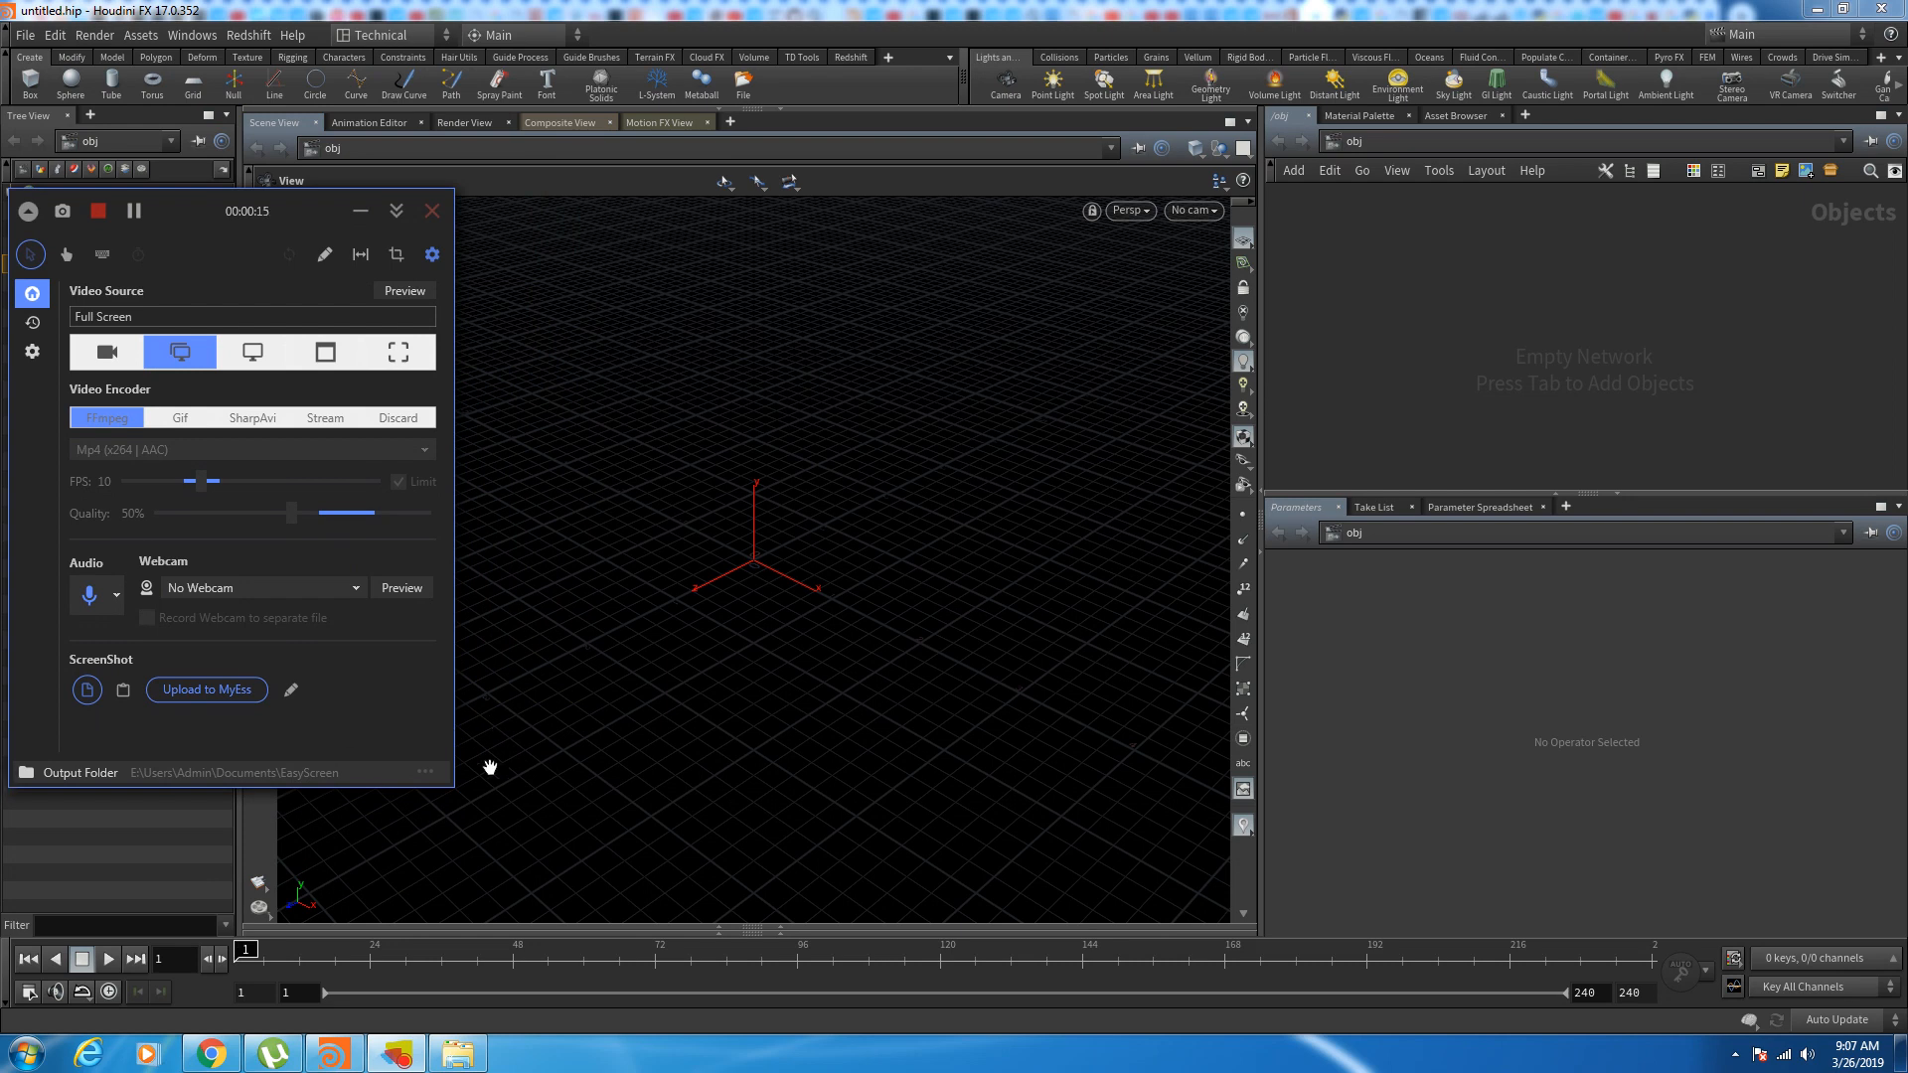
Step: Hide the tree view pane, widen the scene view, and give the network editor more height than the parameter pane
mouse_move(758, 652)
mouse_down()
mouse_move(831, 685)
mouse_move(822, 617)
mouse_move(843, 569)
mouse_move(852, 733)
mouse_move(797, 727)
mouse_move(792, 596)
mouse_move(769, 609)
mouse_move(792, 528)
mouse_move(775, 640)
mouse_up()
click(240, 494)
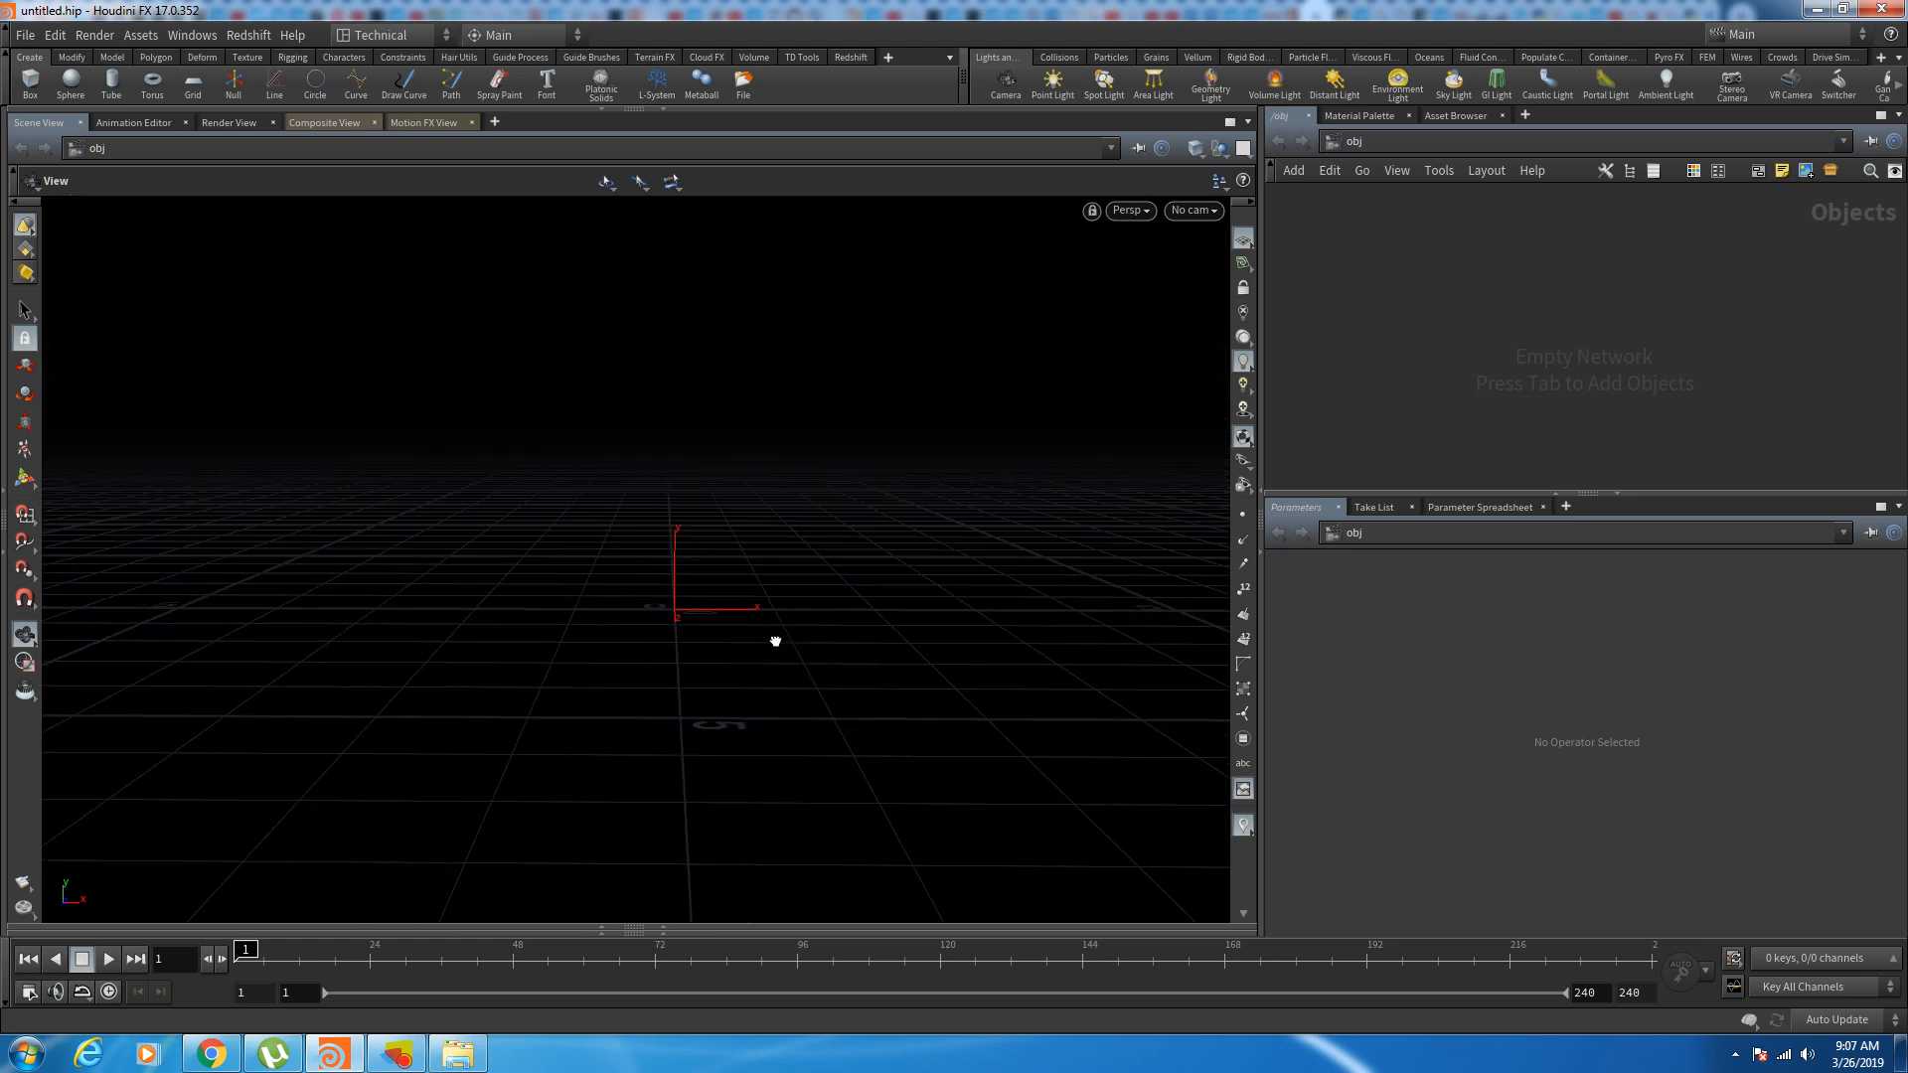
drag(827, 496, 772, 693)
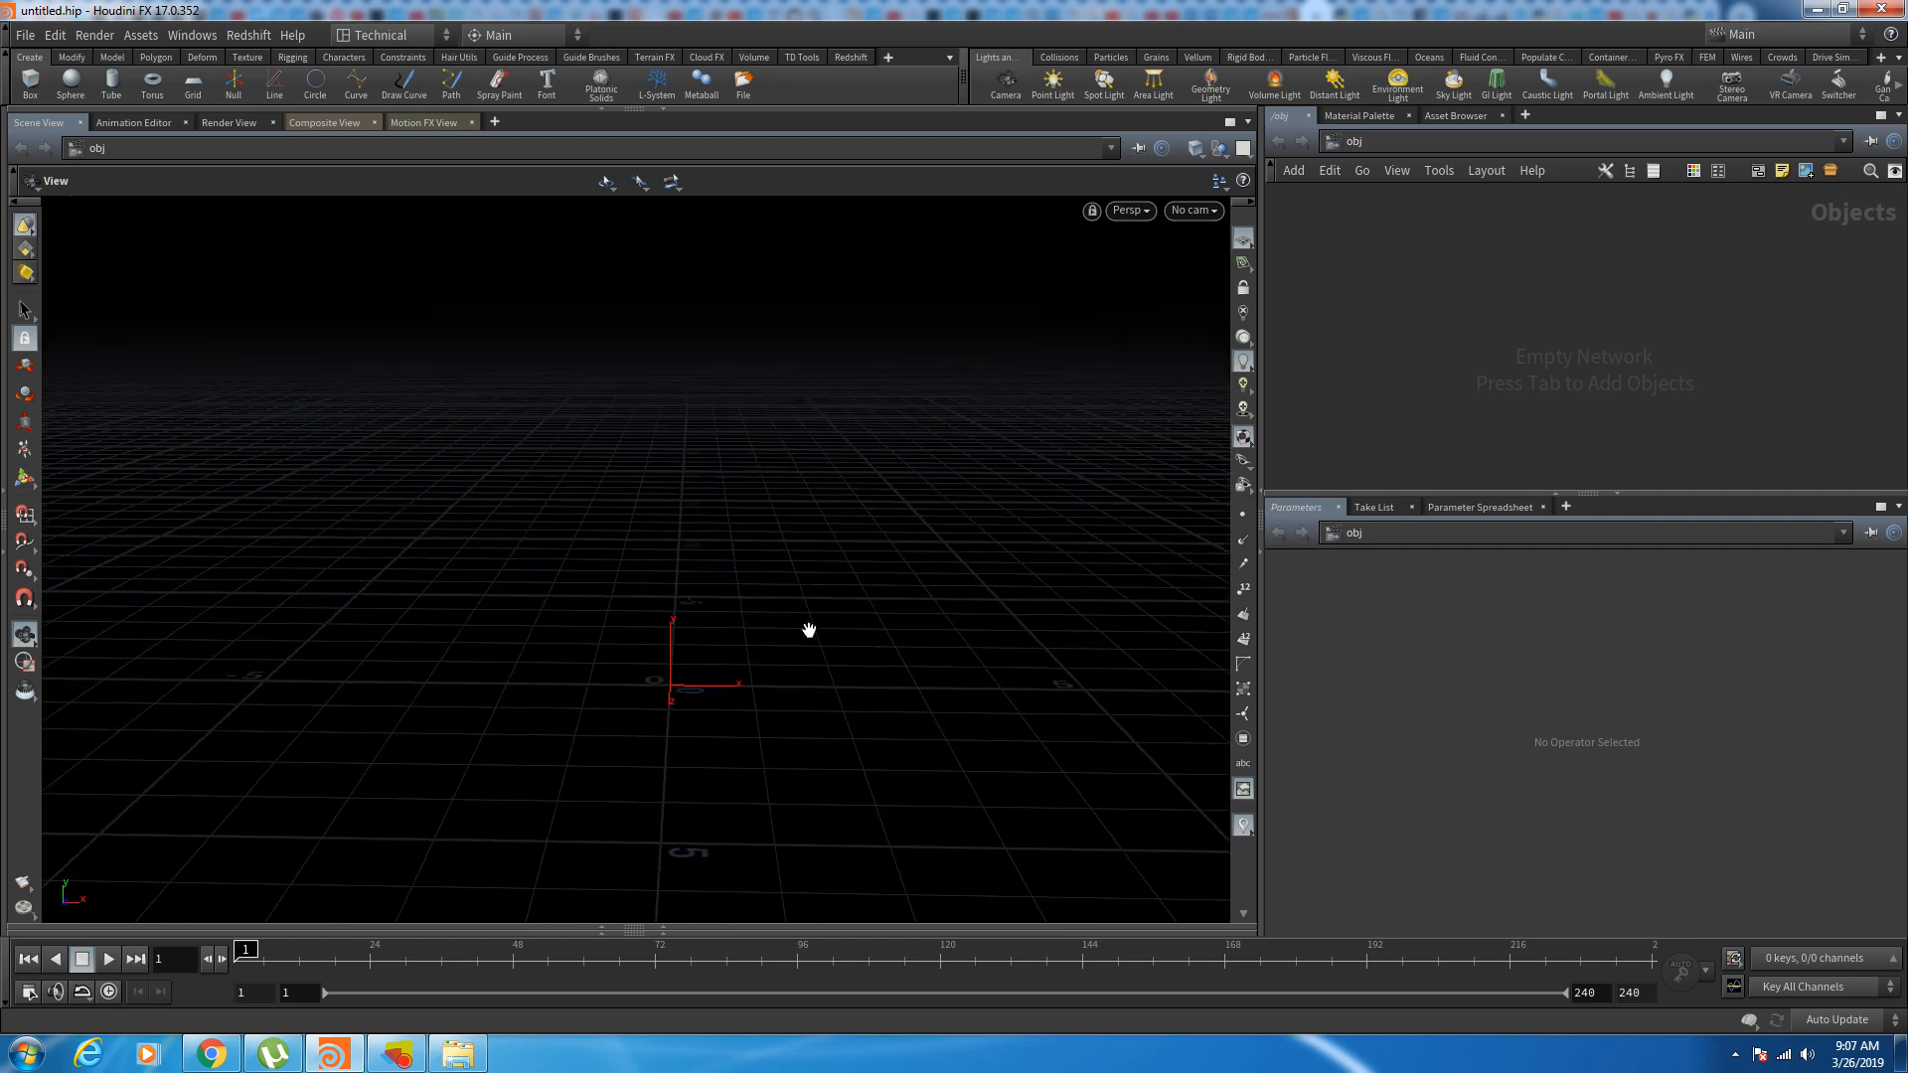
drag(764, 585, 762, 738)
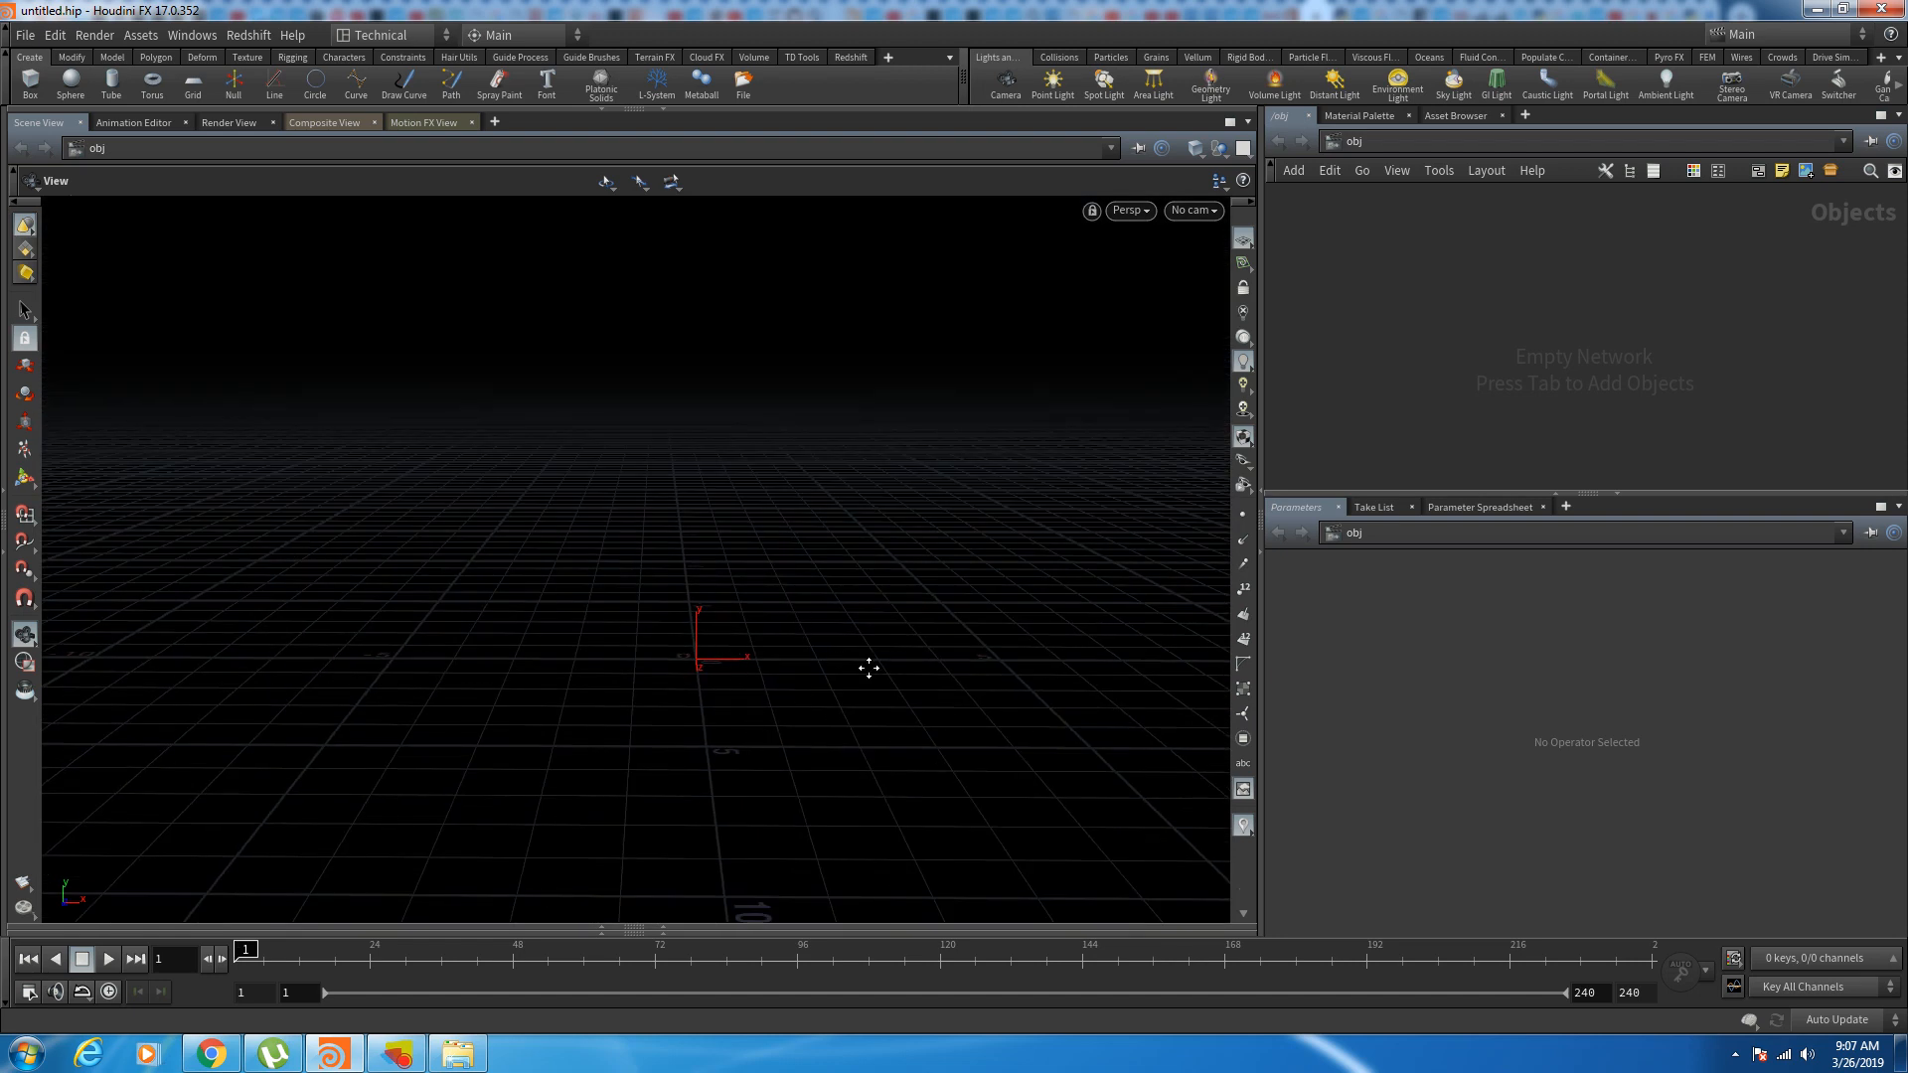
drag(869, 665, 773, 677)
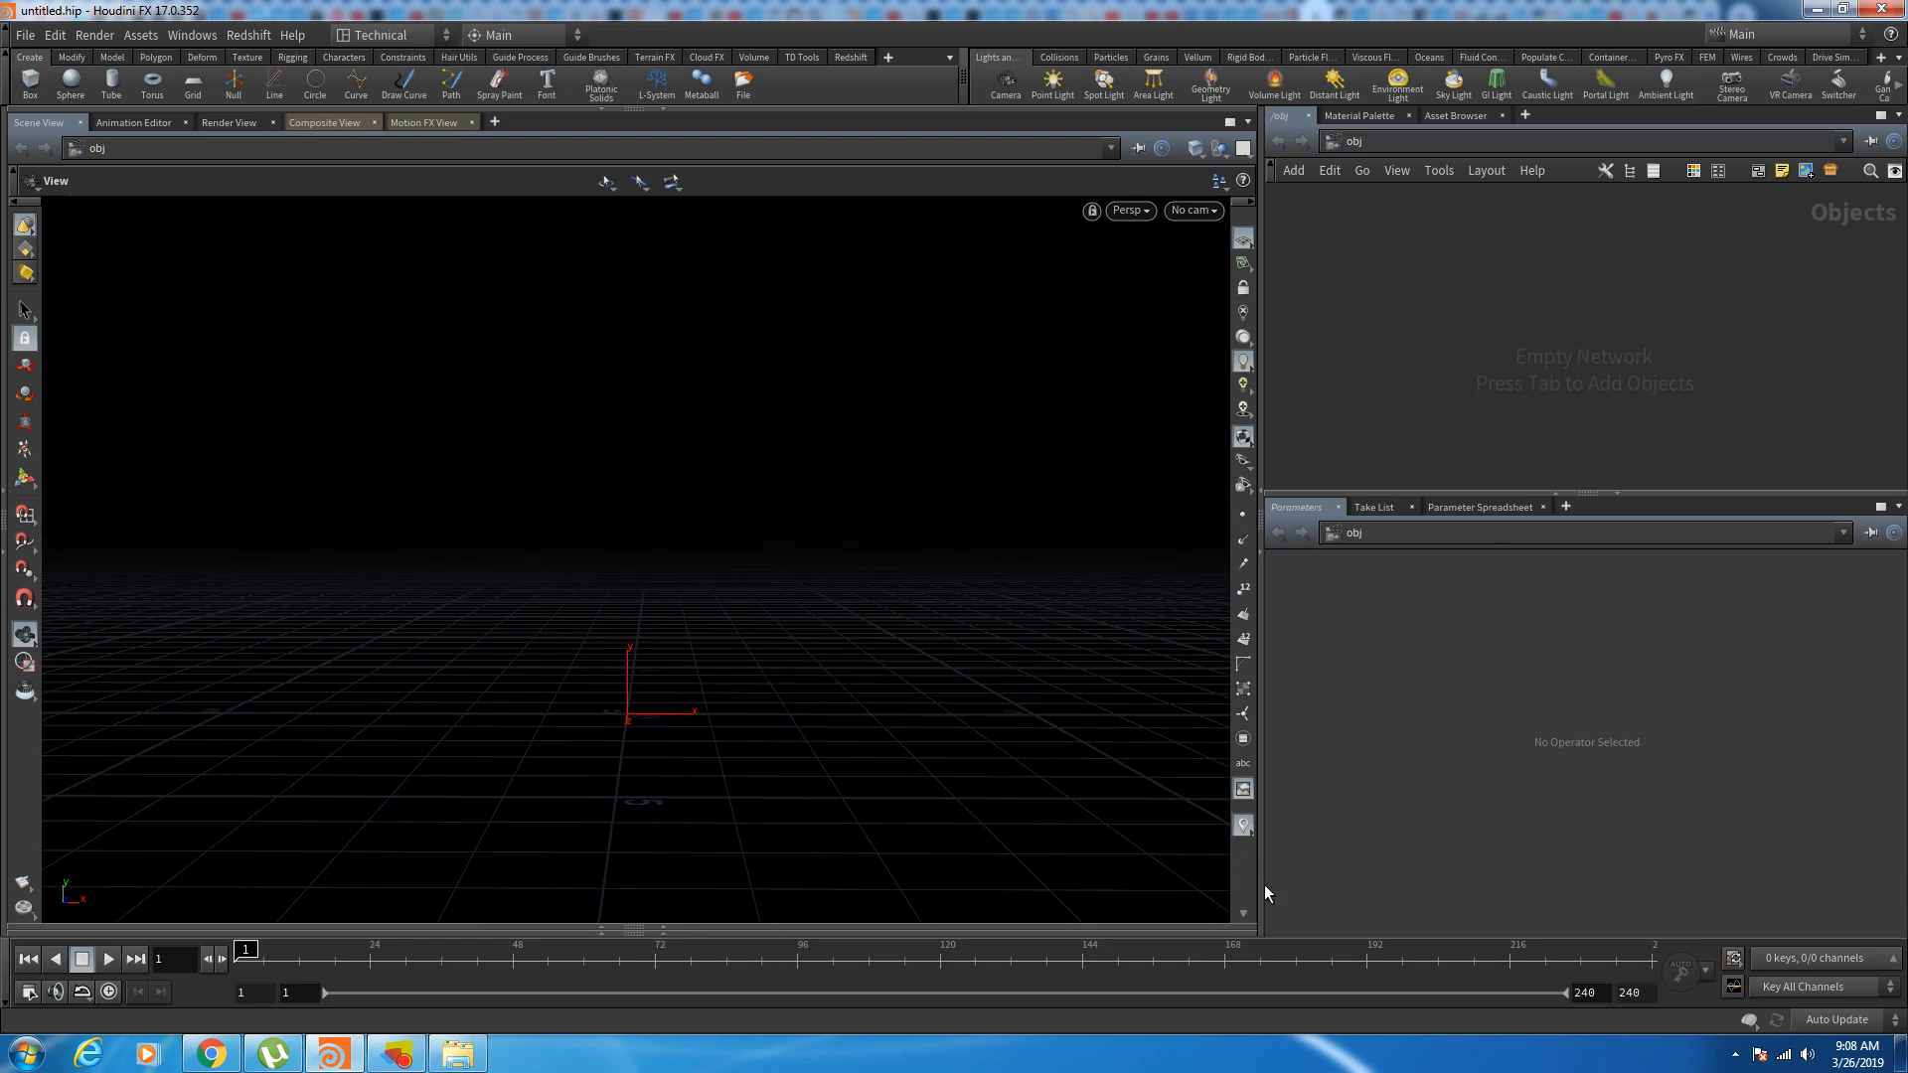
drag(1261, 884, 1460, 884)
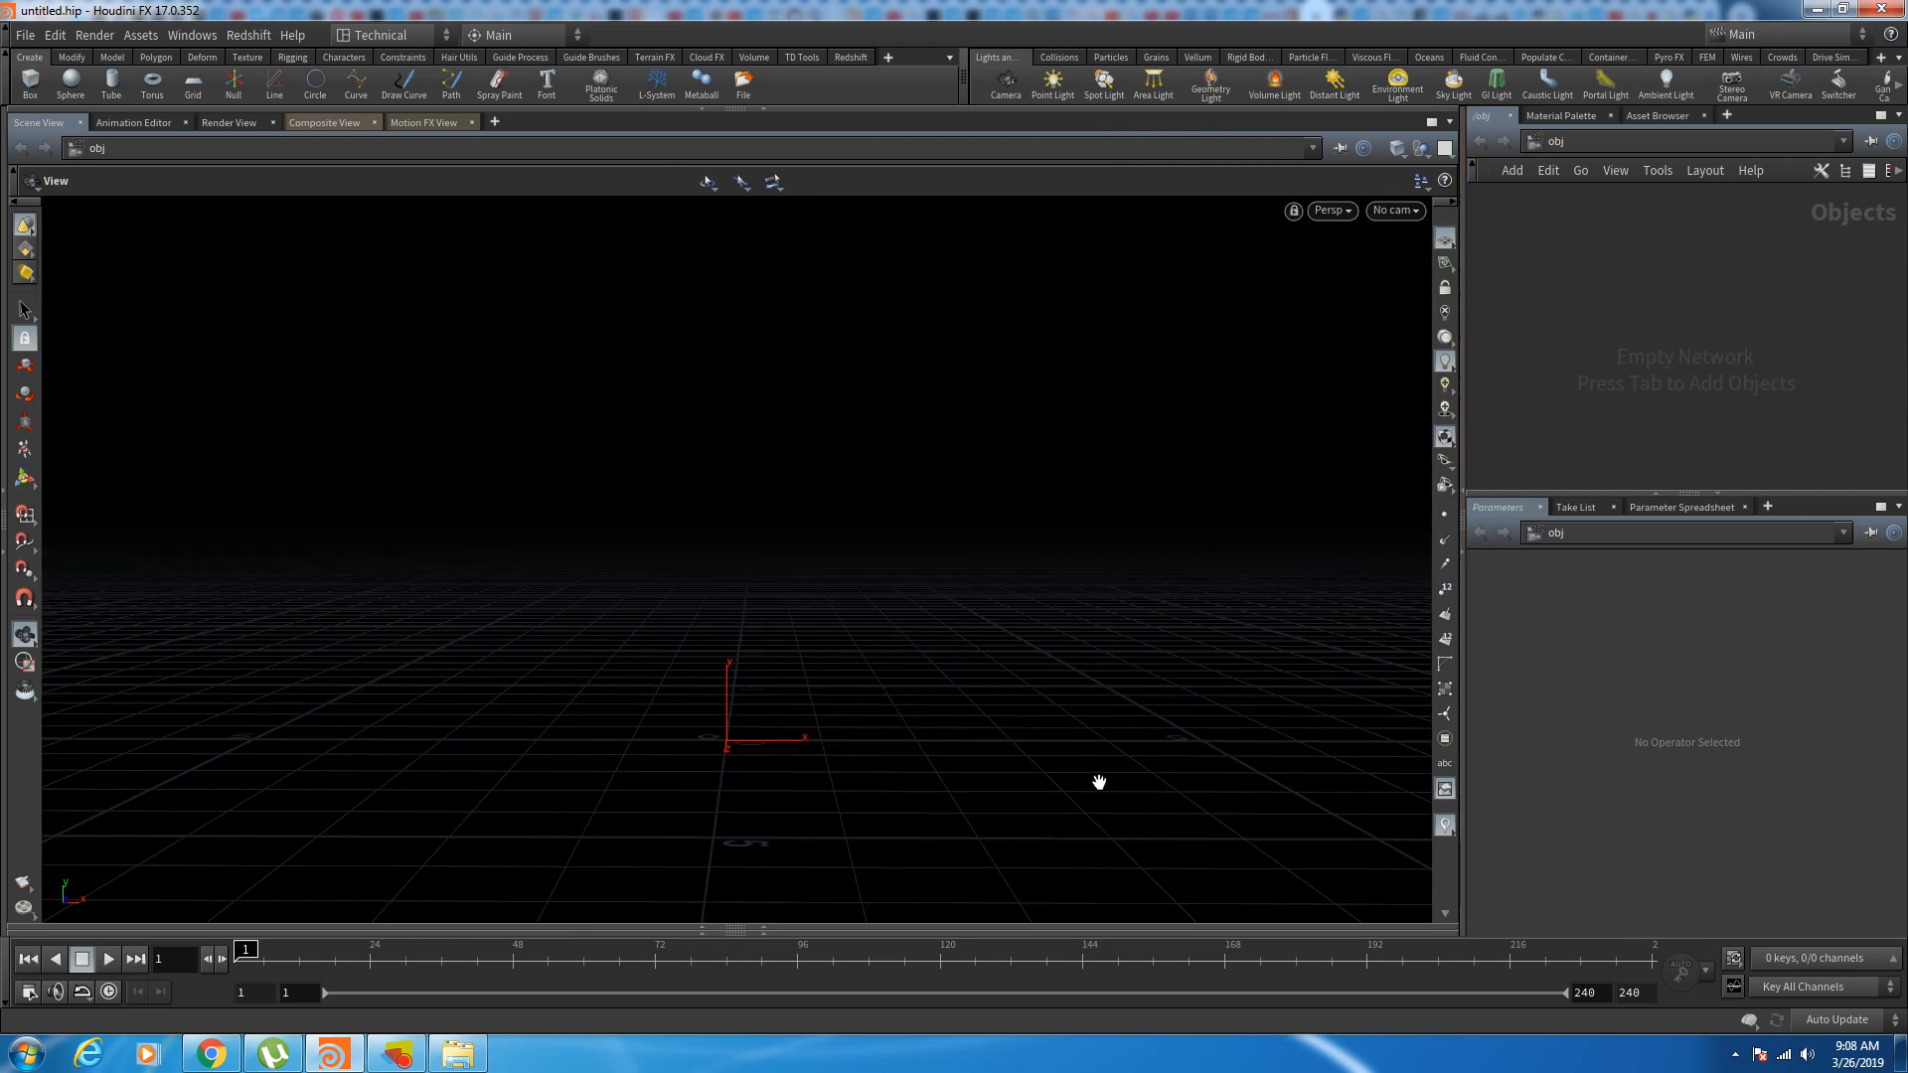
drag(1796, 494, 1819, 549)
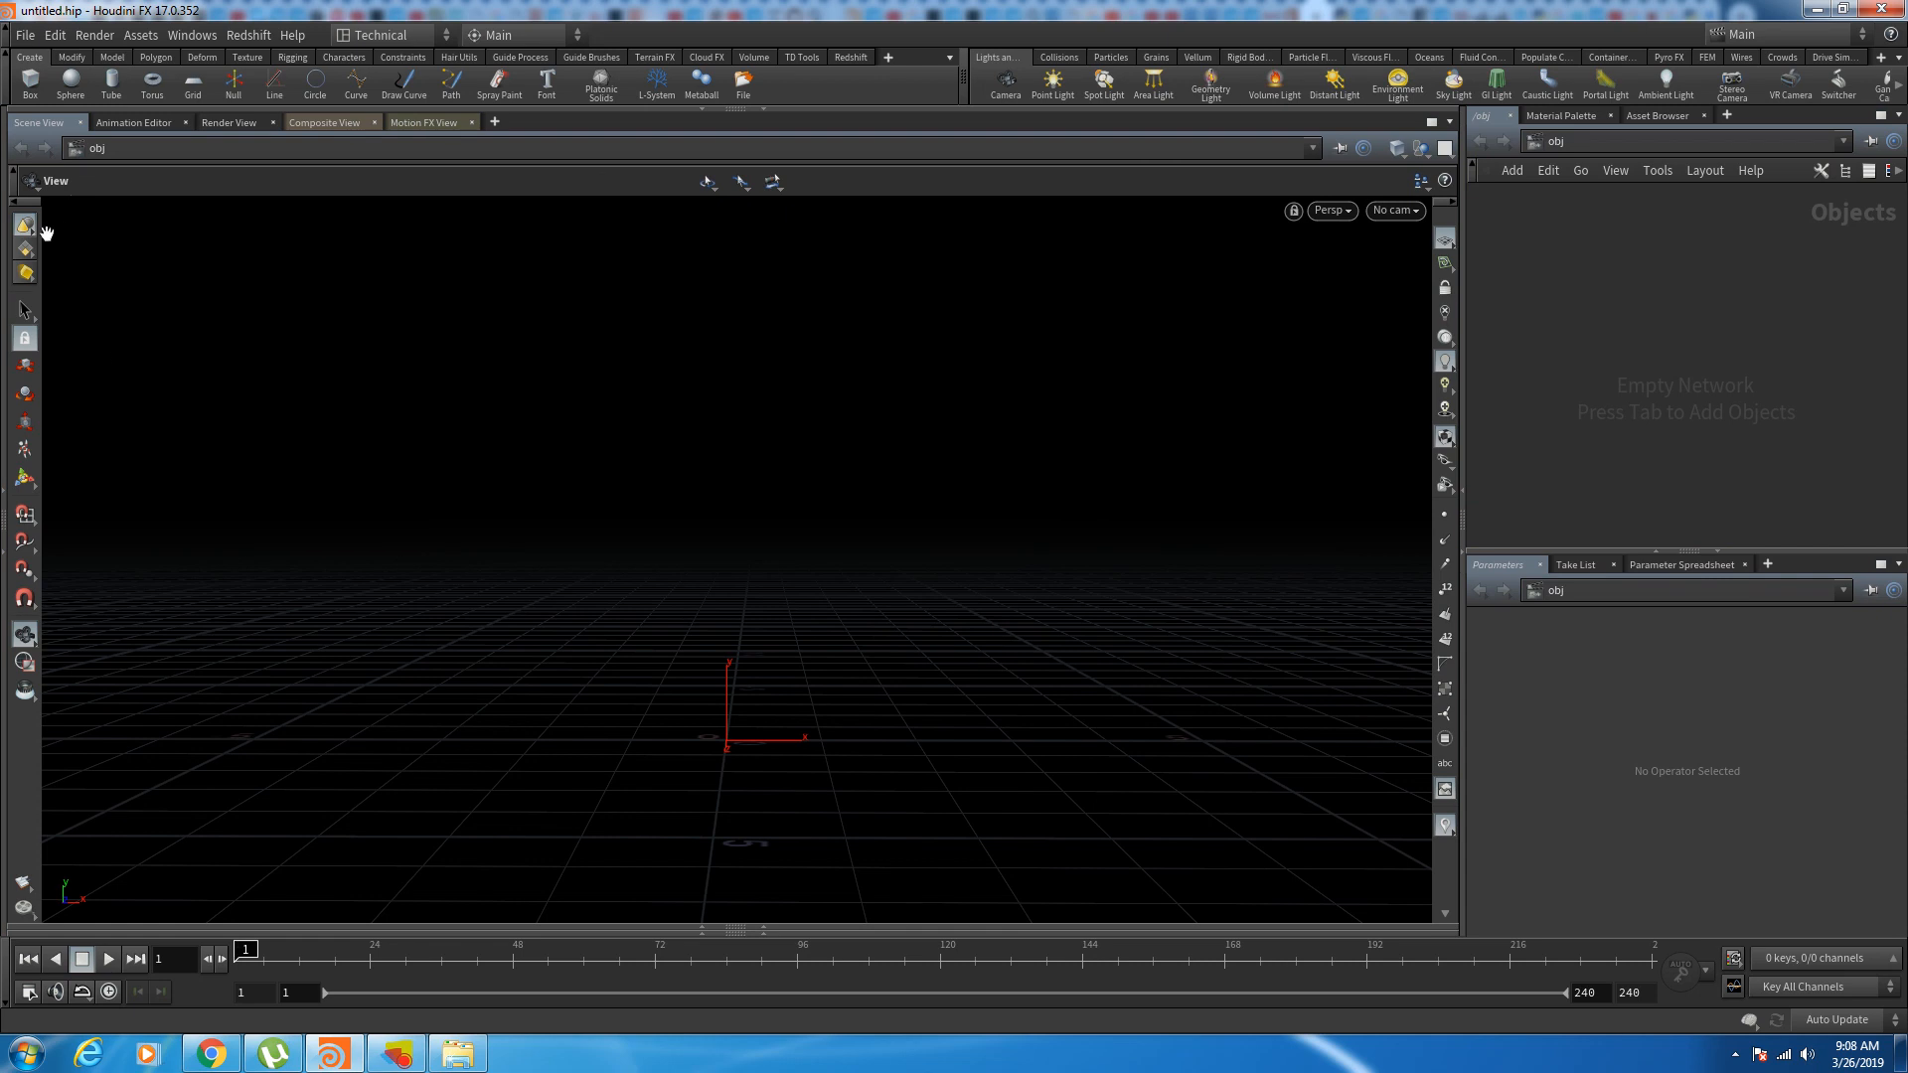
Step: Create a polygon mesh sphere at the origin and enter its geometry network
click(69, 87)
key(Return)
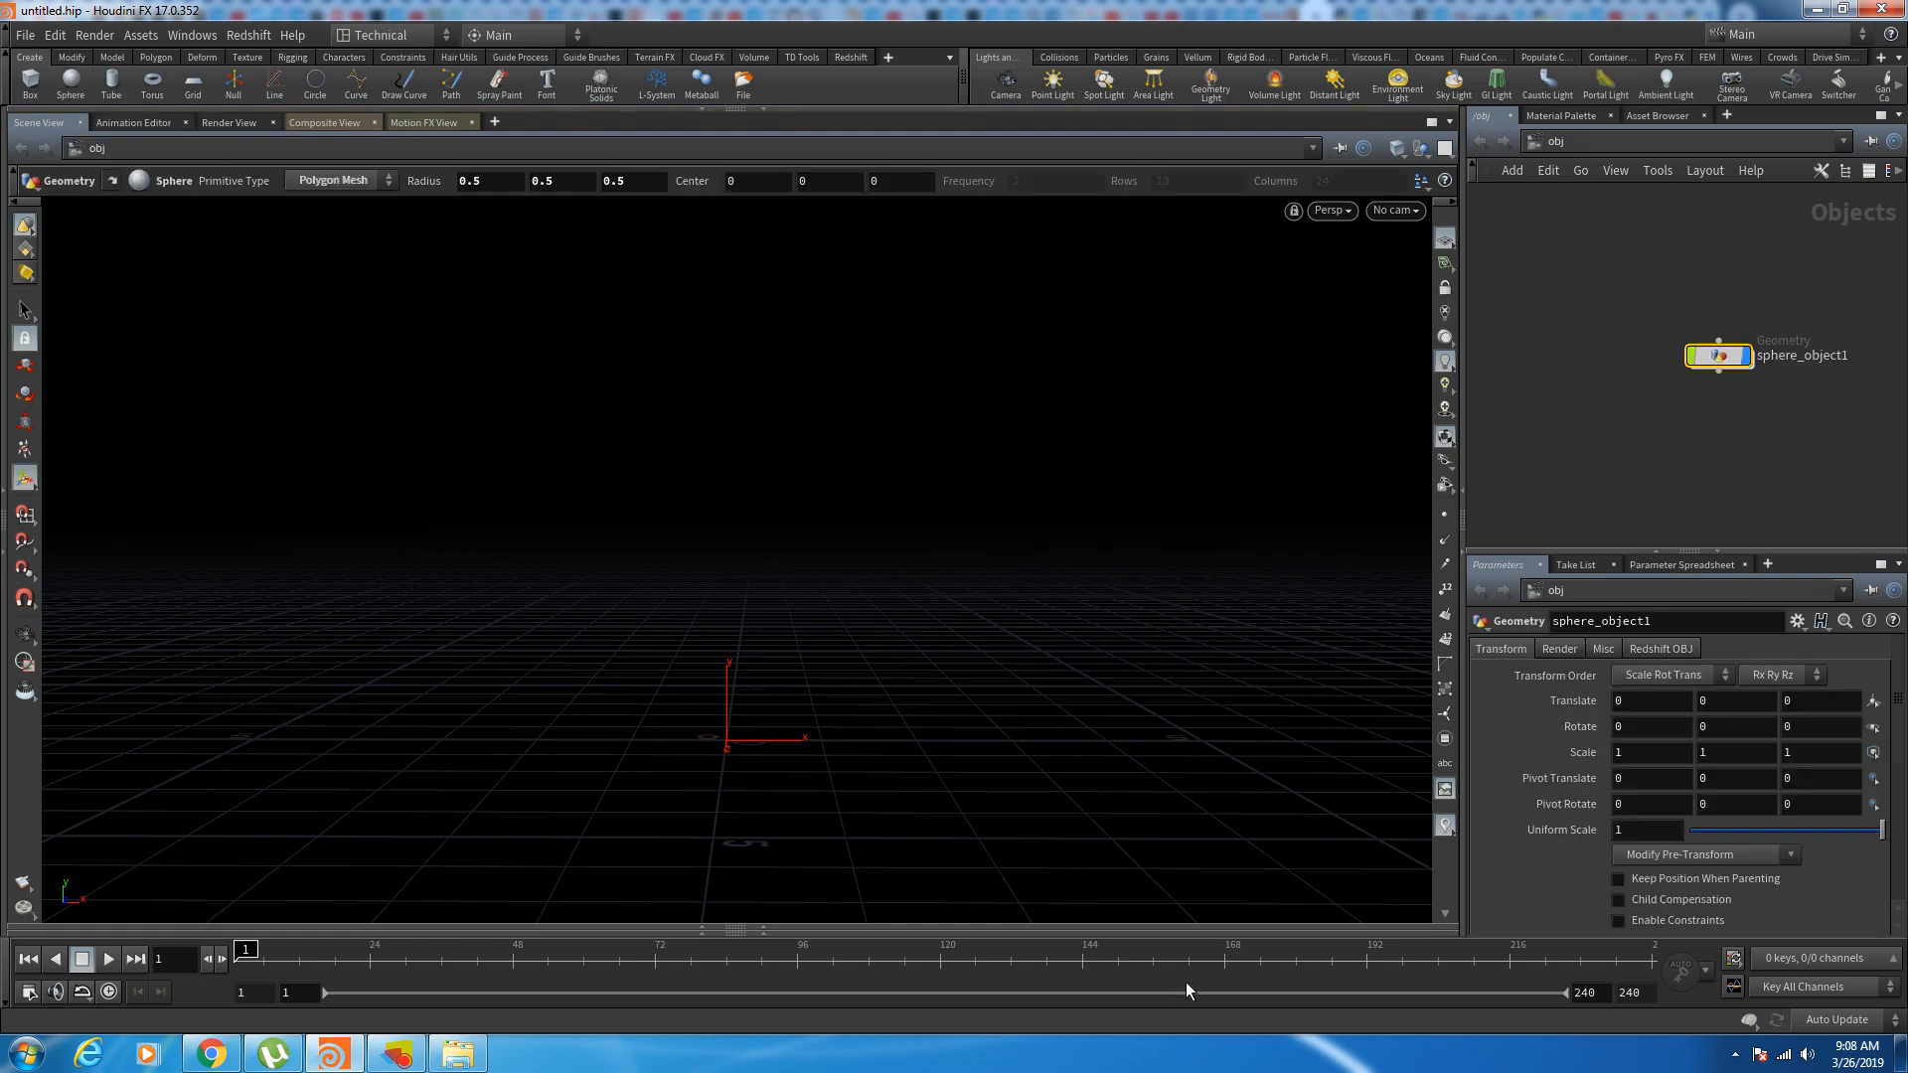
alt+drag(949, 826, 1017, 831)
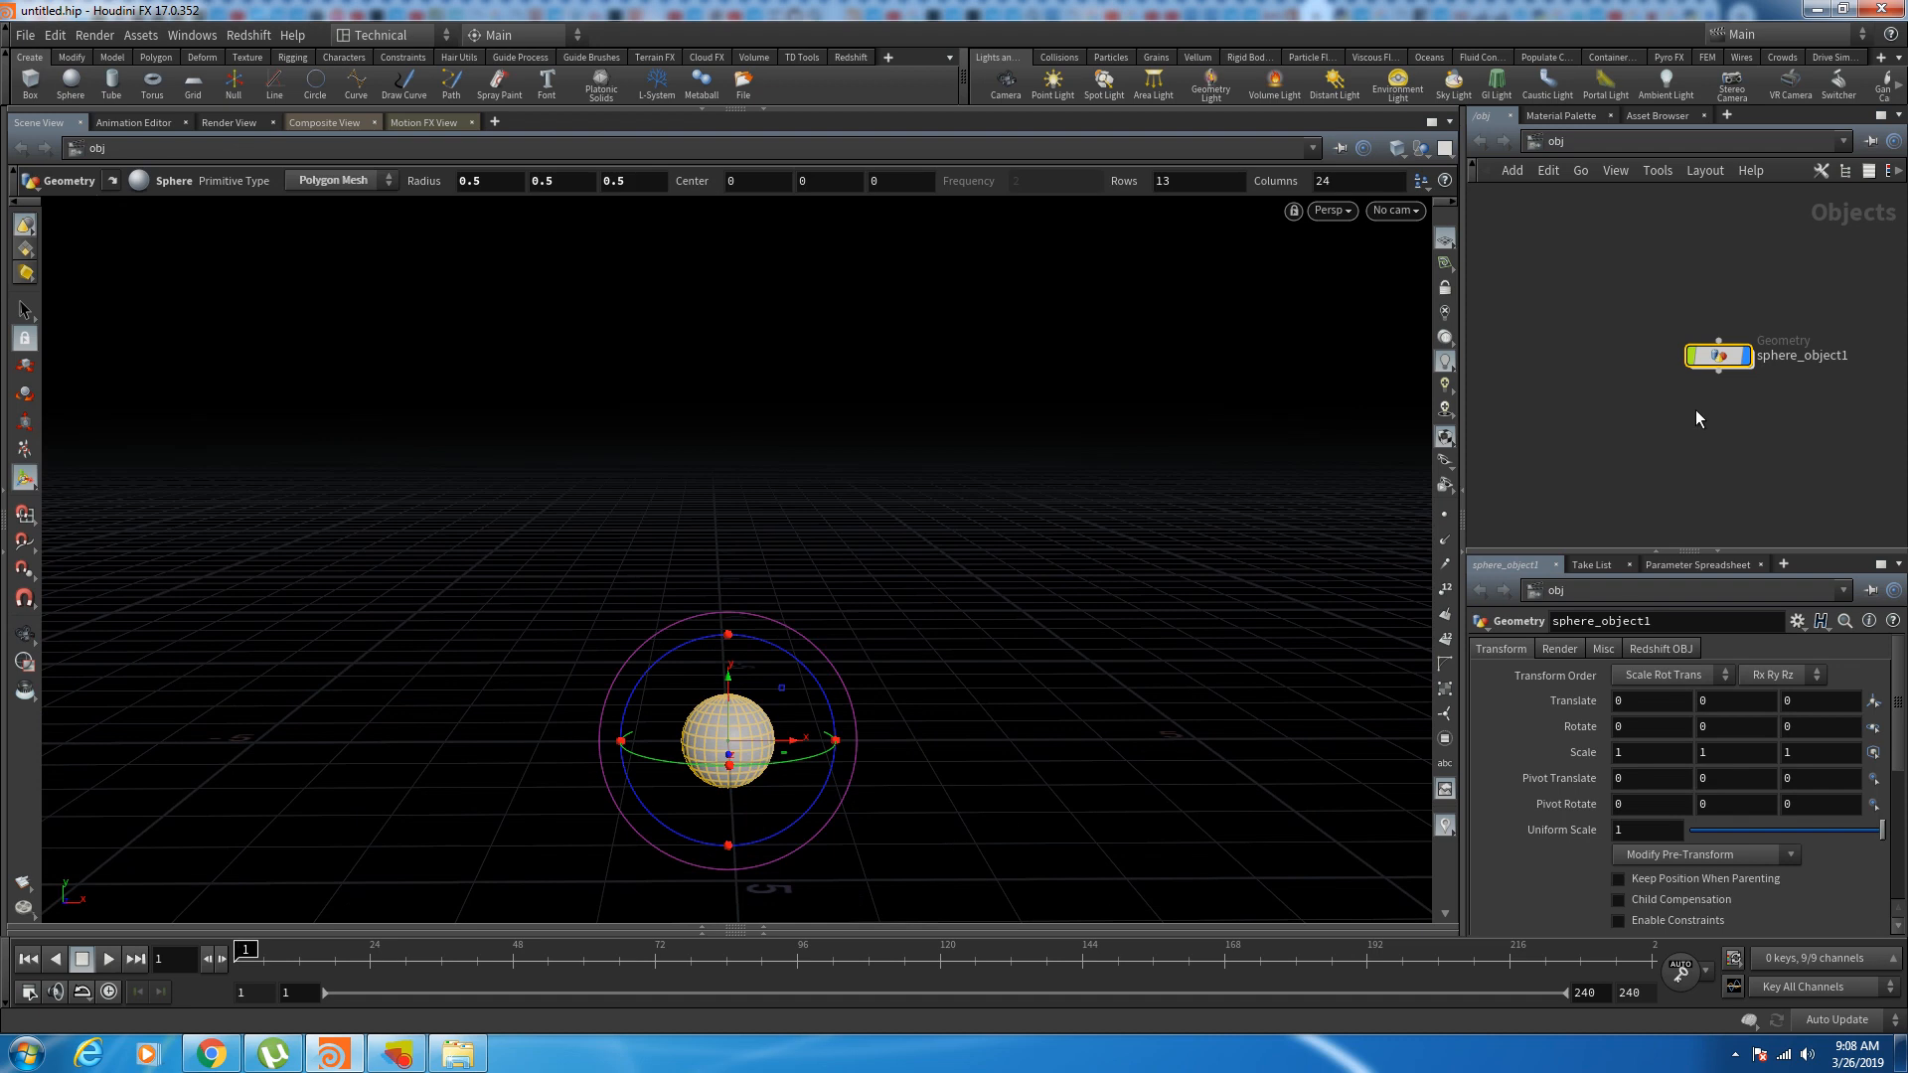
double_click(1719, 358)
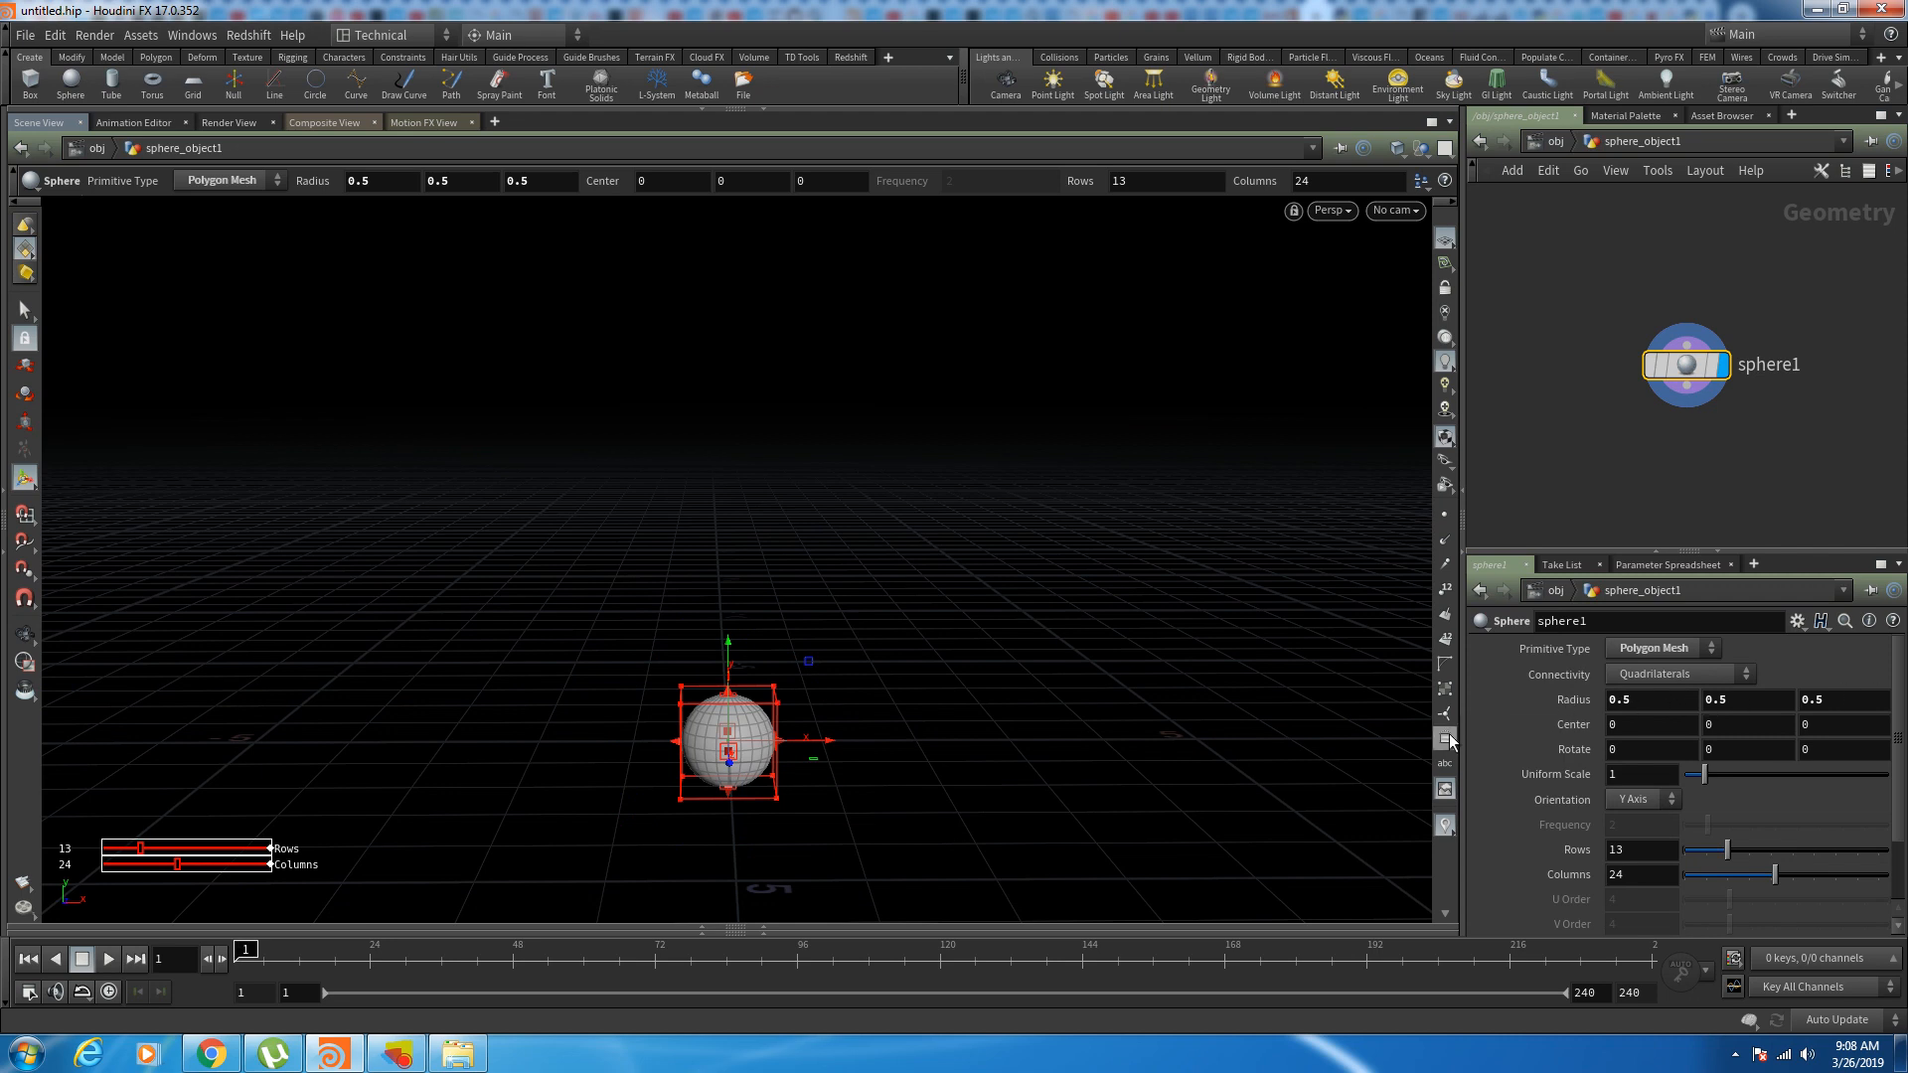
Step: Enlarge the parameter area and set the sphere's radius to 1.5 on all three axes
drag(1589, 550, 1590, 435)
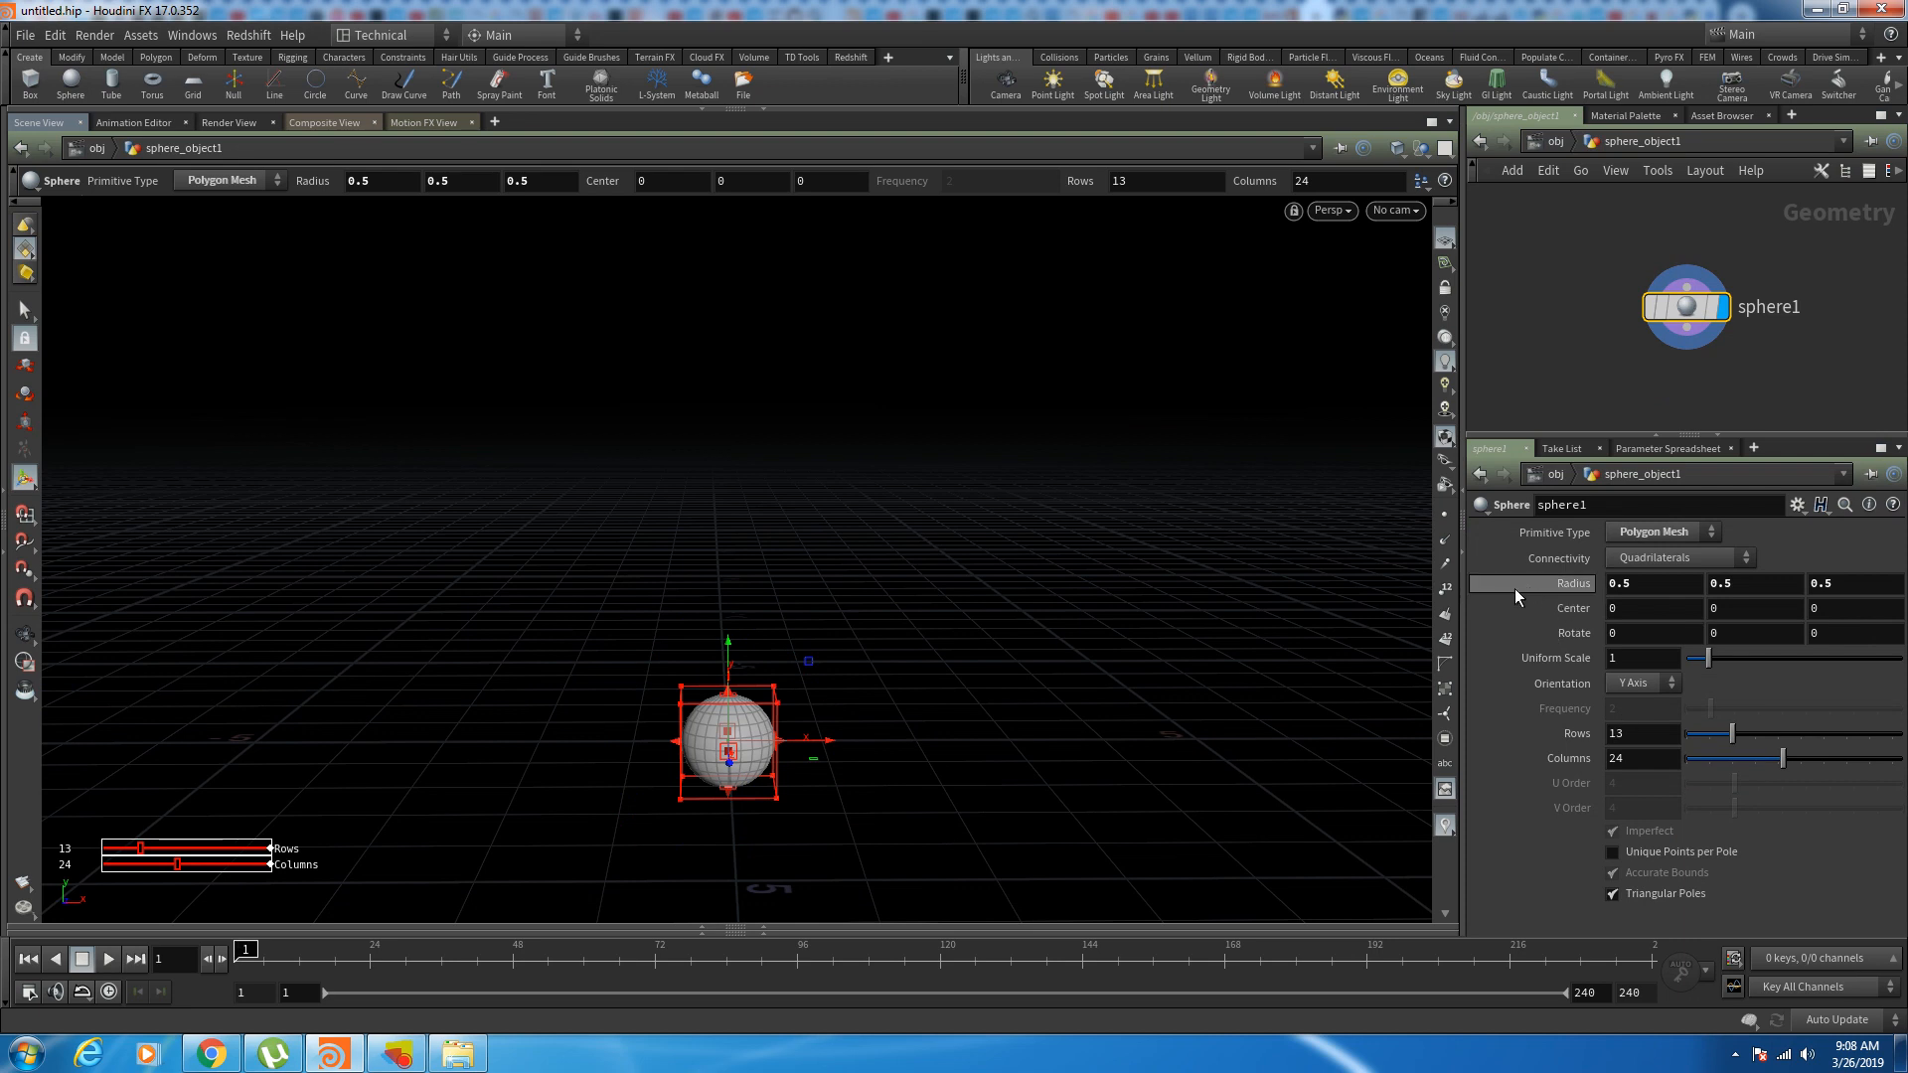
middle_drag(1506, 588, 1614, 596)
key(Escape)
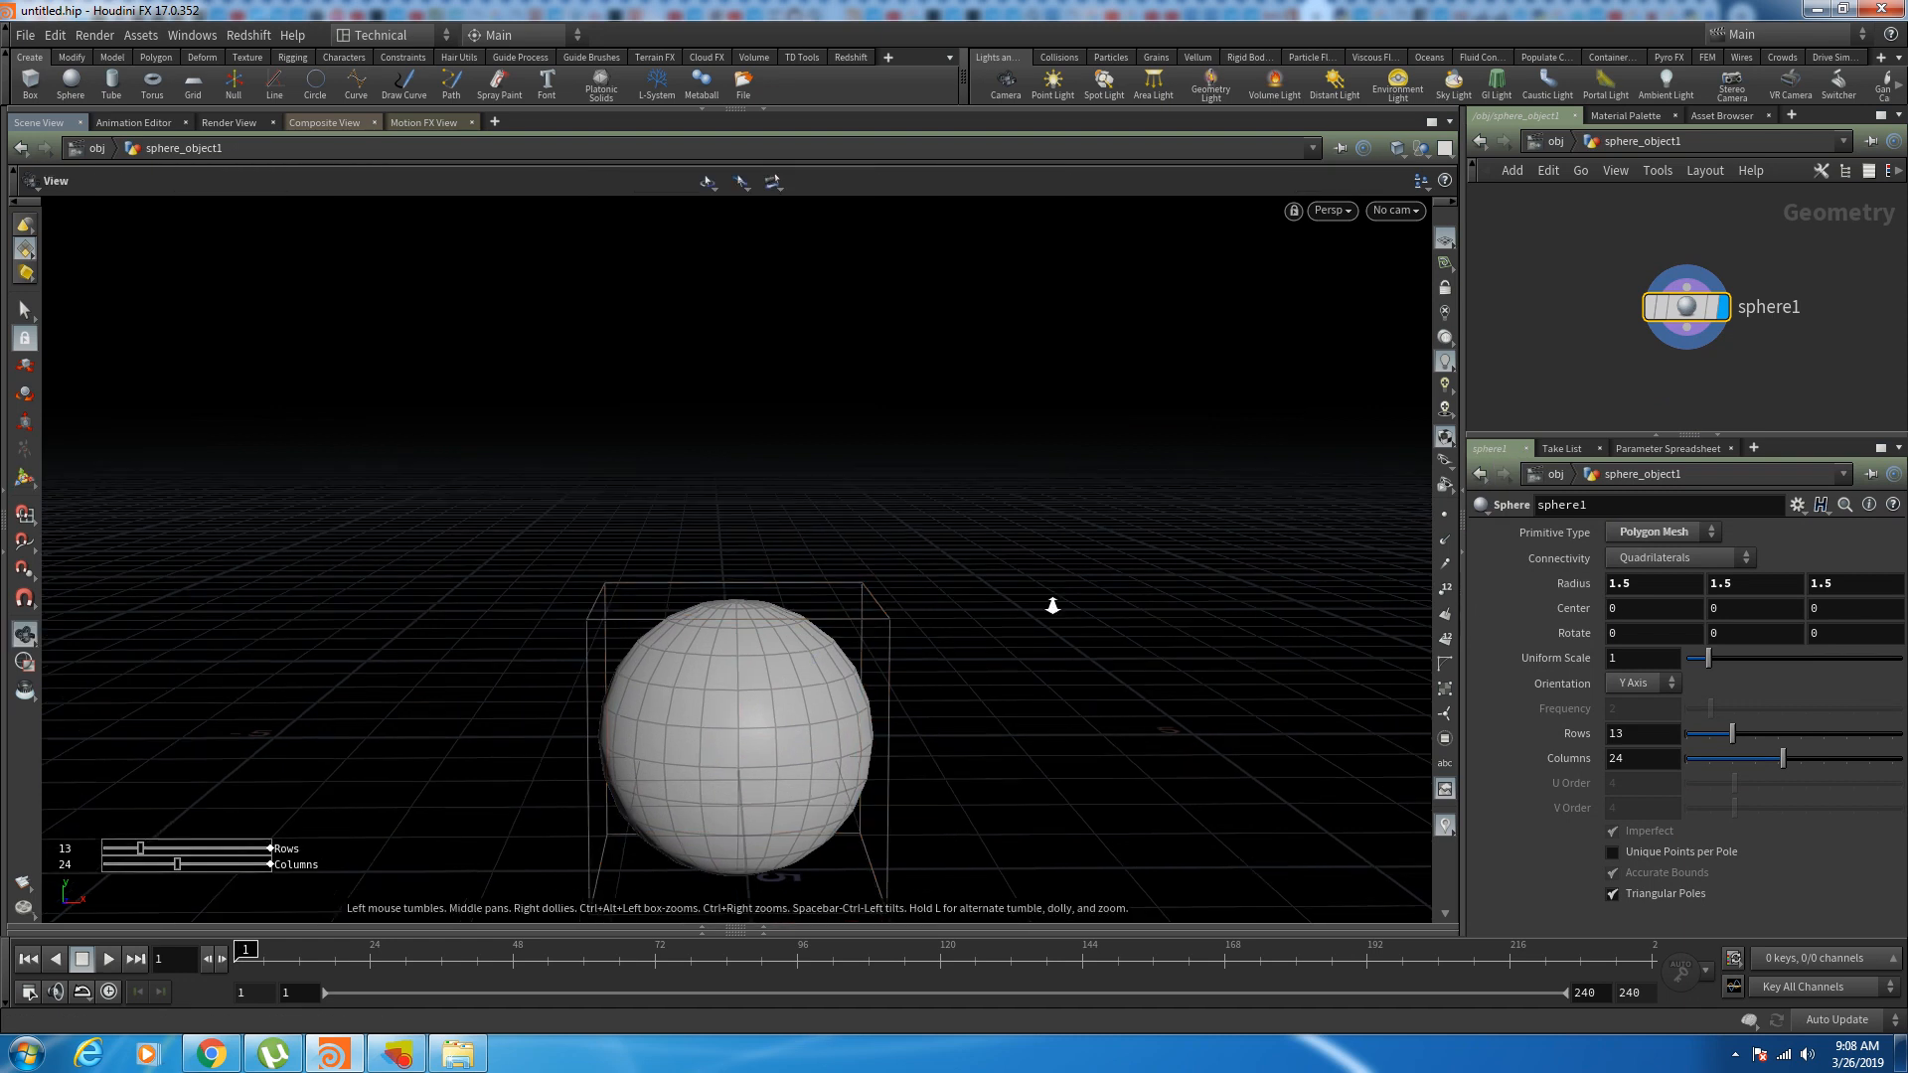
Step: Flatten the sphere by setting its Y radius to 0.35
drag(934, 601, 1018, 673)
key(Return)
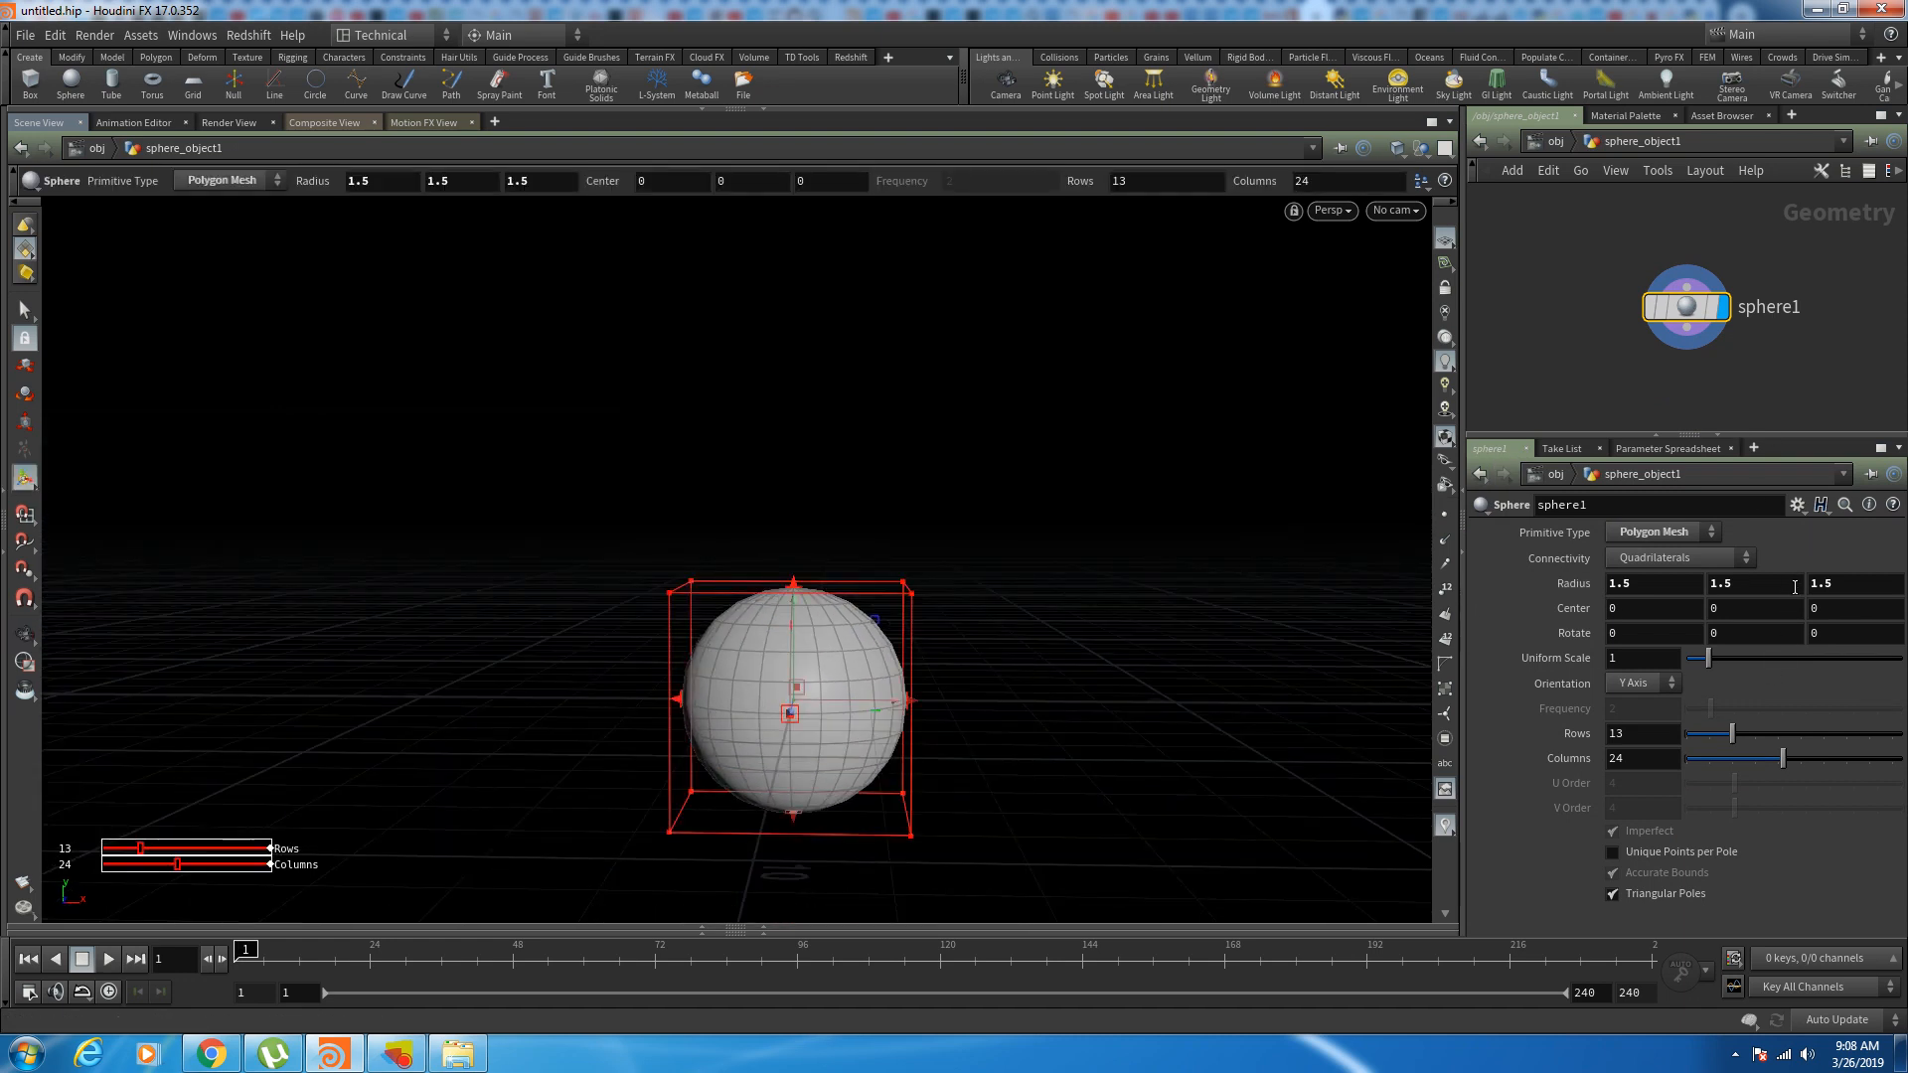
middle_drag(1794, 581, 1677, 601)
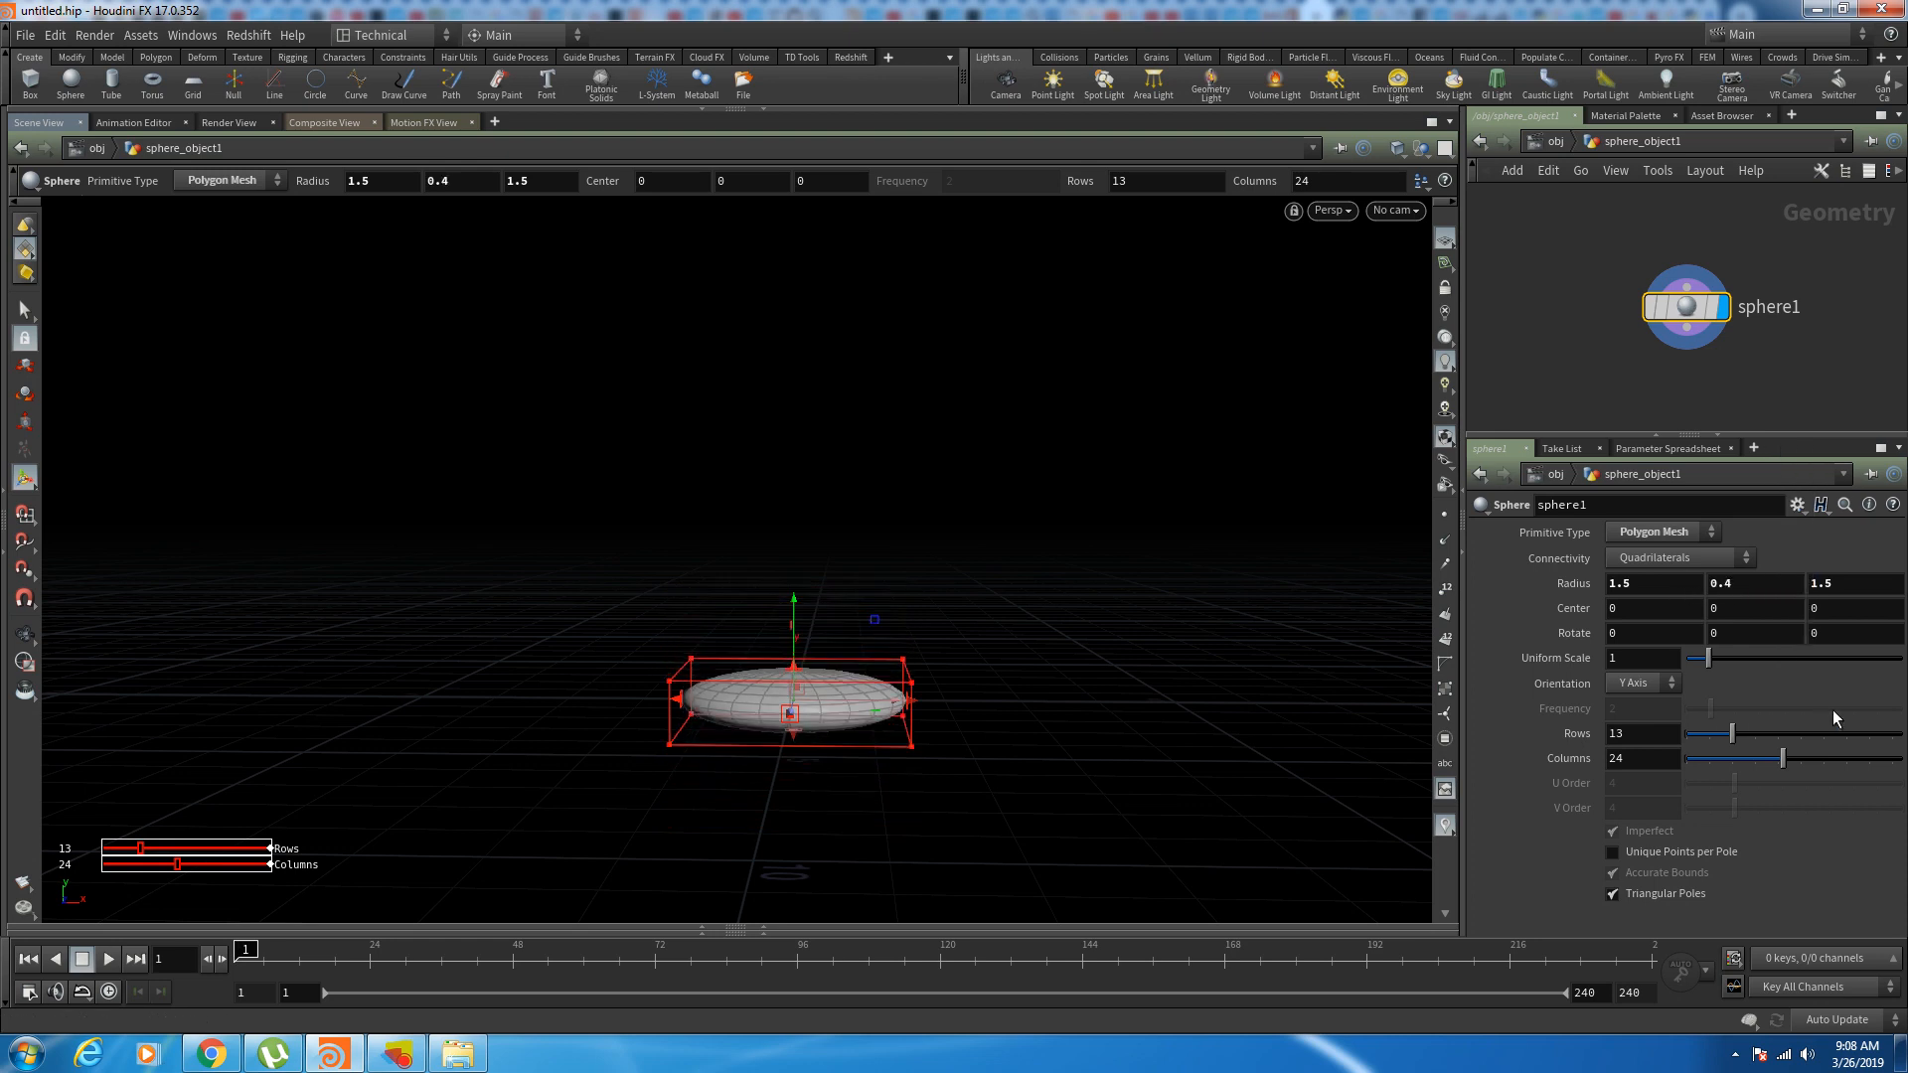
click(1733, 593)
text(35)
key(Return)
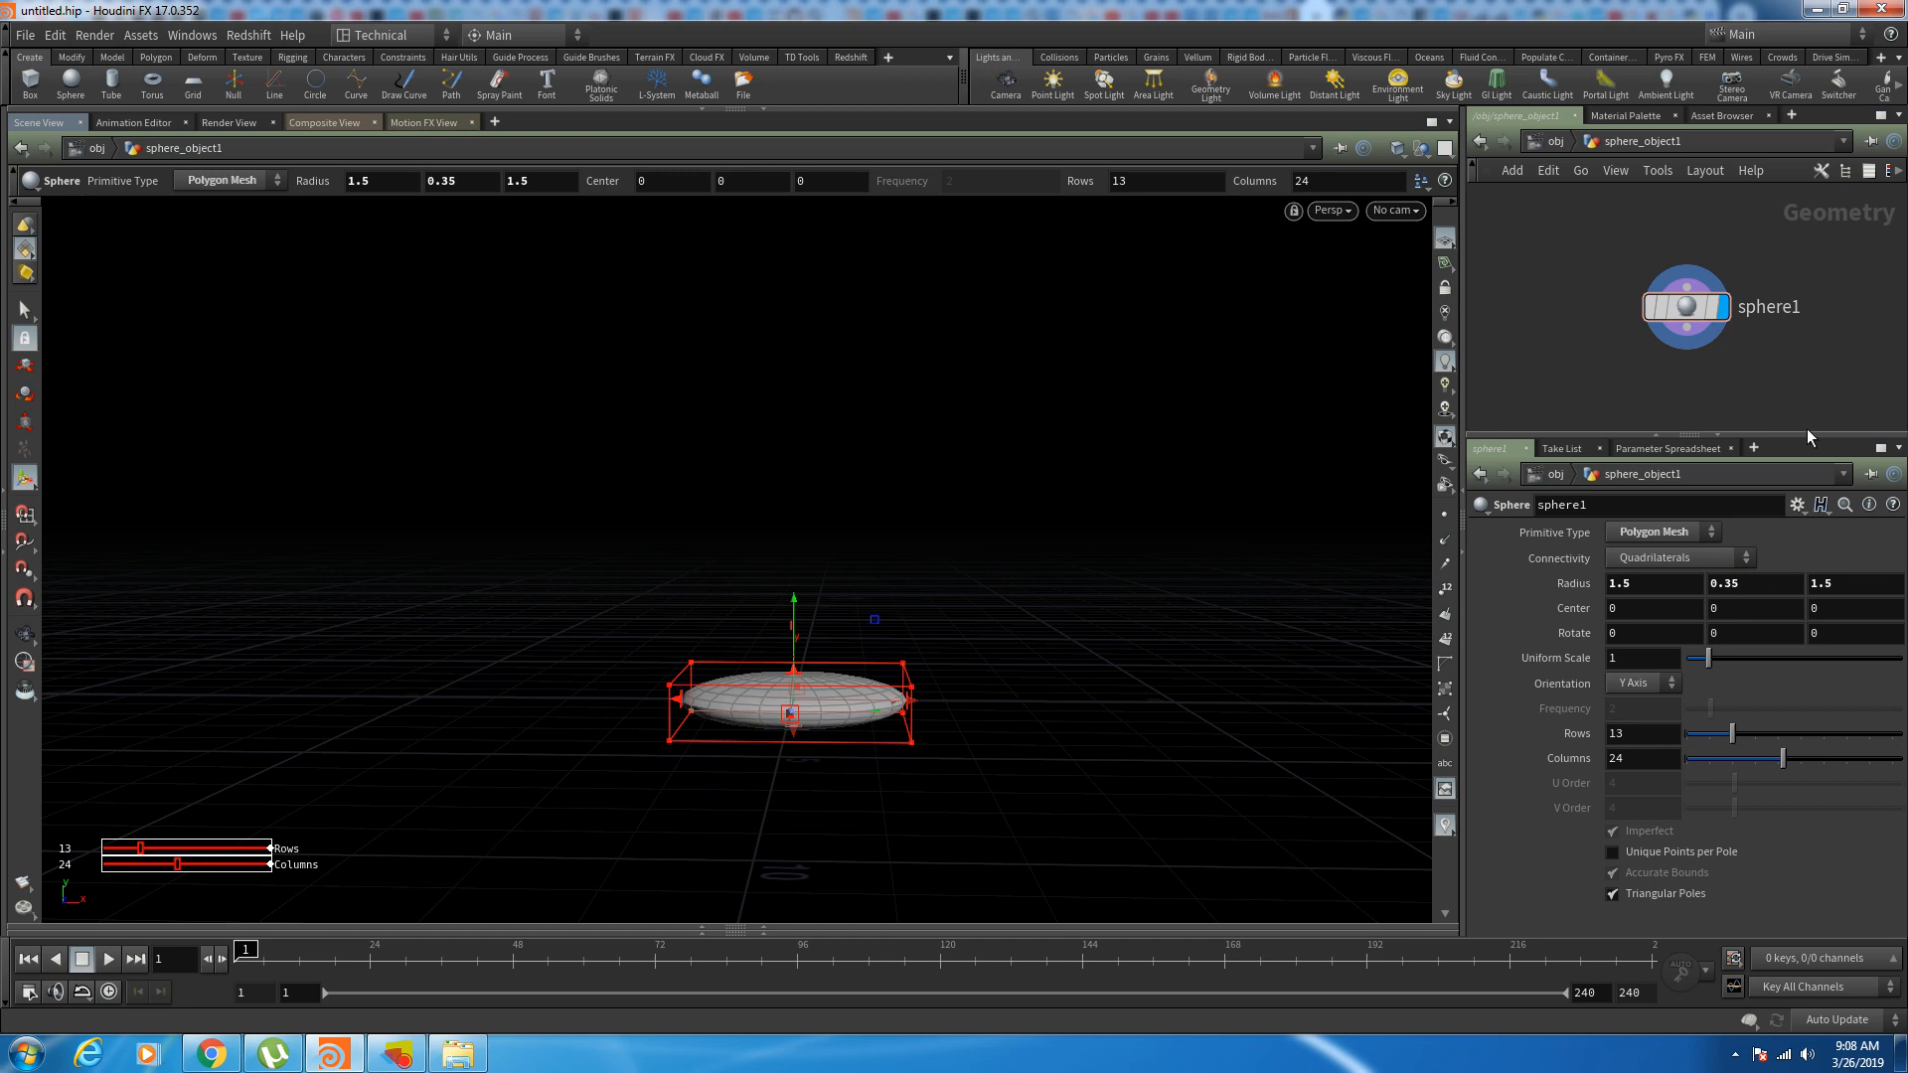
Step: Change the sphere's primitive type to Polygon with a frequency of 8
click(1662, 536)
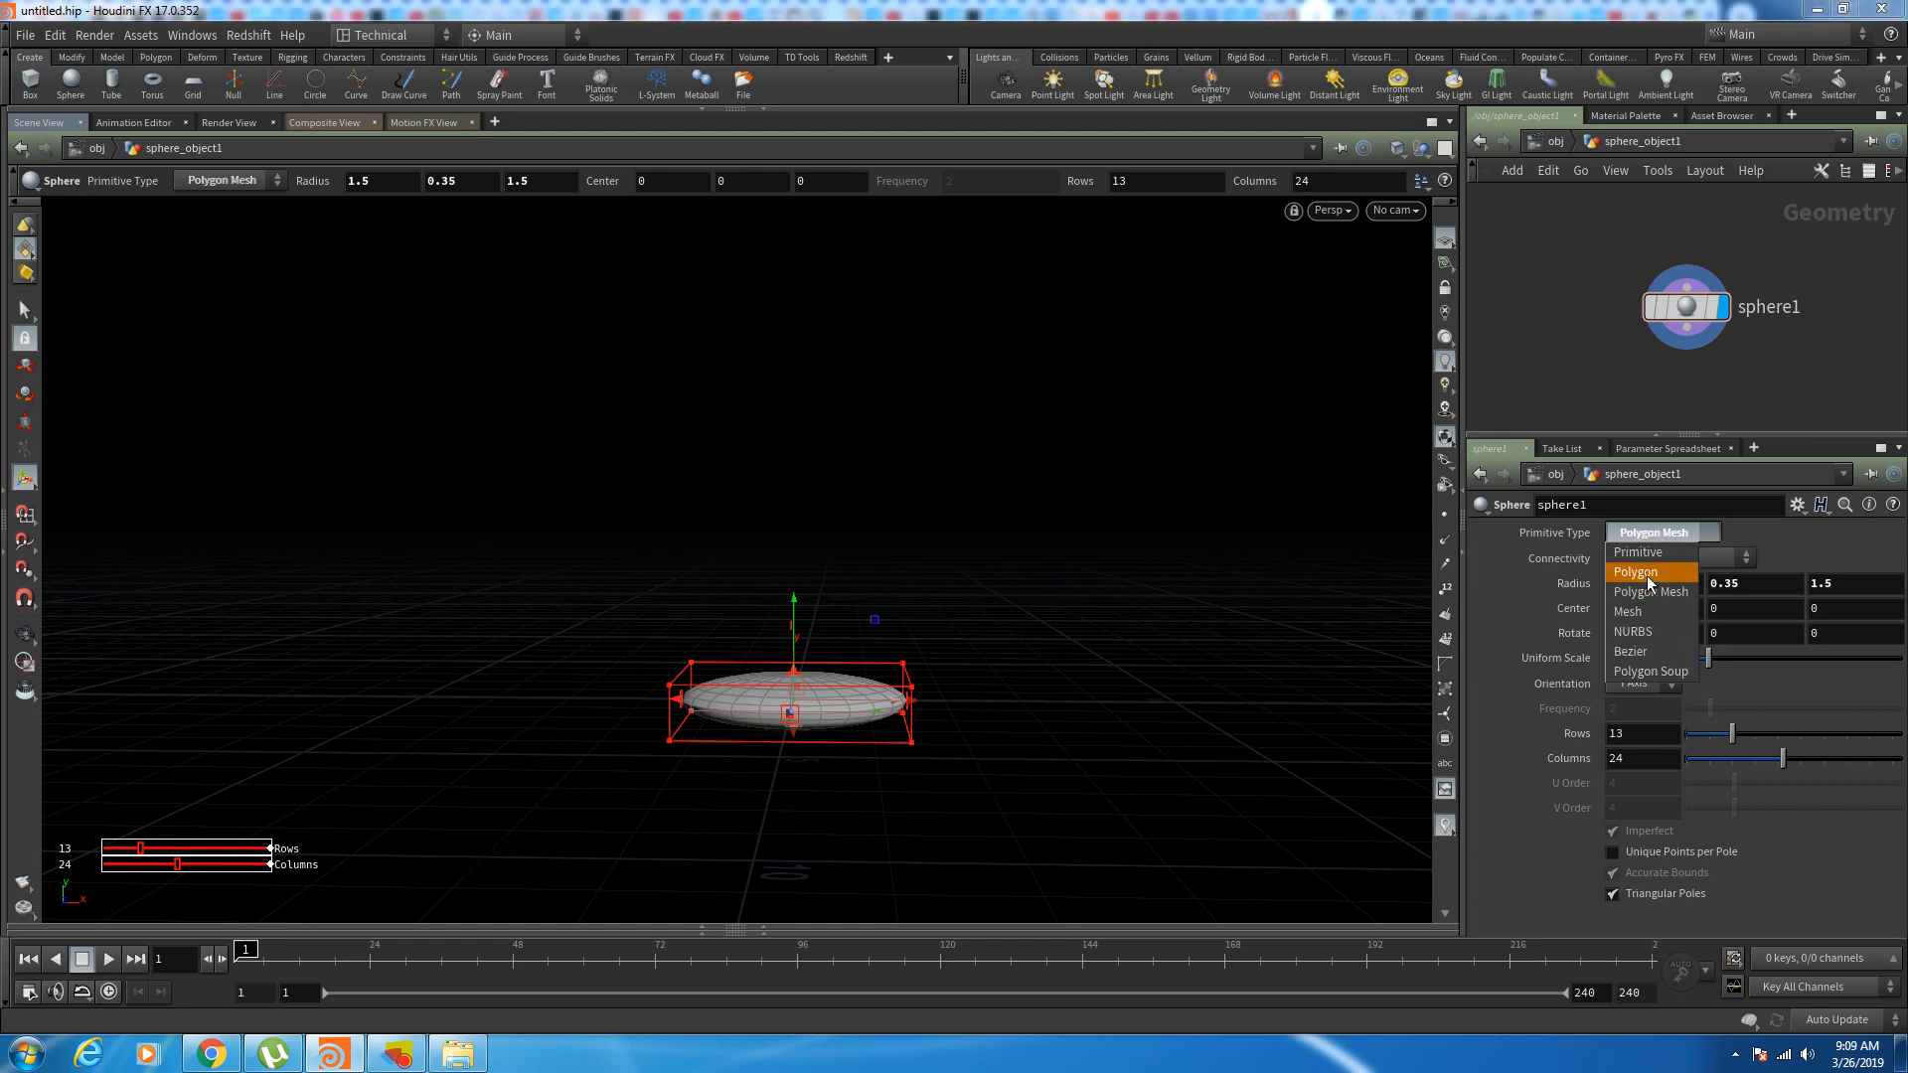
click(1648, 575)
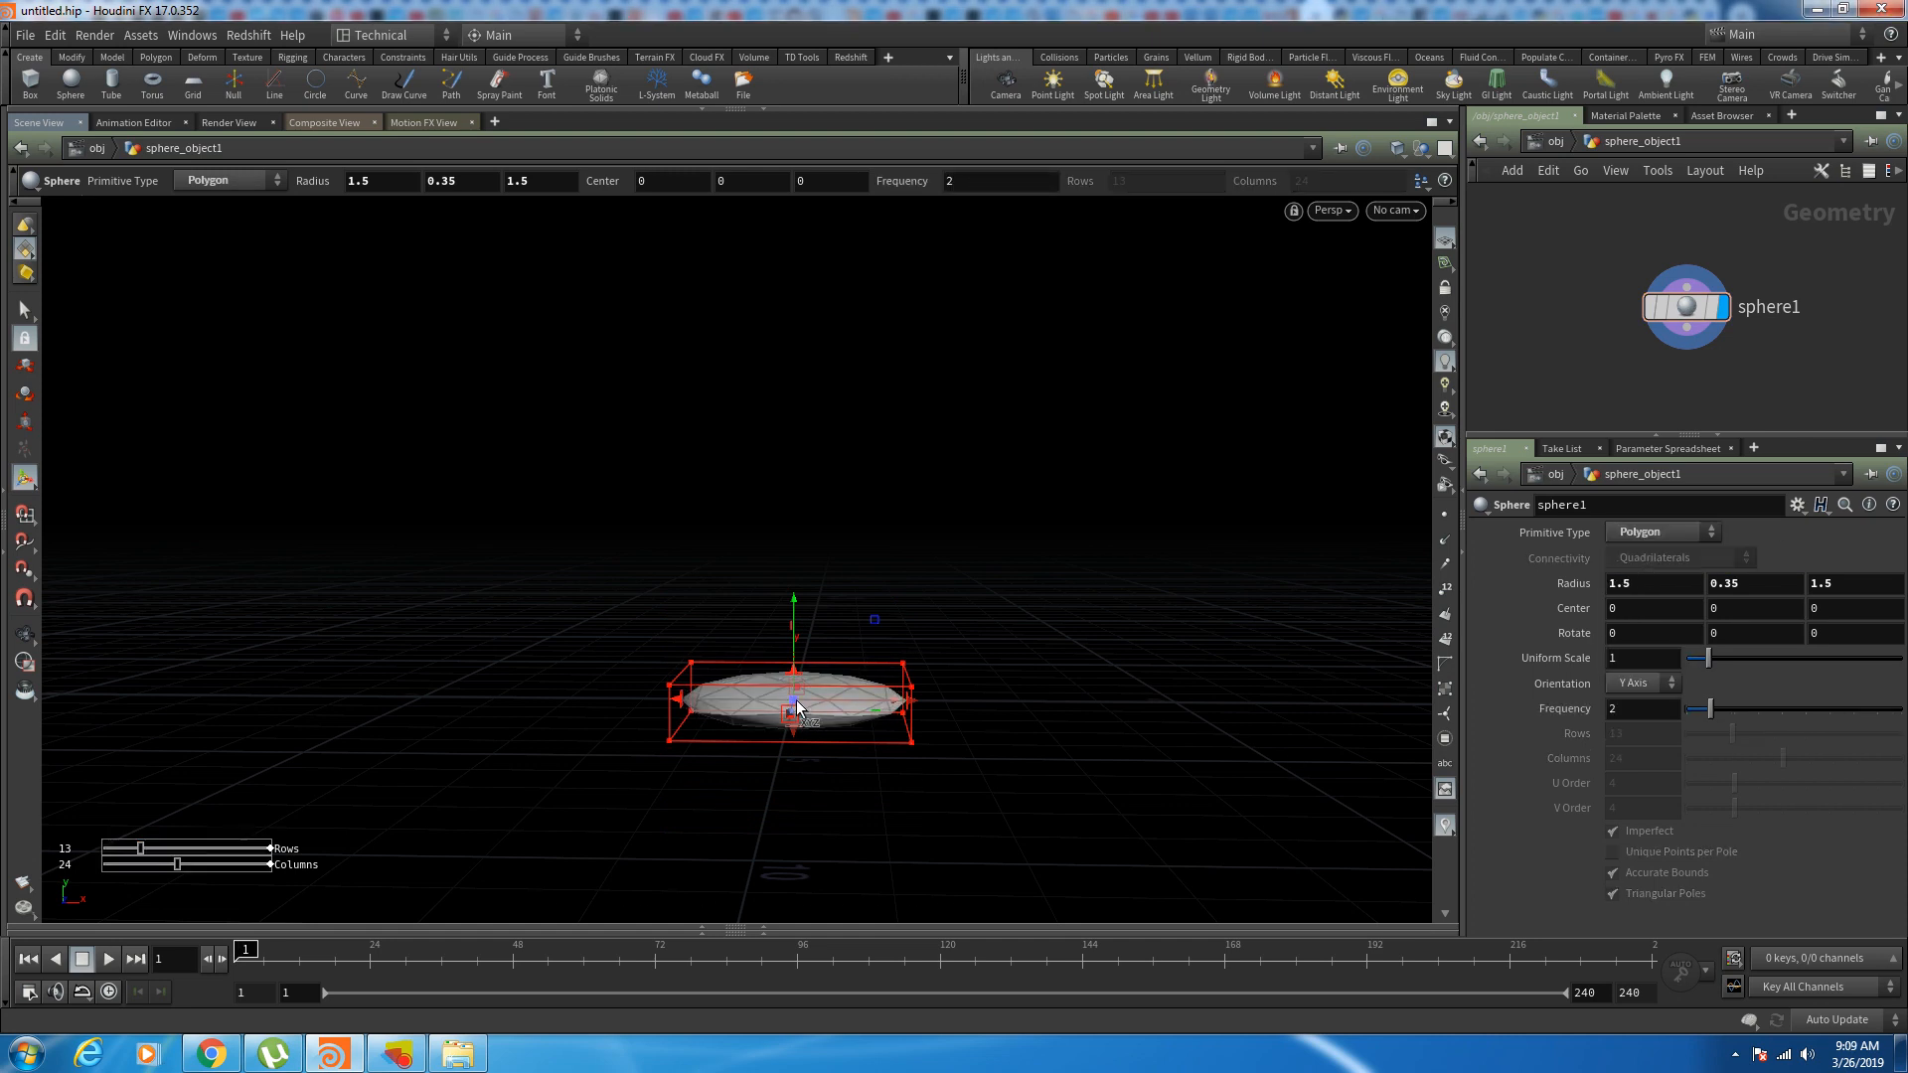
text(8)
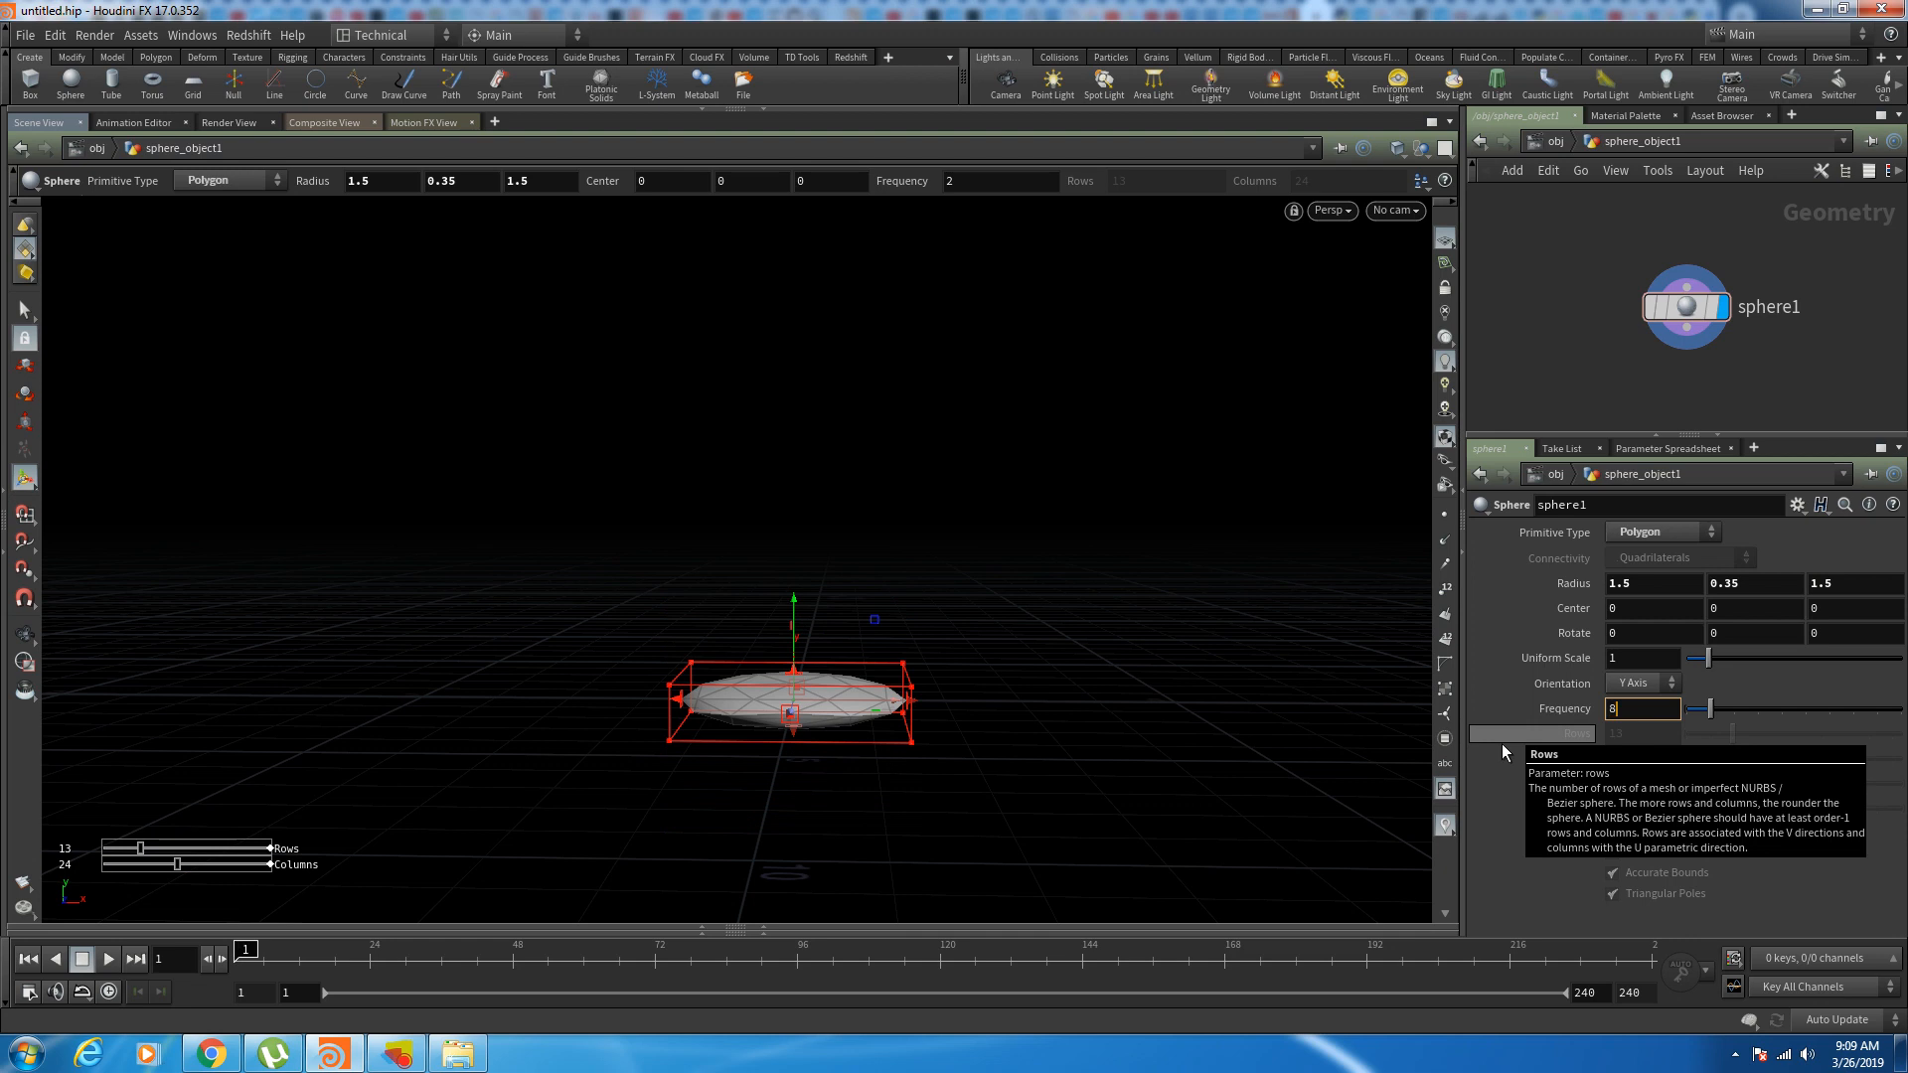
key(Return)
Step: Add a Mountain node below the sphere node, wired to its output and displayed
key(Escape)
drag(1024, 635, 1245, 618)
key(Return)
drag(1689, 437, 1689, 557)
key(Tab)
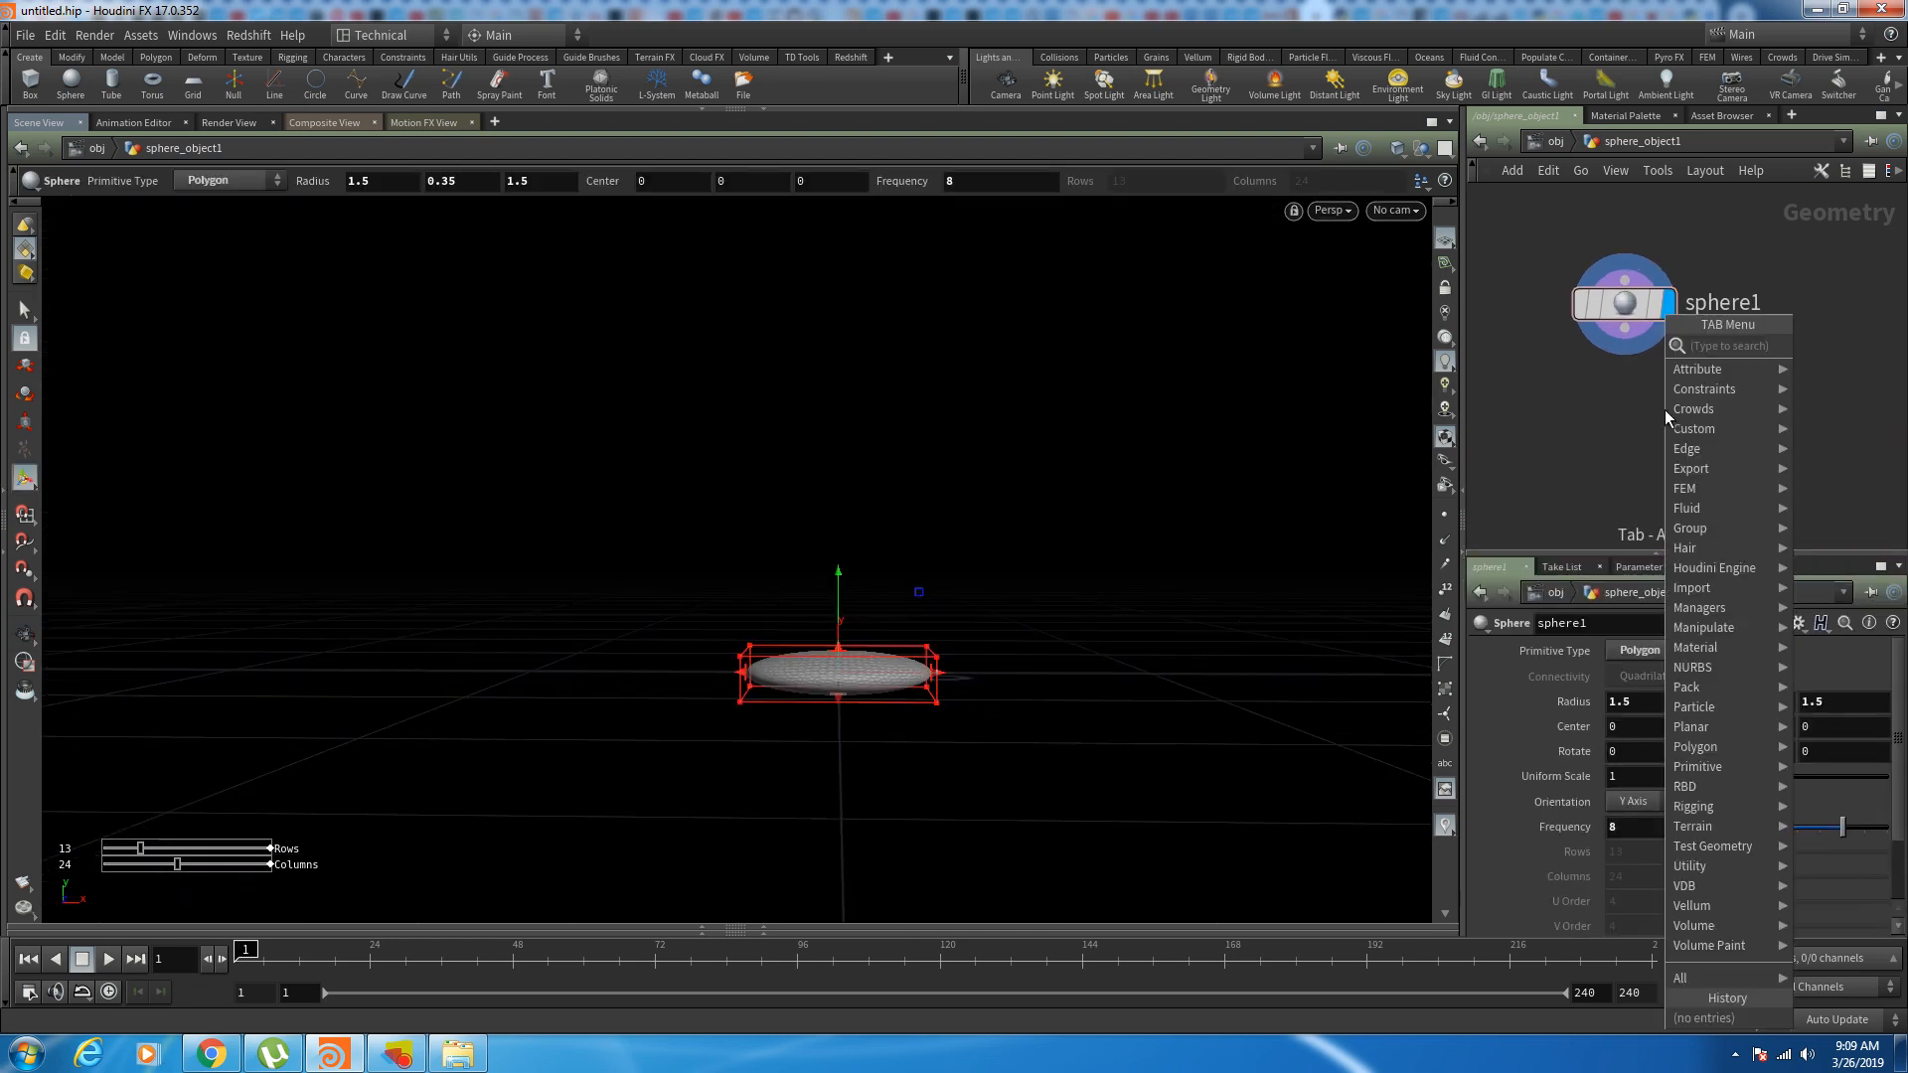
text(mount)
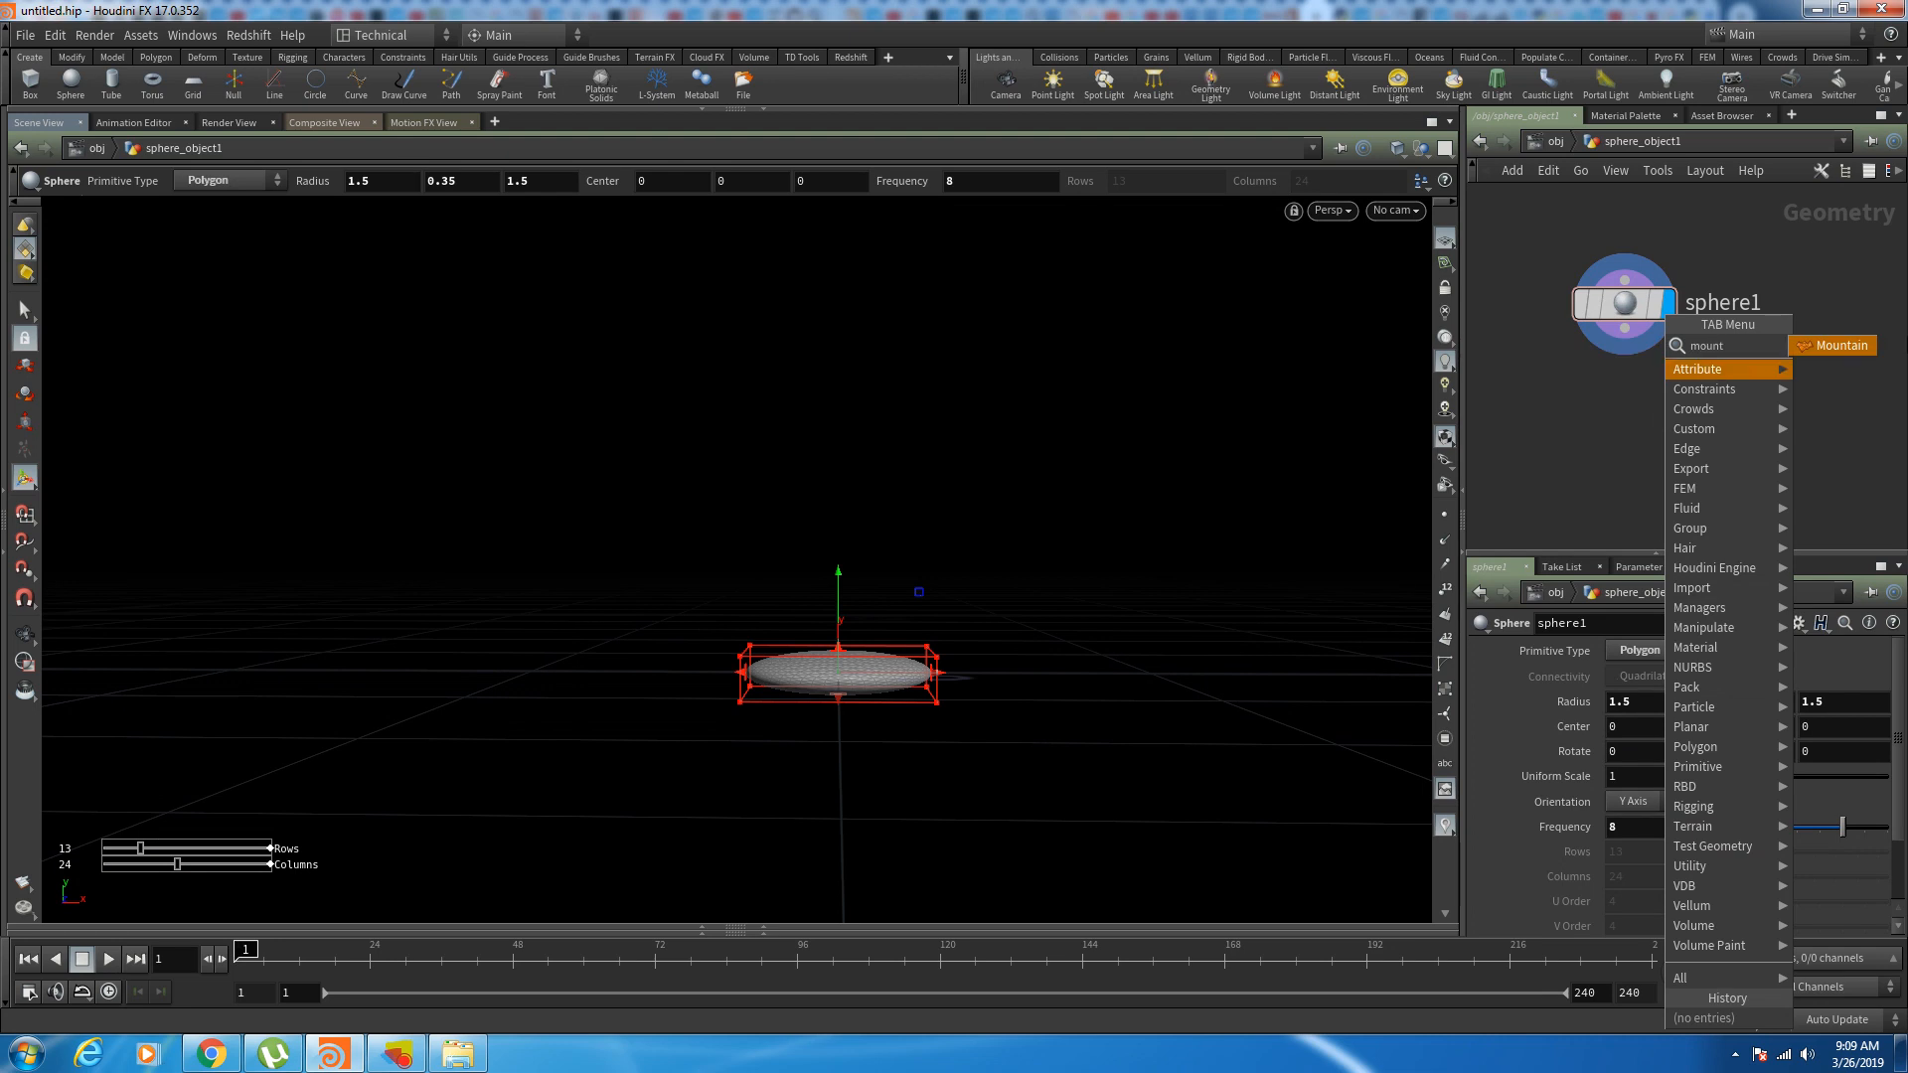
click(1836, 350)
click(1622, 422)
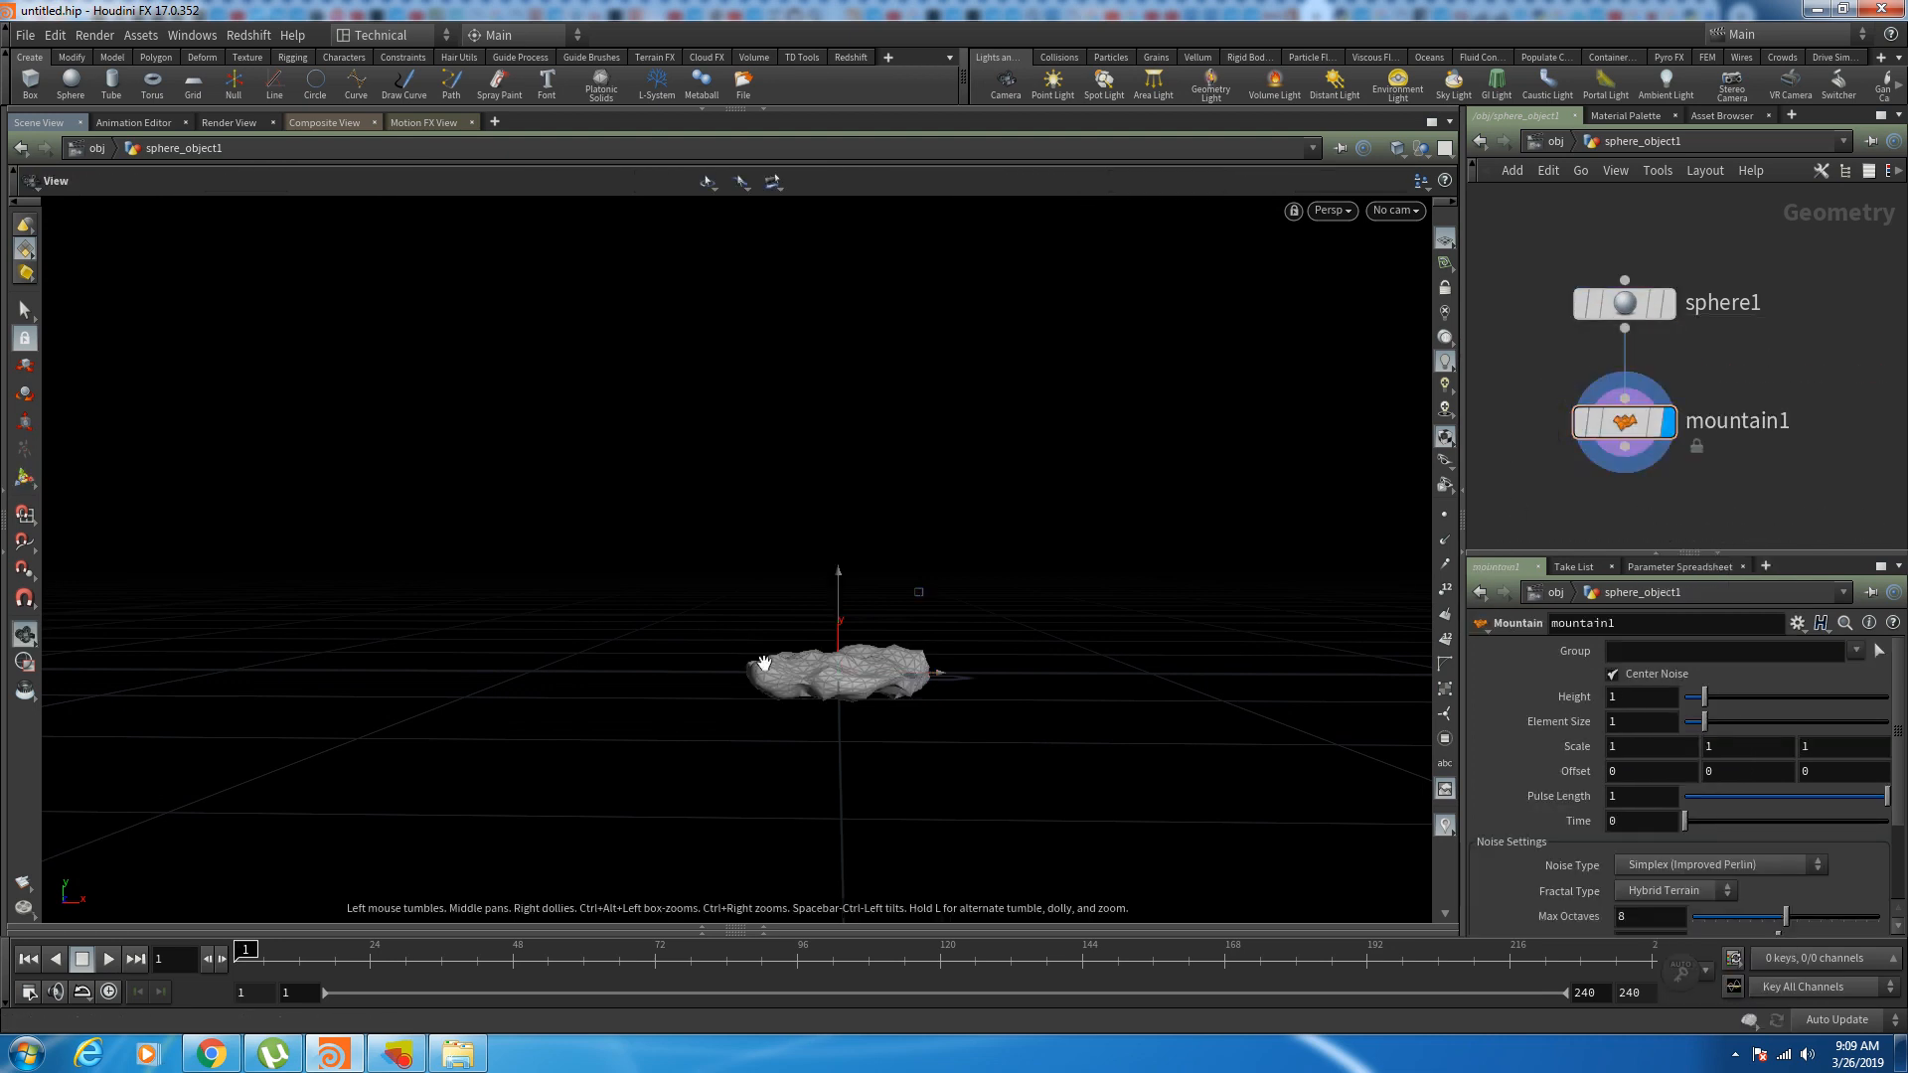
Step: Set the Mountain node's element size to 0.5
alt+drag(758, 665, 892, 897)
key(Return)
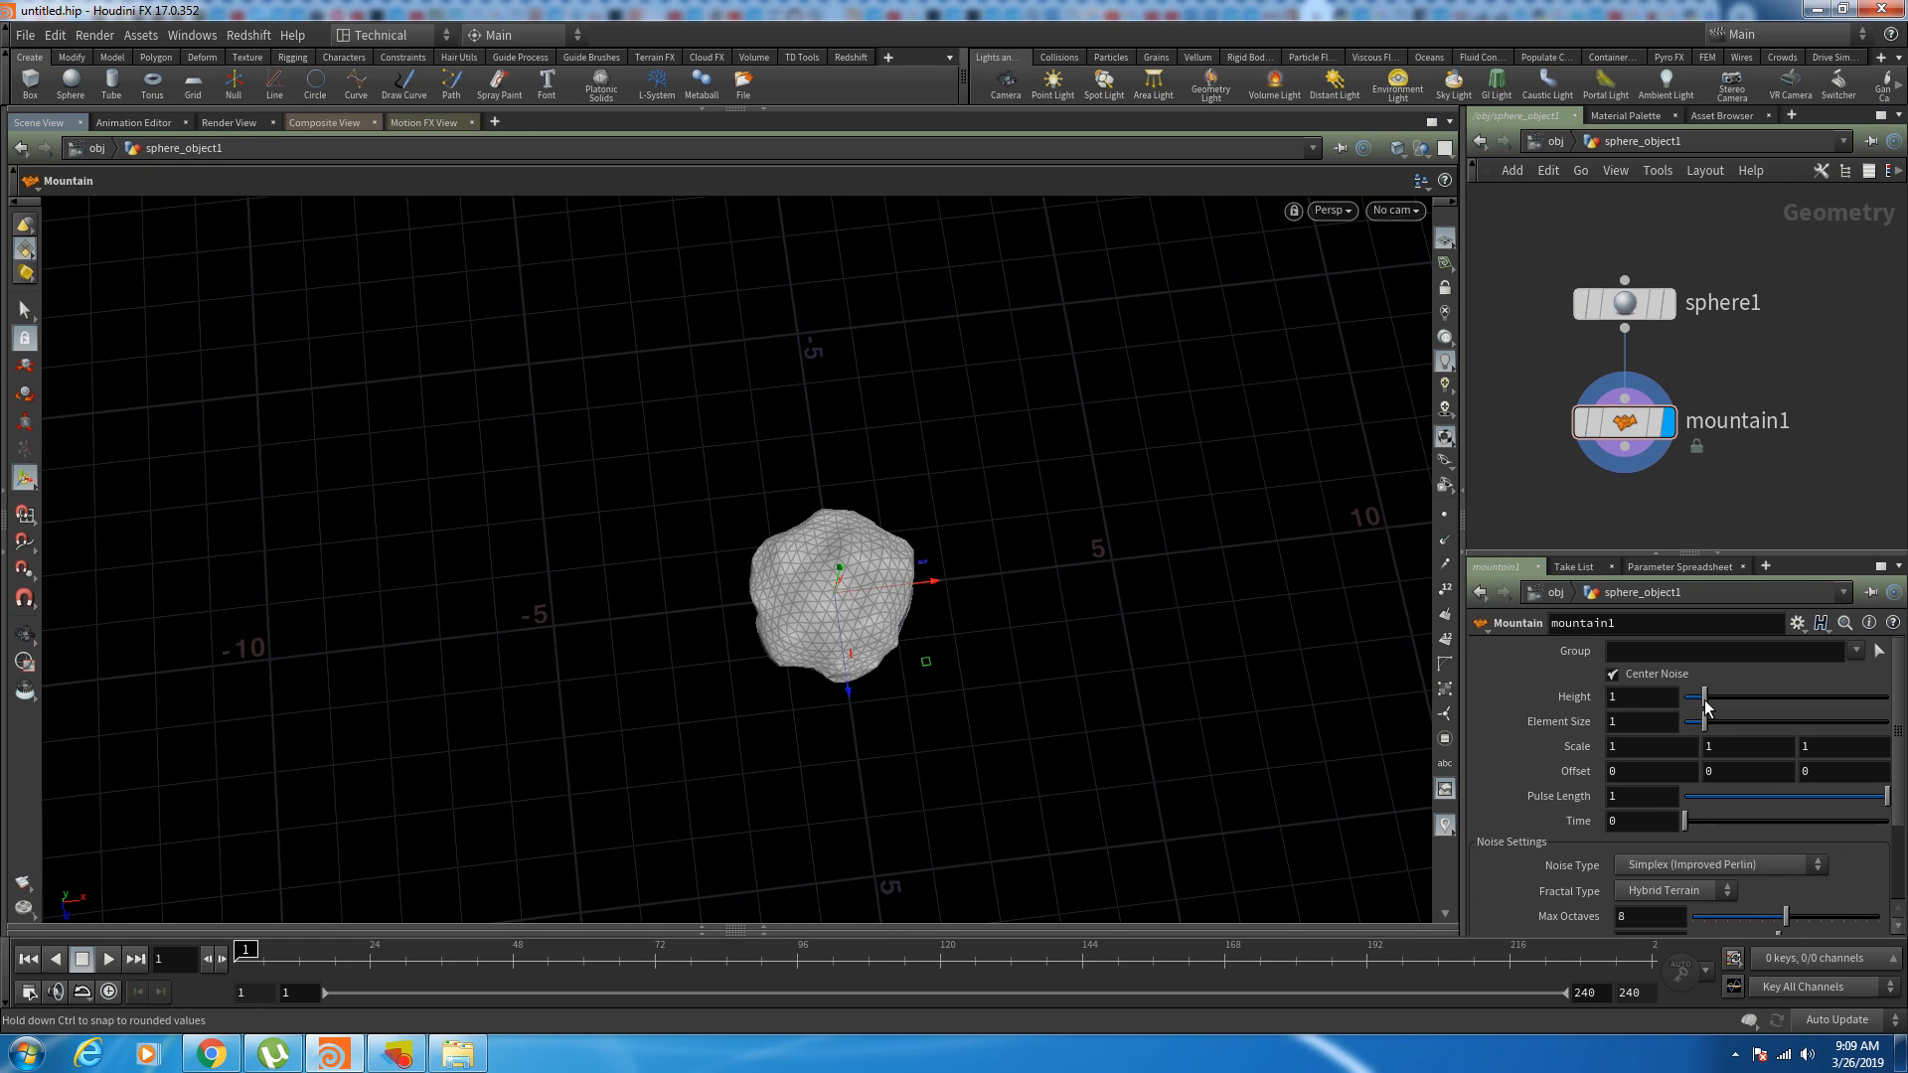
drag(1707, 728, 1698, 728)
text(59)
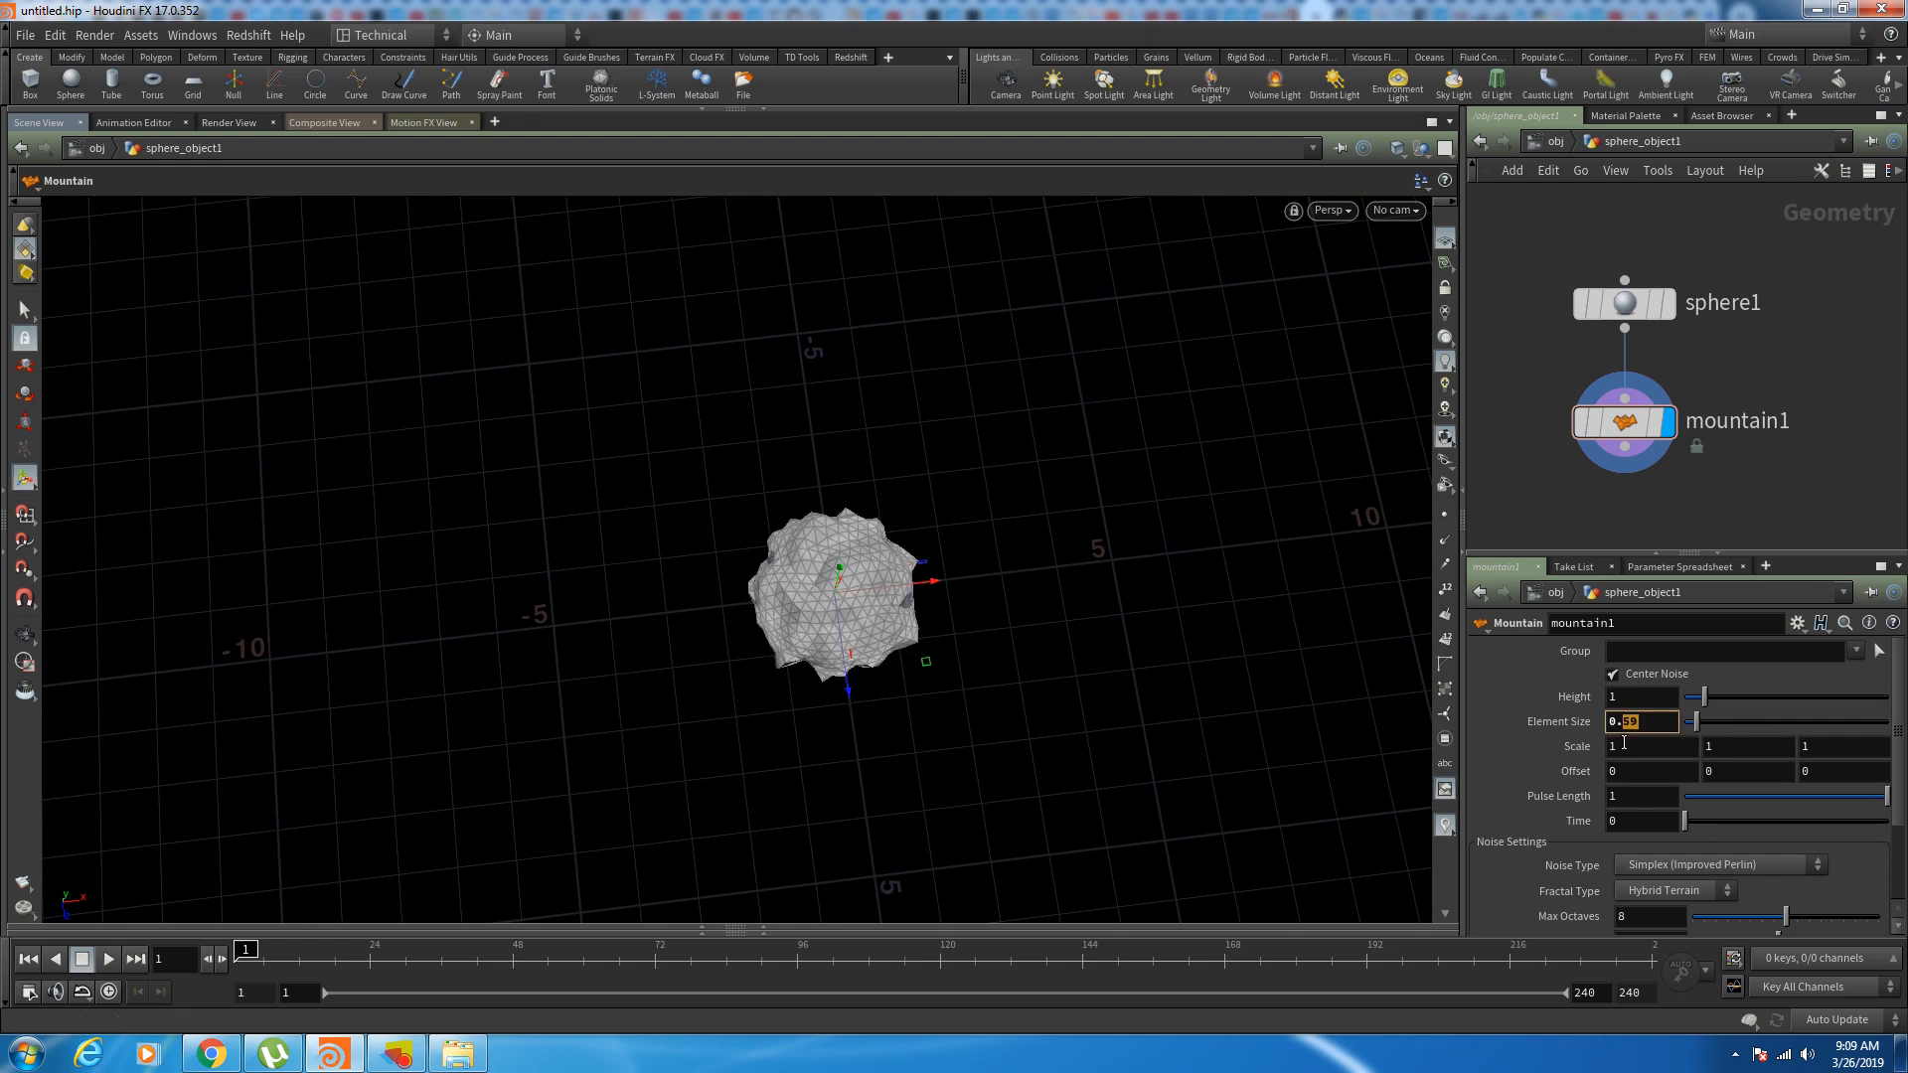
key(Return)
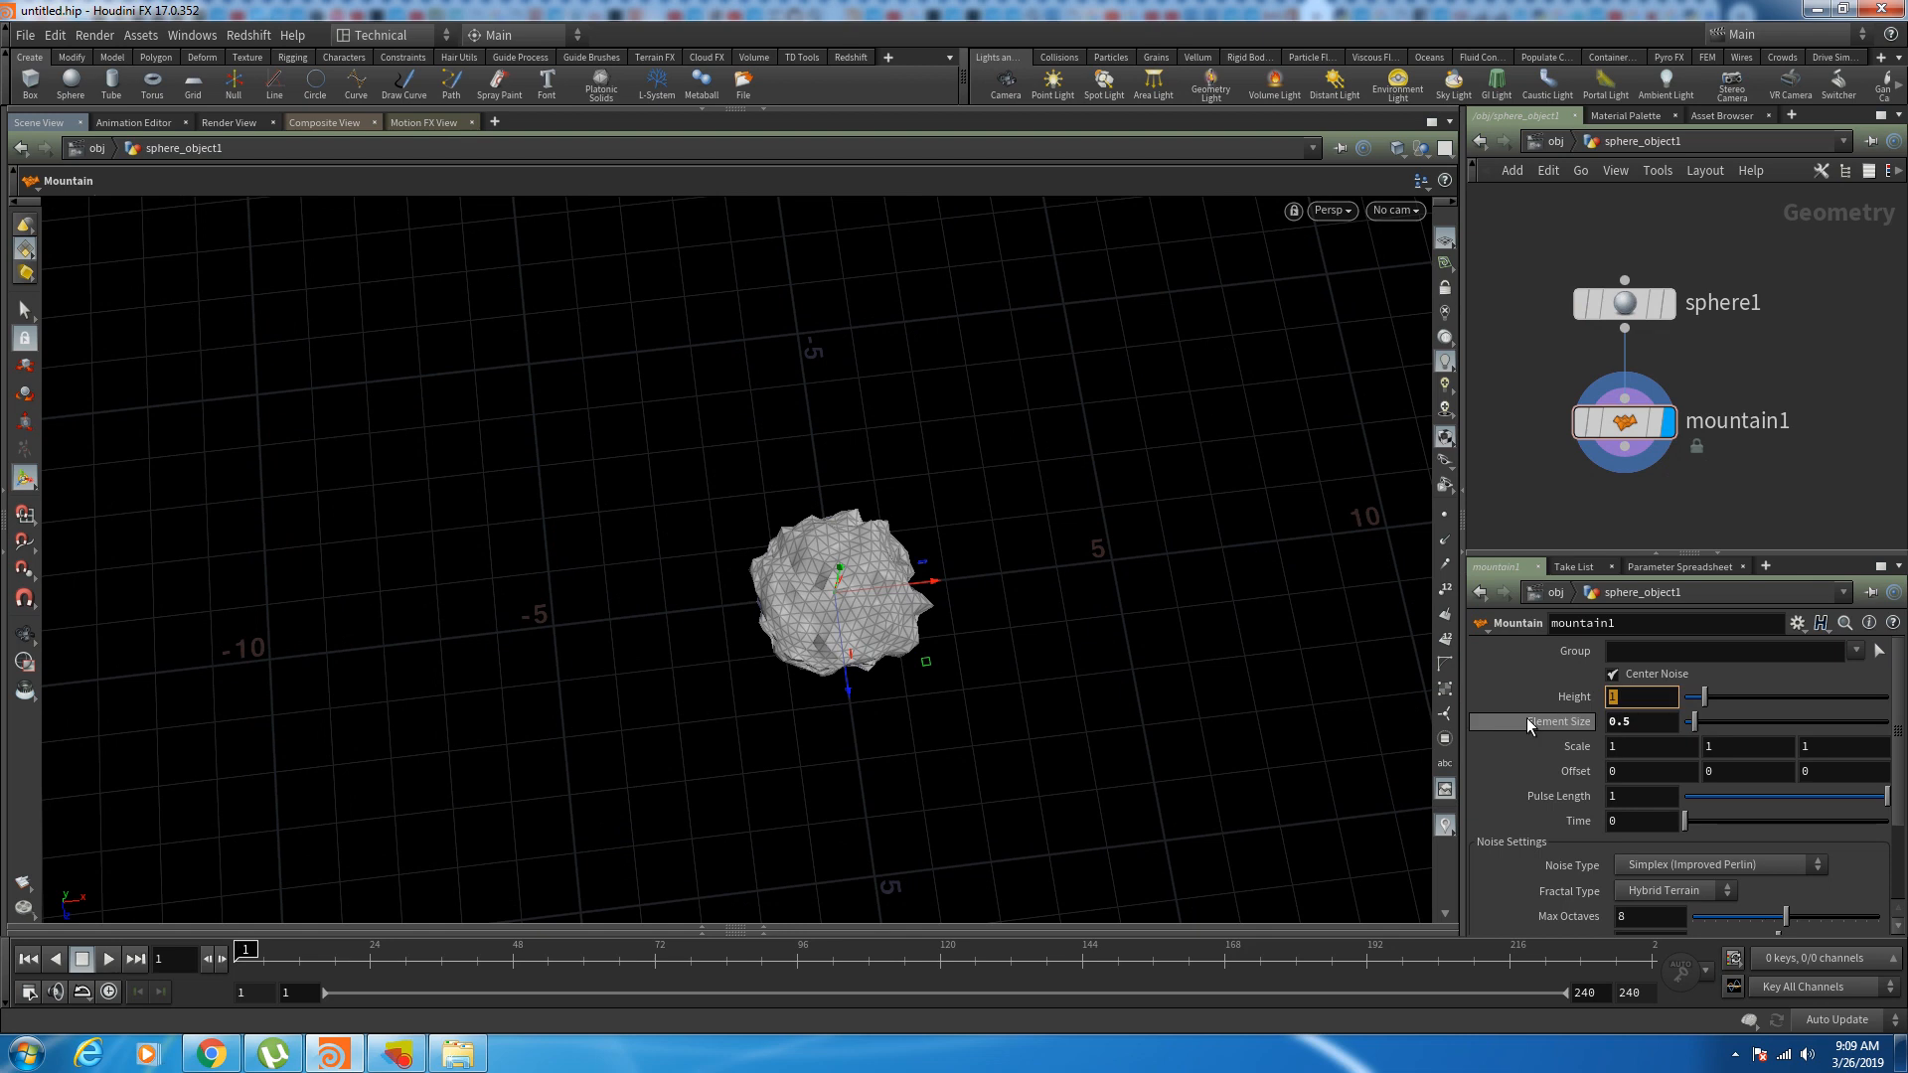
Step: Add a Transform node below the Mountain node, connect it to the Mountain output and display its result
key(Escape)
drag(1319, 608, 1231, 504)
key(Return)
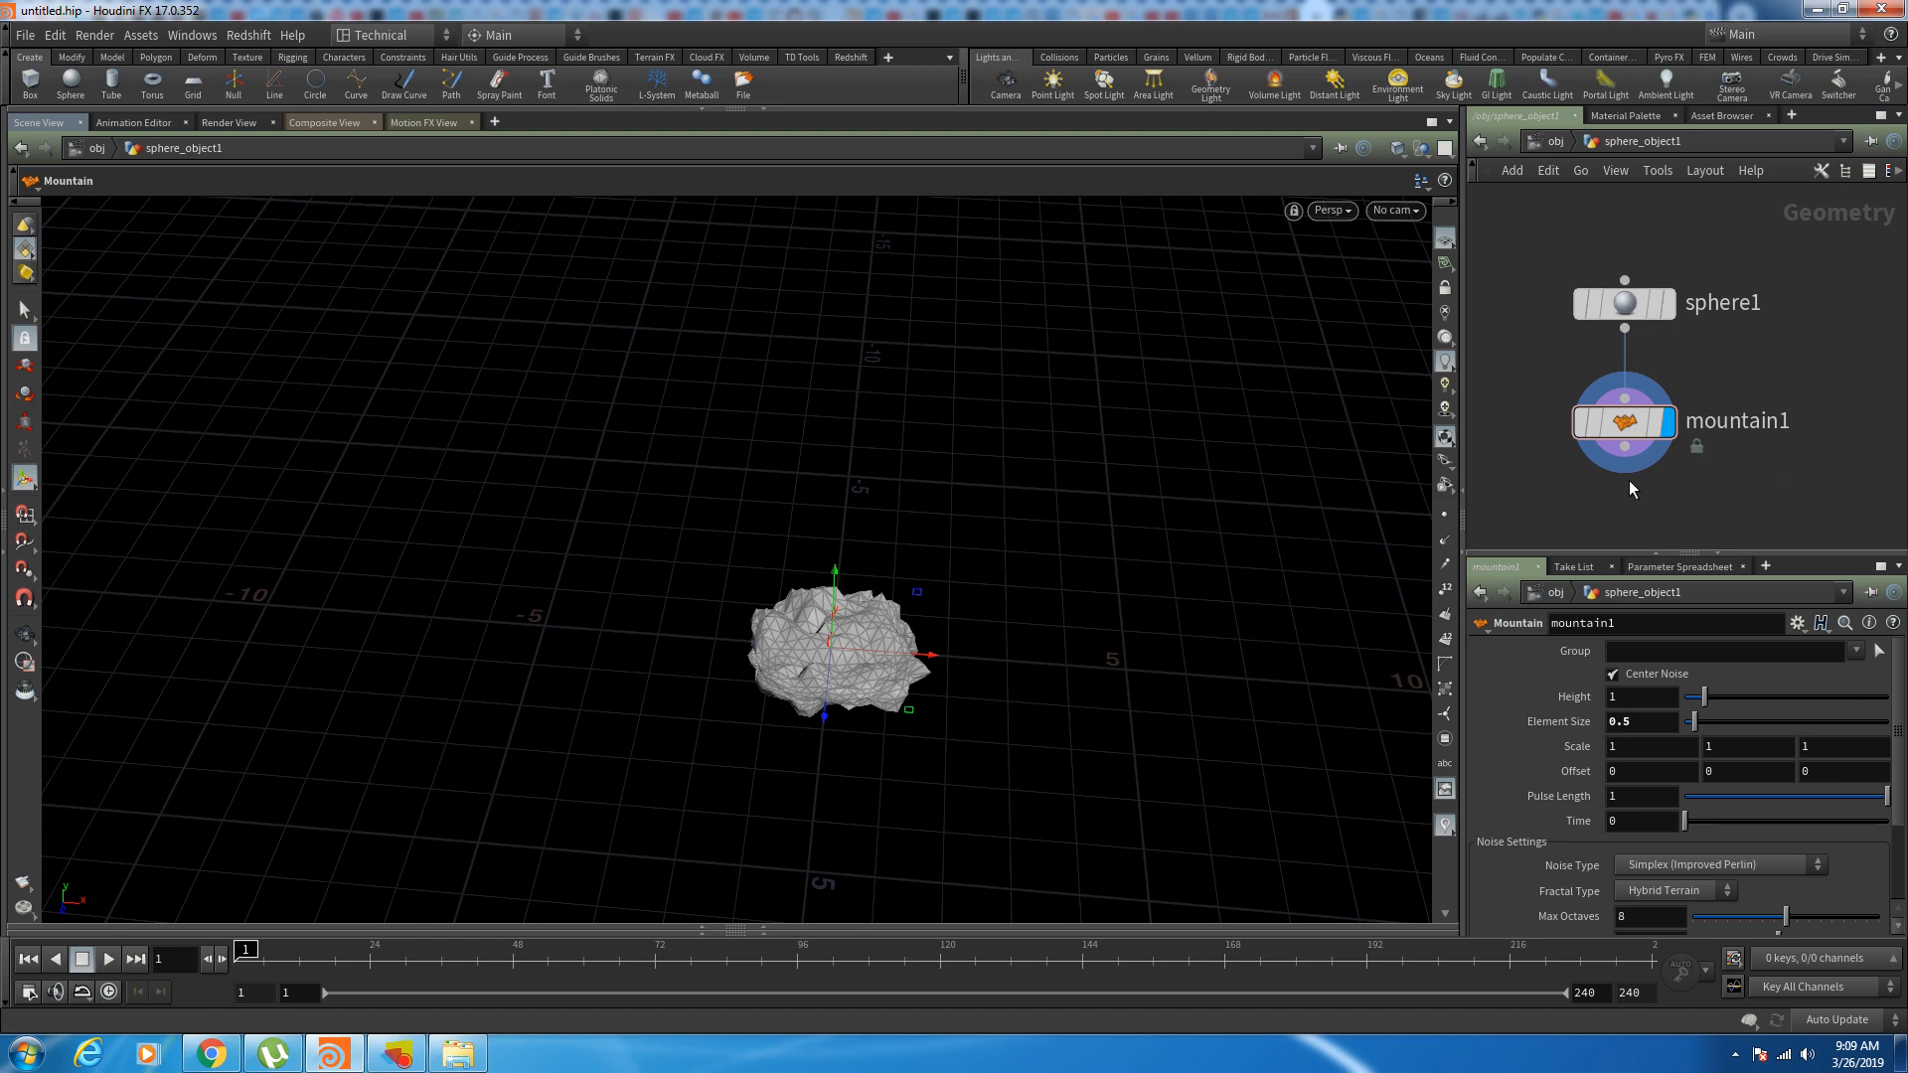
middle_drag(1629, 482, 1706, 389)
drag(1581, 551, 1582, 608)
alt+drag(937, 597, 960, 439)
alt+drag(1151, 639, 1146, 653)
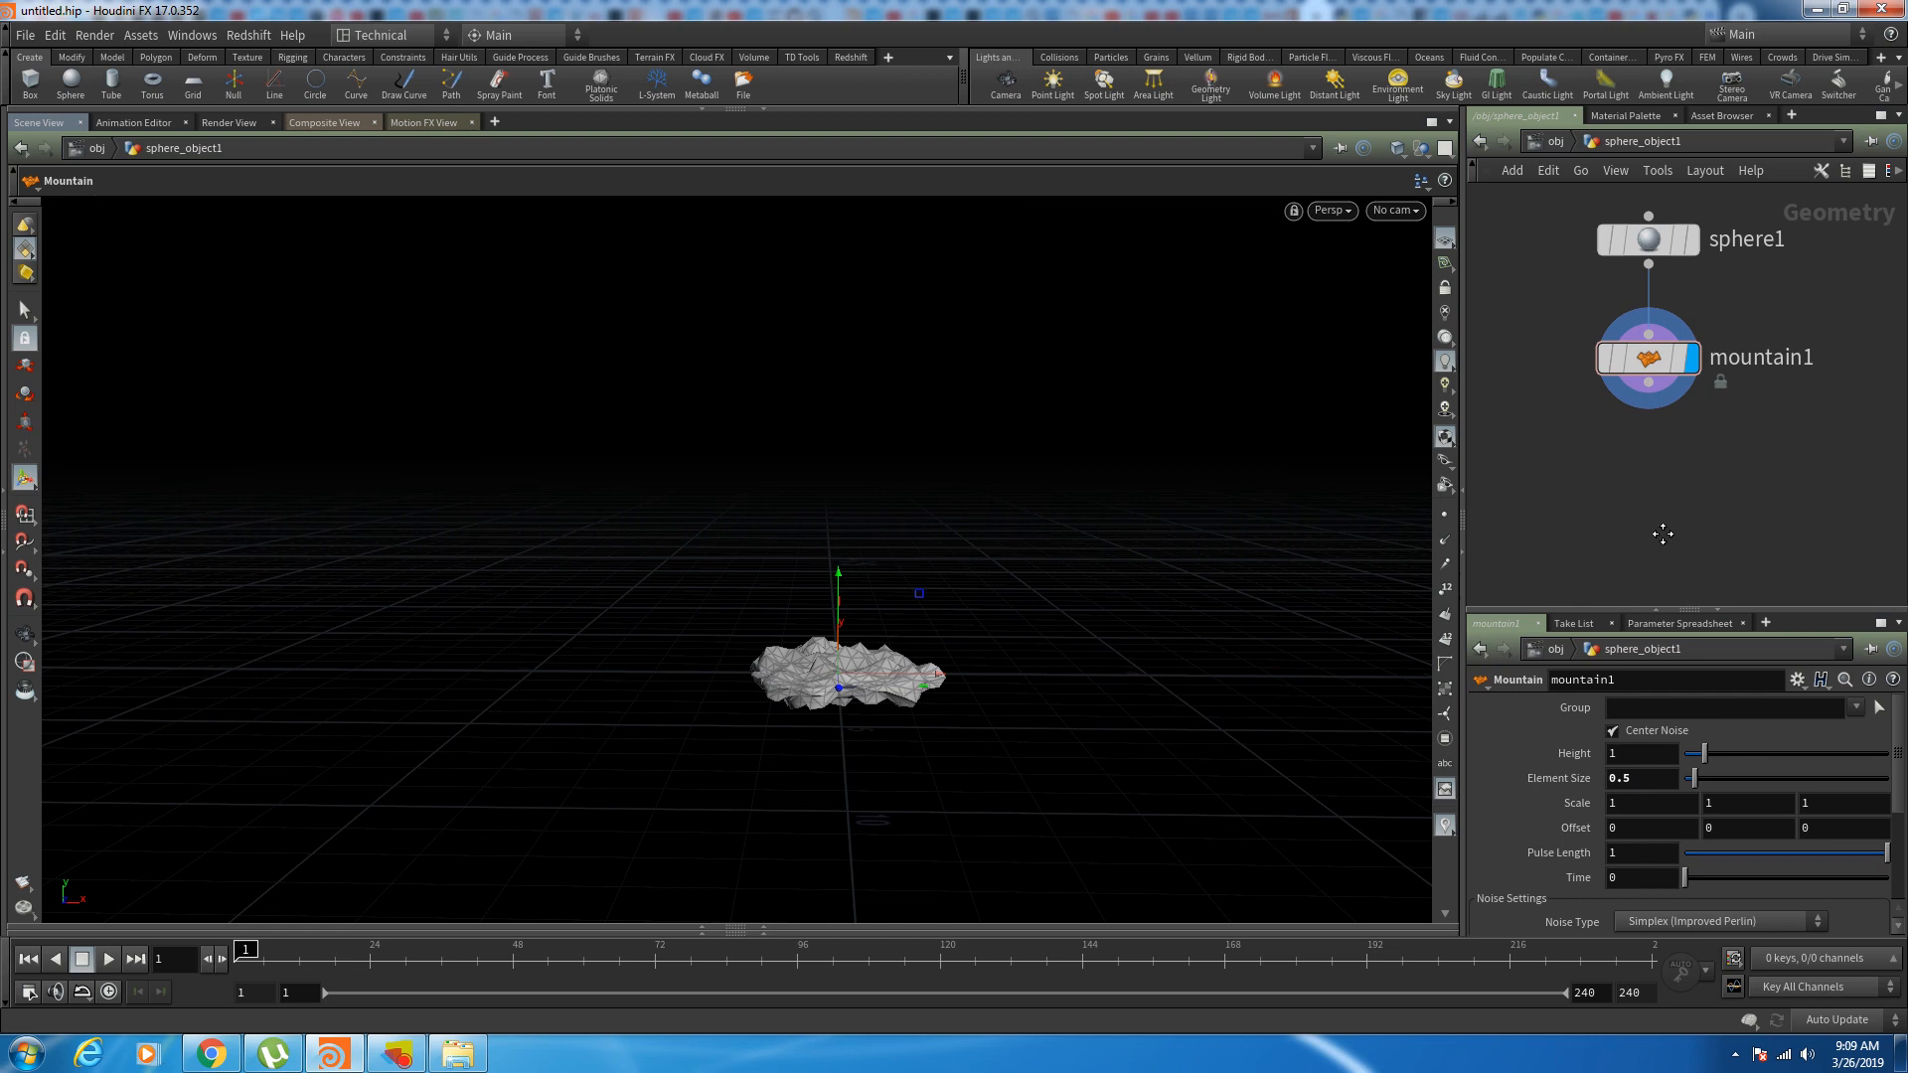
key(Tab)
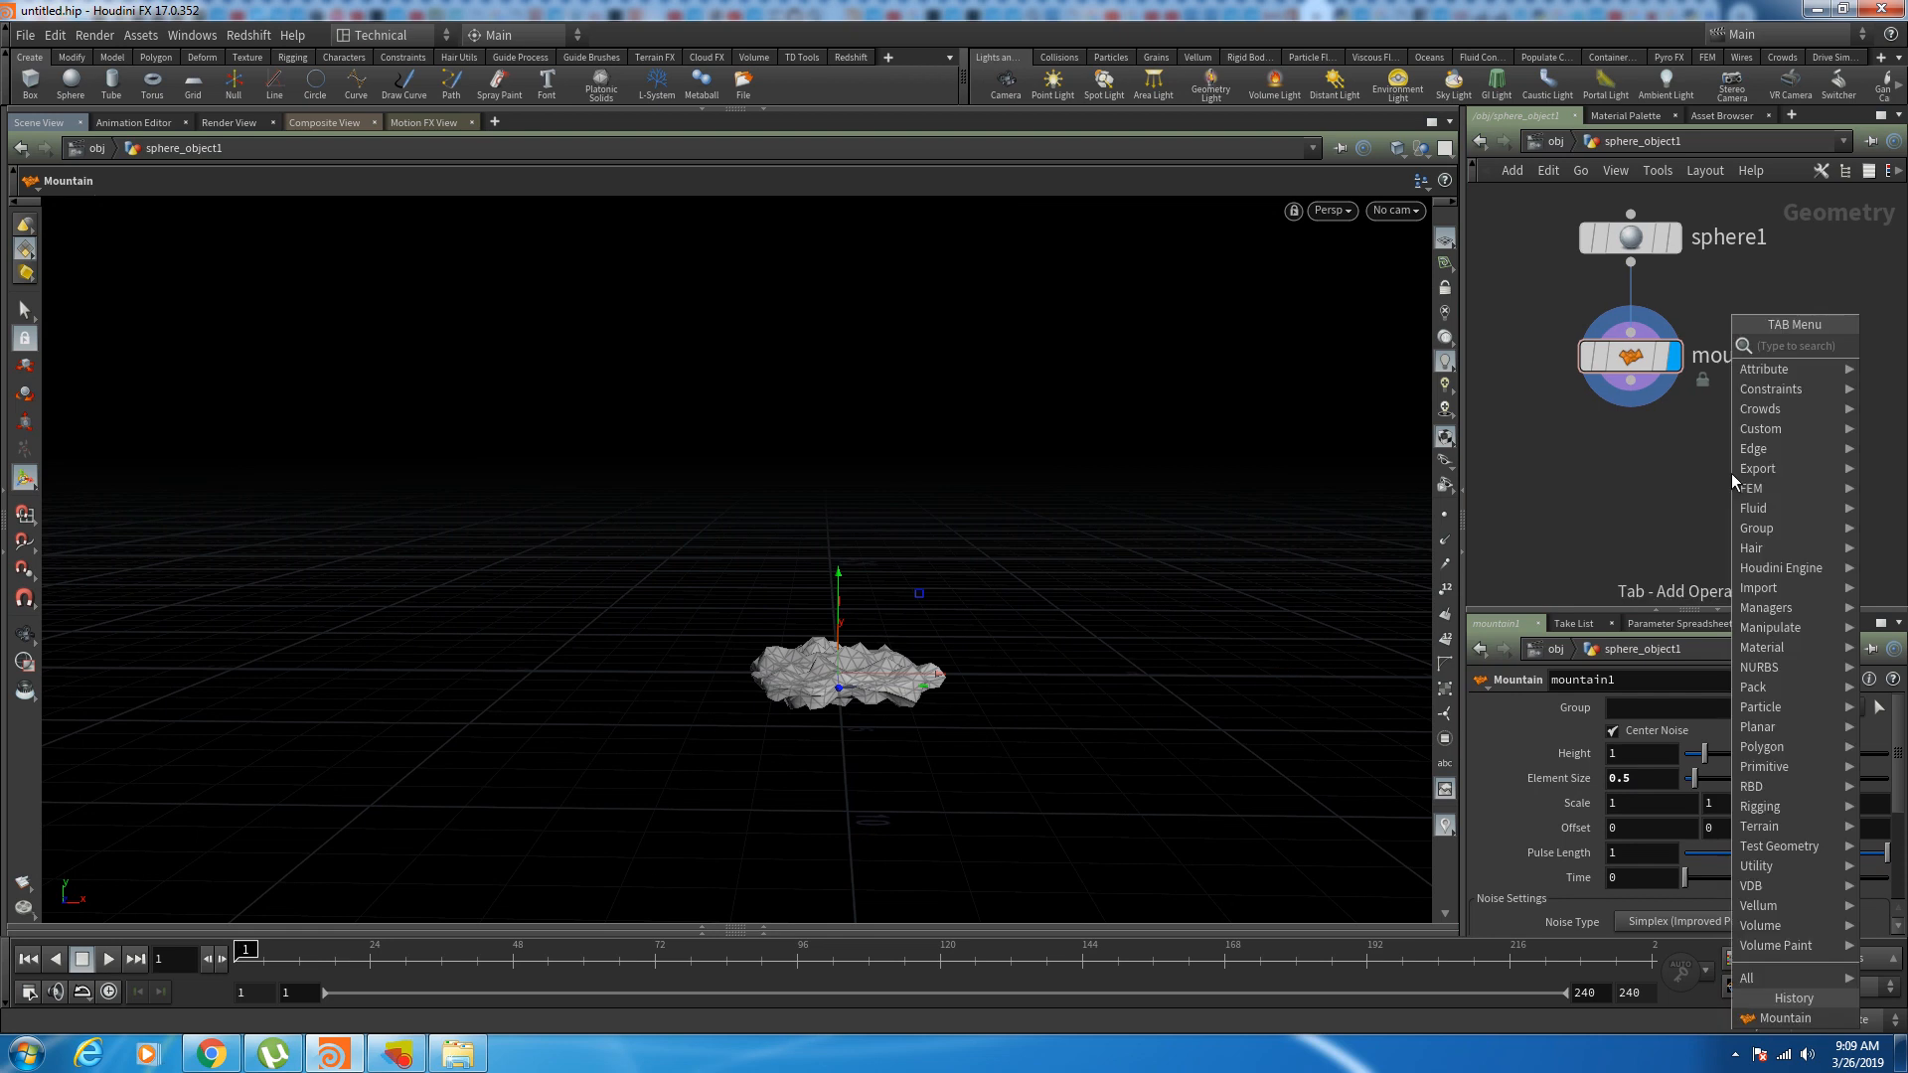
text(trans)
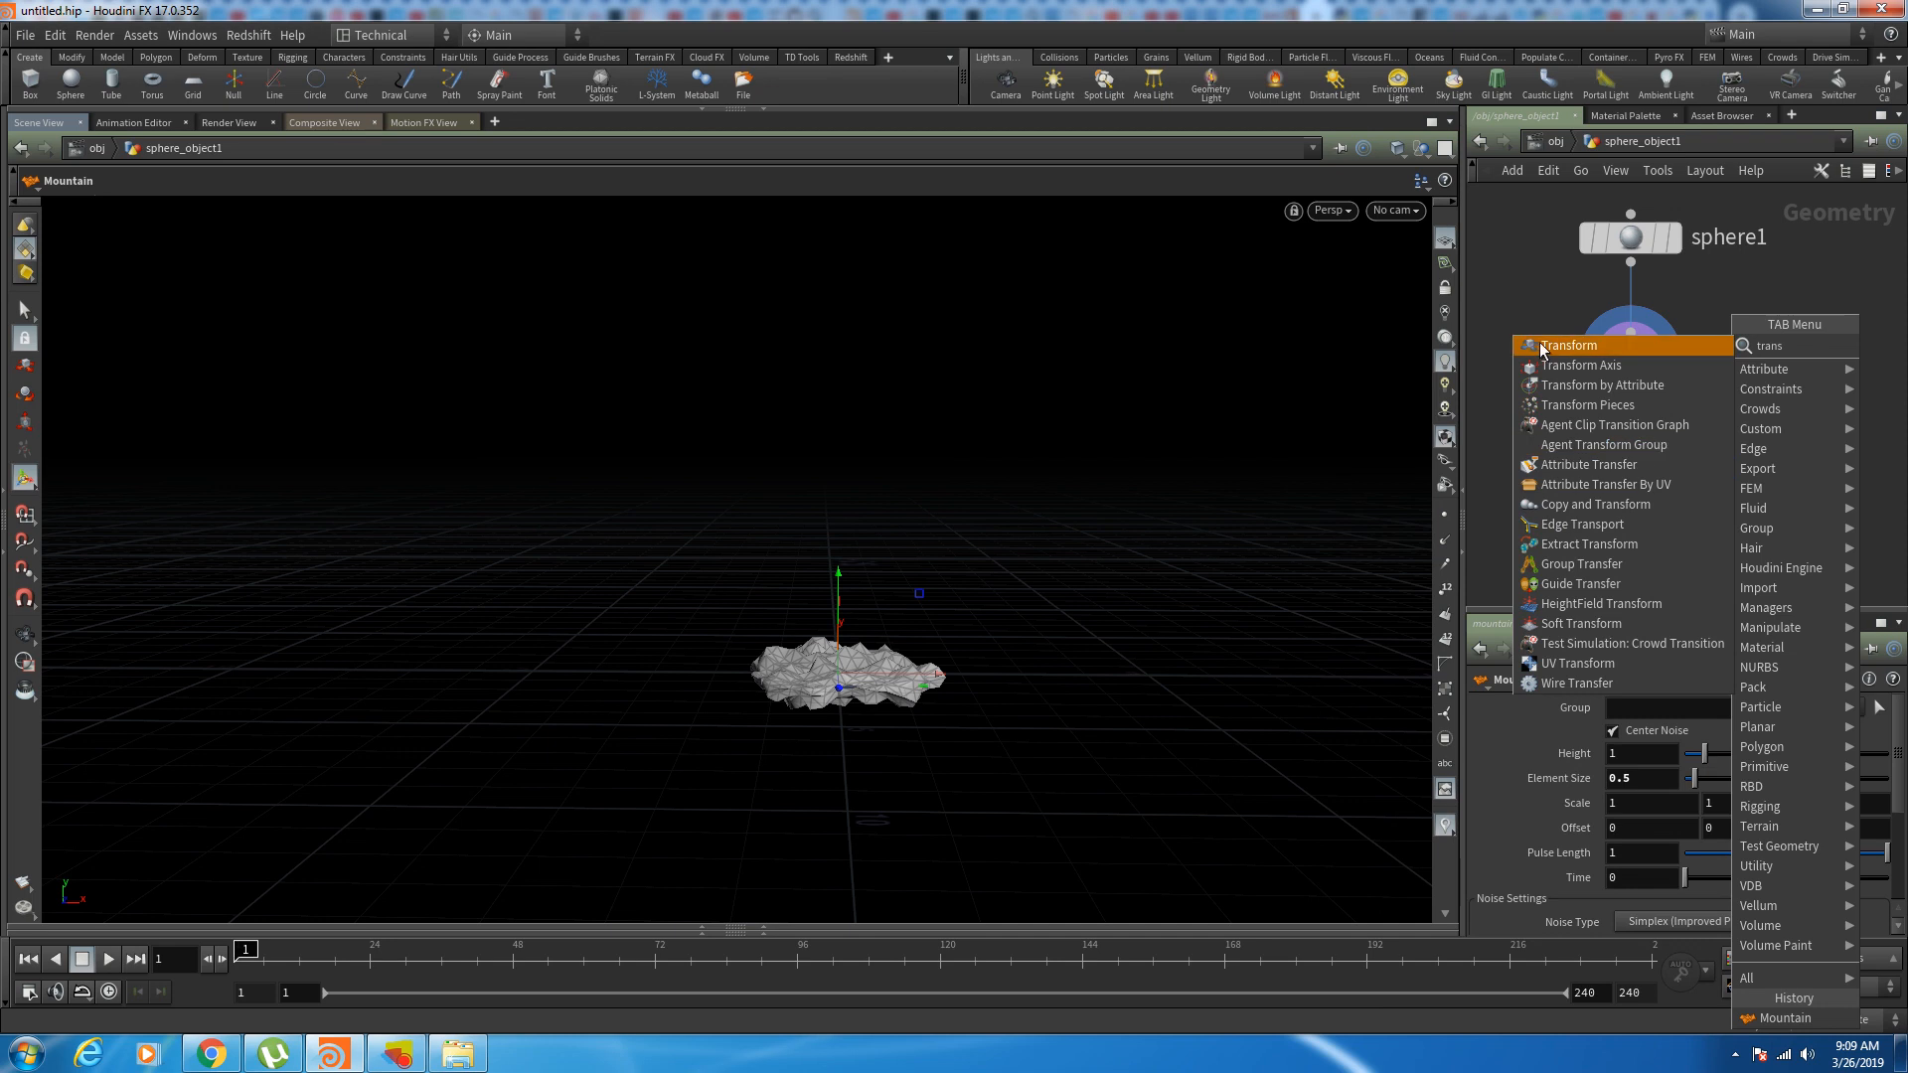
click(1540, 343)
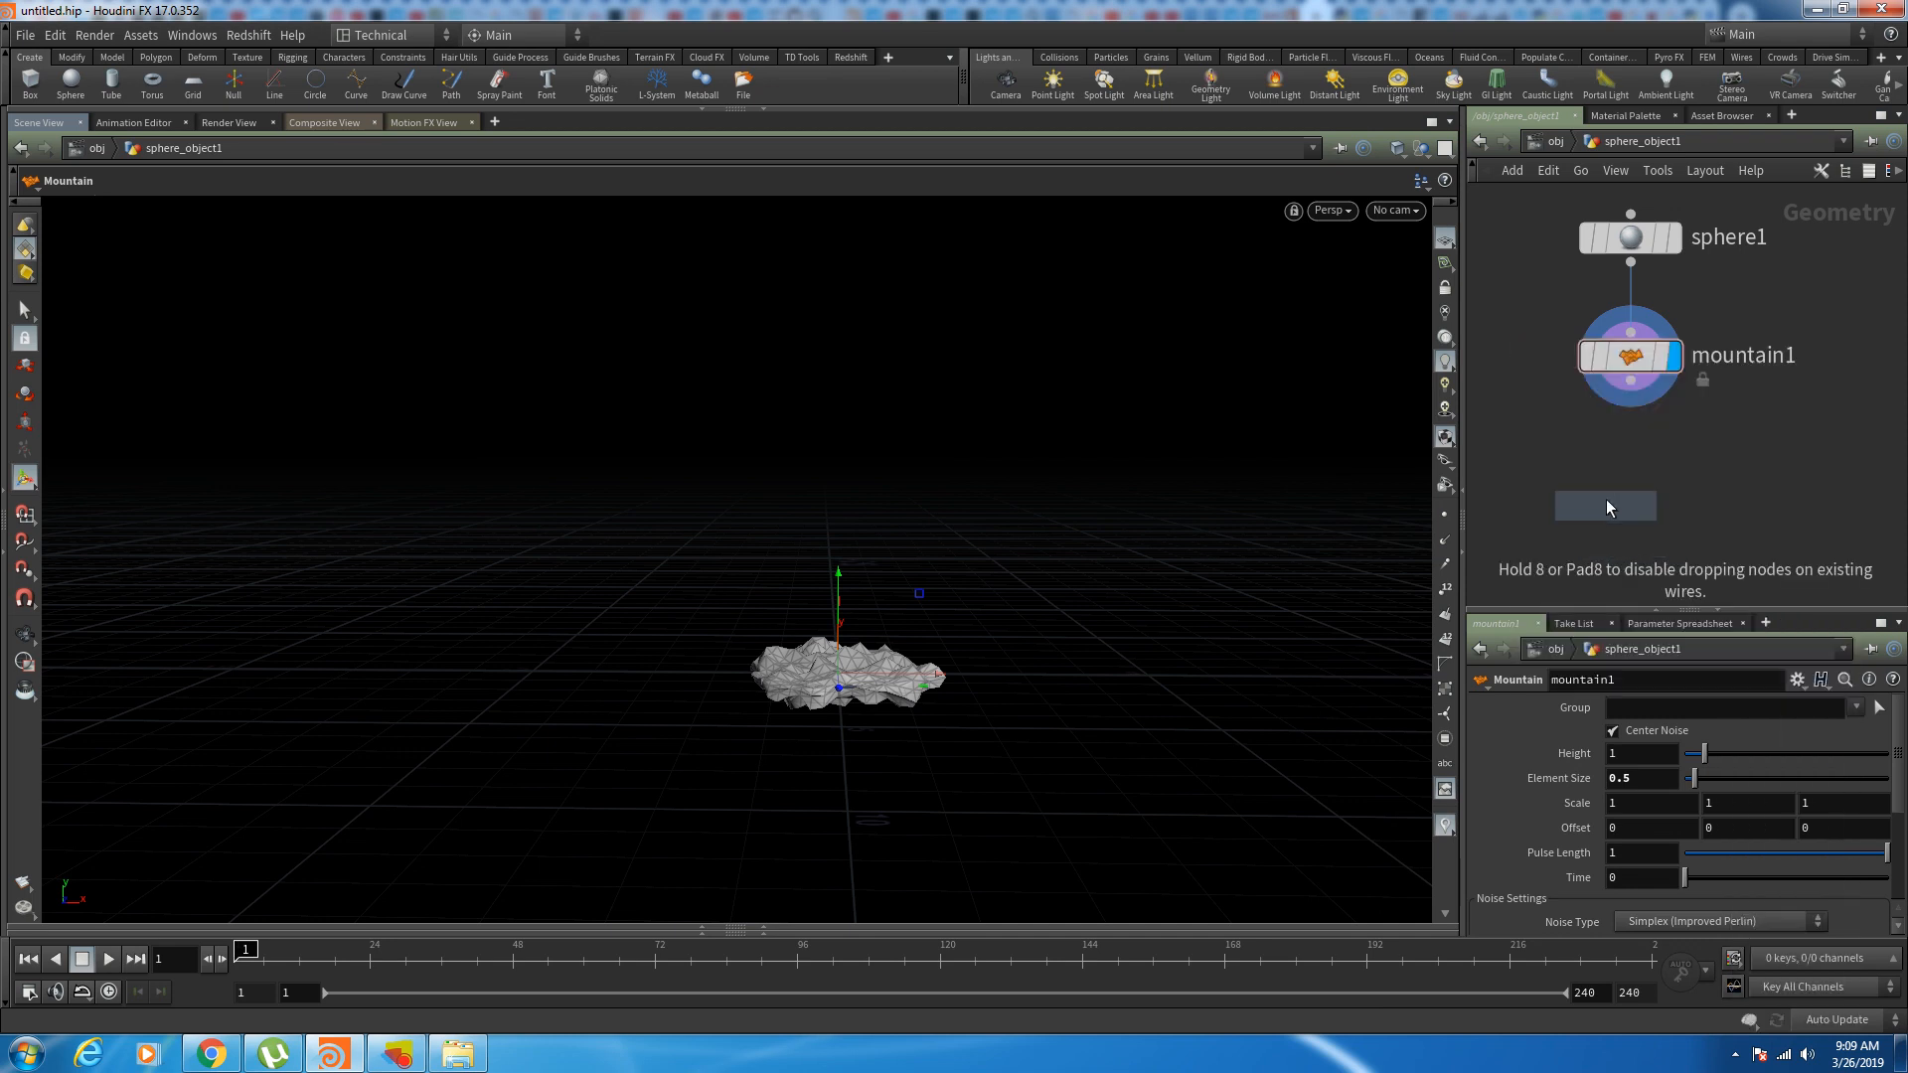
click(1628, 502)
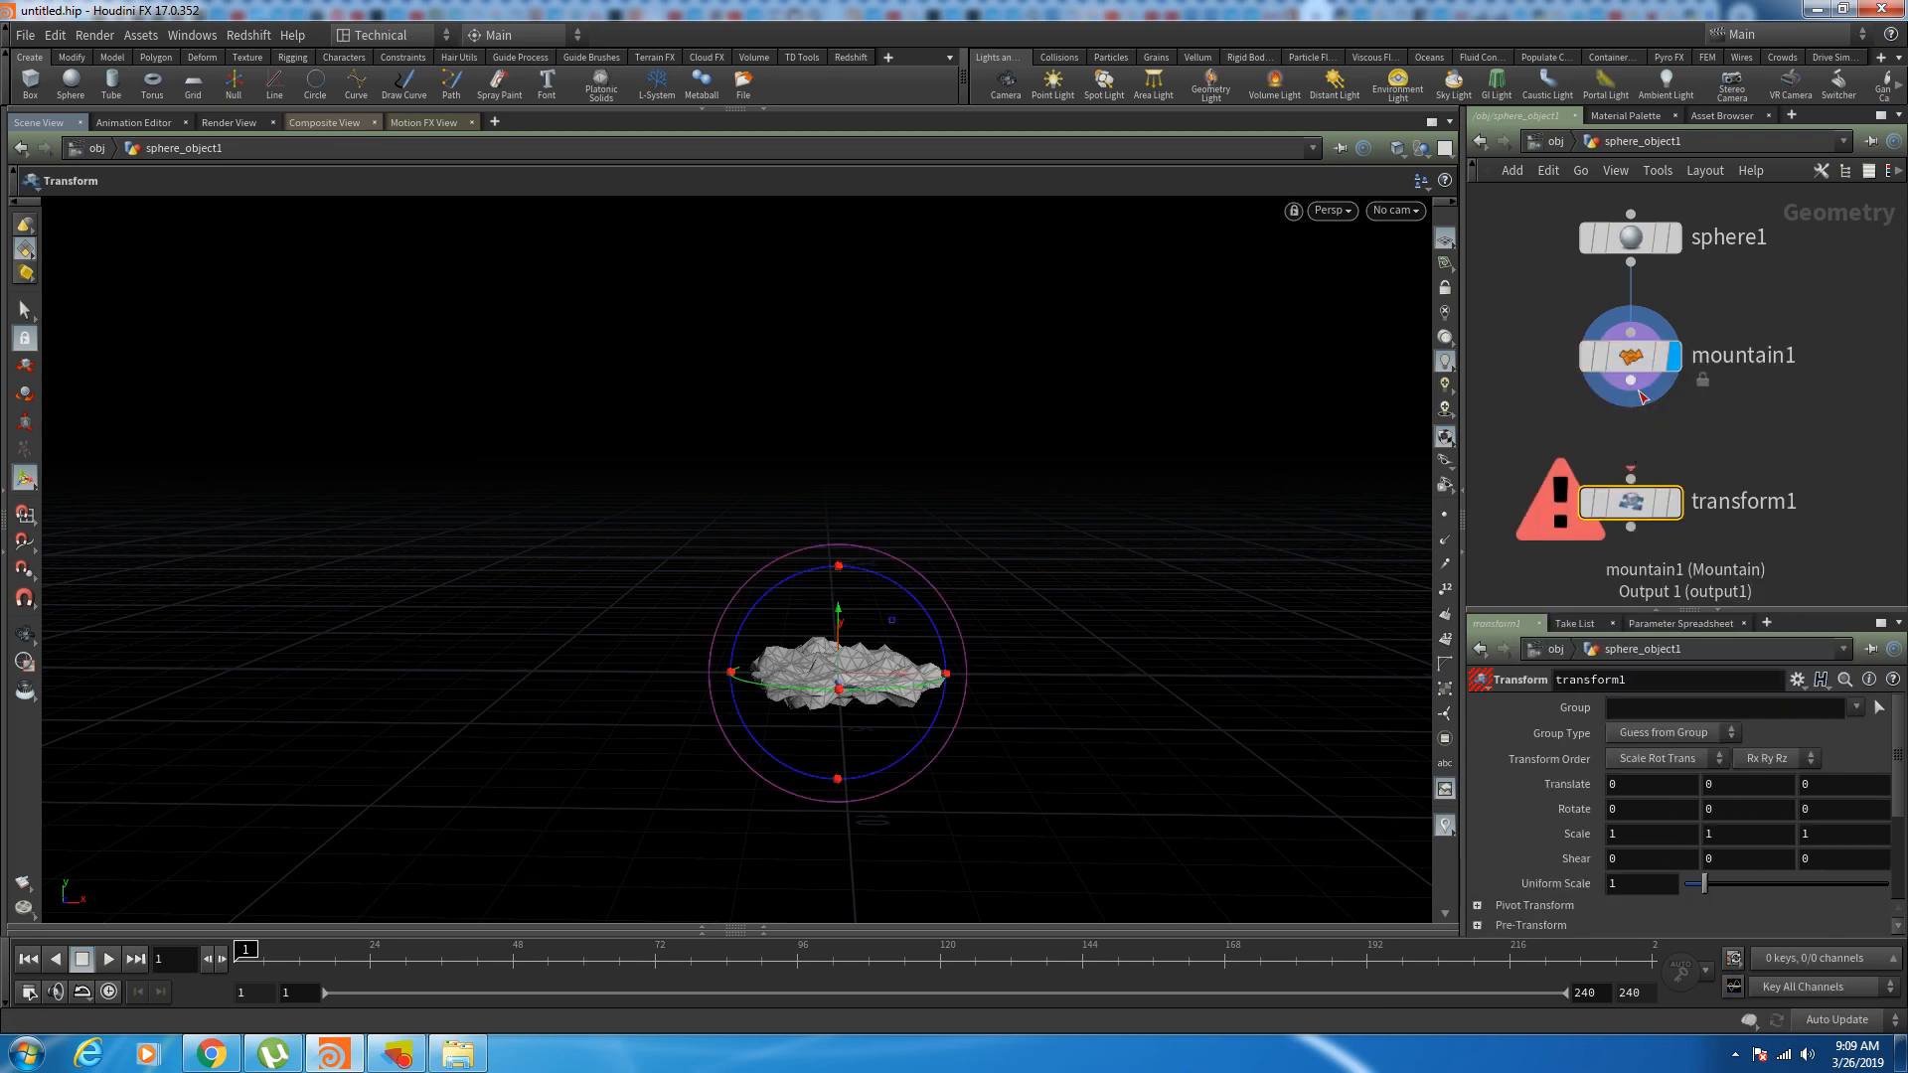
click(1678, 503)
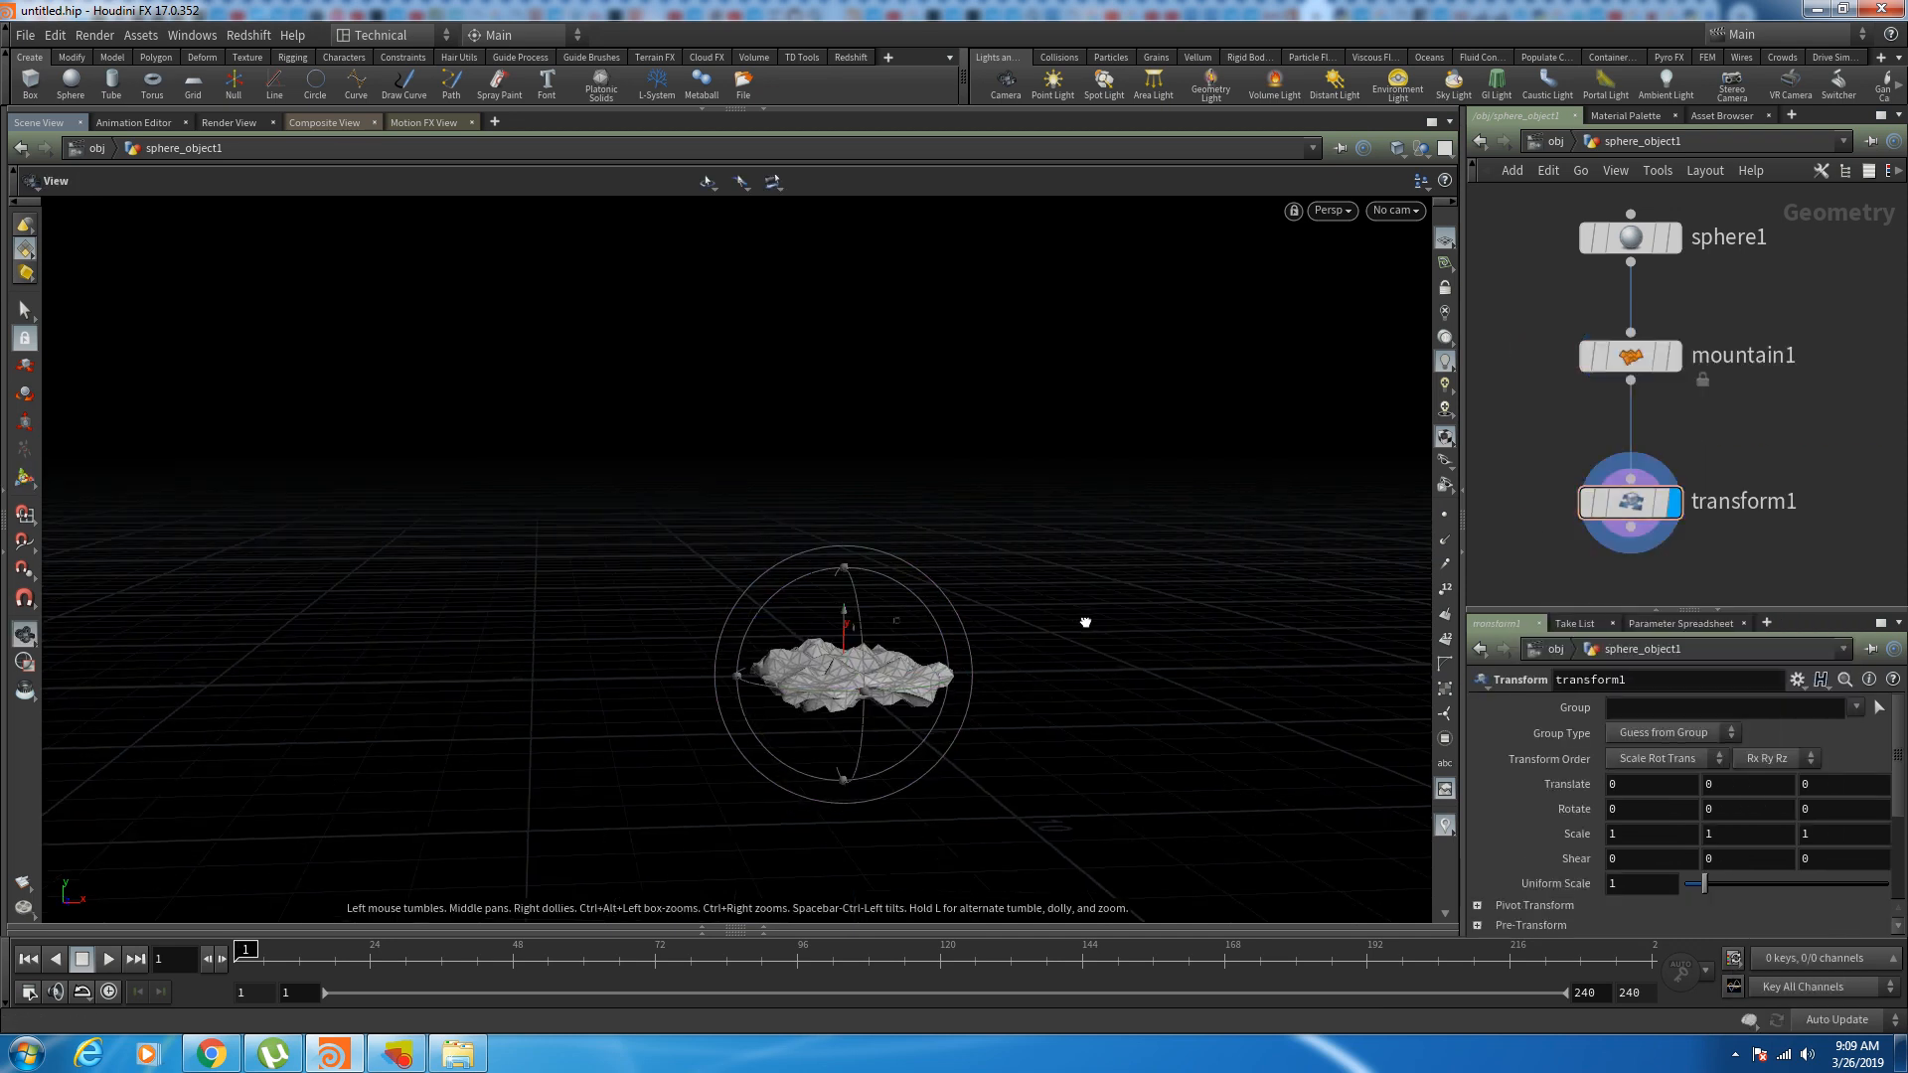
Step: Raise the rock geometry by setting the Transform node's Y translation to 0.75
drag(839, 635, 847, 581)
mouse_move(1073, 725)
alt+mouse_down()
mouse_move(963, 682)
mouse_move(1094, 754)
alt+mouse_up()
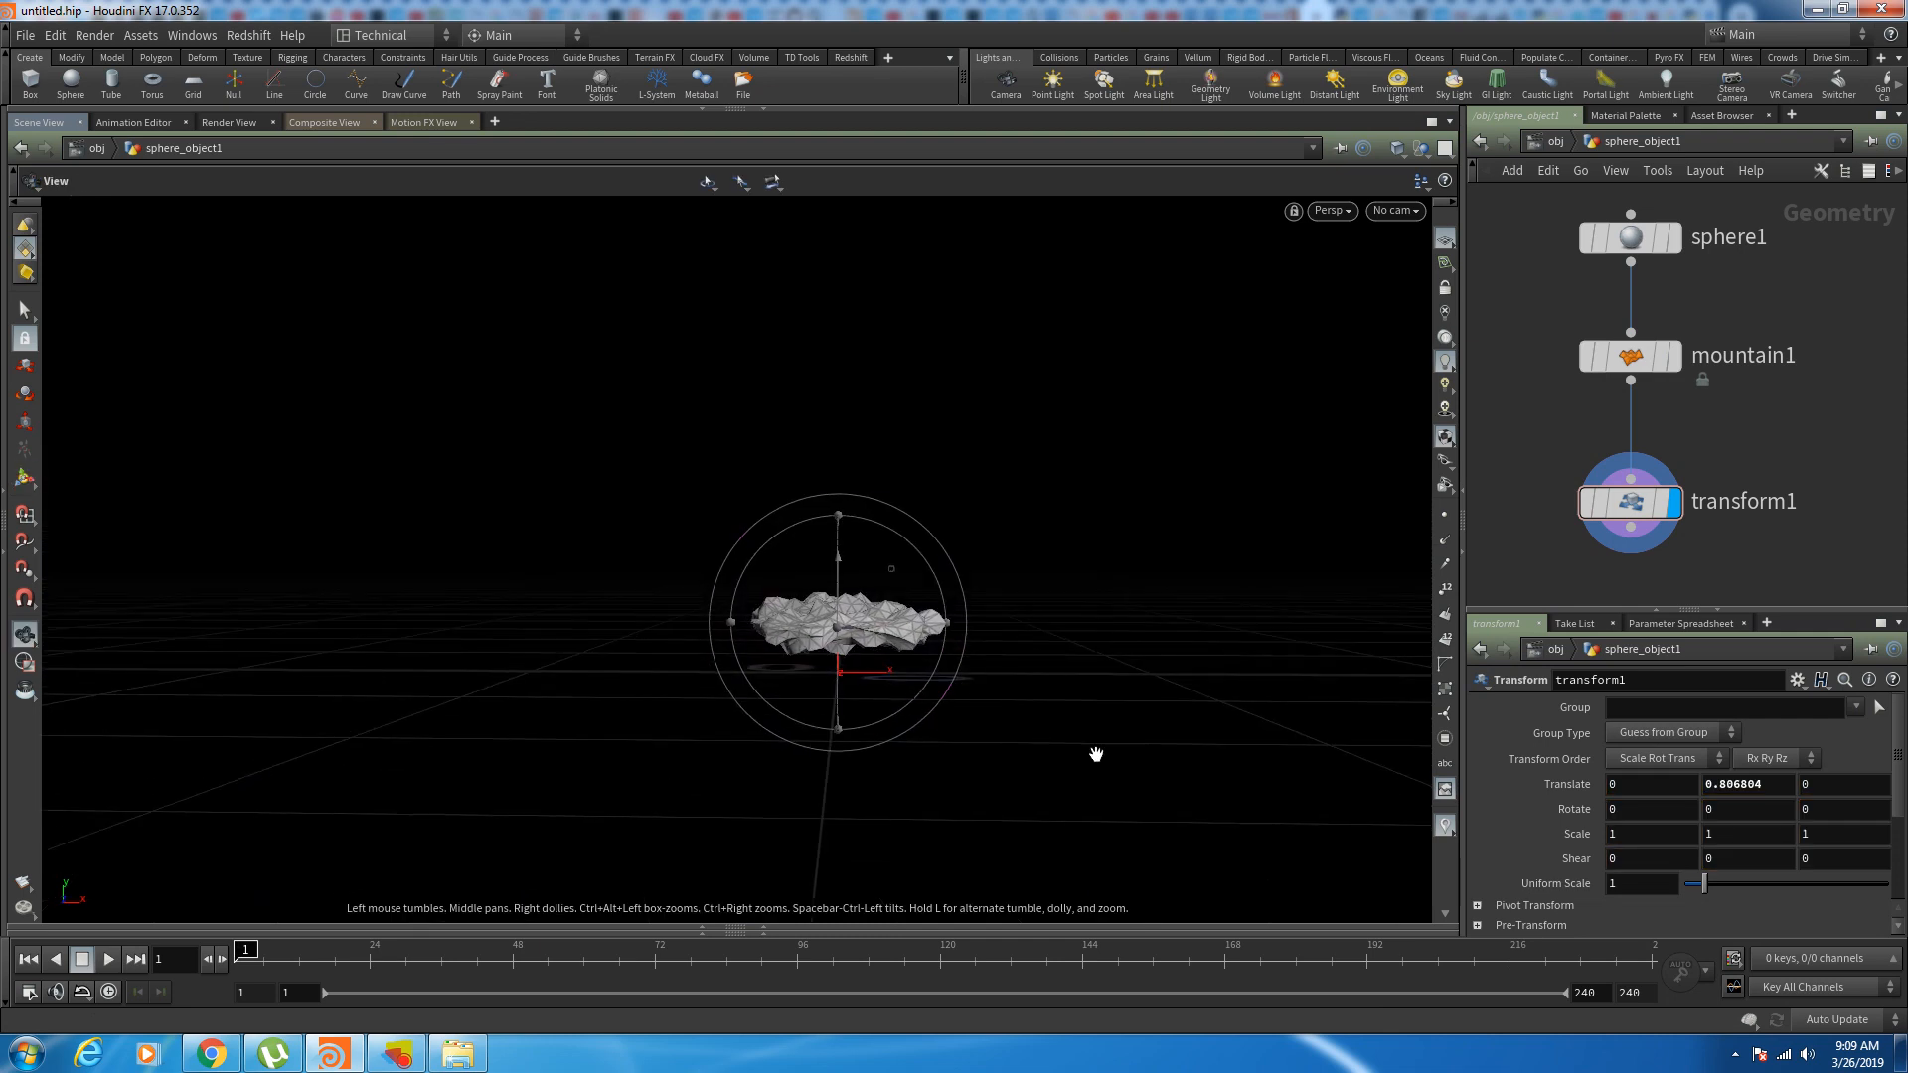
drag(1764, 785, 1723, 807)
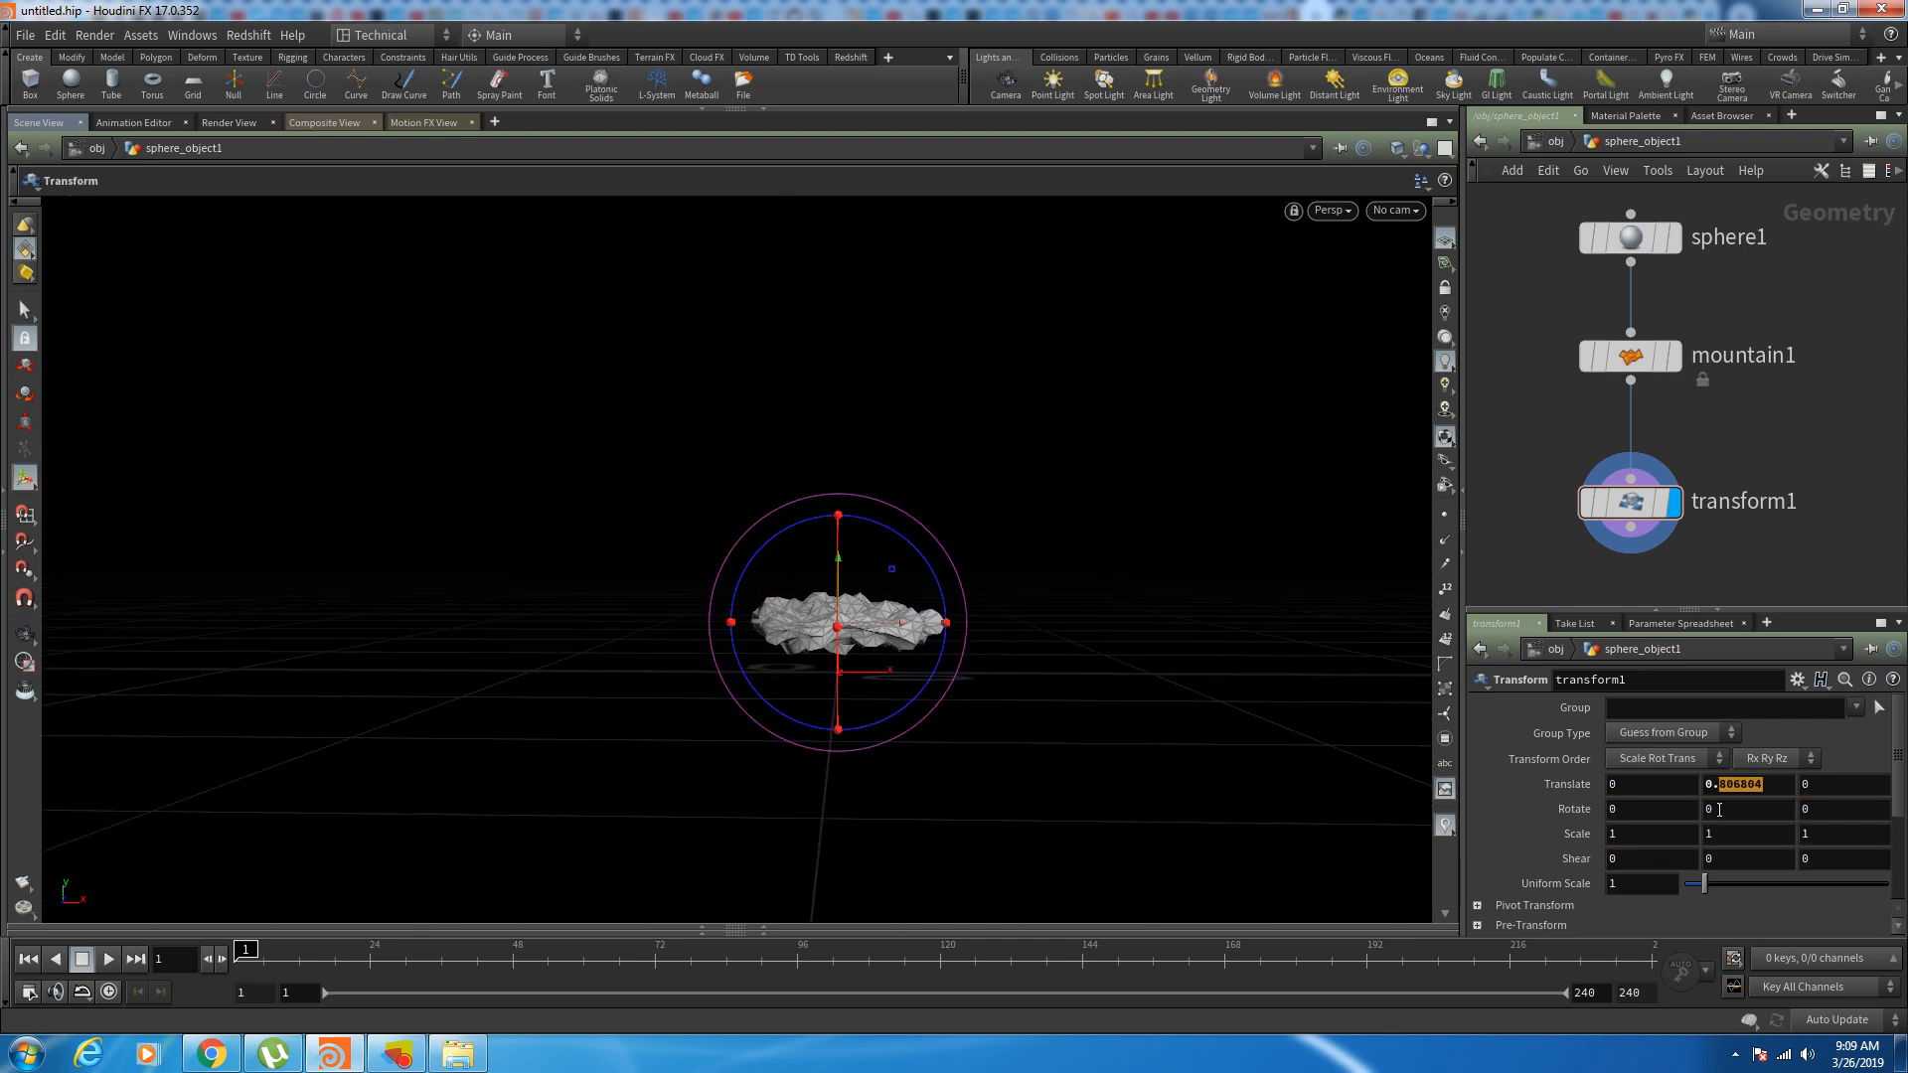
text(75)
key(Return)
Step: Change the viewport shading mode to Smooth Shaded to view the rock without wireframe lines
alt+right_drag(1103, 582, 1090, 580)
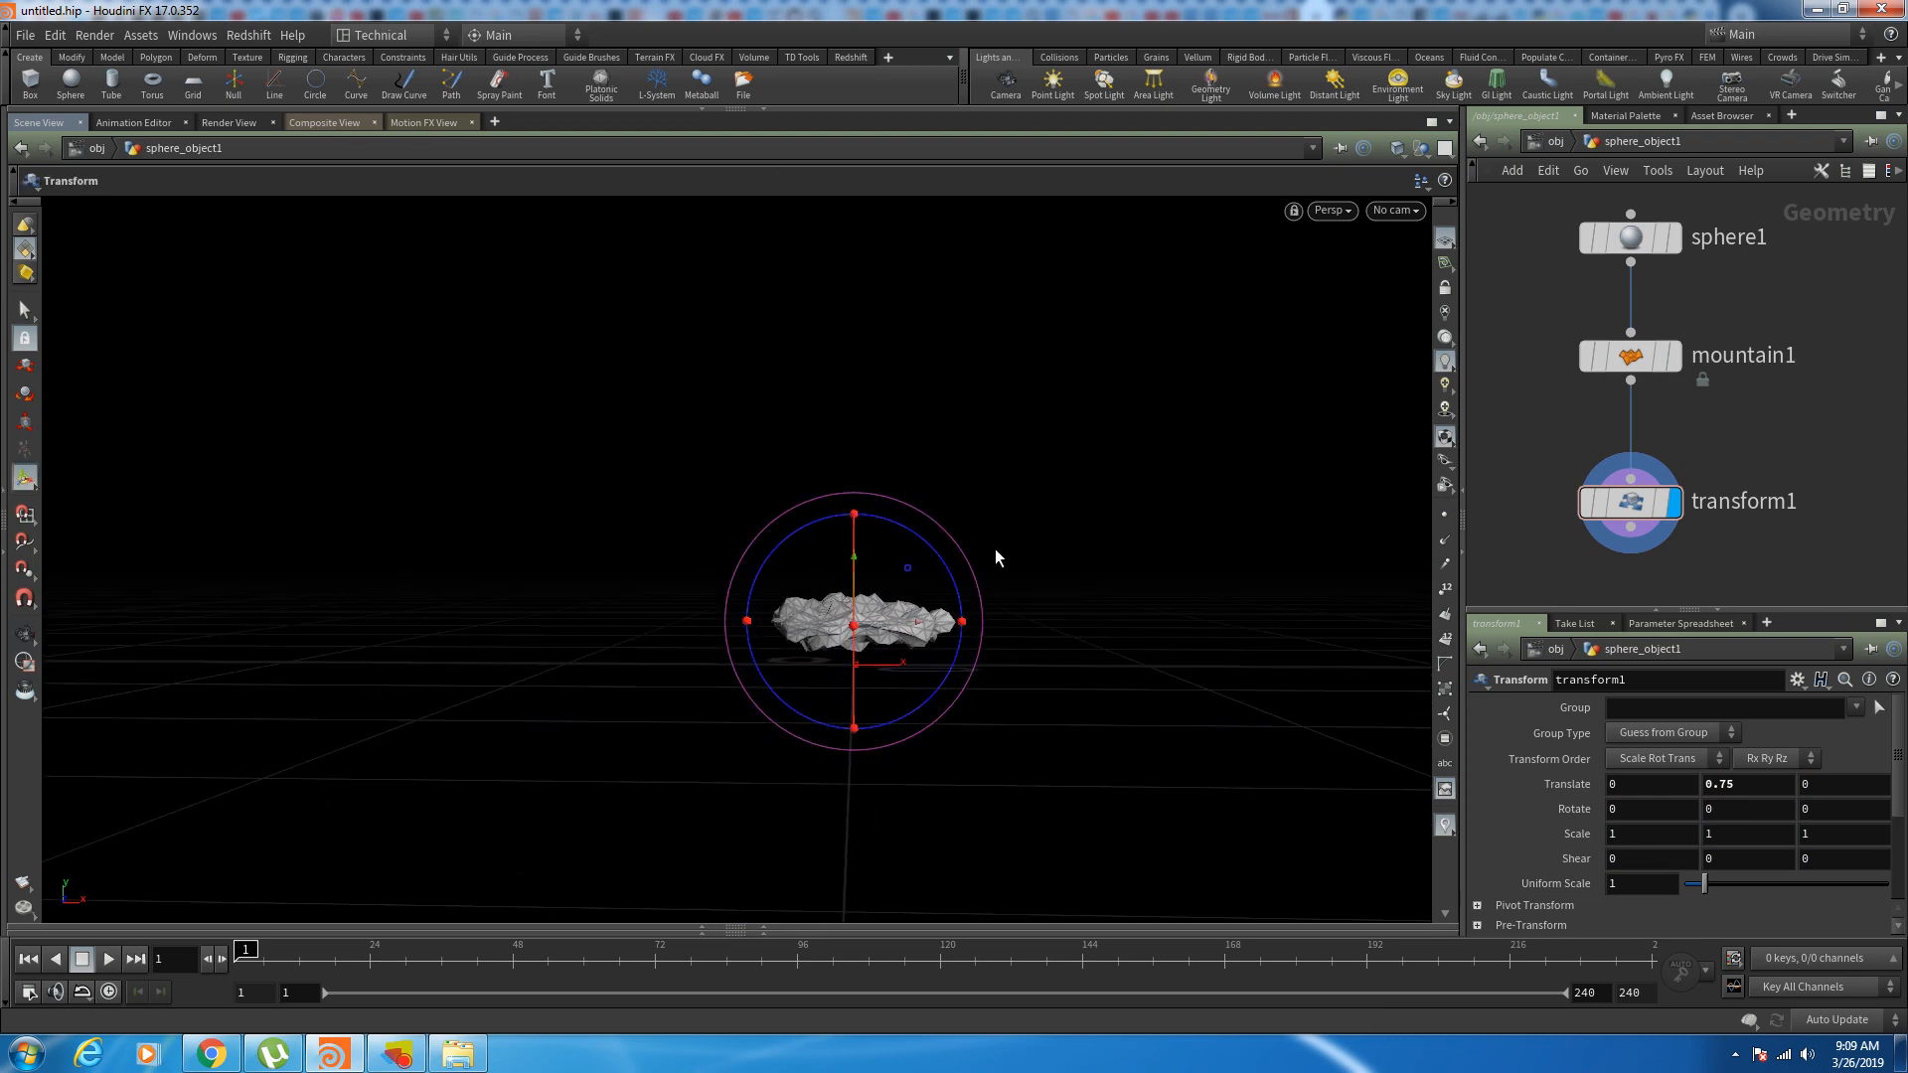
alt+drag(997, 554, 1064, 673)
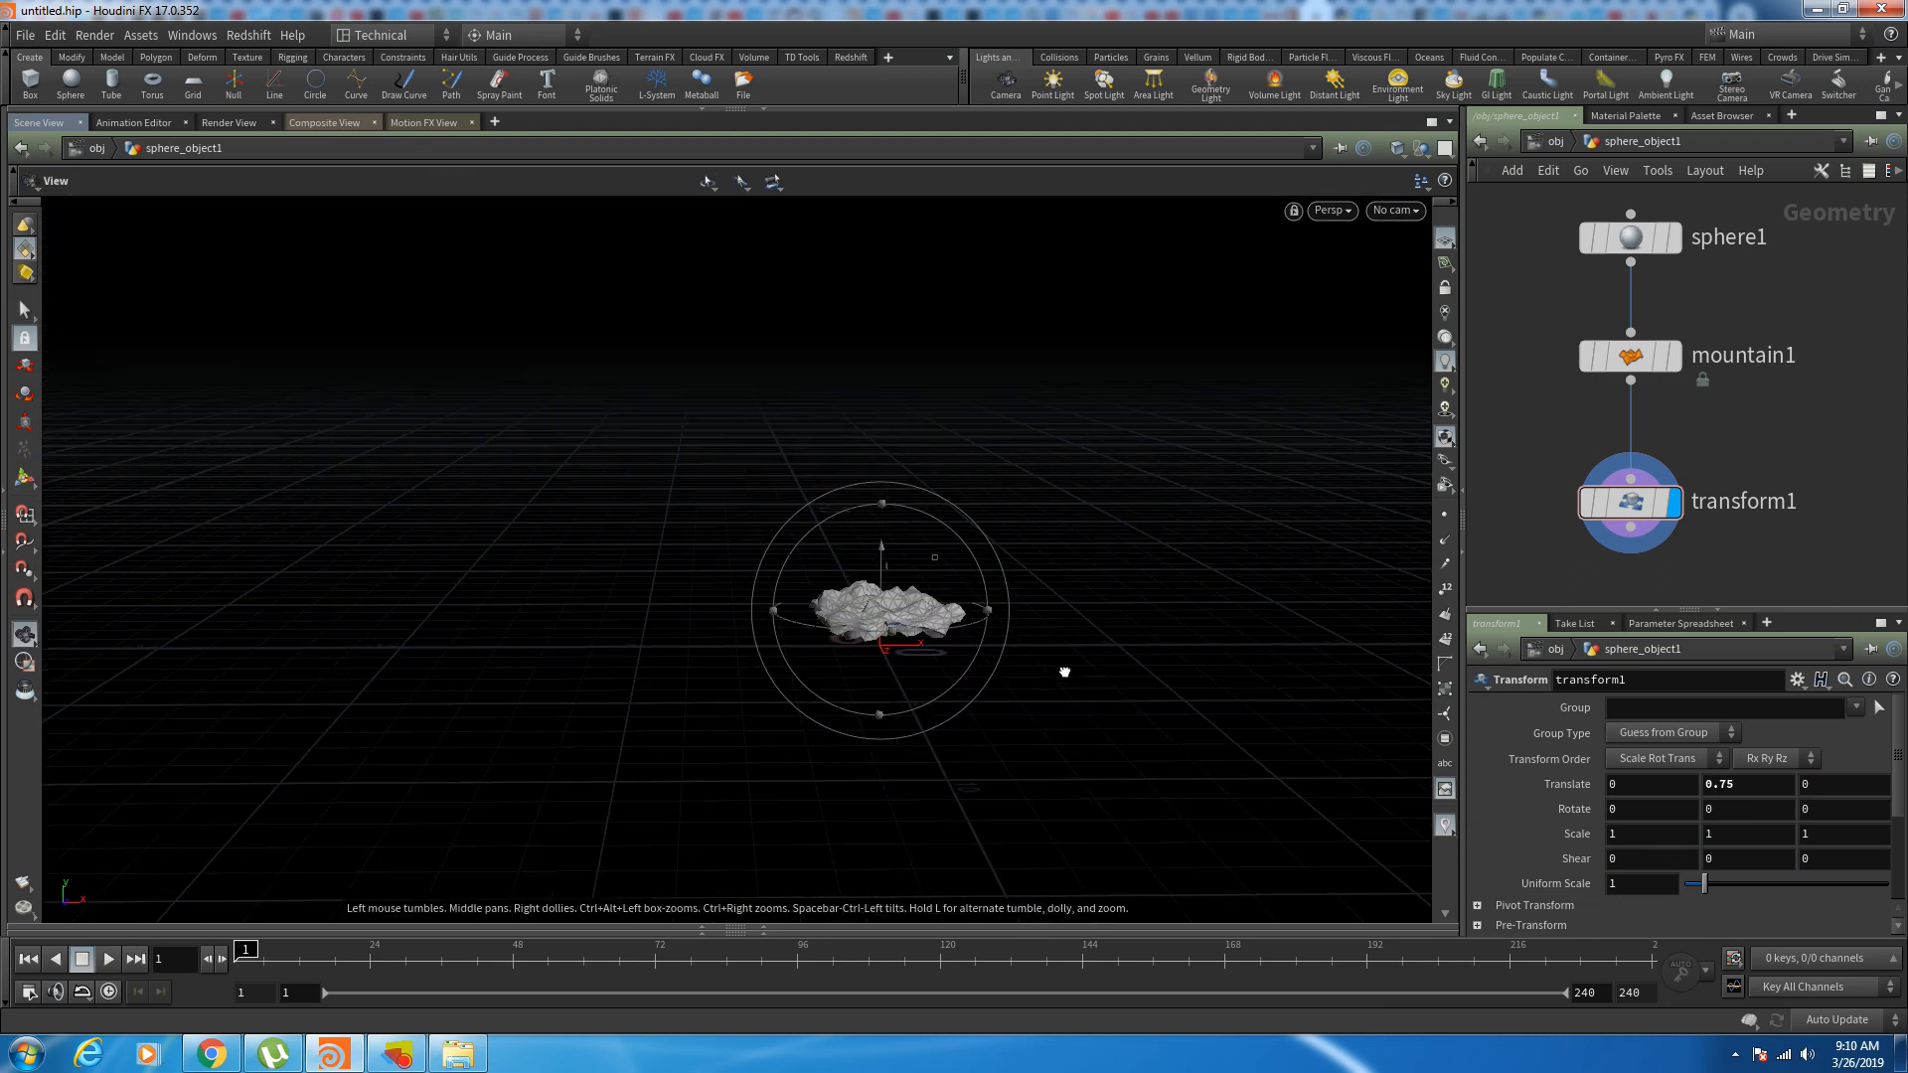
key(s)
alt+drag(1041, 737, 1004, 702)
click(1394, 150)
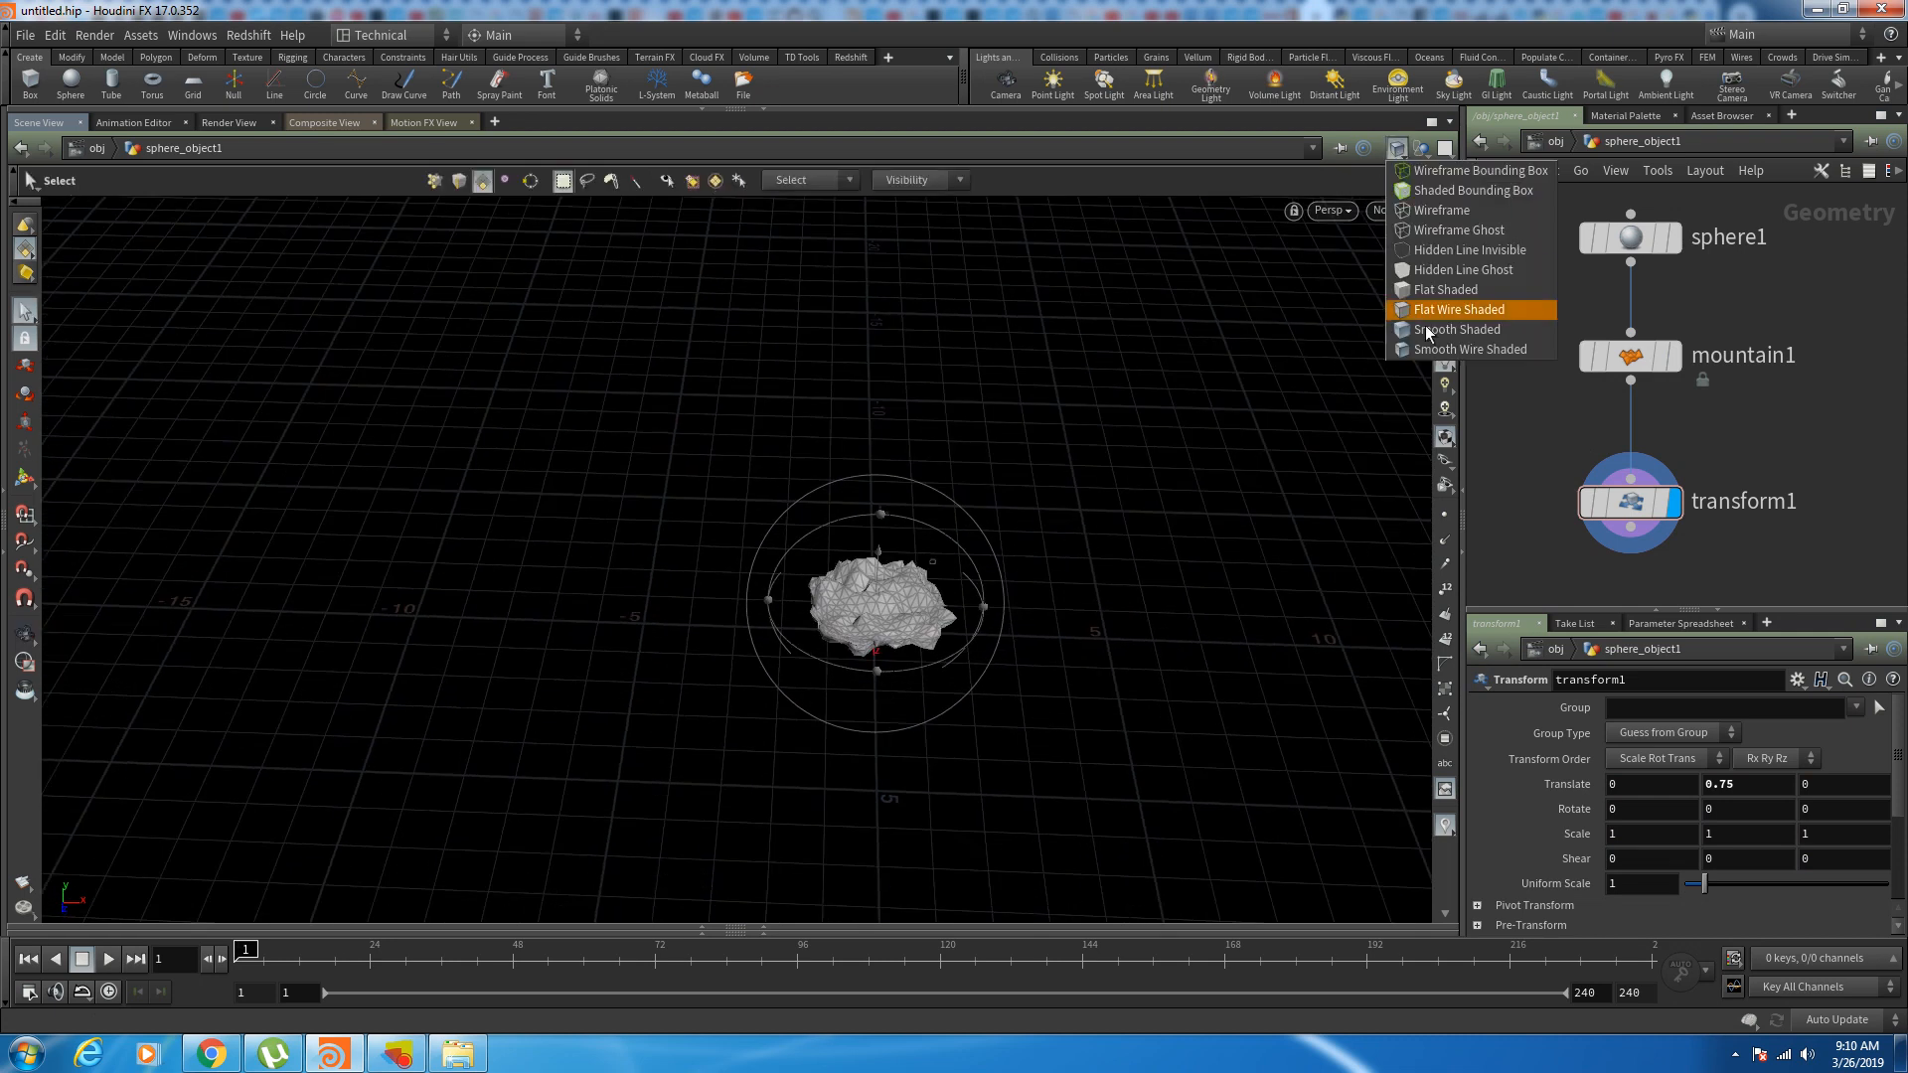
click(1426, 330)
mouse_move(1087, 571)
alt+mouse_down()
mouse_move(1107, 689)
mouse_move(1013, 742)
mouse_move(1014, 587)
mouse_move(1053, 556)
alt+mouse_up()
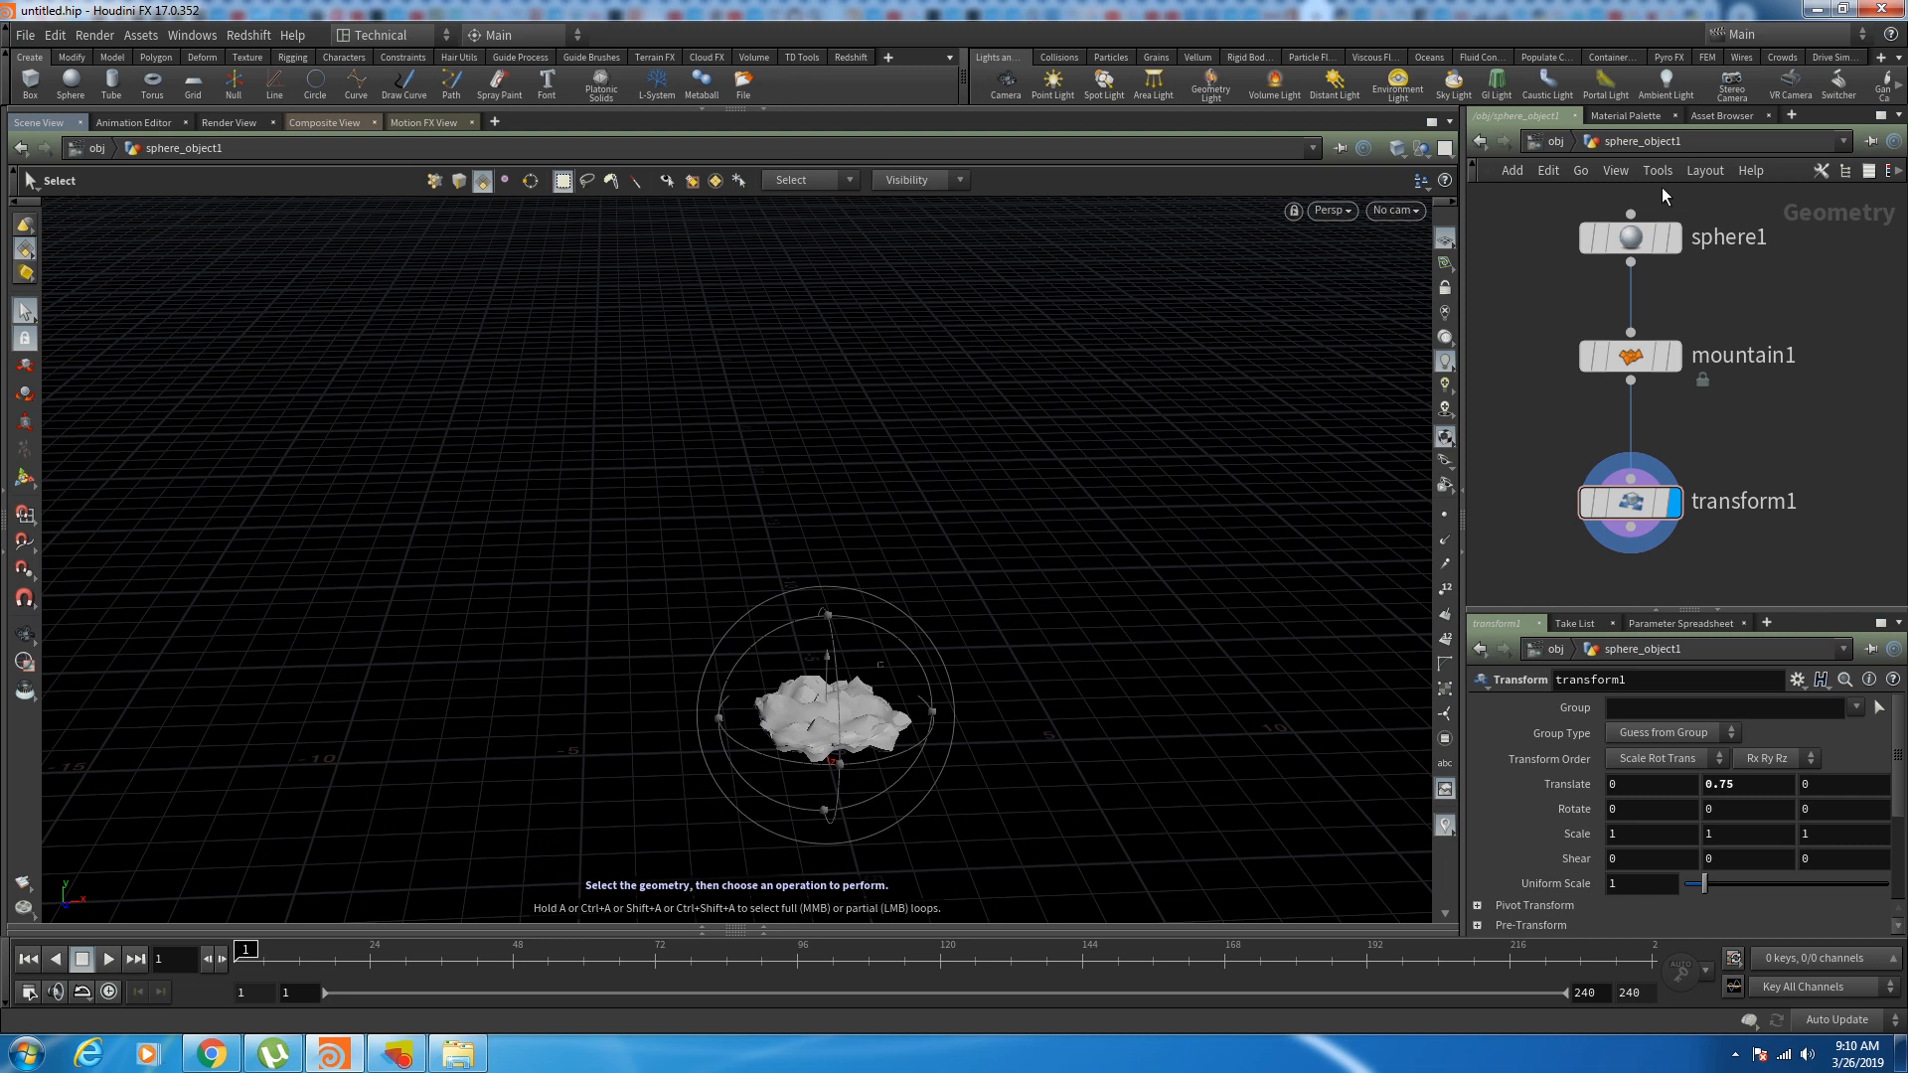
Step: Go up to the object level and rename the sphere object as explosion_emitter
click(1544, 139)
key(Escape)
drag(1107, 698, 1057, 561)
drag(1719, 386, 1596, 371)
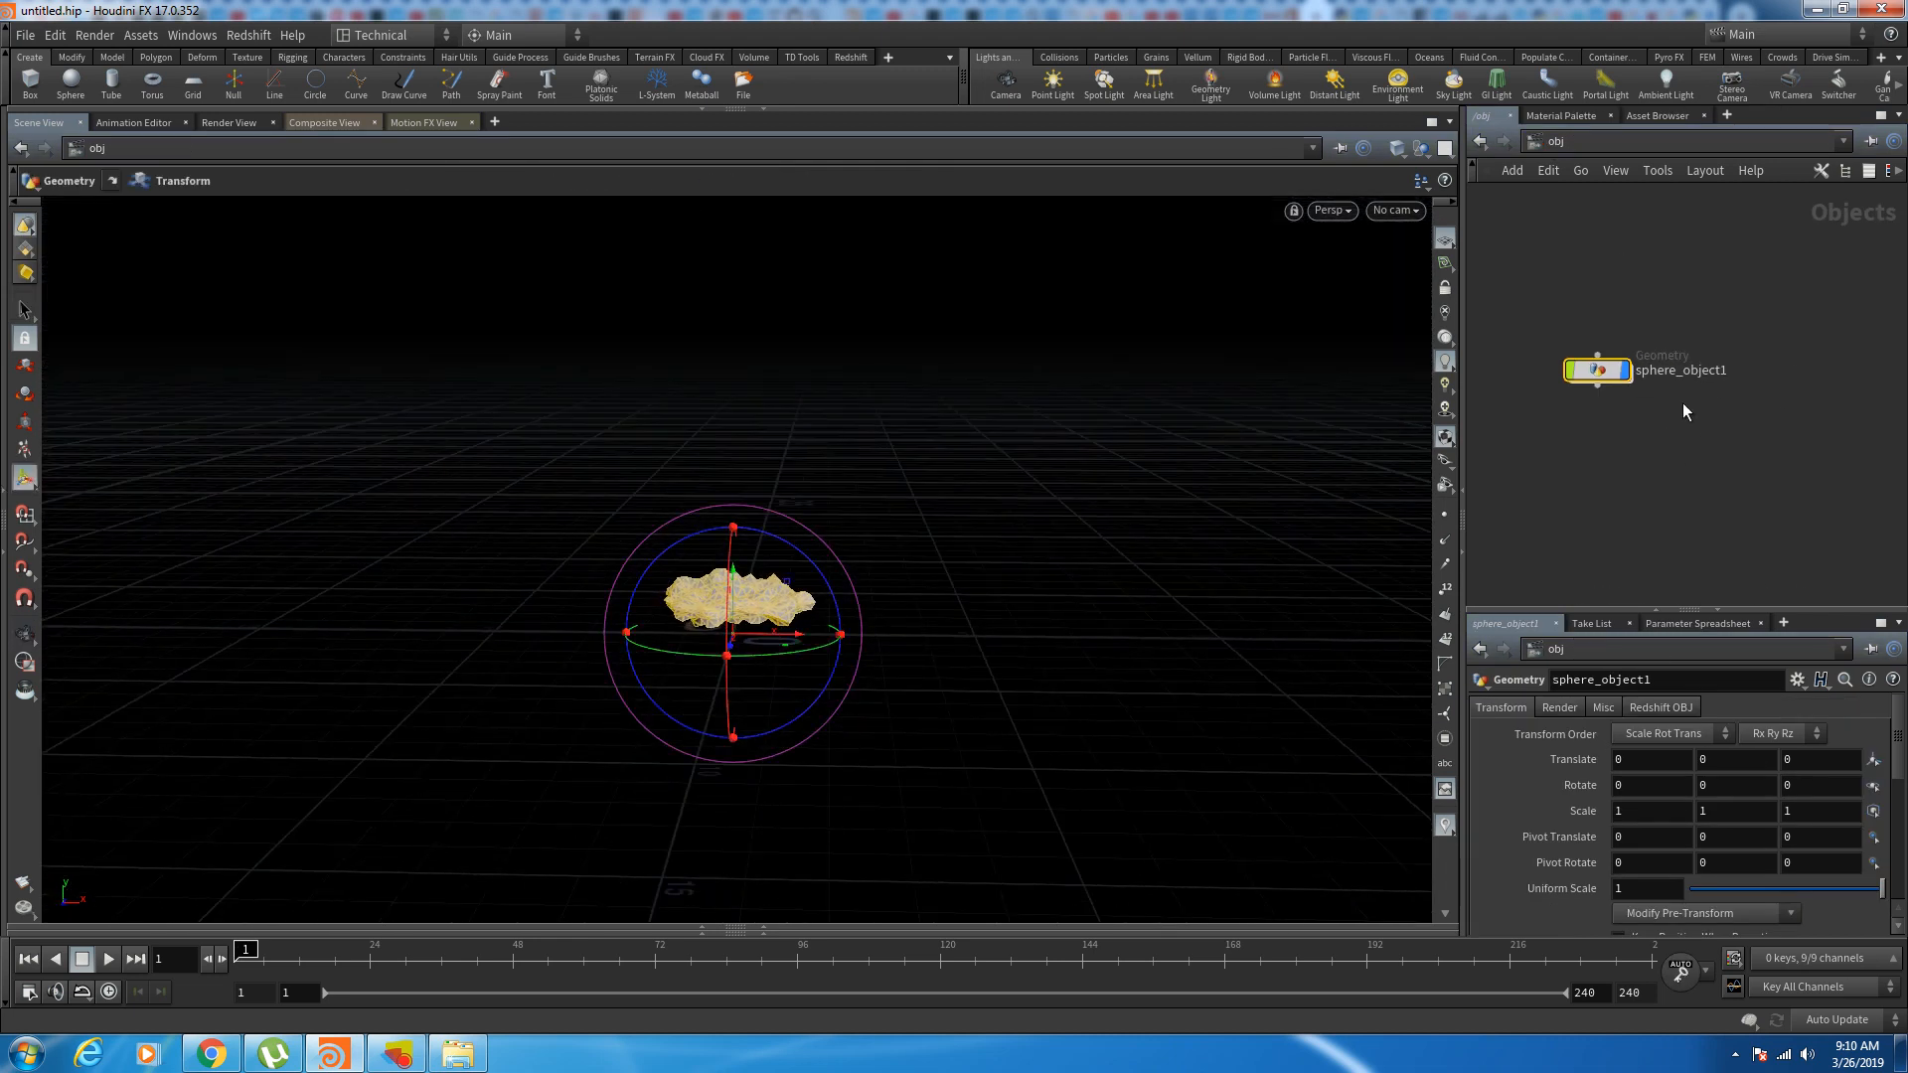
double_click(1678, 370)
text(explosion_emitter)
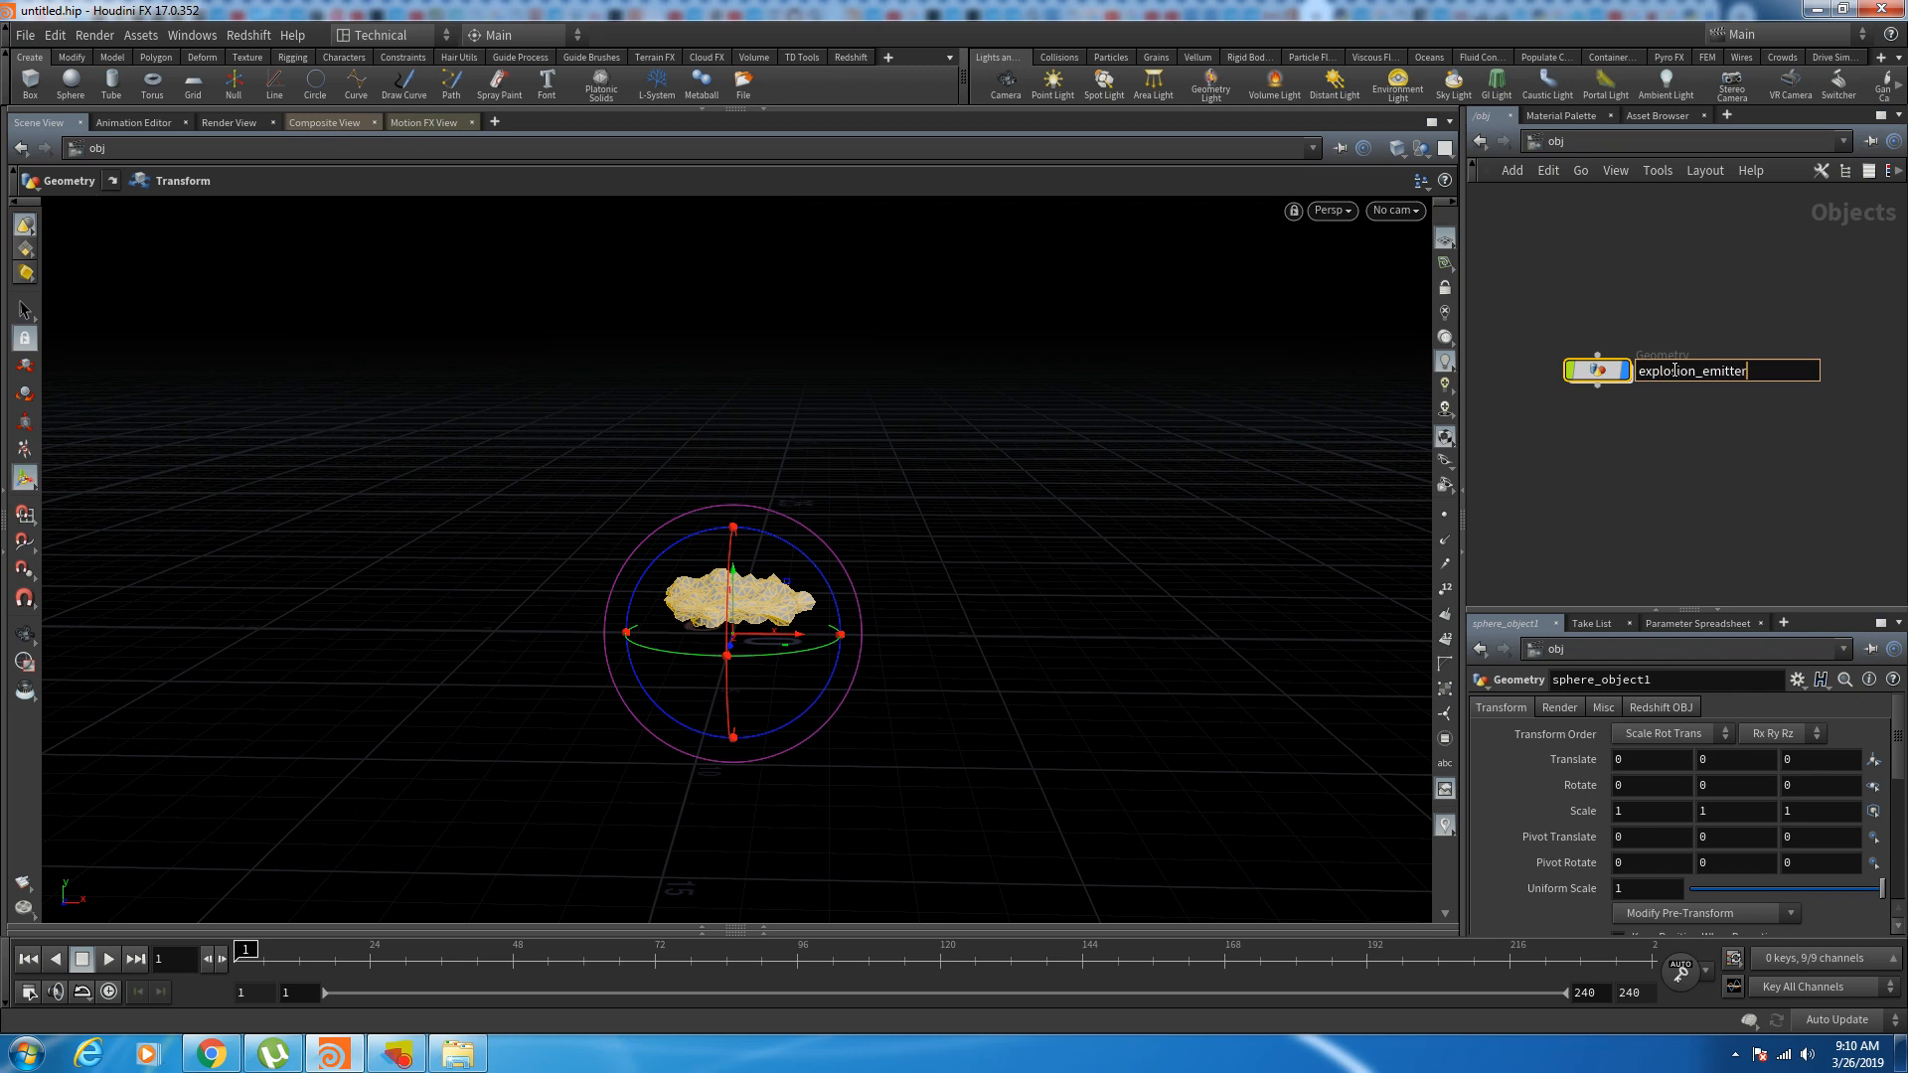
key(Return)
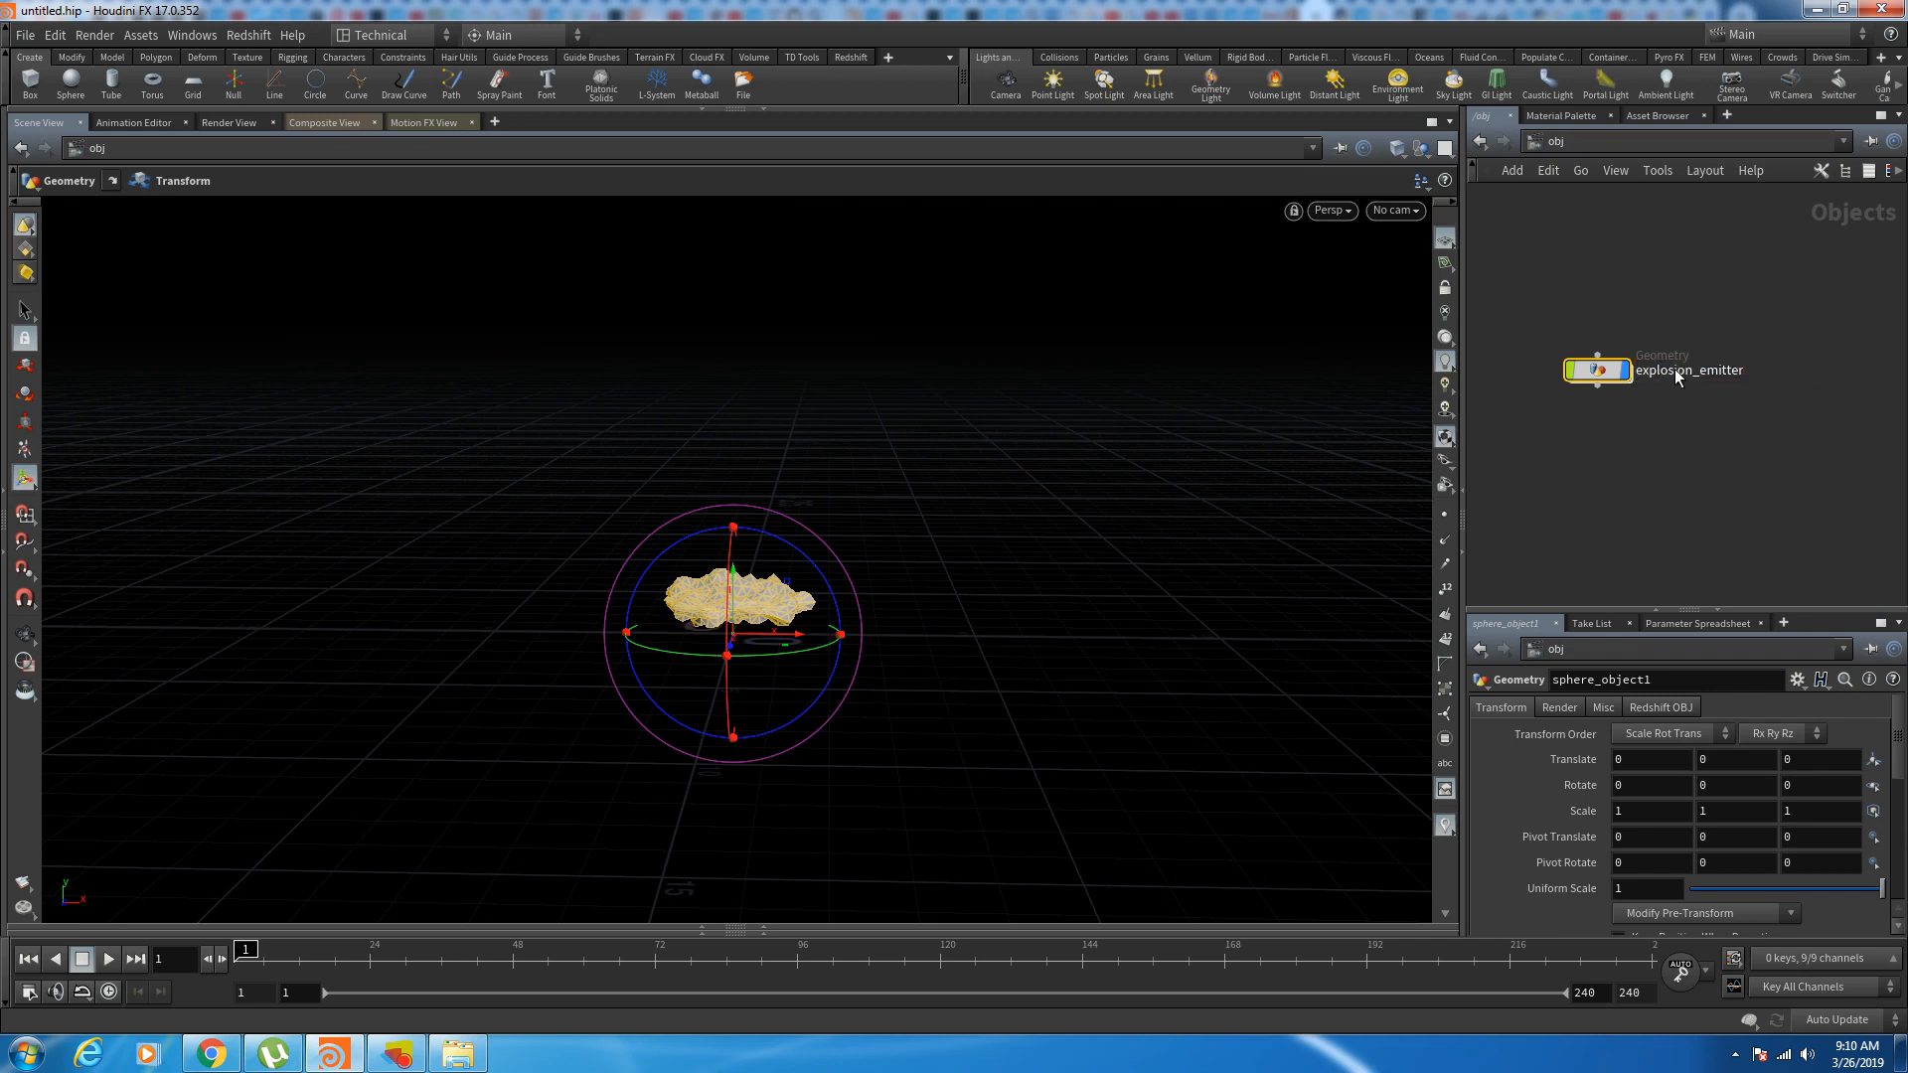
Step: Apply the Pyro FX Explosion tool with the explosion_emitter object as the base of the fireball
click(1672, 456)
mouse_move(988, 564)
alt+mouse_down()
mouse_move(1032, 564)
mouse_move(958, 553)
alt+mouse_up()
key(t)
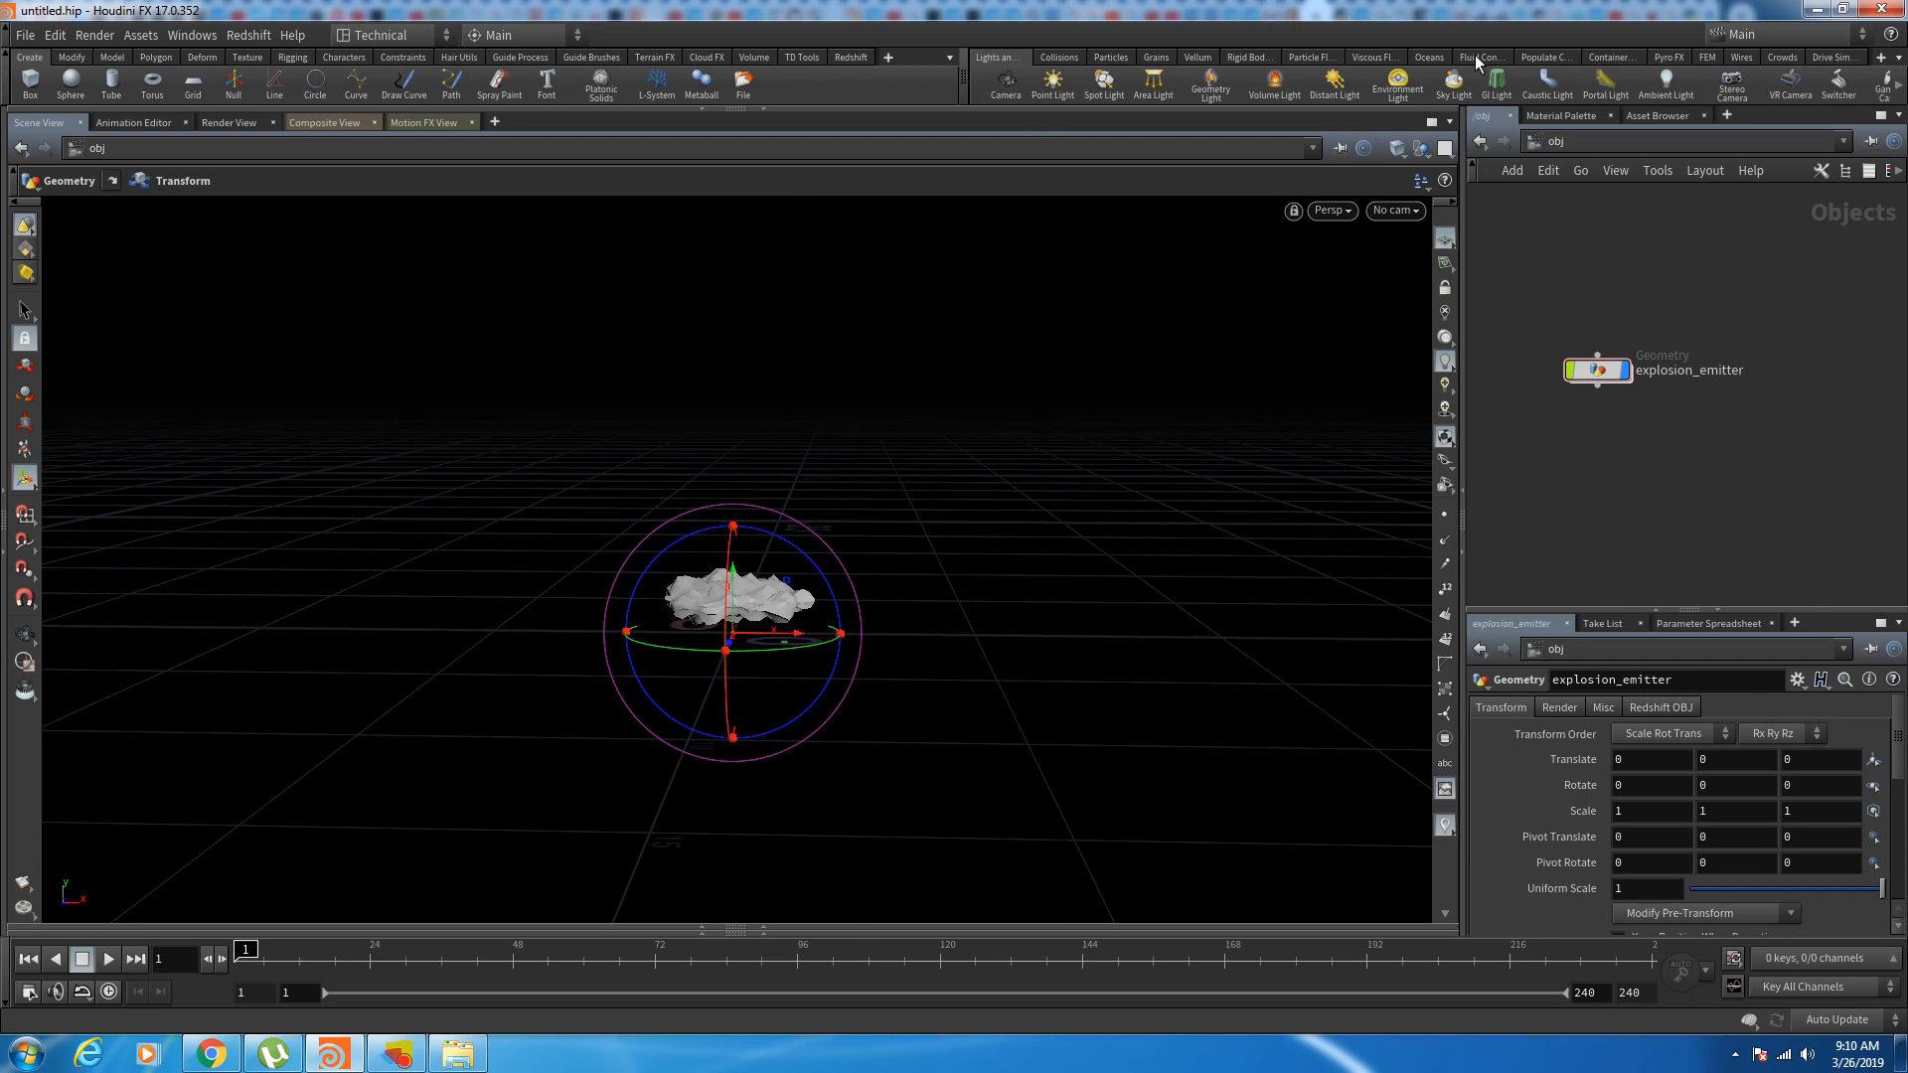
click(1680, 59)
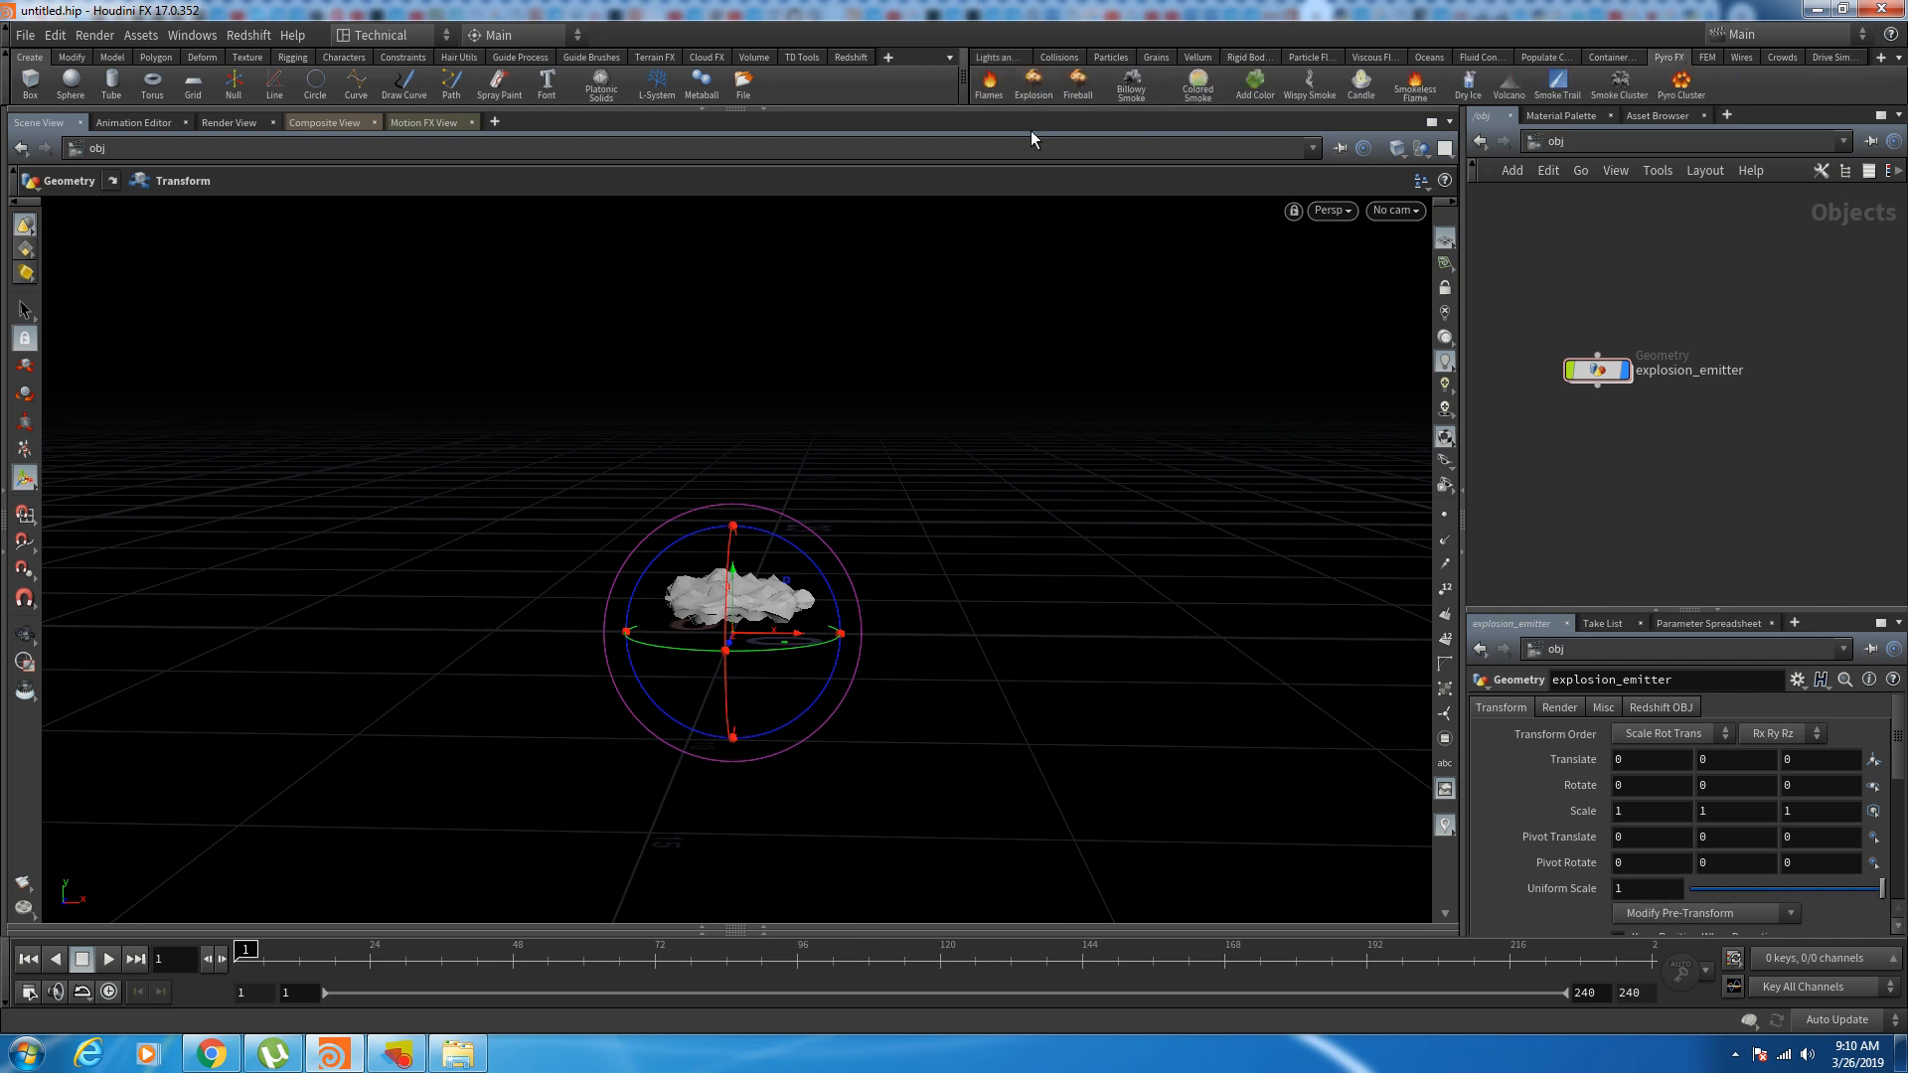
click(1024, 90)
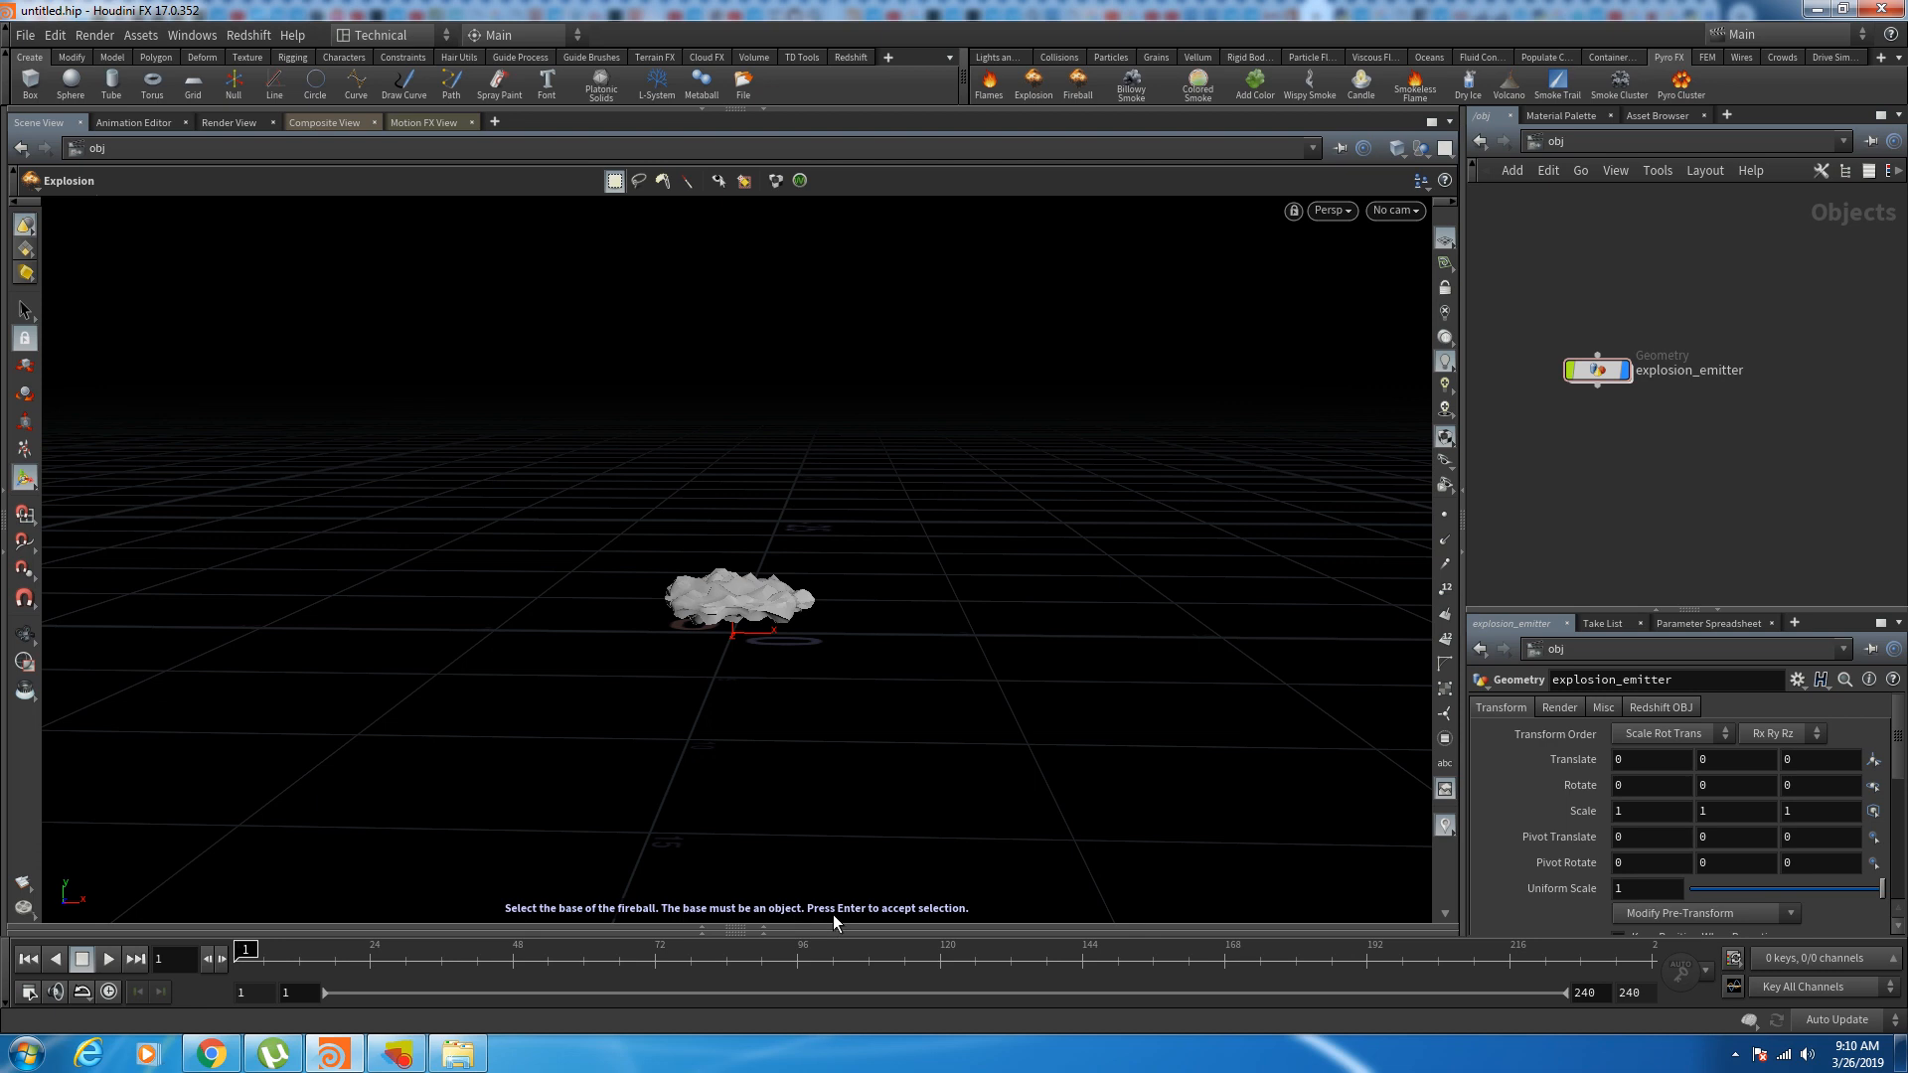
click(732, 593)
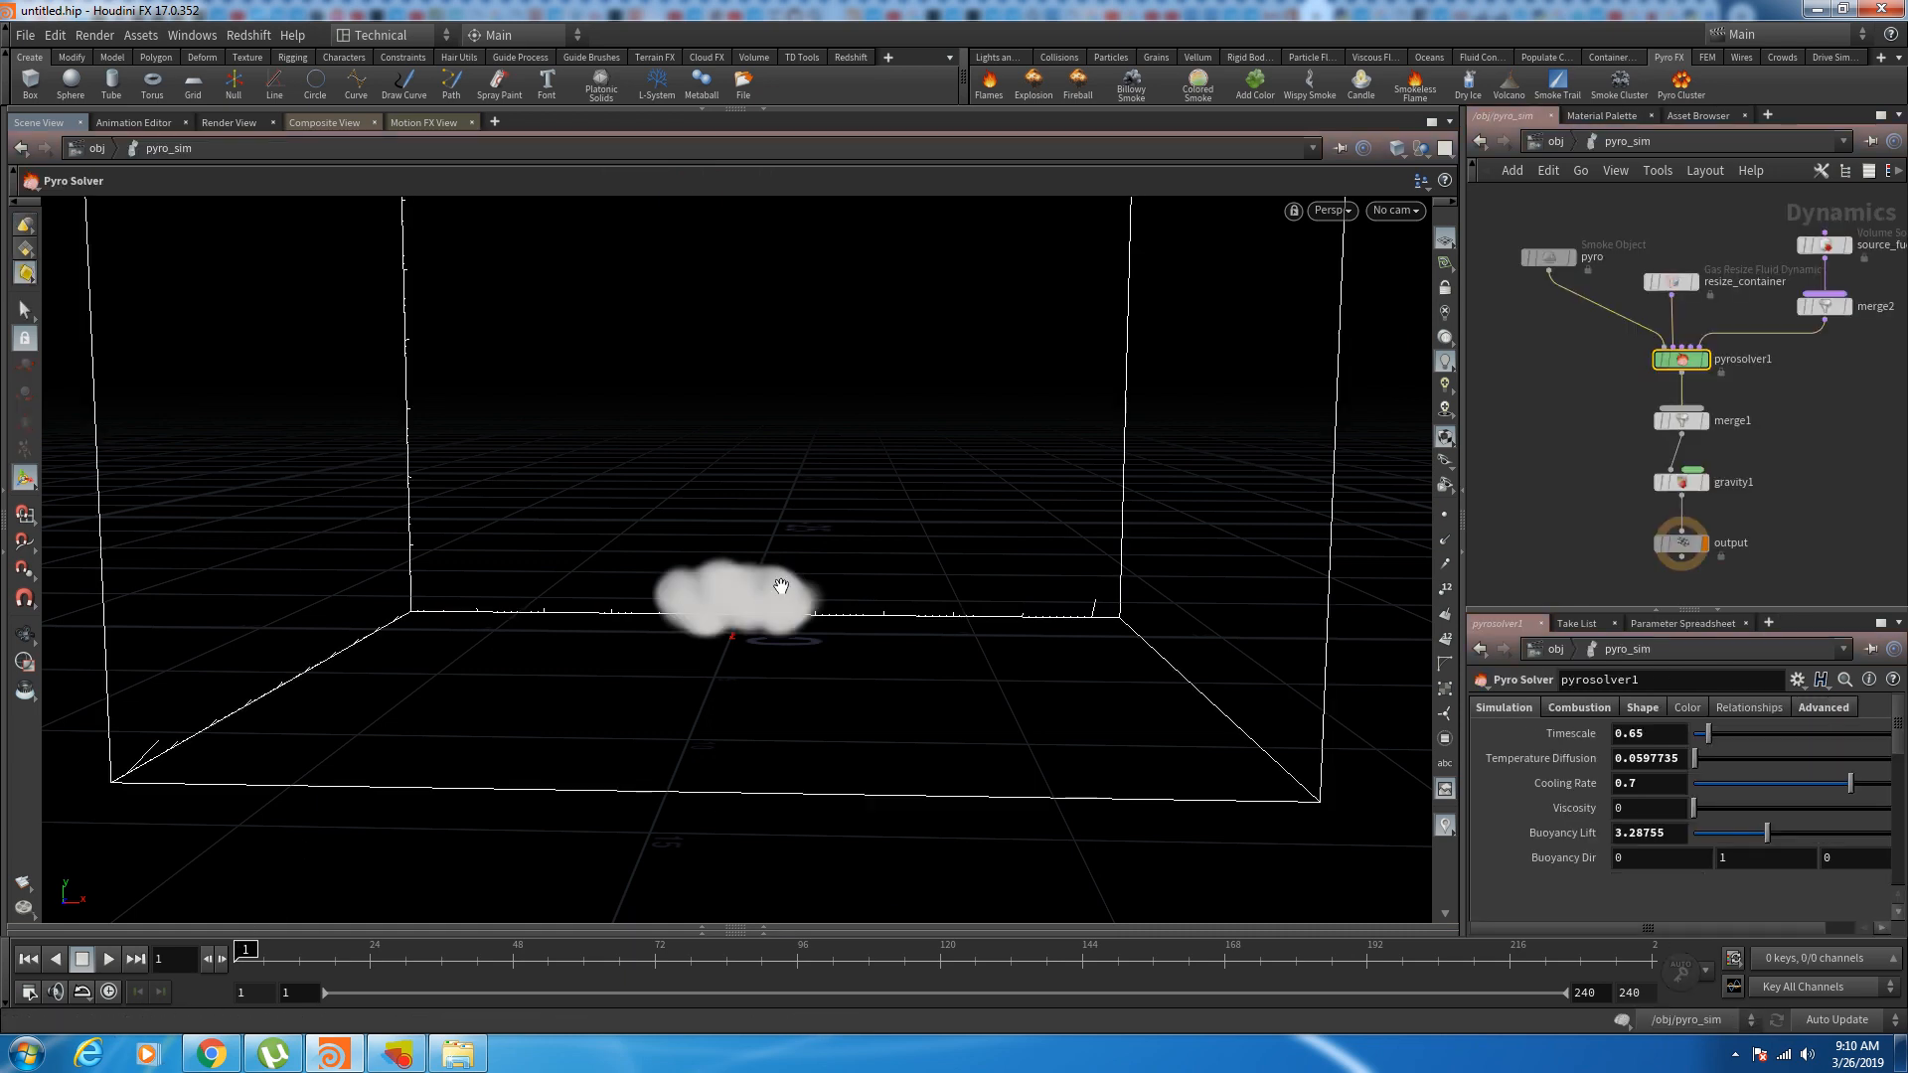
Step: Examine the full extent of the pyro container around the smoke source
right_drag(781, 586, 839, 676)
middle_drag(857, 590, 792, 855)
drag(770, 651, 730, 611)
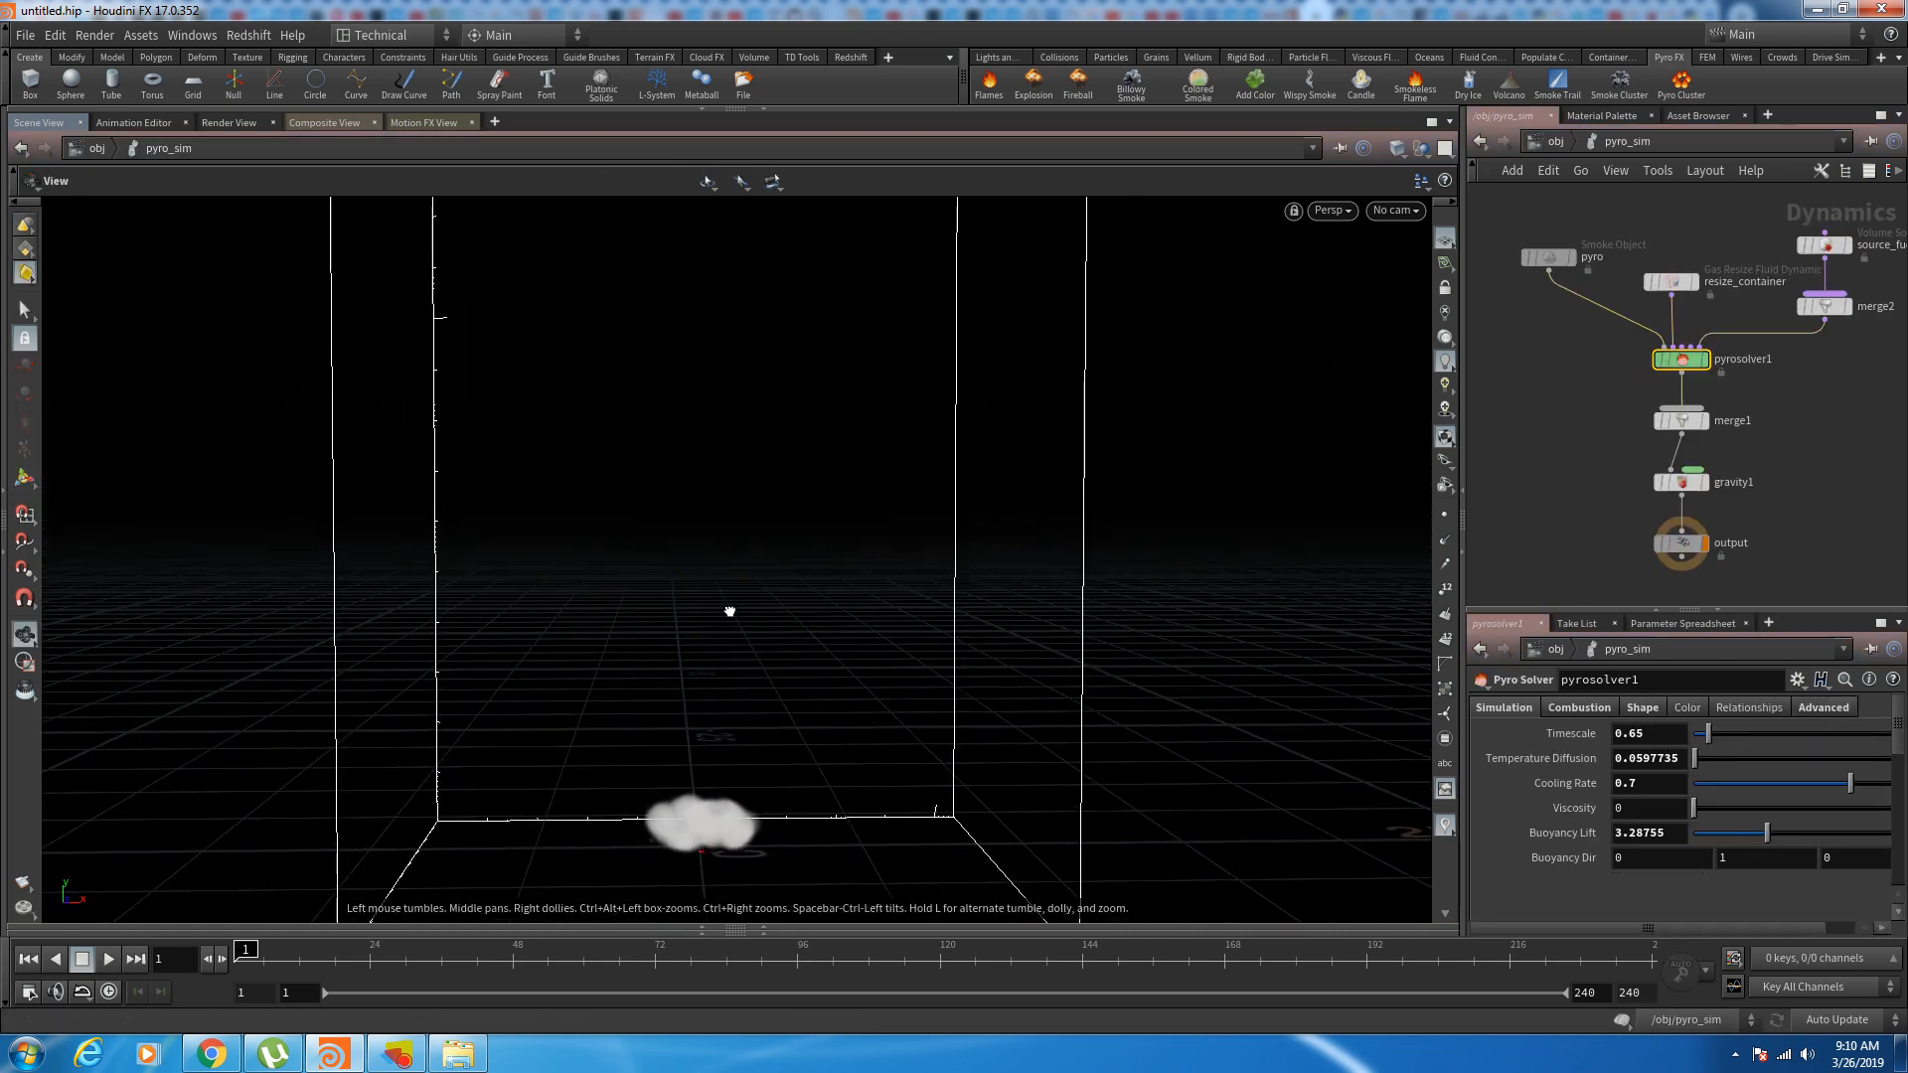
right_drag(730, 611, 712, 699)
middle_drag(800, 583, 787, 676)
right_drag(787, 675, 762, 626)
drag(762, 626, 754, 619)
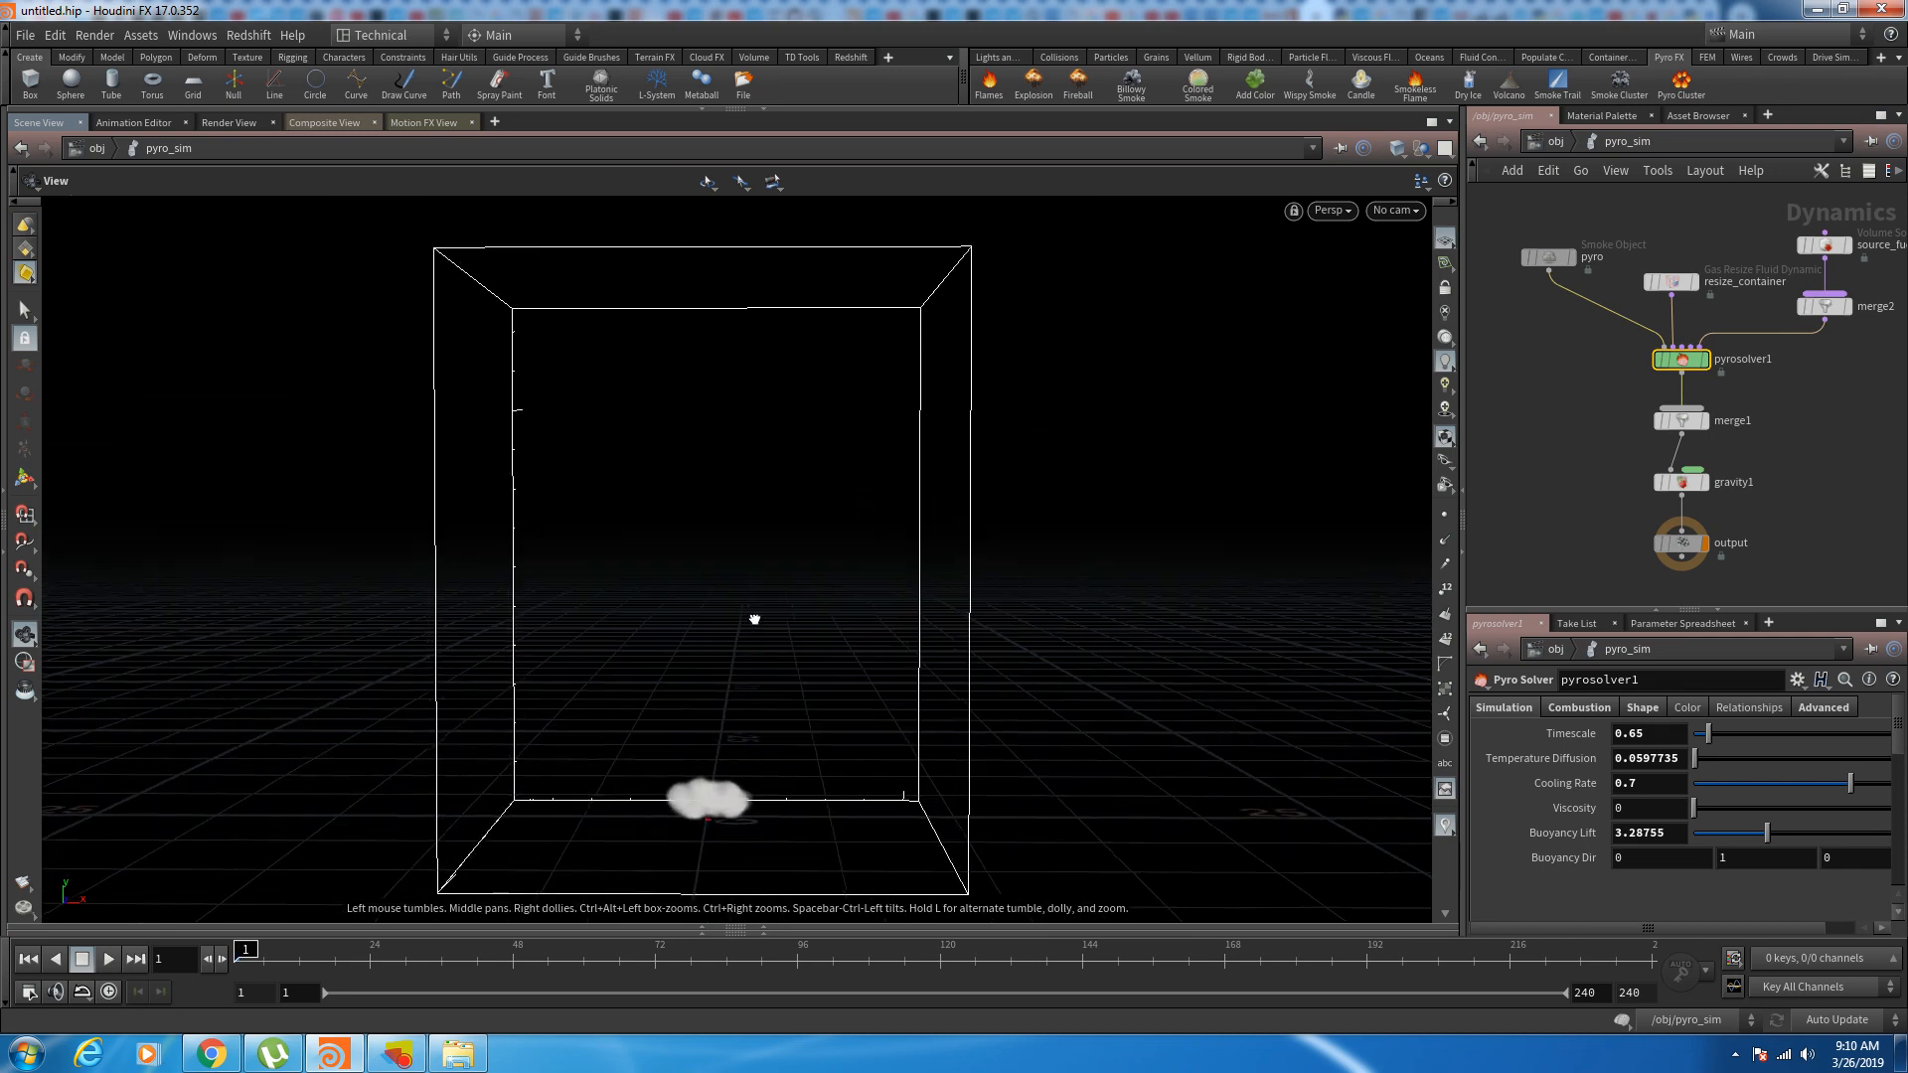
middle_drag(794, 646, 880, 602)
right_drag(821, 685, 835, 690)
middle_drag(835, 689, 835, 694)
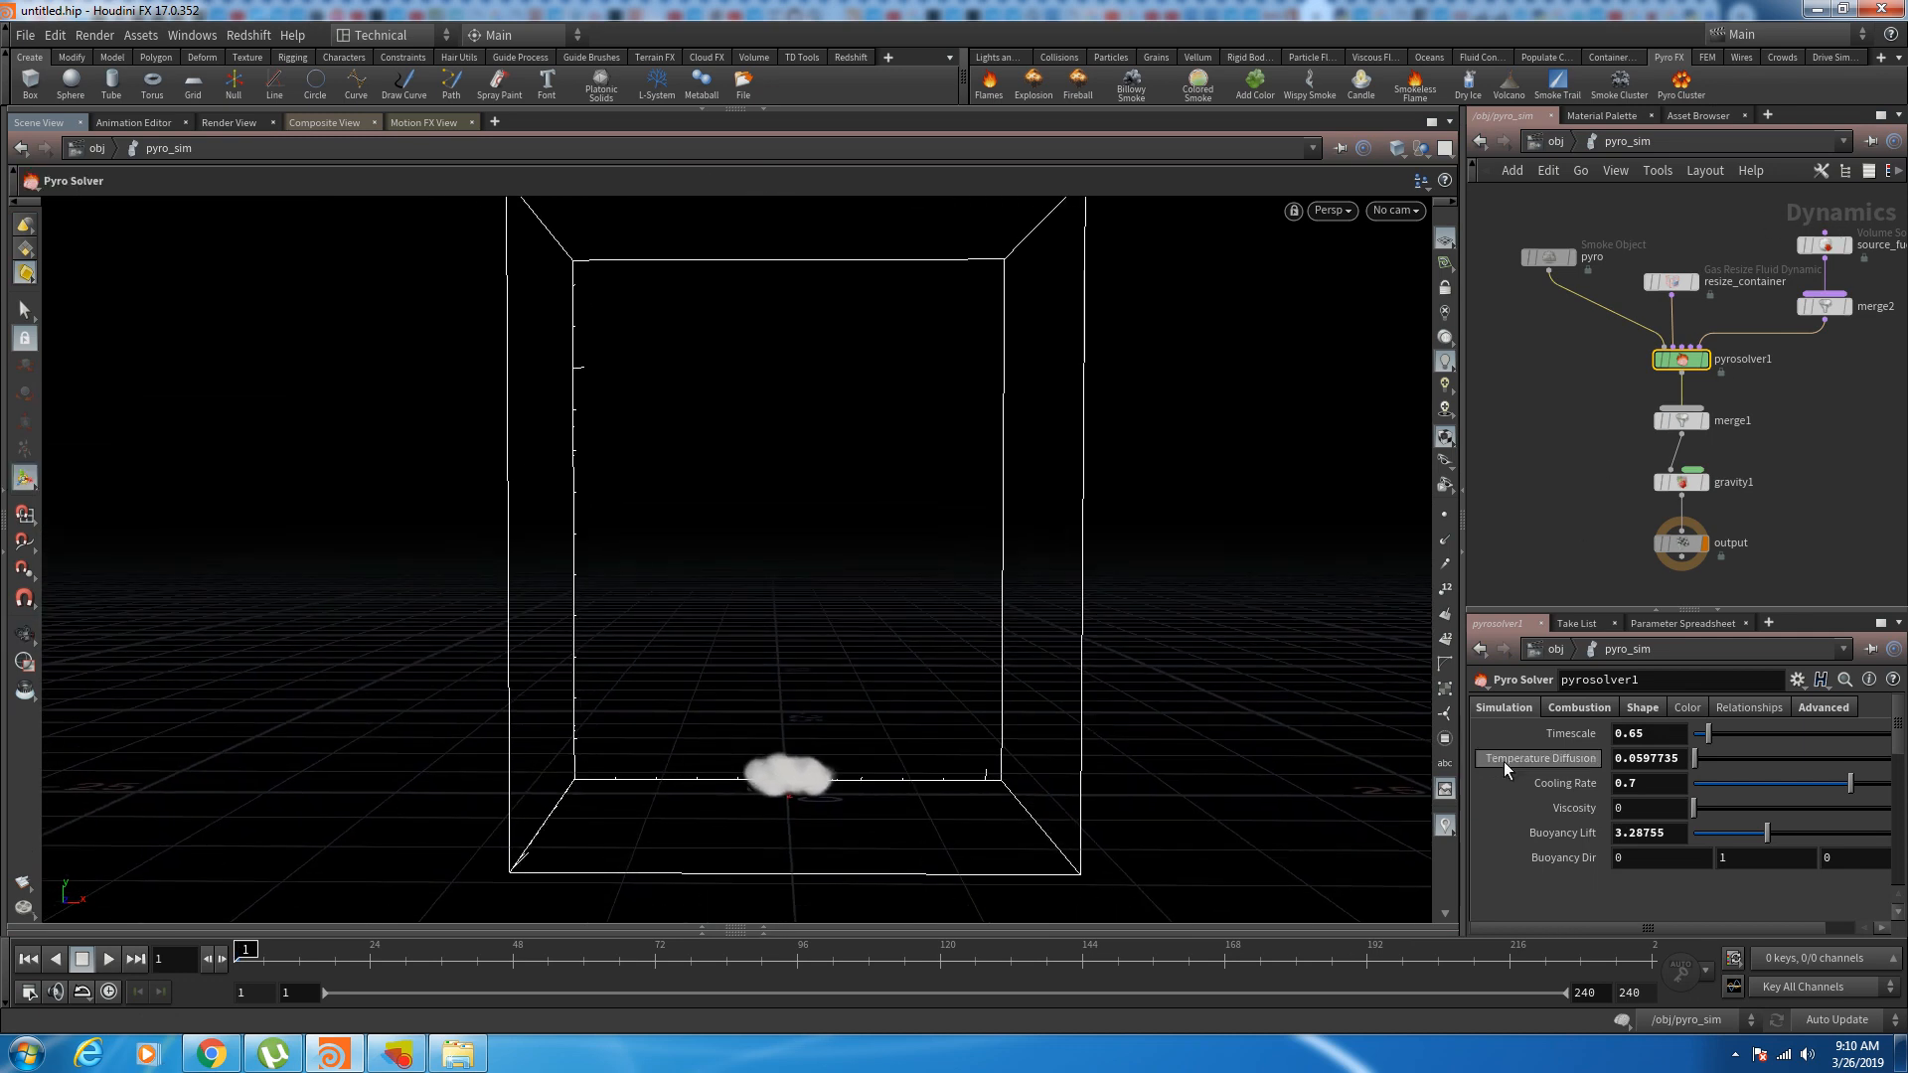
Step: Widen the network editor area and align the pyro and resize_container nodes level with the volume source node
drag(1462, 790, 1176, 790)
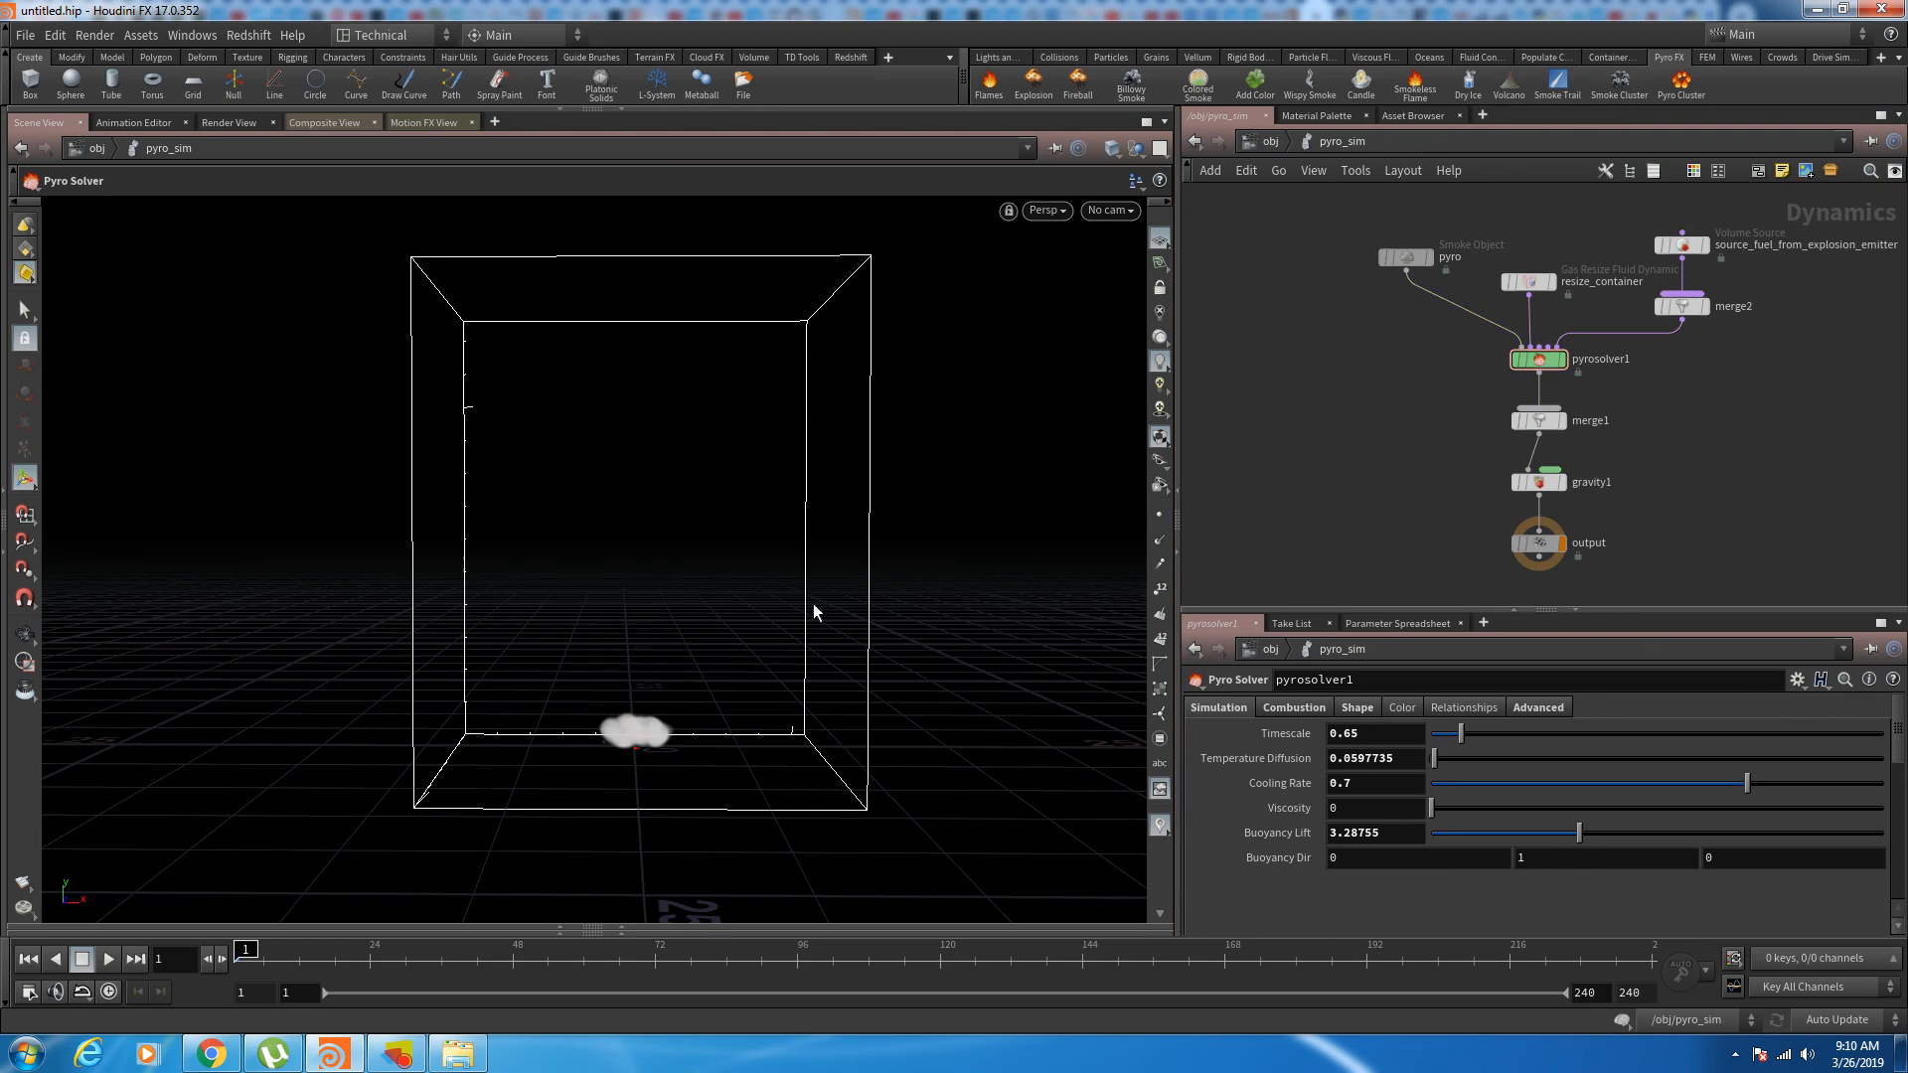
middle_drag(1701, 453, 1612, 522)
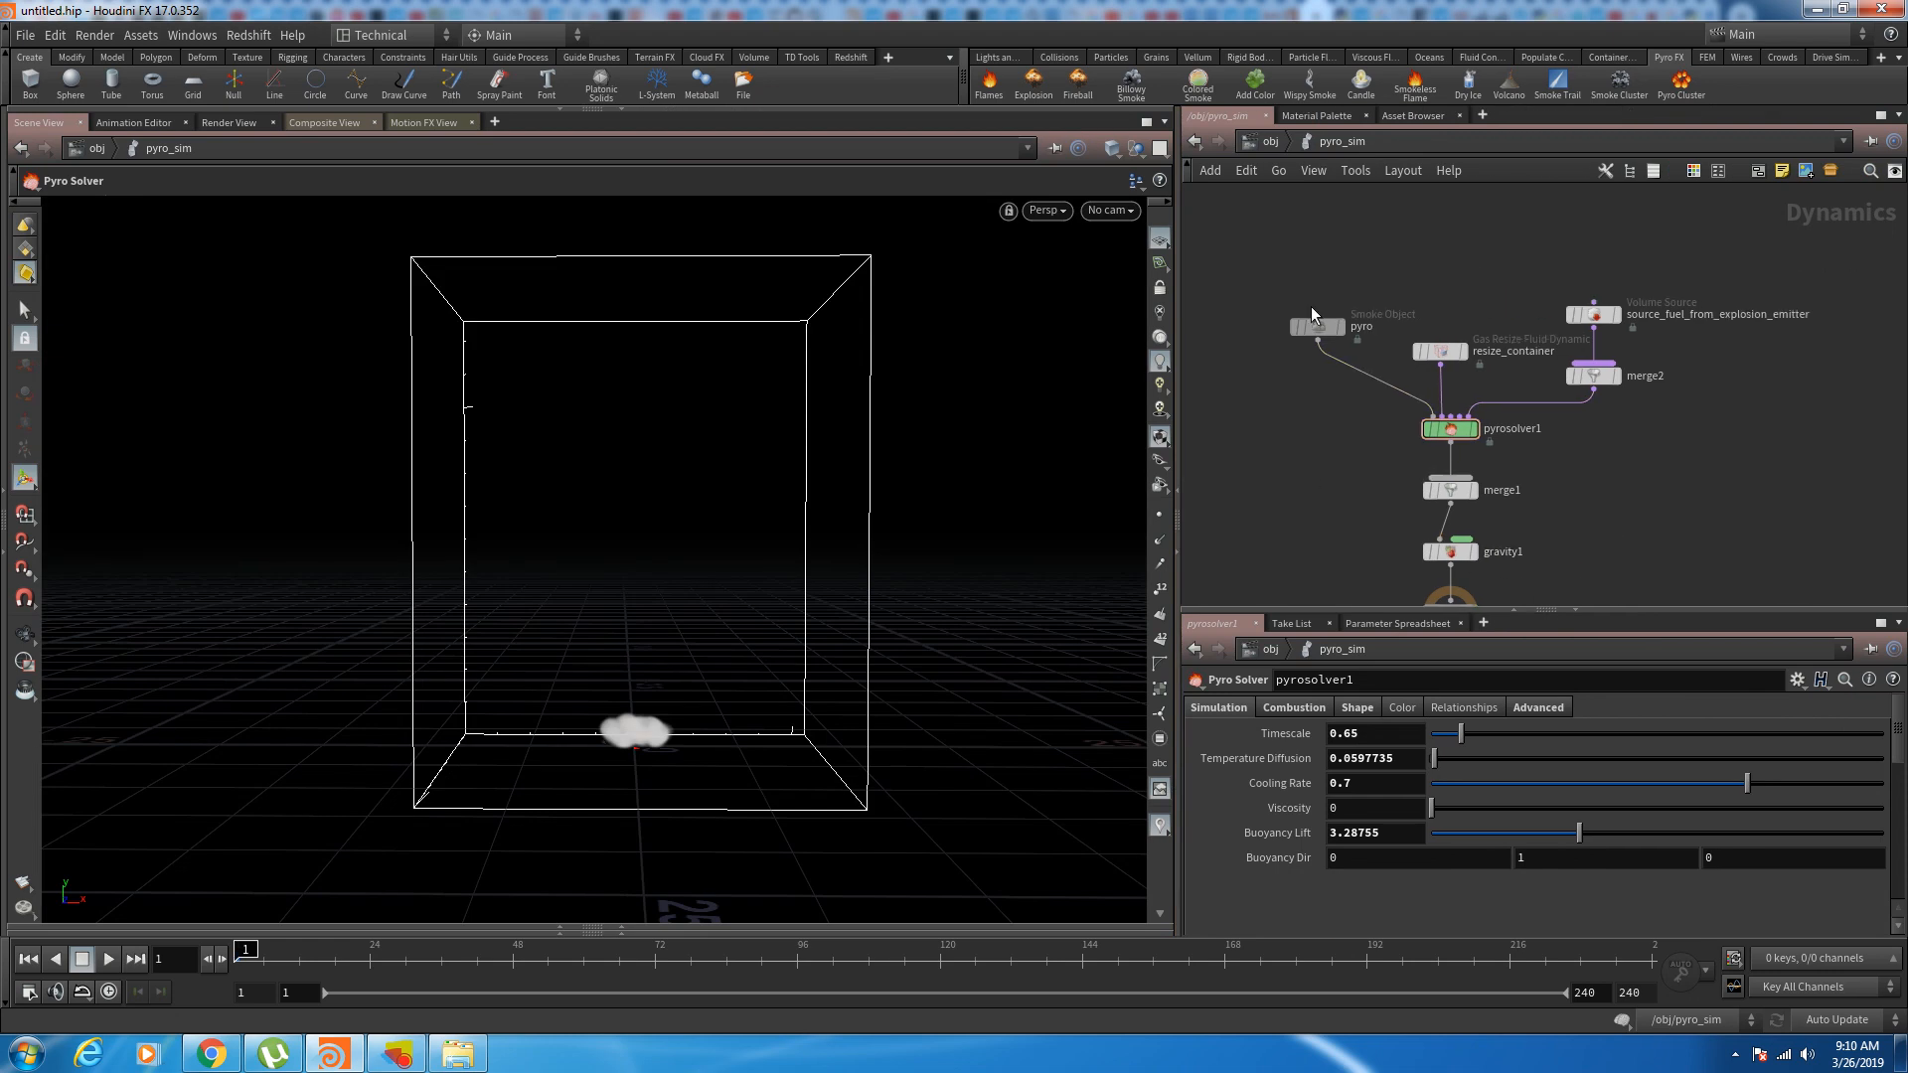
drag(1319, 328, 1286, 354)
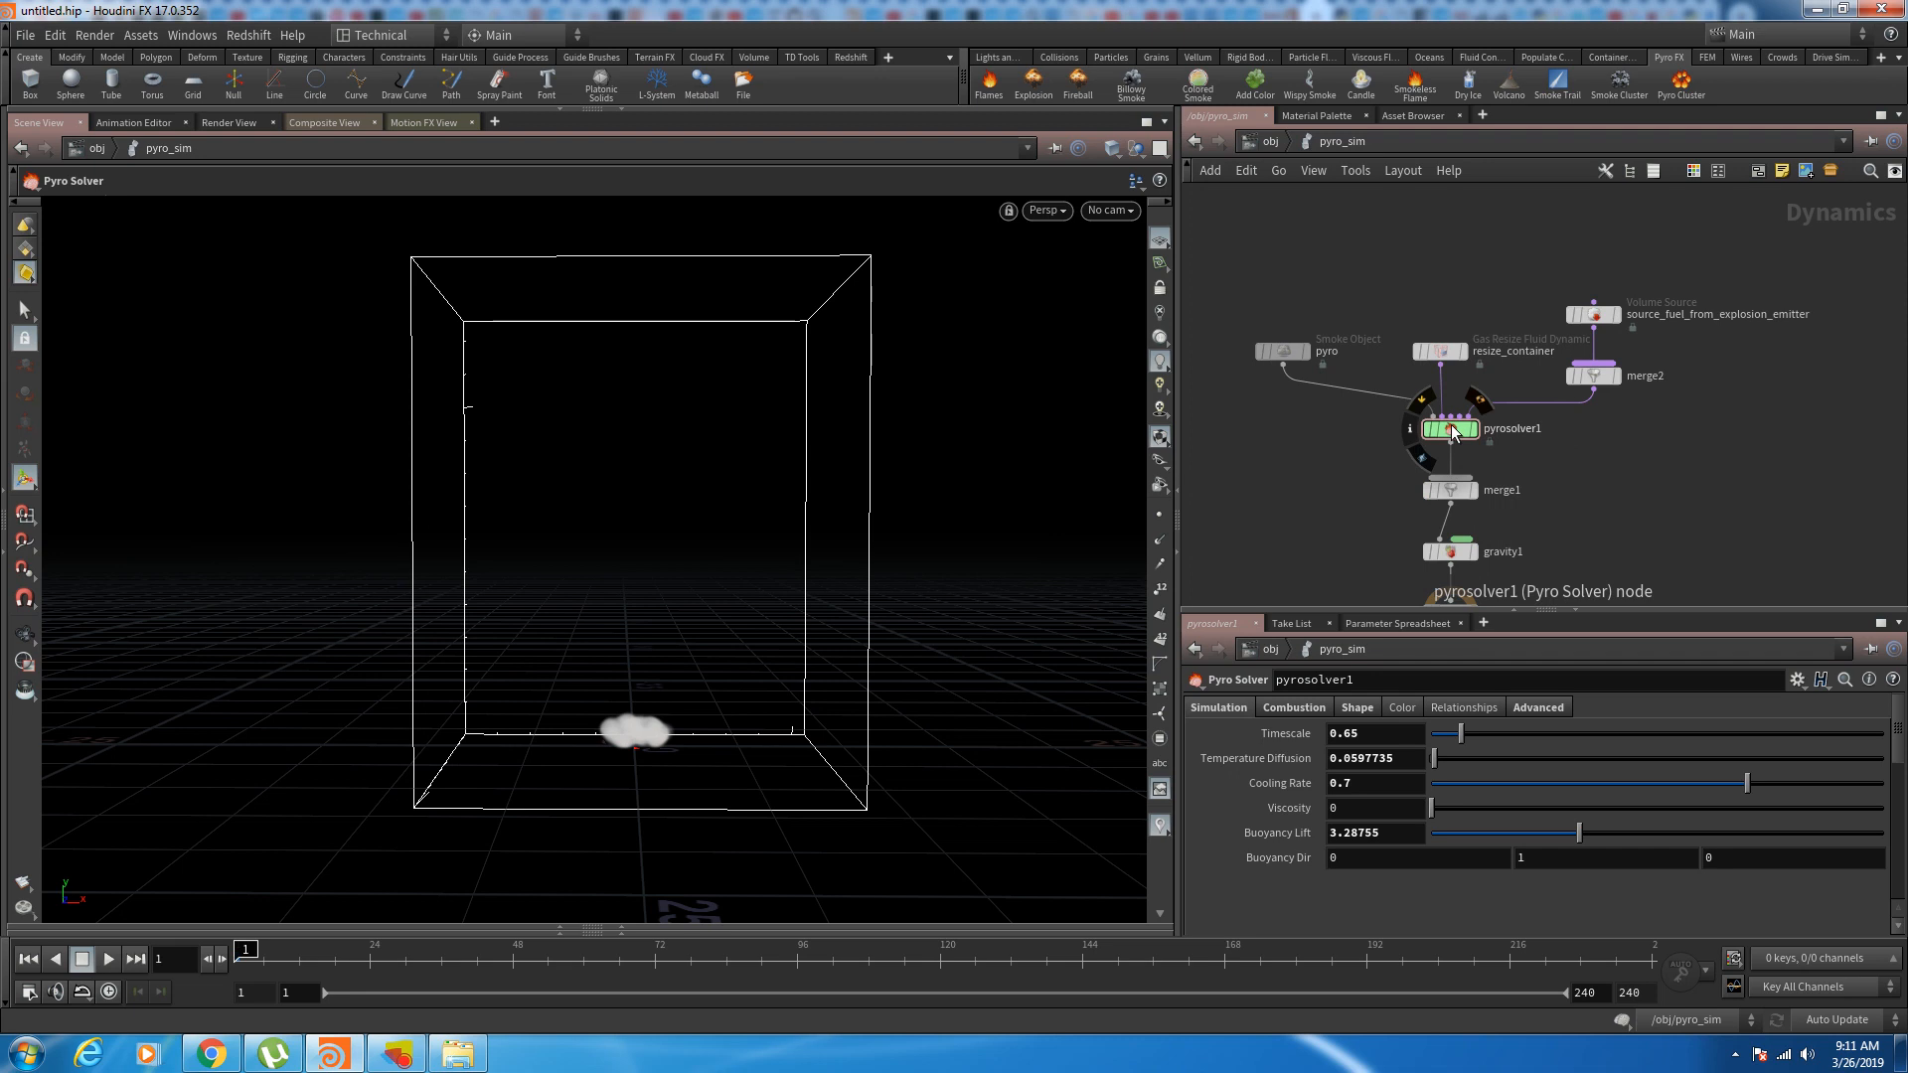
drag(1447, 357, 1444, 326)
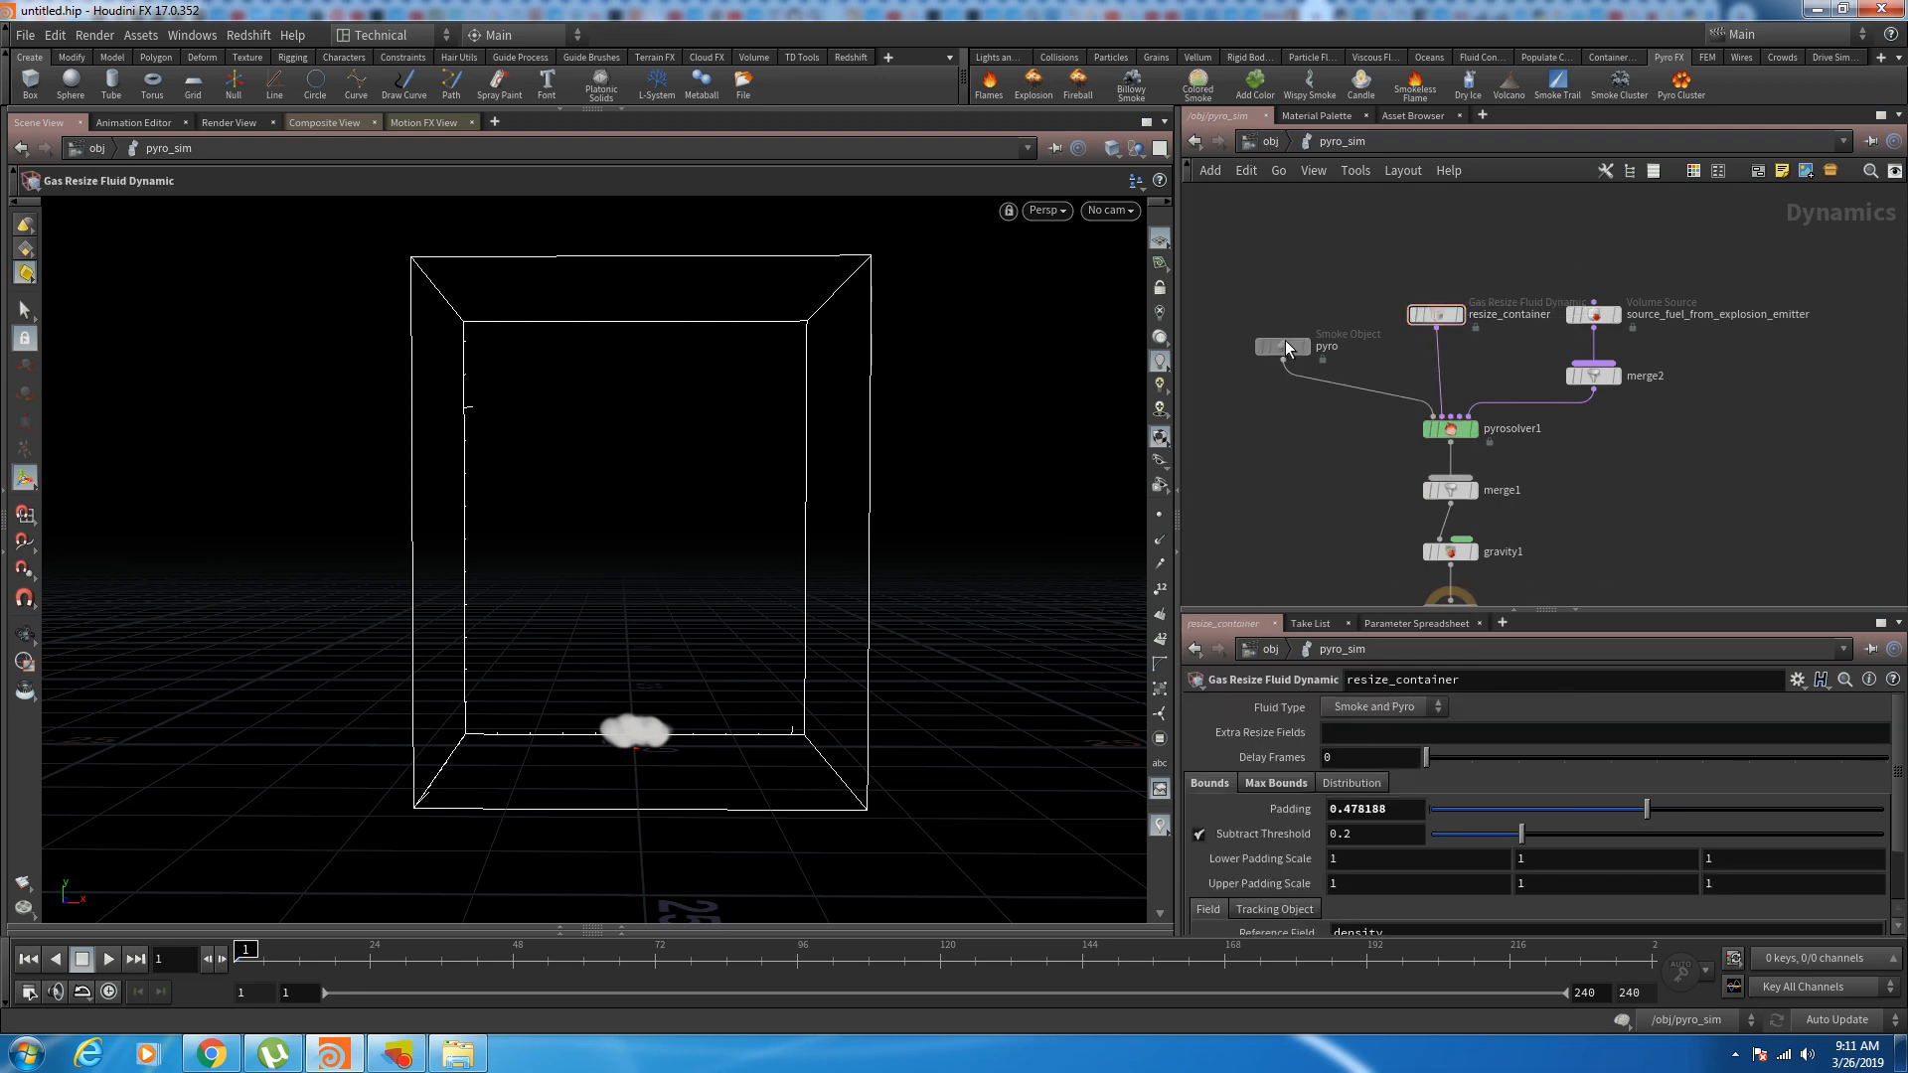
drag(1286, 346, 1289, 314)
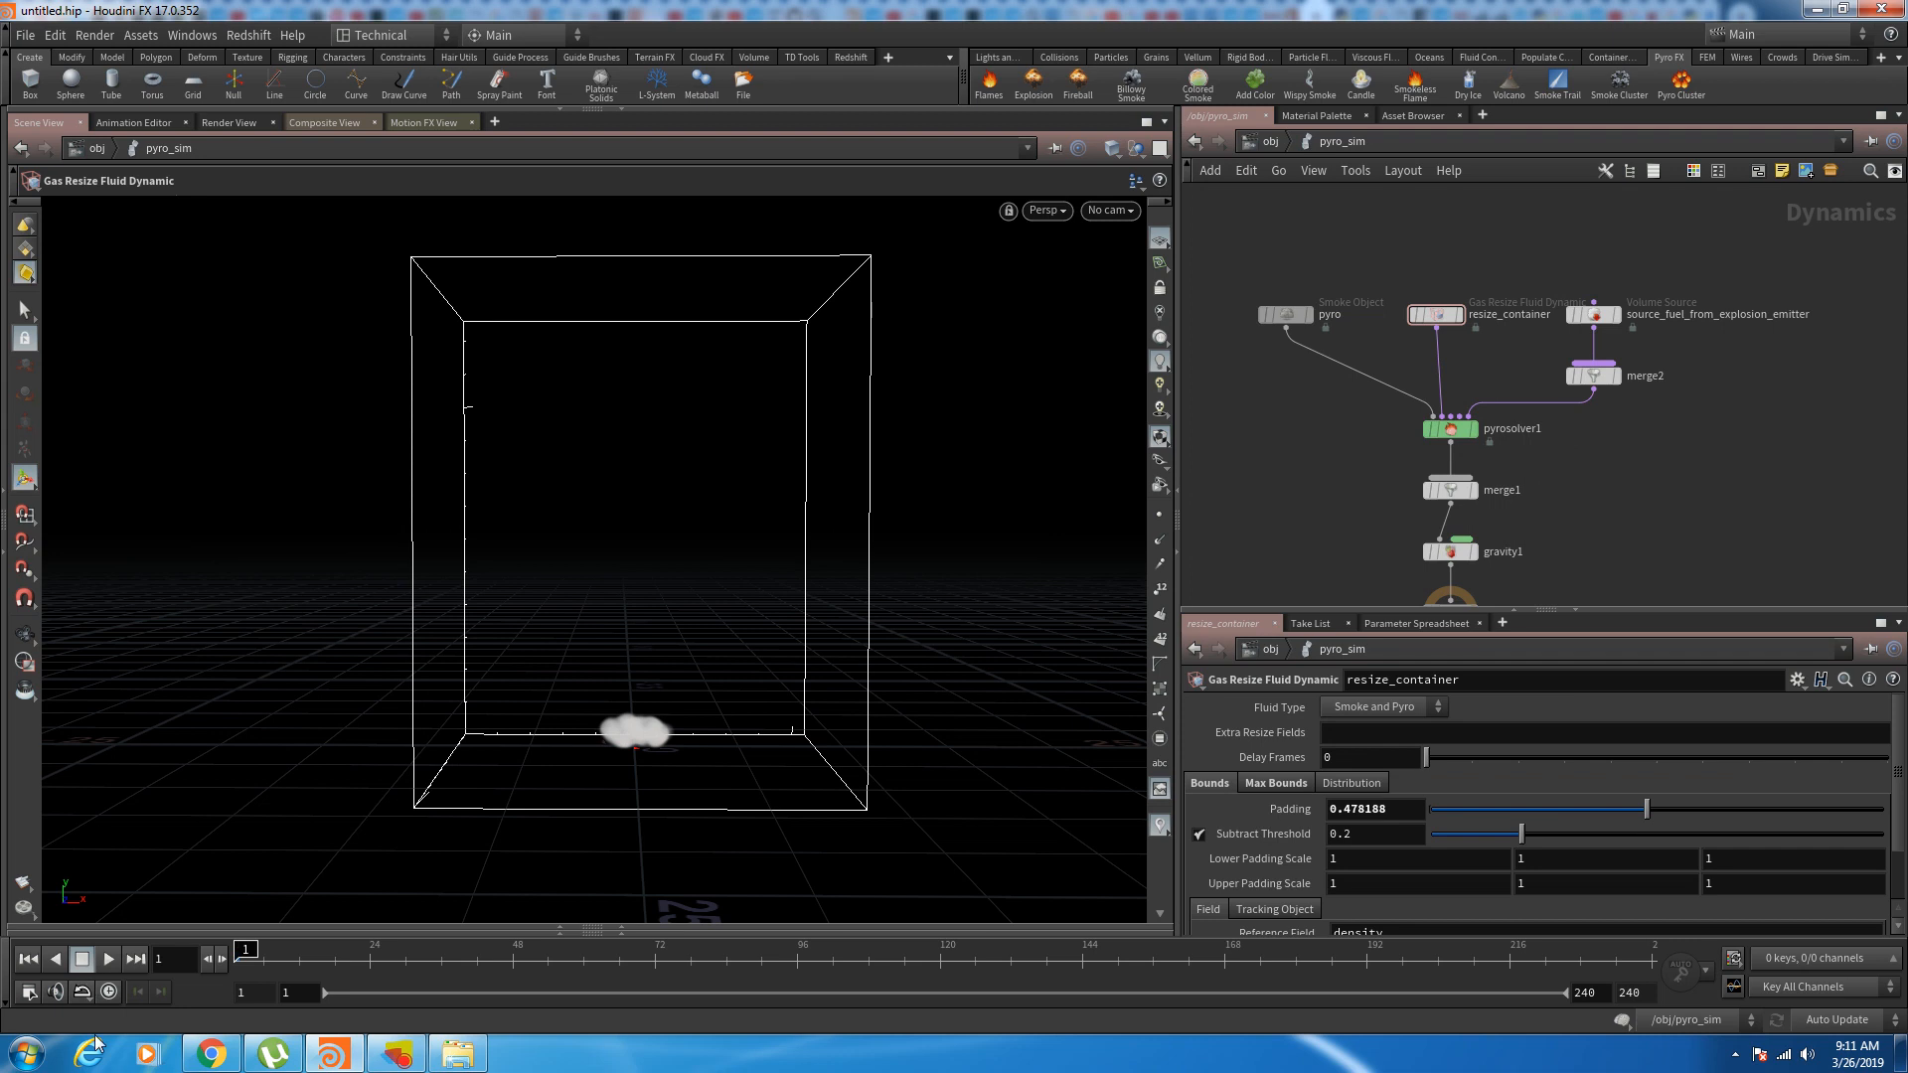
Step: Toggle real-time playback, play the explosion simulation and rewind it to frame 1
click(109, 991)
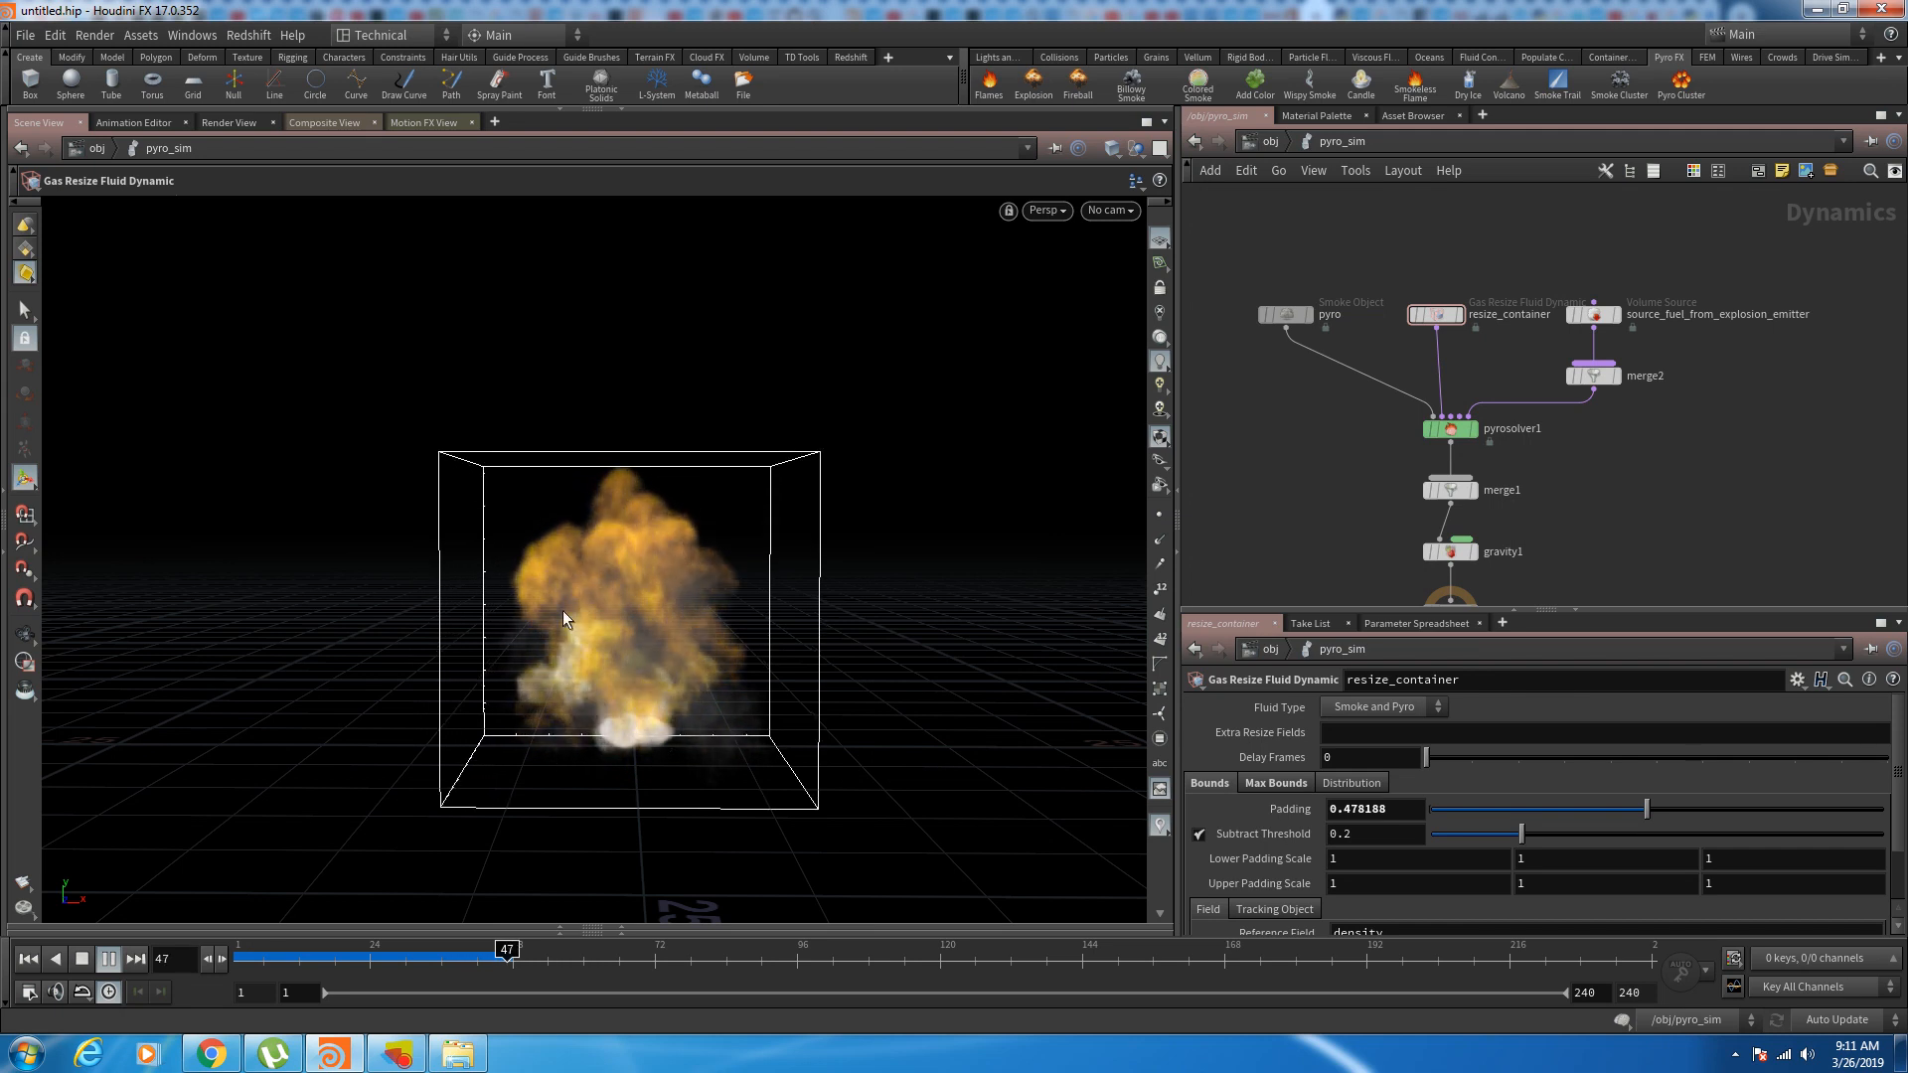
drag(293, 956, 241, 964)
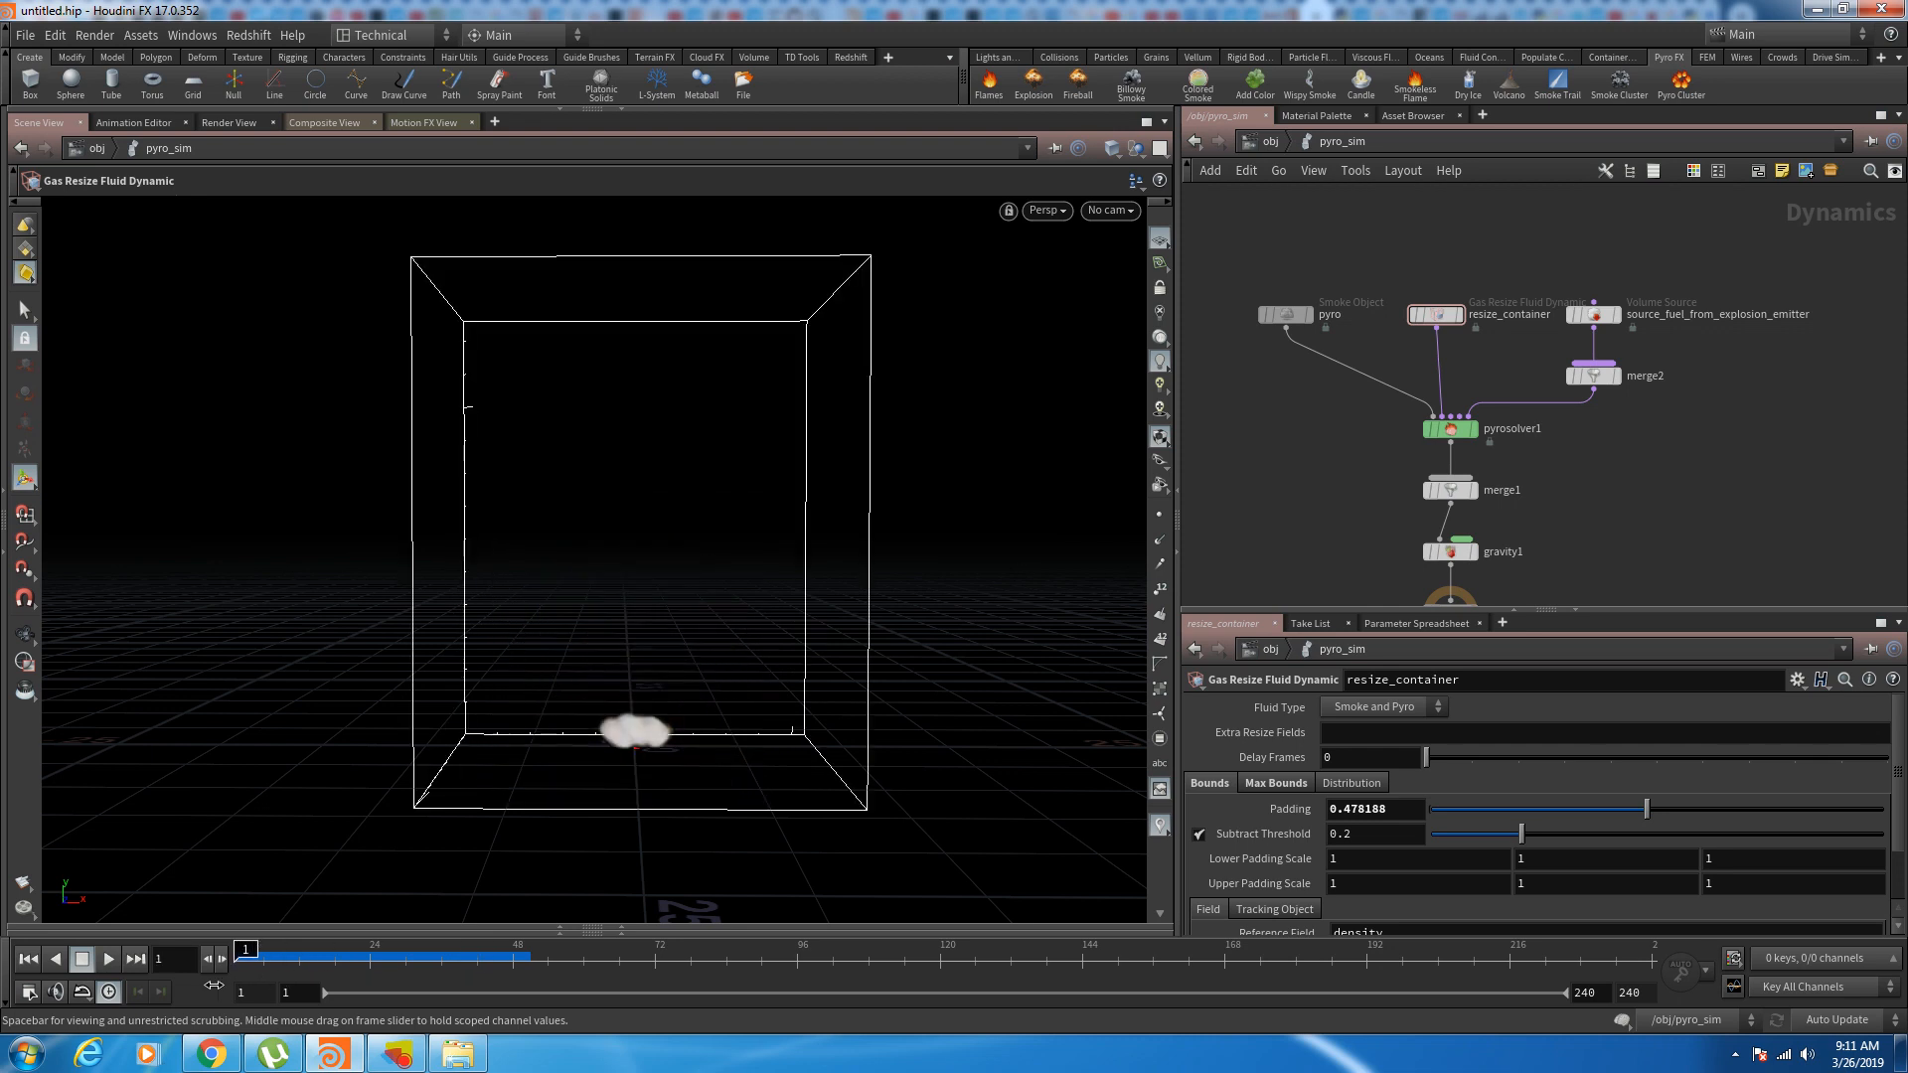
Step: At the object level, stack pyro_sim above pyro_import in a column separate from explosion_emitter
click(1271, 141)
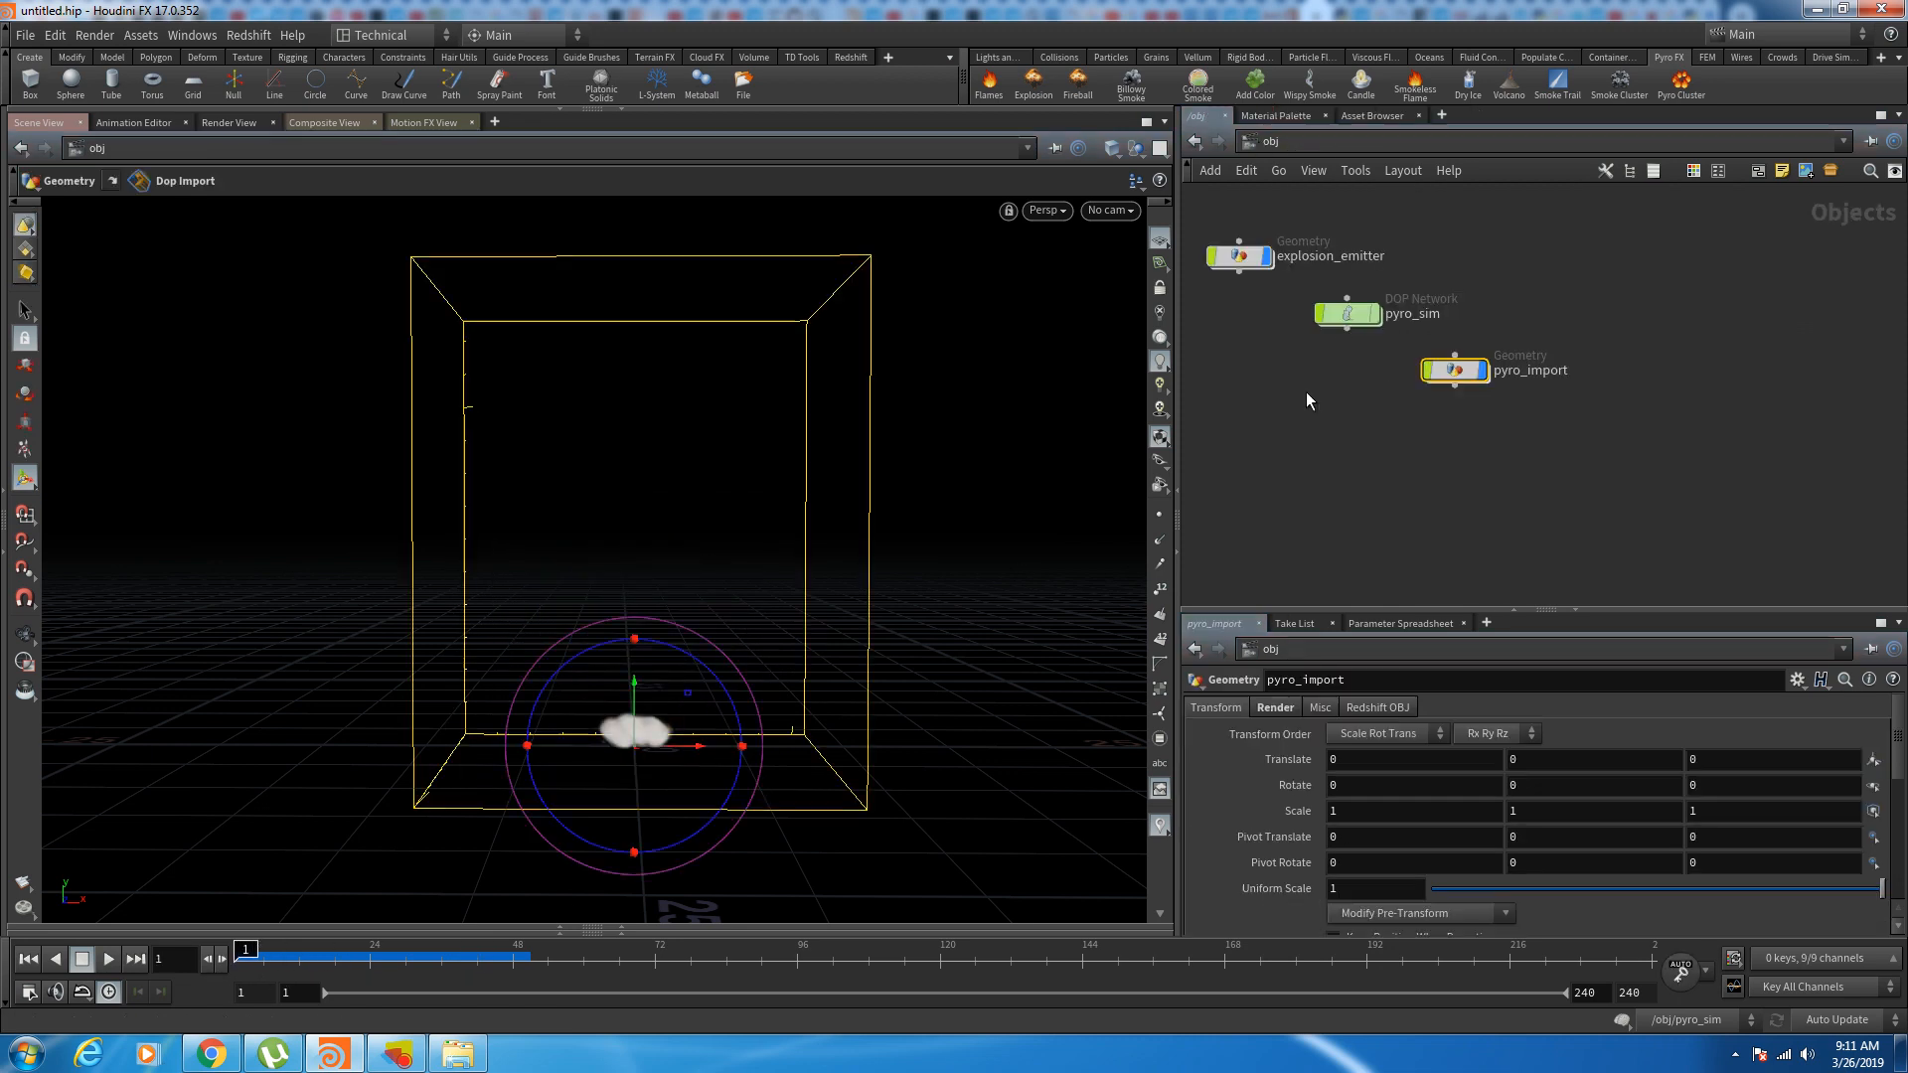
middle_drag(1337, 420, 1339, 532)
drag(1259, 380, 1366, 355)
middle_drag(1525, 503, 1526, 373)
drag(1454, 358, 1351, 418)
middle_drag(1394, 252, 1373, 300)
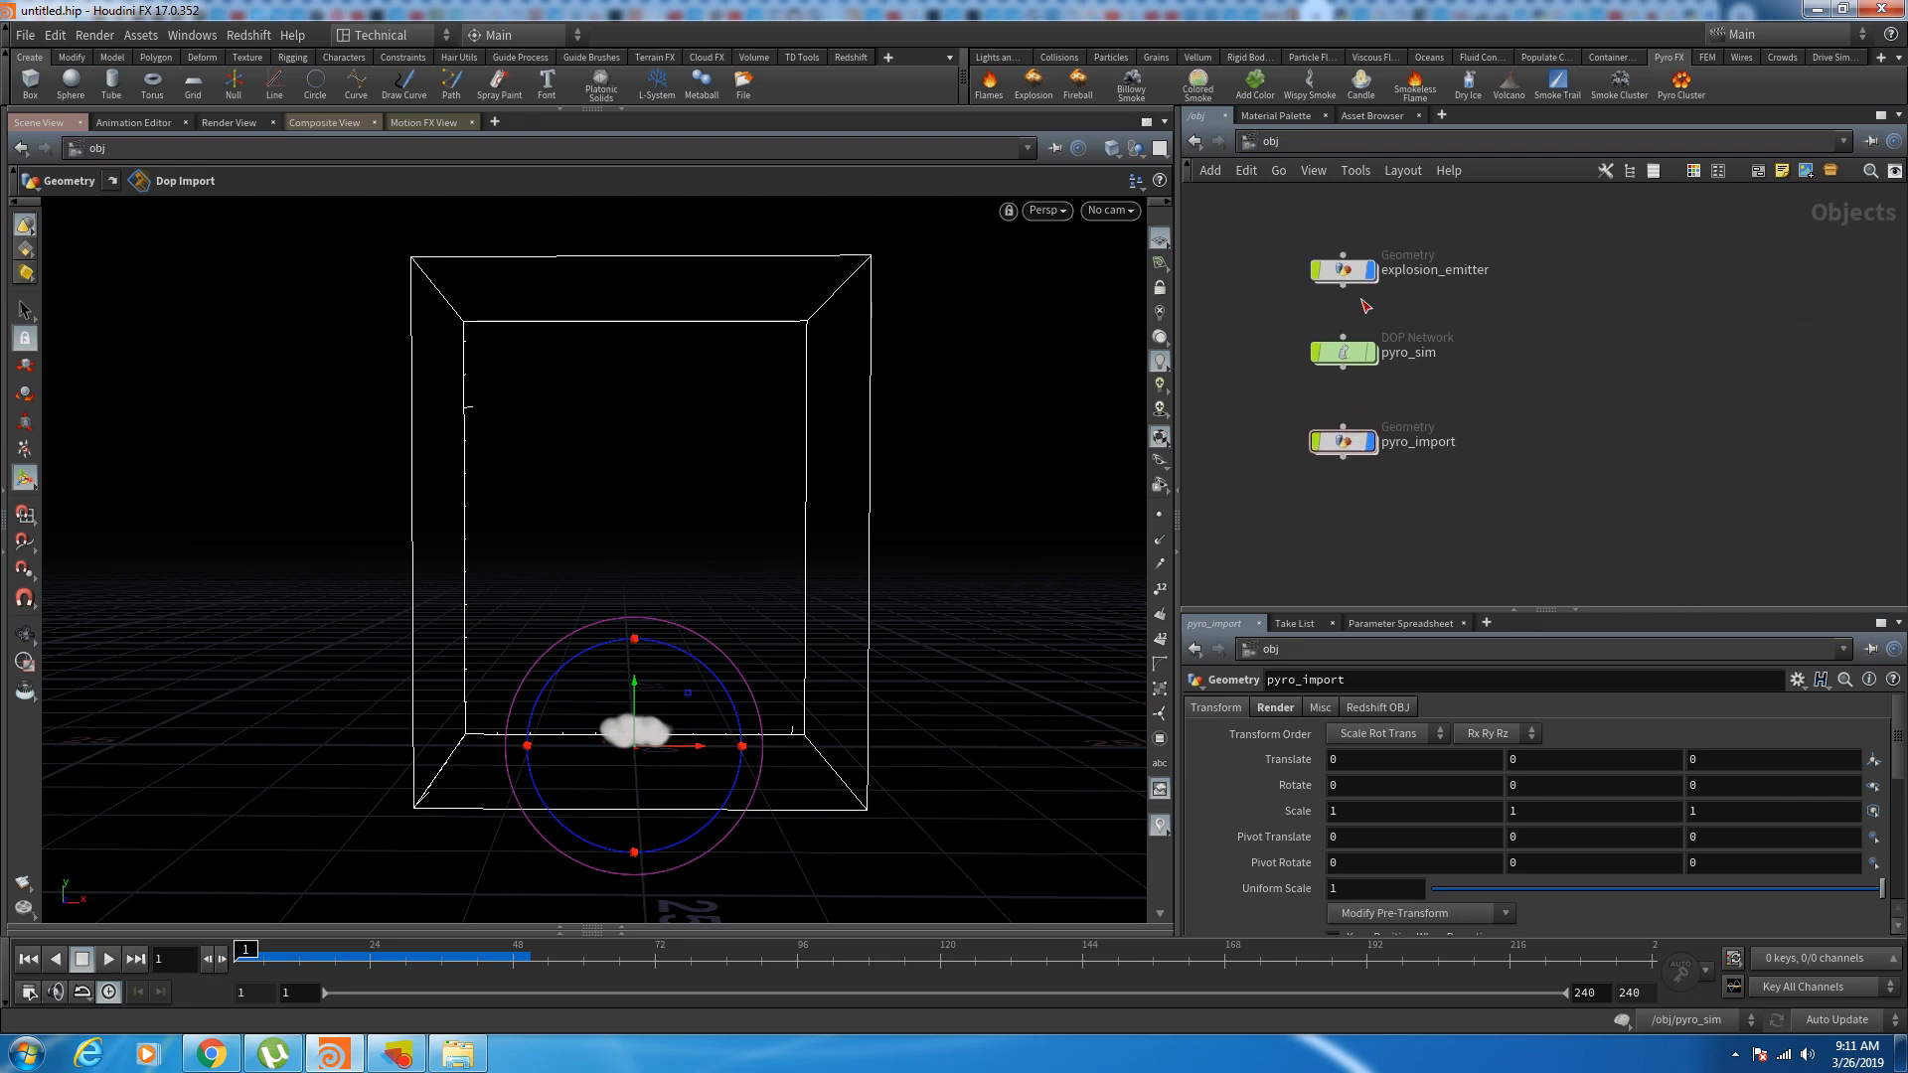
drag(1266, 505, 1476, 324)
drag(1342, 359, 1592, 366)
Step: Inside explosion_emitter, move the fuel source chain from create_fuel to RENDER aside from the original modelling nodes
double_click(1344, 271)
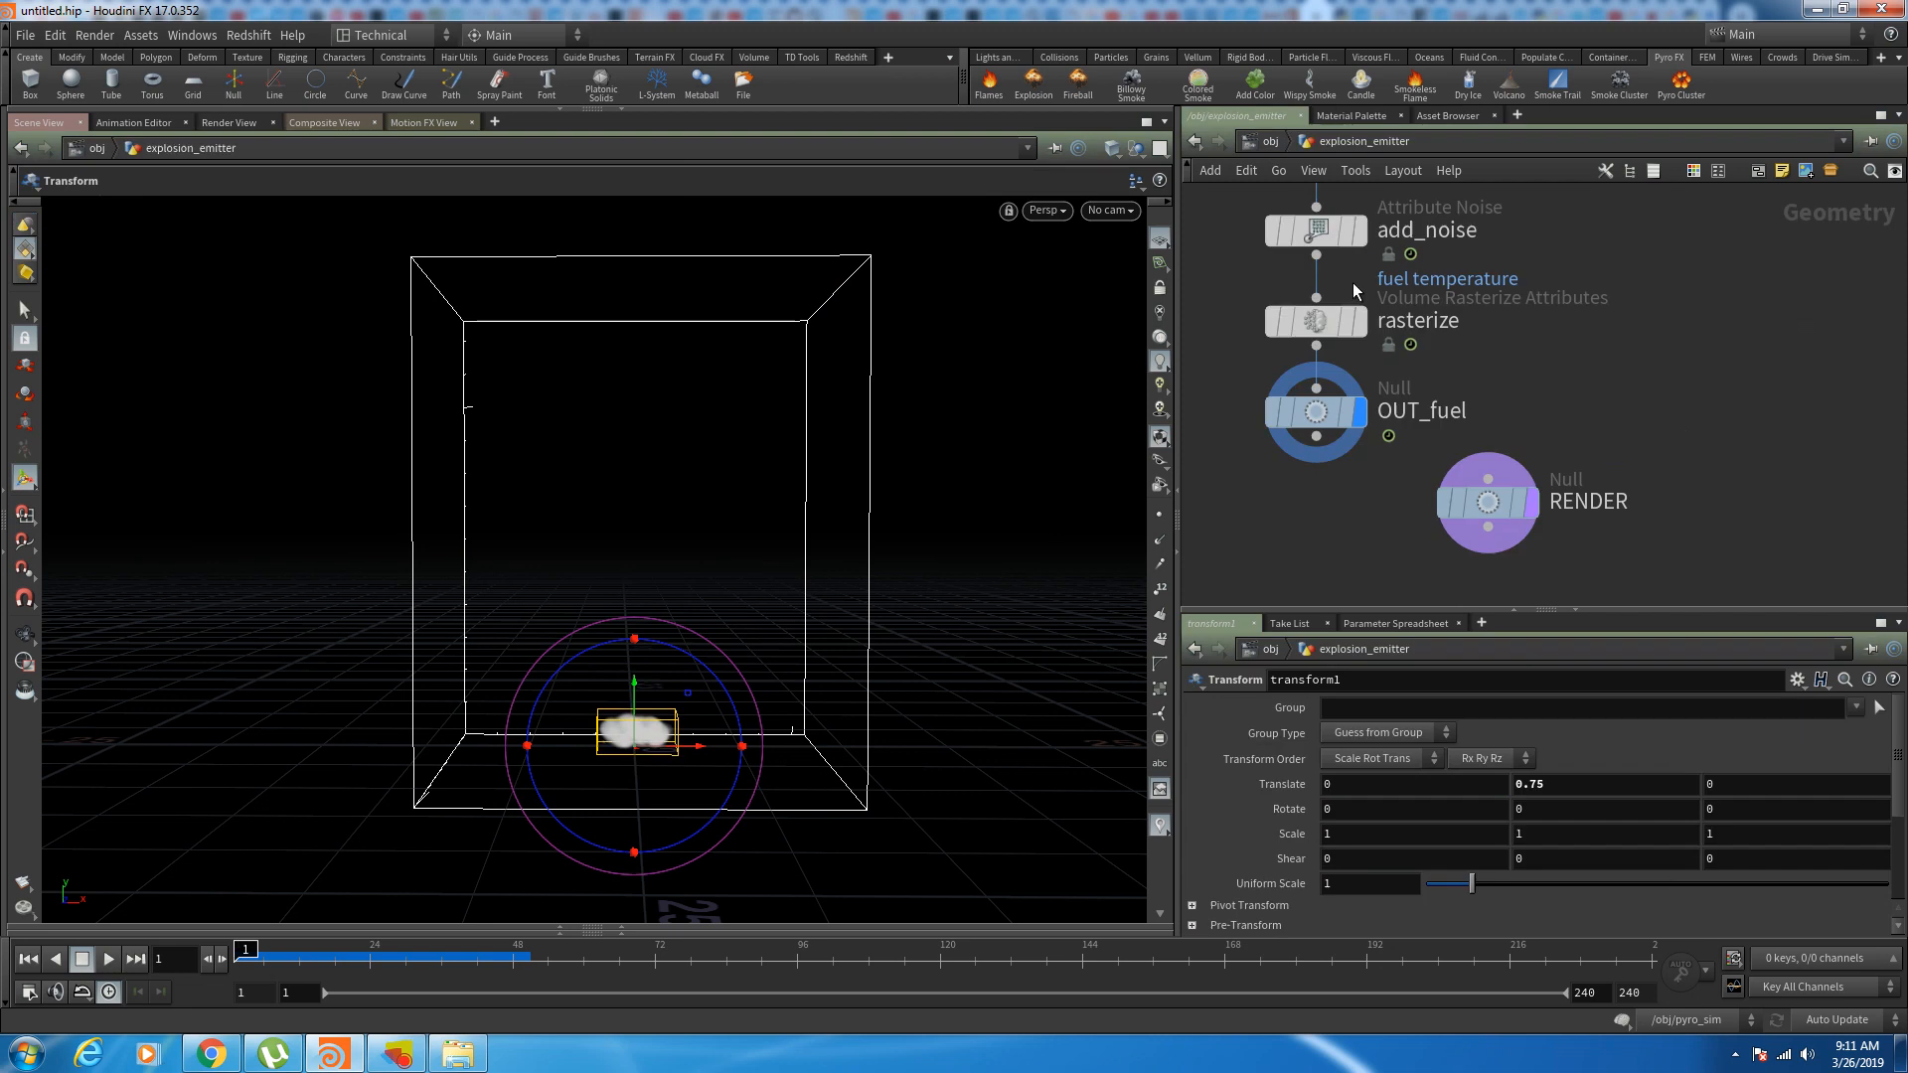
scroll(1363, 527, down, 3)
drag(1354, 563, 1518, 319)
drag(1343, 500, 1534, 518)
click(1626, 560)
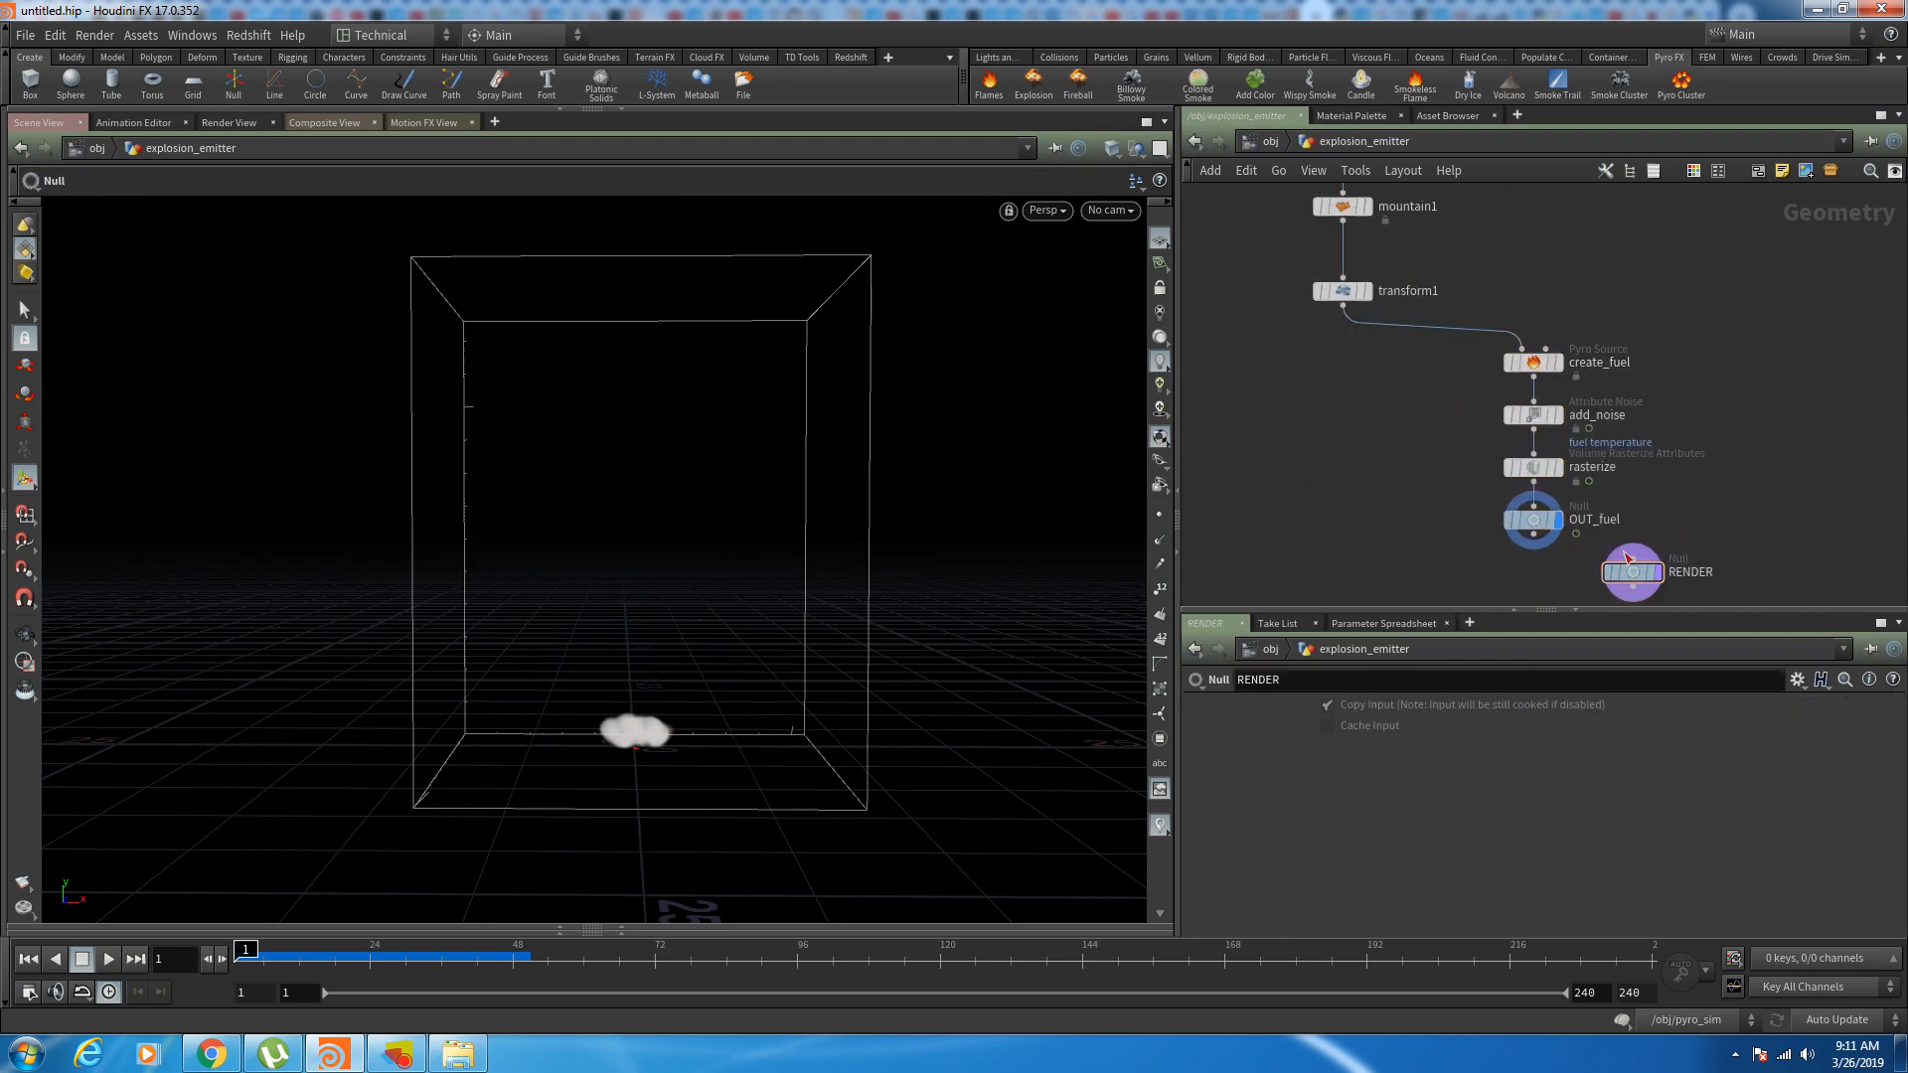
middle_drag(1447, 316, 1406, 242)
drag(1765, 240, 1389, 557)
click(1368, 468)
middle_drag(1312, 384, 1307, 417)
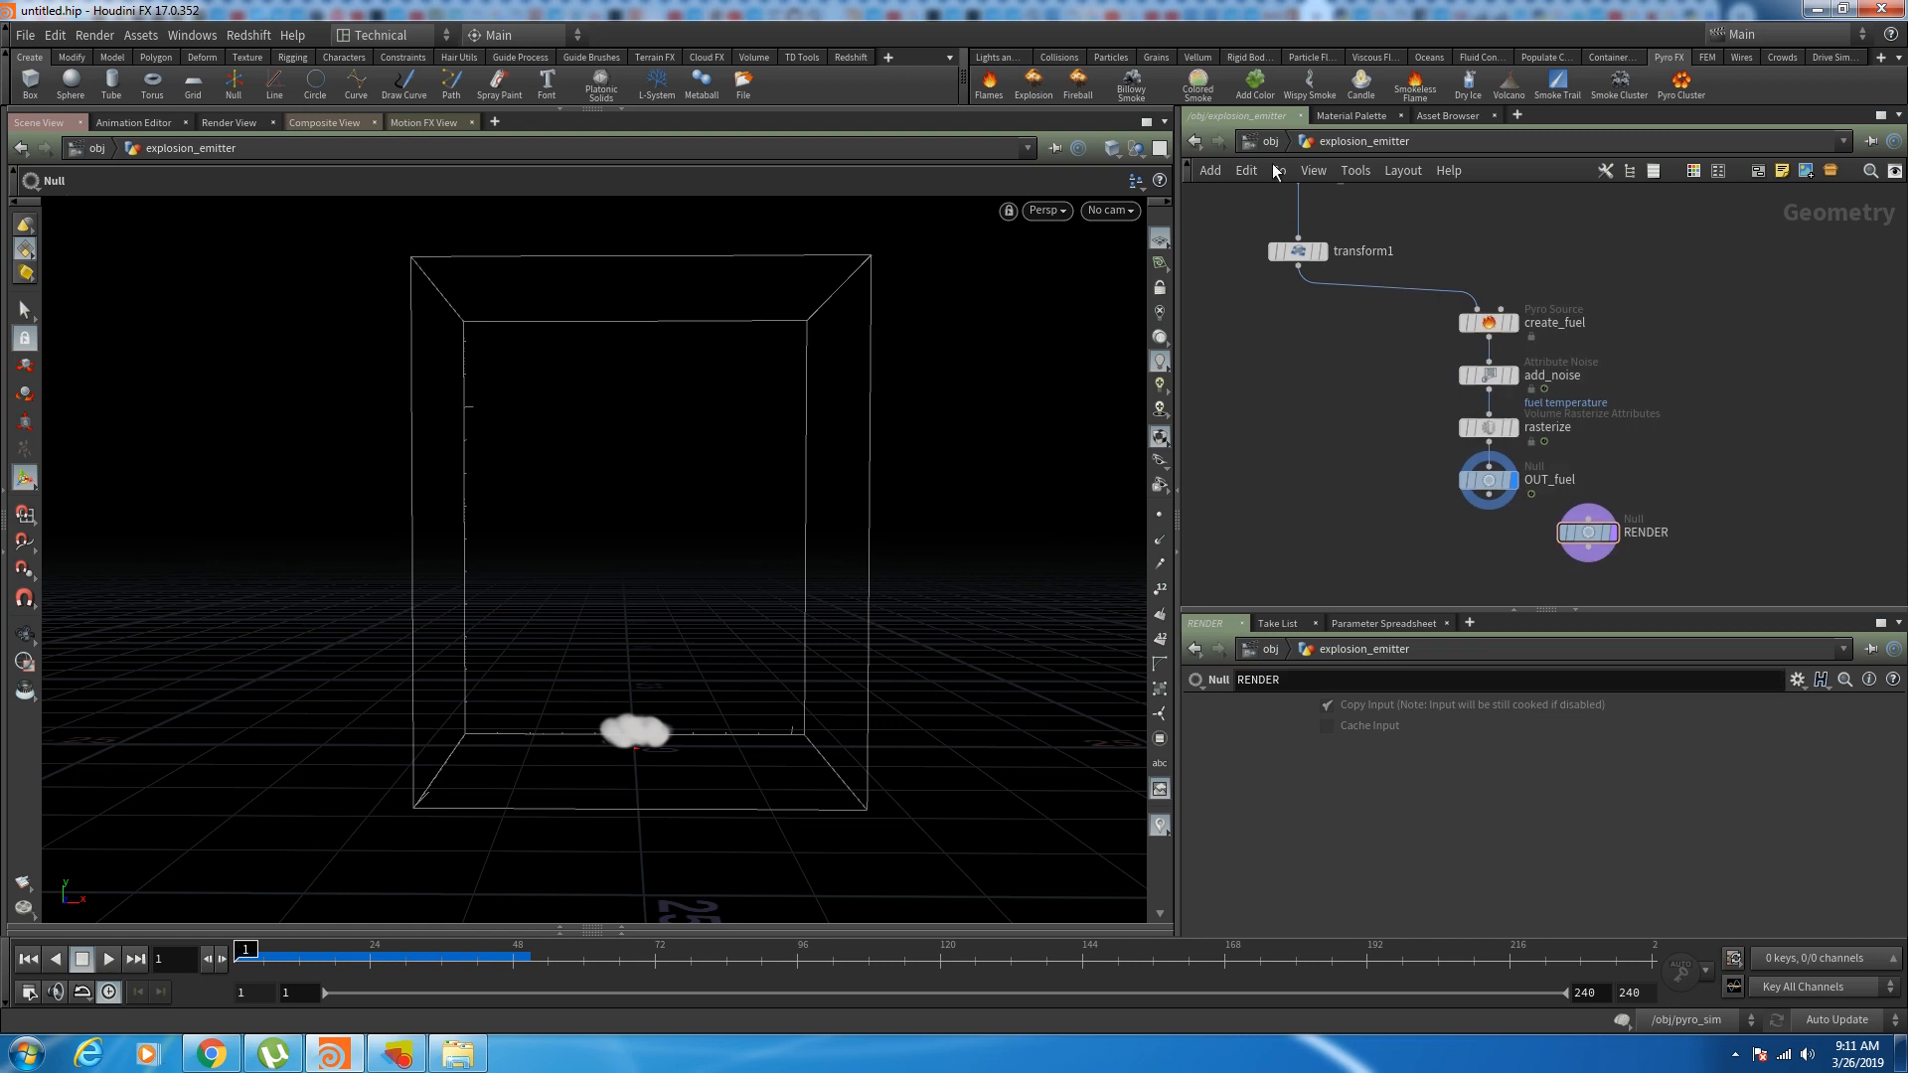
Step: Return to the object level, hide explosion_emitter in the viewport and go to frame 27 of the simulation
click(1268, 142)
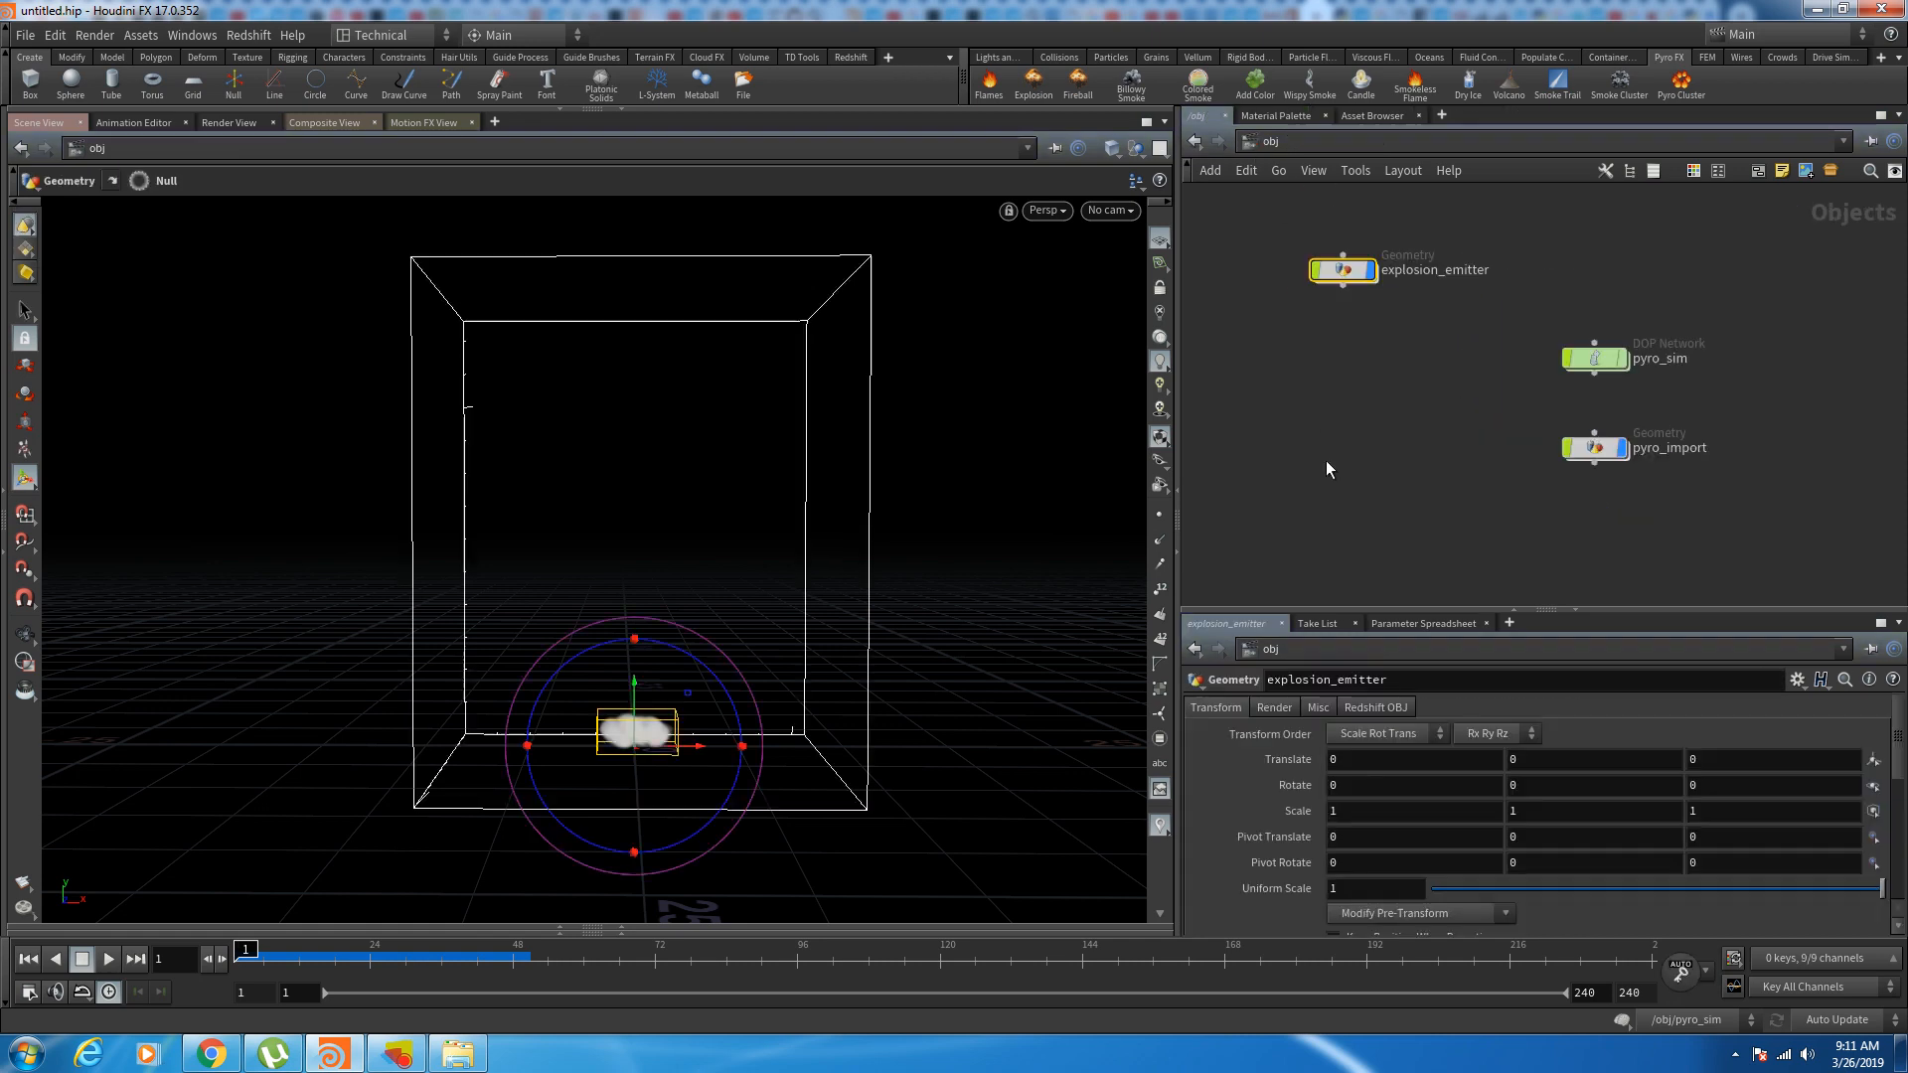
click(1374, 270)
mouse_move(241, 966)
mouse_down()
mouse_move(493, 967)
mouse_move(238, 966)
mouse_up()
click(387, 958)
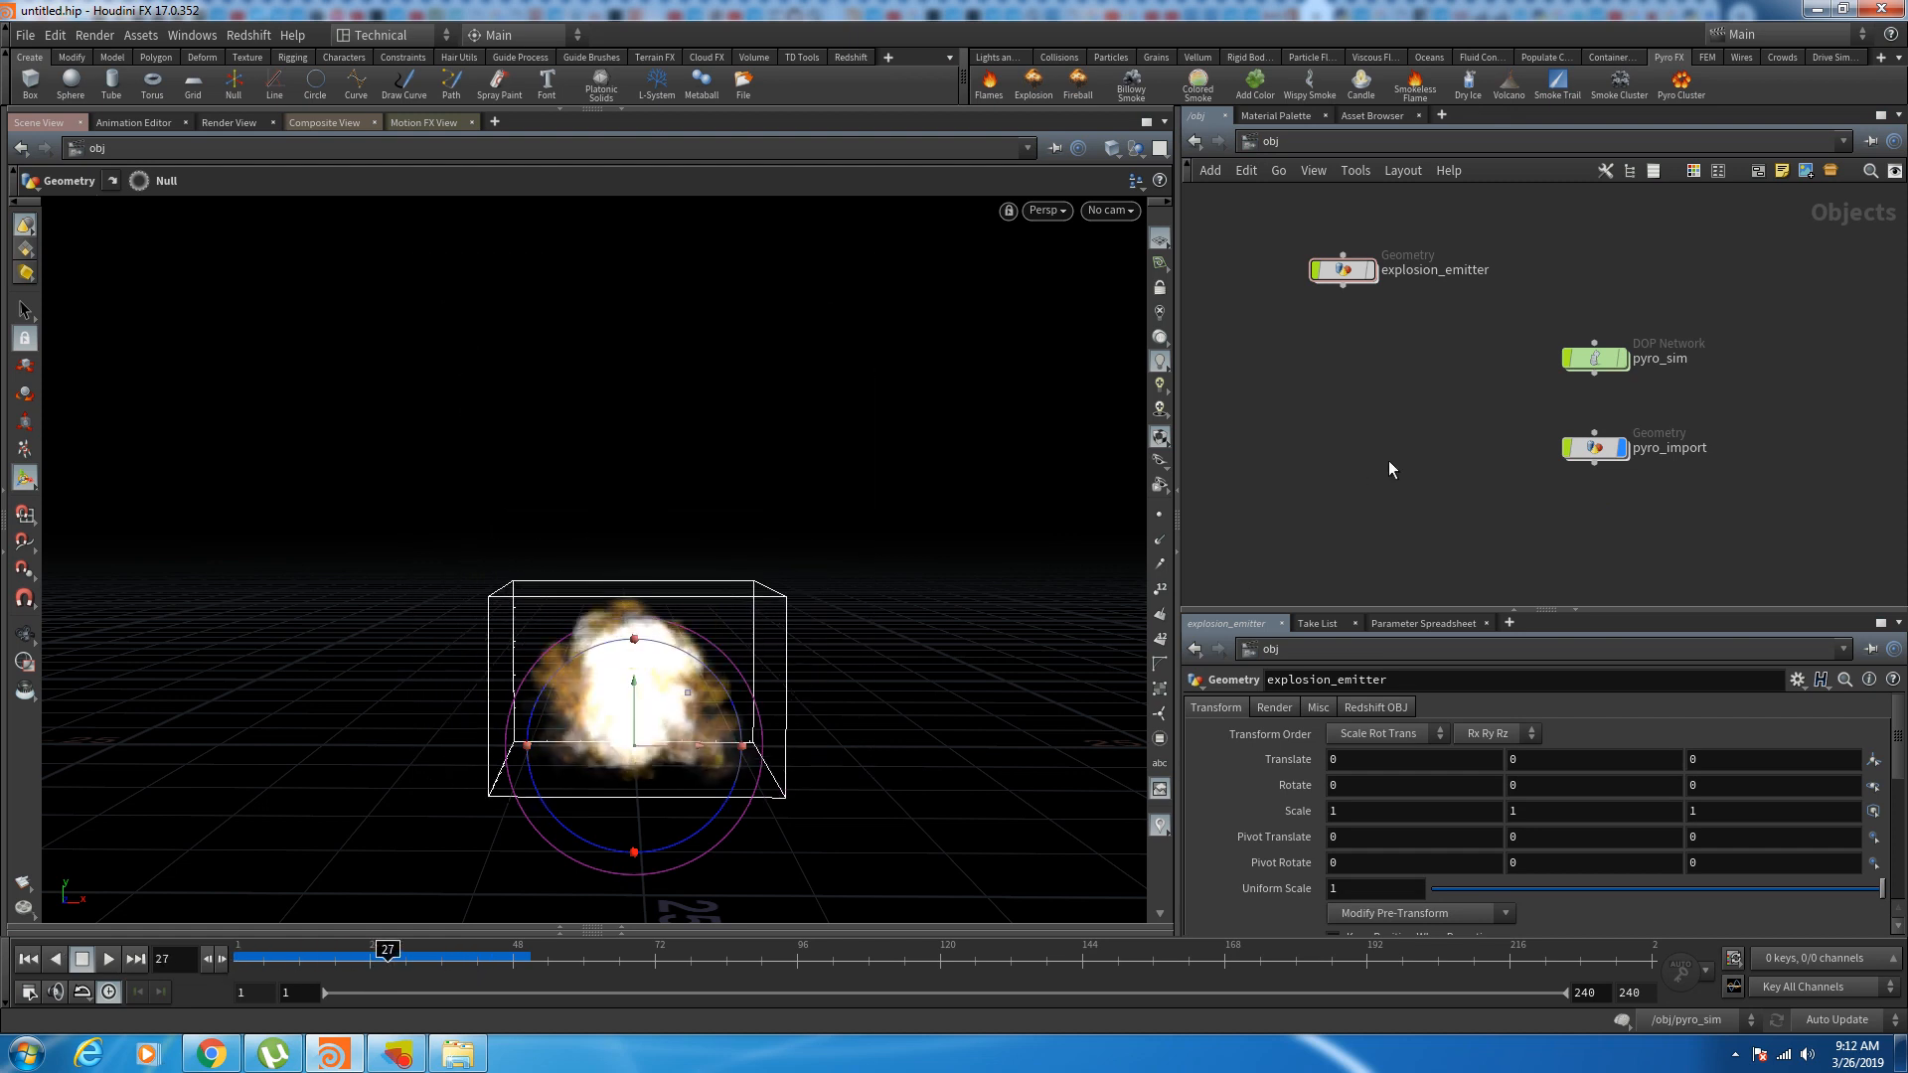
Step: Add a Light object below explosion_emitter, beside pyro_import
key(Tab)
text(l)
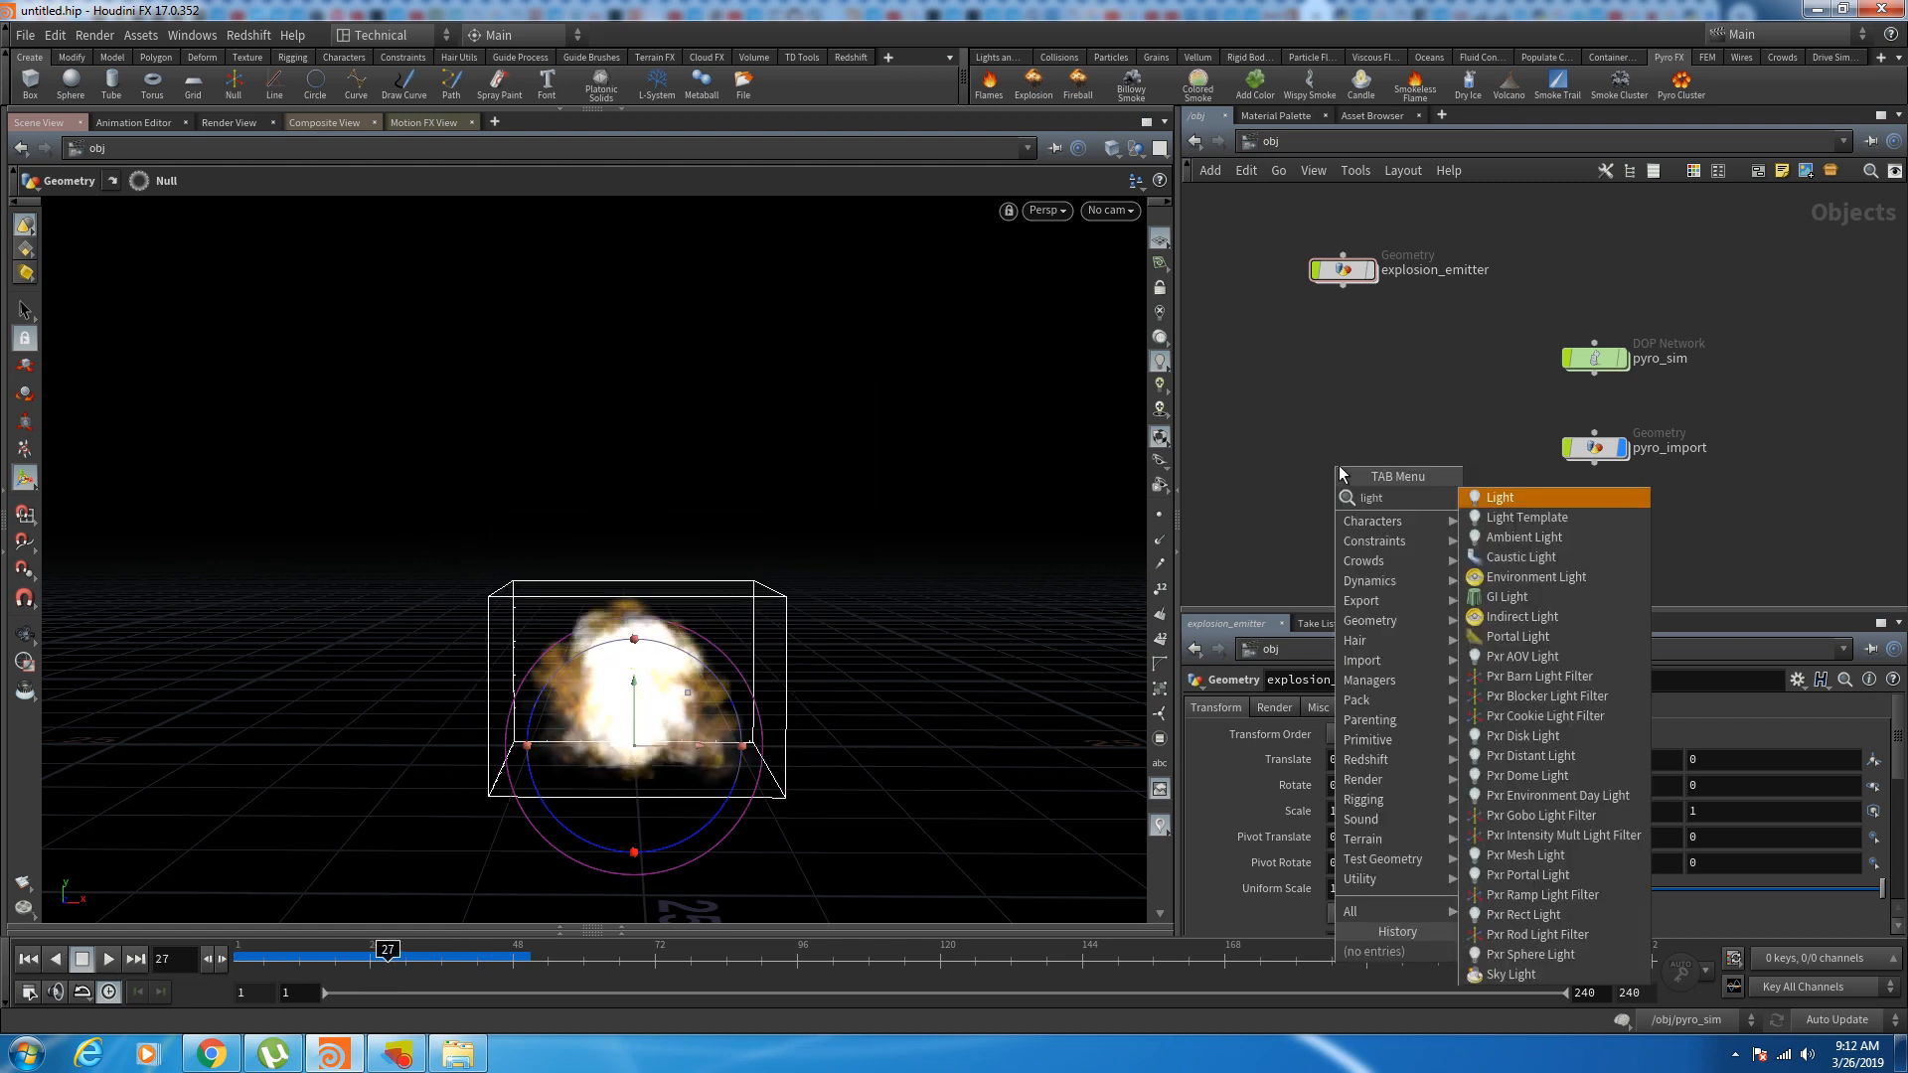
click(1544, 497)
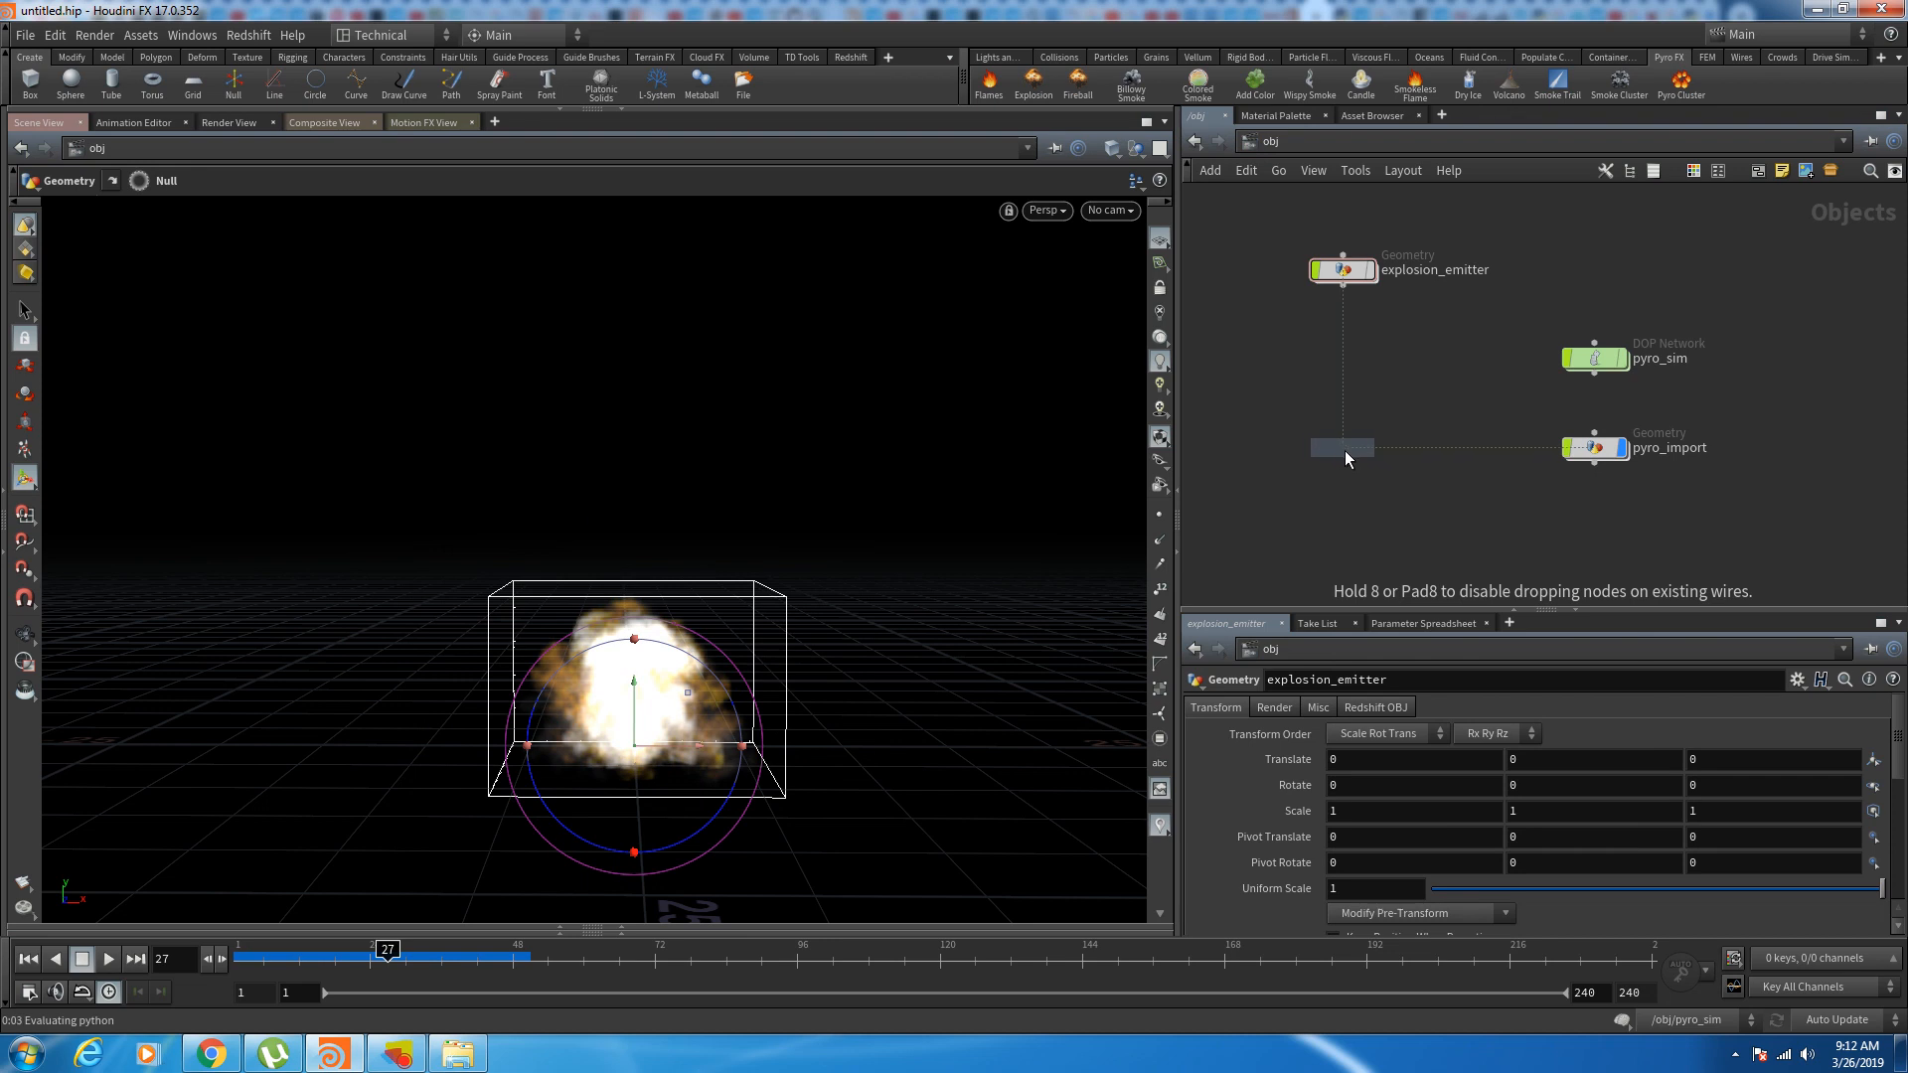
click(1344, 450)
Step: Enlarge the light's parameter area and set the light type to Distant
drag(1480, 609, 1480, 466)
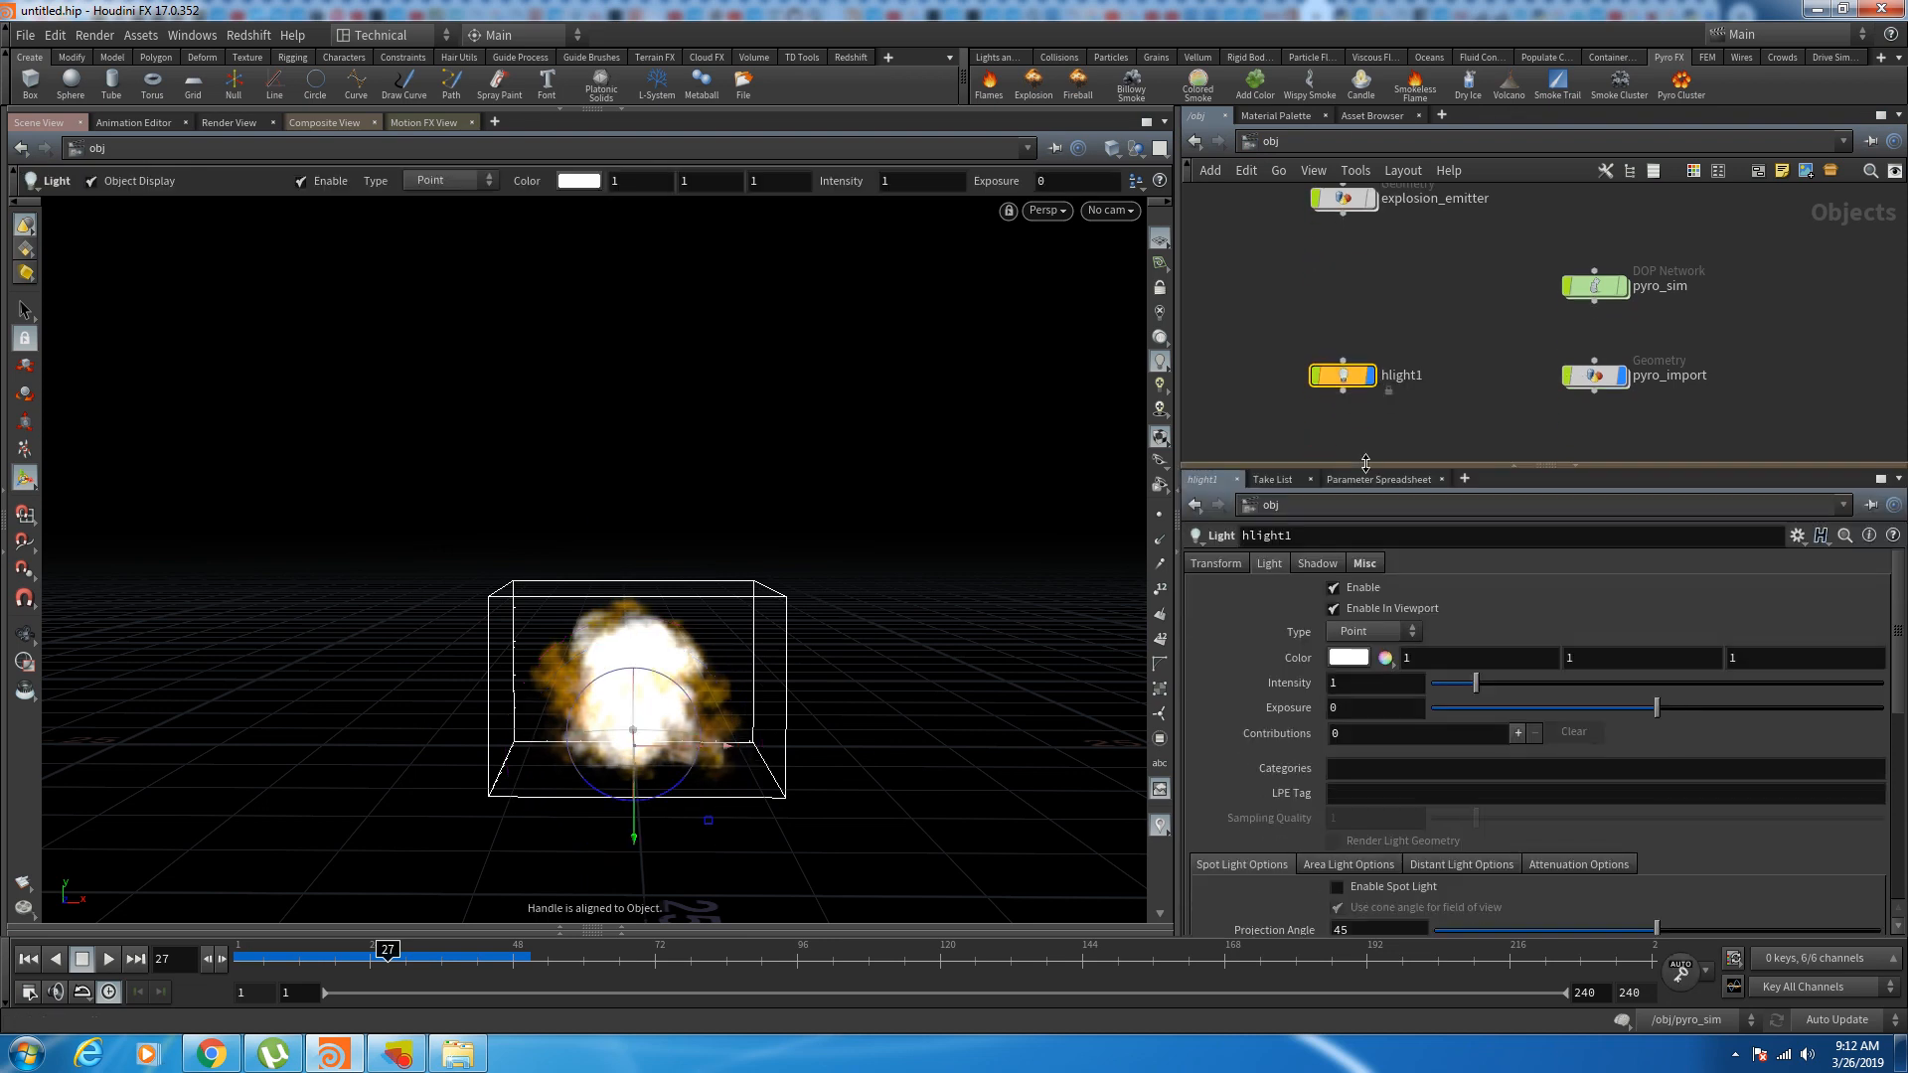
click(1357, 634)
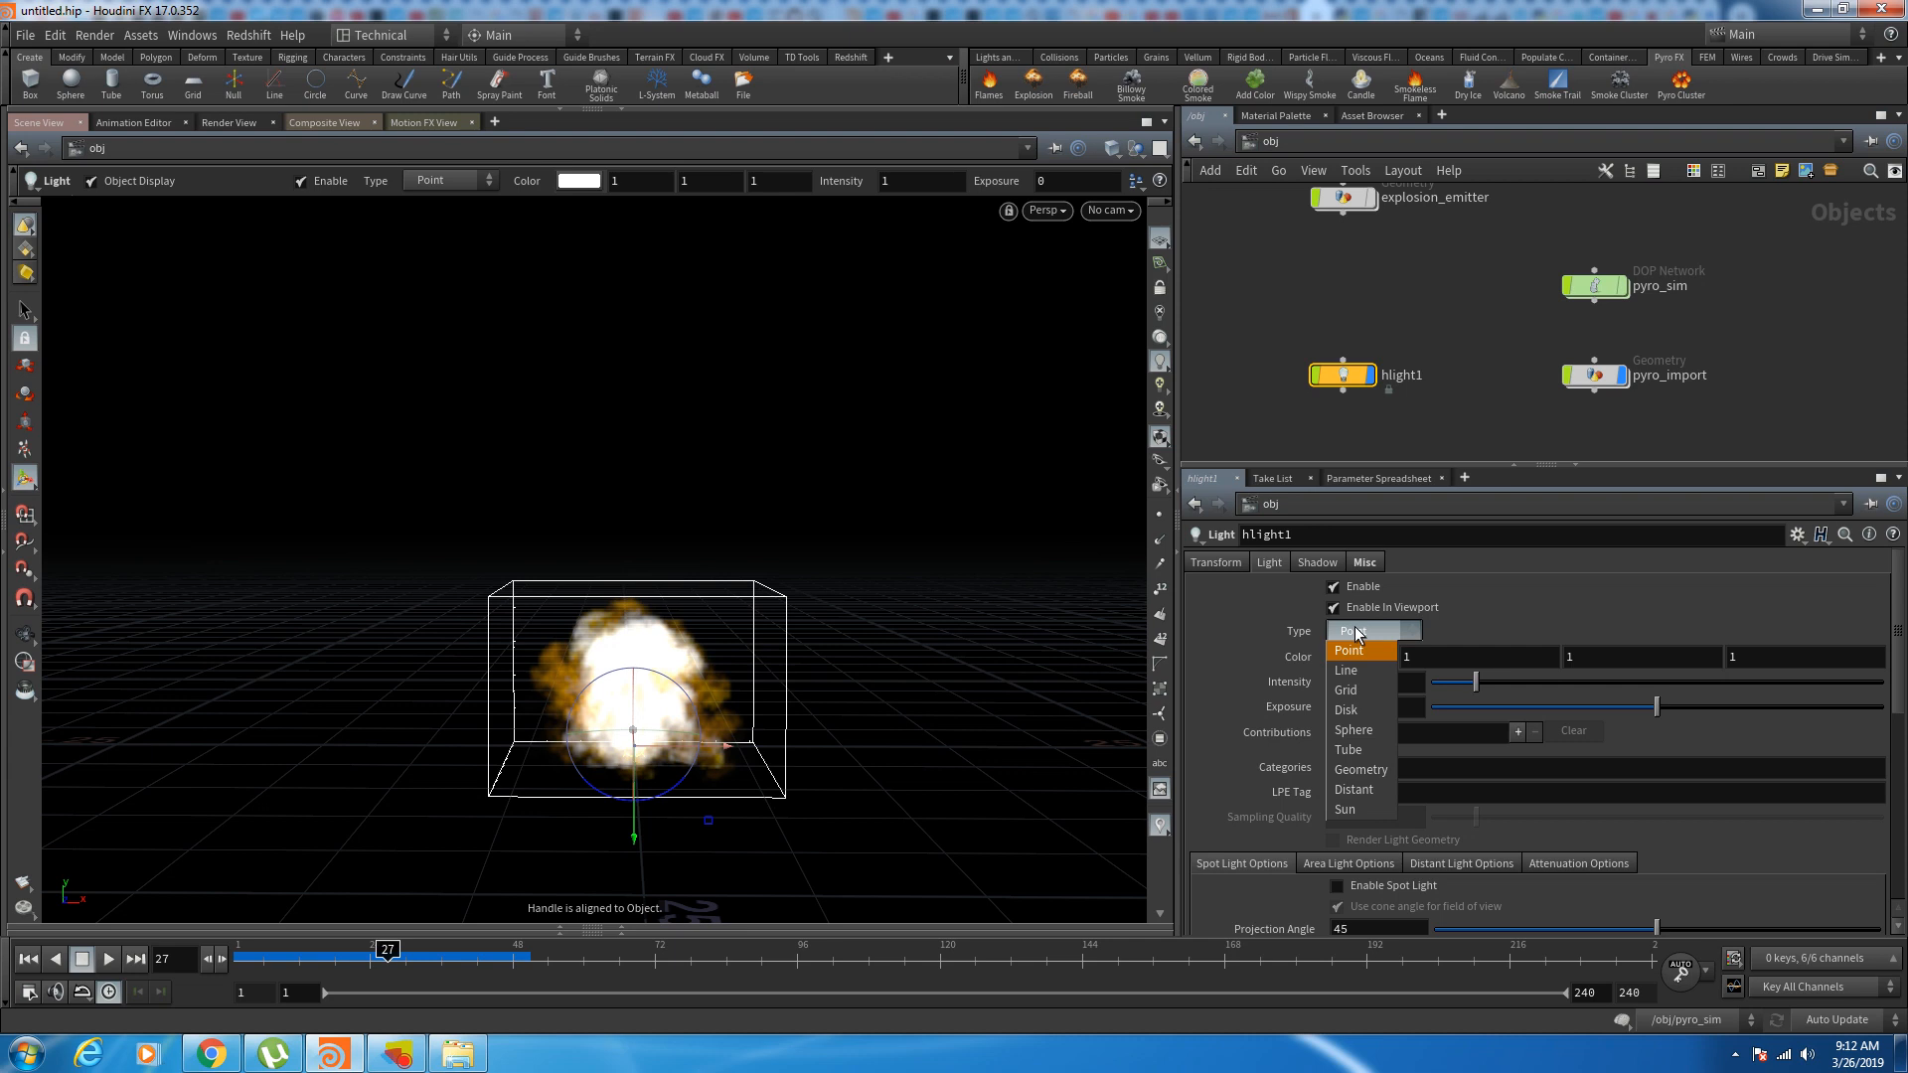
click(1362, 789)
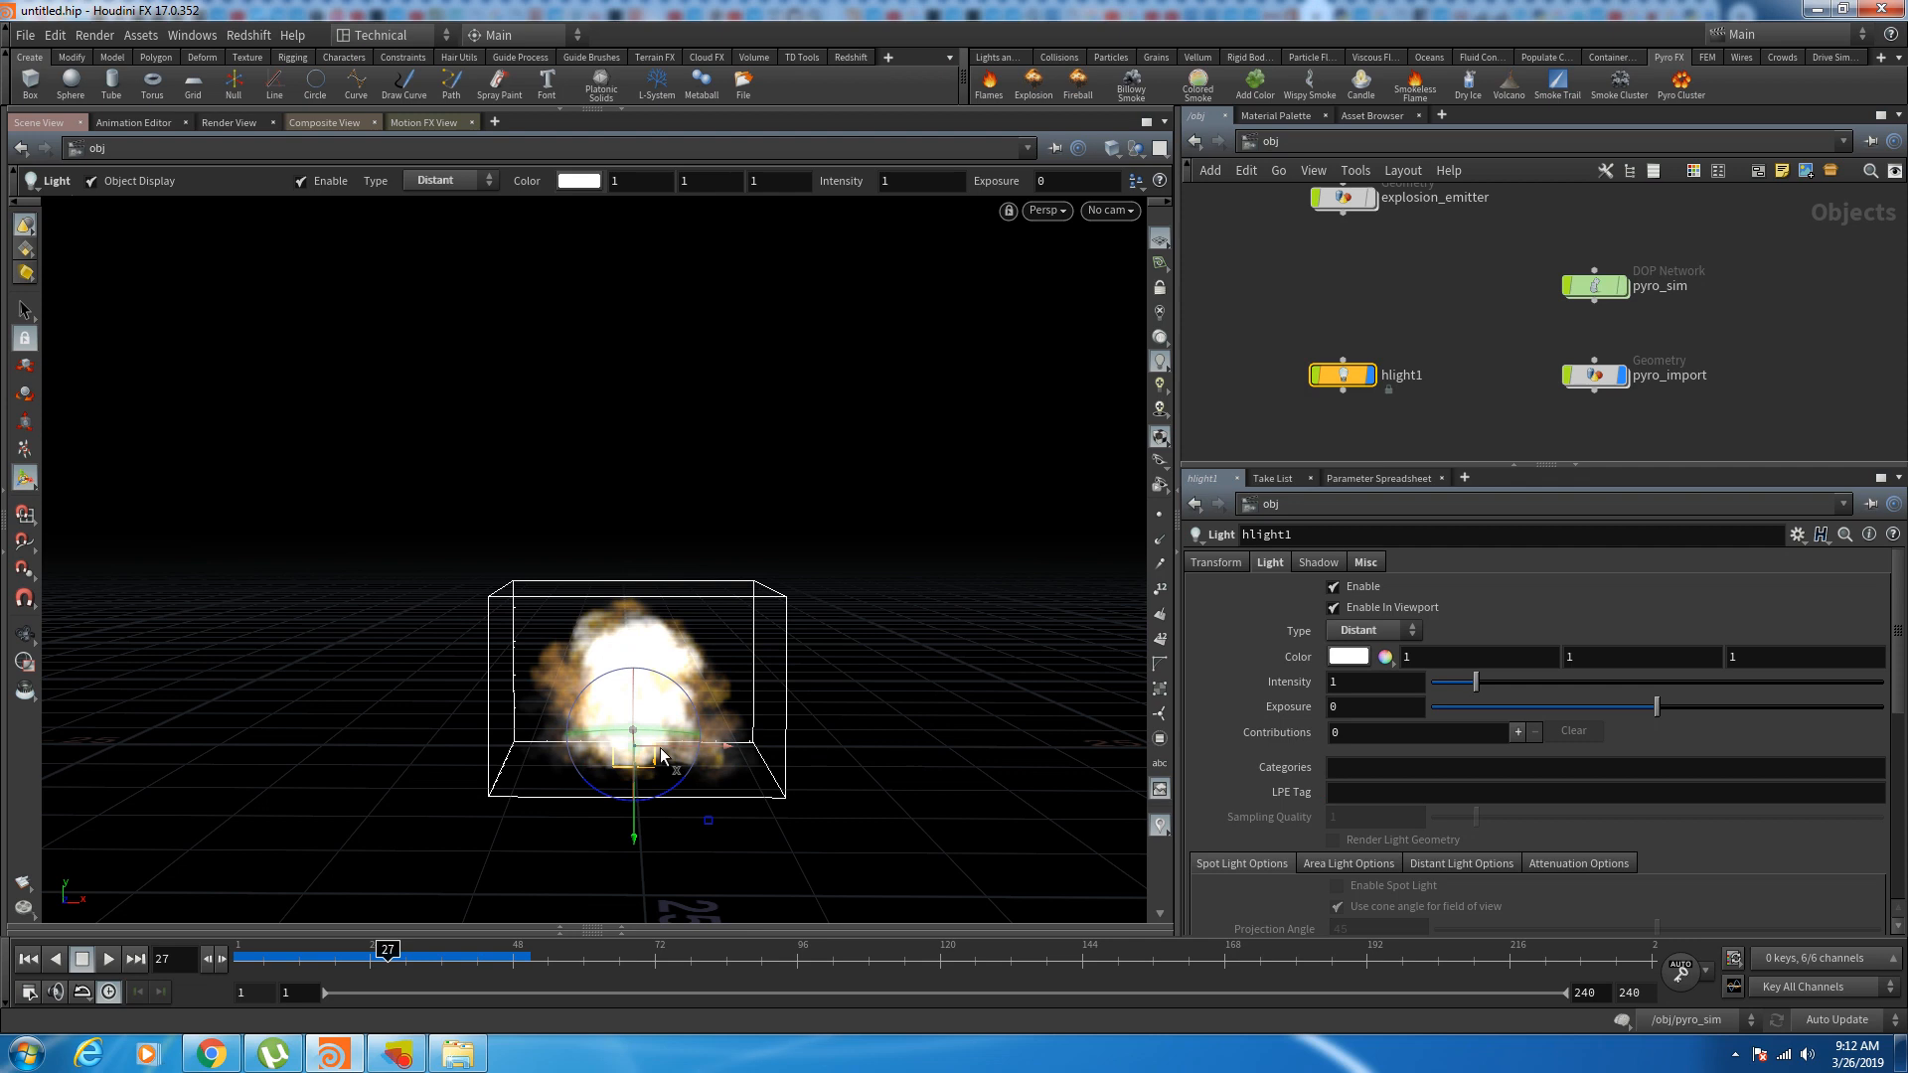
Step: Set the light's Y rotation to 90 and its X translation to 11.1, placing it beside the explosion
click(1231, 565)
middle_drag(1558, 614, 1654, 567)
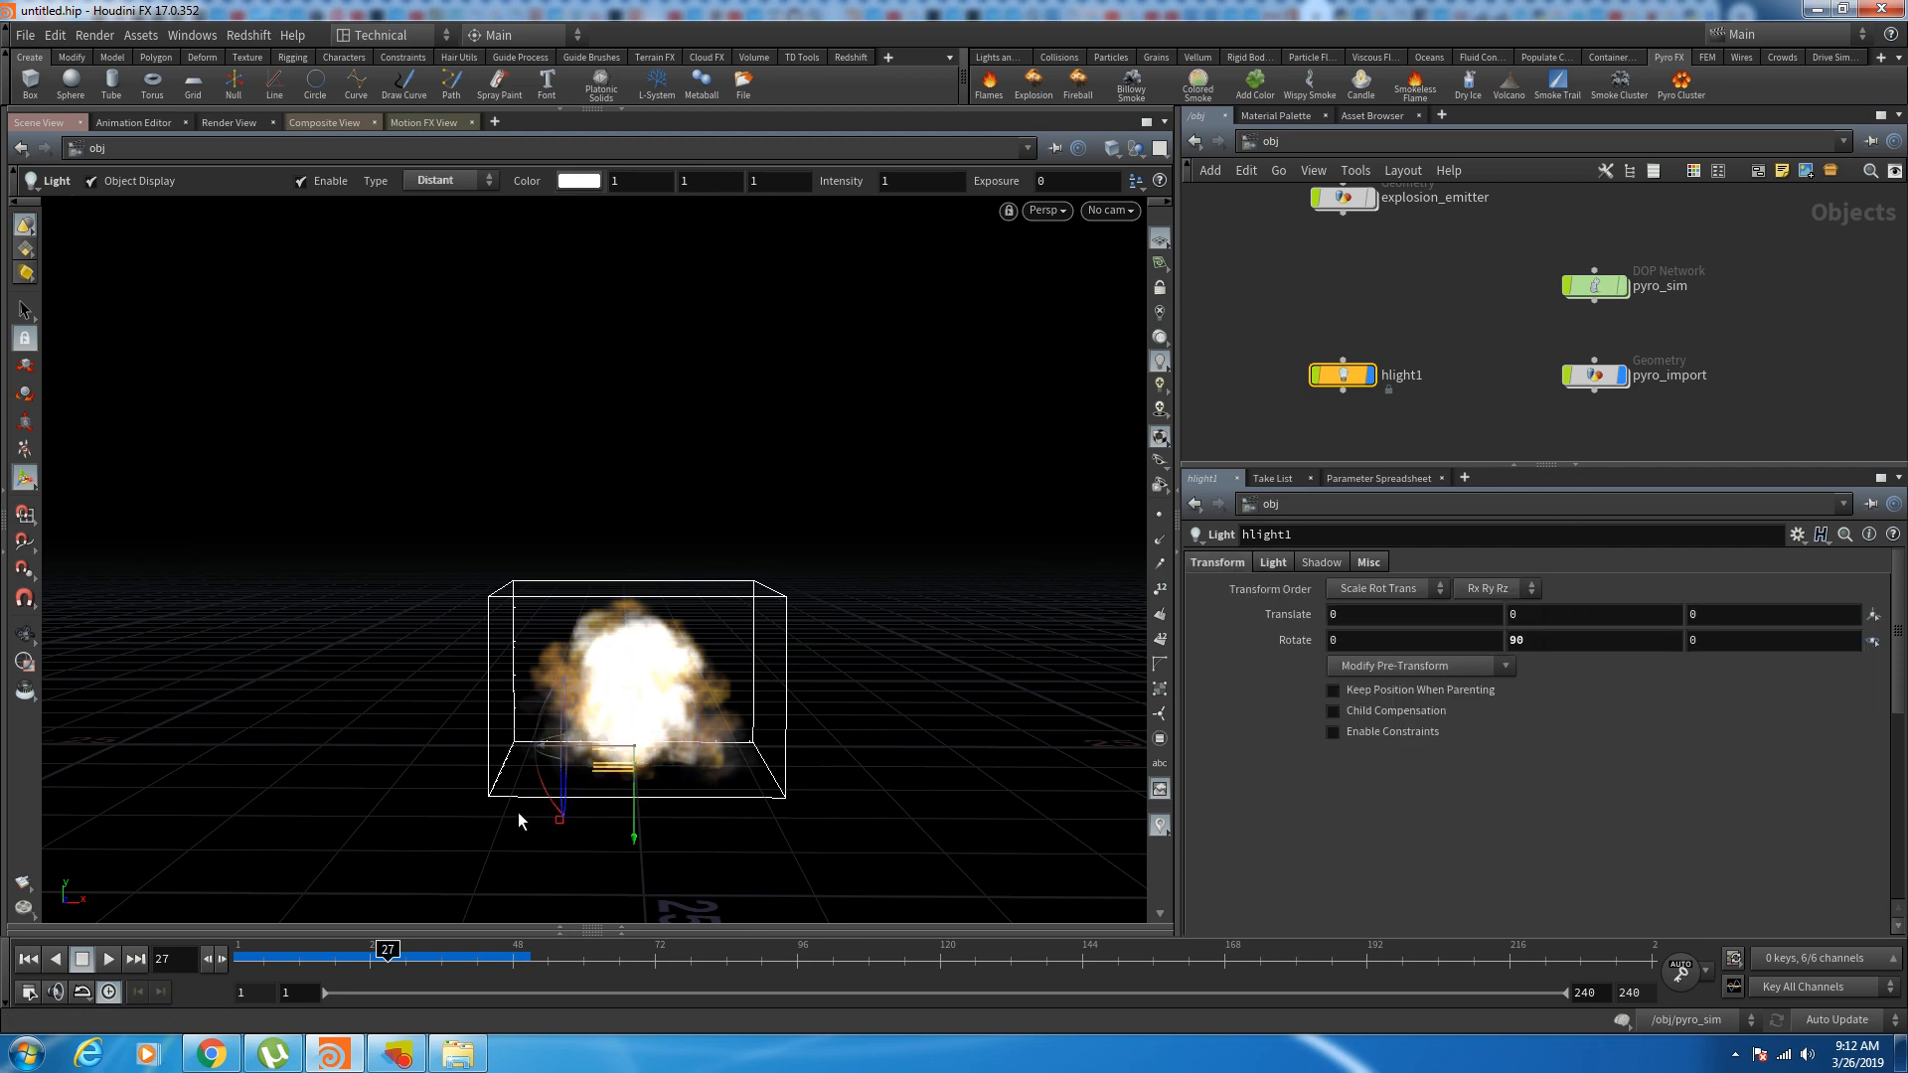
middle_drag(1373, 626, 1511, 611)
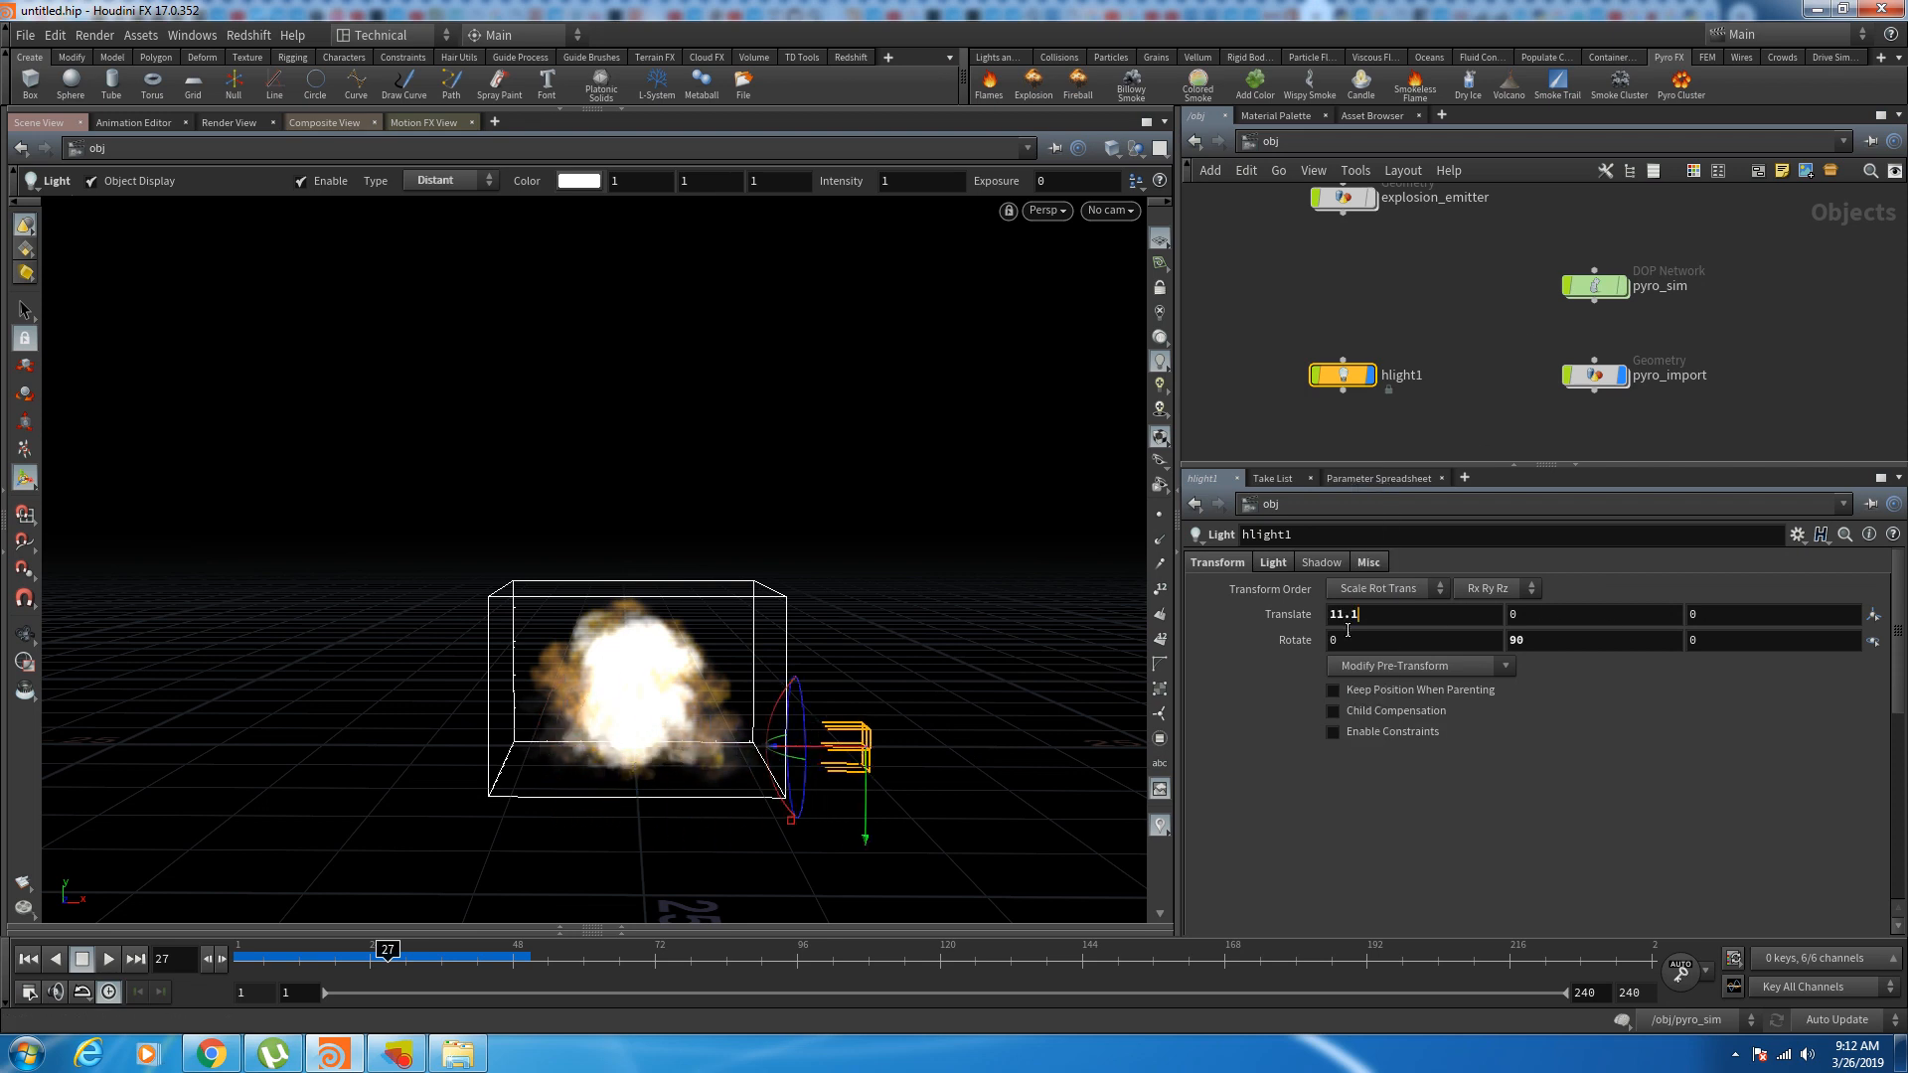
Step: Set the distant light's X translation to 10 and deselect the light
drag(1358, 617, 1328, 634)
text(10)
key(Return)
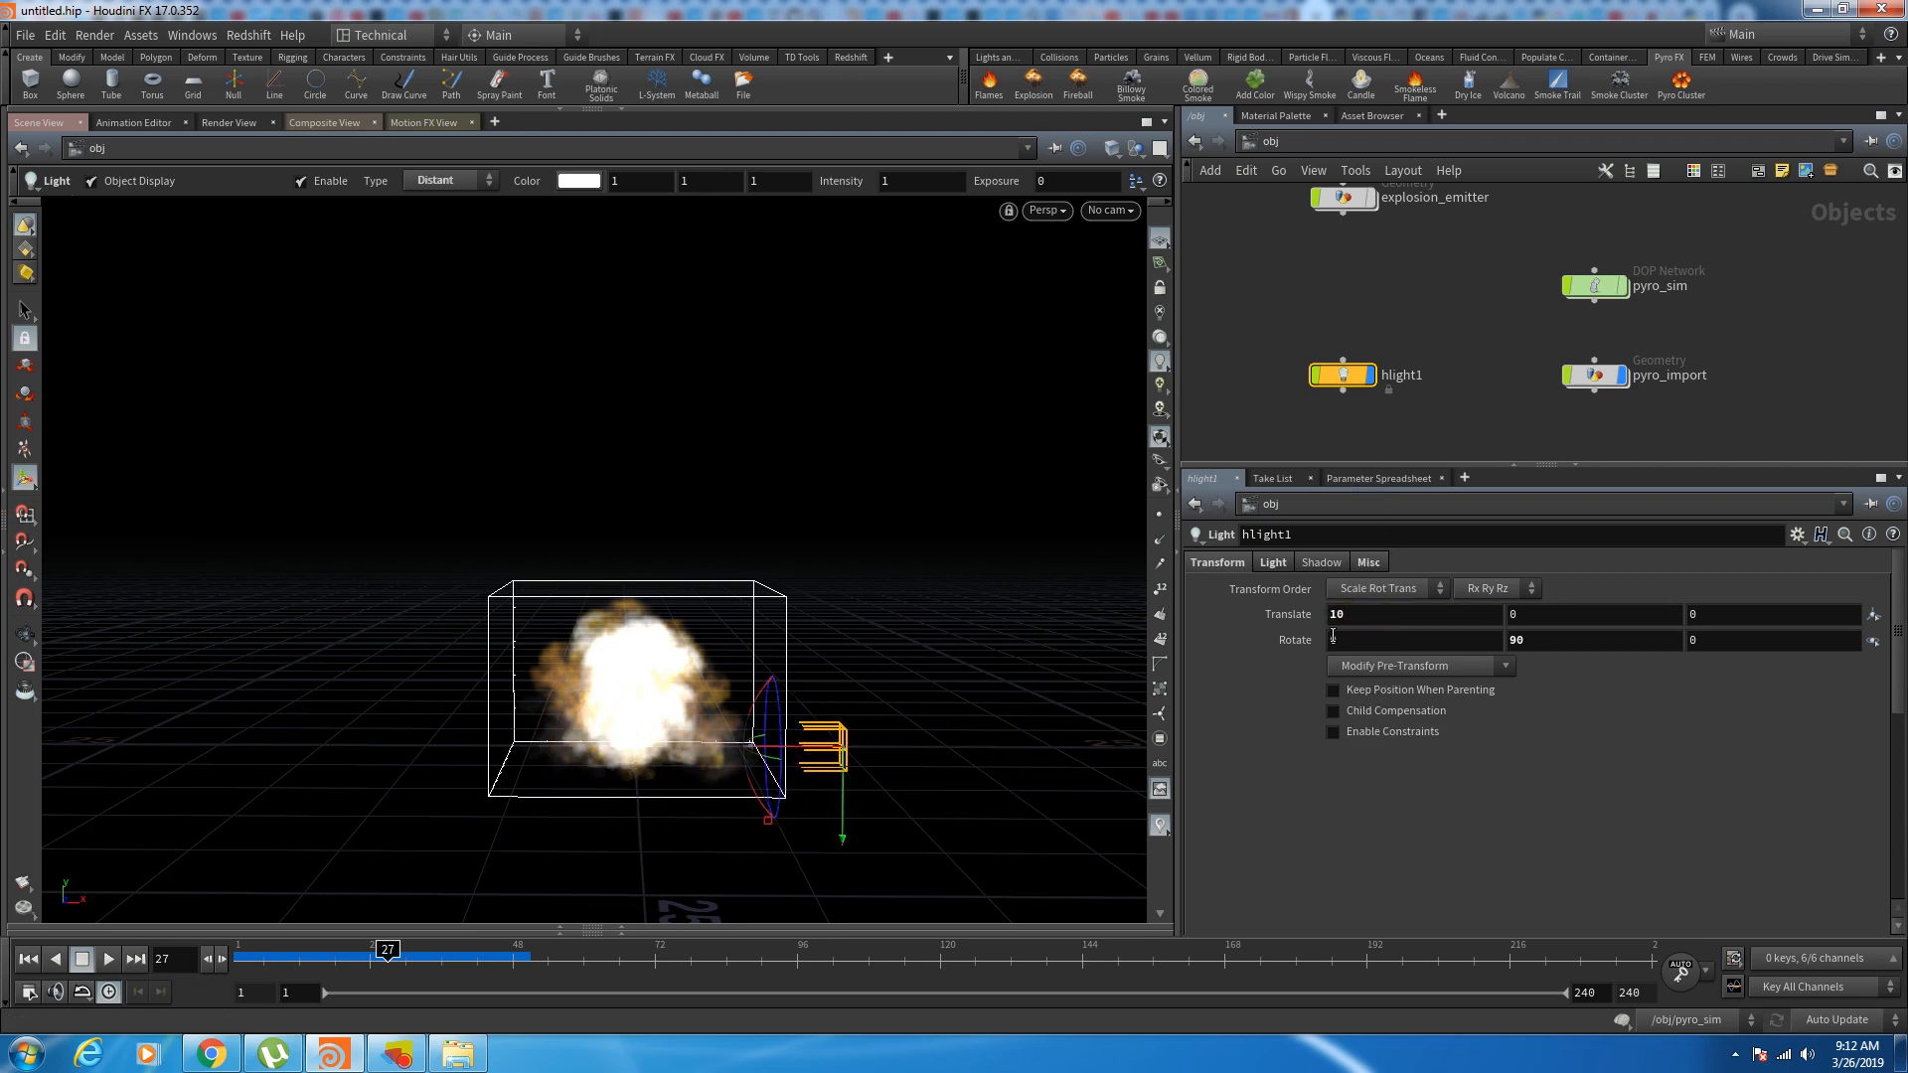
click(1506, 382)
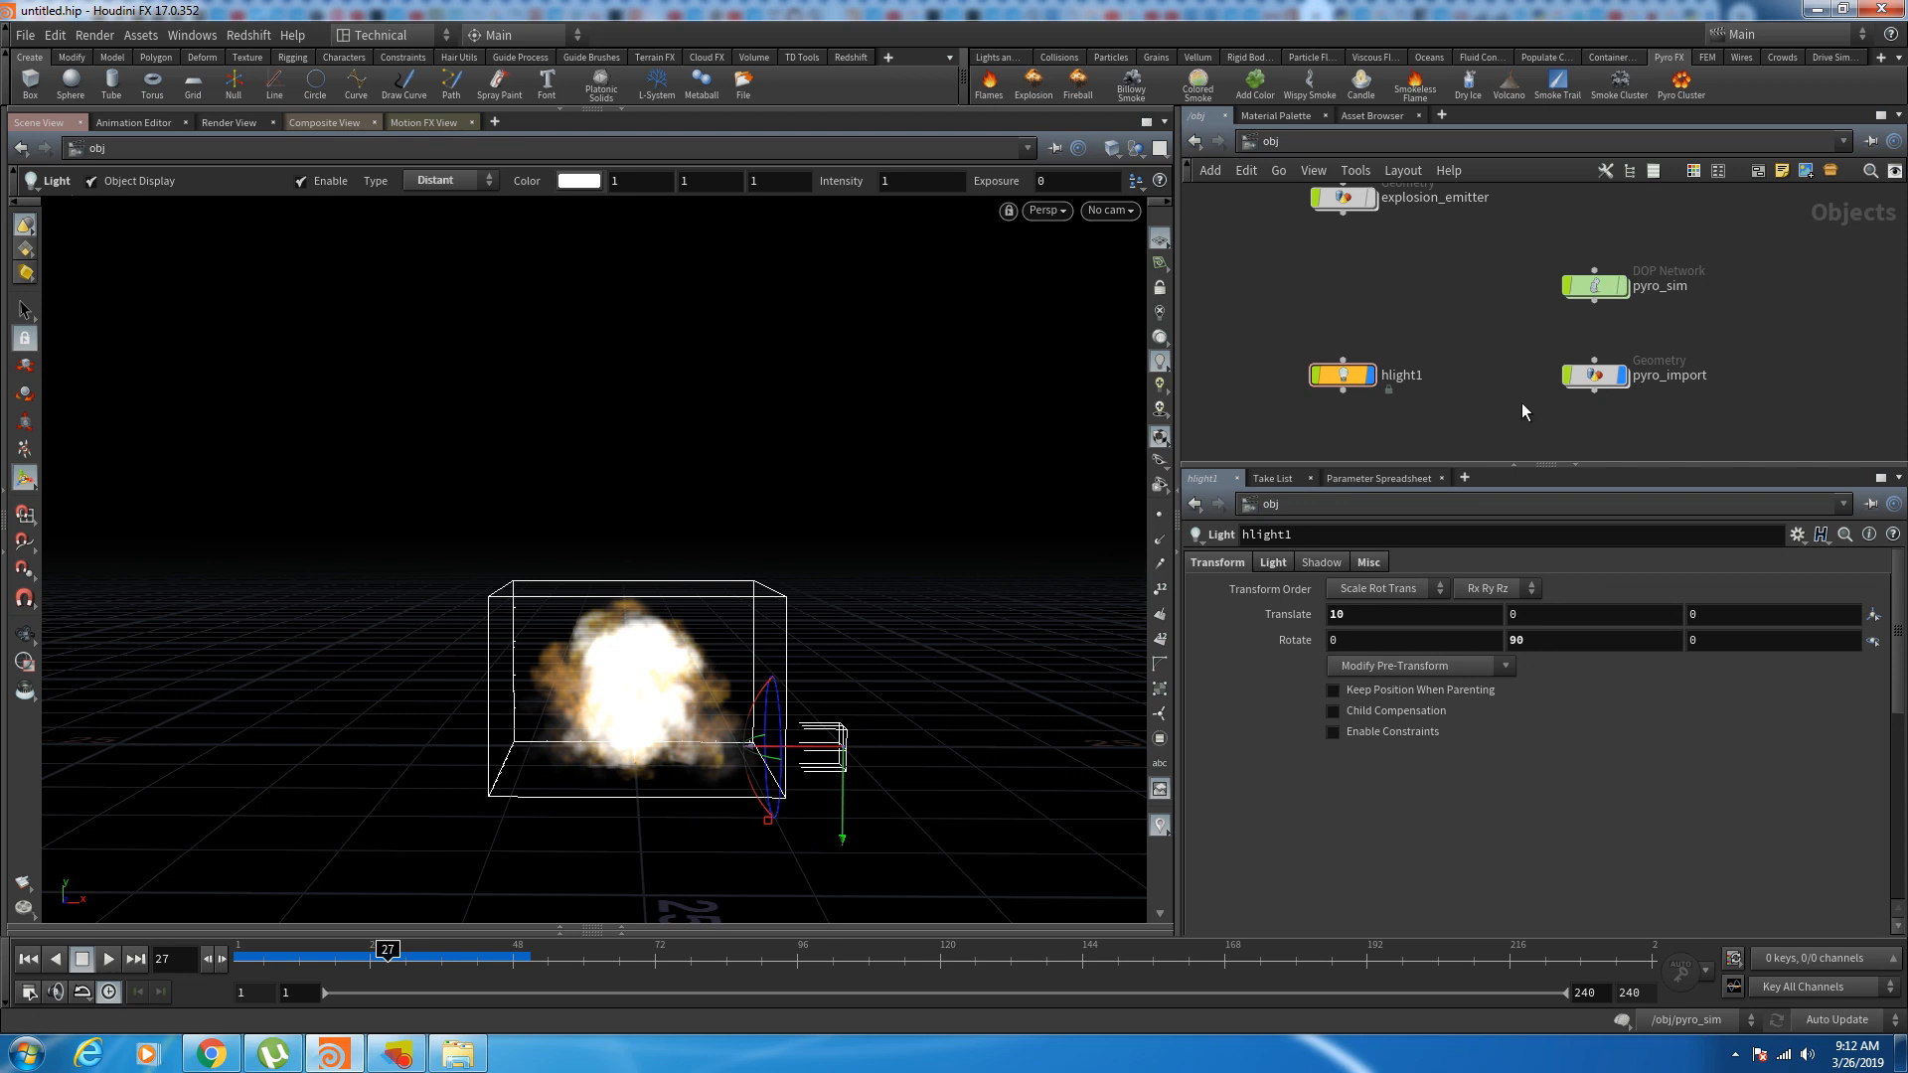
Step: Go inside the pyro_import object and shift the import_pyro_visualization node slightly away from import_pyrofields
double_click(1605, 380)
middle_drag(1666, 414, 1609, 395)
drag(1414, 266, 1254, 338)
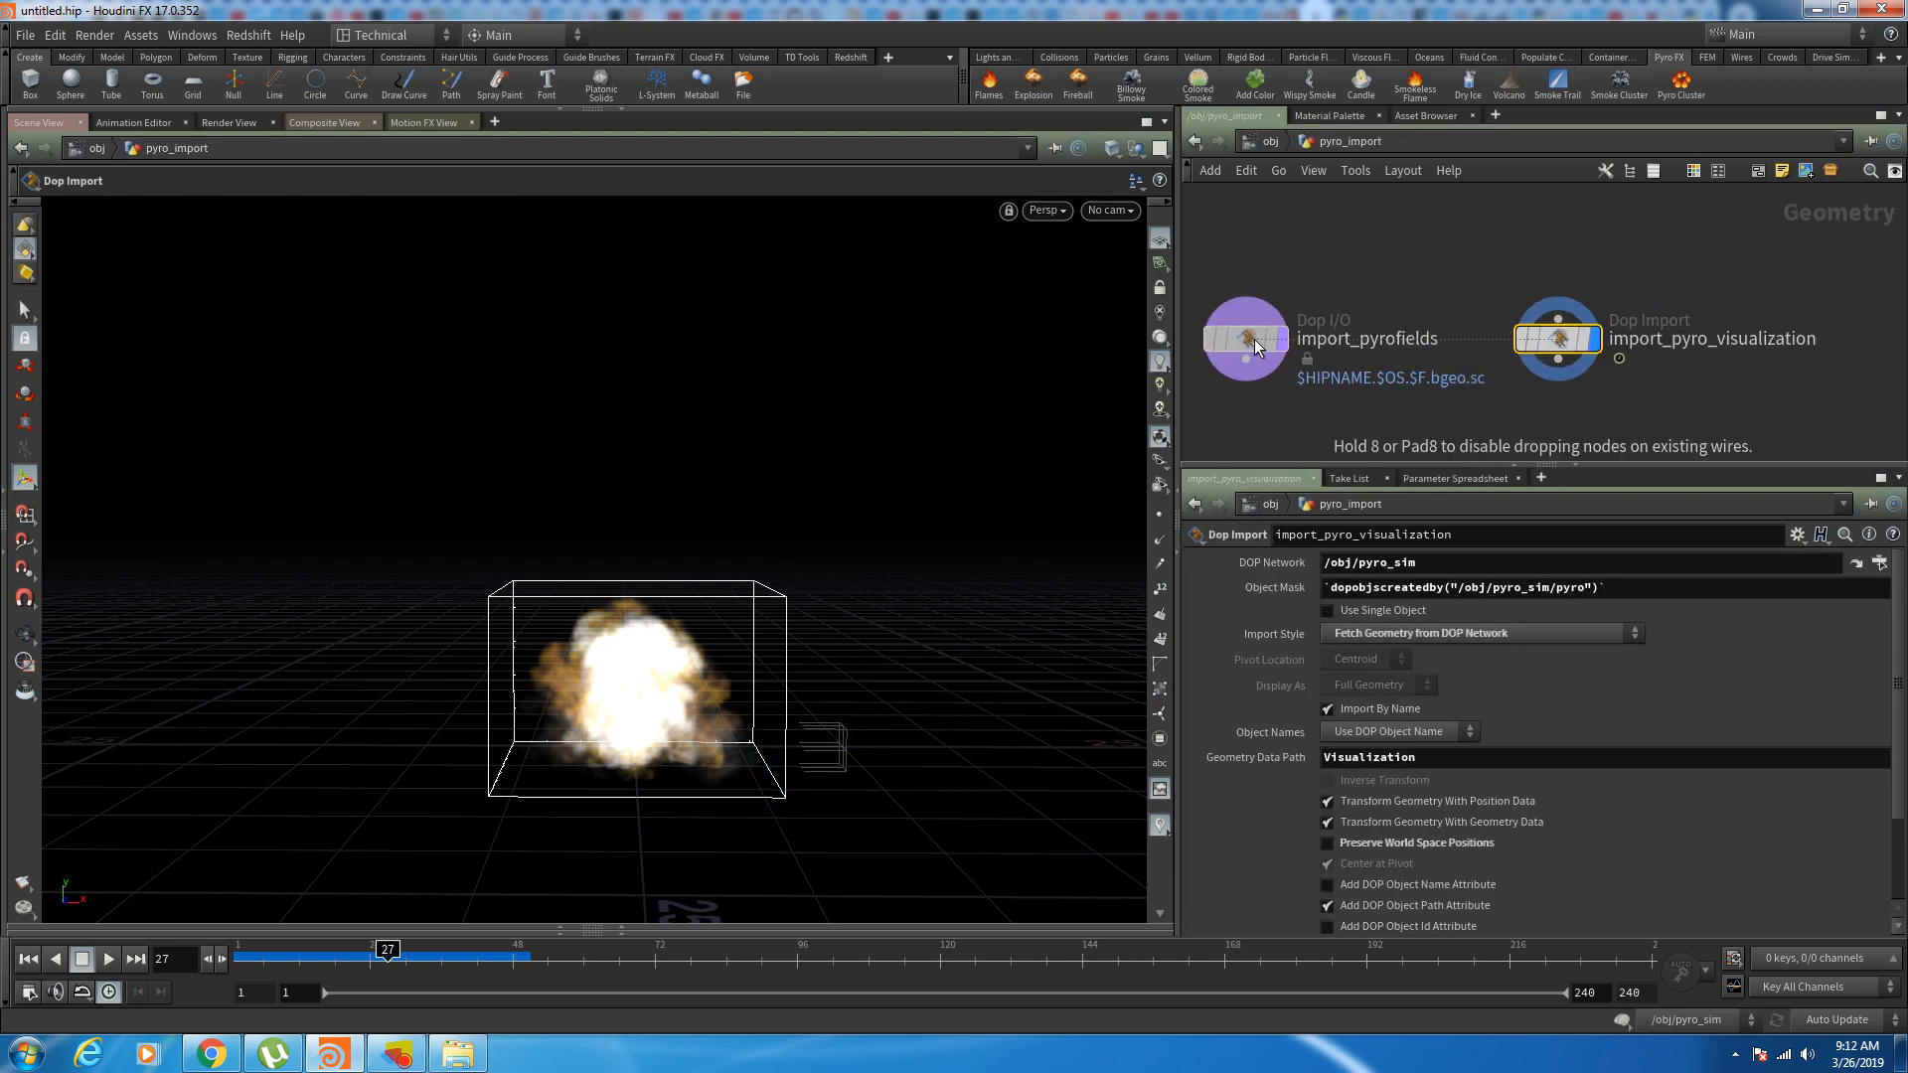
middle_drag(1419, 274, 1453, 232)
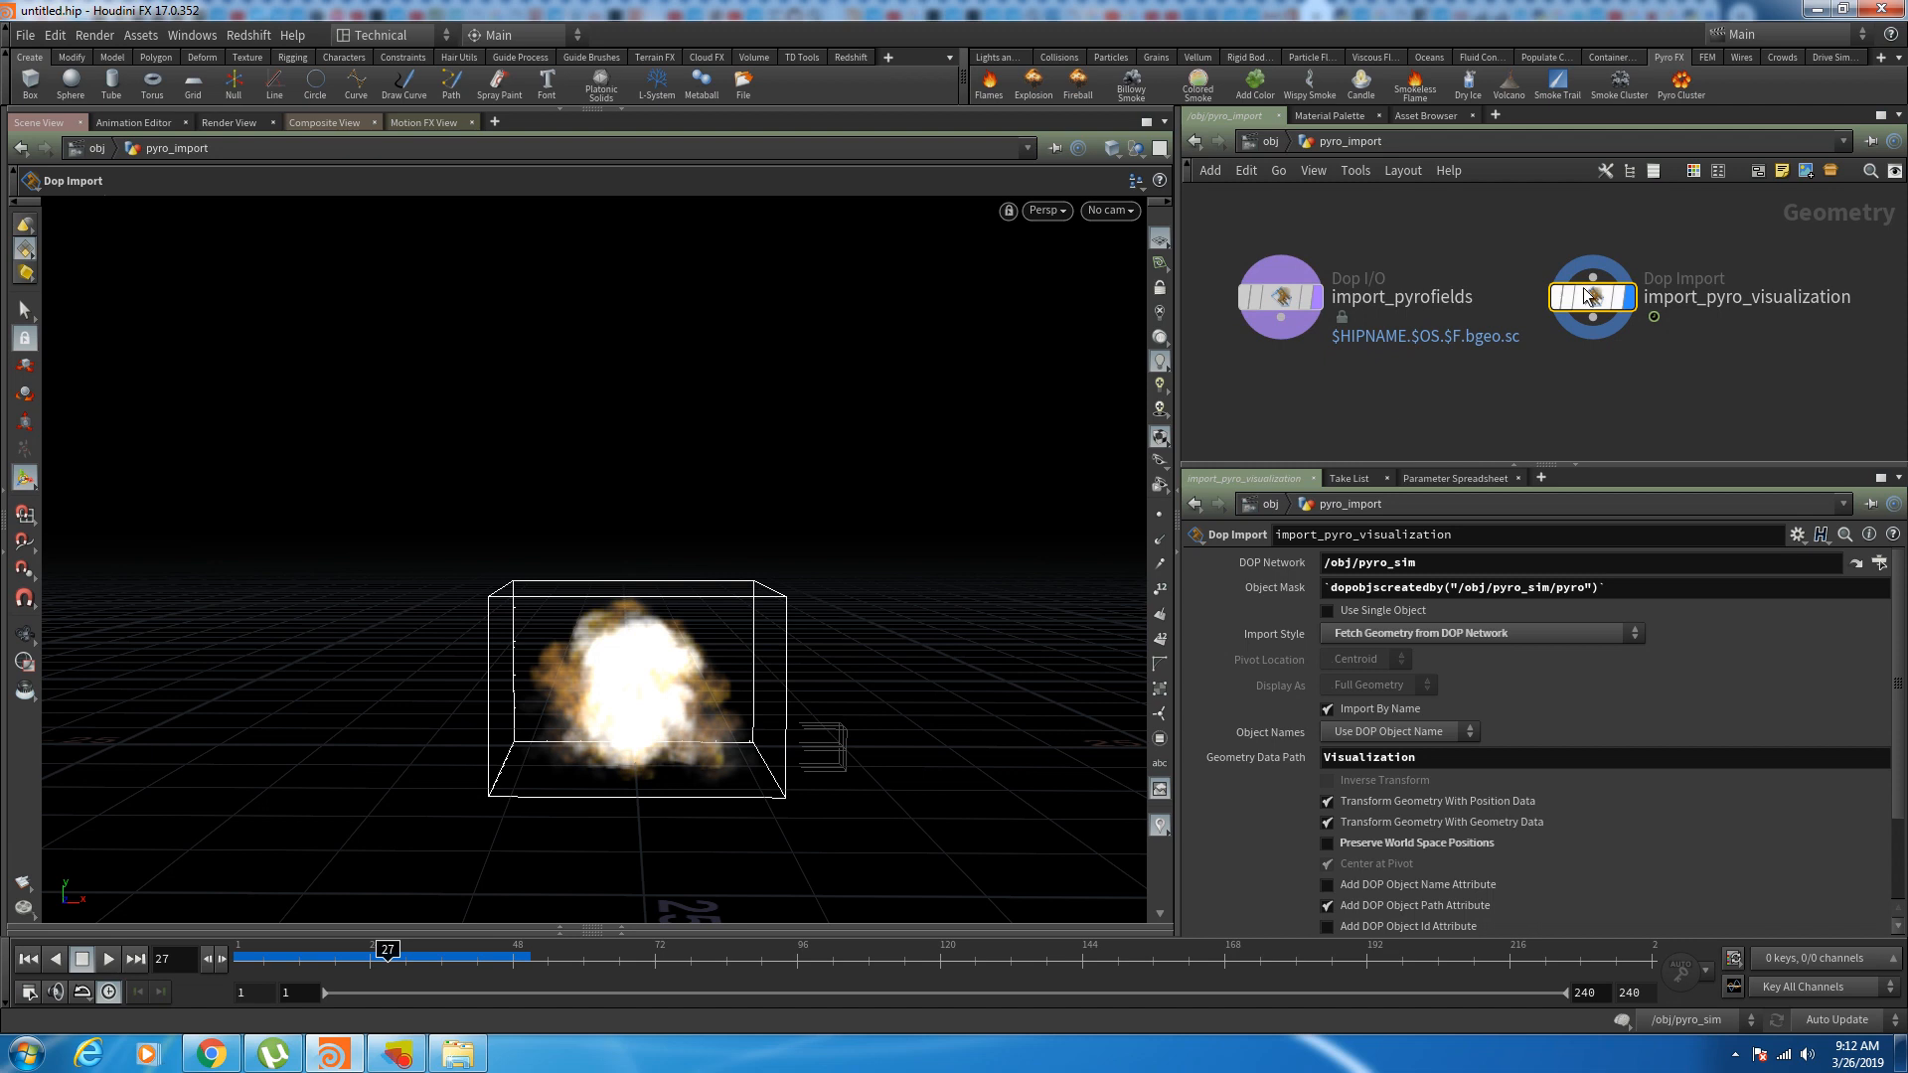
drag(1583, 301, 1598, 302)
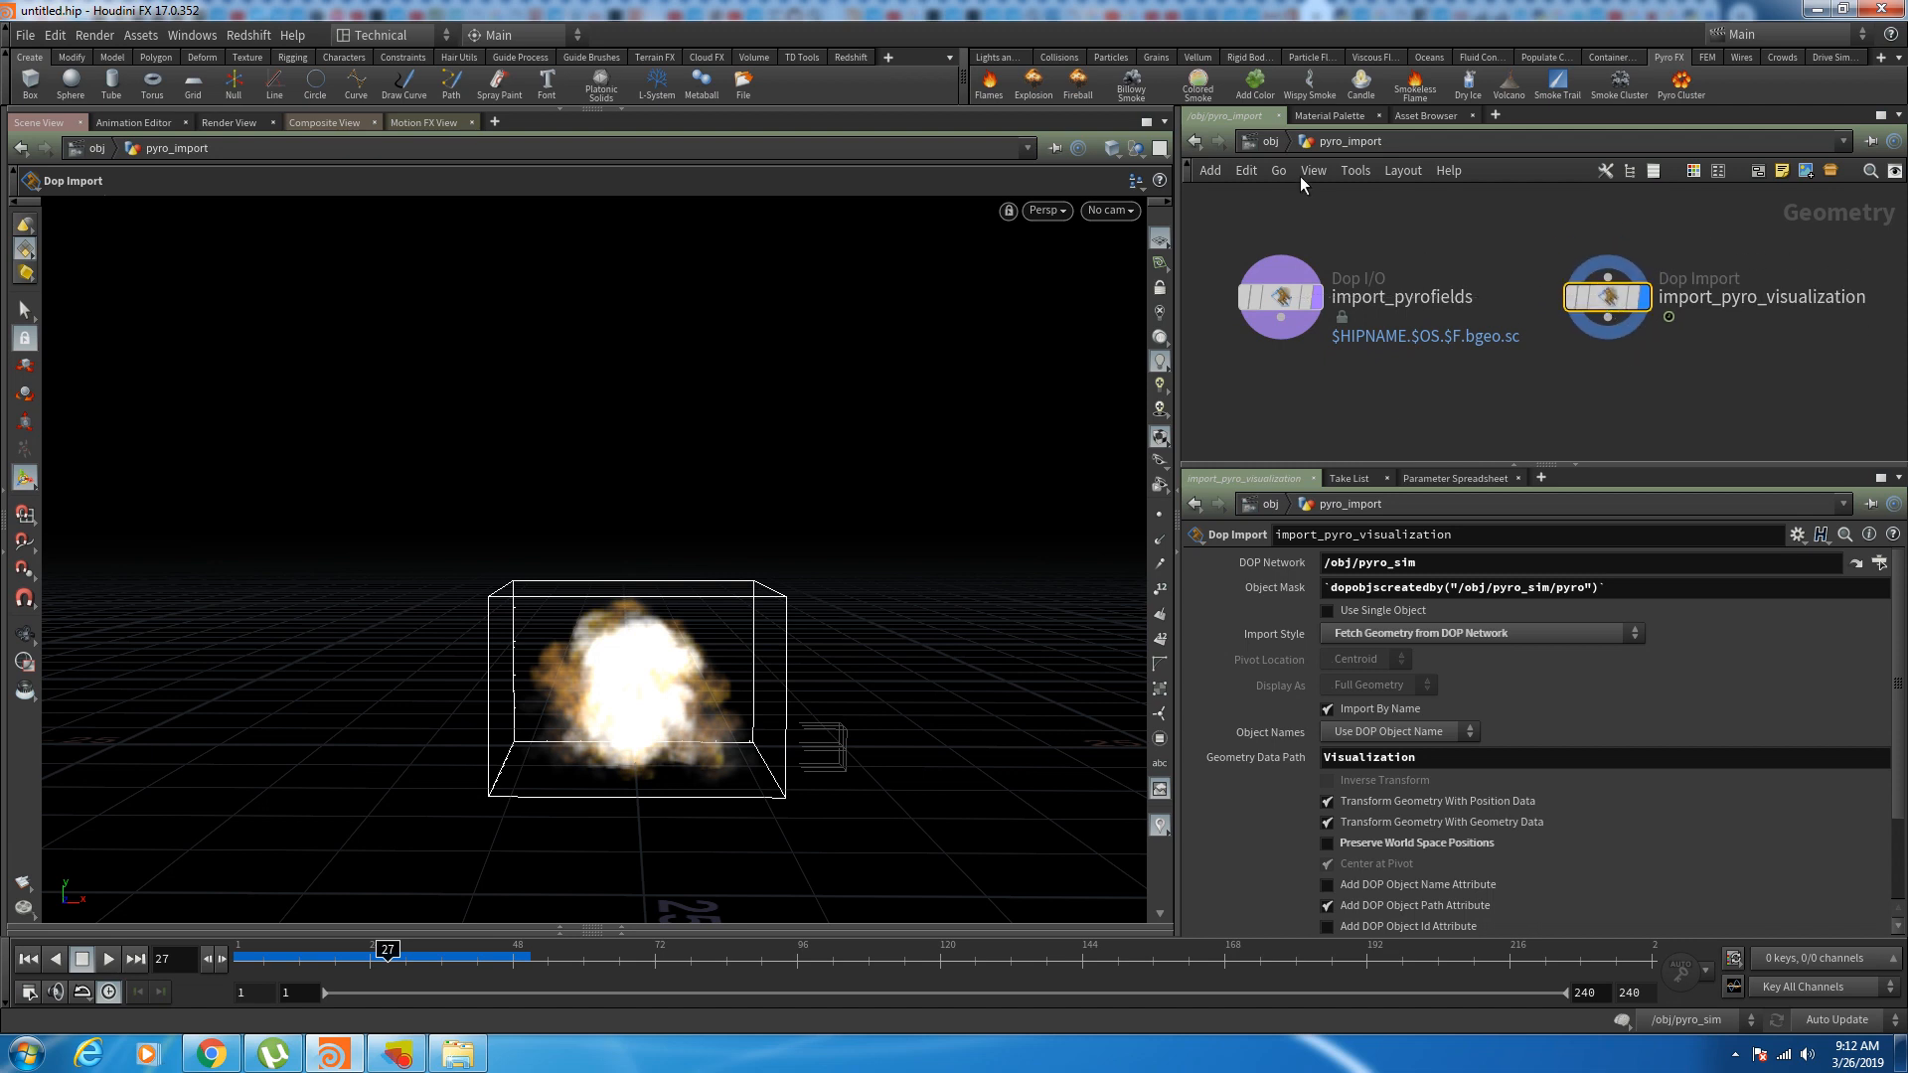
Step: Look inside the pyro_sim network and return to the pyro_import network
click(1270, 141)
double_click(1593, 285)
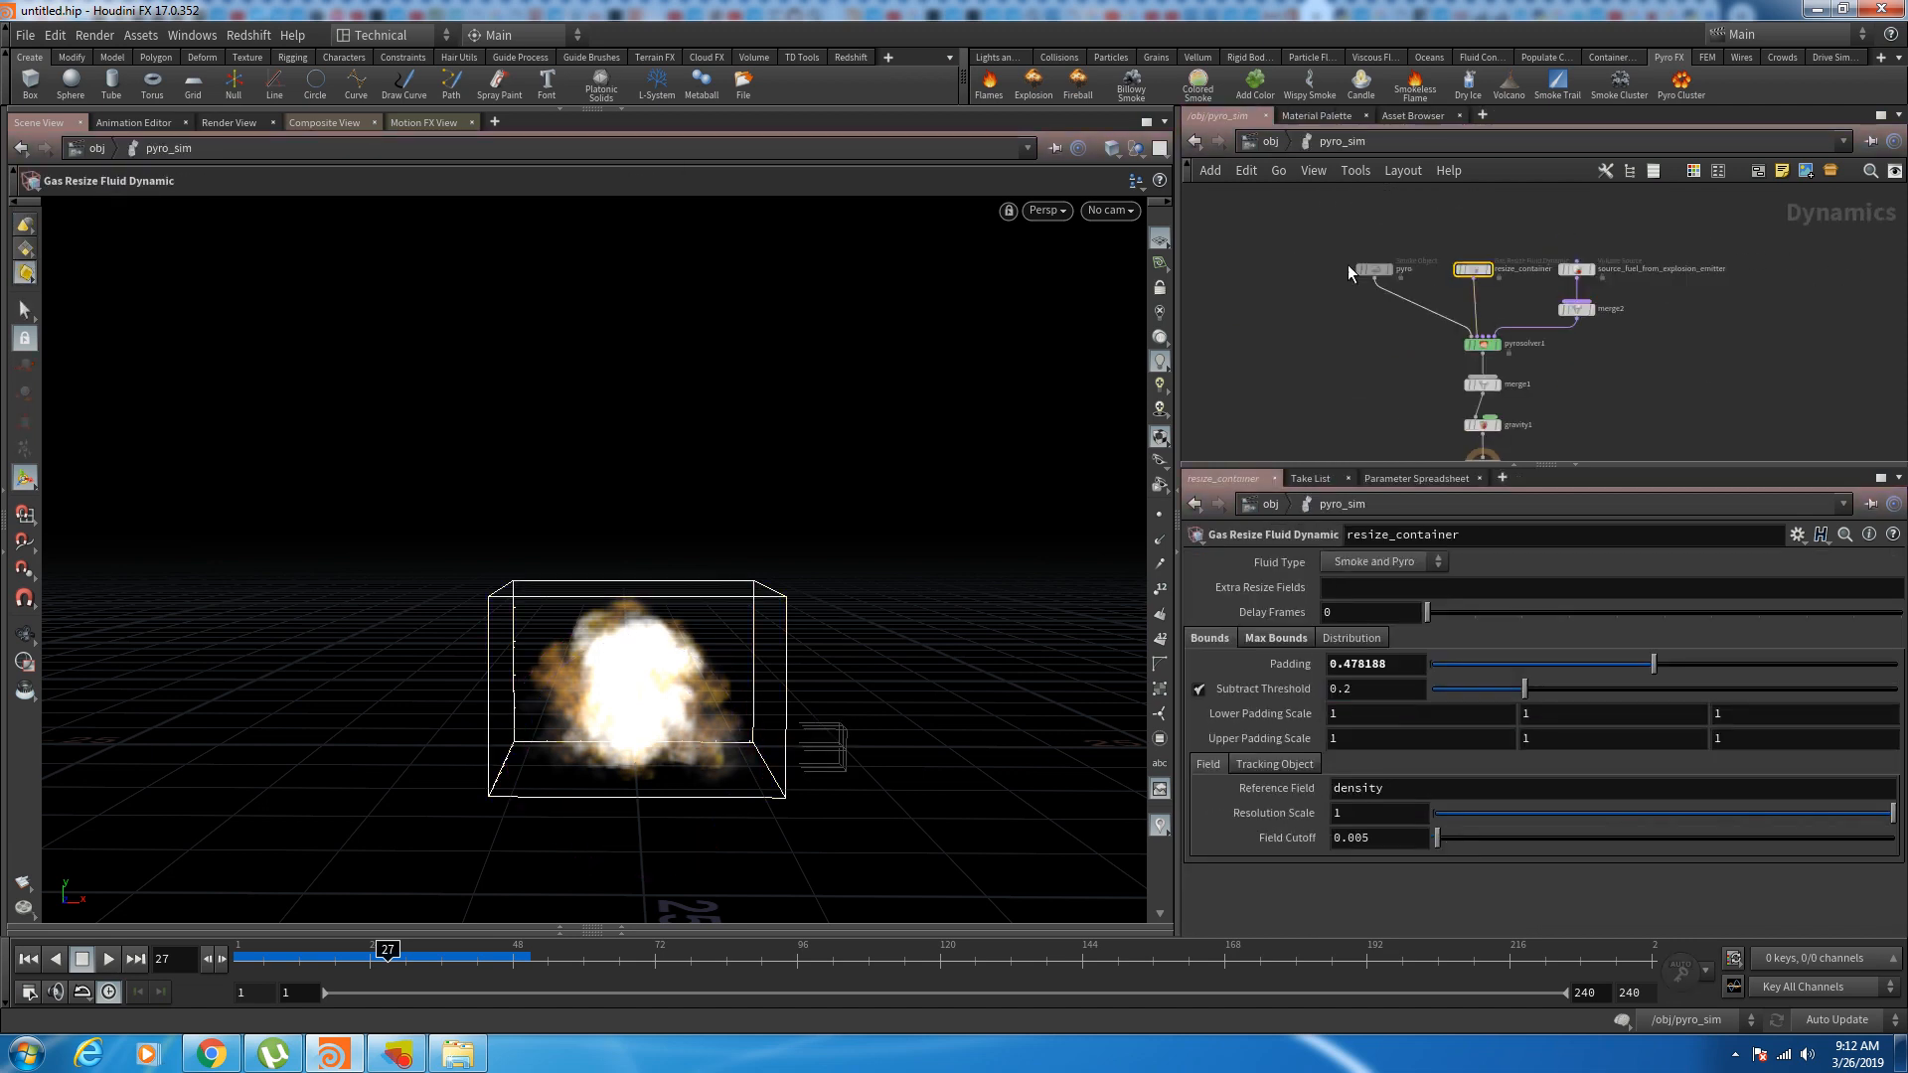
click(1270, 141)
double_click(1593, 378)
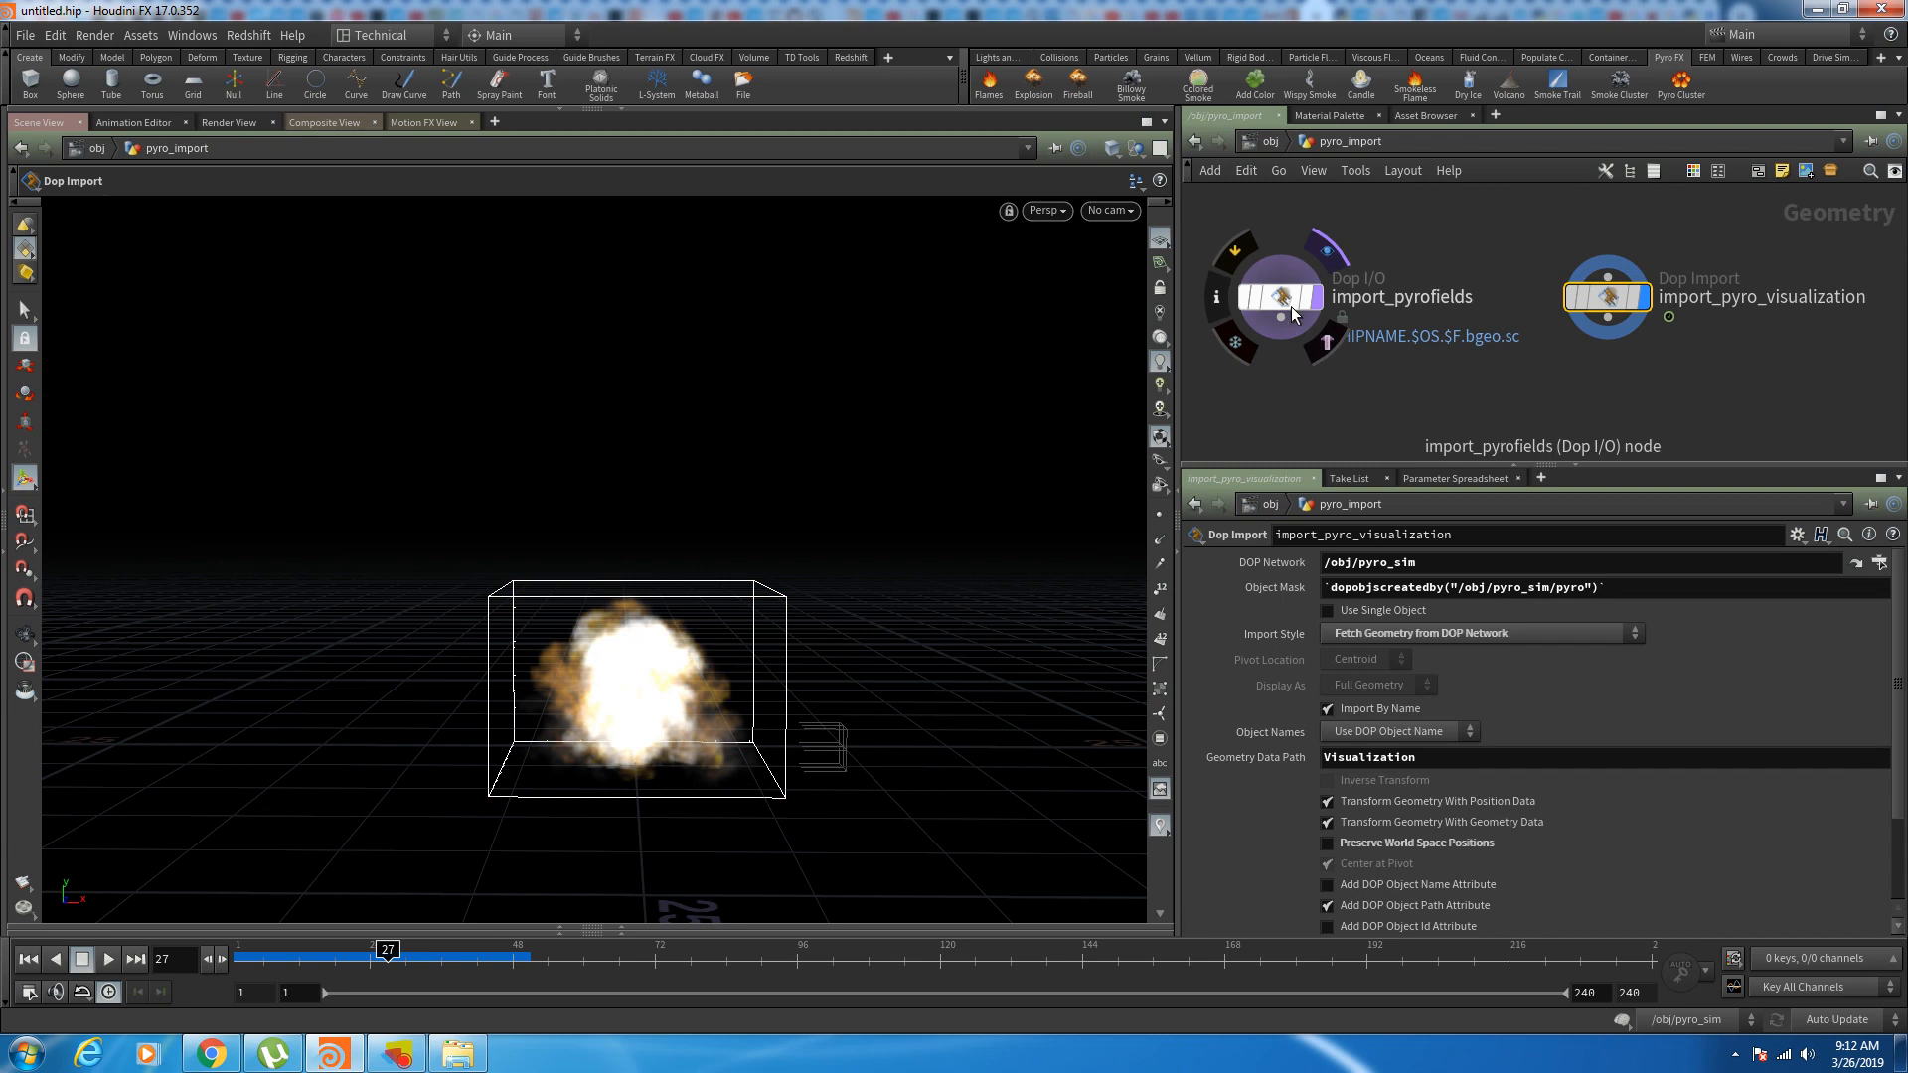
Step: Delete the import_pyro_visualization node, leaving only import_pyrofields in the pyro_import network
middle_drag(1354, 374, 1487, 362)
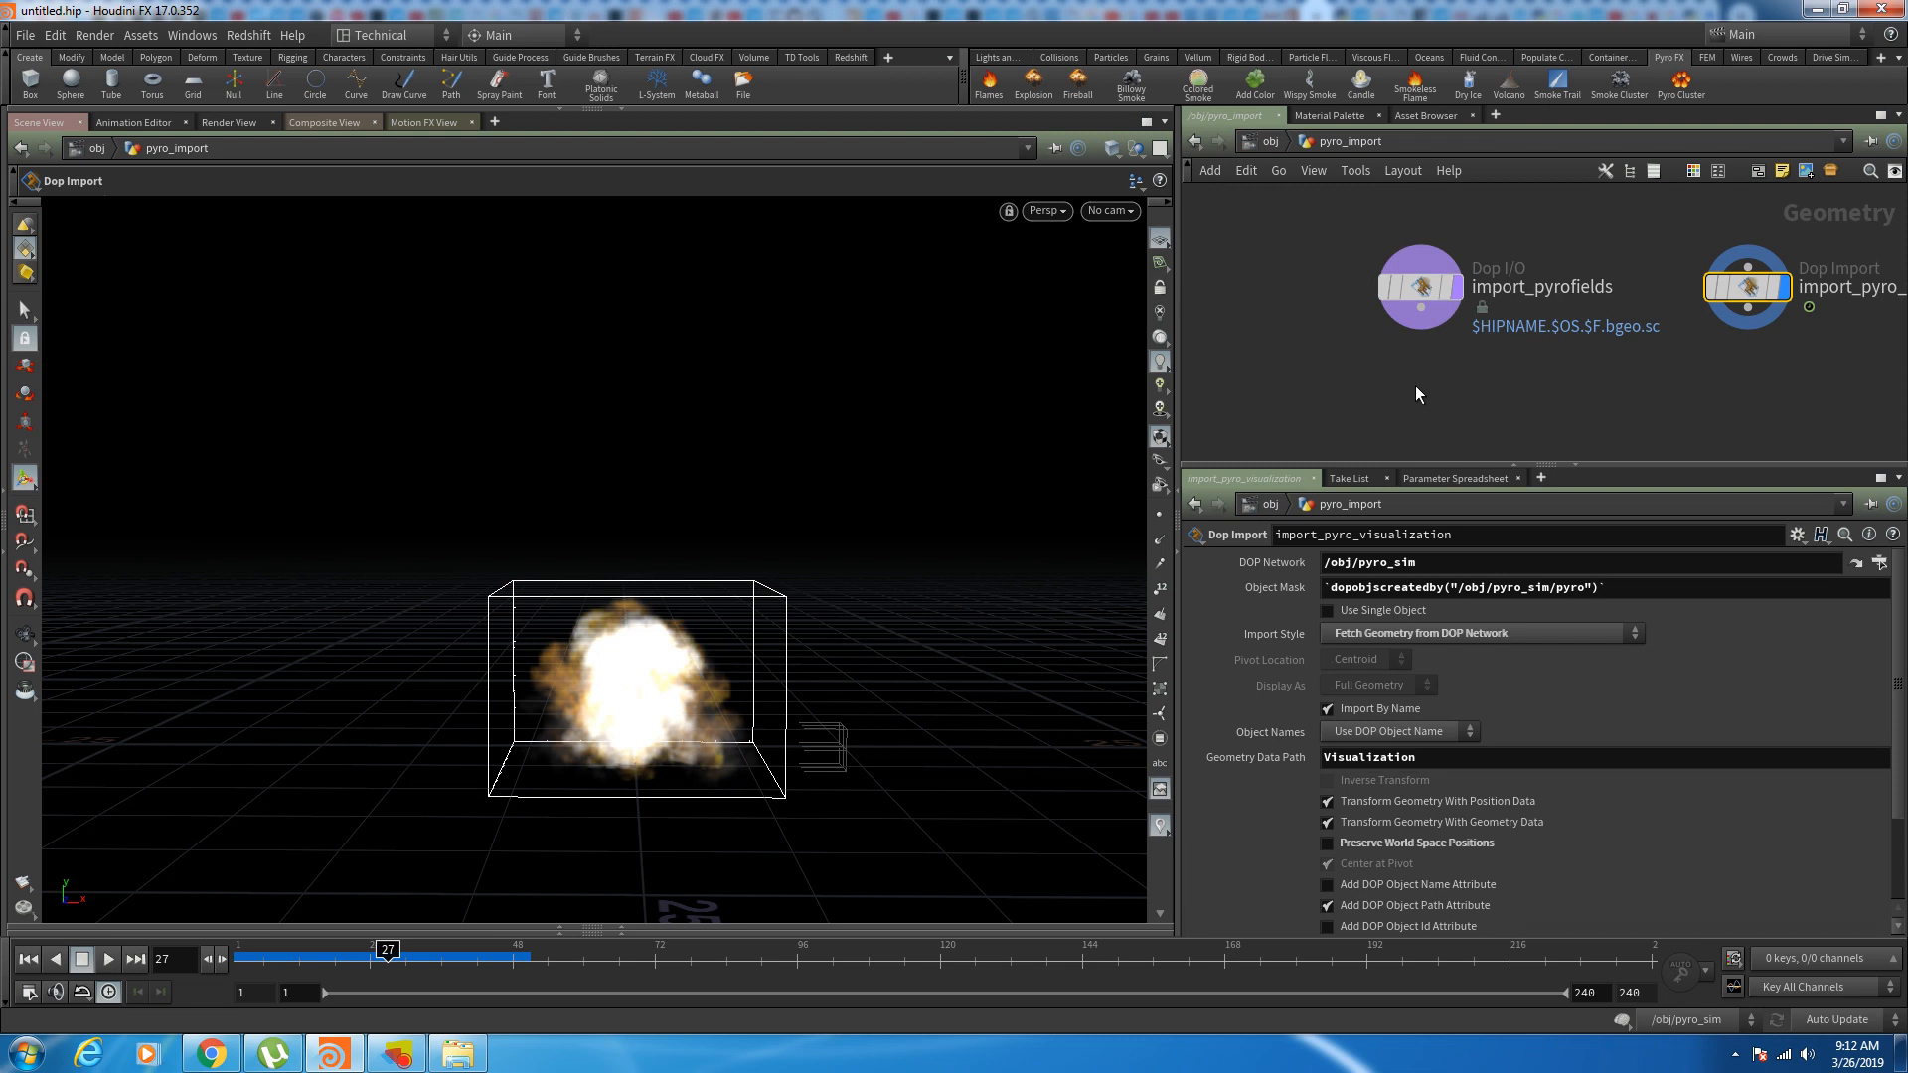
key(h)
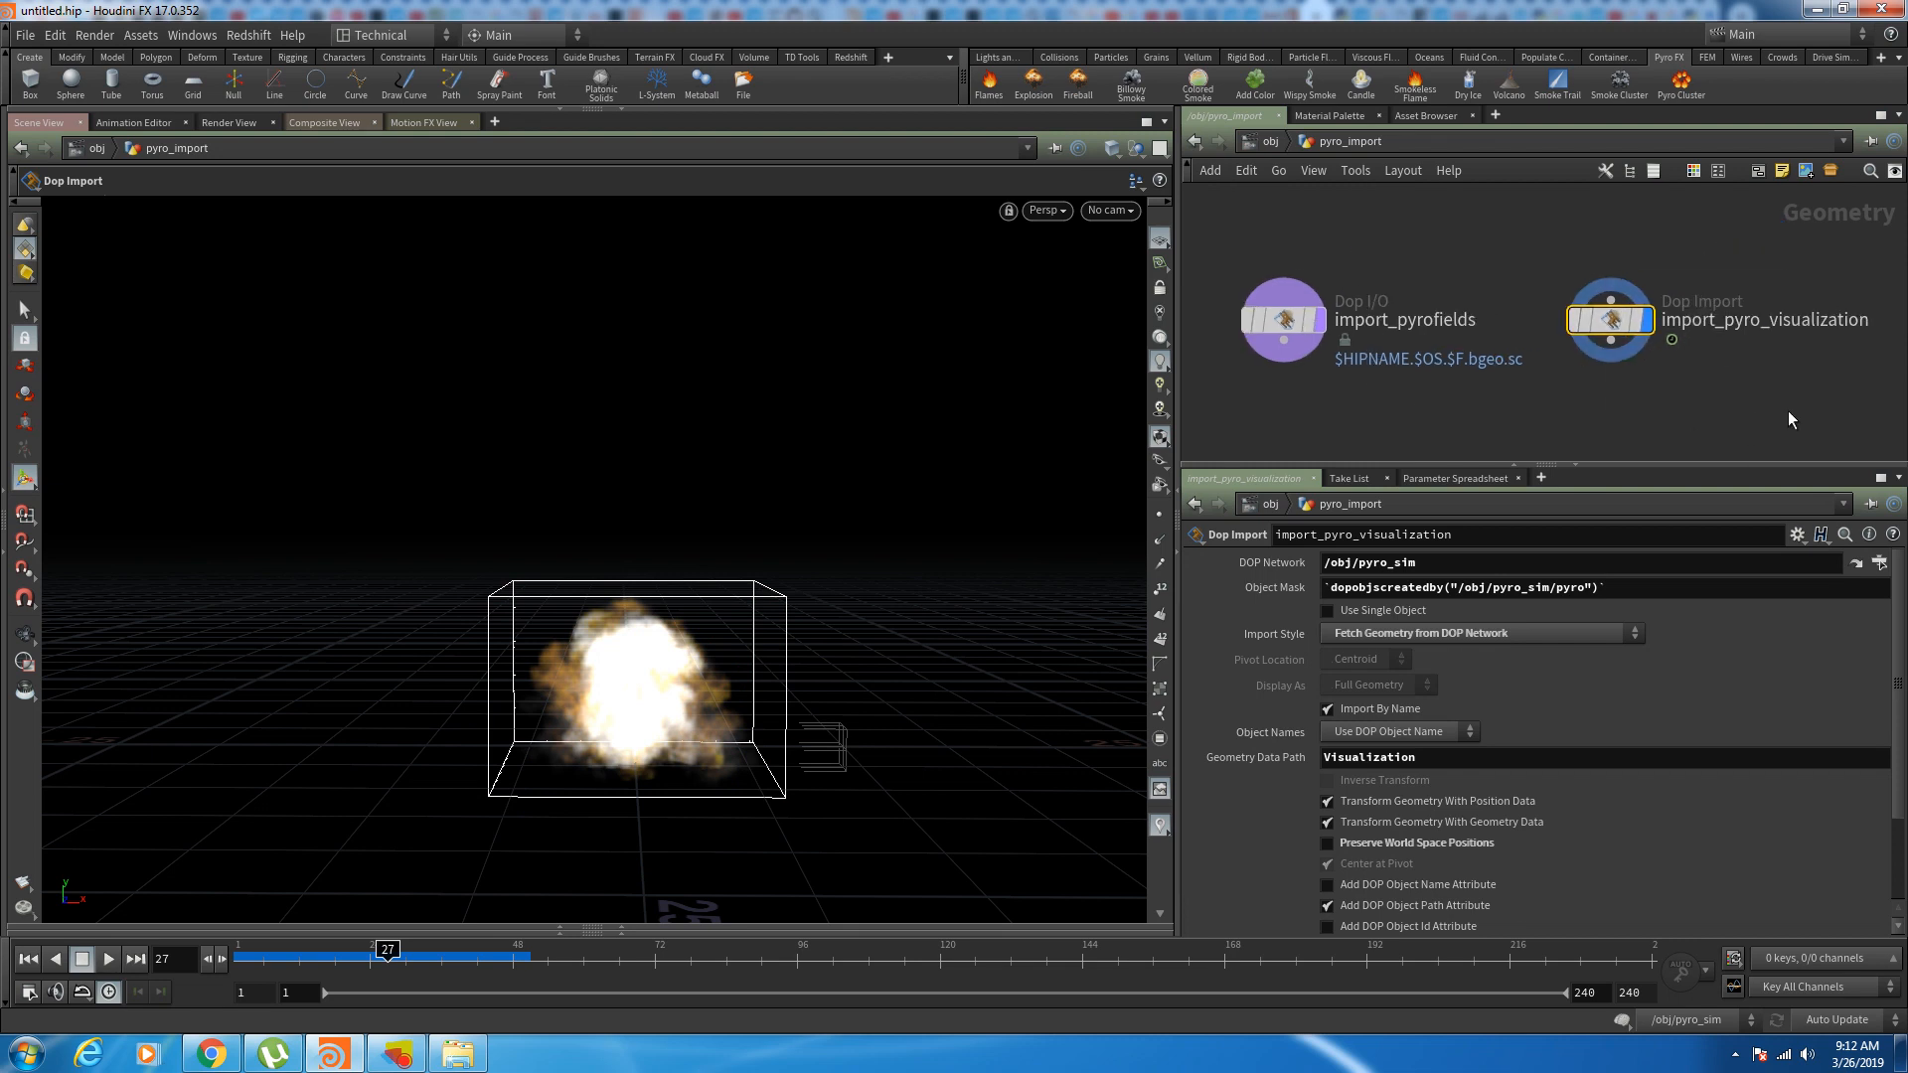
drag(1787, 410, 1588, 260)
middle_drag(1696, 400, 1795, 358)
key(Delete)
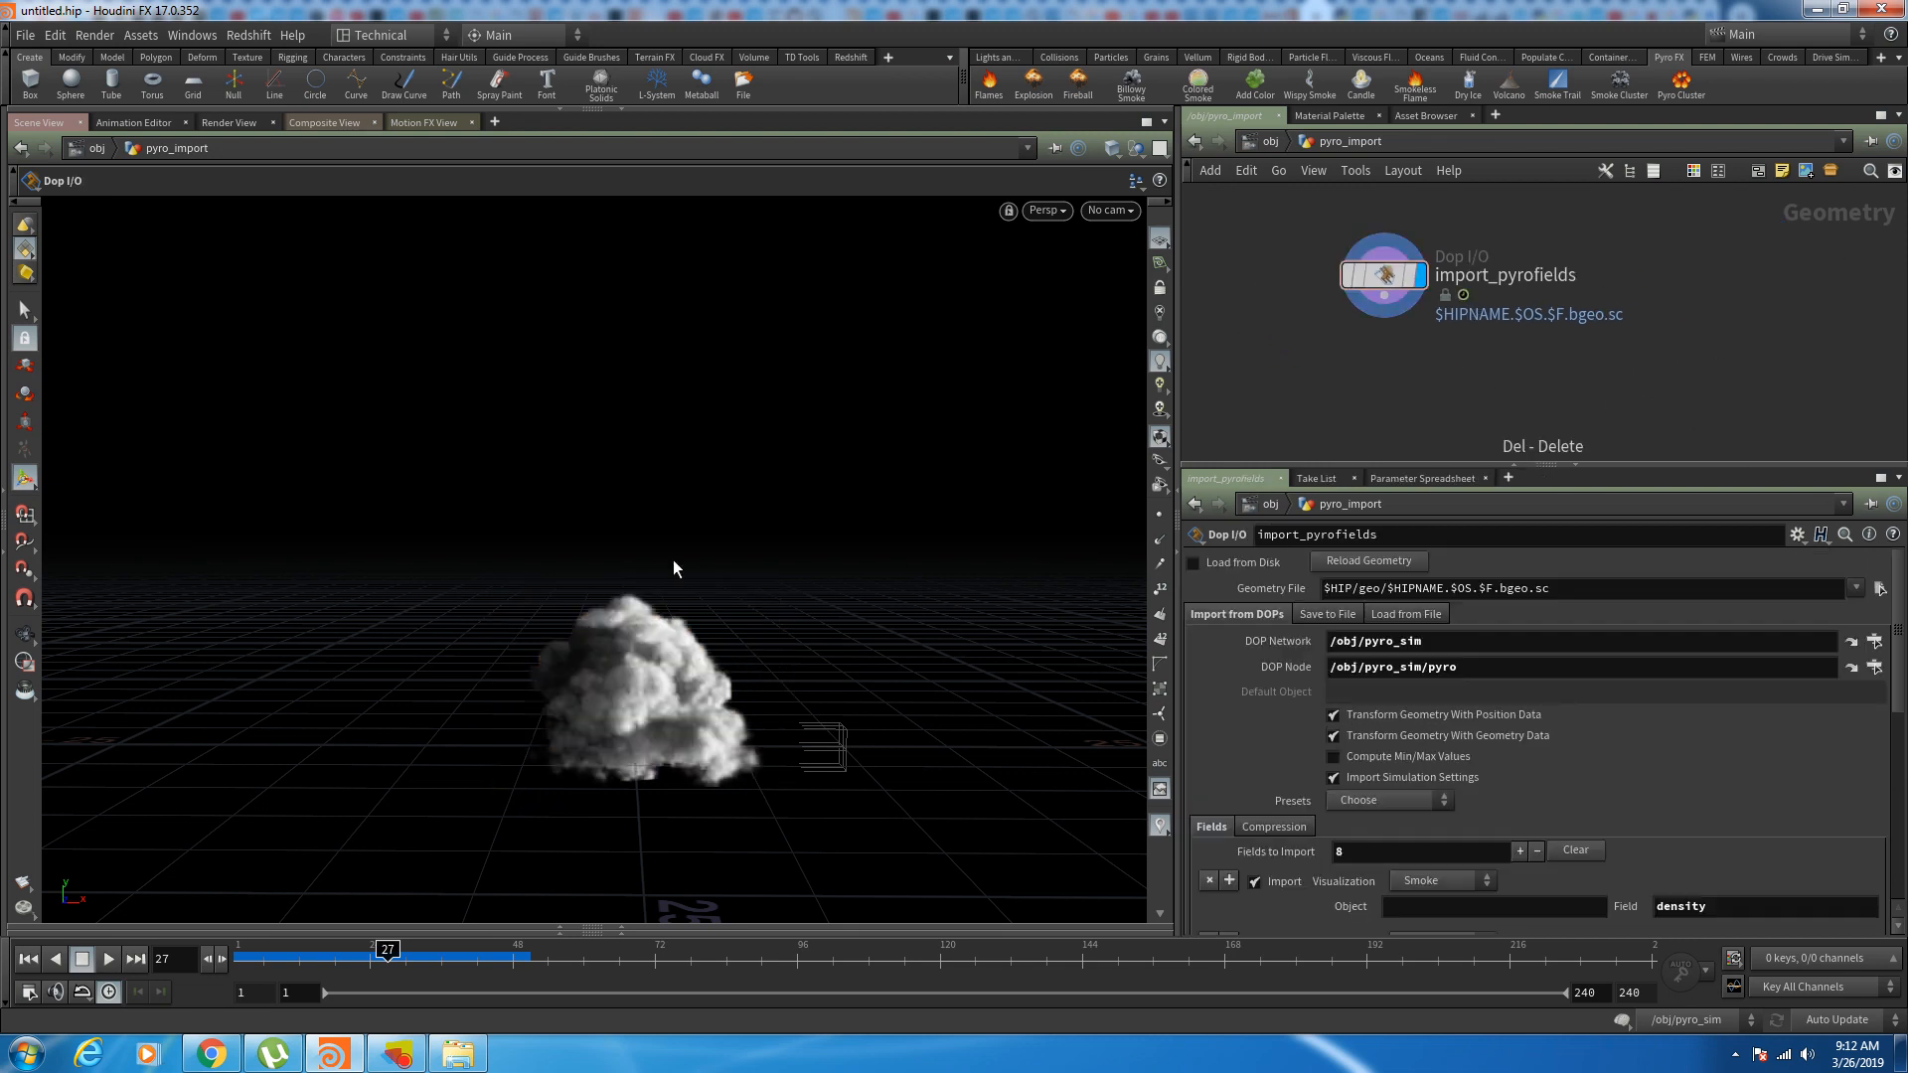
Step: Scrub the simulation to frame 43 and inspect the node information of import_pyrofields for its volume fields
drag(255, 964, 483, 959)
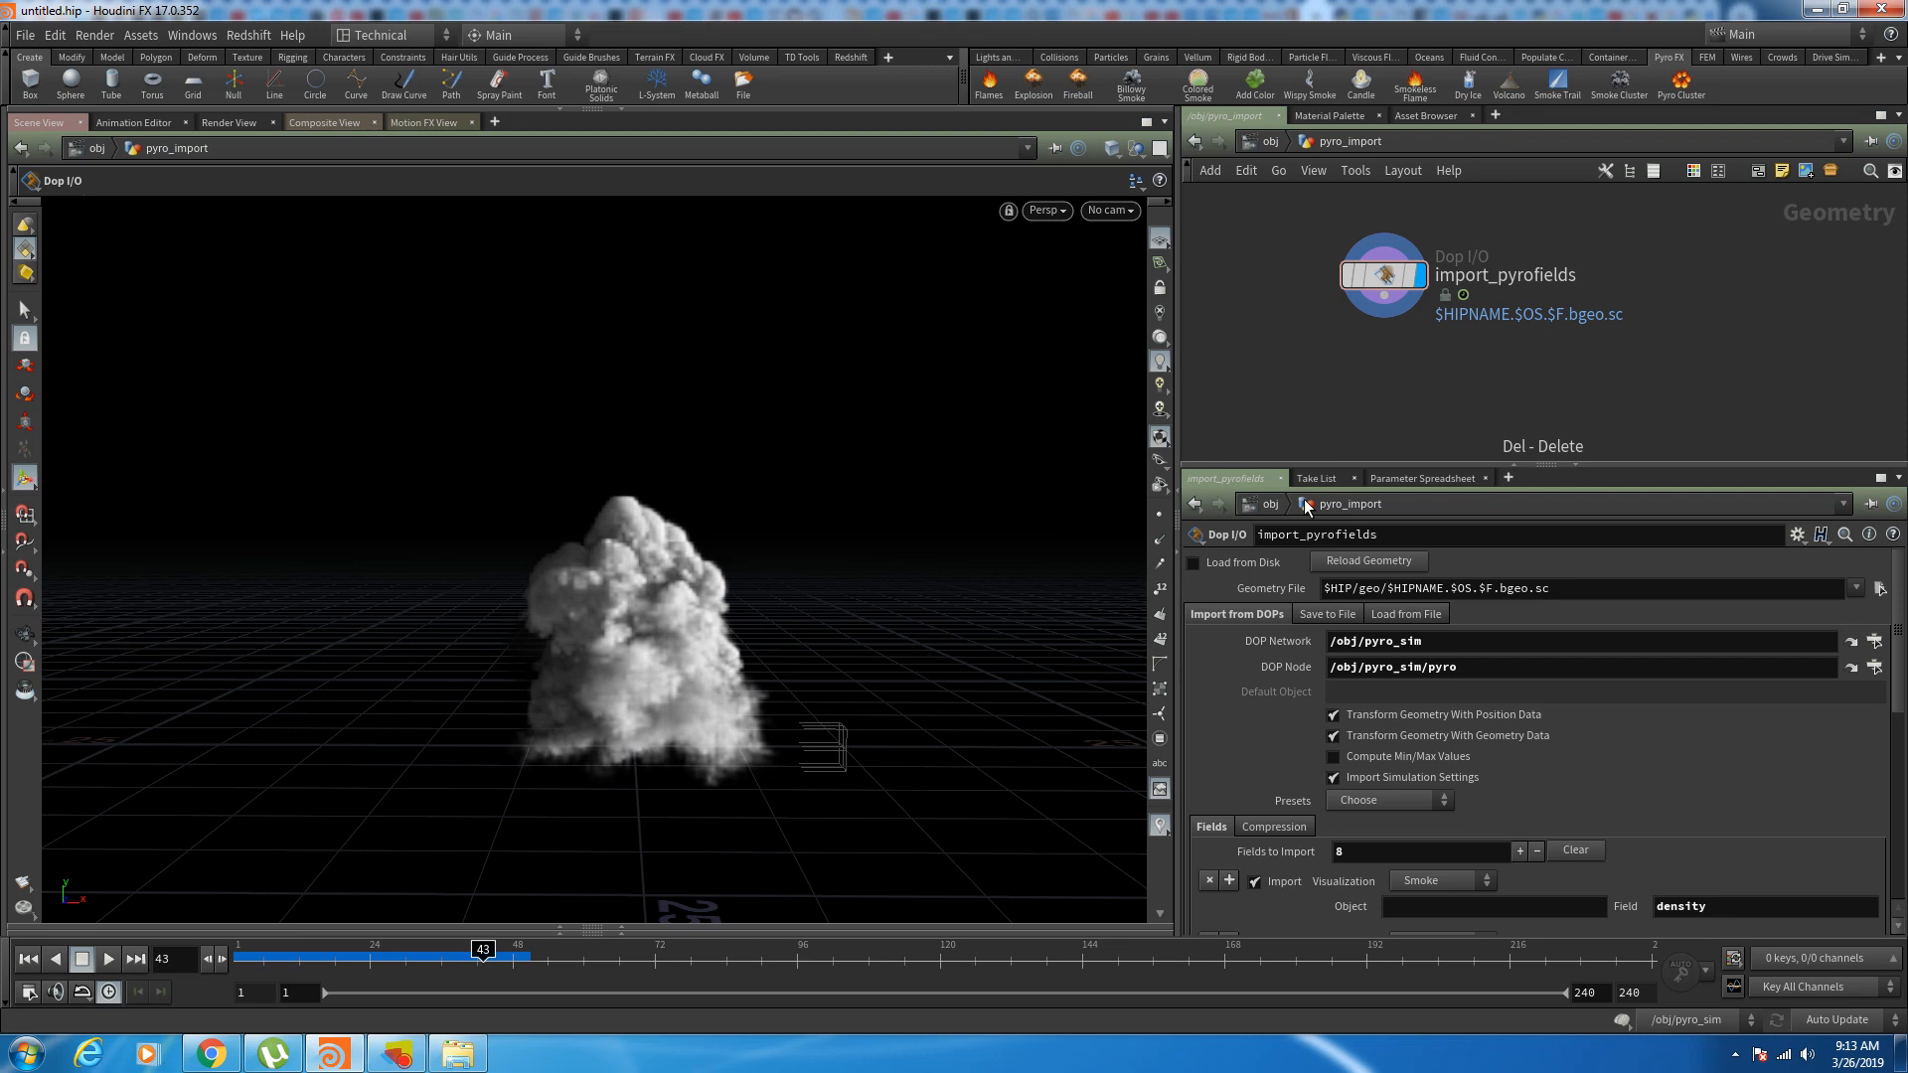
middle_click(1387, 273)
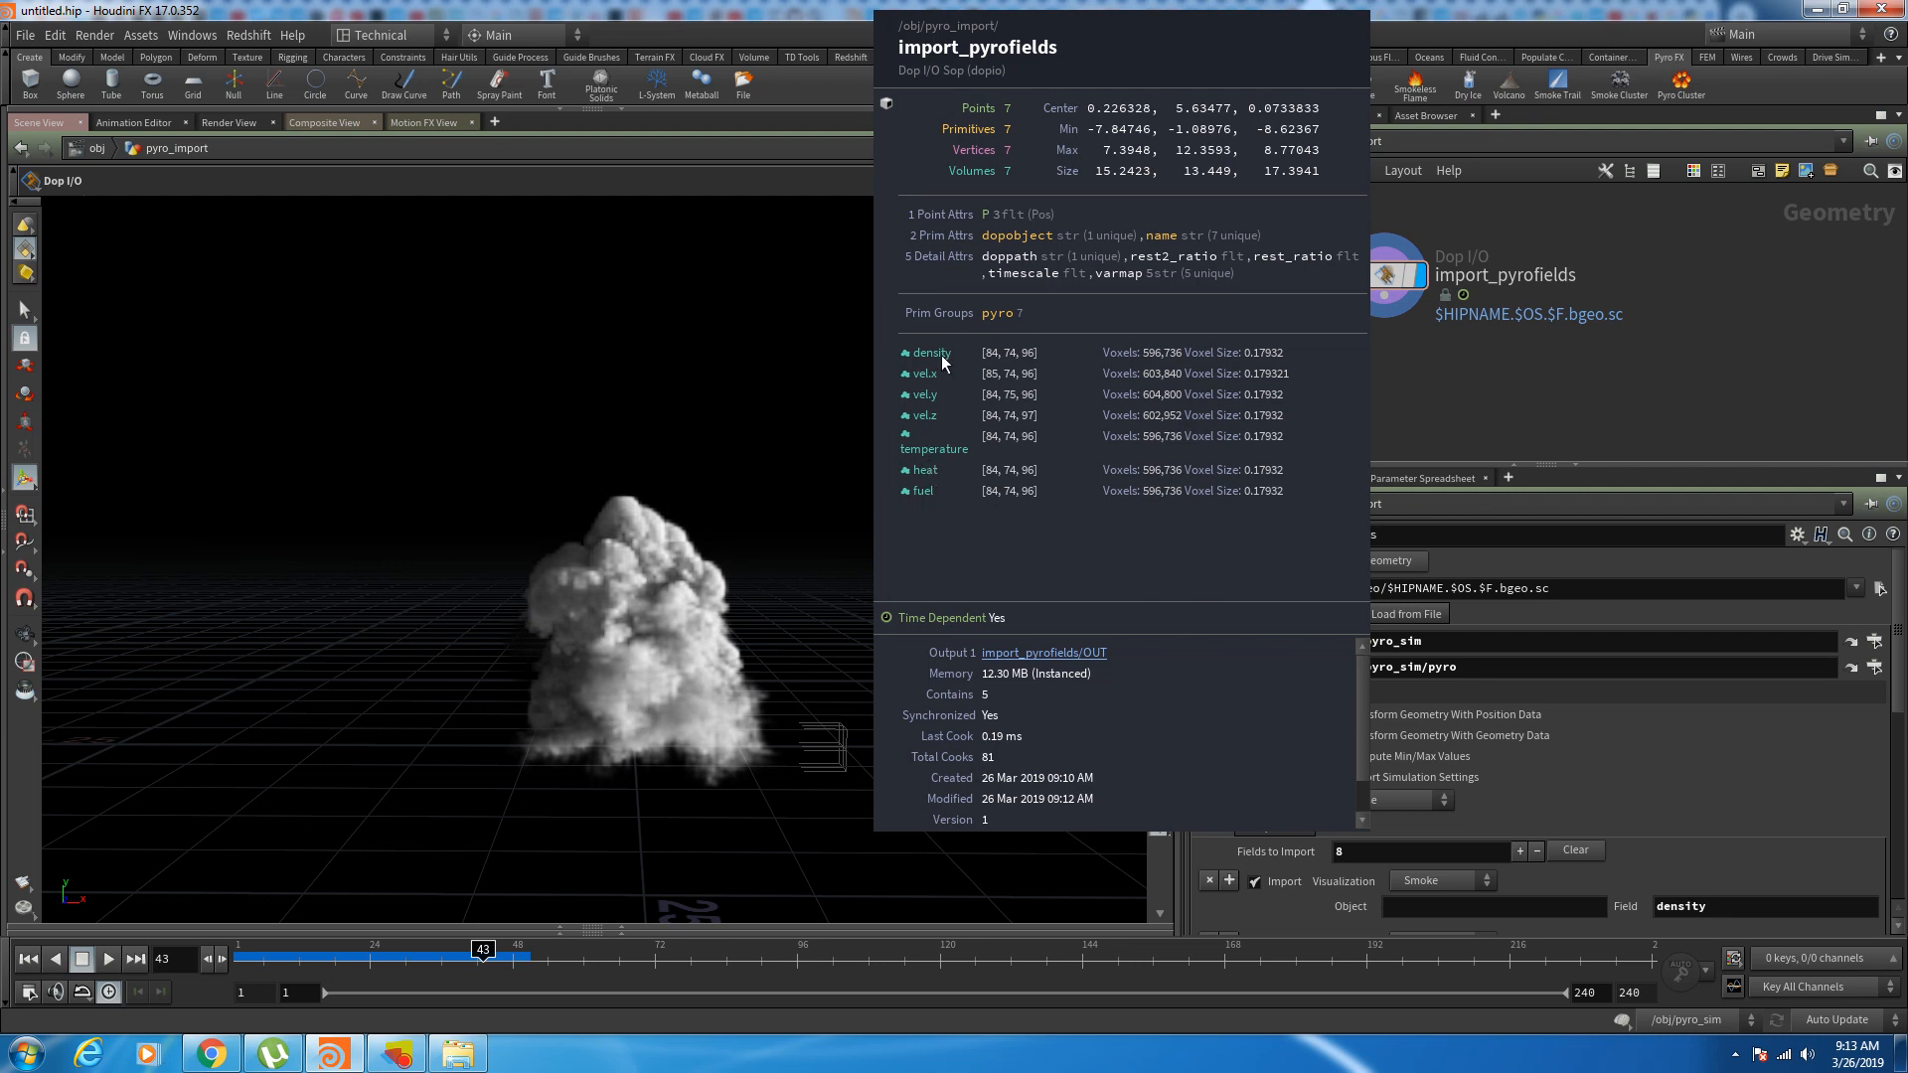
Step: Add a Volume Visualization node below import_pyrofields, connect it to that node's output and make it the displayed node
mouse_move(1466, 352)
middle_down()
mouse_move(1550, 320)
mouse_move(1491, 336)
middle_up()
scroll(1532, 328, down, 1)
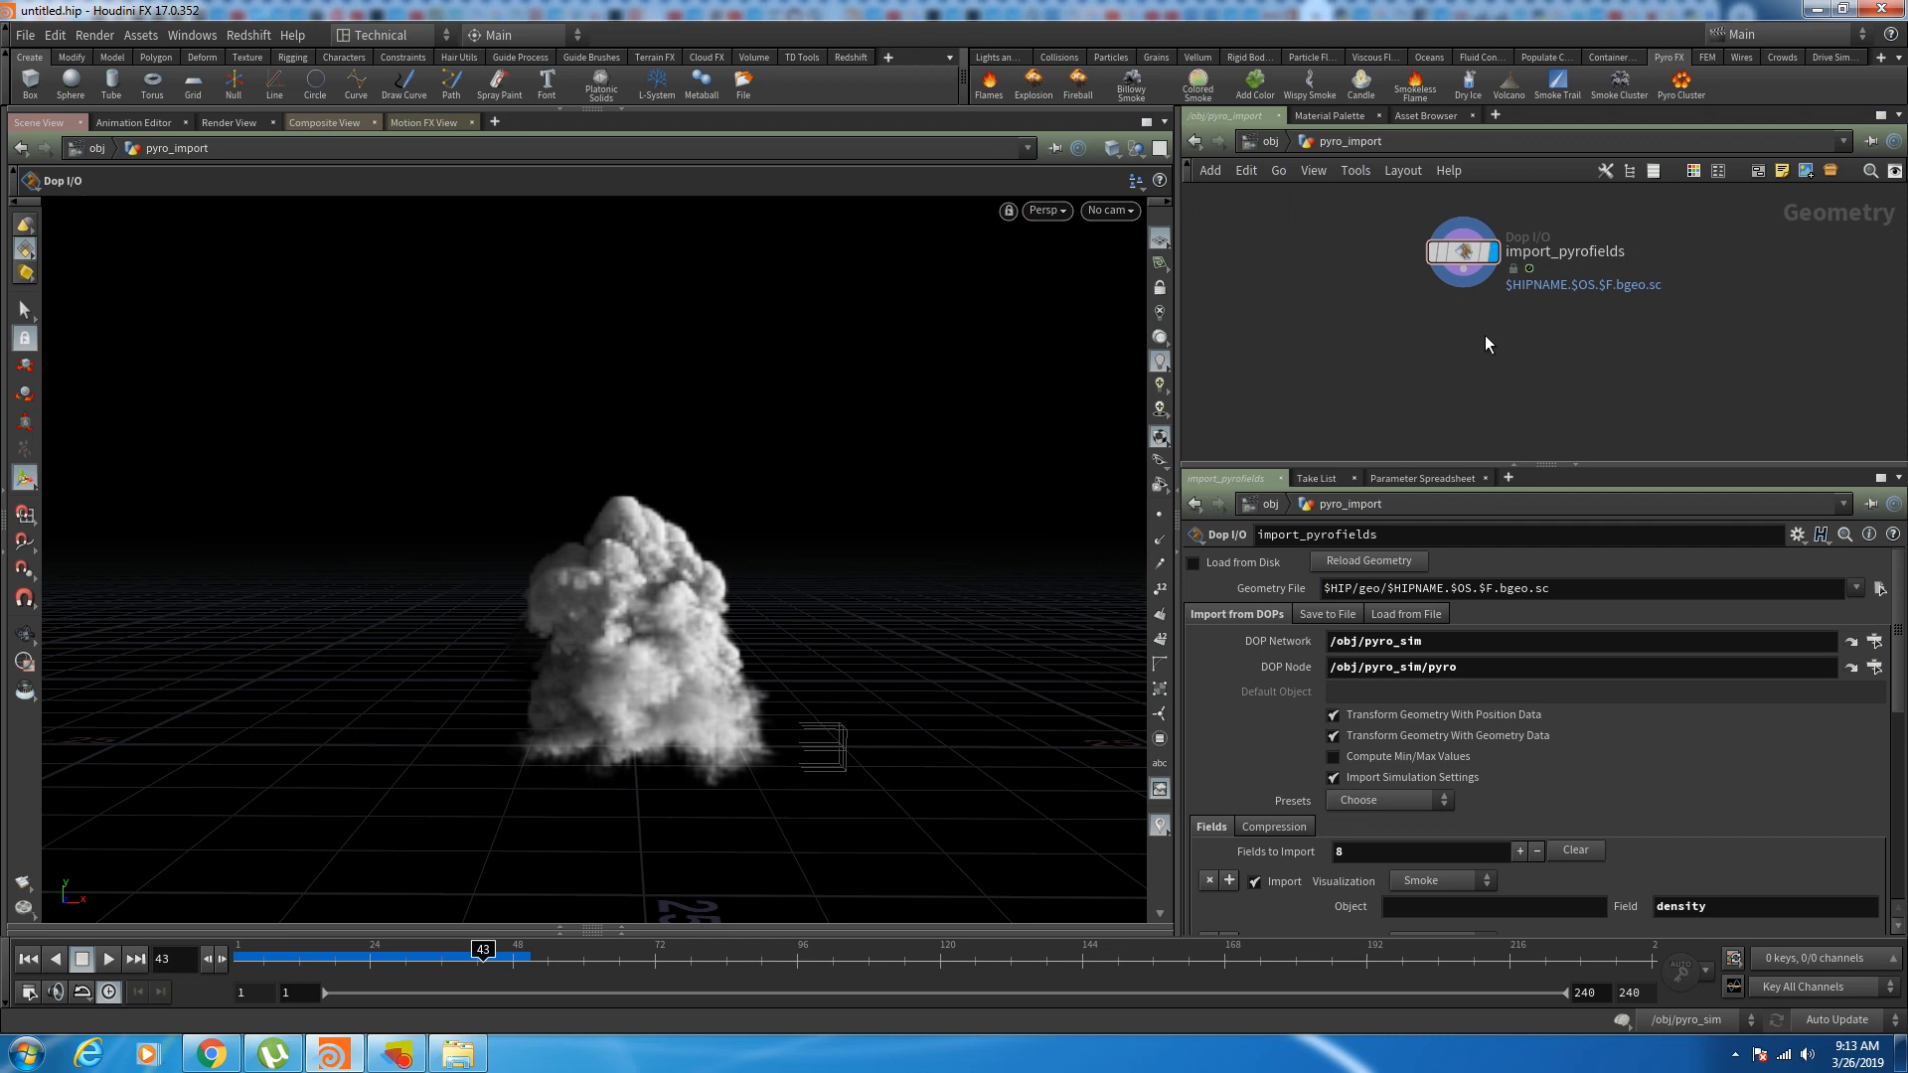
key(Tab)
text(vol)
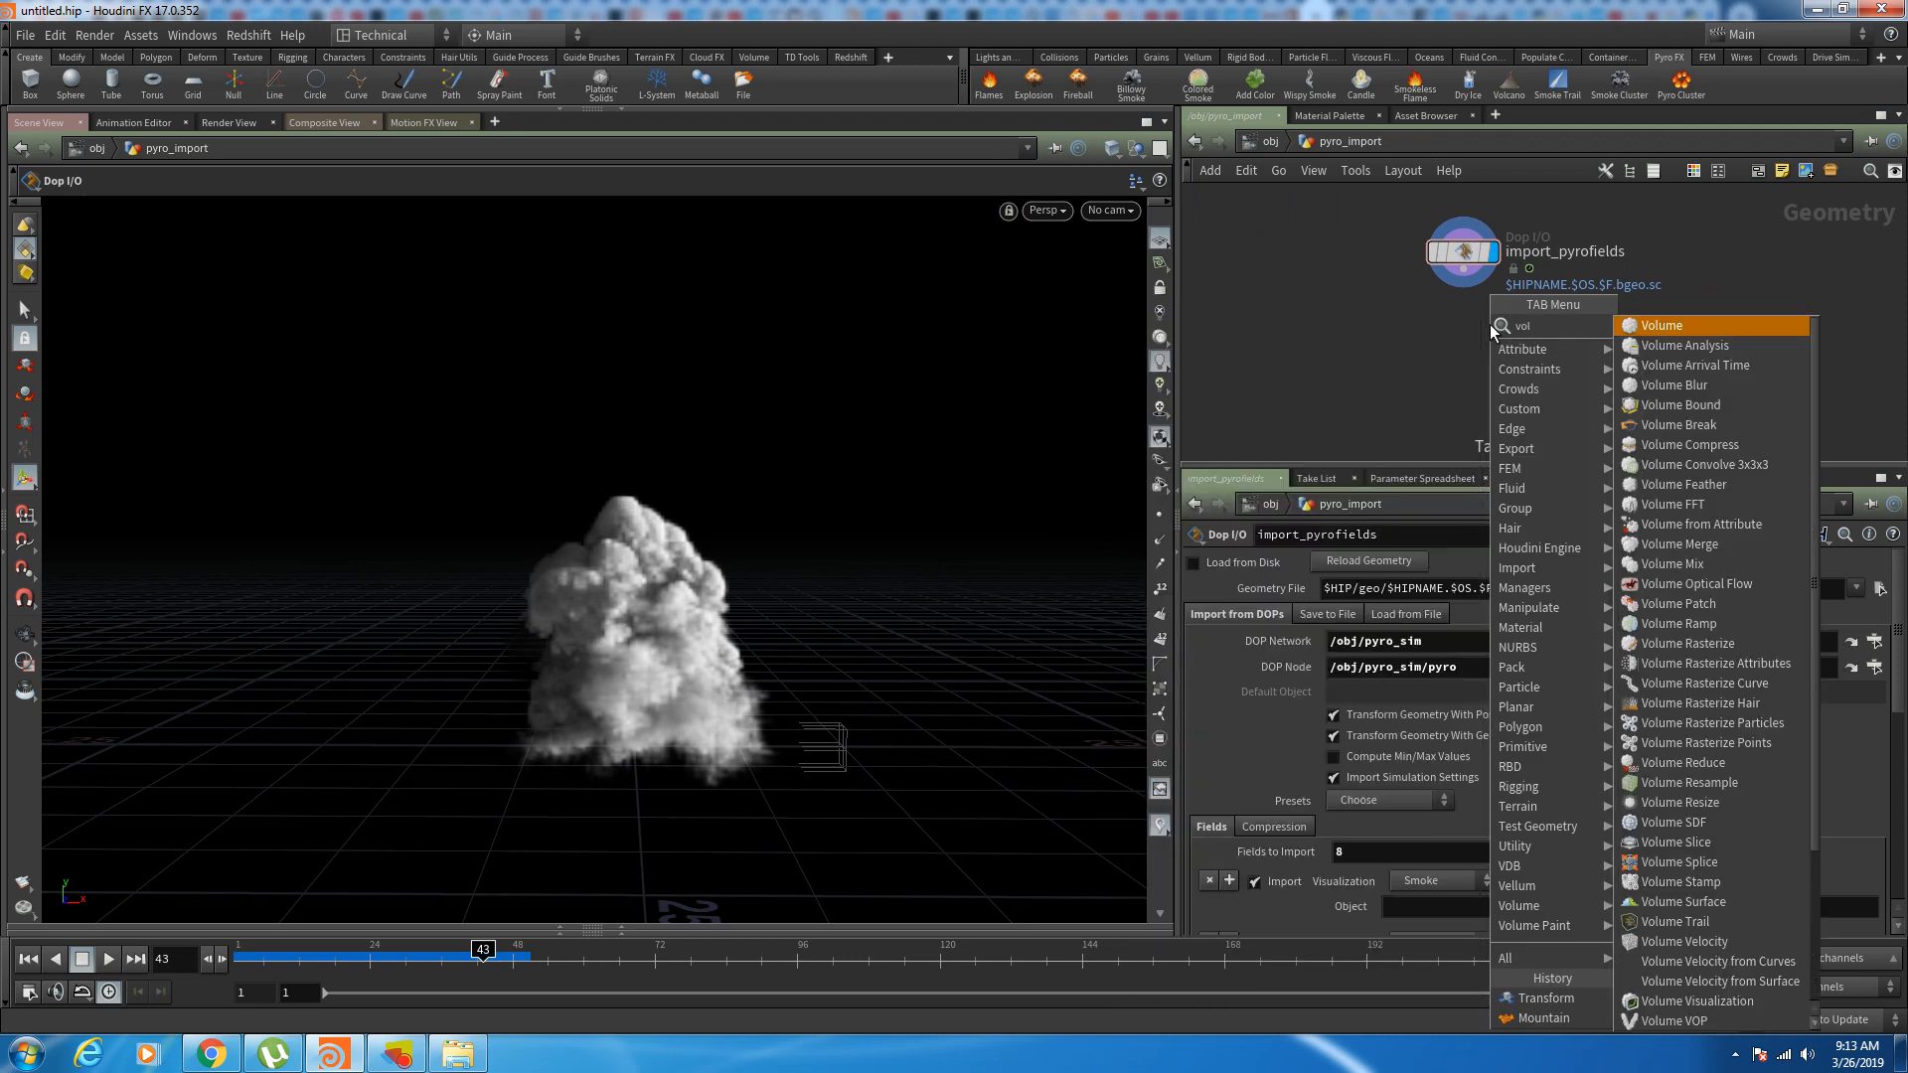
text(ume vis)
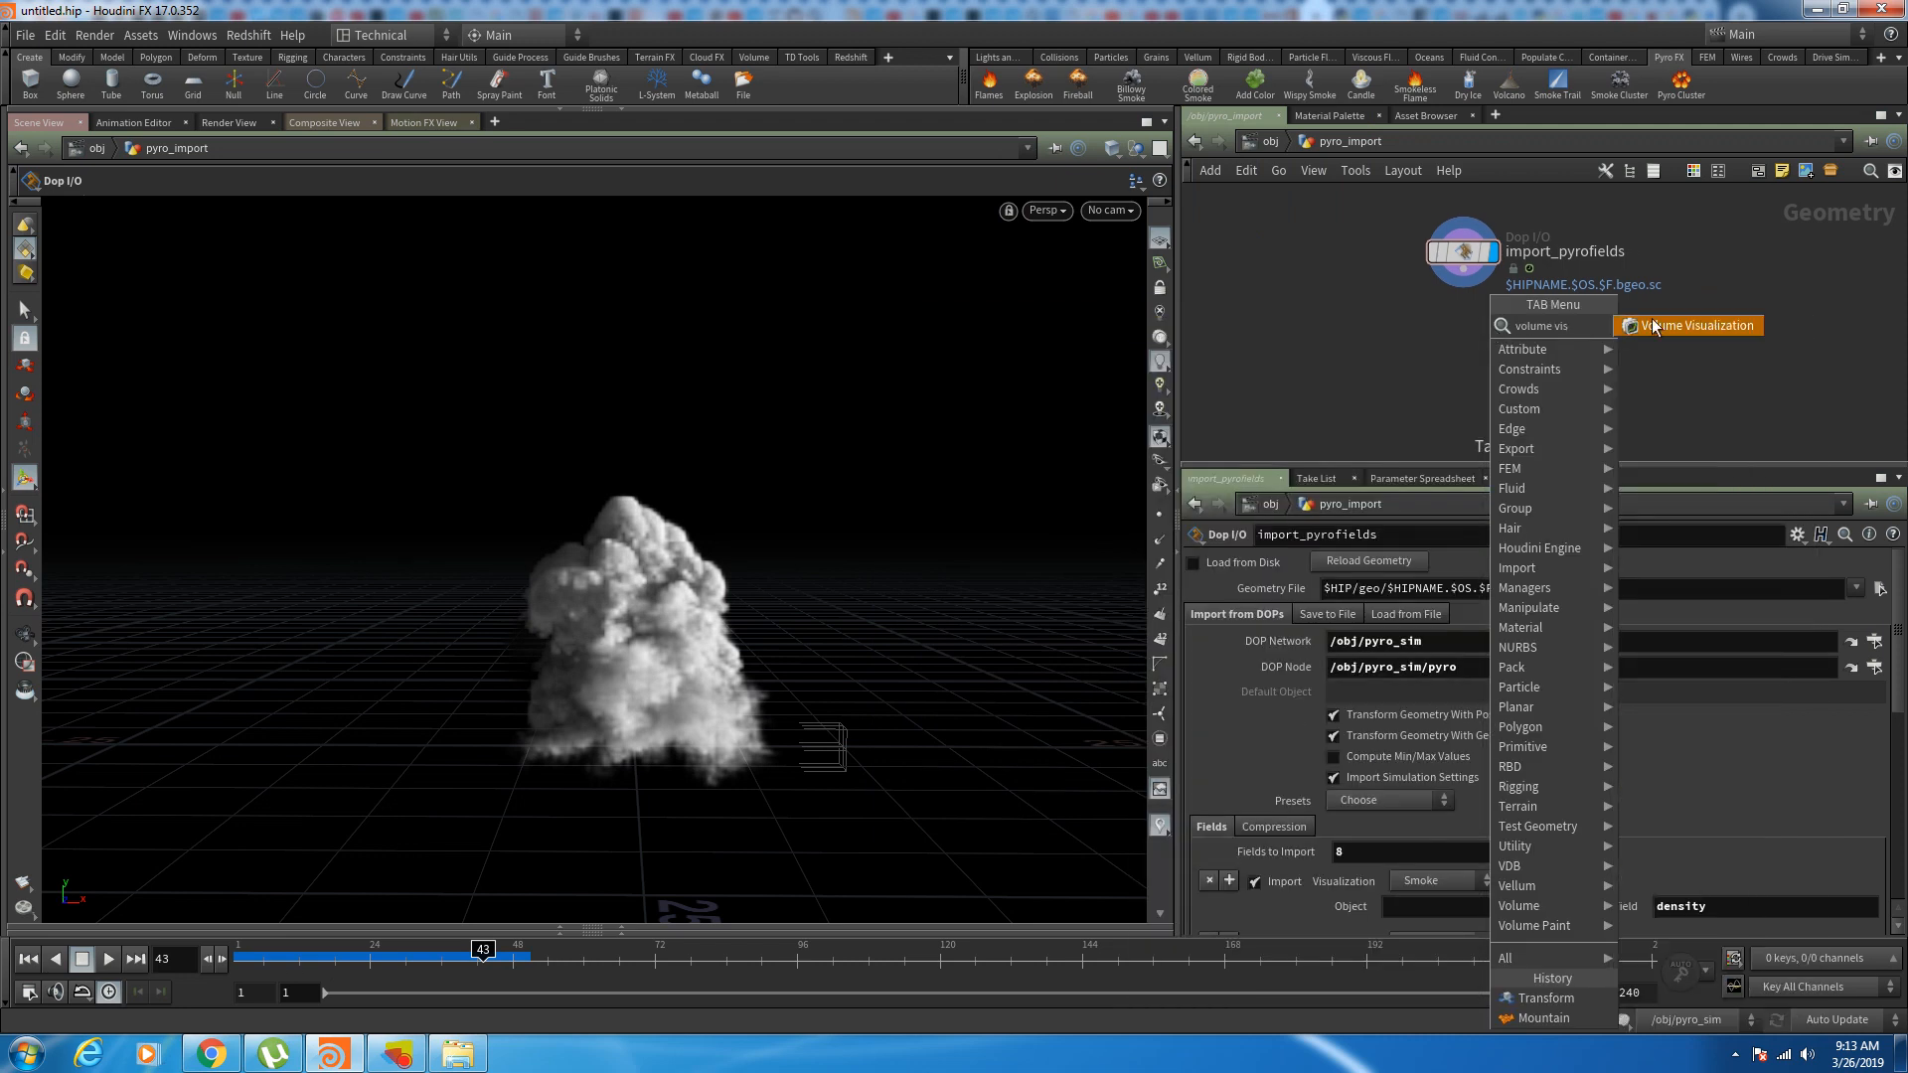
click(1675, 326)
click(1463, 362)
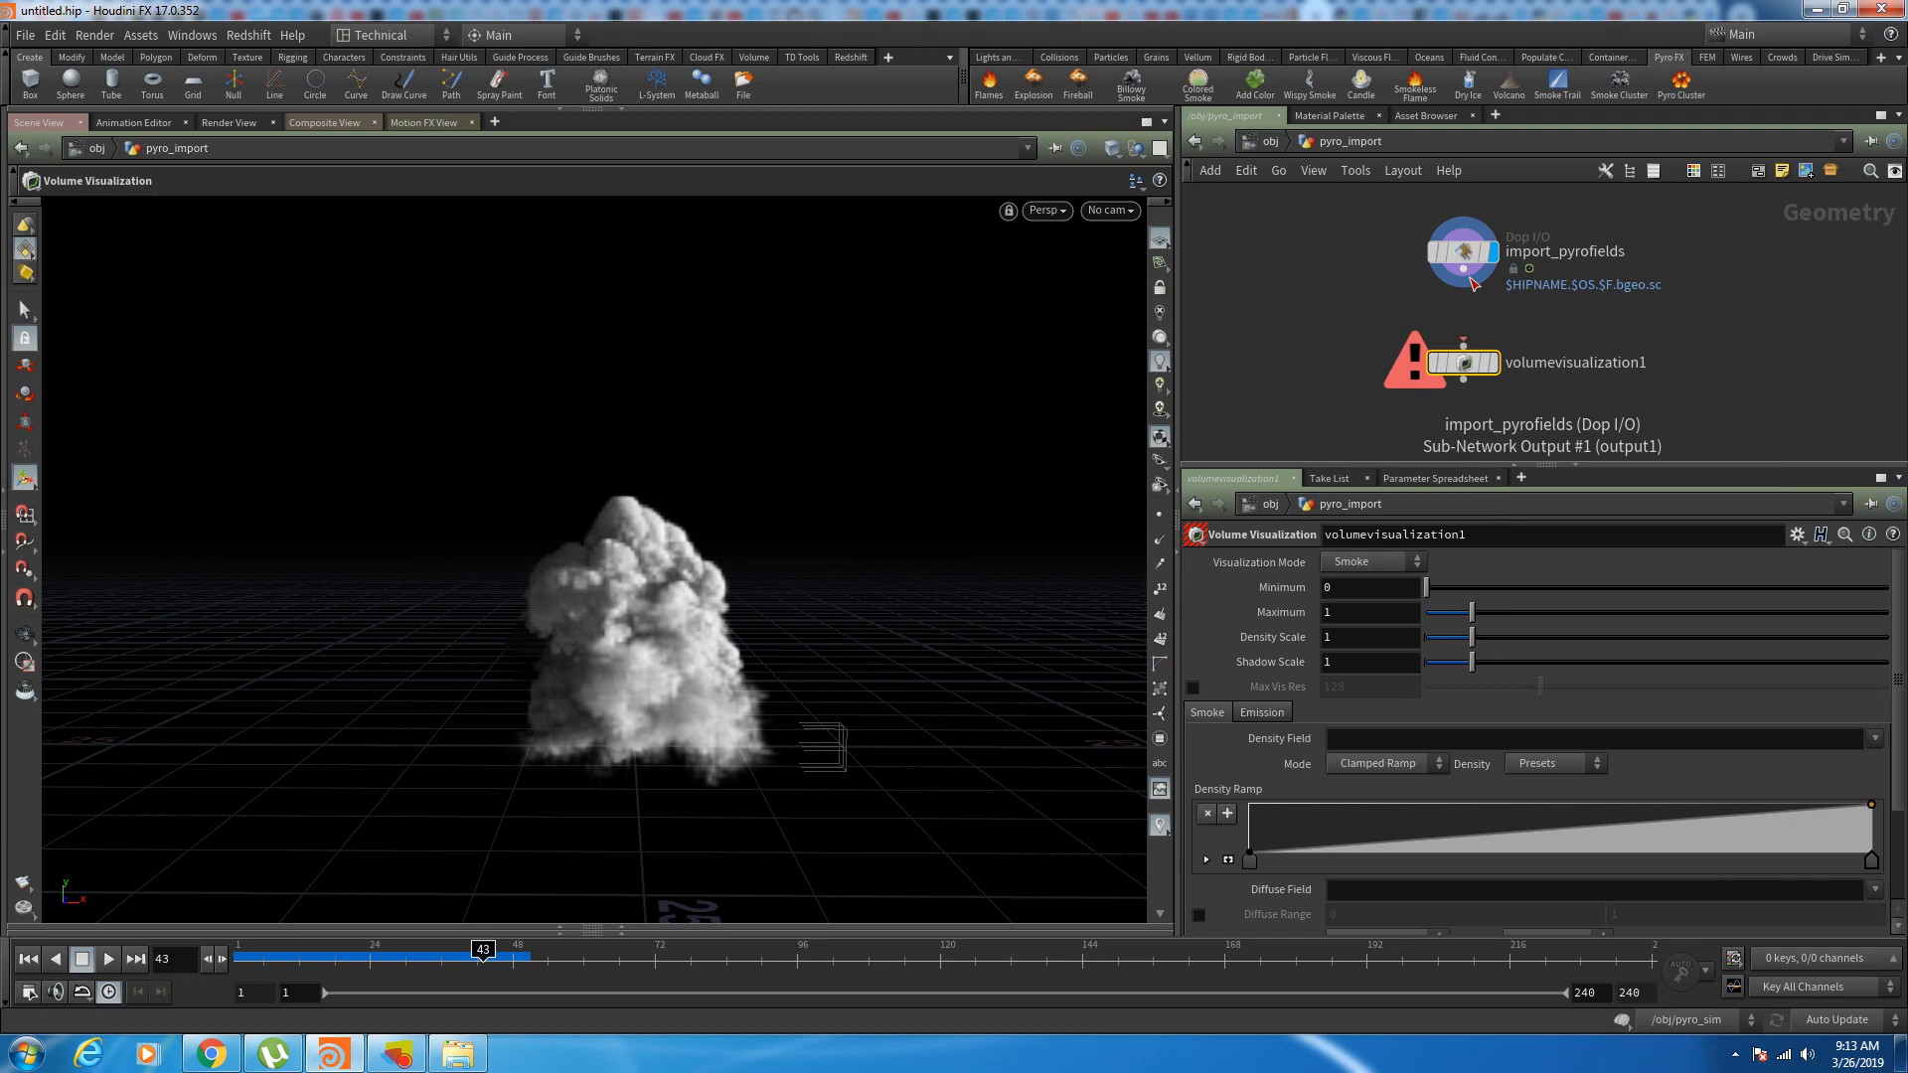
click(1491, 362)
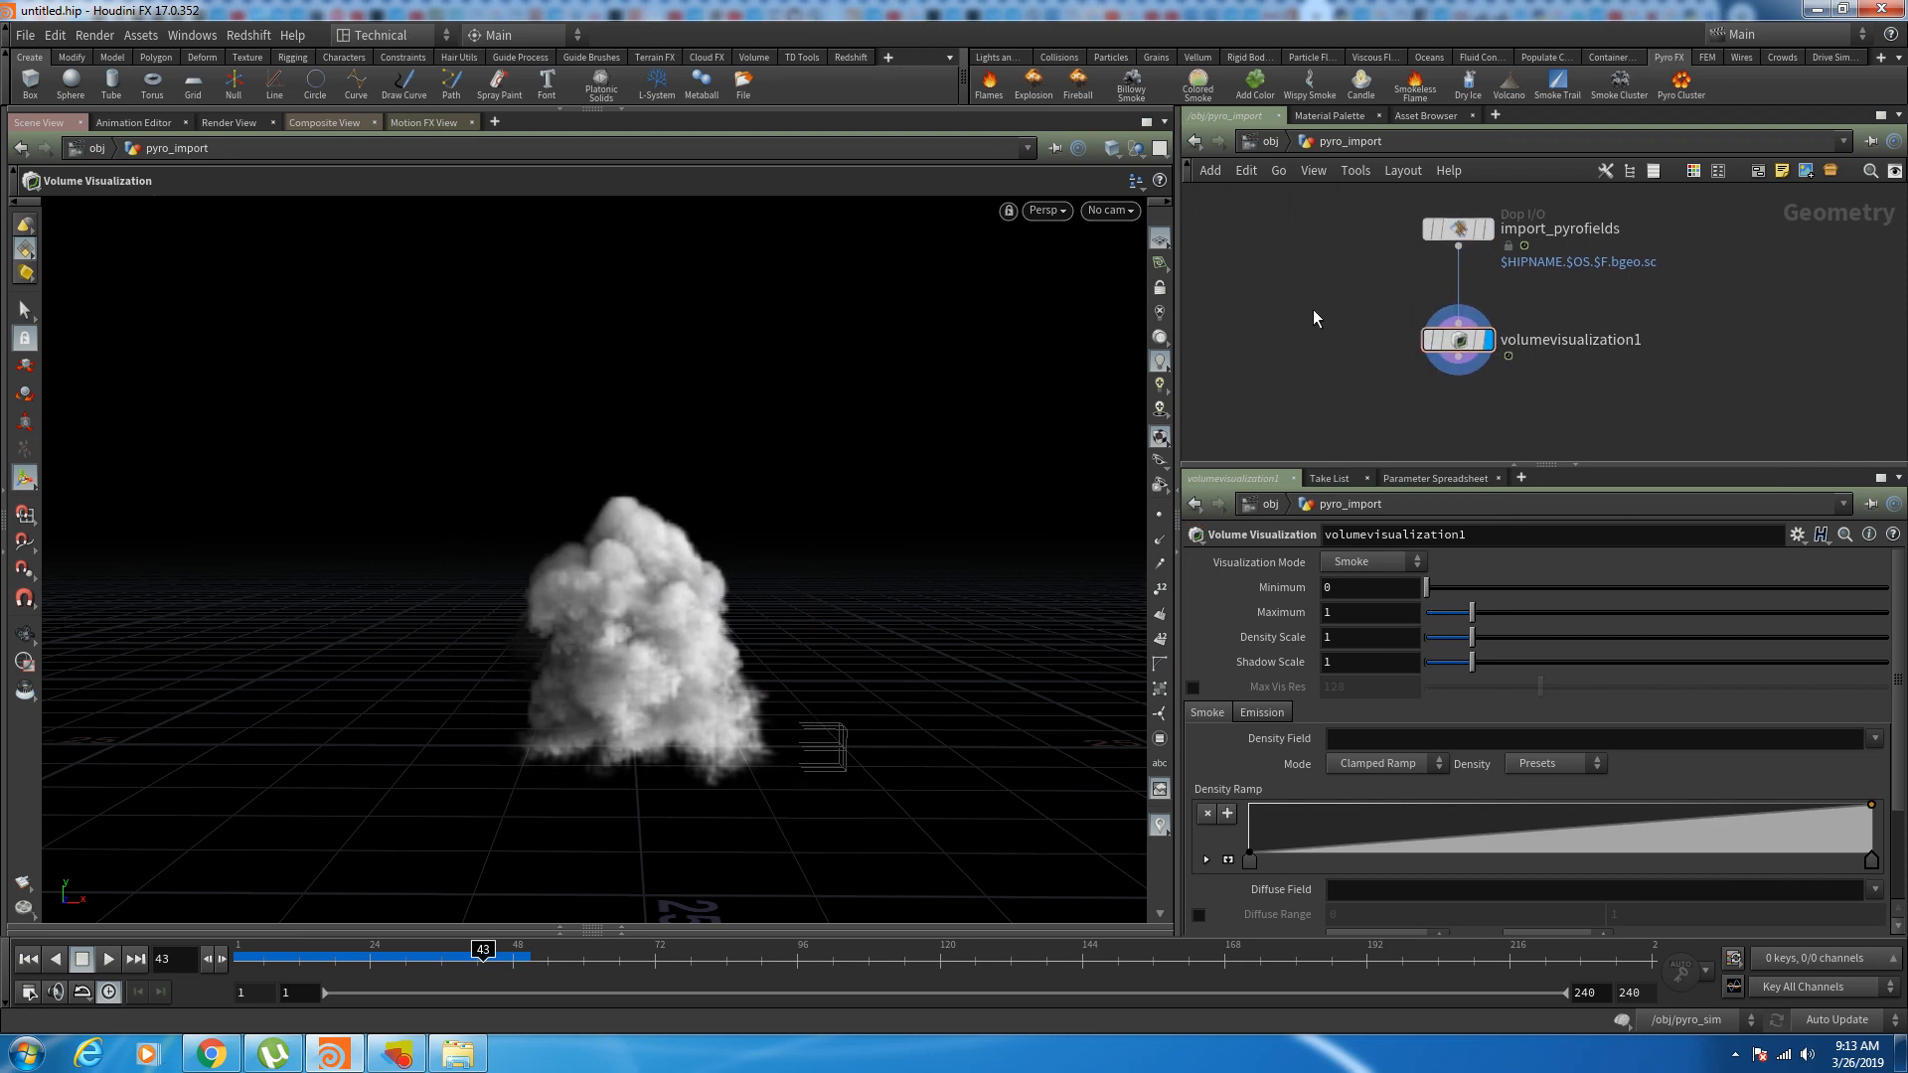
Step: Set both the density field and the diffuse field of the volume visualization to density
drag(1902, 768, 1902, 832)
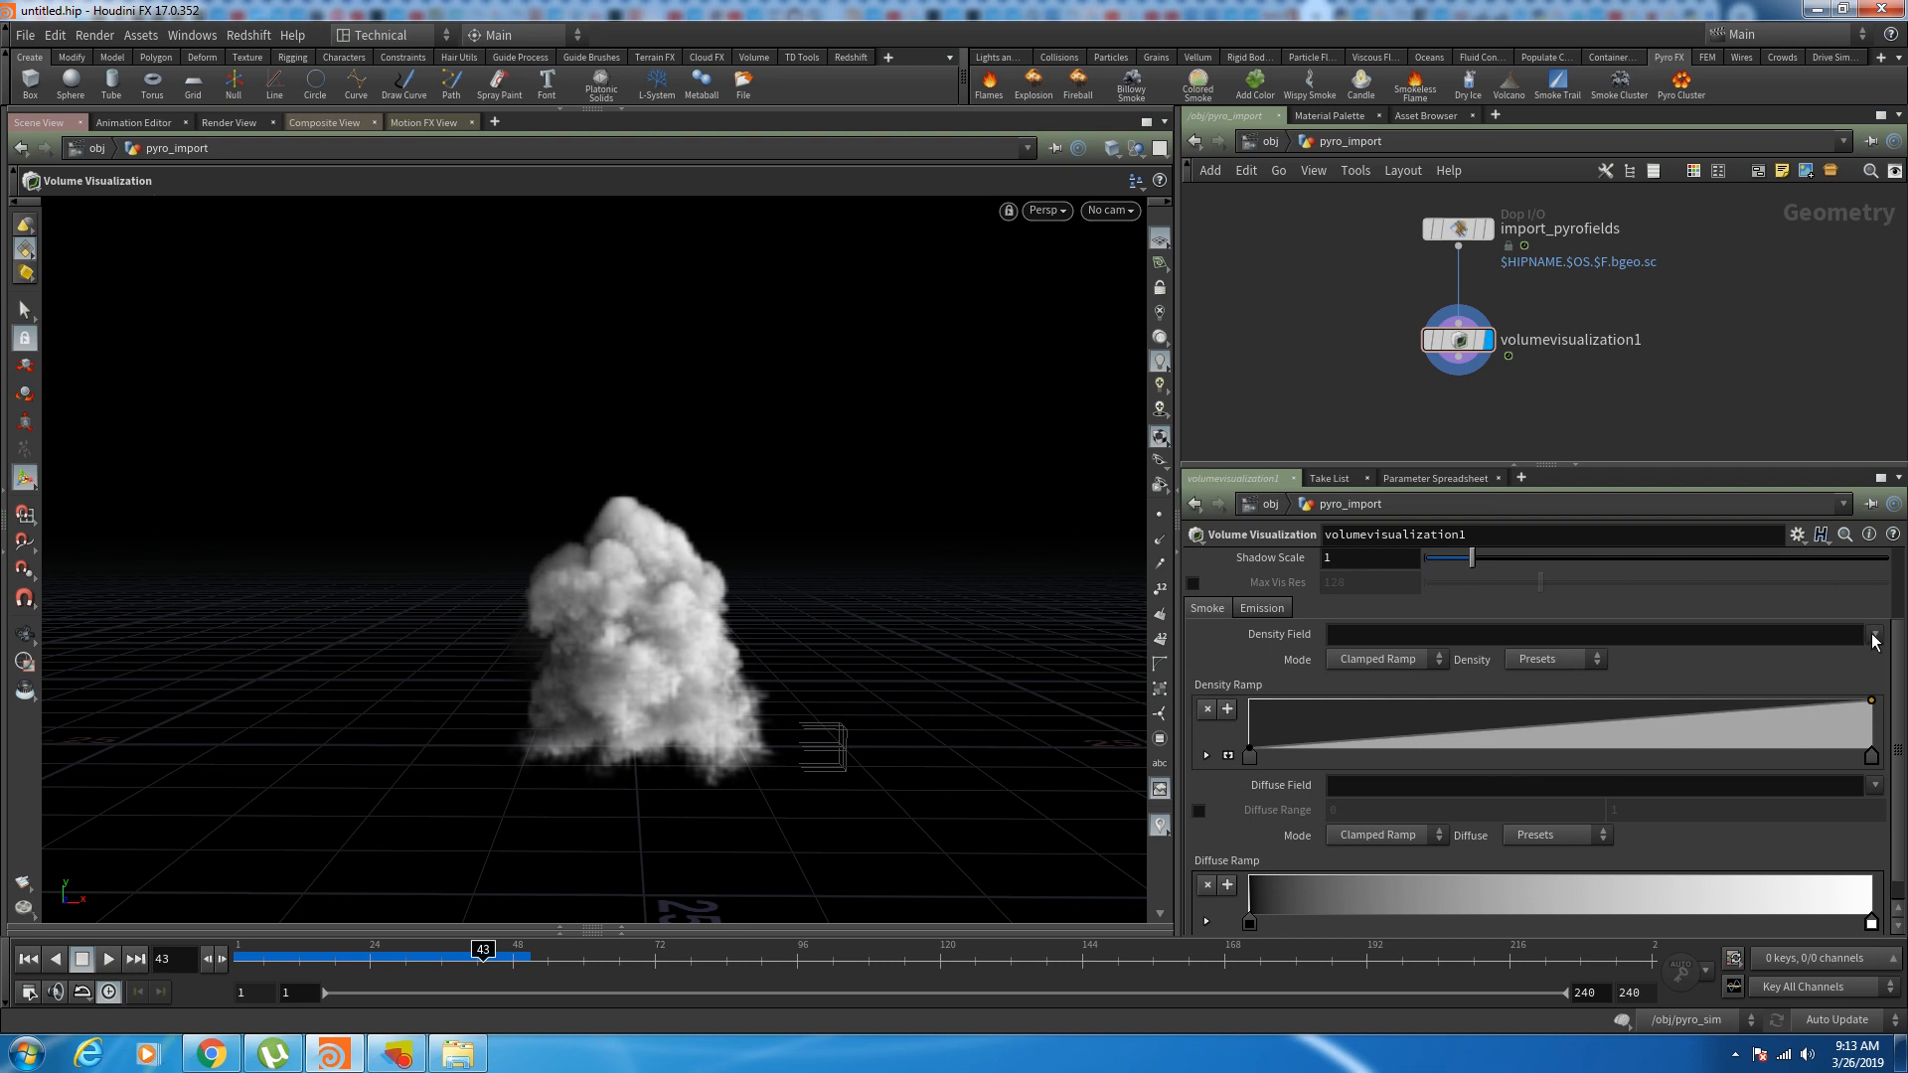
click(1874, 634)
click(1828, 676)
click(1874, 785)
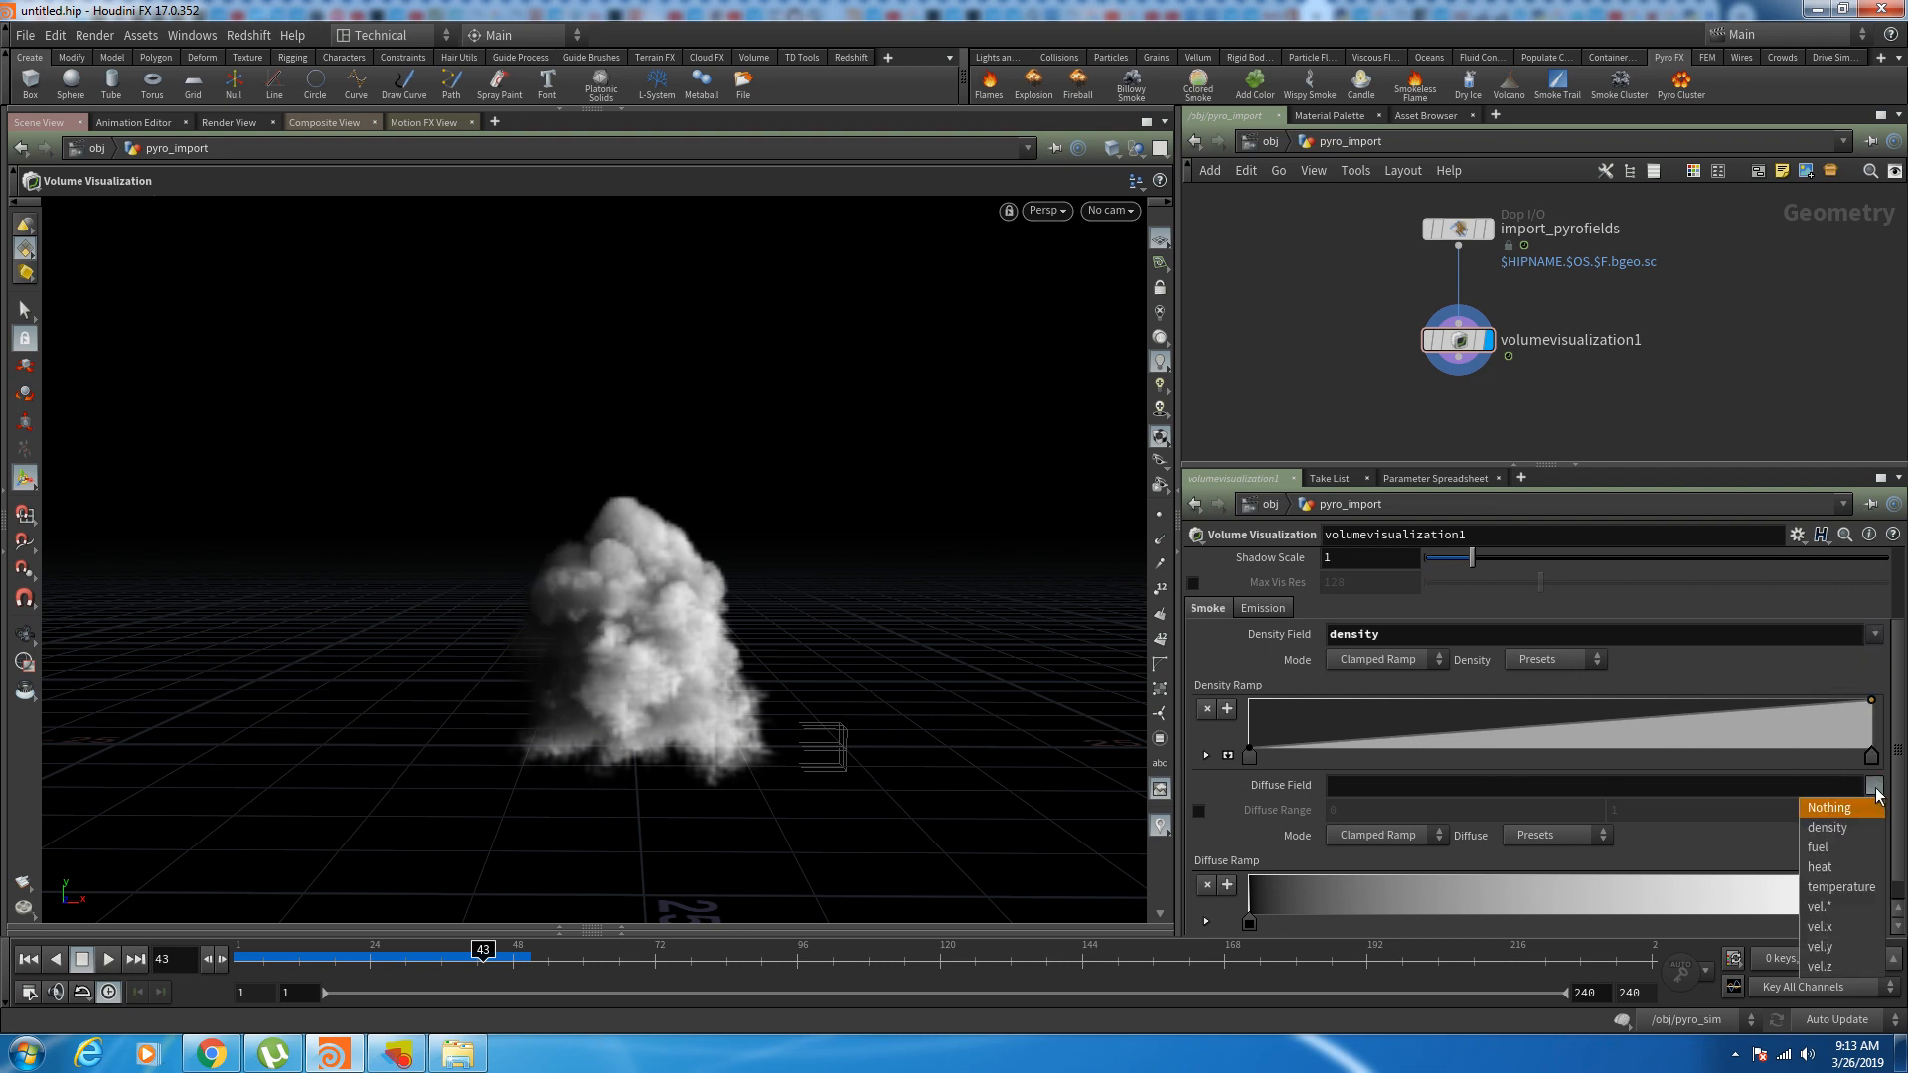
click(1826, 827)
Step: Set the volume visualization's emission field to heat and its emission color field to temperature
click(1270, 610)
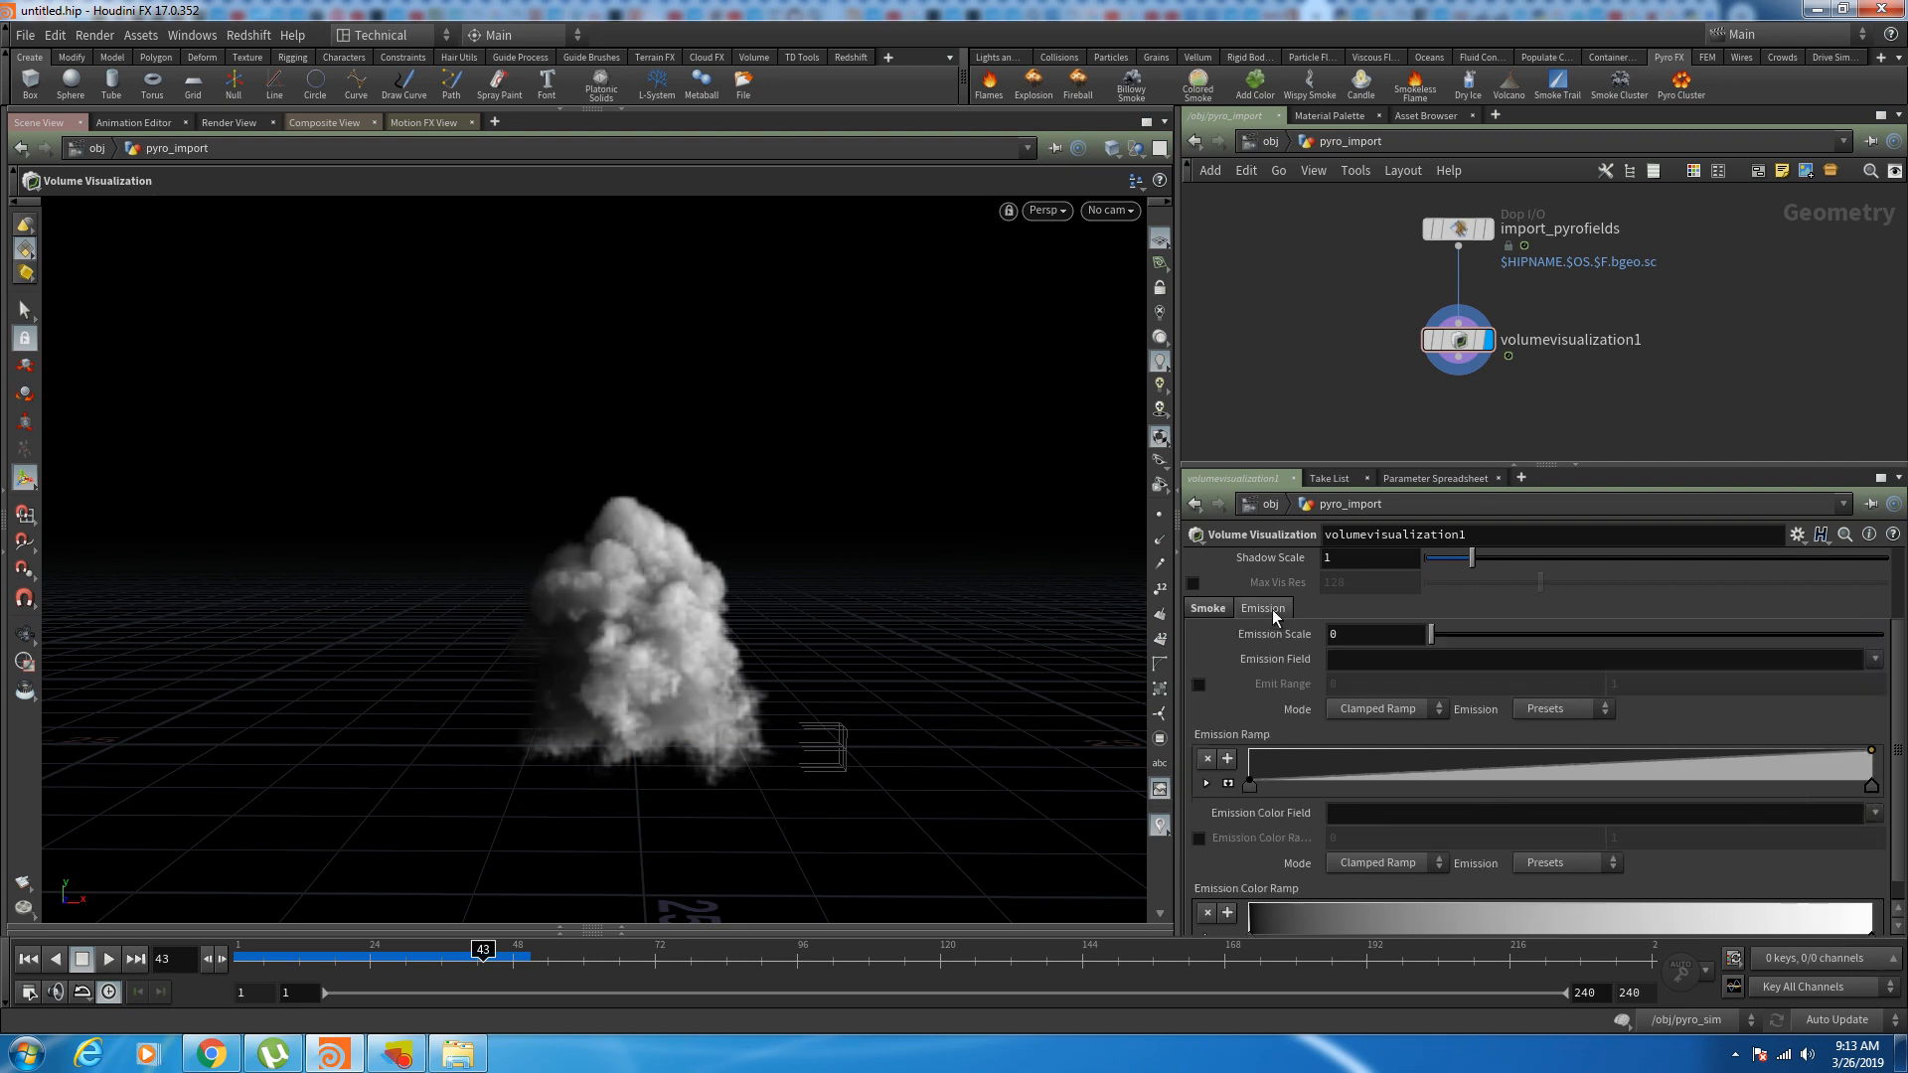
click(1874, 659)
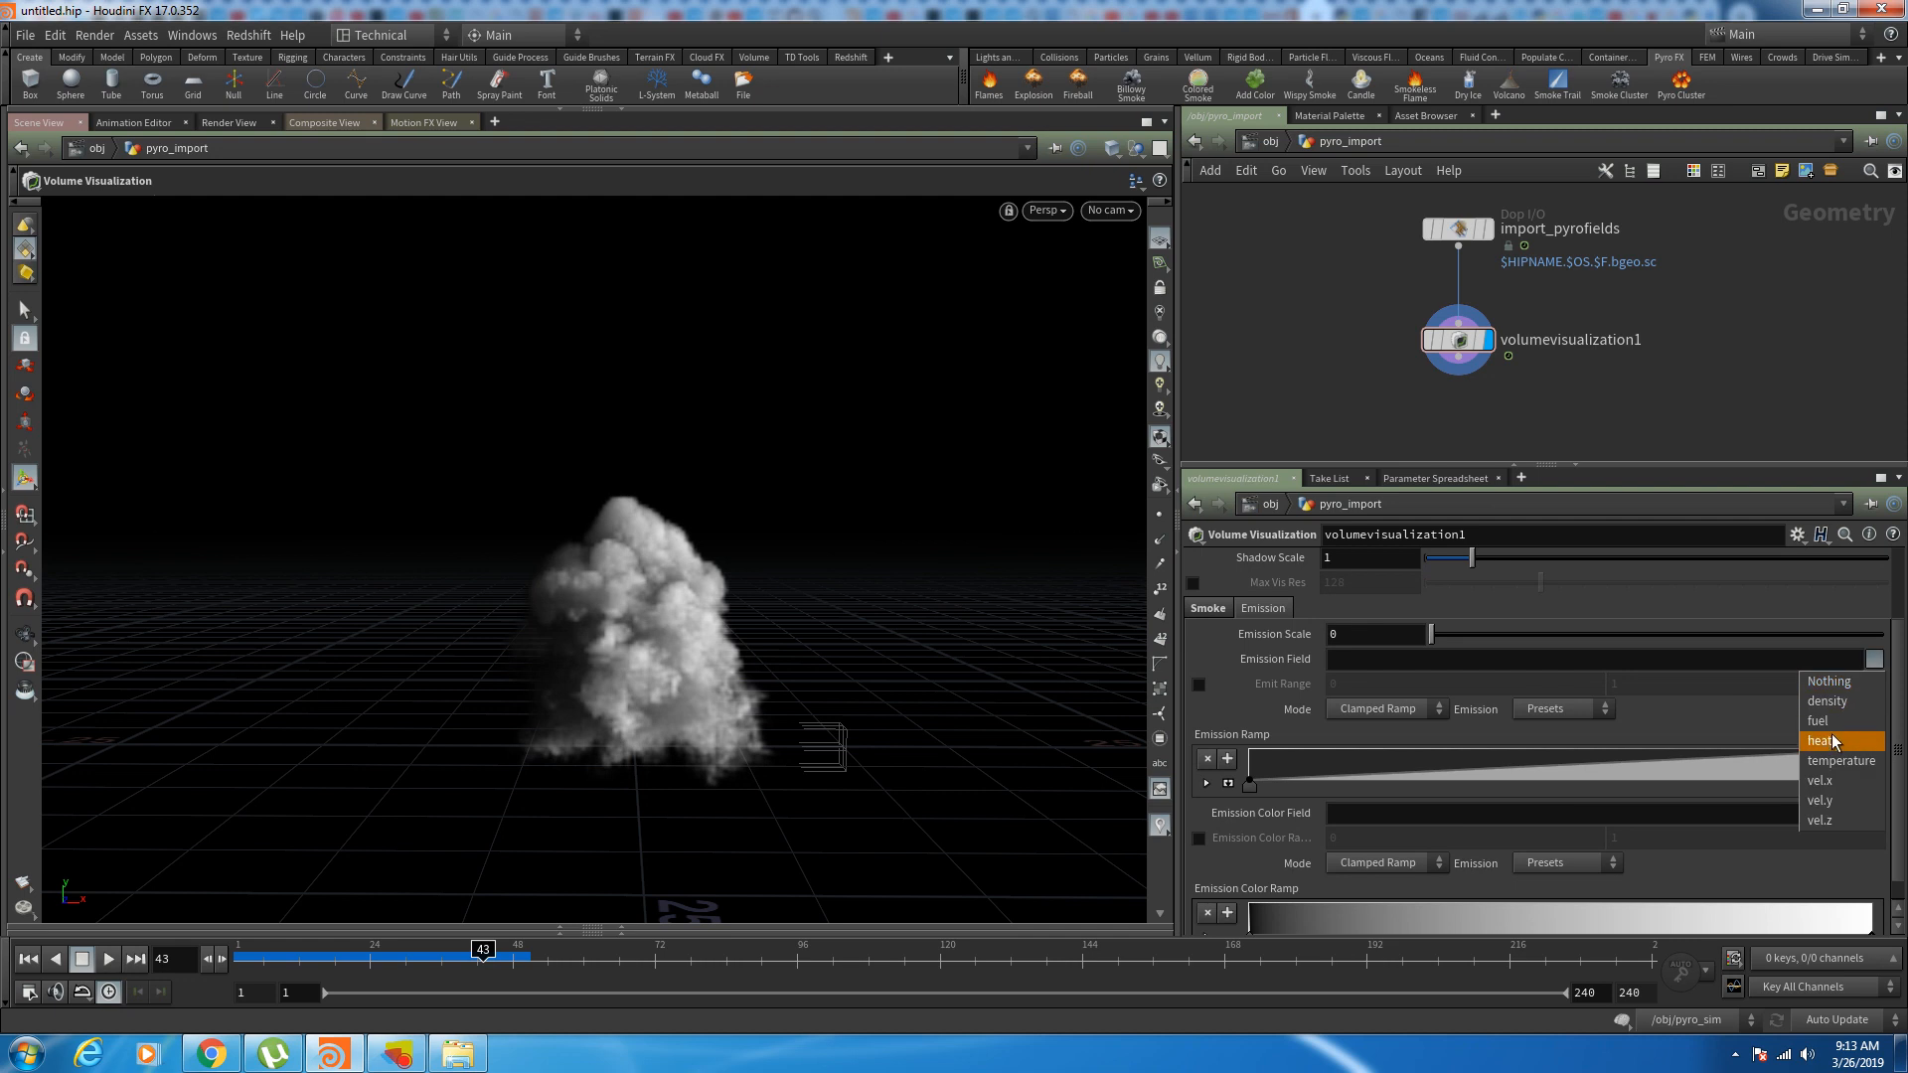
click(1833, 741)
click(1874, 813)
click(1833, 914)
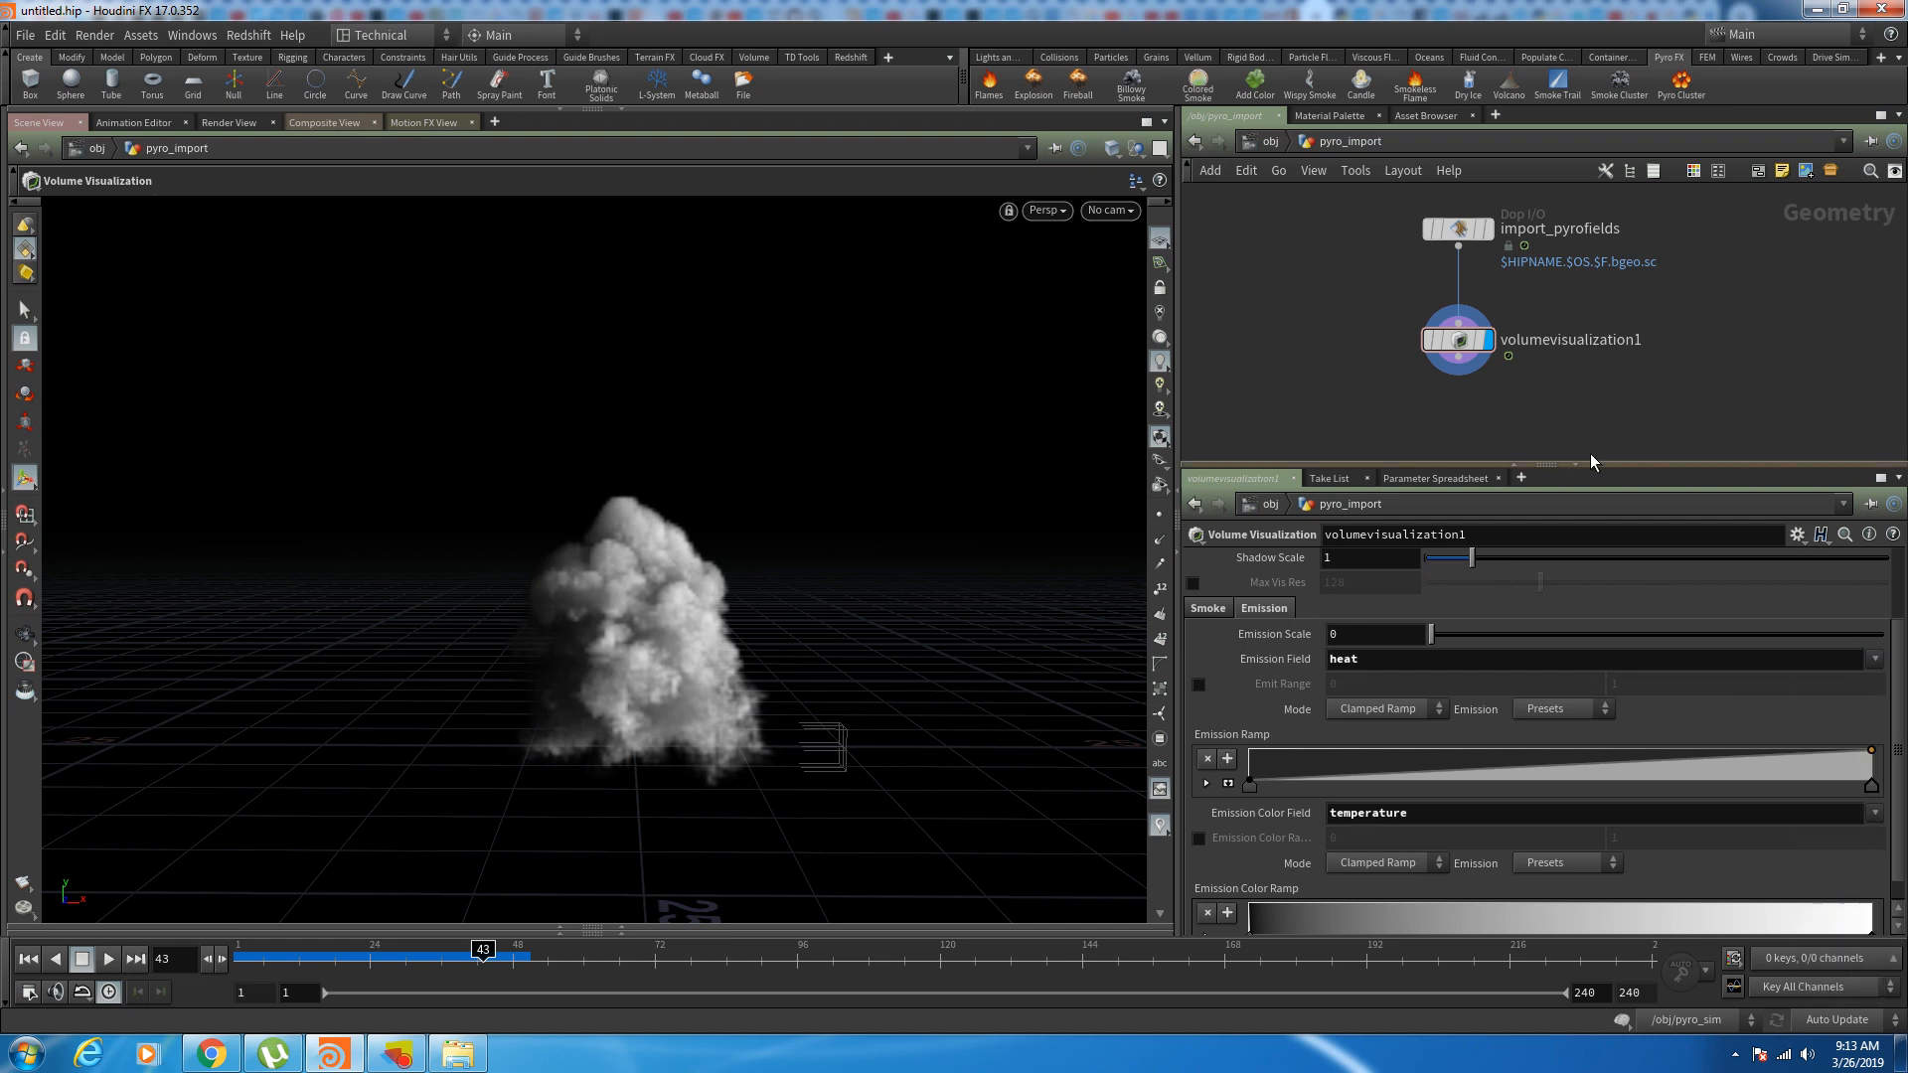
Step: Raise the emission scale to 3.39 and apply the Black Body preset to the emission color ramp
drag(1433, 636, 1583, 636)
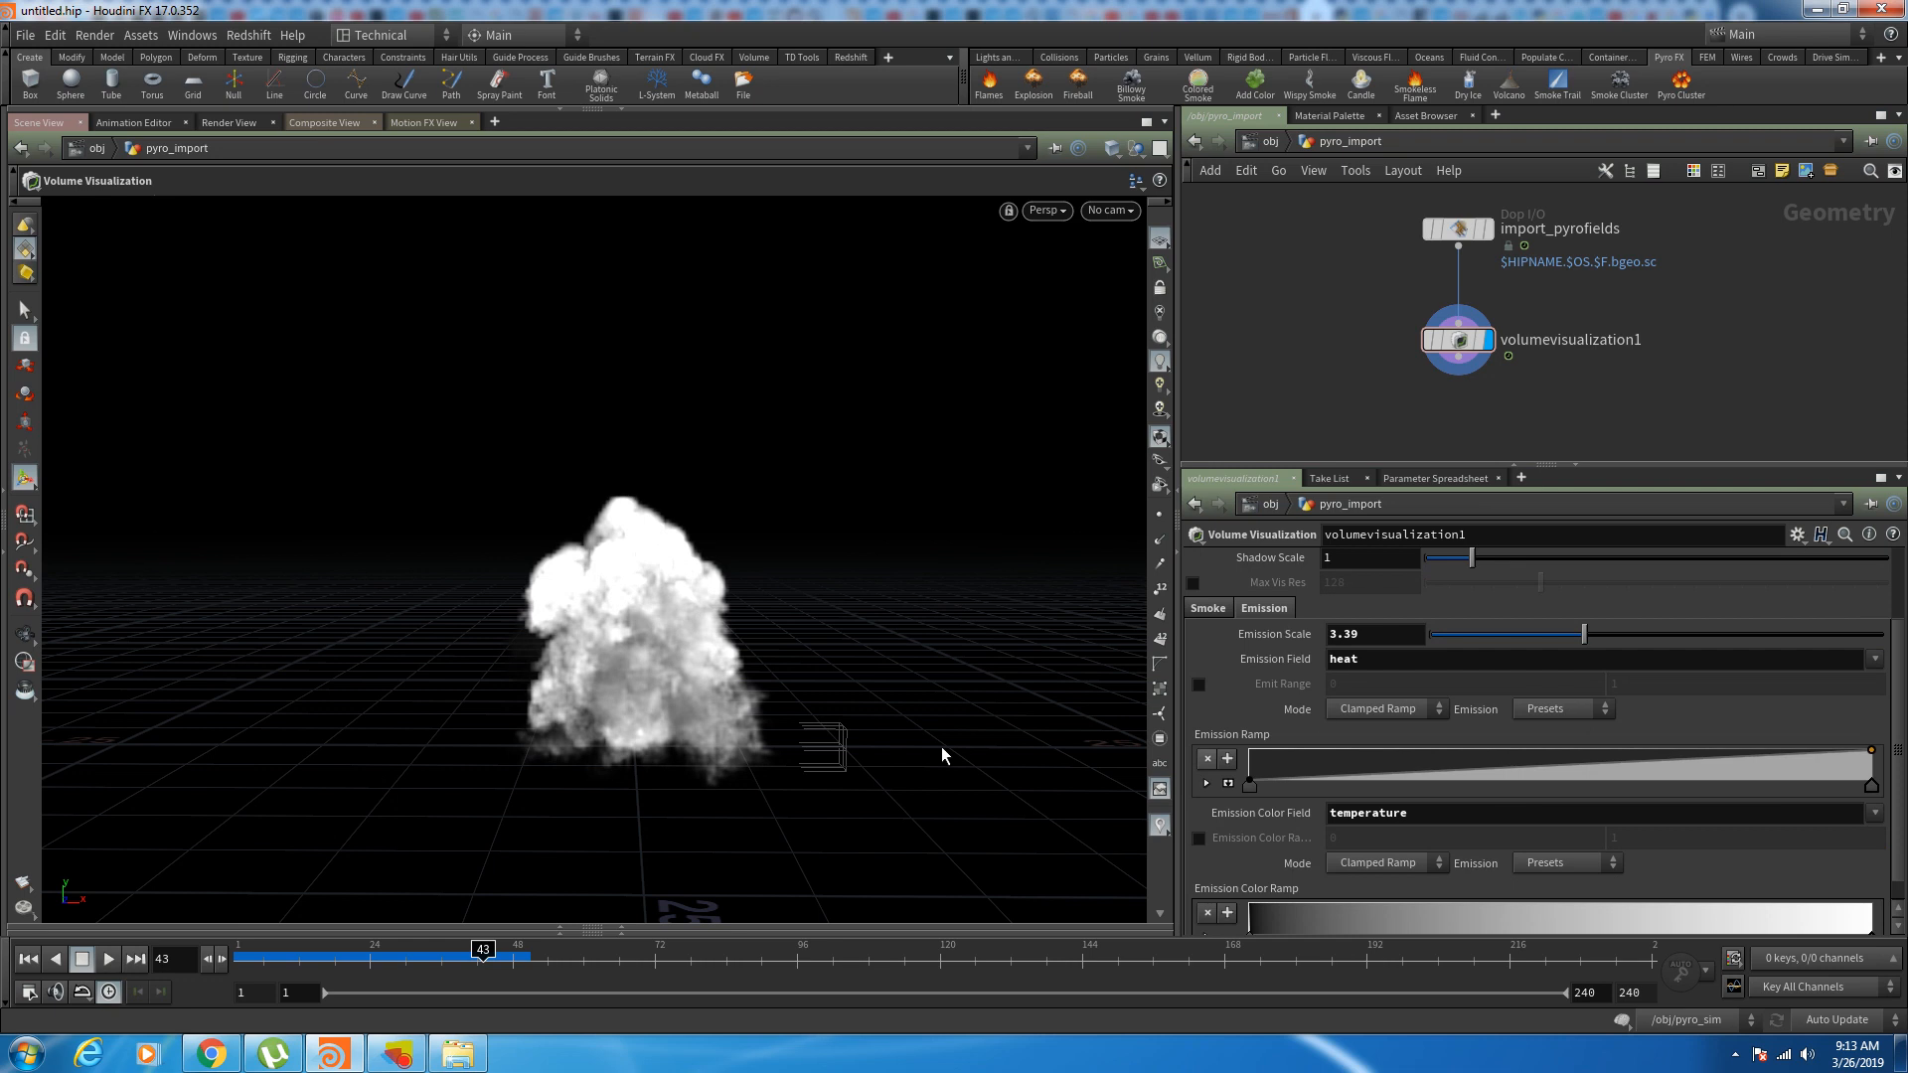
scroll(1391, 894, down, 1)
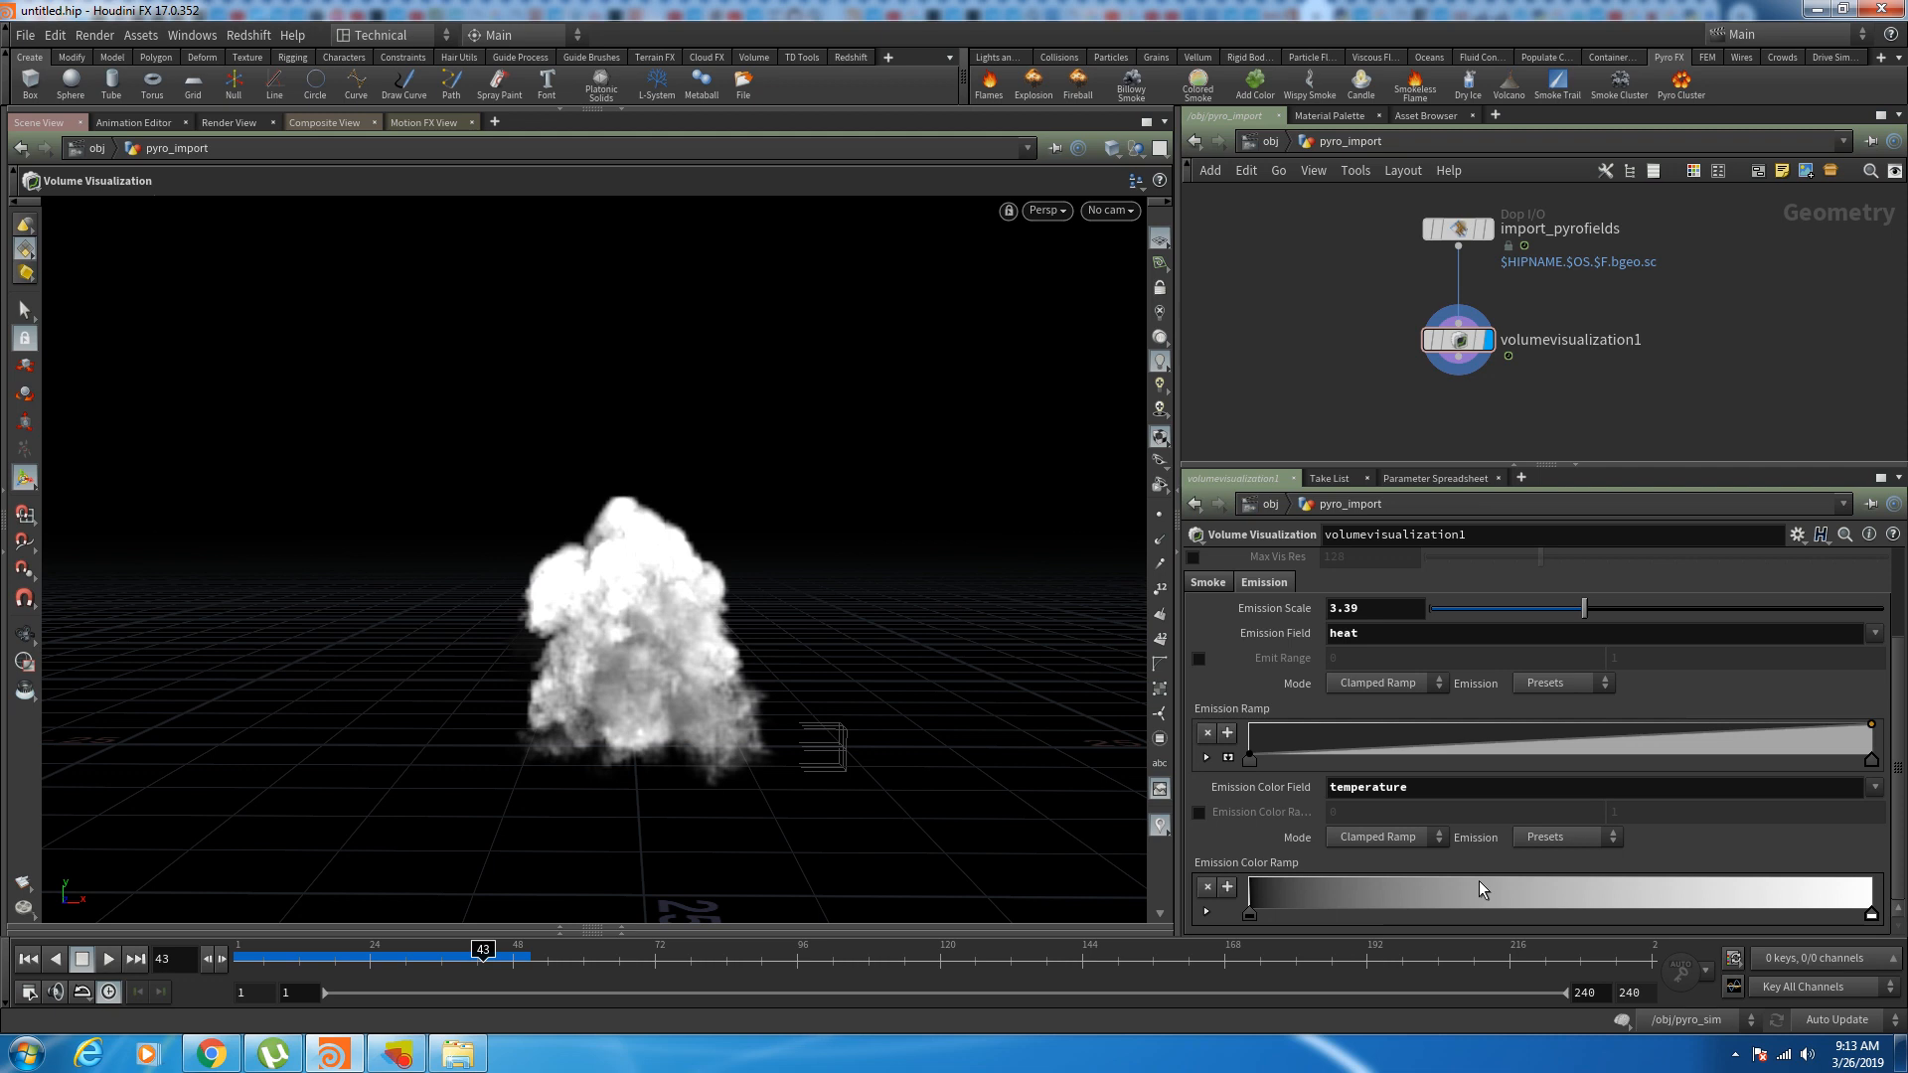
click(1545, 840)
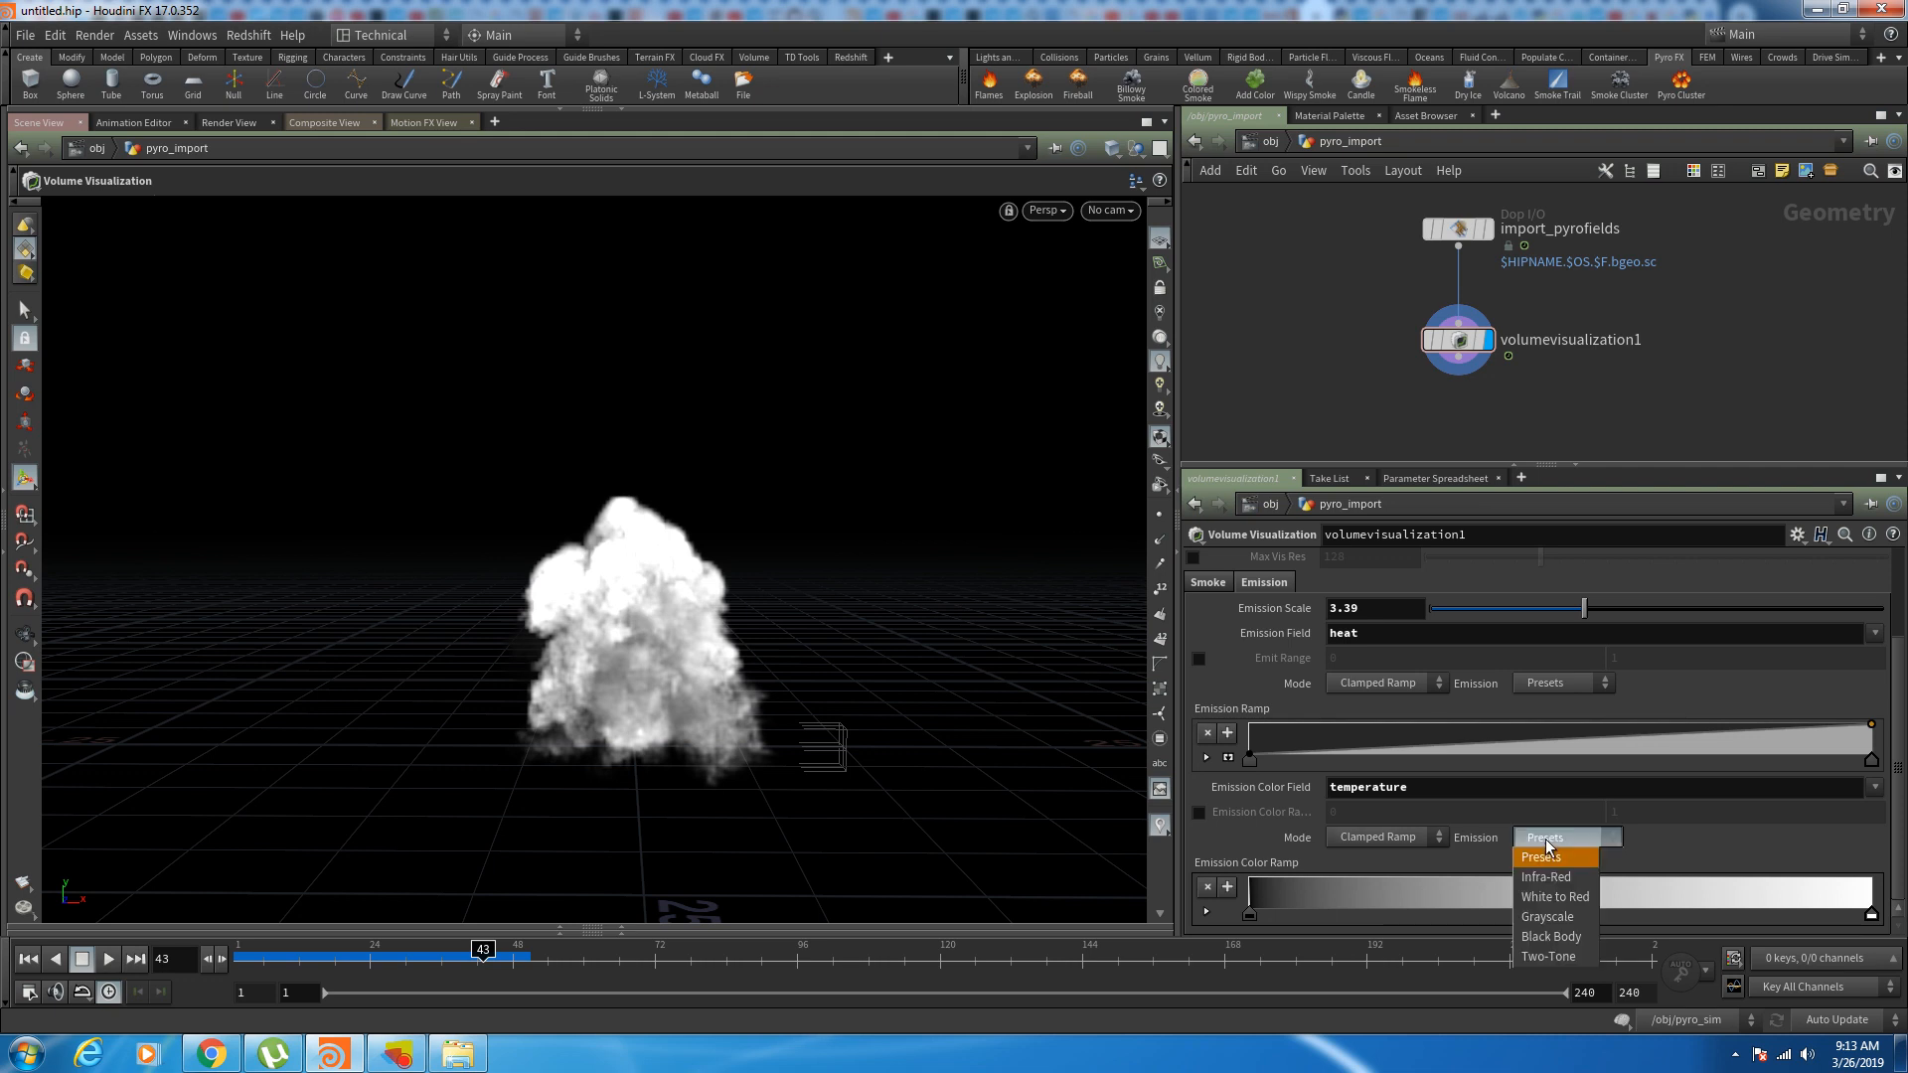
click(1548, 936)
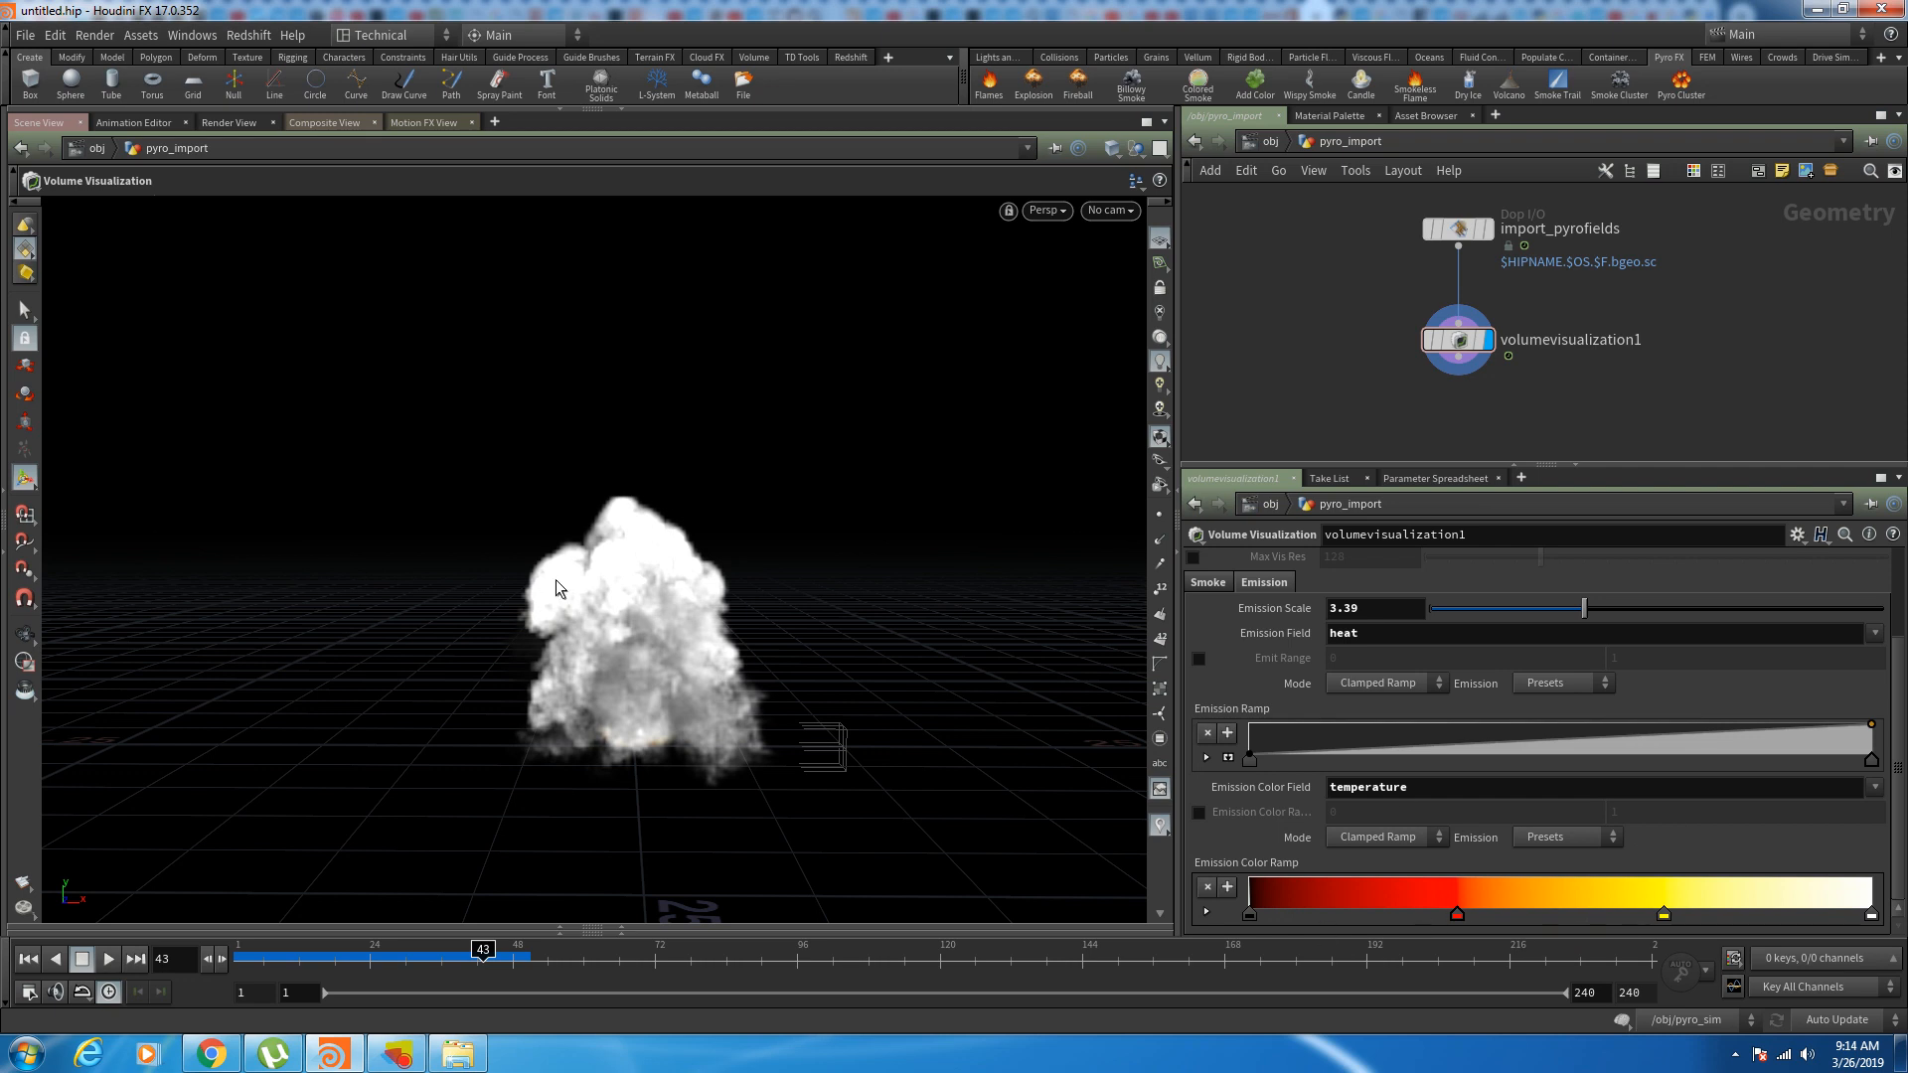
Step: Enable the emission color range with a maximum of 8.8 and scrub the simulation to frame 46
click(1198, 813)
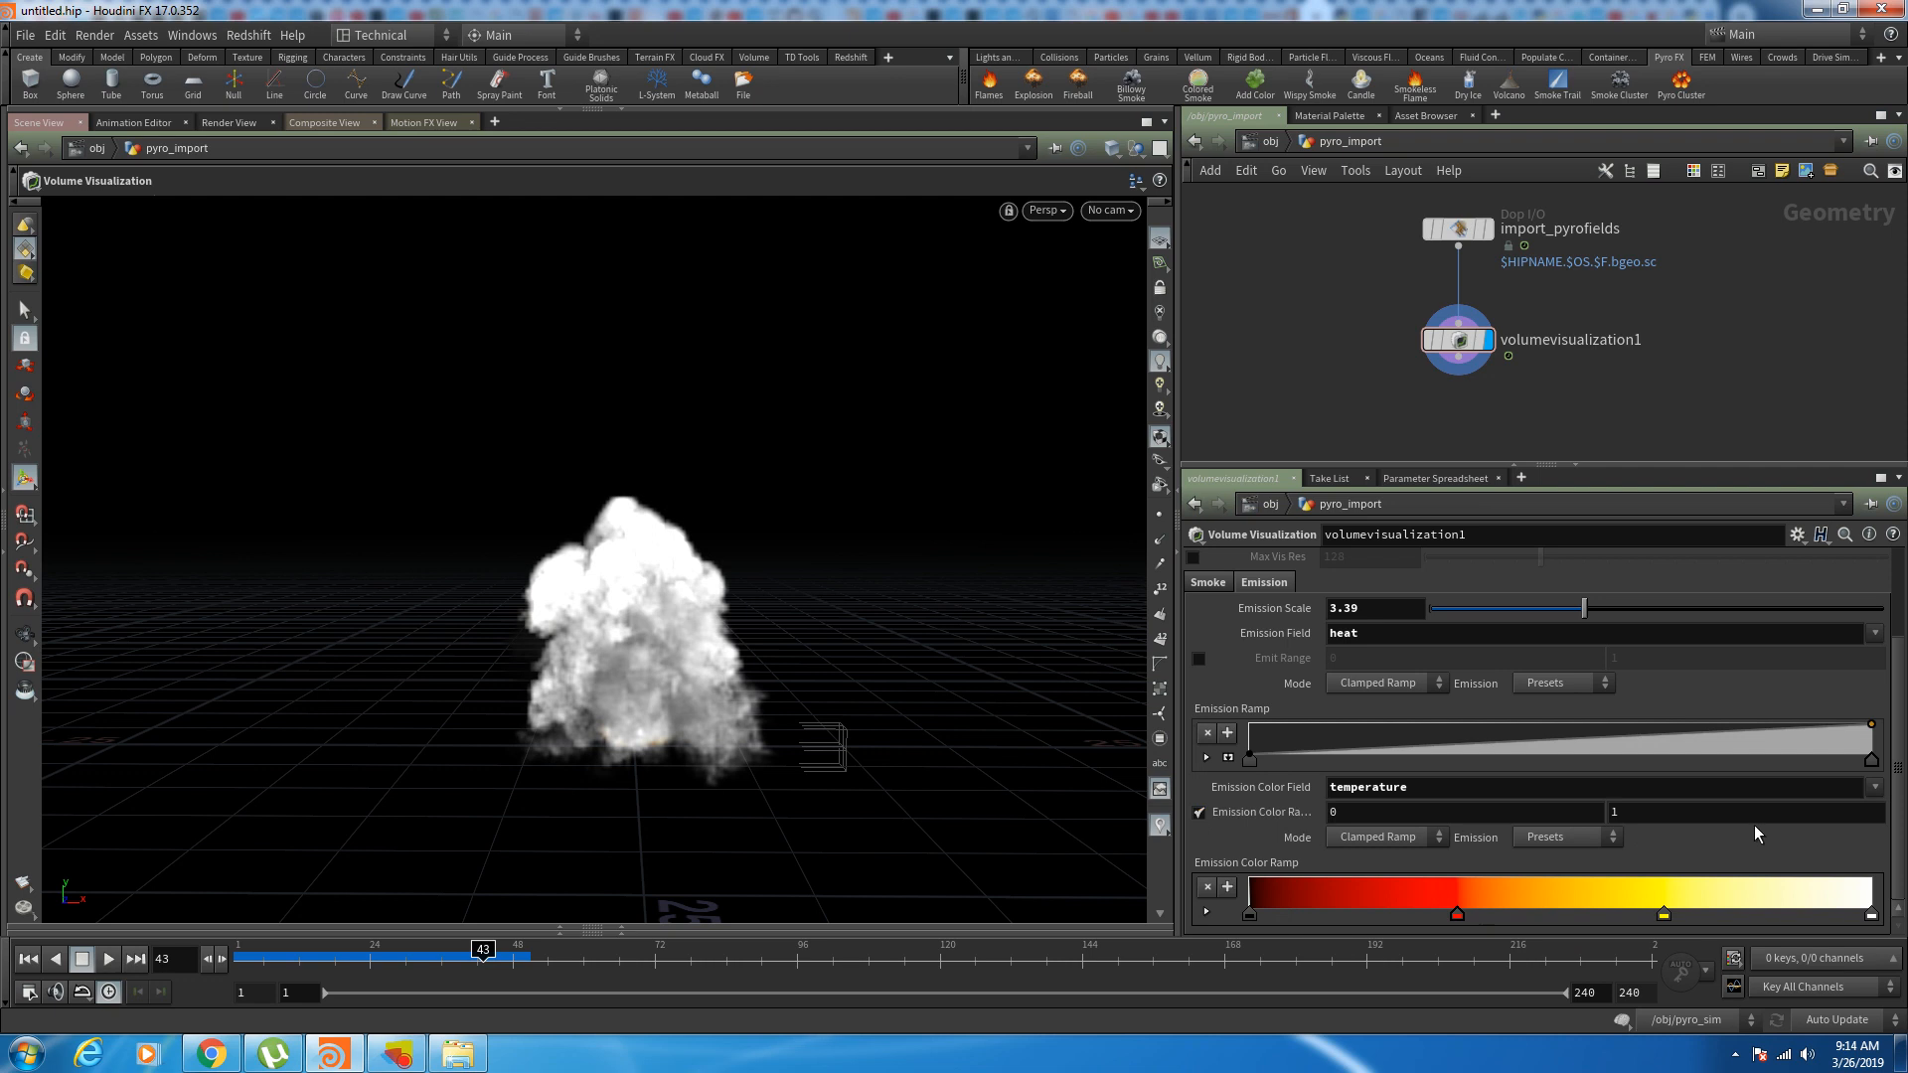
middle_drag(1650, 812, 1658, 812)
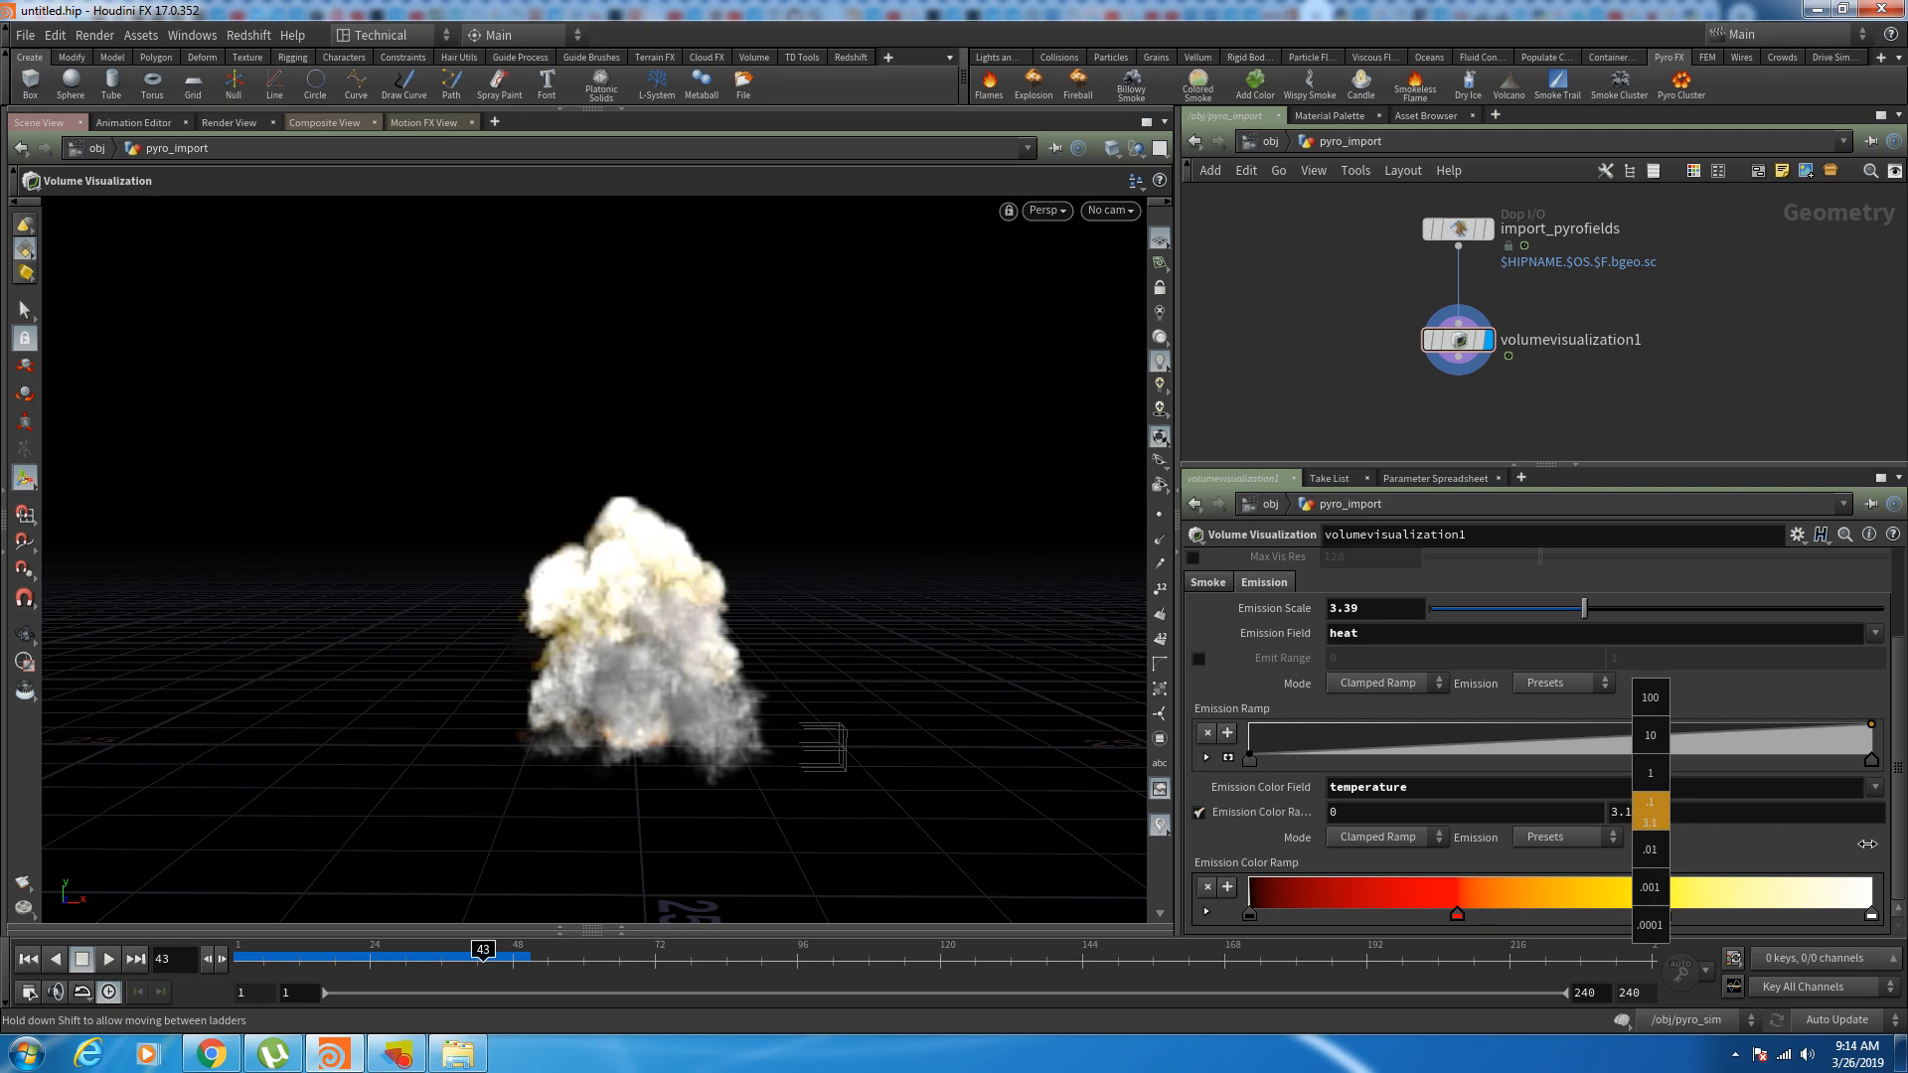
middle_drag(1867, 844, 418, 857)
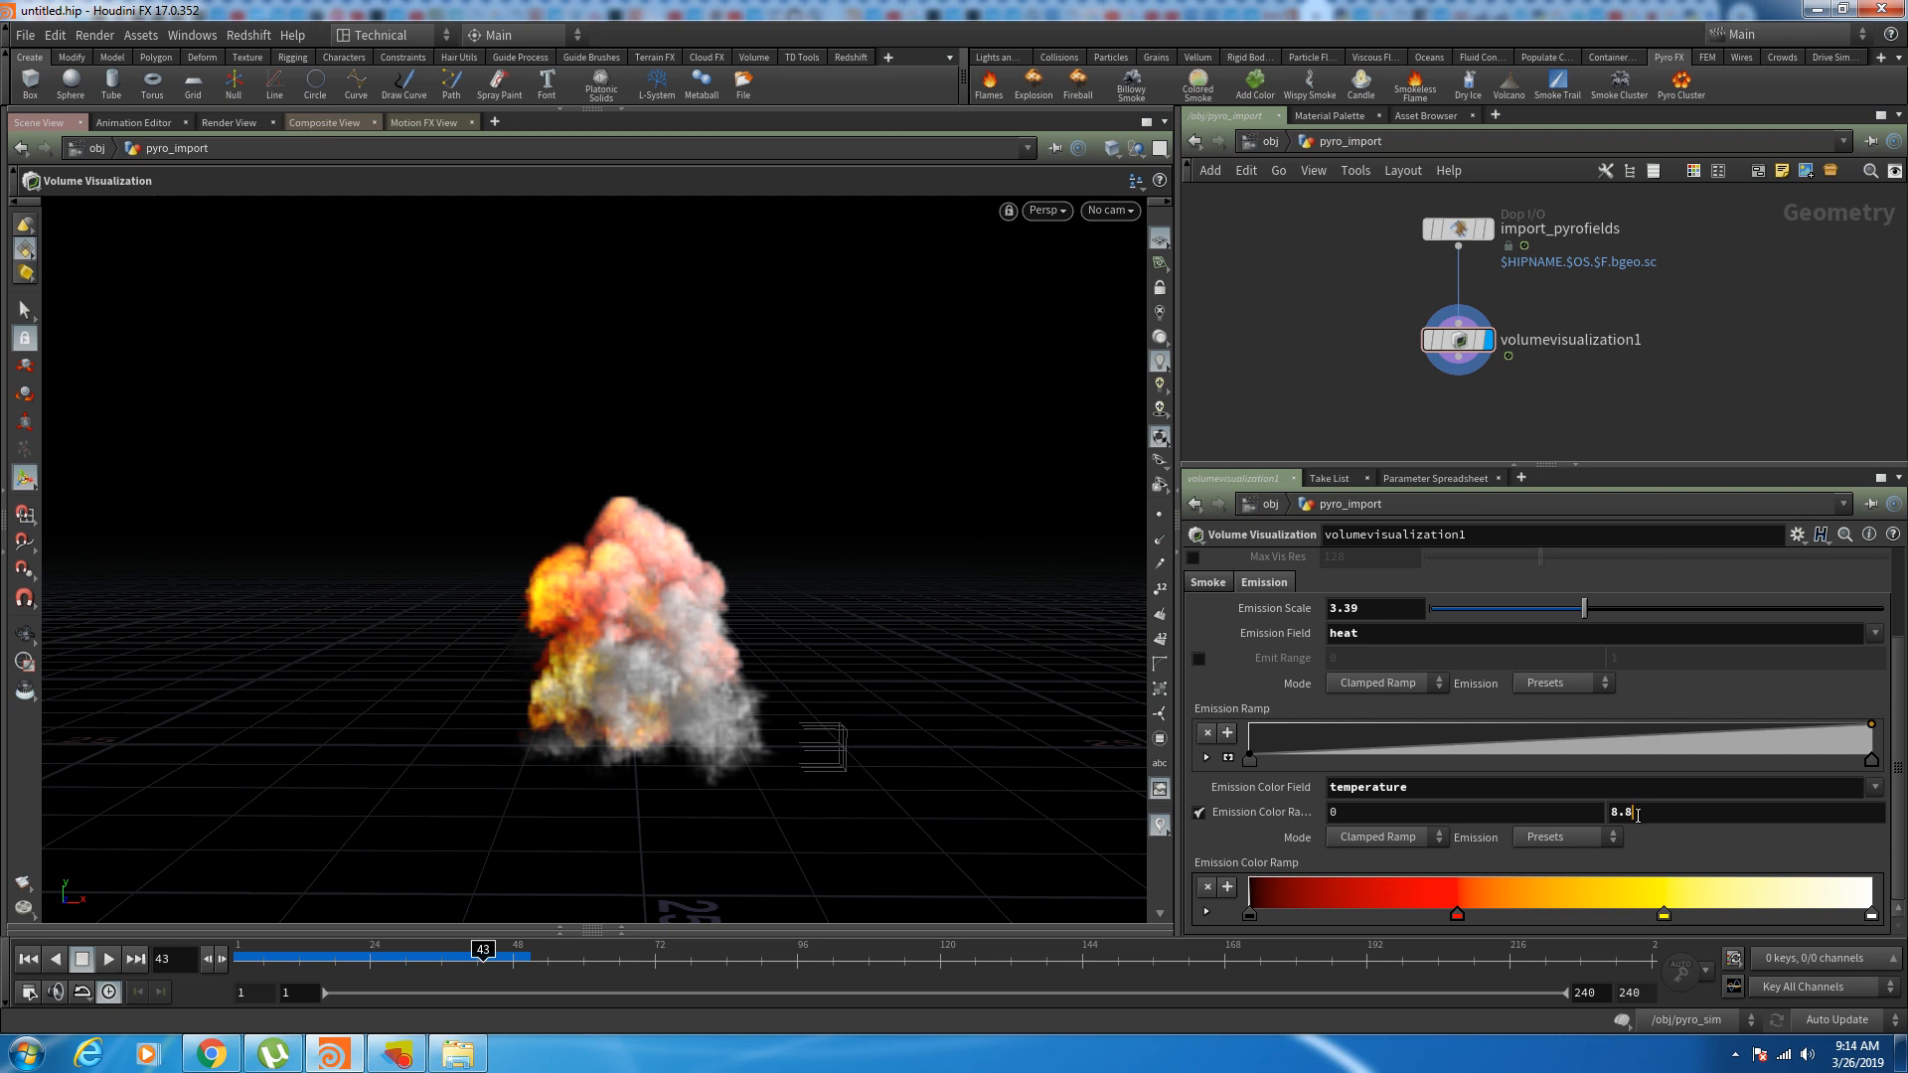
click(1637, 814)
key(Return)
drag(282, 958, 498, 968)
Step: Try removing the black point from the smoke's diffuse ramp, and undo the removal
click(1199, 586)
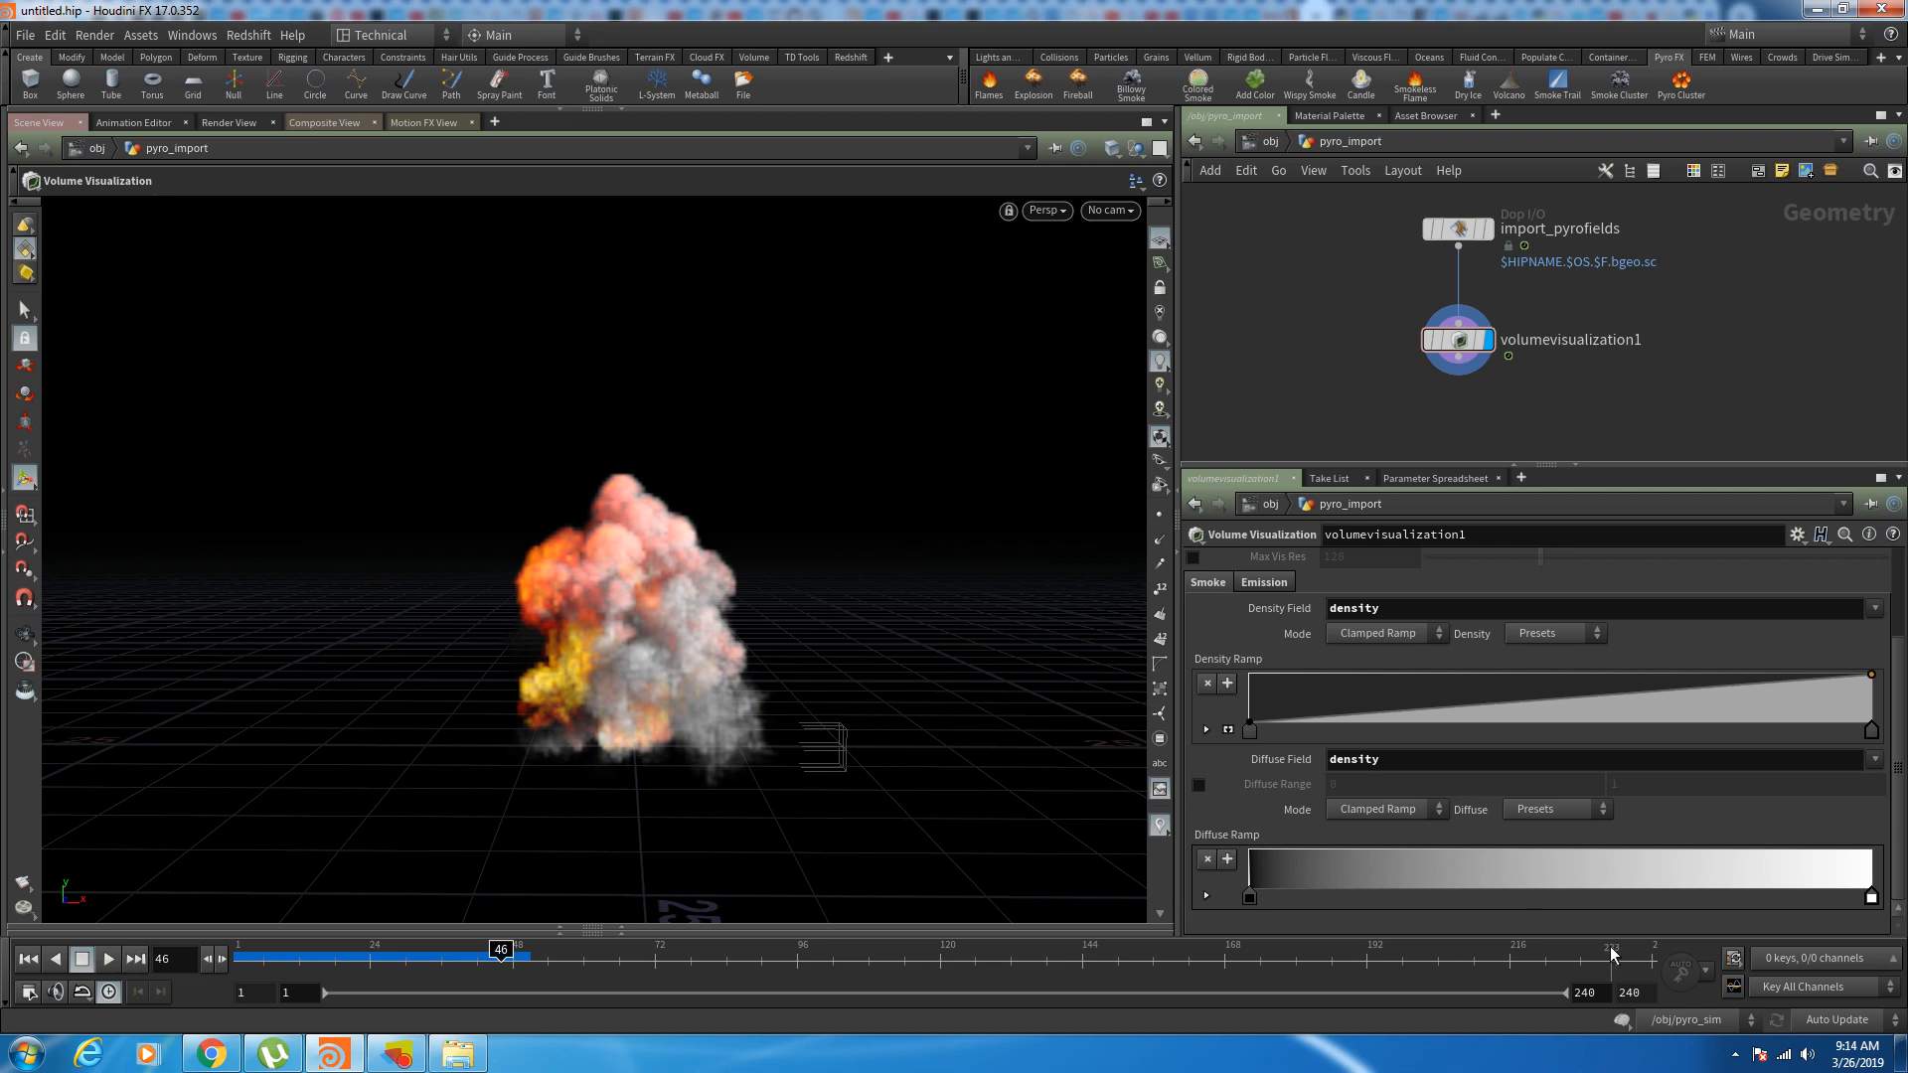
click(1871, 897)
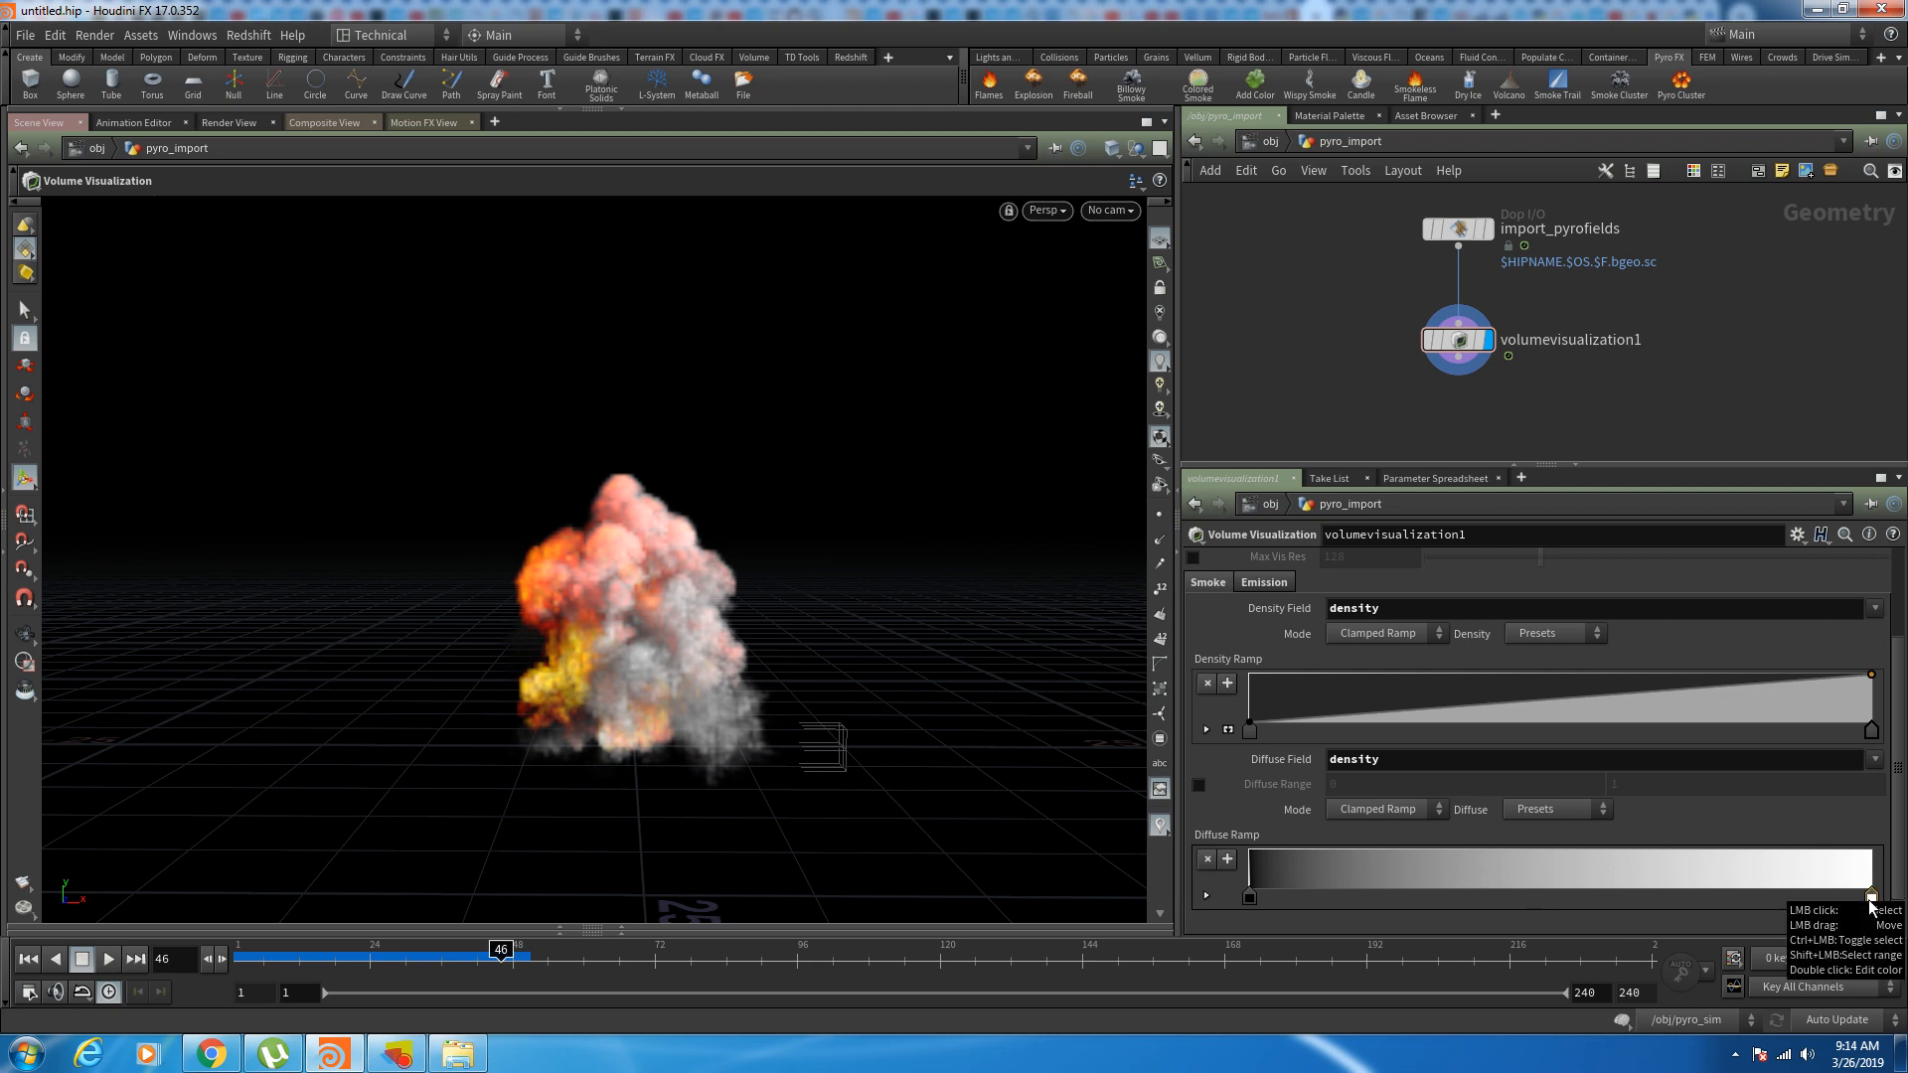
drag(1250, 899, 1249, 1038)
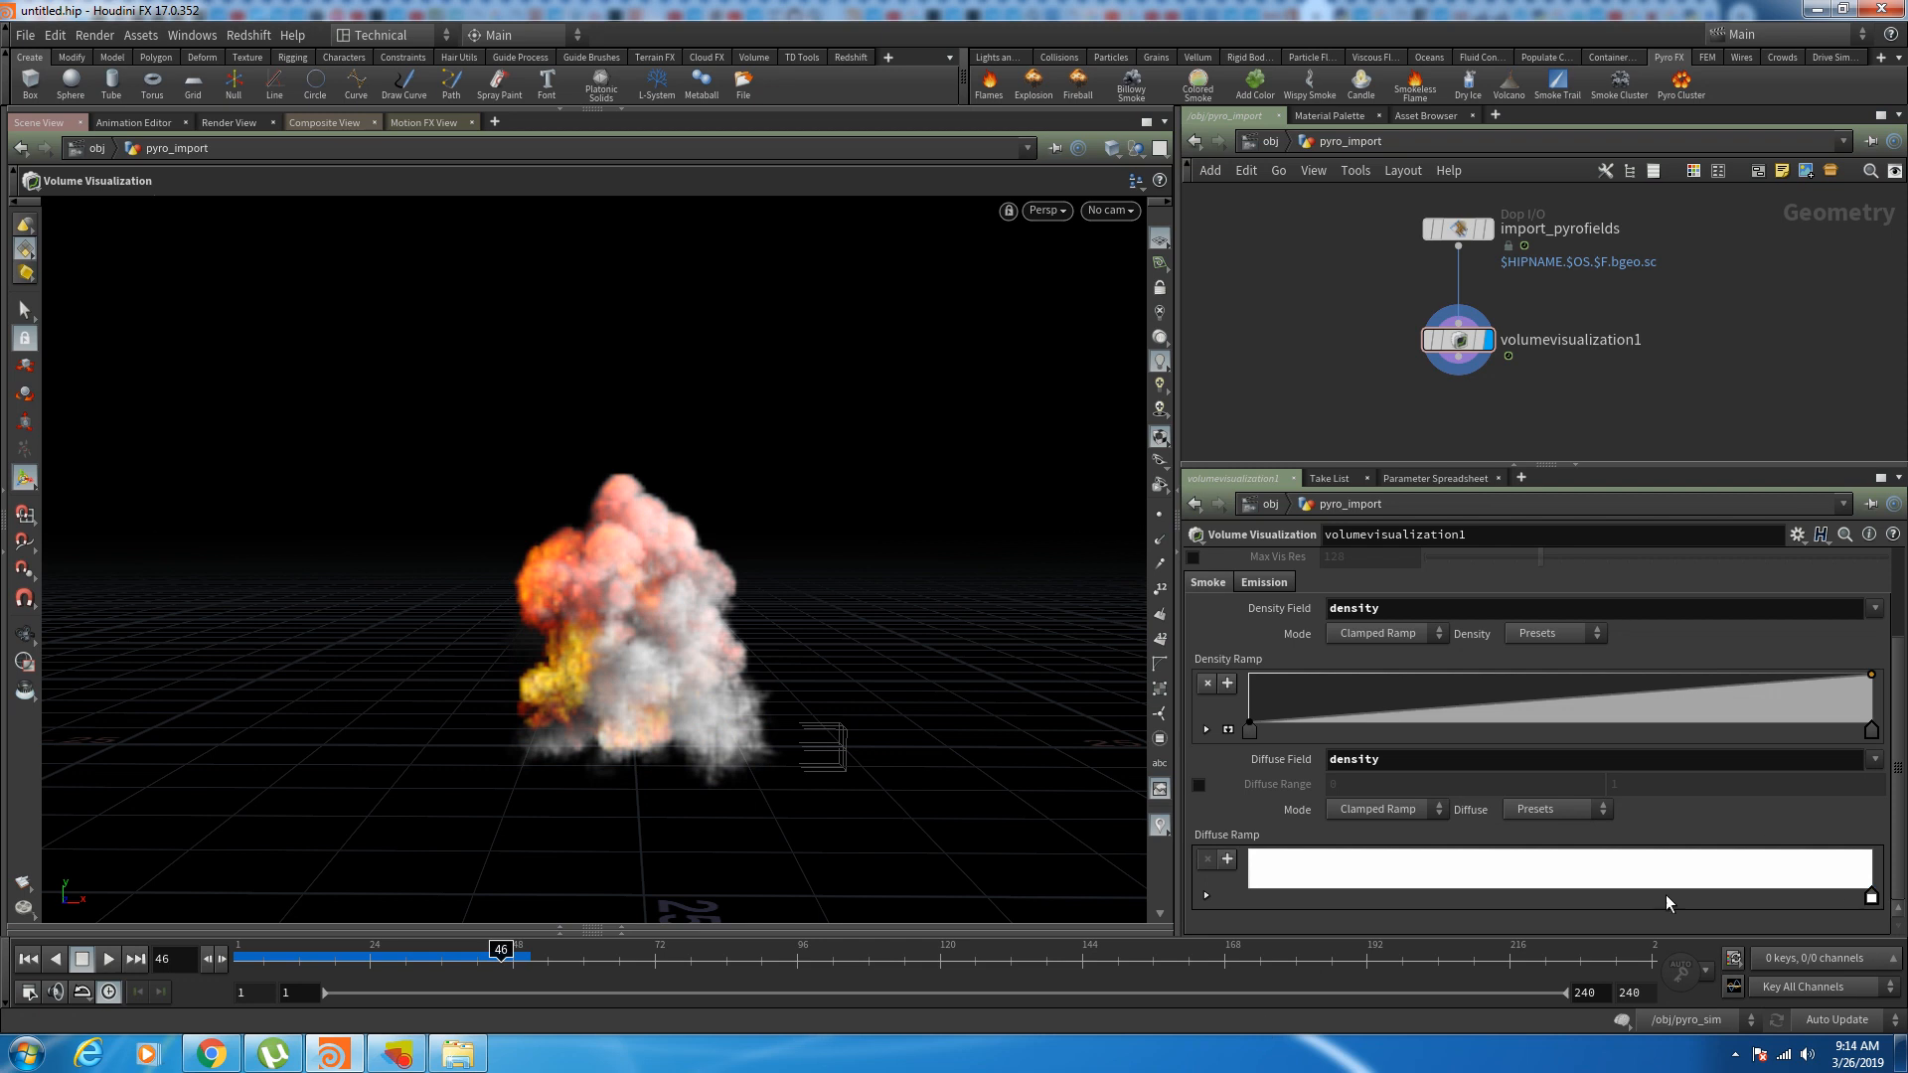
key(ctrl+z)
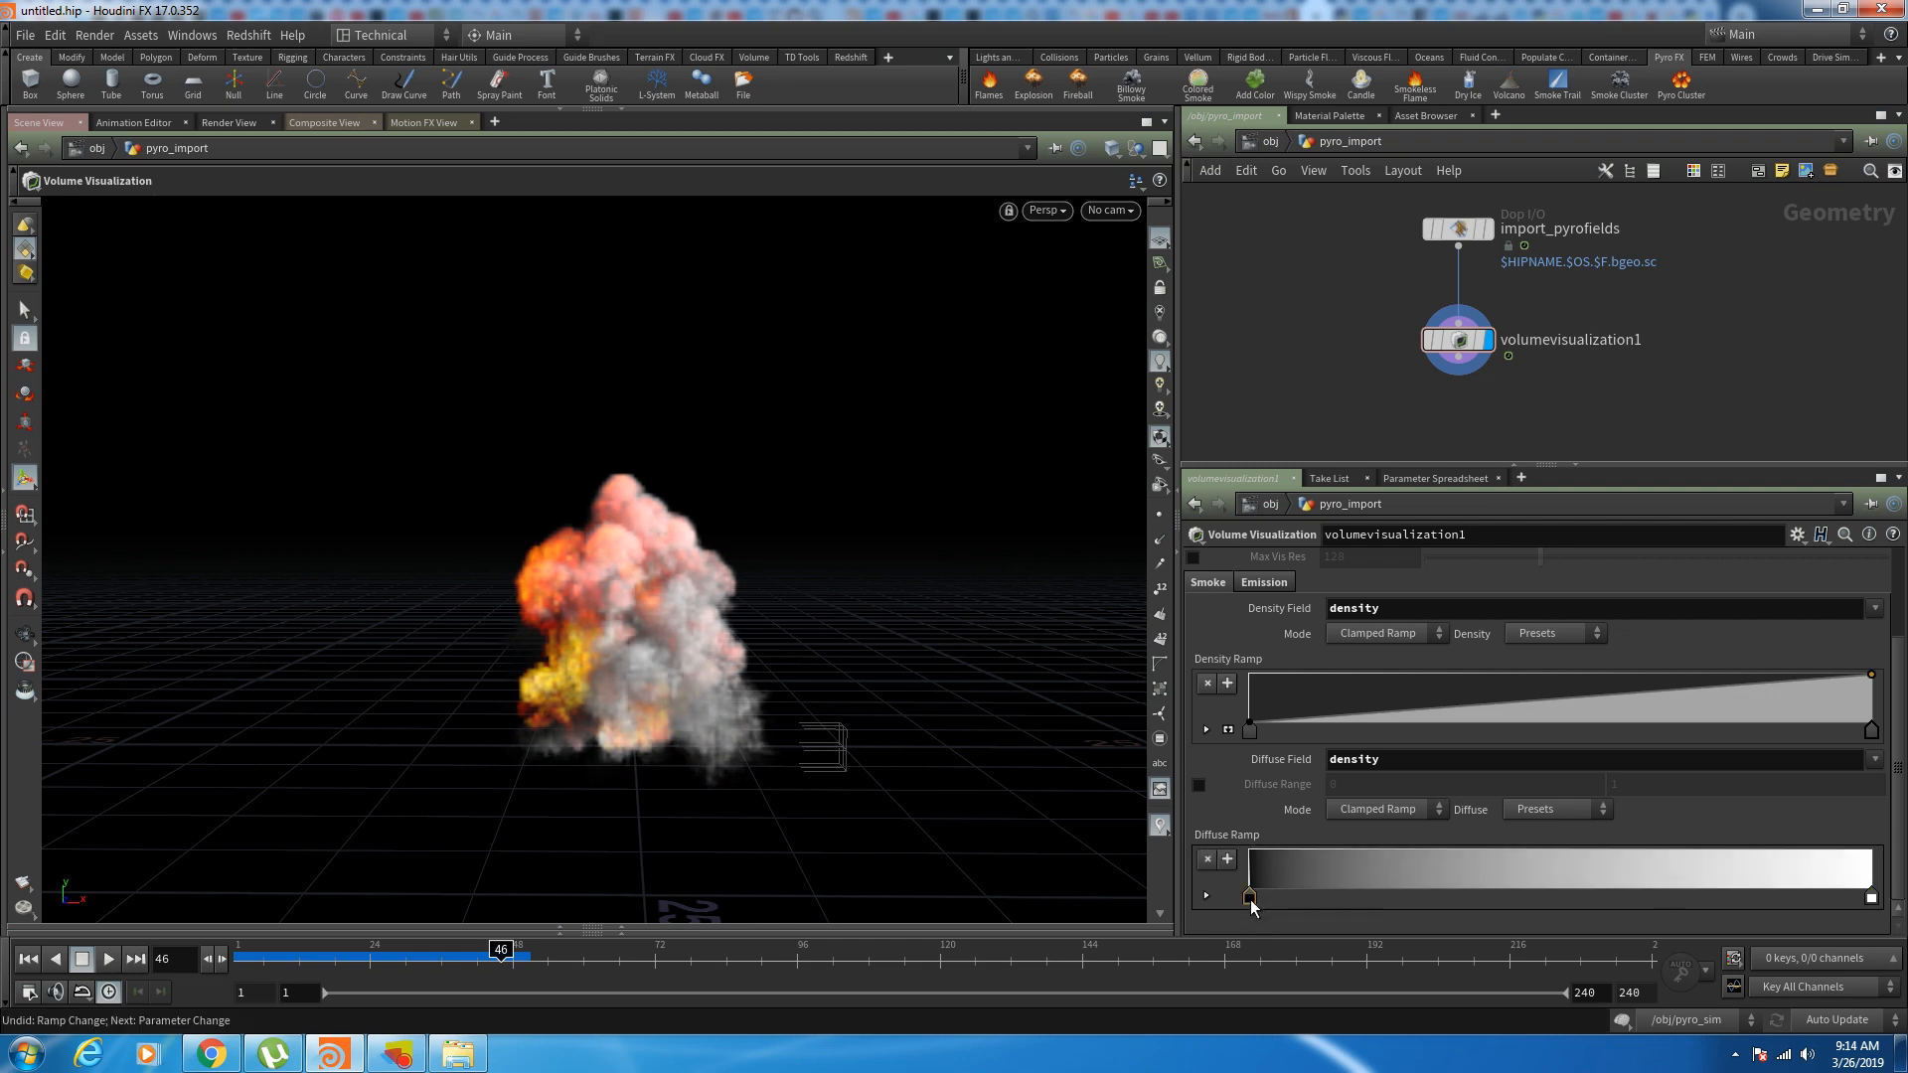
Step: Delete the black point from the smoke's diffuse ramp
right_click(1250, 898)
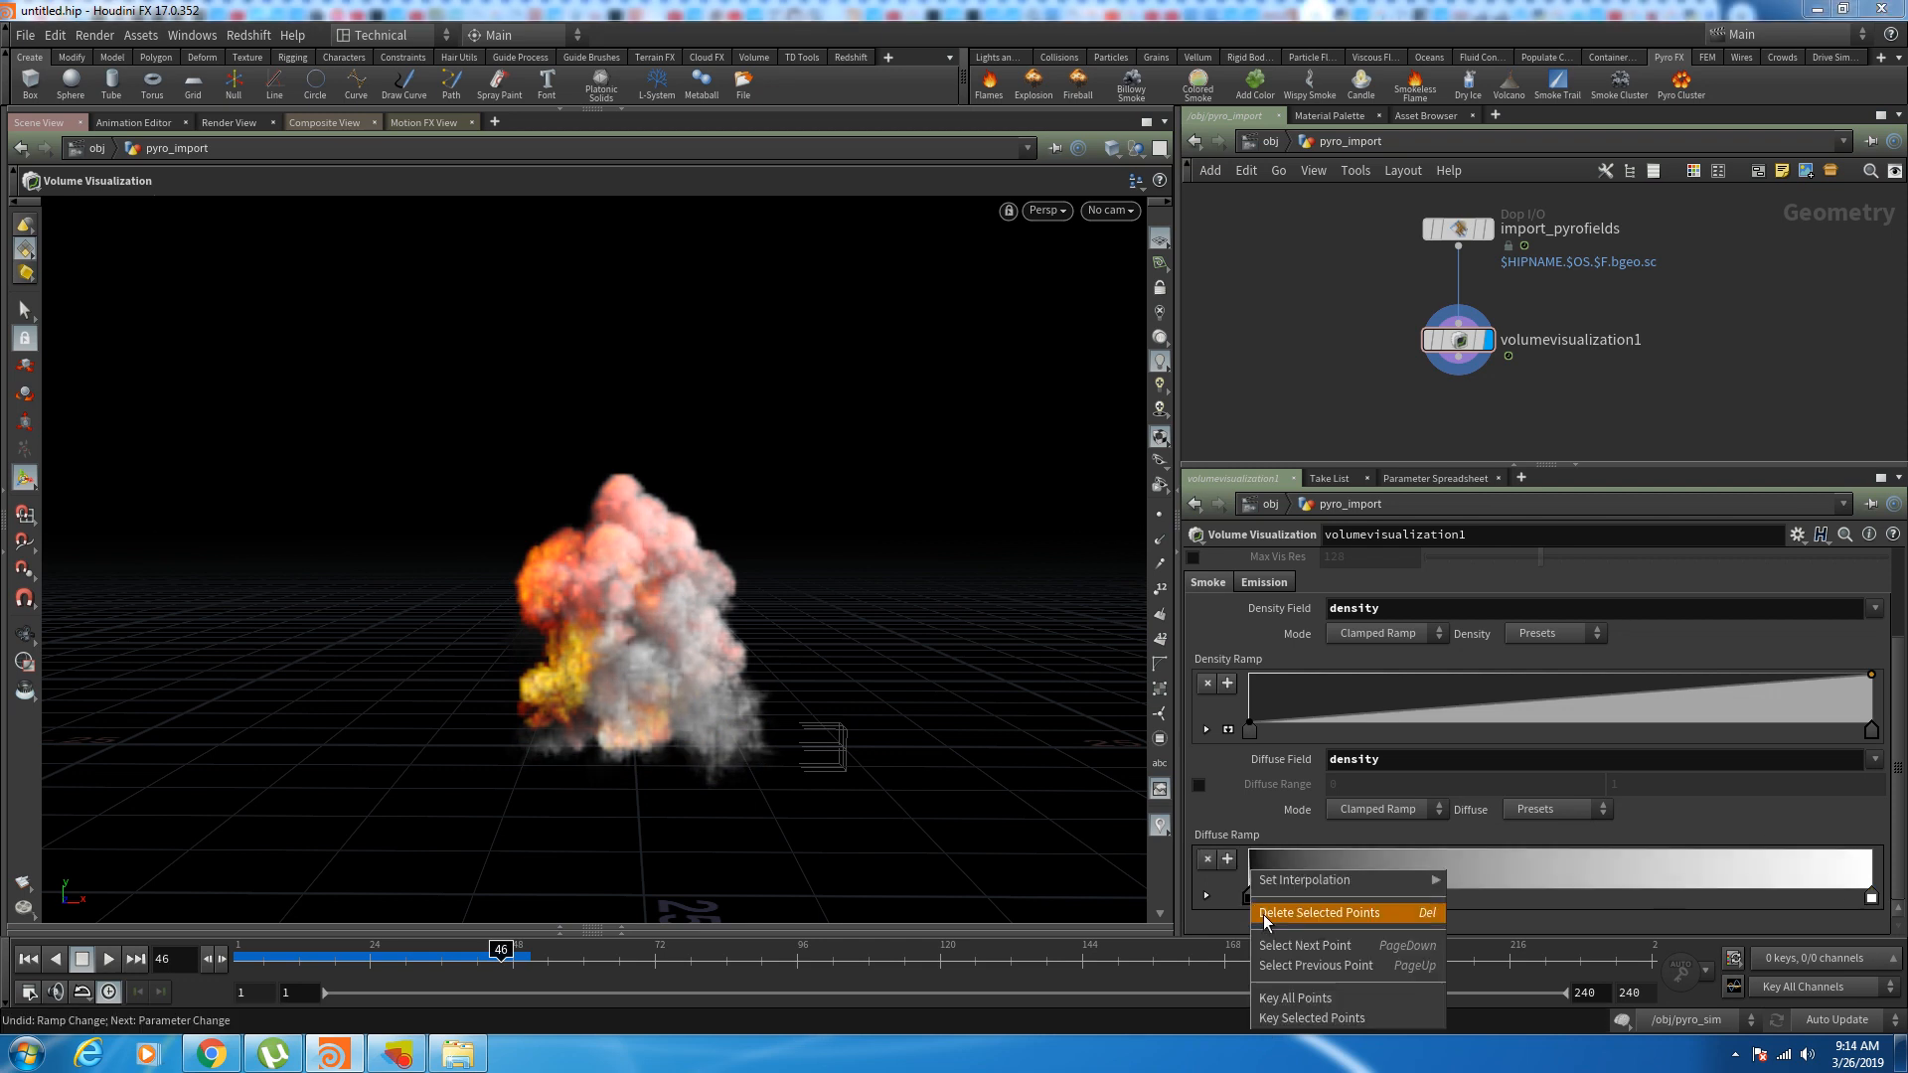
click(1264, 915)
right_click(1244, 904)
click(1266, 915)
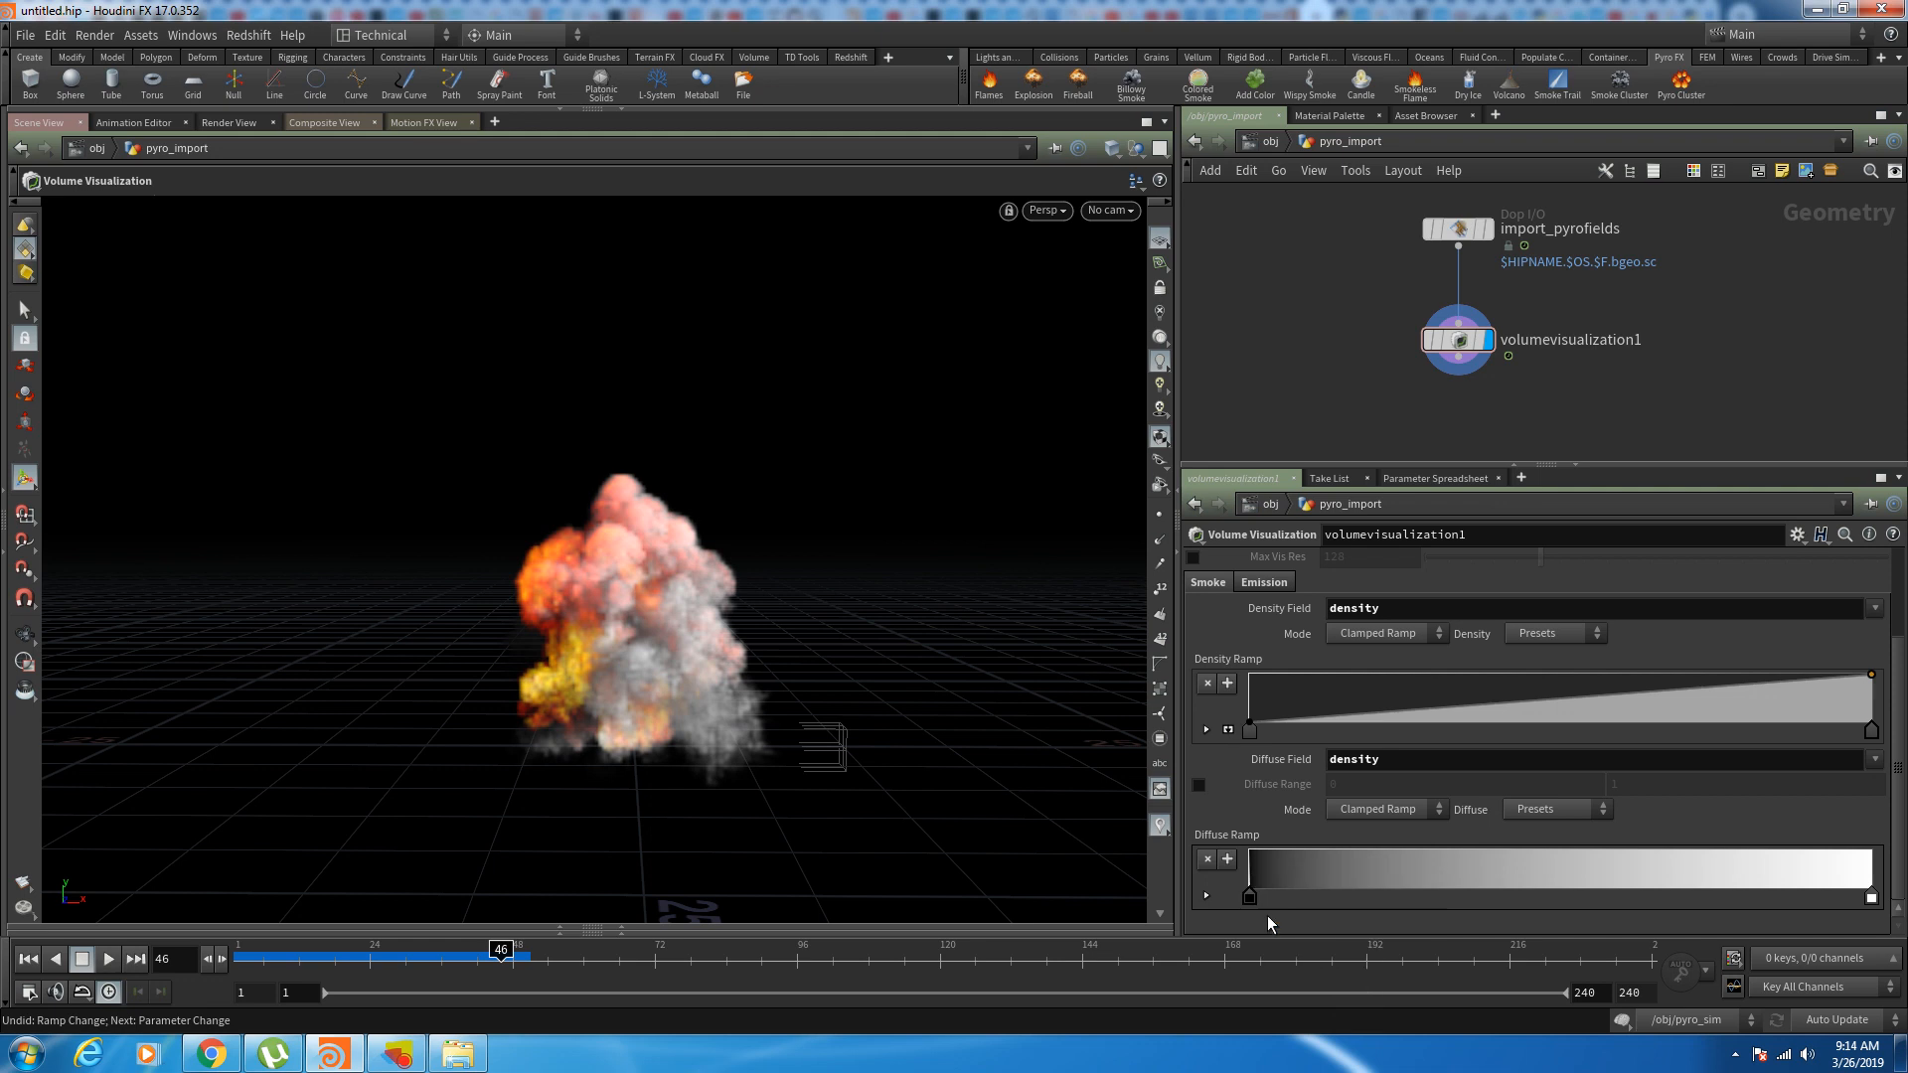
drag(1250, 898, 1279, 914)
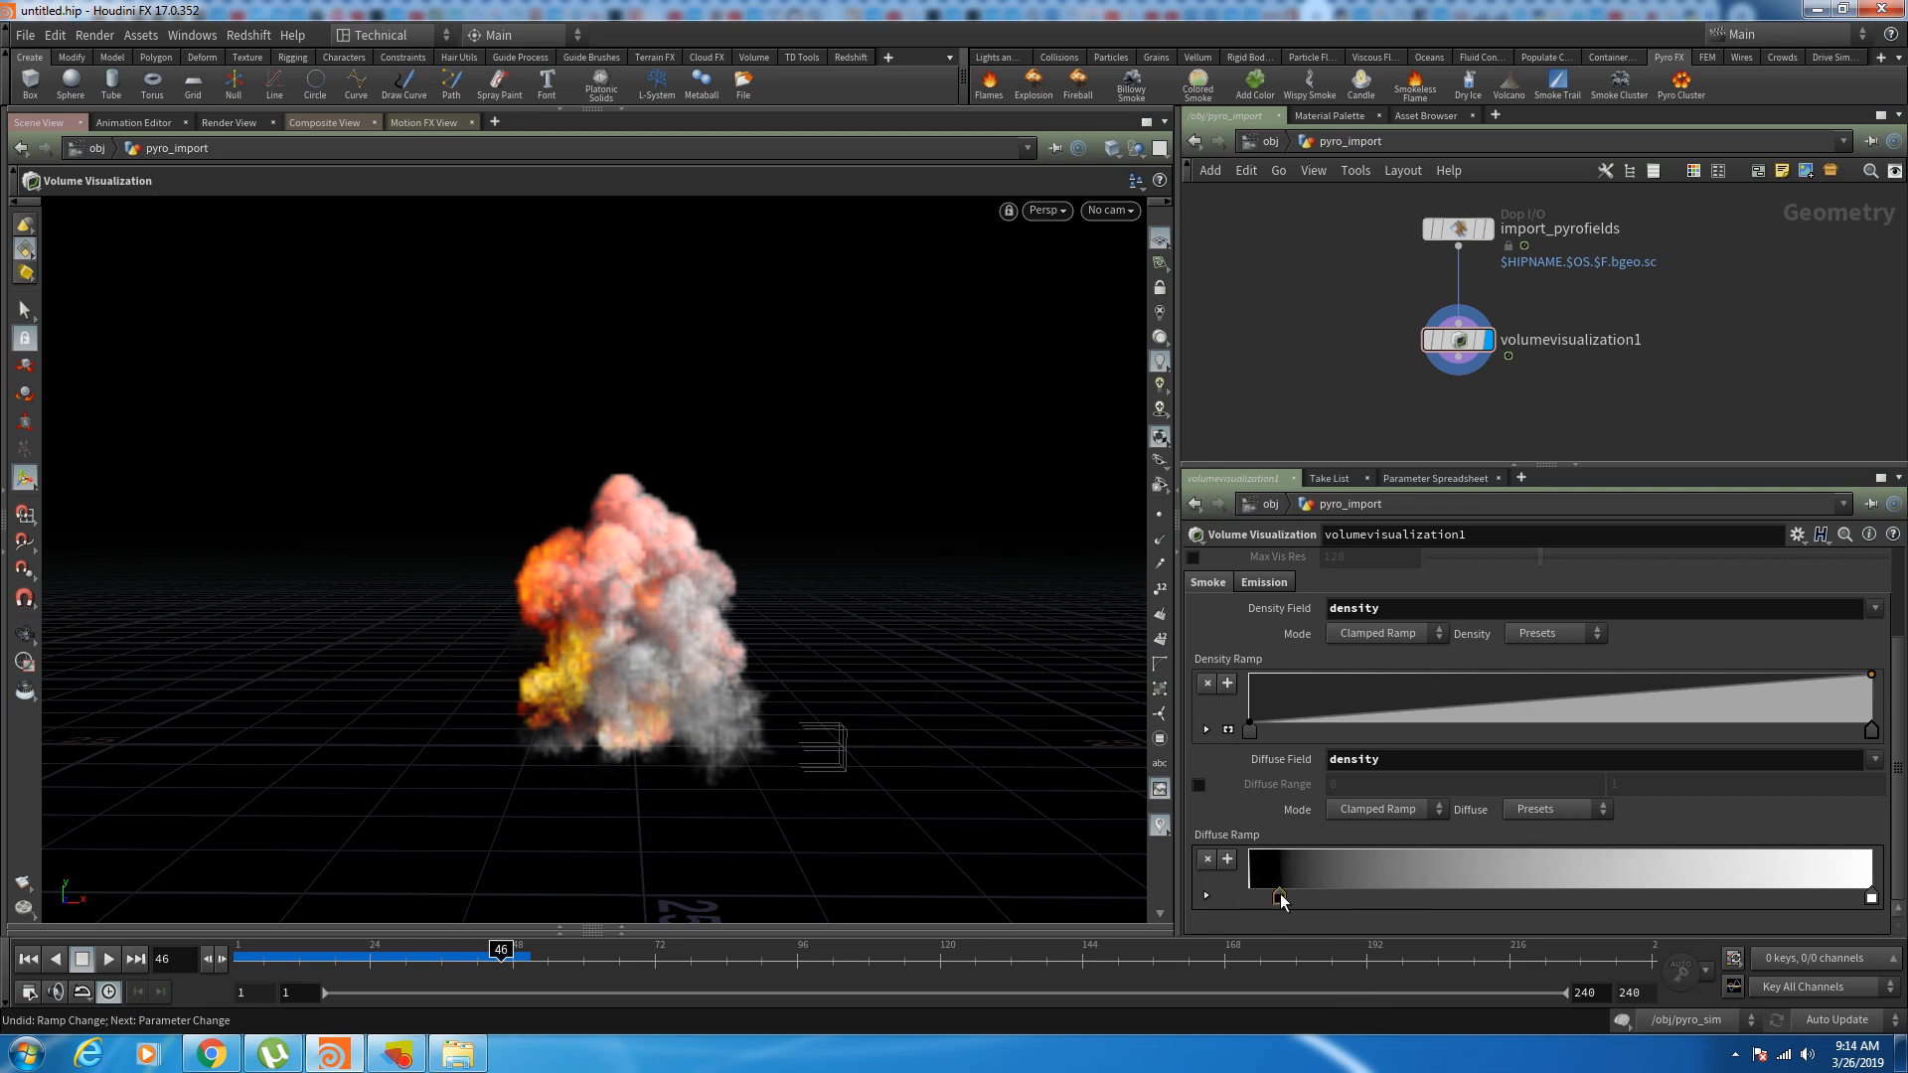
key(Delete)
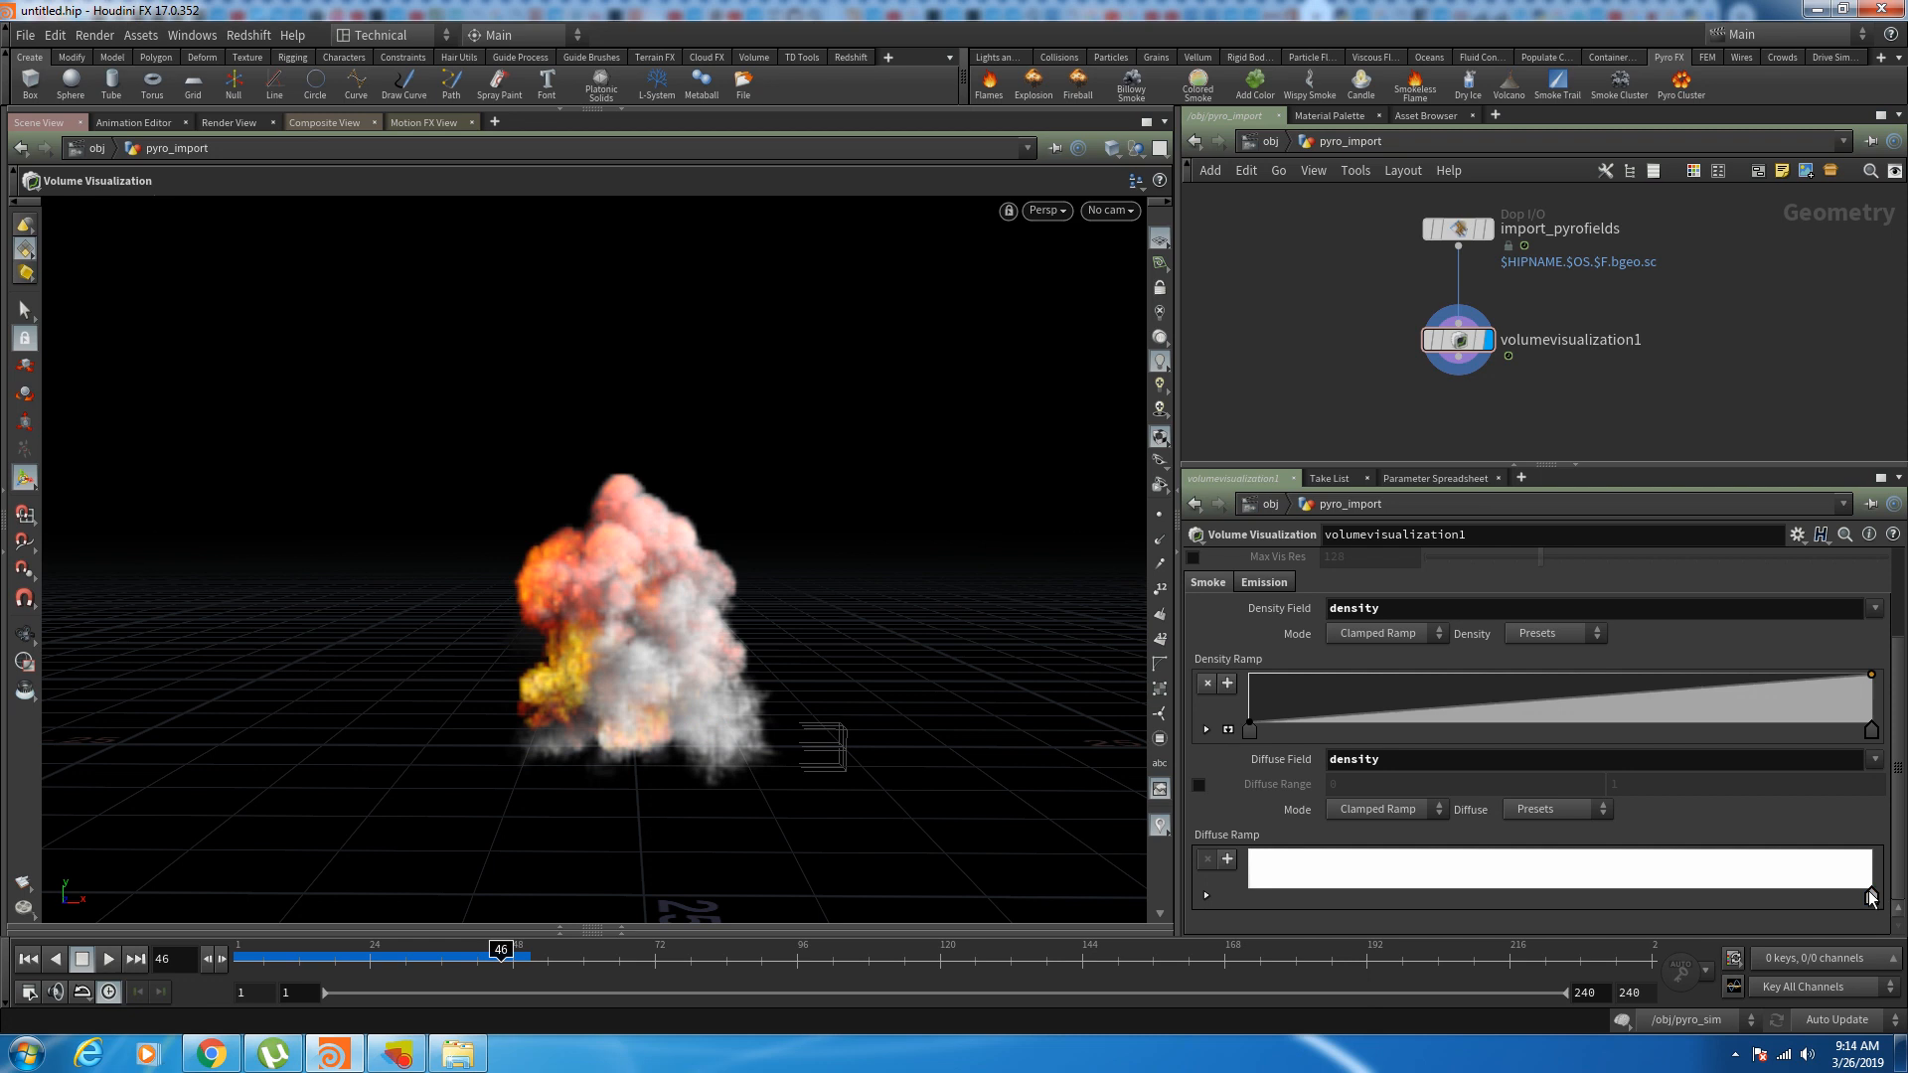
Step: Set the remaining diffuse ramp point to dark grey, with red, green and blue at 0.1
double_click(1872, 899)
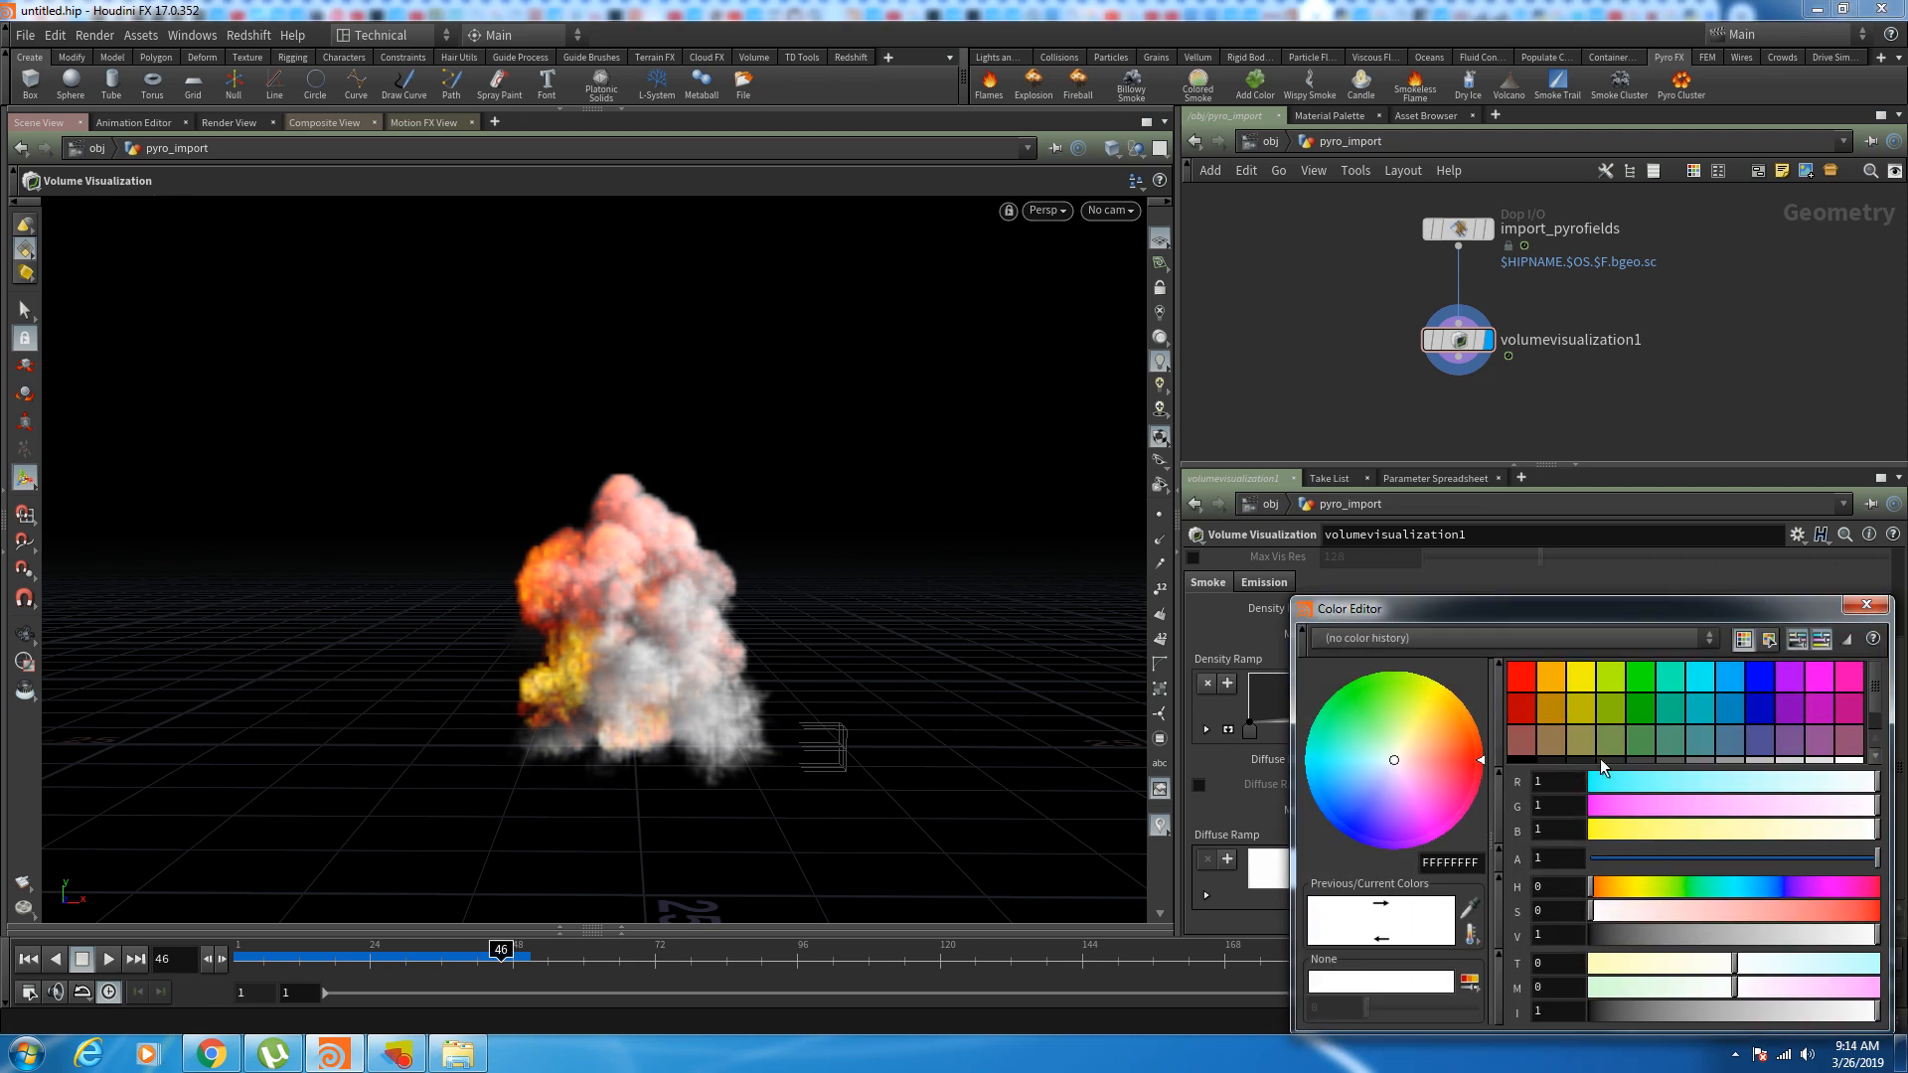
click(1650, 762)
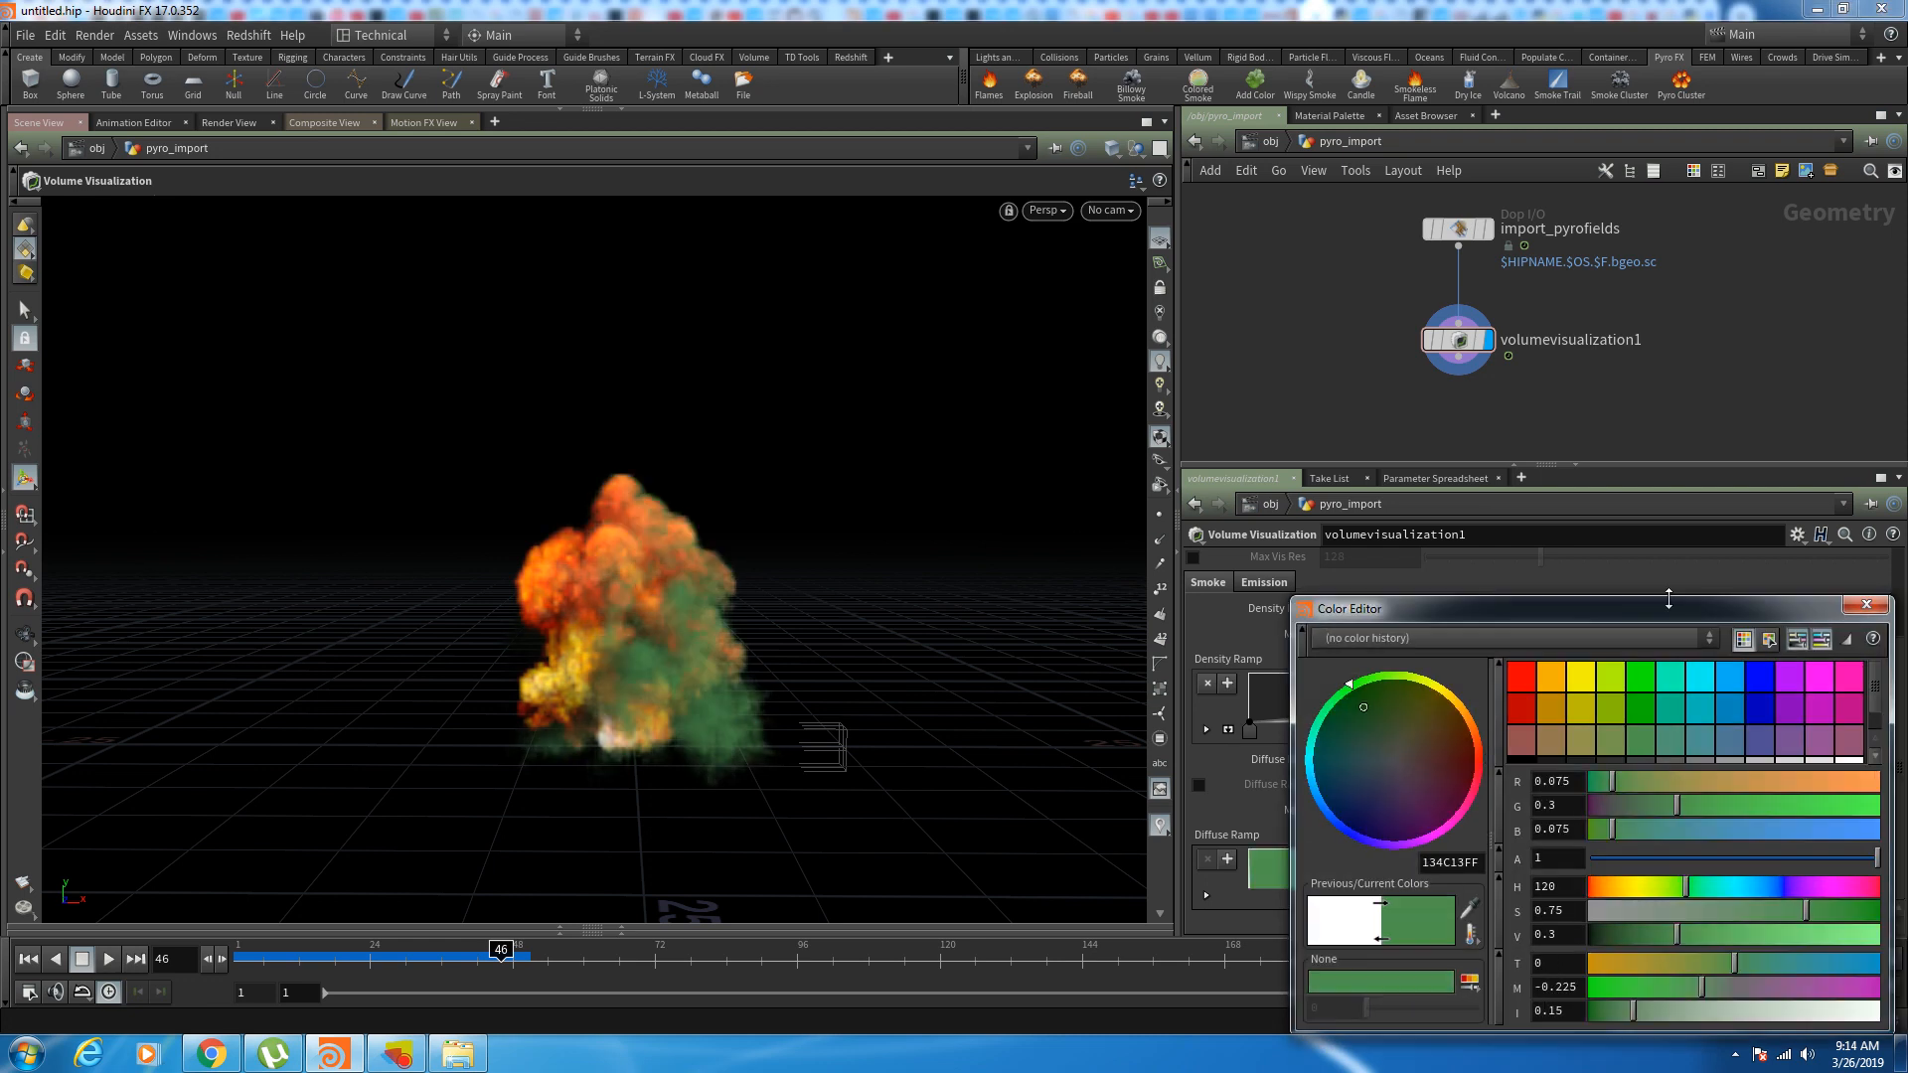
drag(1669, 598, 1666, 515)
click(1590, 698)
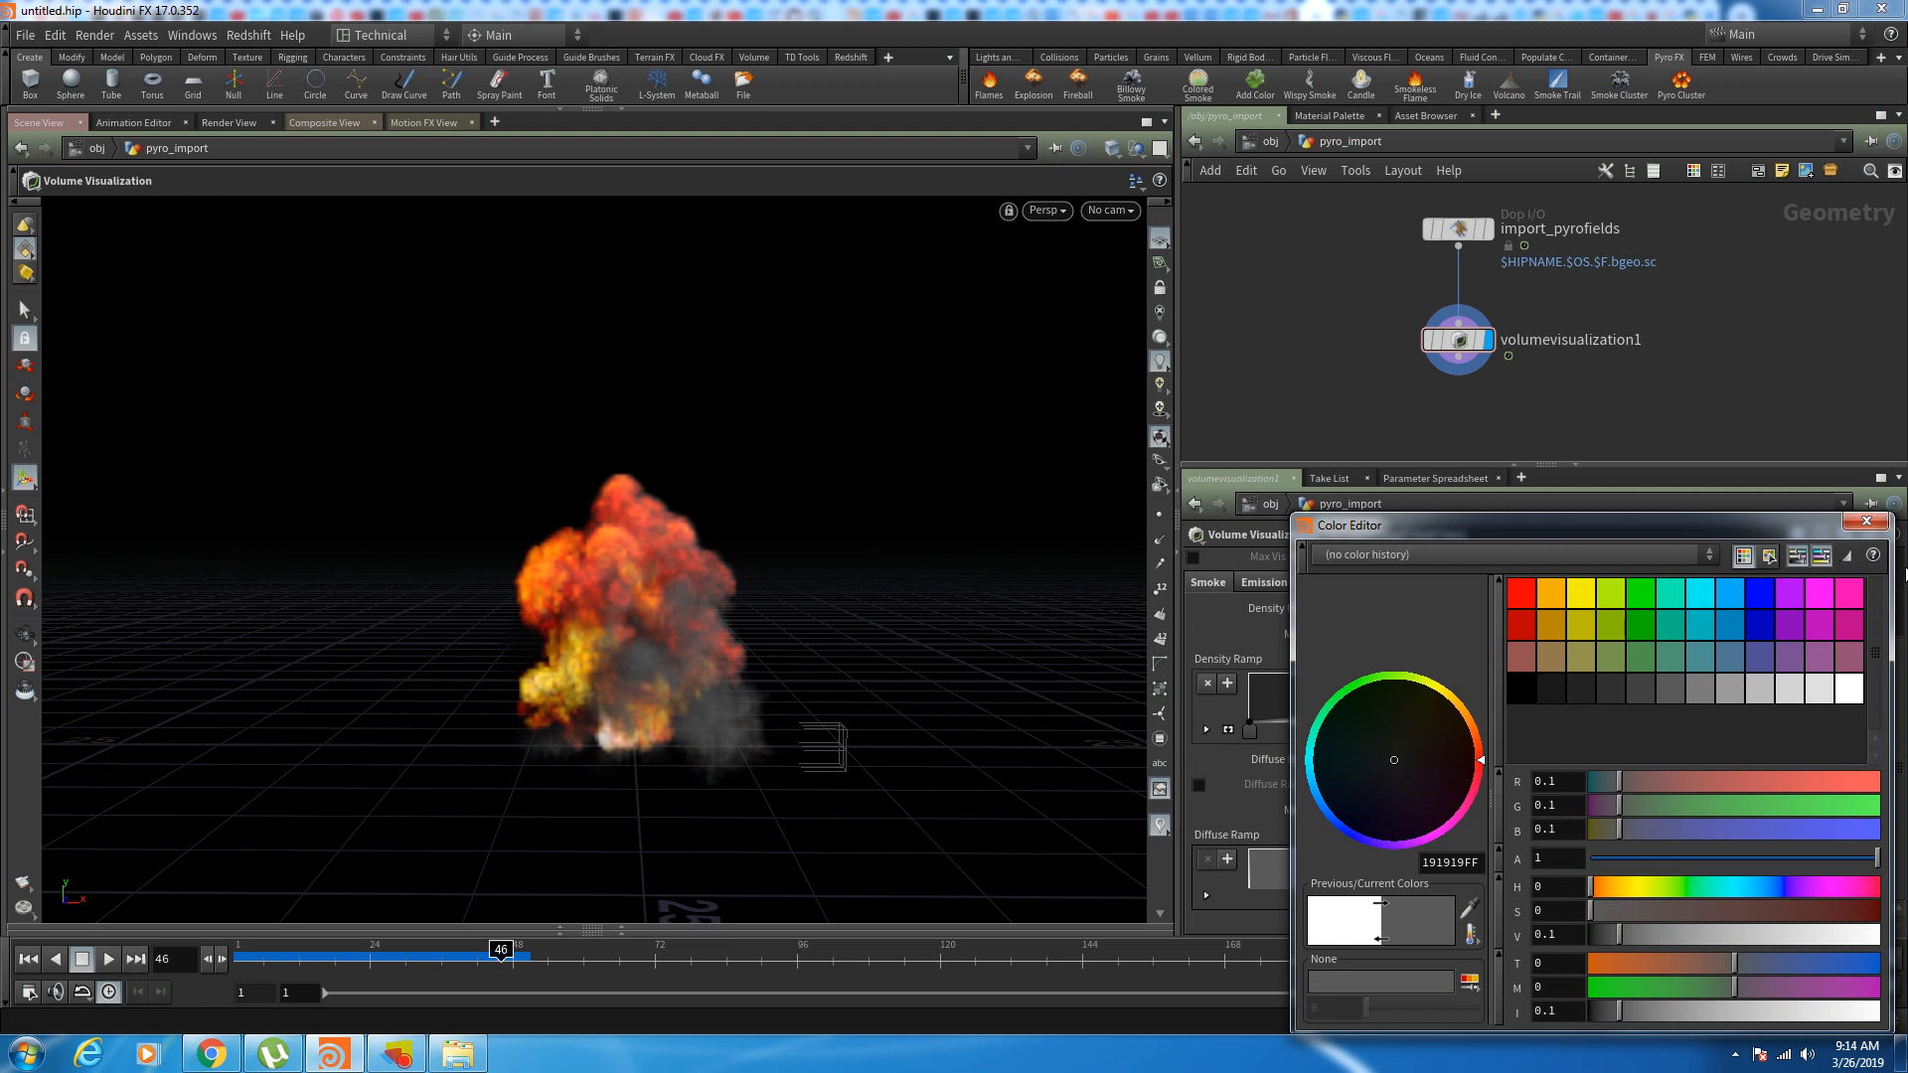
click(1867, 521)
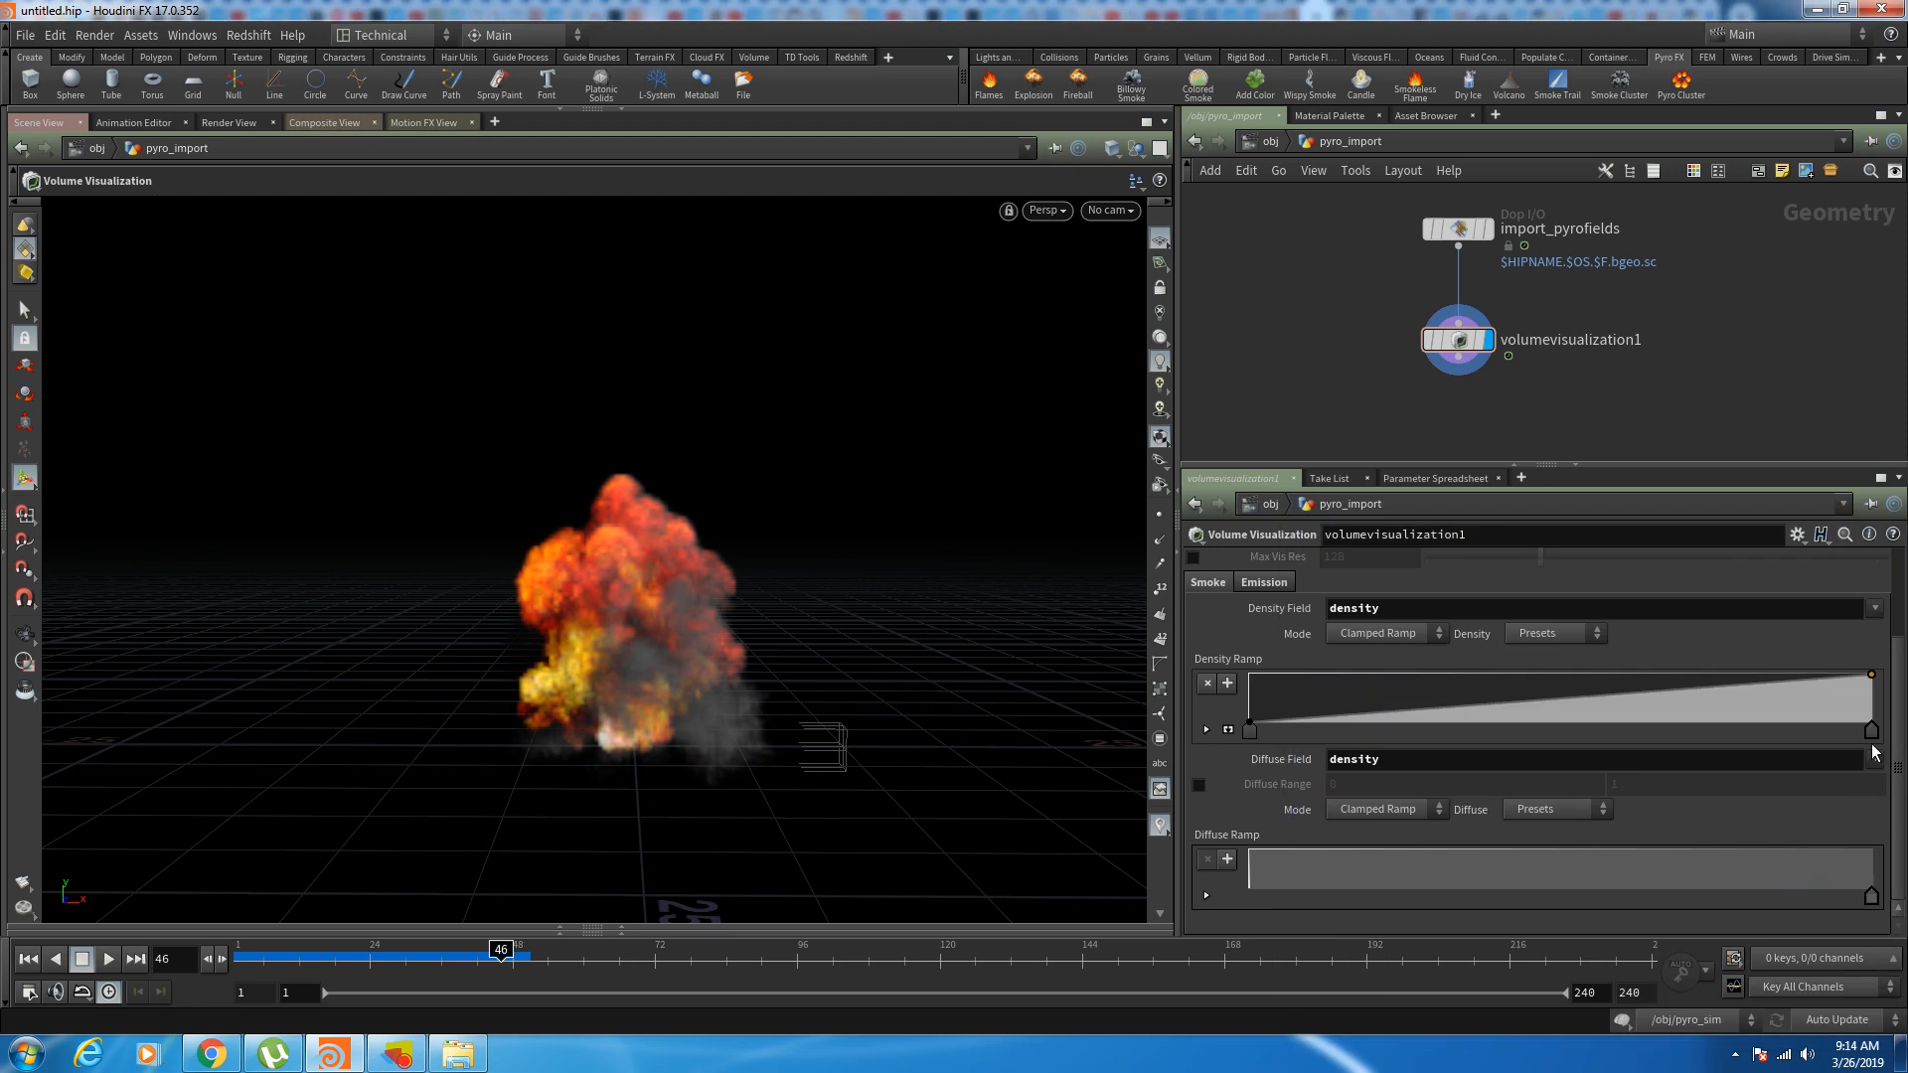
Step: Set the volume visualization's density scale to 1.5 and scrub the simulation to frame 44
scroll(1893, 833, up, 3)
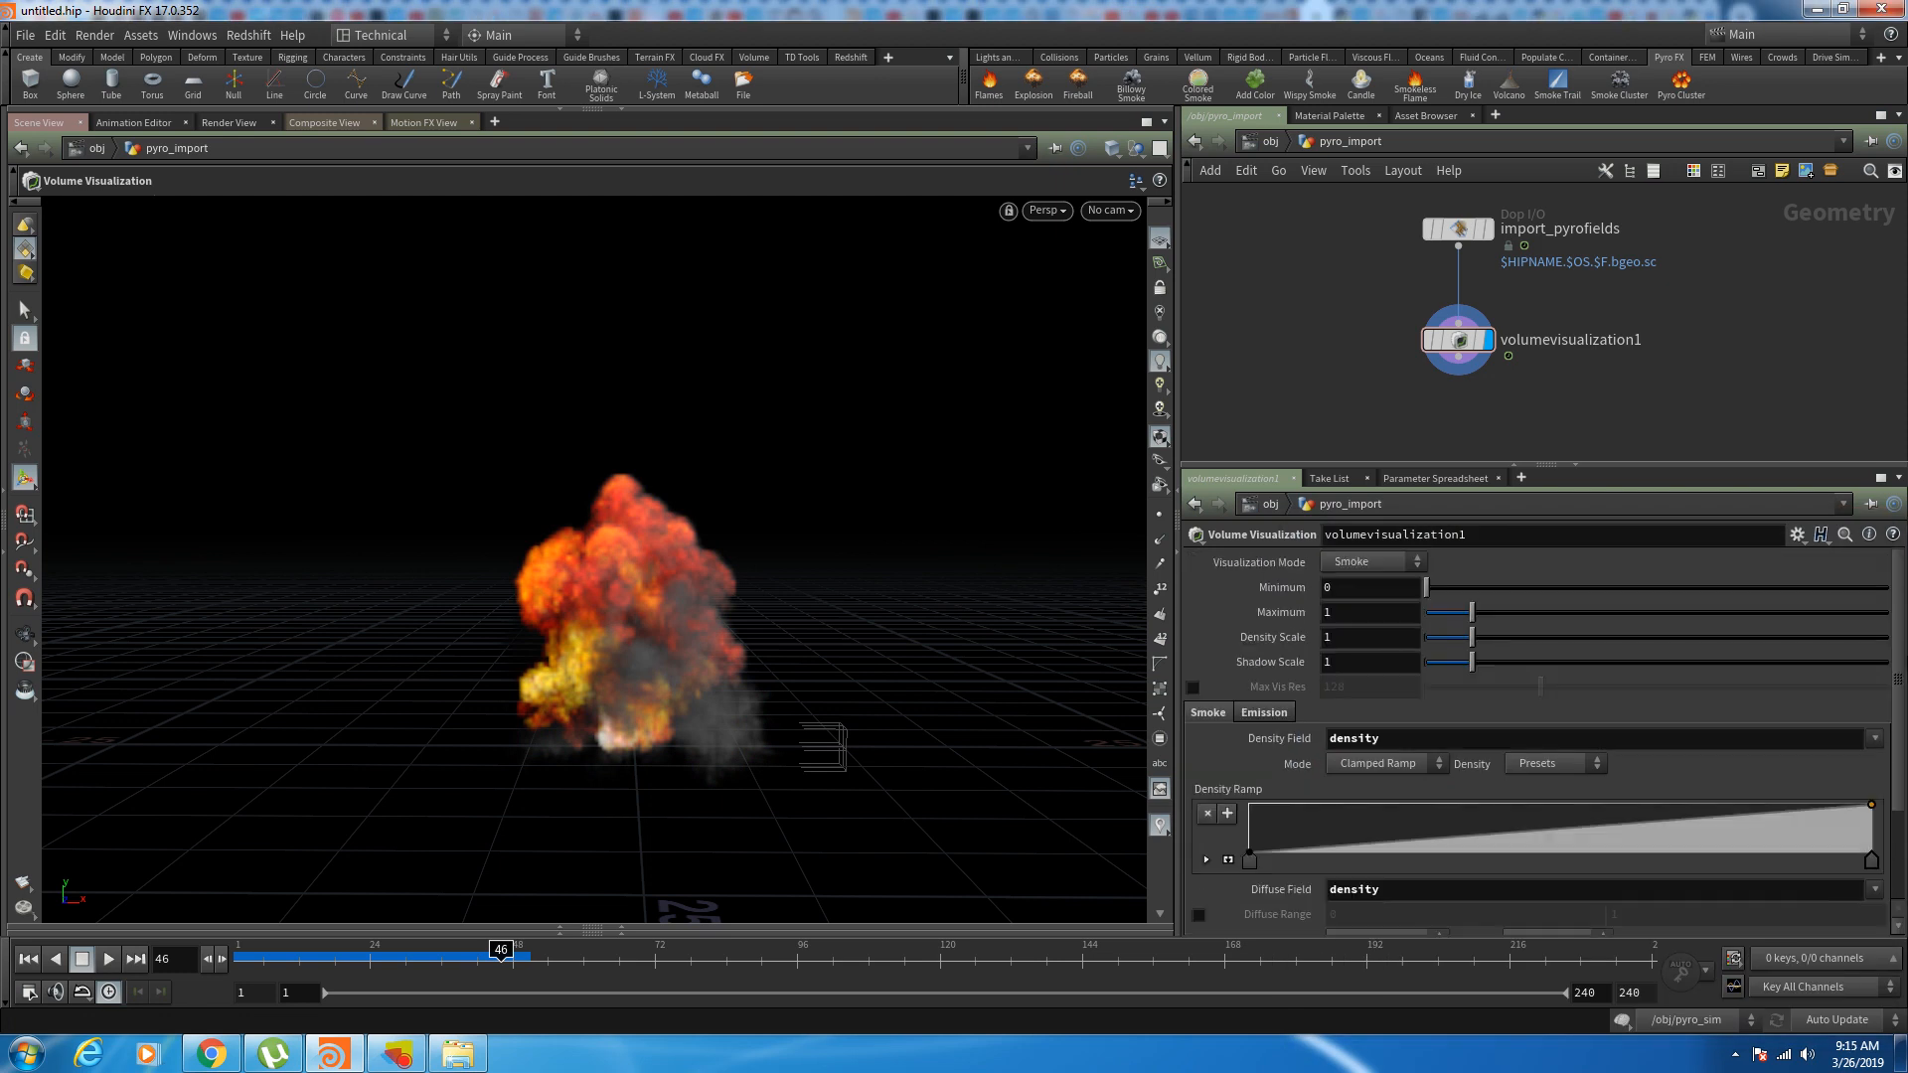
mouse_move(1508, 640)
mouse_down()
mouse_move(1530, 640)
mouse_move(1485, 654)
mouse_move(1501, 654)
mouse_up()
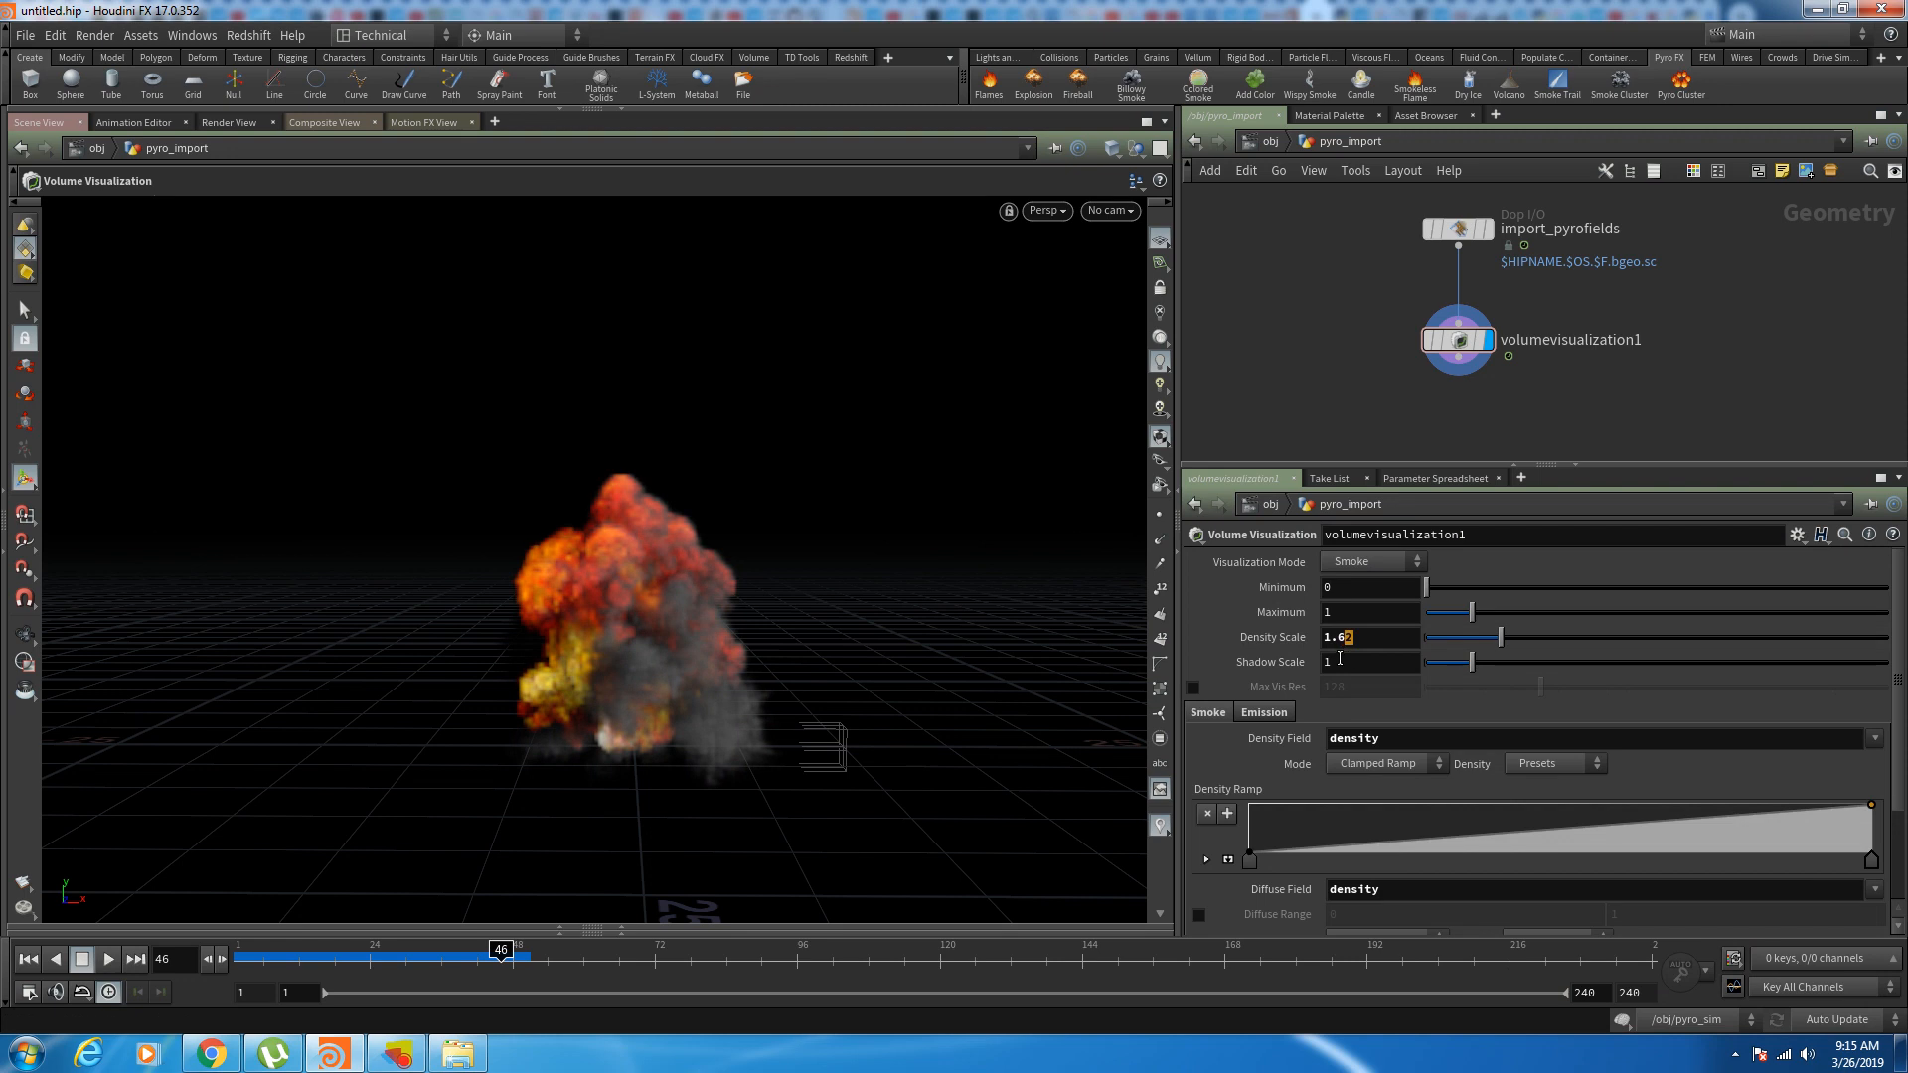
text(5)
key(Return)
drag(289, 957, 489, 951)
Step: Create a new camera from the current view and lock it to viewport navigation
click(1111, 219)
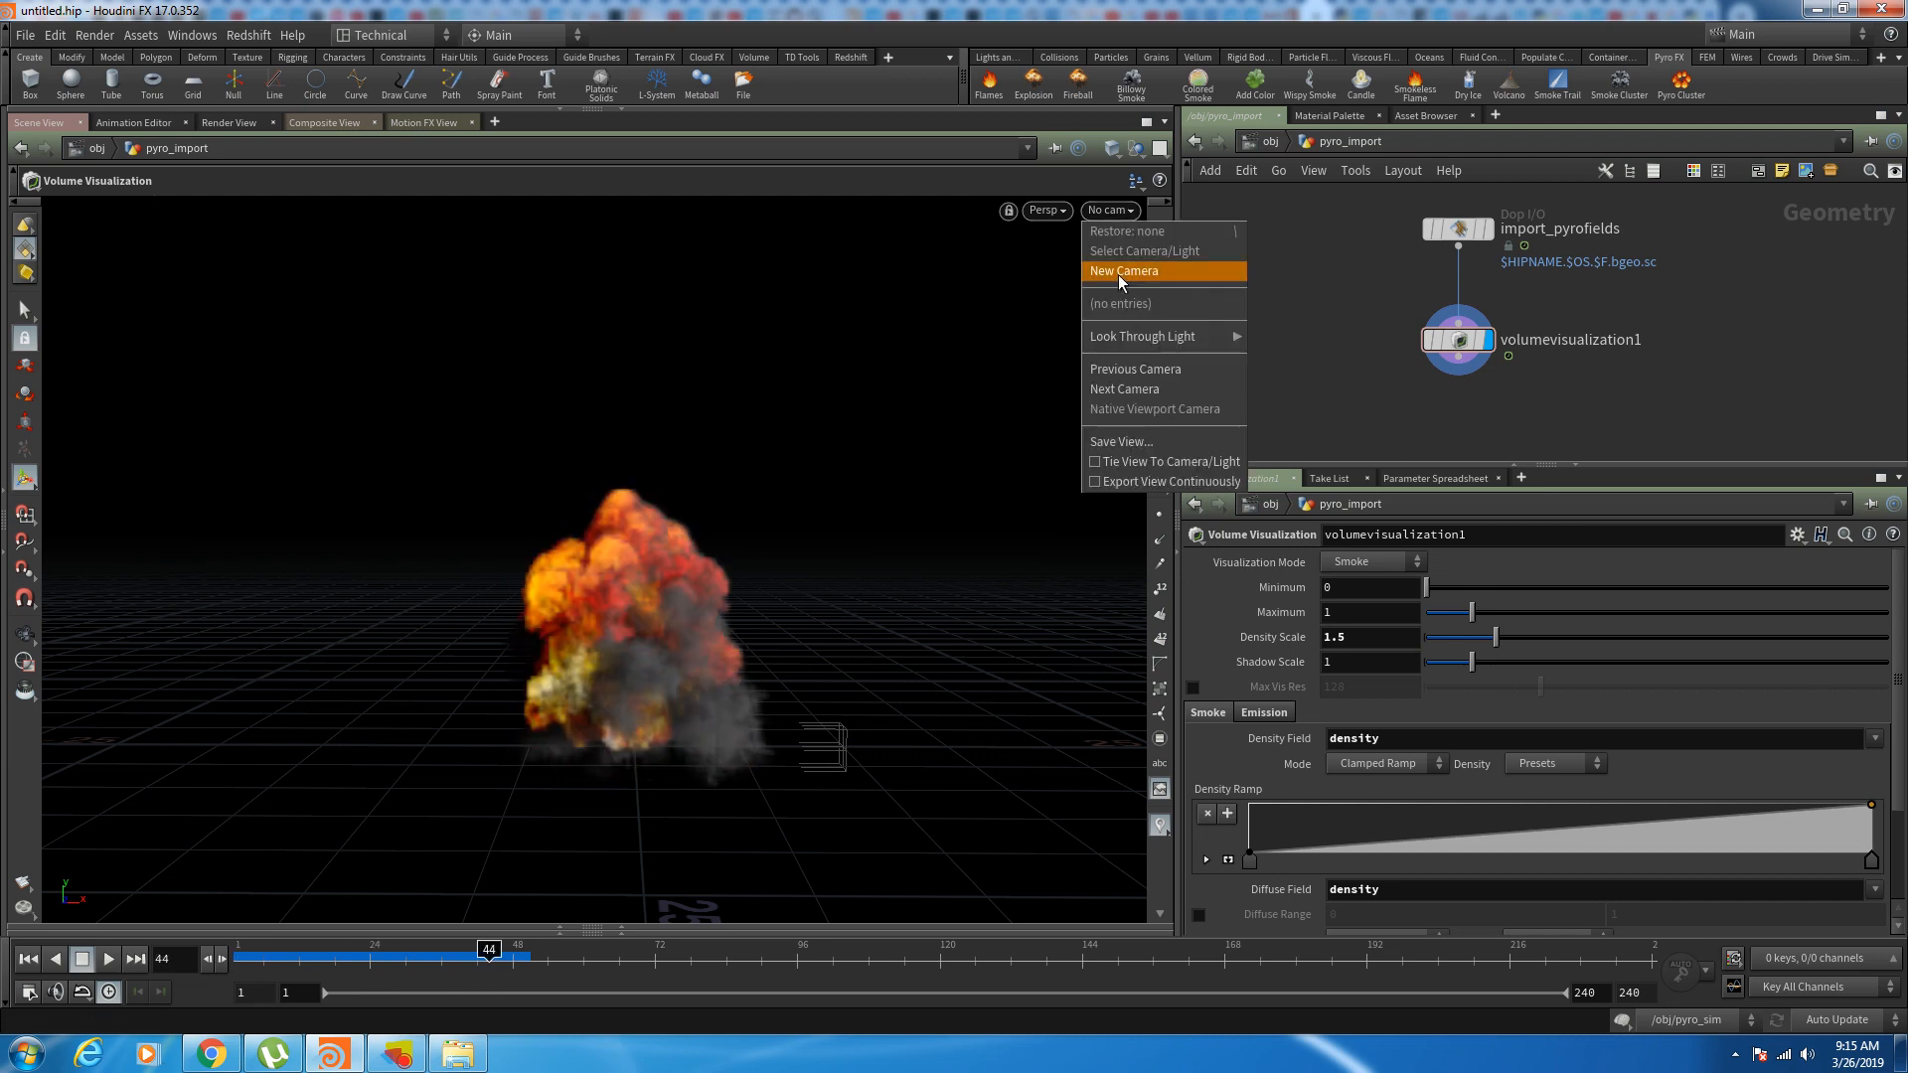
click(1117, 275)
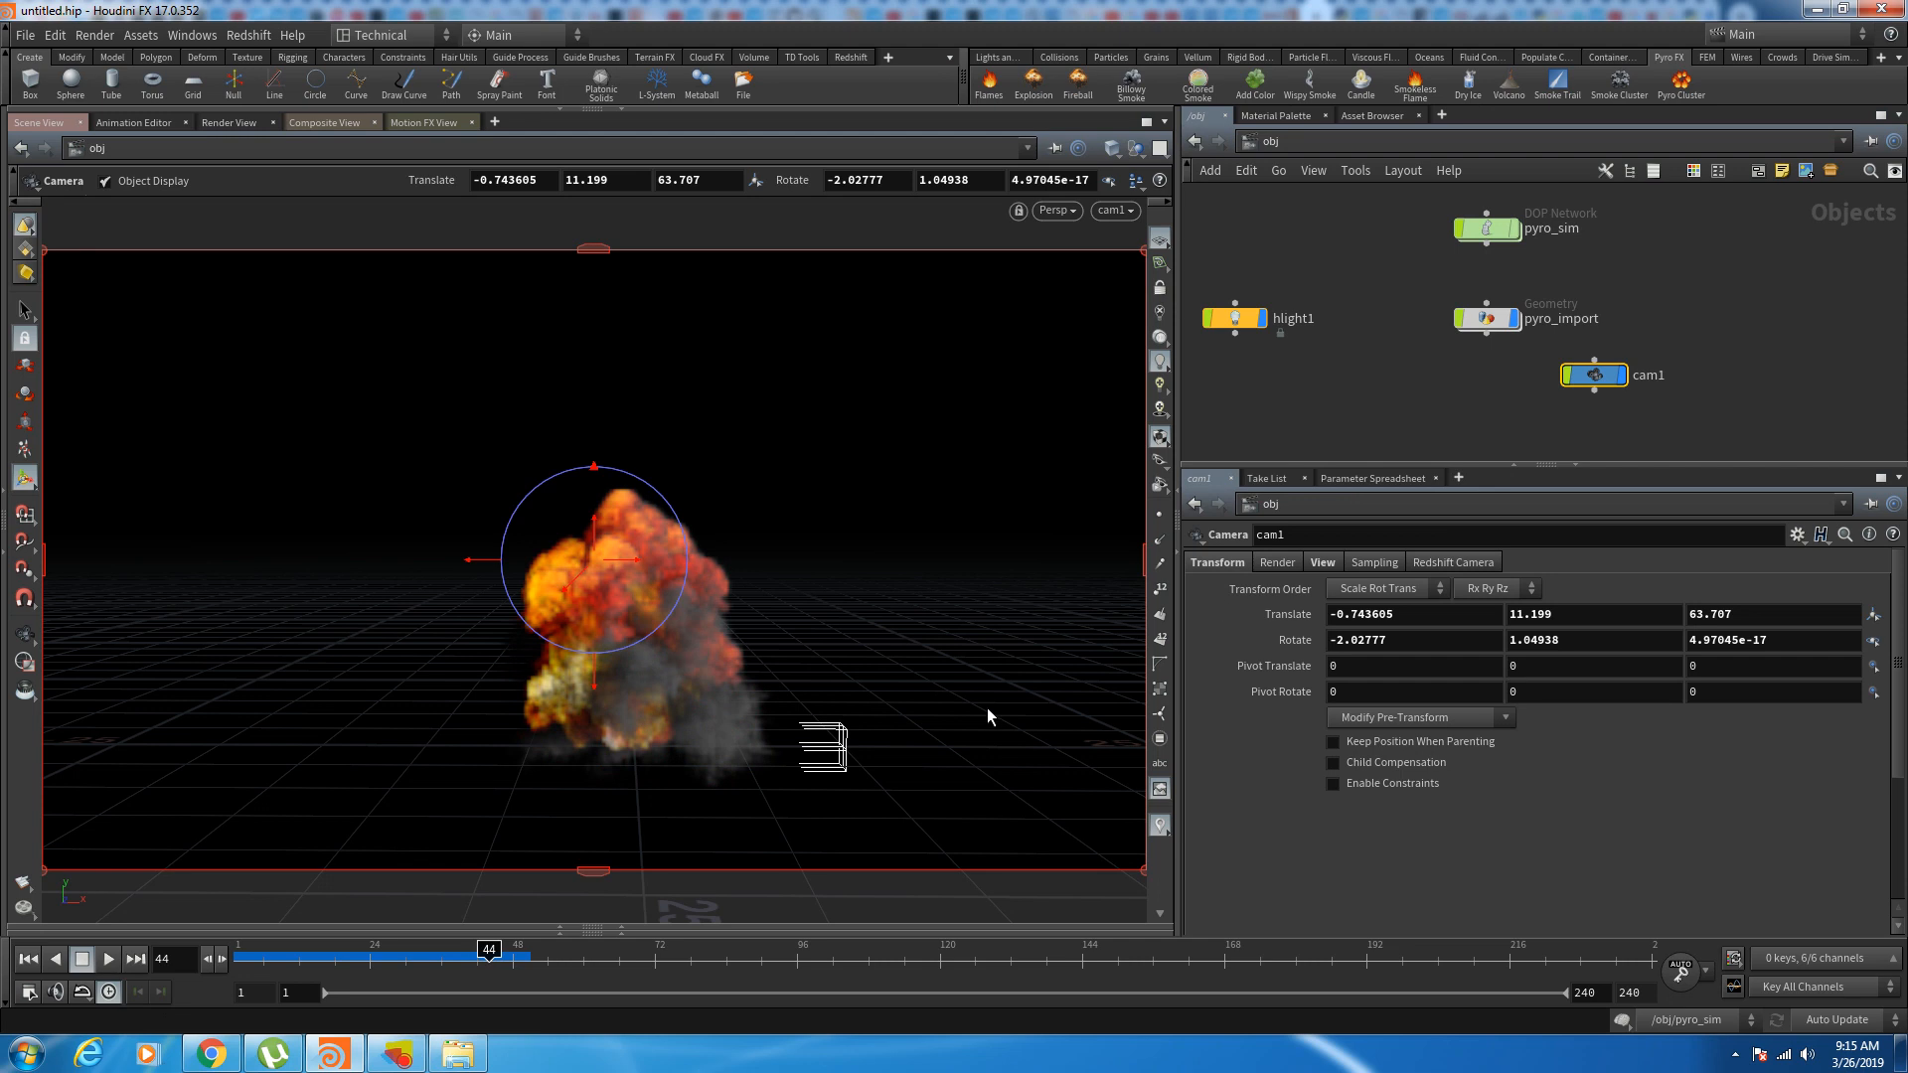
click(1159, 288)
Step: Swing cam1 around to the opposite side of the explosion, about 58 units back and slightly above the ground
alt+drag(828, 751, 783, 717)
right_drag(783, 717, 779, 613)
drag(779, 613, 771, 690)
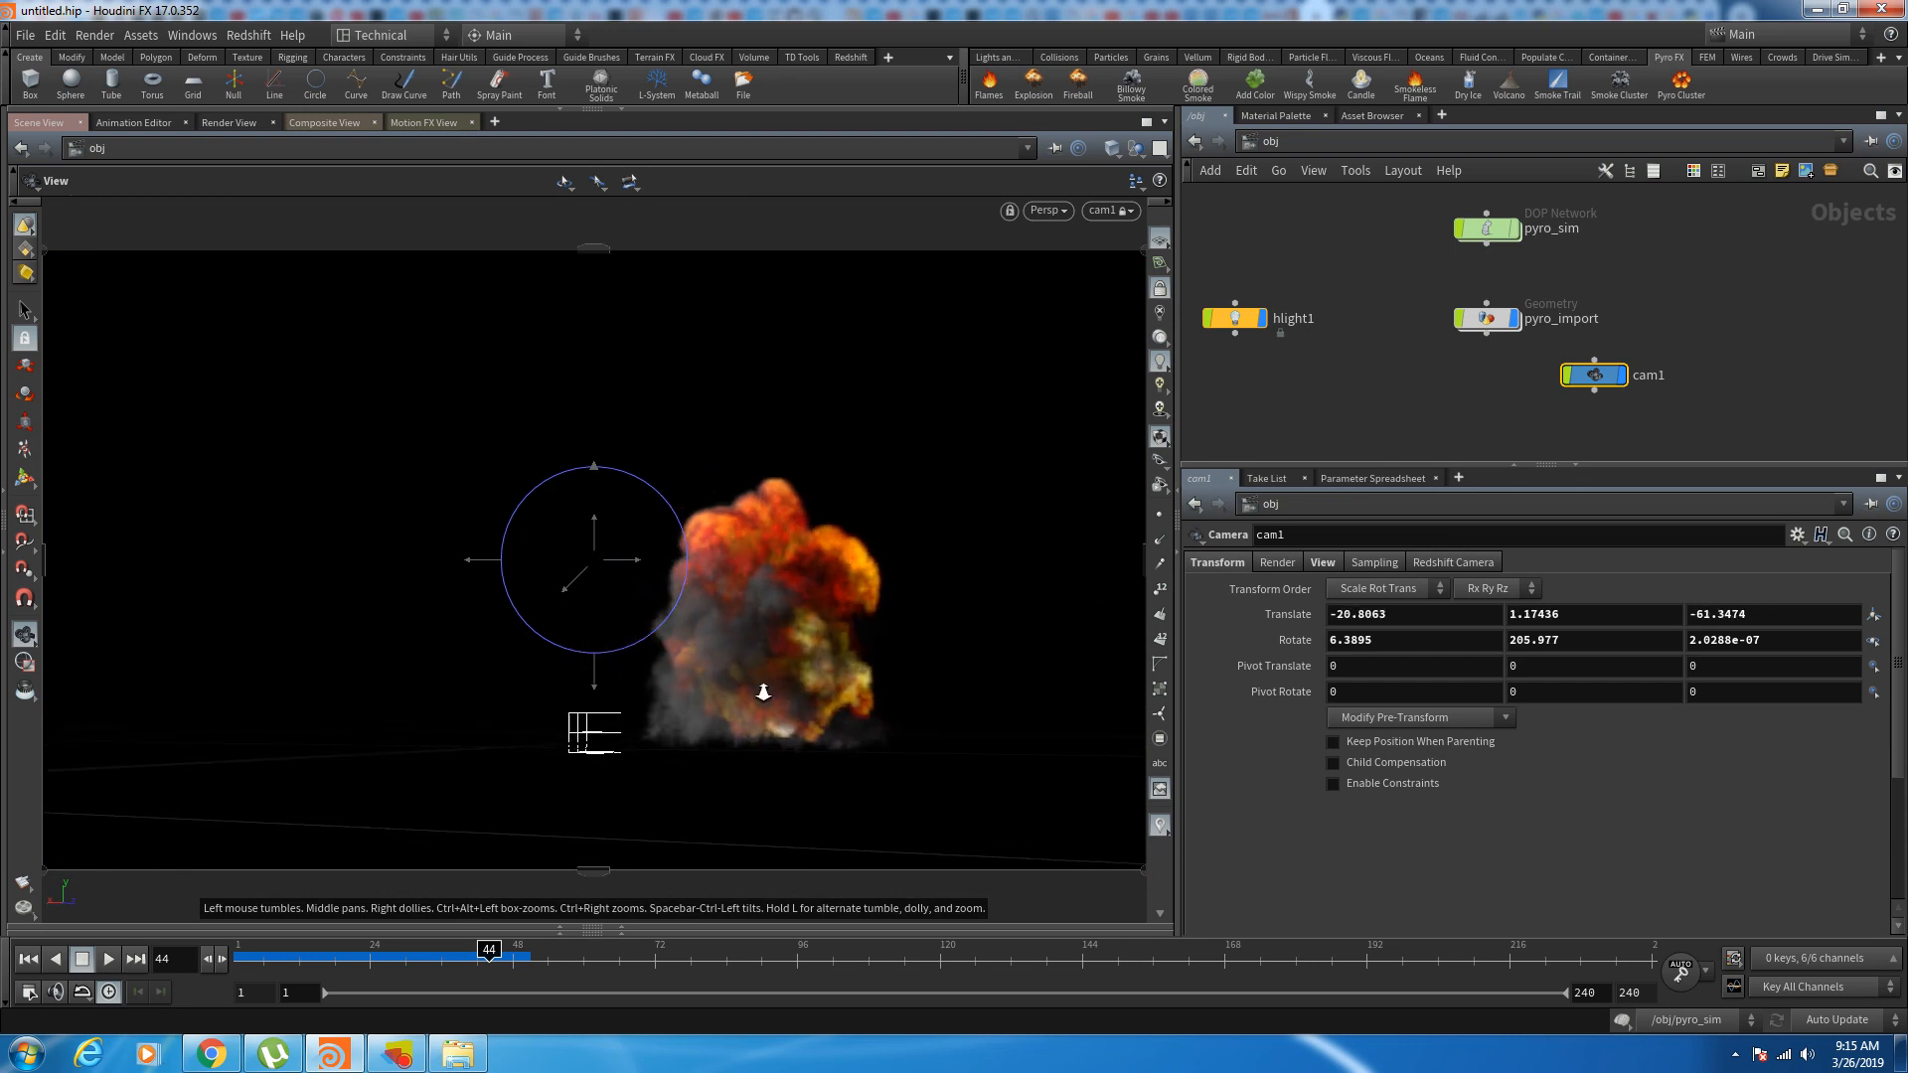
right_drag(771, 690, 869, 421)
drag(864, 545, 1142, 651)
right_drag(857, 656, 844, 724)
drag(843, 725, 757, 644)
right_drag(757, 644, 861, 700)
drag(850, 640, 917, 663)
middle_drag(917, 664, 766, 626)
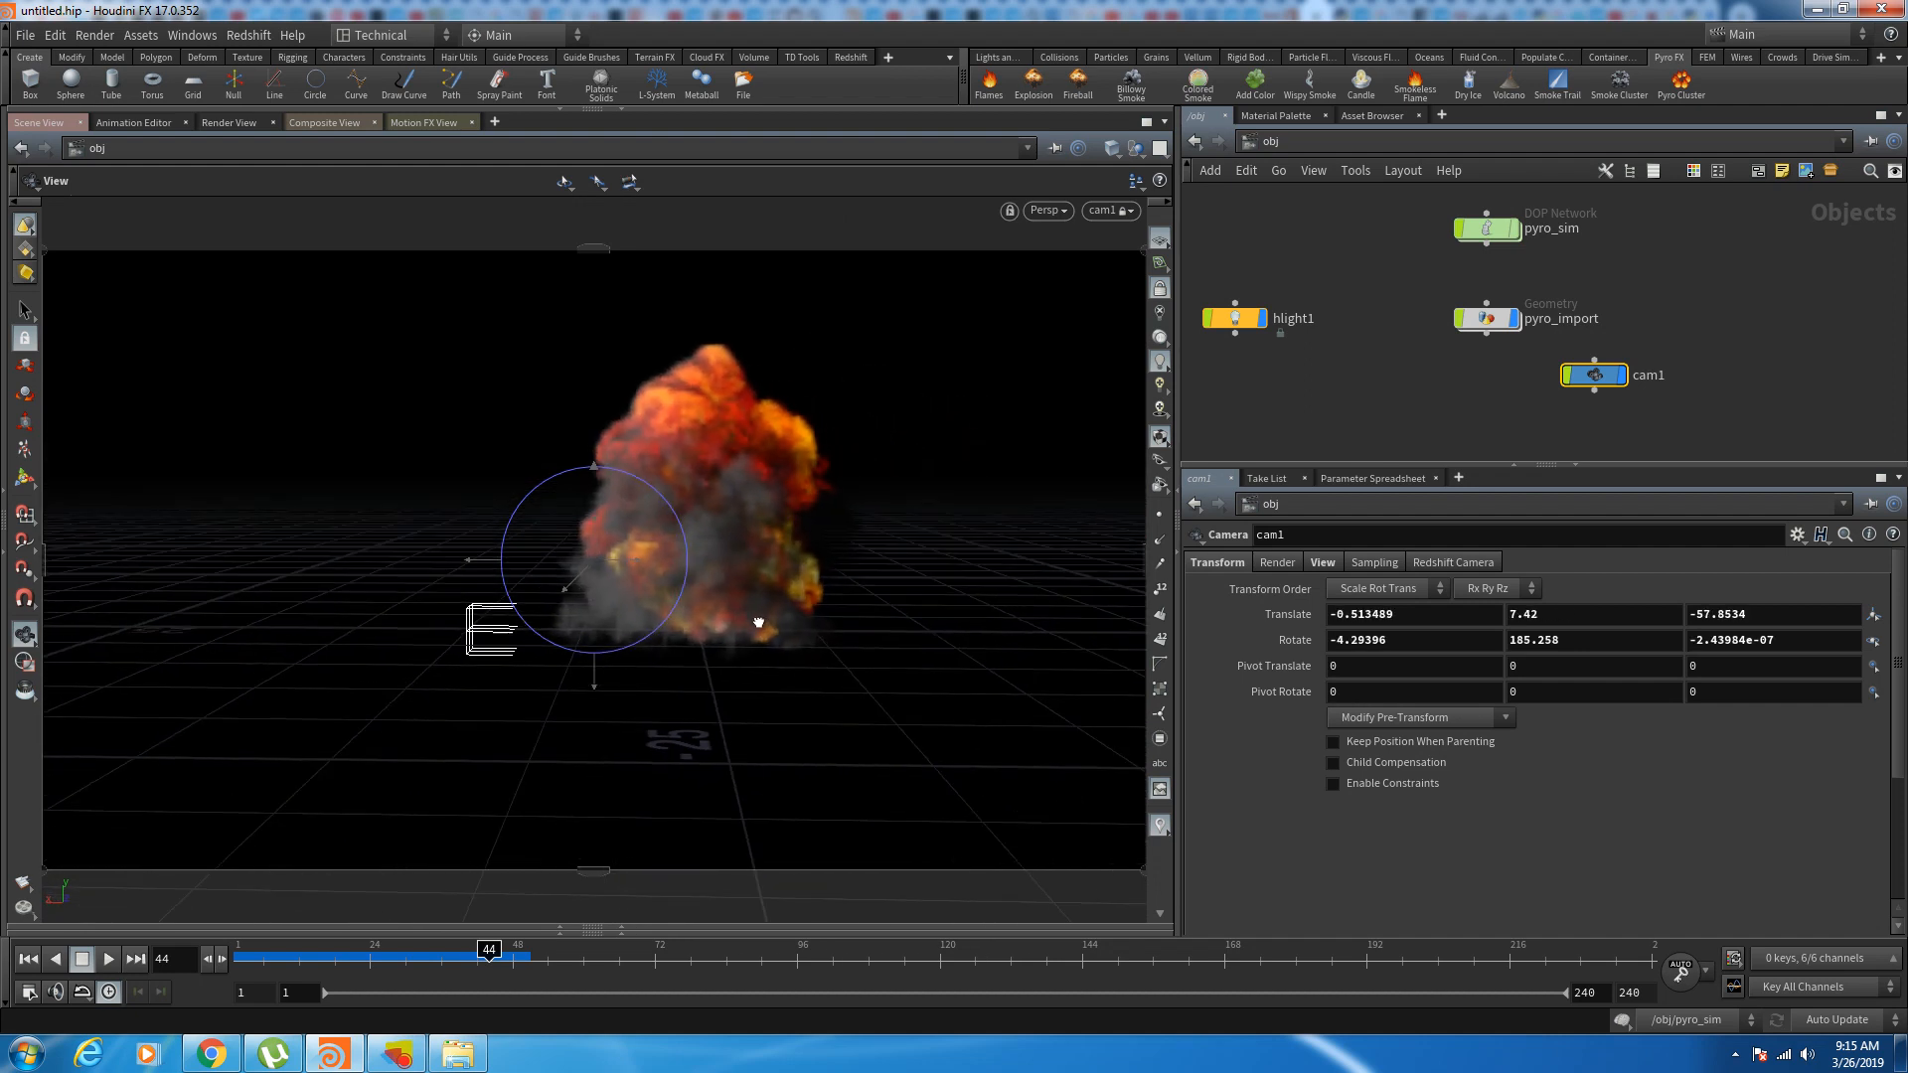
key(Return)
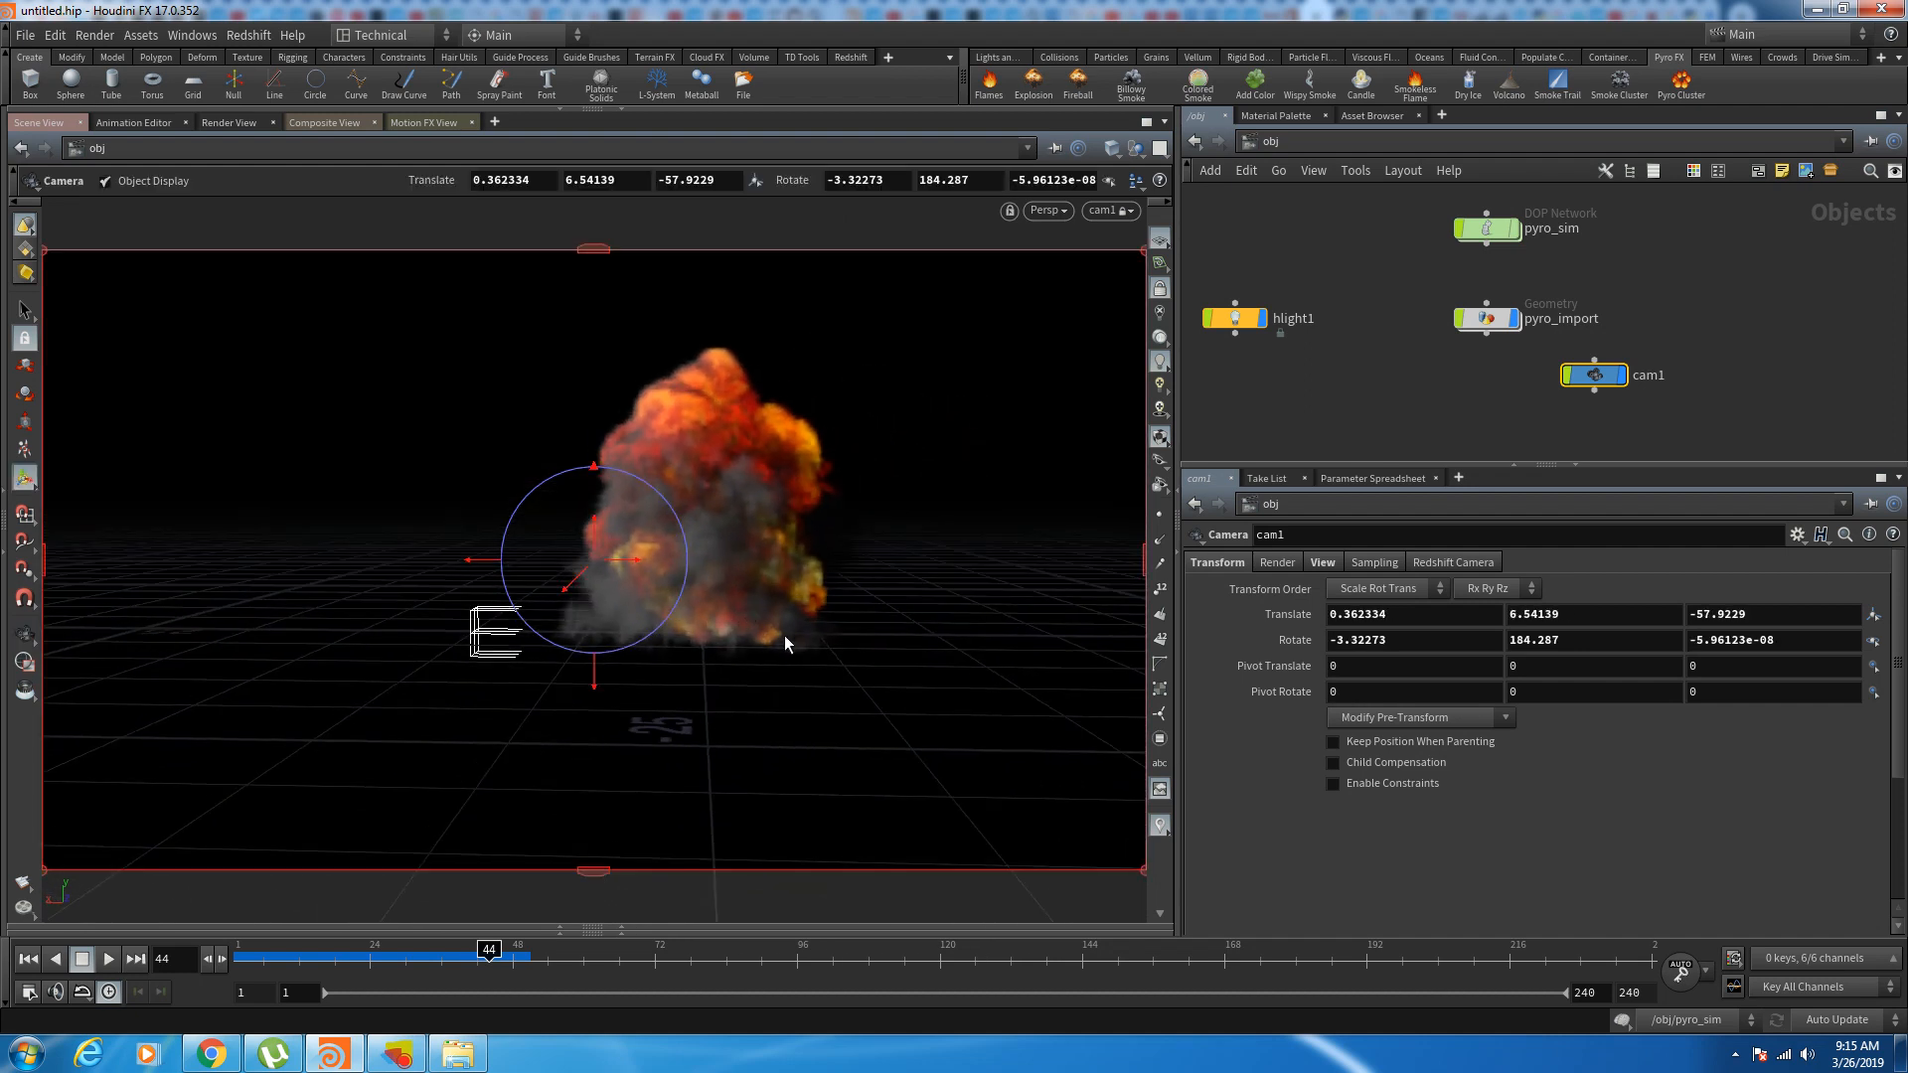
Step: Pull cam1 back to about 77 units and compose the explosion in the right half of the frame
key(Escape)
middle_drag(801, 669, 847, 686)
drag(846, 685, 1013, 616)
right_drag(1013, 616, 1038, 619)
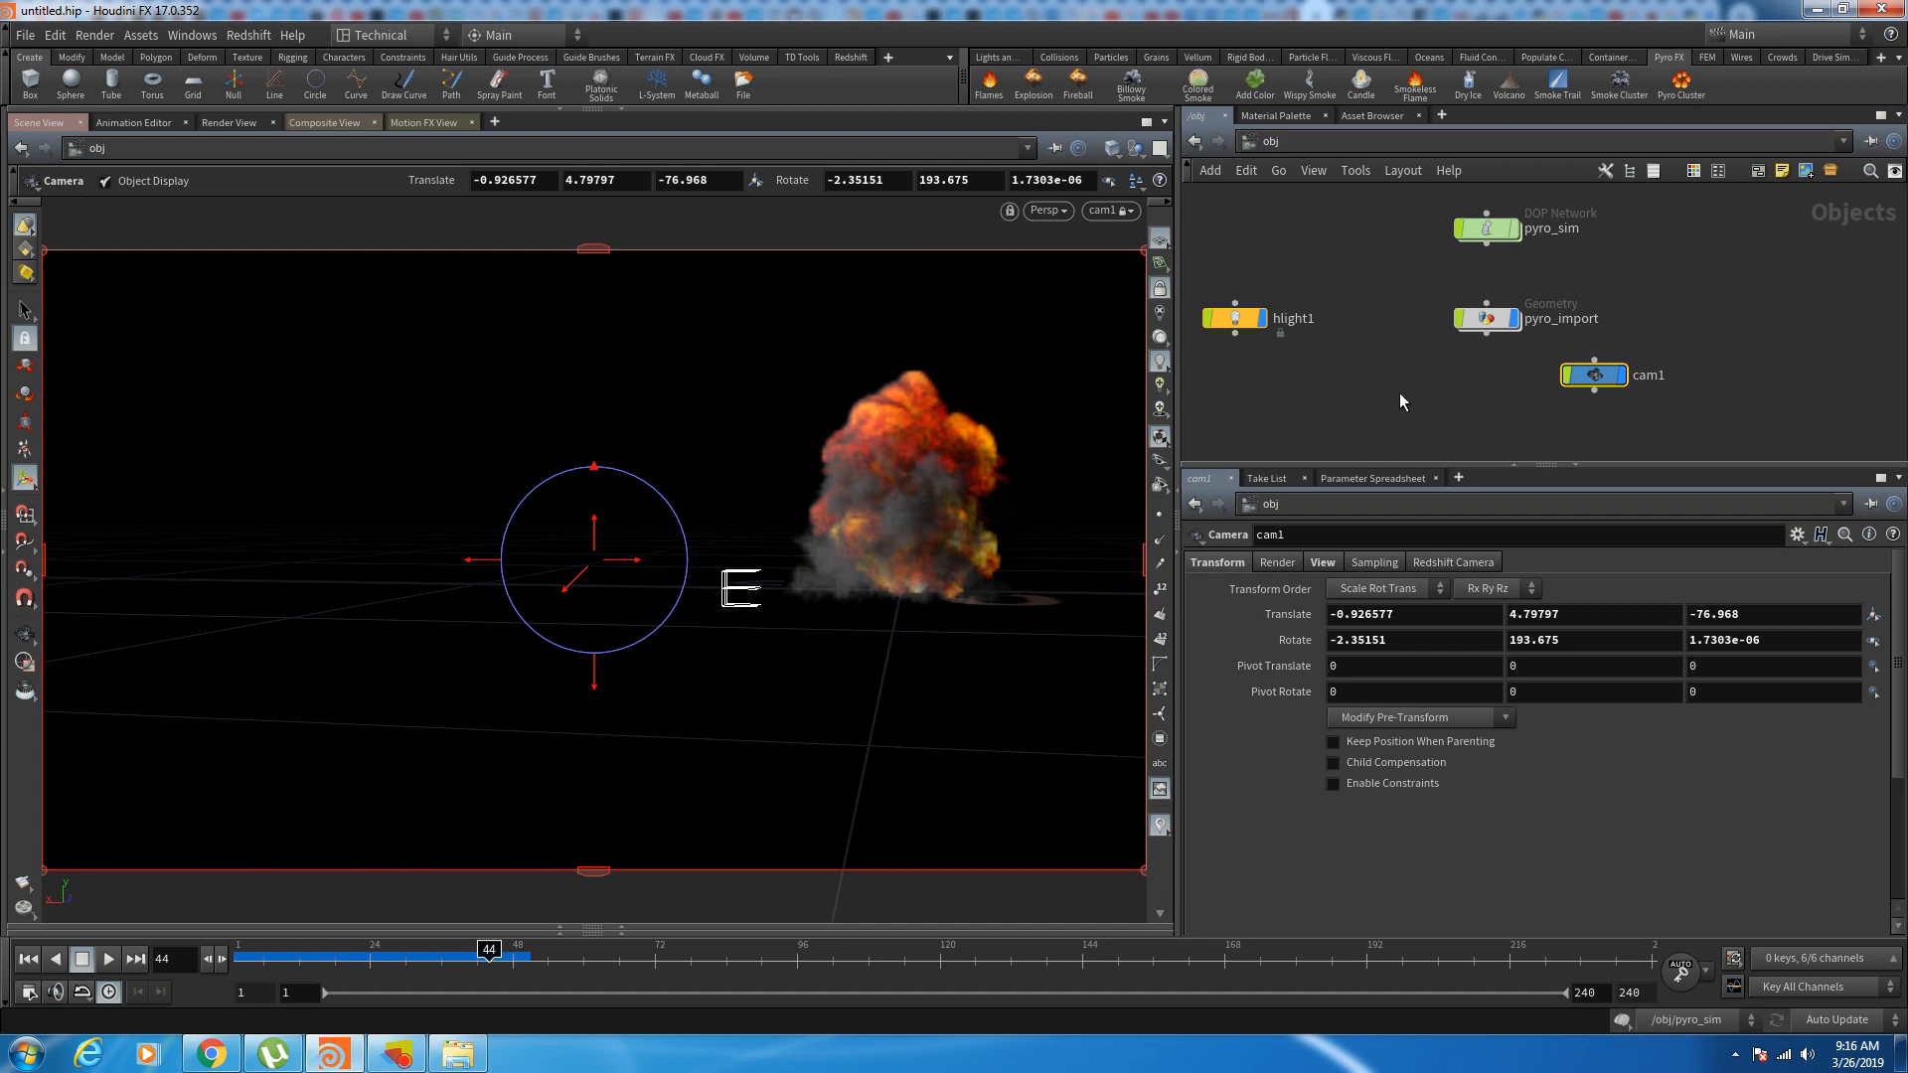
Step: Add a grid object to the scene and place its node below hlight1
mouse_move(1401, 393)
middle_down()
mouse_move(1484, 364)
mouse_move(1373, 408)
mouse_move(1433, 373)
middle_up()
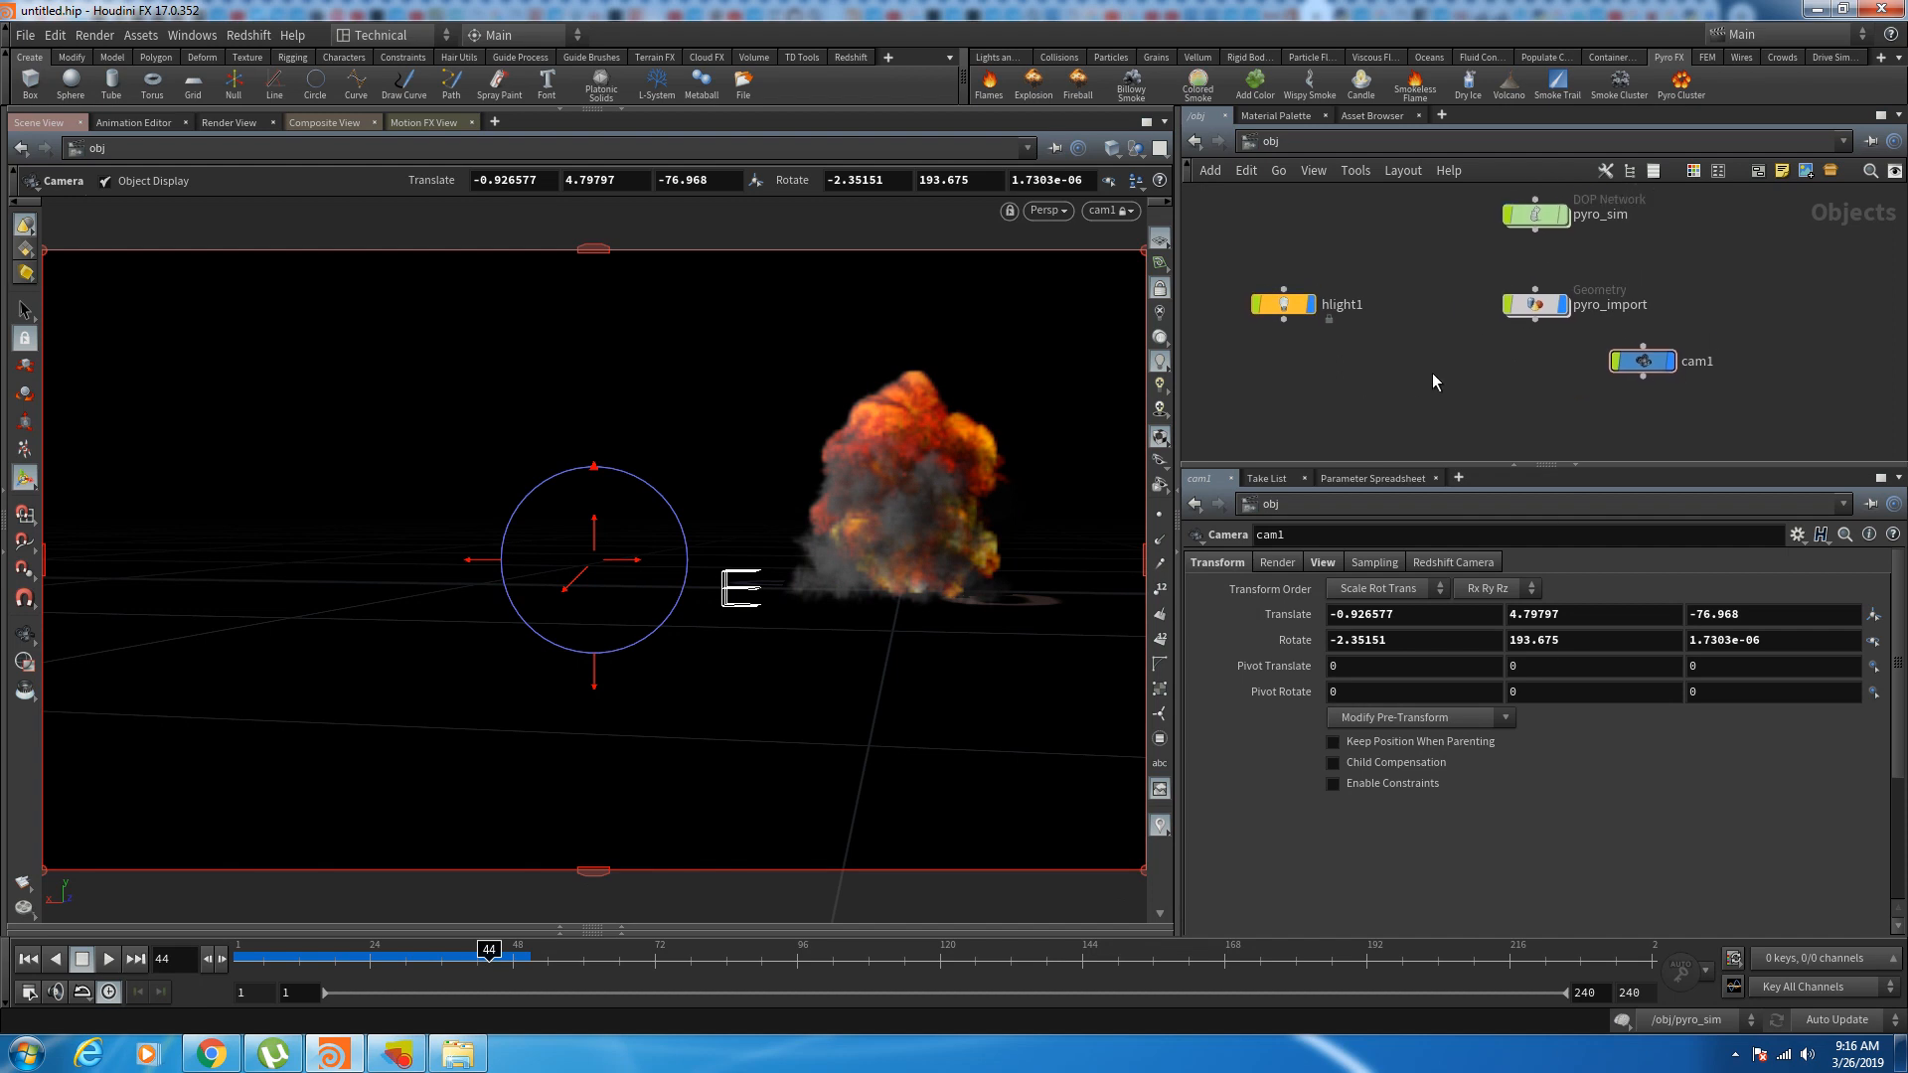
key(Tab)
text(gri)
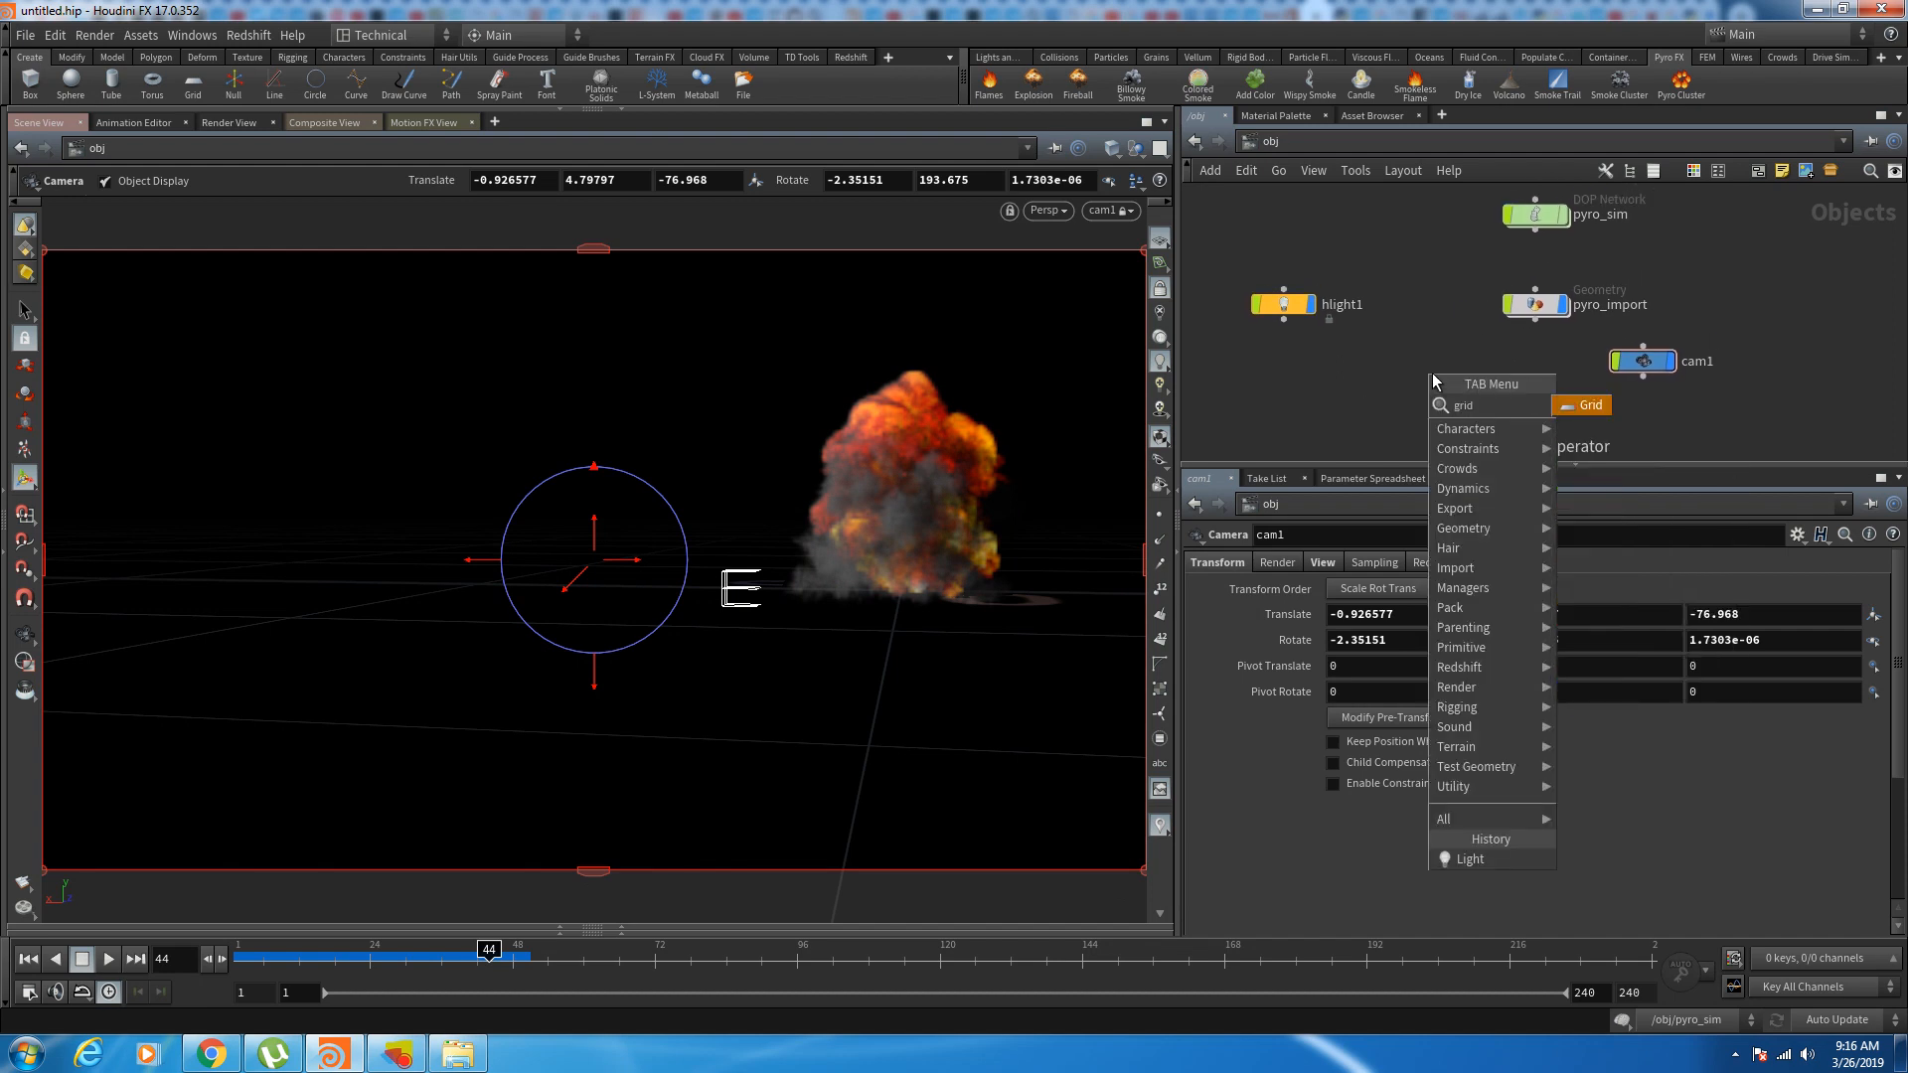
key(Return)
click(1284, 407)
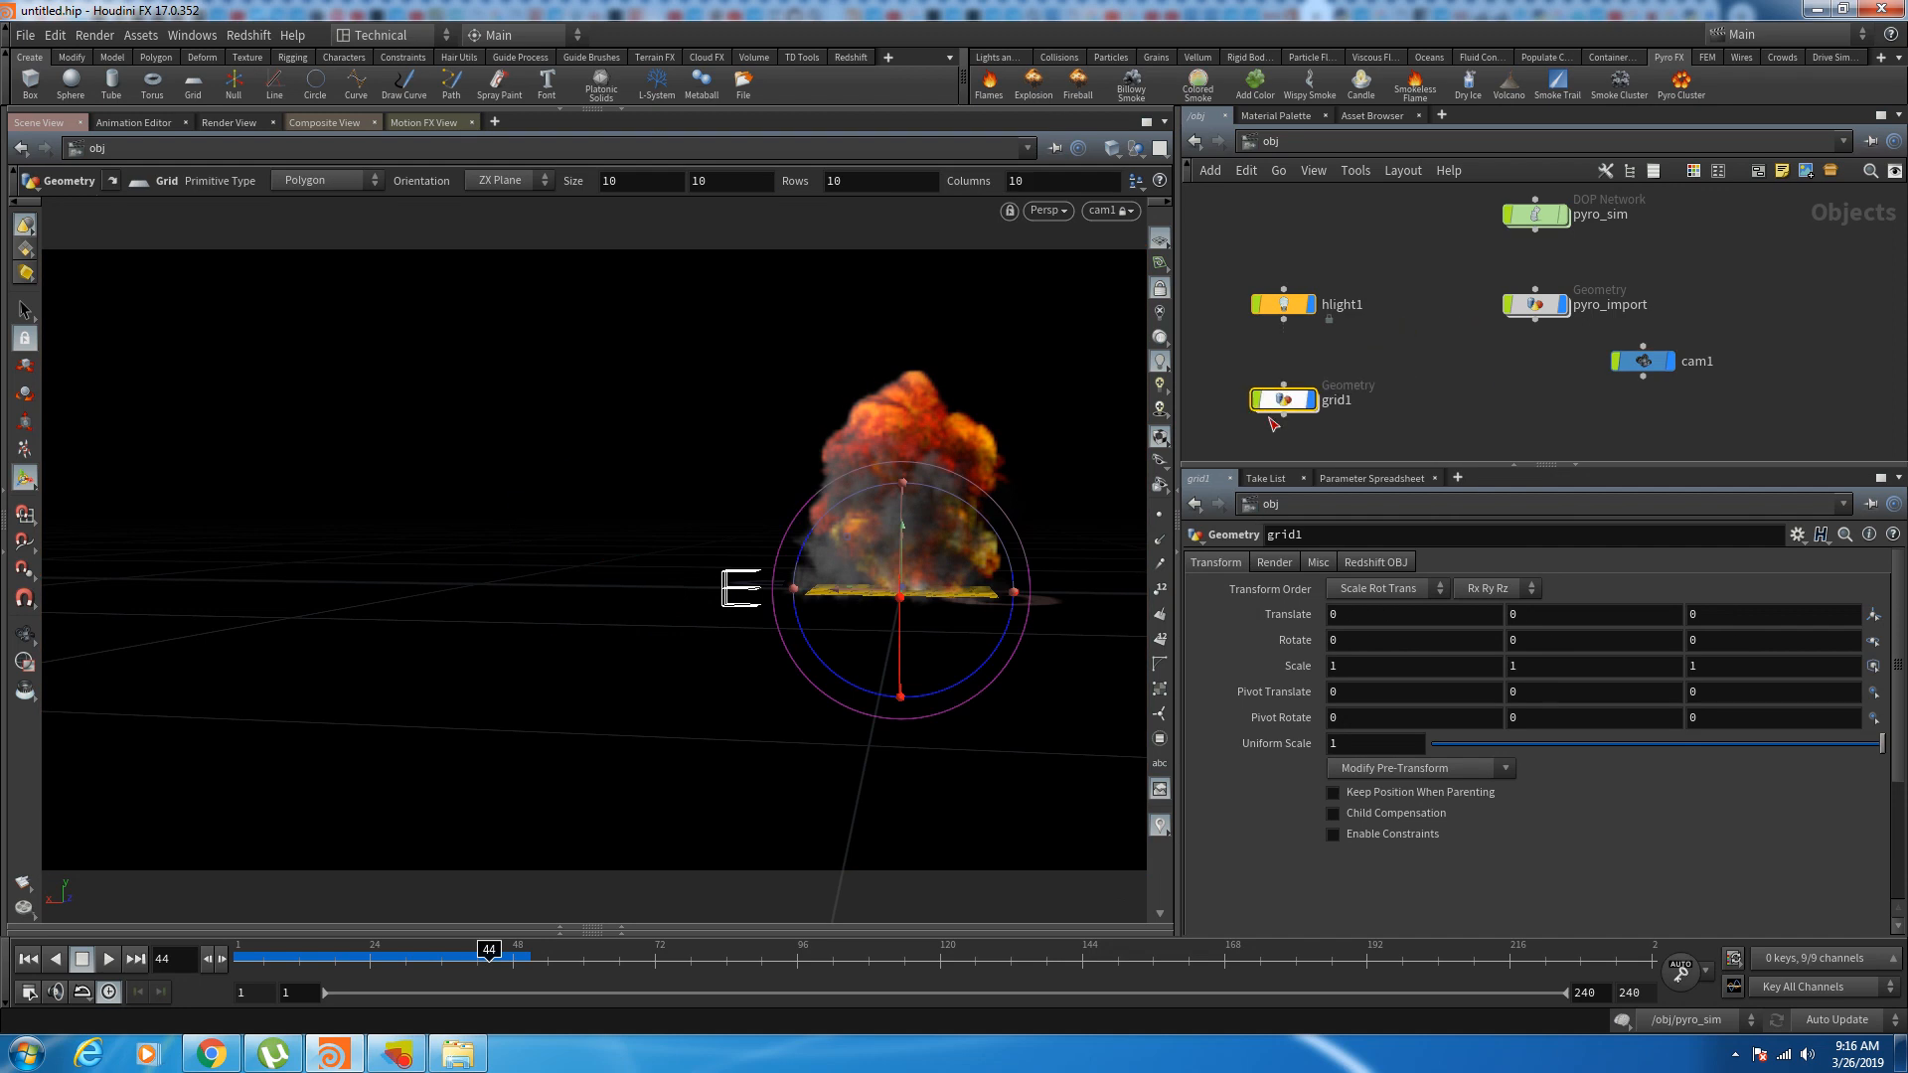
Step: Enlarge the grid to 170 by 170 as a ground plane and return to the object level
double_click(1284, 400)
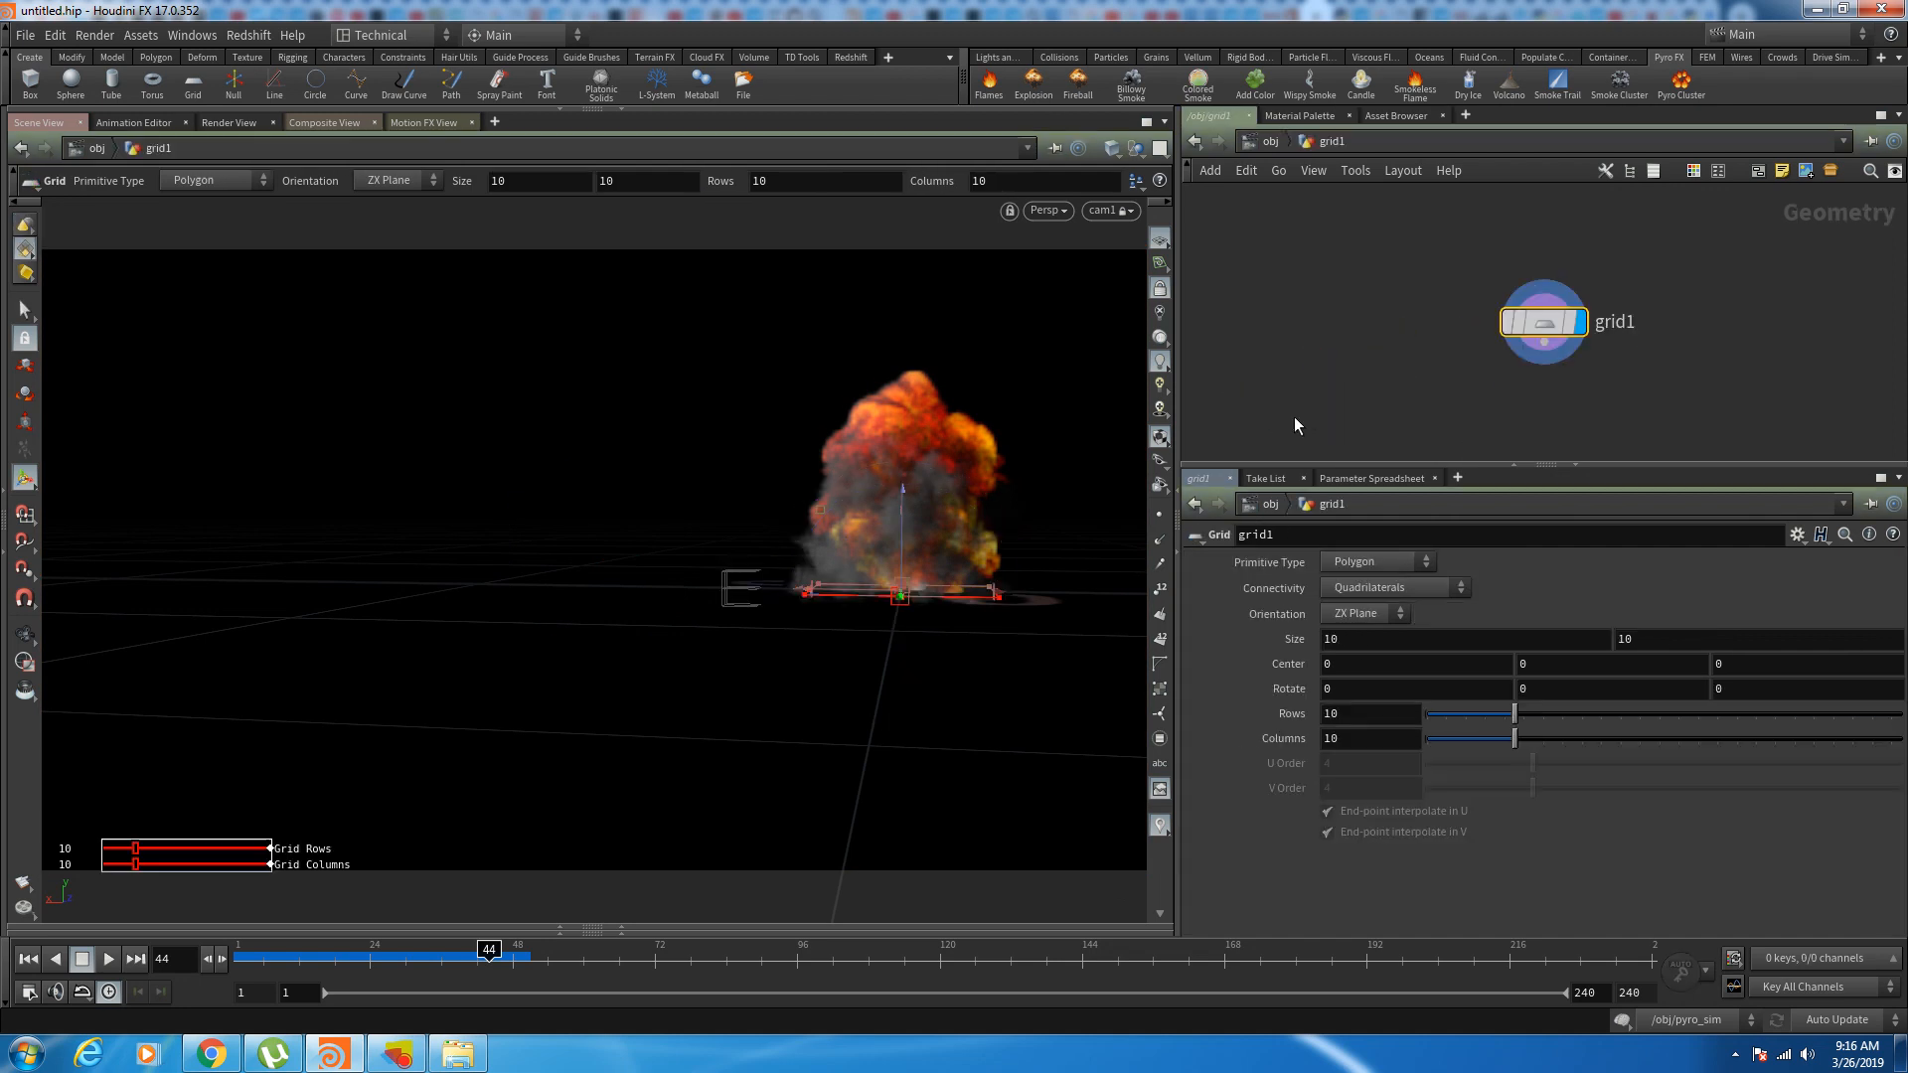
middle_drag(1238, 640, 1391, 594)
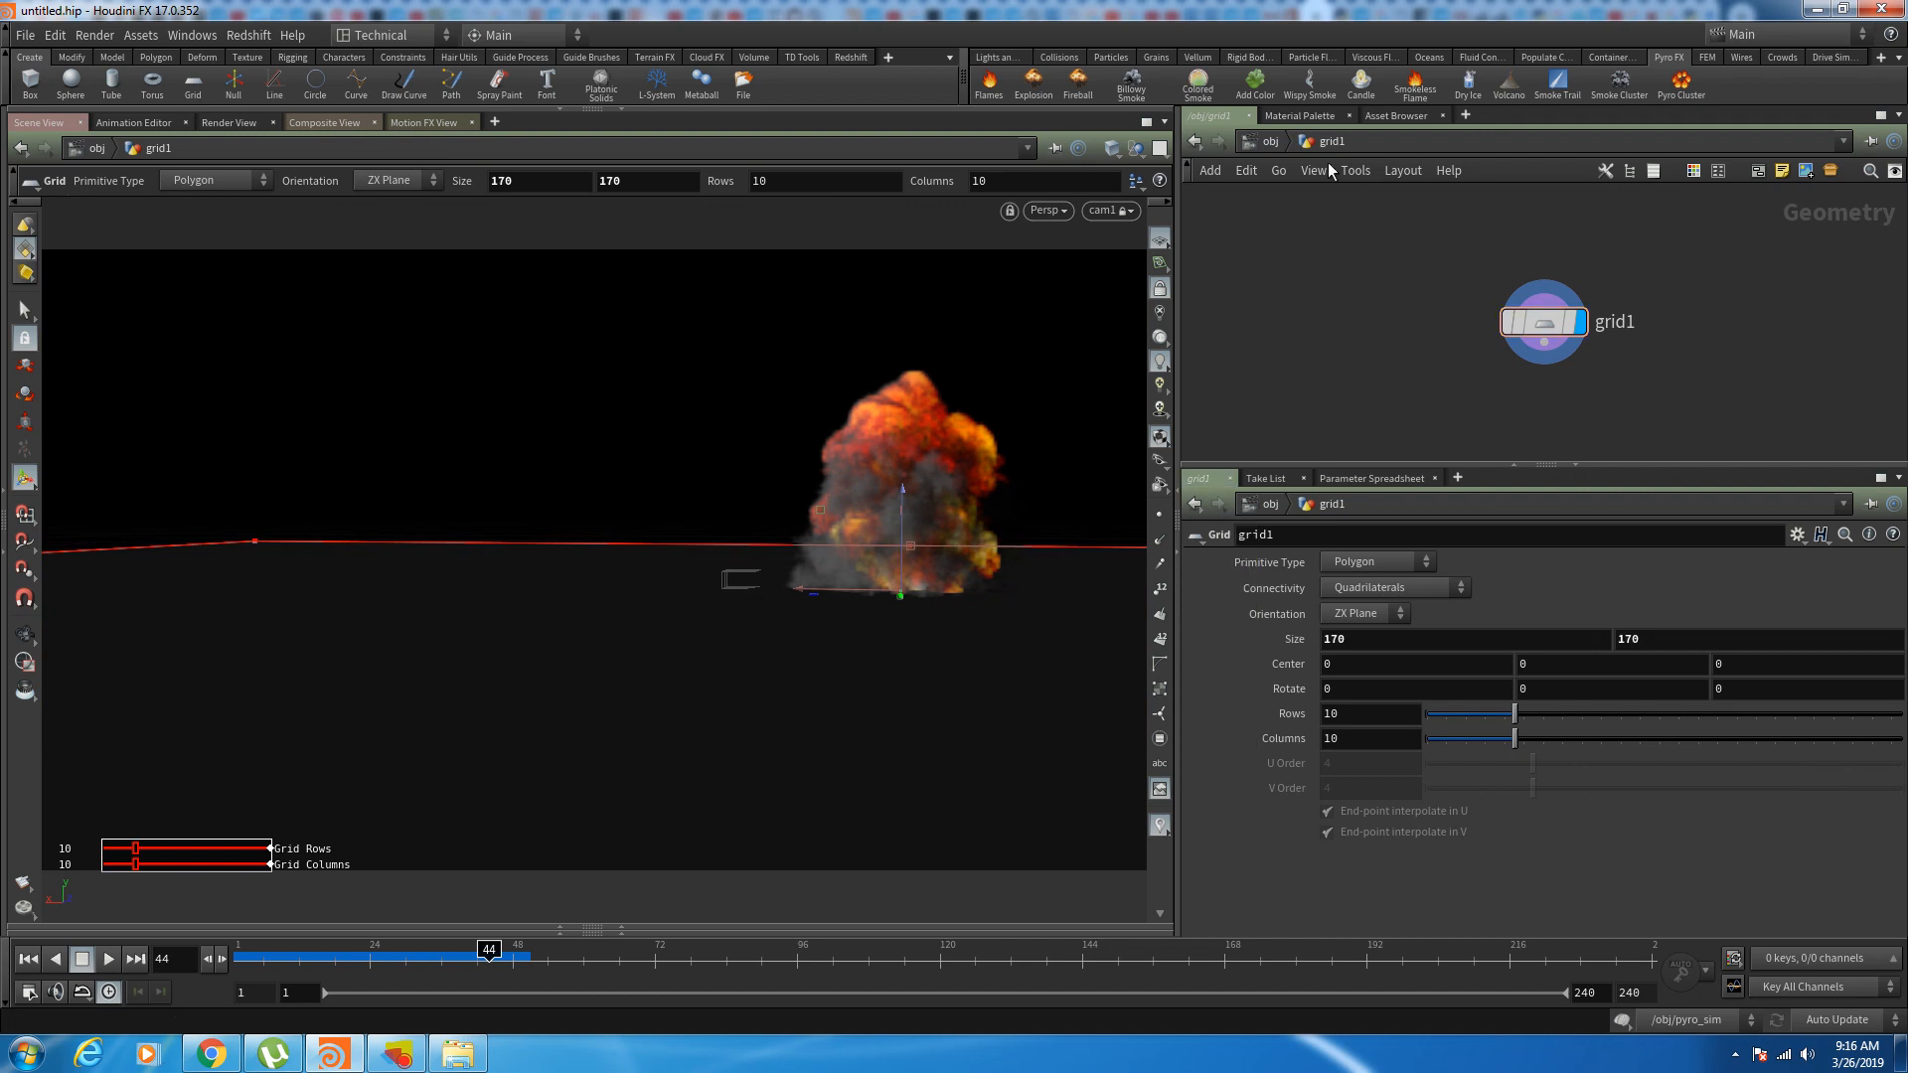
key(u)
click(1402, 375)
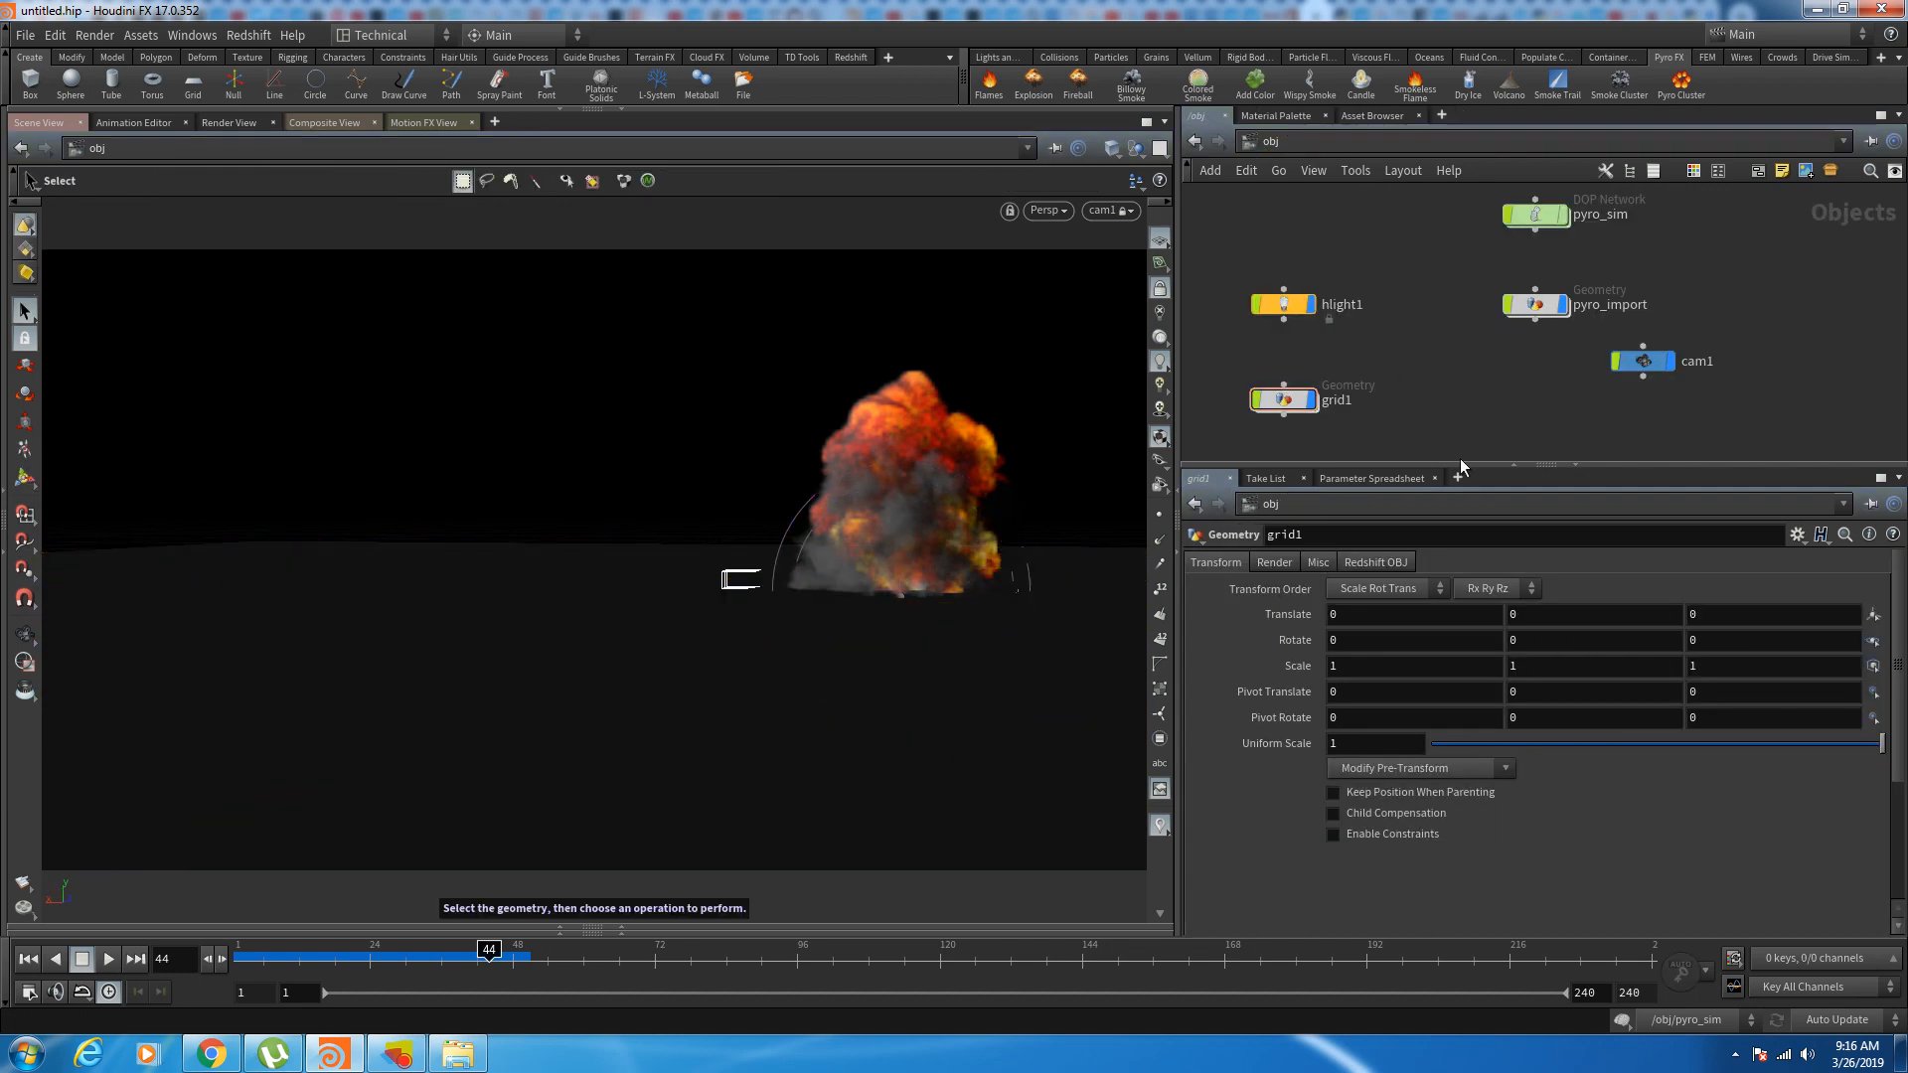
Step: Adjust cam1's framing of the explosion on the ground, and unlock the camera from the view
click(1160, 290)
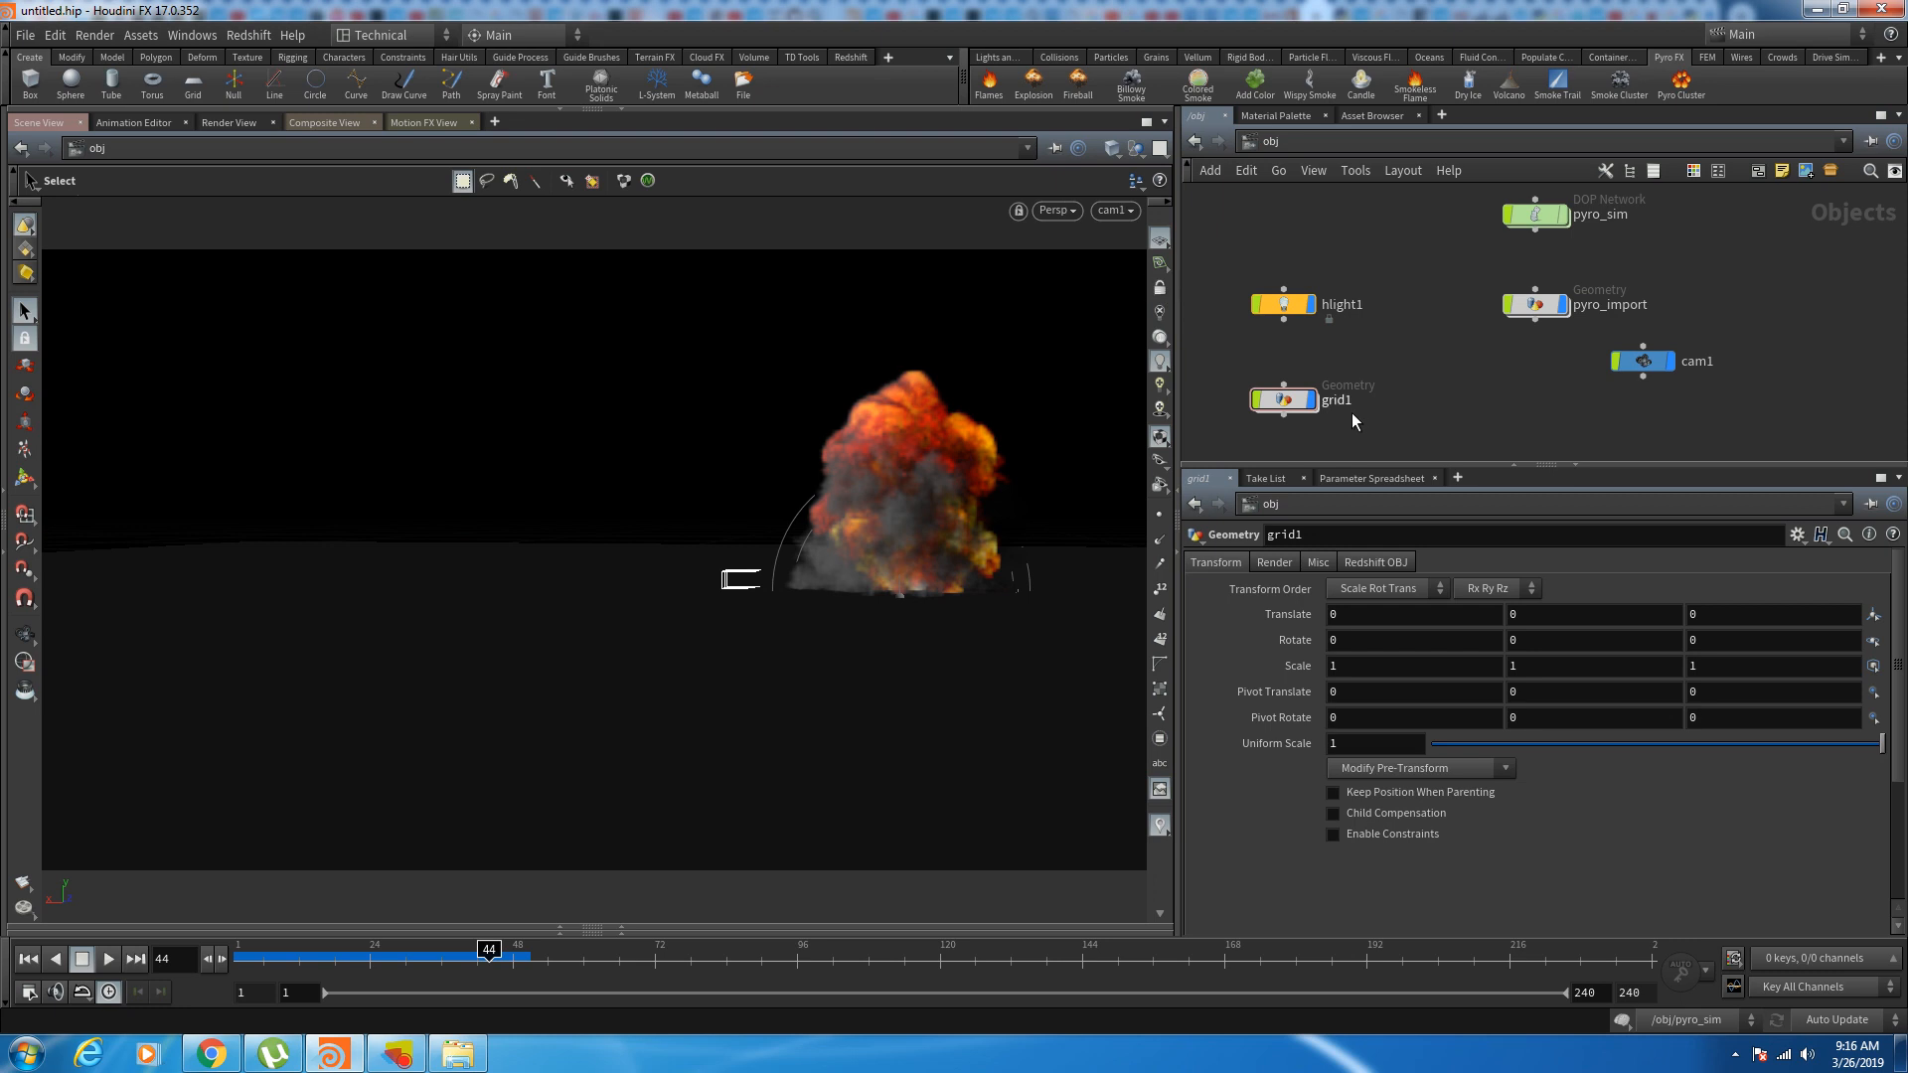
alt+drag(1034, 398, 956, 550)
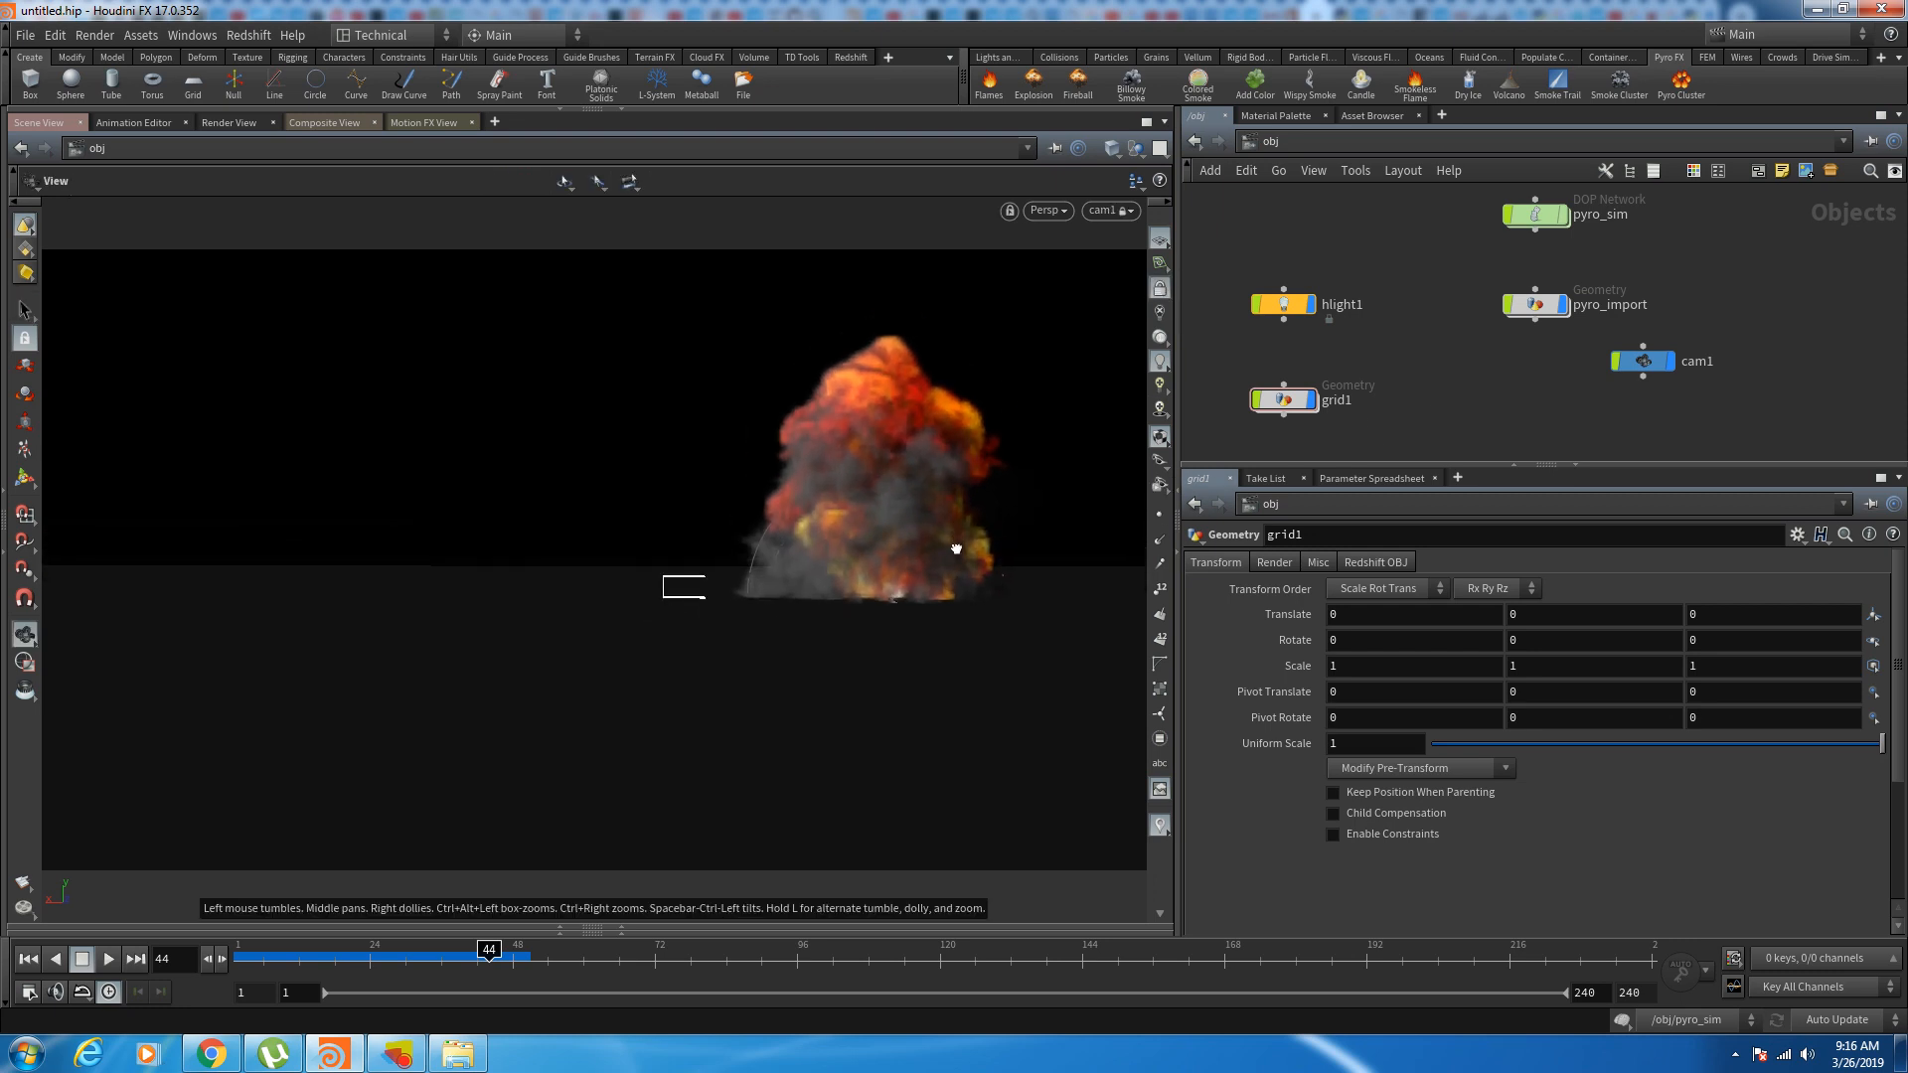
key(s)
click(1160, 289)
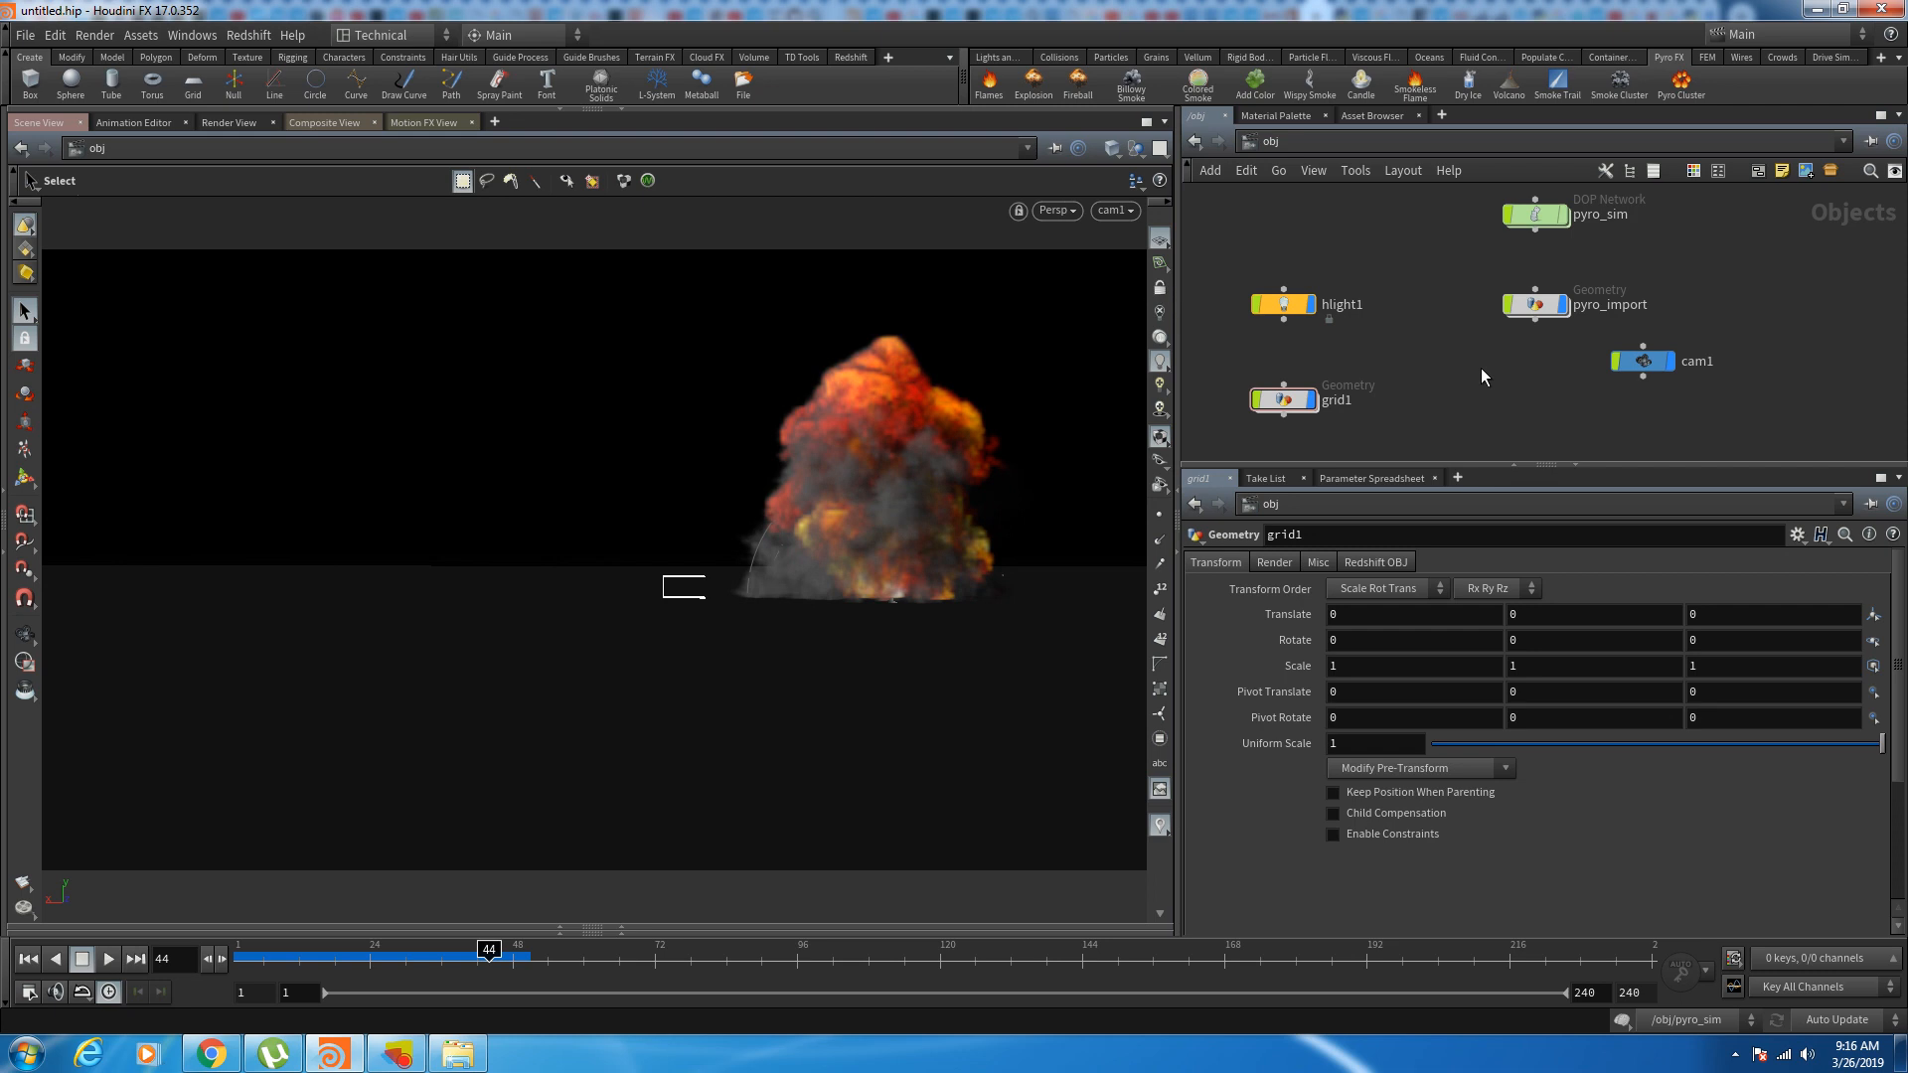
Step: Leave the camera view, scrub to frame 50 and examine the explosion against the ground plane
key(Escape)
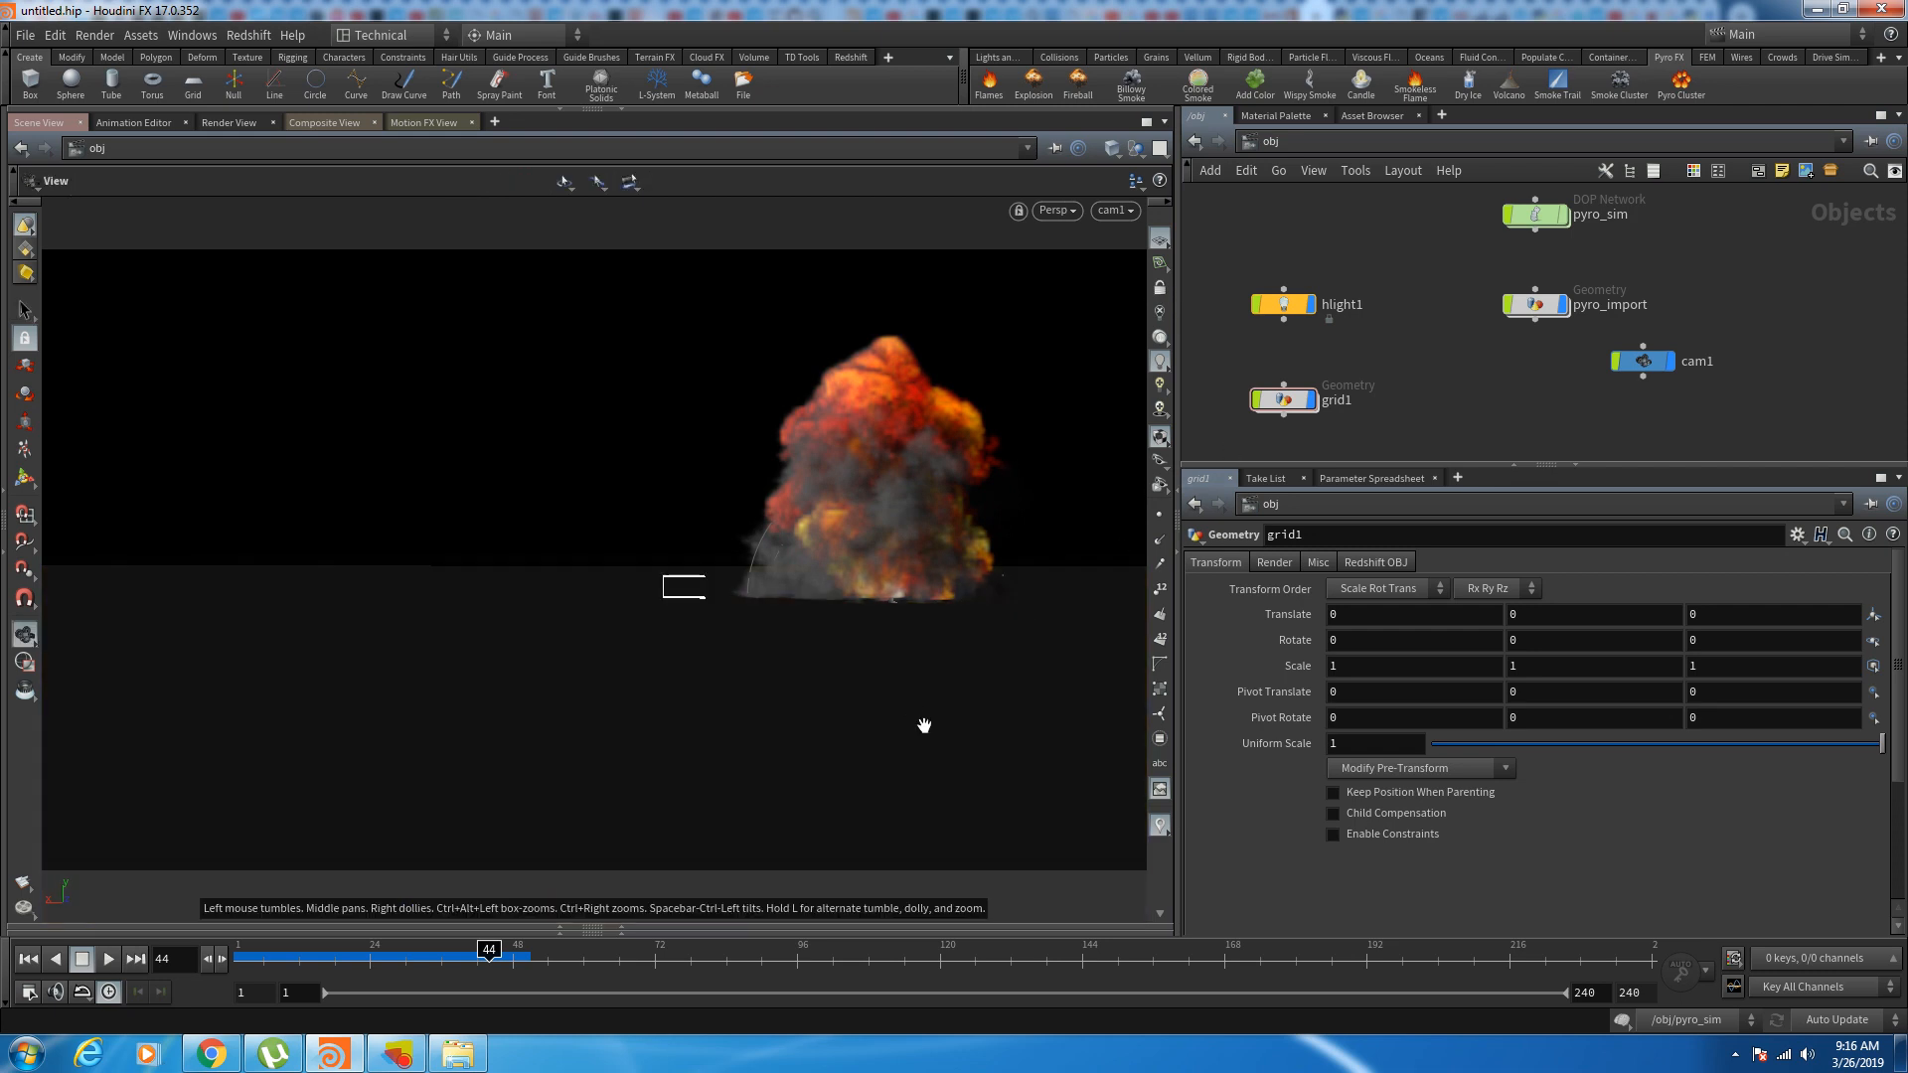
drag(924, 726, 837, 507)
key(s)
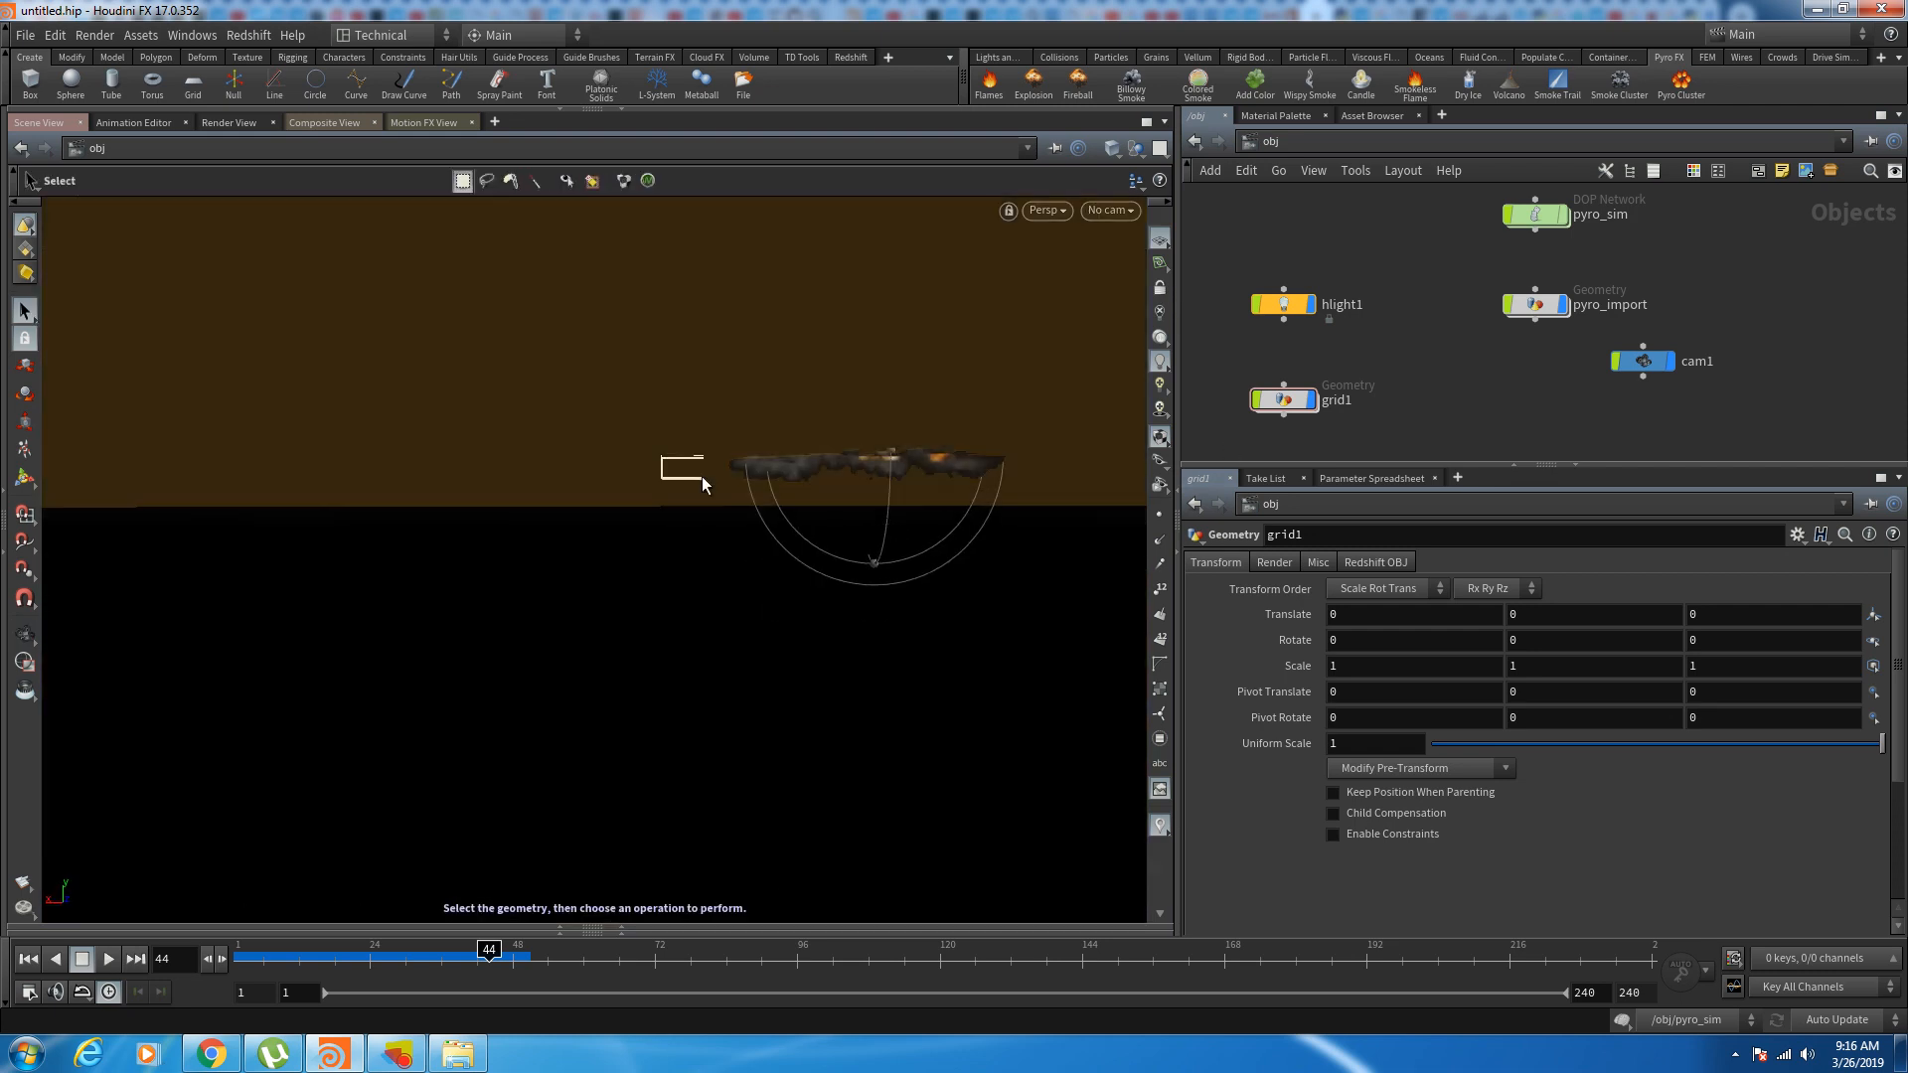
drag(253, 971, 526, 971)
alt+drag(831, 622, 814, 907)
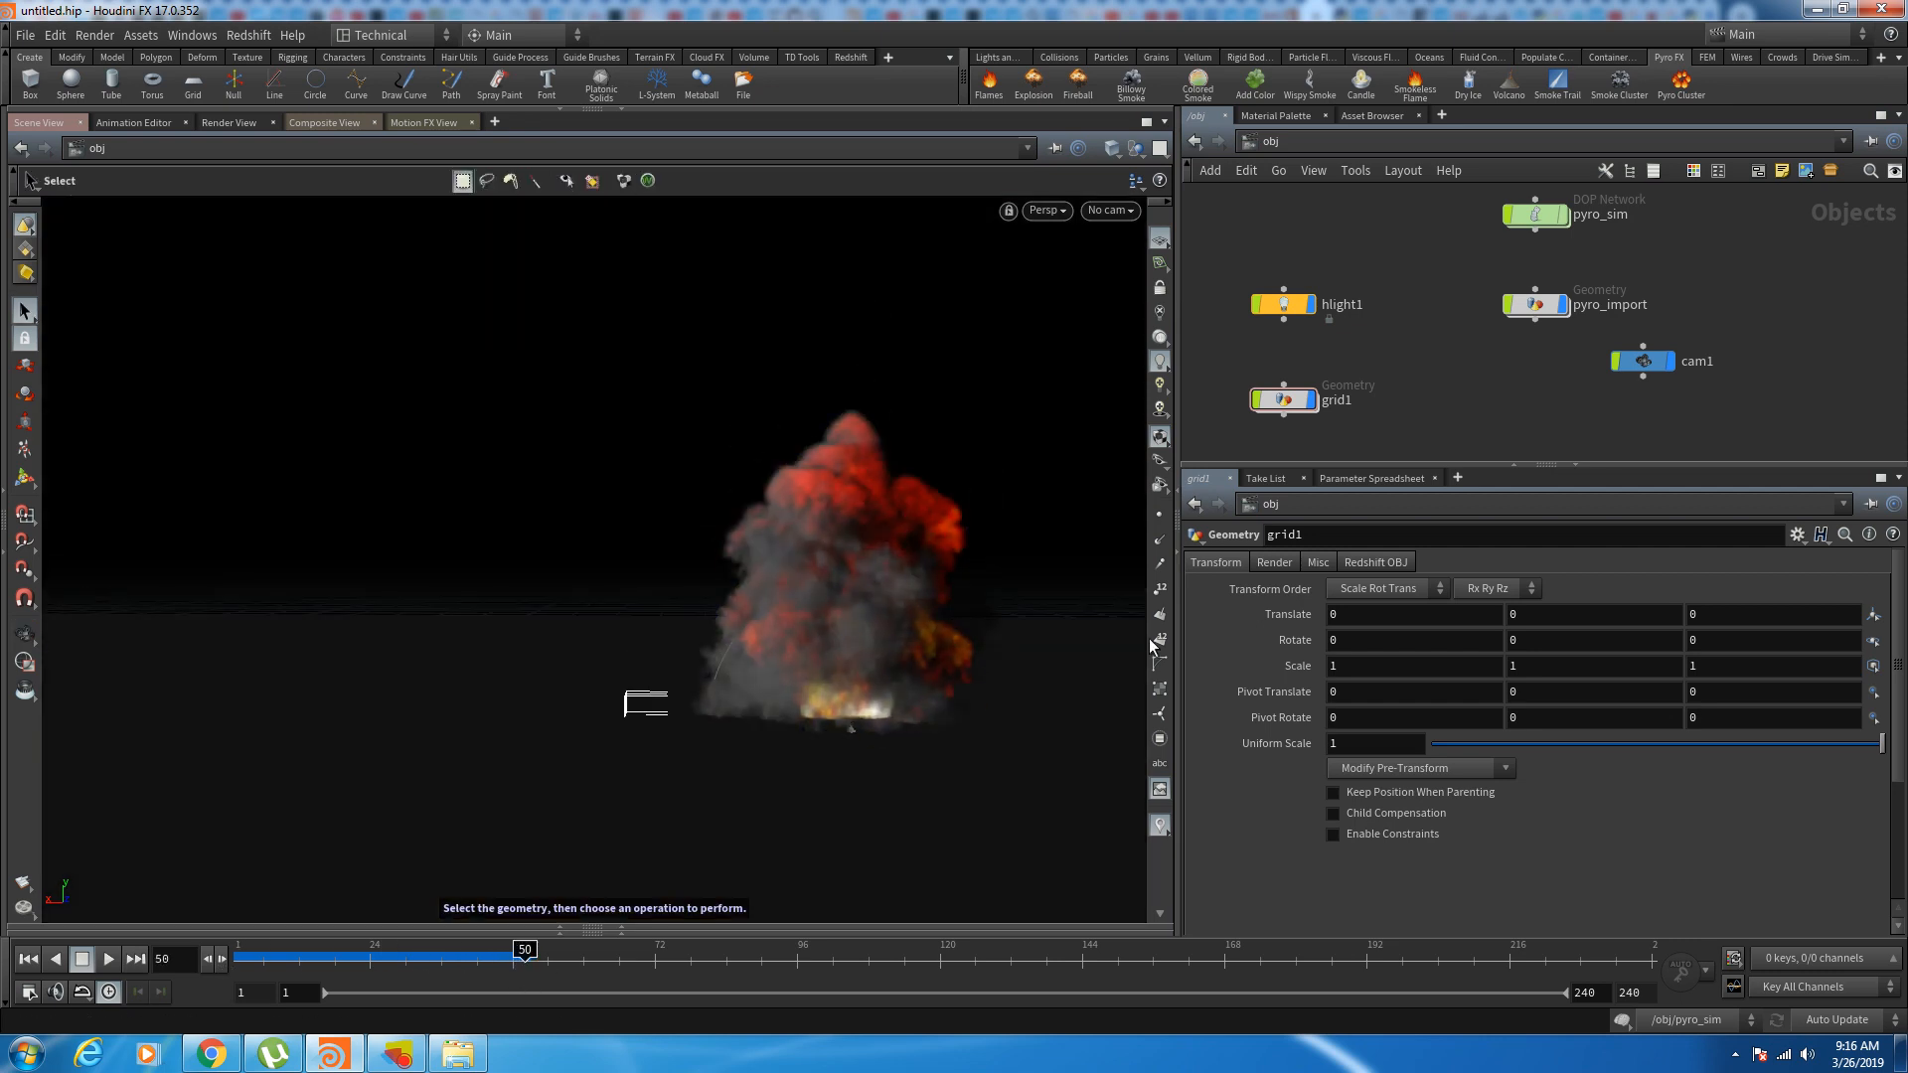
key(Escape)
drag(907, 681, 825, 575)
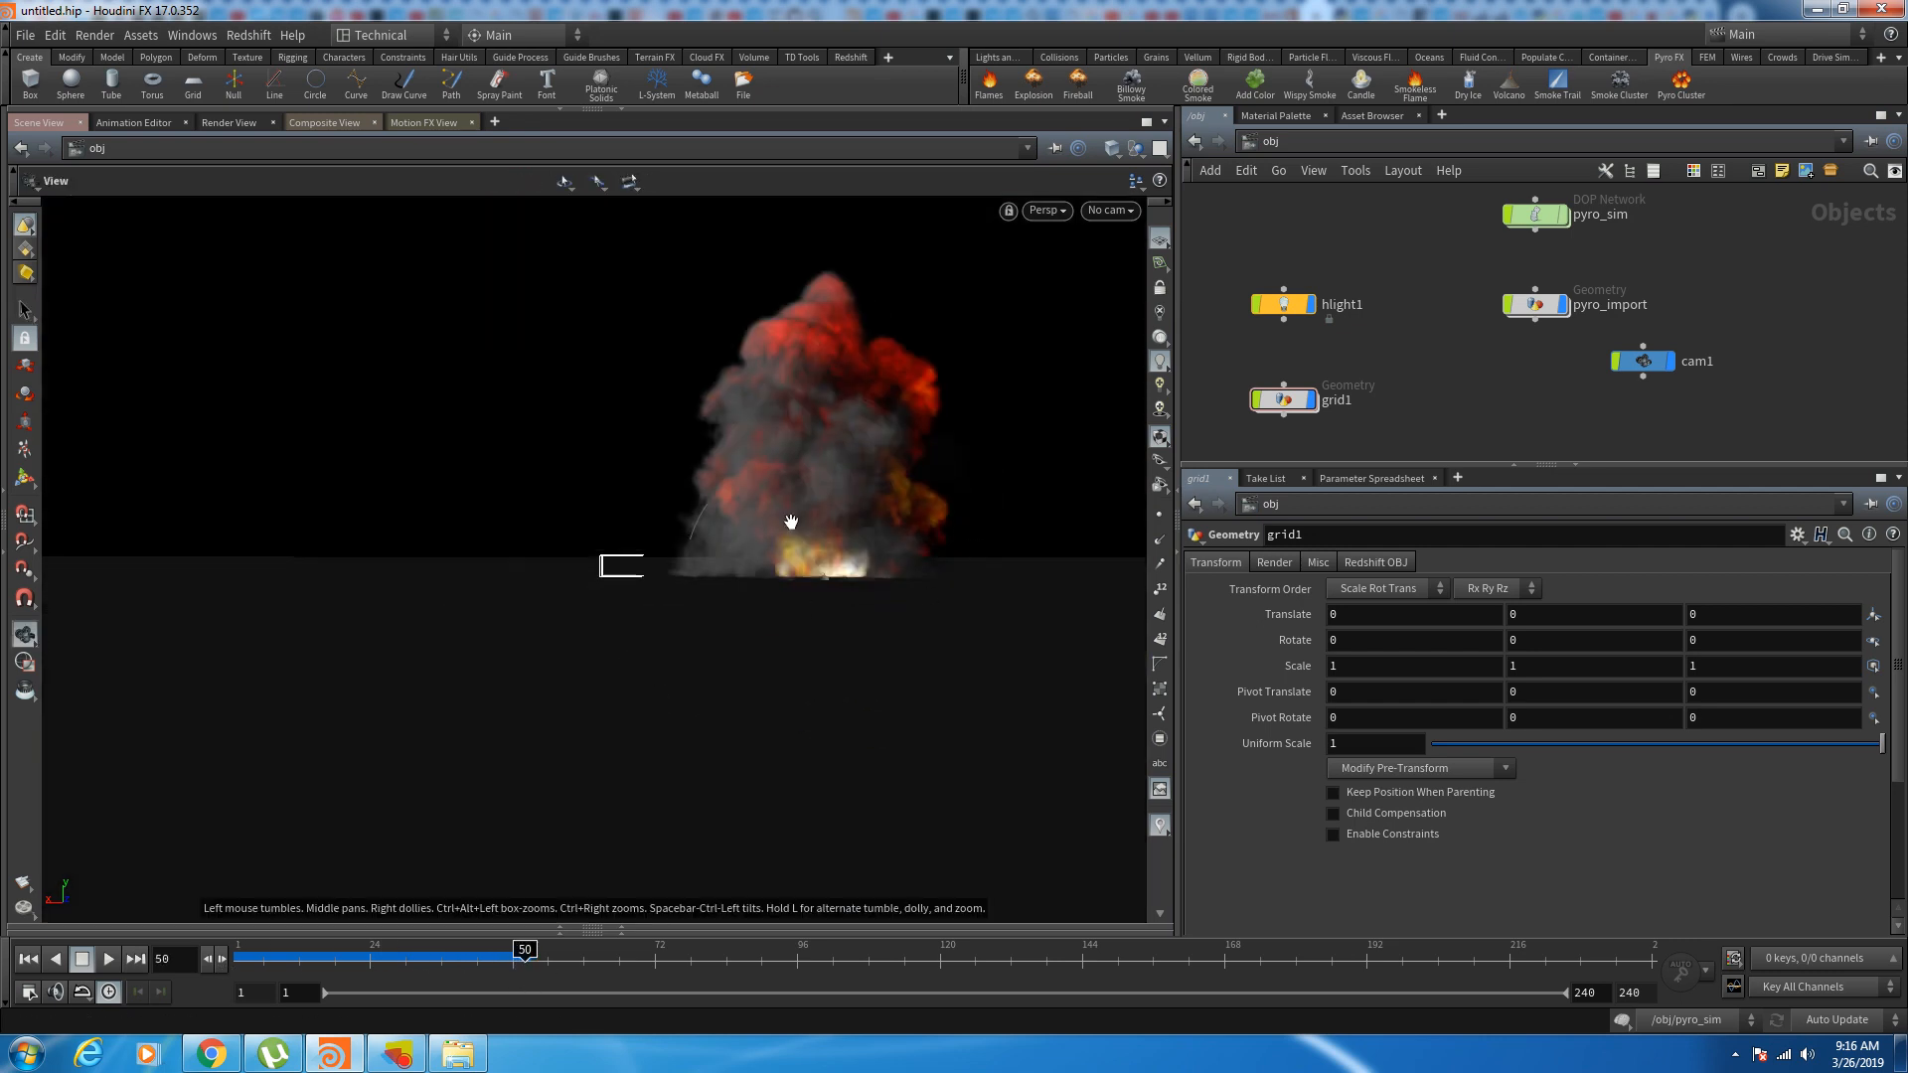
Step: Inside pyro_sim, turn off clamping to the maximum bounds on the resize_container node
middle_drag(1442, 393, 1391, 448)
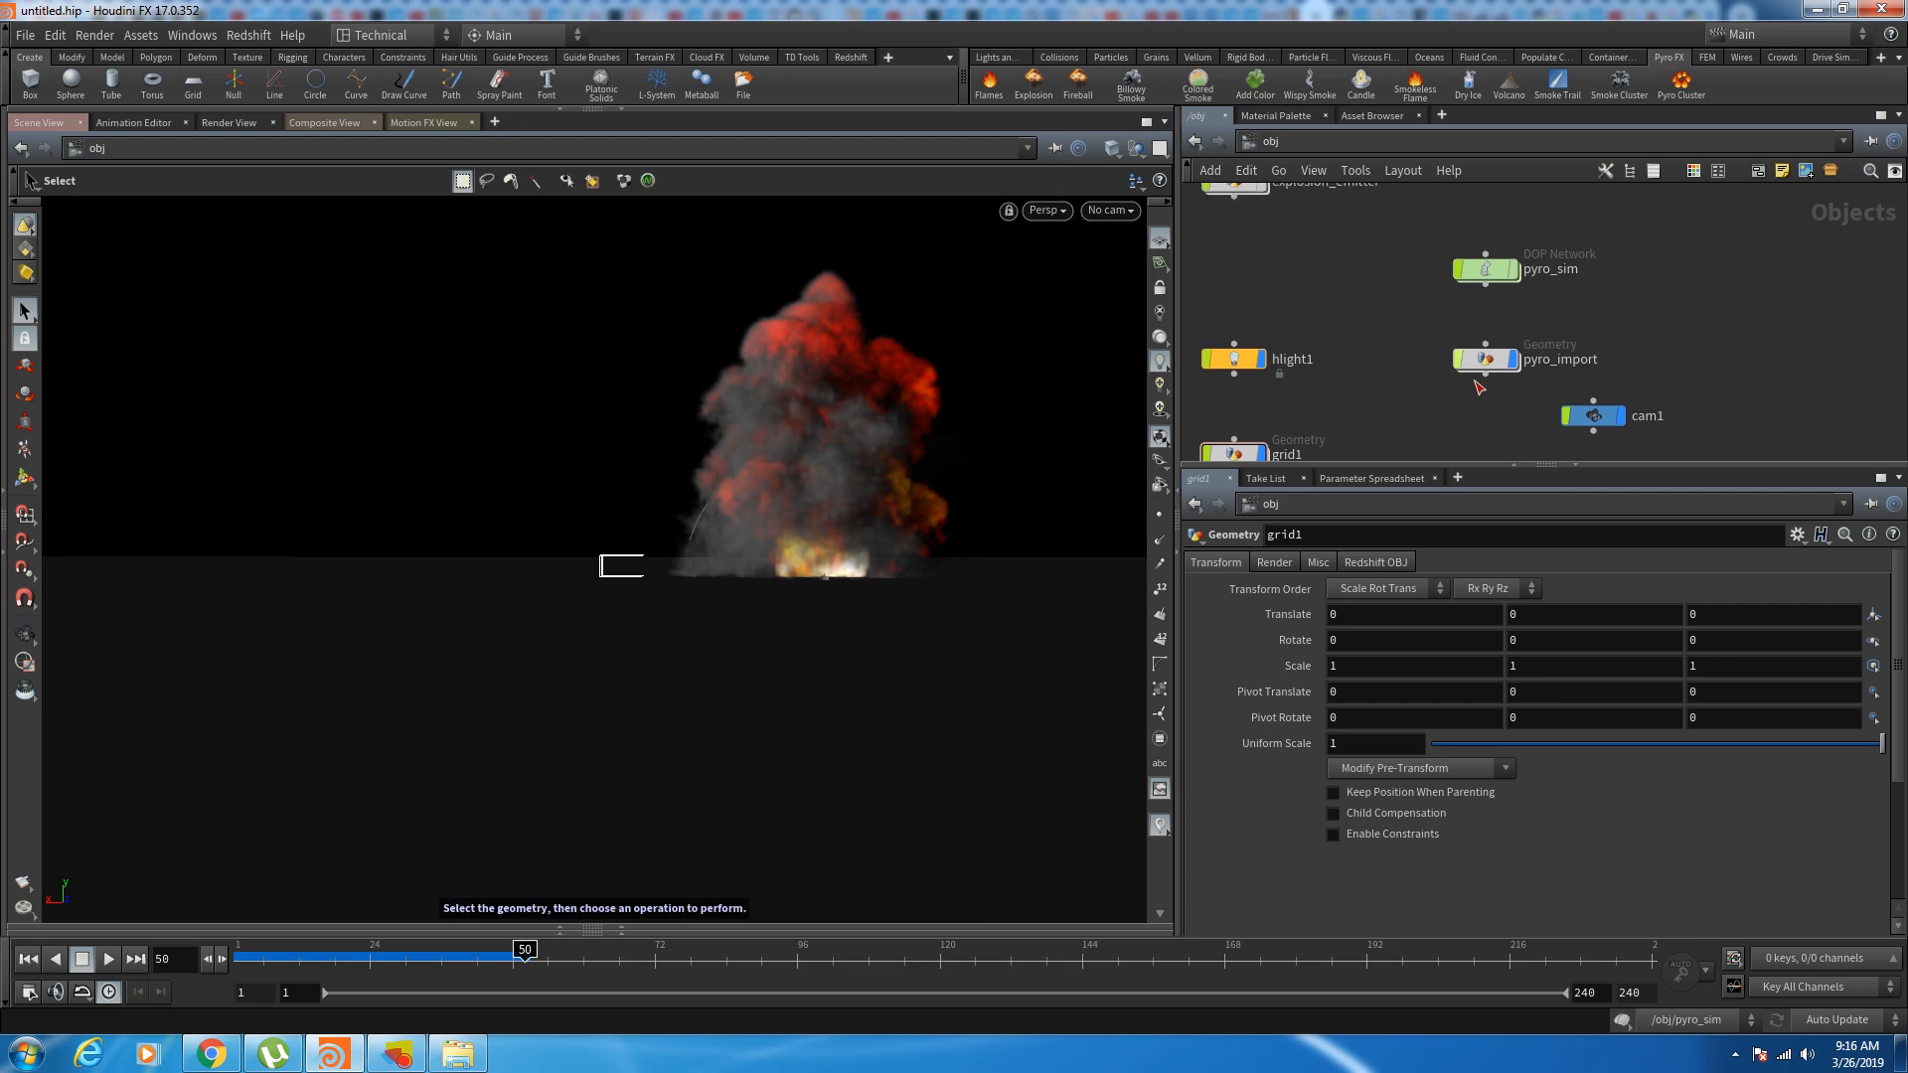
double_click(1488, 270)
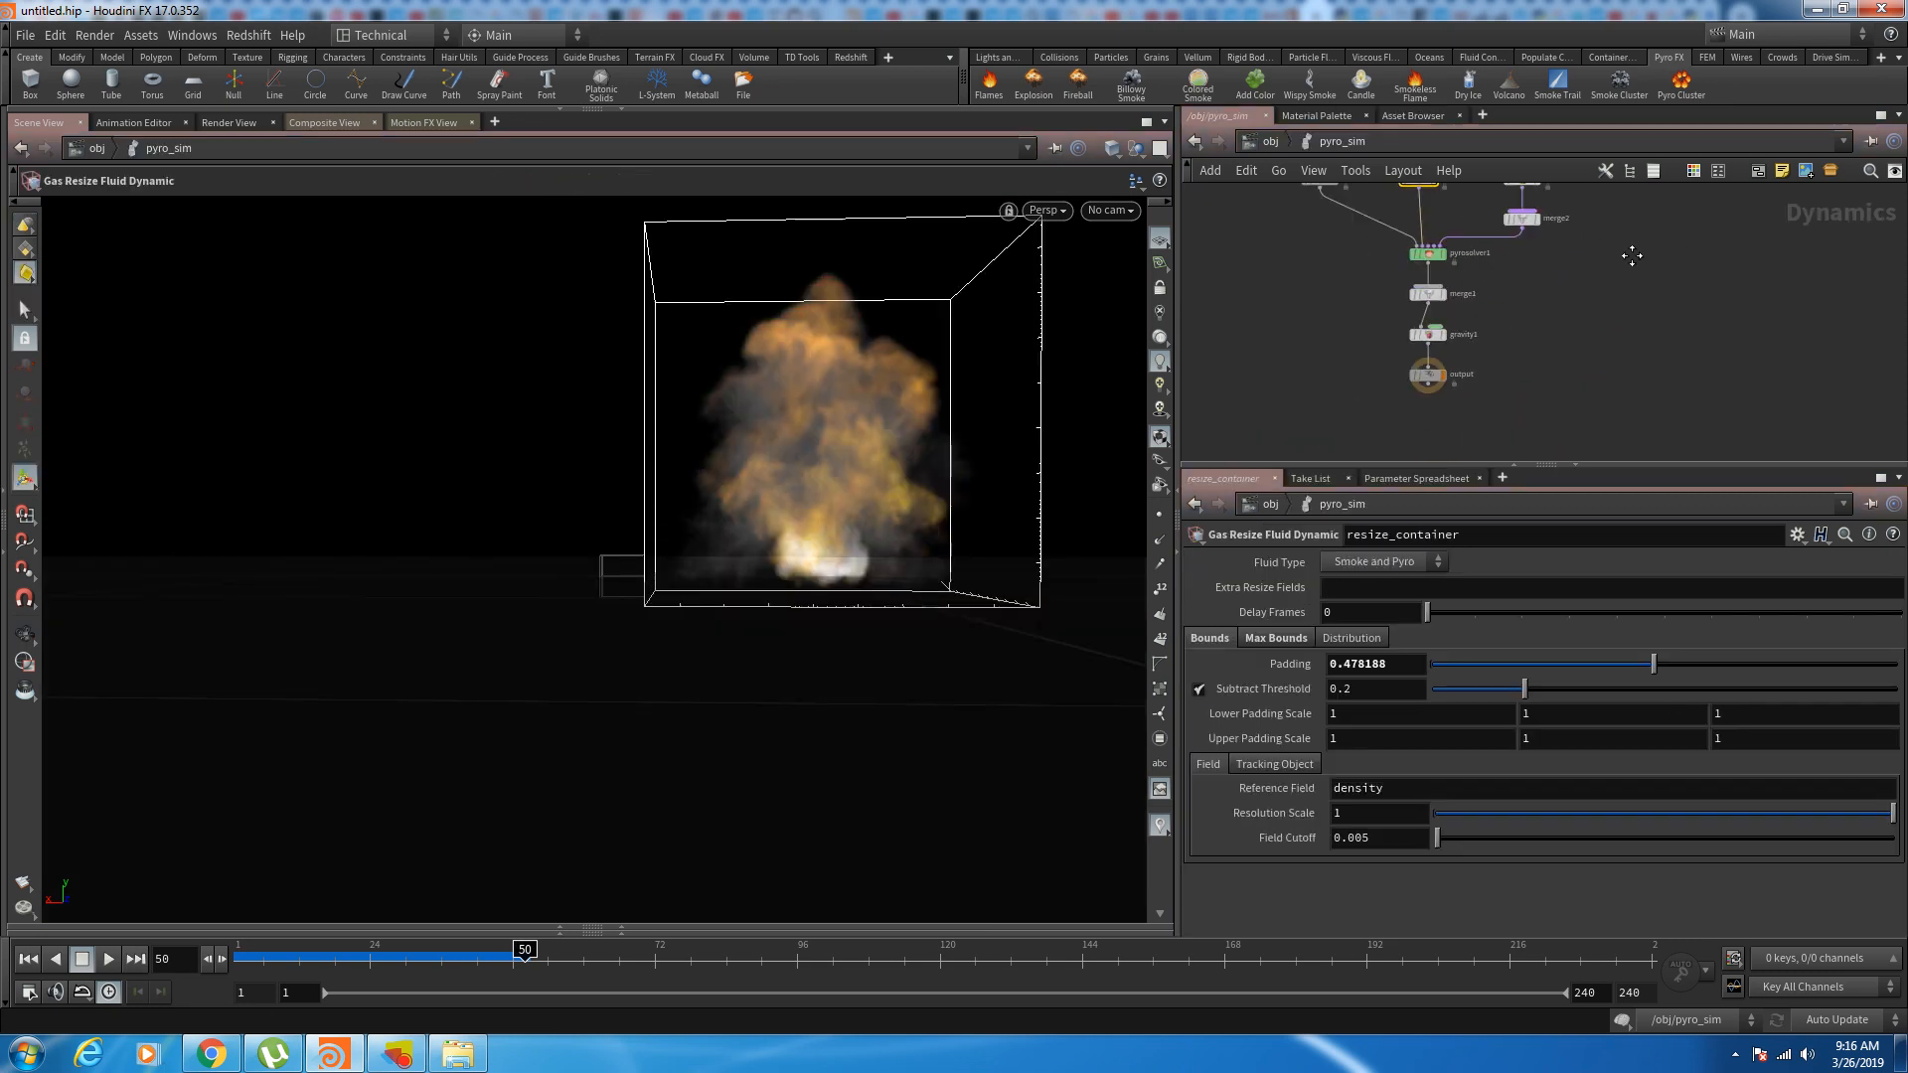
drag(1518, 312, 1257, 373)
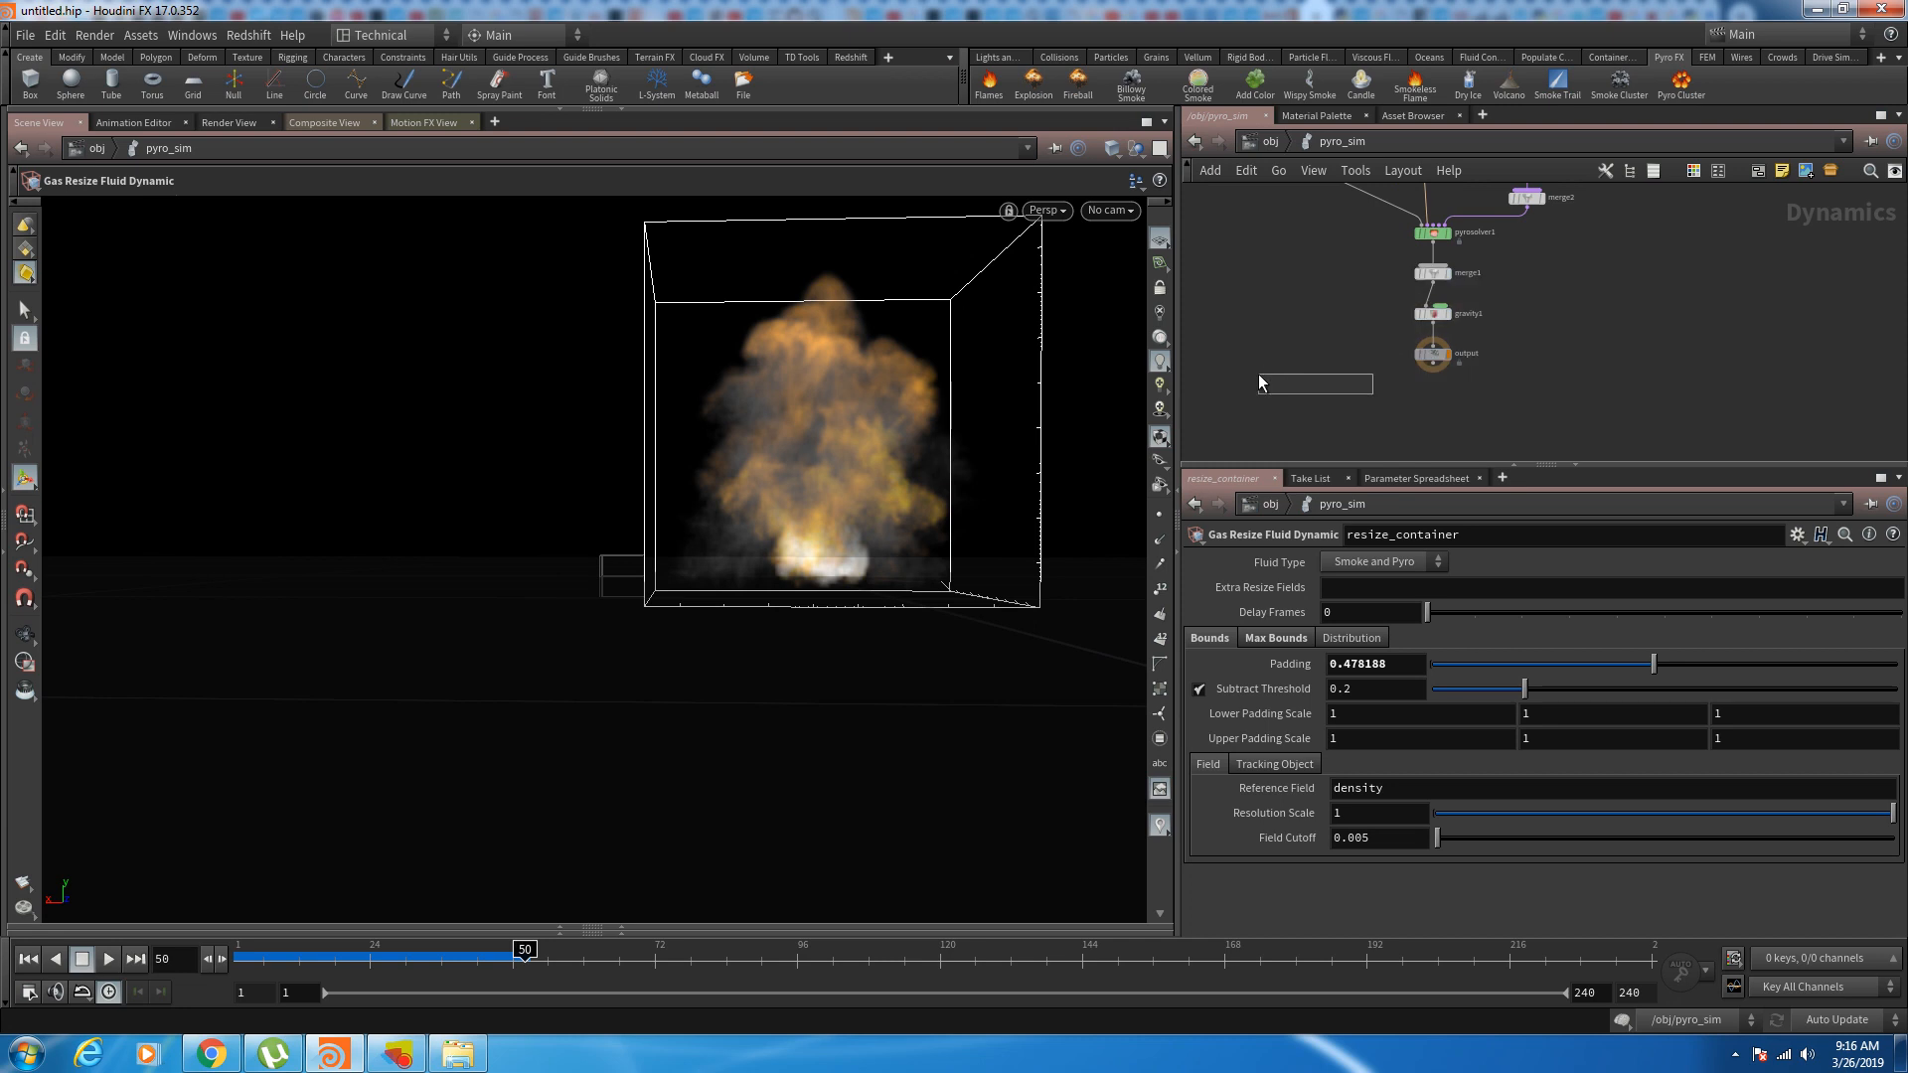
middle_drag(1326, 256, 1307, 415)
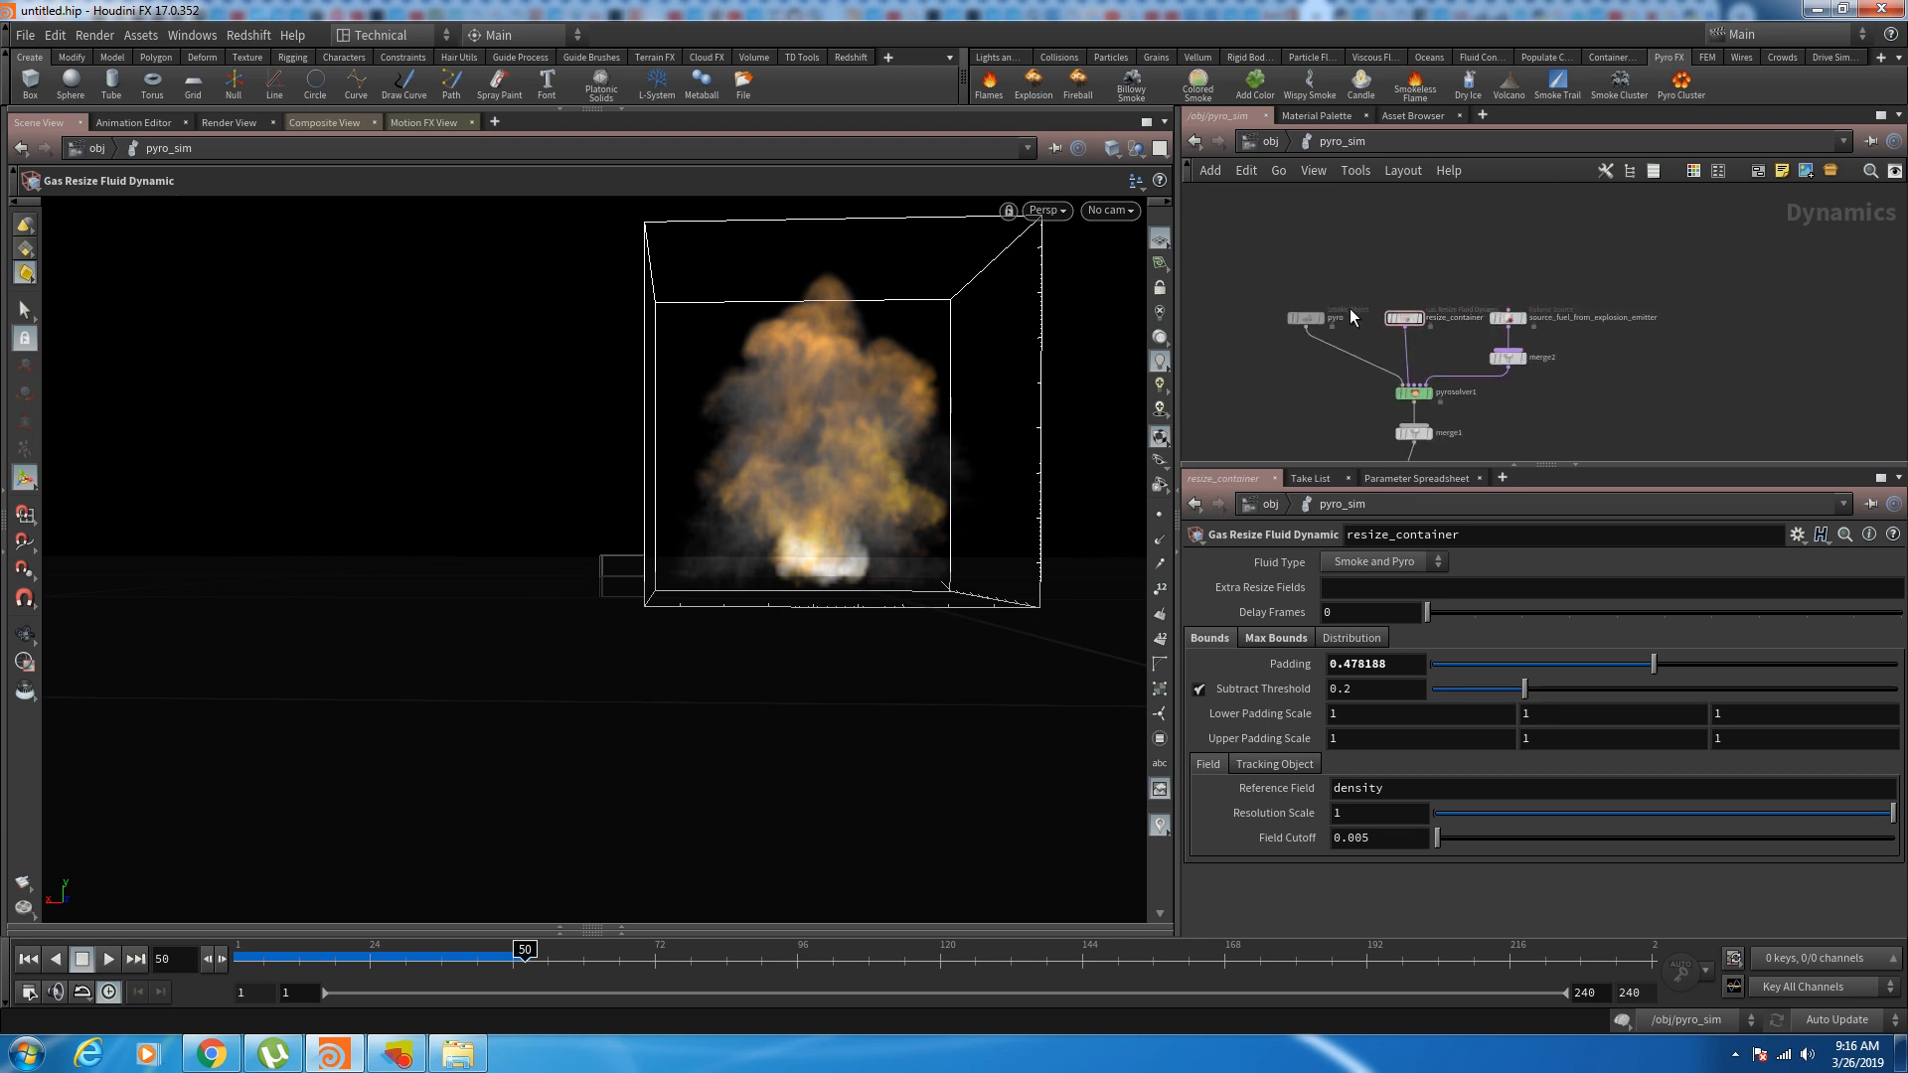
mouse_move(1407, 323)
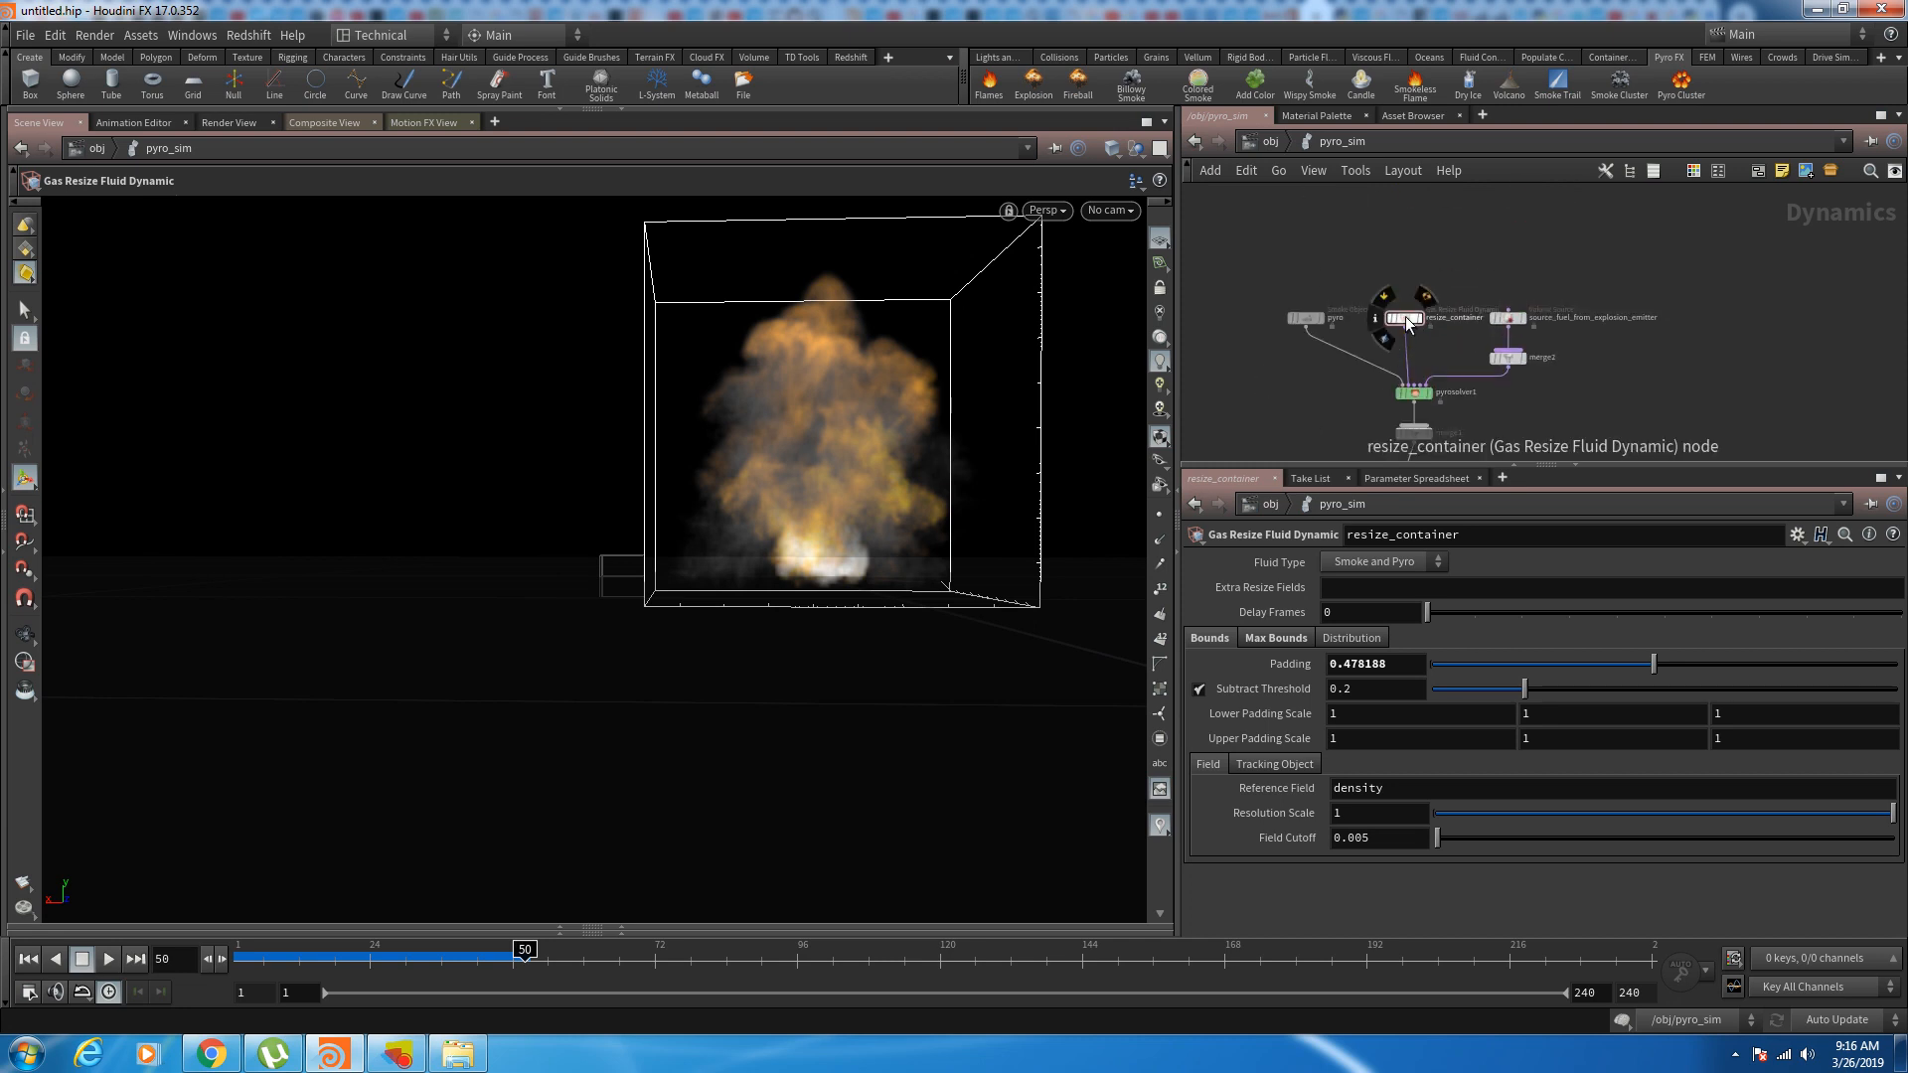
click(1274, 639)
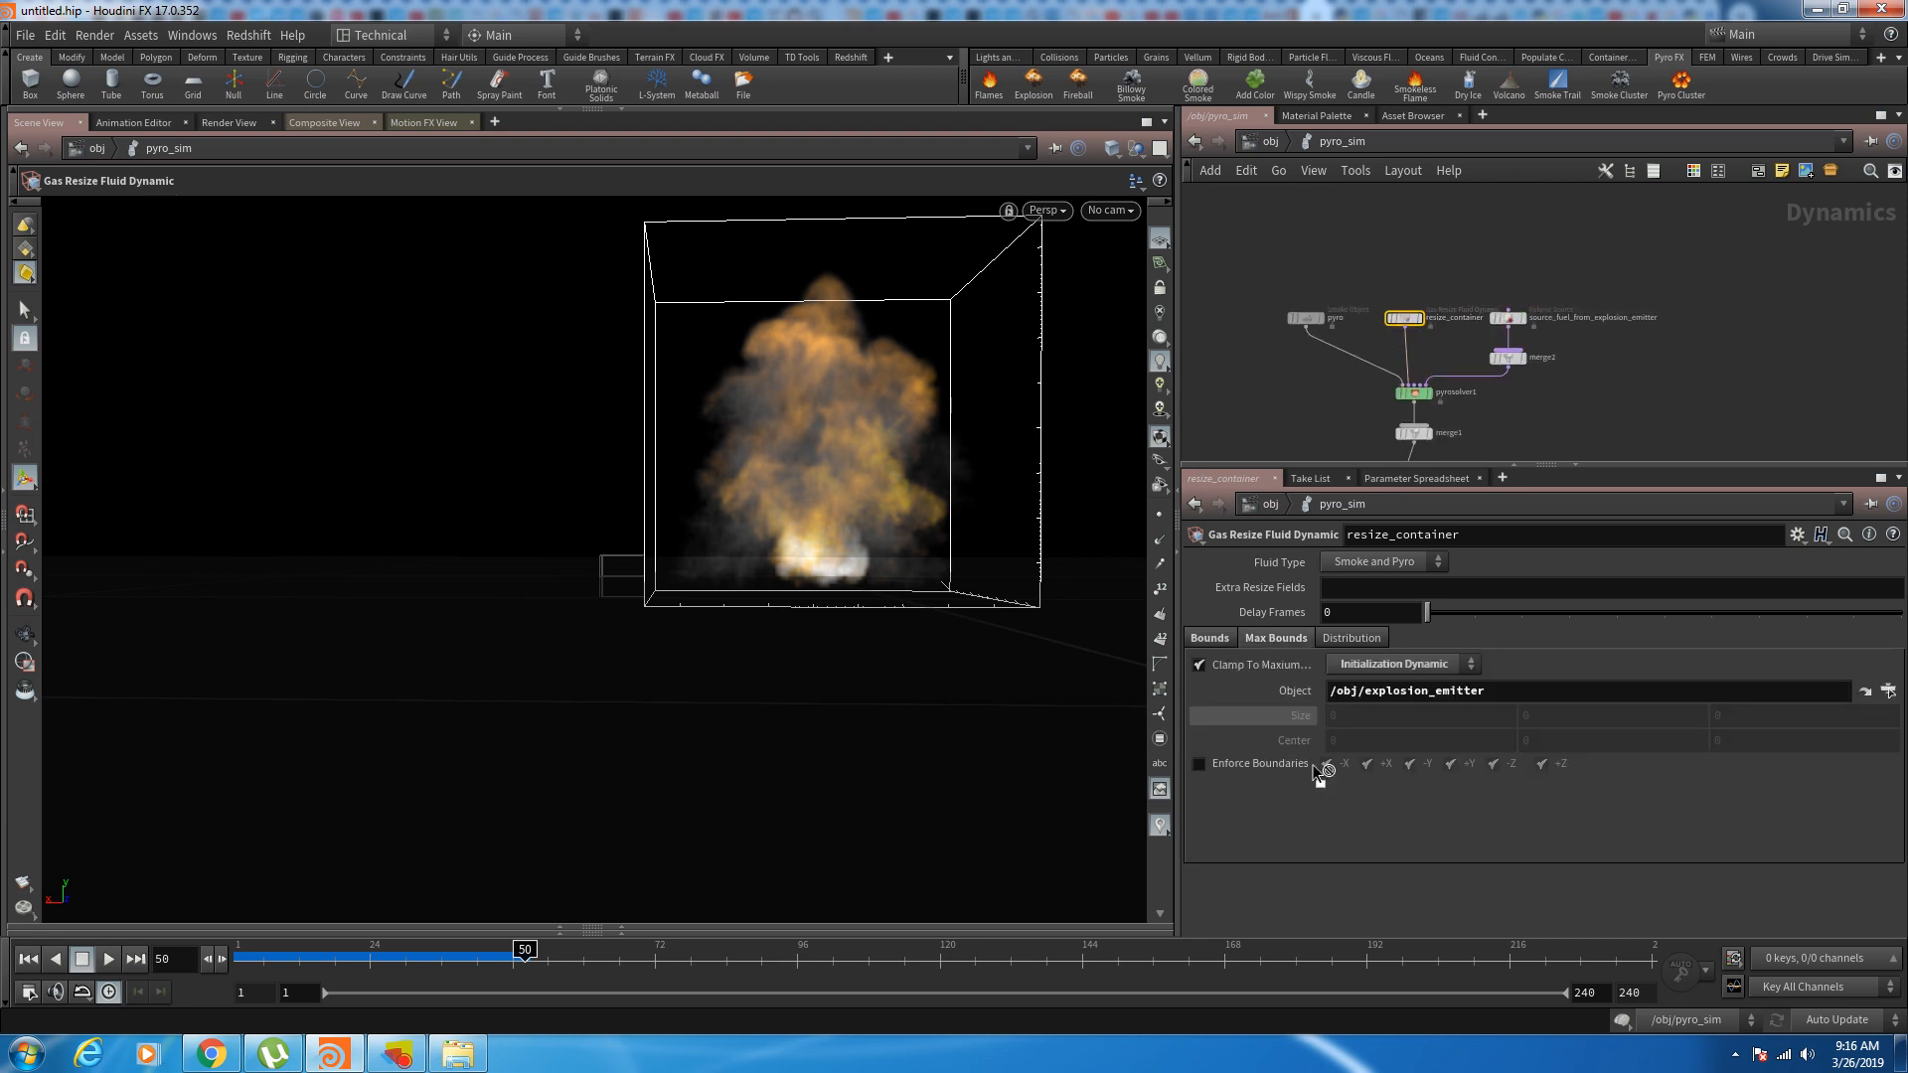
click(1198, 664)
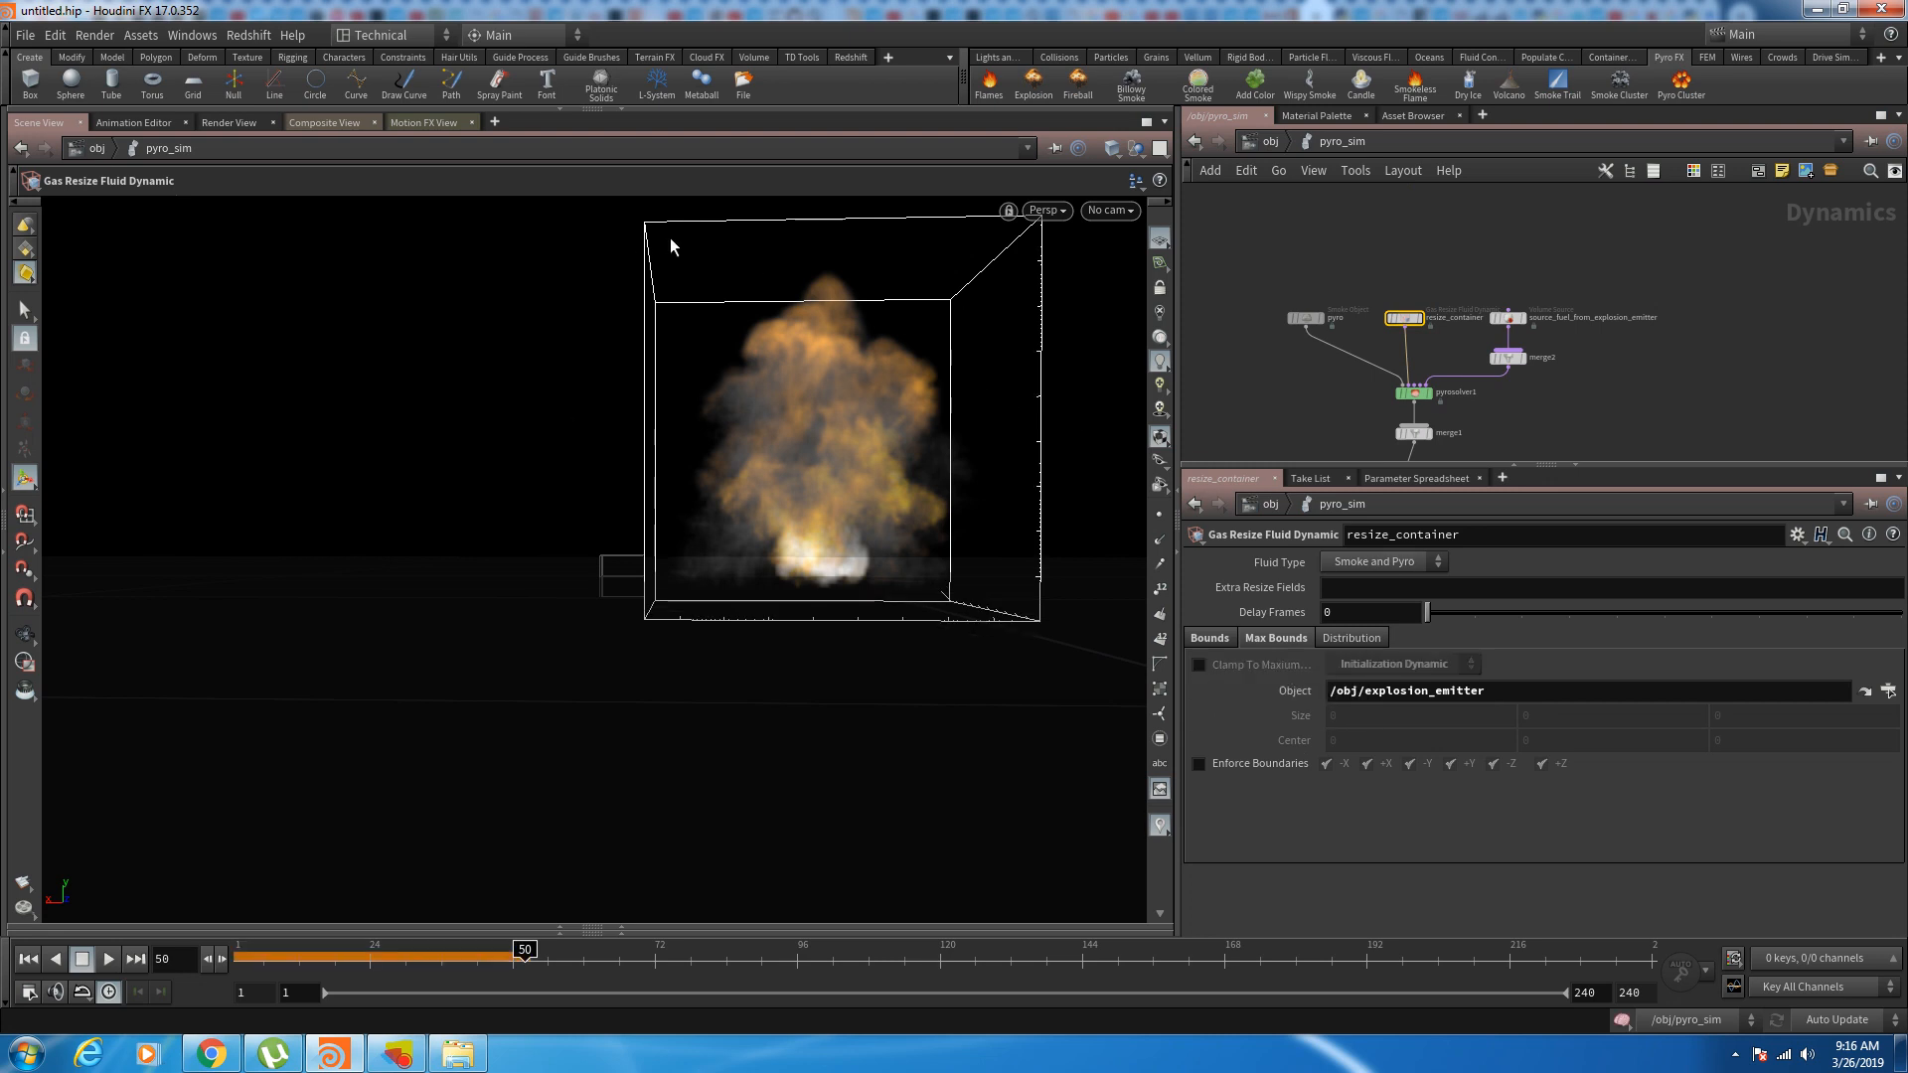
Step: Play the simulation from frame 1 to examine how the unclamped container grows, and return to frame 1
drag(249, 956, 204, 977)
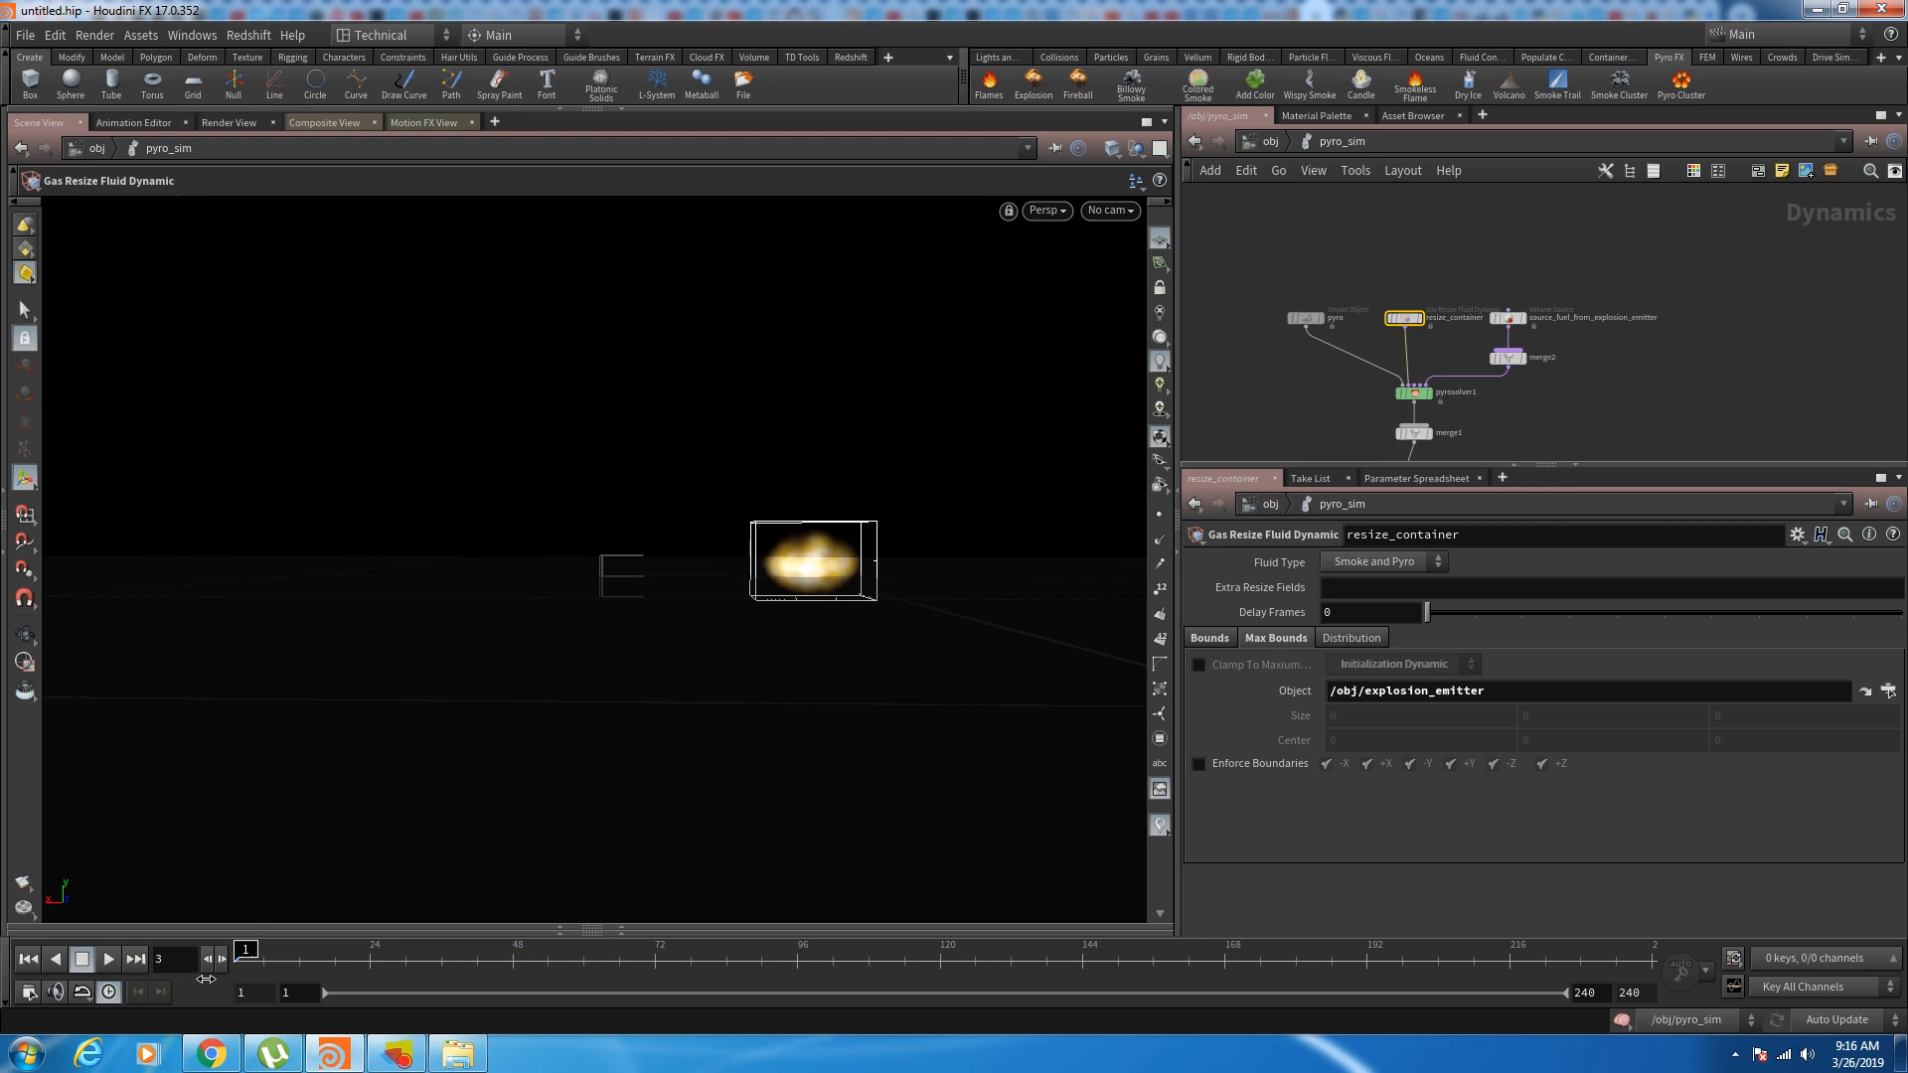
click(108, 959)
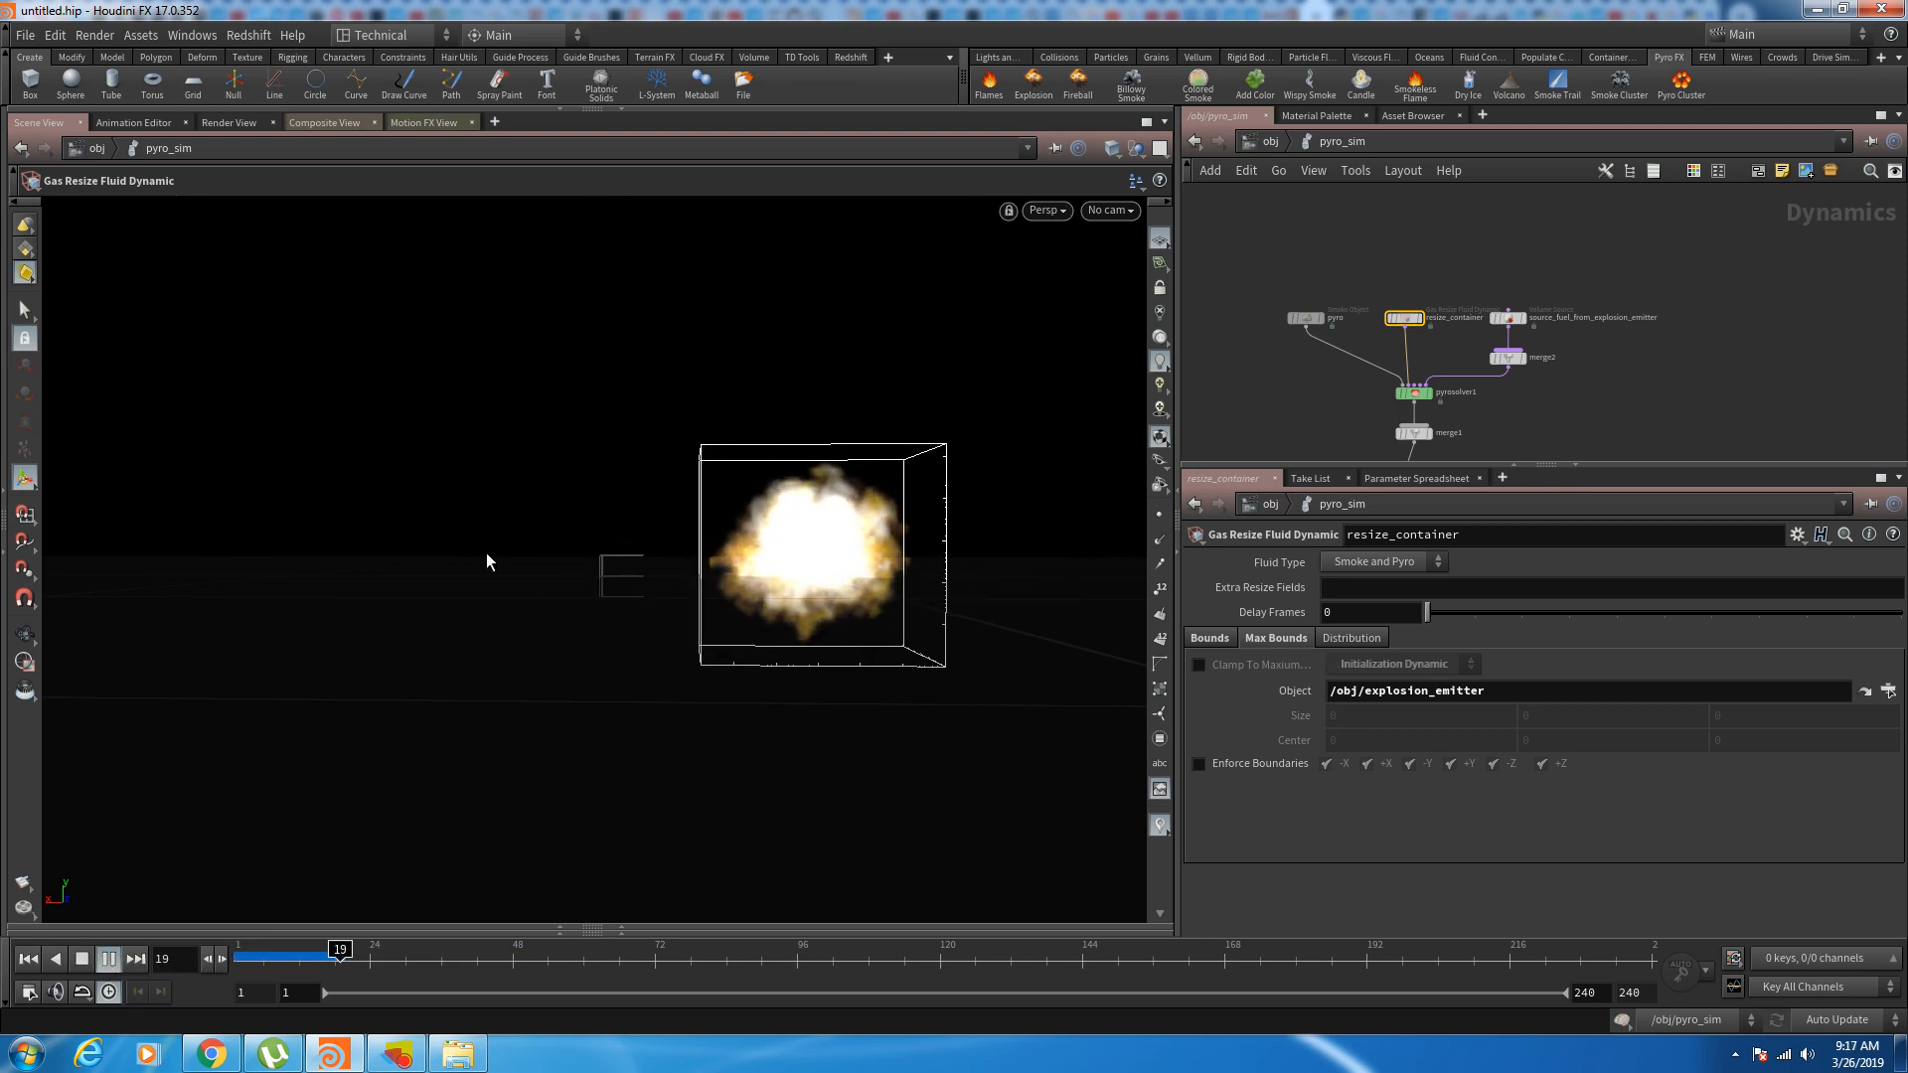
drag(239, 960, 159, 976)
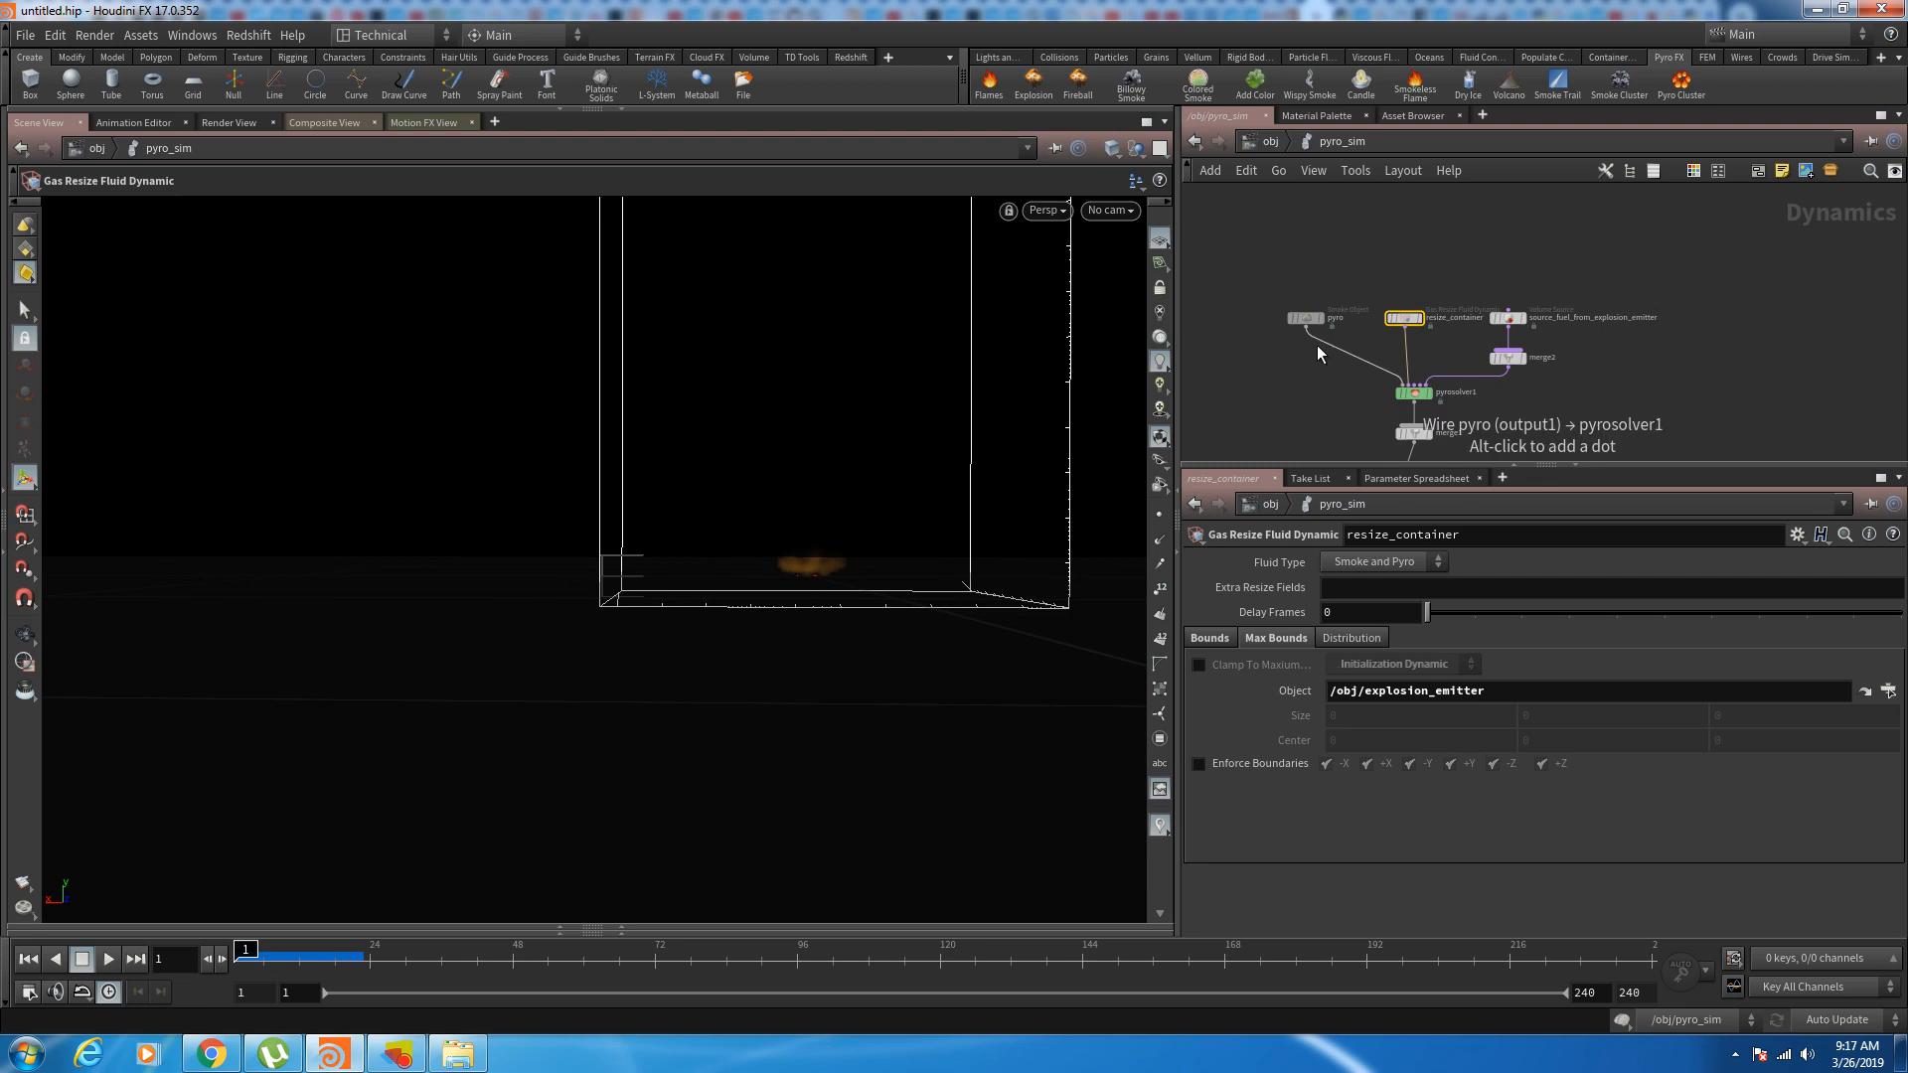
Step: Move the merge1, gravity1 and output nodes down together to make room below pyrosolver1
scroll(1292, 437, up, 1)
middle_drag(1328, 421, 1313, 290)
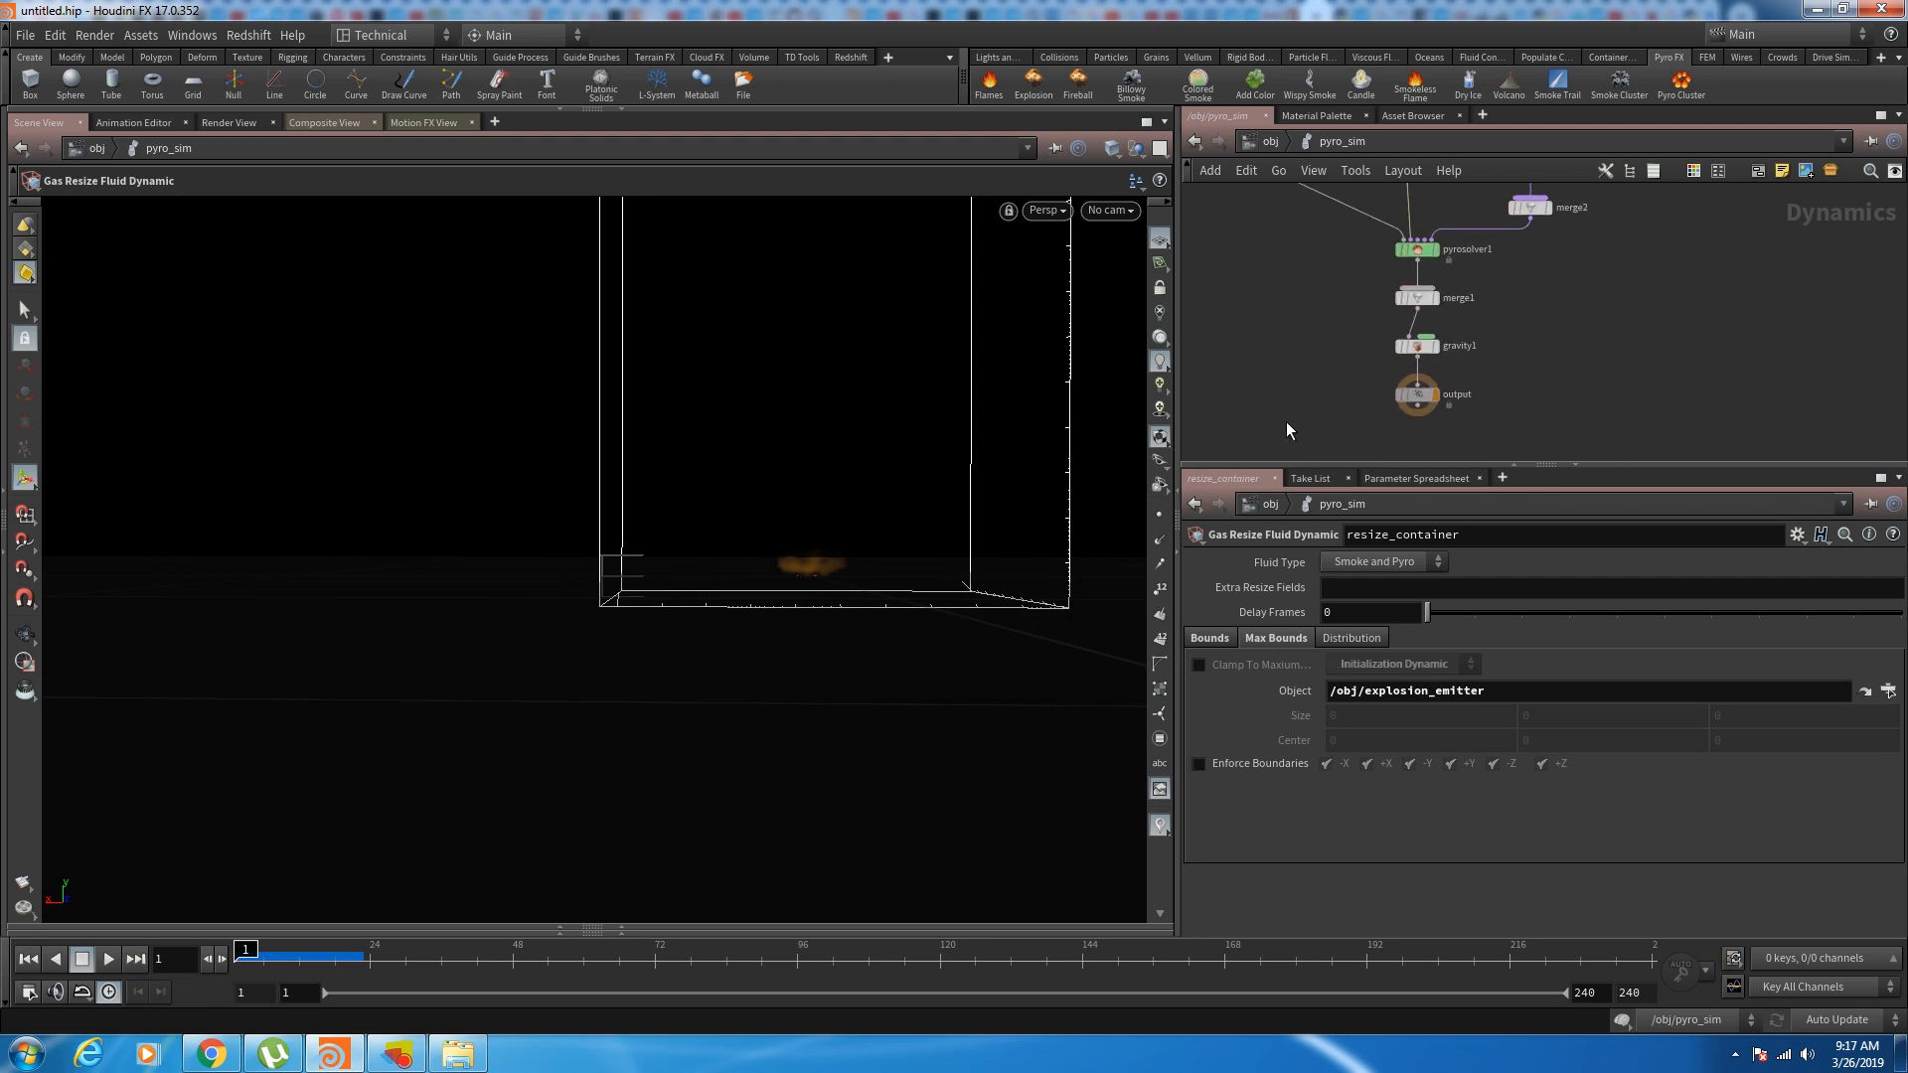
drag(1288, 420, 1606, 265)
drag(1416, 298, 1418, 350)
middle_drag(1350, 316, 1358, 380)
click(1325, 348)
key(Tab)
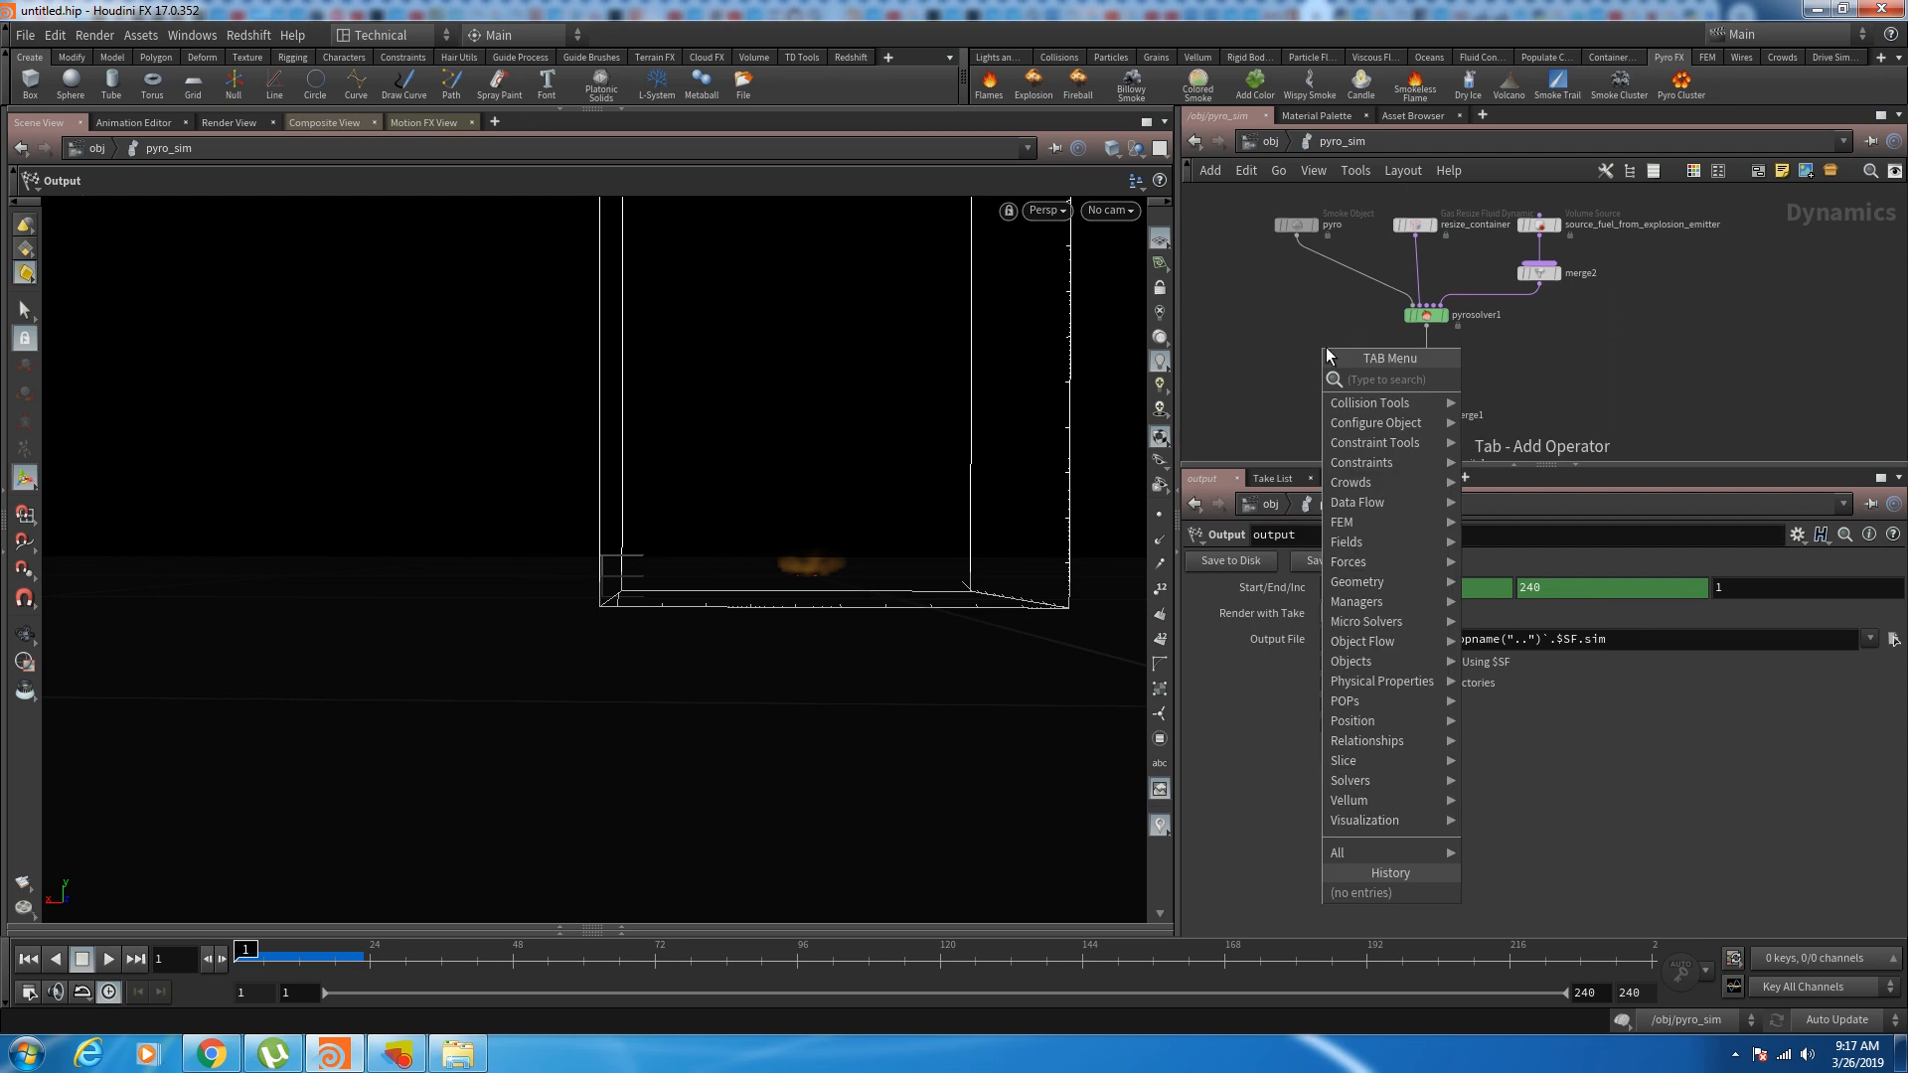
text(groudnpl)
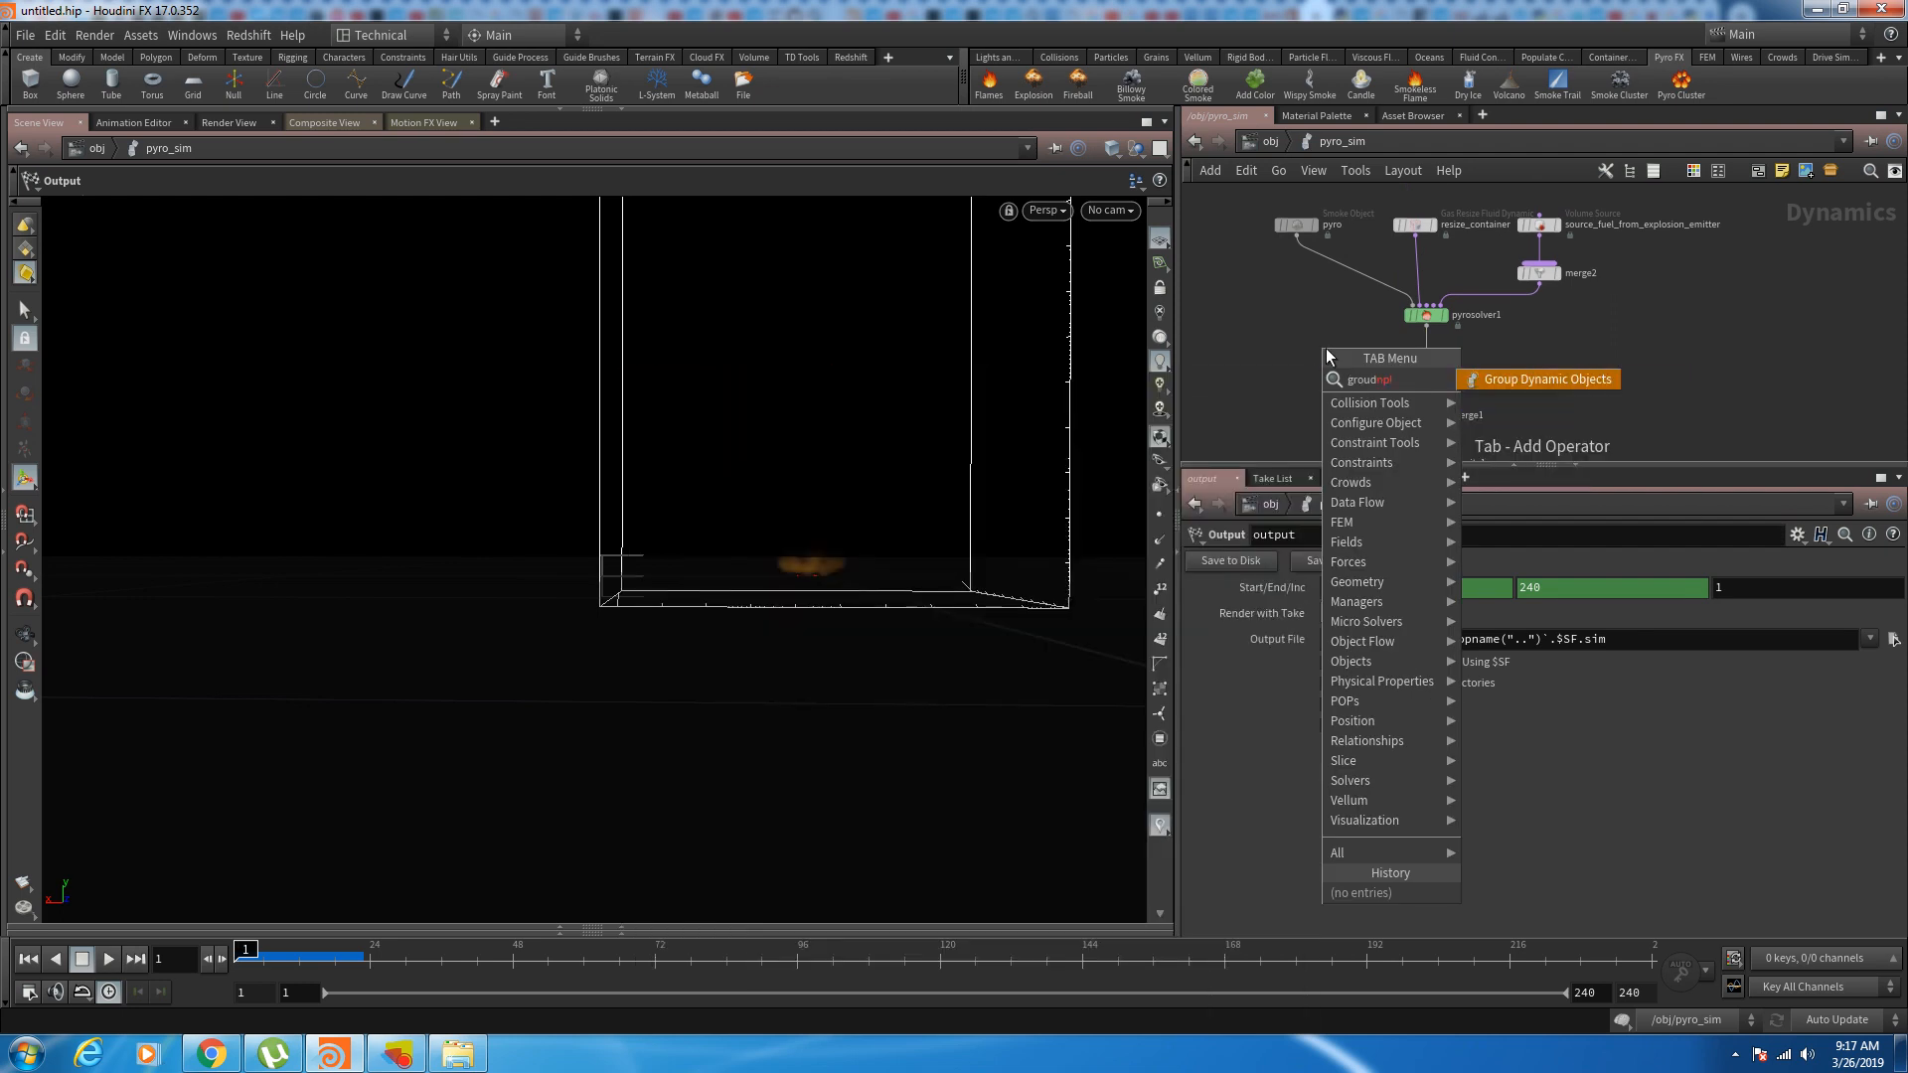
click(1249, 334)
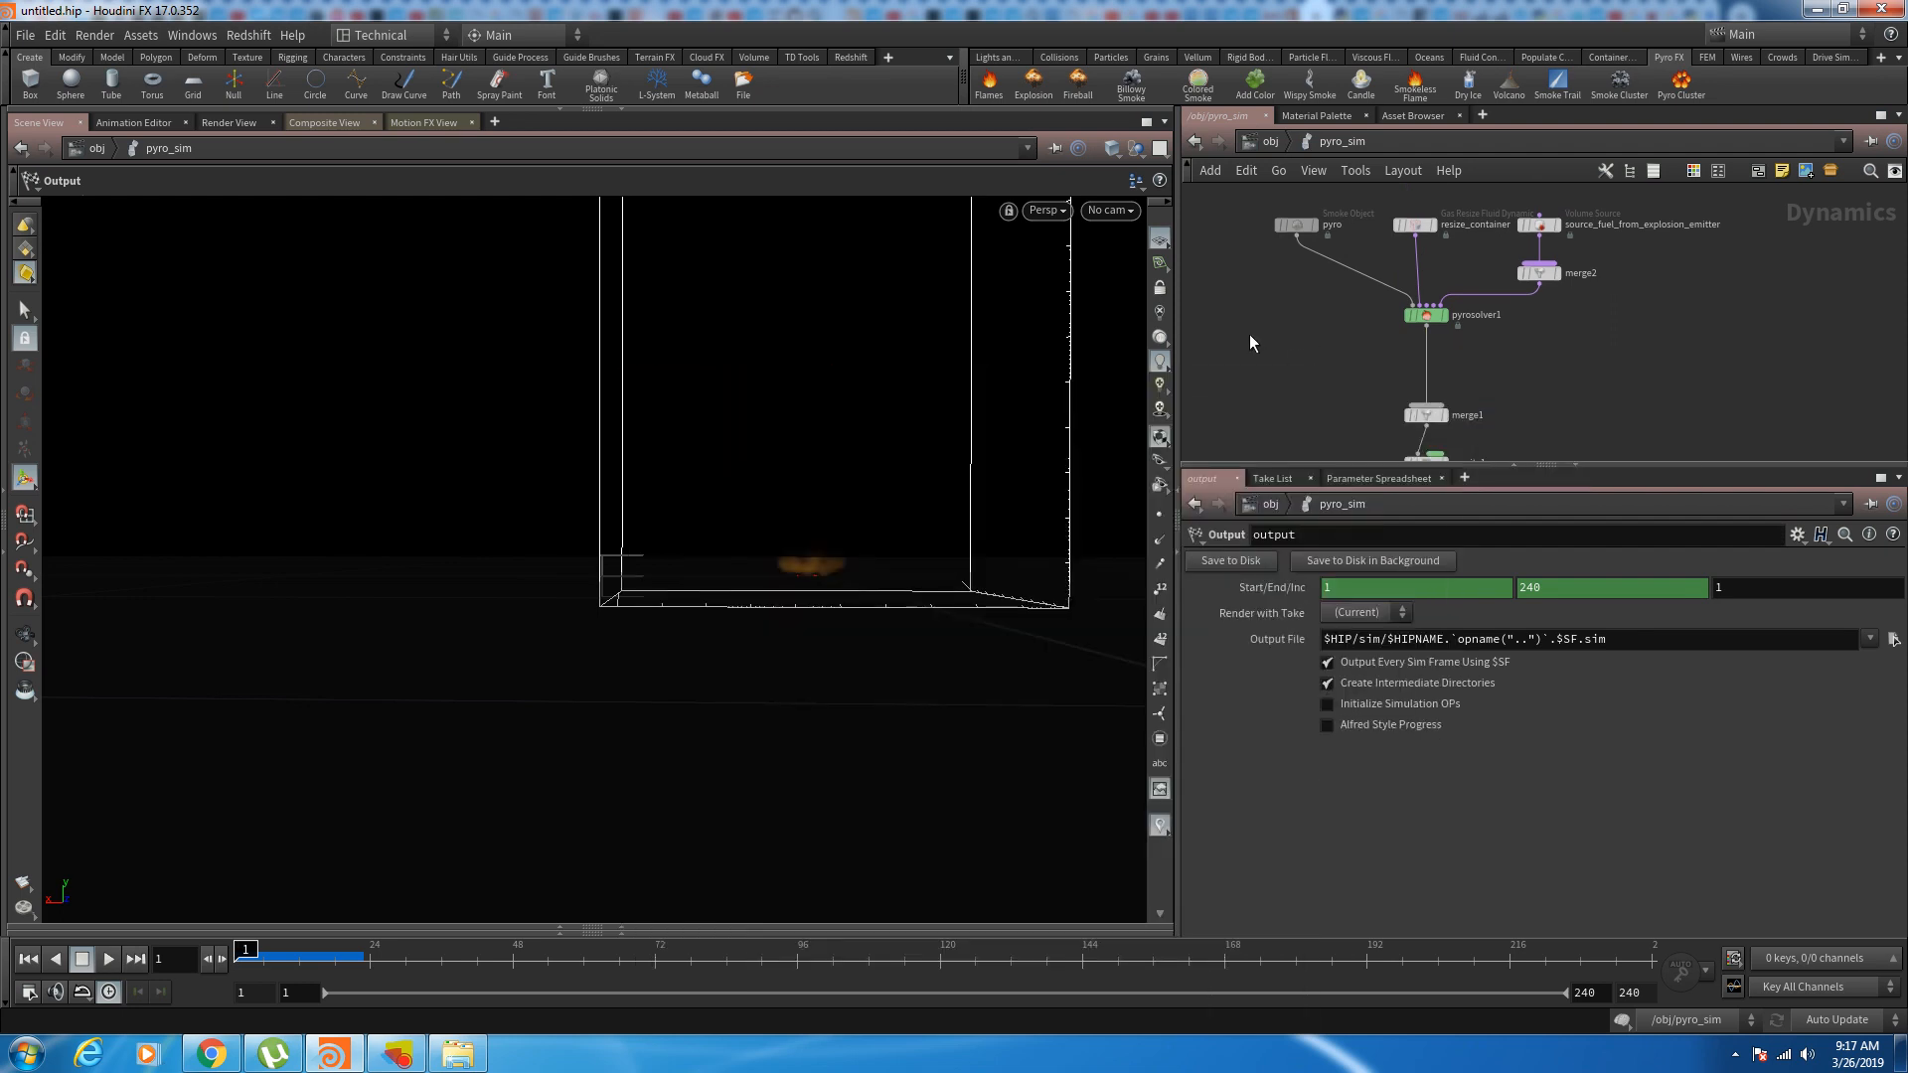
Step: Add a Ground Plane node to the pyro_sim network beside pyrosolver1
key(Tab)
text(ground)
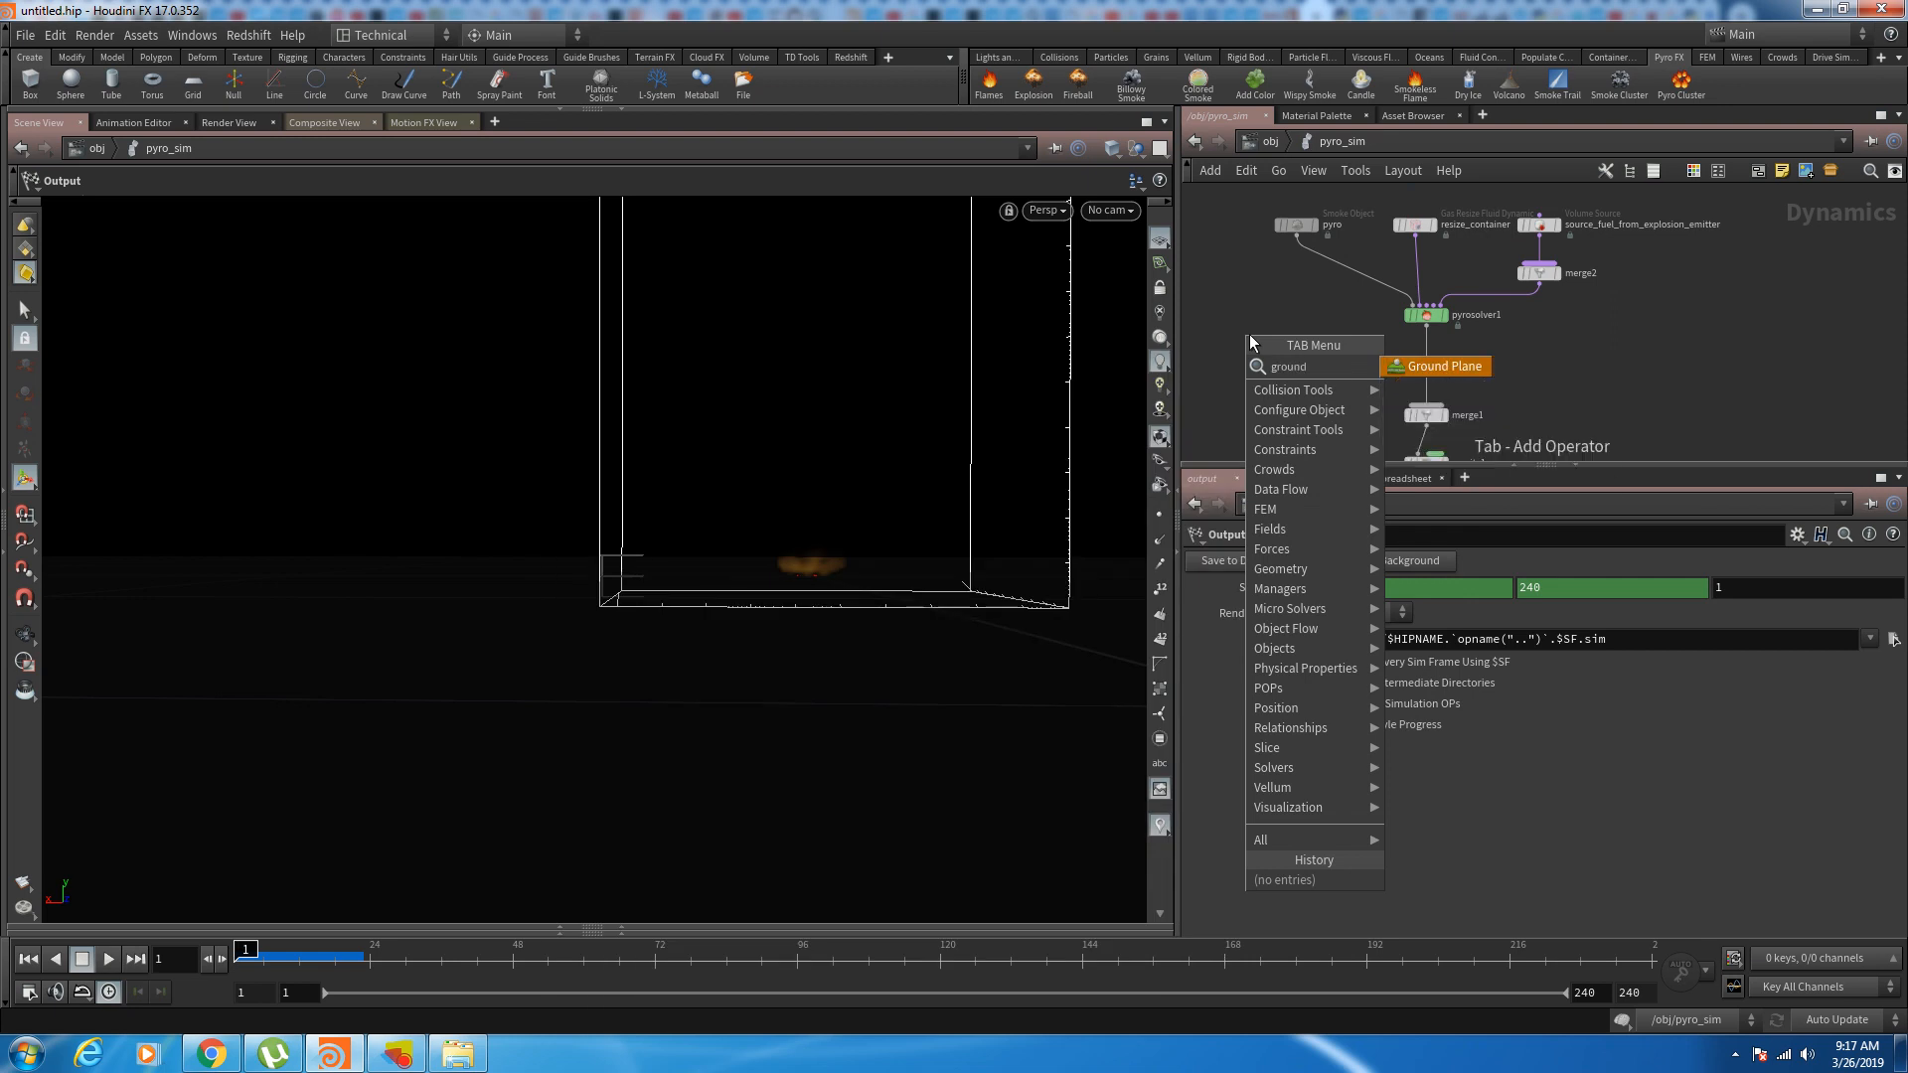
click(1439, 366)
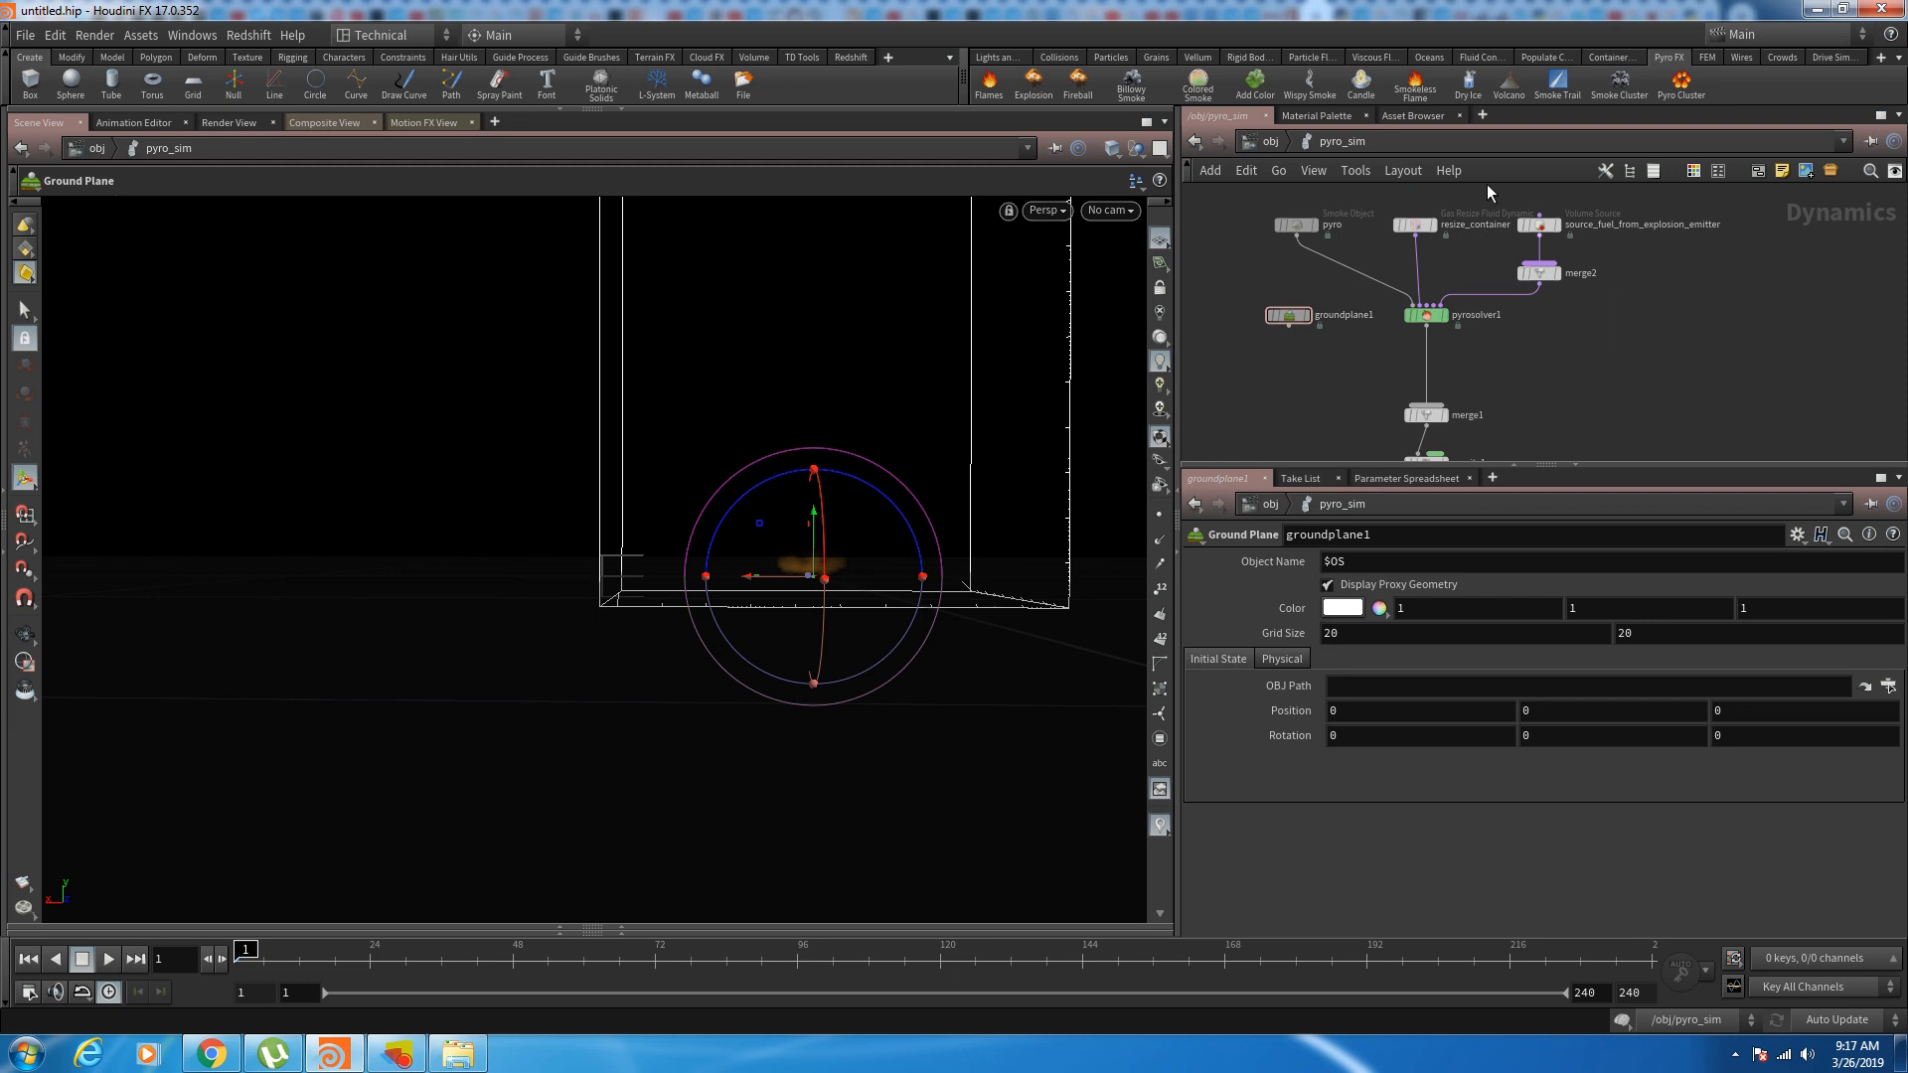
Step: Connect the output of groundplane1 to the input of merge1
scroll(1375, 360, down, 2)
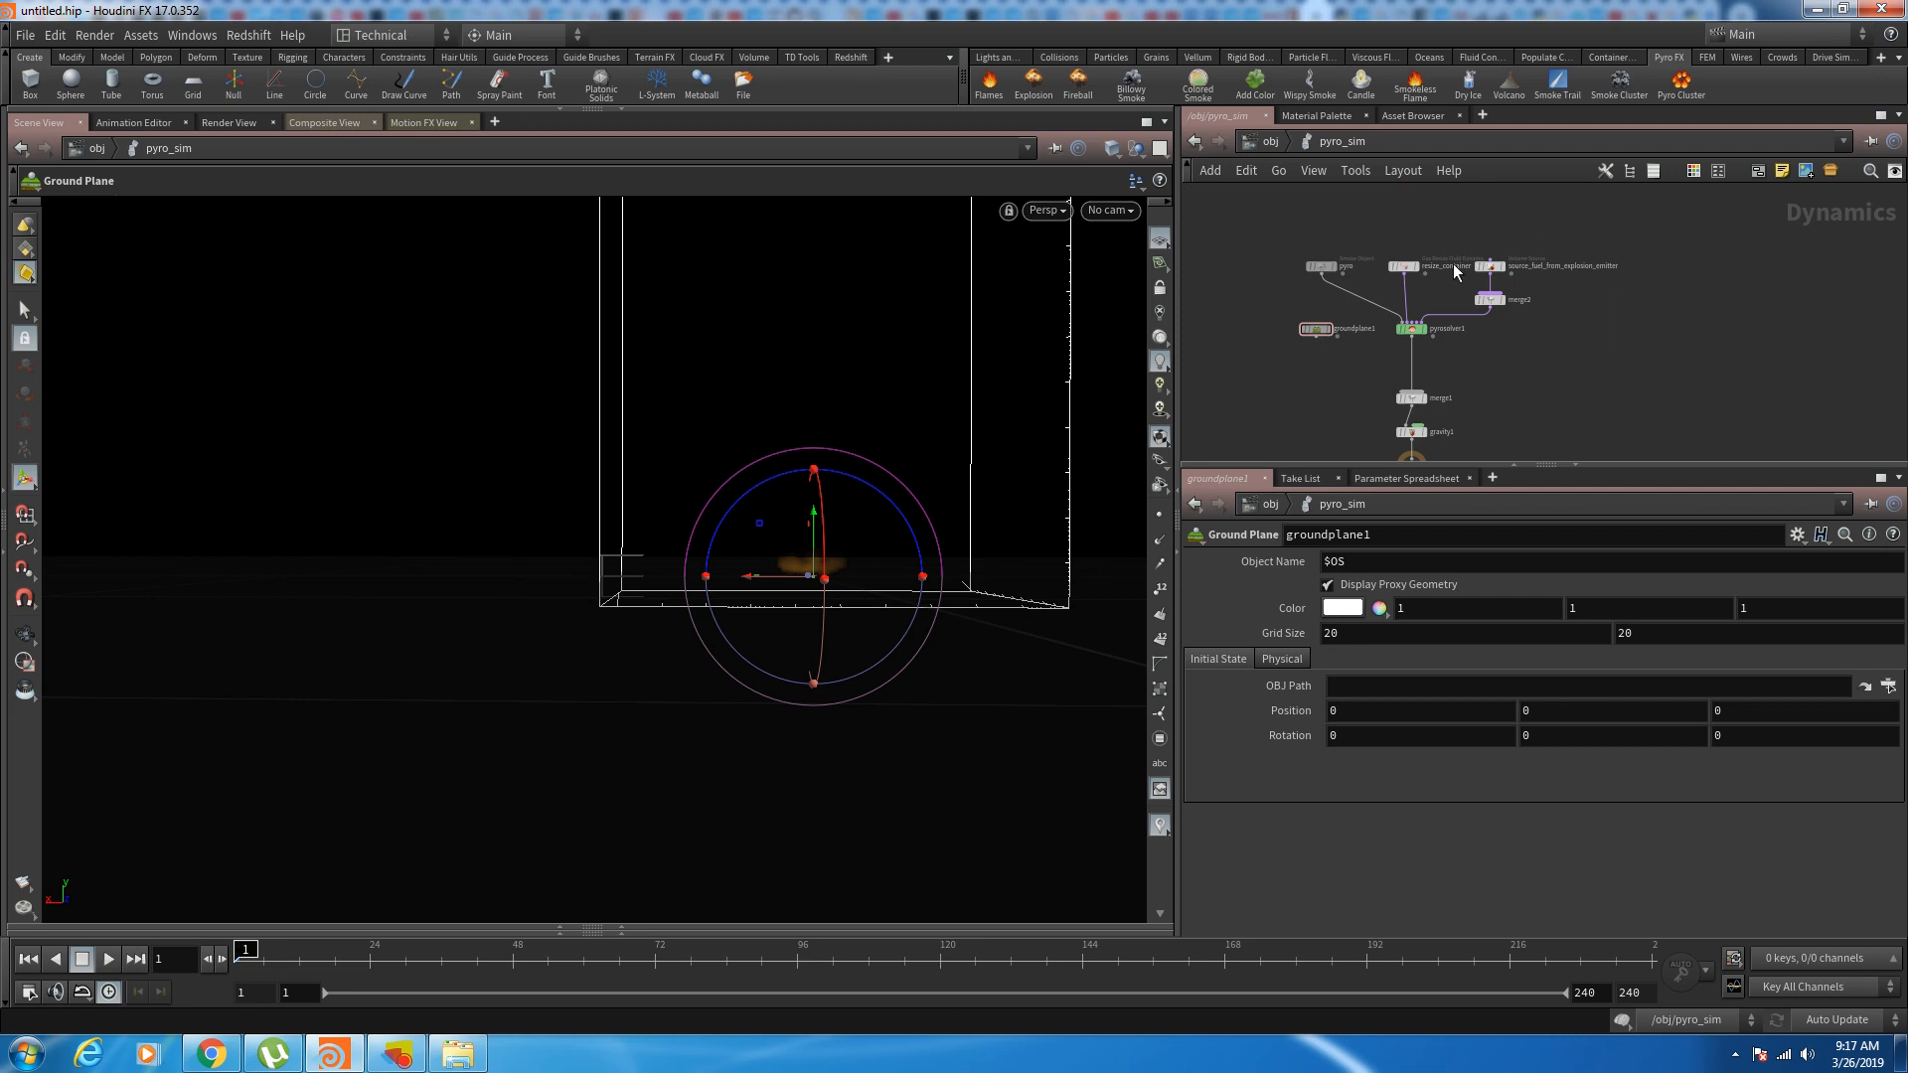
scroll(1335, 368, up, 4)
drag(1294, 303, 1491, 416)
scroll(1555, 455, up, 4)
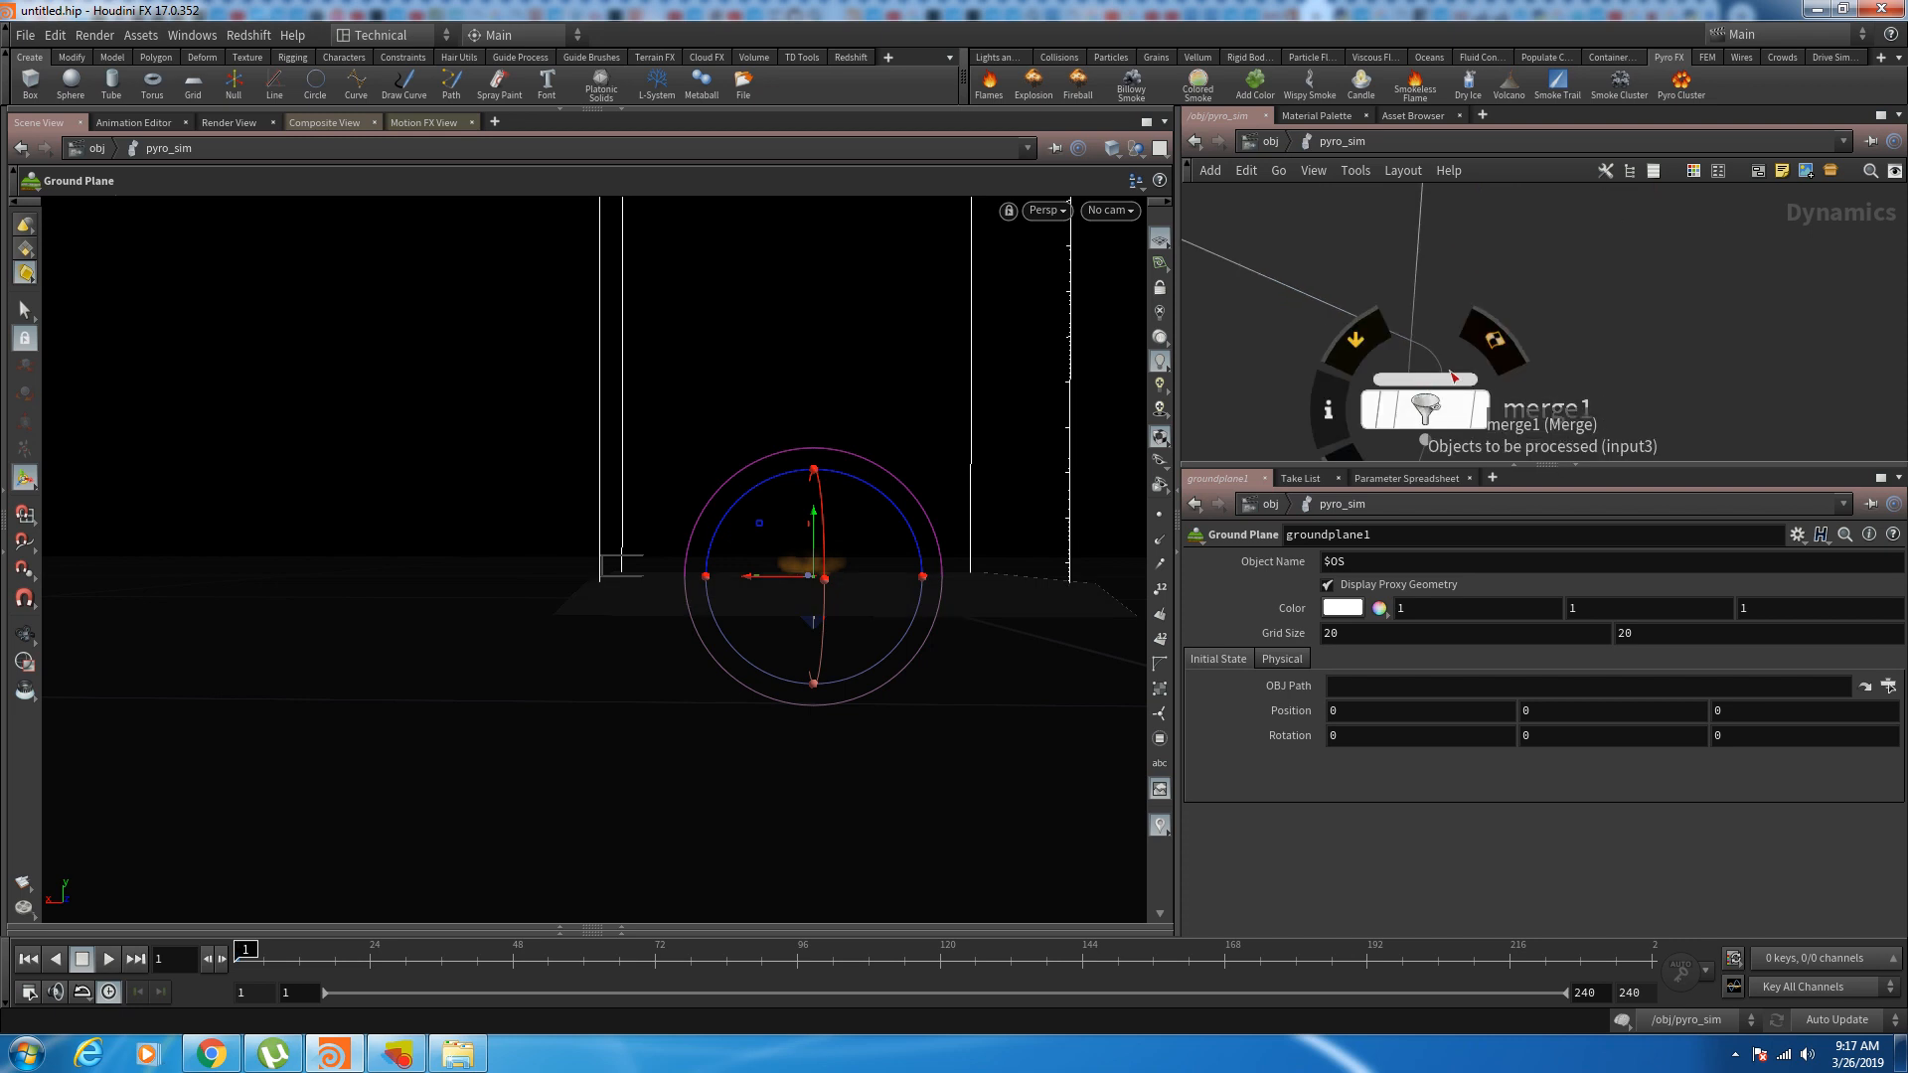
scroll(1303, 401, down, 3)
middle_drag(1281, 362, 1336, 368)
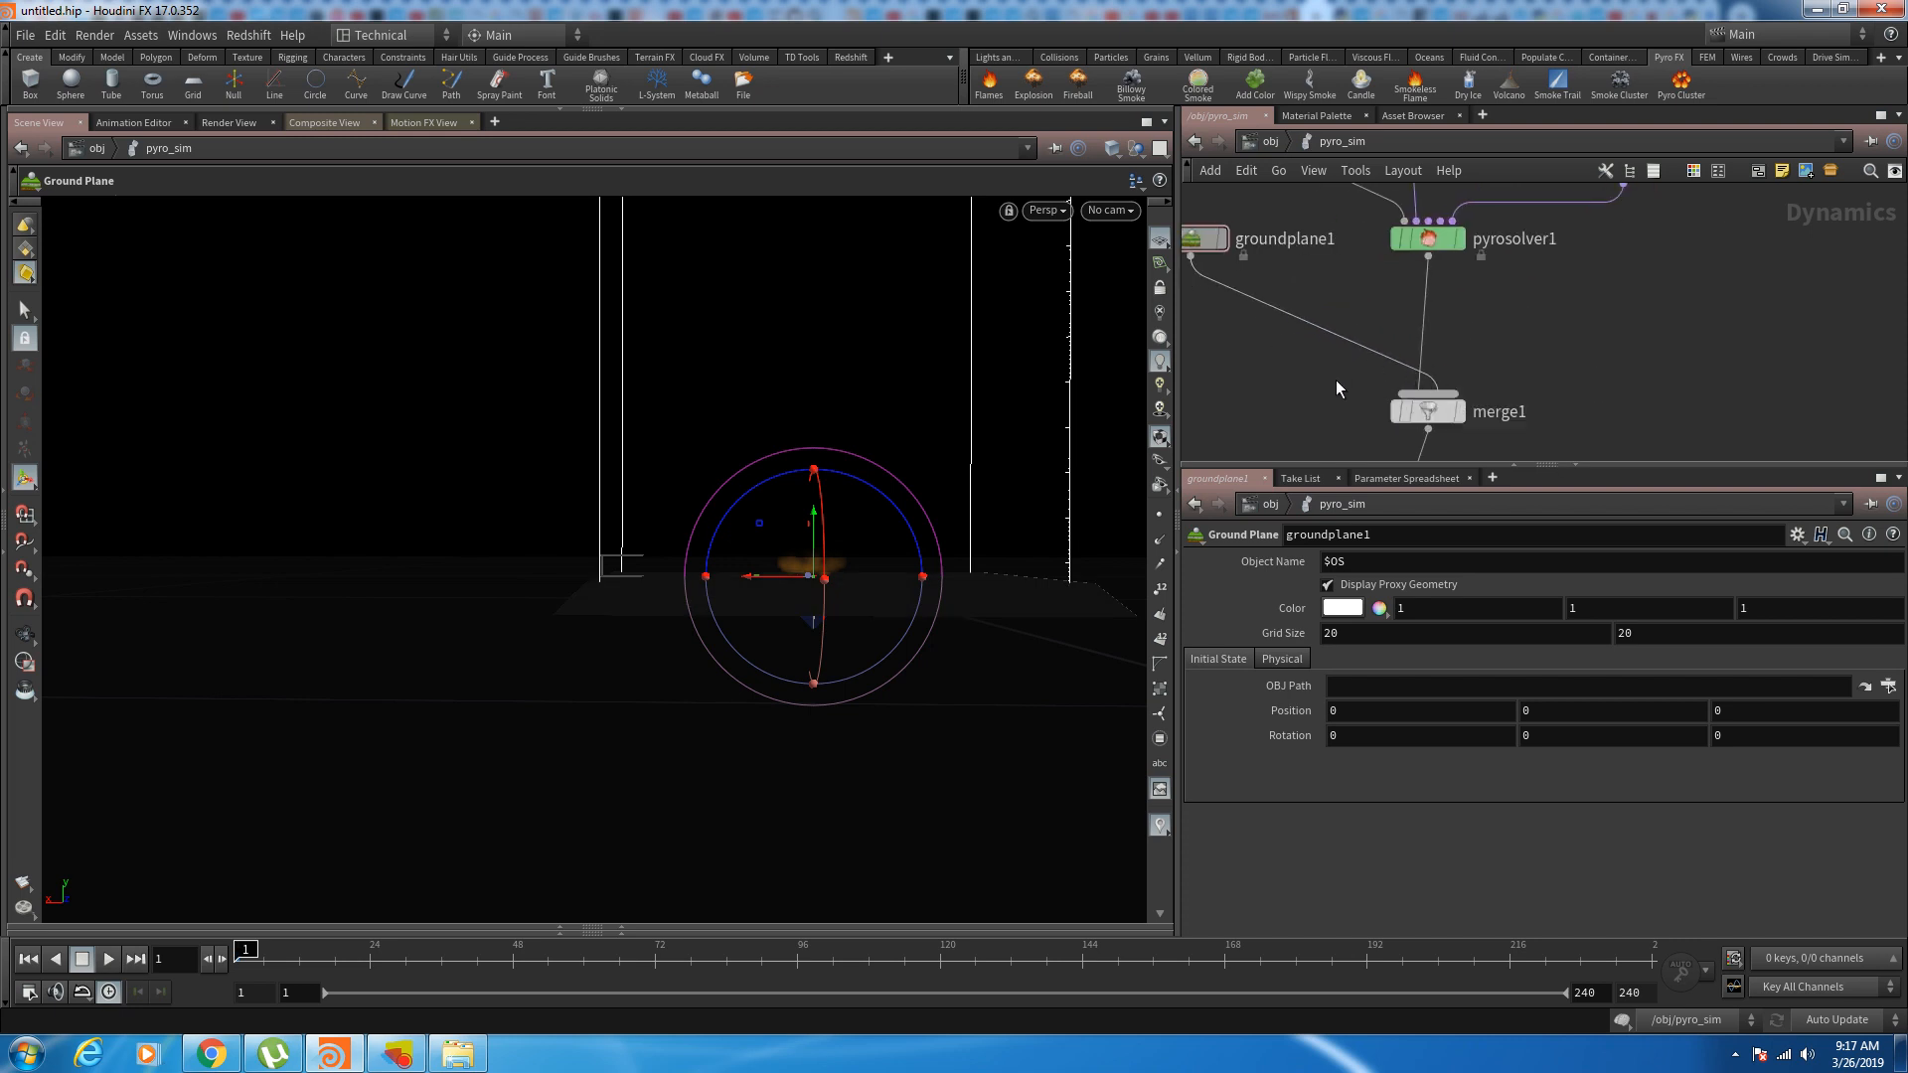
Step: In merge1, move groundplane1 above pyrosolver1 in the input order and set the affector relationship to Left Inputs Affect Right Inputs
click(1412, 428)
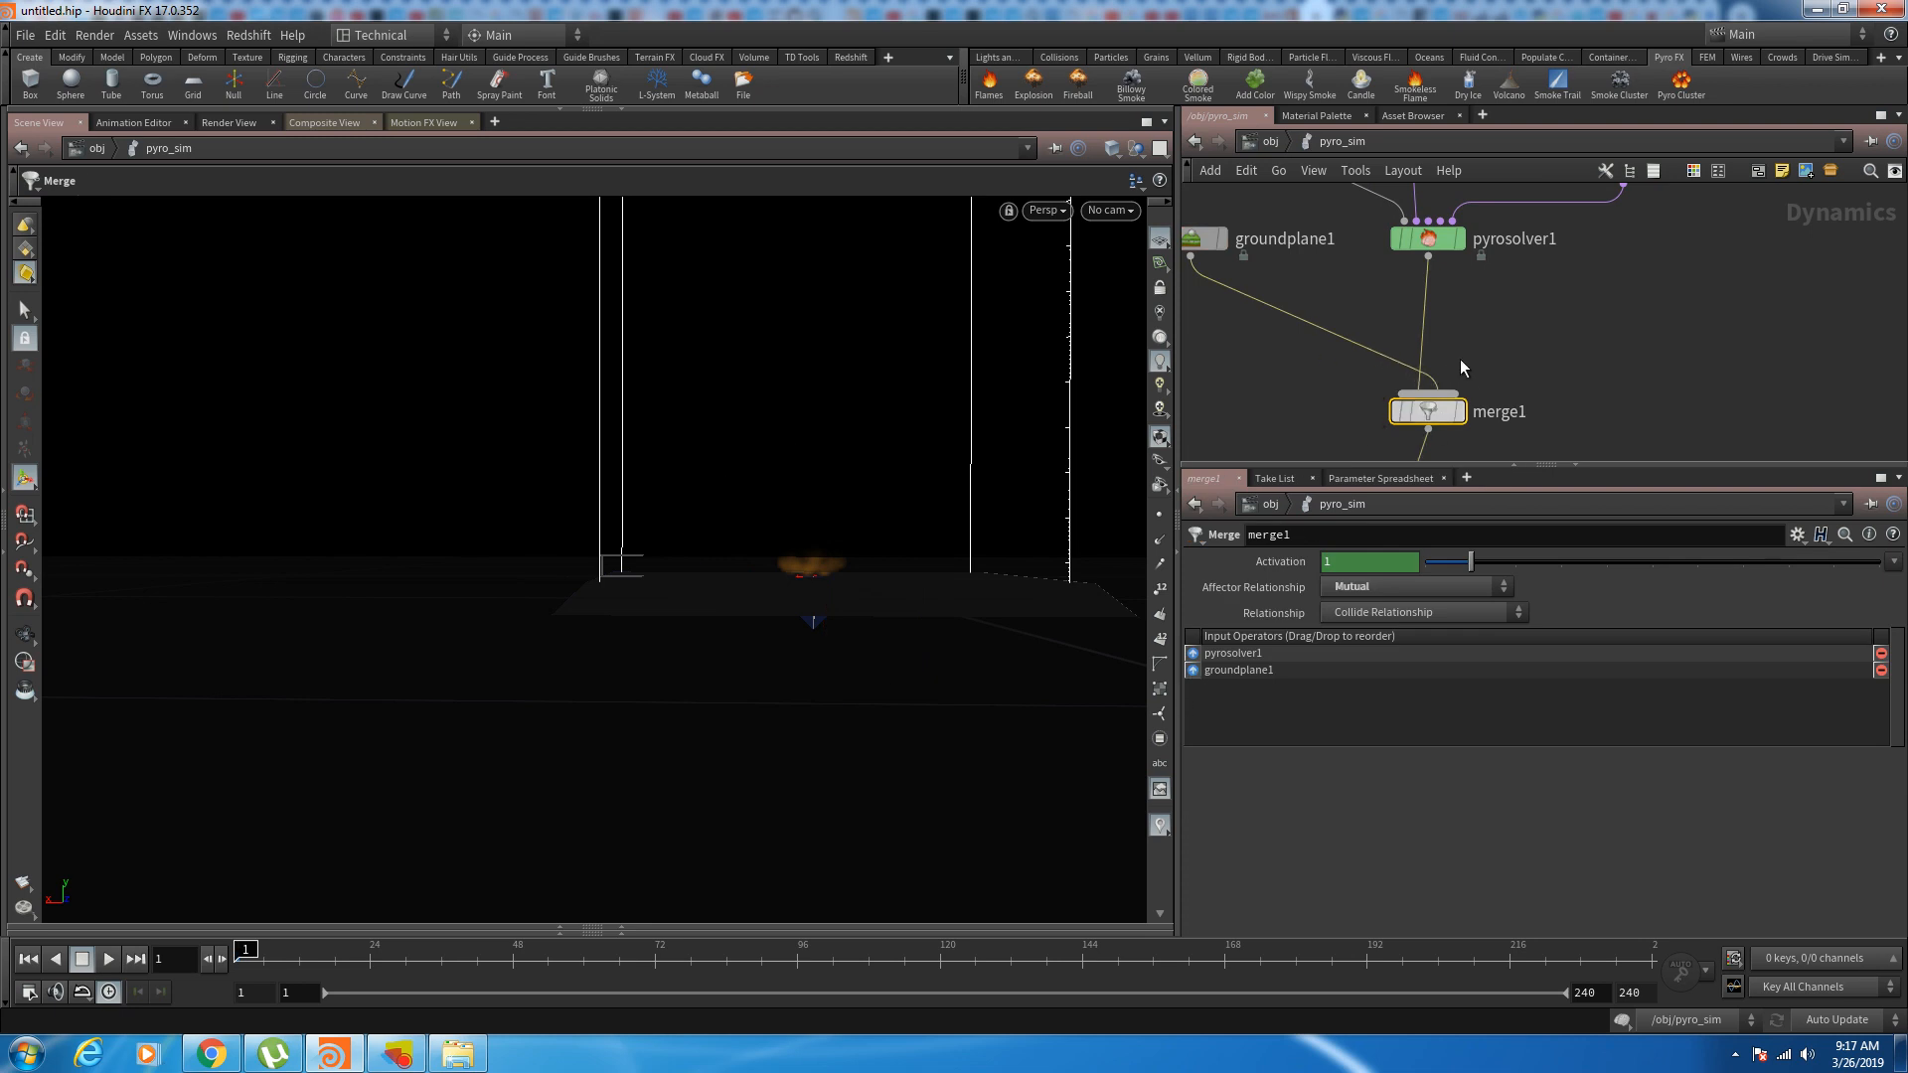
click(1190, 674)
drag(1190, 679, 1192, 654)
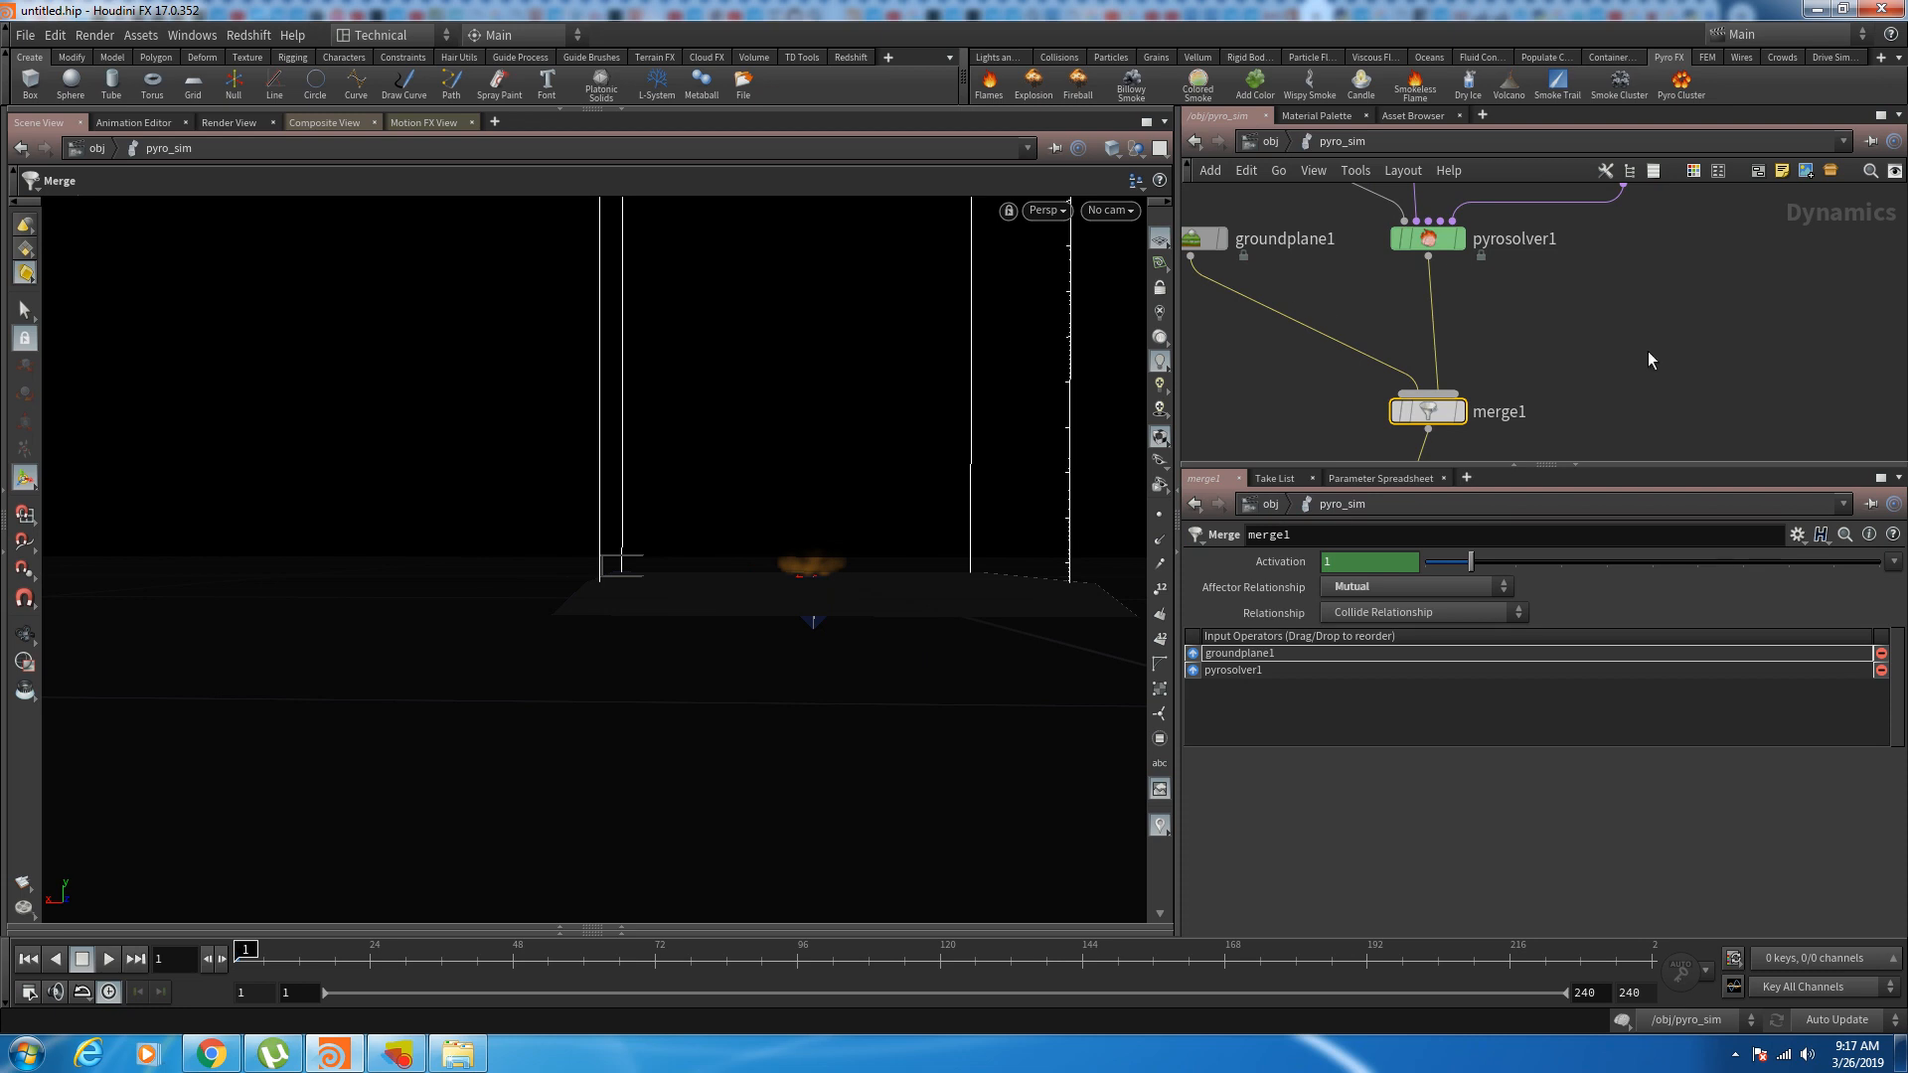
middle_drag(1572, 378, 1600, 289)
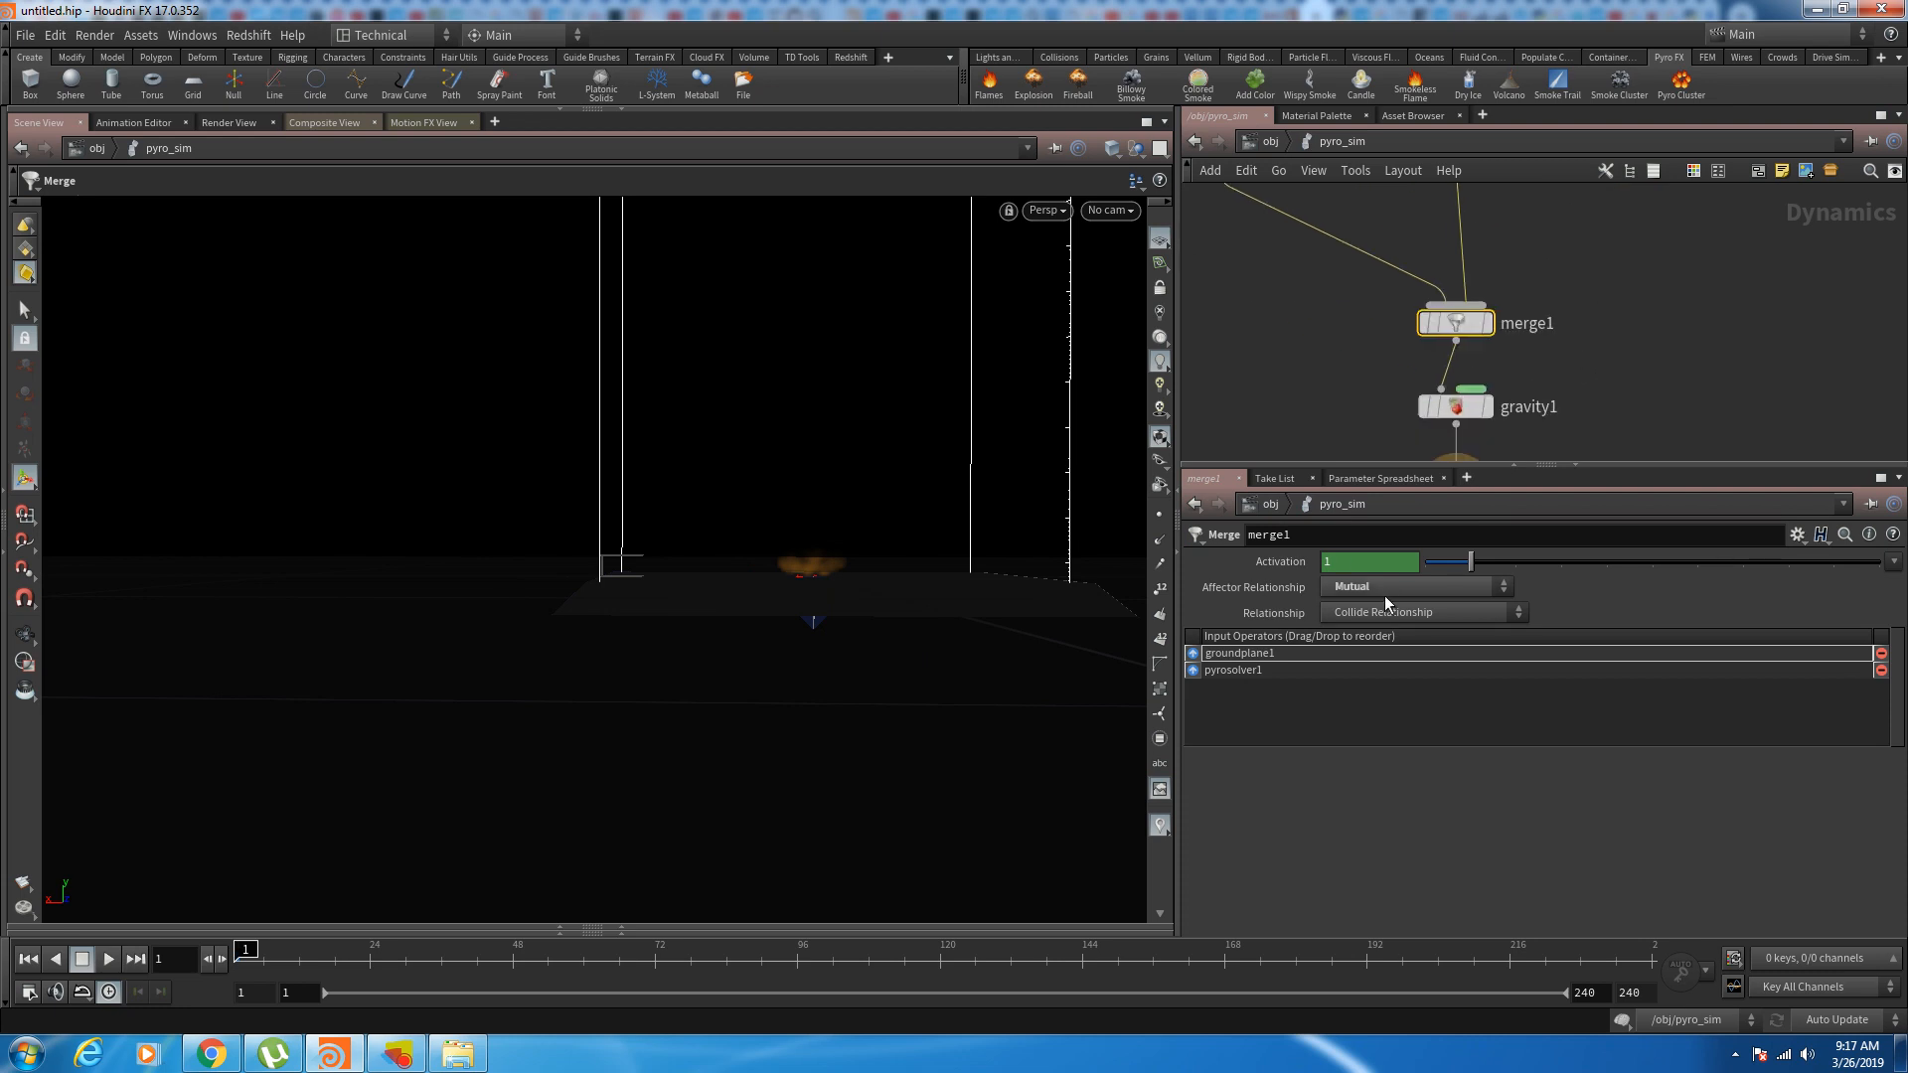
click(1359, 592)
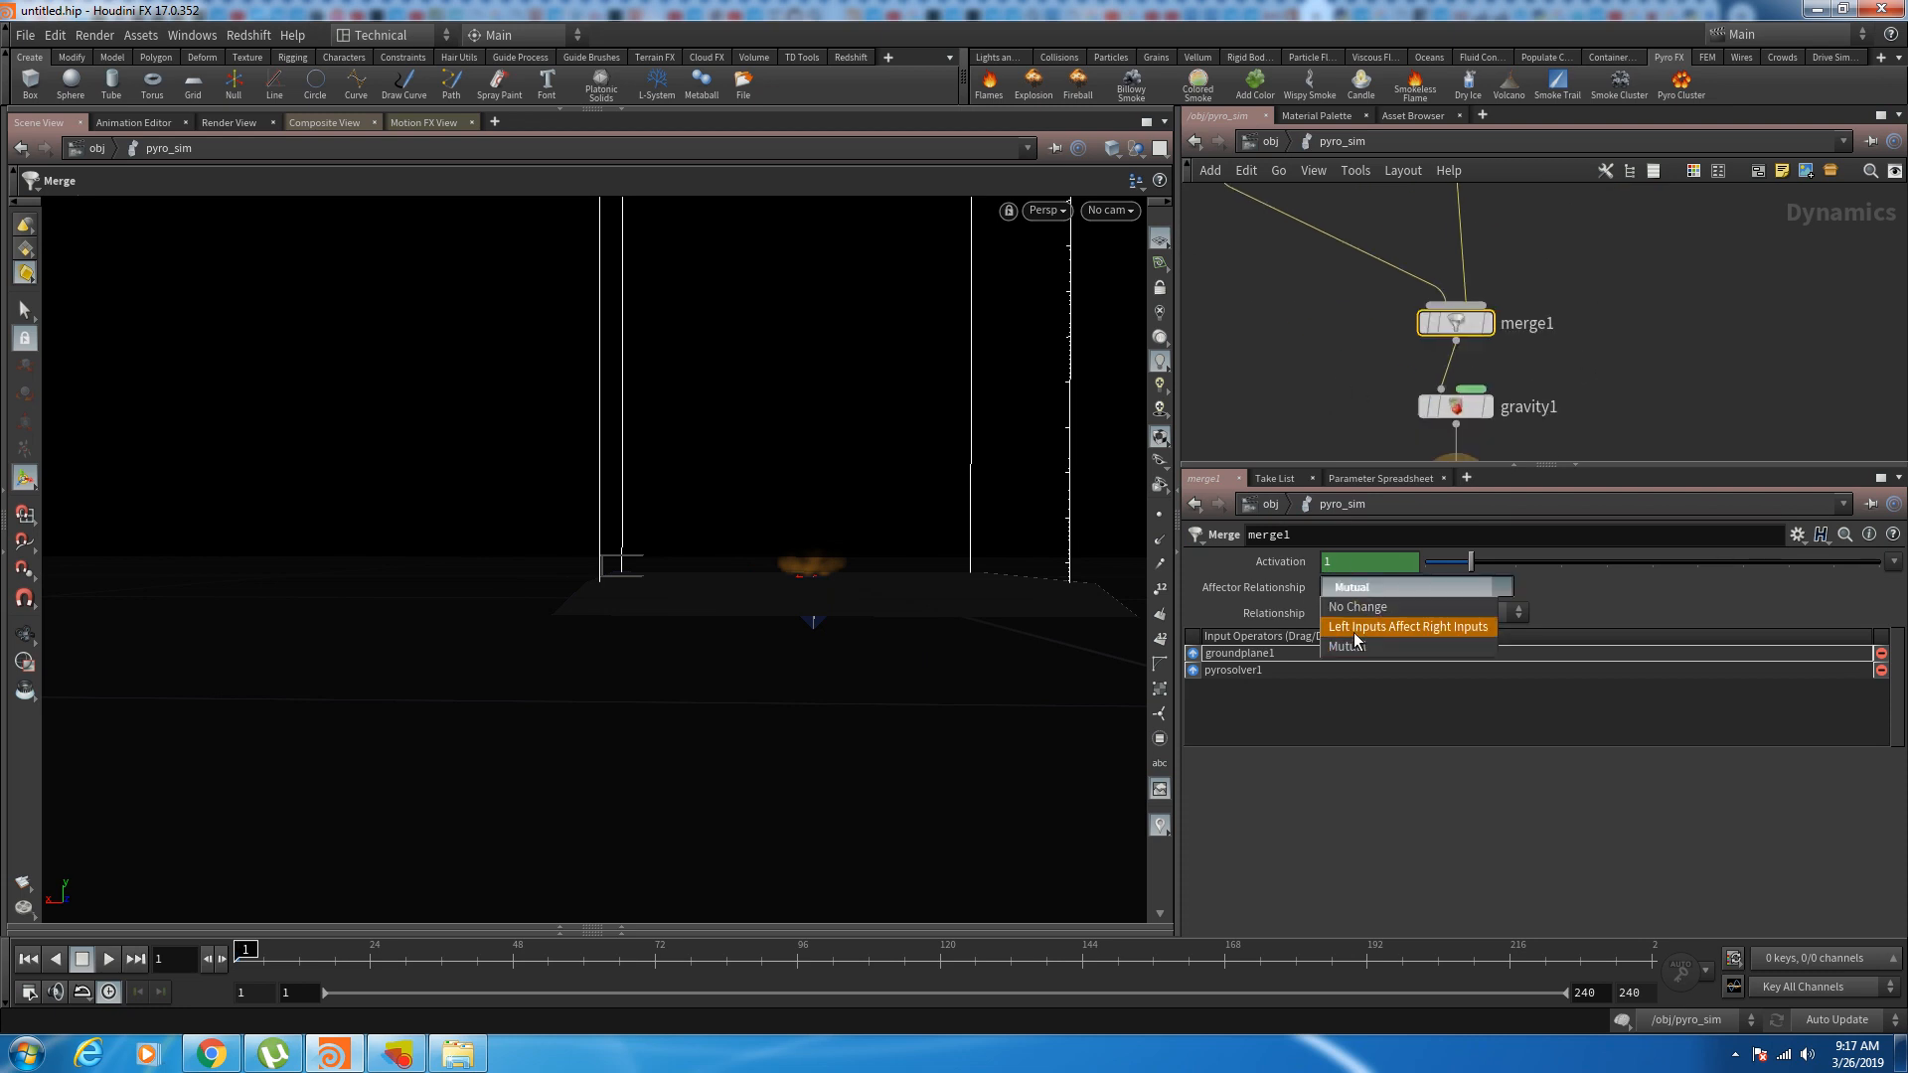
click(1355, 627)
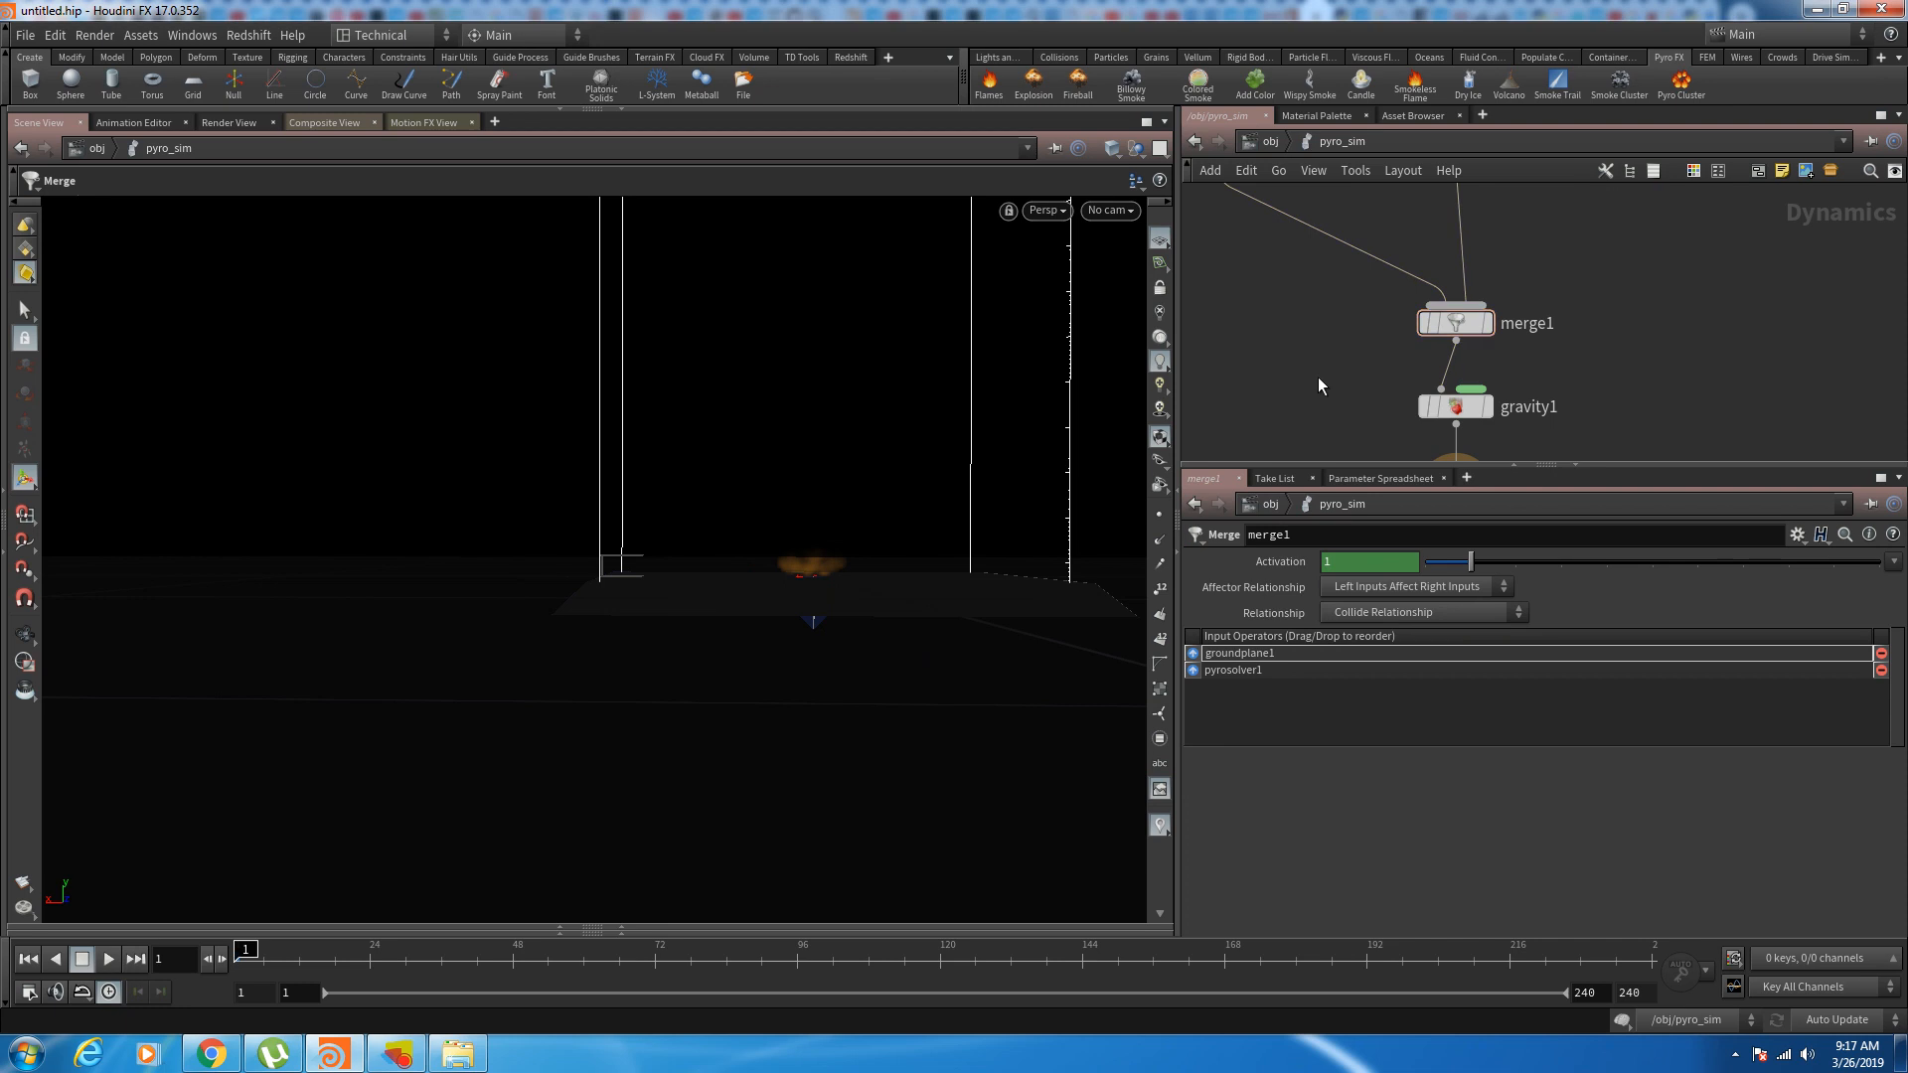
Step: Play the simulation and examine from several angles how the explosion meets the ground plane, stopping at frame 31
scroll(1326, 392, down, 5)
scroll(1325, 378, up, 3)
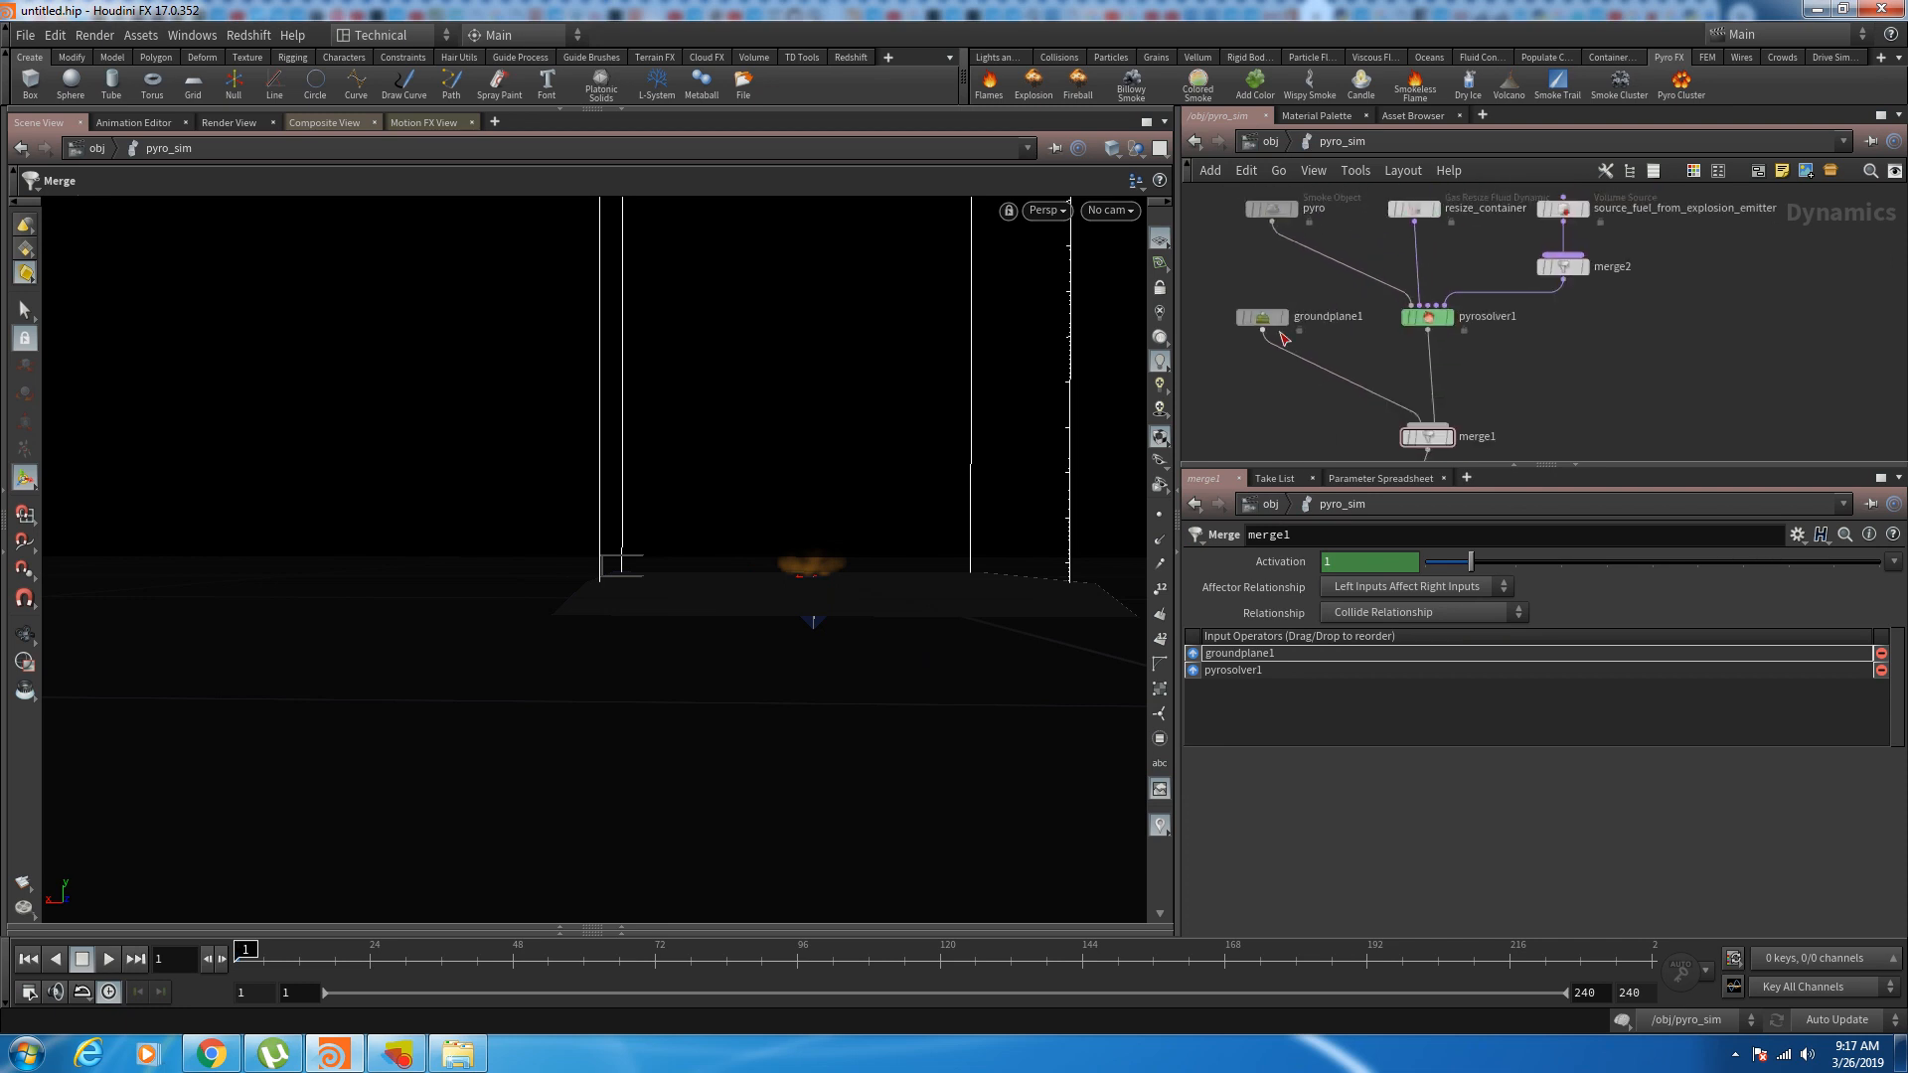
click(108, 959)
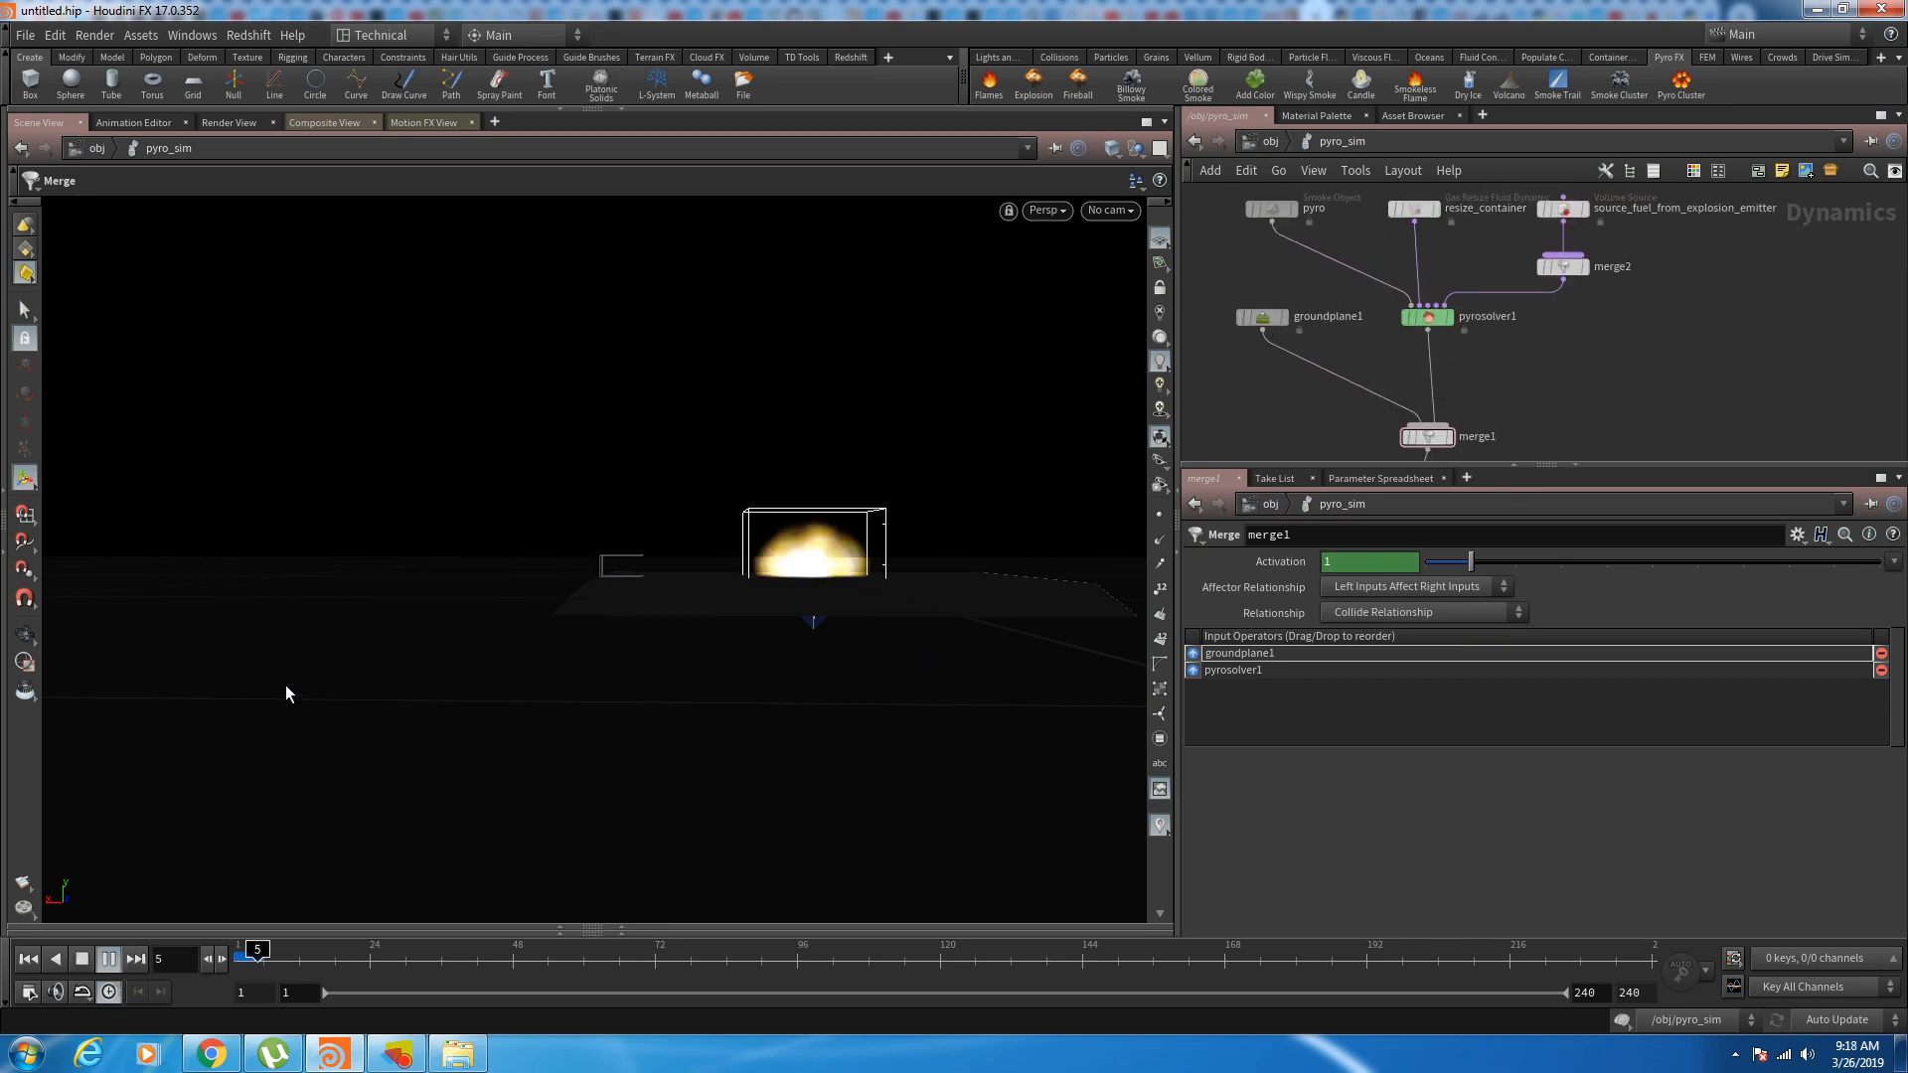
alt+drag(786, 641, 779, 587)
drag(770, 691, 800, 754)
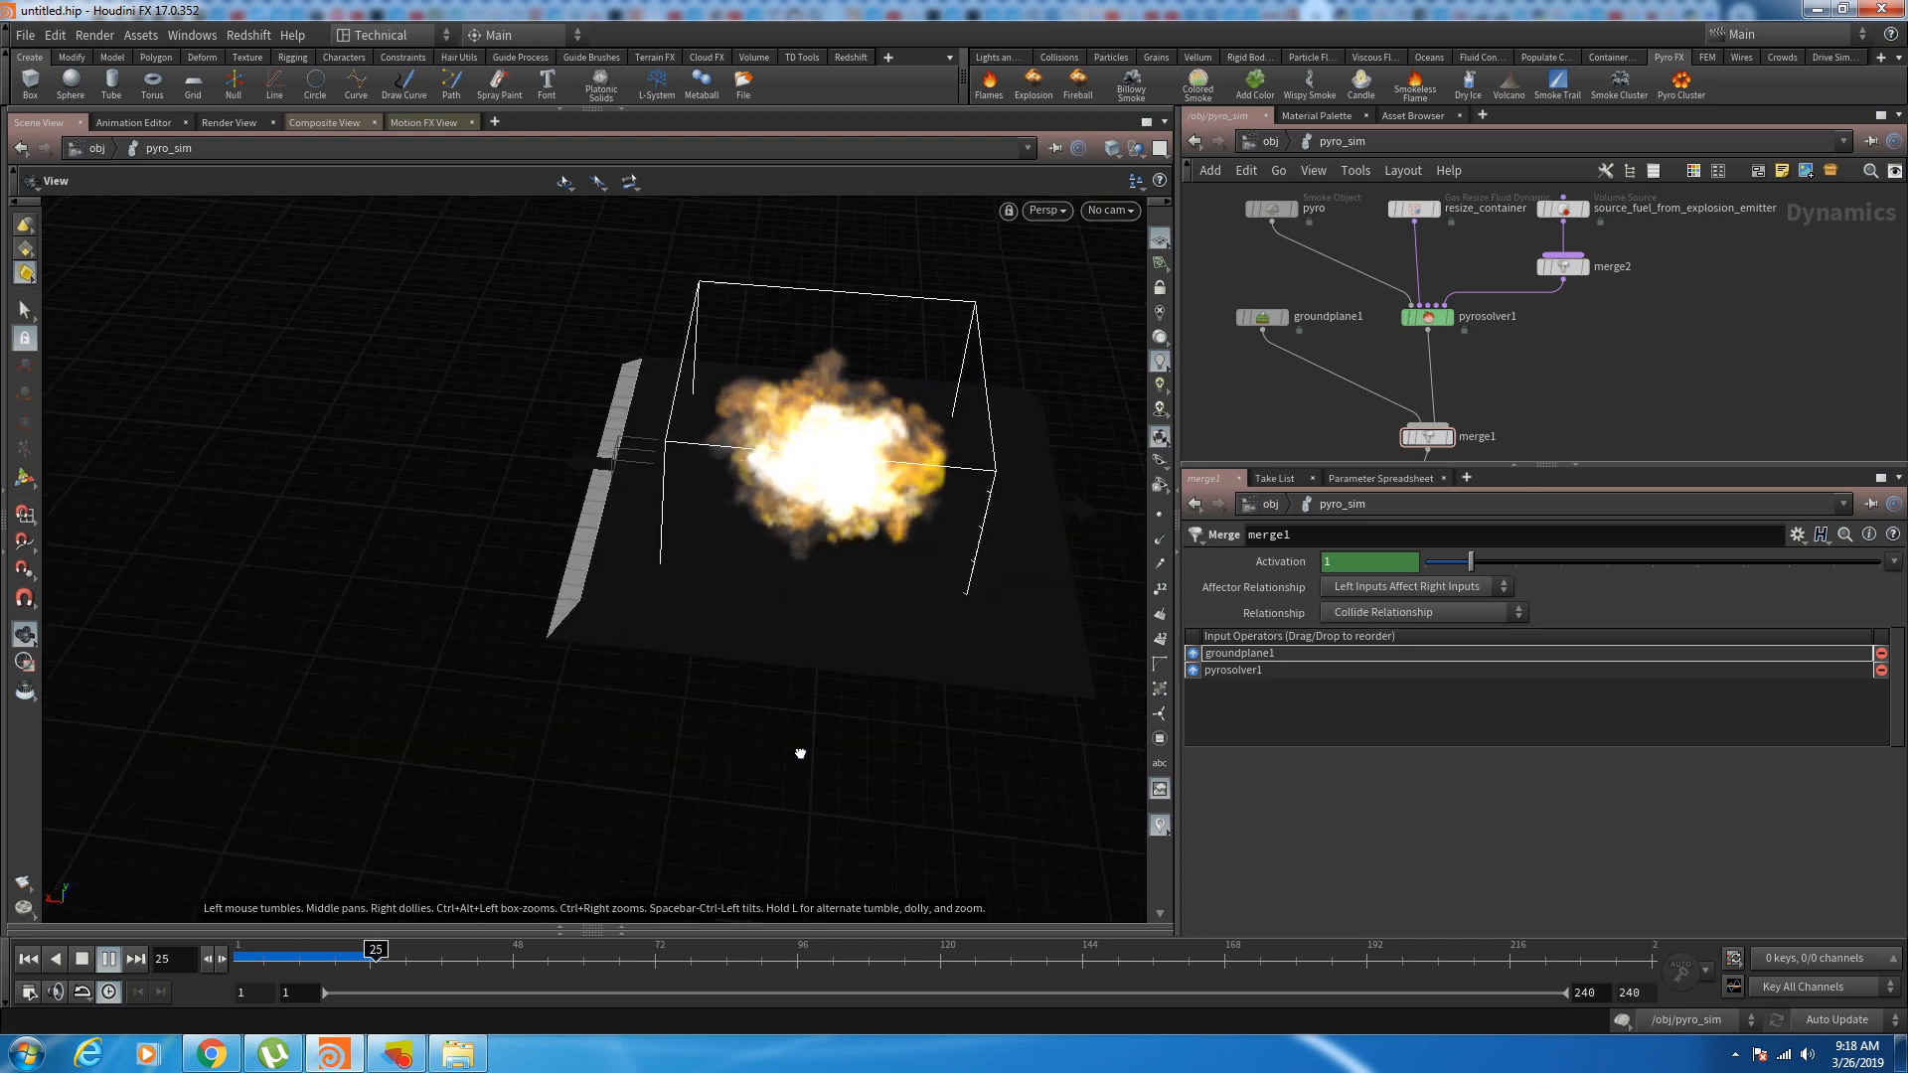
drag(821, 686, 766, 665)
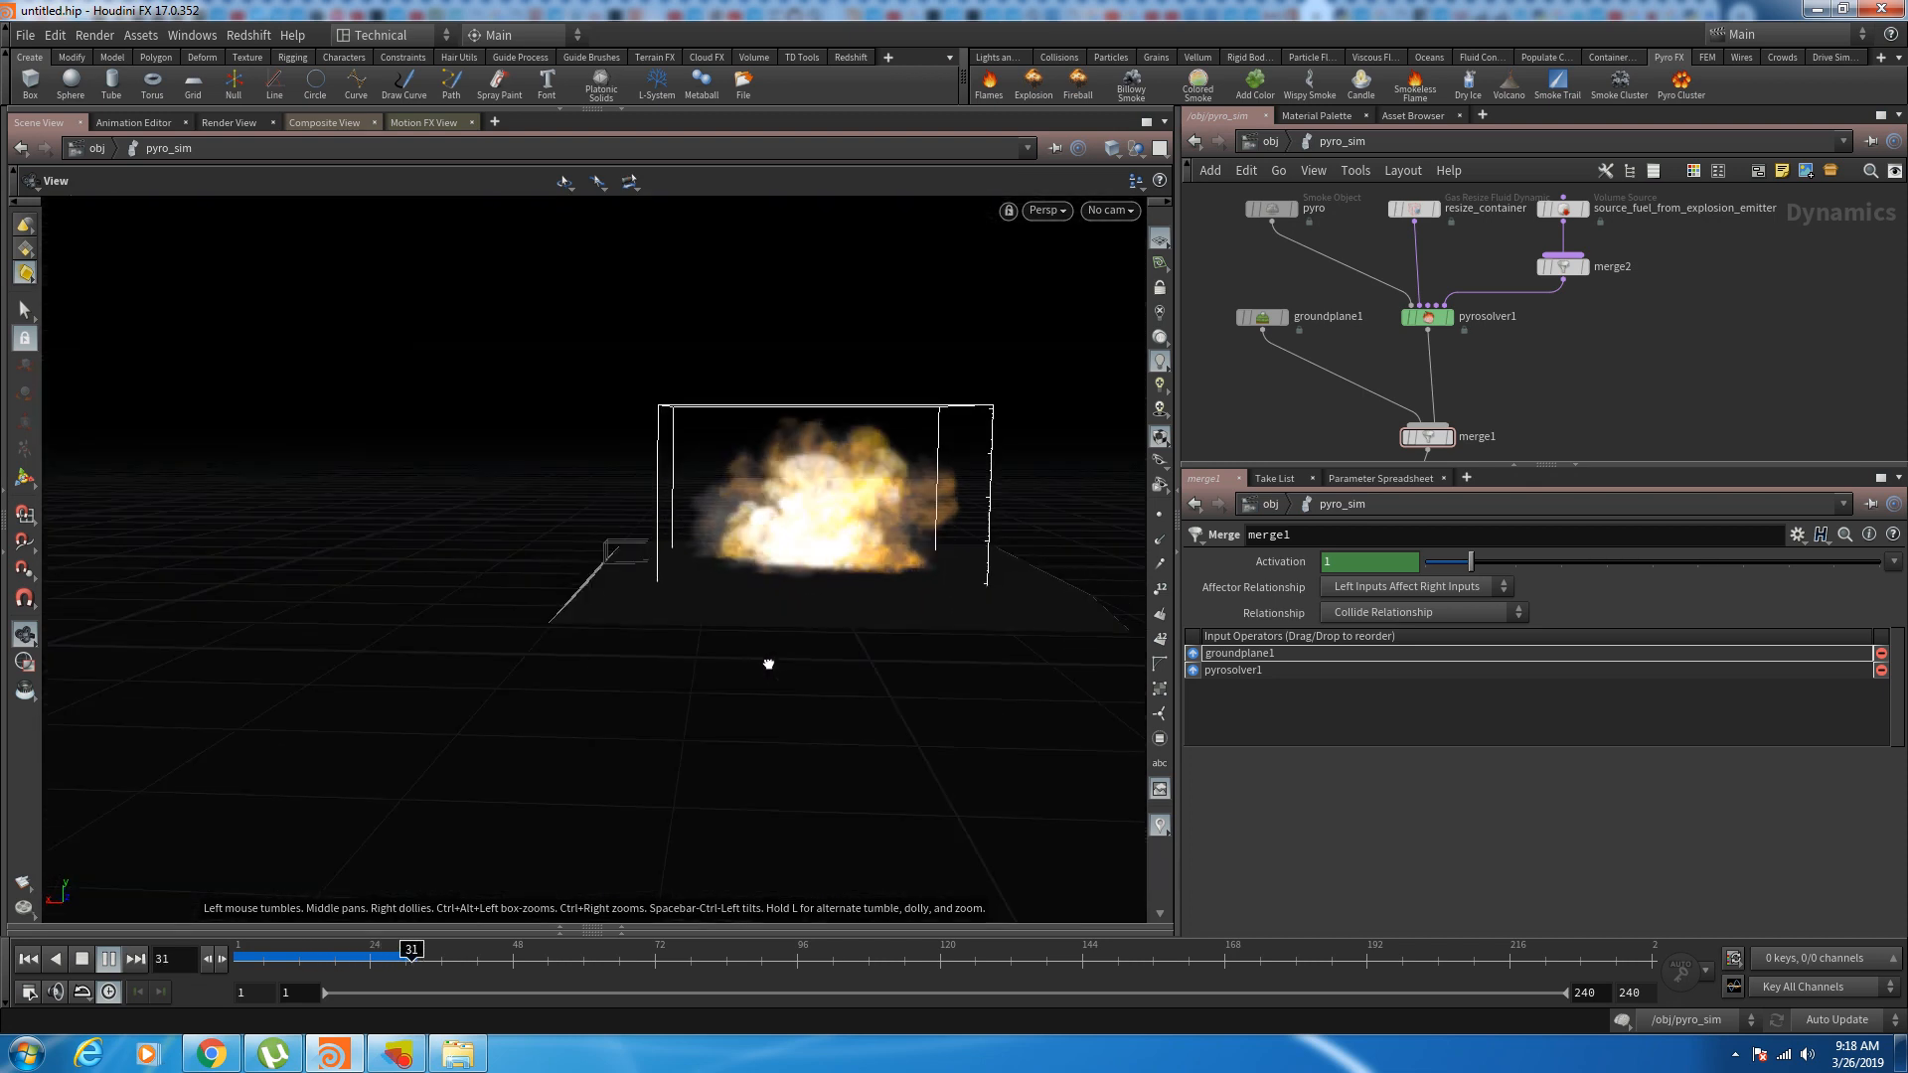
drag(276, 954, 421, 976)
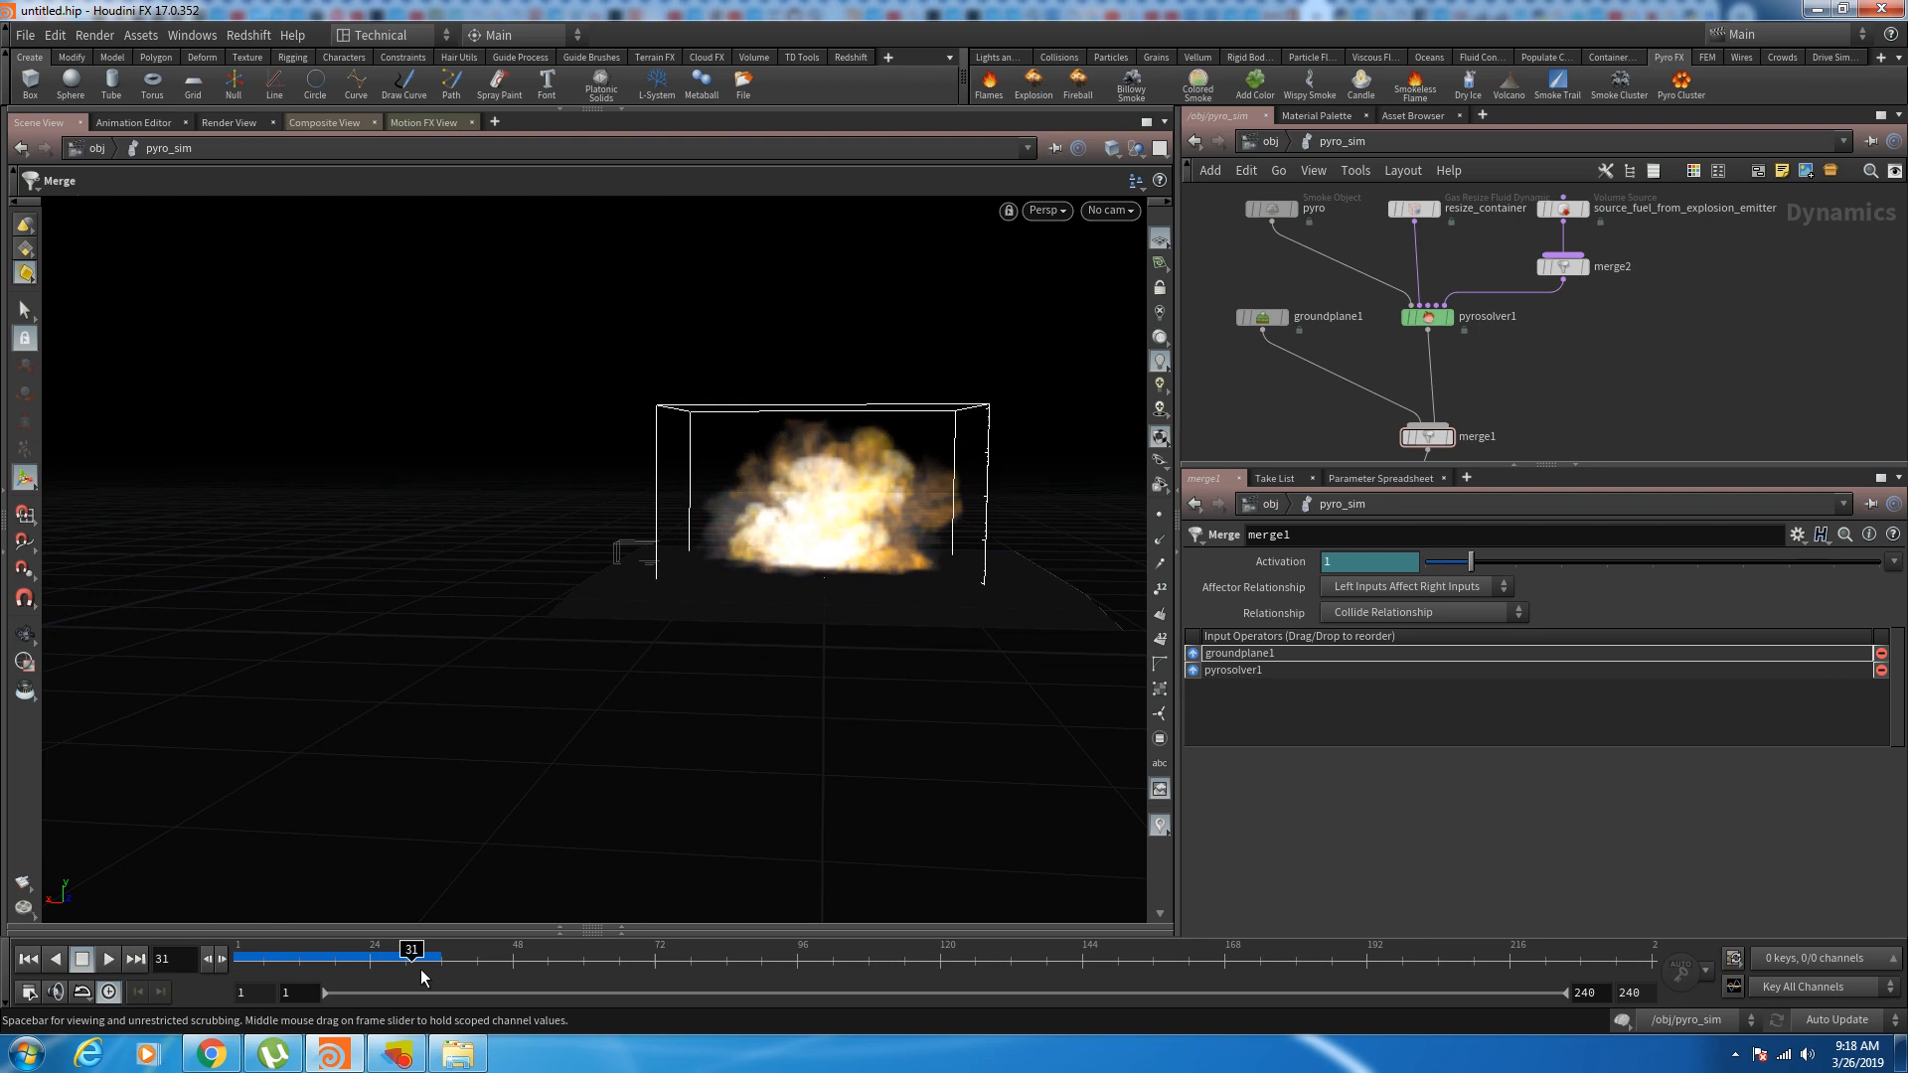
Step: Return to the object level and scrub between frames 1 and 28 to examine the shaded explosion
click(1271, 141)
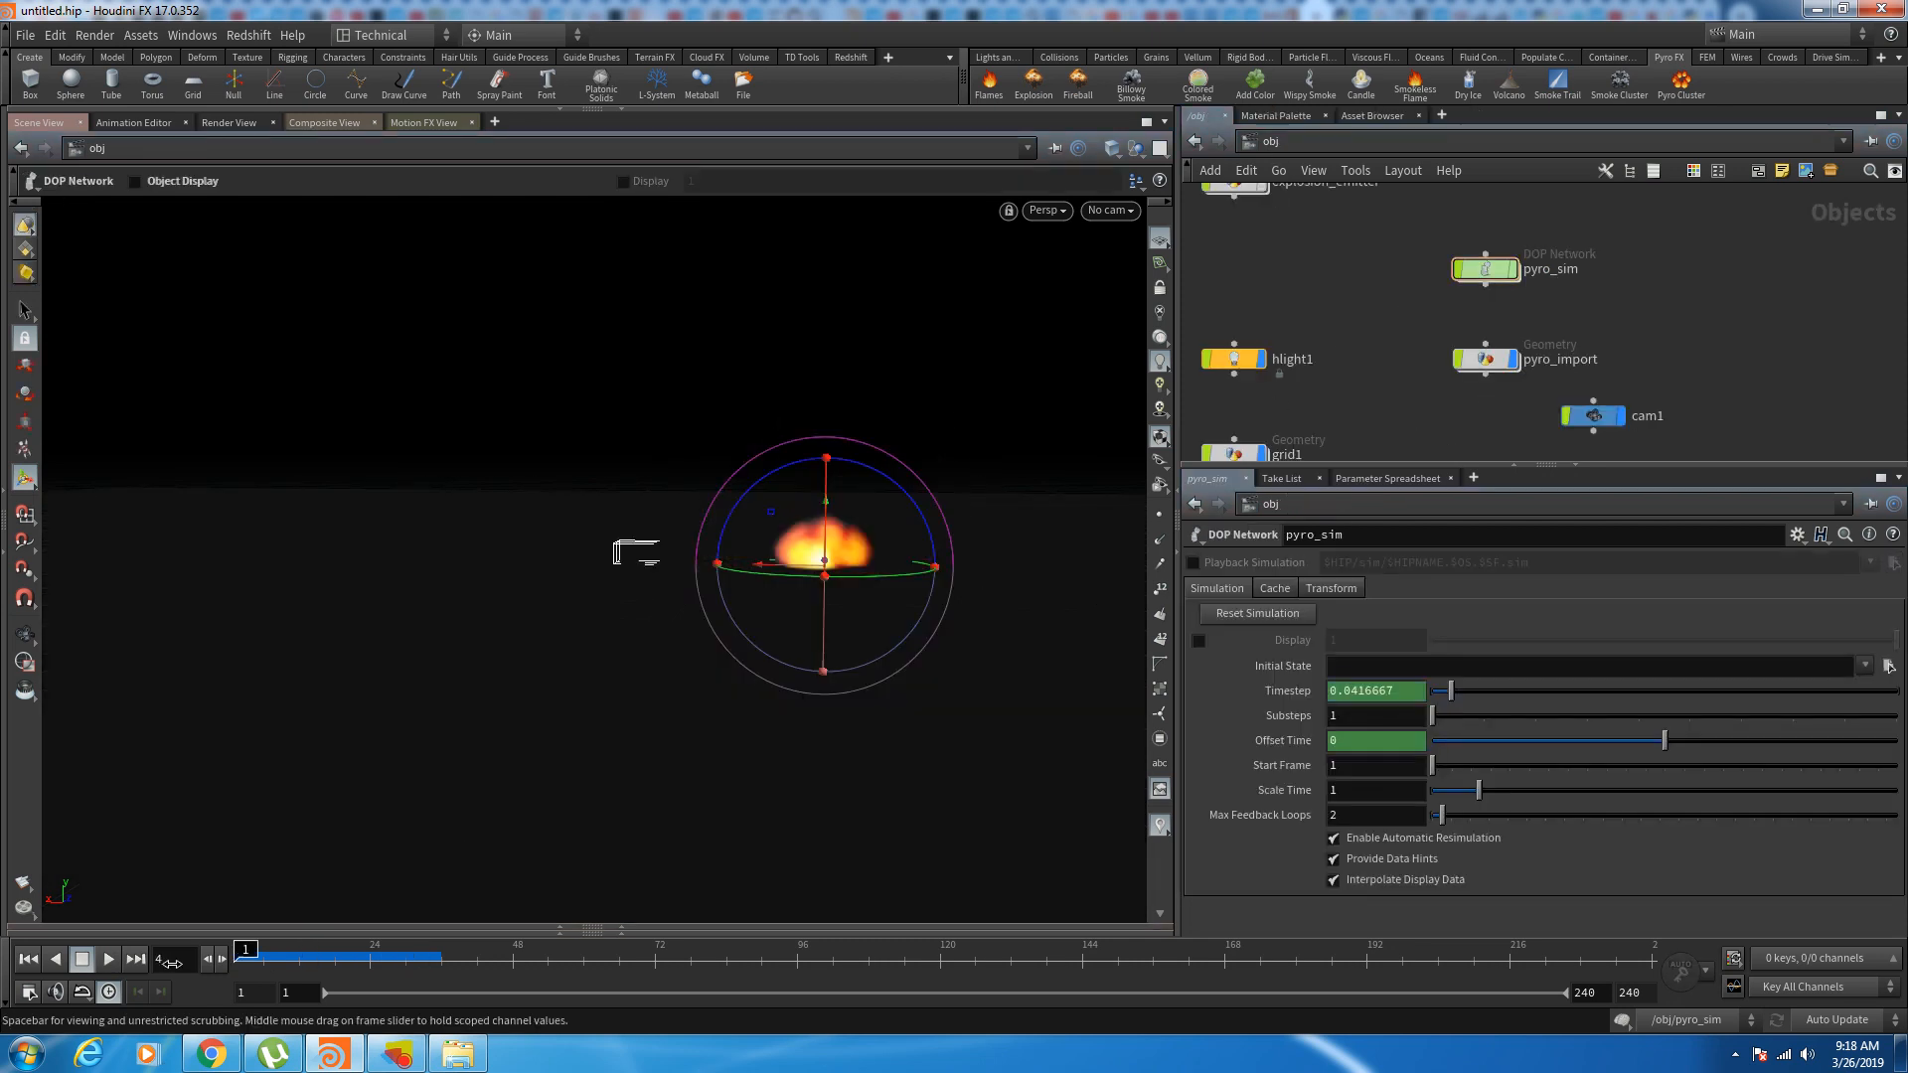
drag(172, 962, 394, 990)
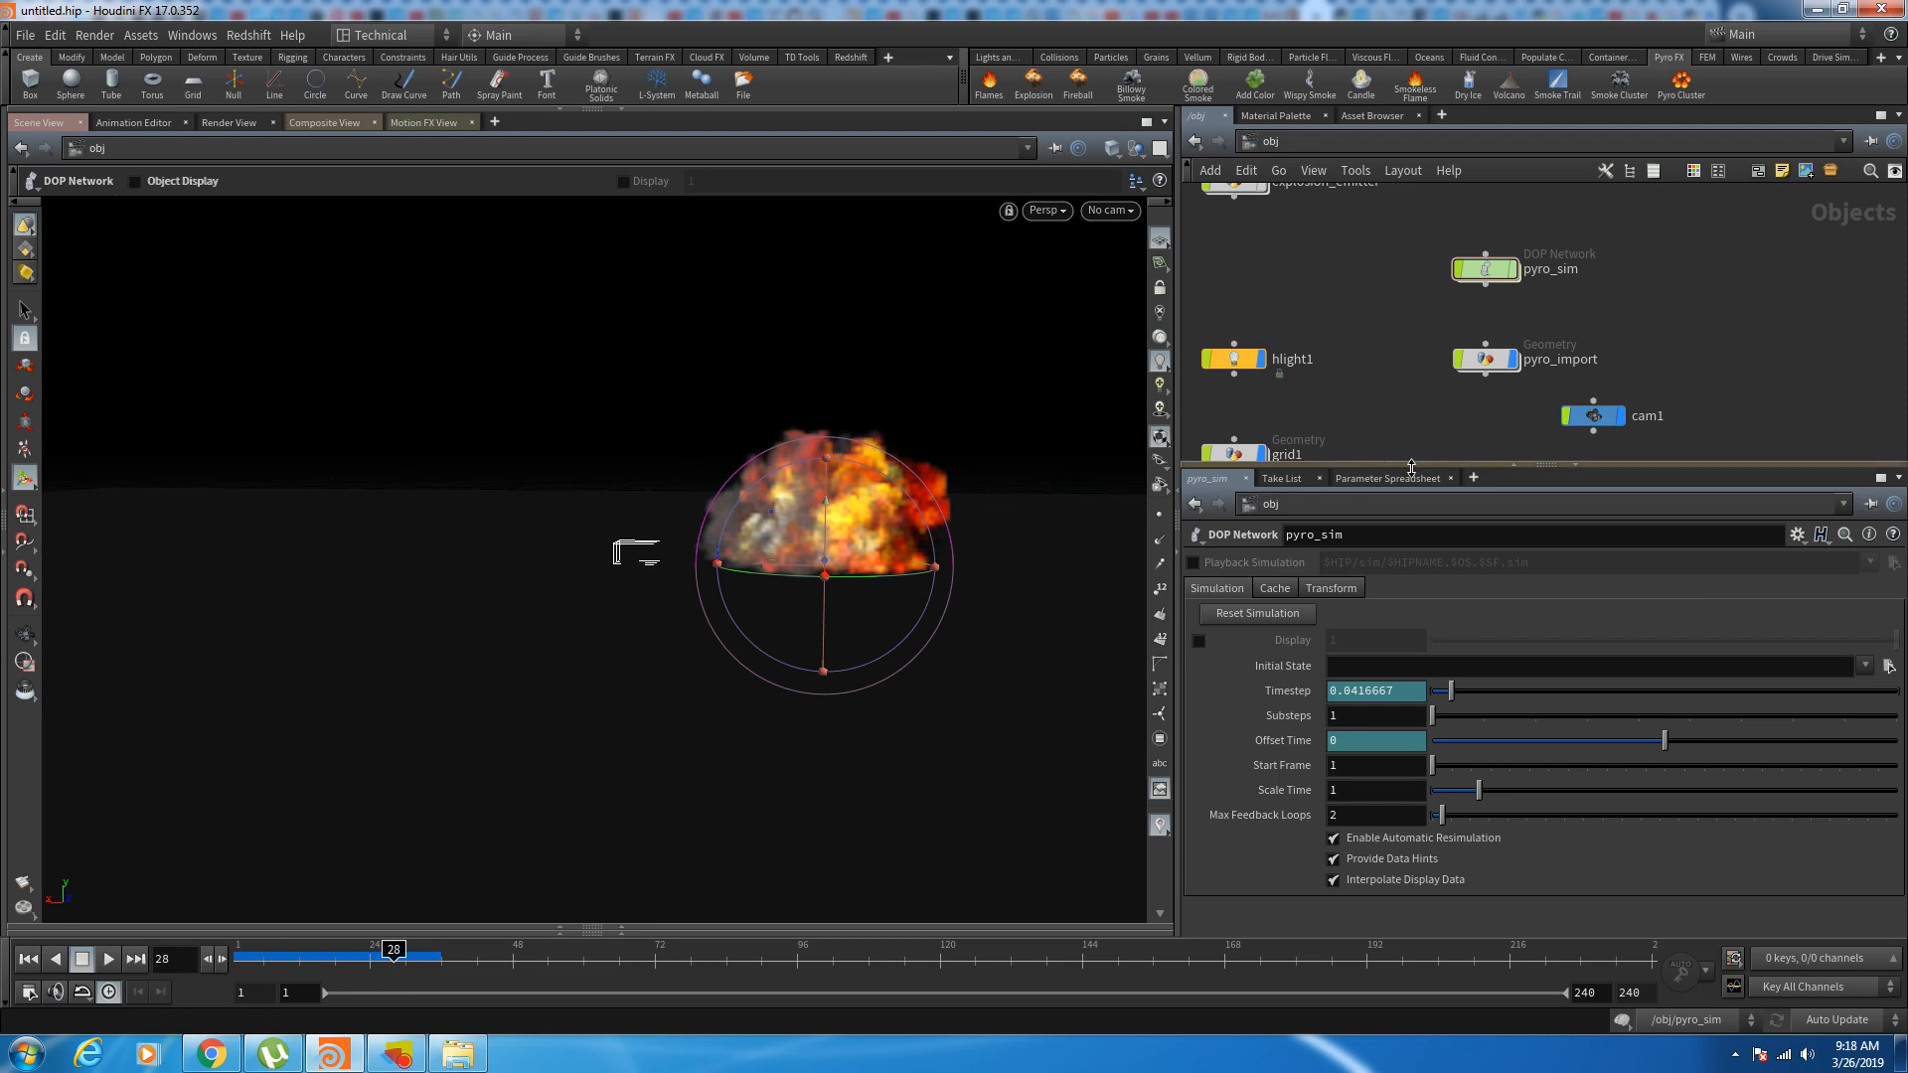
drag(306, 966, 370, 962)
Step: Reopen pyro_sim, show the pyrosolver1 simulation parameters and scrub around frames 24 to 27 to review the explosion
double_click(1485, 269)
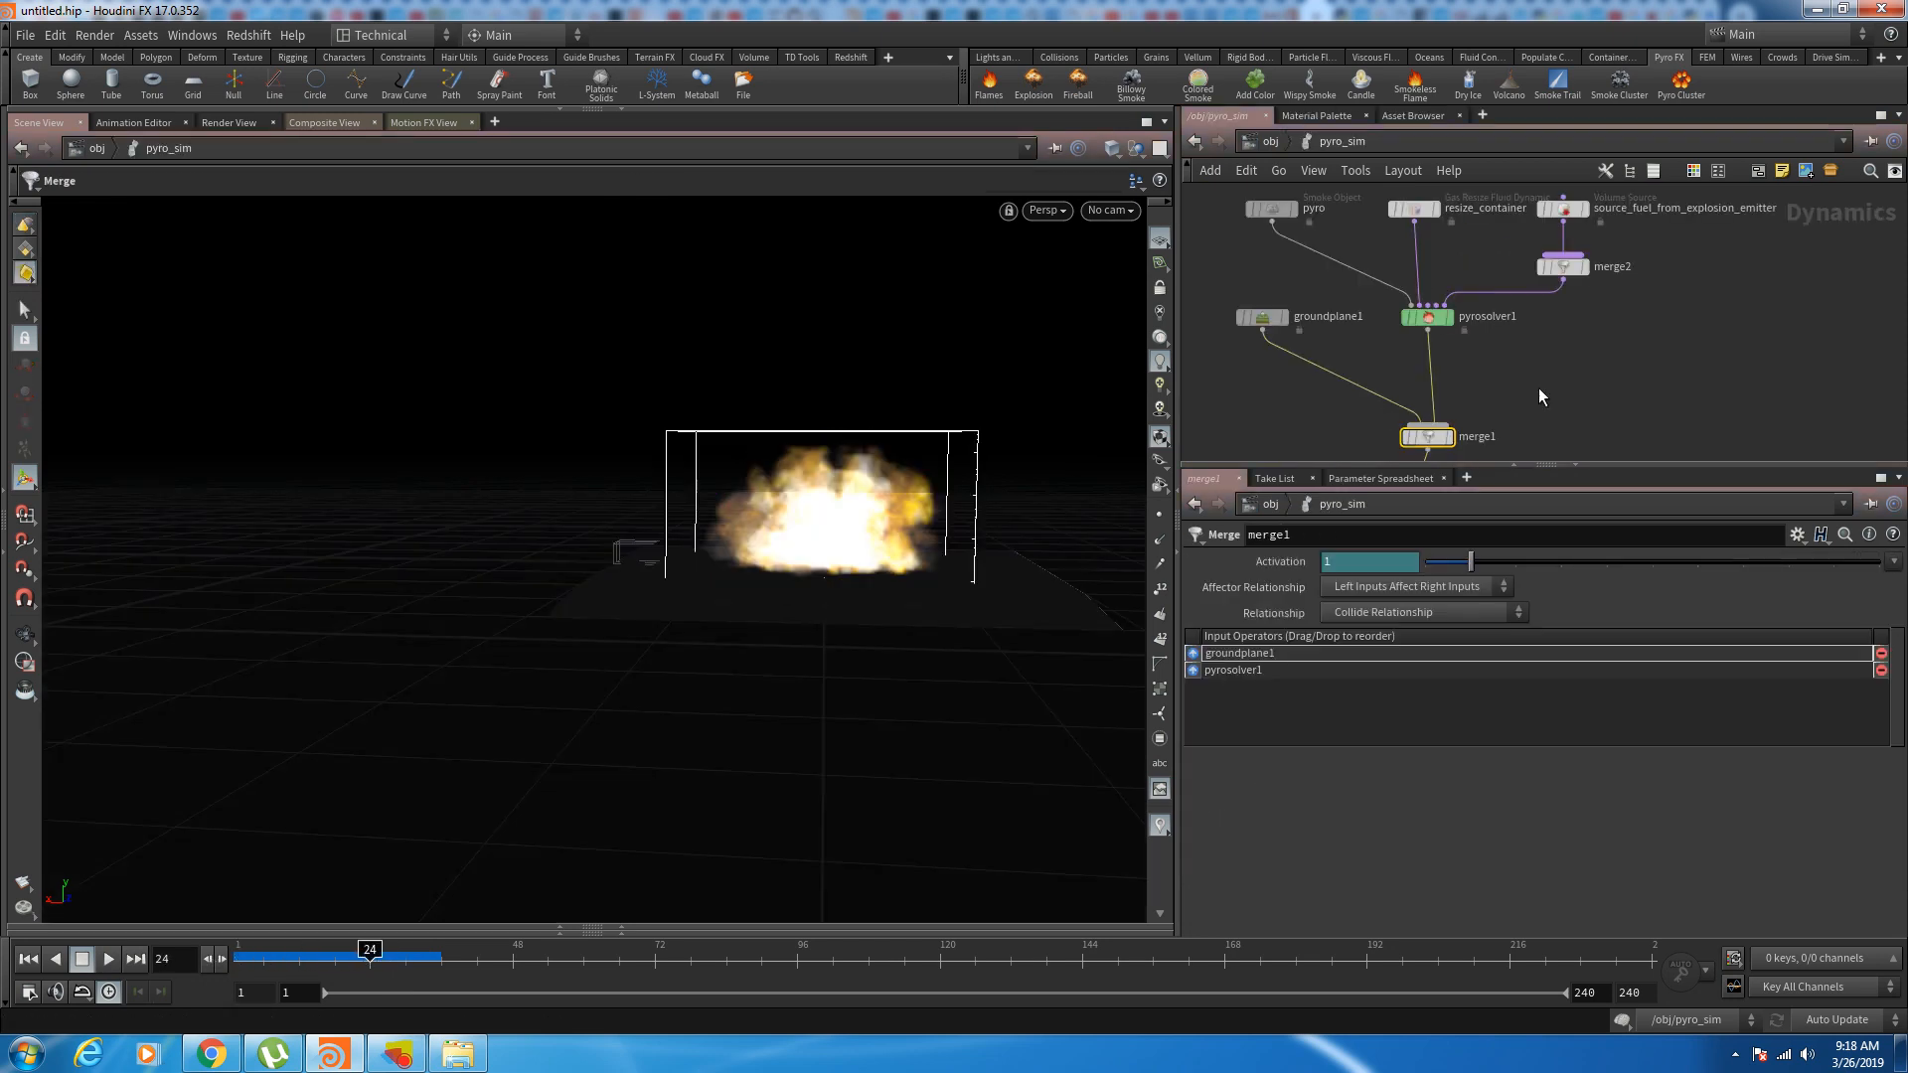
scroll(1428, 375, up, 2)
click(1445, 368)
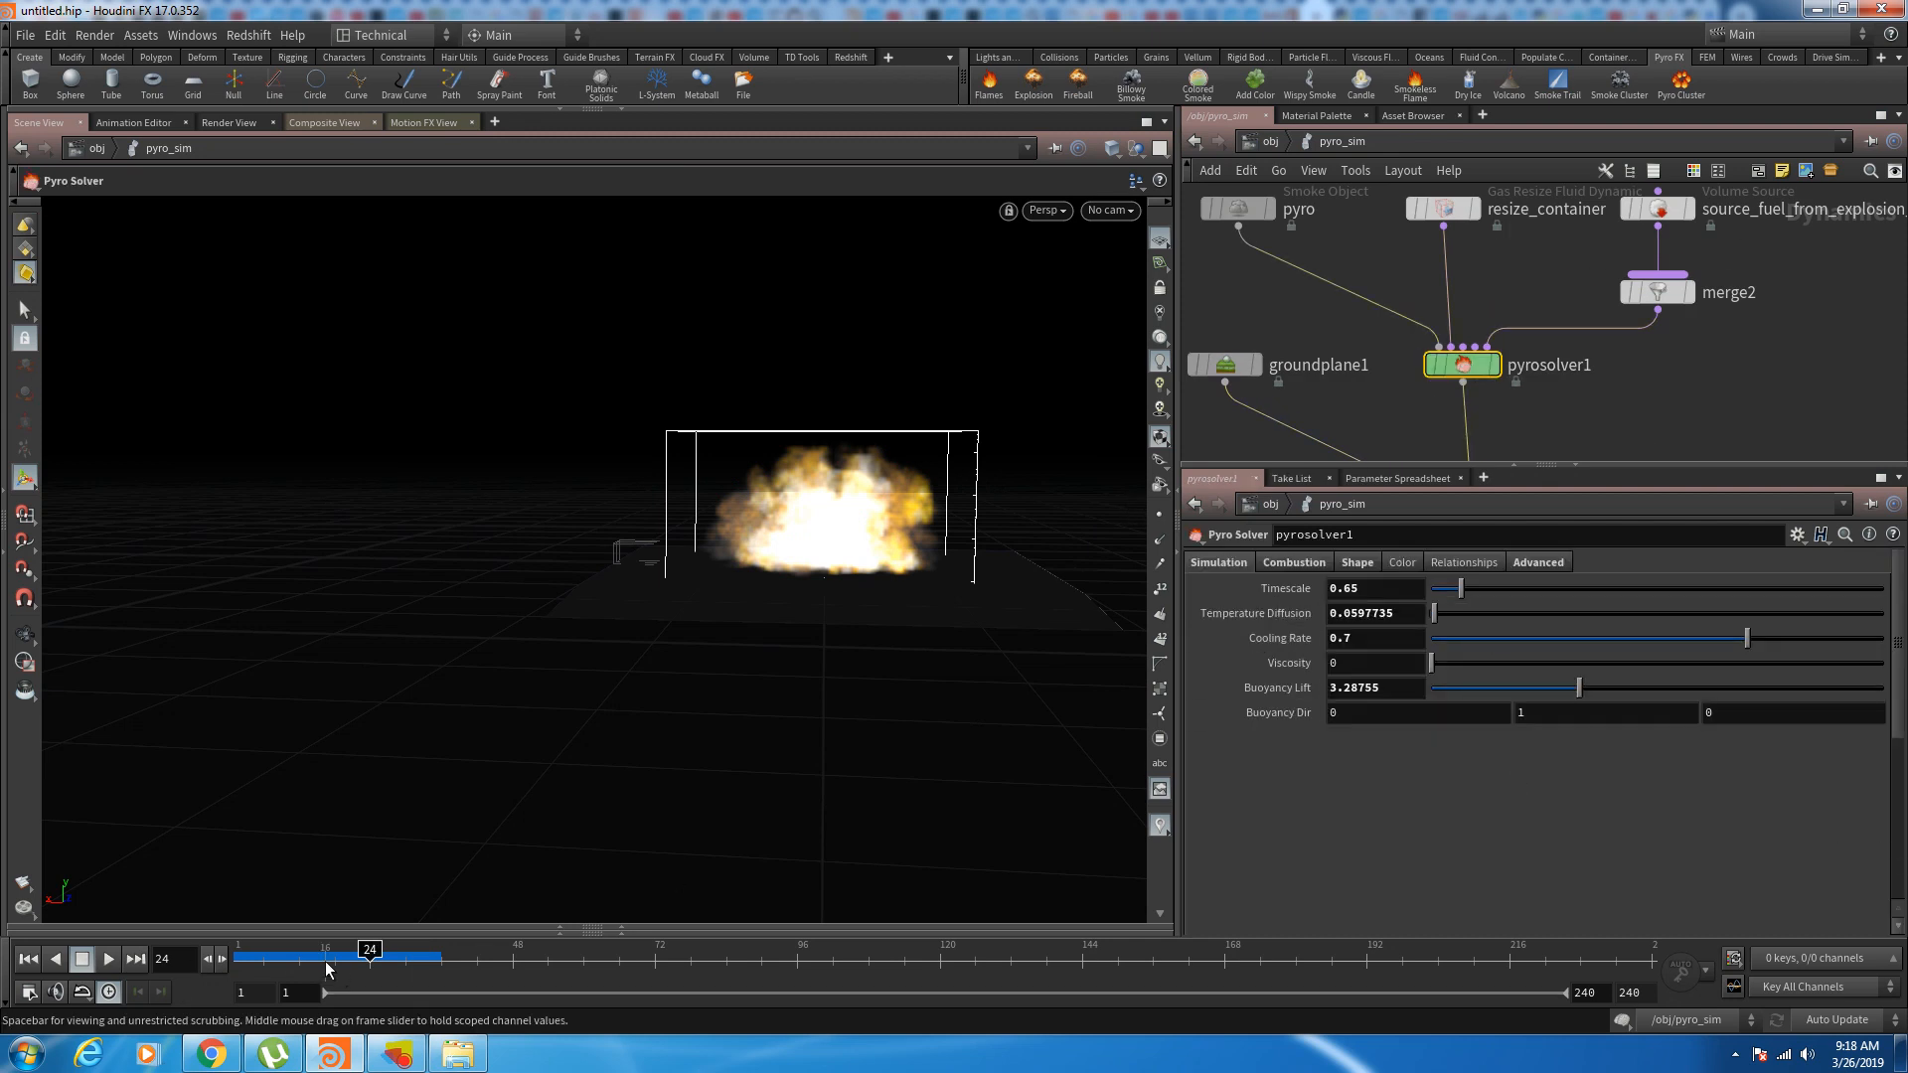
drag(328, 969, 388, 961)
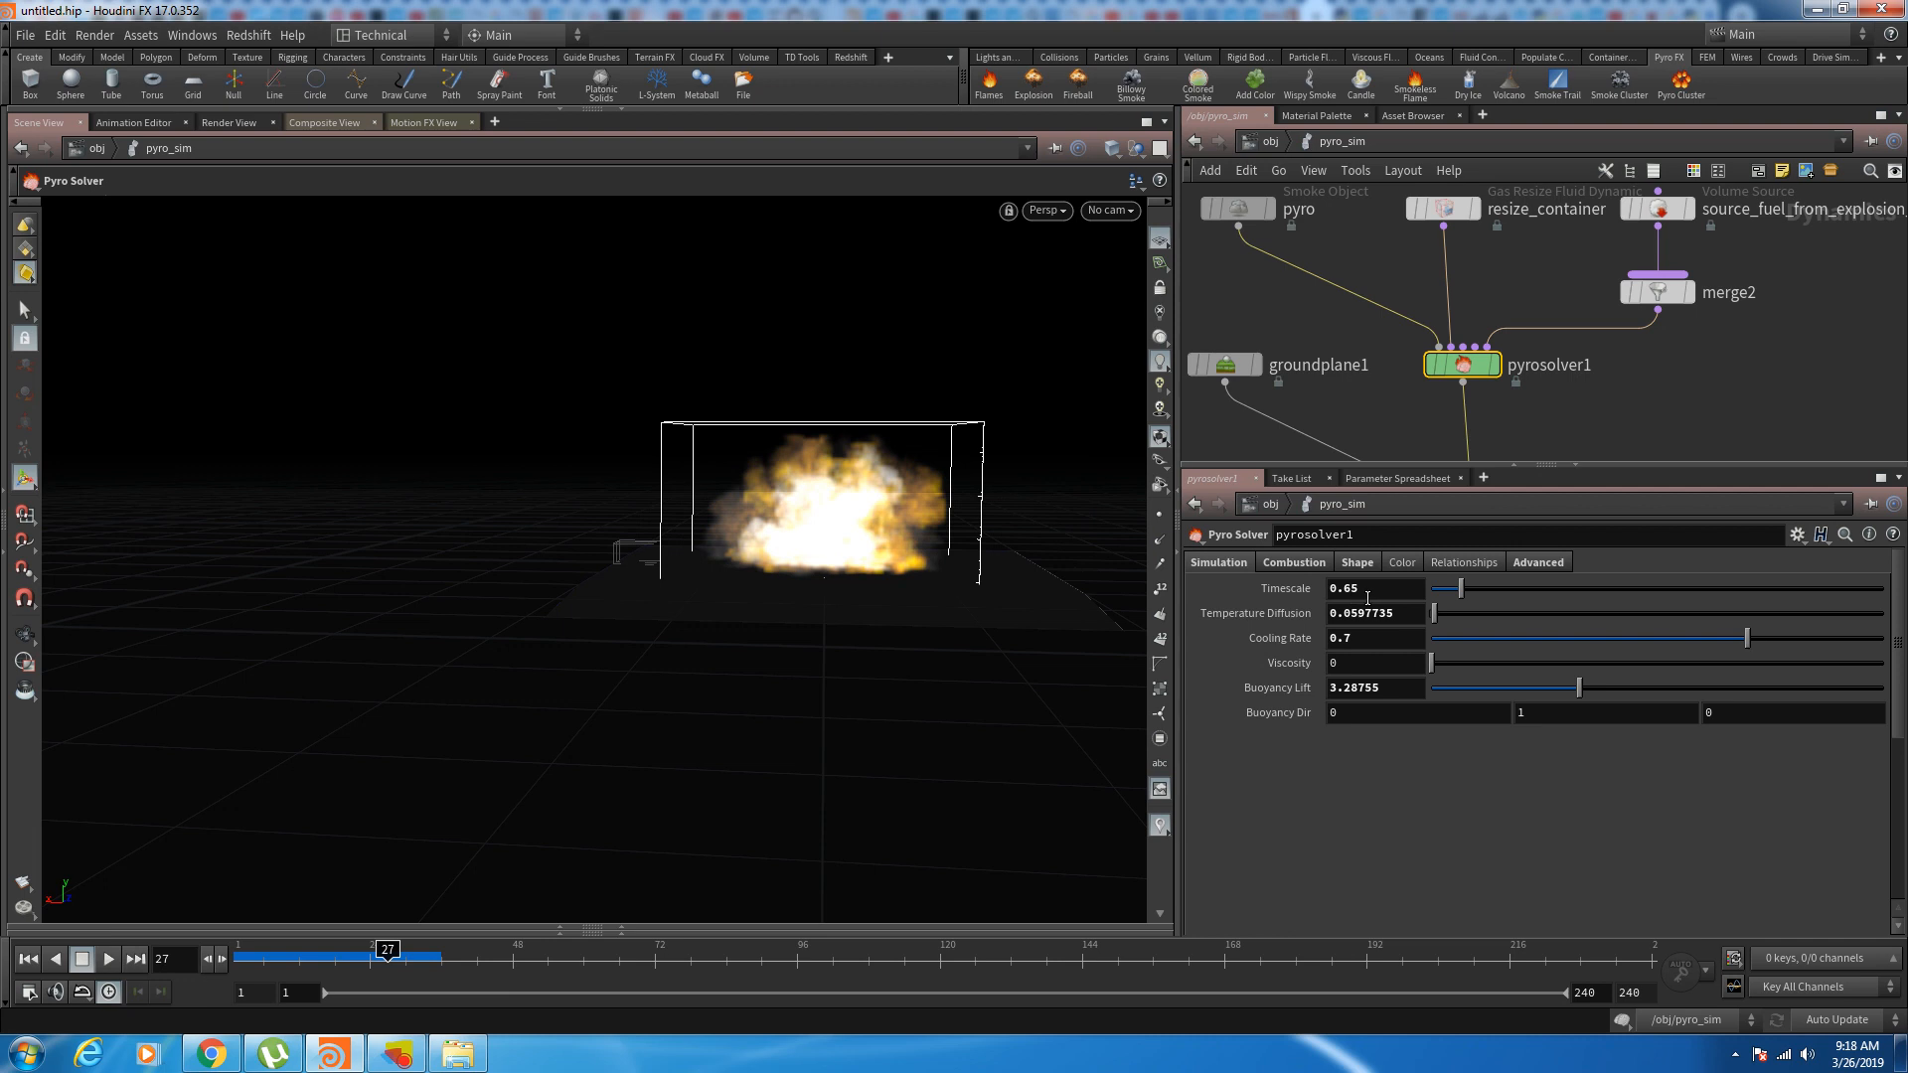
drag(283, 959, 375, 955)
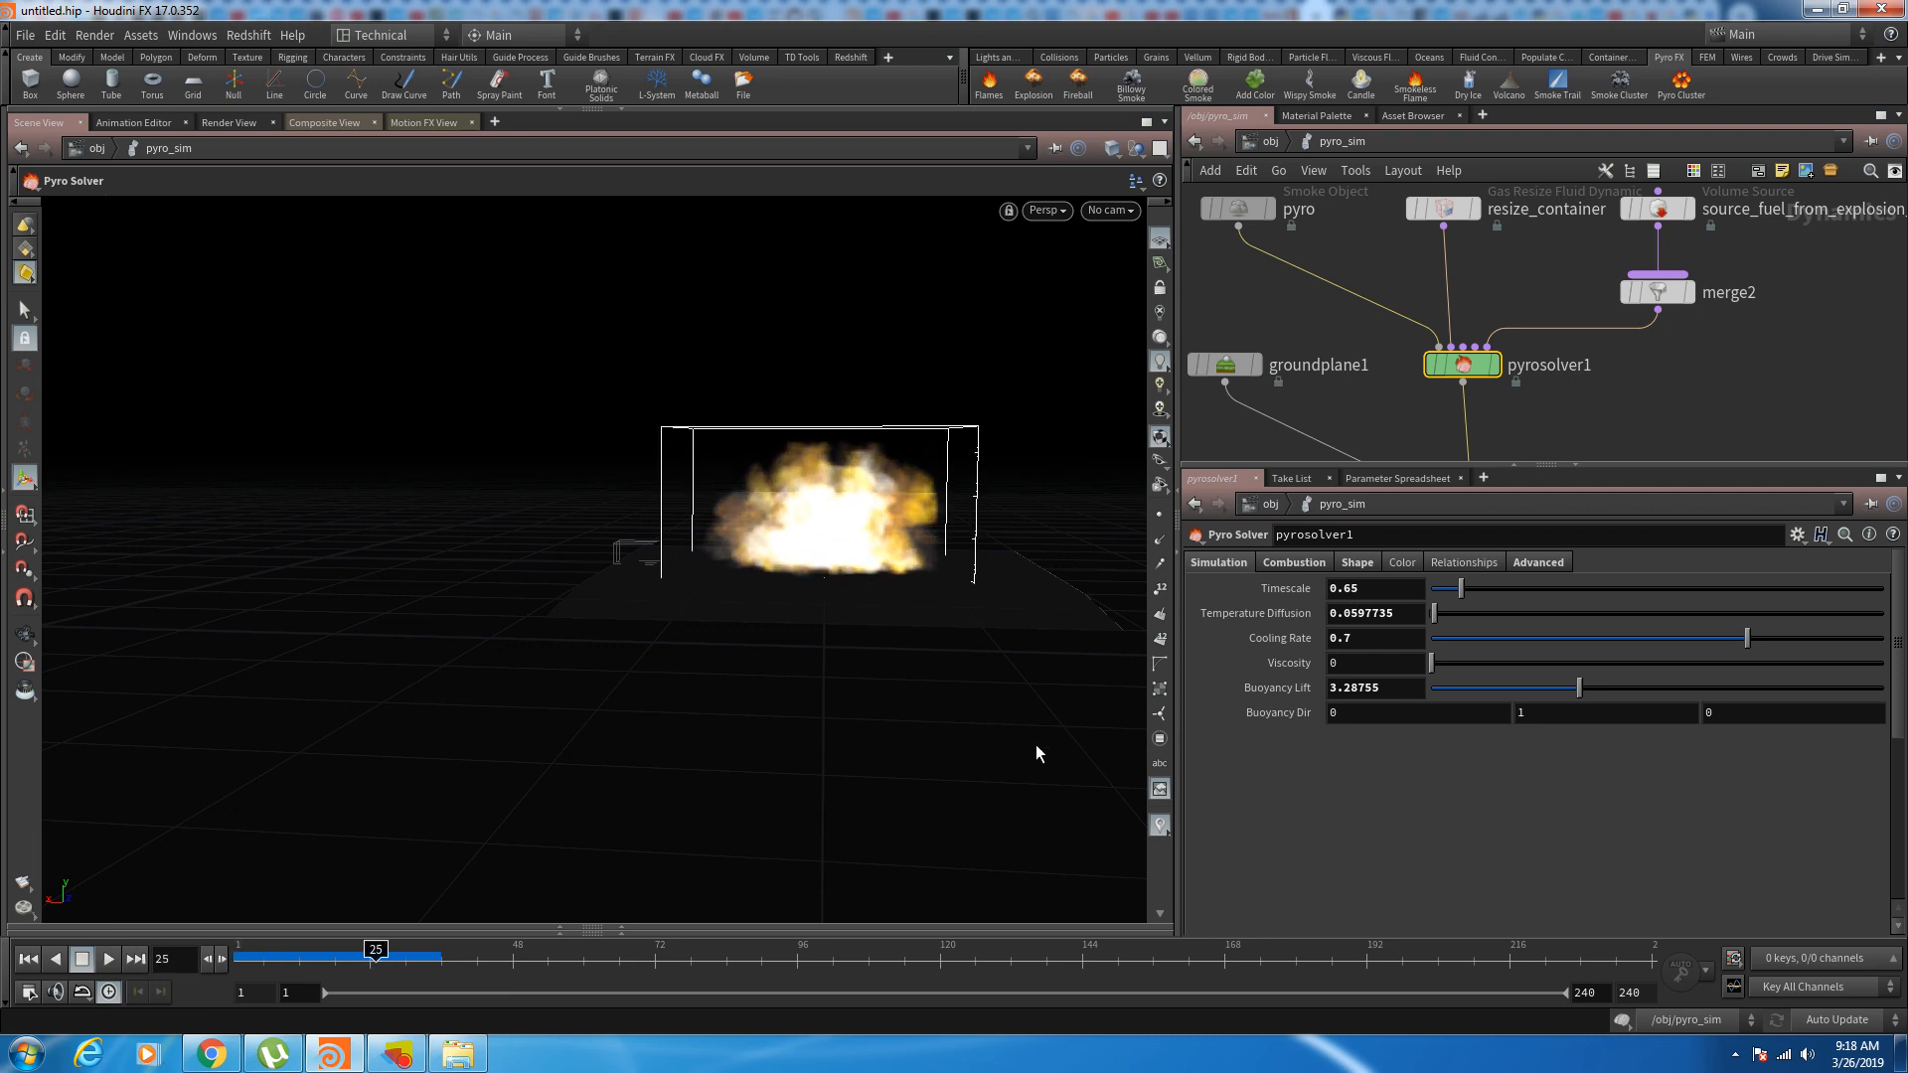
Step: Set the Timescale of pyrosolver1 to 0.5
double_click(1350, 588)
text(5)
key(Return)
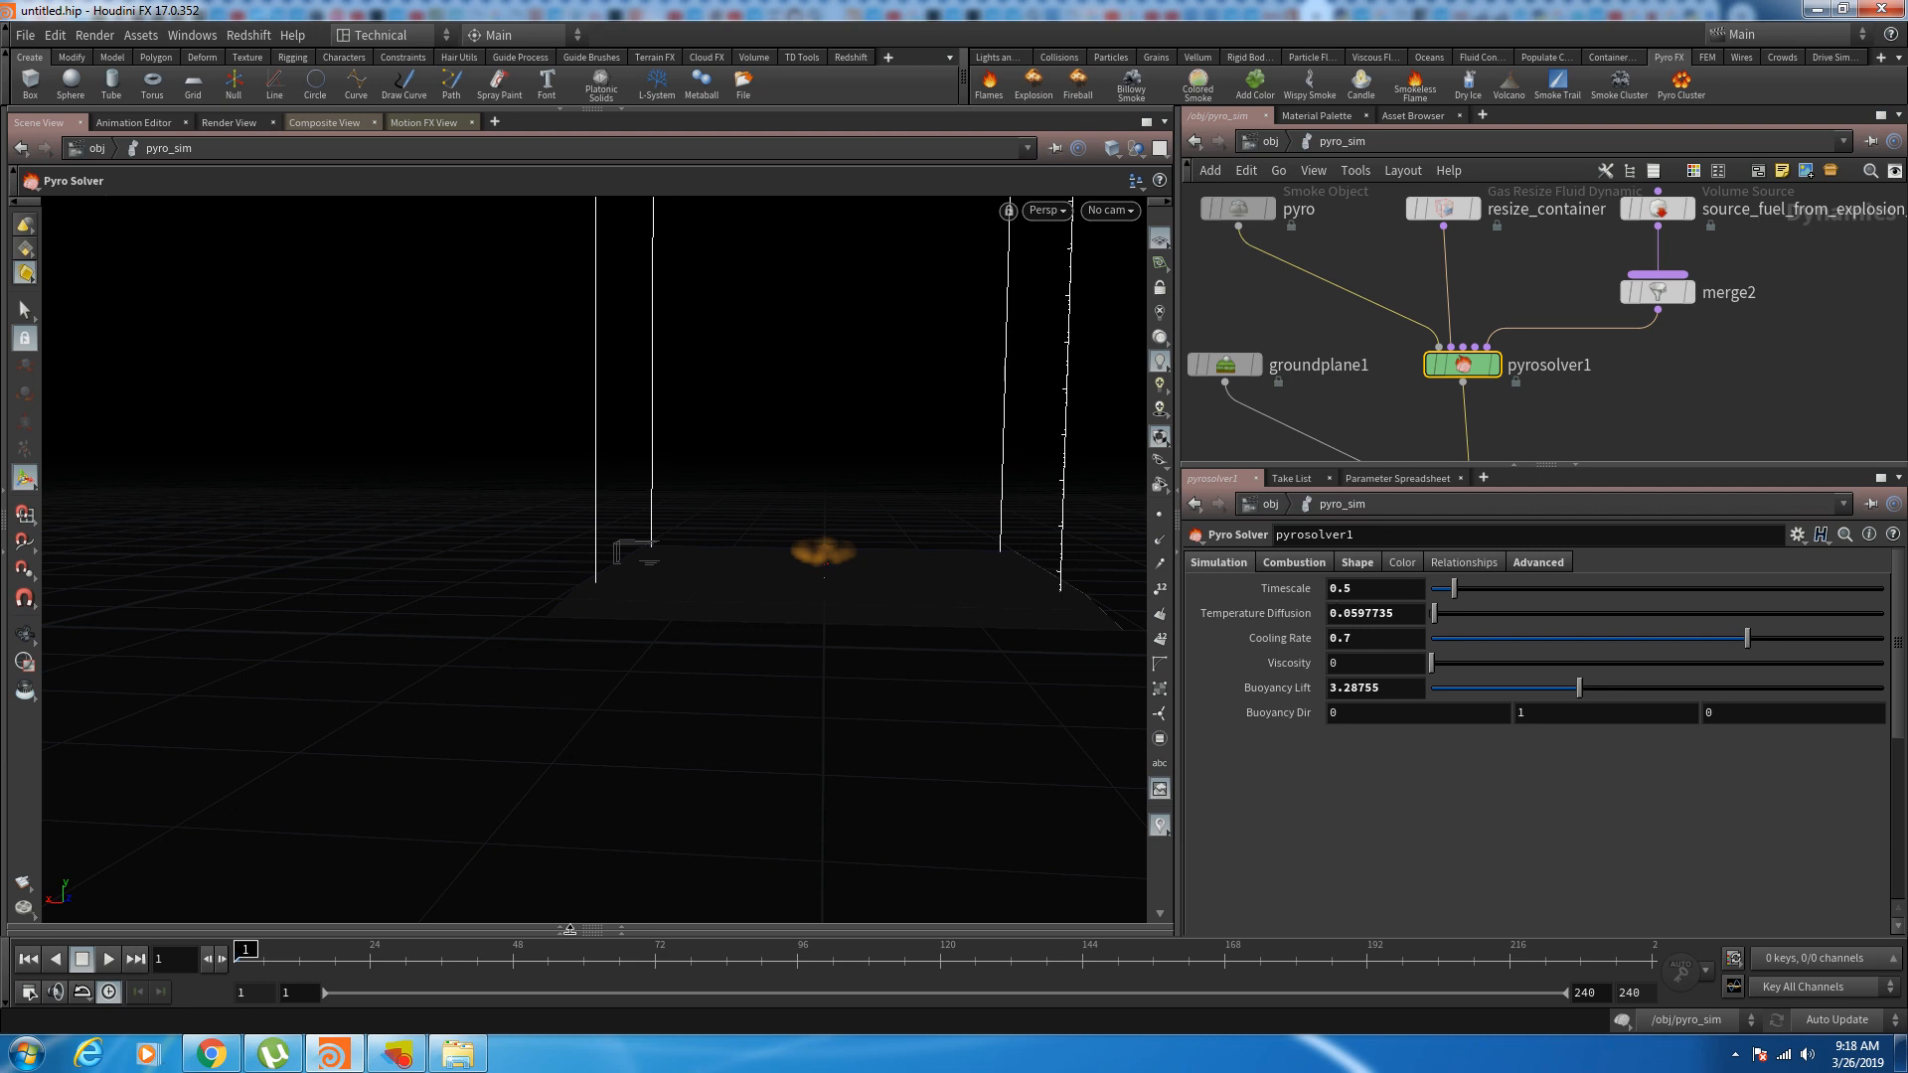
Step: Keyframe the Timescale of pyrosolver1 at 1 on frame 3
click(256, 960)
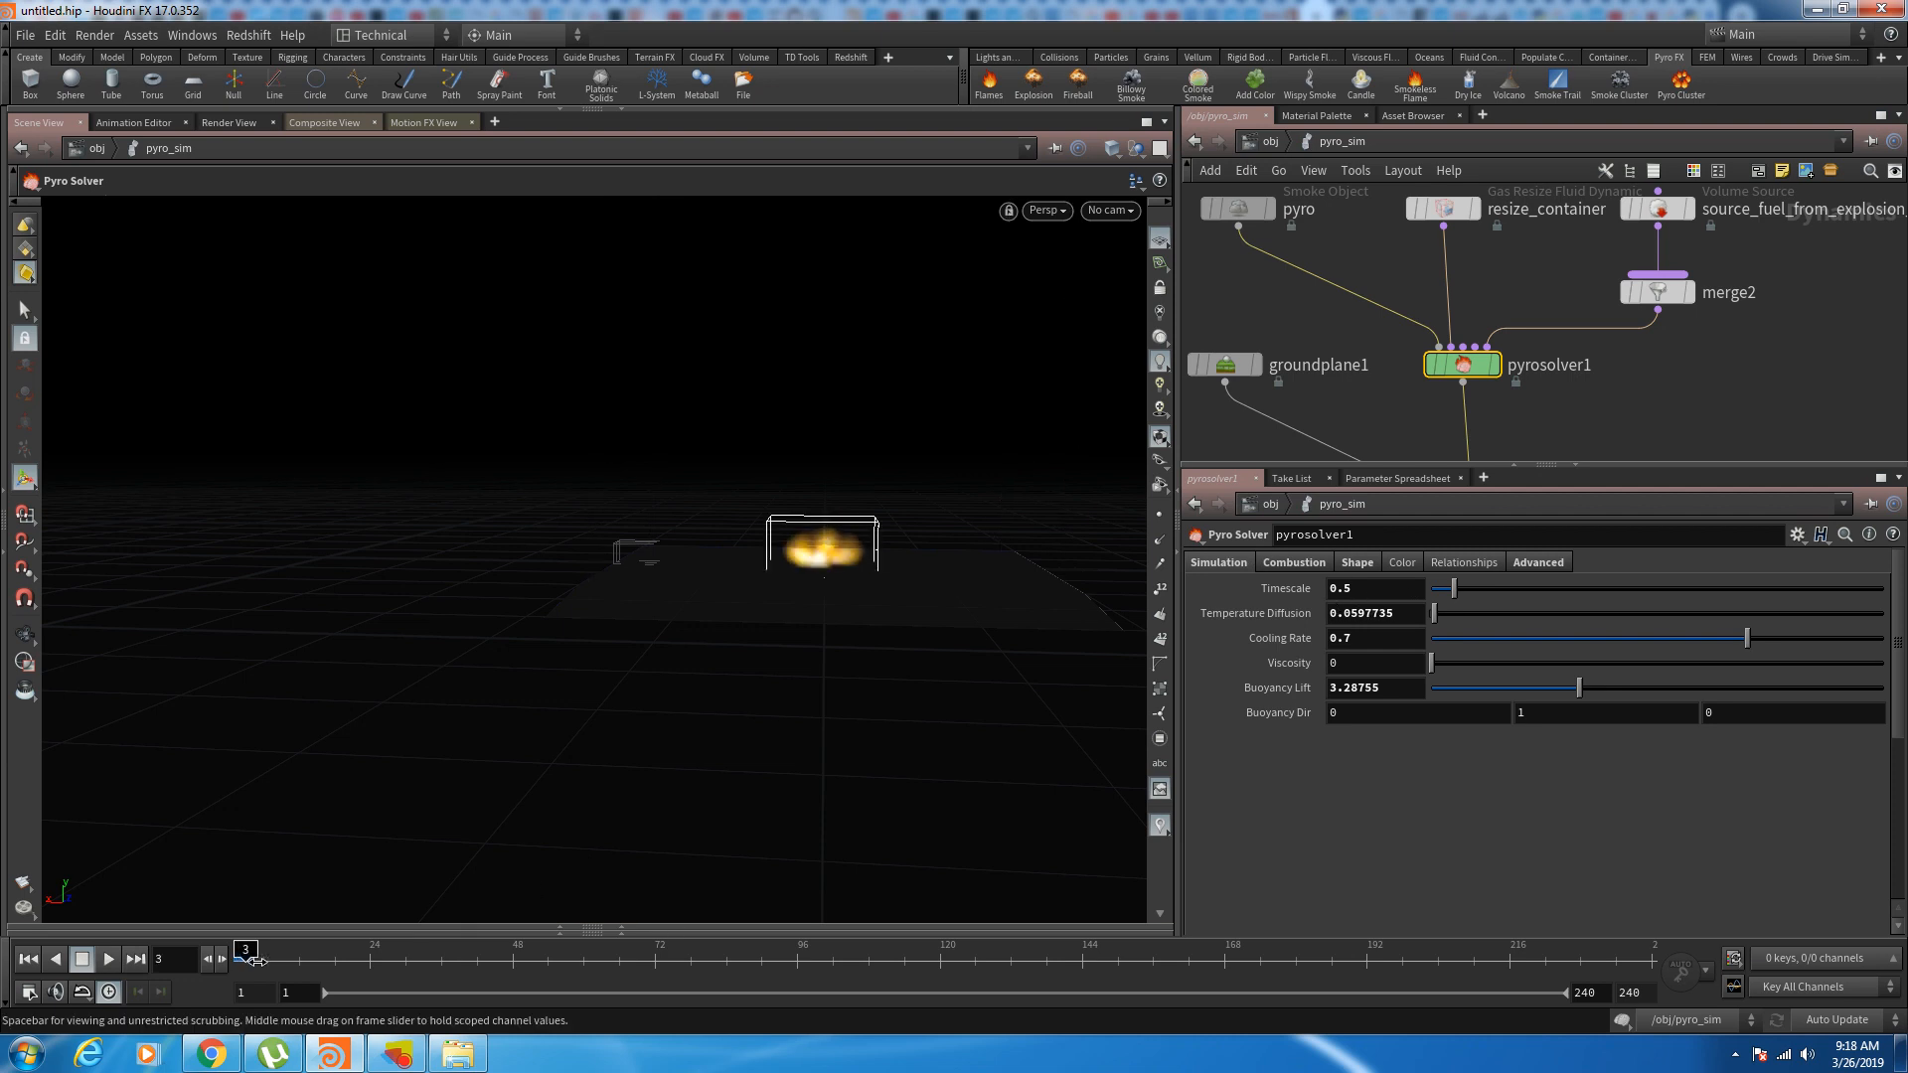
double_click(1369, 587)
text(1)
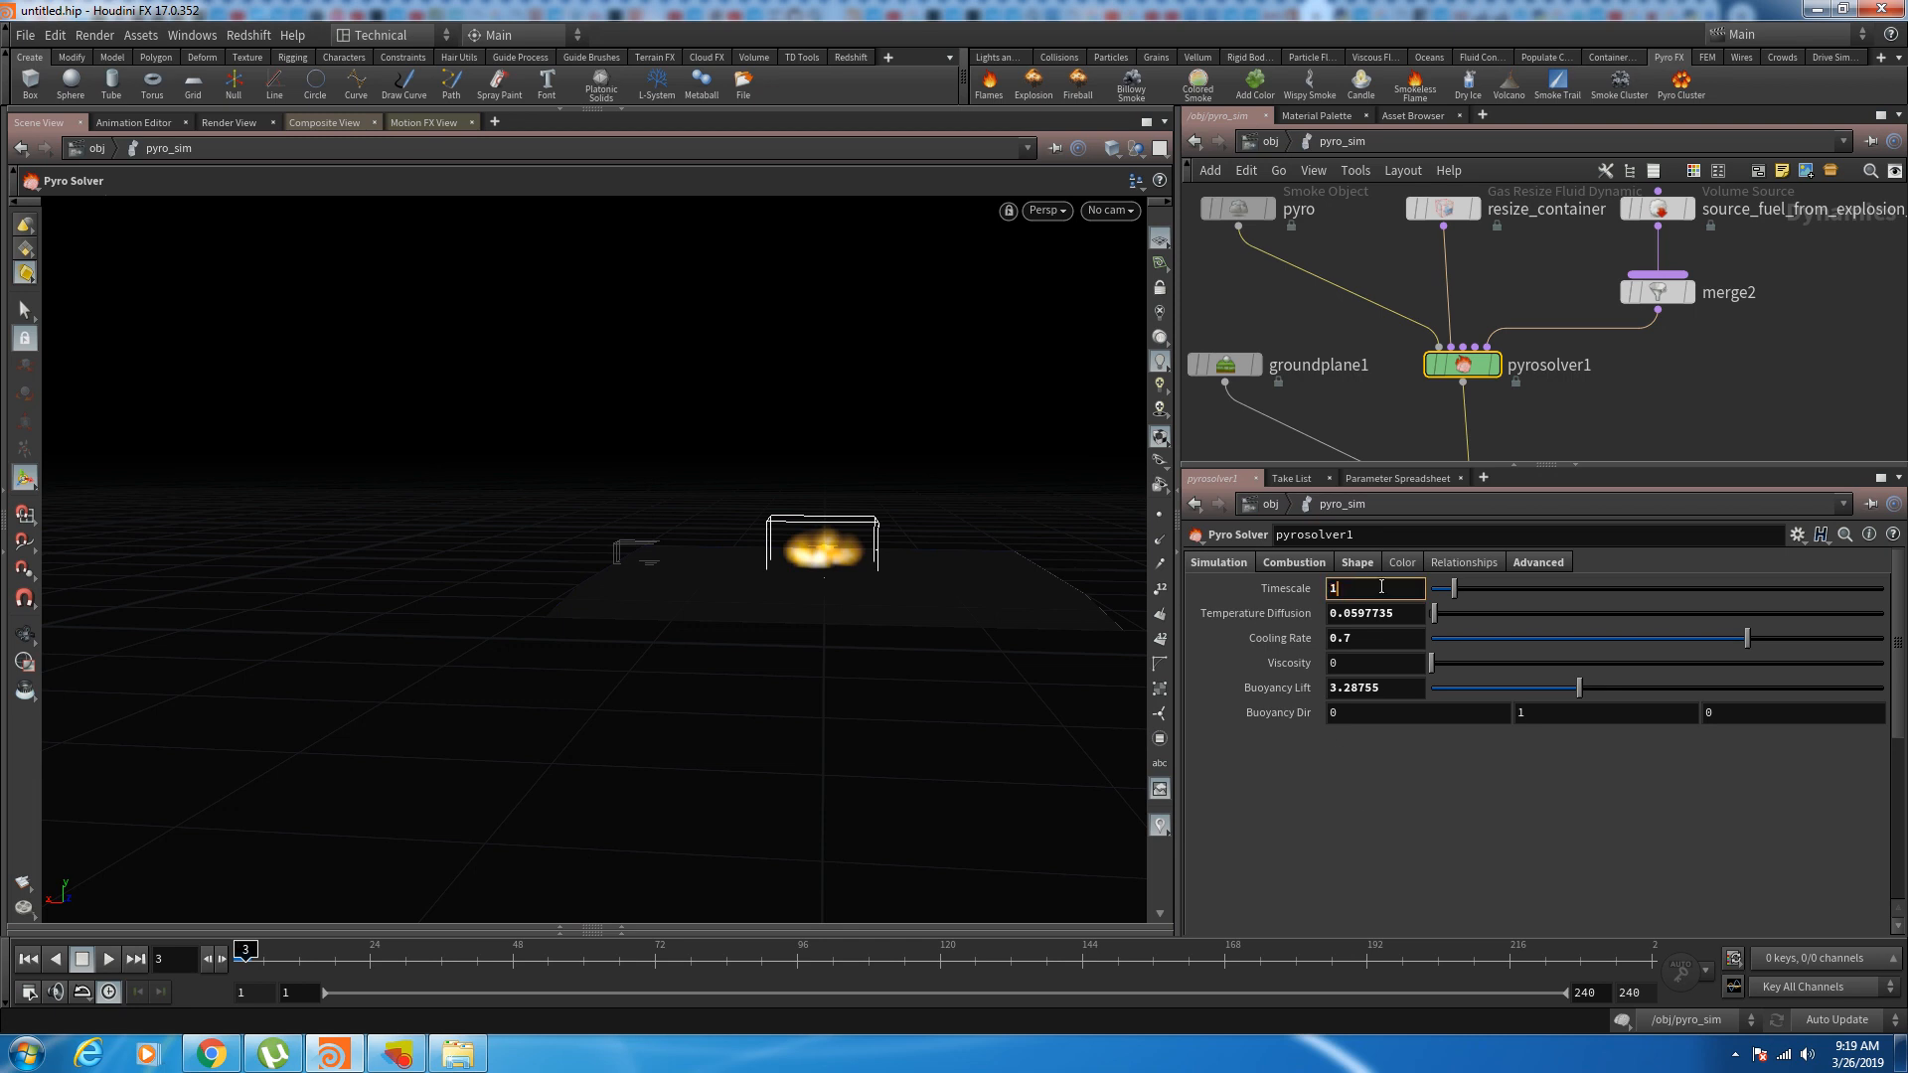
key(Return)
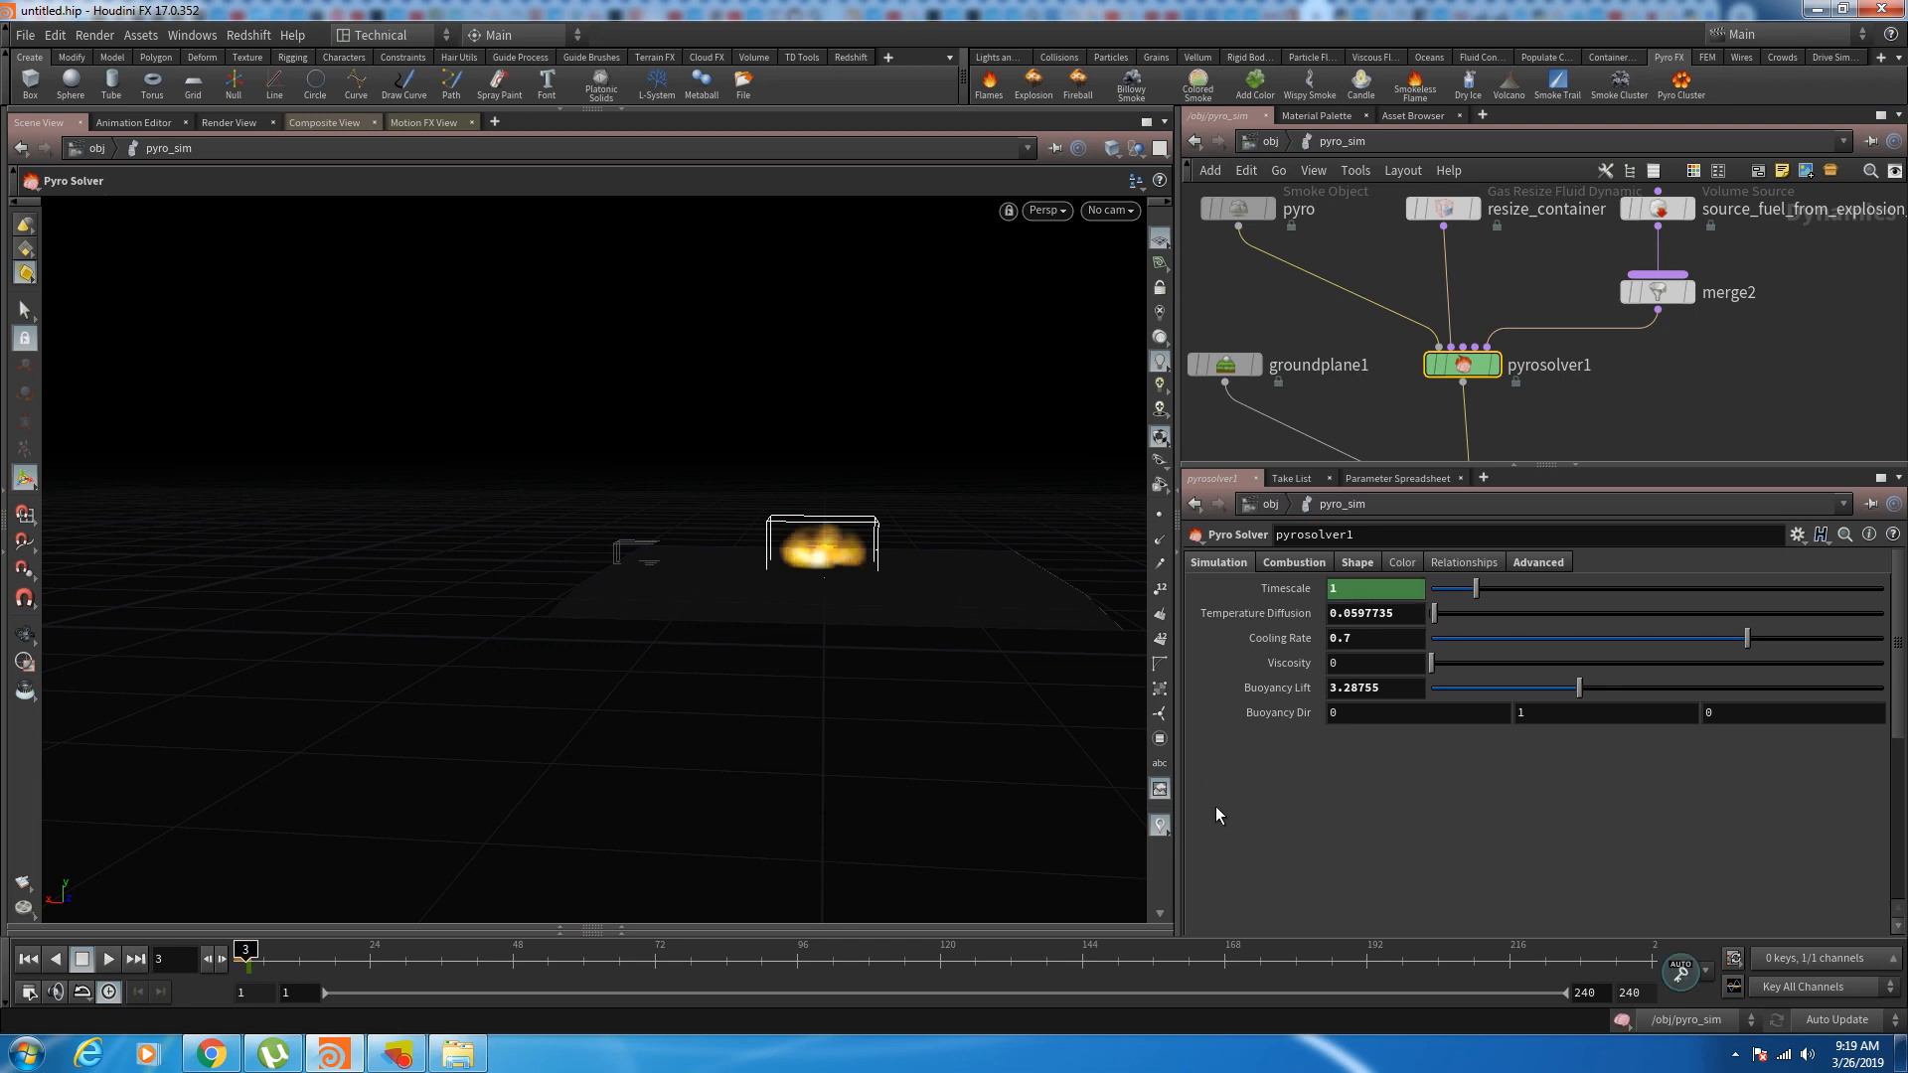
Step: Keyframe the Timescale of pyrosolver1 at 0.5 on frame 10 and scrub through the first ten frames to review it
drag(246, 959, 289, 962)
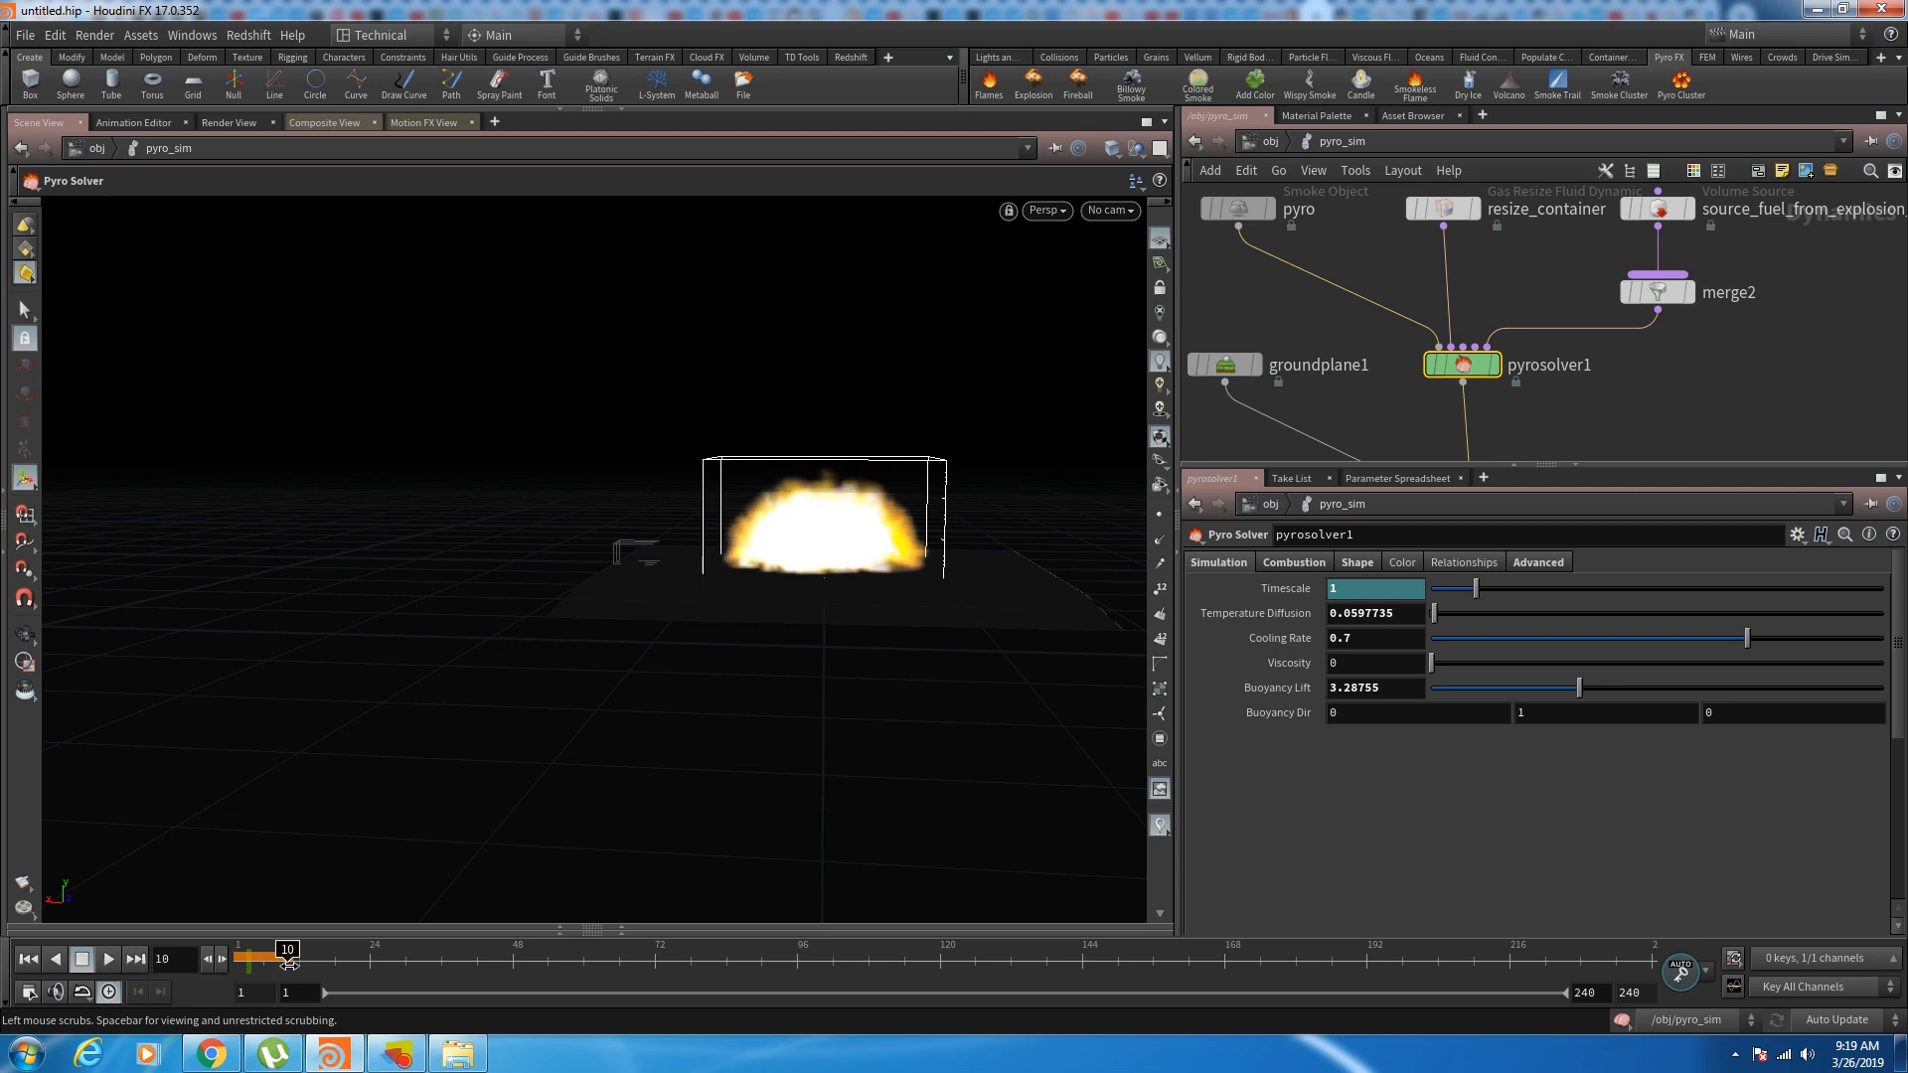
click(1334, 588)
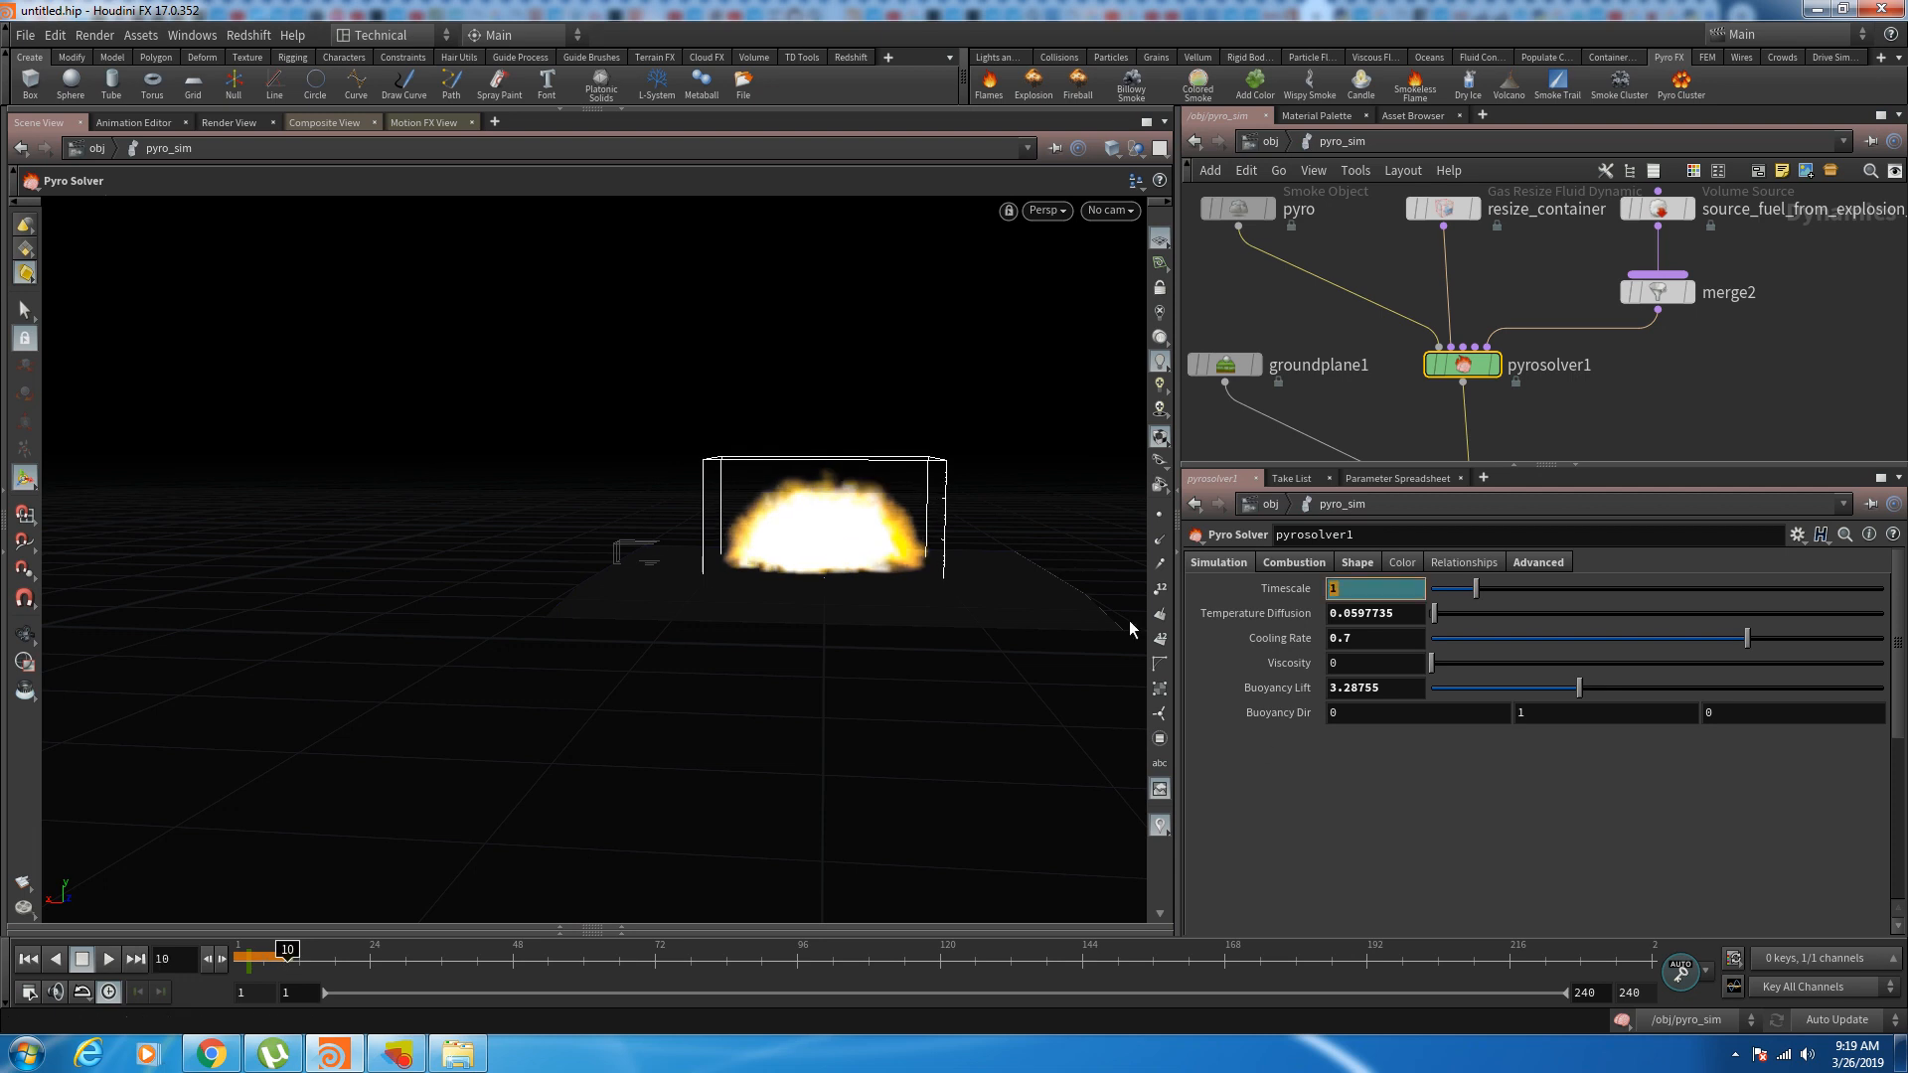
text(0.5)
key(Return)
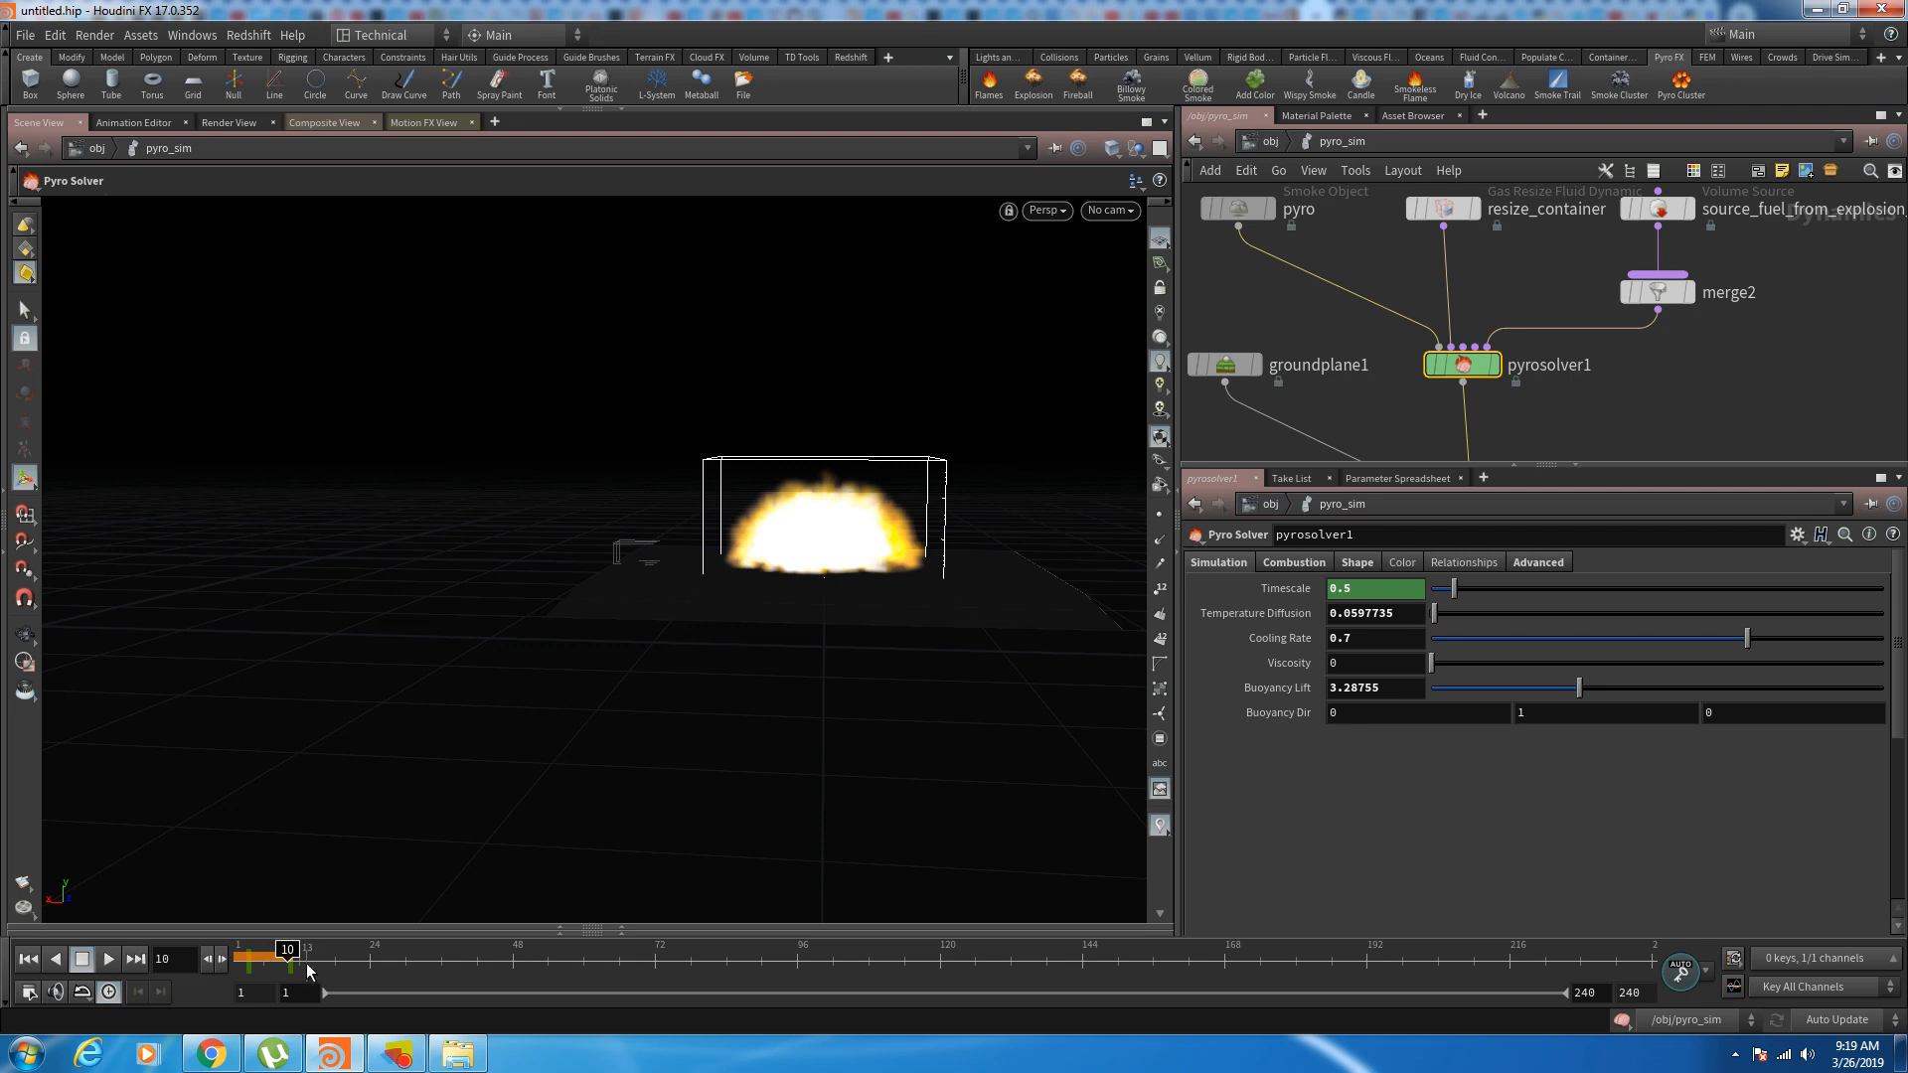
click(262, 972)
mouse_move(267, 973)
mouse_down()
mouse_move(249, 979)
mouse_move(288, 978)
mouse_up()
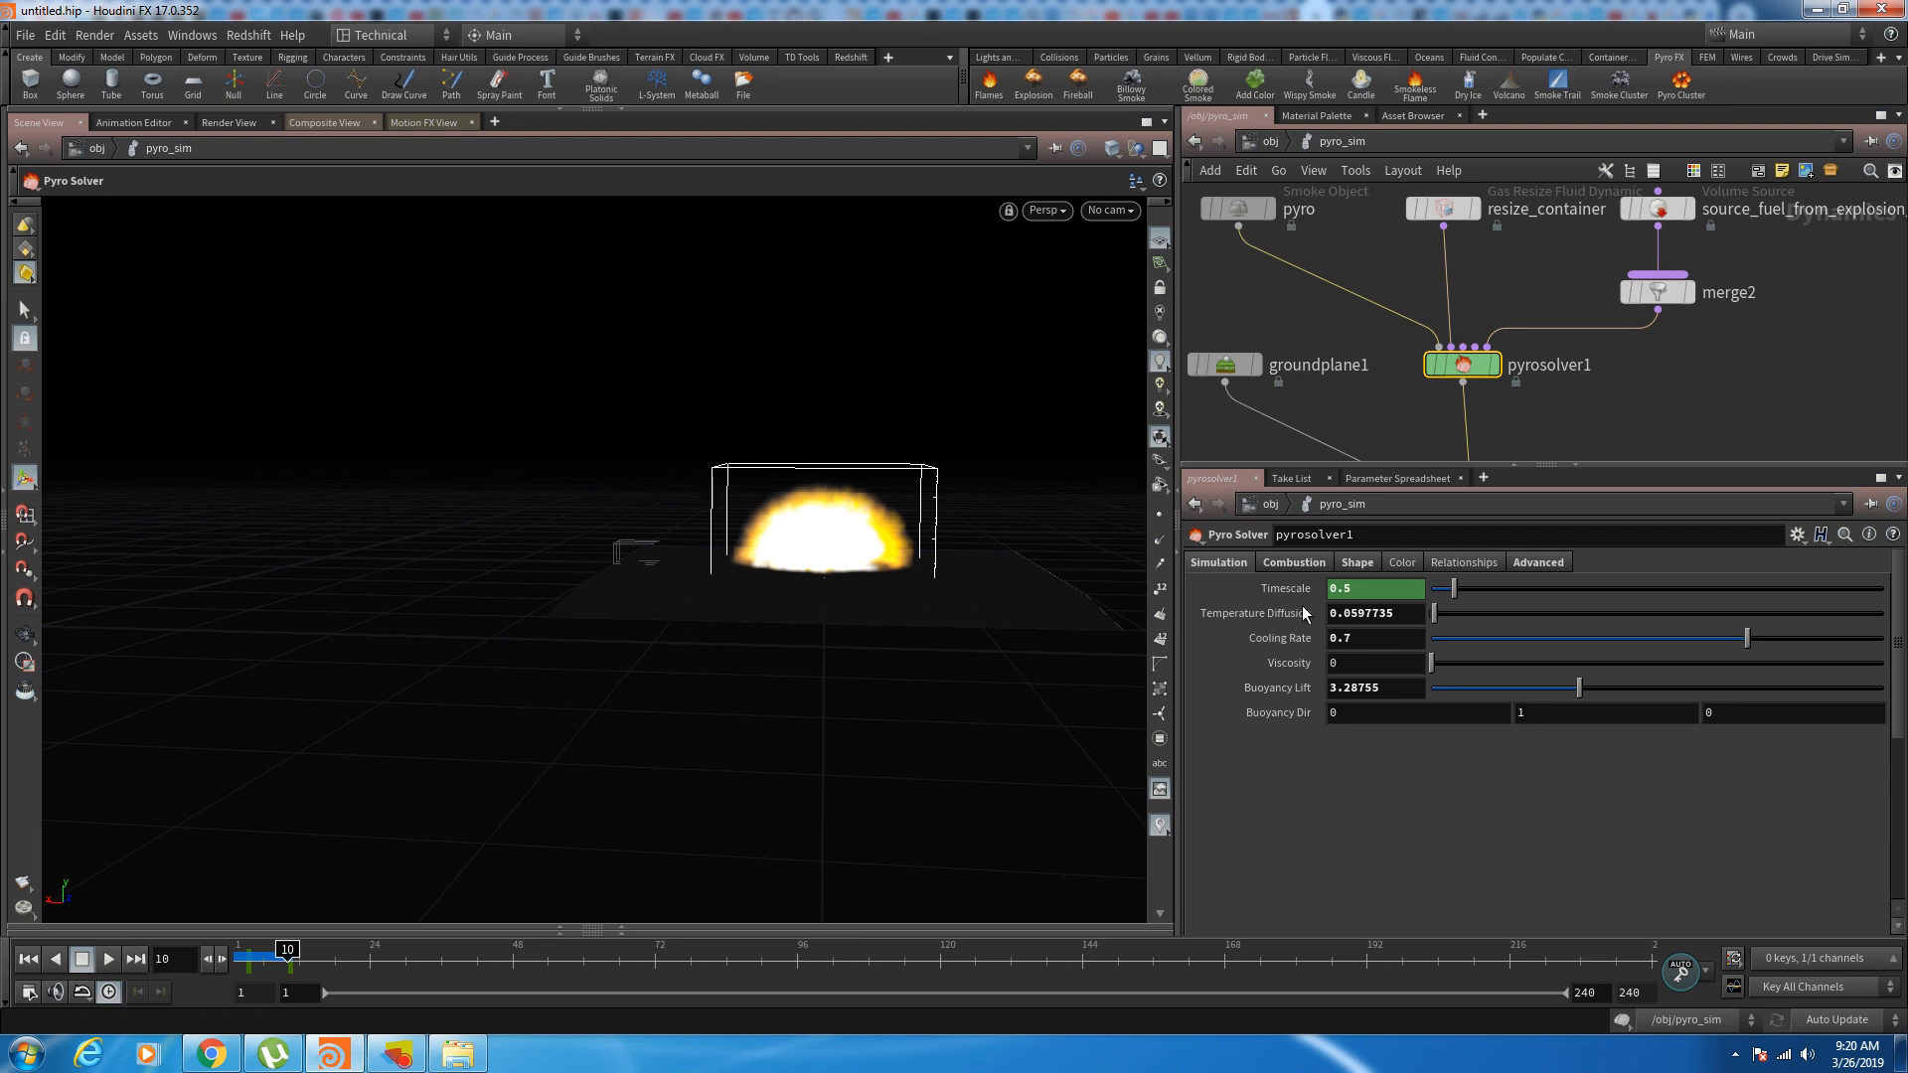
Step: Show the Combustion parameters of pyrosolver1 and scrub between frames 1 and 10 to examine the animated Gas Released value
click(1308, 563)
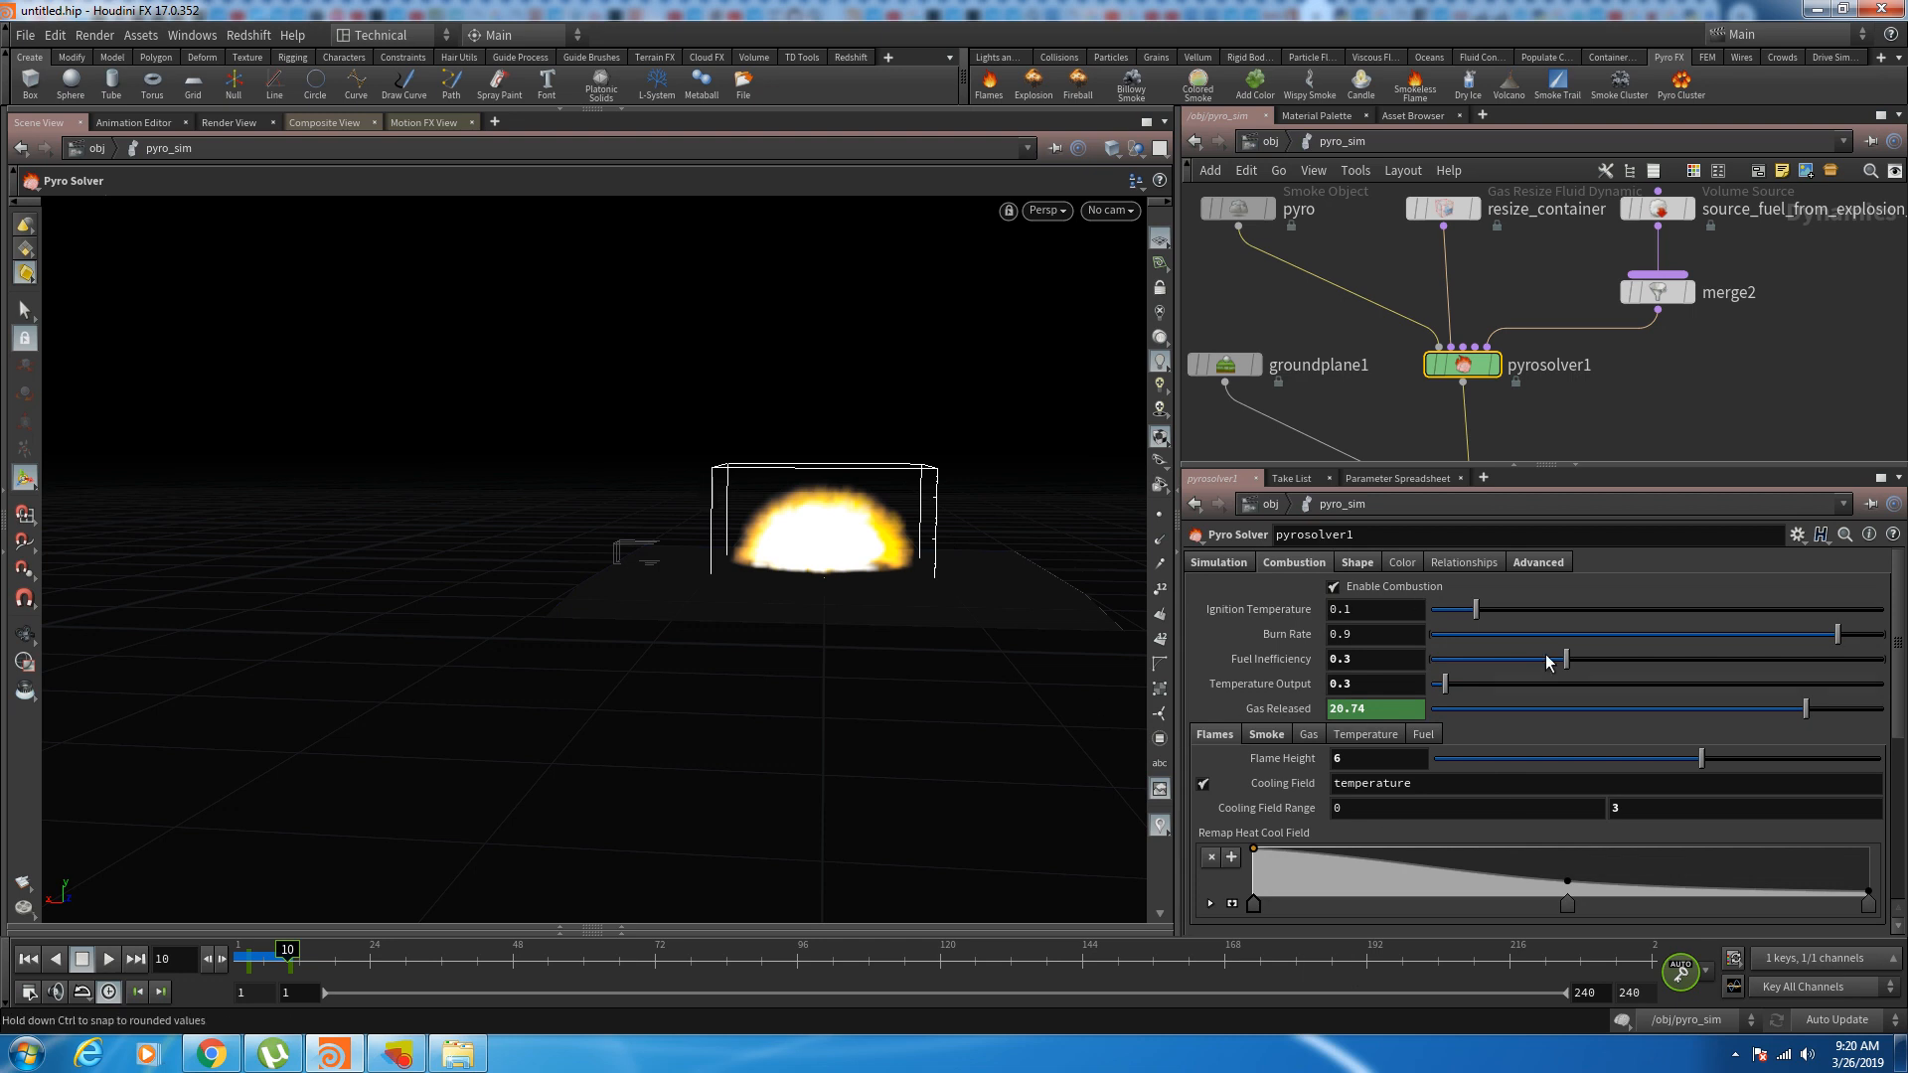
drag(1652, 467, 1653, 337)
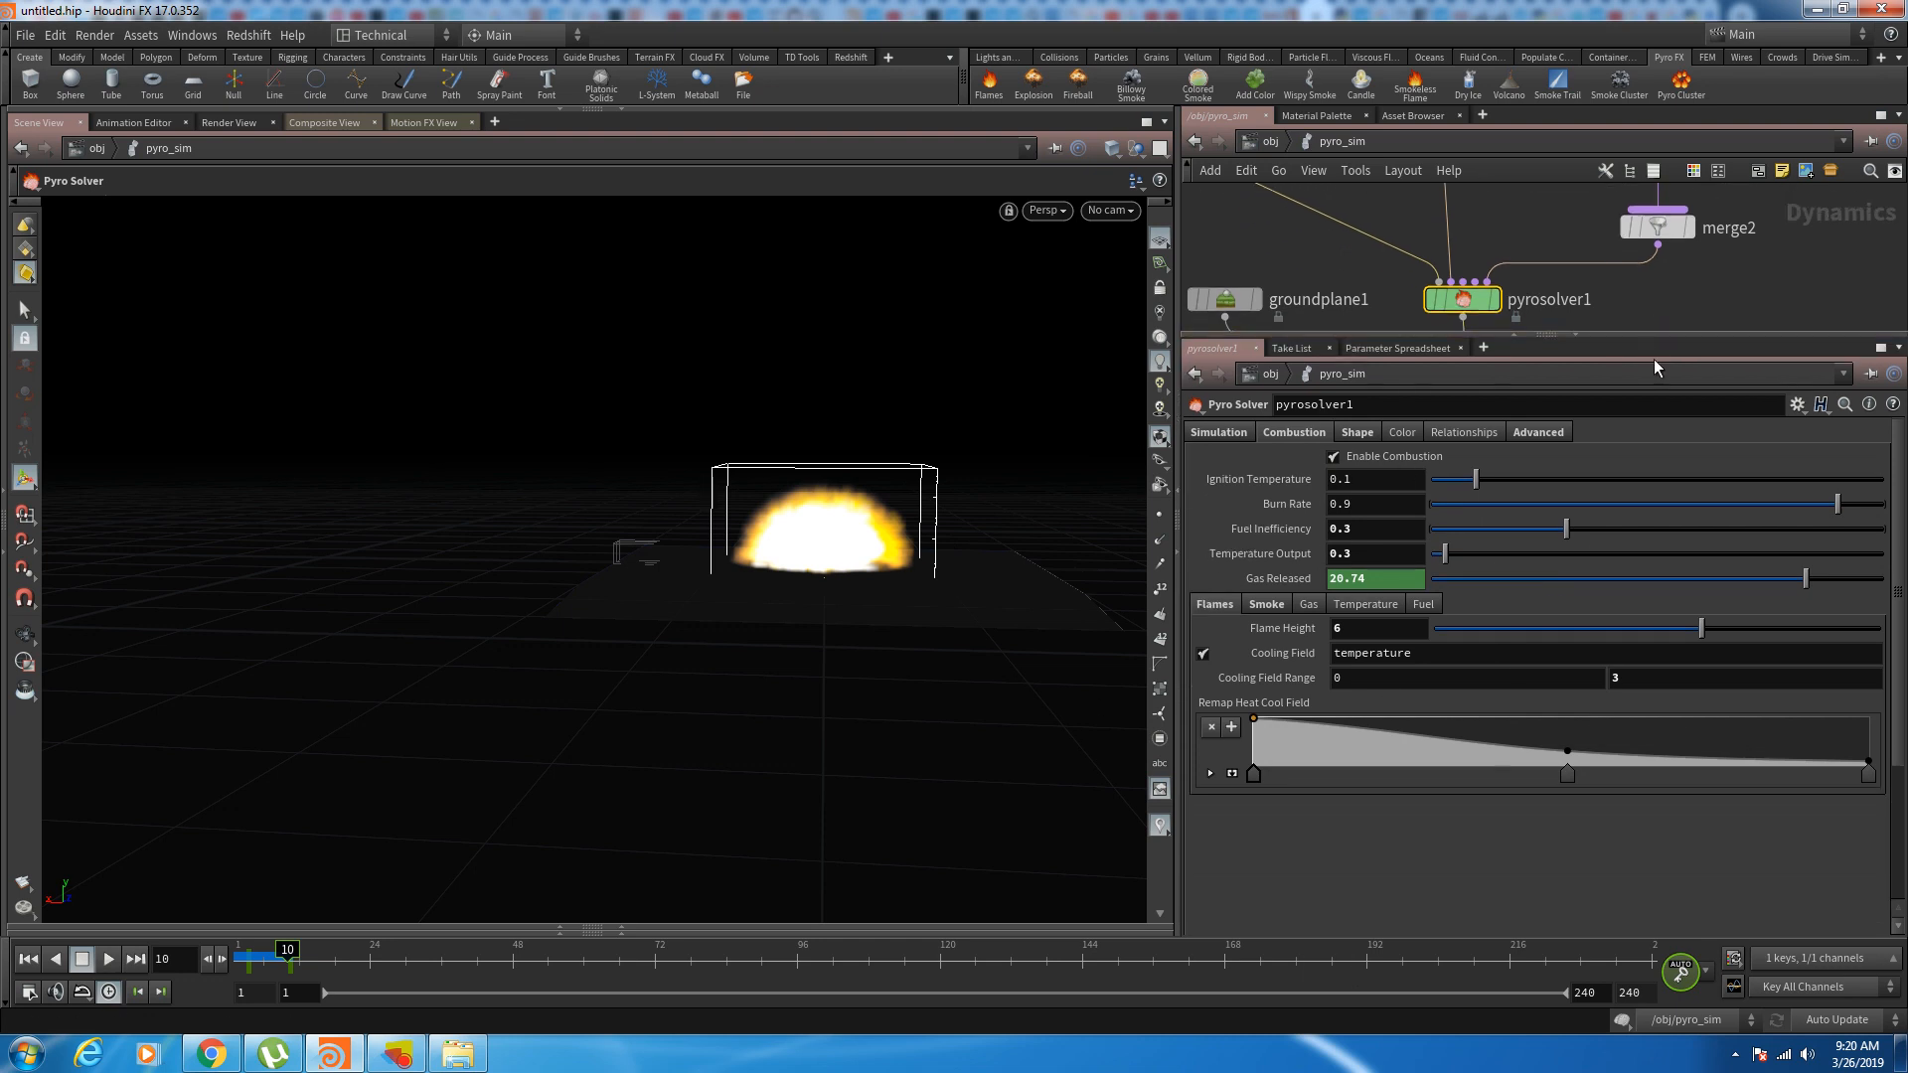
middle_drag(1649, 297, 1748, 255)
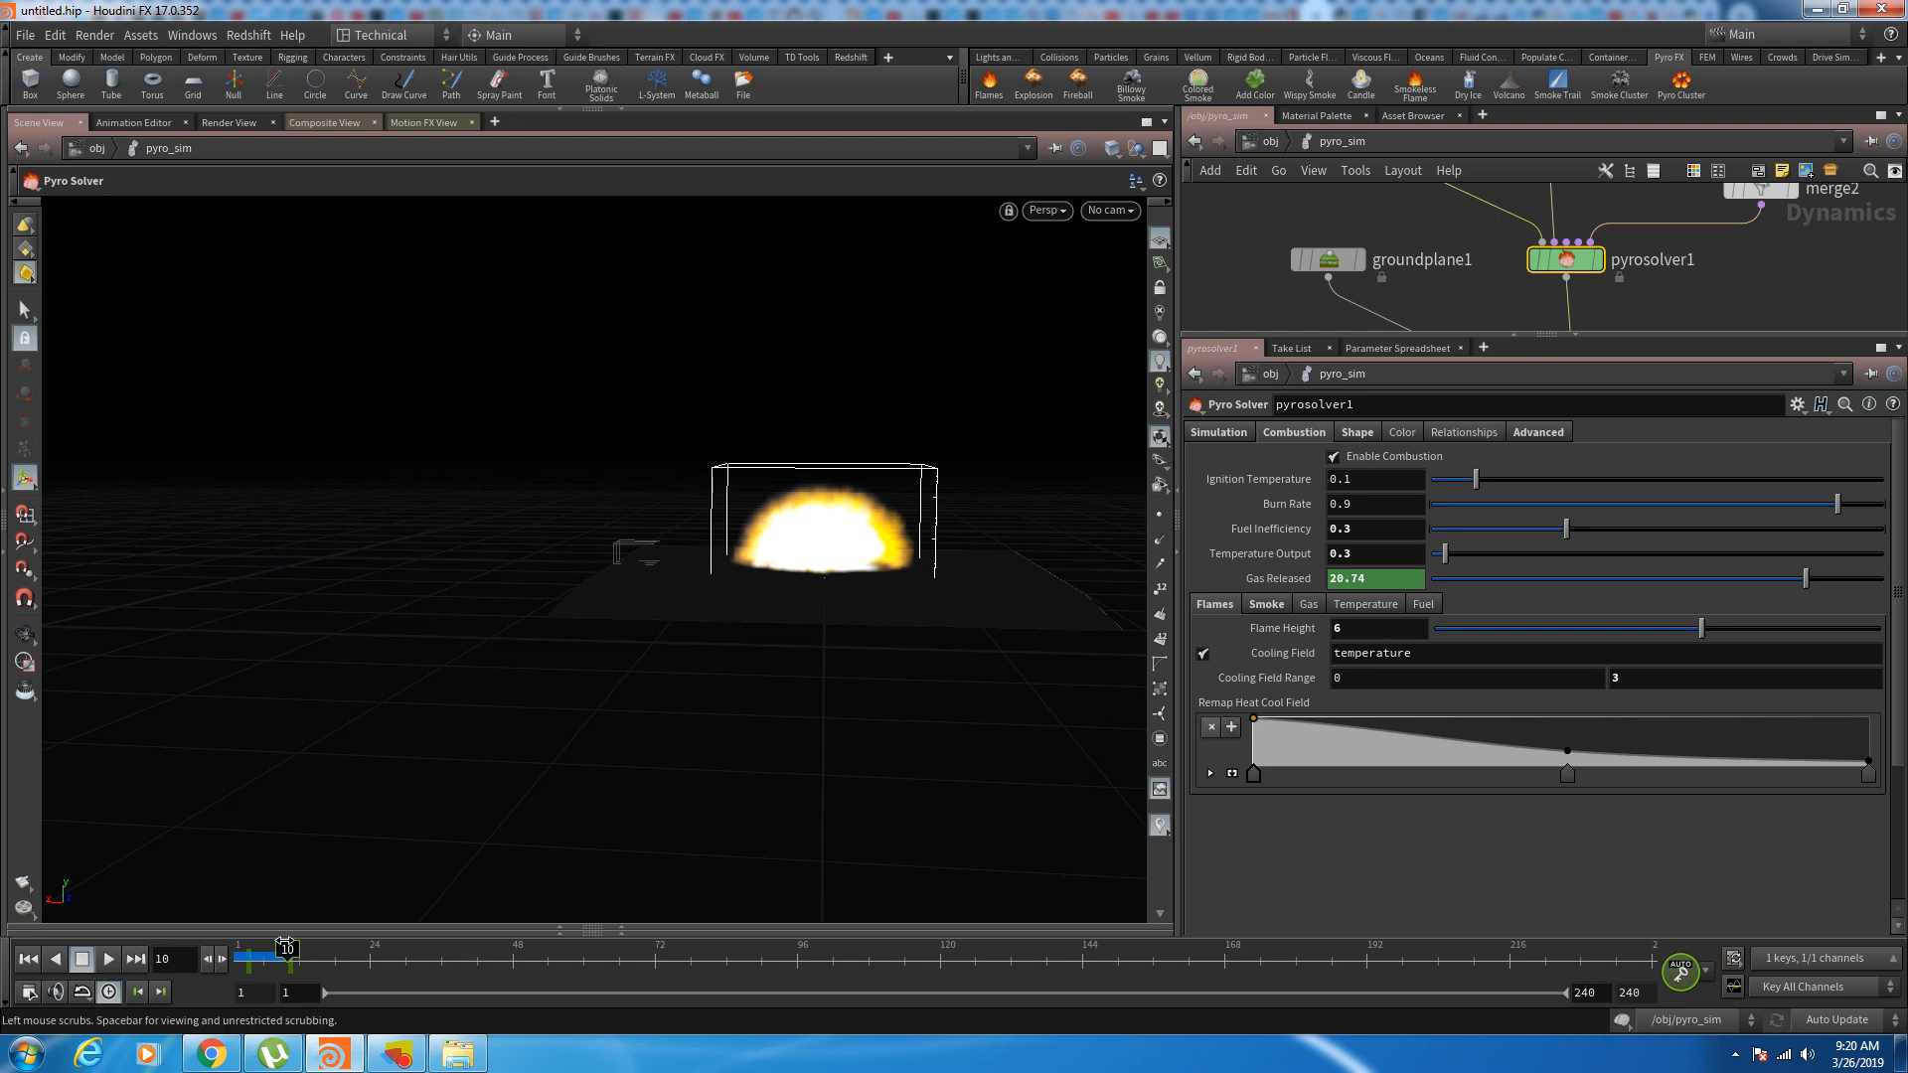
mouse_move(288, 969)
mouse_down()
mouse_move(246, 972)
mouse_move(289, 972)
mouse_up()
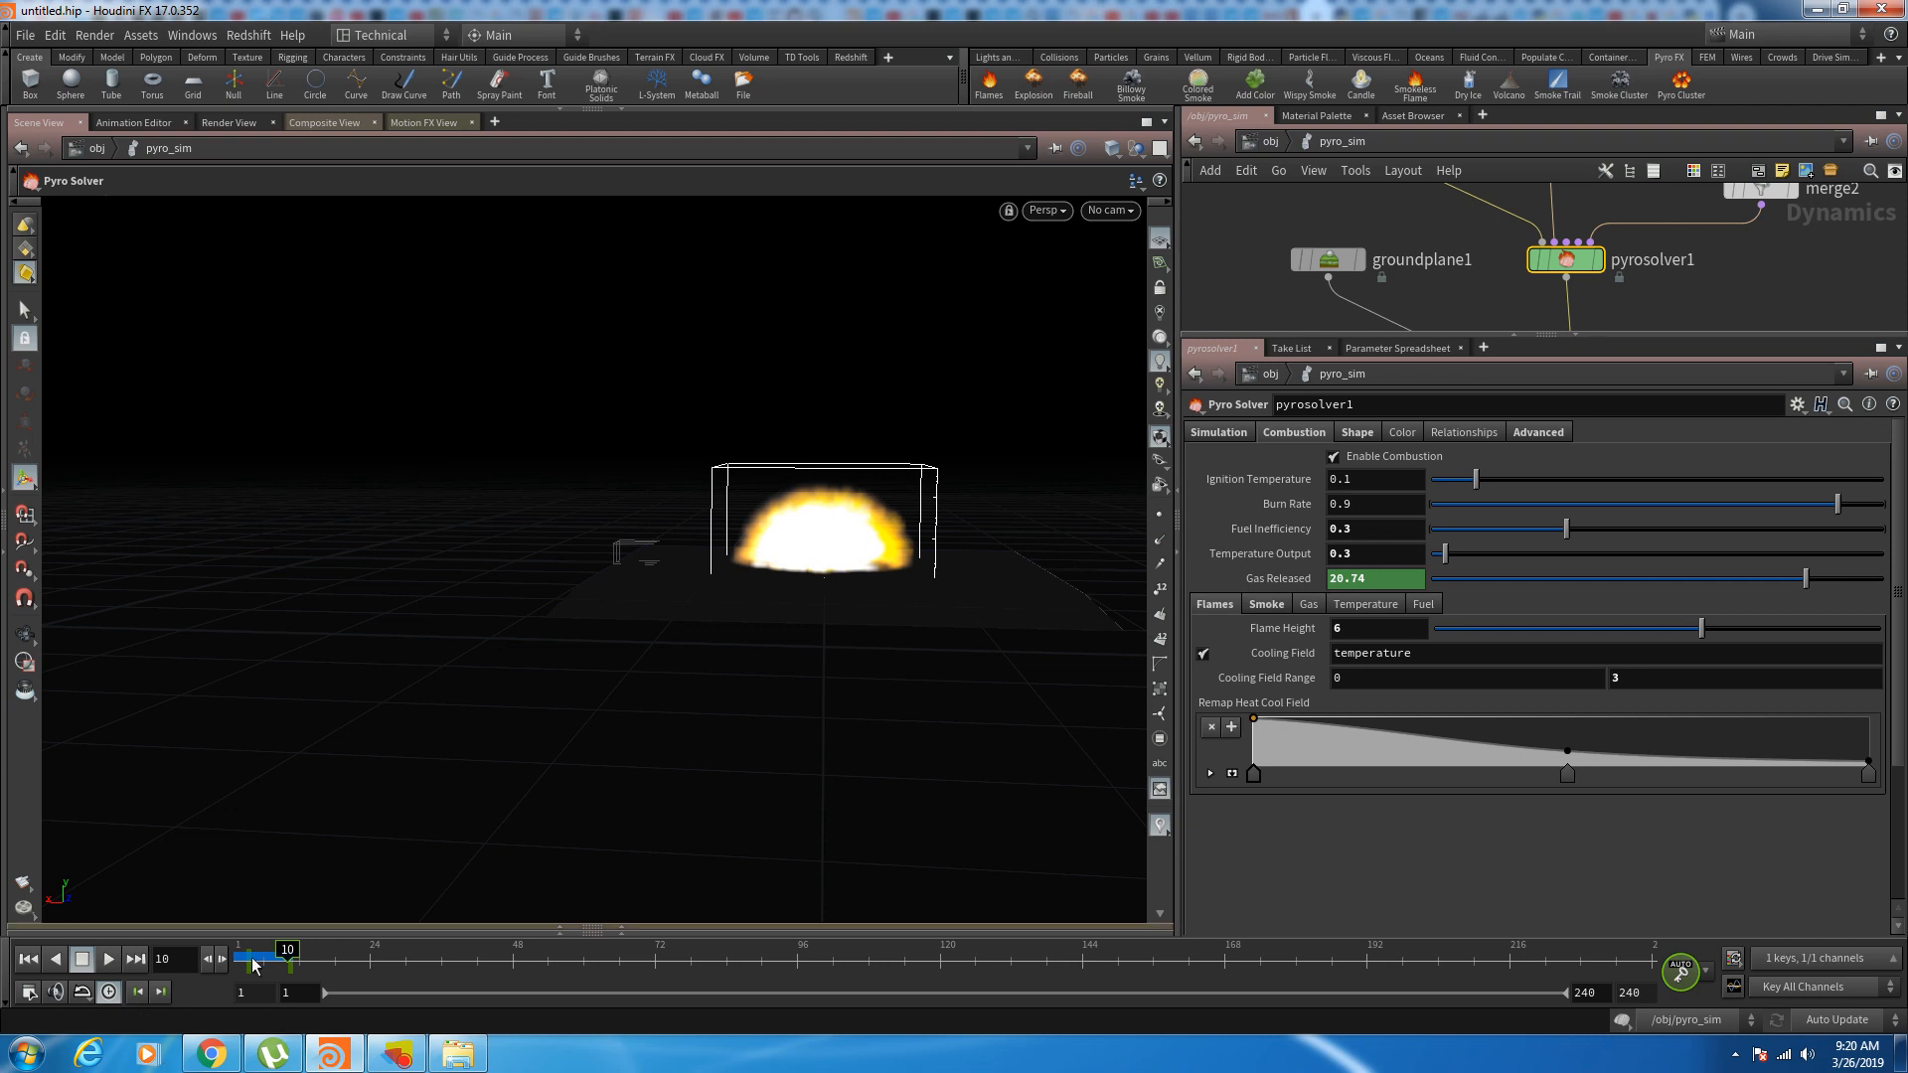
drag(282, 978, 235, 990)
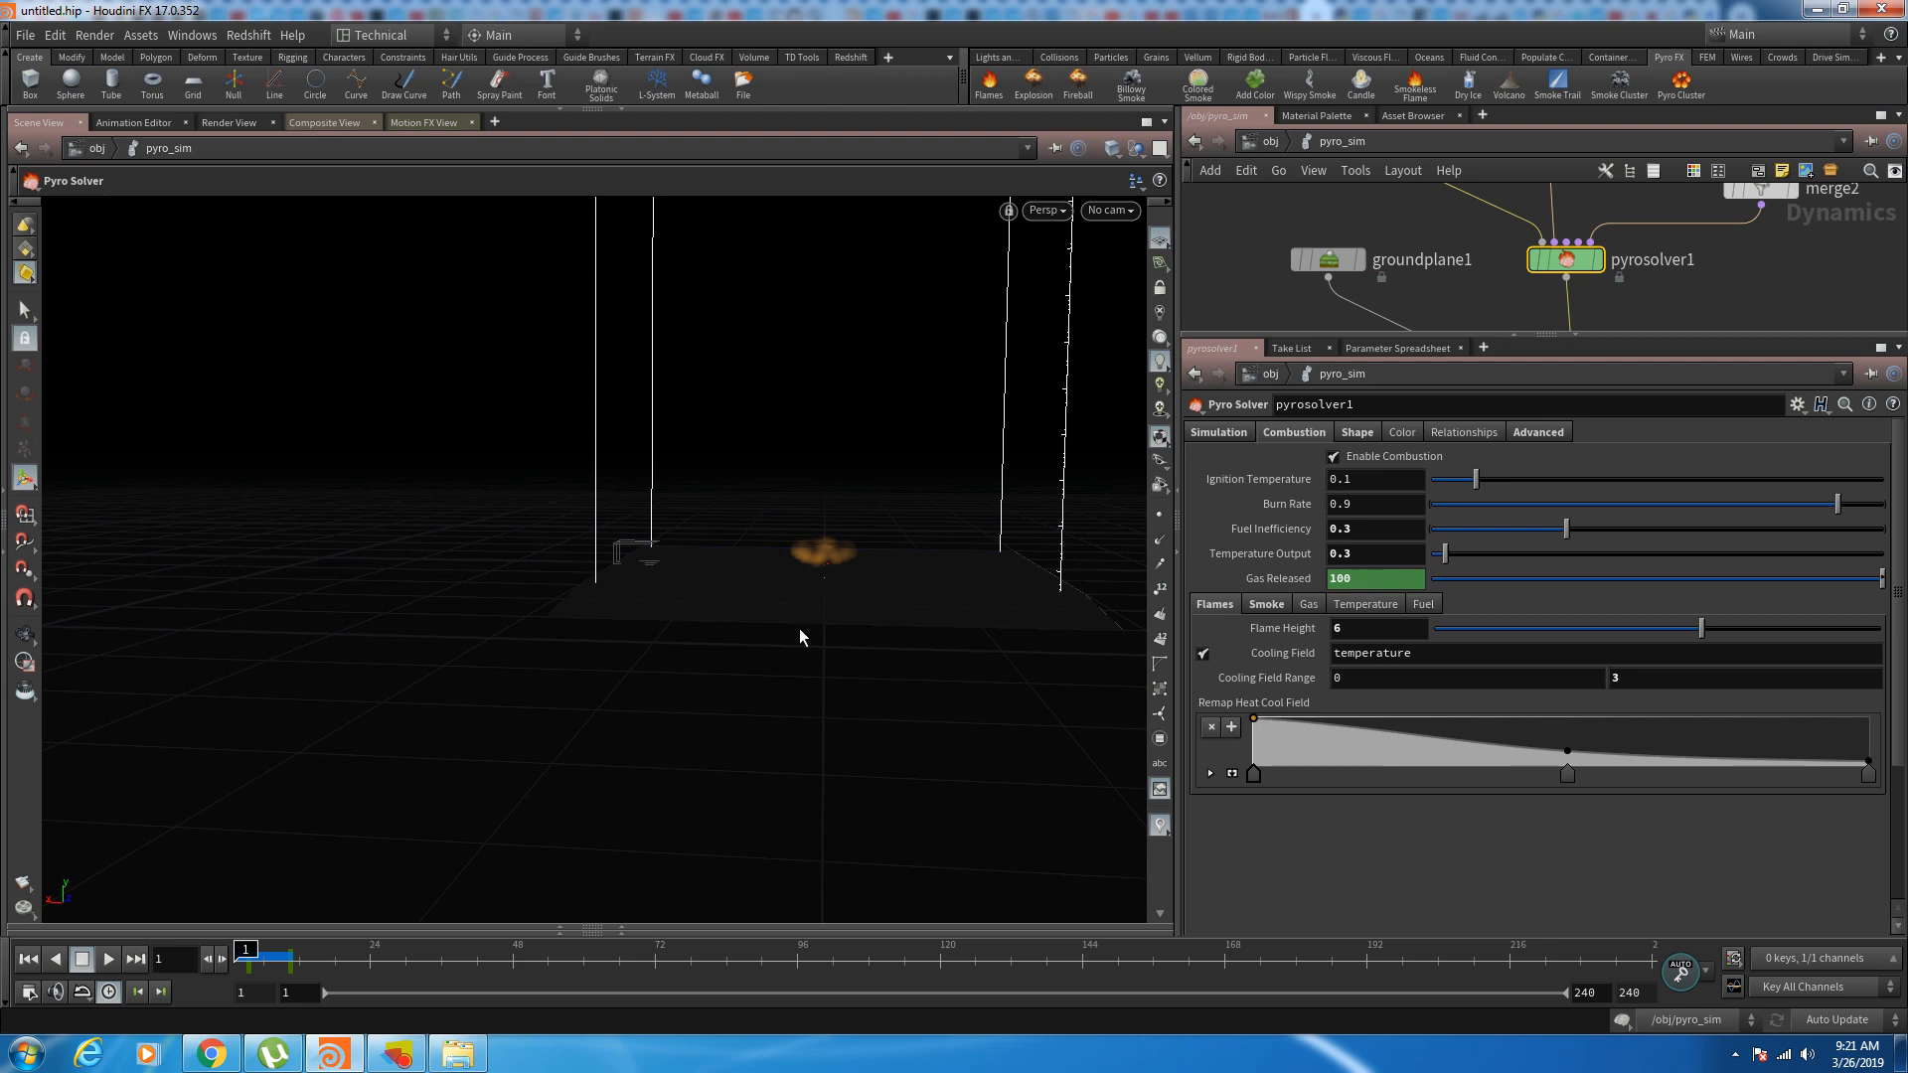
drag(248, 956, 294, 959)
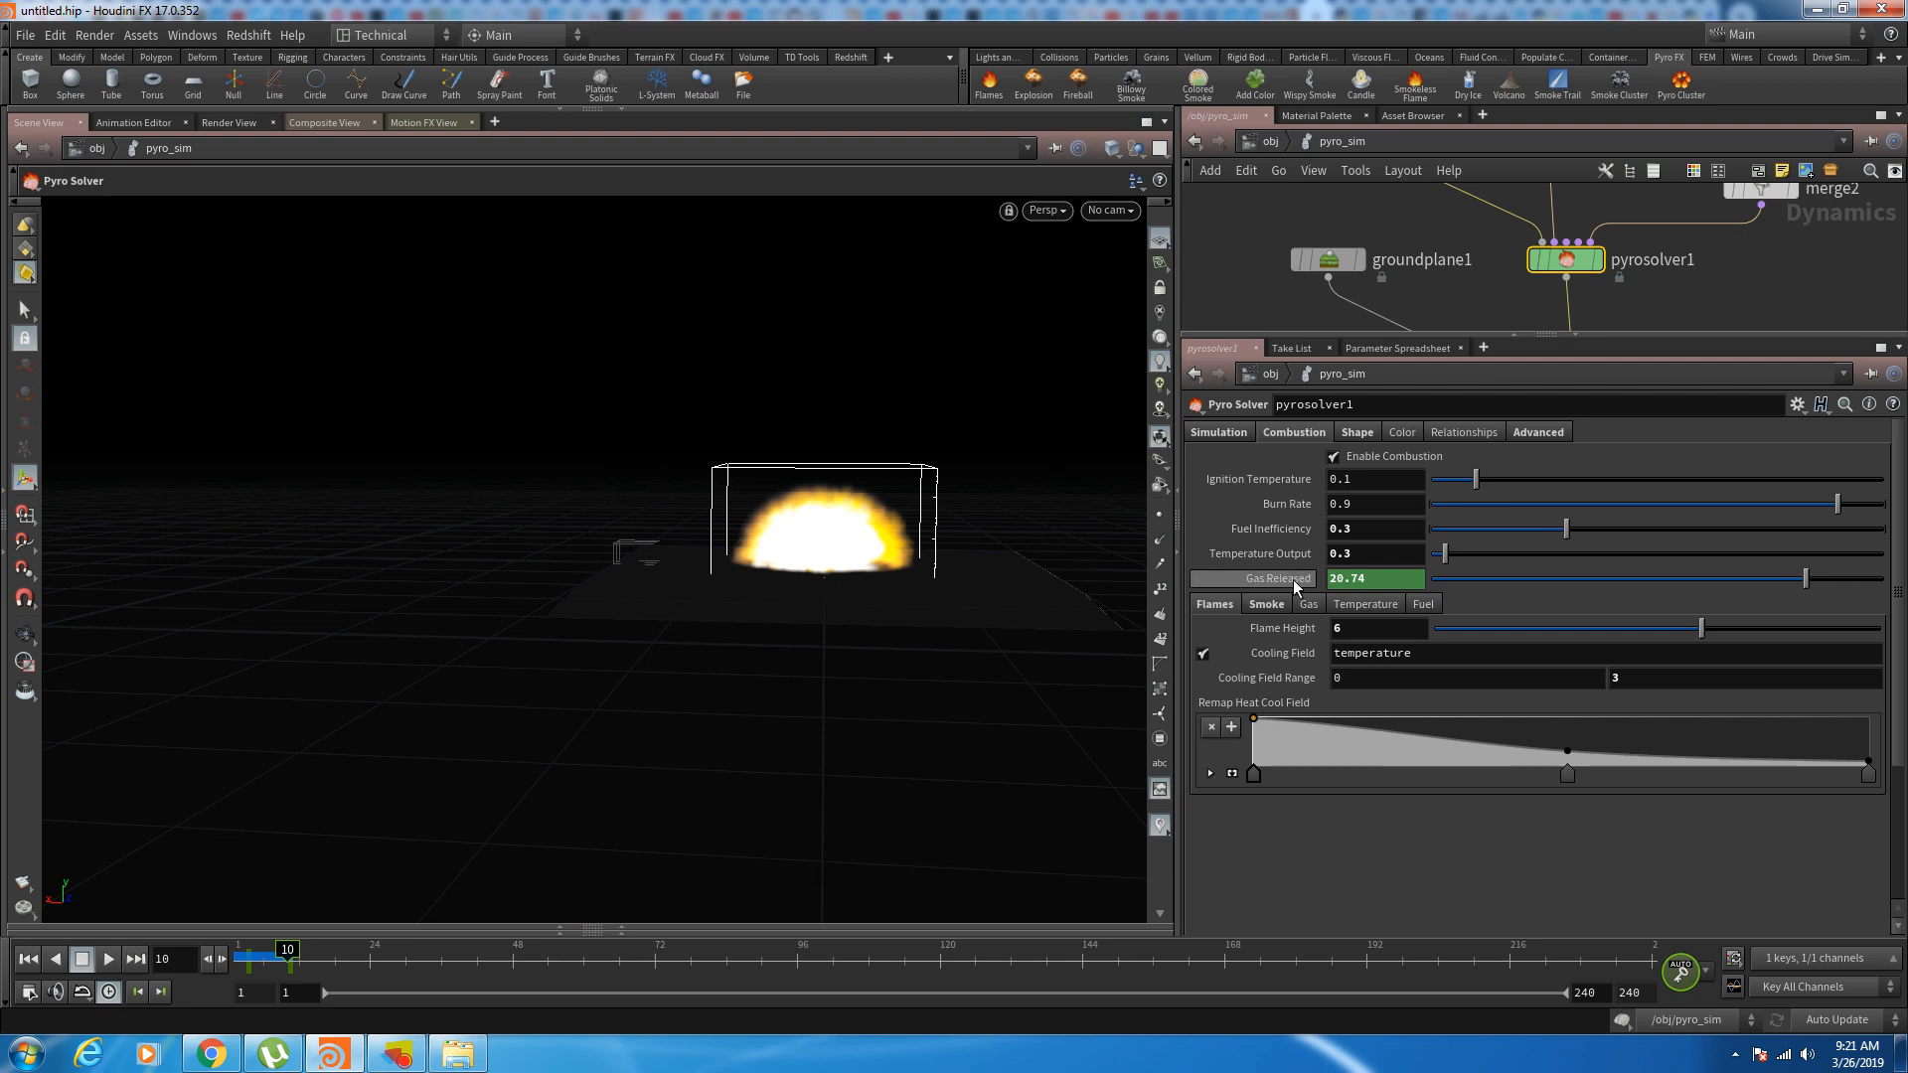
mouse_move(298, 959)
mouse_down()
mouse_move(236, 978)
mouse_move(279, 989)
mouse_up()
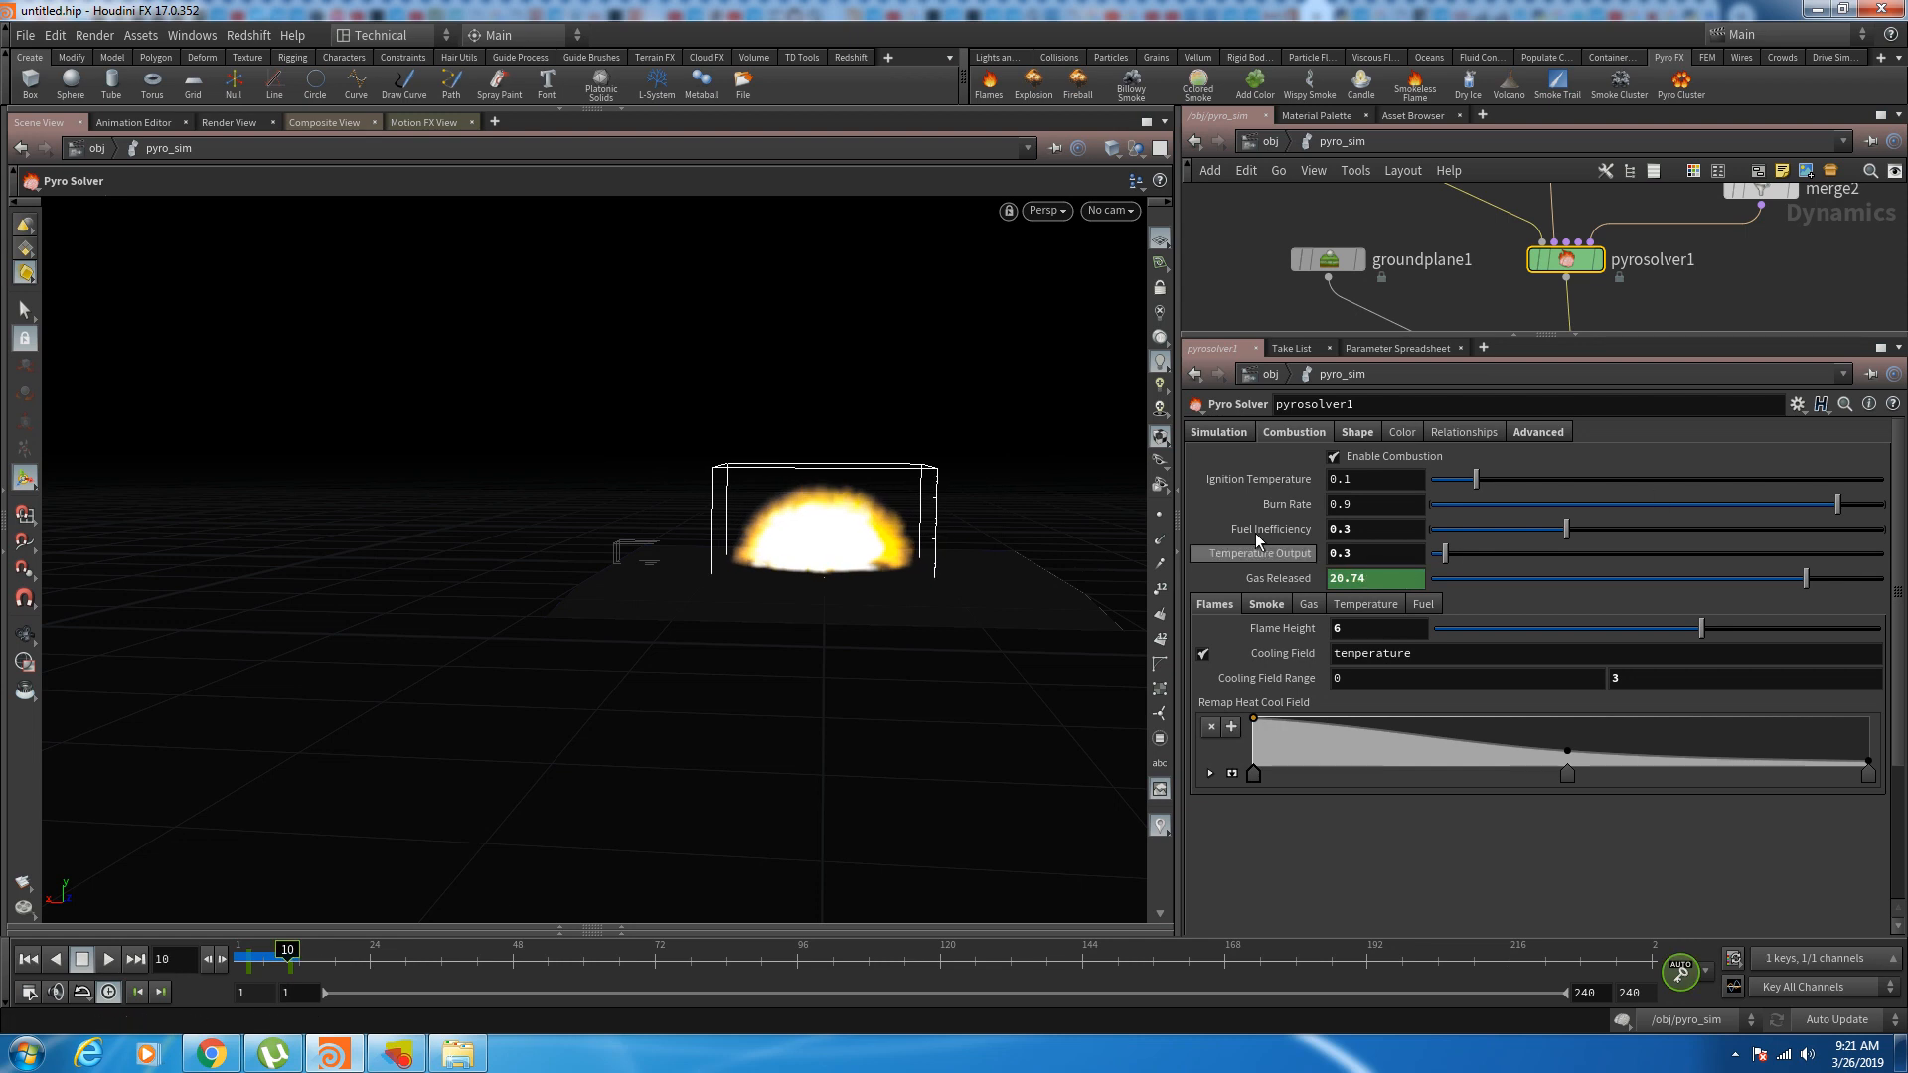
Step: Examine the Flames, Smoke, Gas, Temperature and Fuel settings within the Combustion parameters of pyrosolver1
drag(1291, 336, 1286, 435)
middle_drag(1391, 371, 1328, 338)
middle_drag(1464, 395, 1447, 318)
middle_drag(1480, 395, 1474, 273)
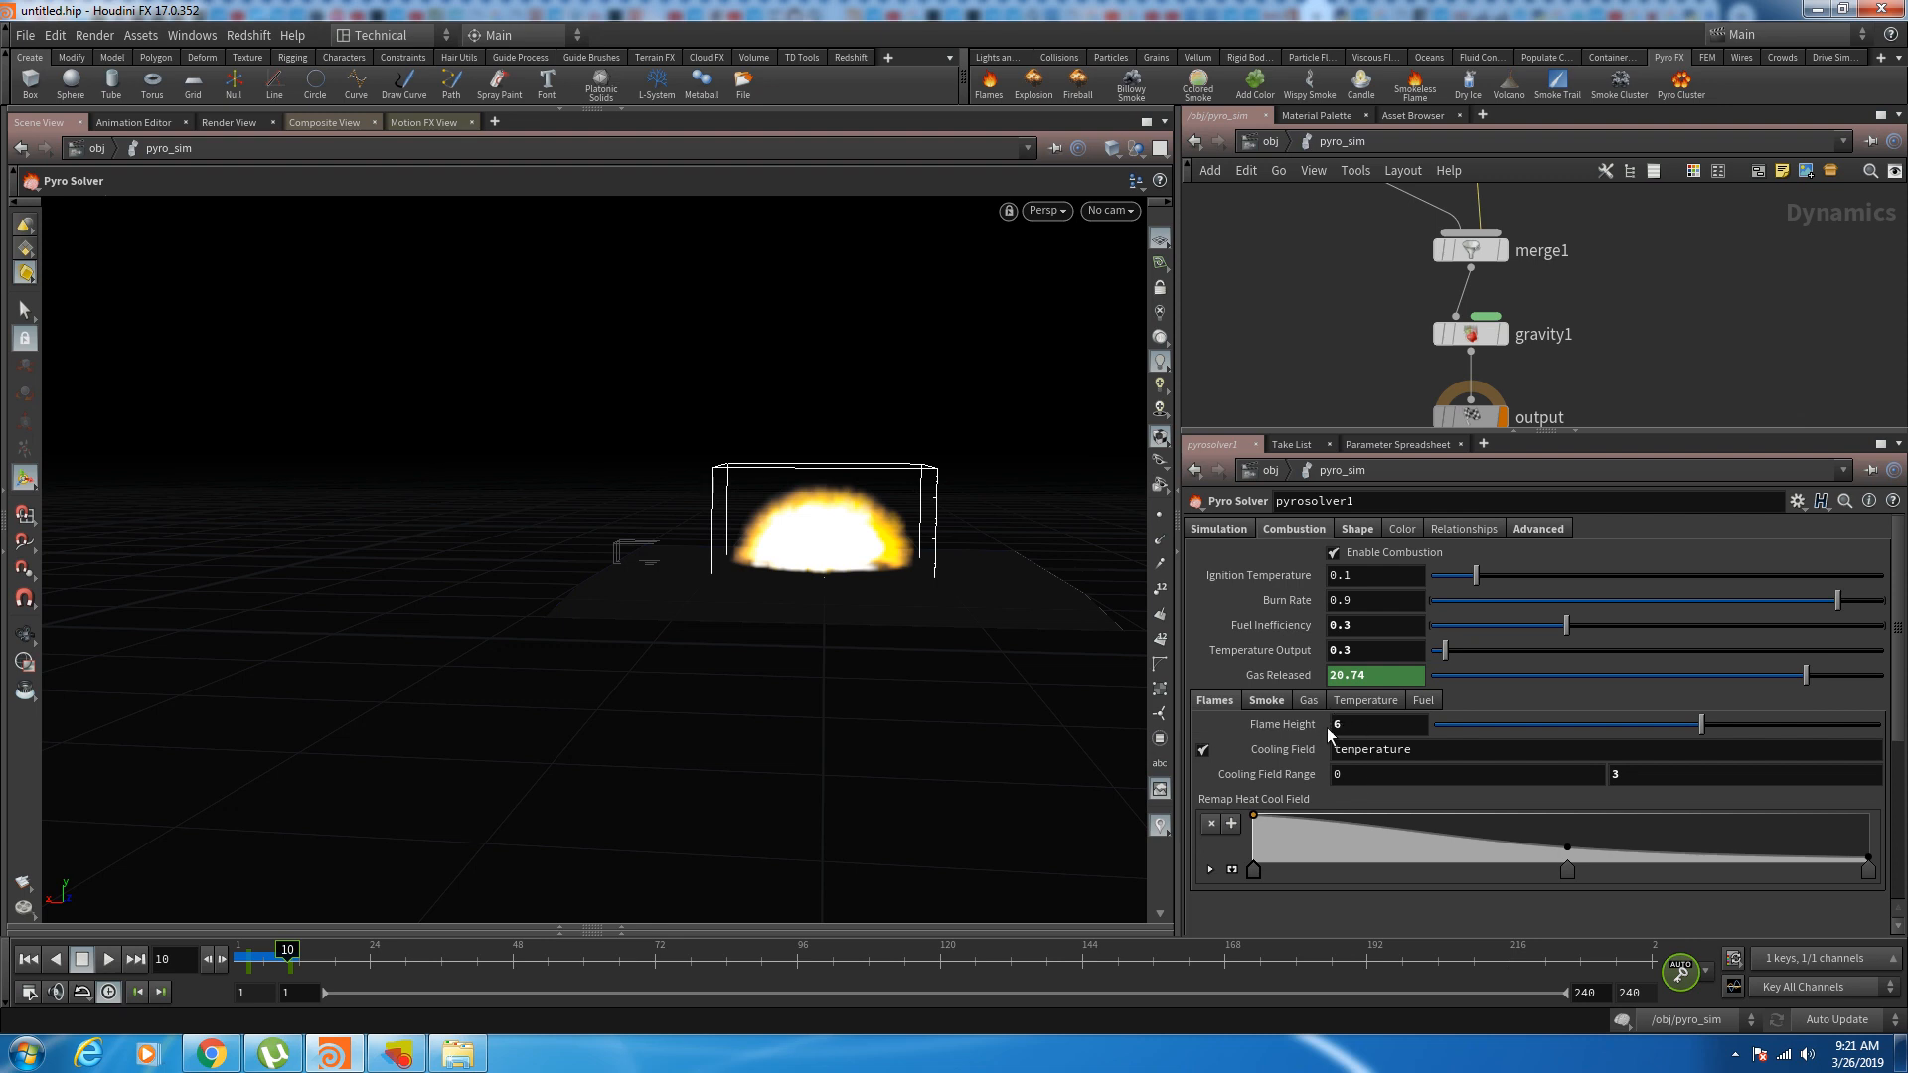
mouse_move(1319, 727)
click(1266, 700)
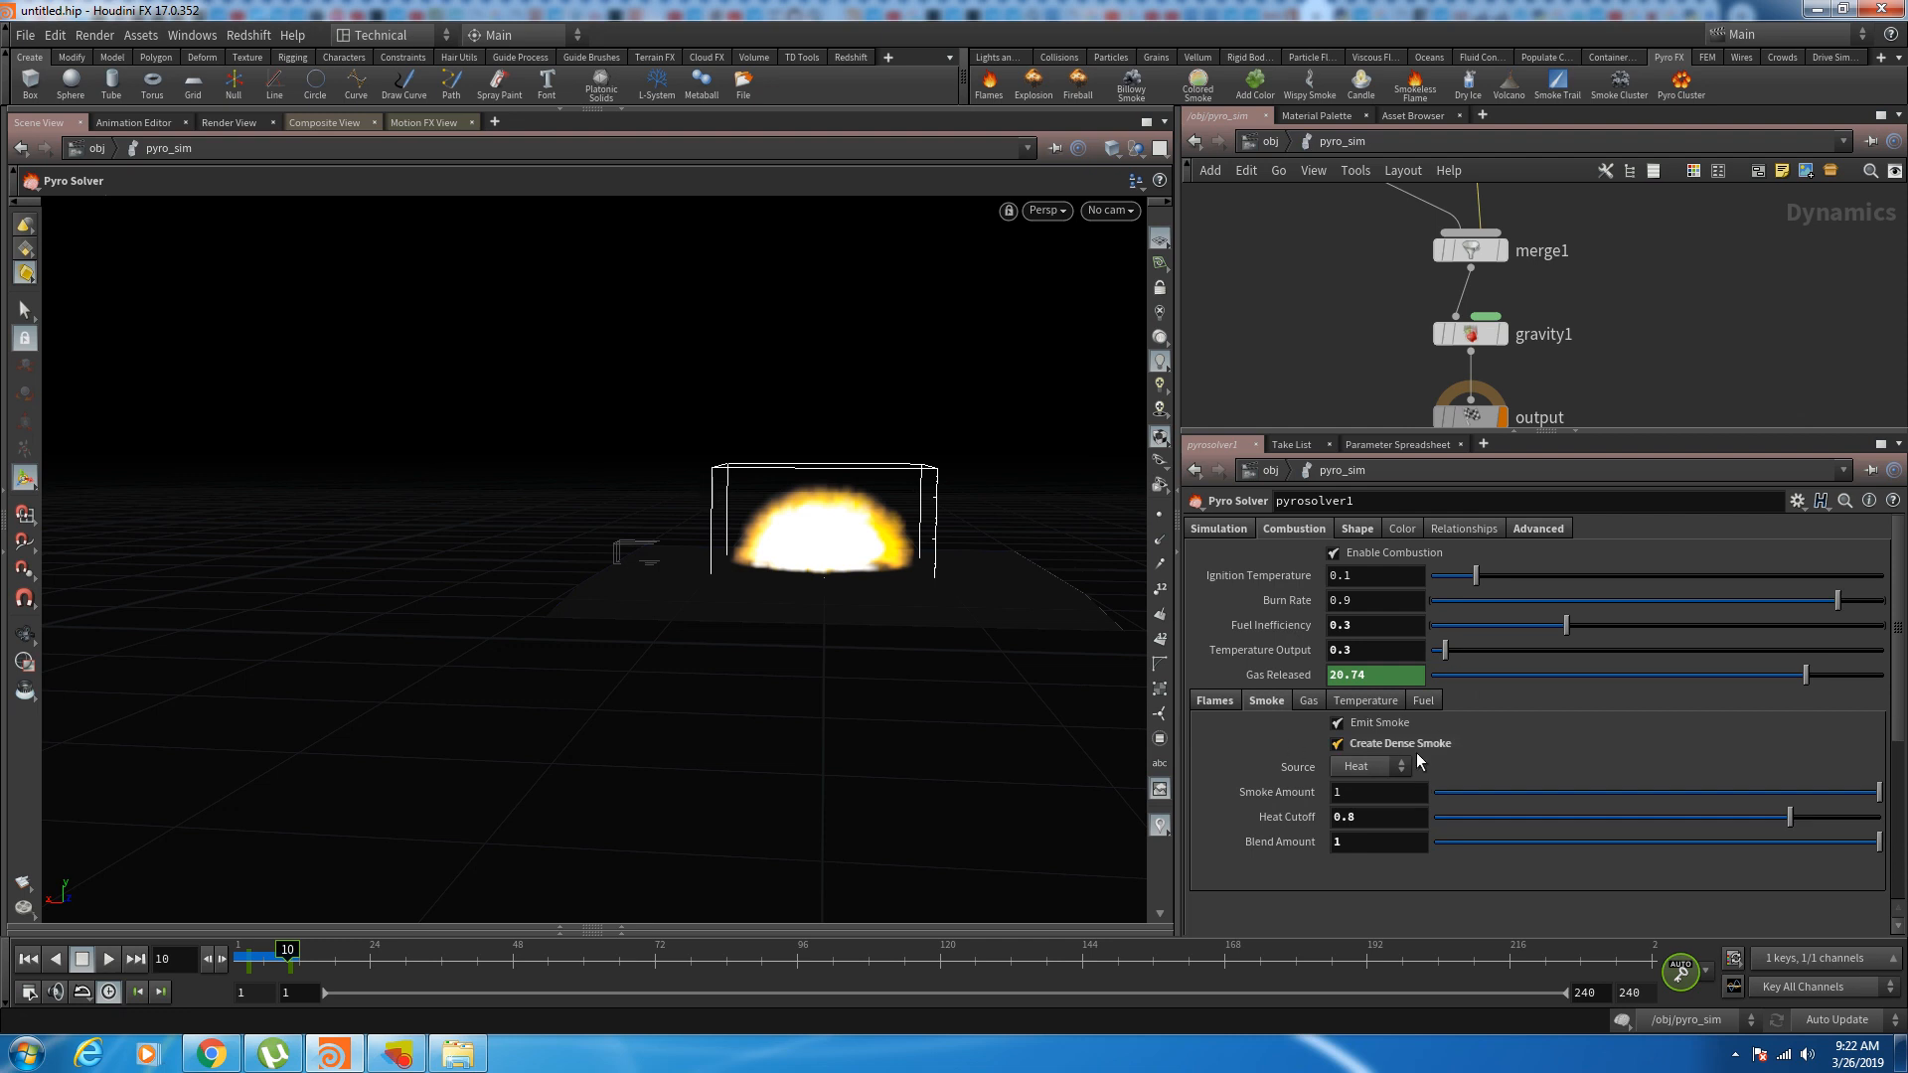
drag(1371, 432, 1369, 370)
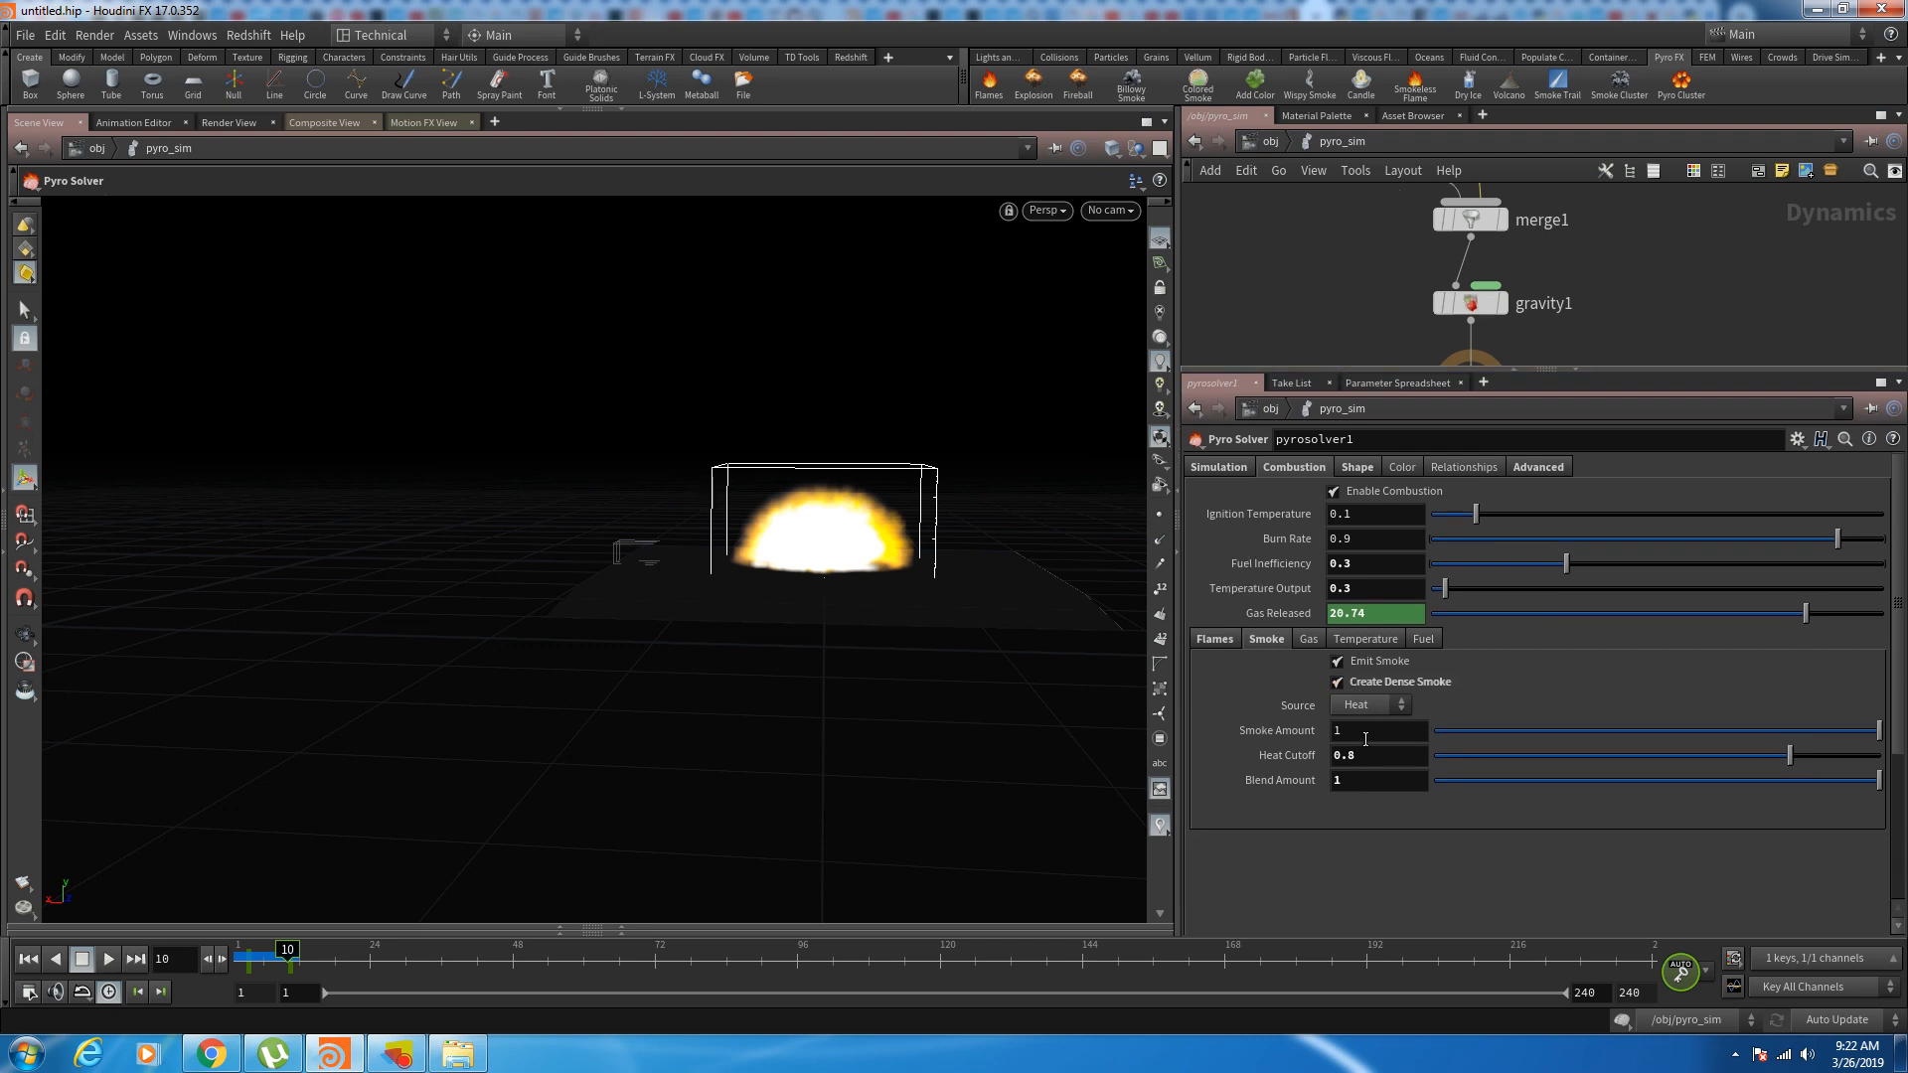
click(1309, 640)
click(1367, 639)
click(1435, 646)
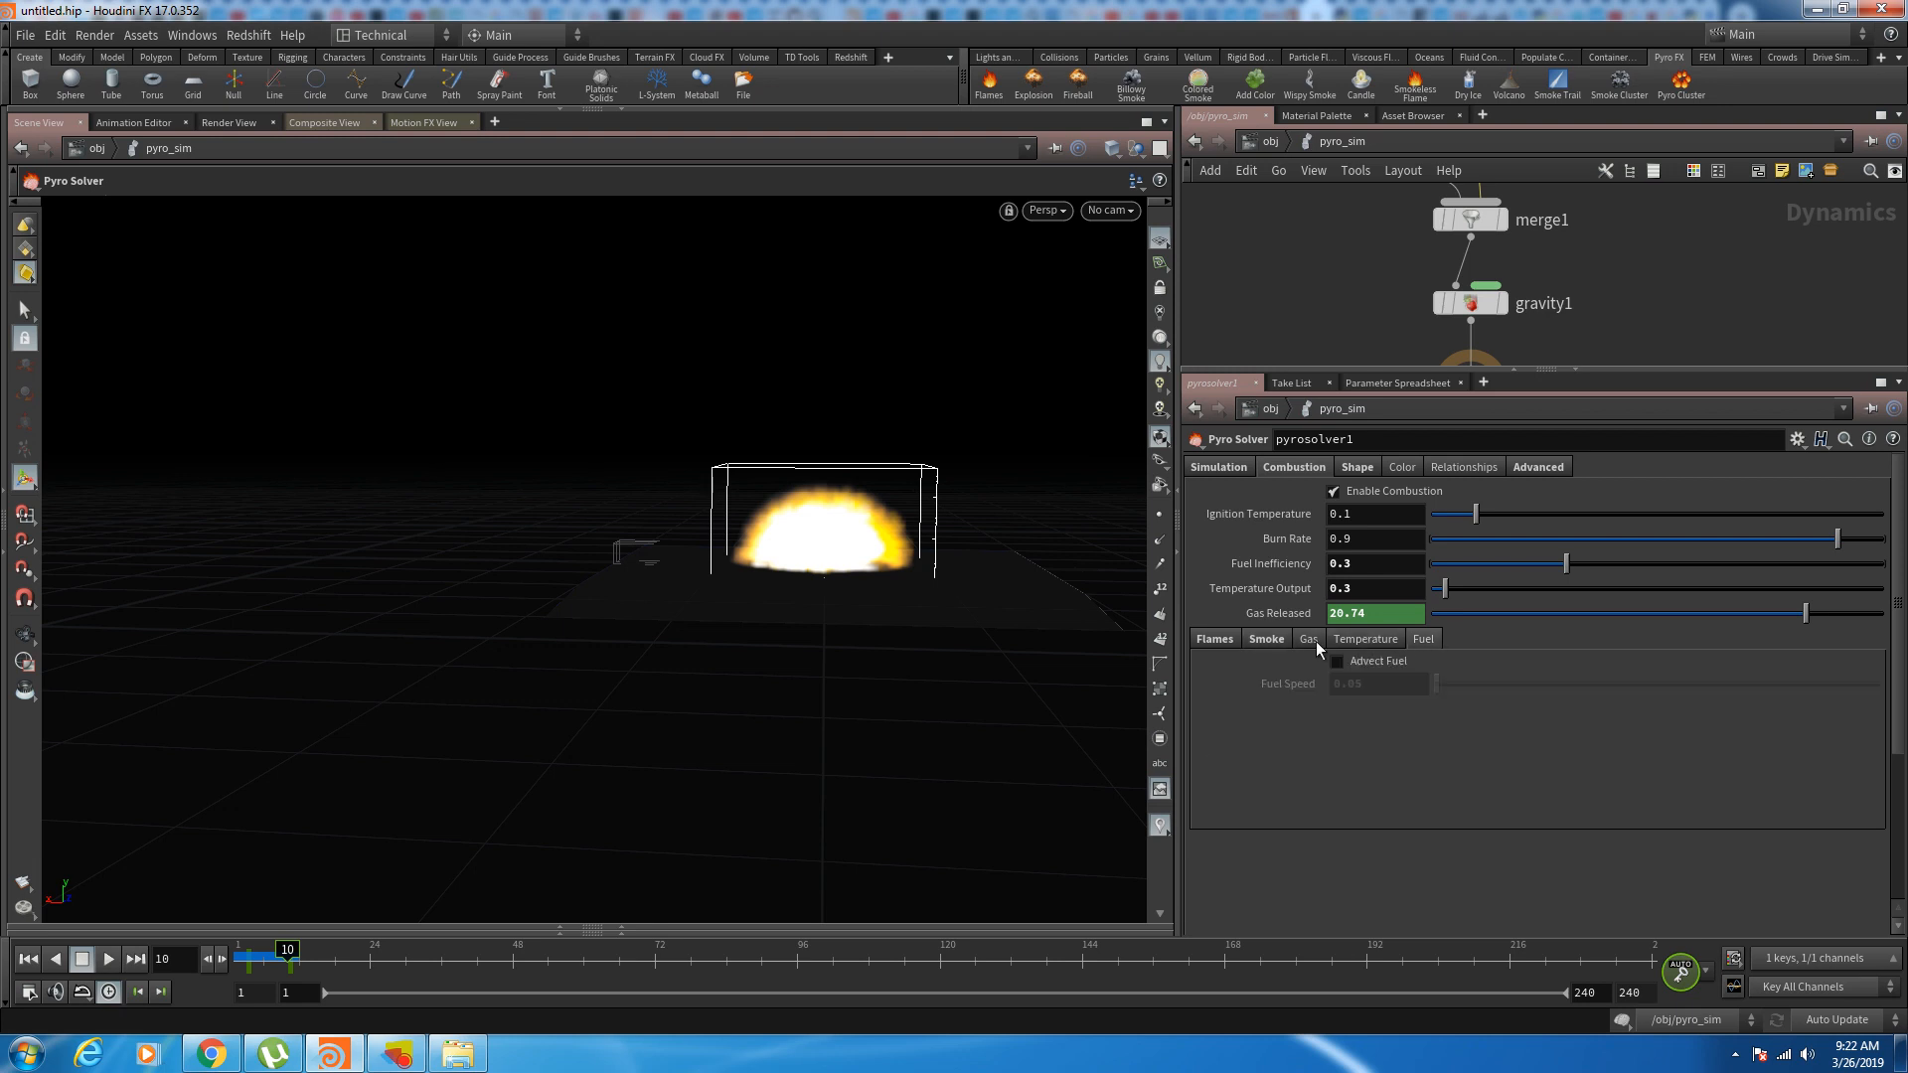
click(1323, 637)
click(1288, 638)
click(1200, 639)
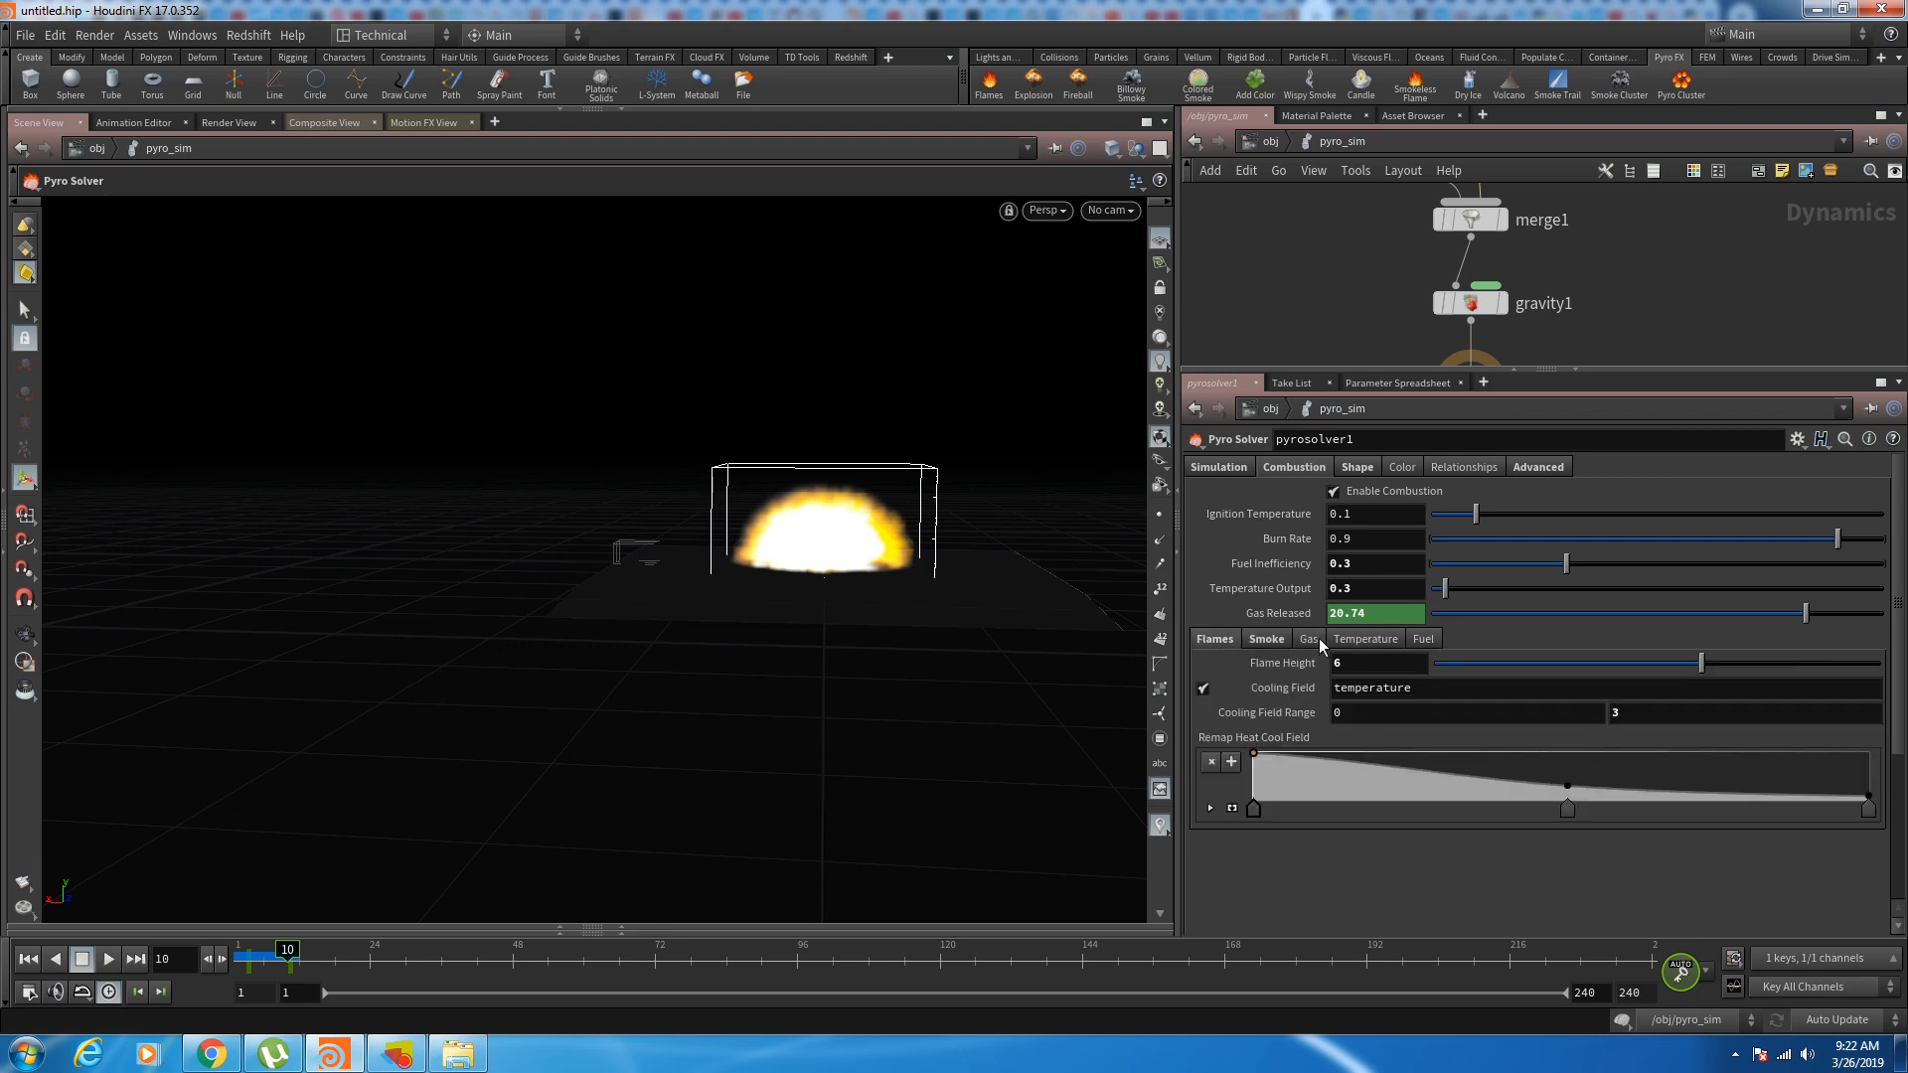
click(1320, 638)
click(1385, 640)
click(1419, 641)
click(1264, 640)
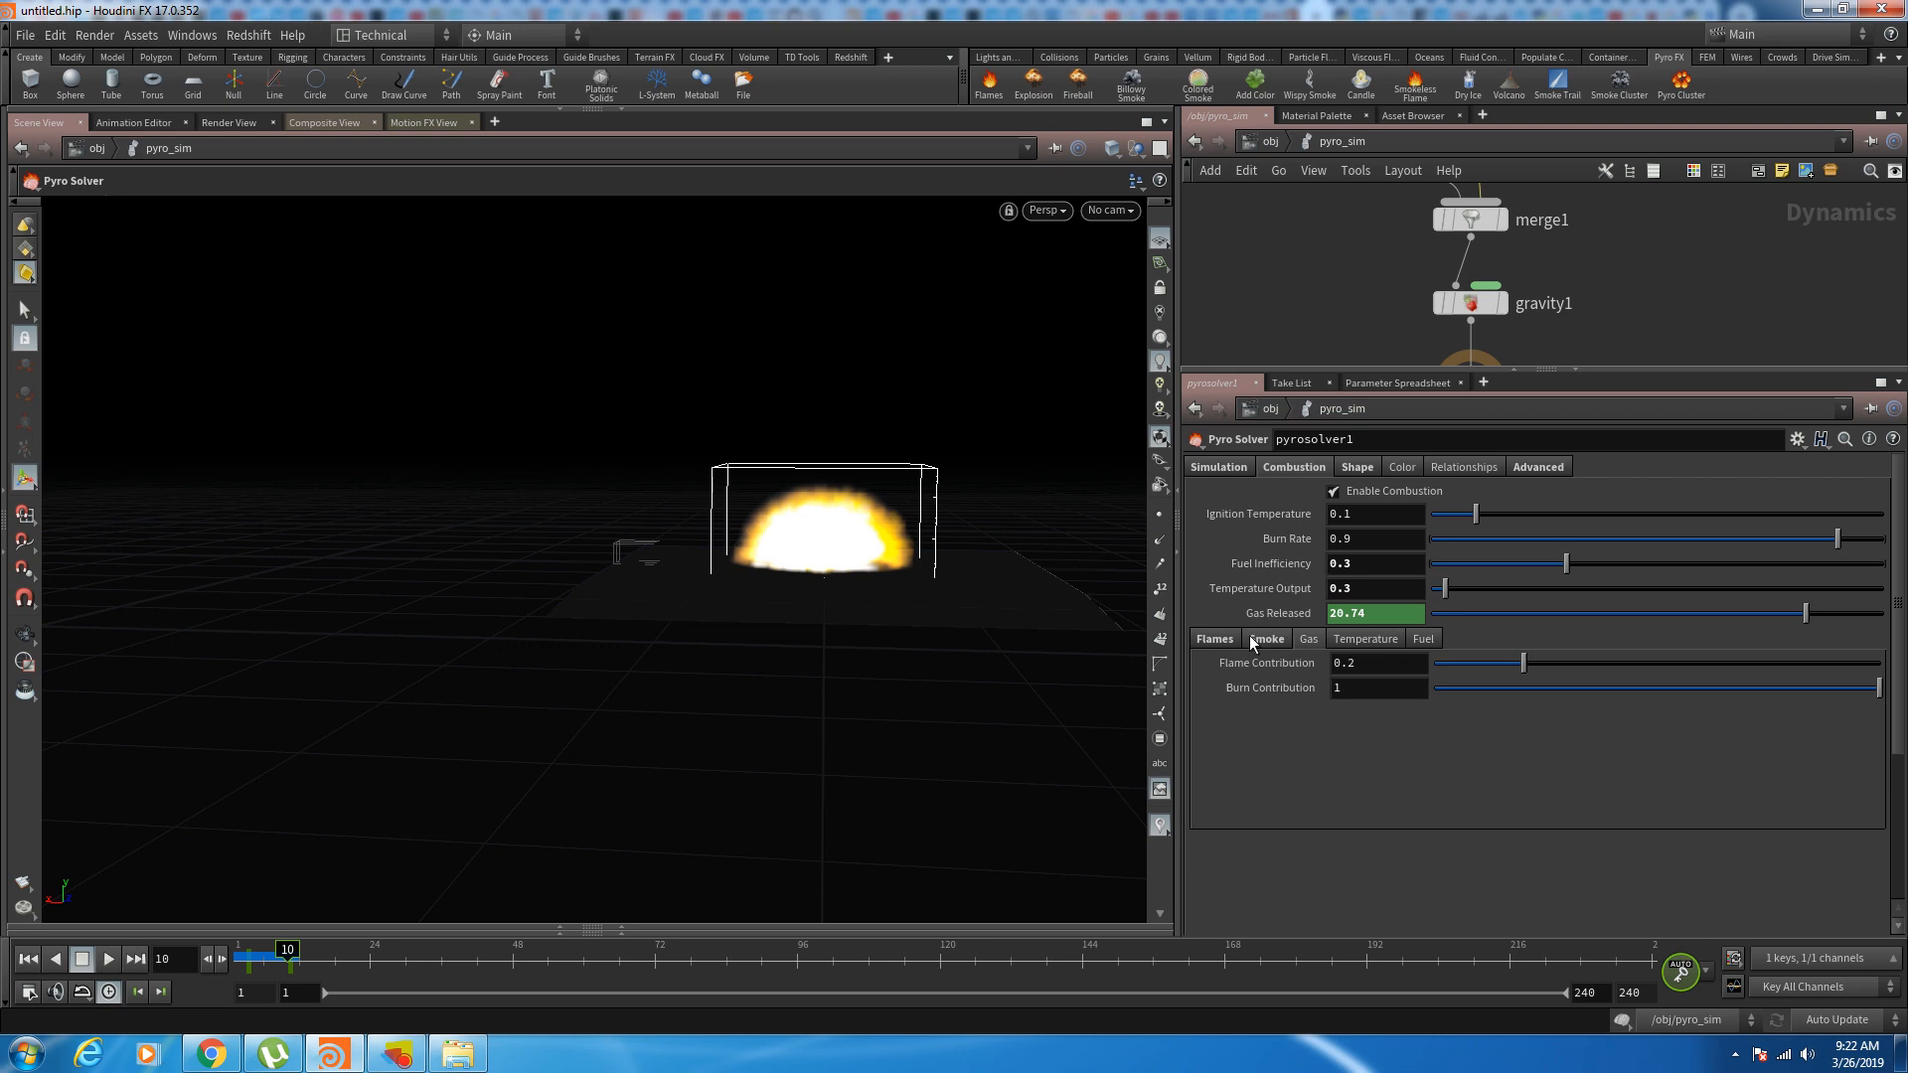
click(1214, 640)
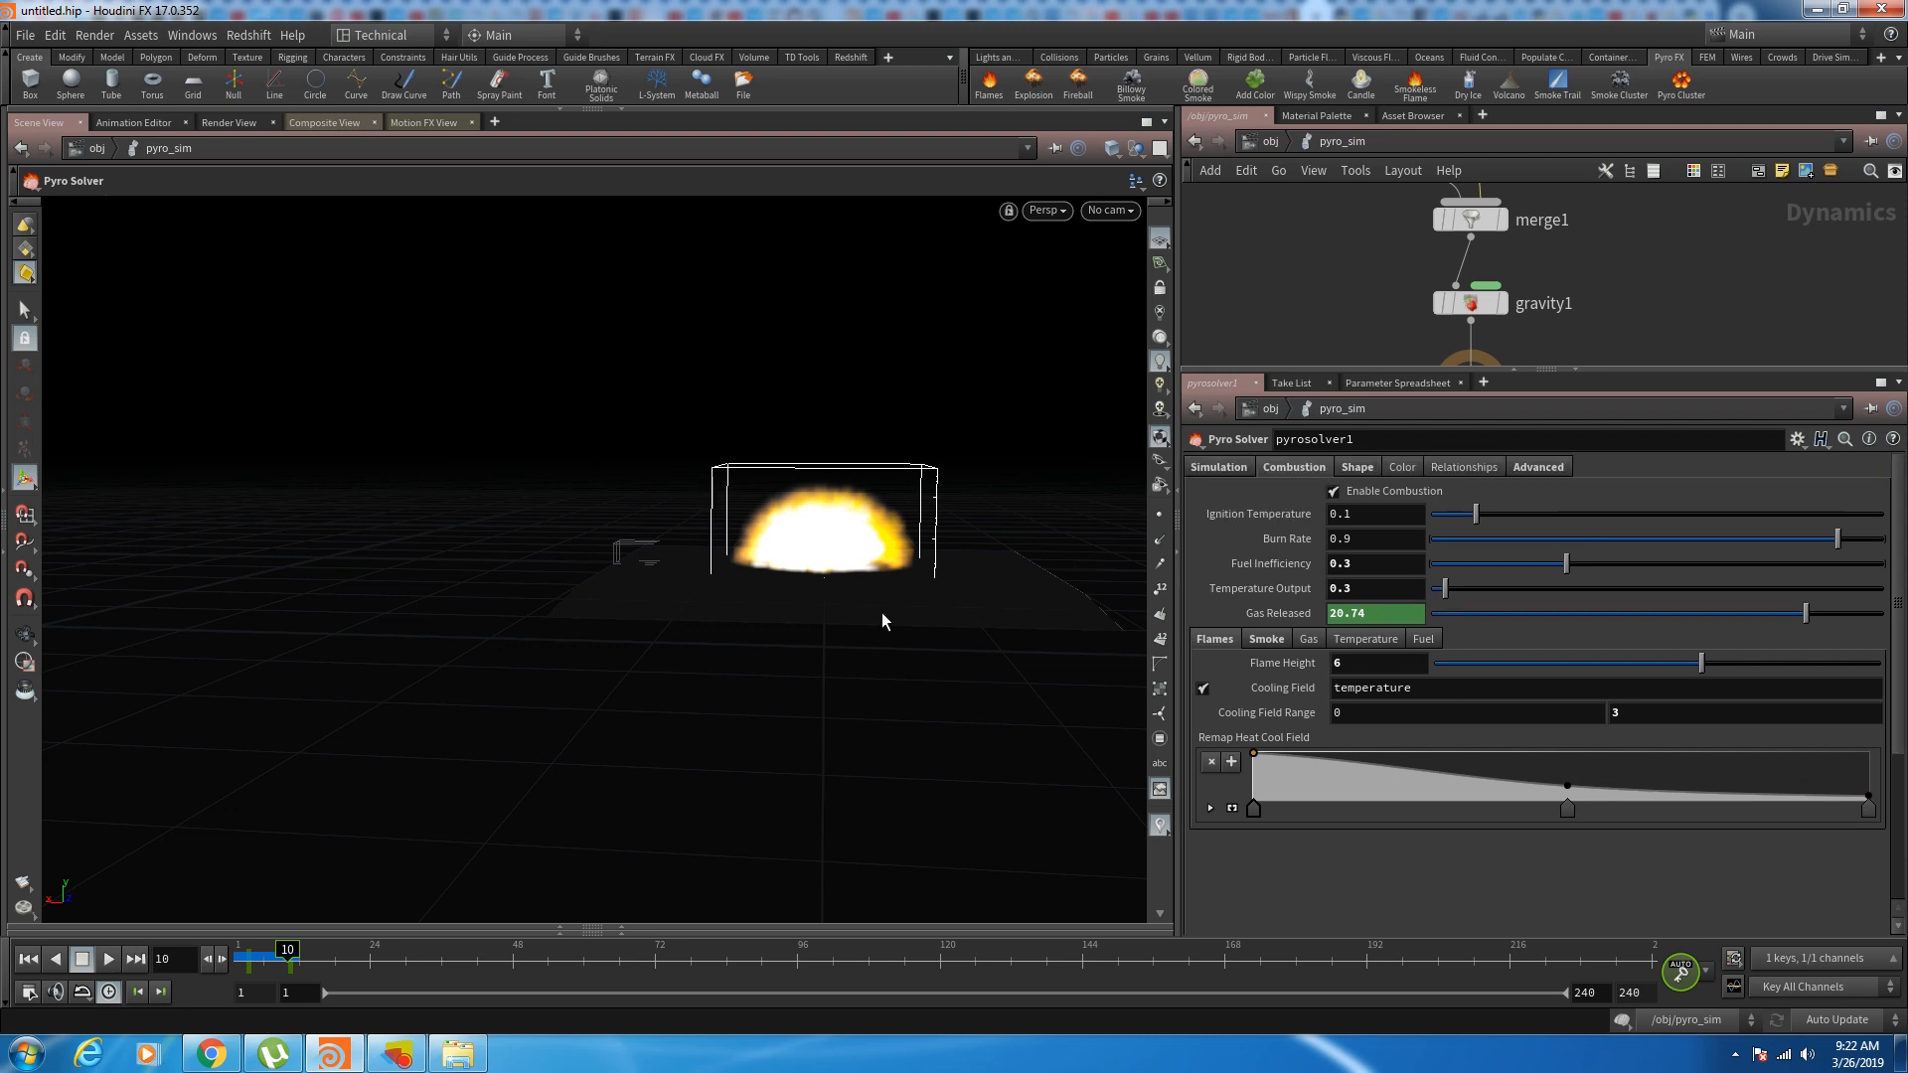
Step: Examine the Shape and Turbulence parameters of pyrosolver1, look through its remaining parameter groups, and return to the combustion Smoke settings
click(1351, 468)
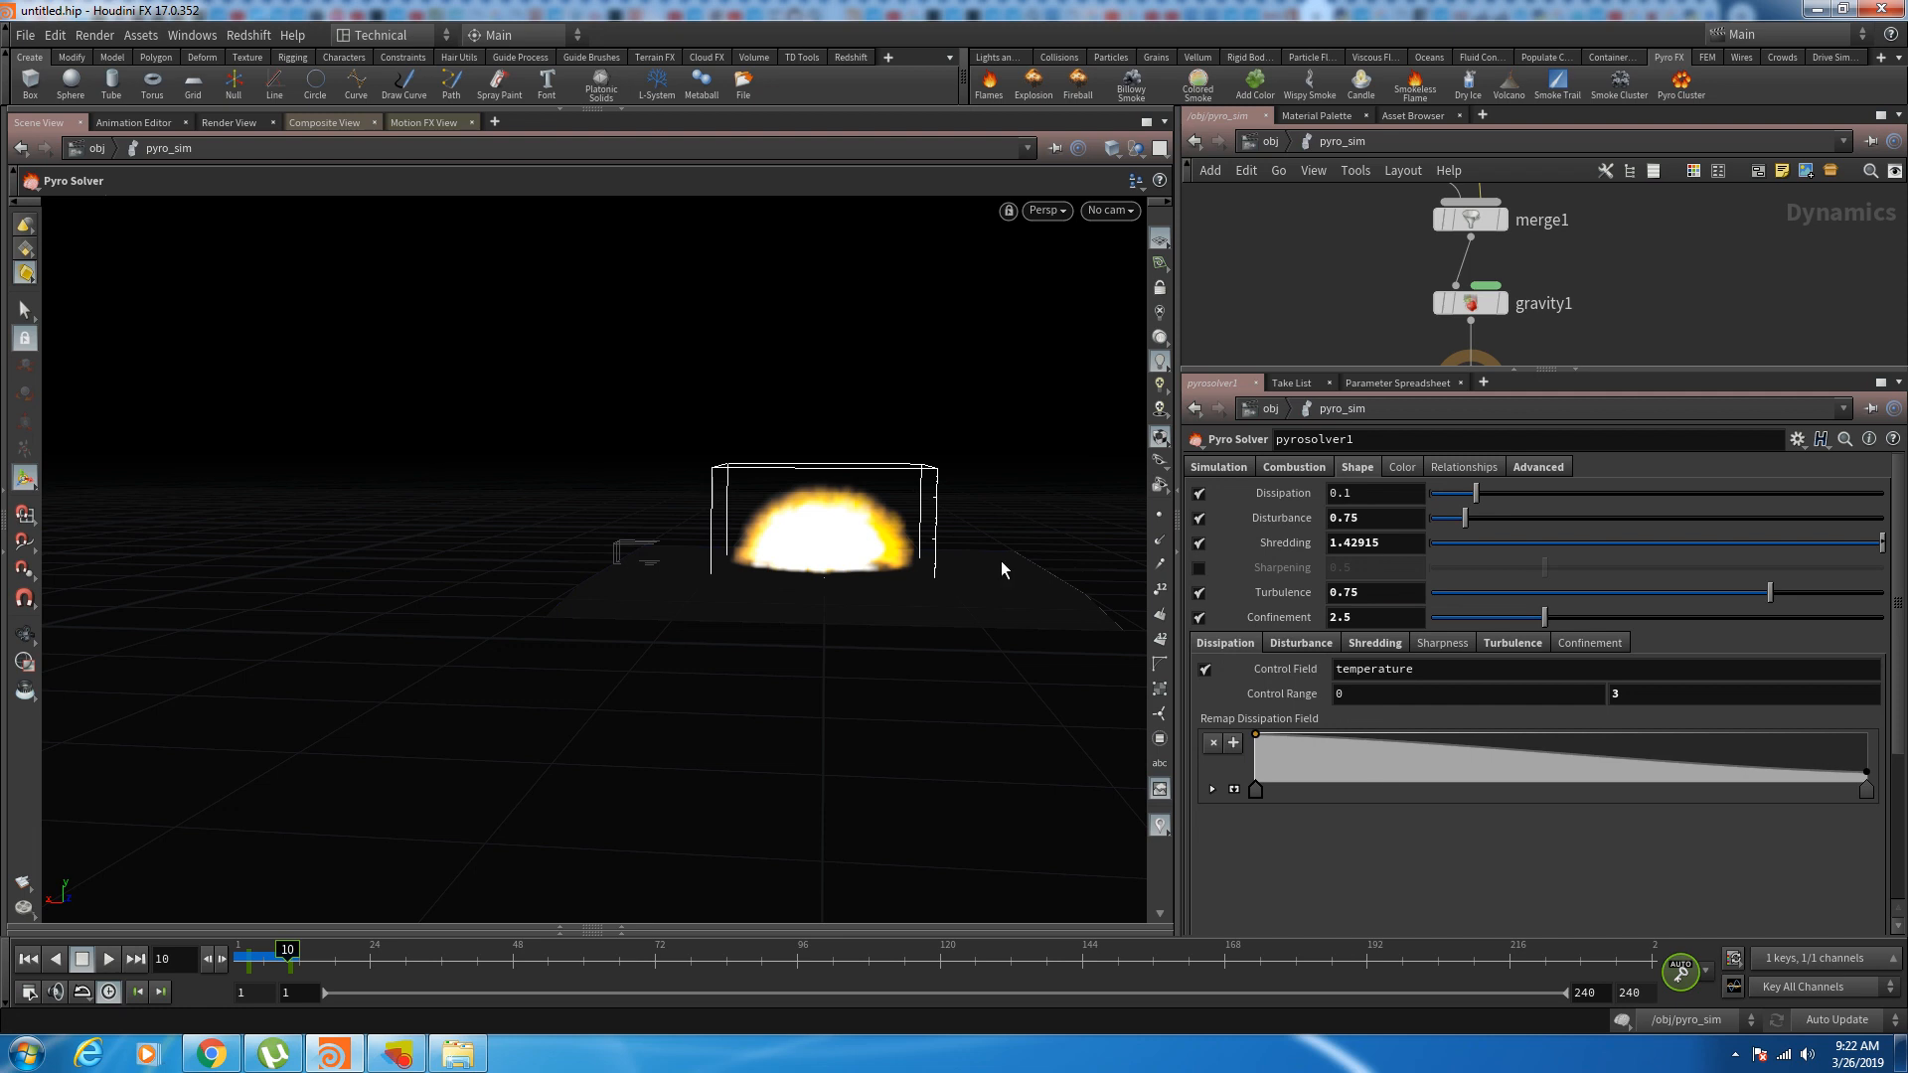
click(1513, 643)
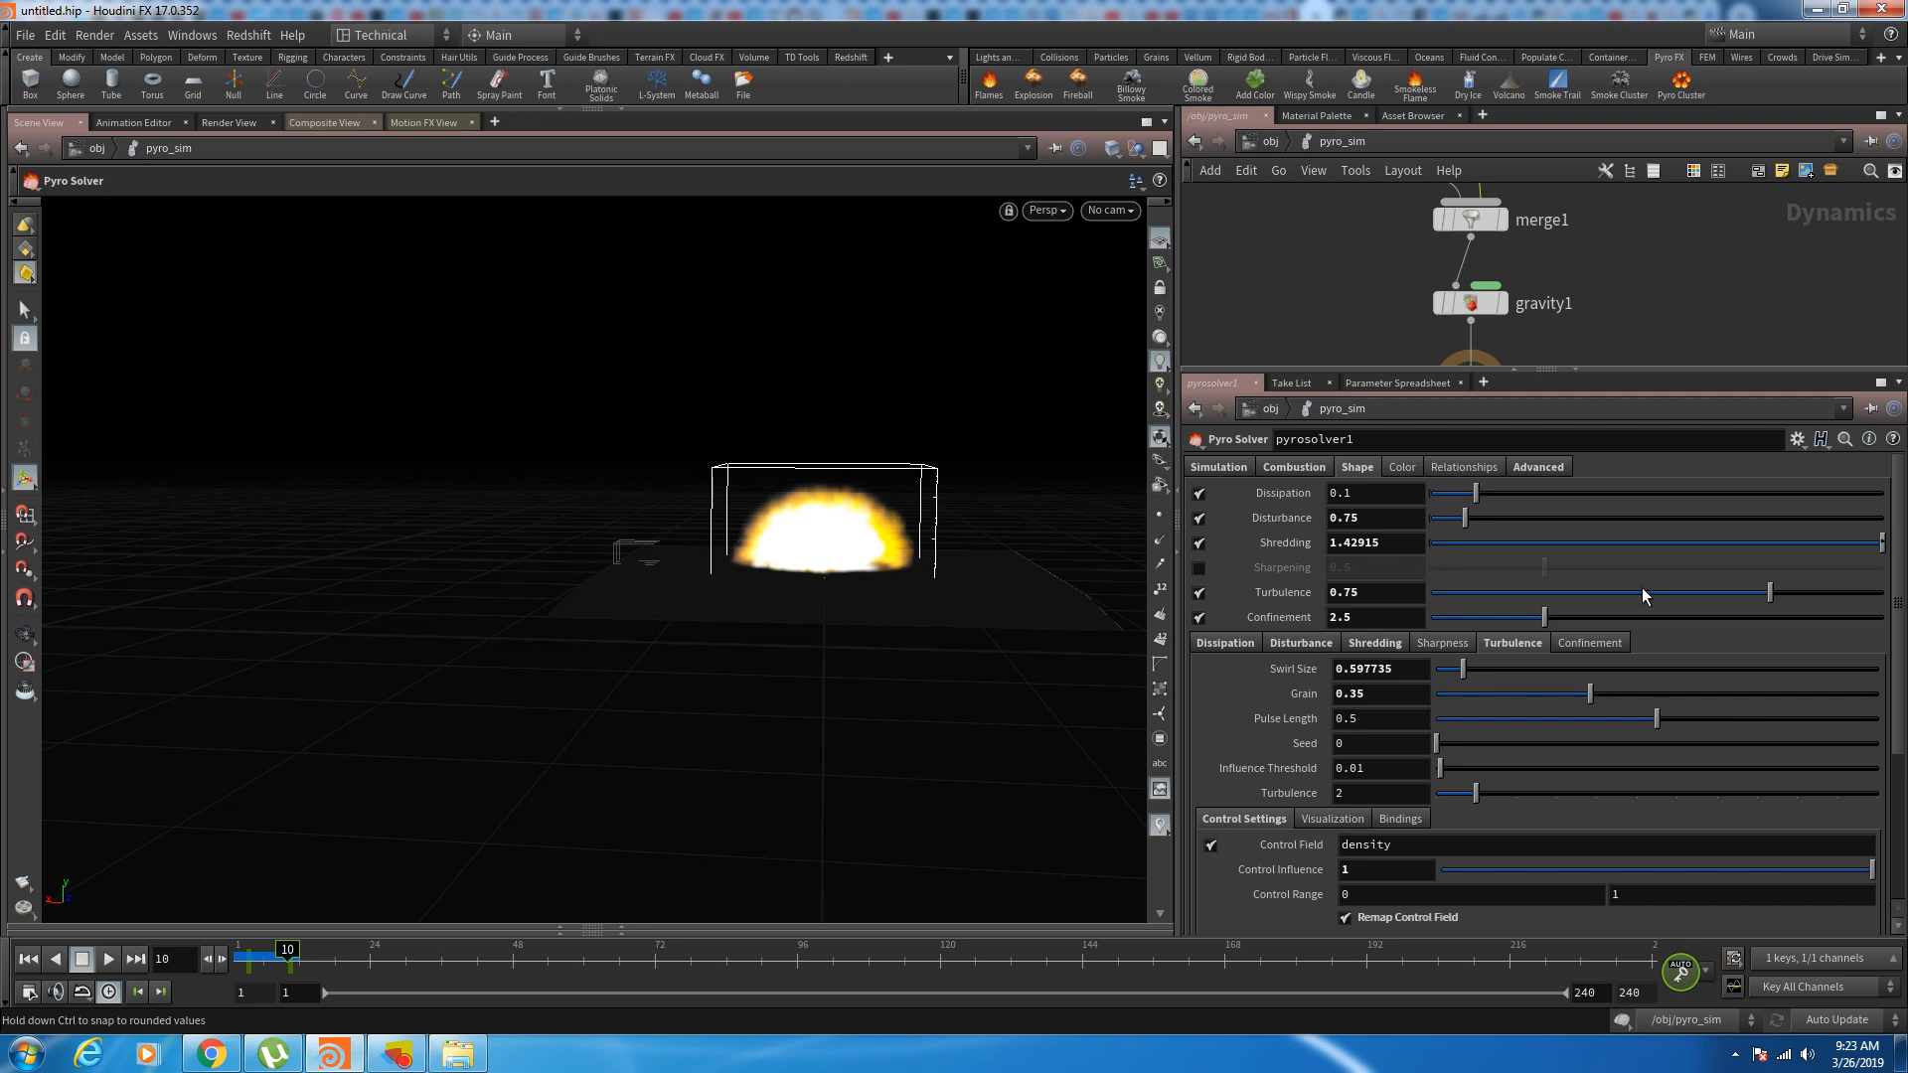
click(1214, 465)
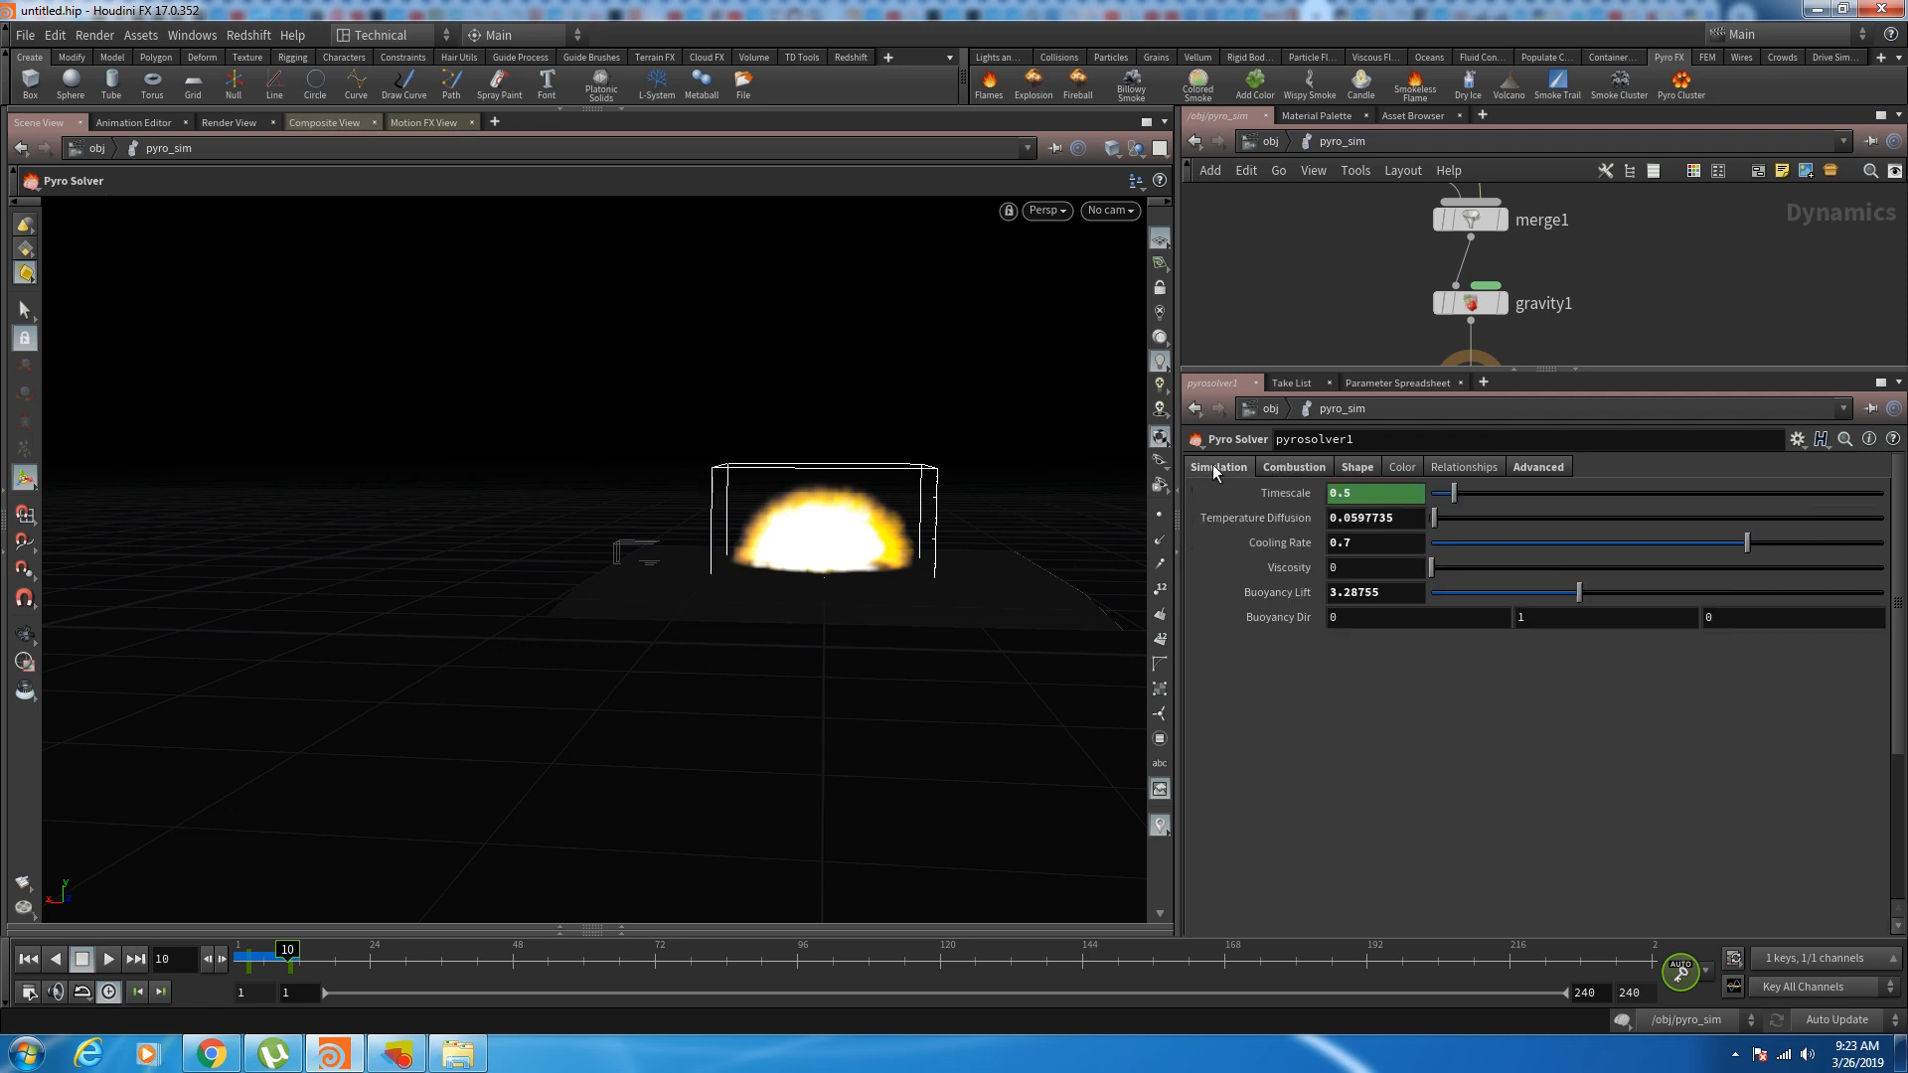
click(1294, 467)
click(1351, 469)
click(1413, 469)
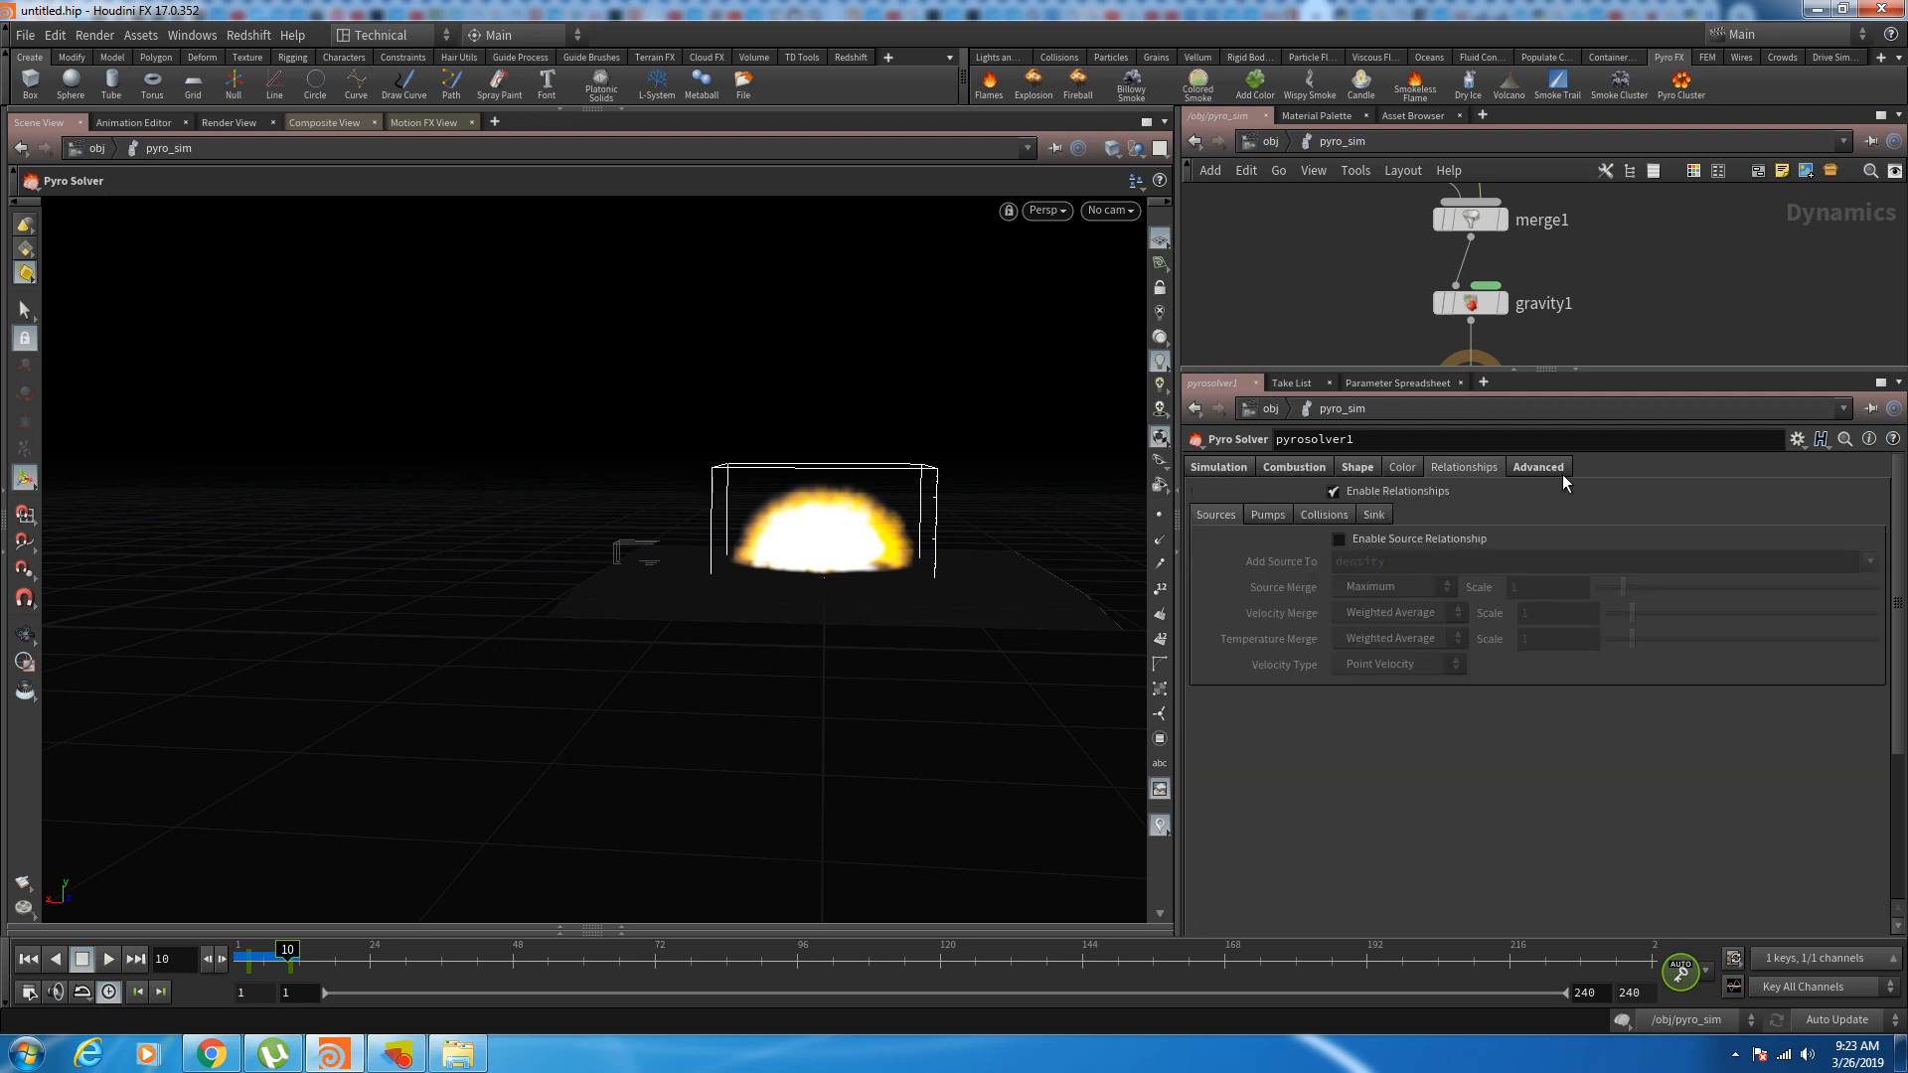
click(1545, 469)
click(1224, 469)
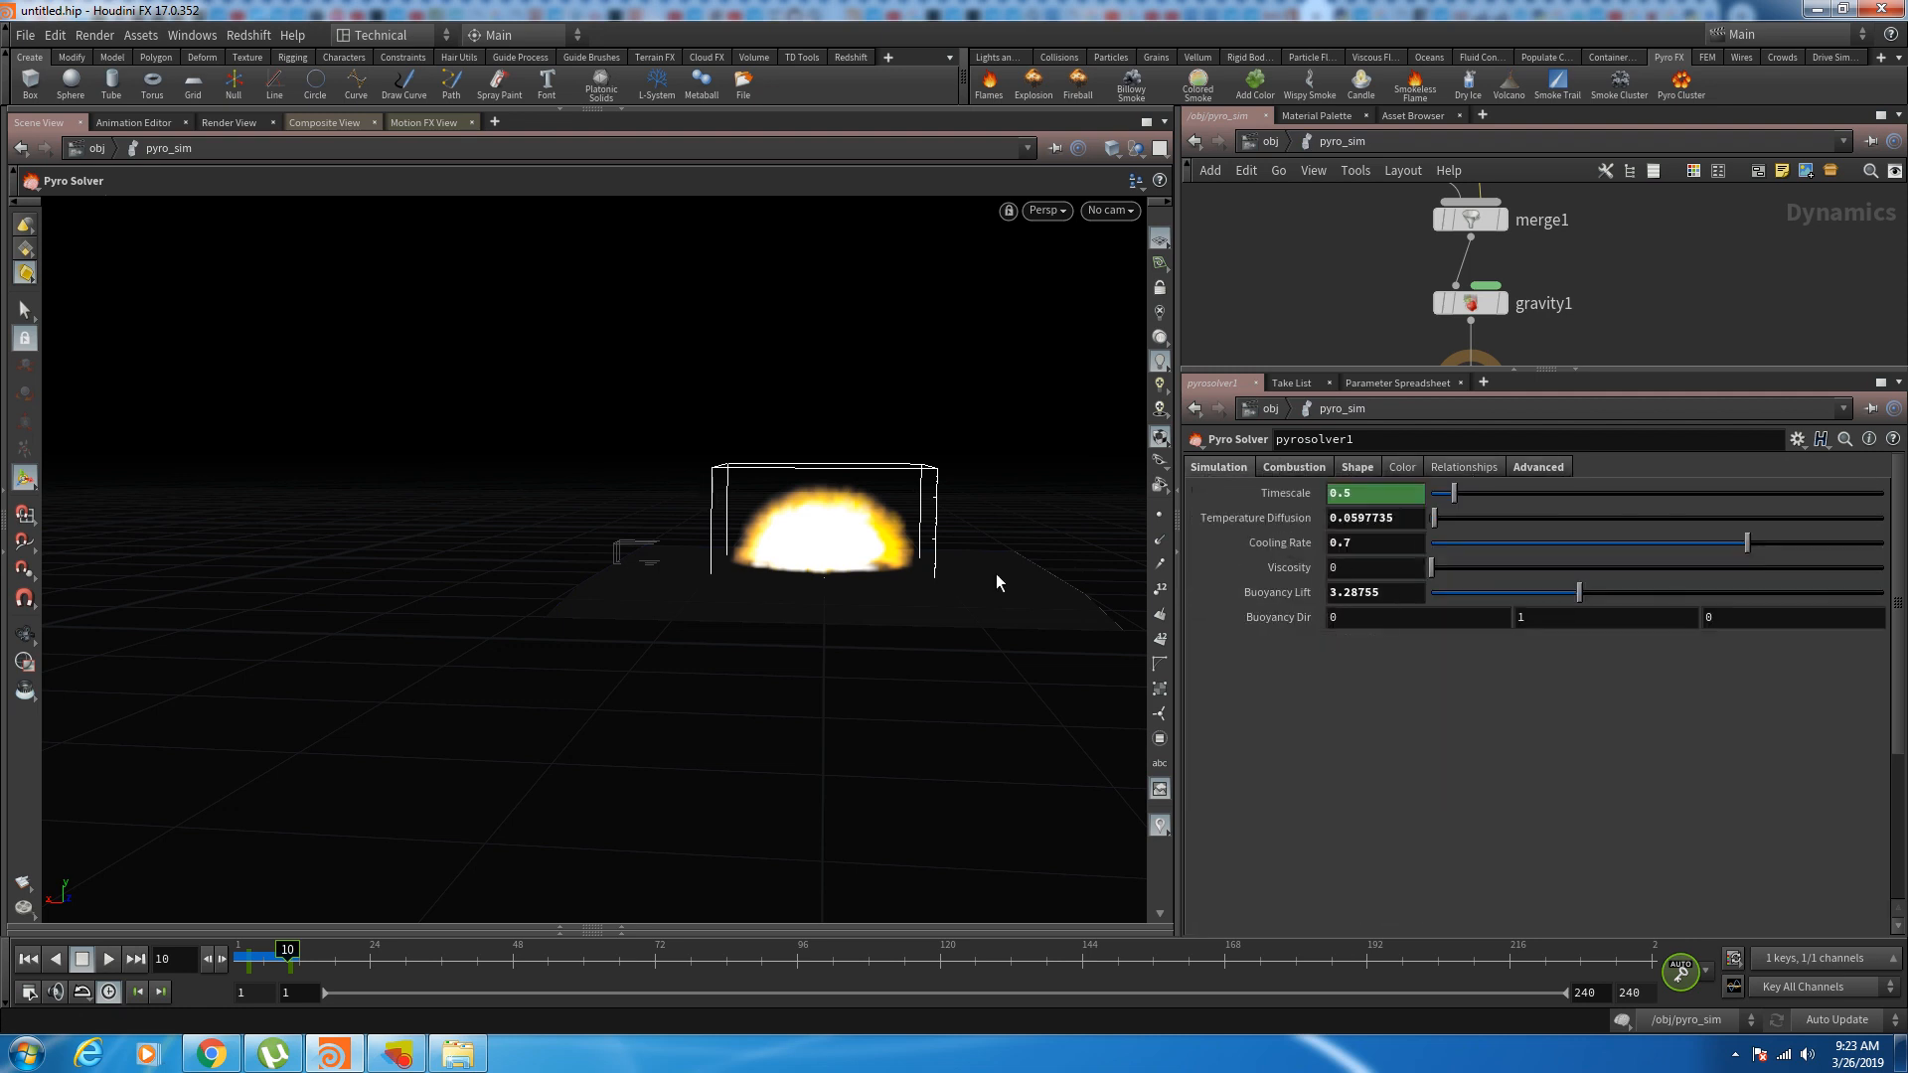
click(1276, 466)
click(1265, 639)
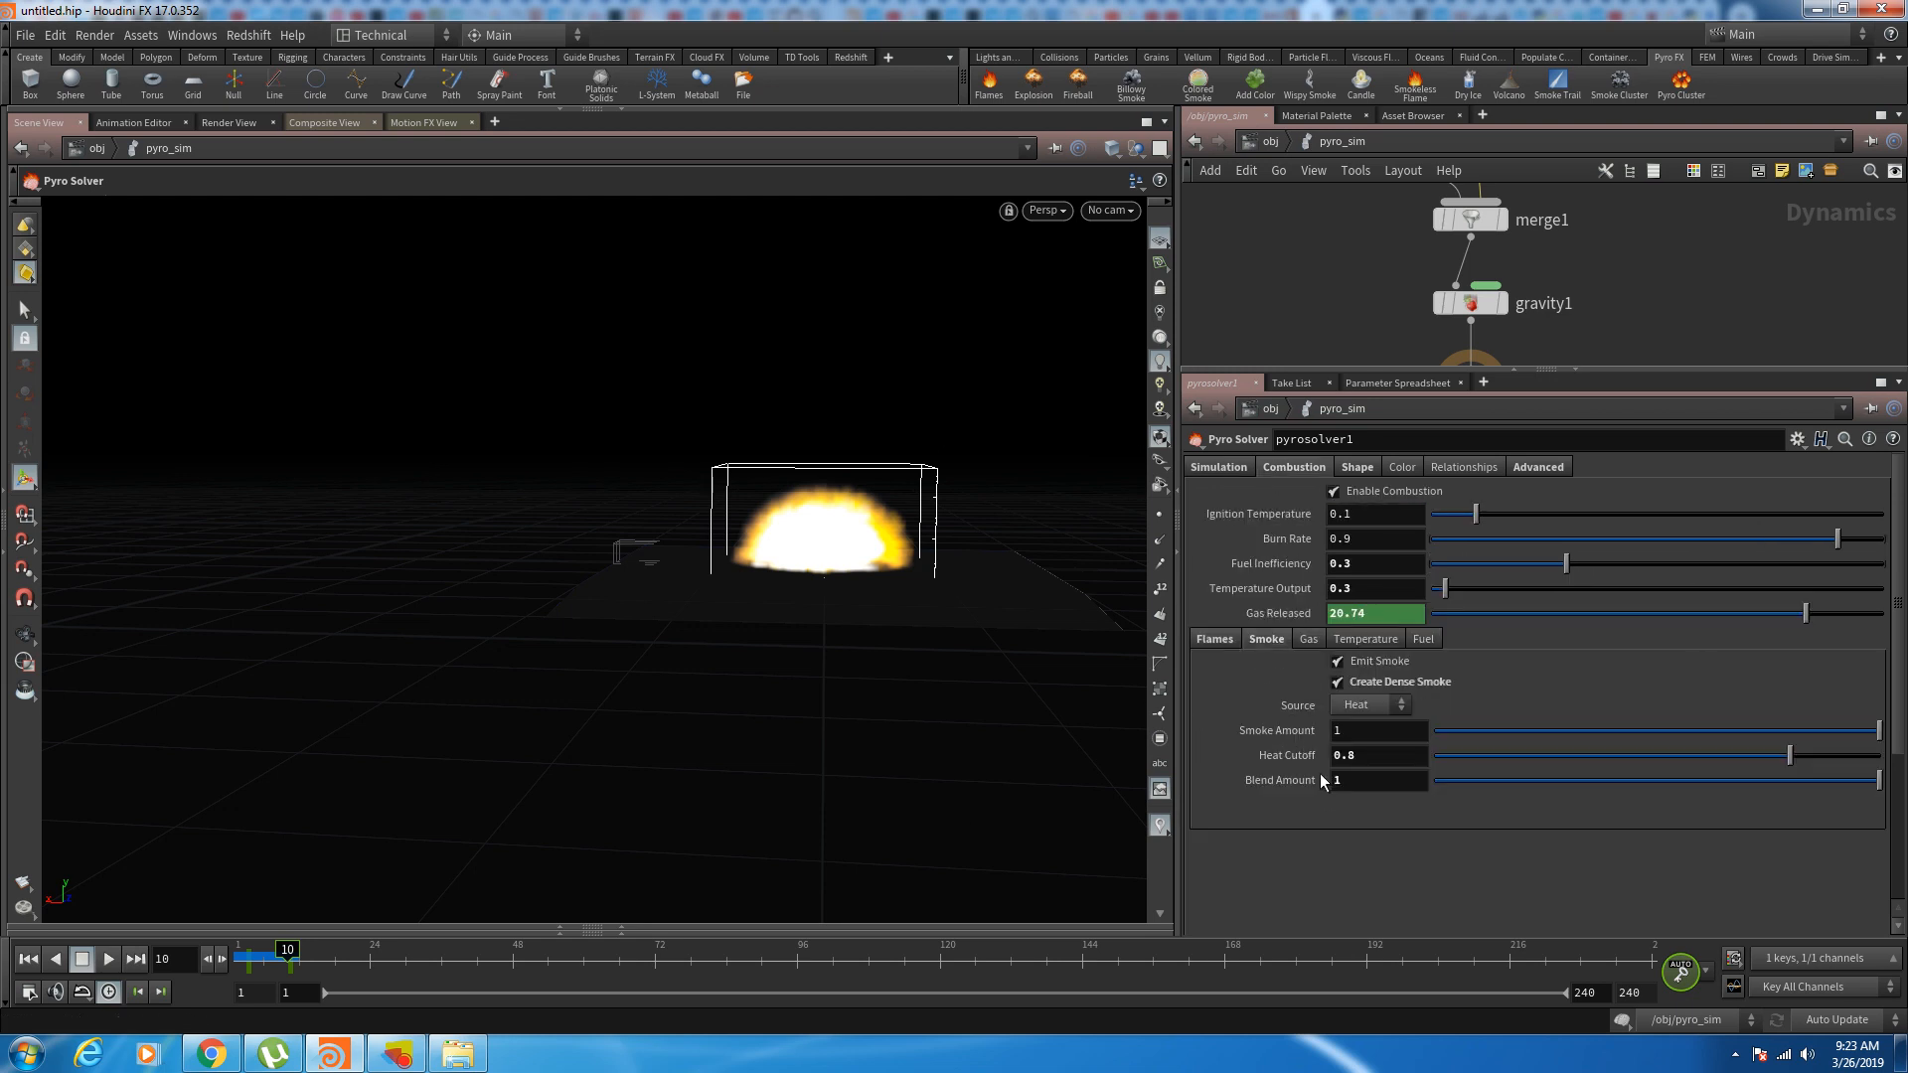
Step: Select the pyro smoke object to inspect its division size and container properties, and trace the network down to merge1 and gravity1
middle_drag(1356, 261, 1394, 448)
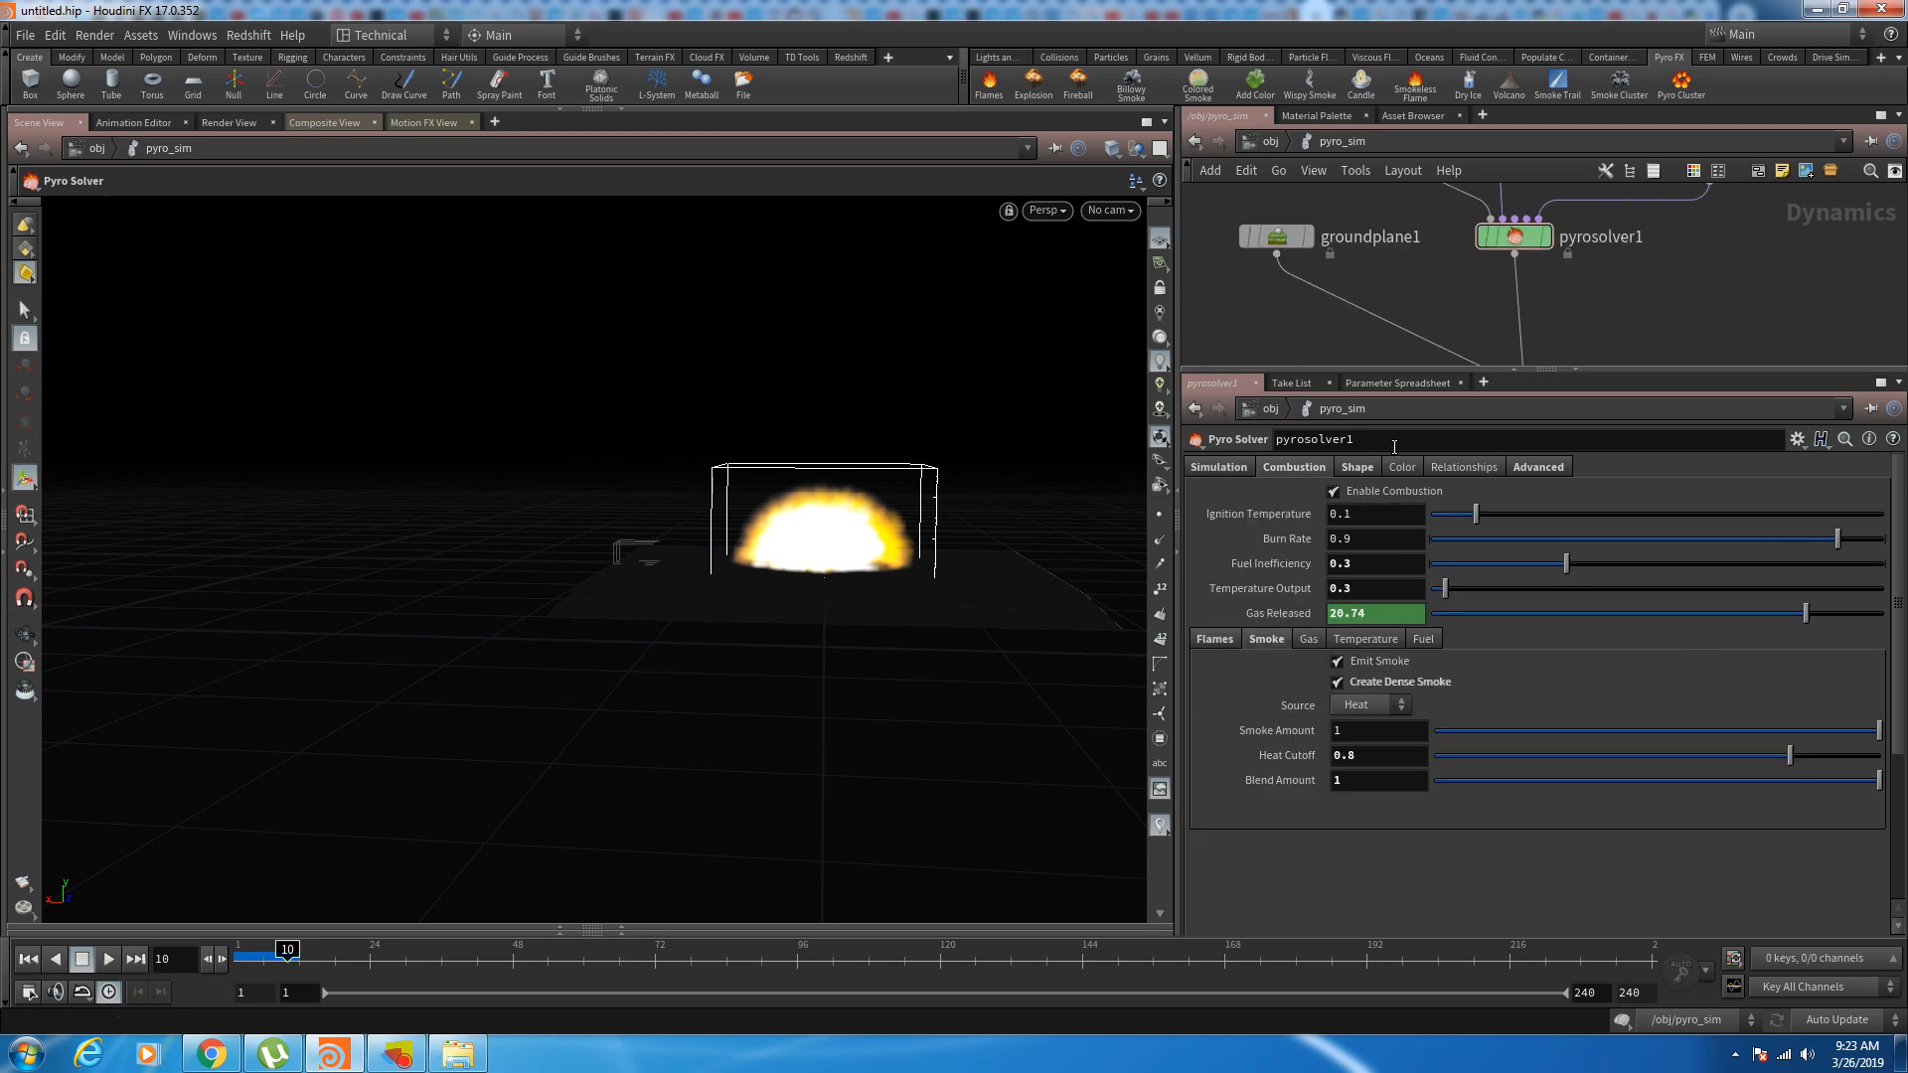
middle_drag(1380, 254, 1399, 386)
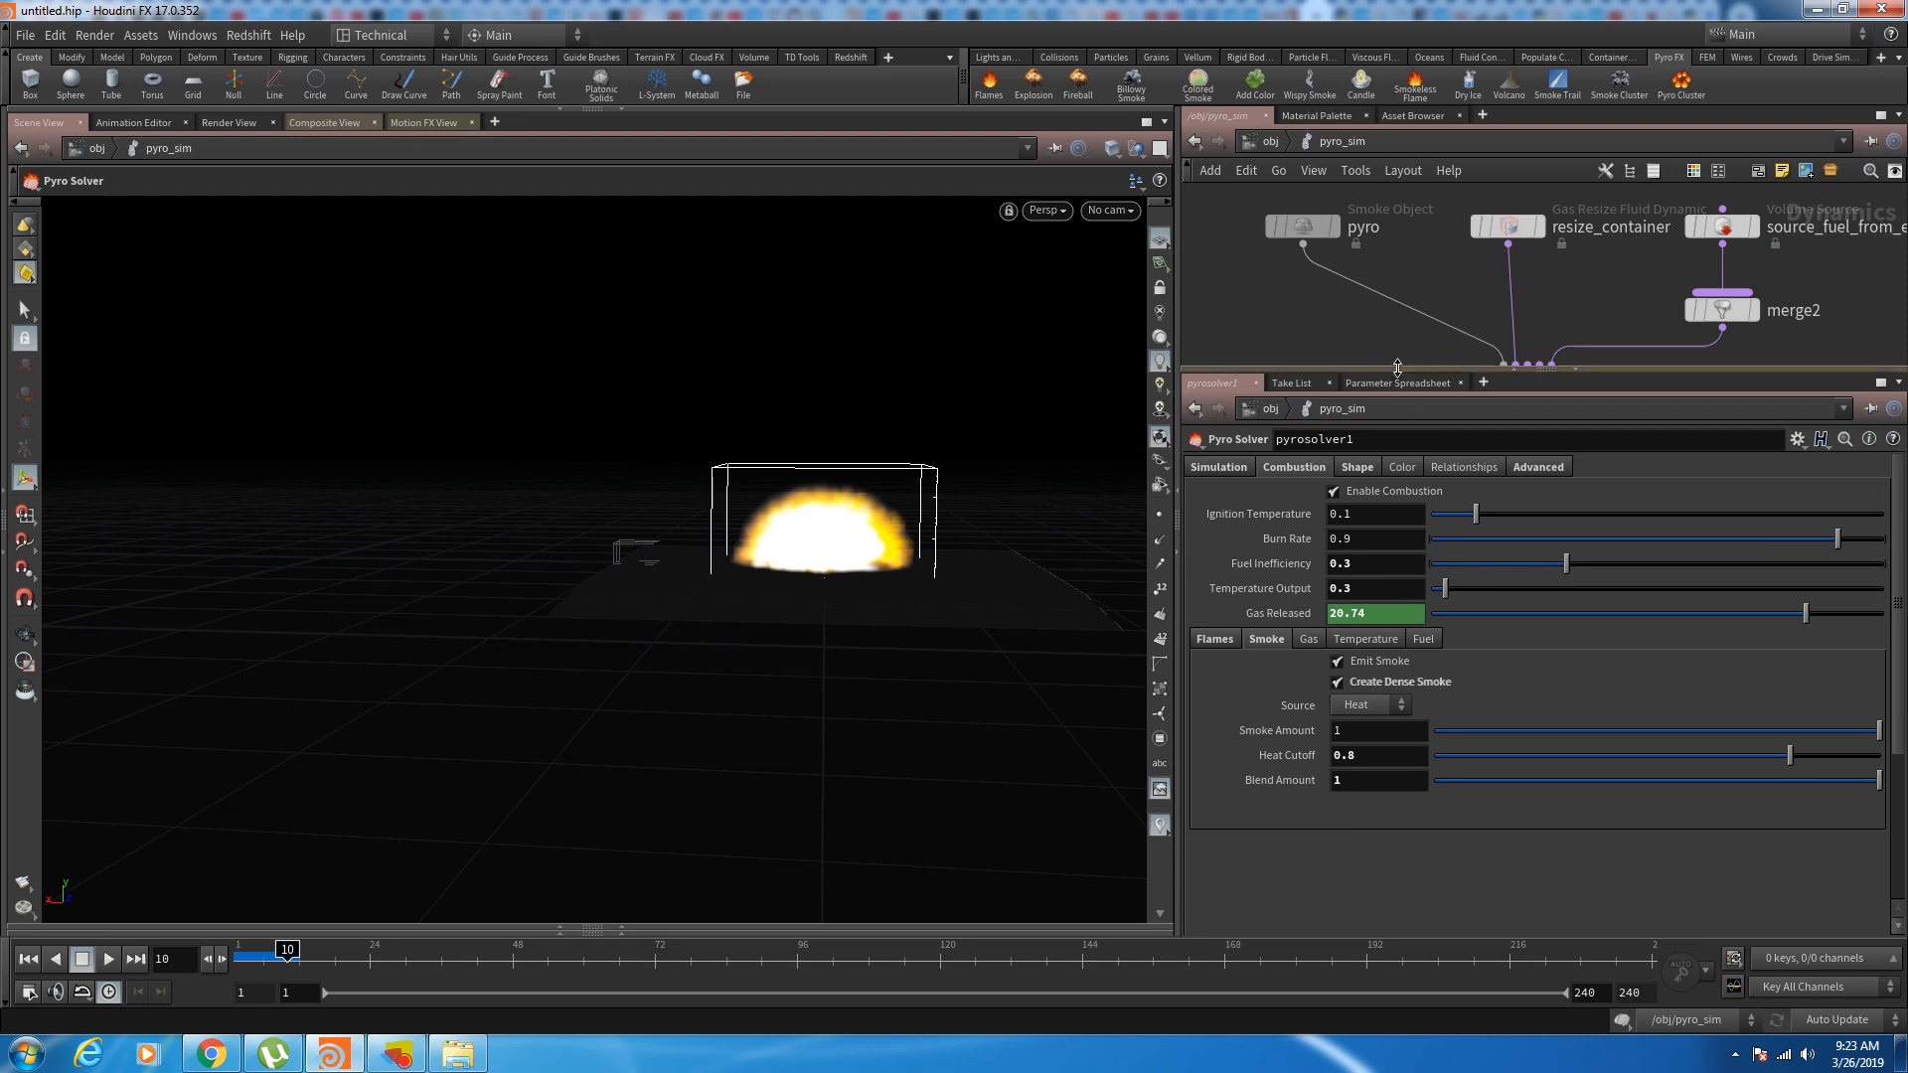
drag(1378, 375, 1377, 530)
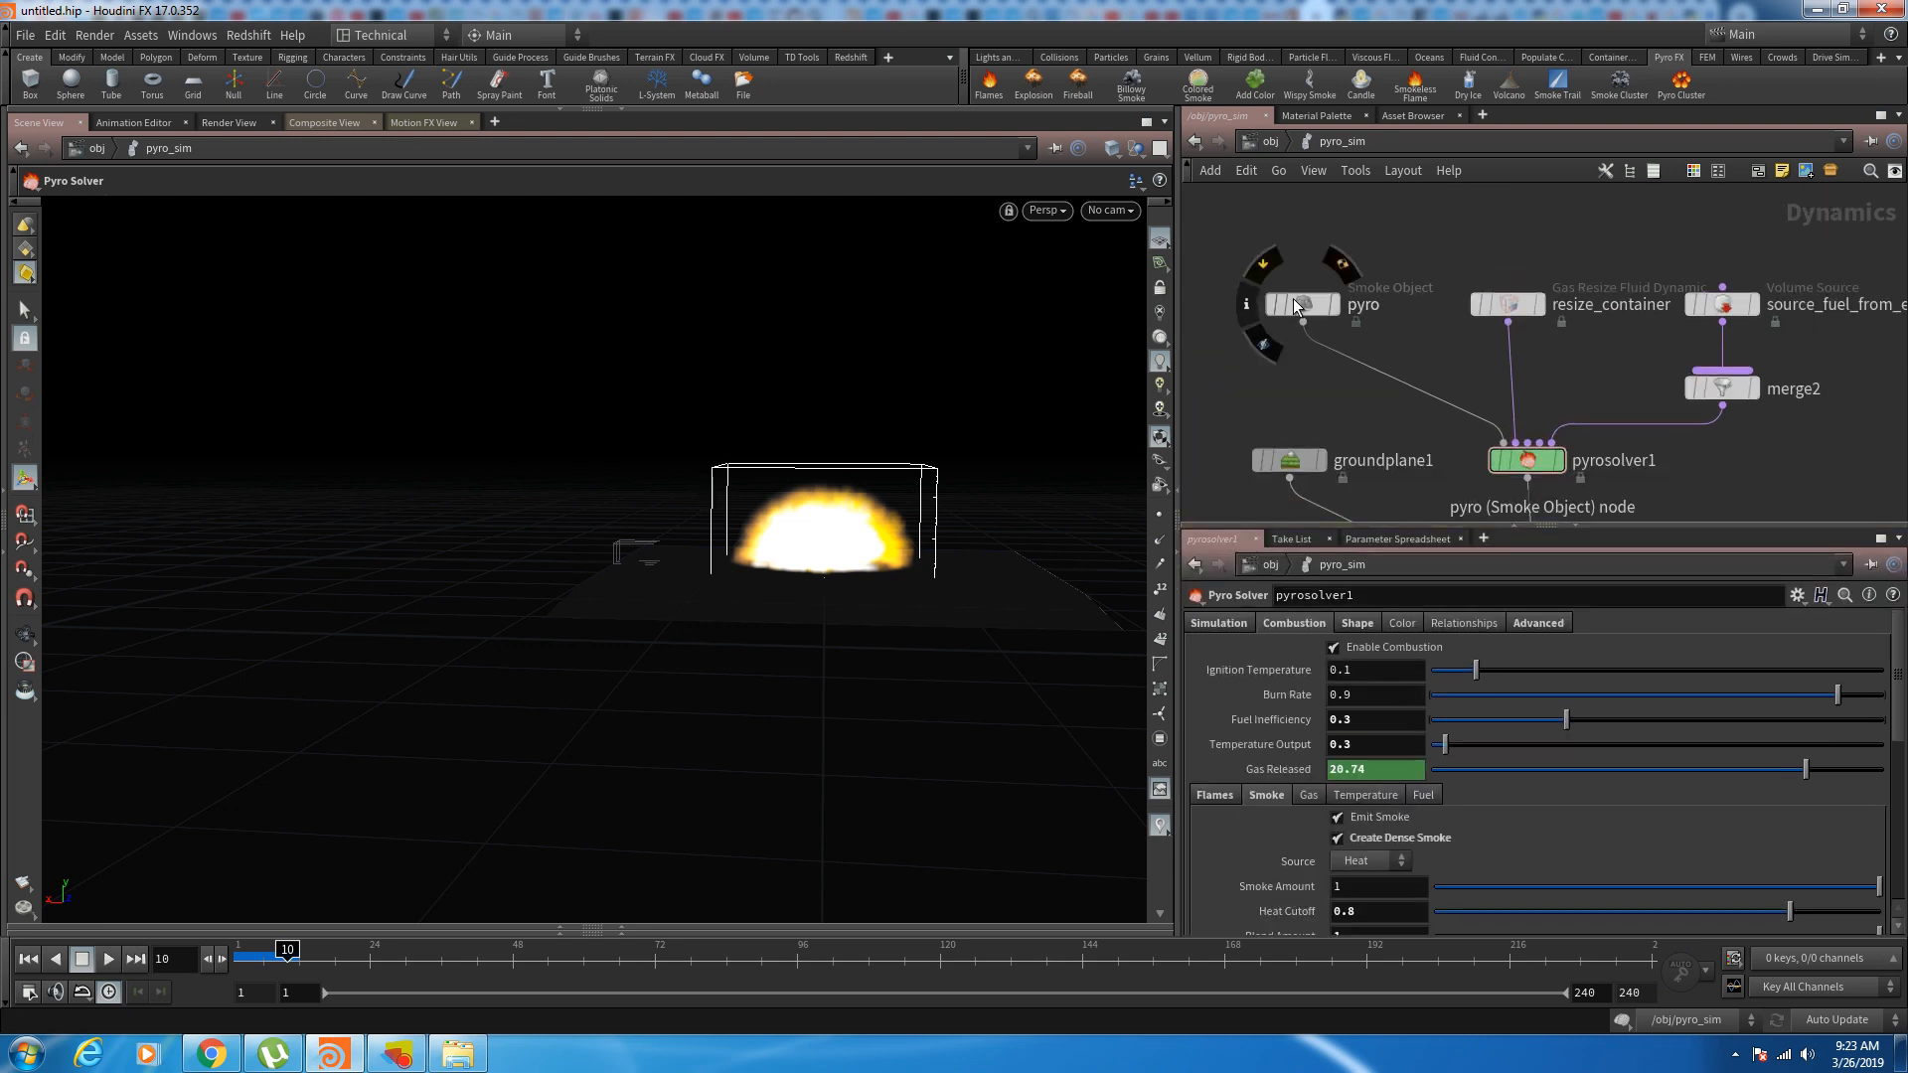
click(1306, 308)
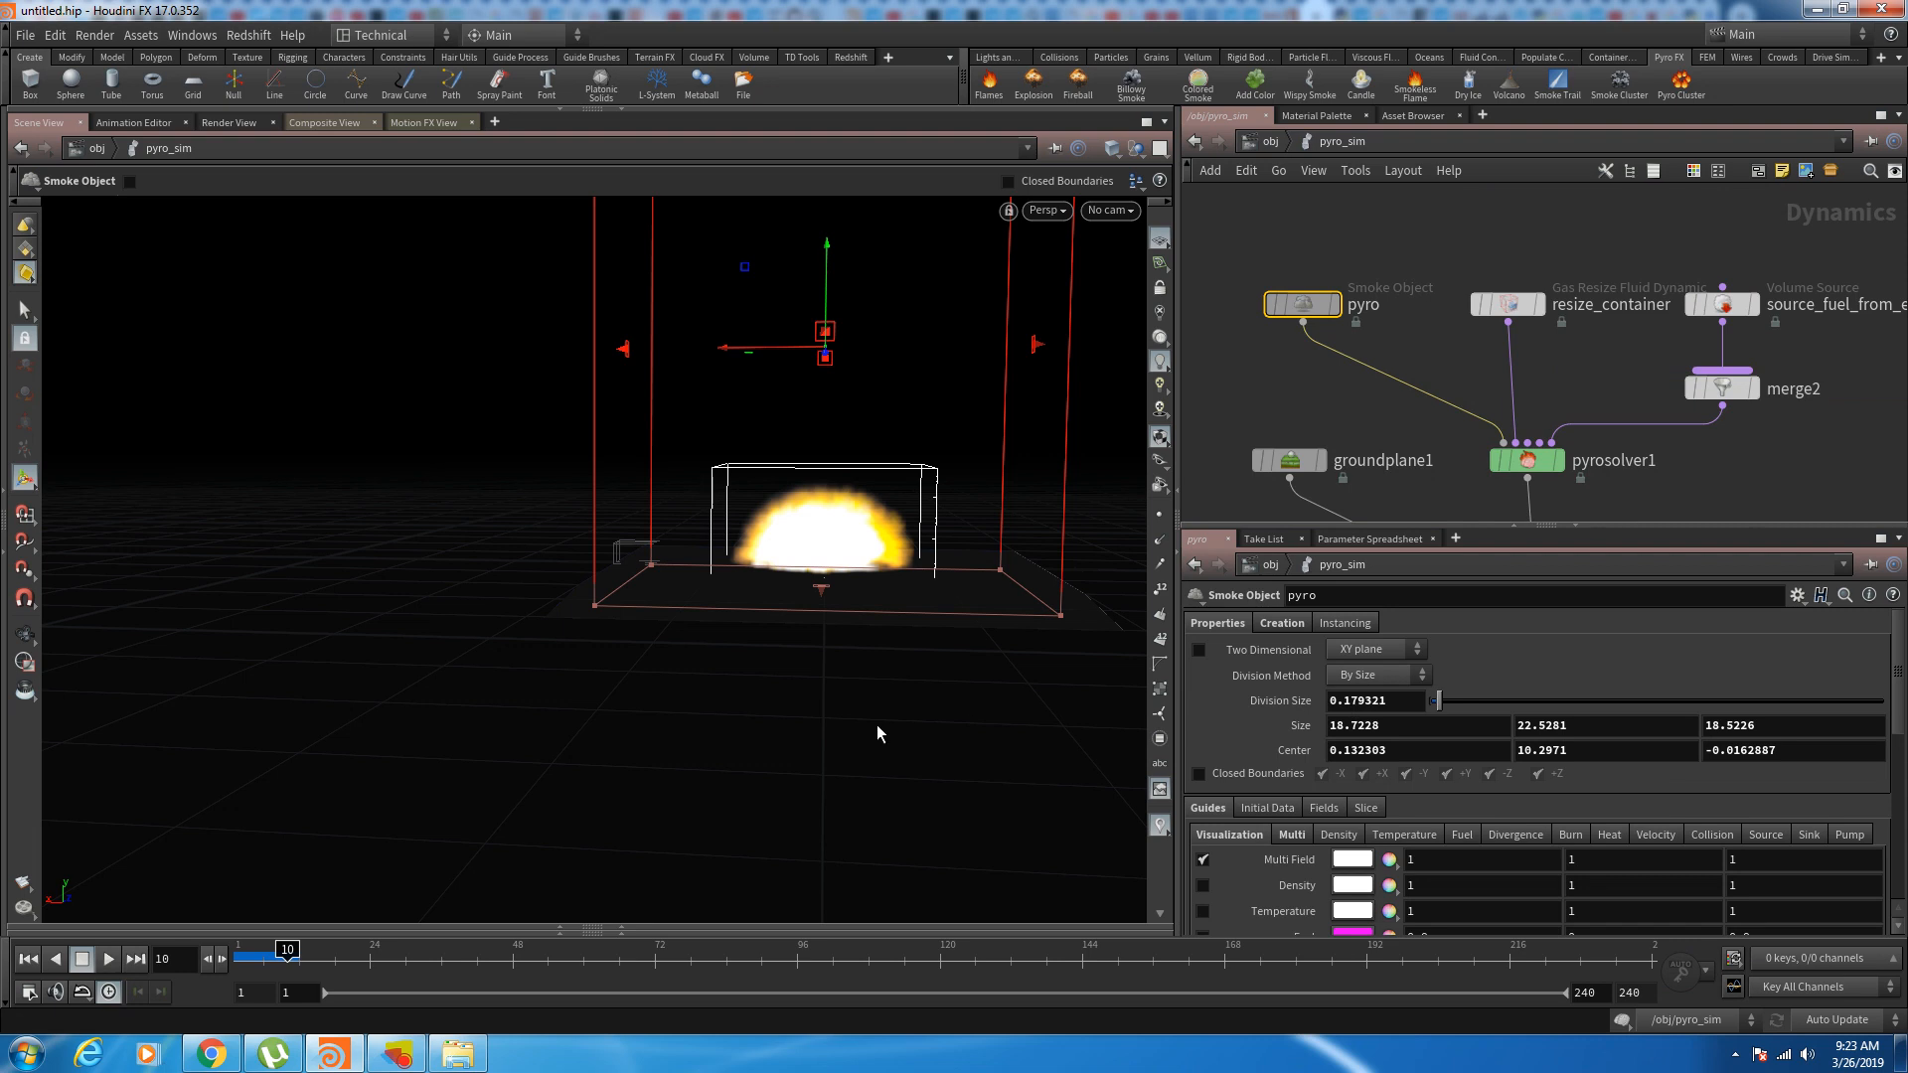
middle_click(1307, 308)
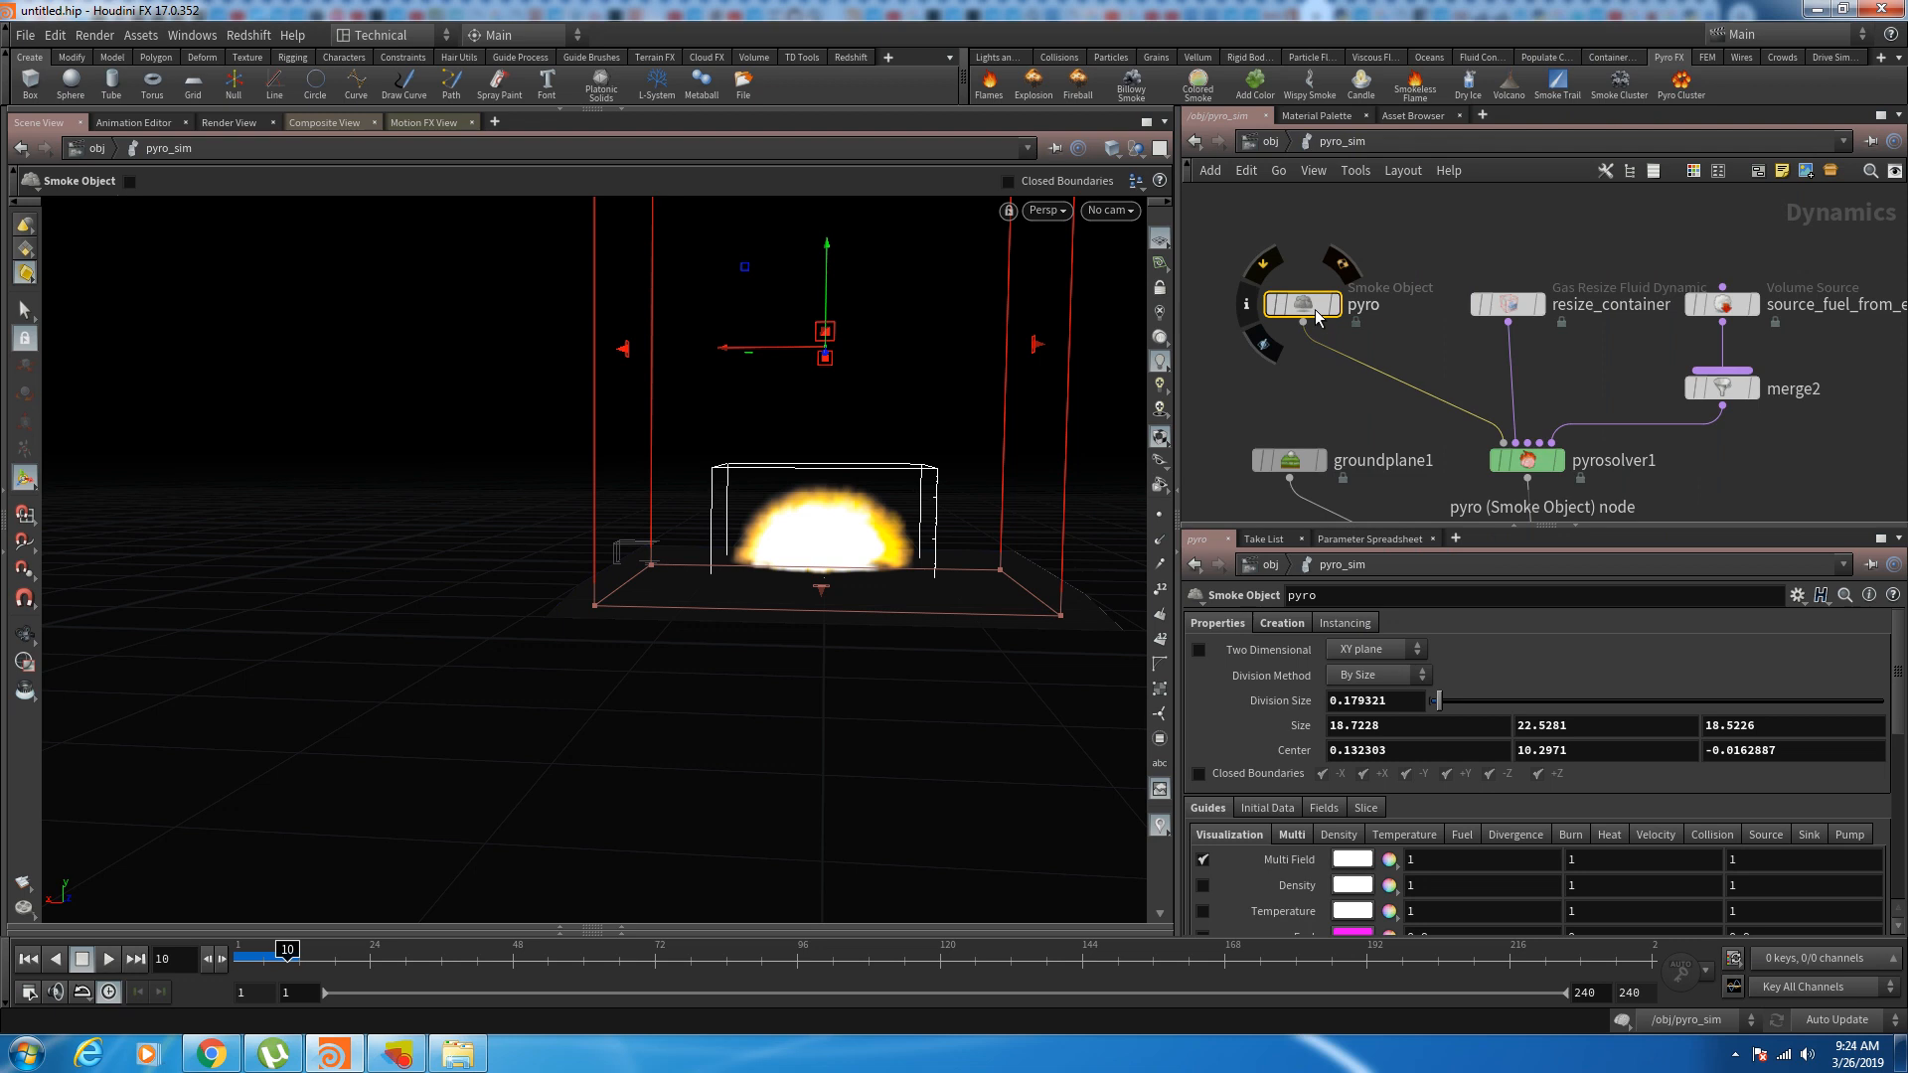
drag(1319, 316, 1304, 316)
middle_drag(1594, 486, 1635, 403)
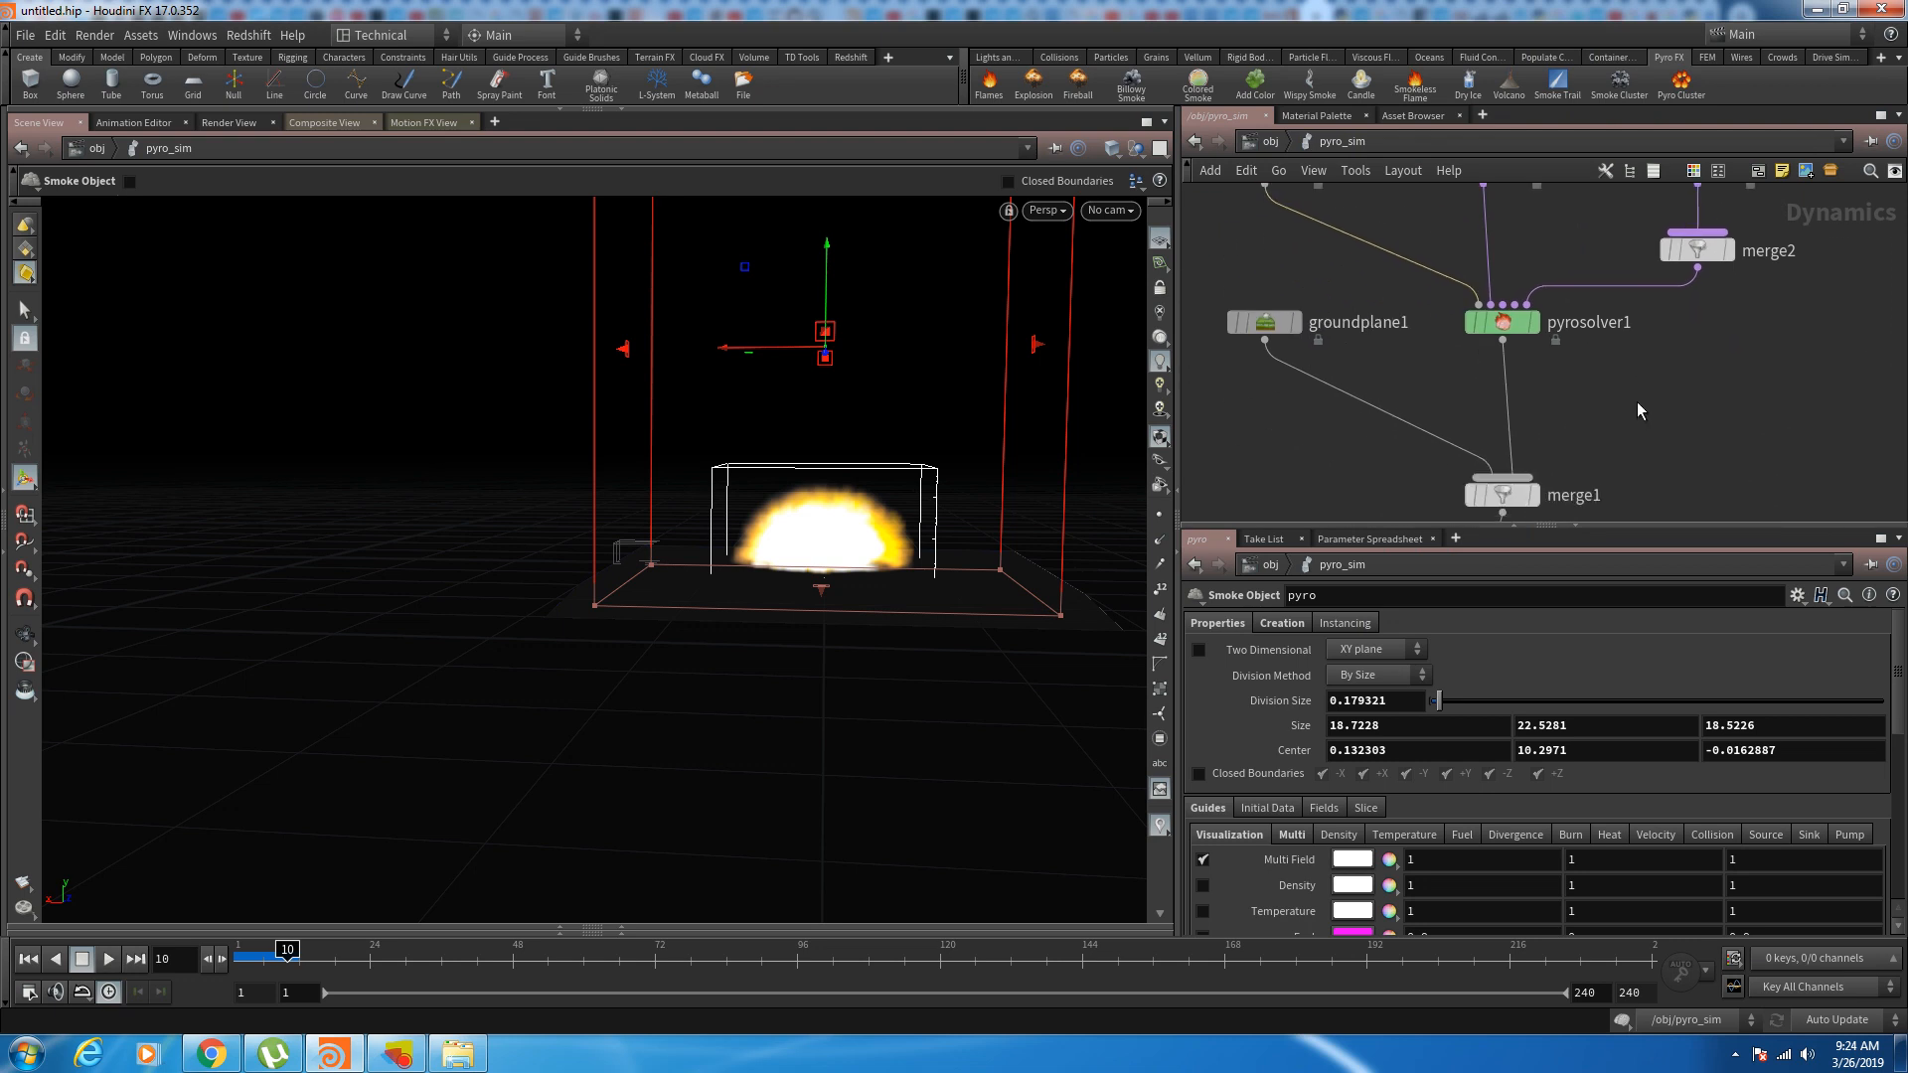
middle_drag(1331, 459, 1319, 319)
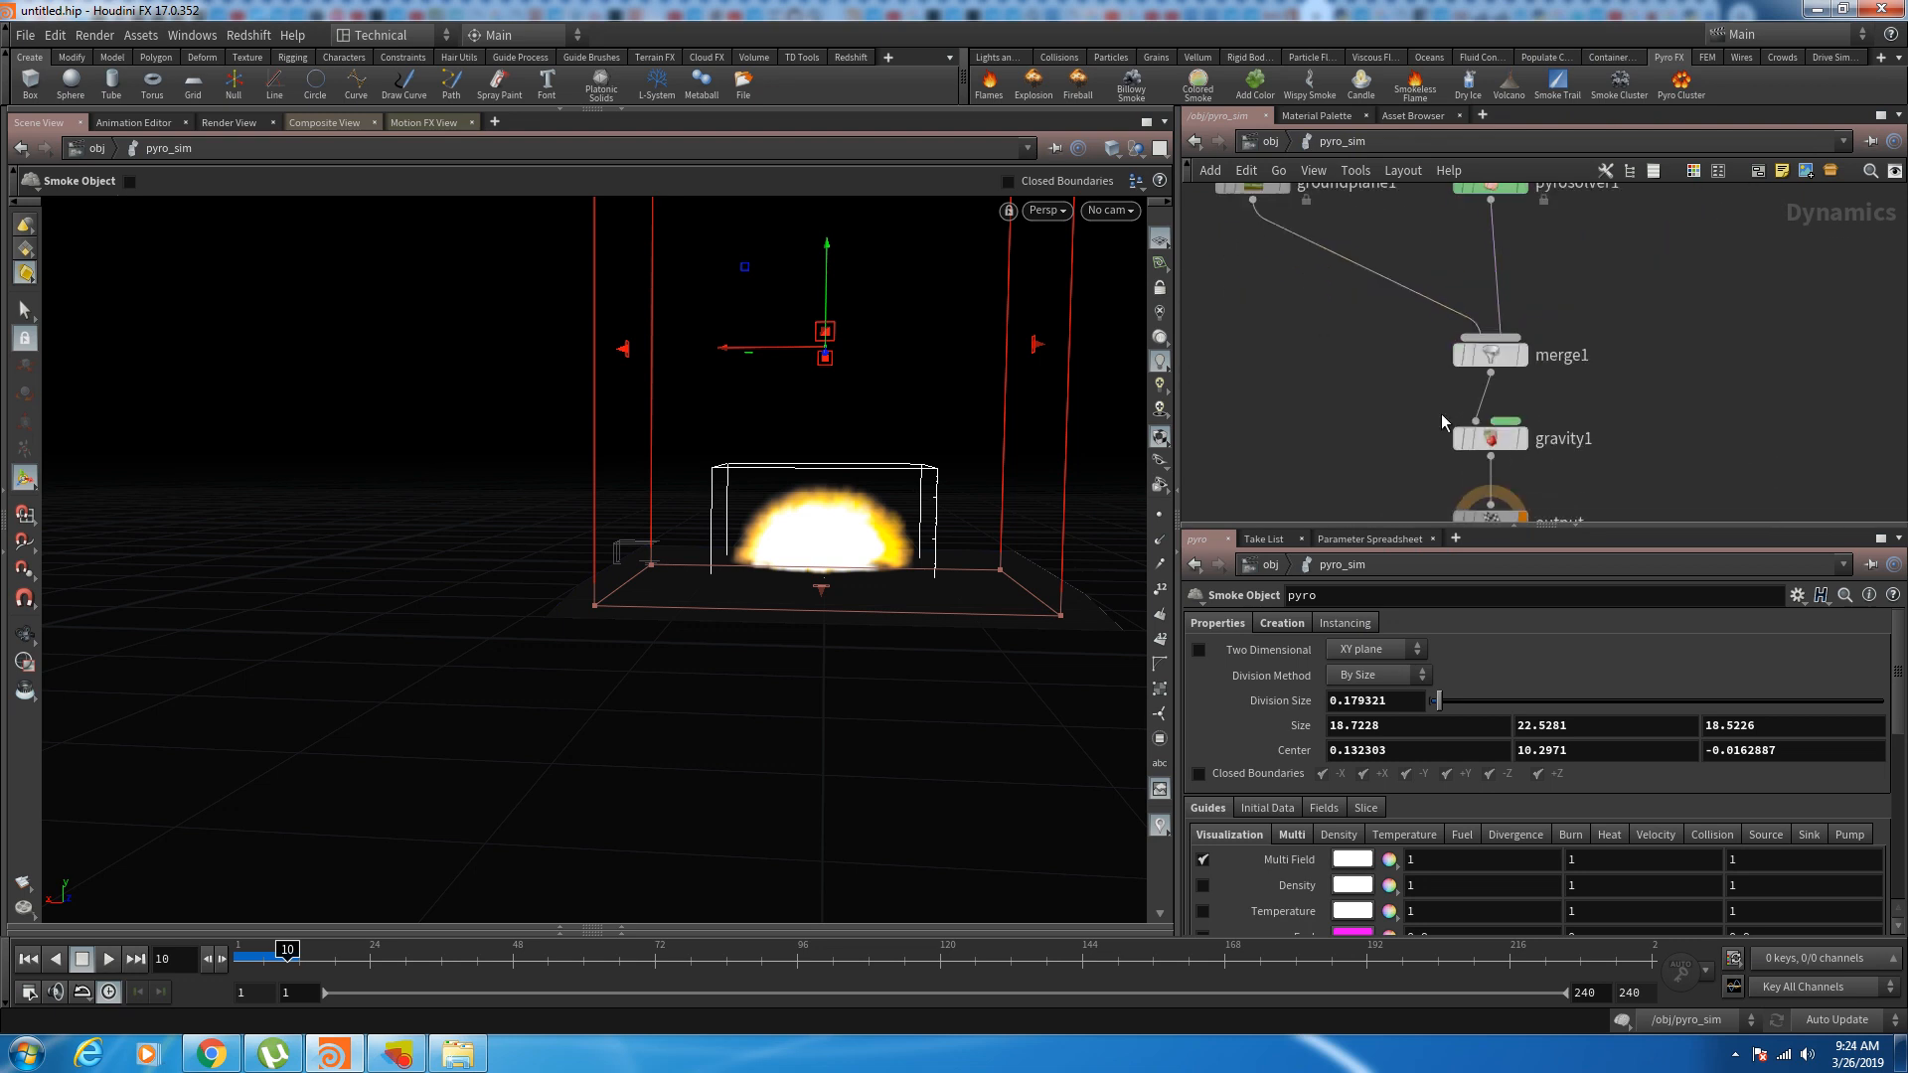
Step: Shift the merge1 node slightly upward in the network and look through cam1 in the viewport
mouse_move(1475, 355)
mouse_down()
mouse_move(1472, 313)
mouse_move(1469, 337)
mouse_up()
click(1110, 210)
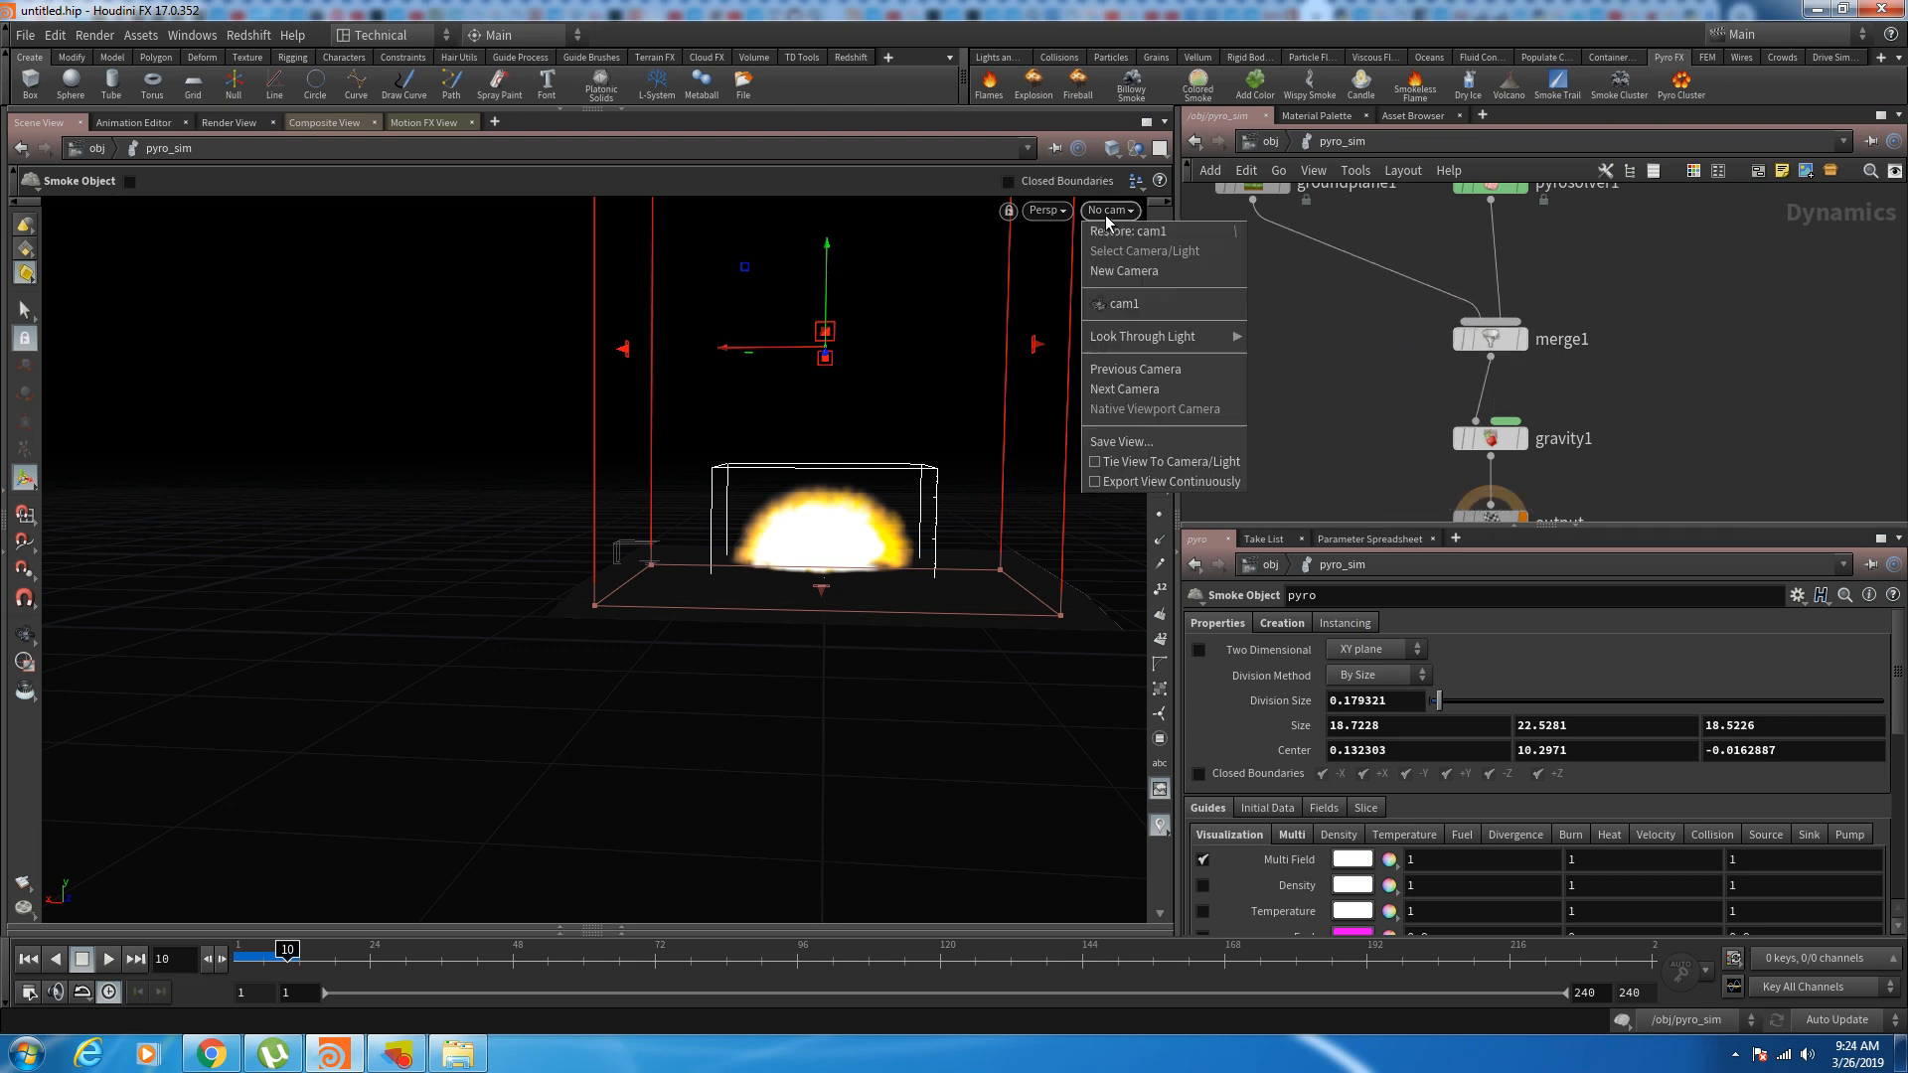
click(1123, 304)
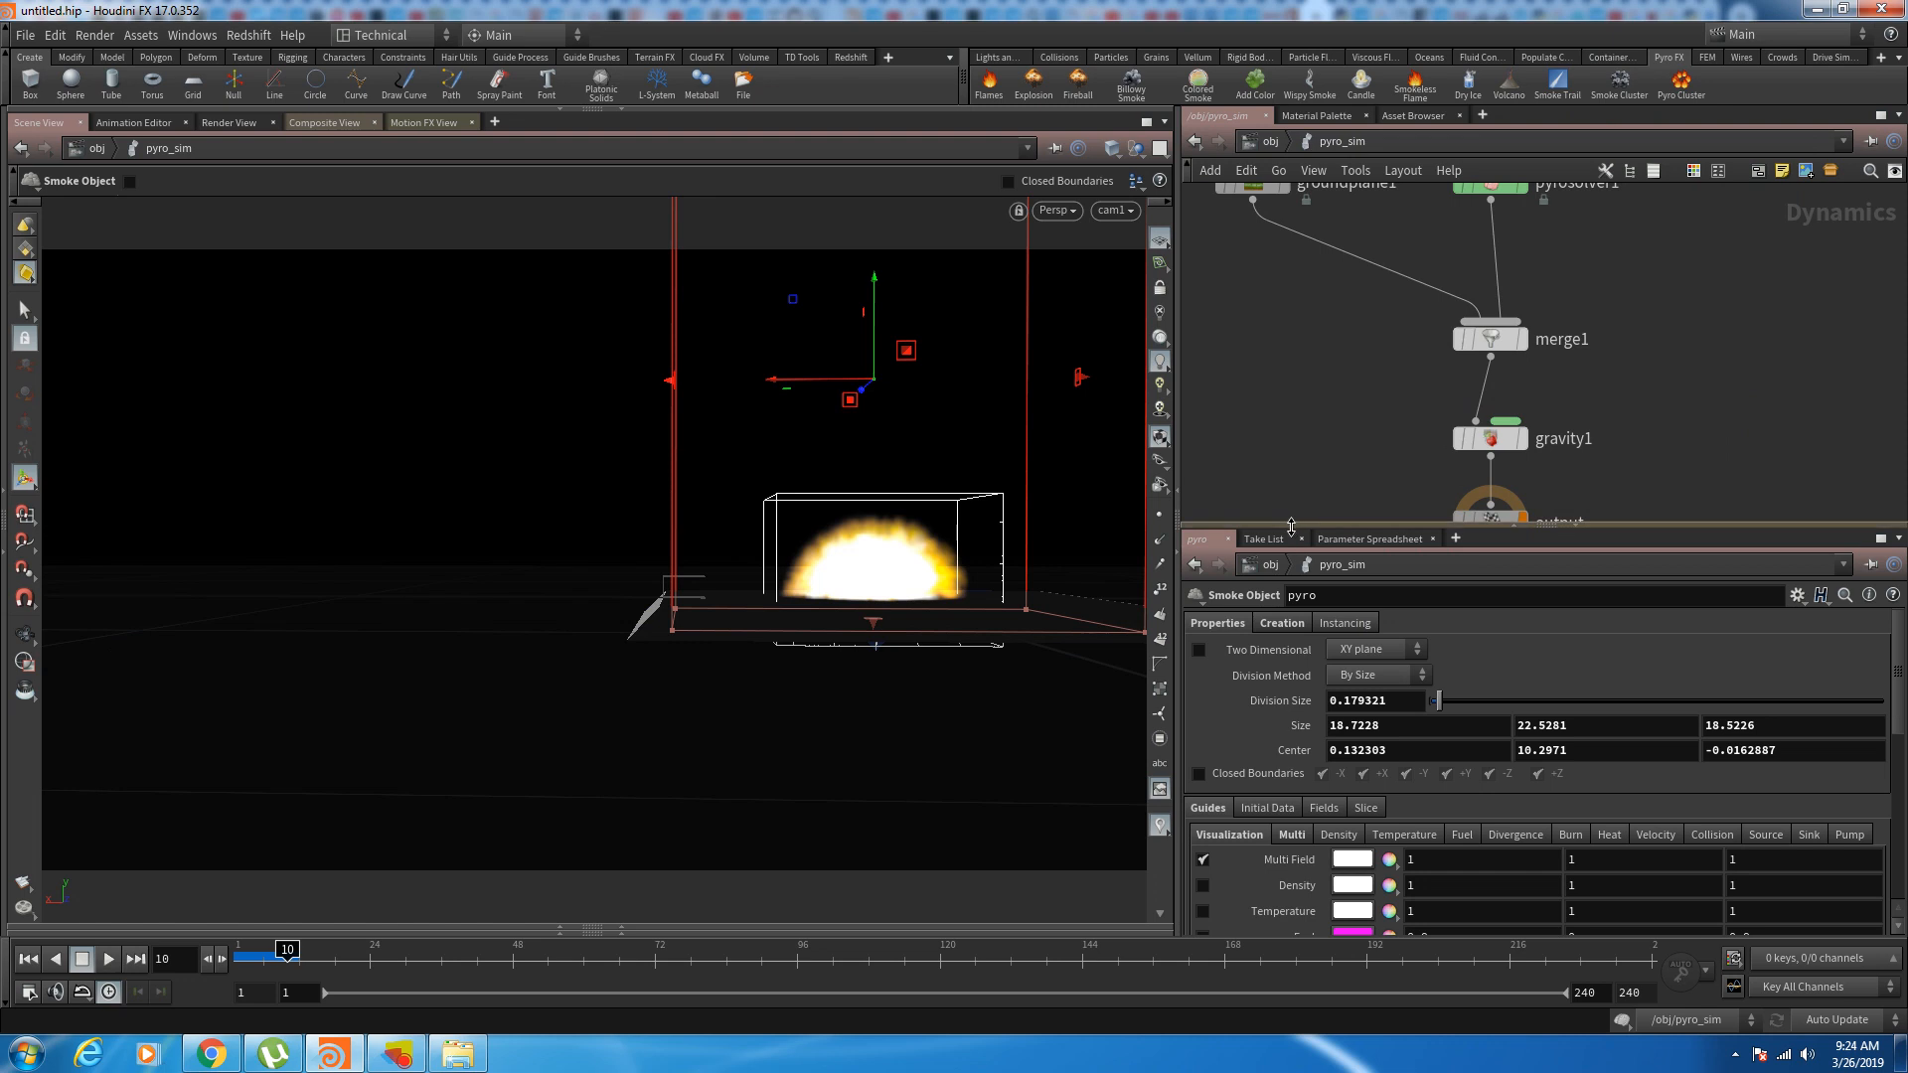
Step: Give the network editor more height, set the pyro smoke object's Division Size to 0.1 and return to frame 1
drag(1291, 529, 1297, 626)
middle_drag(1362, 508, 1448, 520)
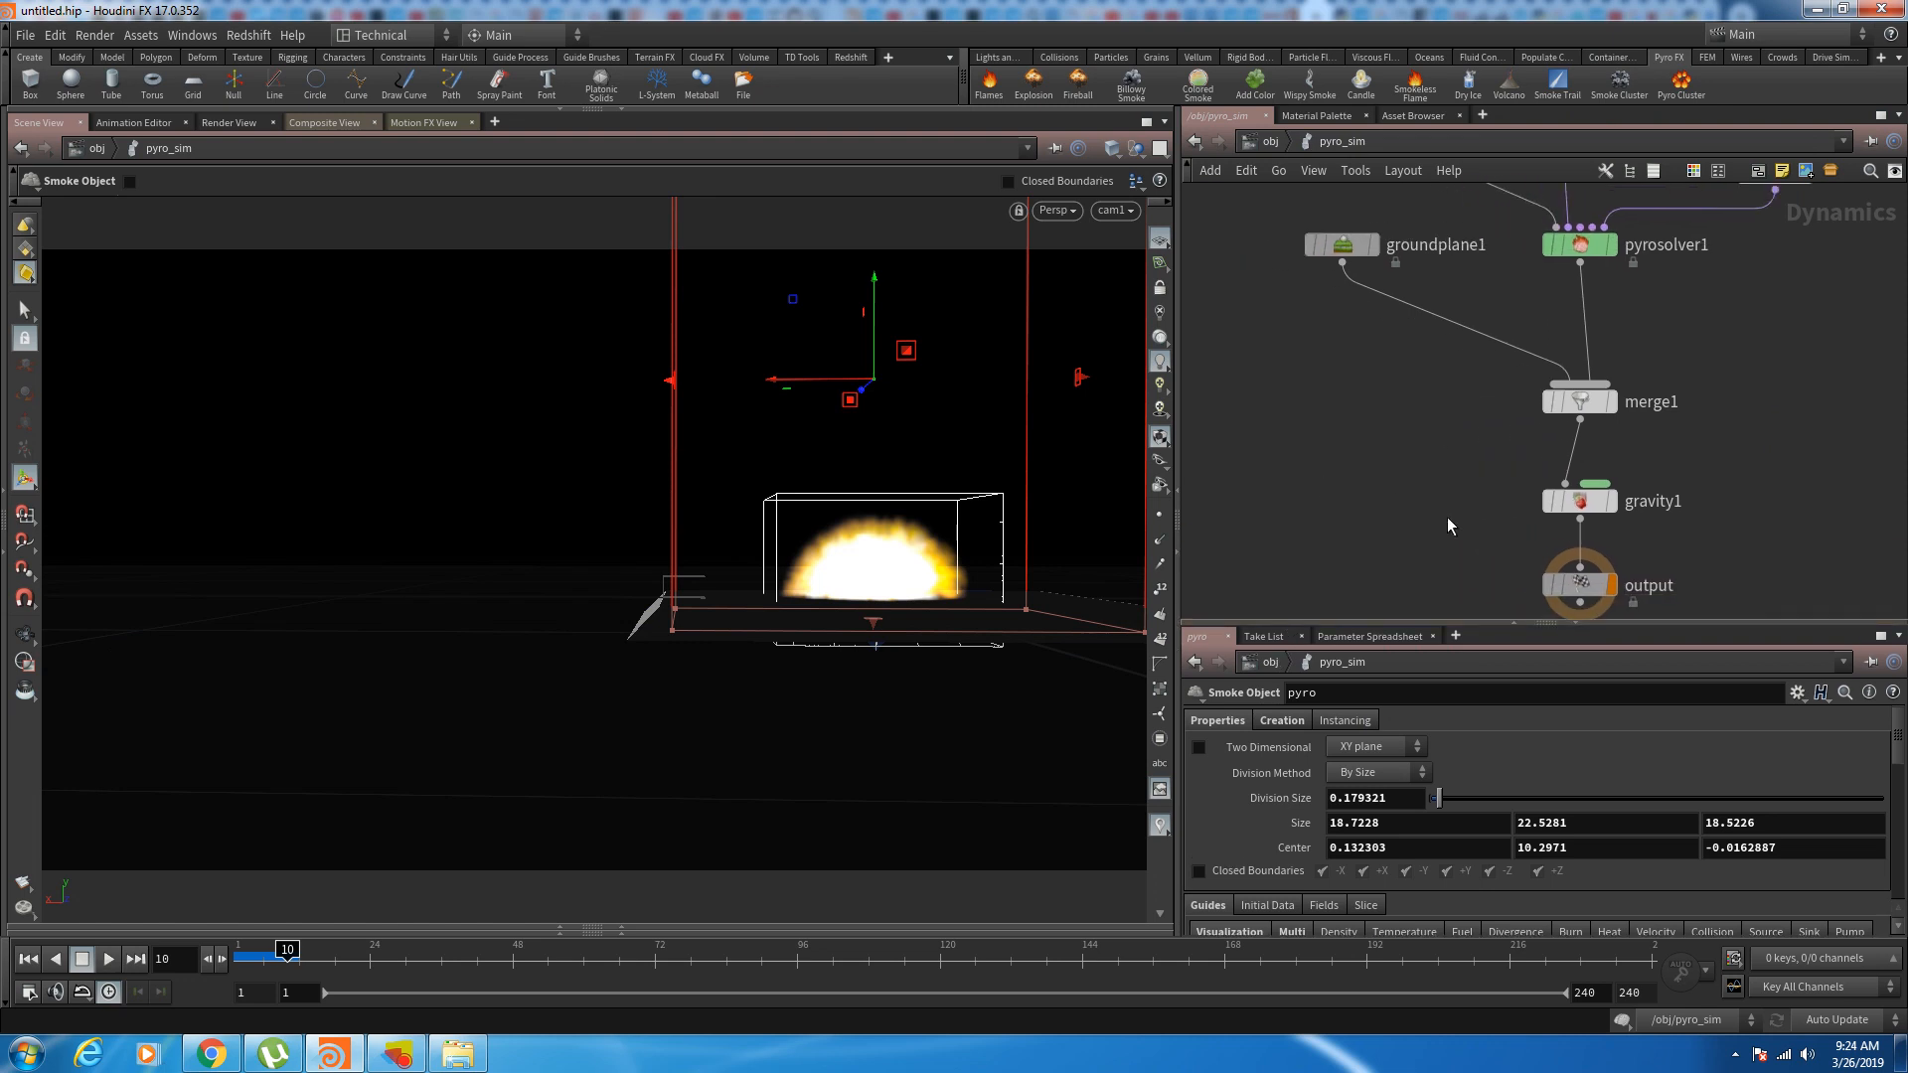
scroll(1447, 517, down, 3)
middle_drag(1418, 509, 1401, 560)
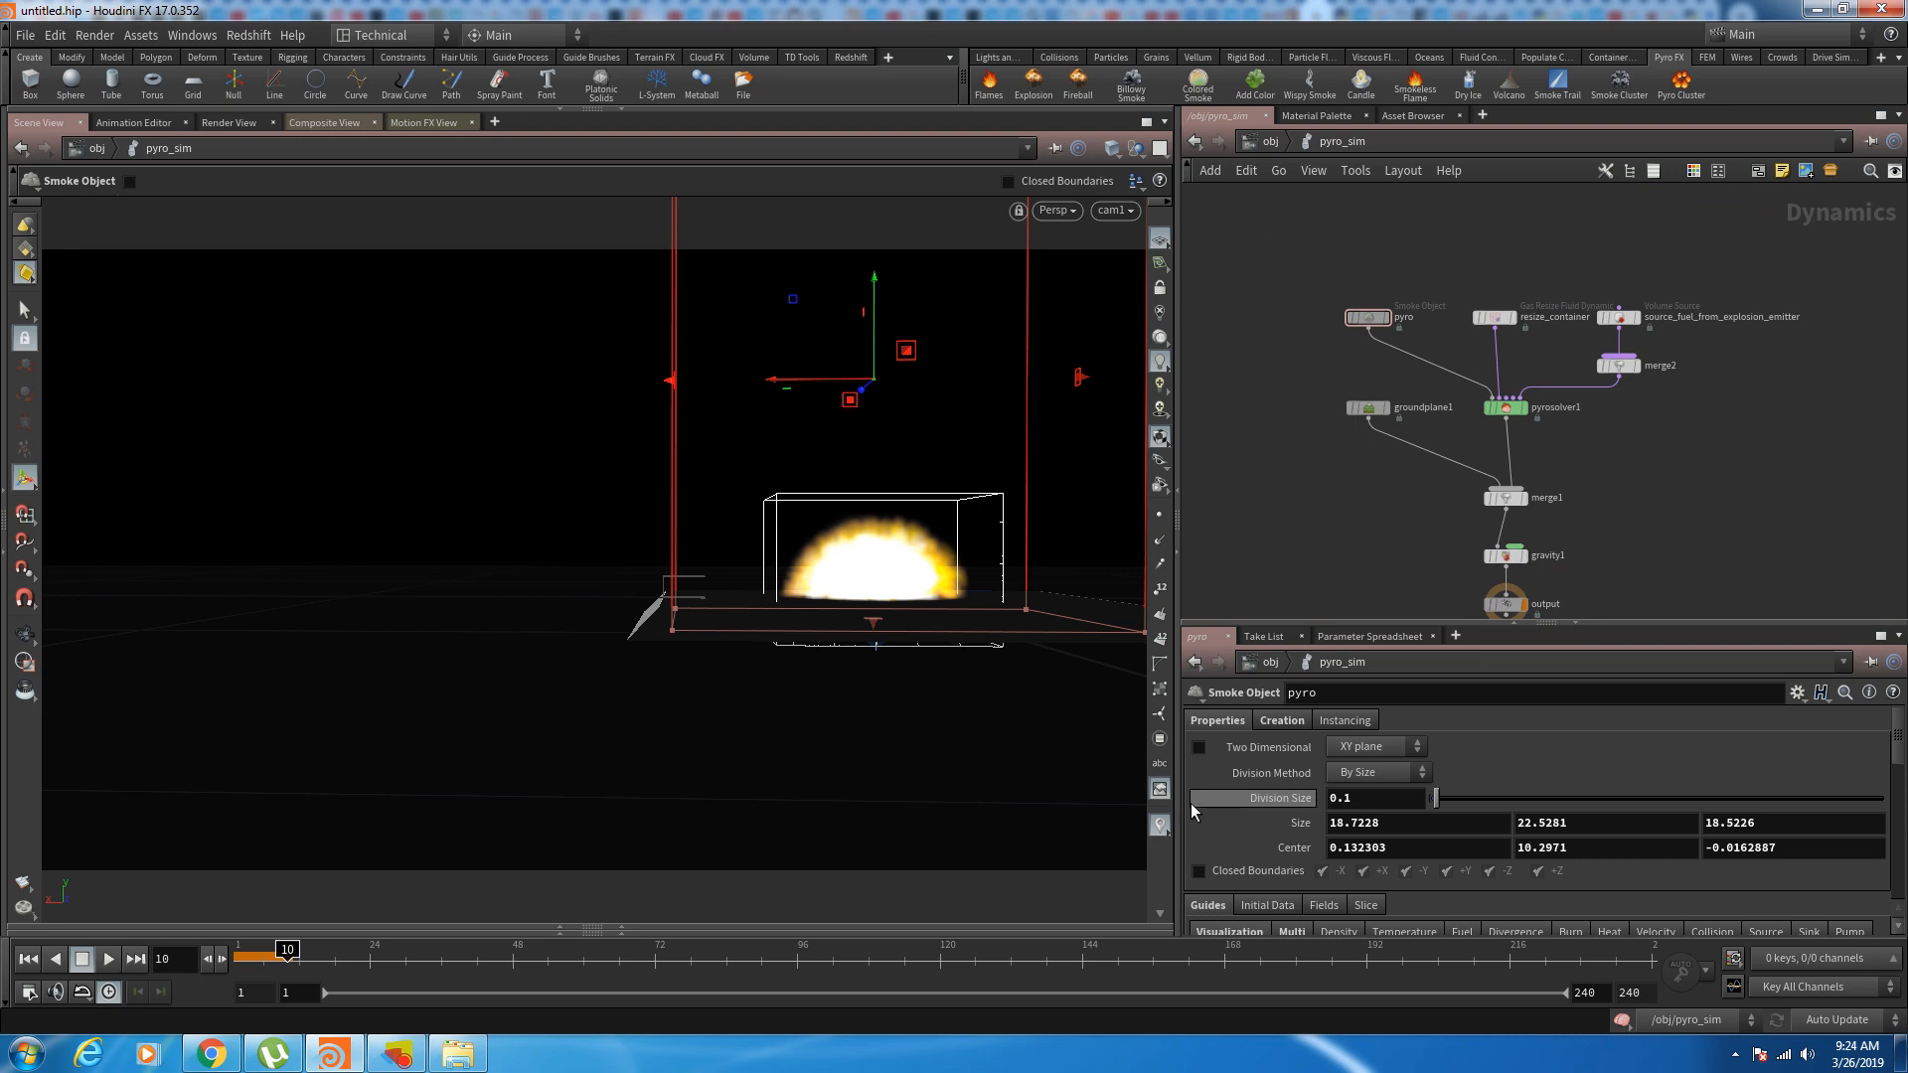
drag(252, 965, 112, 982)
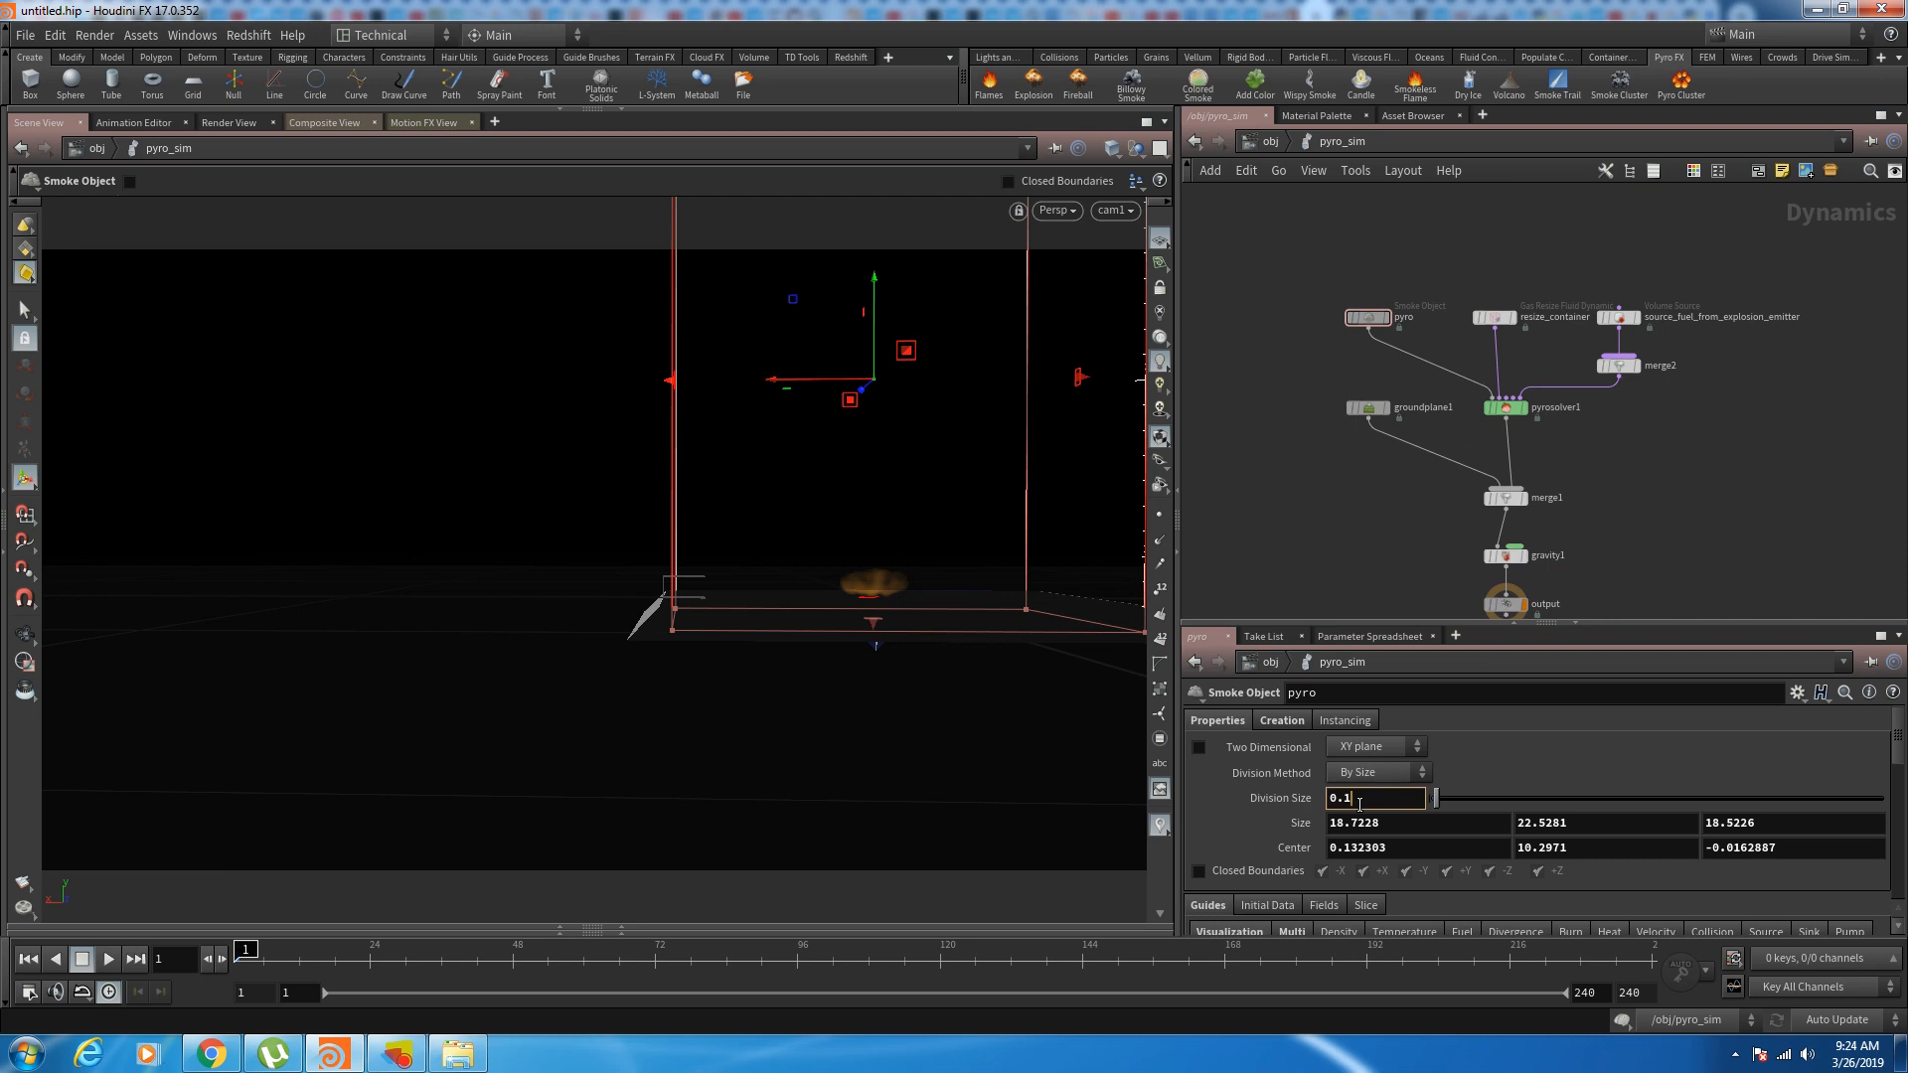
Step: Set the pyro object's Division Size to the expression 0.1*2.5, show its evaluated value, and return to the object level
text(*)
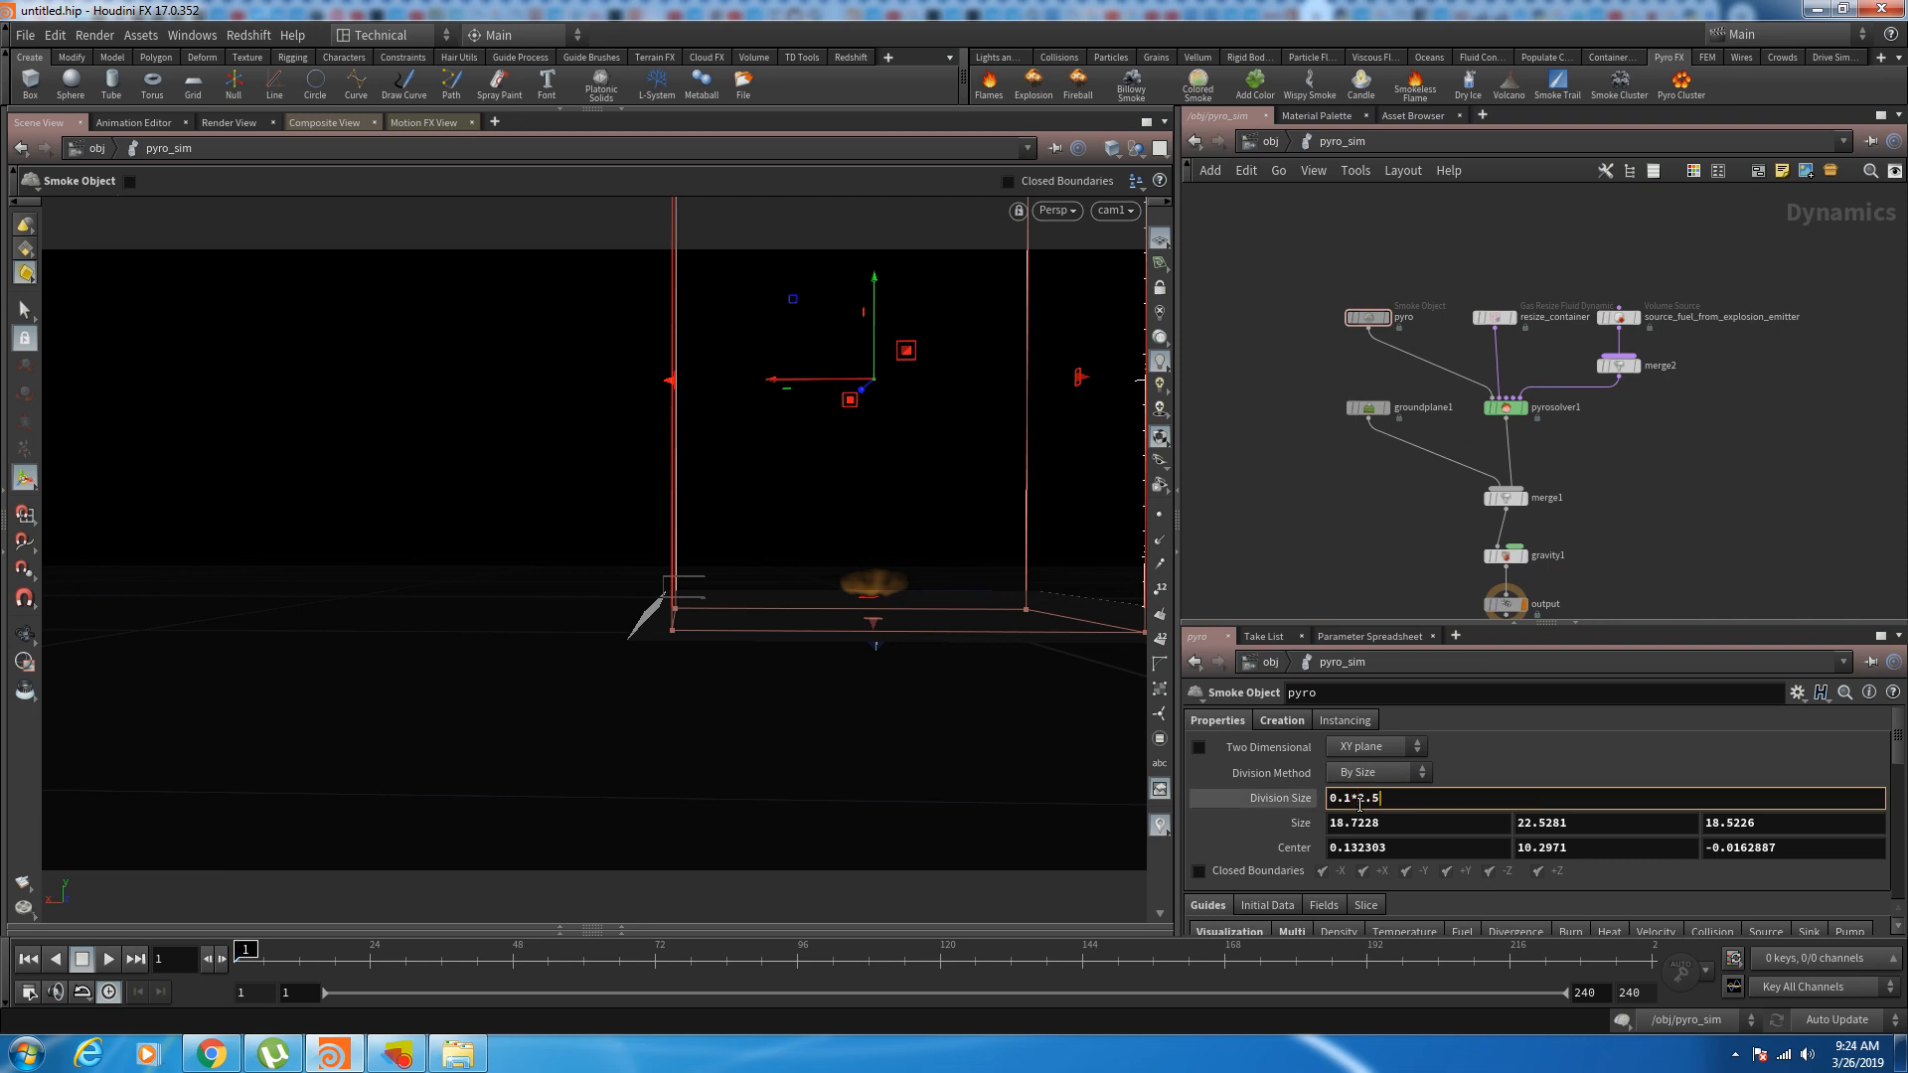
text(2.5)
key(Return)
click(1277, 801)
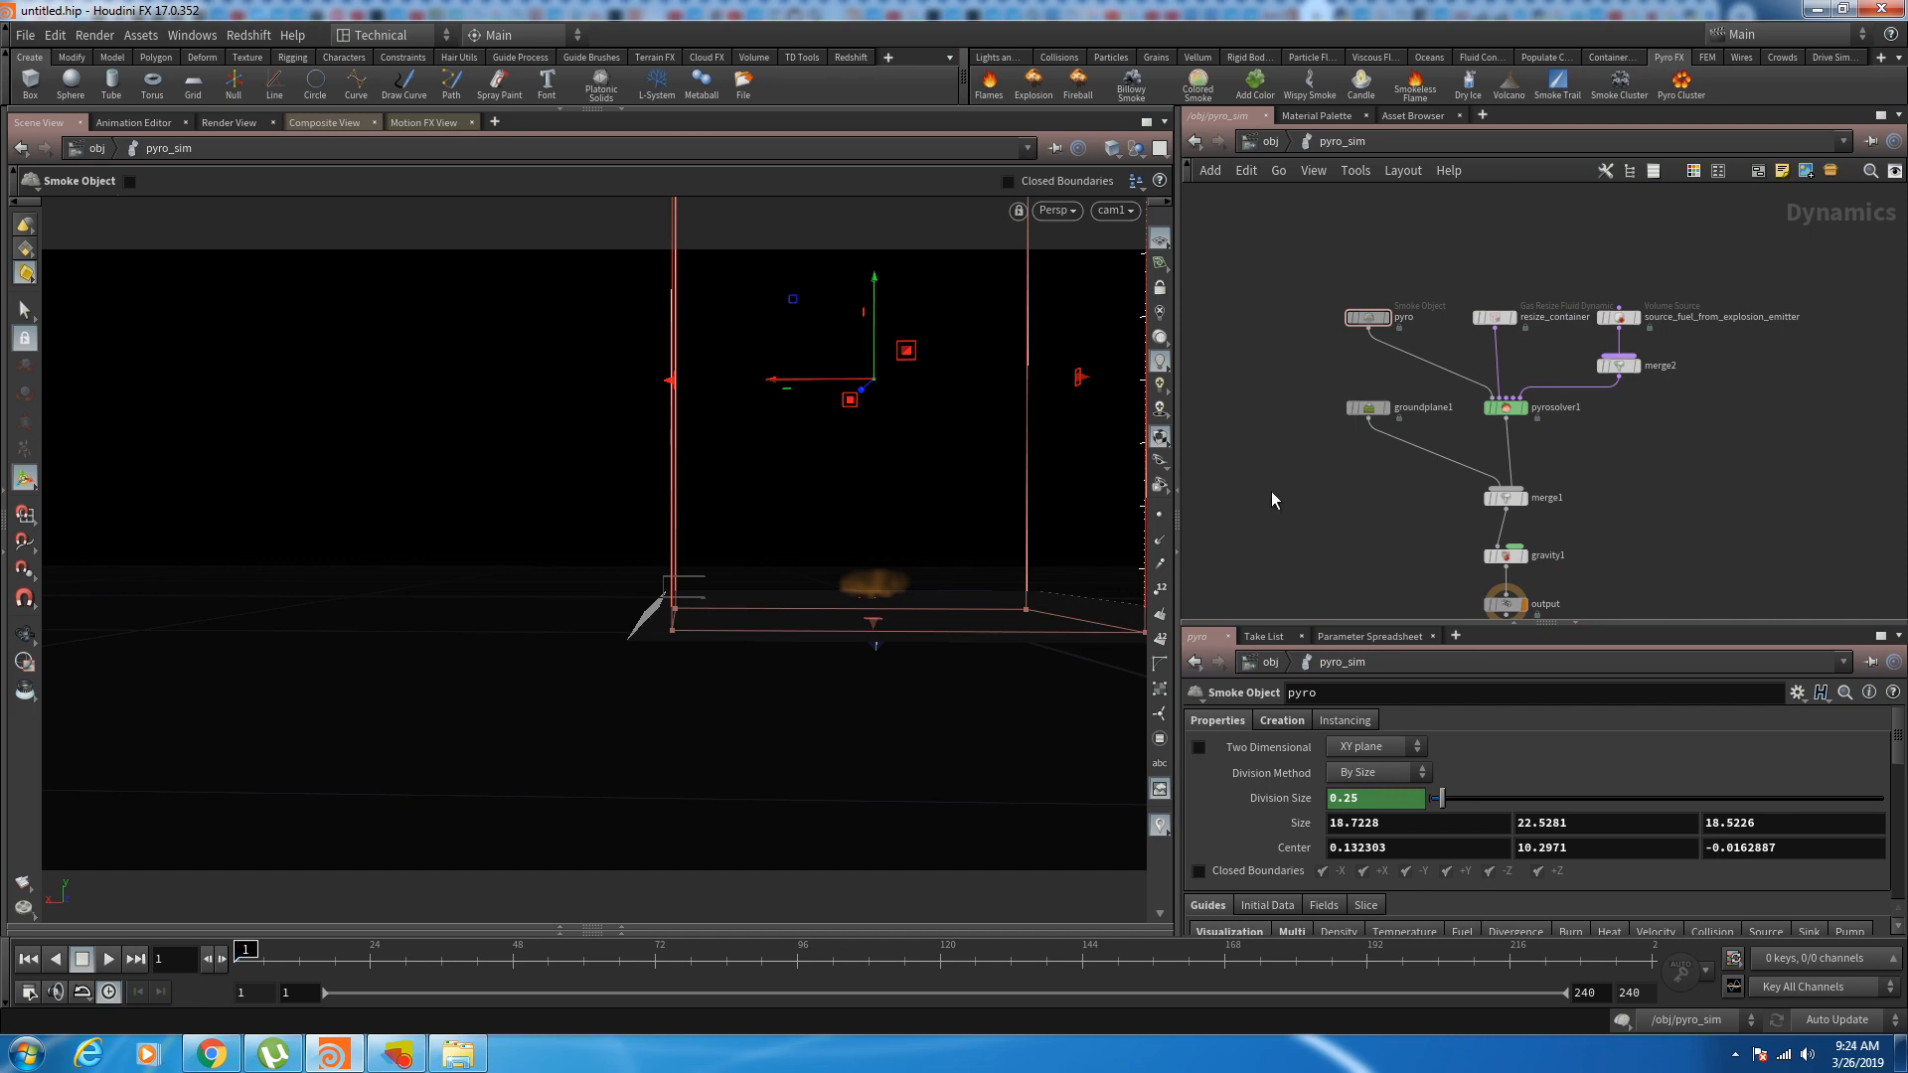
click(1270, 142)
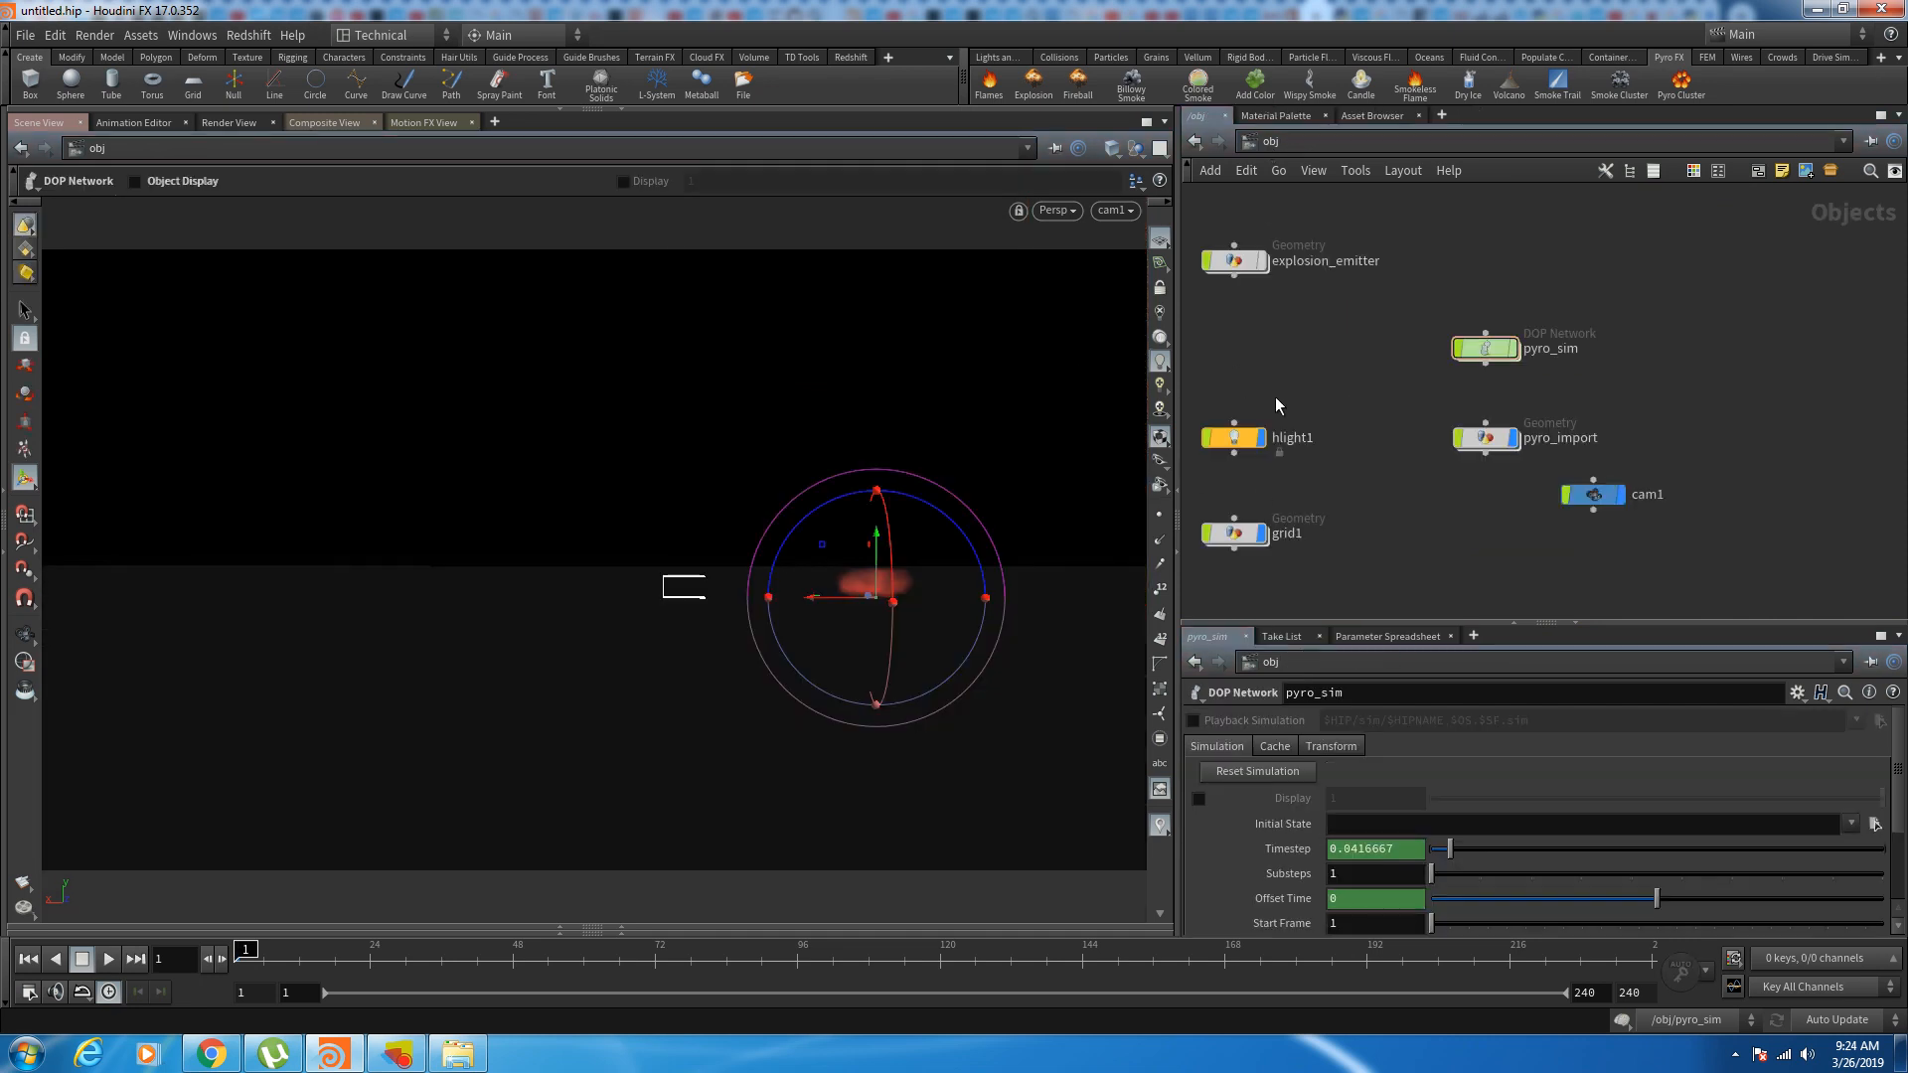
click(397, 1053)
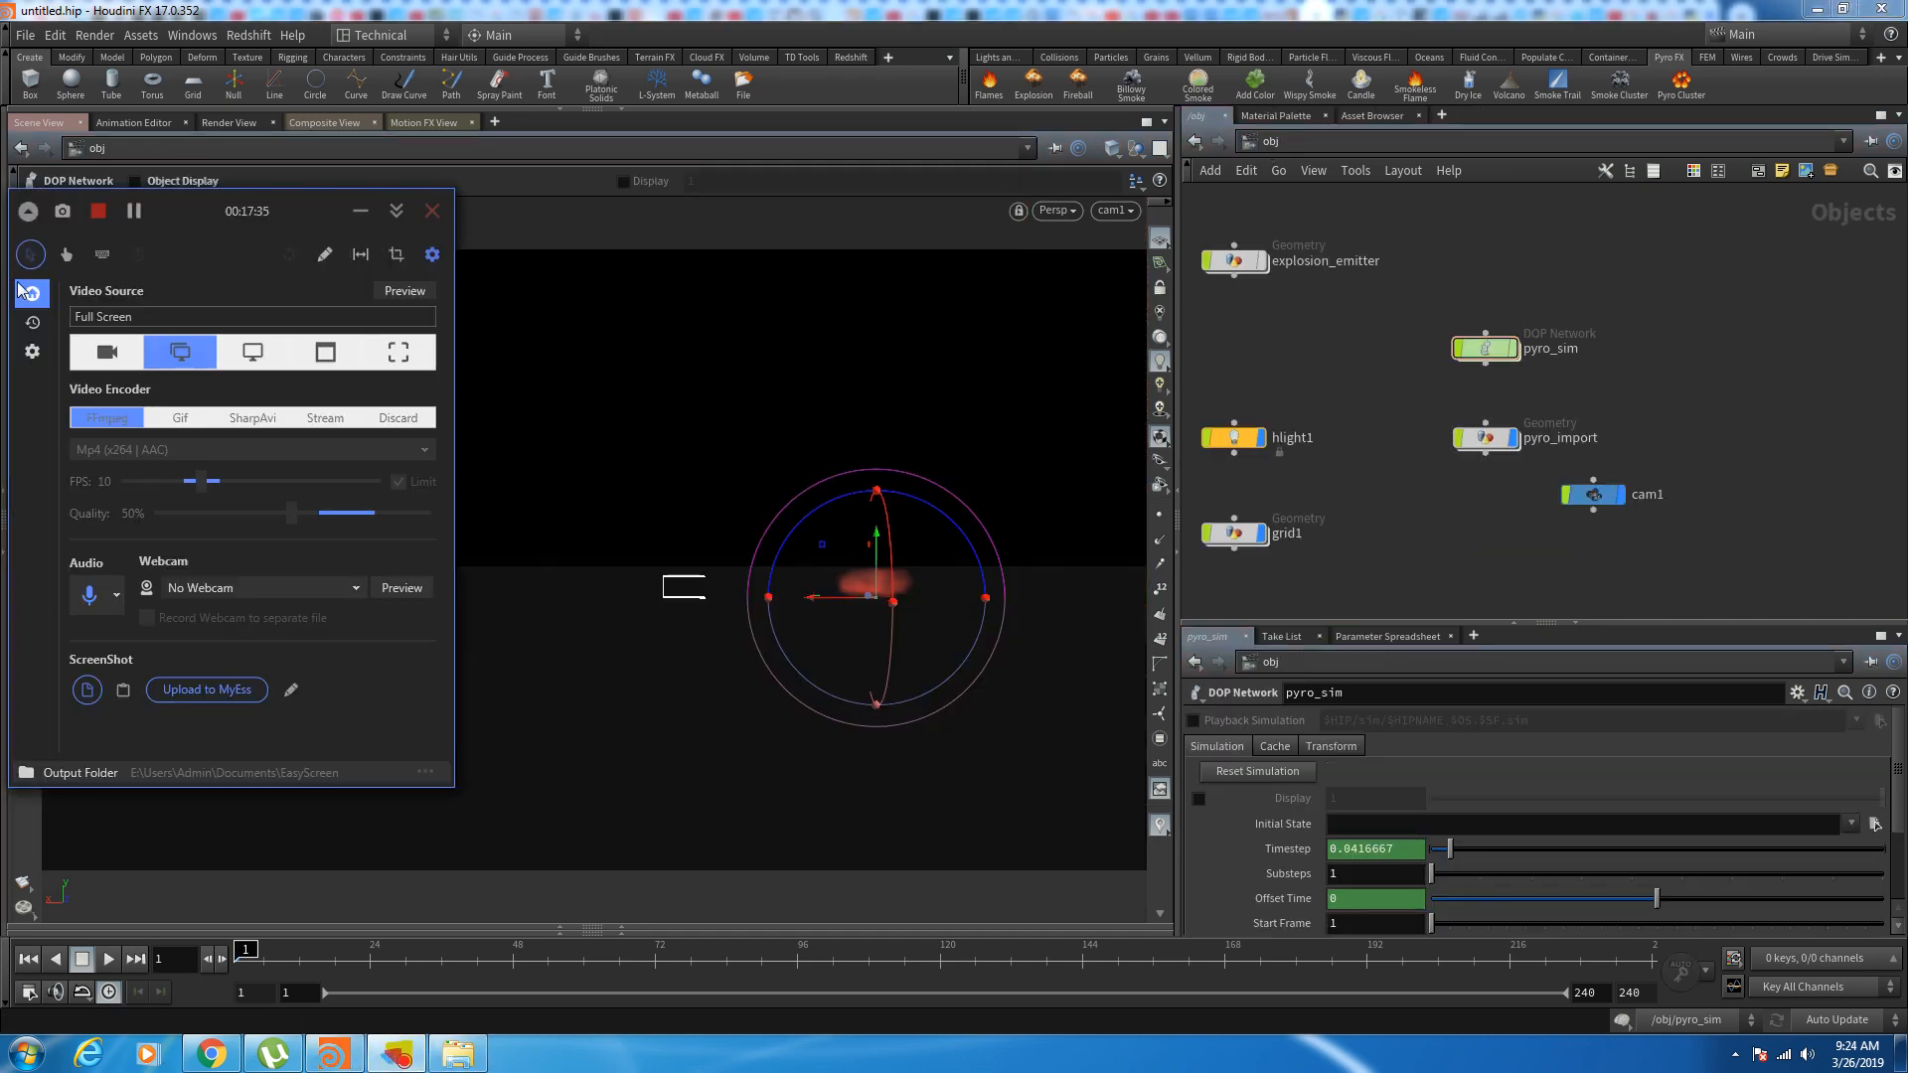
Step: Play the pyro simulation from frame 1 and scrub through its first 70 or so frames to examine the explosion's shape
click(361, 213)
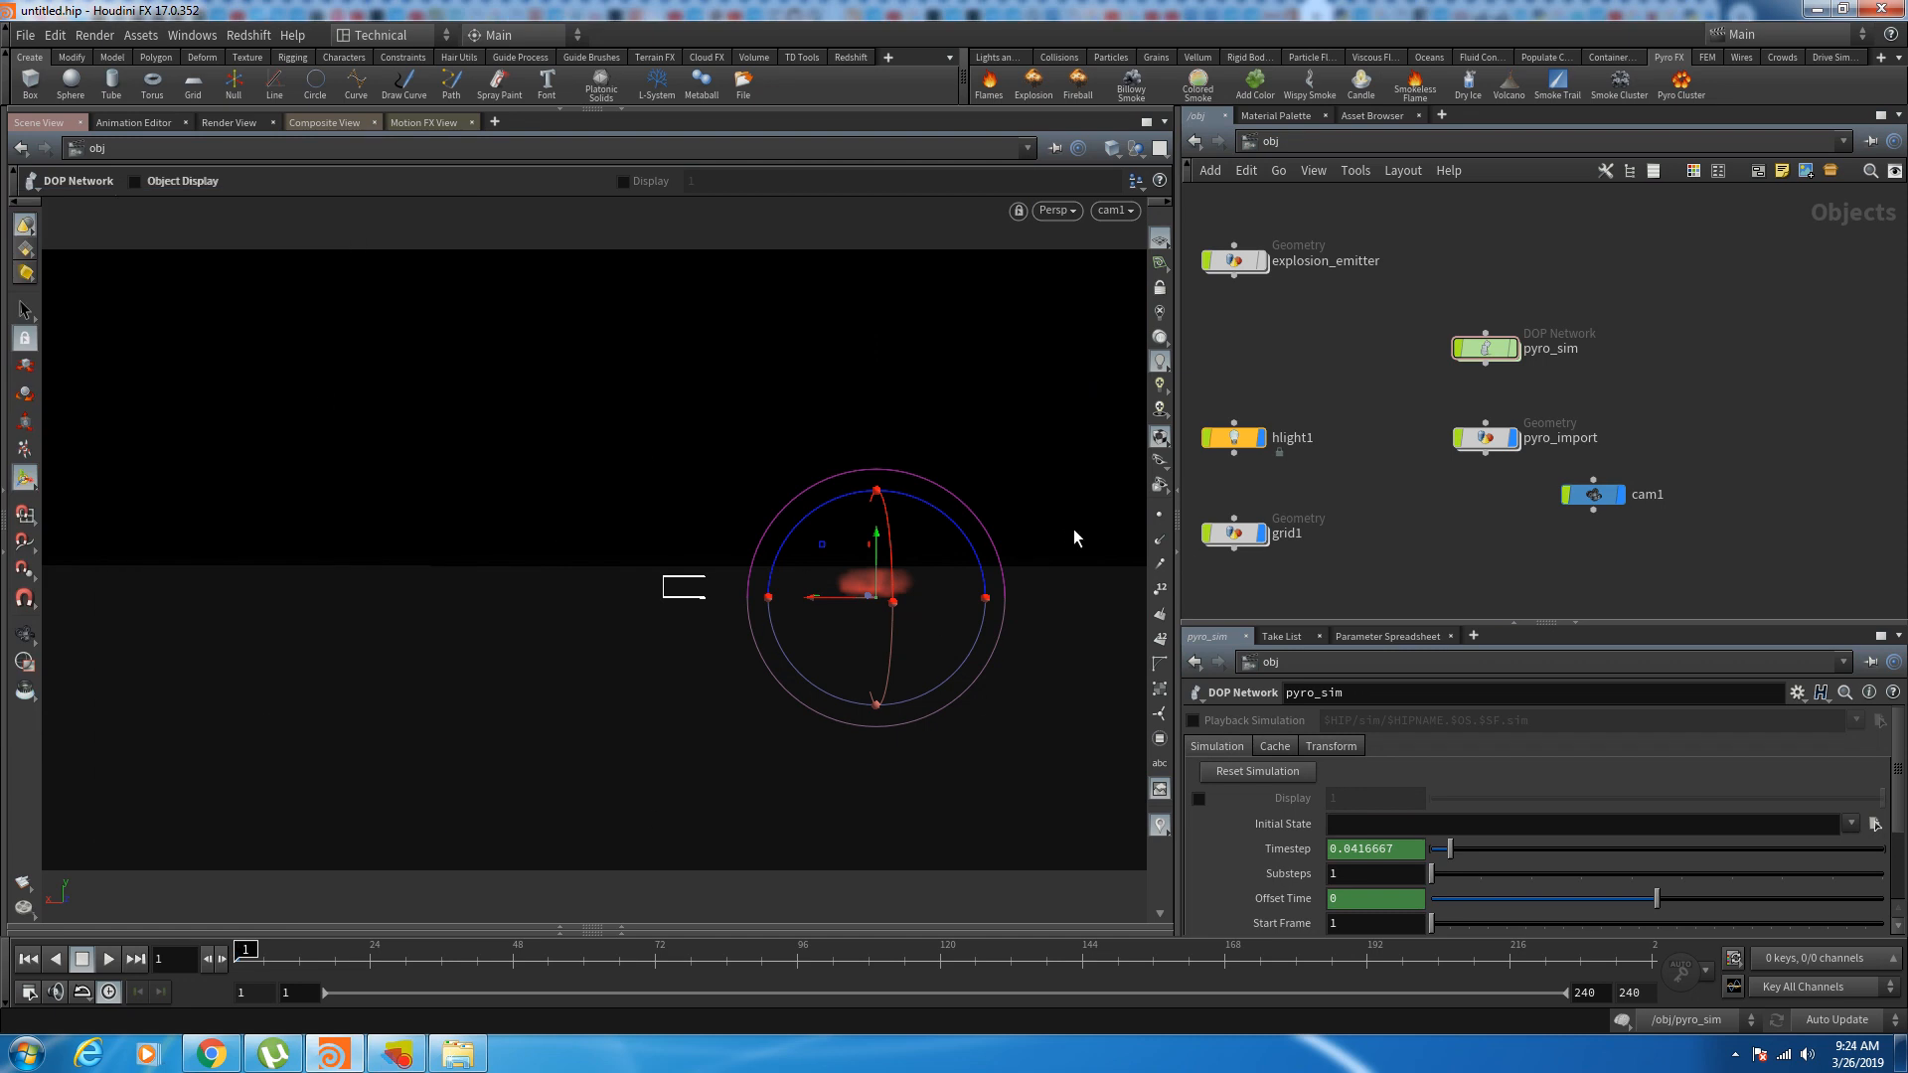
click(105, 965)
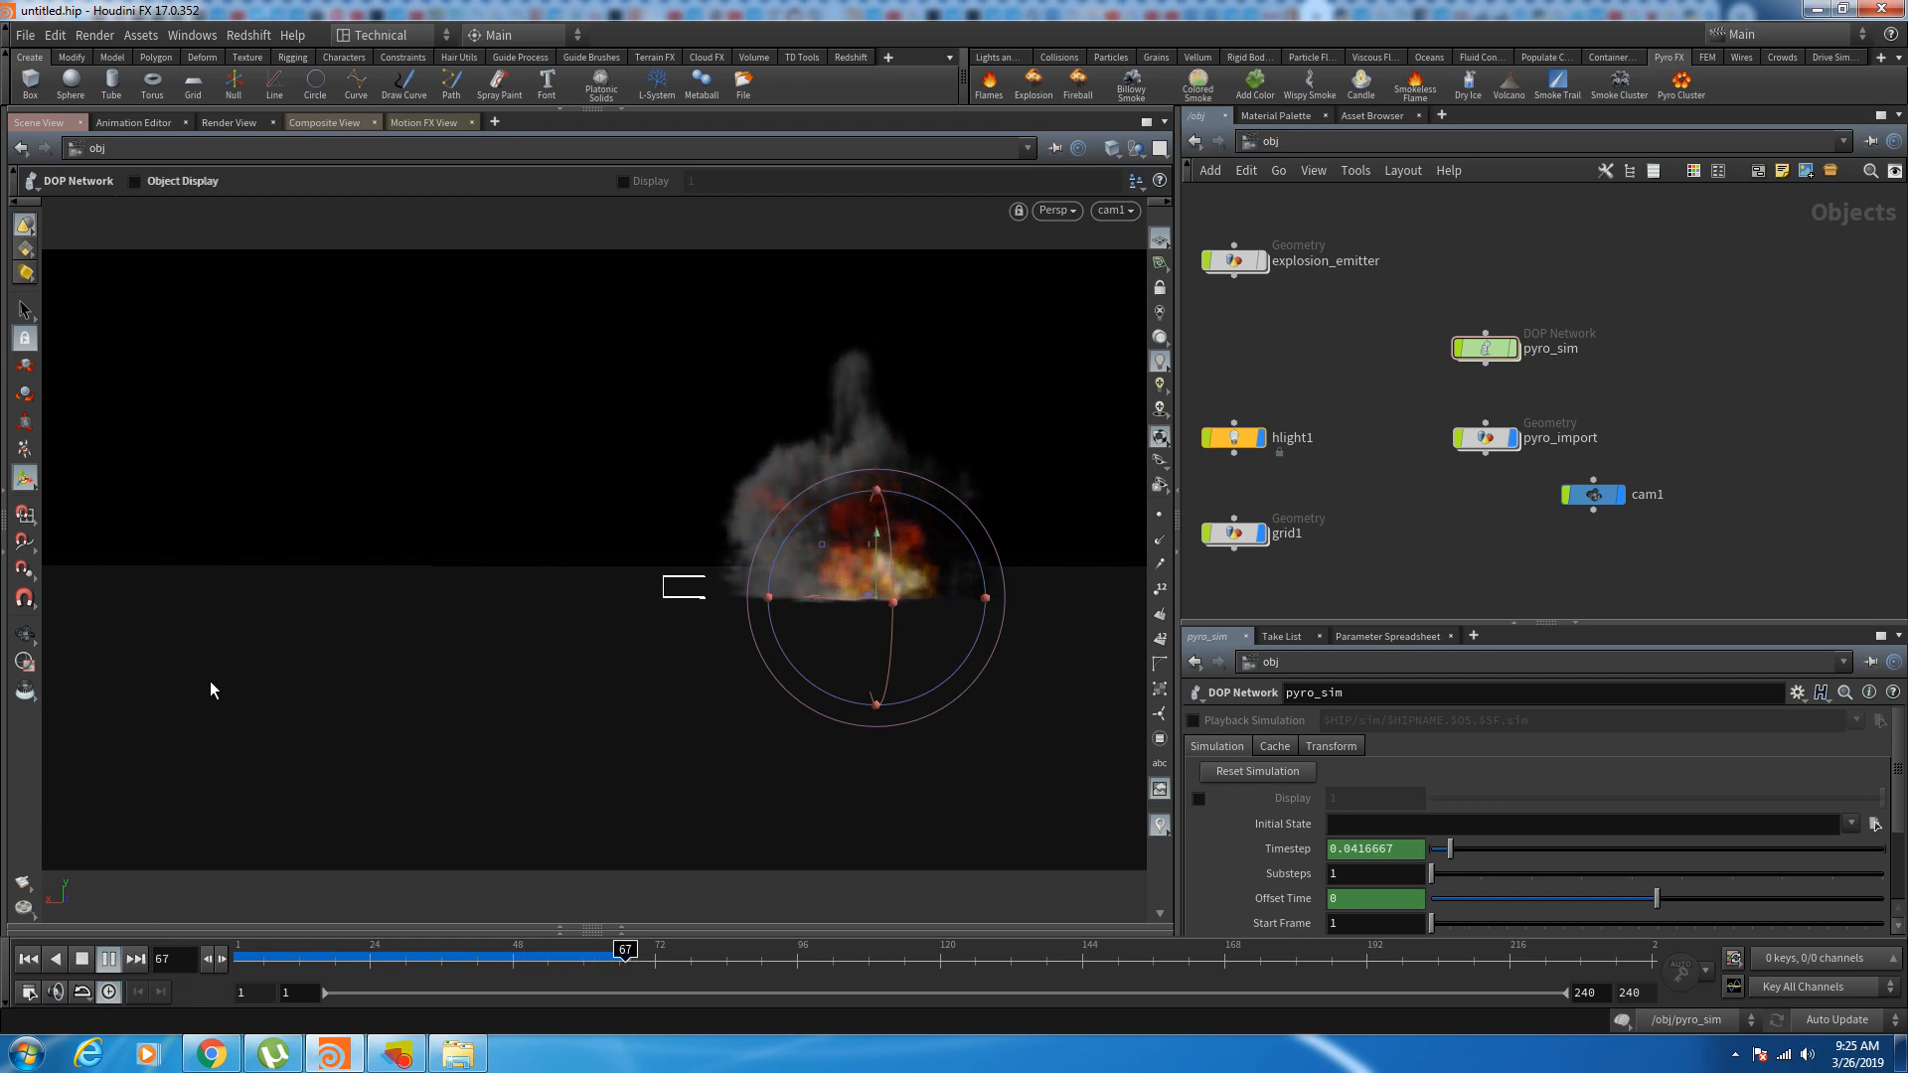
drag(238, 962, 631, 967)
key(space)
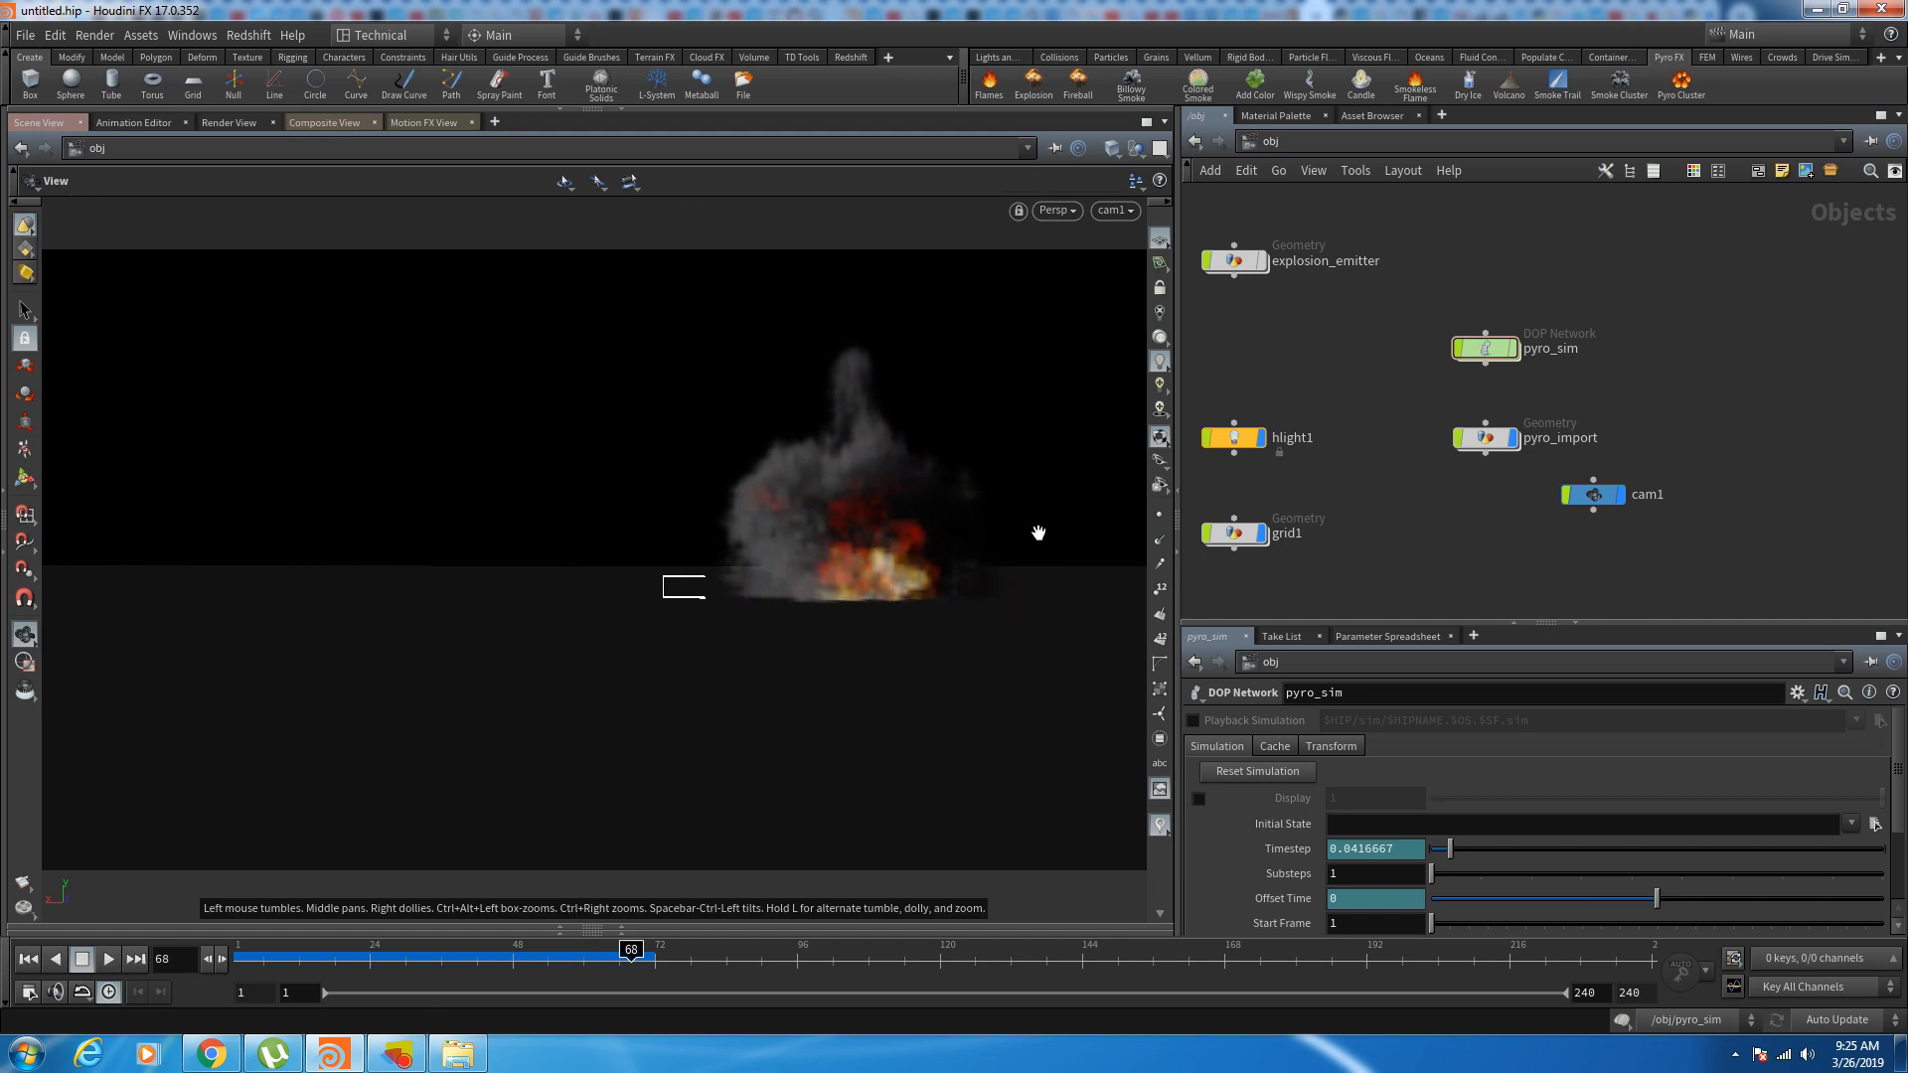
drag(1039, 534, 725, 527)
drag(395, 960, 648, 966)
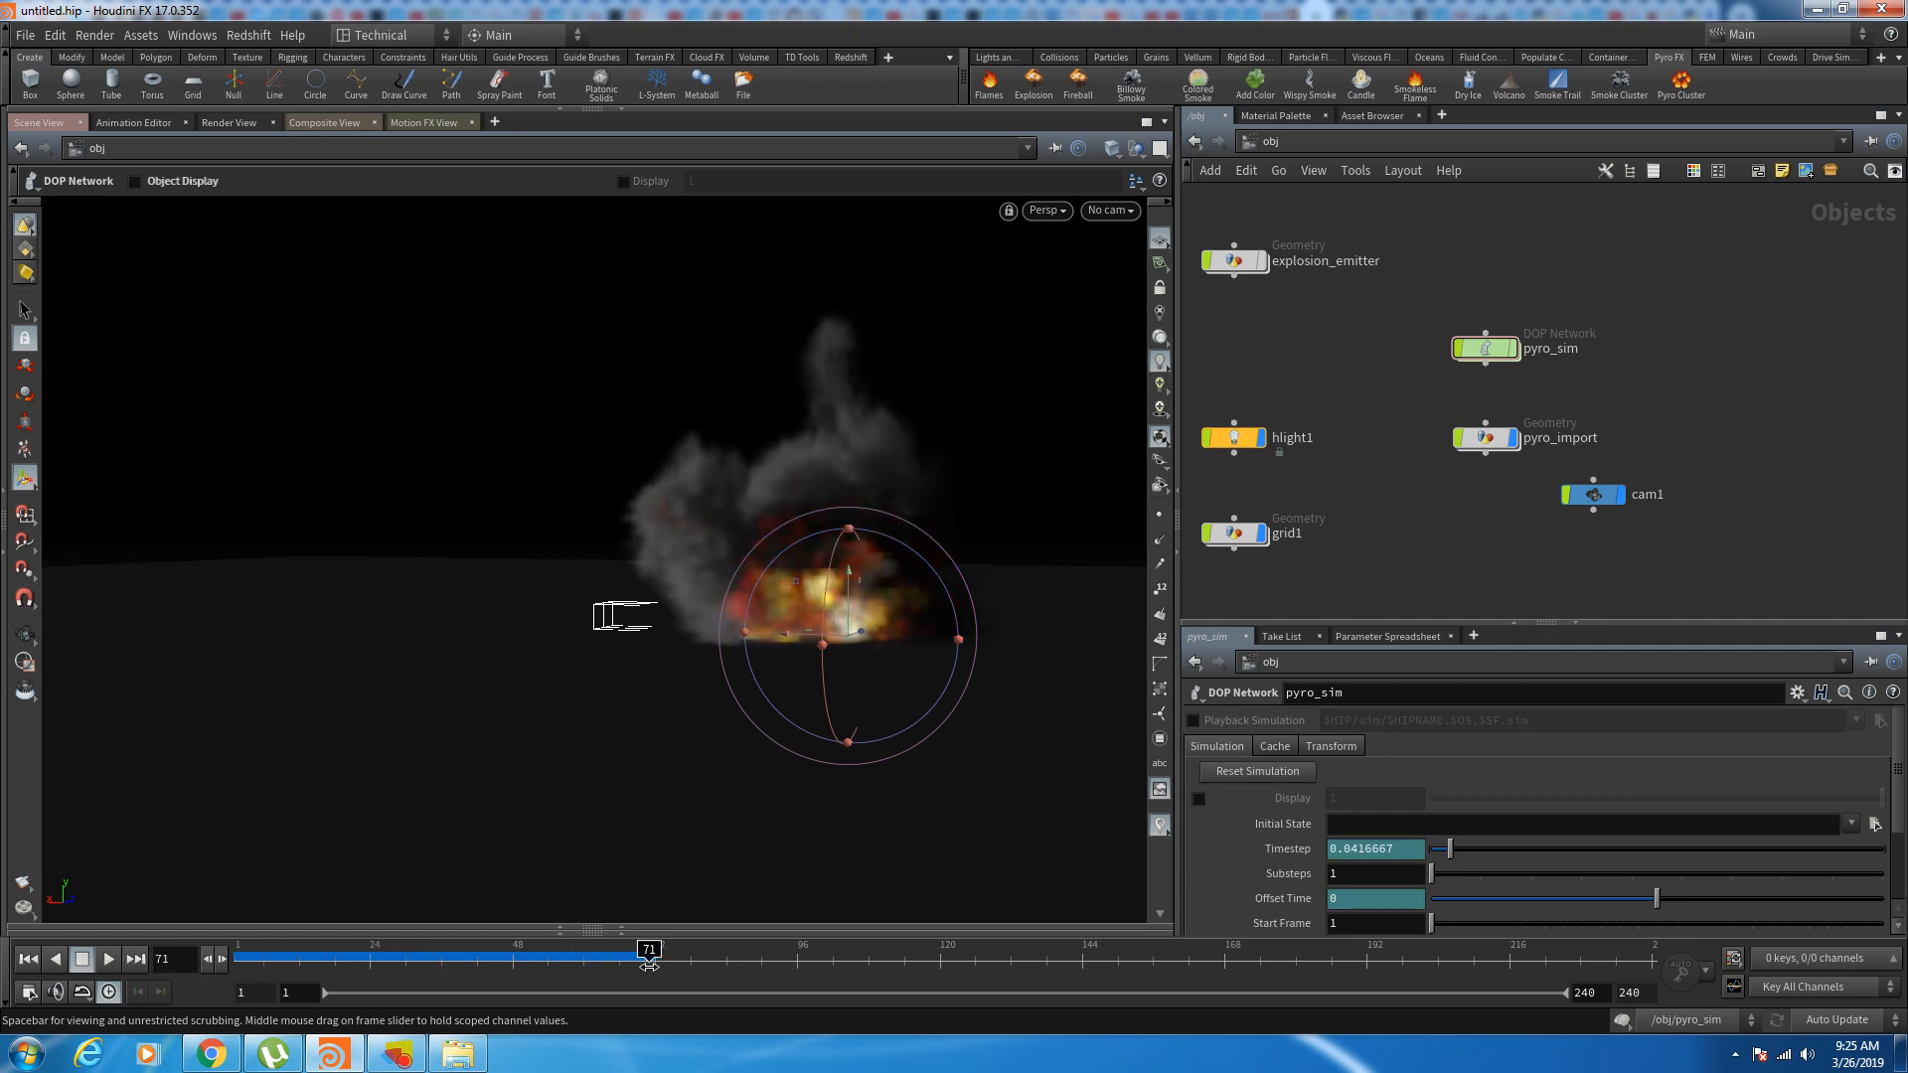
alt+right_drag(675, 574, 616, 488)
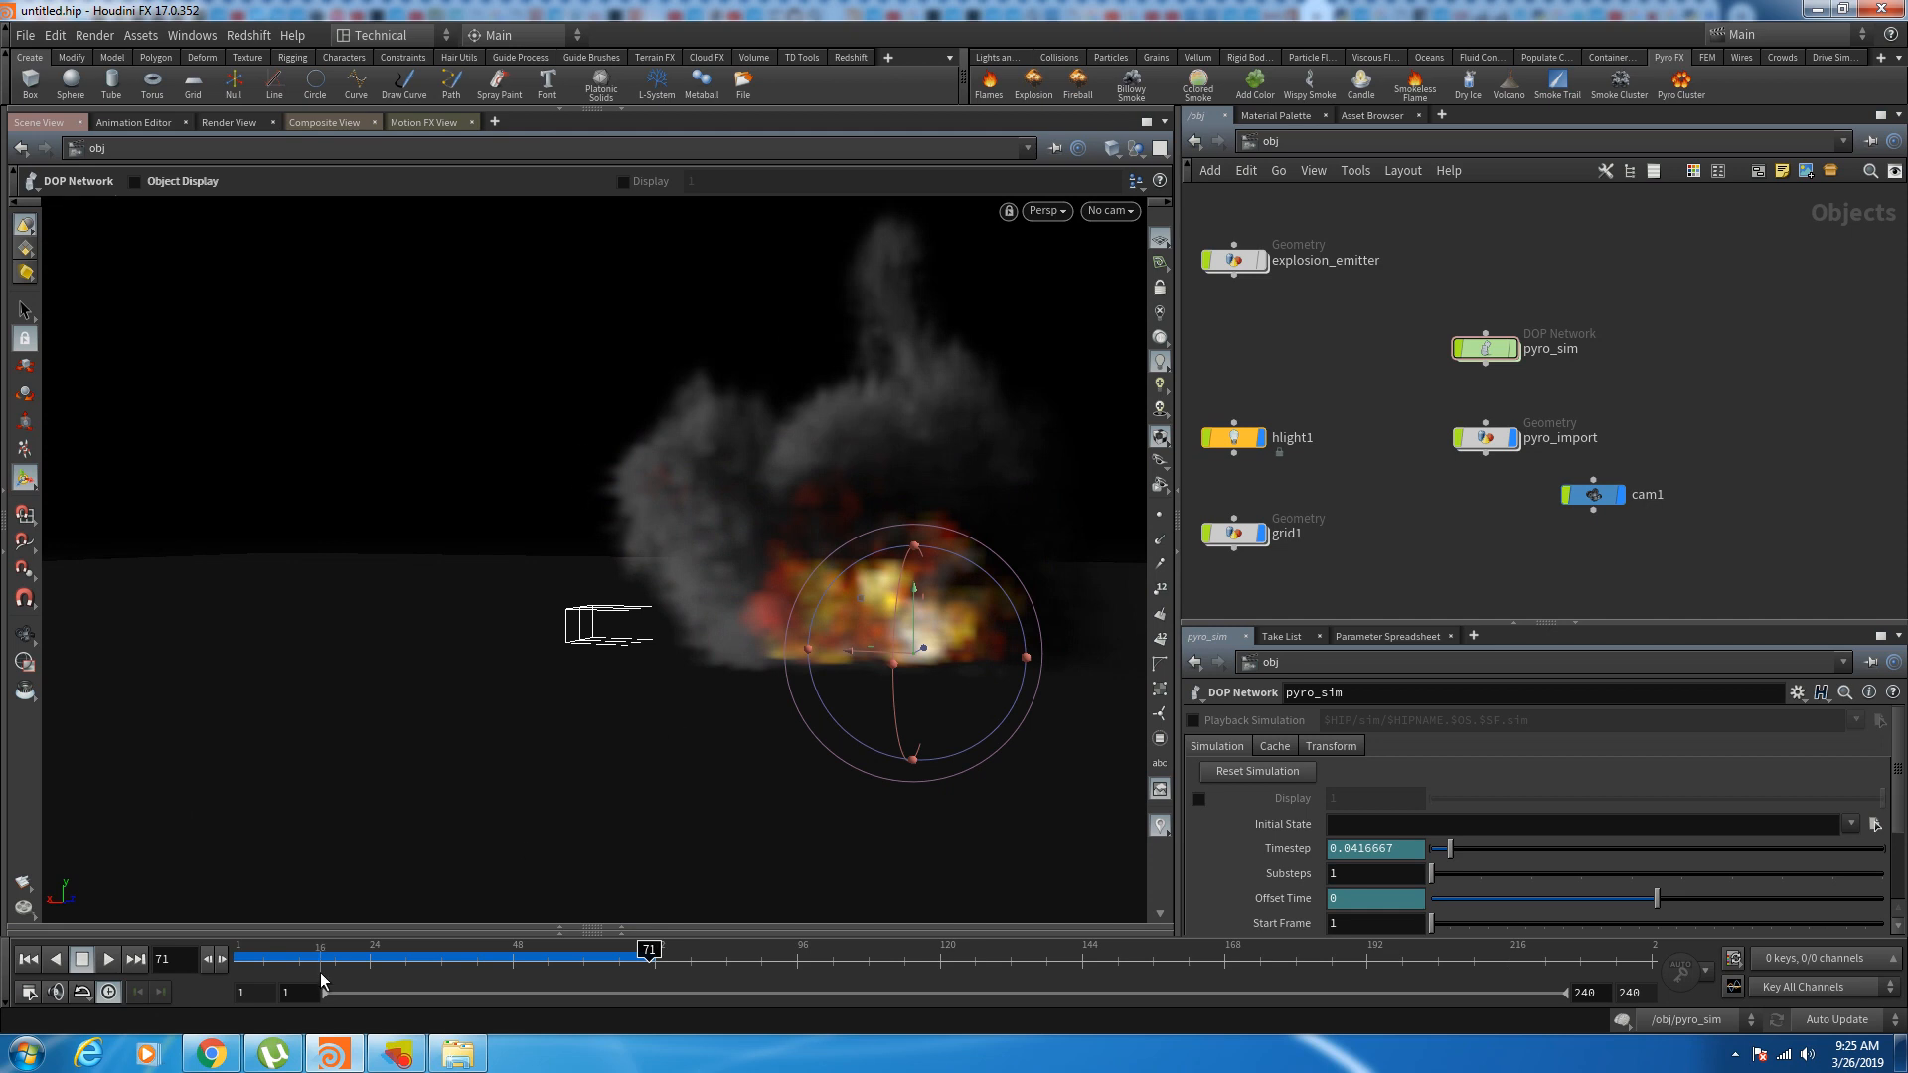
drag(321, 979, 577, 962)
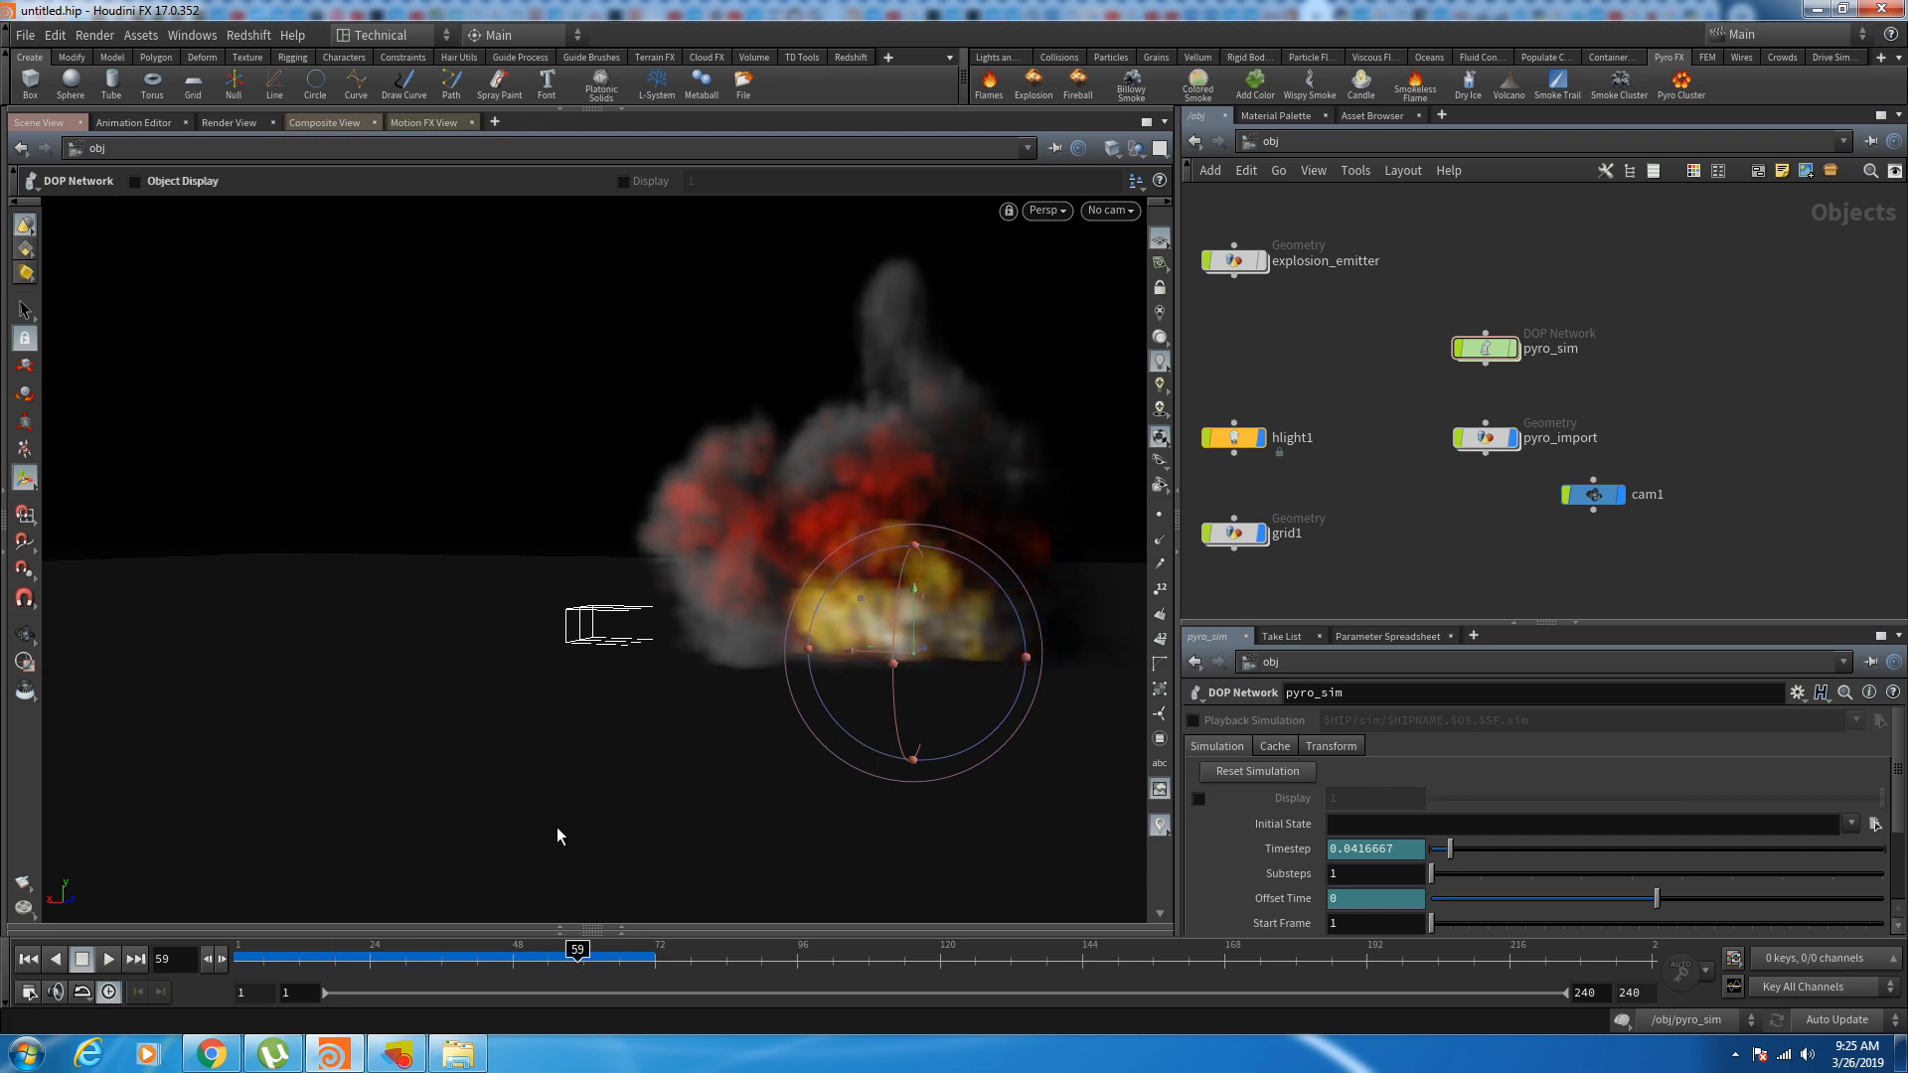
drag(268, 957, 630, 960)
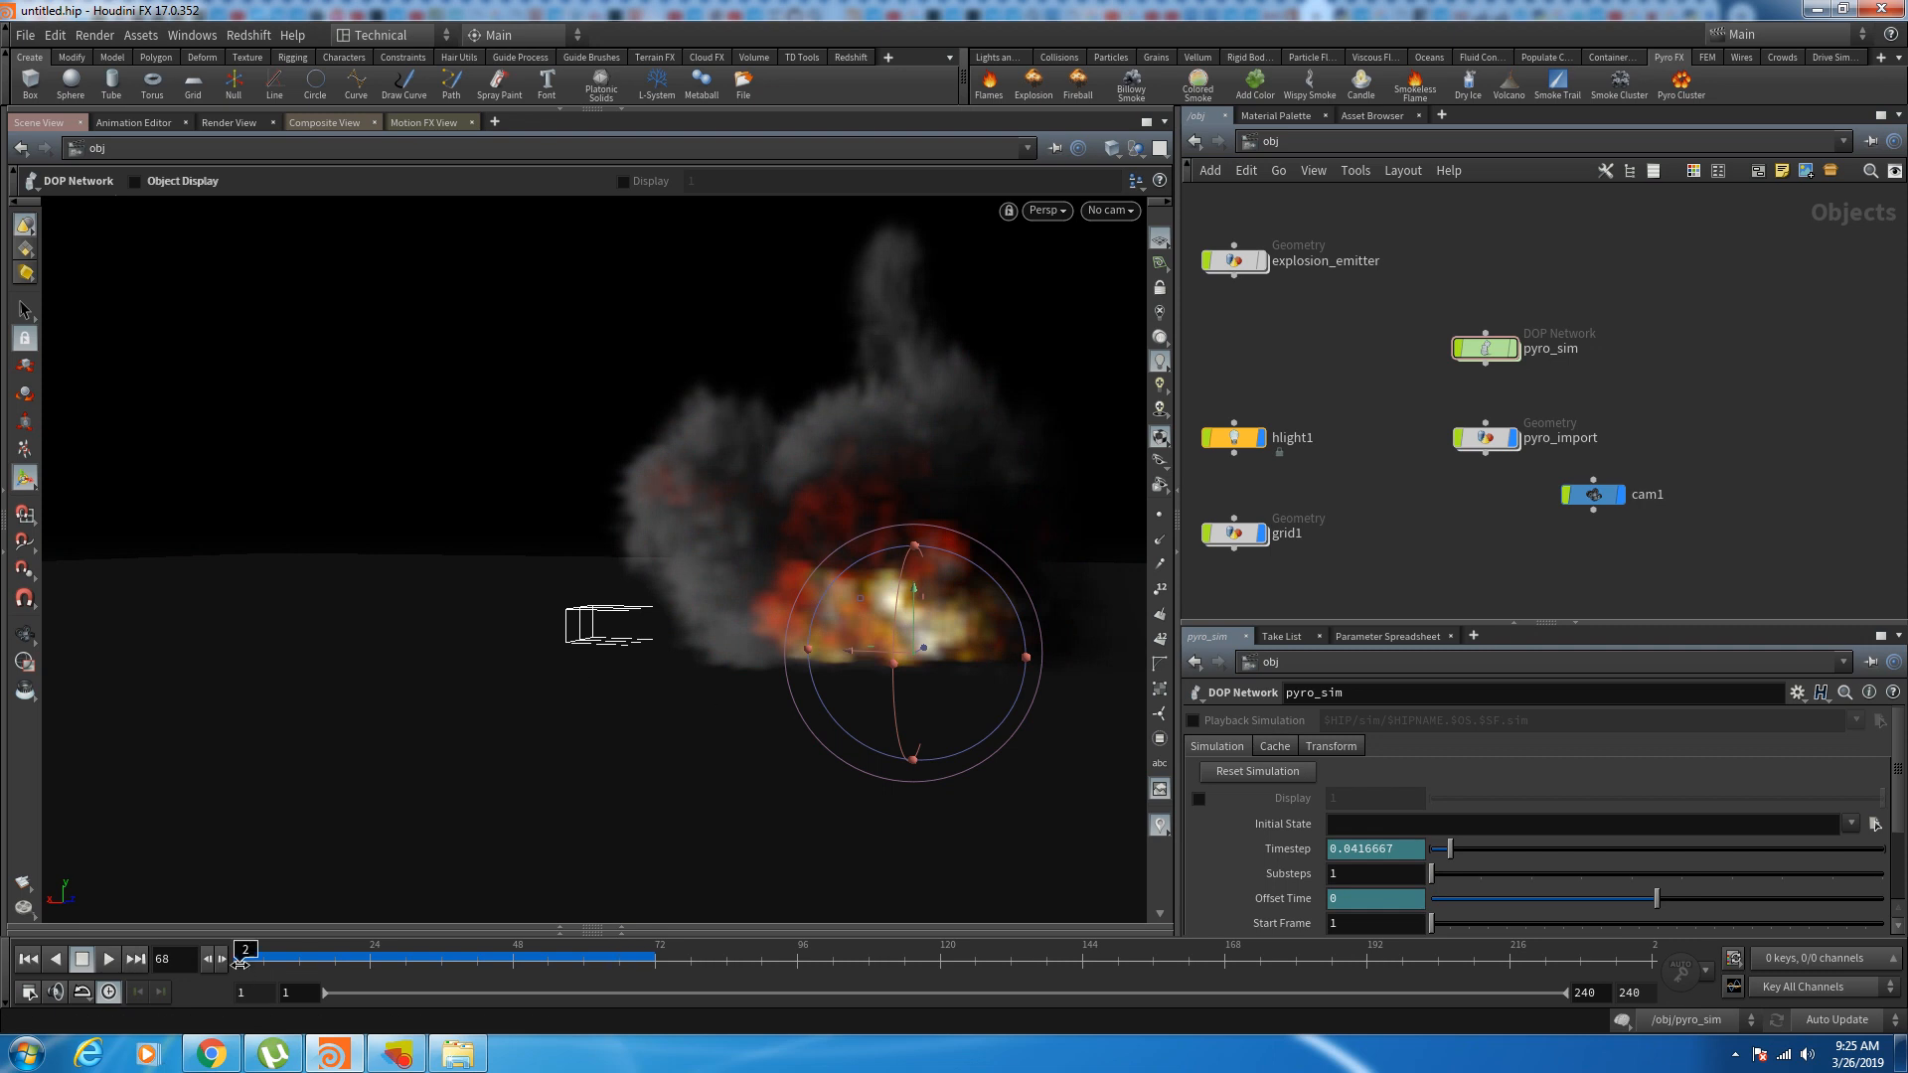
drag(239, 960, 583, 960)
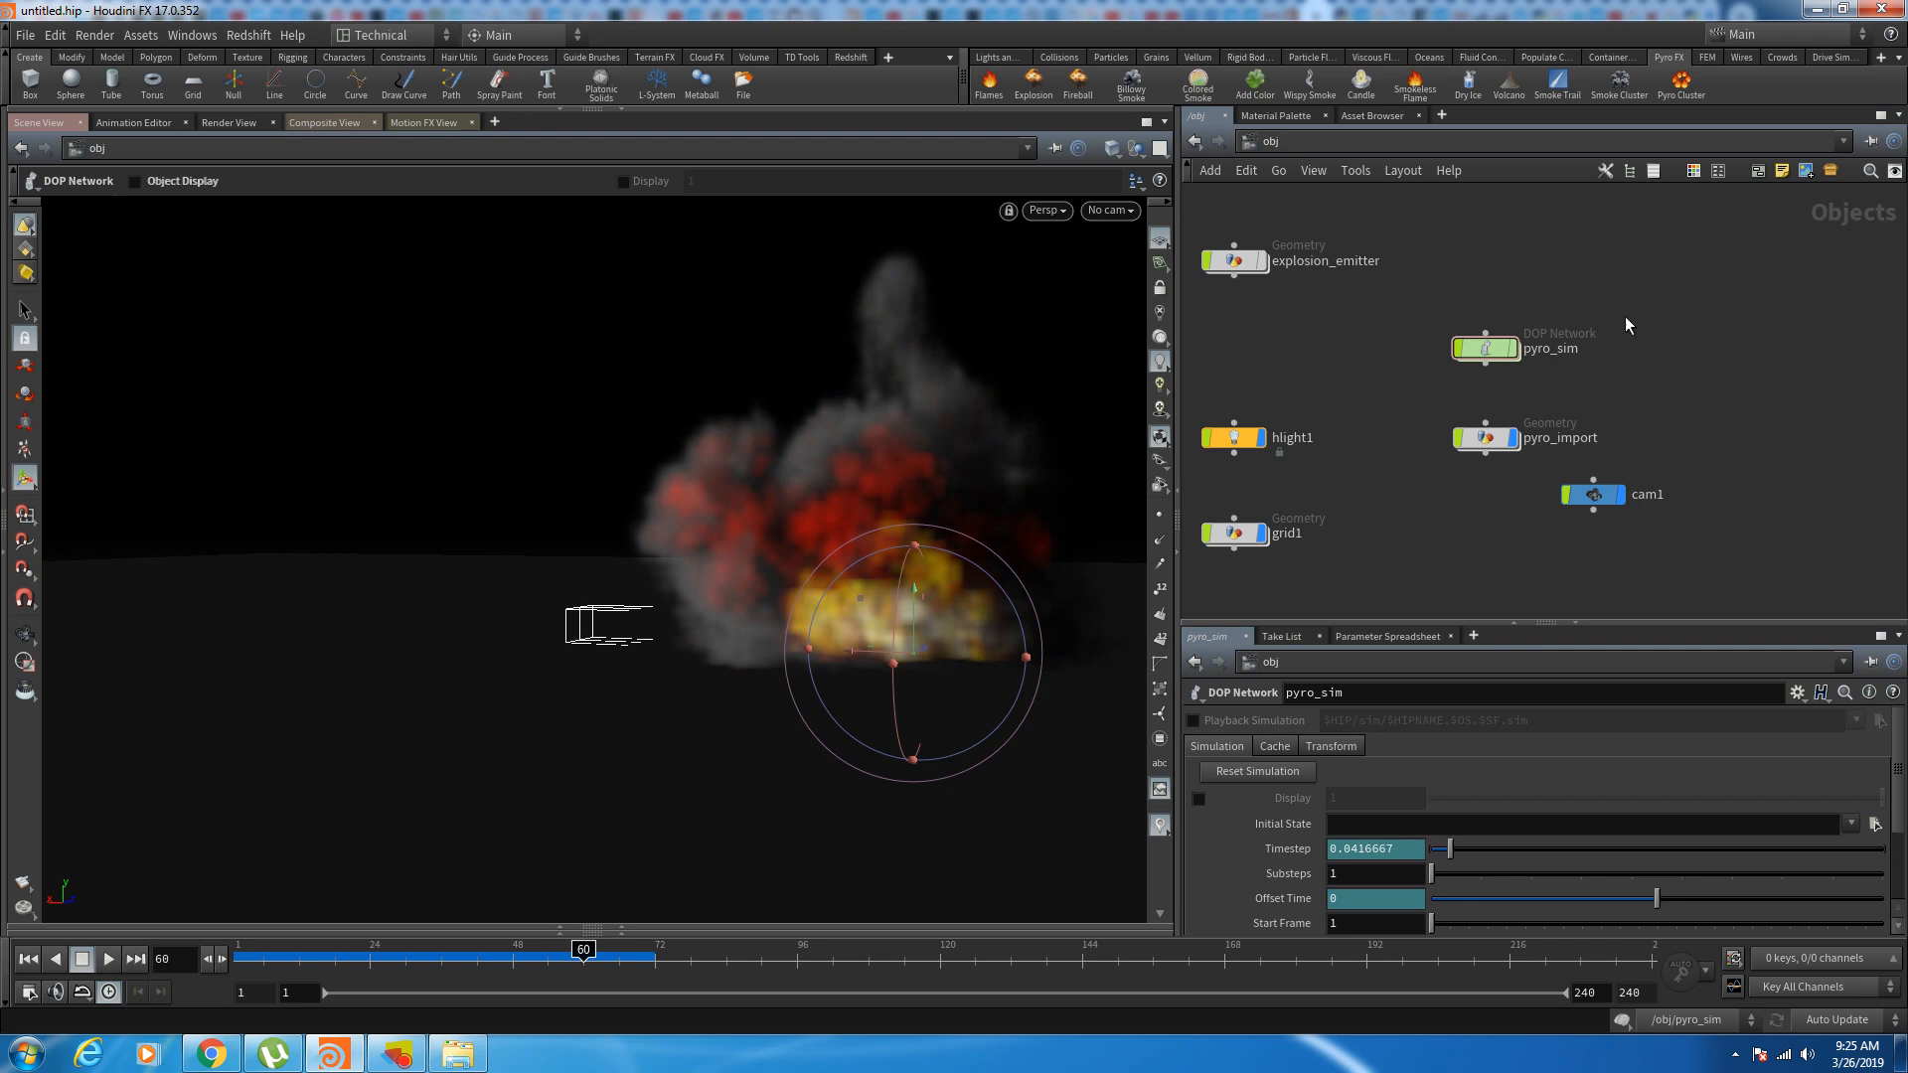
Step: Set Shredding to 0.35 in the shape settings of pyrosolver1 inside the pyro_sim network
double_click(1483, 350)
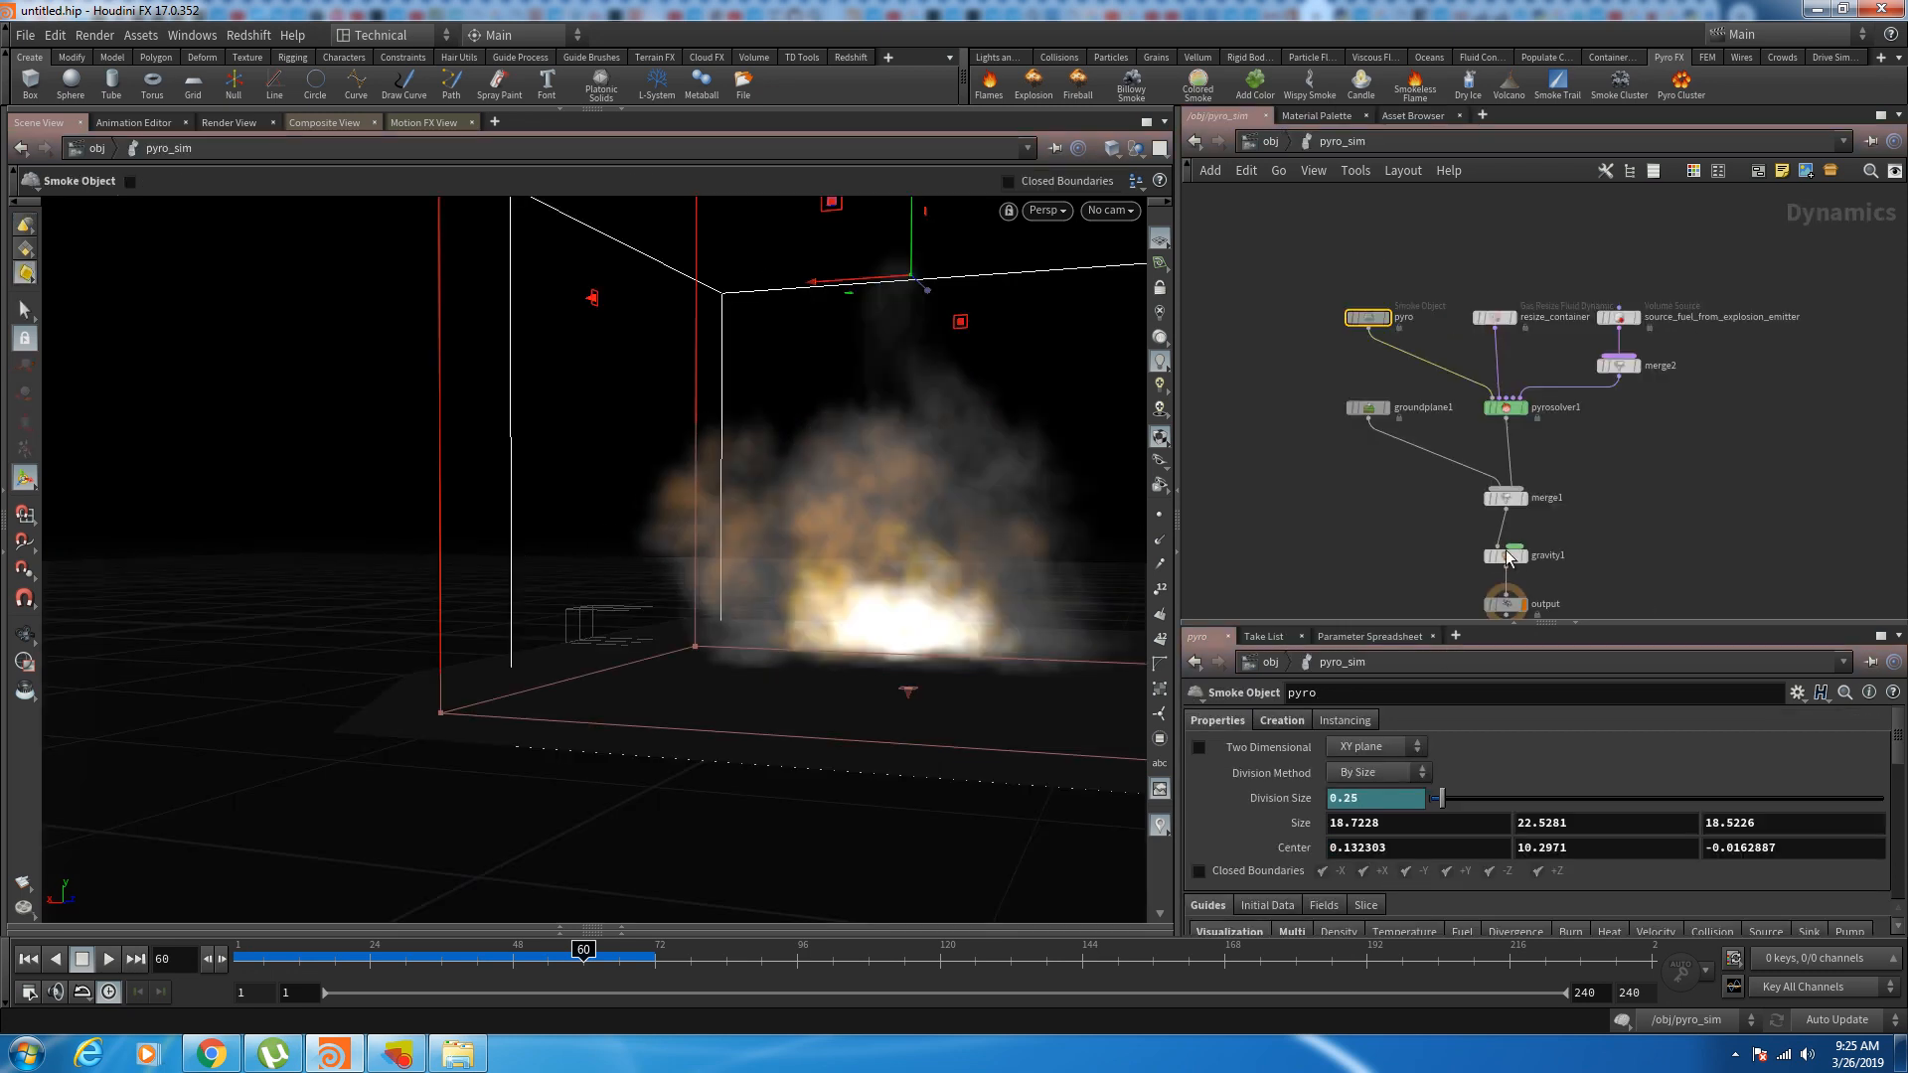
click(1505, 408)
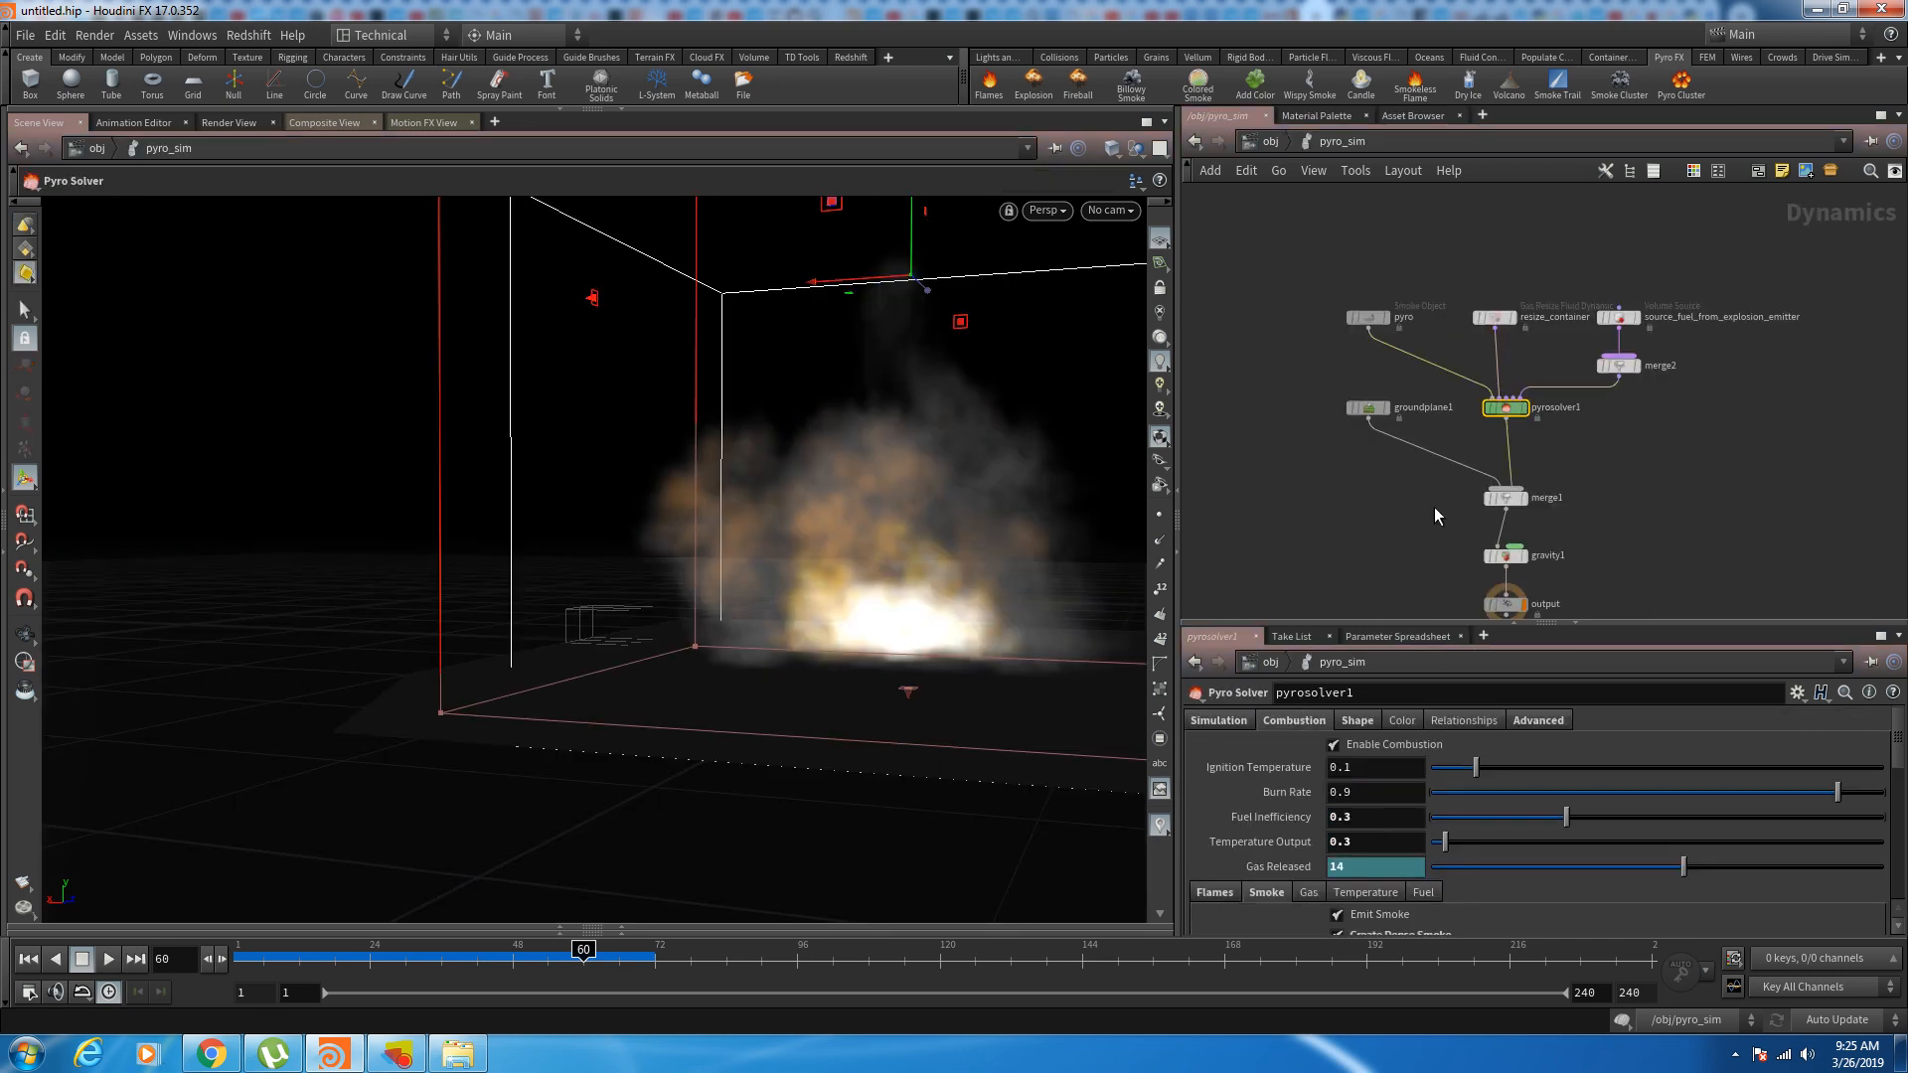
click(1359, 720)
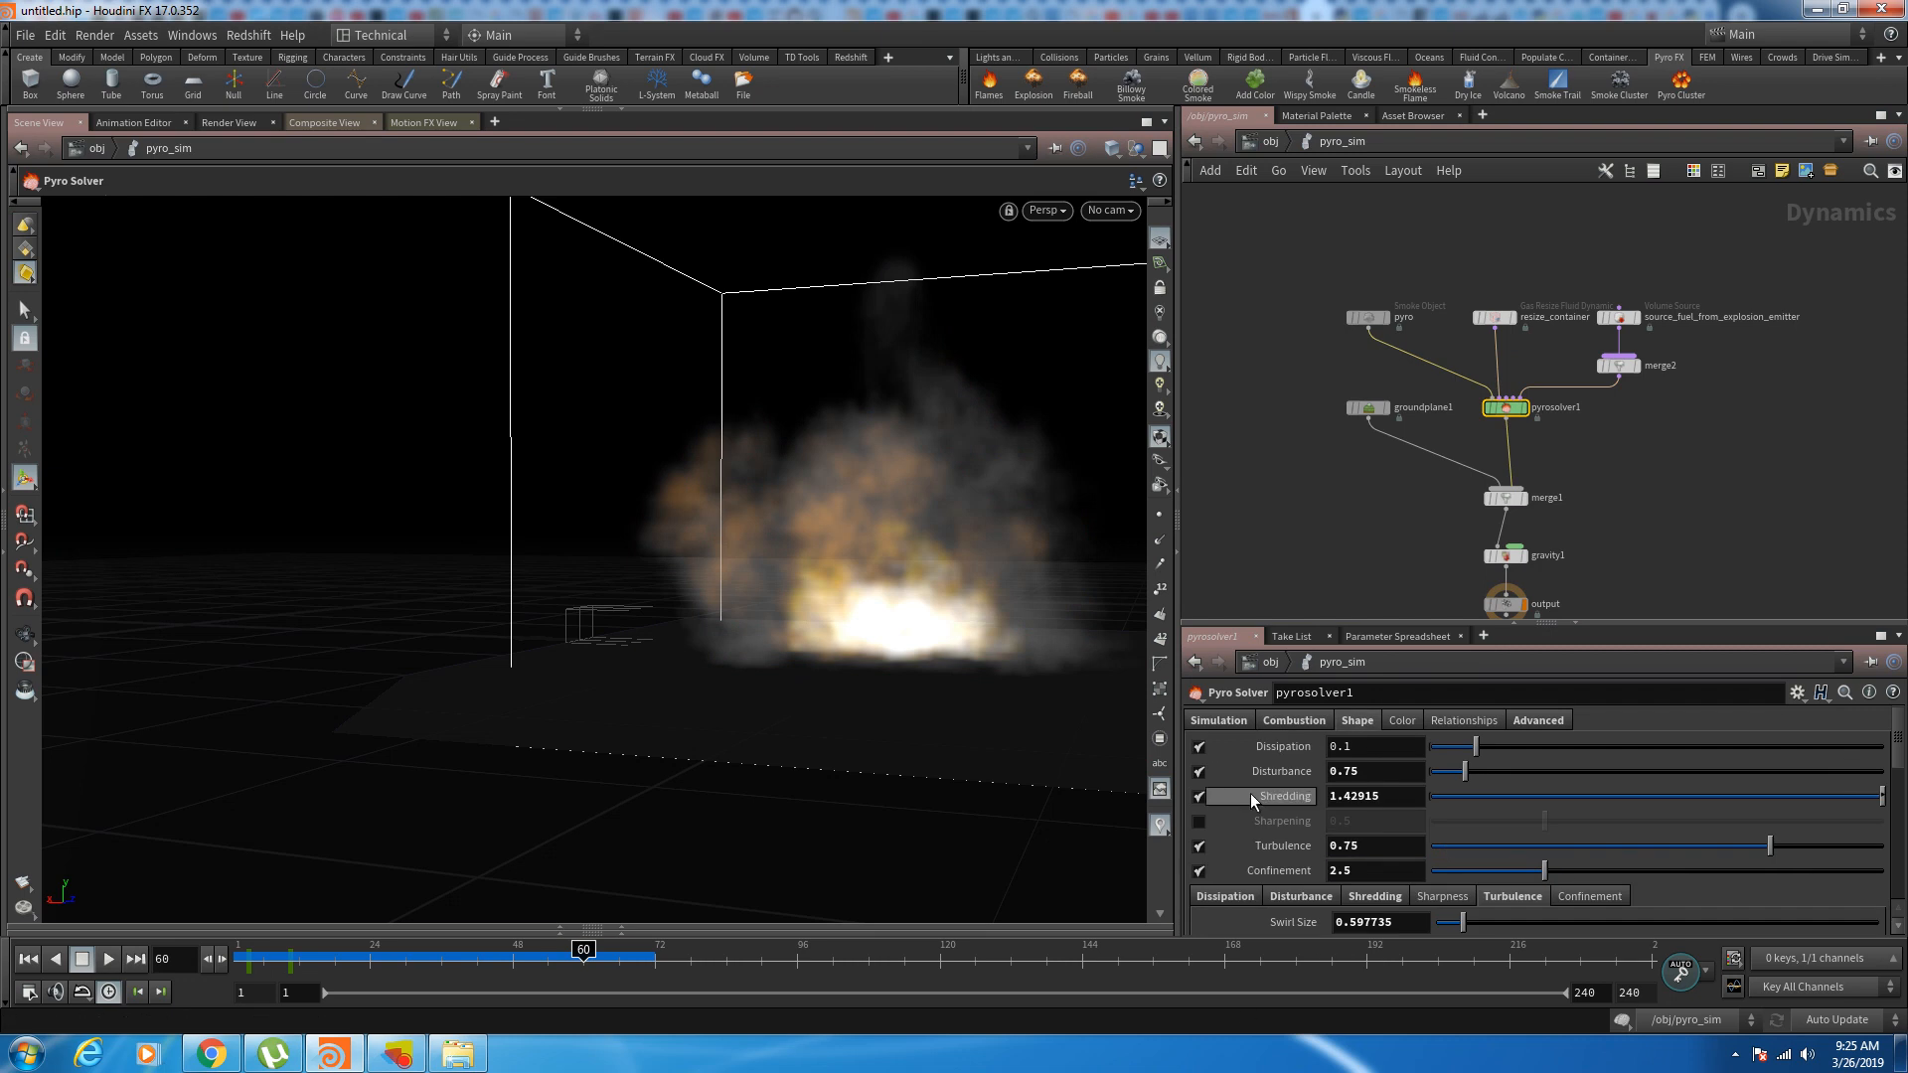
drag(1272, 815, 1179, 823)
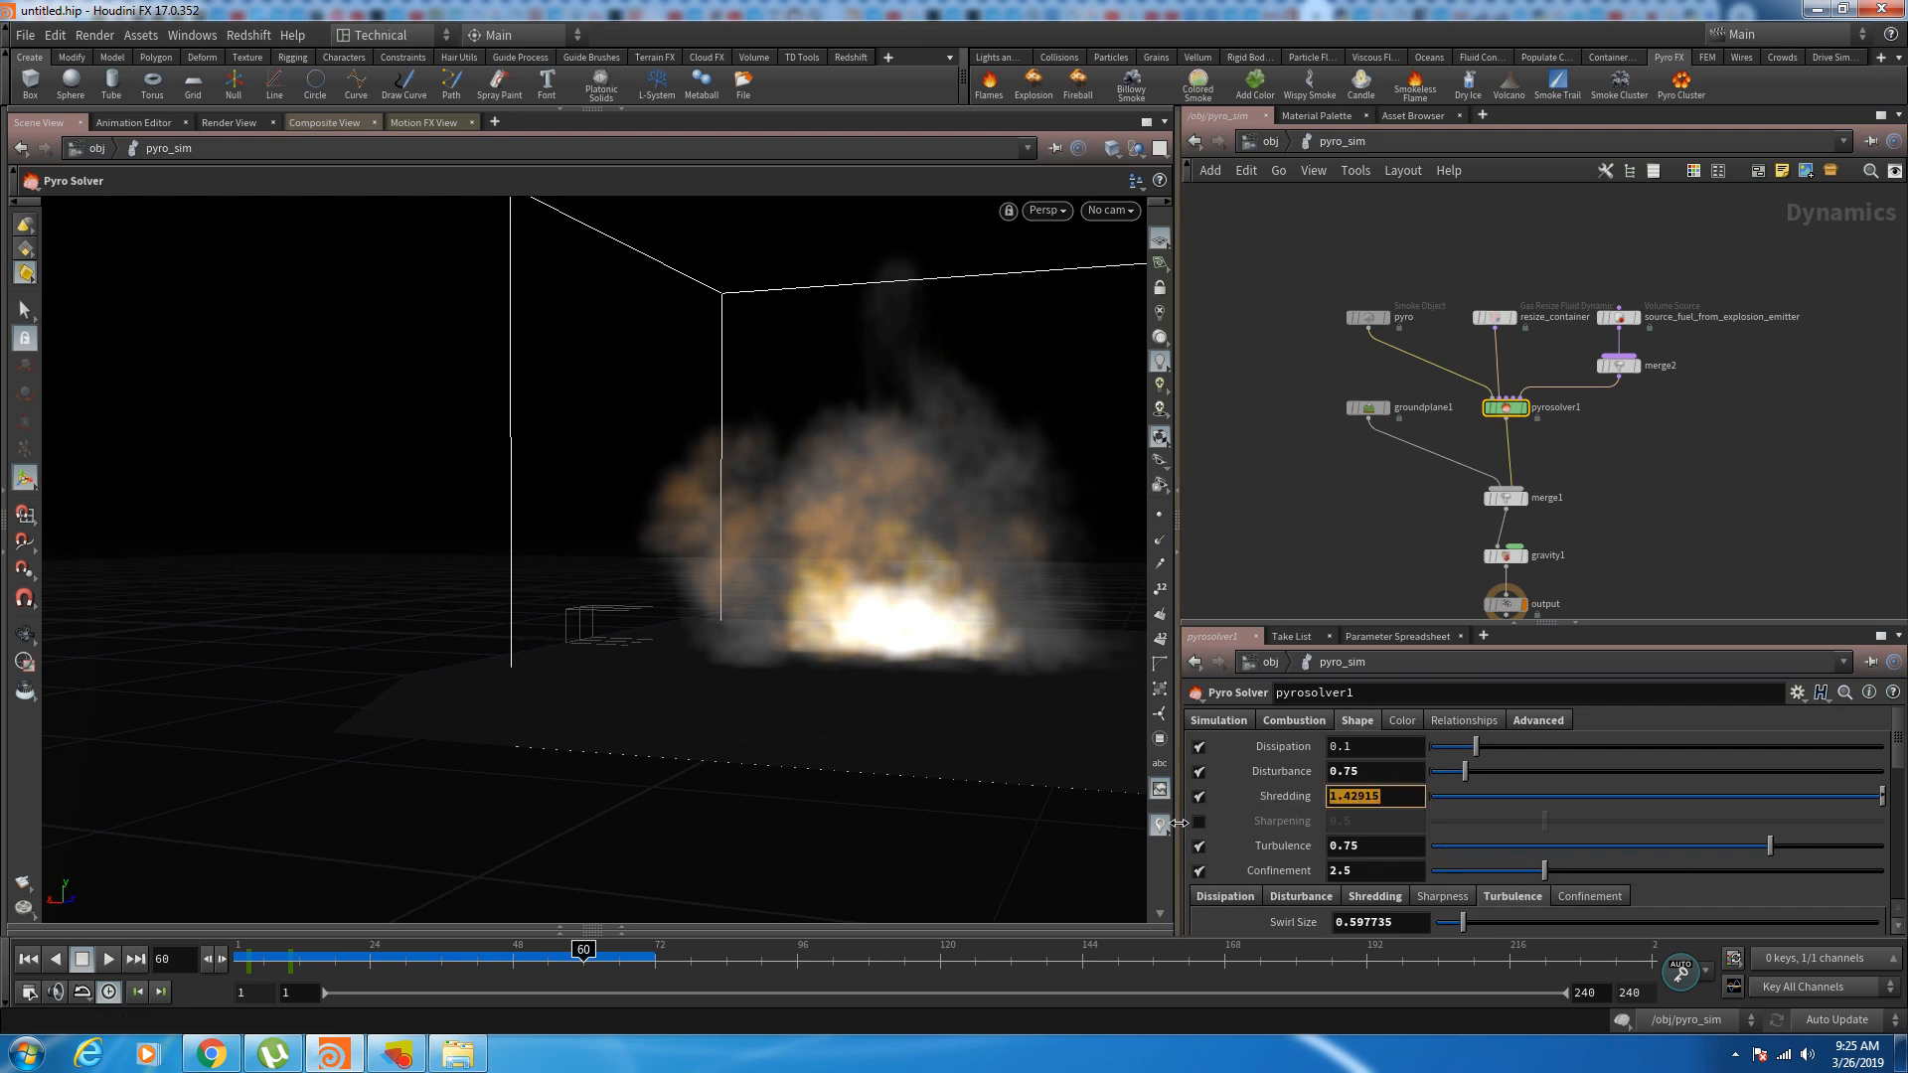
text(0.35)
key(Return)
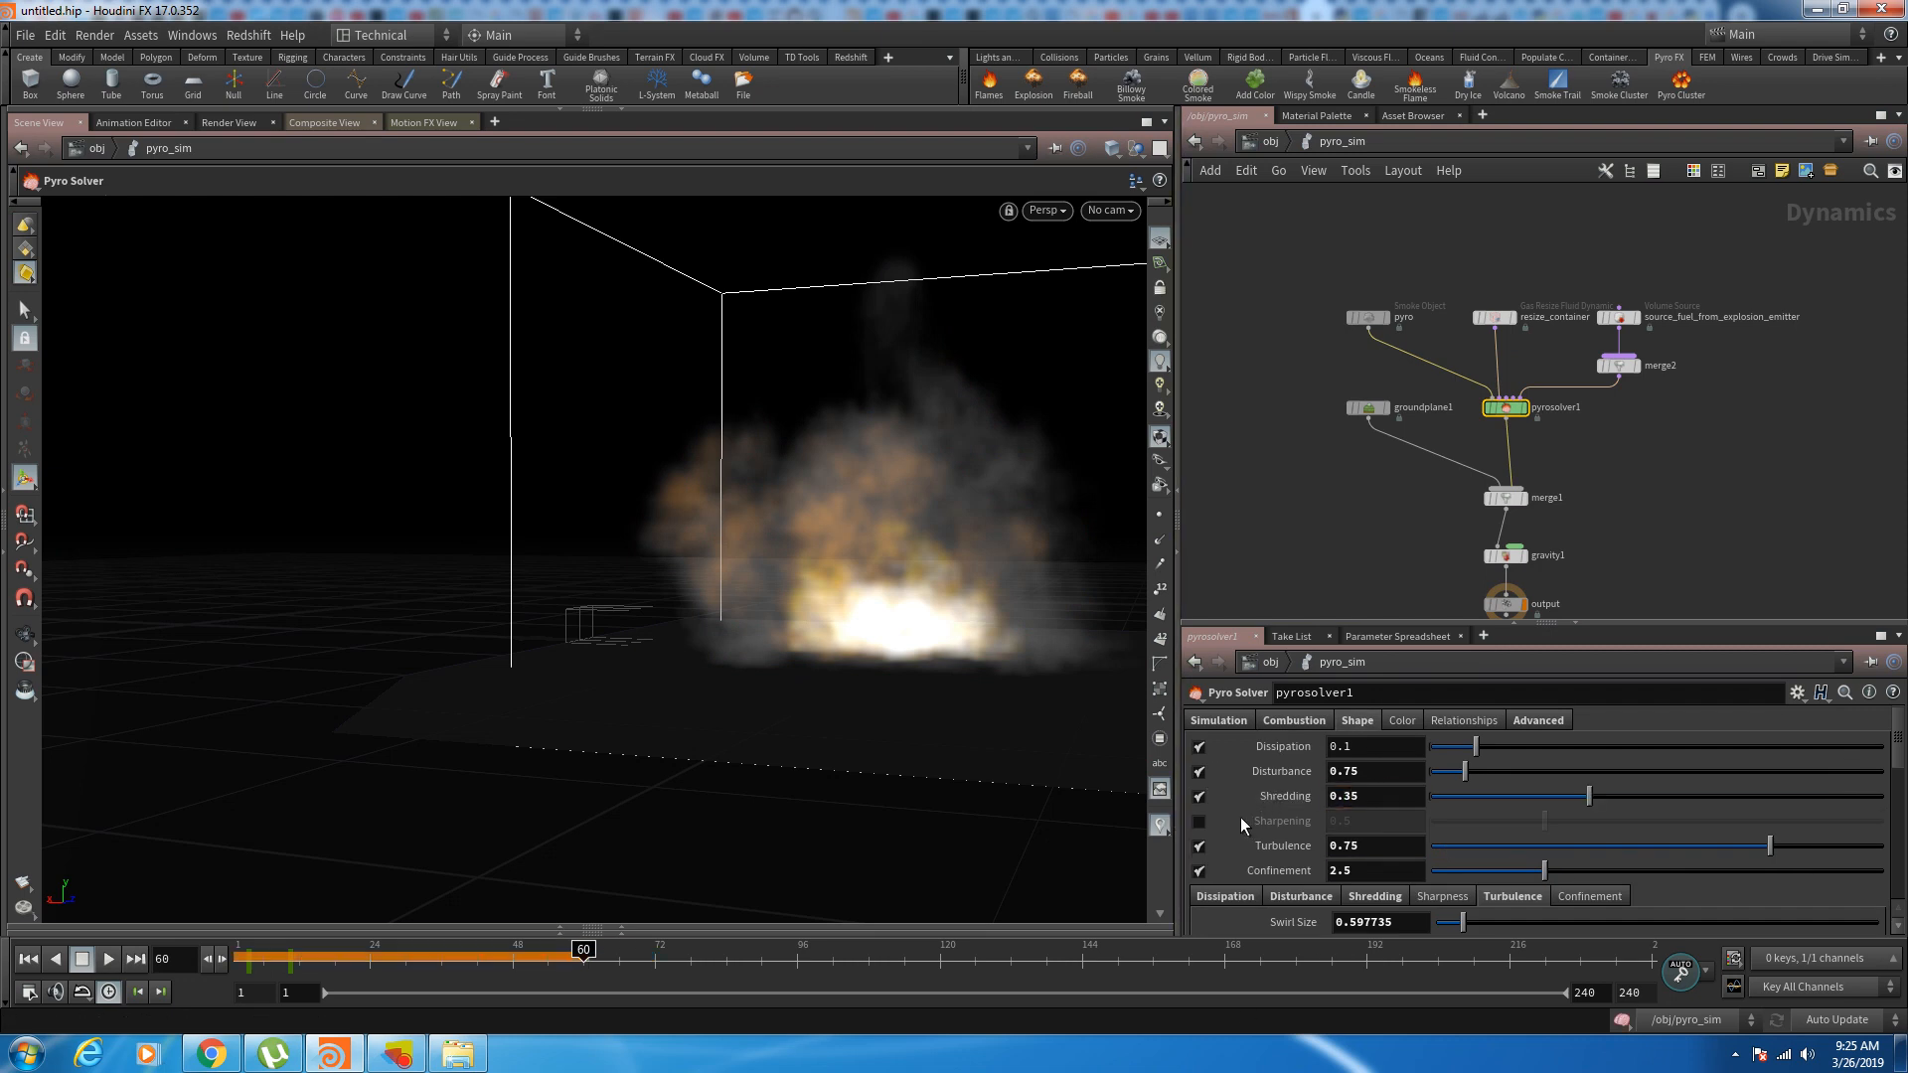
drag(1338, 626, 1338, 429)
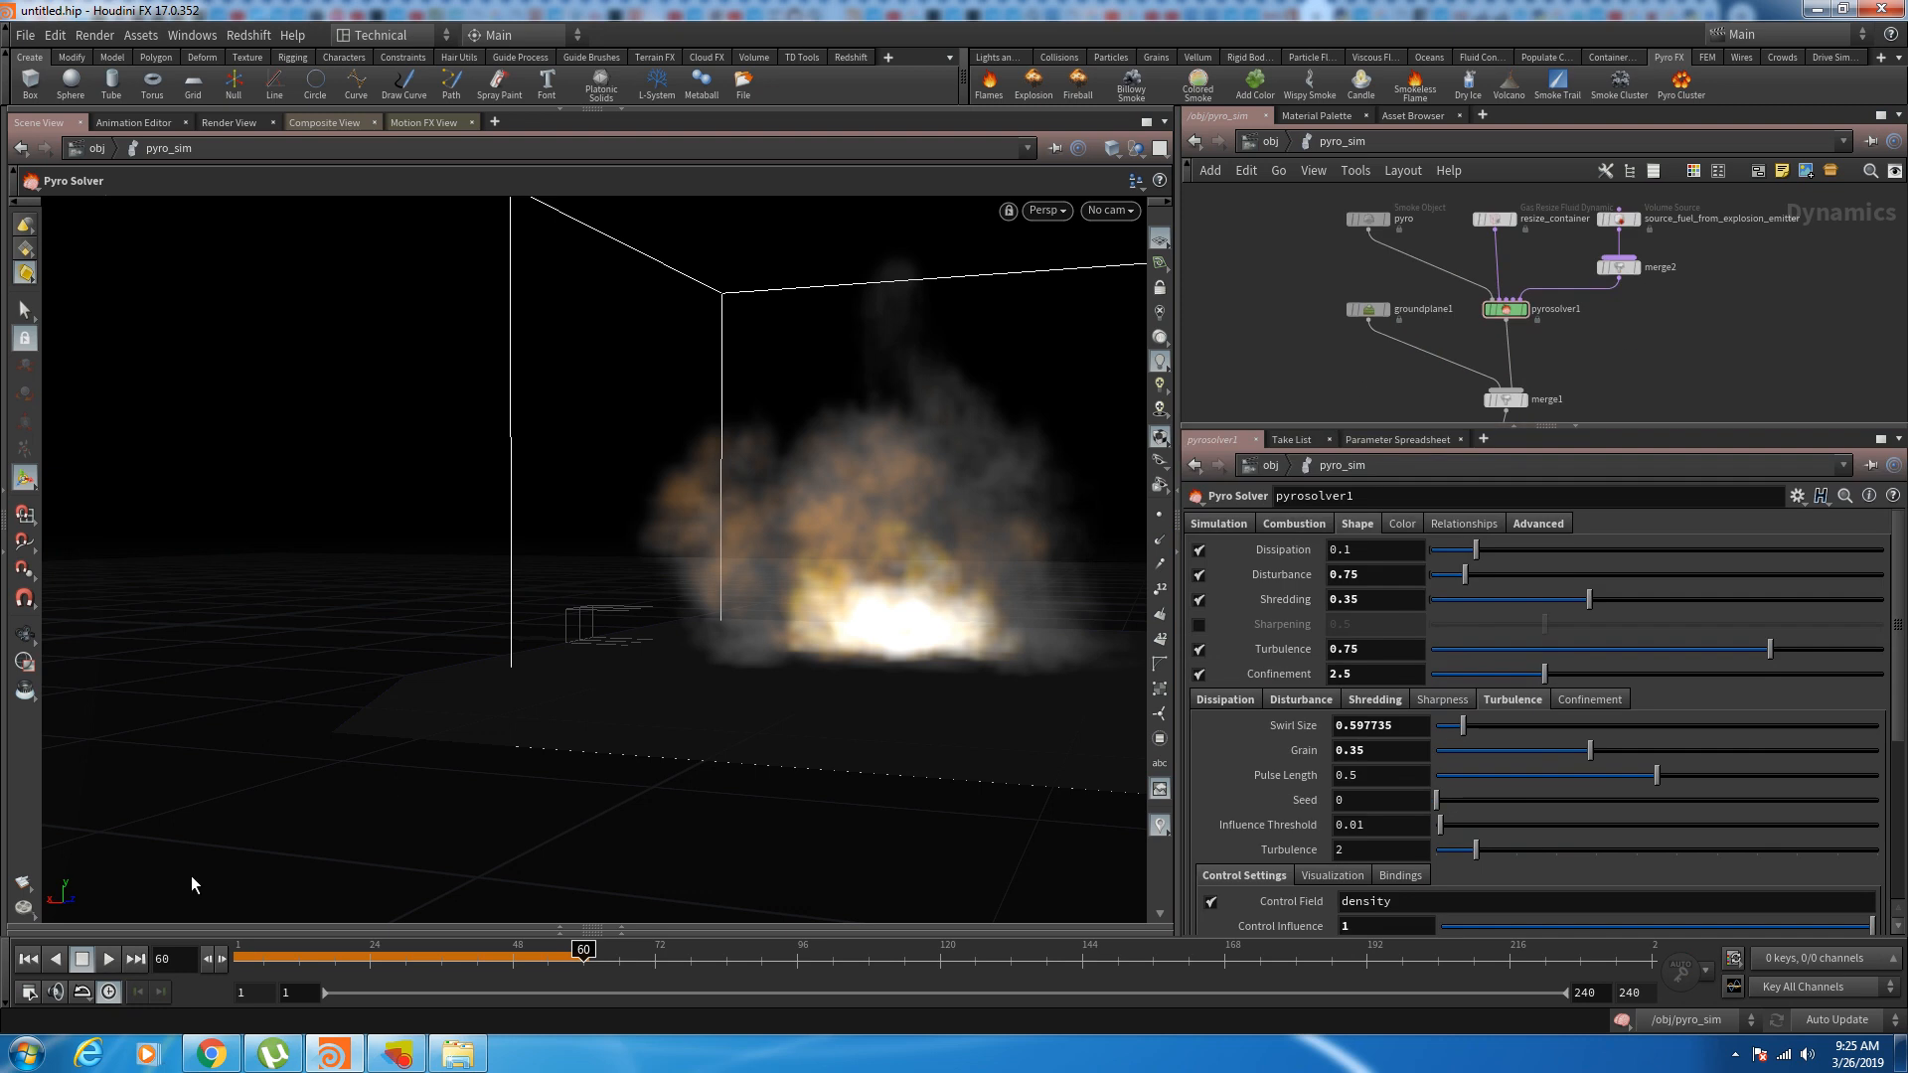
Step: Replay the simulation from frame 1 at object level and examine the explosion from several angles up to about frame 99
click(28, 959)
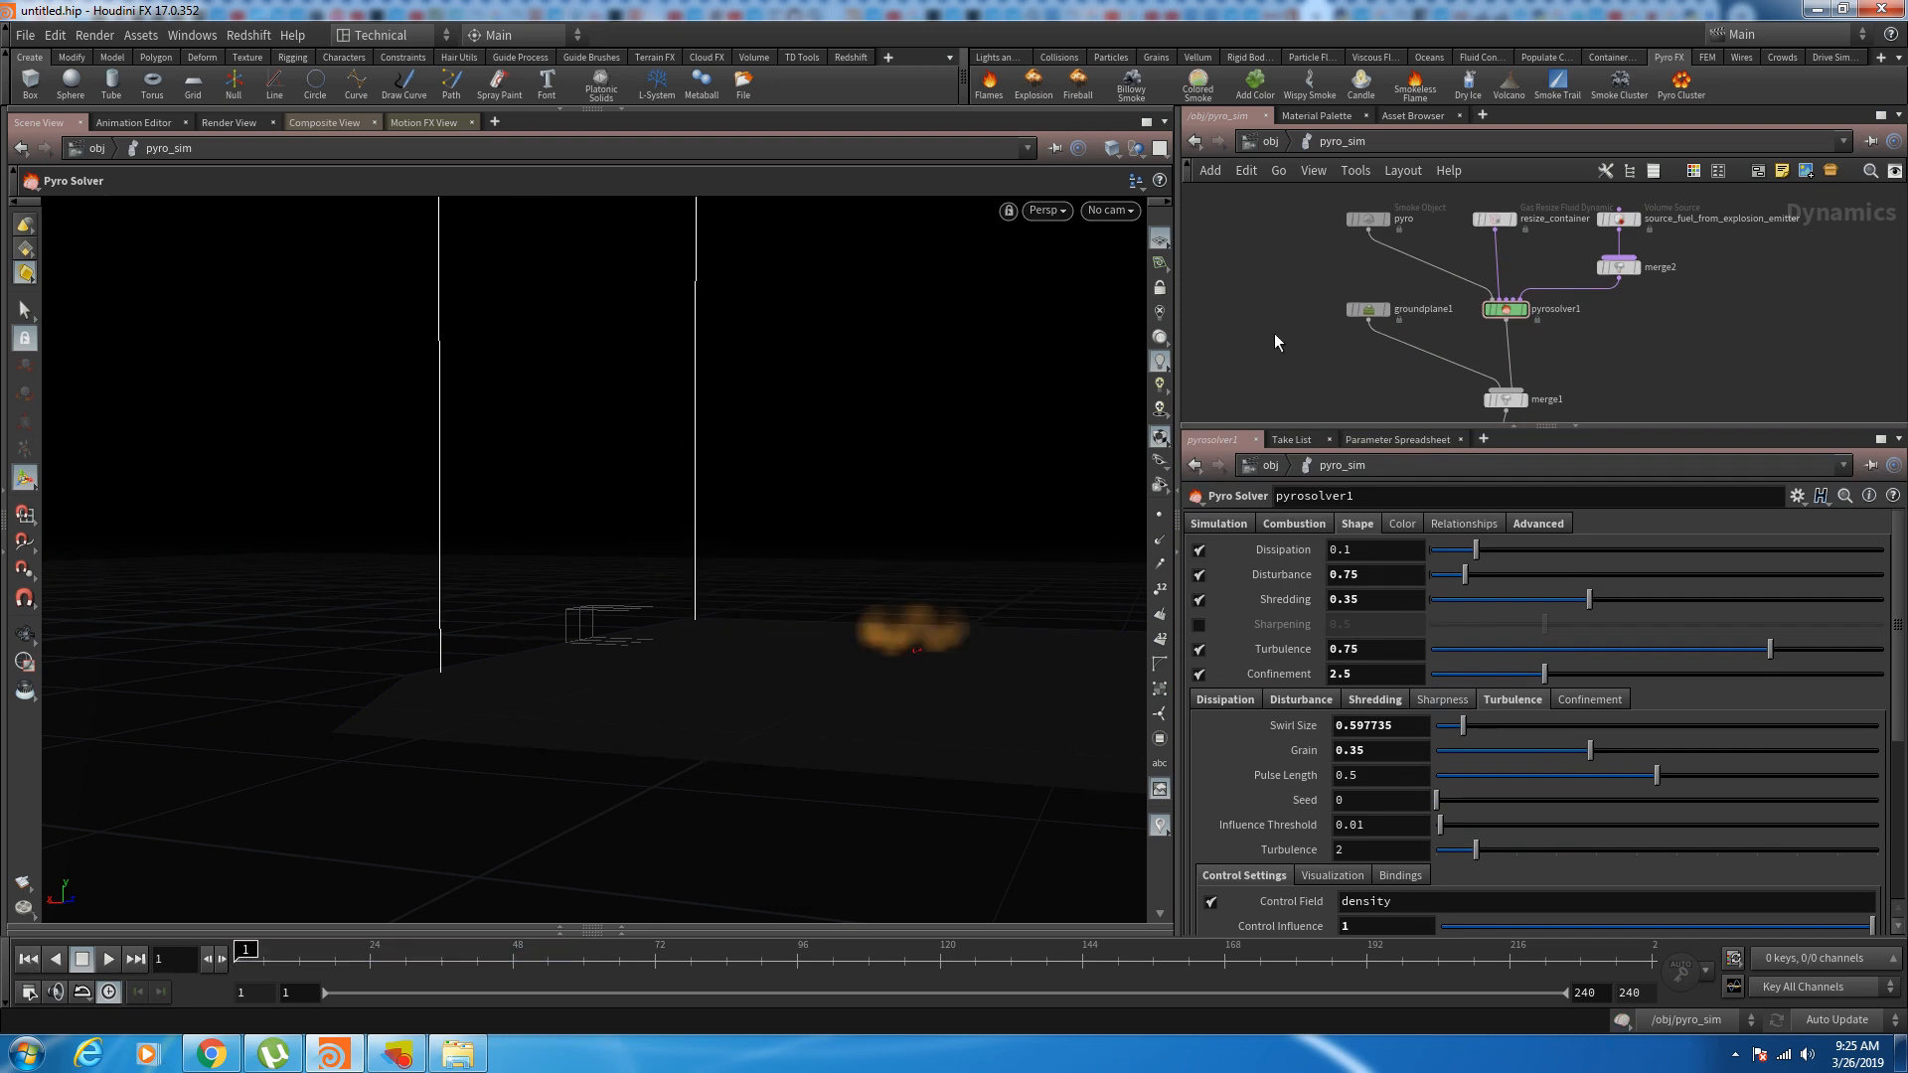
click(1269, 141)
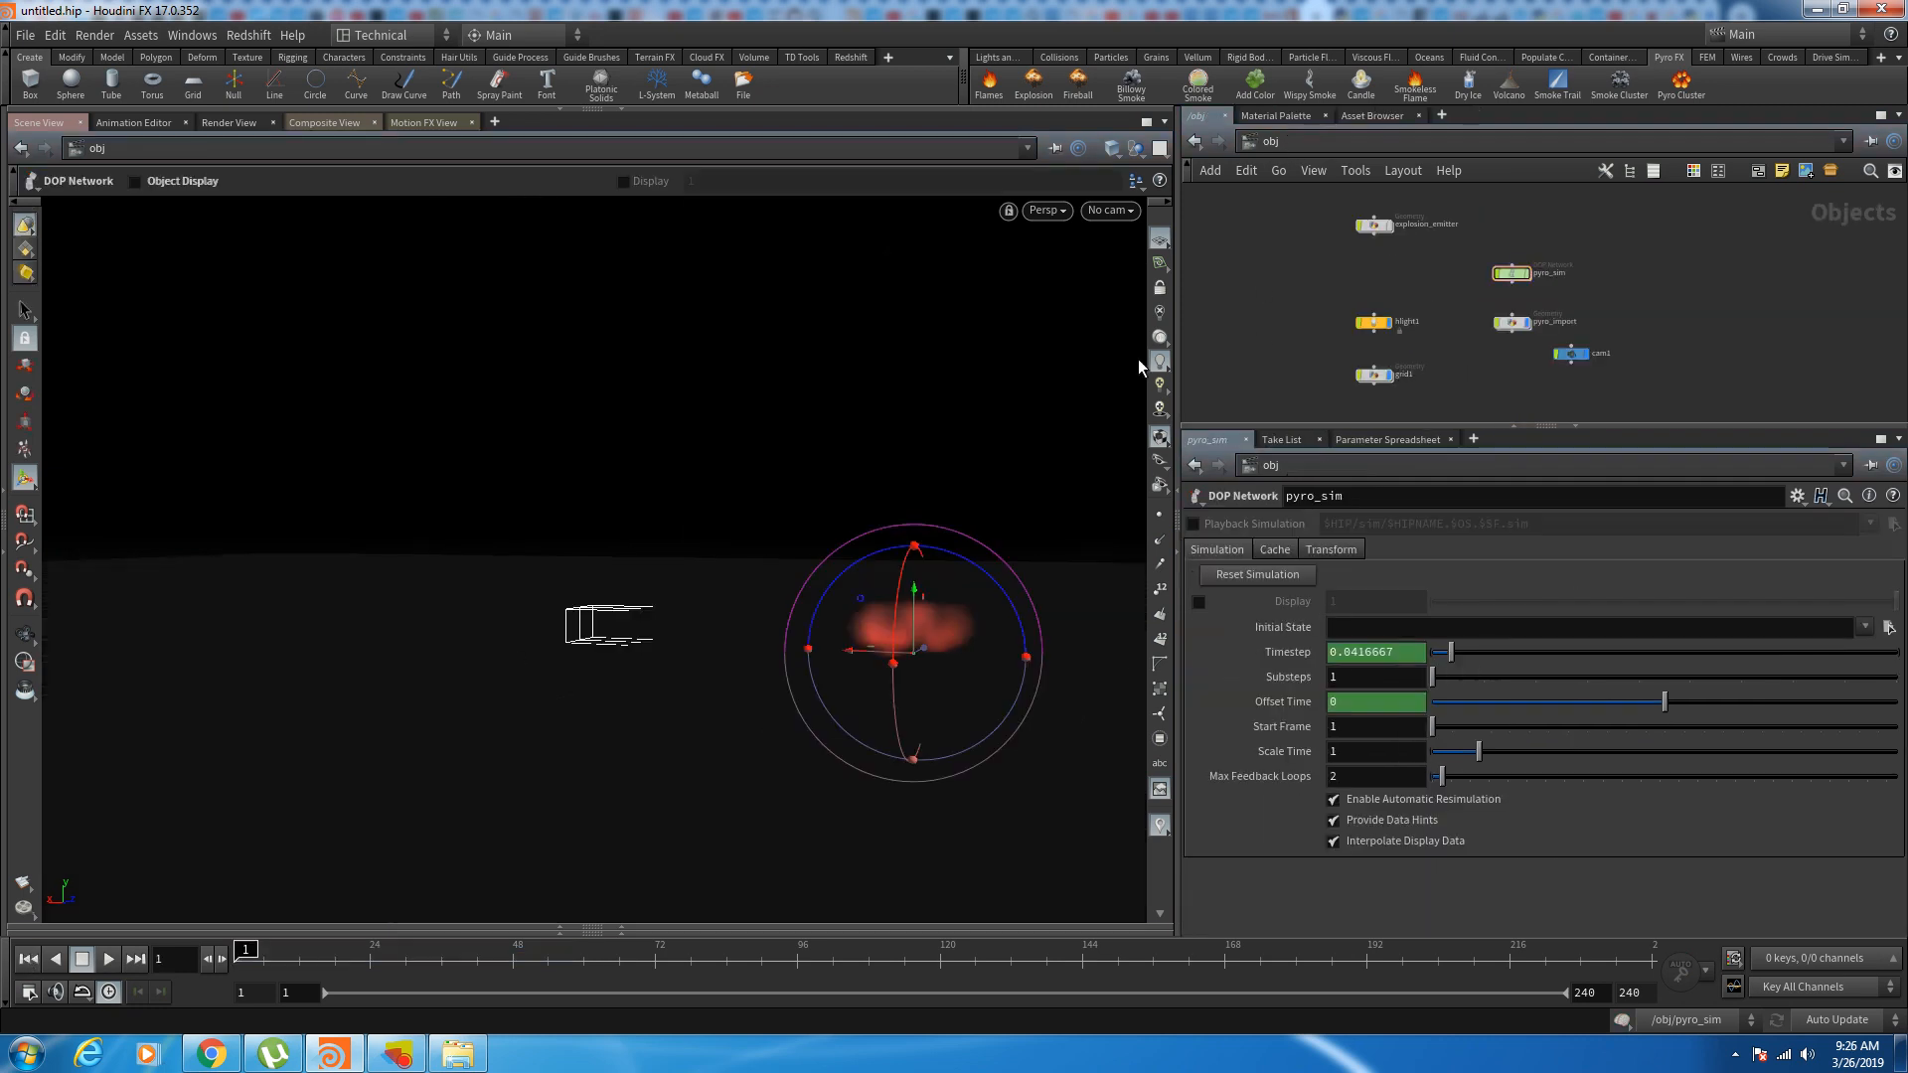
click(109, 959)
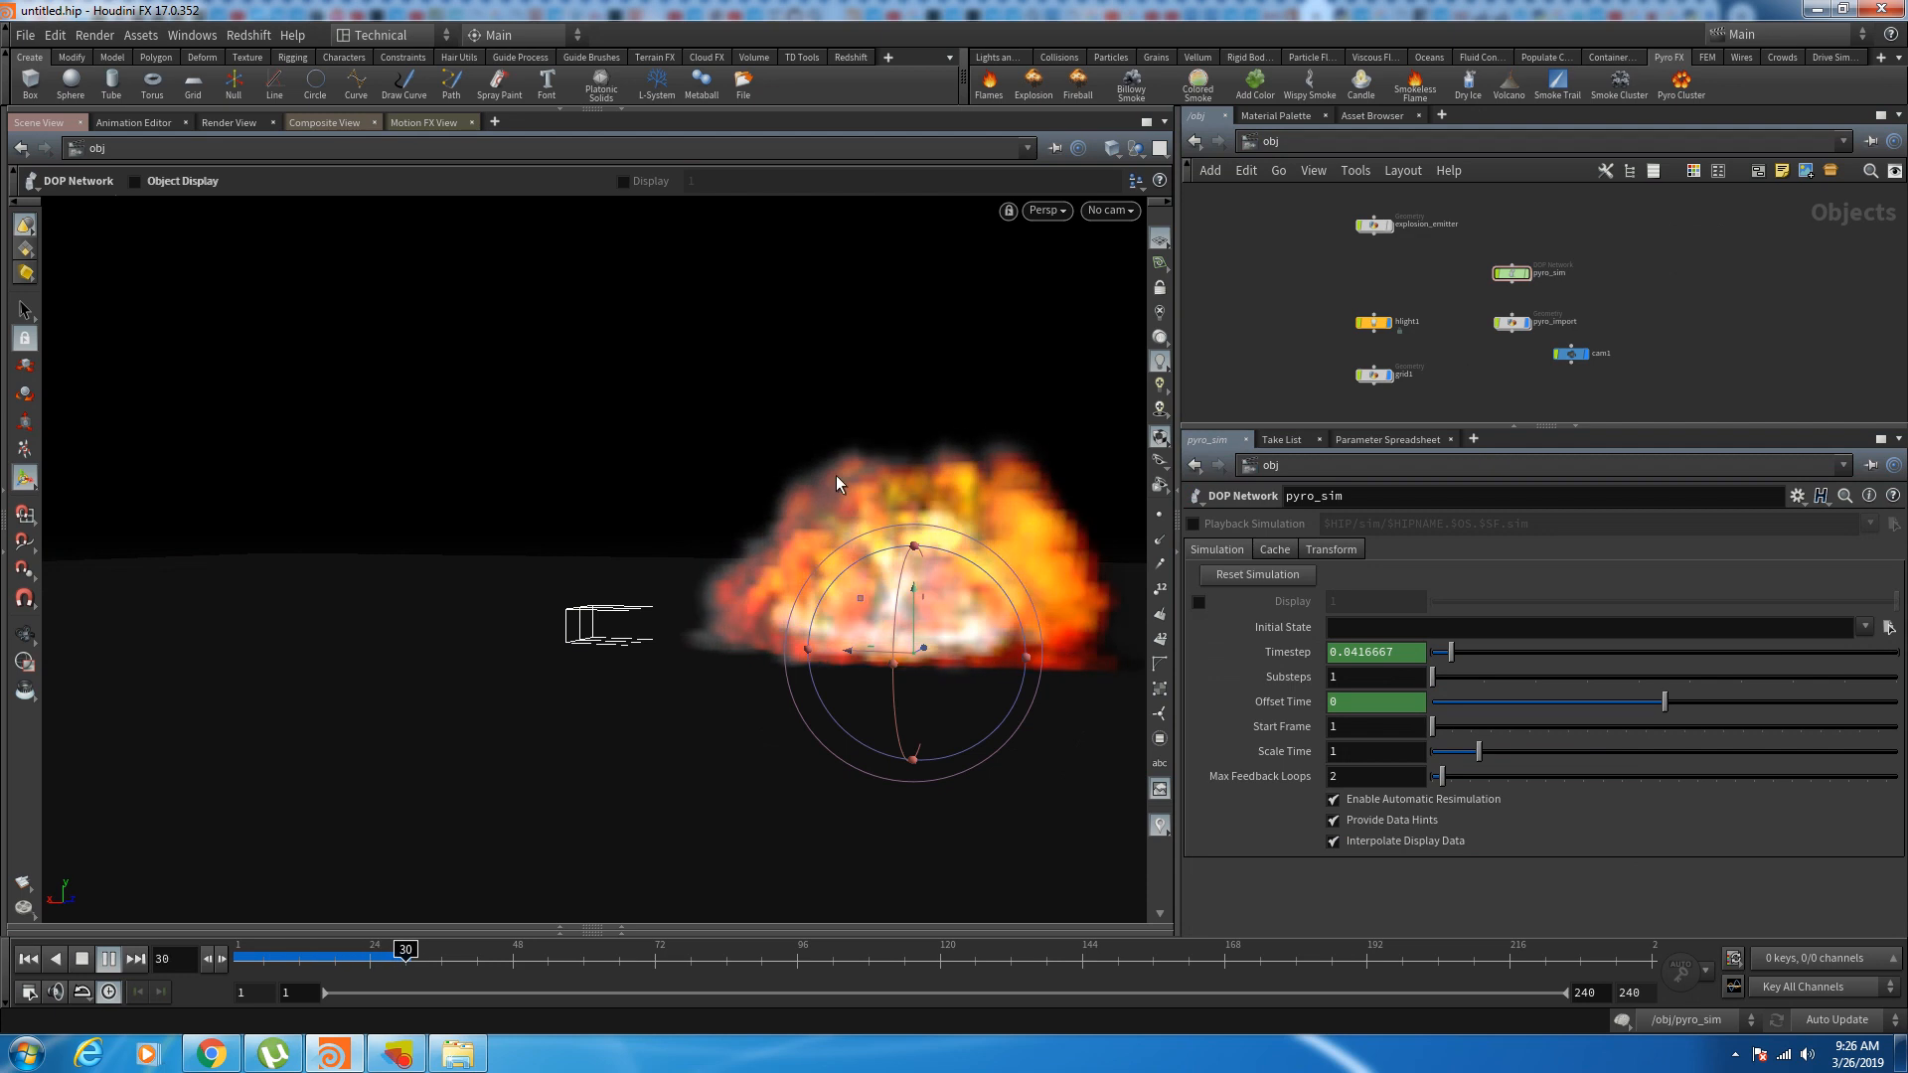
key(Escape)
drag(694, 426, 664, 580)
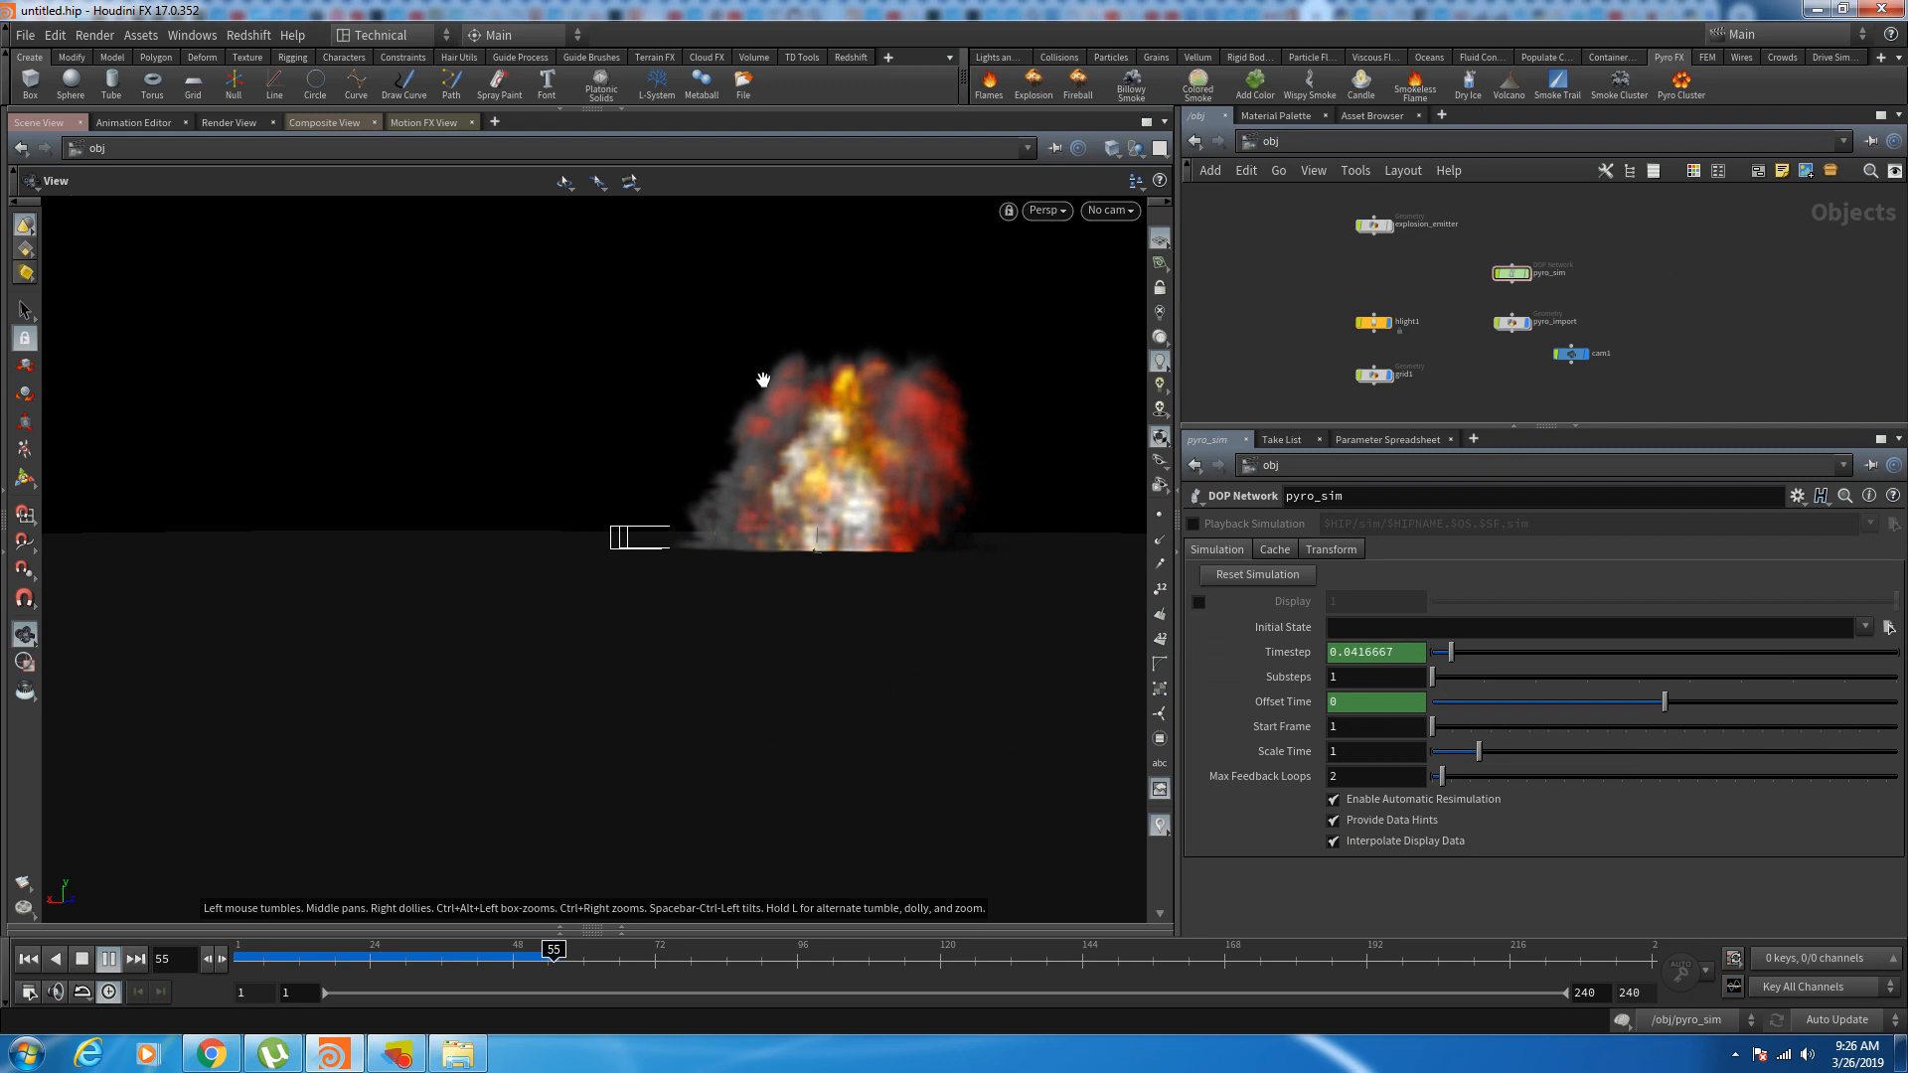
drag(870, 534, 740, 534)
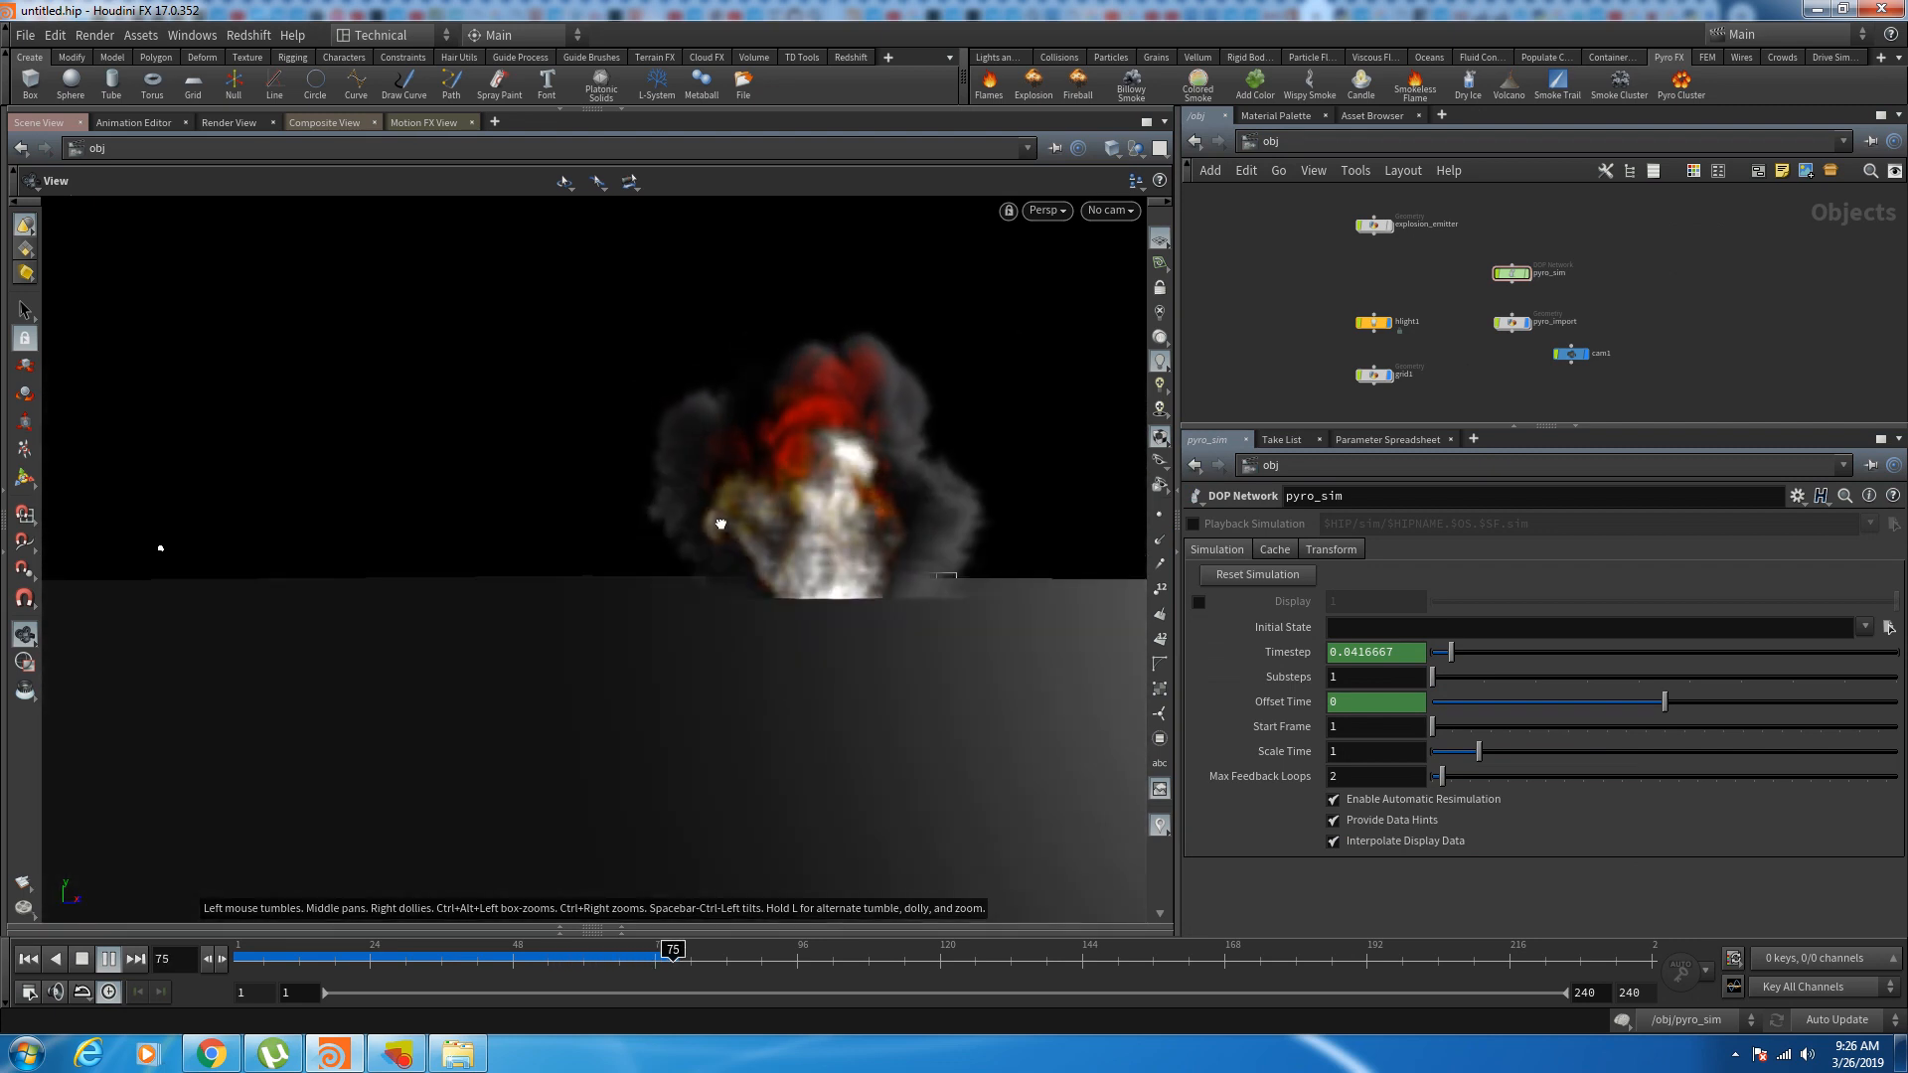
key(r)
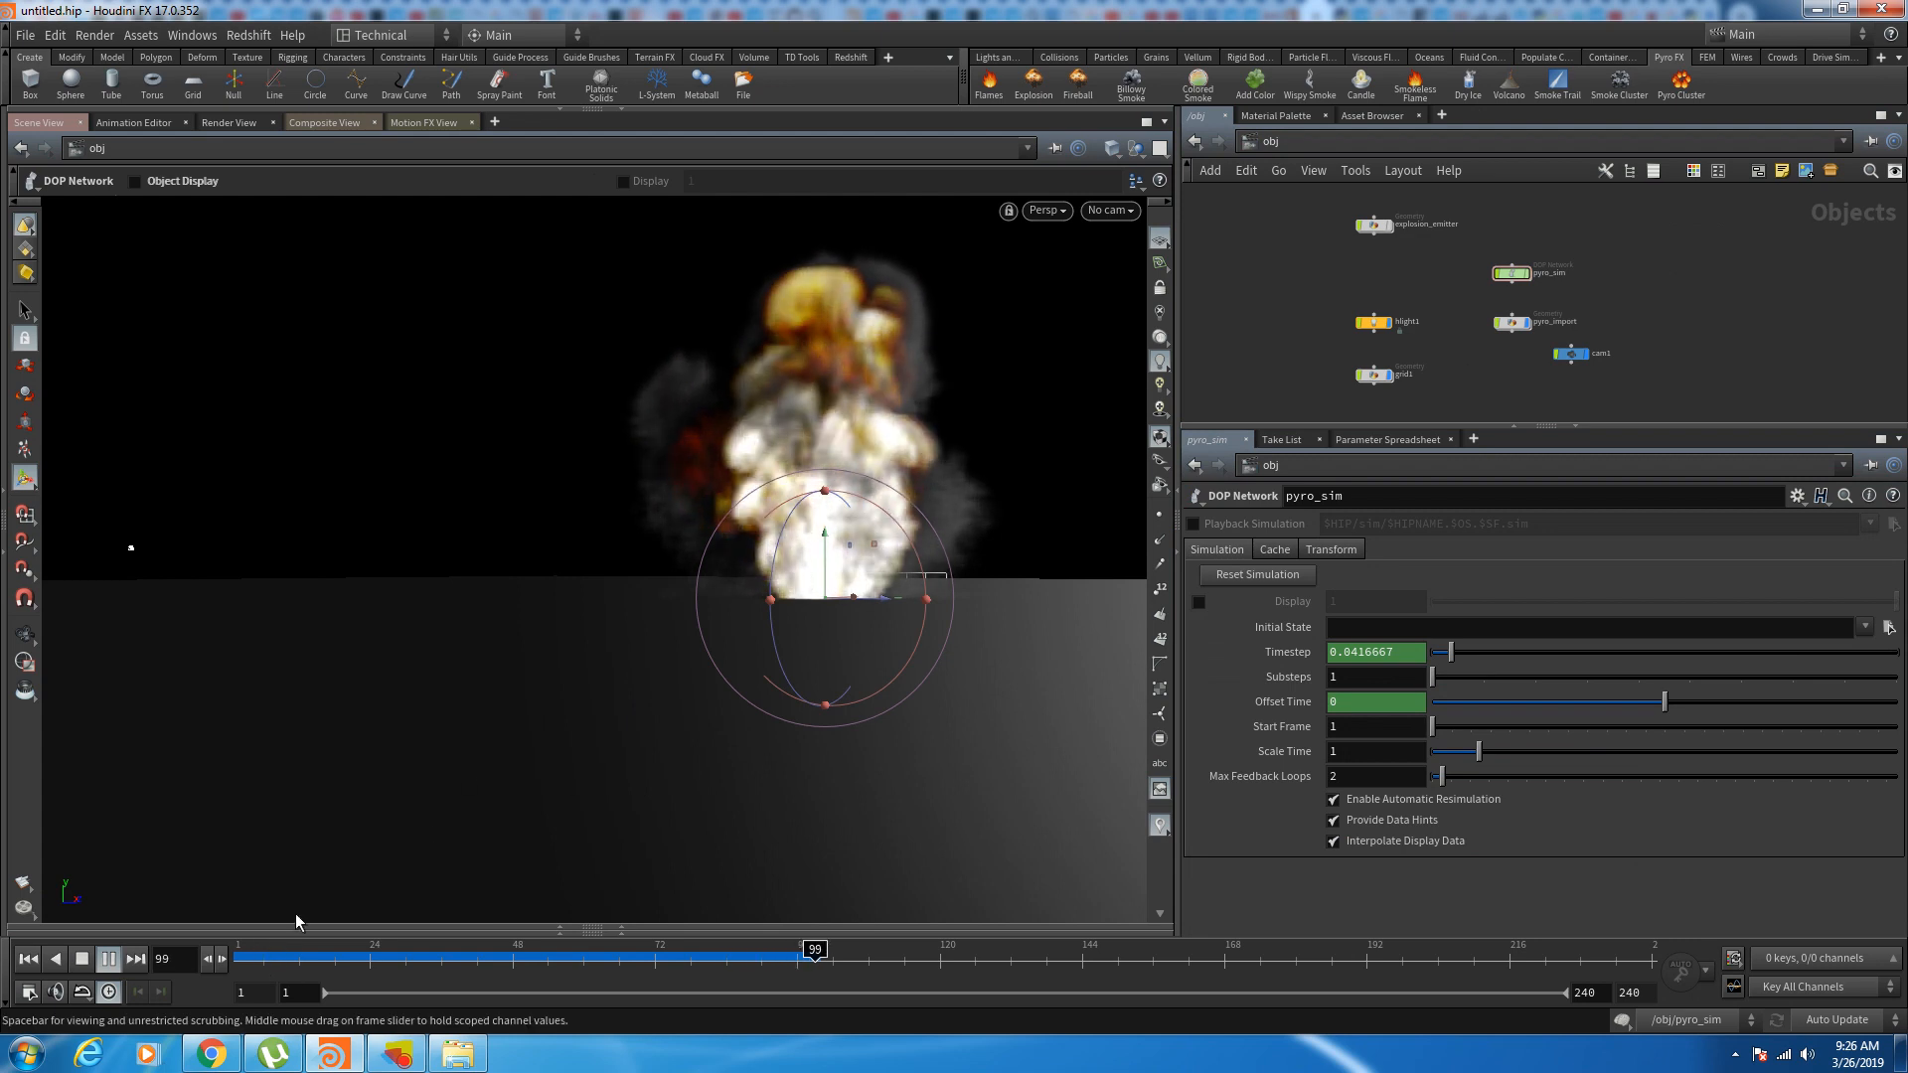
drag(260, 956, 779, 983)
key(space)
drag(724, 728, 971, 792)
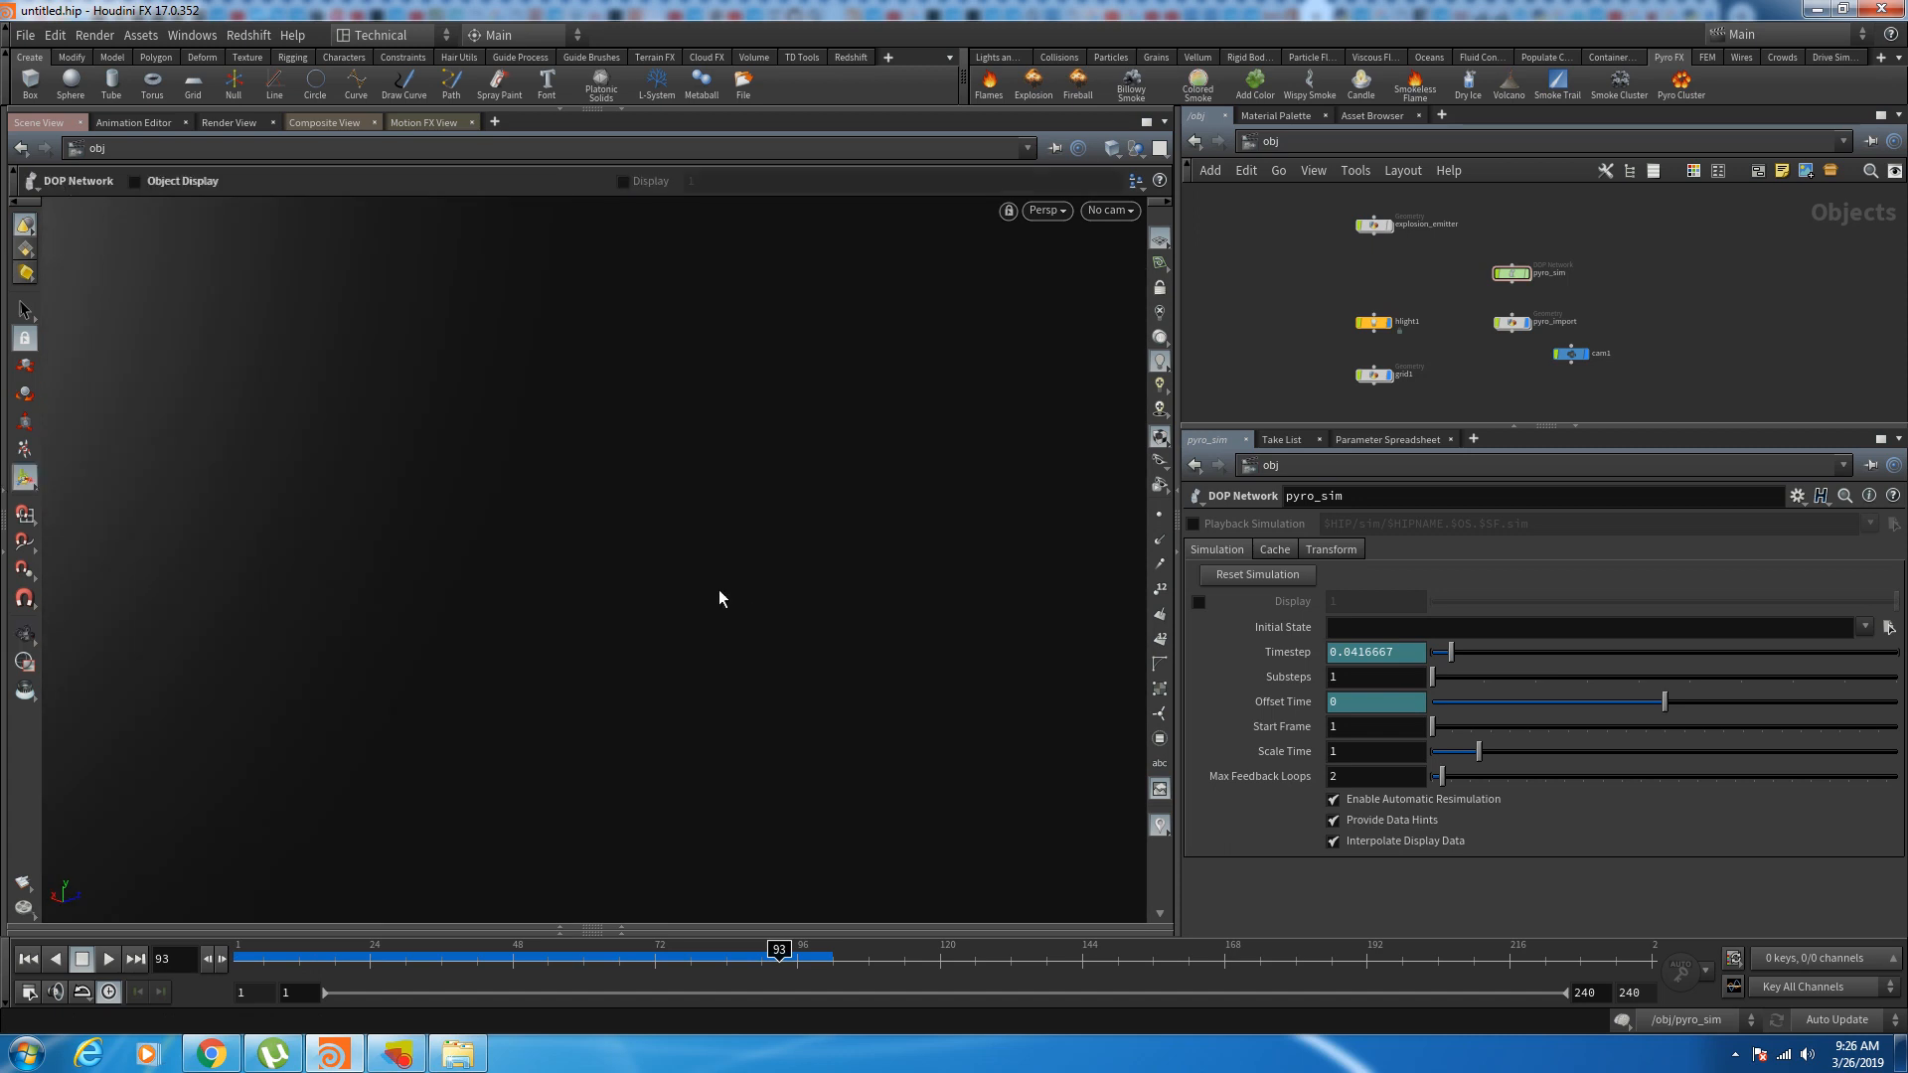
Step: Bring the explosion back into view and turn off the display of the grid1 ground object
key(space+g)
key(space)
drag(647, 669, 732, 634)
right_drag(732, 634, 795, 696)
middle_drag(417, 517, 695, 328)
right_drag(696, 328, 795, 467)
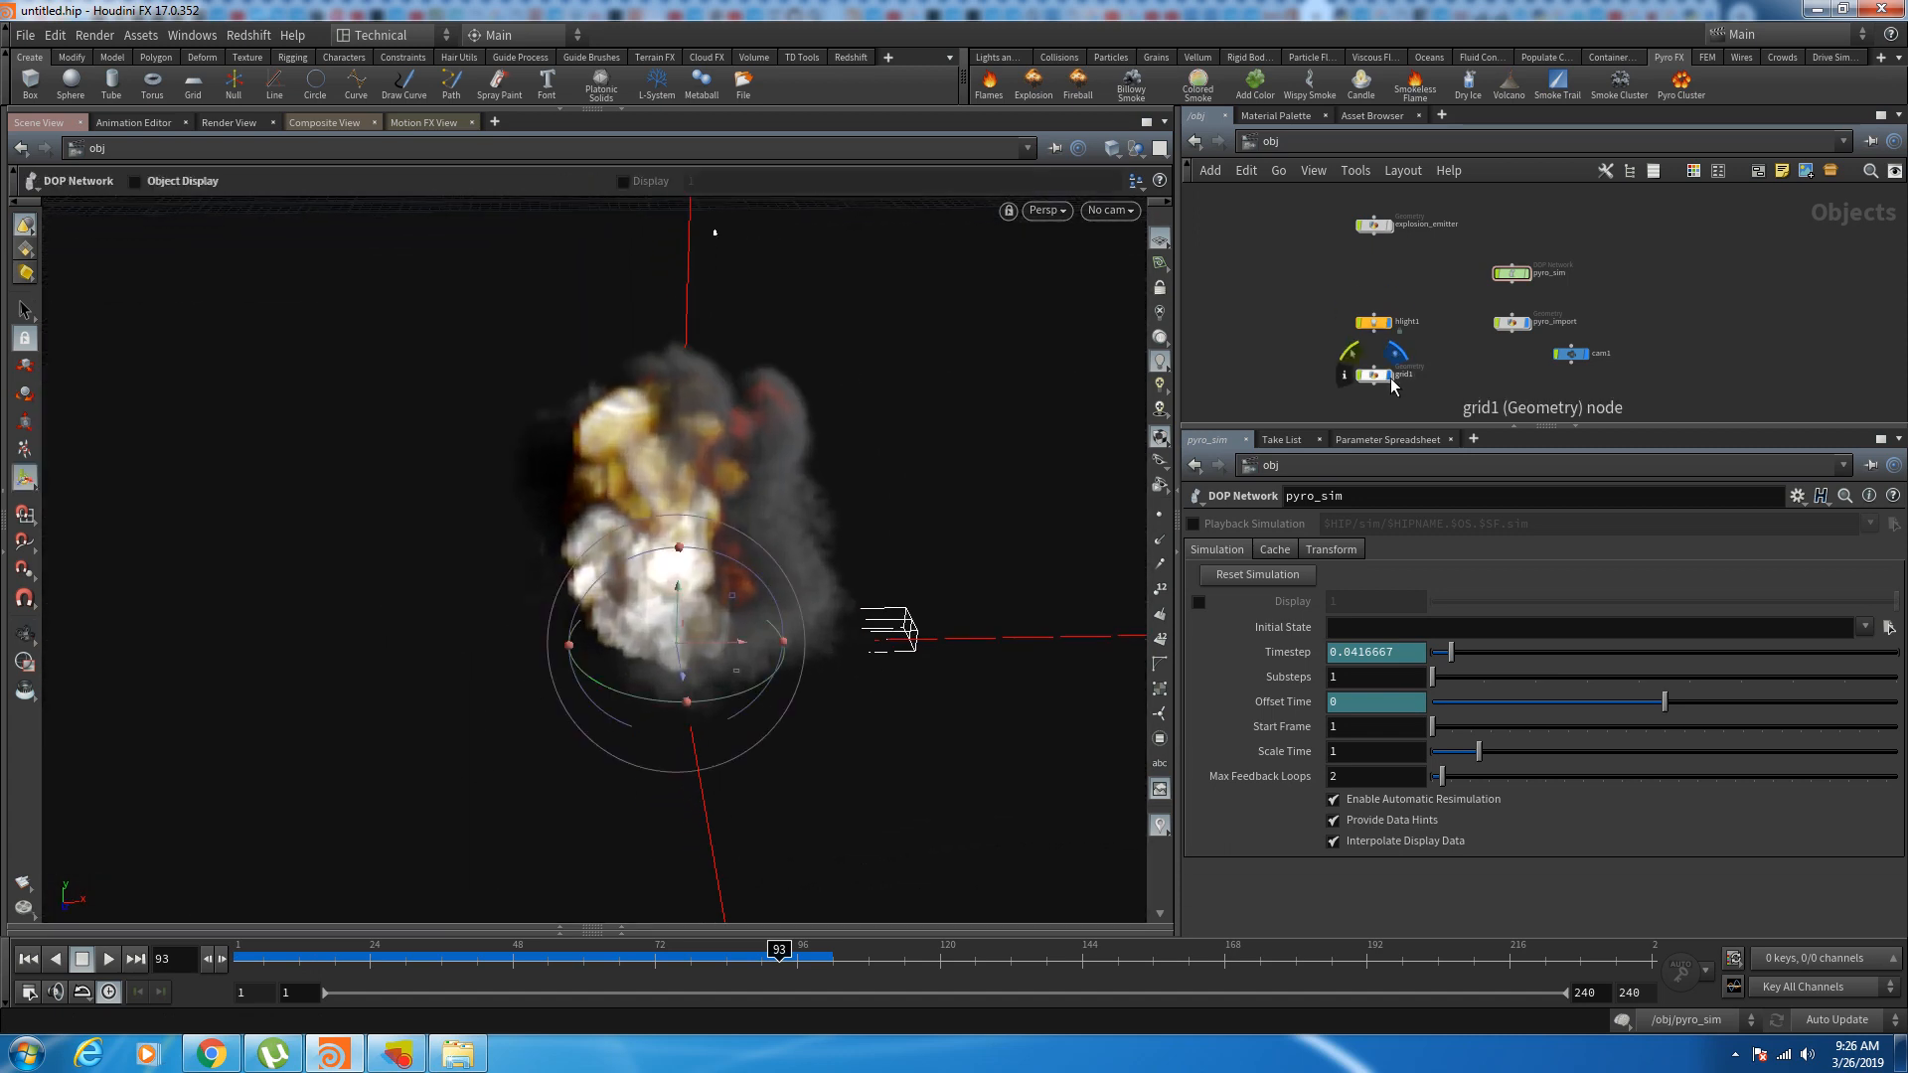
click(1389, 377)
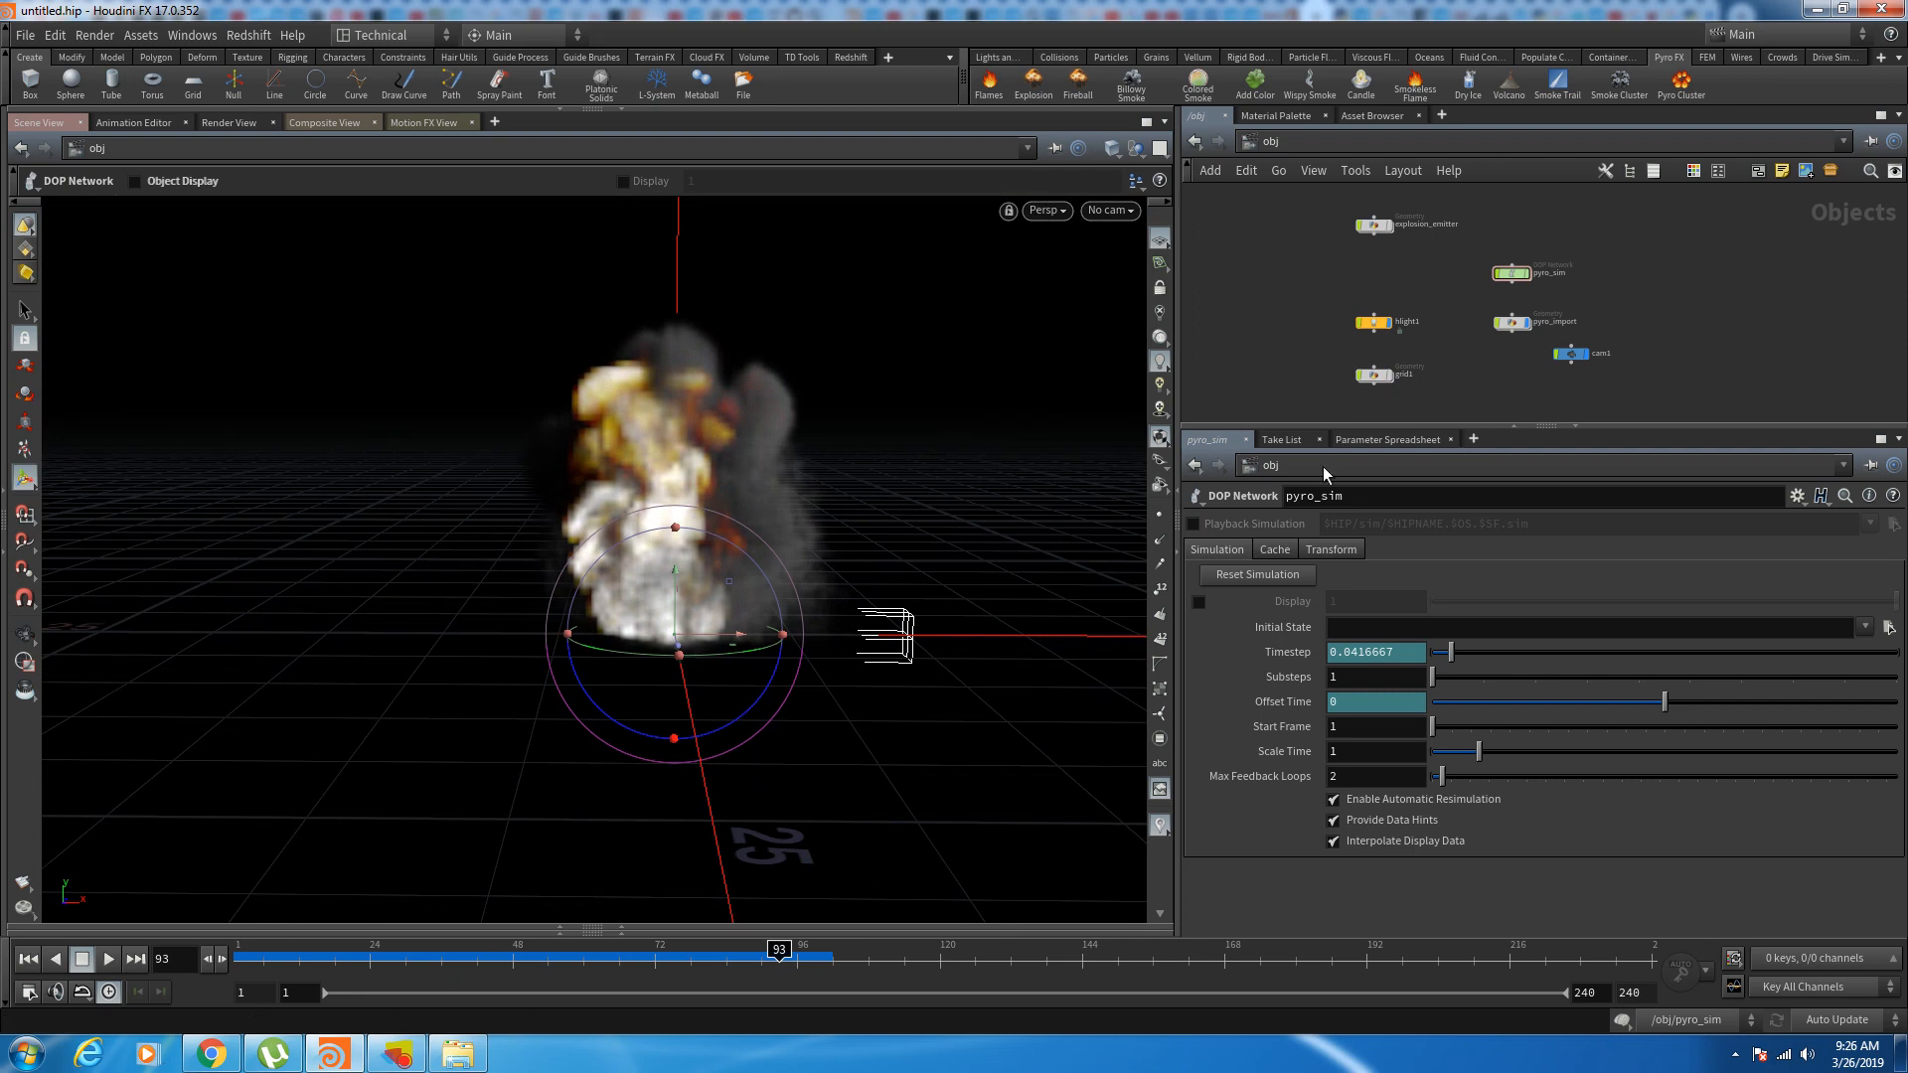
Step: Raise the upper limit of the Emission Color Range on volumevisualization1 inside pyro_import and check the colors across the simulated frames
scroll(1467, 343, up, 3)
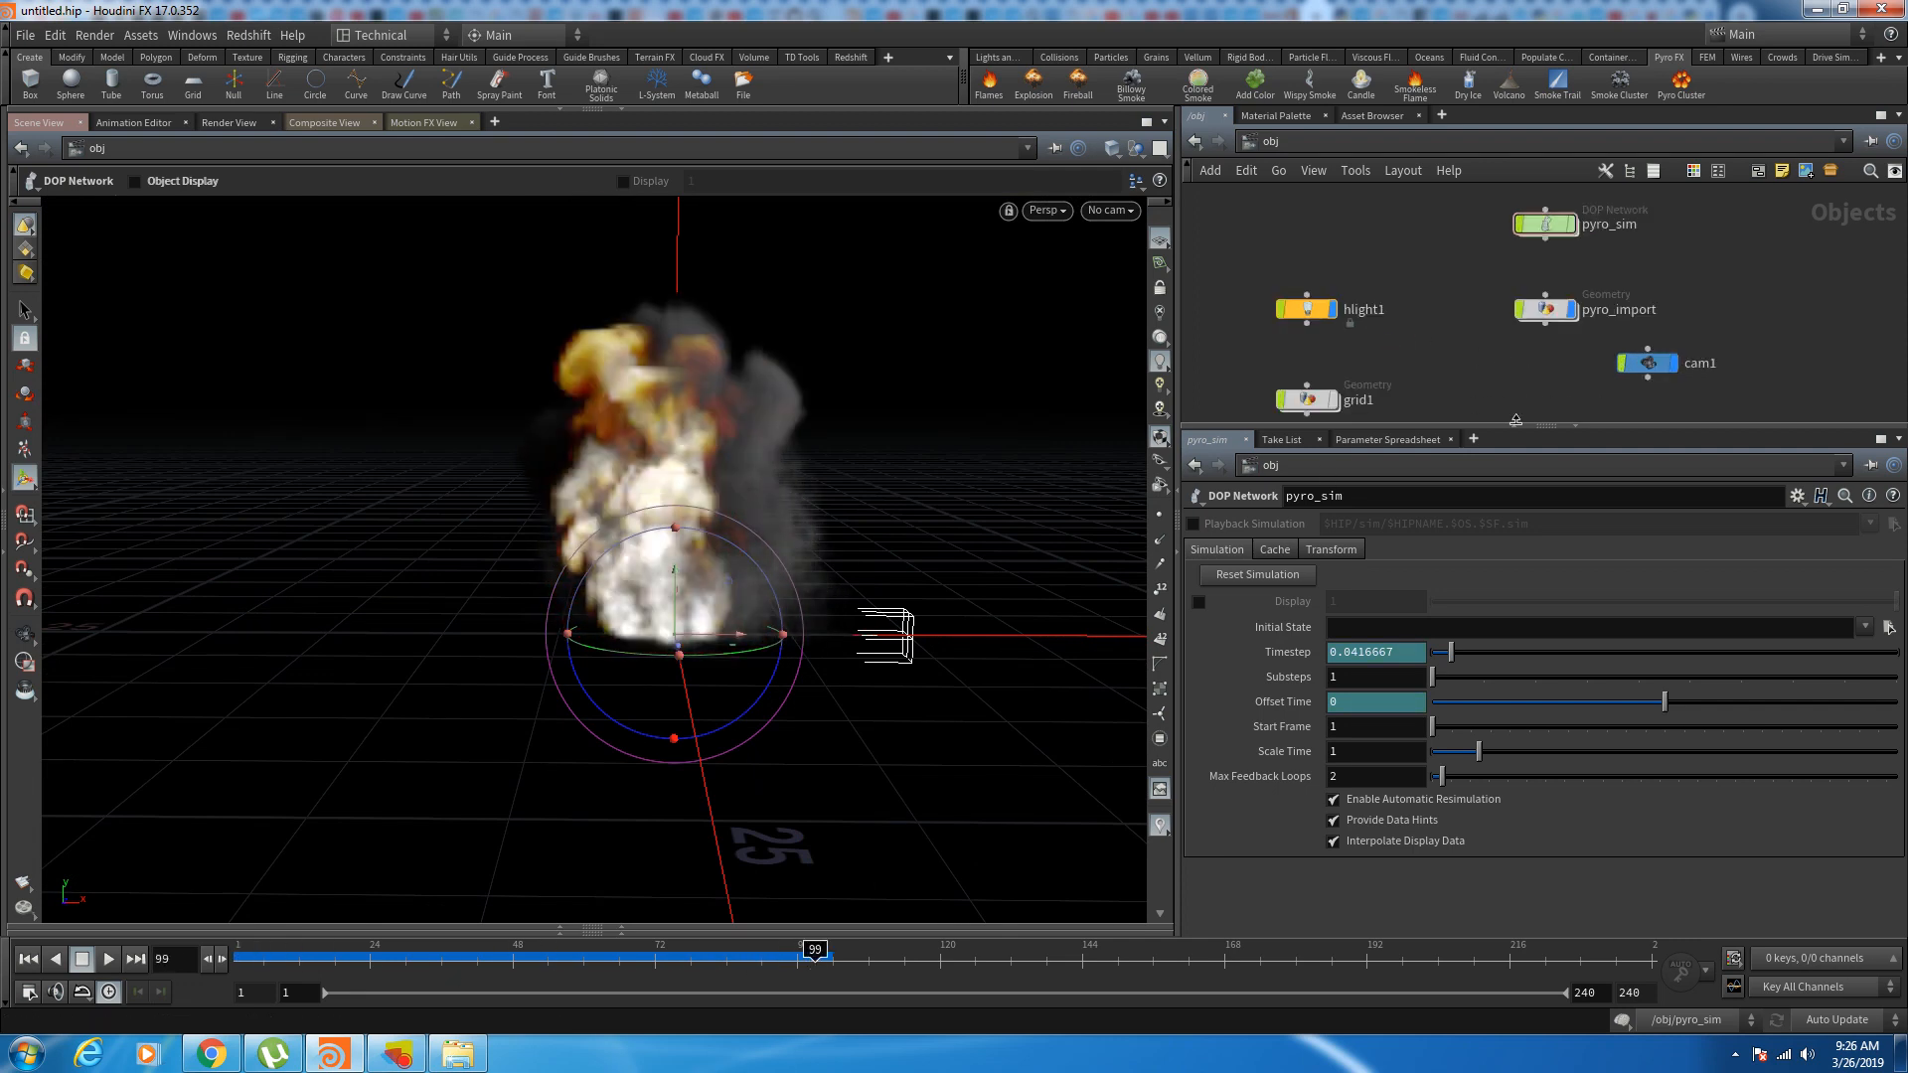
double_click(1548, 310)
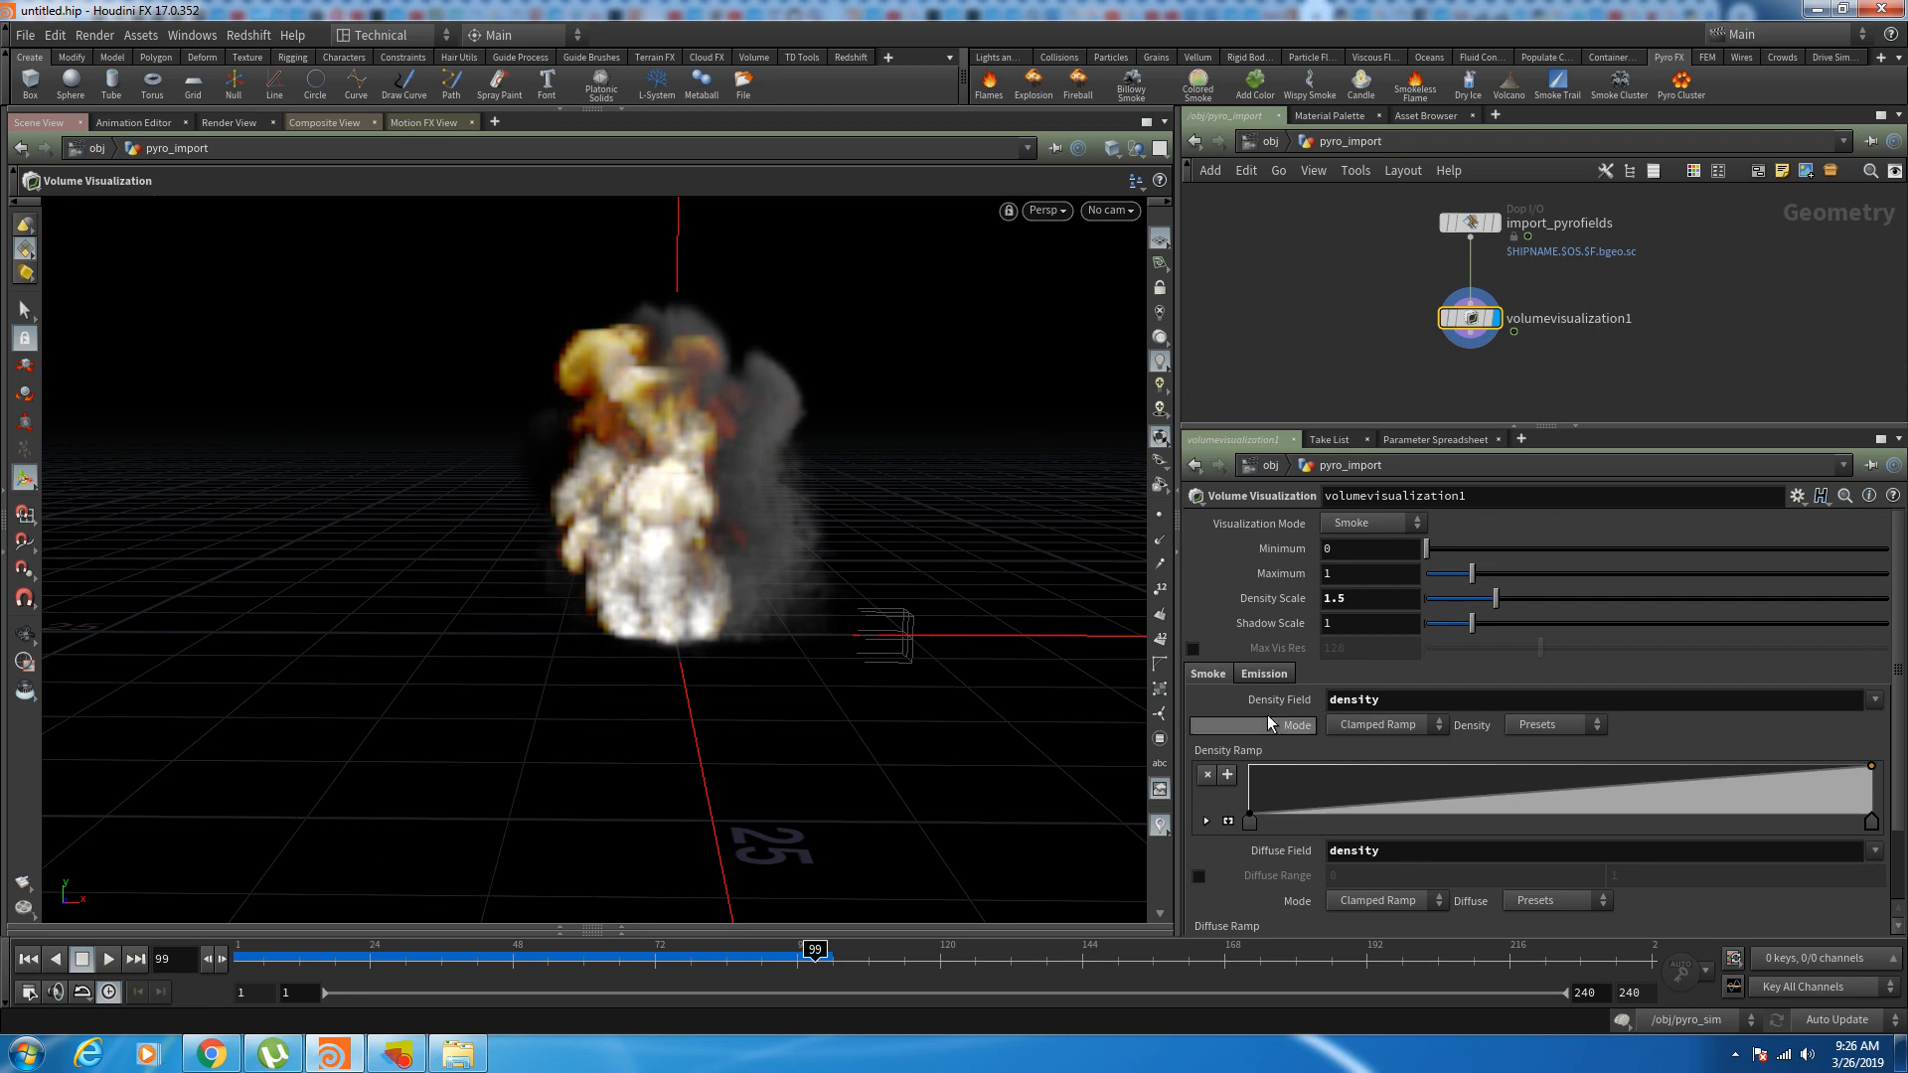
click(1264, 673)
scroll(1314, 779, down, 2)
text(15)
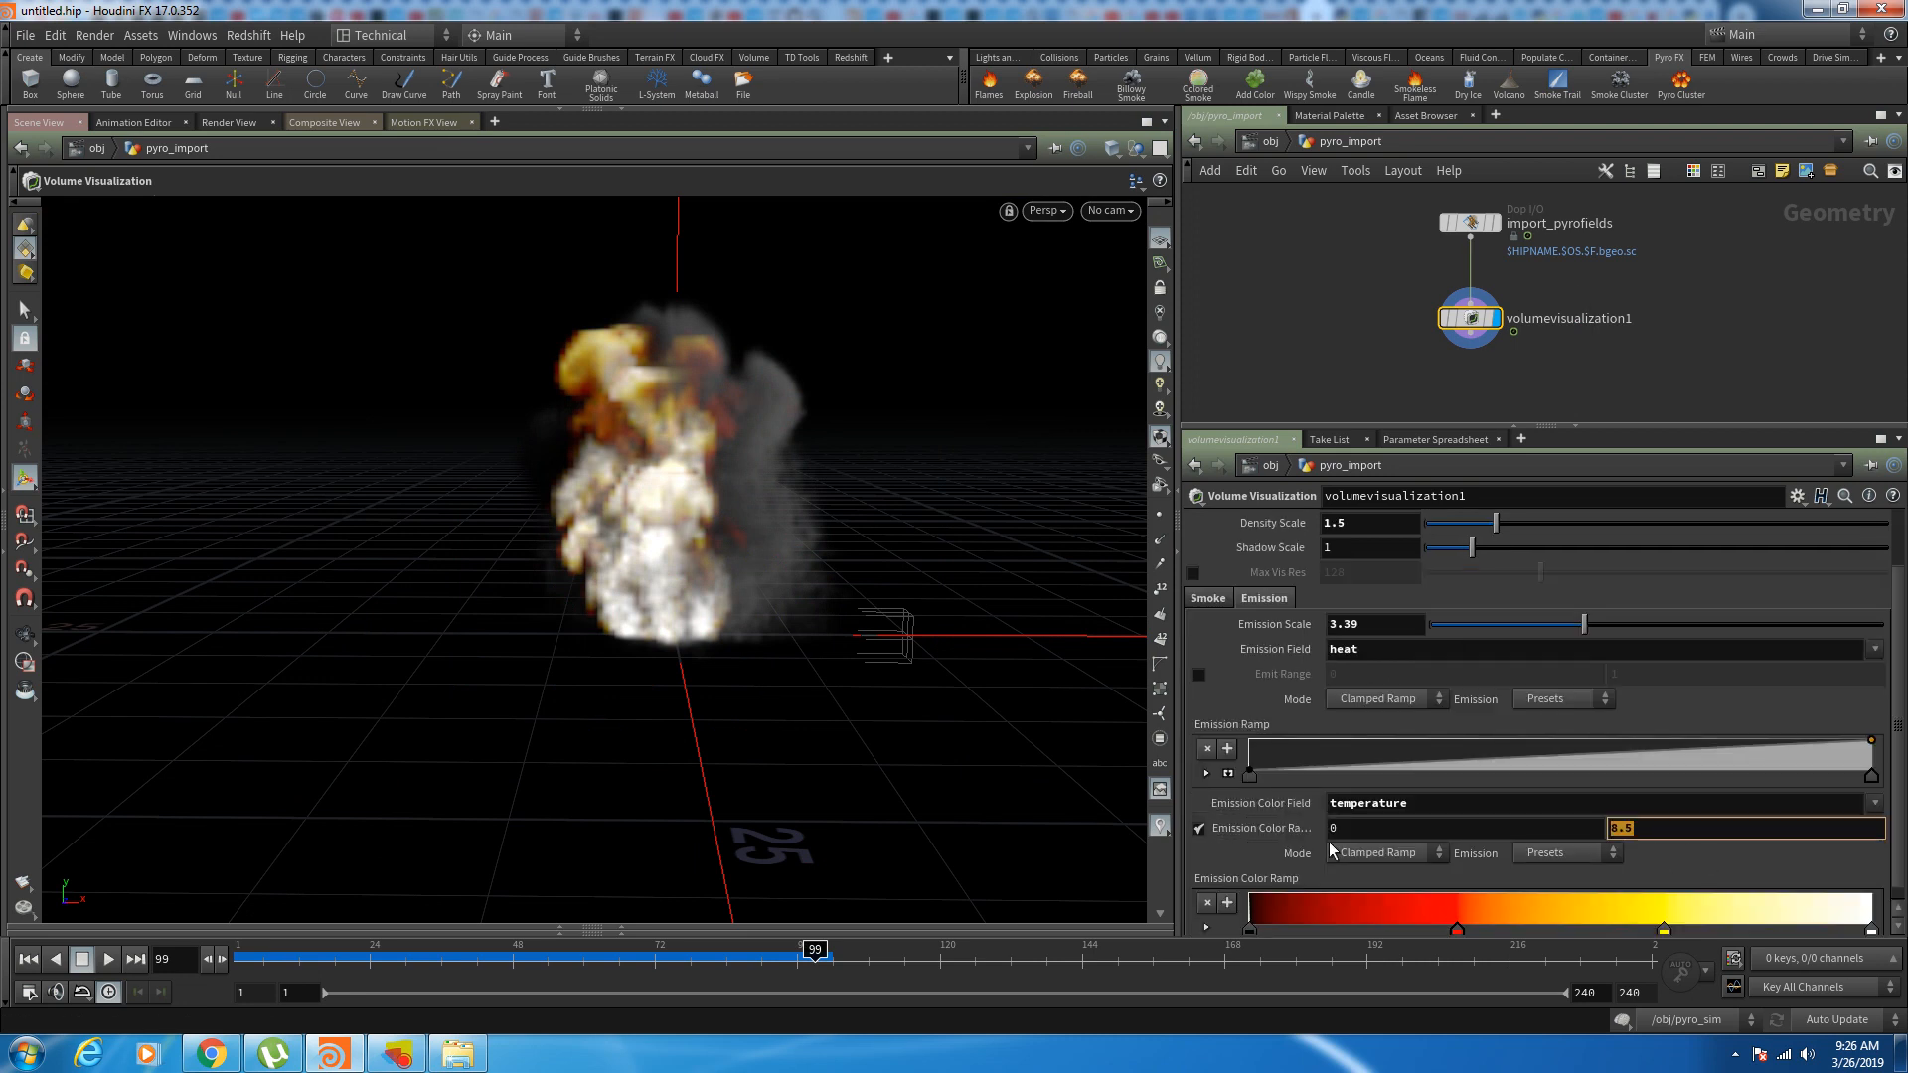
key(Return)
drag(274, 979, 851, 968)
Step: Open source_fuel_from_explosion_emitter inside pyro_sim and examine the scale and field settings of its fuel, temperature and velocity operations
click(1258, 142)
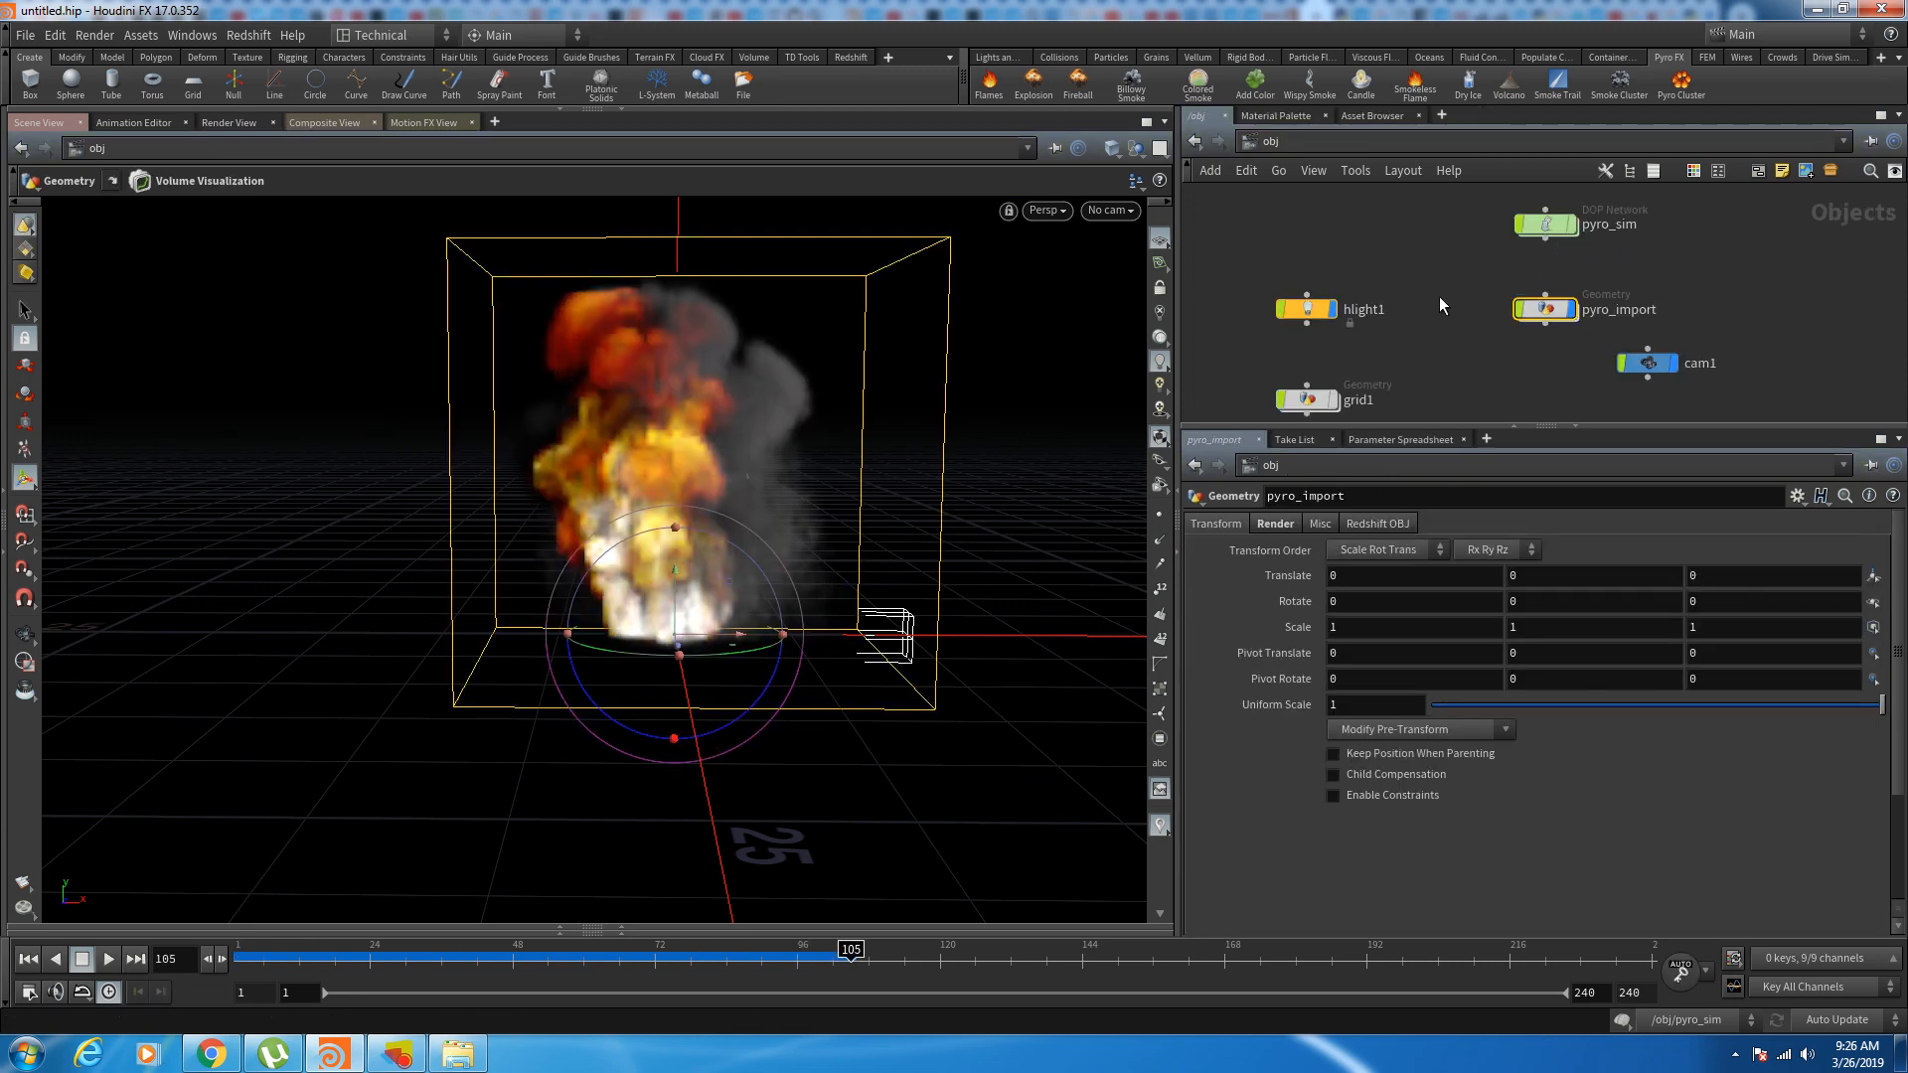
double_click(1550, 230)
click(1512, 332)
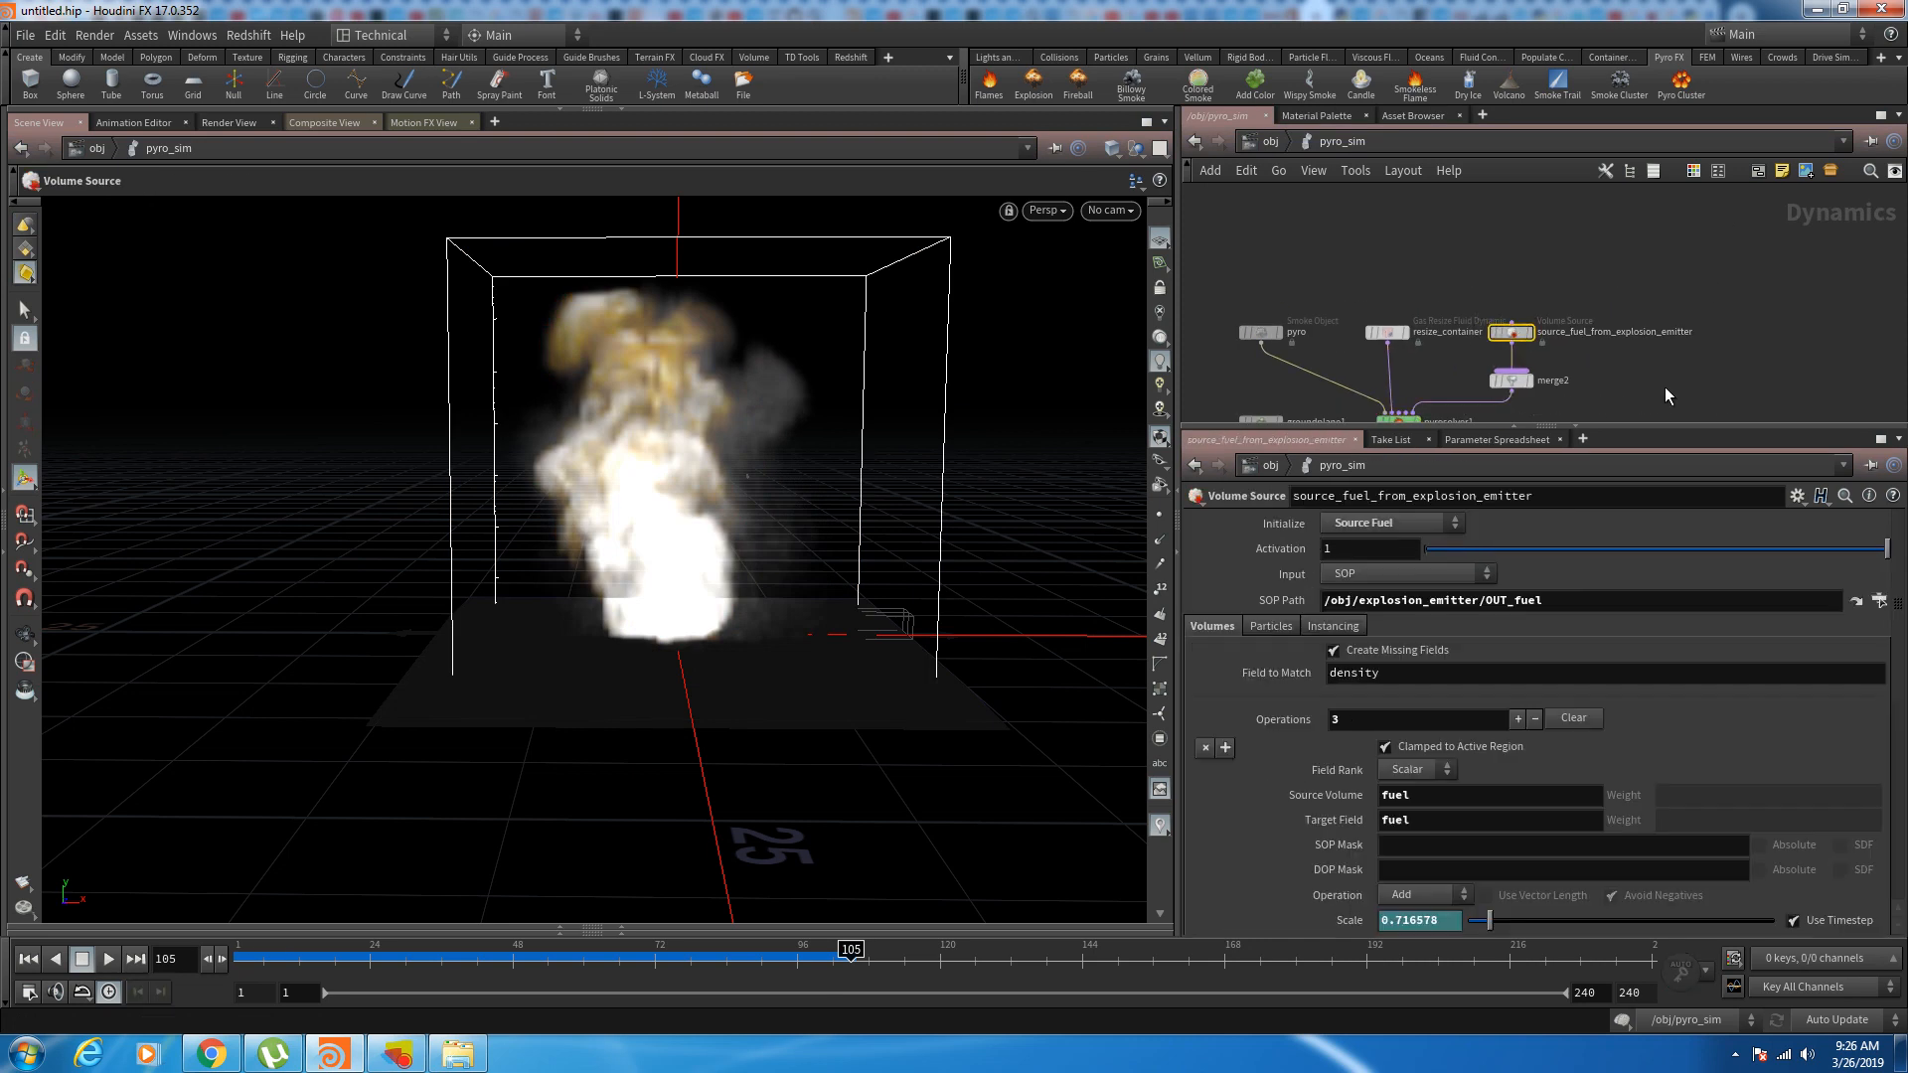
drag(1792, 429, 1793, 293)
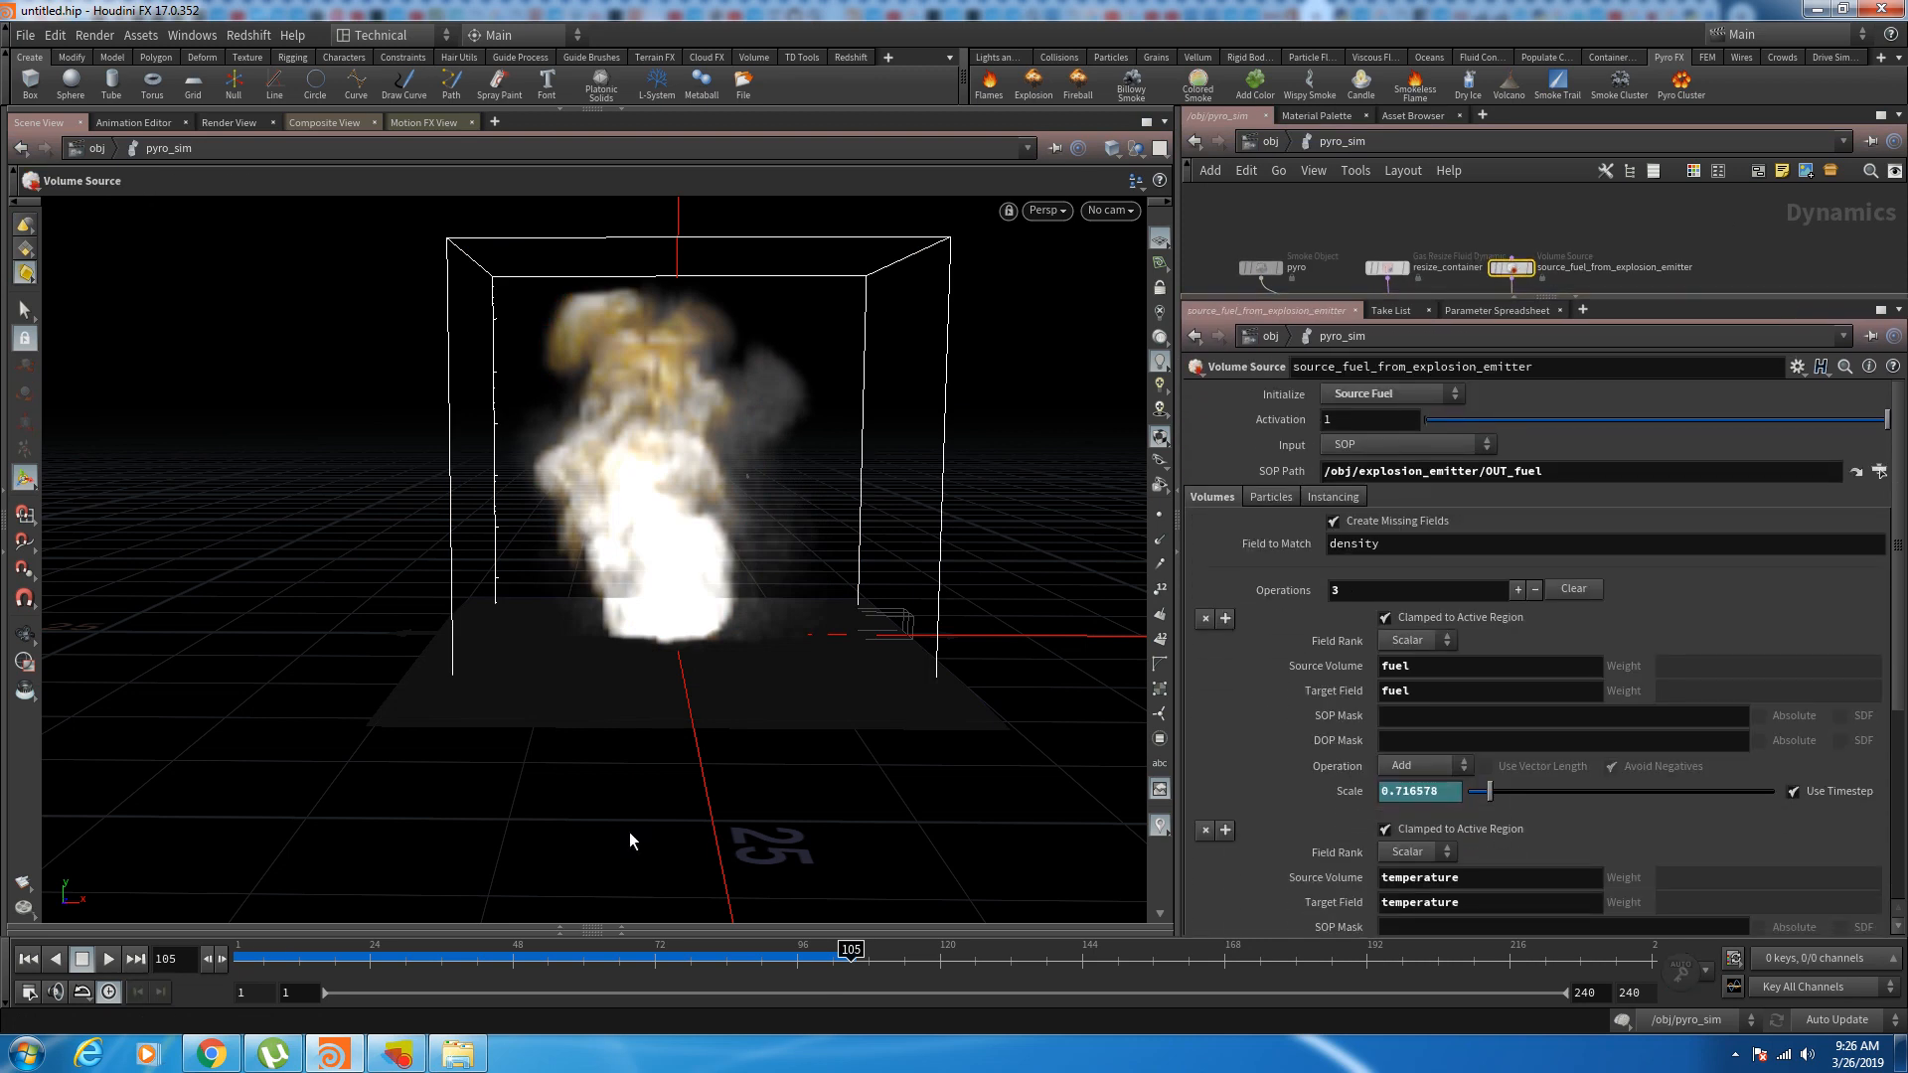
click(1340, 790)
click(1344, 790)
scroll(1291, 730, down, 1)
scroll(1411, 599, down, 2)
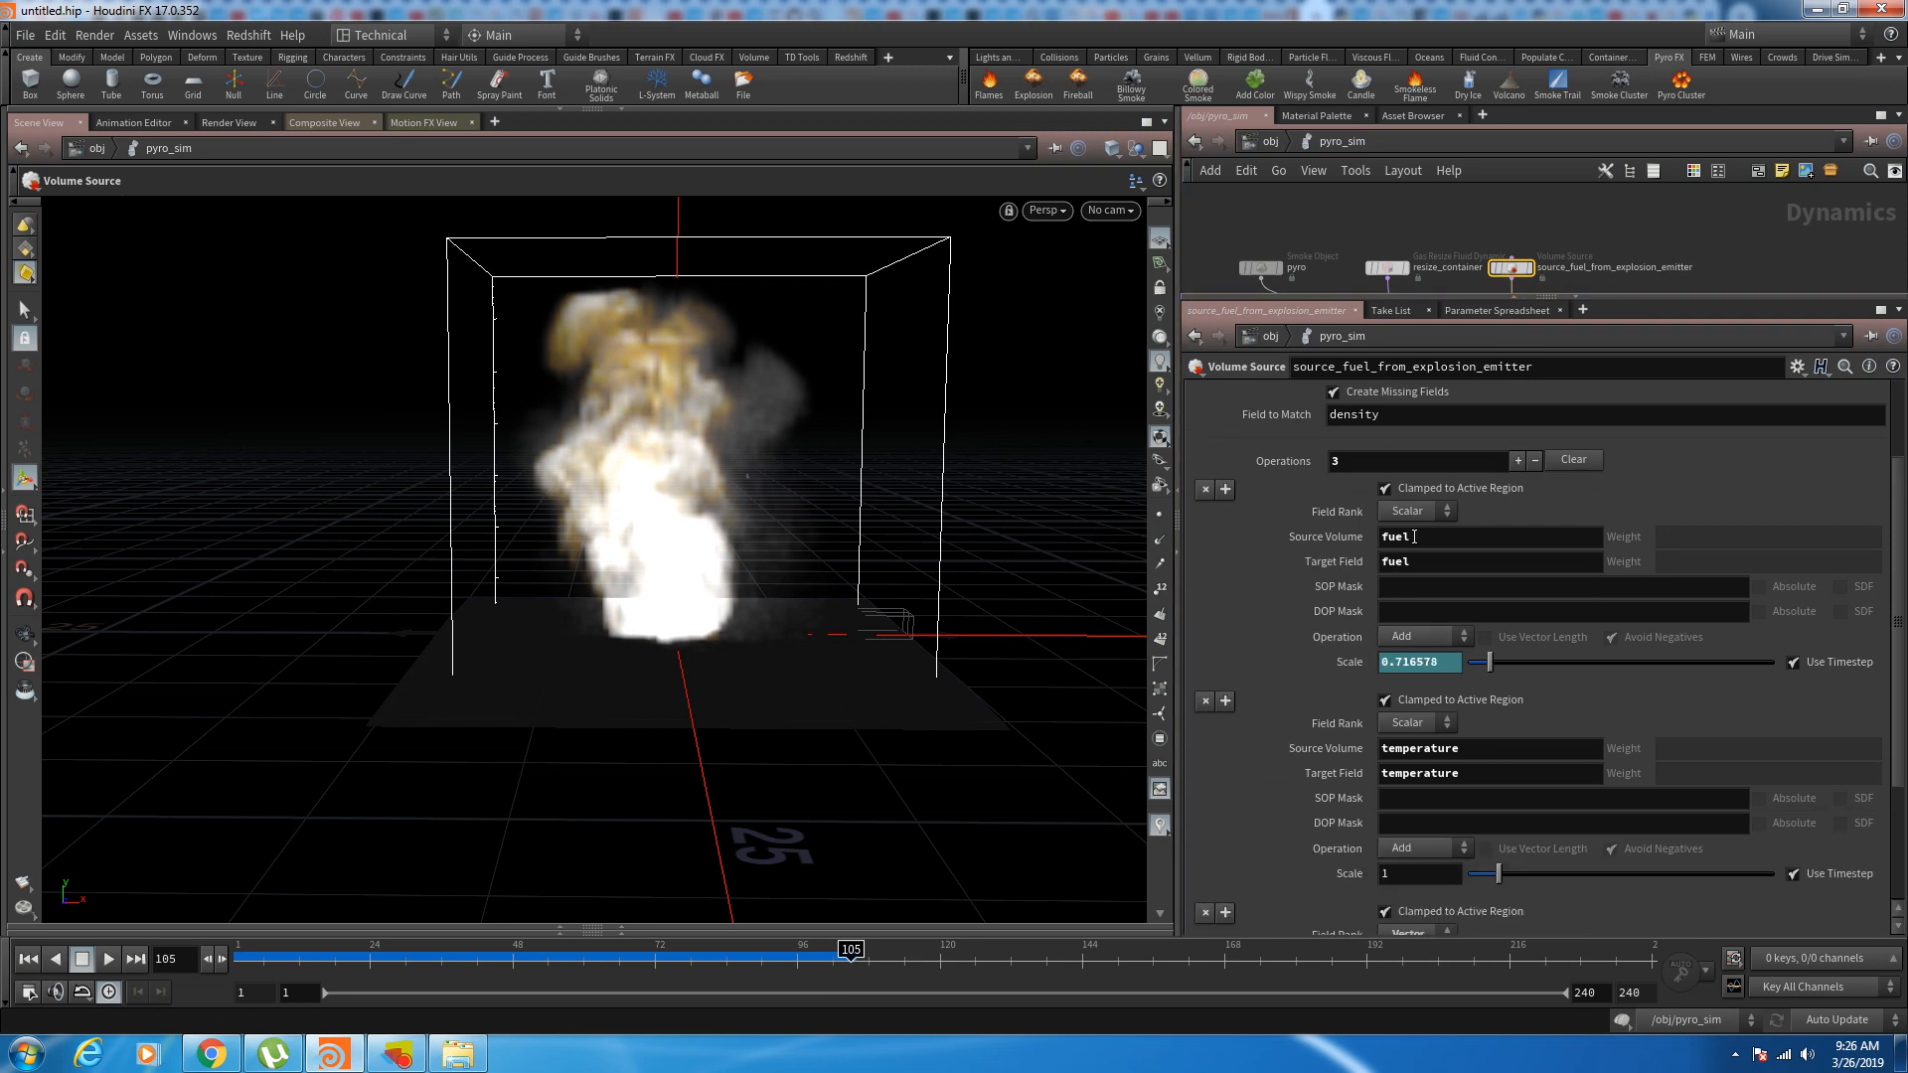
scroll(1375, 789, down, 4)
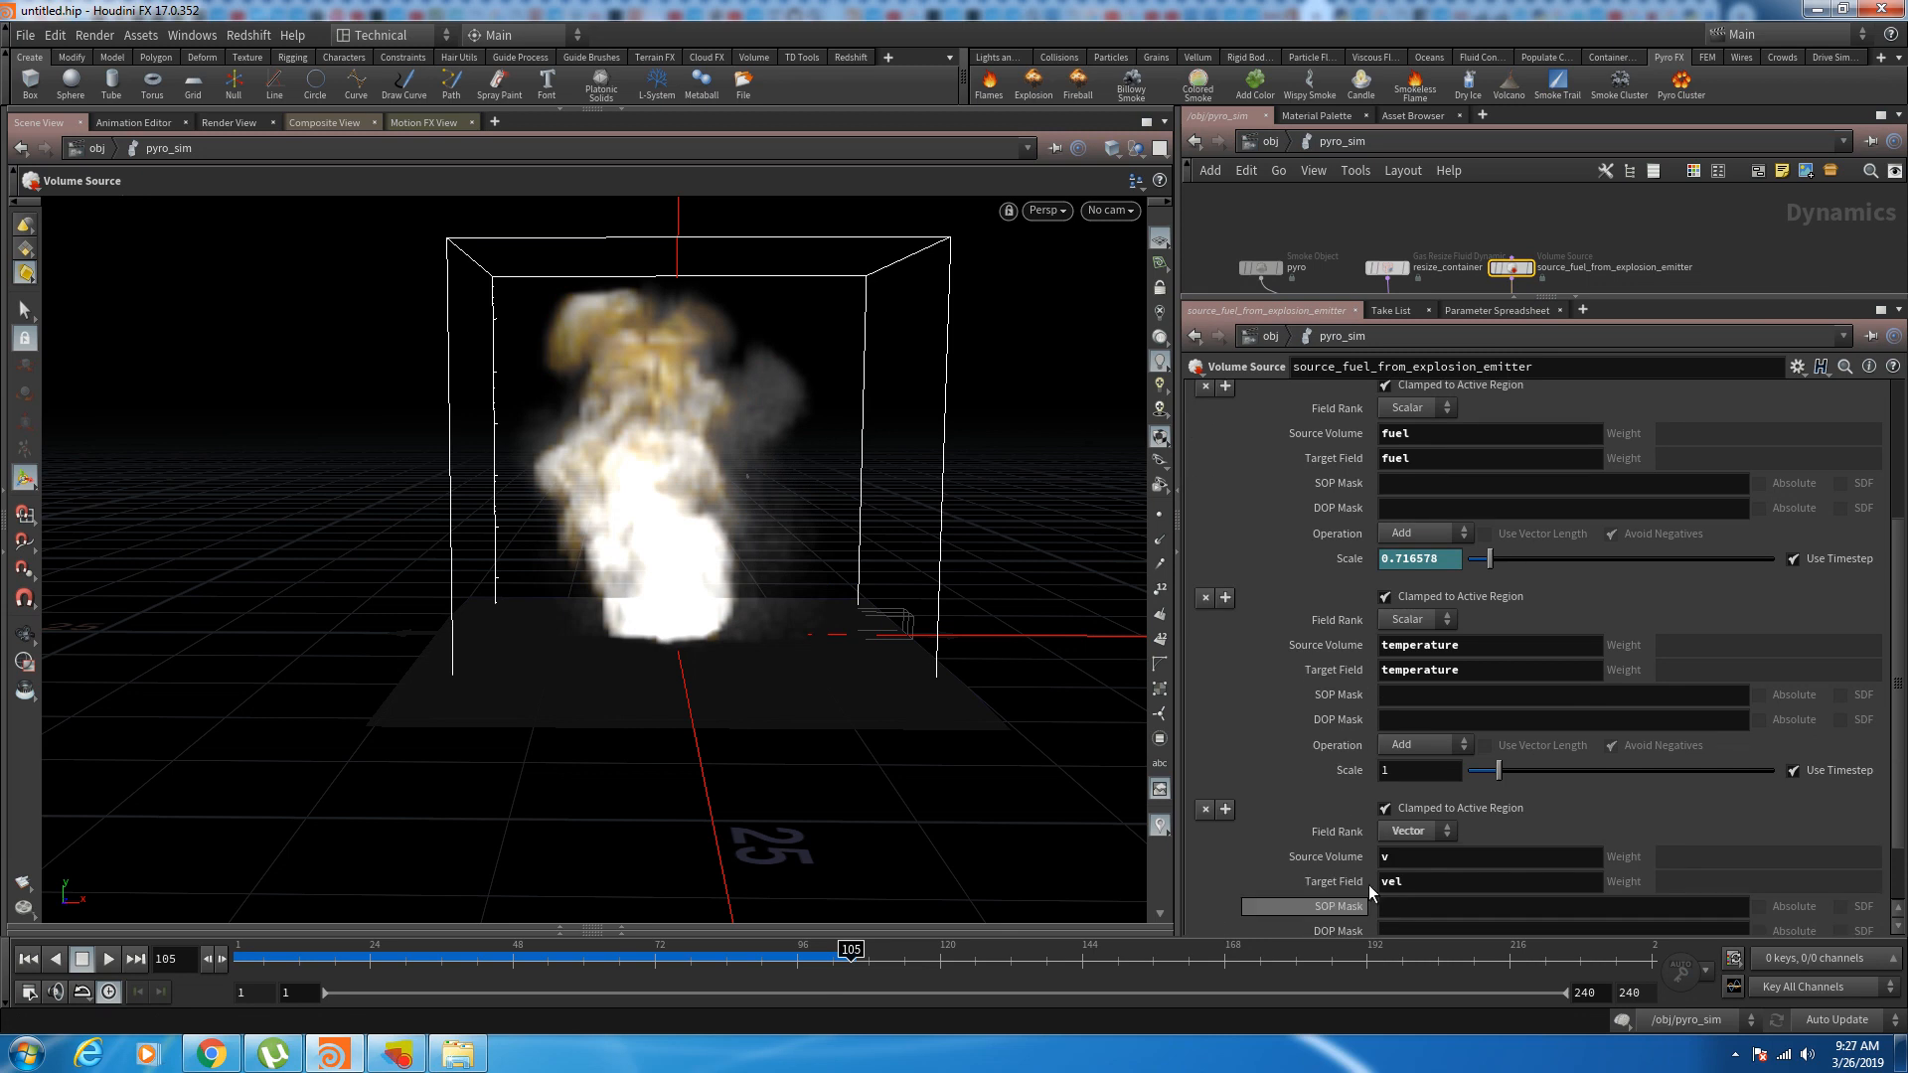
scroll(1451, 604, up, 3)
text(1)
key(Return)
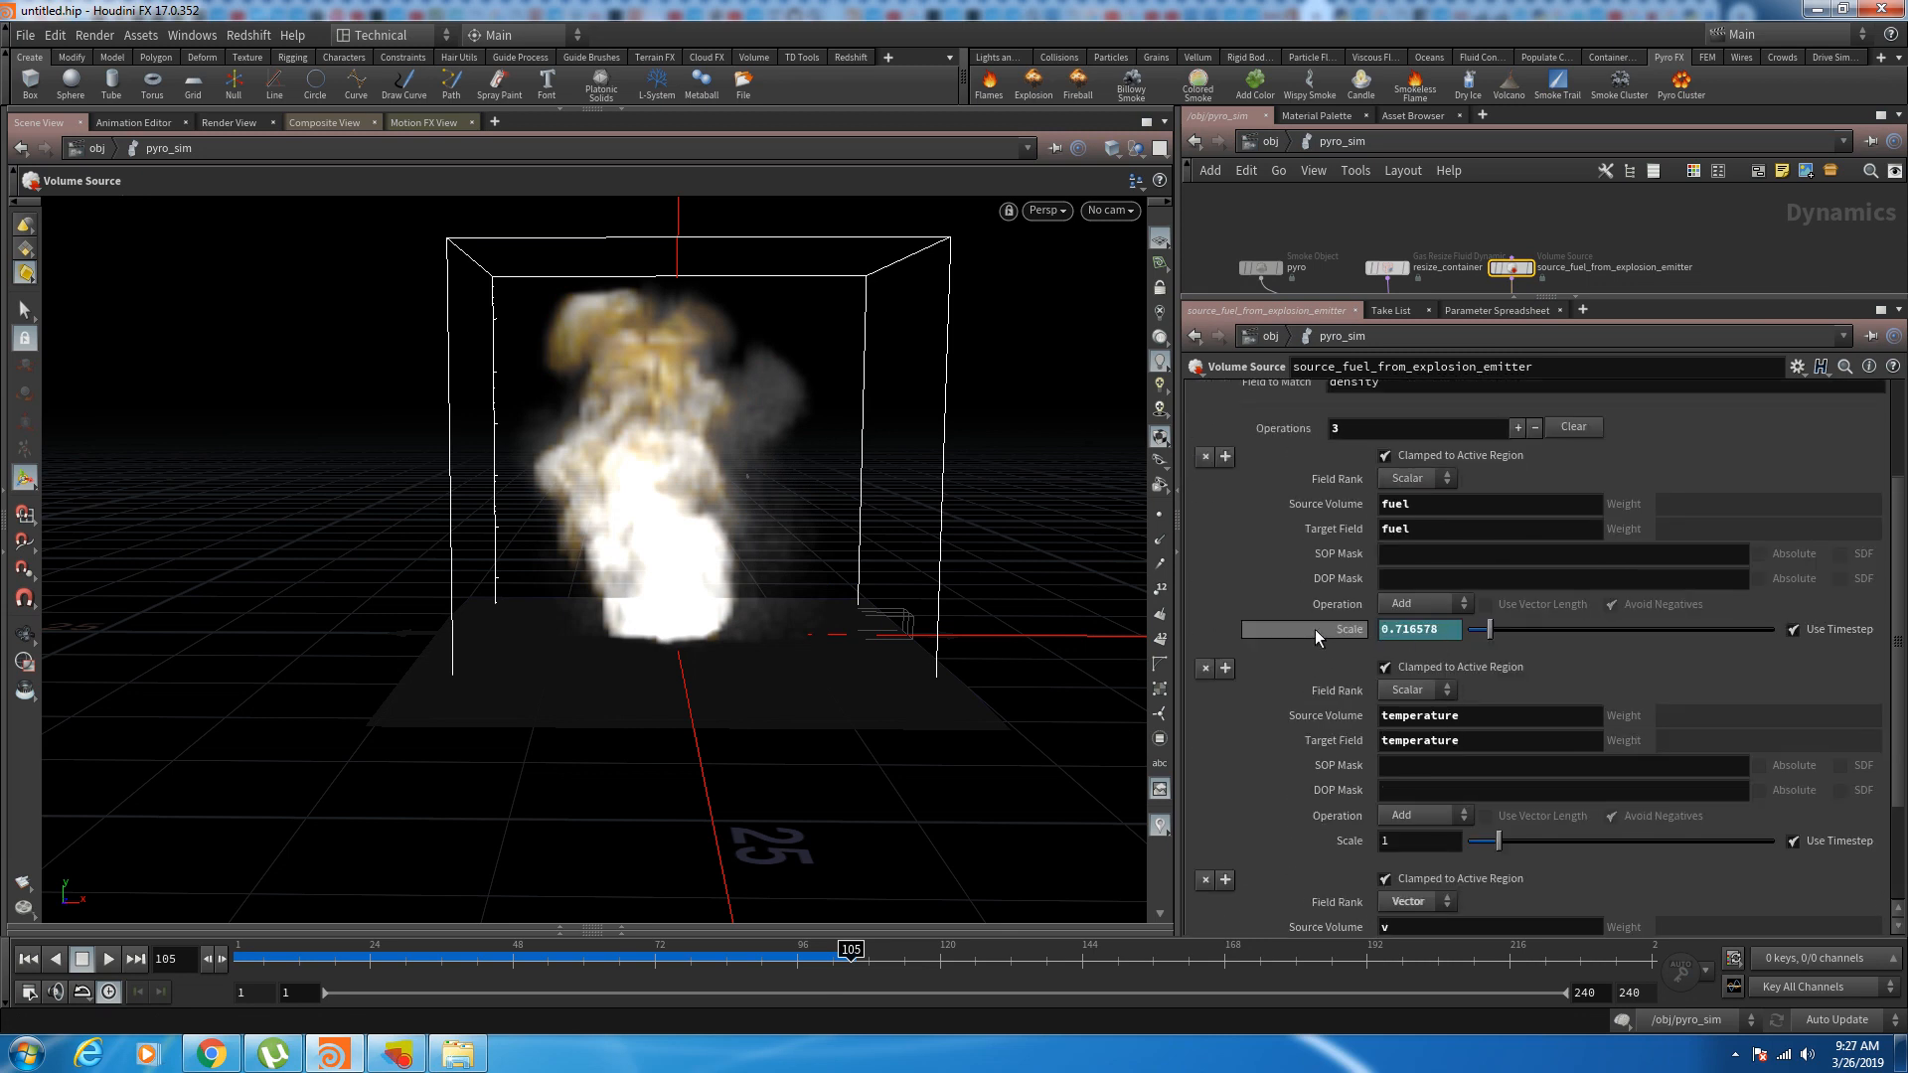
Step: Scrub the timeline between frames 1 and 102 to examine how the animated fuel Scale drives the explosion
mouse_move(445, 957)
mouse_down()
mouse_move(185, 969)
mouse_move(825, 964)
mouse_move(328, 960)
mouse_move(596, 961)
mouse_move(746, 1001)
mouse_move(825, 998)
mouse_move(191, 1008)
mouse_up()
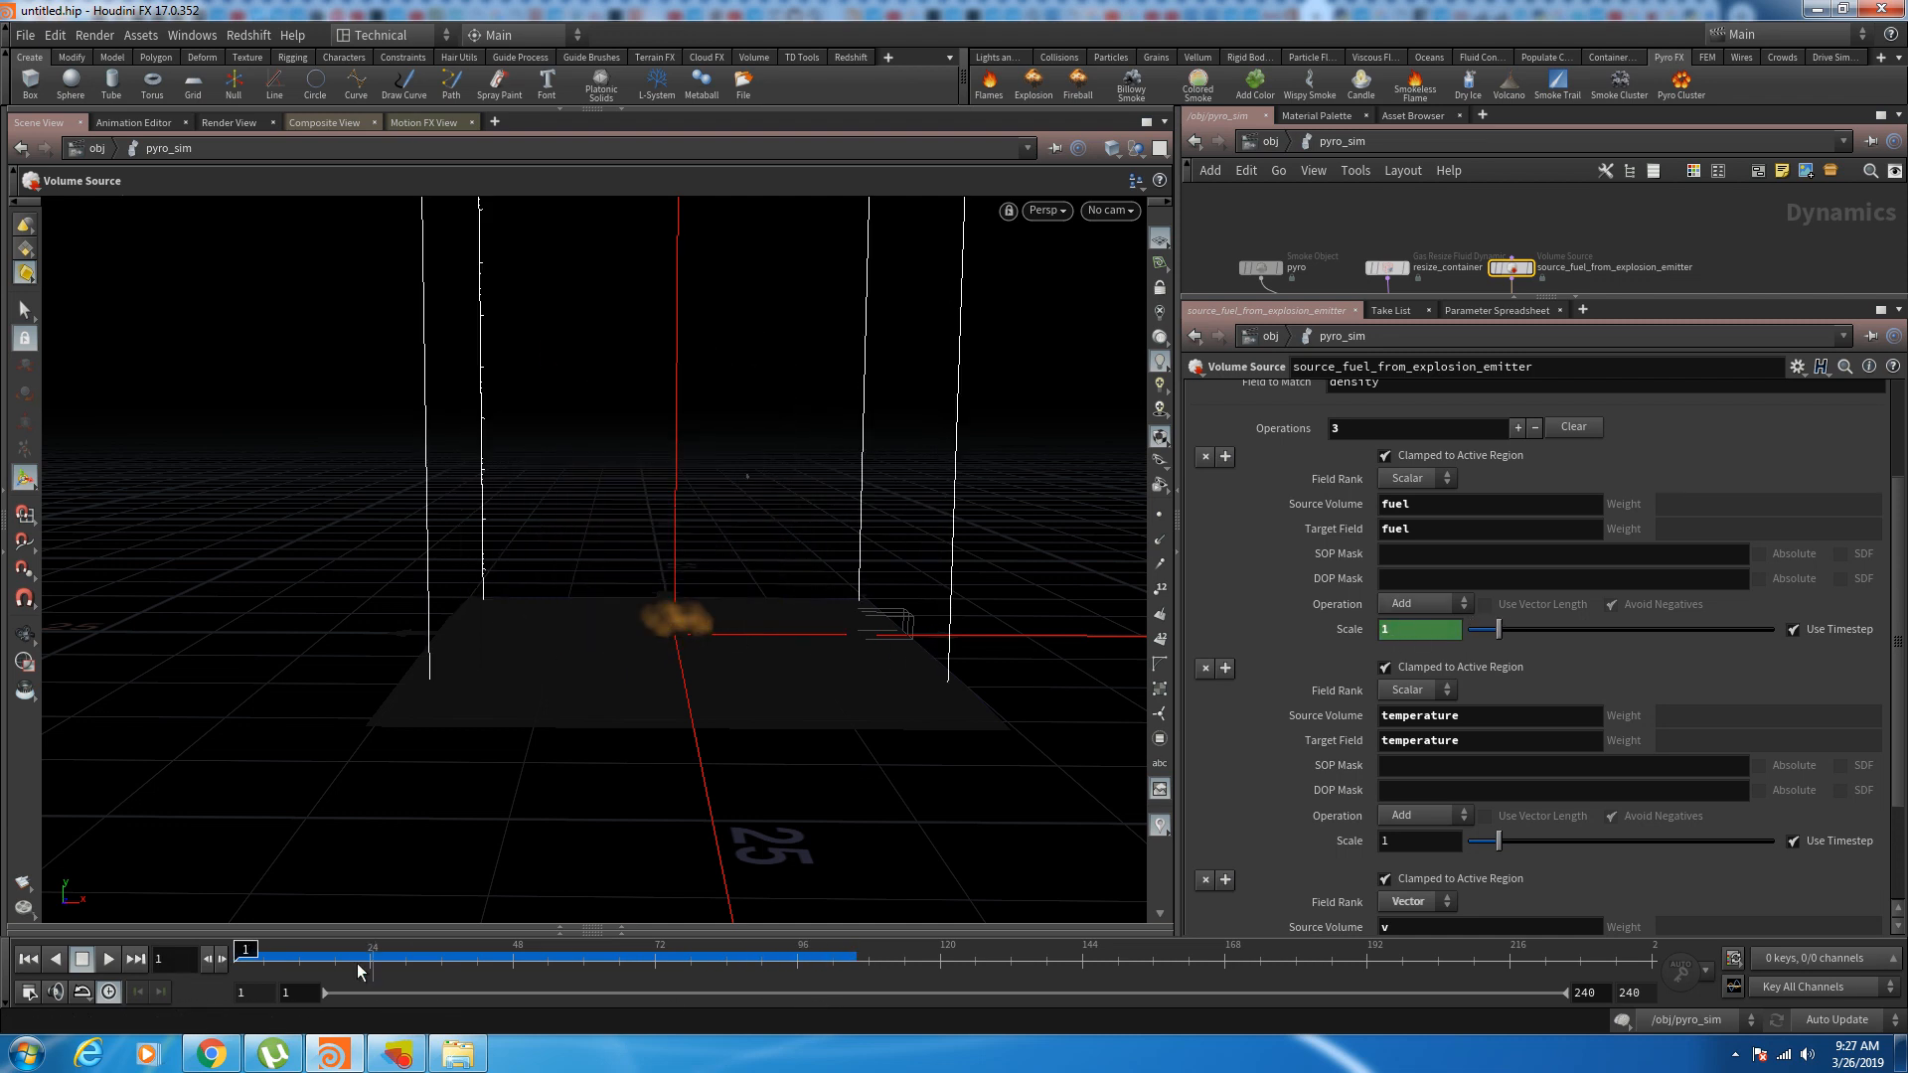
drag(246, 958, 809, 1001)
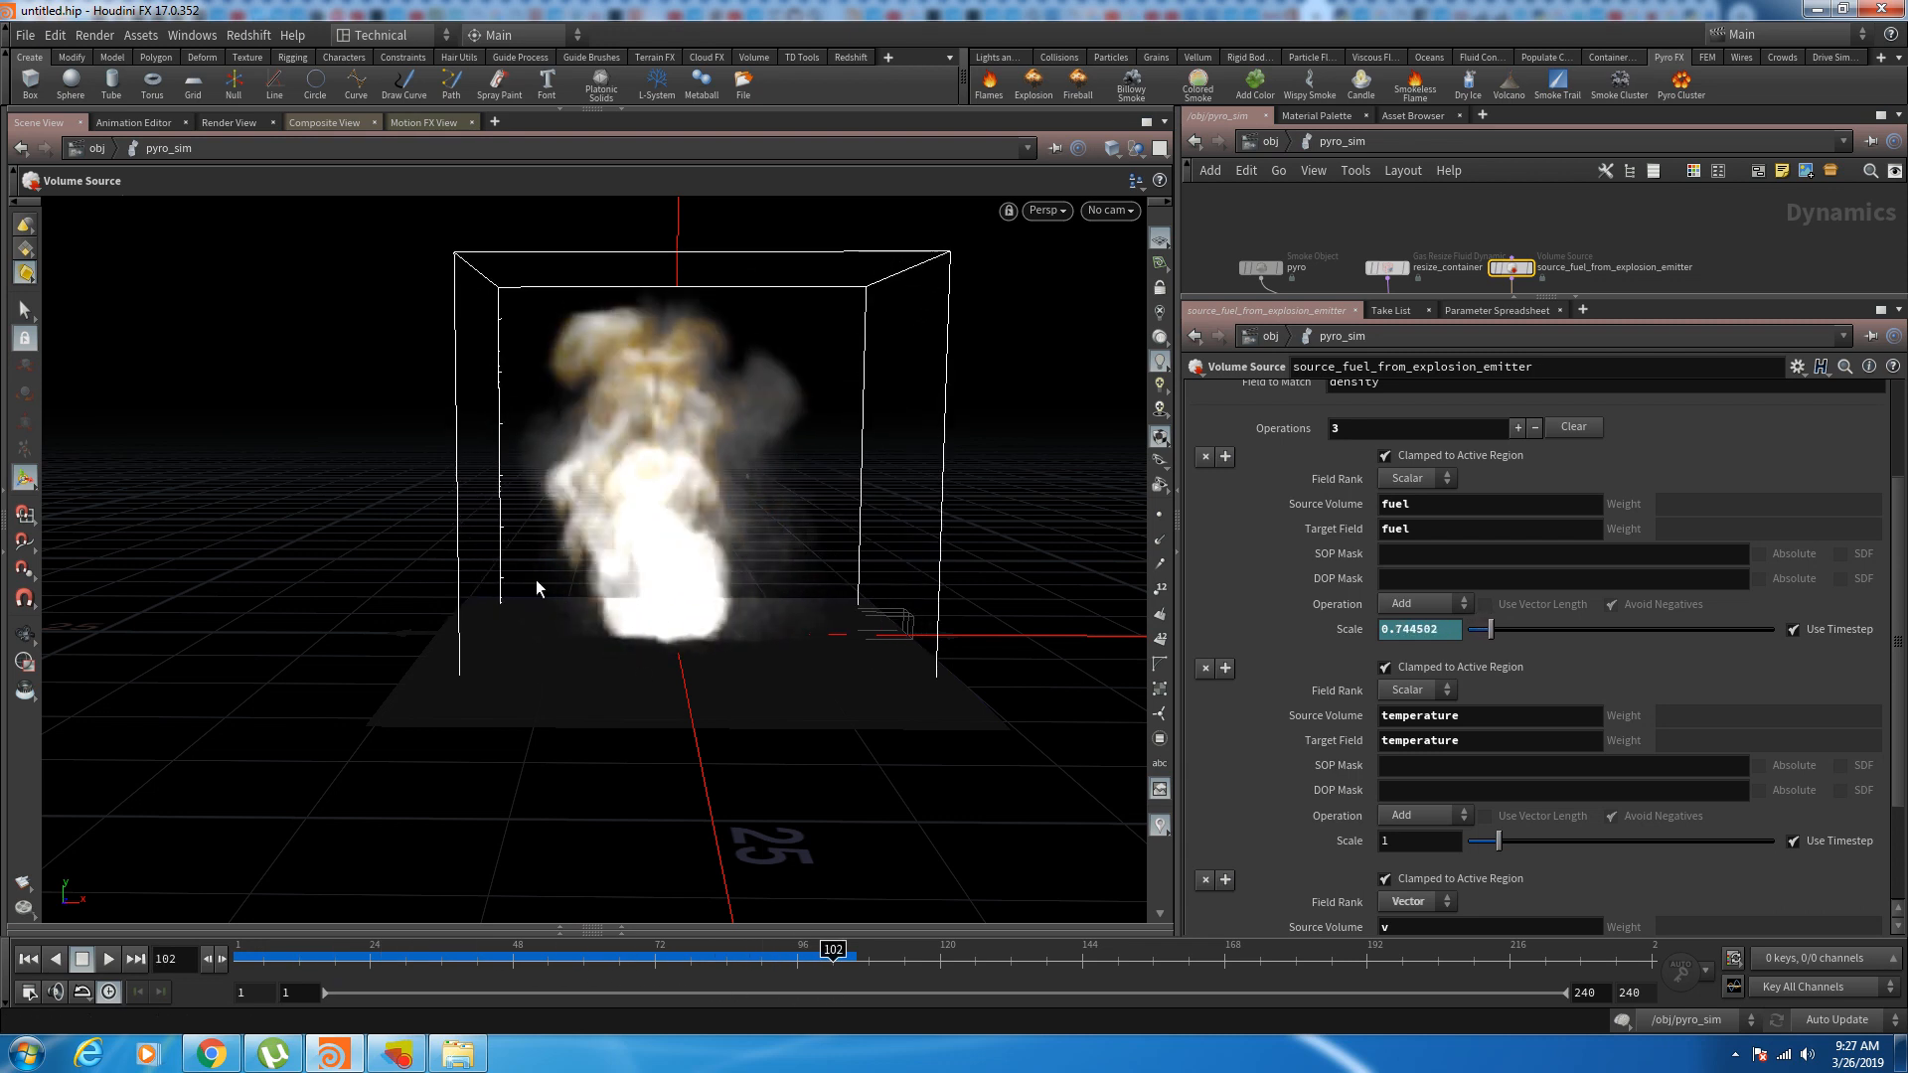
mouse_move(534, 984)
mouse_down()
mouse_move(246, 984)
mouse_move(758, 984)
mouse_move(244, 990)
mouse_move(259, 984)
mouse_move(537, 984)
mouse_move(176, 1017)
mouse_move(488, 979)
mouse_up()
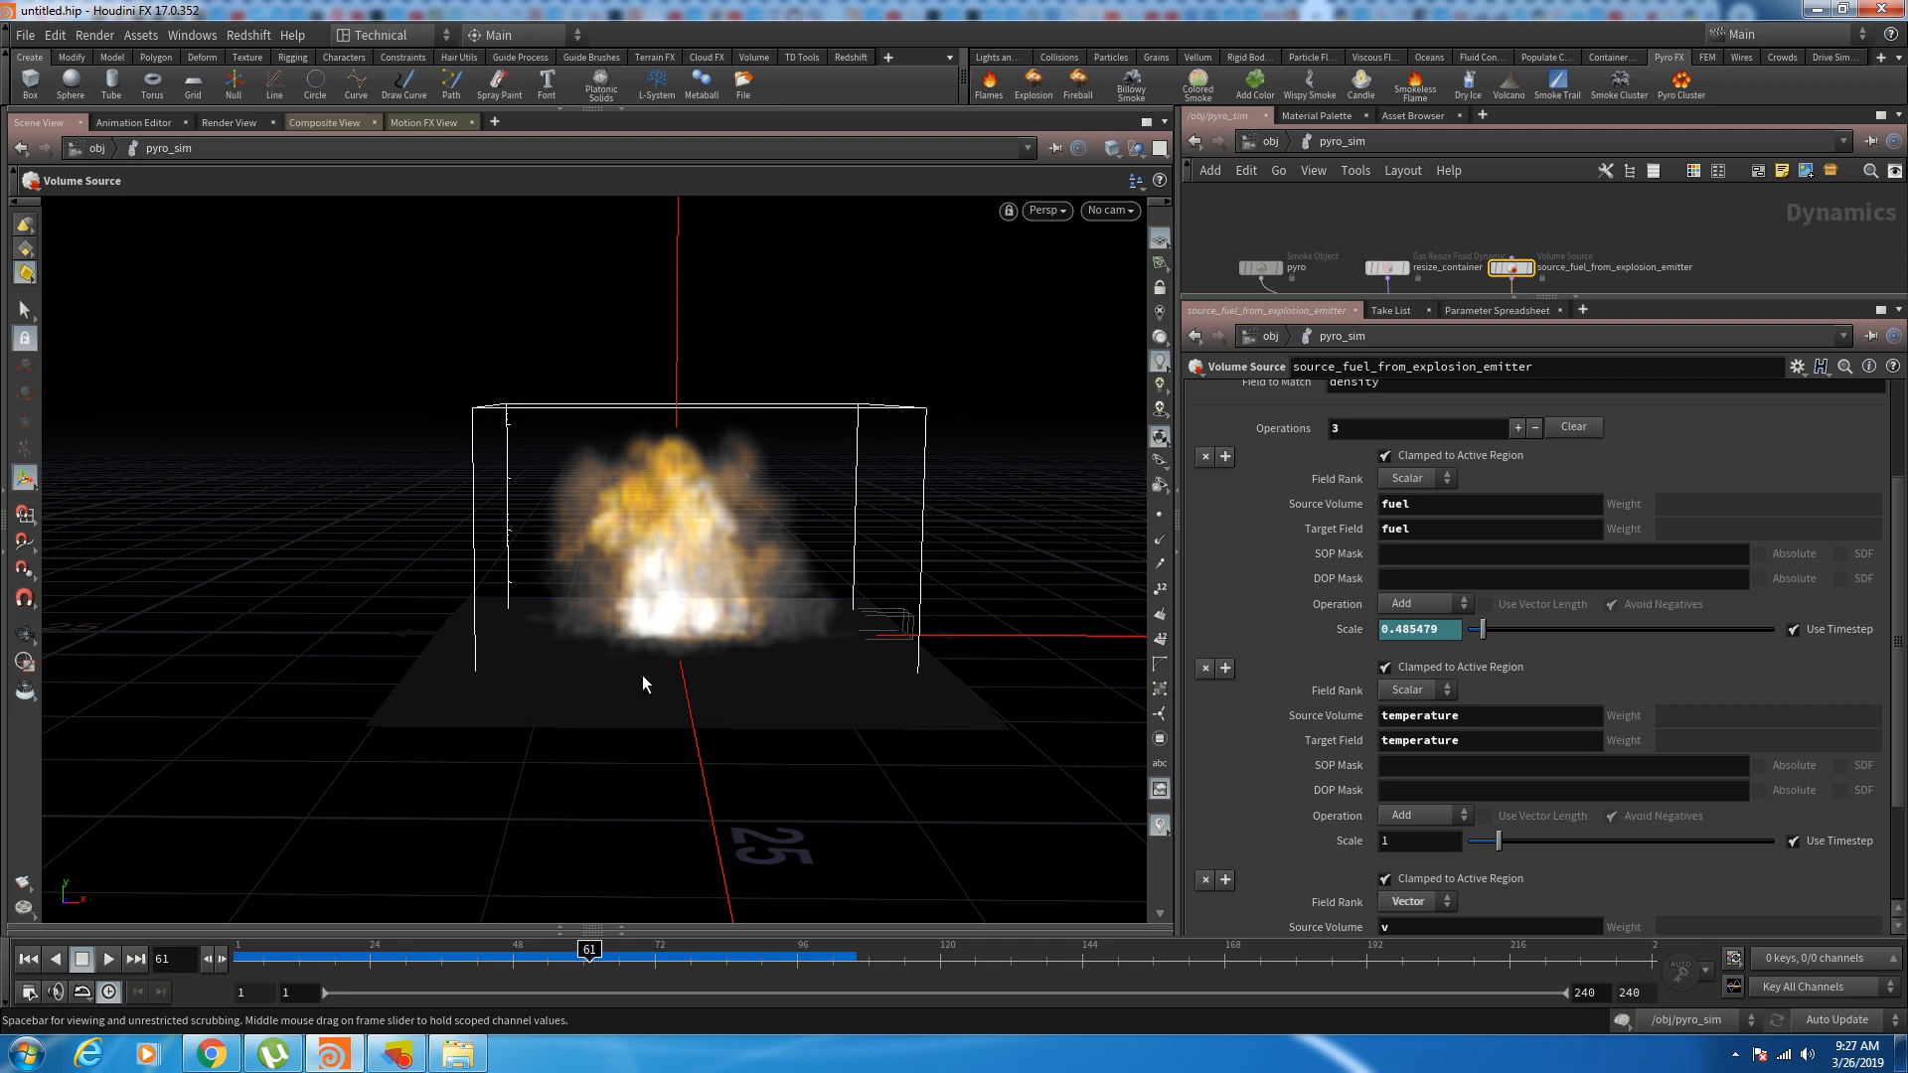
Step: Examine the fuel operation's Scale at frame 72 and enlarge the network editor area
click(1460, 629)
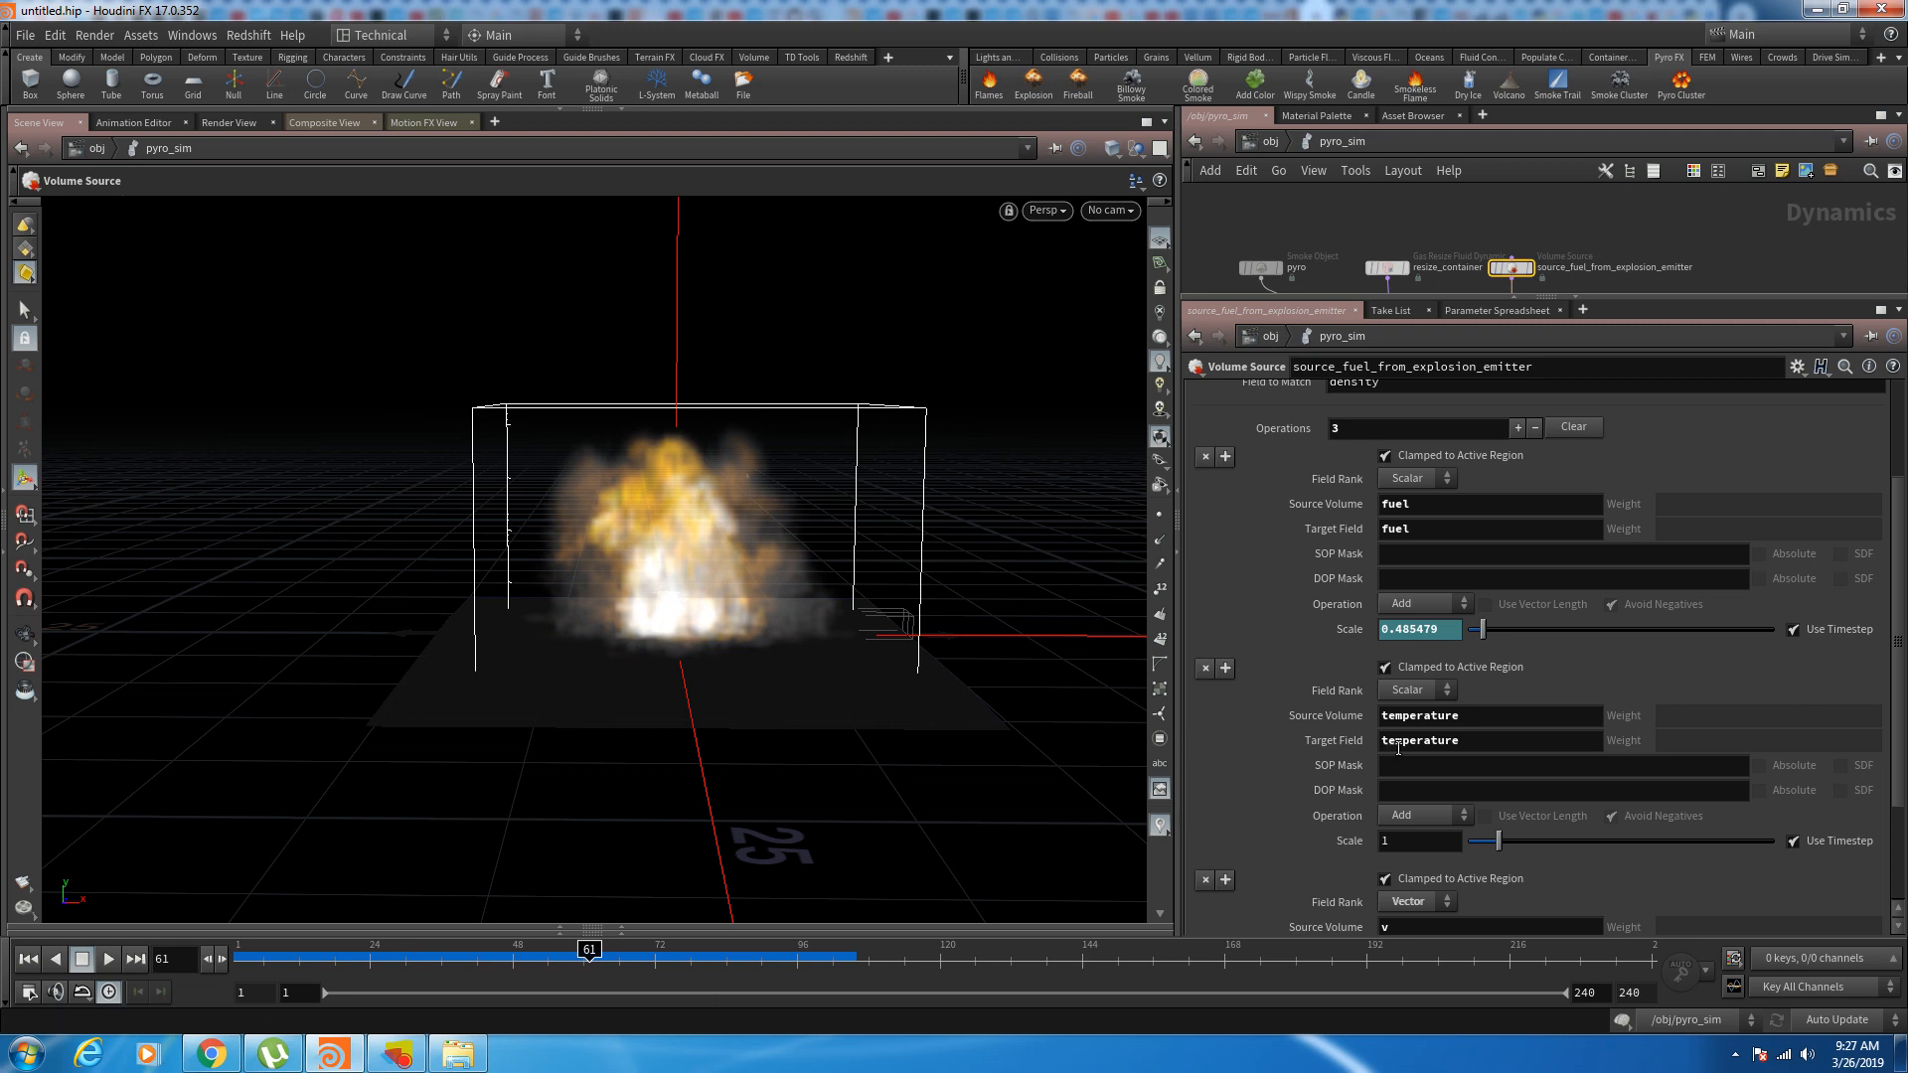
click(1339, 635)
click(1339, 635)
click(1340, 635)
click(1292, 629)
mouse_move(593, 957)
mouse_down()
mouse_move(817, 966)
mouse_move(293, 960)
mouse_move(596, 959)
mouse_move(321, 1020)
mouse_move(808, 1001)
mouse_move(274, 1023)
mouse_move(247, 998)
mouse_move(657, 979)
mouse_up()
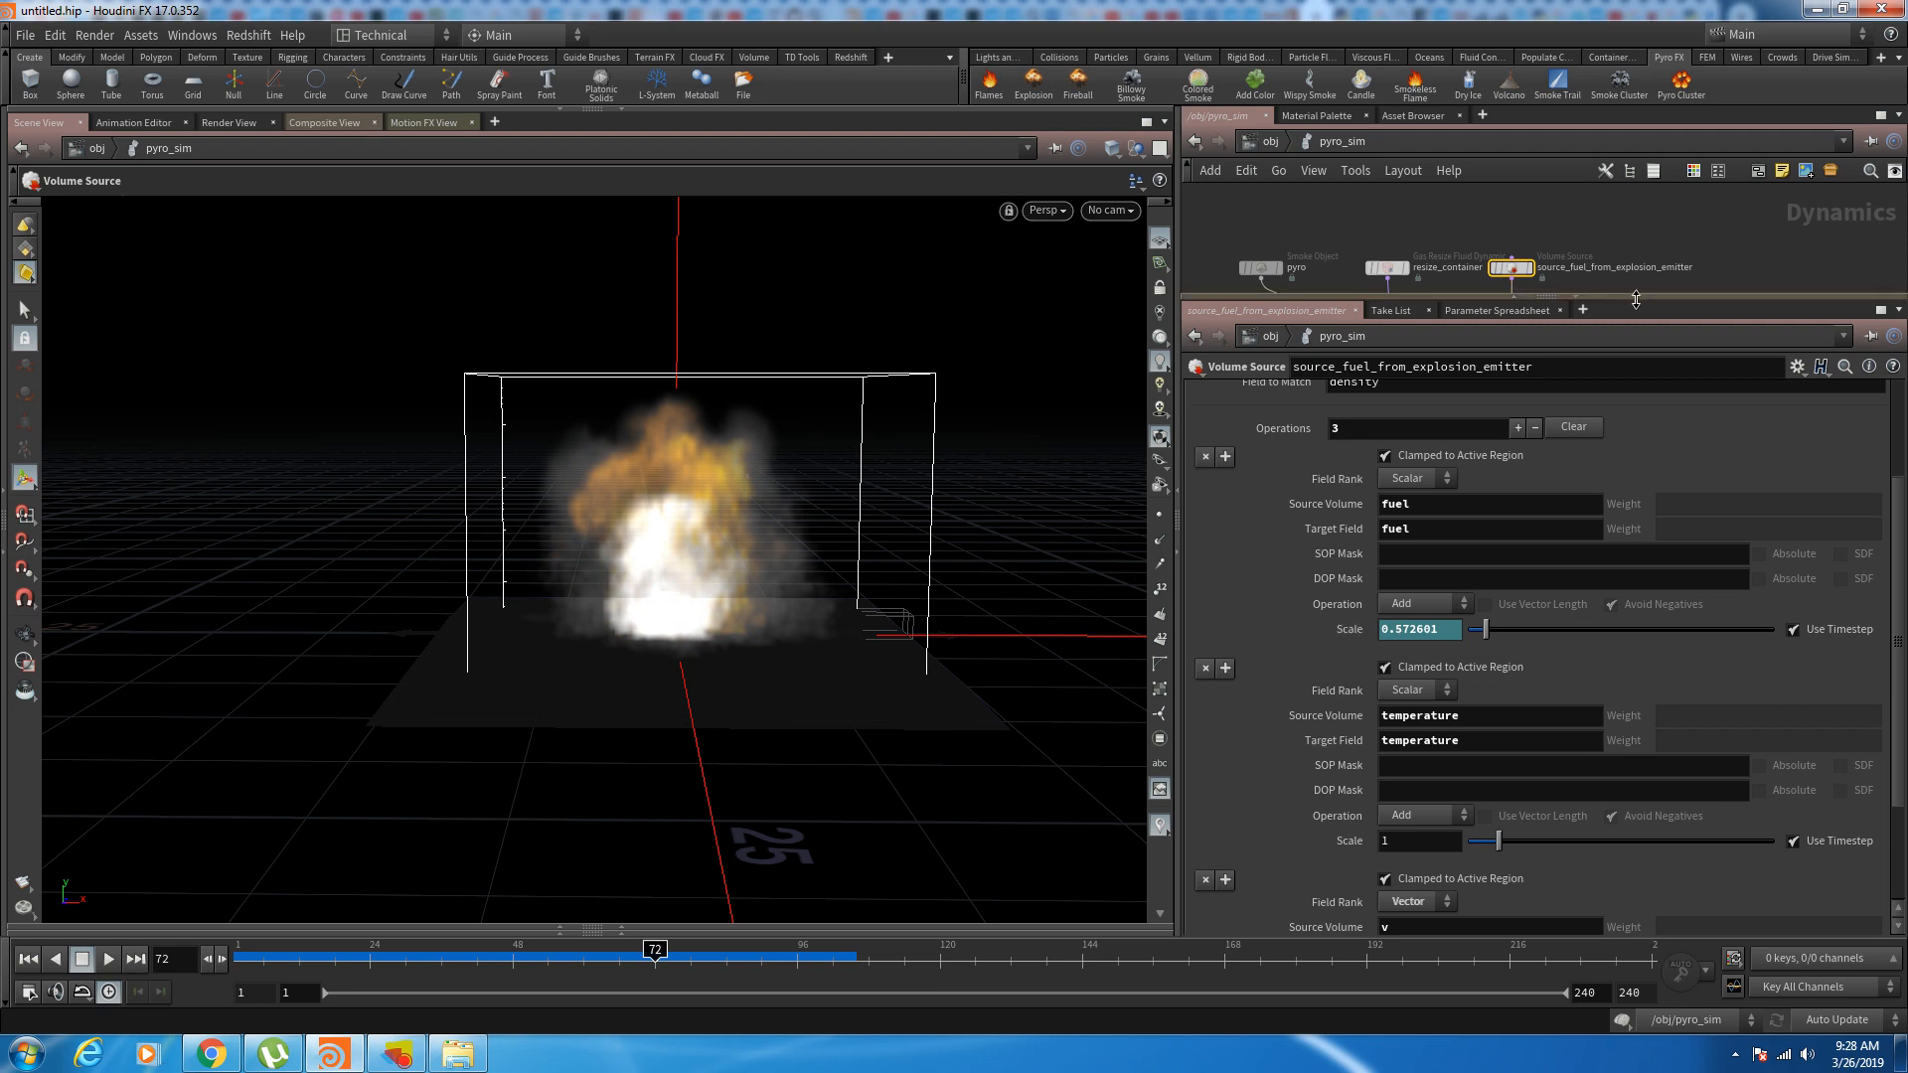
drag(1490, 300, 1491, 395)
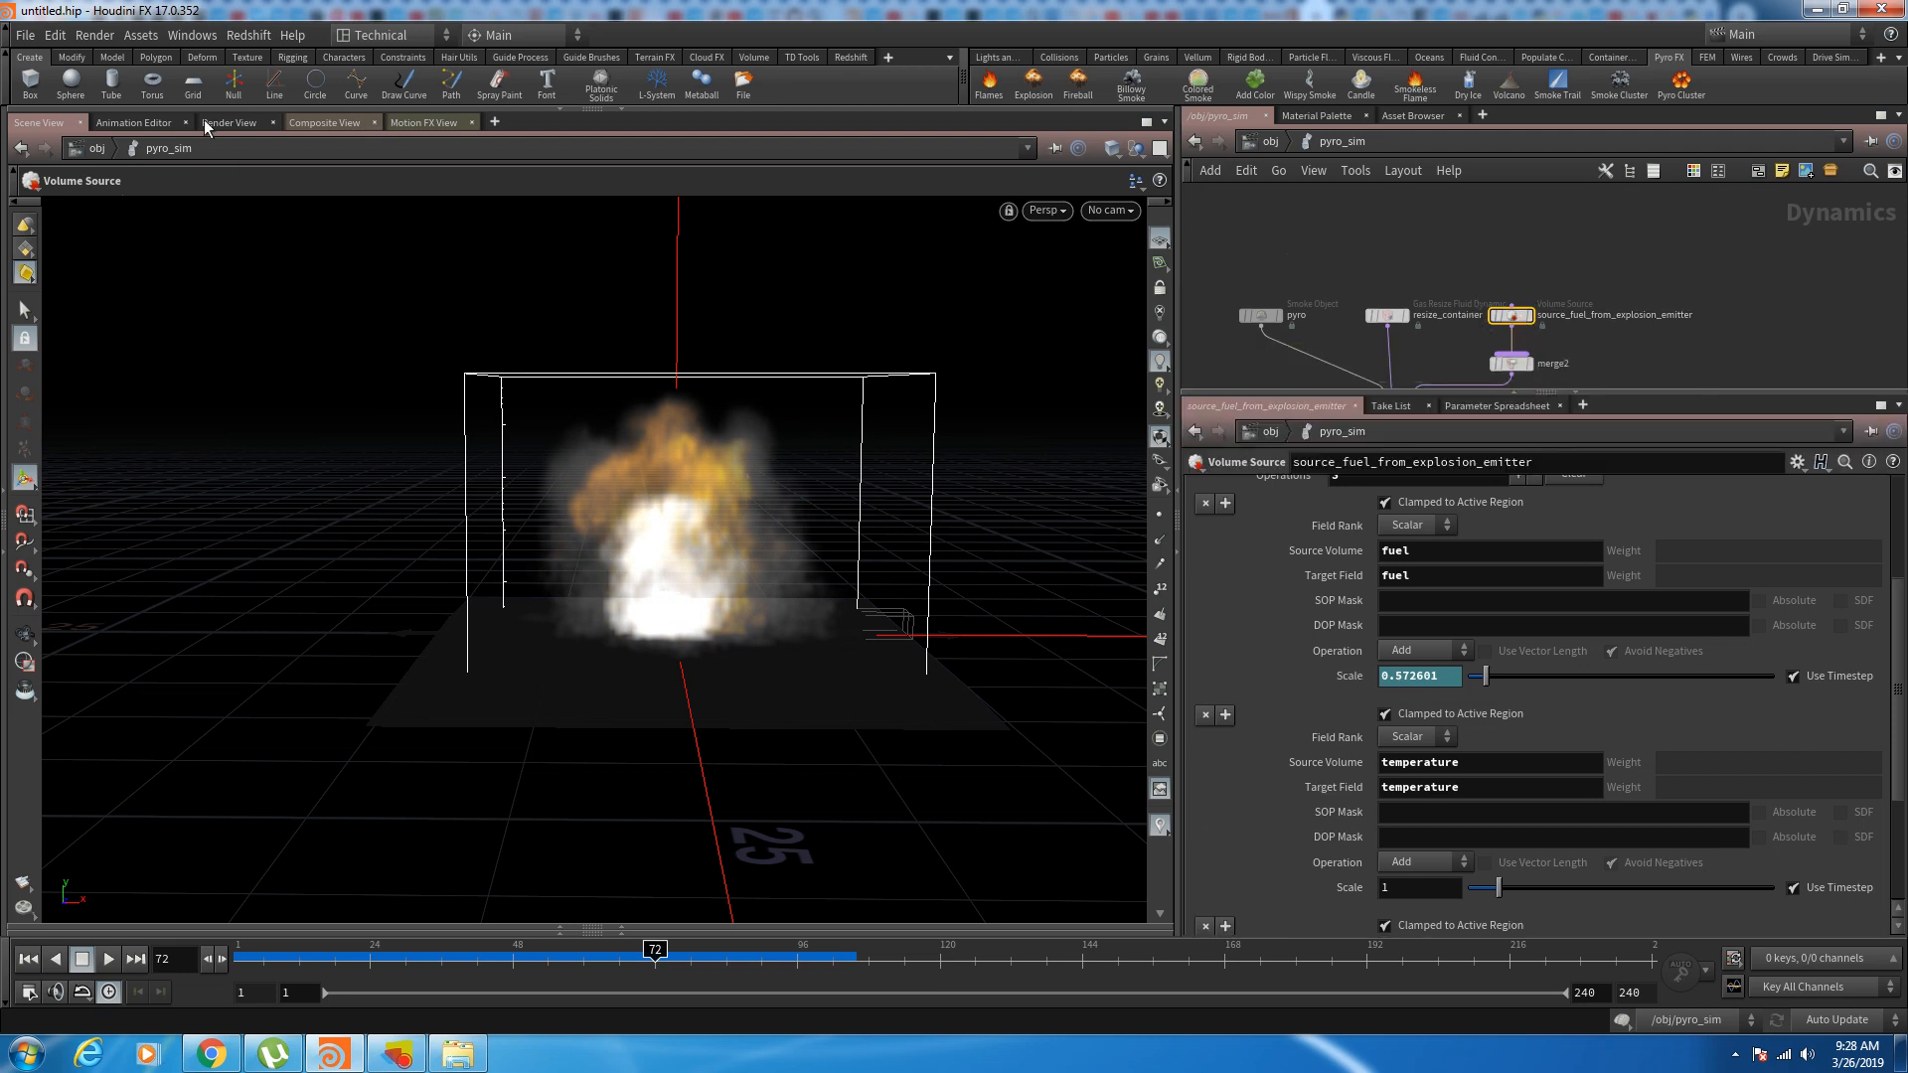
click(141, 119)
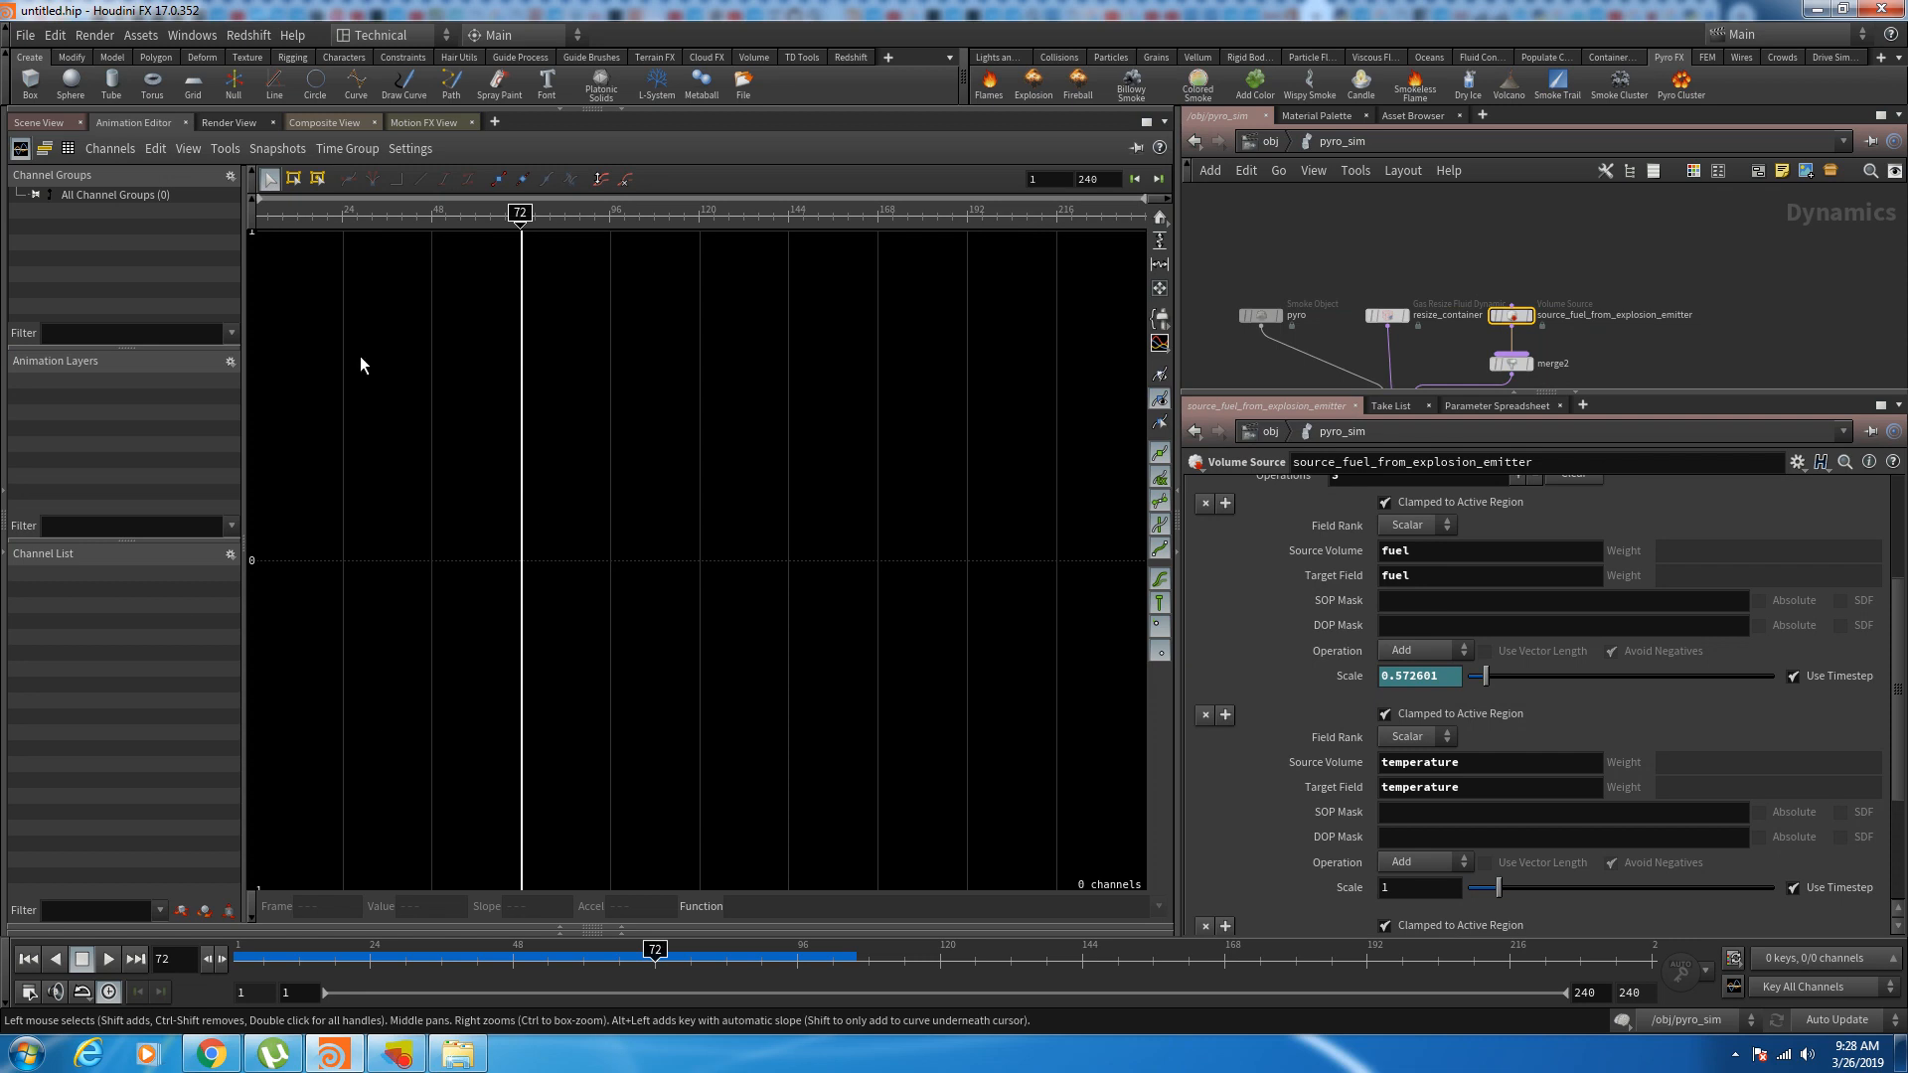
click(1160, 264)
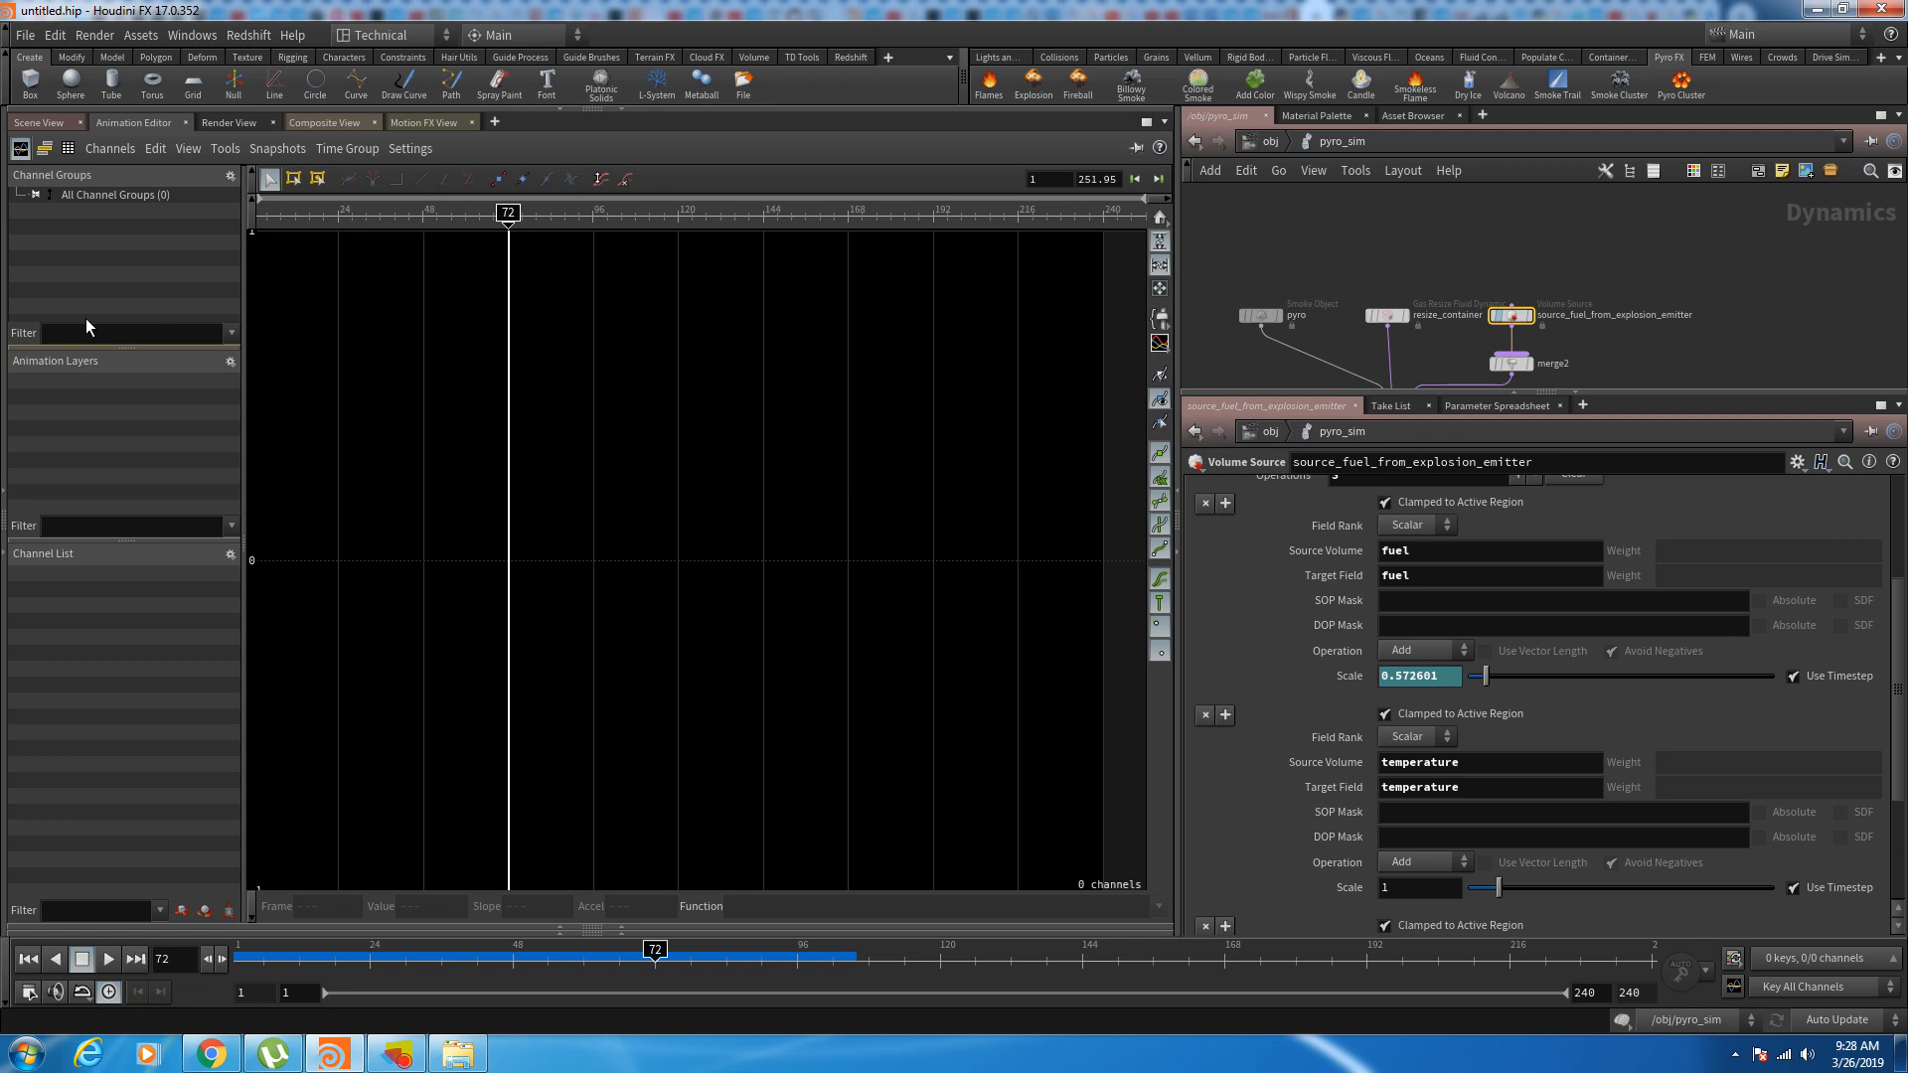
click(22, 124)
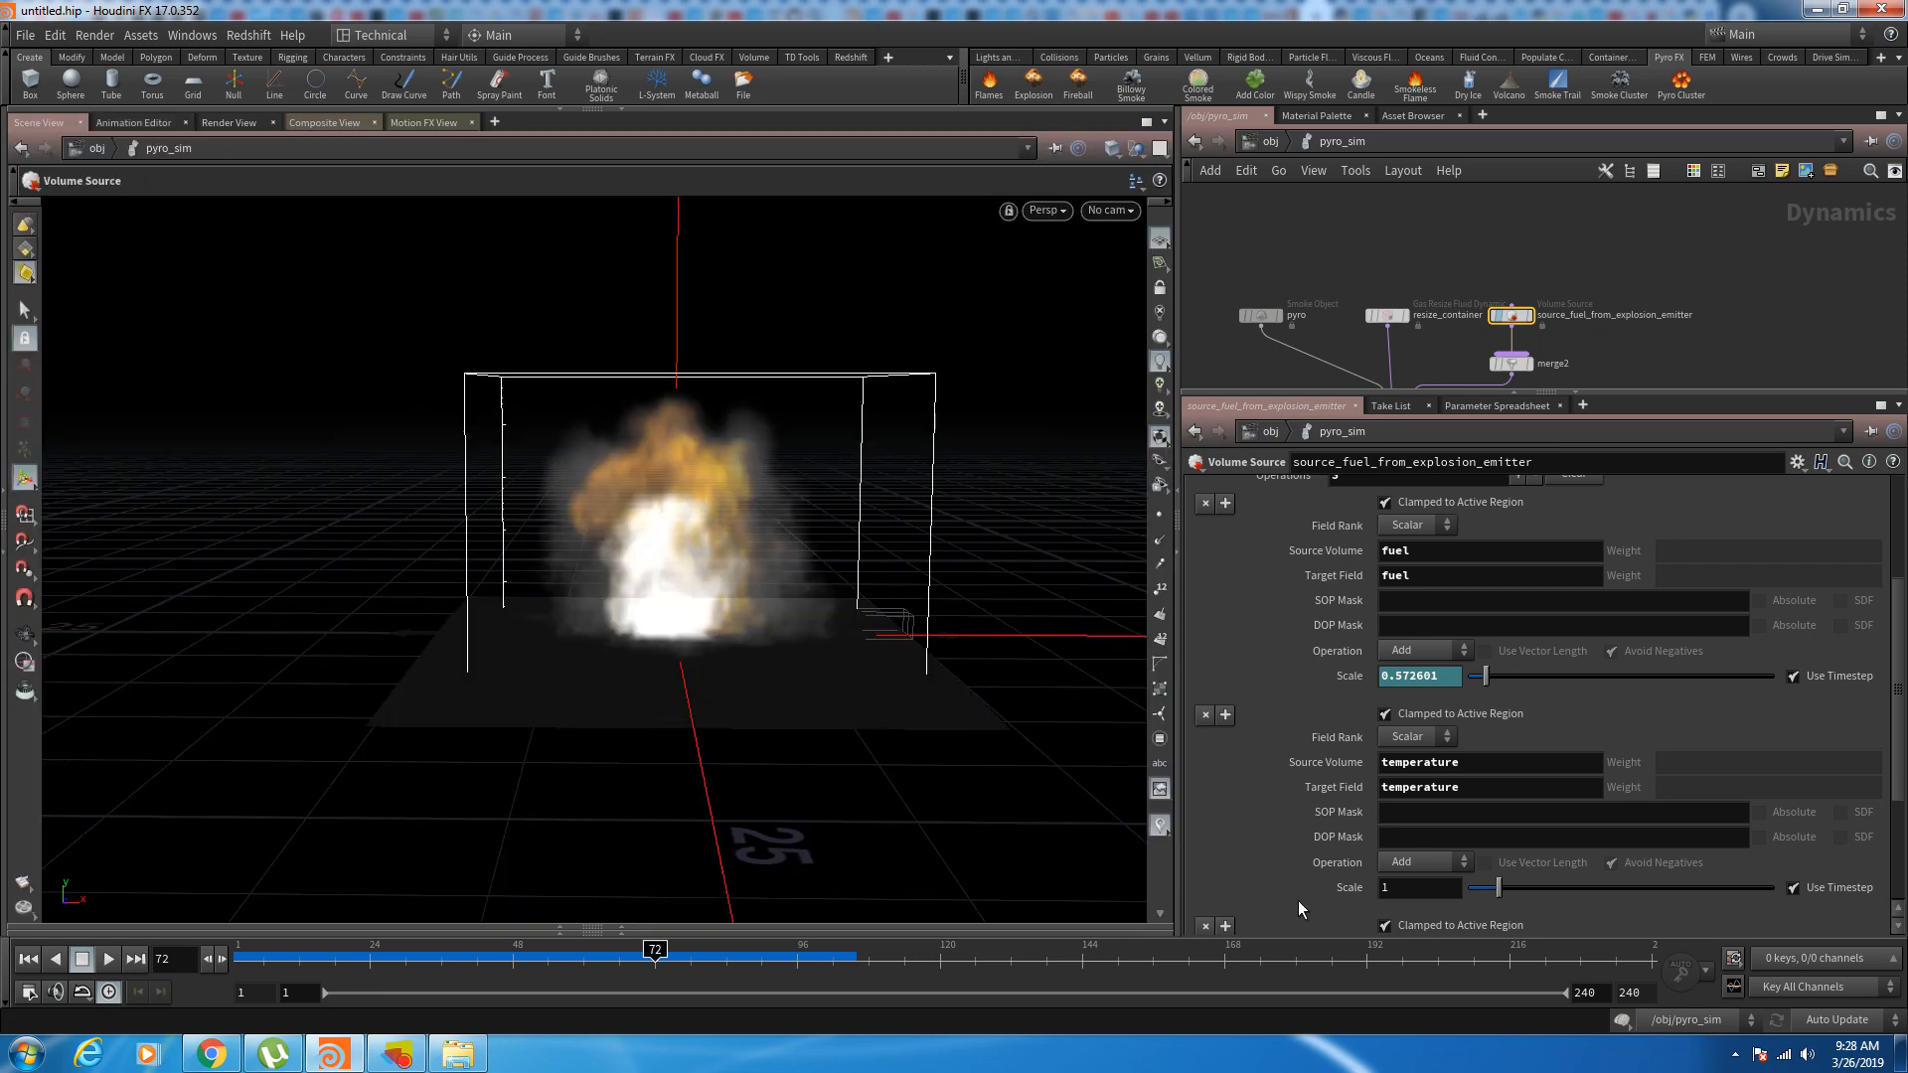
Step: Open the fuel Scale's animation curve and scrub across its keyframes up to frame 145 to compare the explosion, ending on frame 72
shift+click(1329, 678)
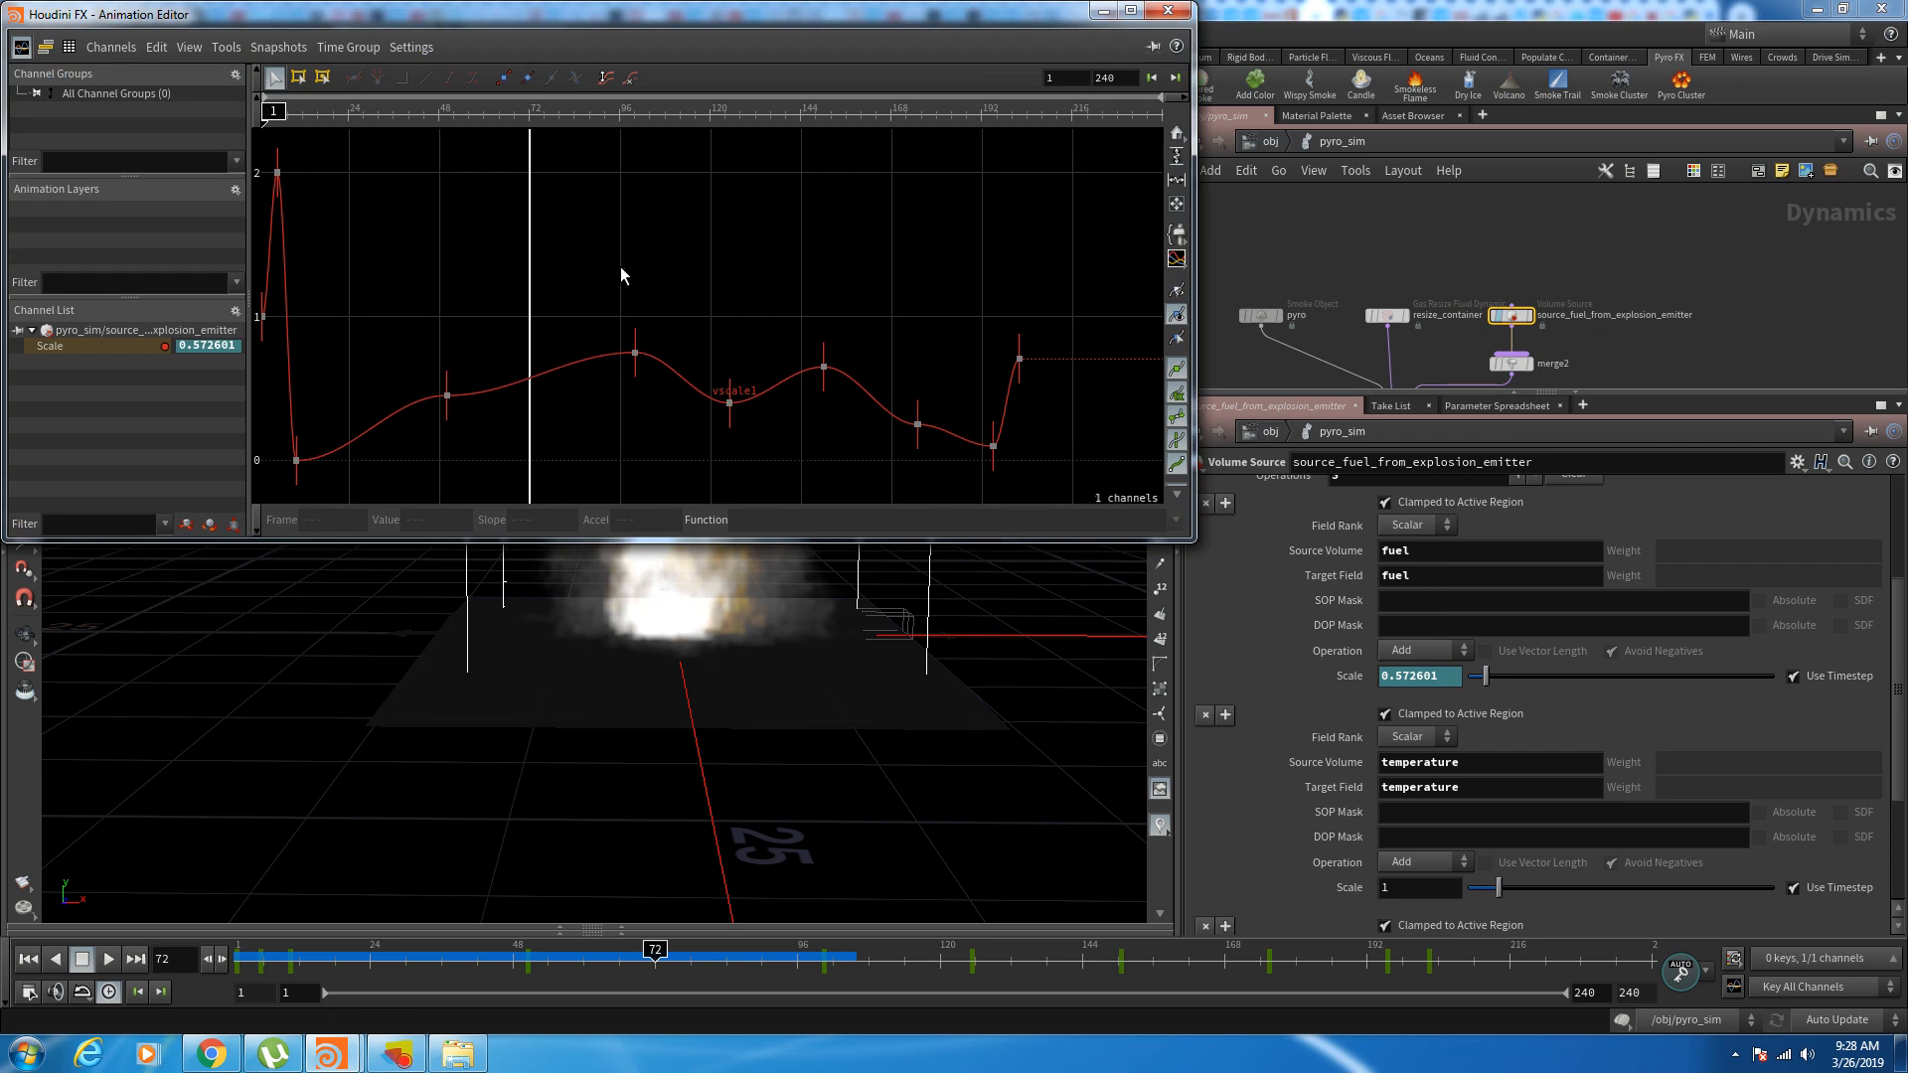
scroll(620, 266, down, 2)
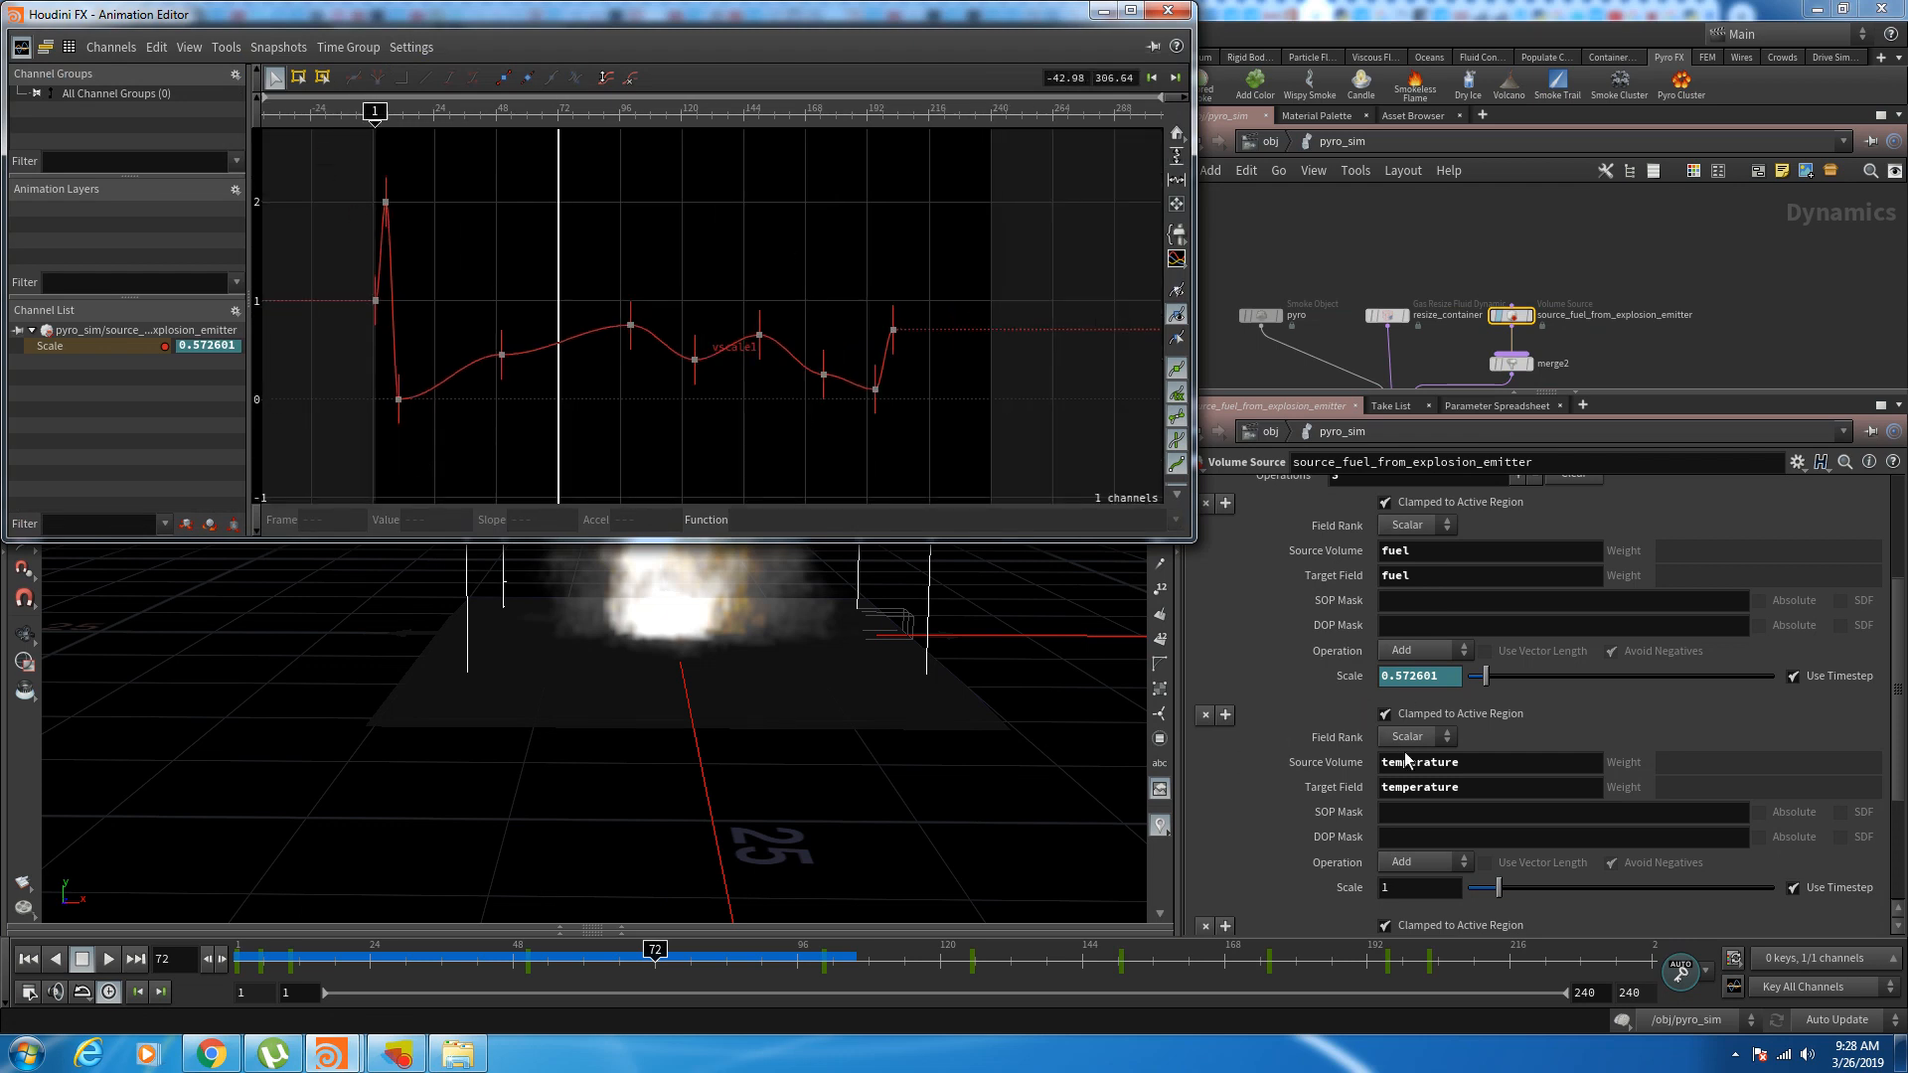
drag(573, 123, 679, 129)
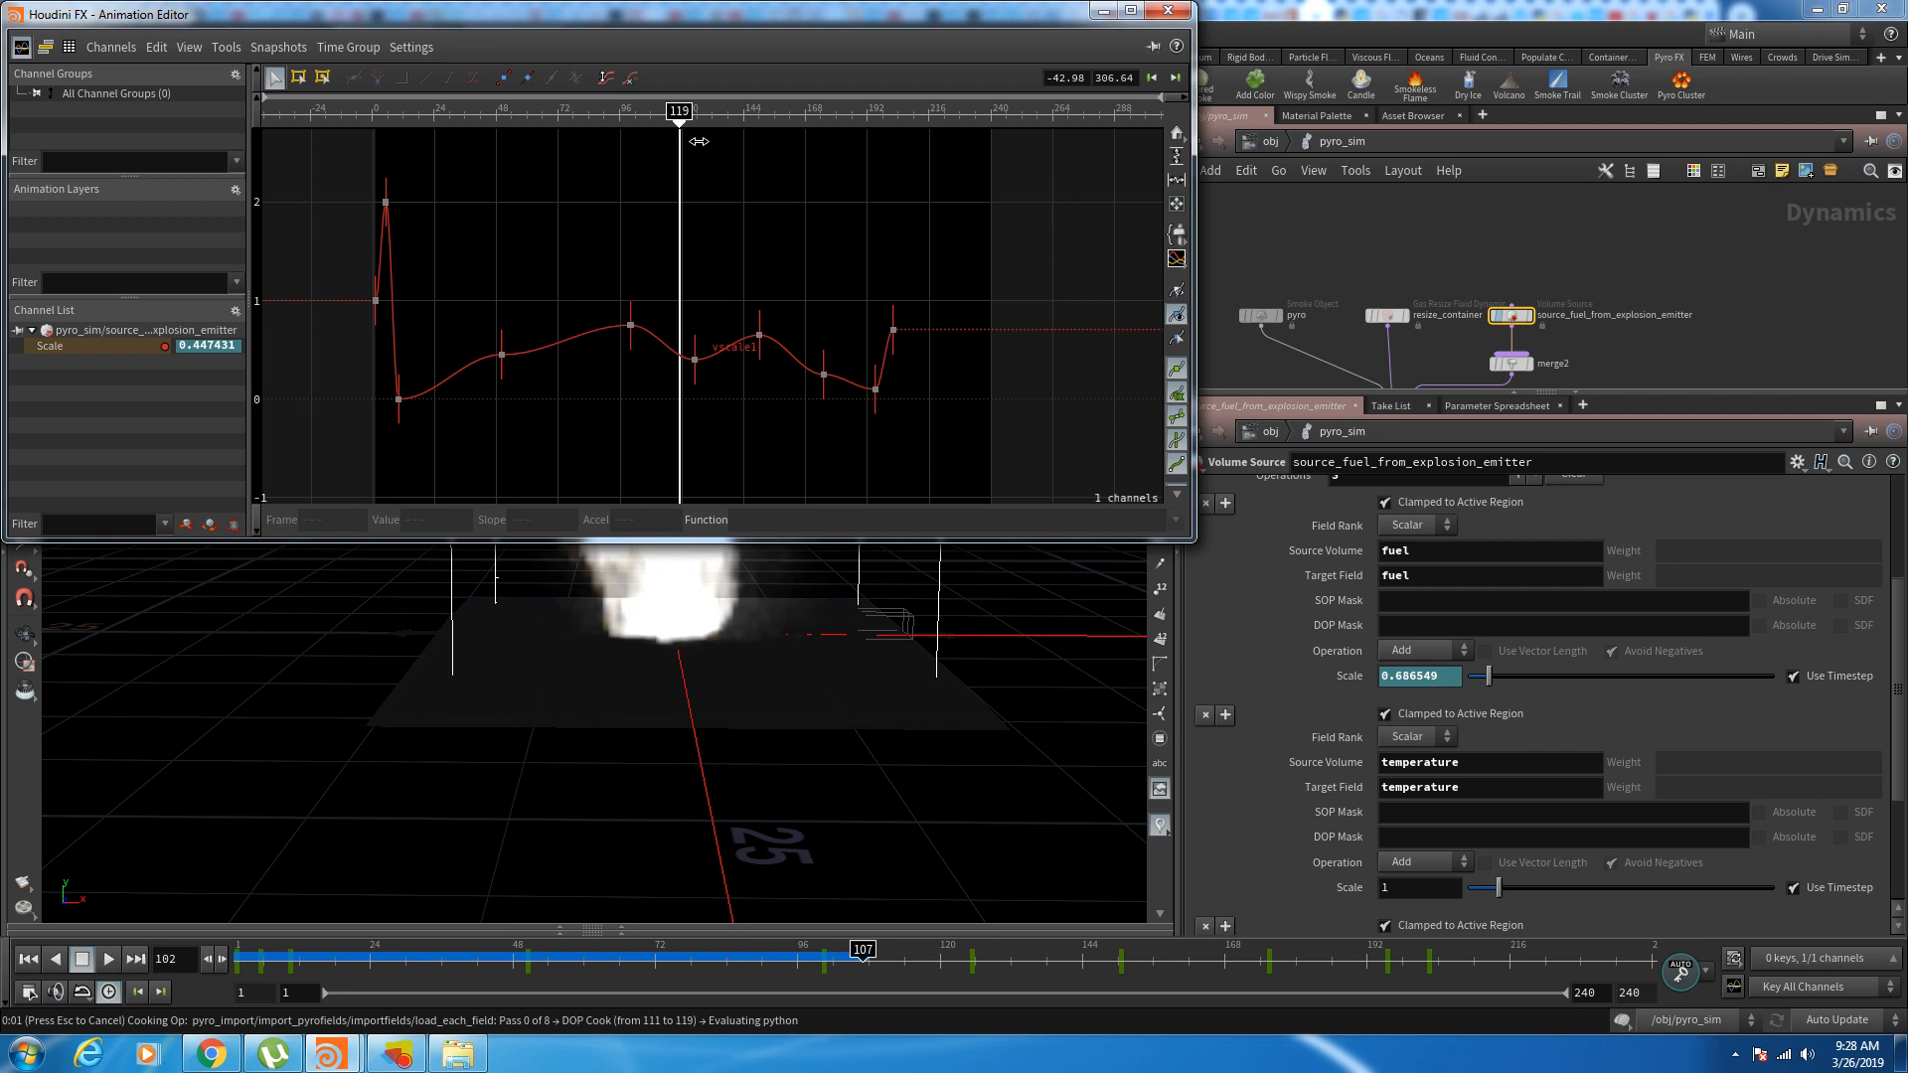
drag(728, 199, 689, 303)
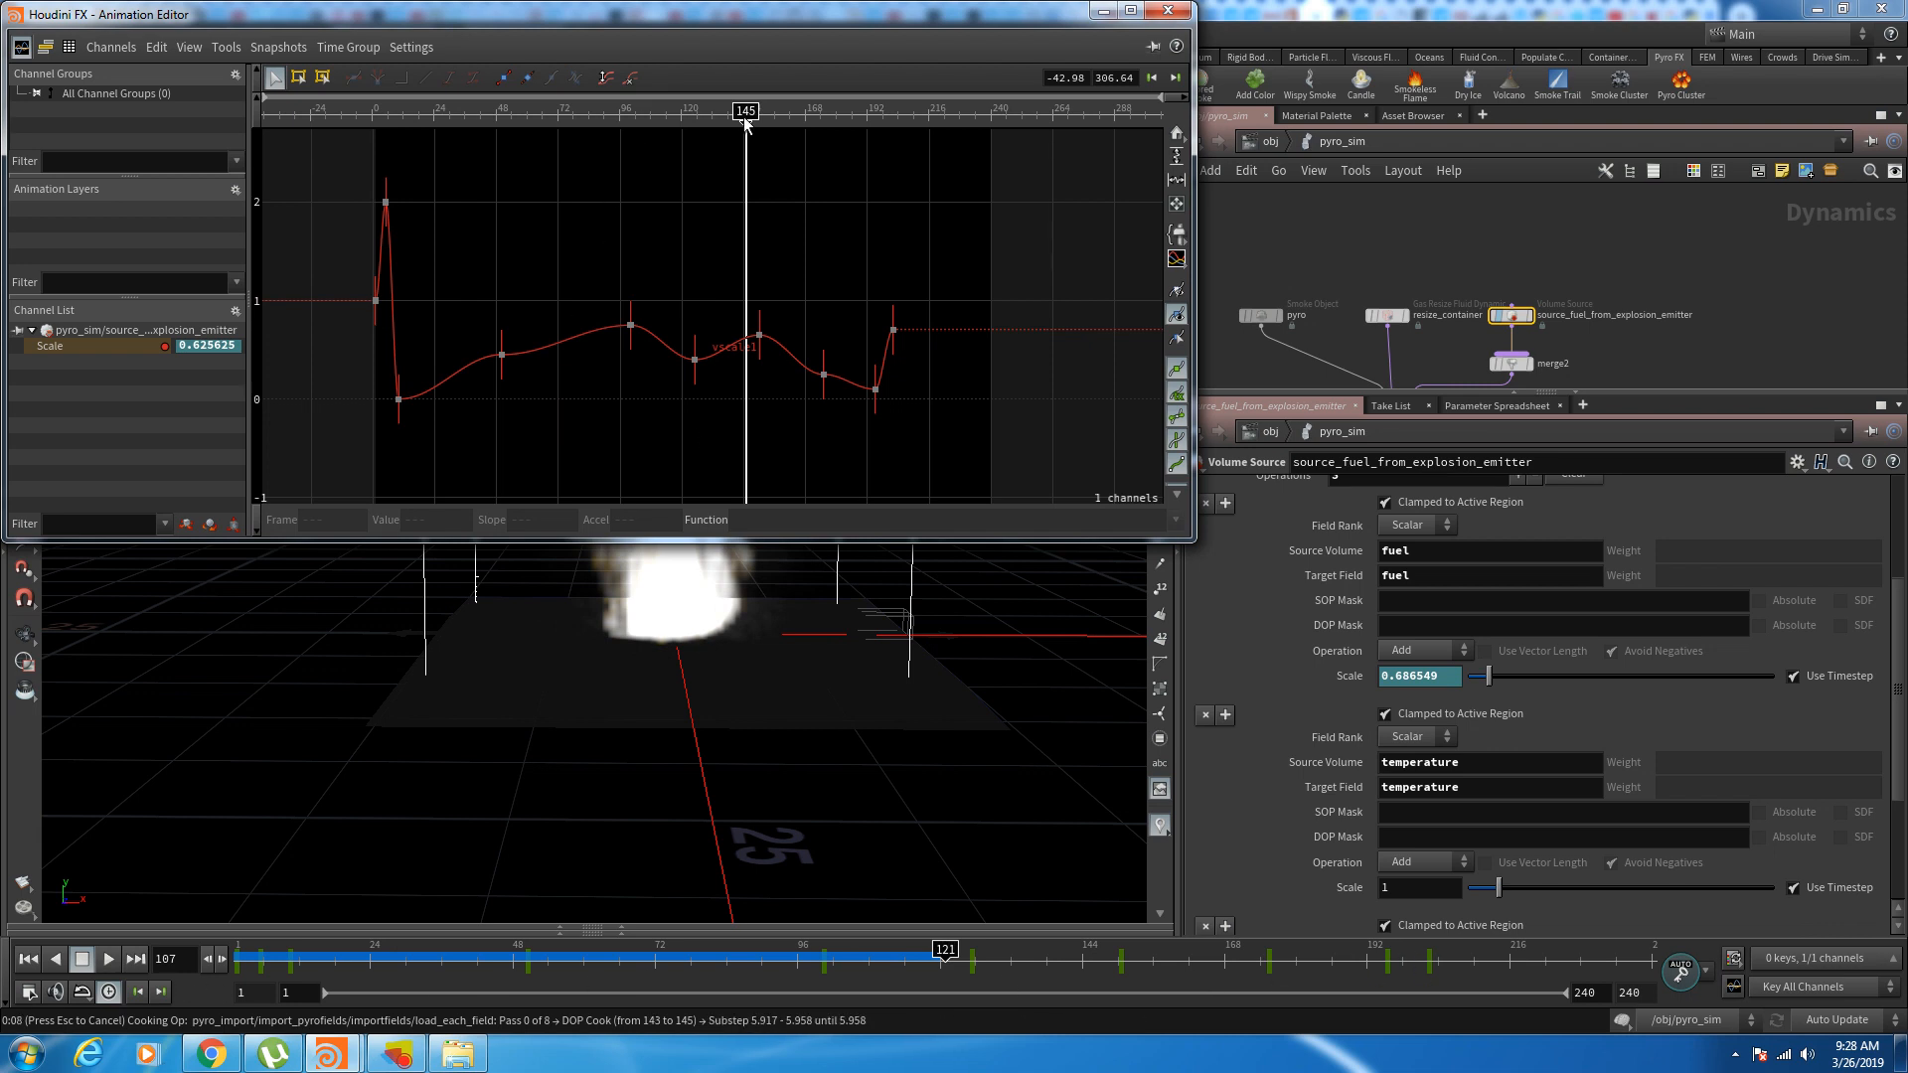
mouse_move(745, 120)
mouse_down()
mouse_move(396, 130)
mouse_move(769, 168)
mouse_up()
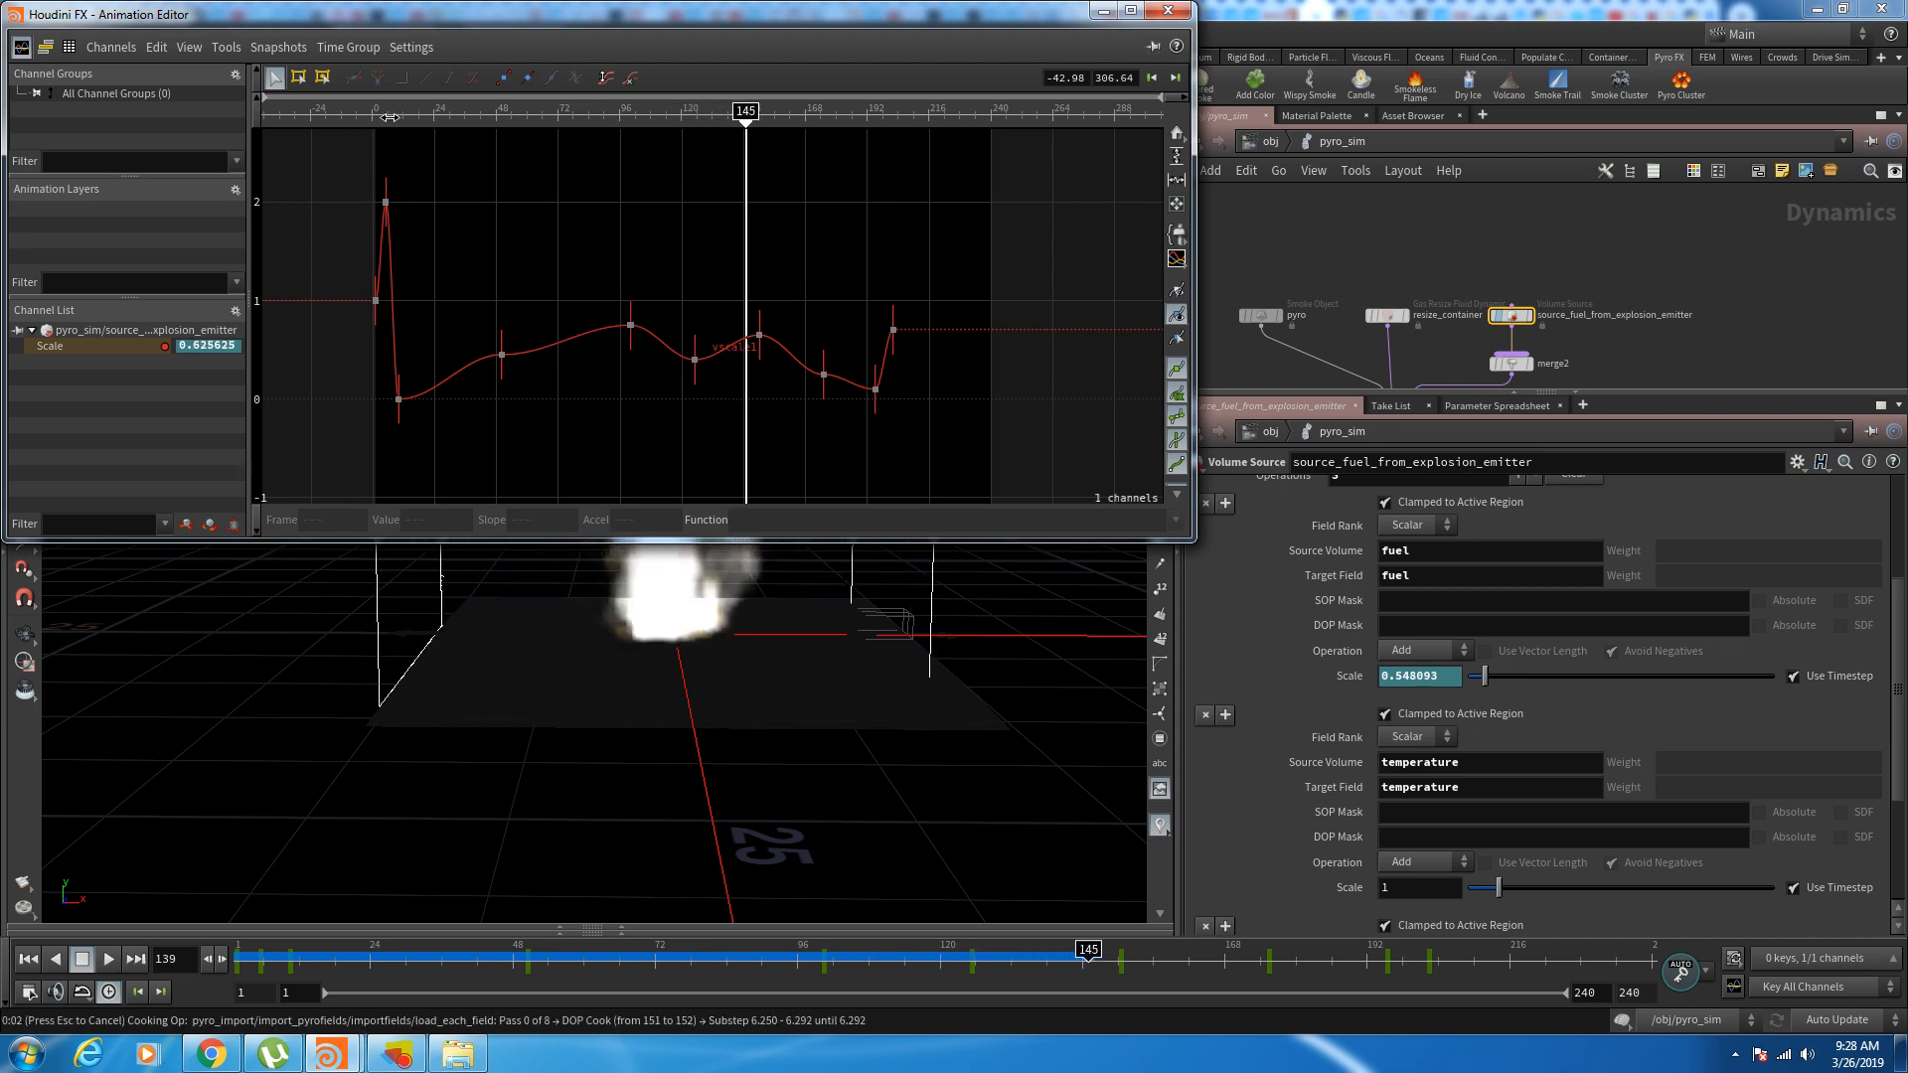
drag(389, 119, 693, 117)
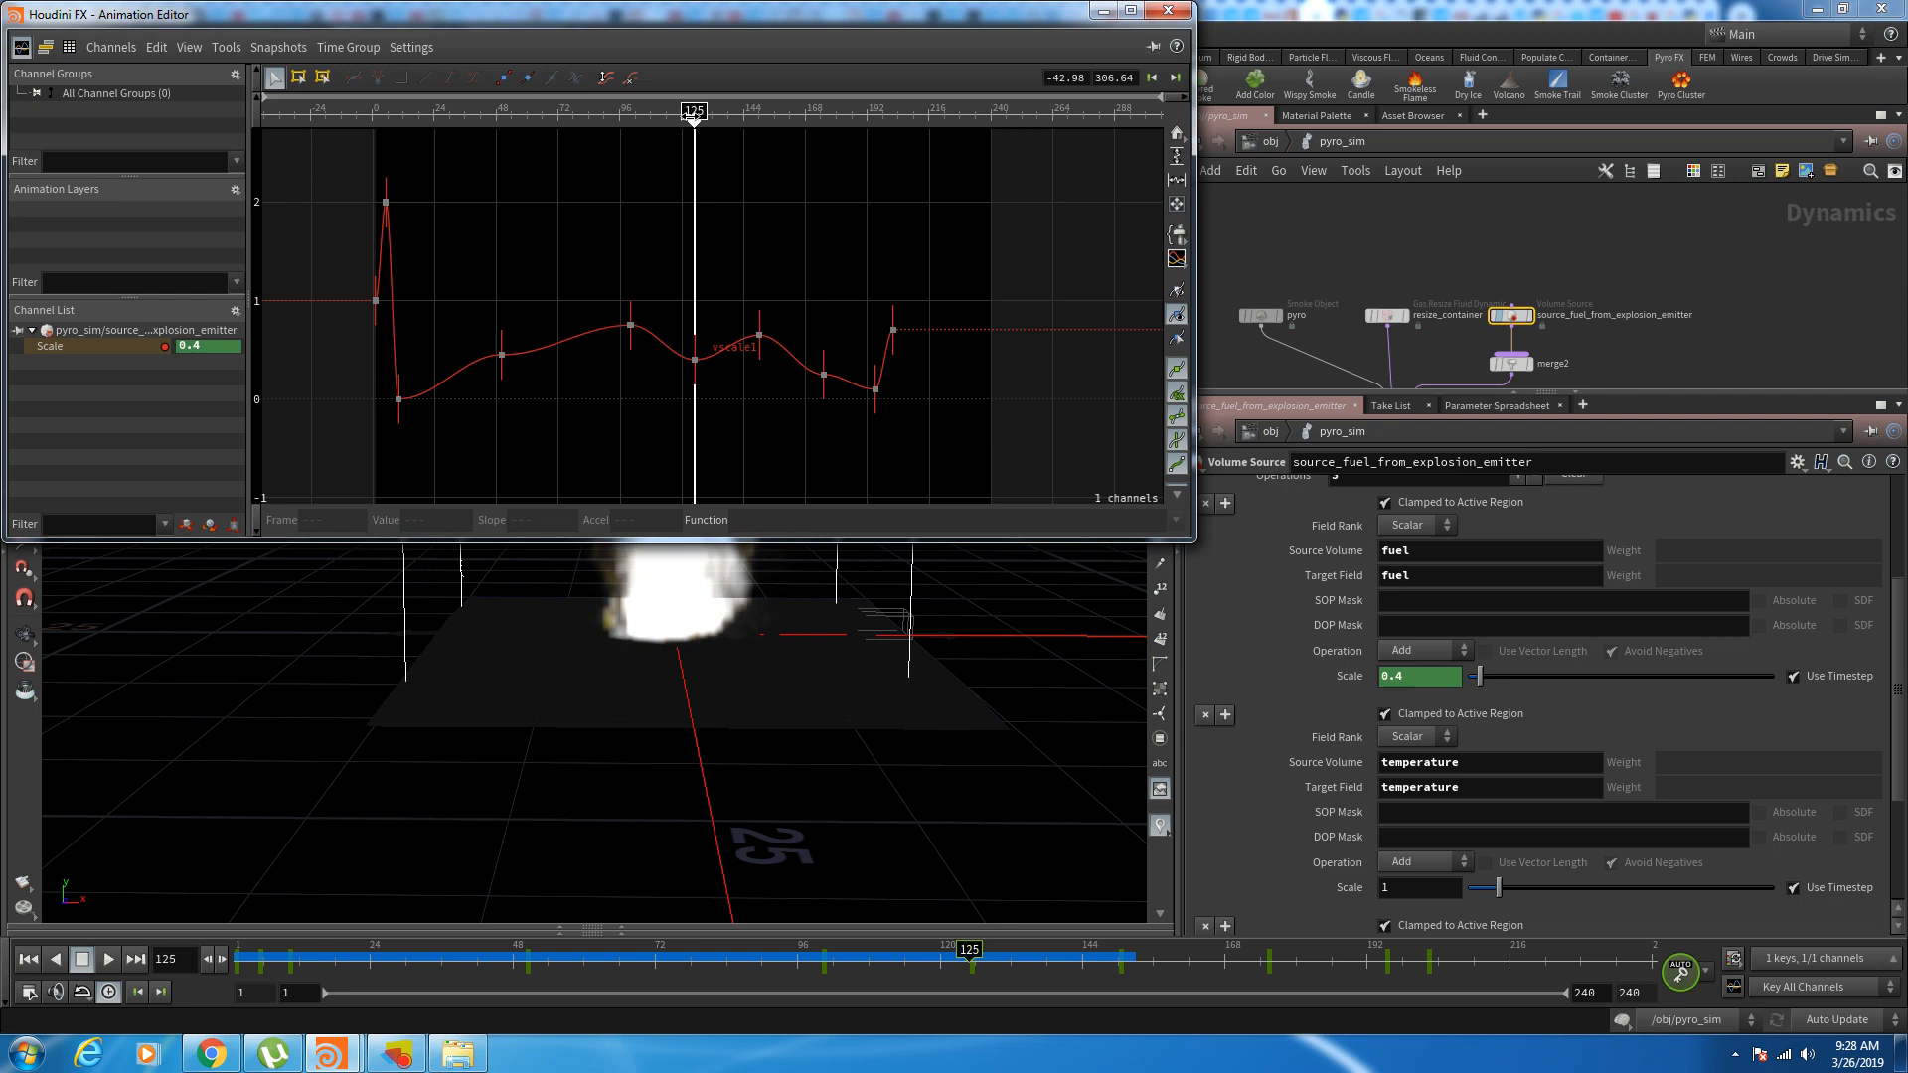
drag(694, 118, 495, 132)
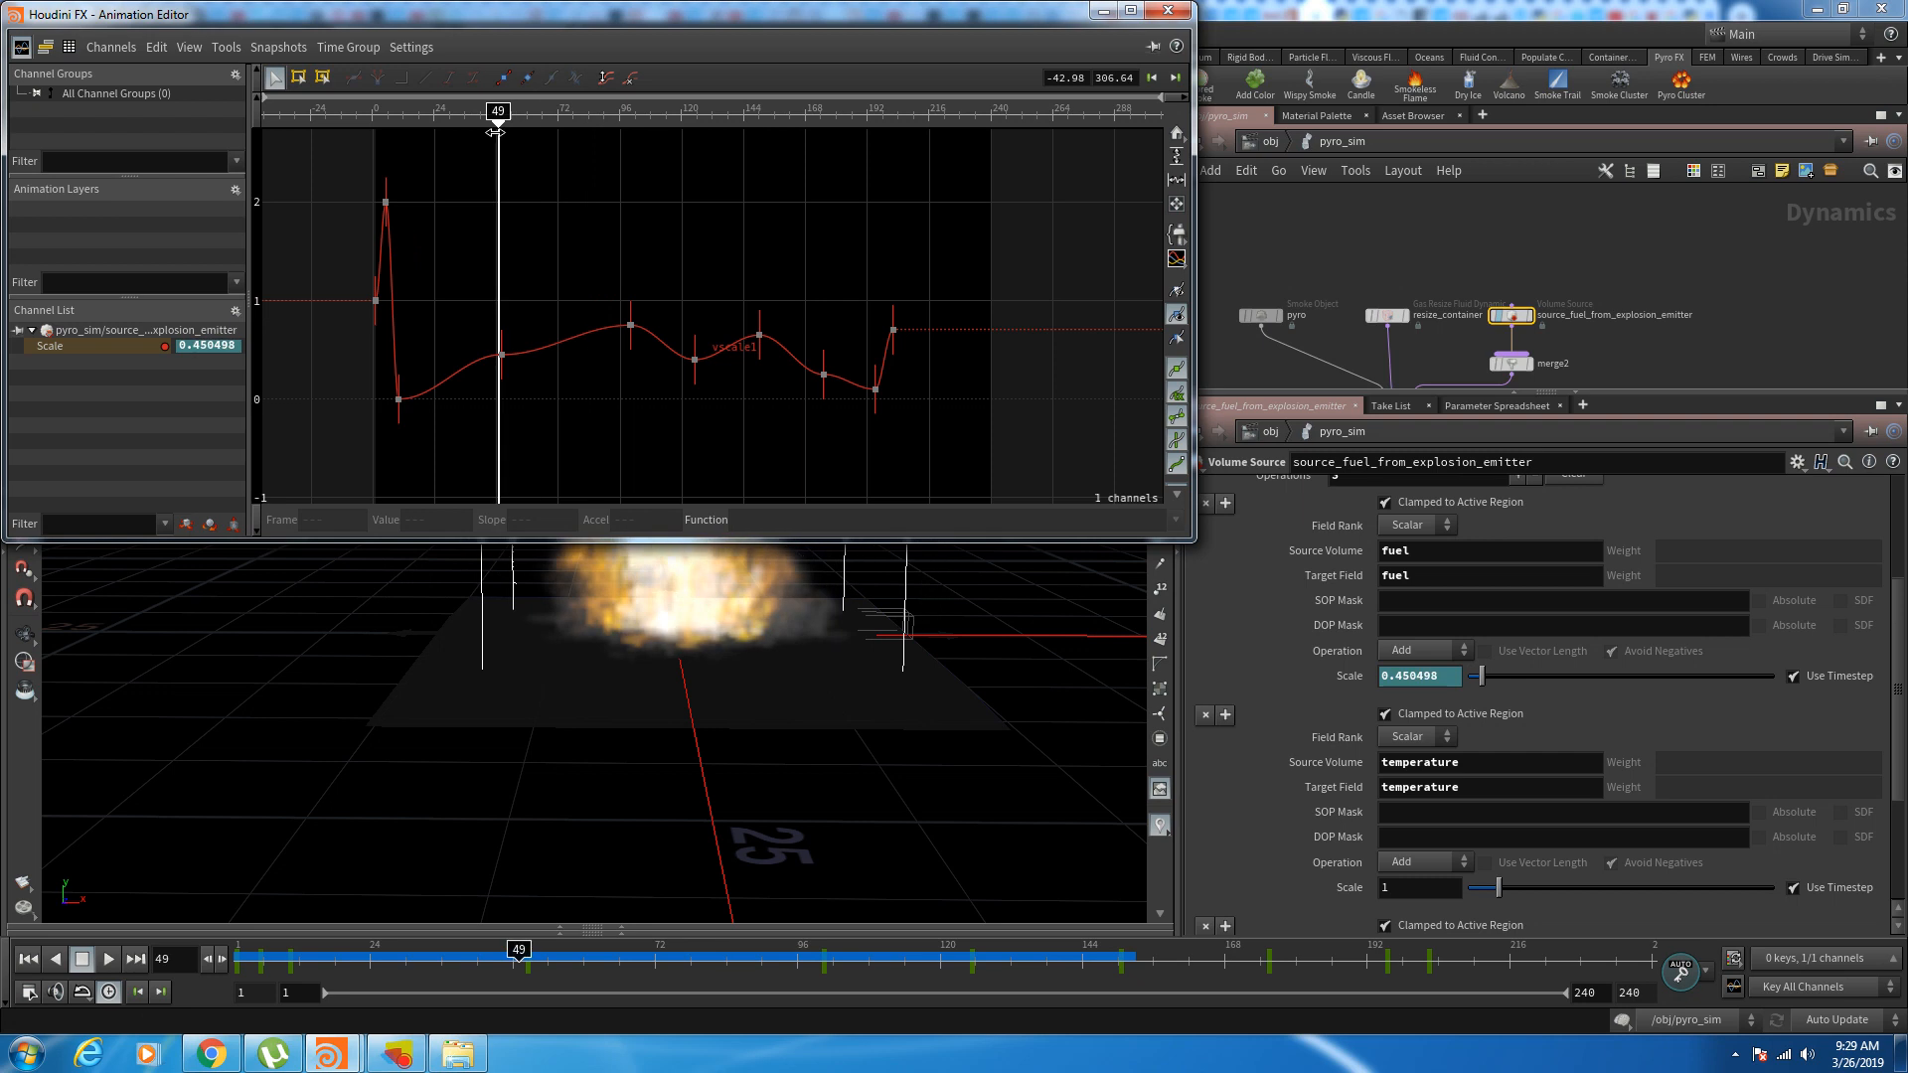
drag(622, 19, 666, 197)
mouse_move(542, 299)
mouse_down()
mouse_move(621, 308)
mouse_move(626, 327)
mouse_move(598, 334)
mouse_up()
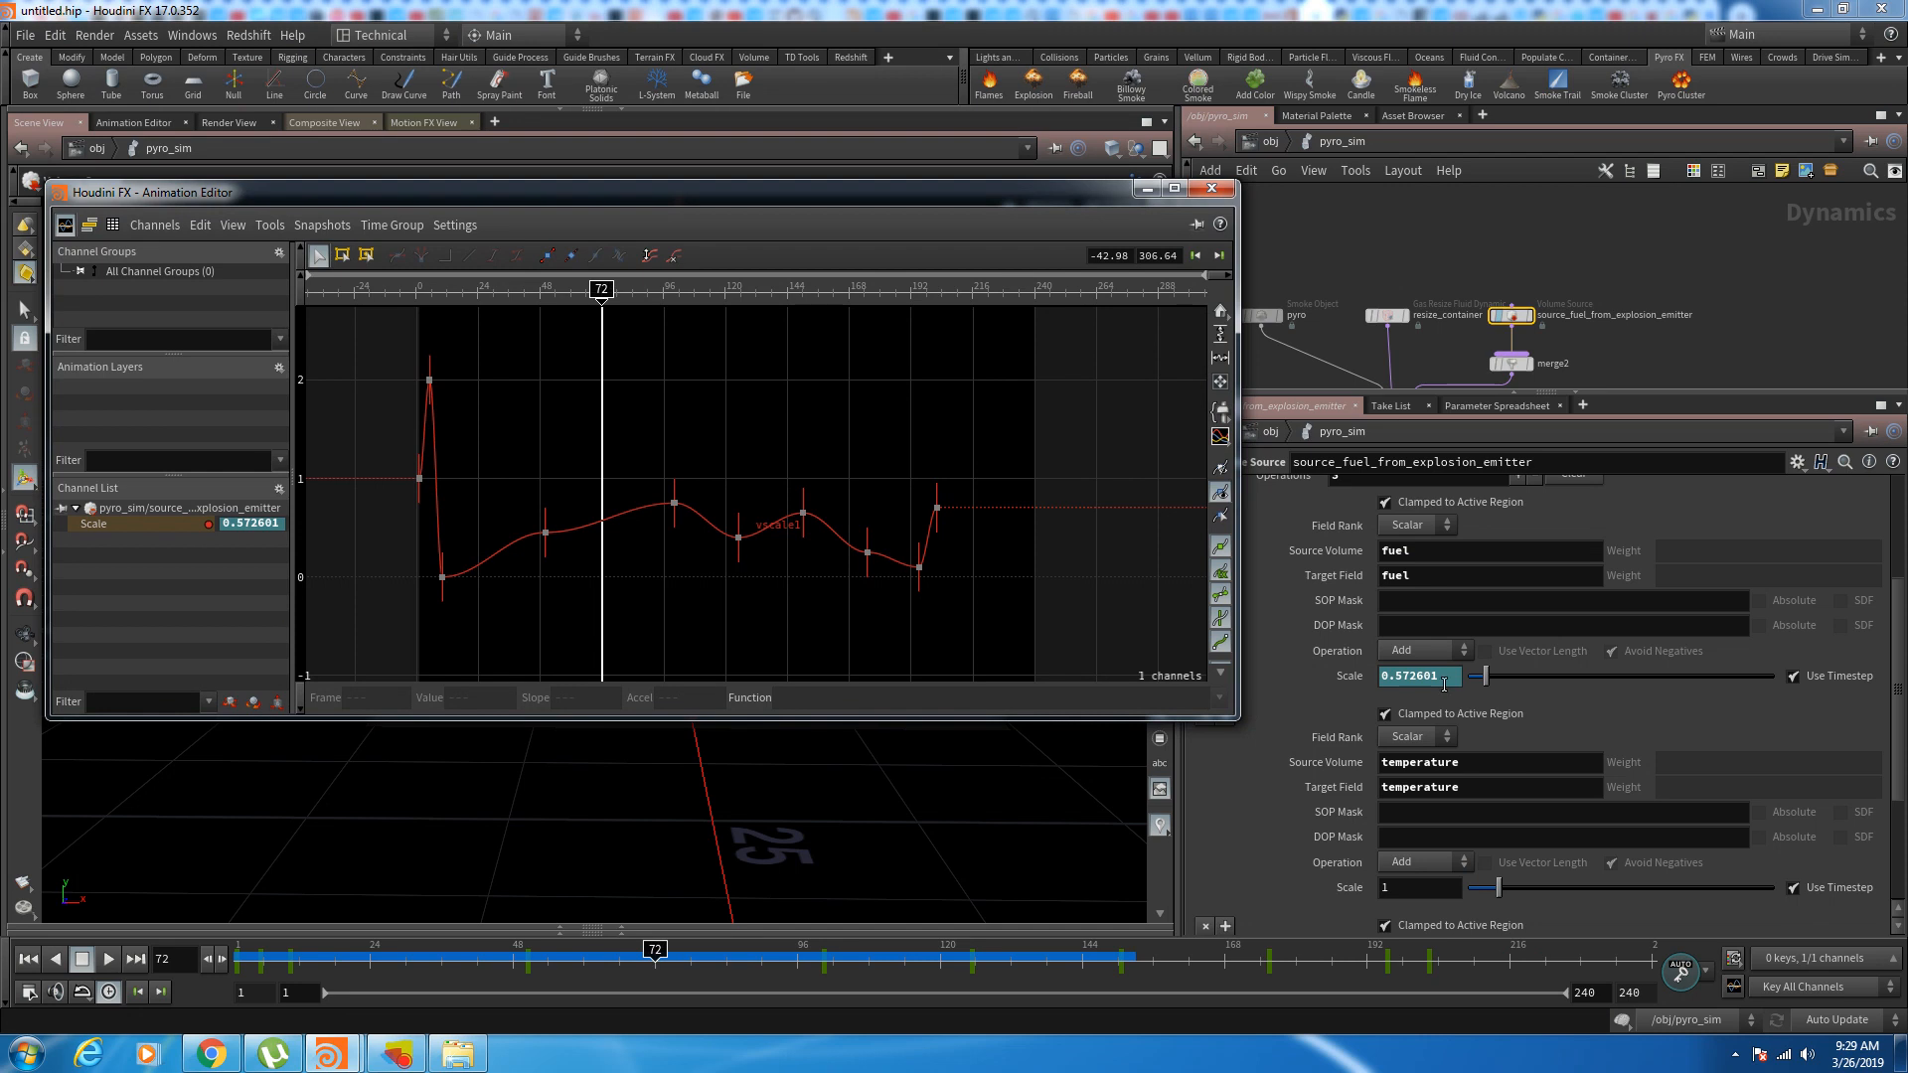
Step: Duplicate the source_fuel_from_explosion_emitter node and rename the original source_fuel_from_explosion_emitter_fuel_dies_off
alt+drag(1522, 316, 1678, 232)
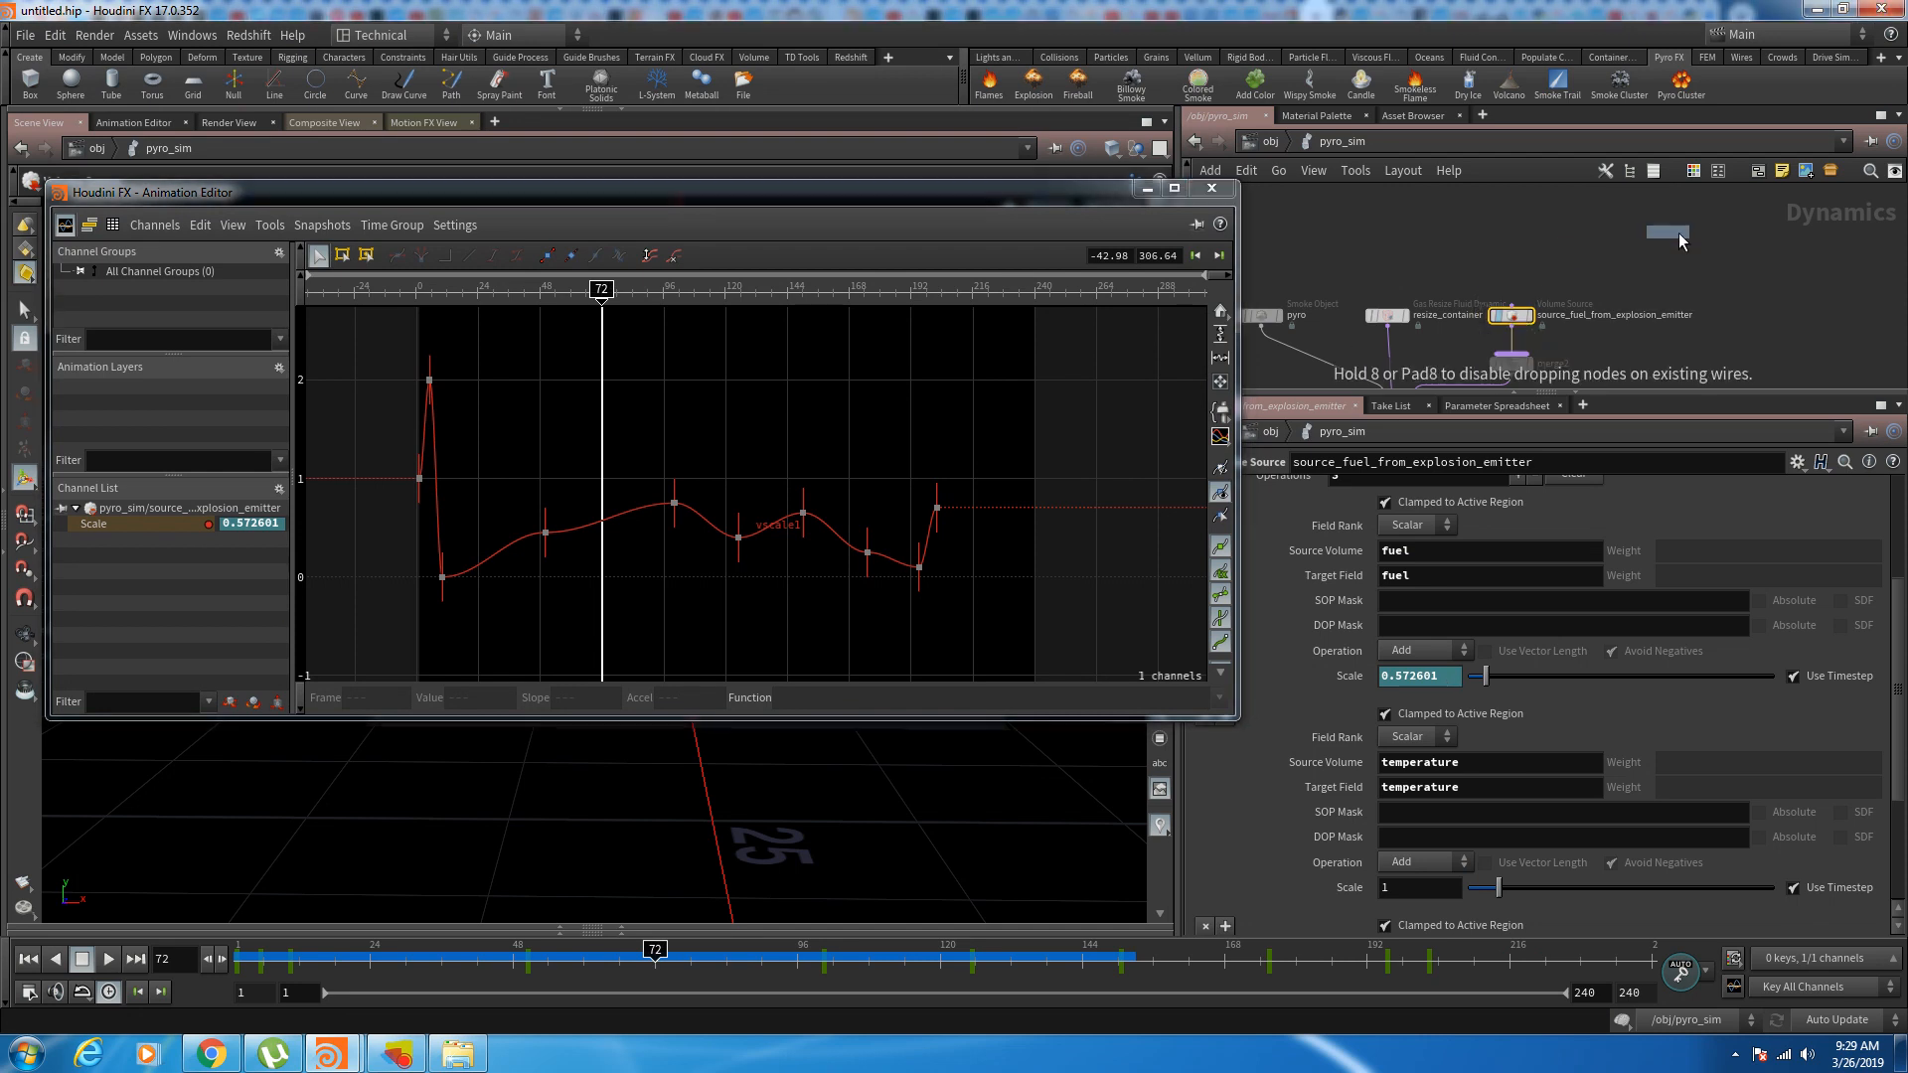
click(1693, 288)
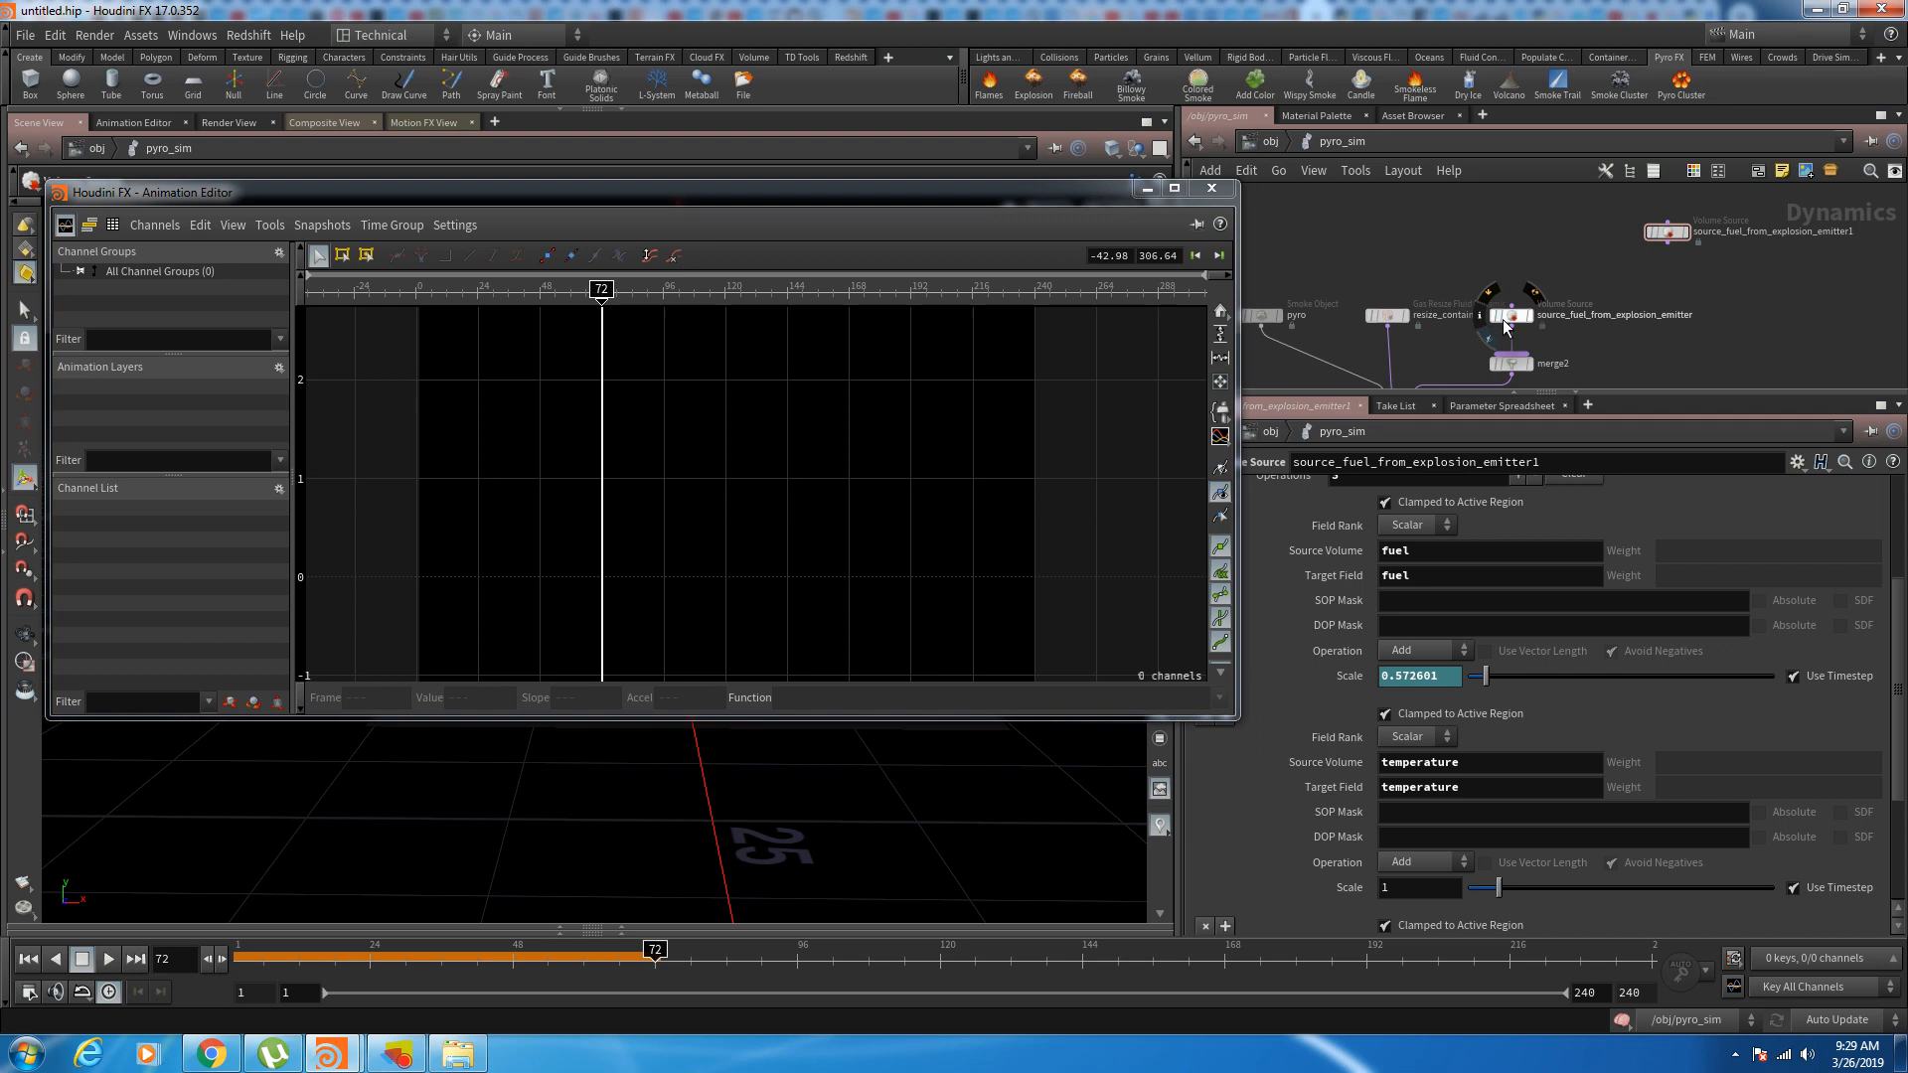
double_click(1691, 315)
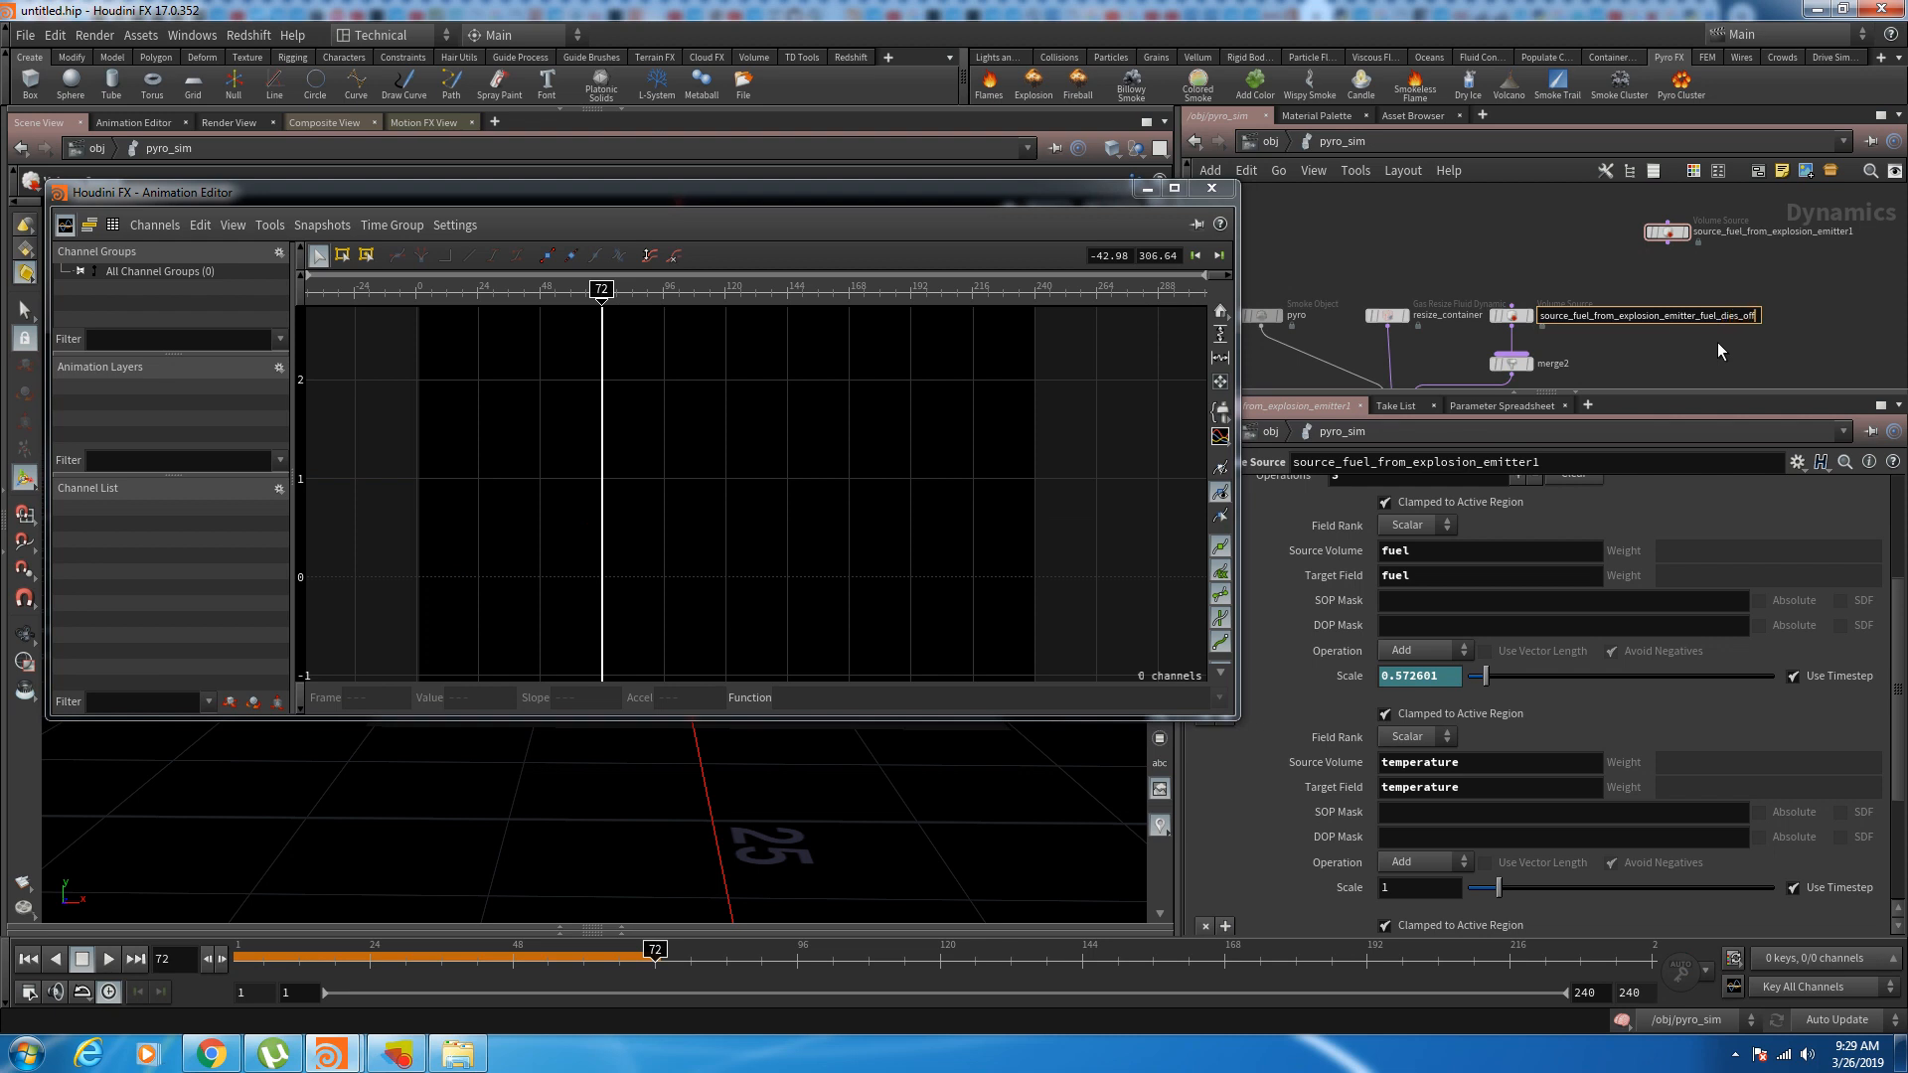
key(Return)
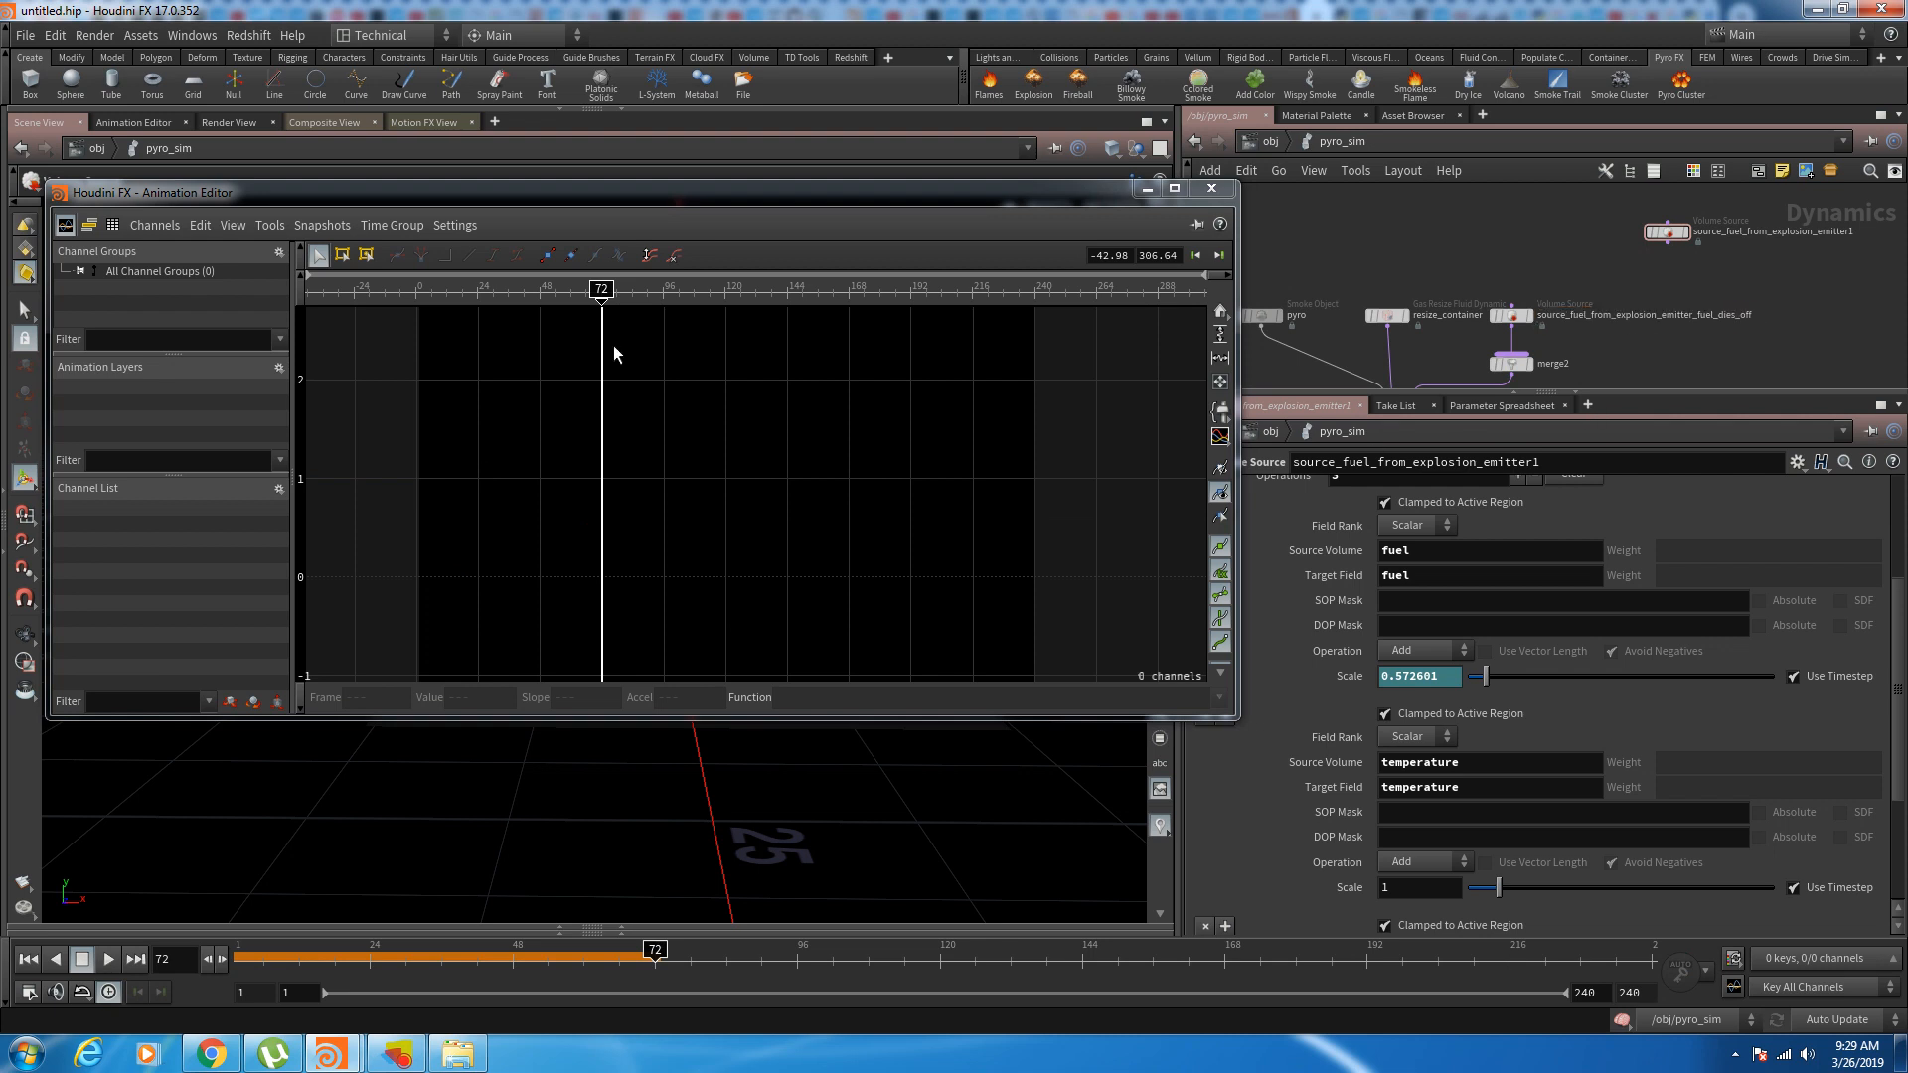
Step: Set the fuel Scale of the duplicated volume source to 0 at frame 72
click(1145, 190)
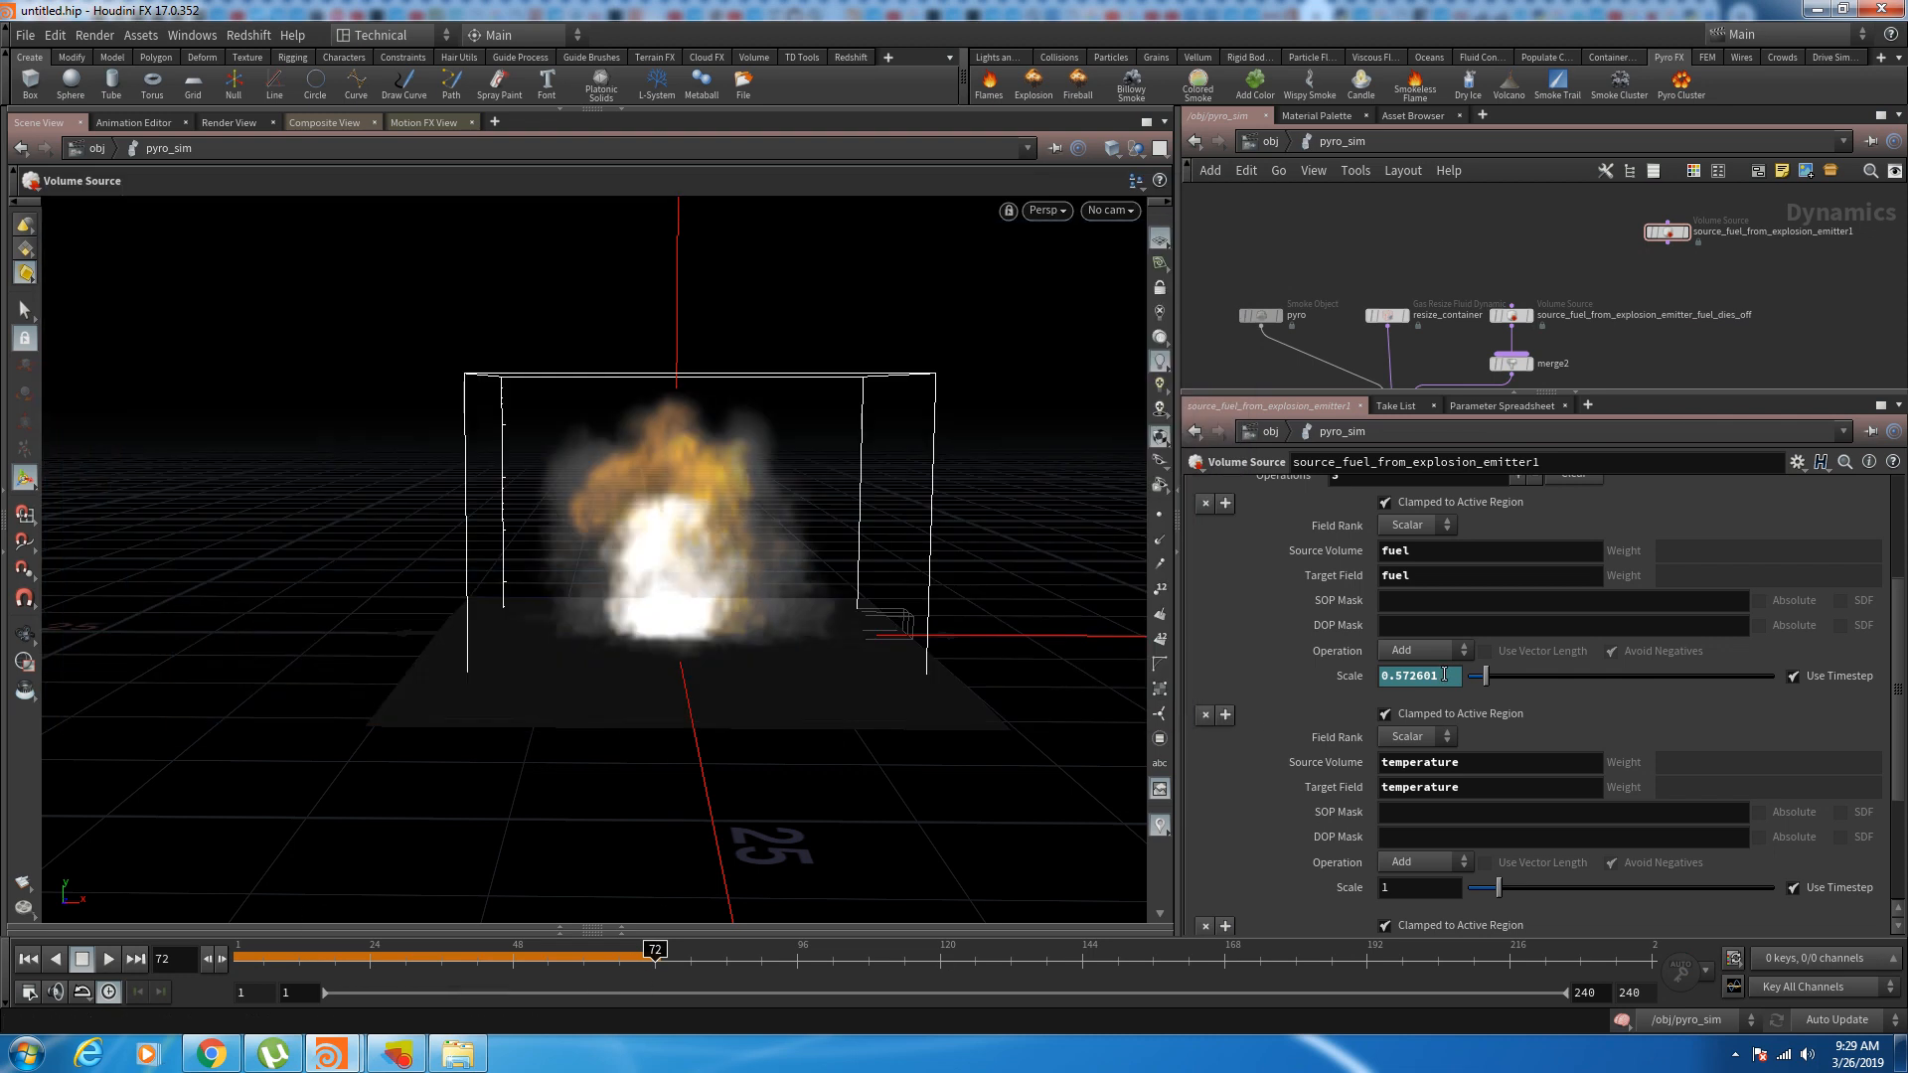
text(0)
key(Return)
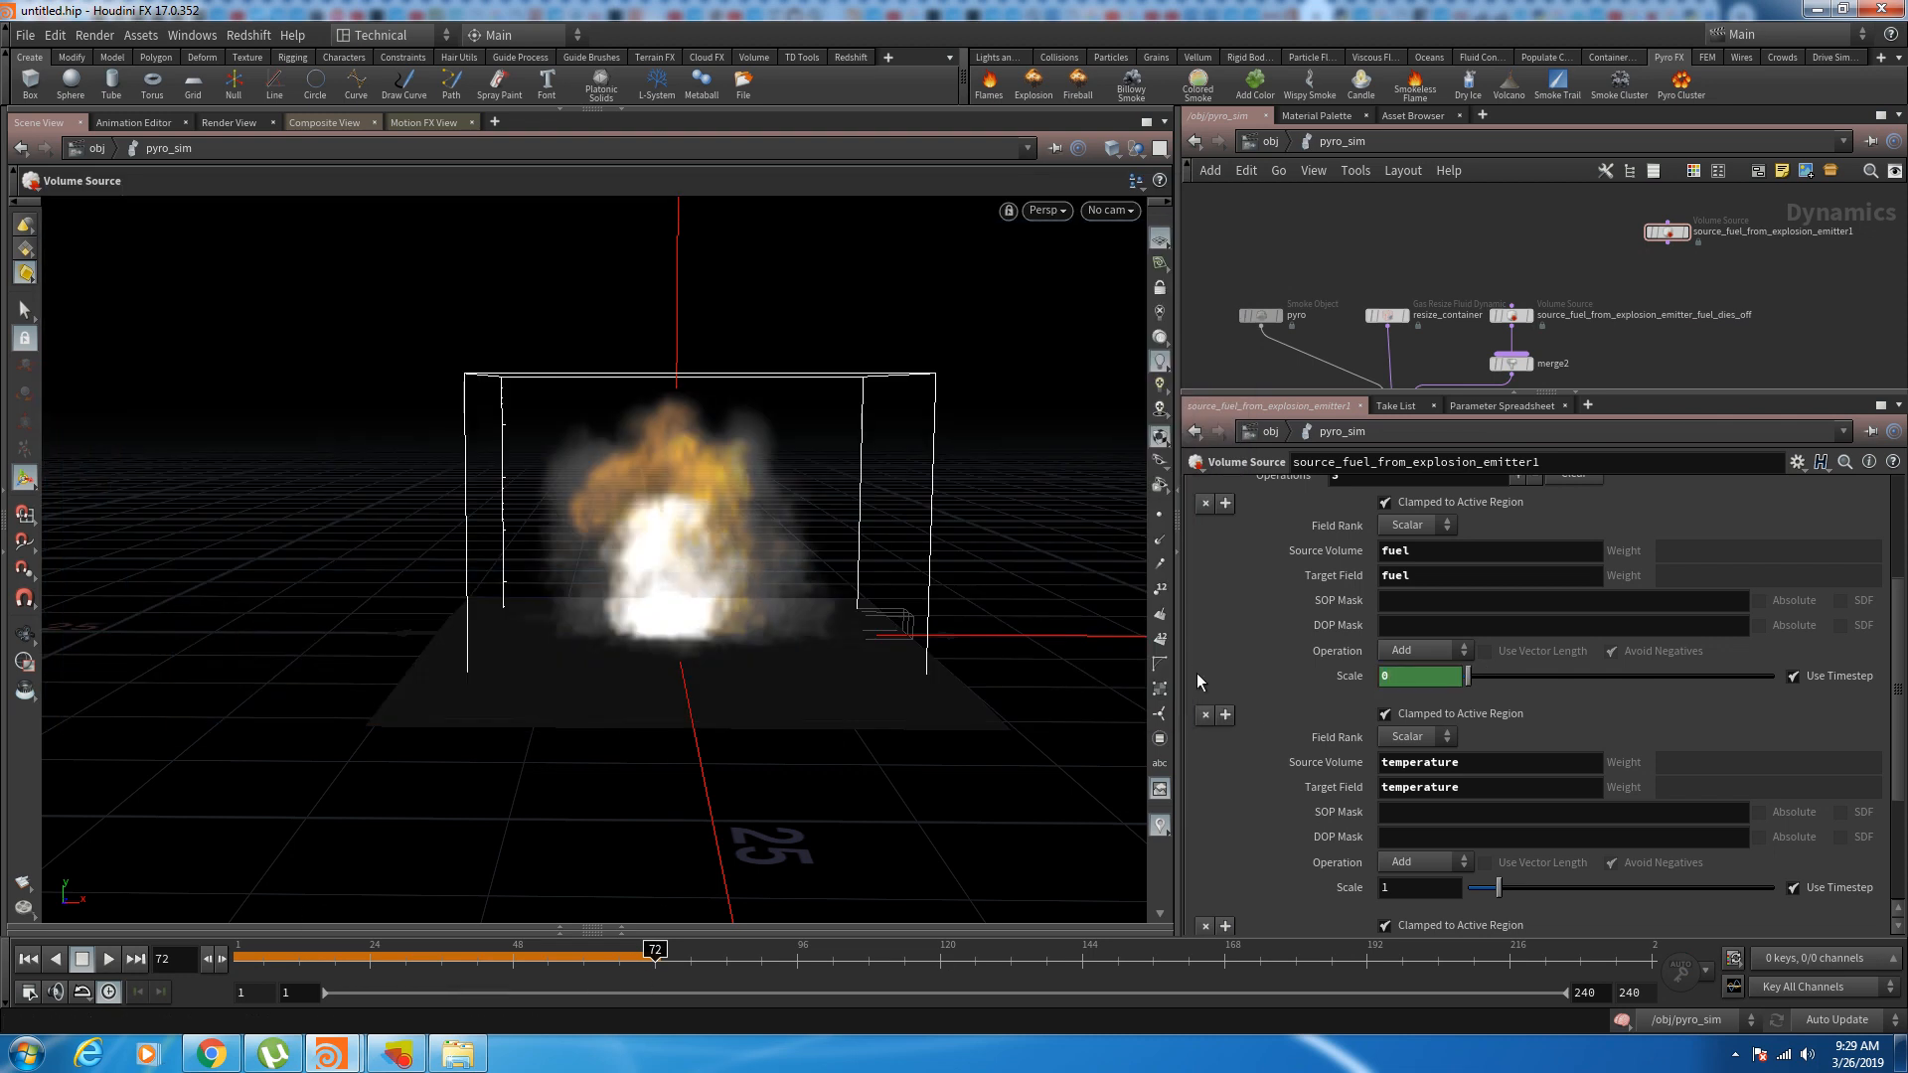
Step: Delete all keyframes after frame 72 from the duplicated volume source's fuel Scale curve
mouse_move(354, 1066)
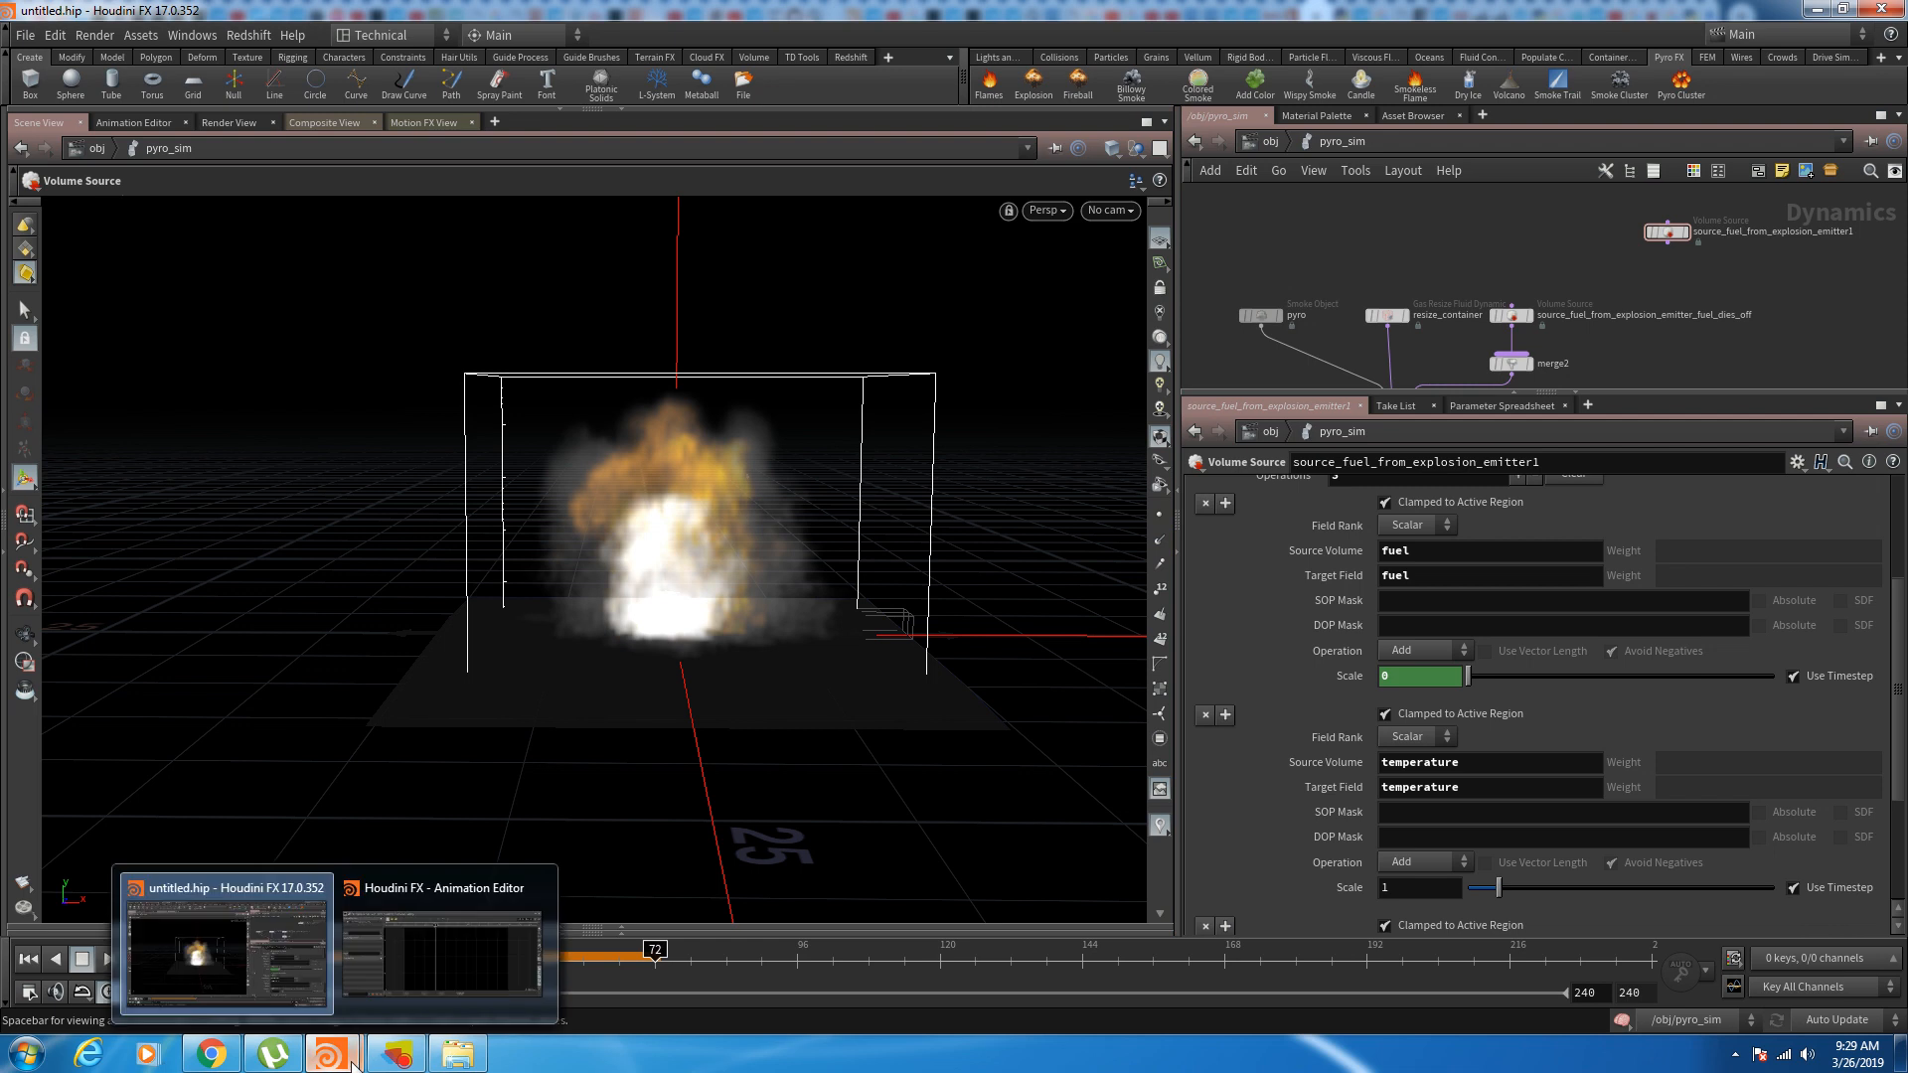
click(404, 965)
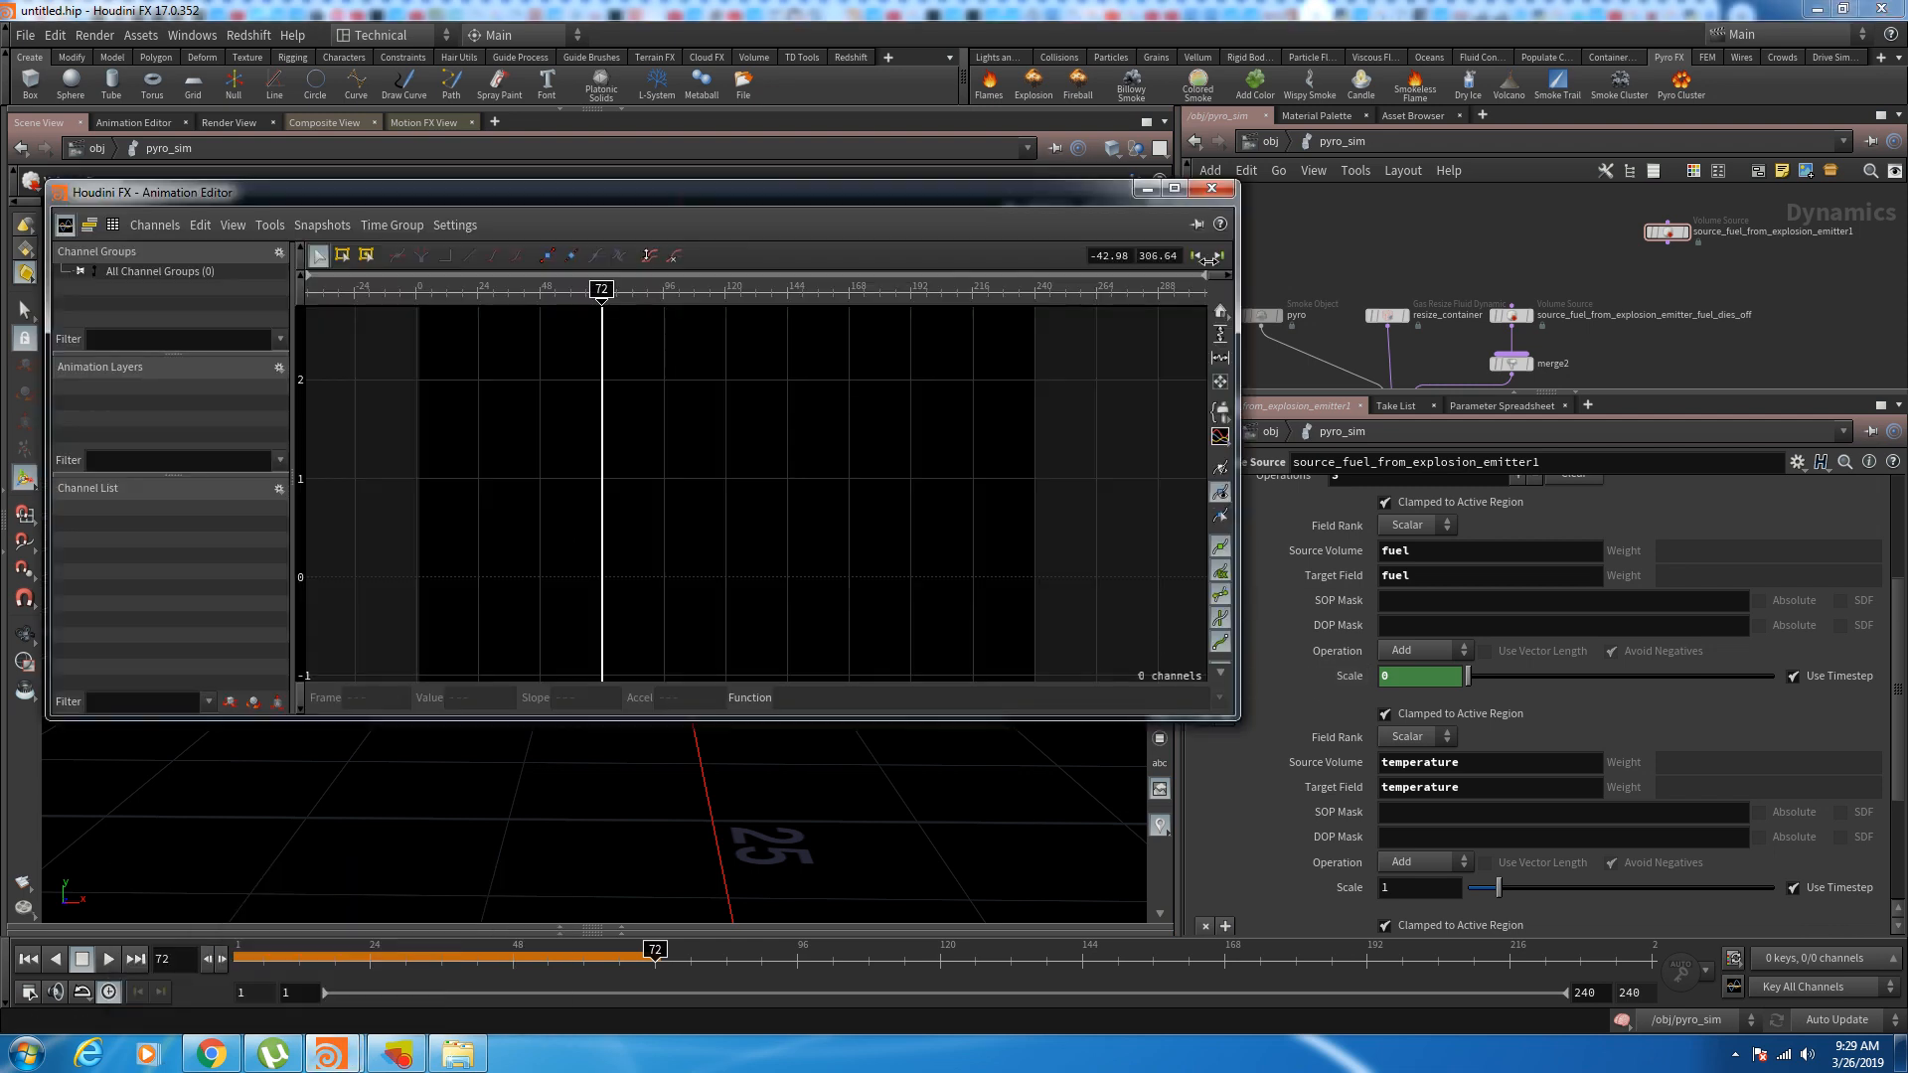
click(1211, 188)
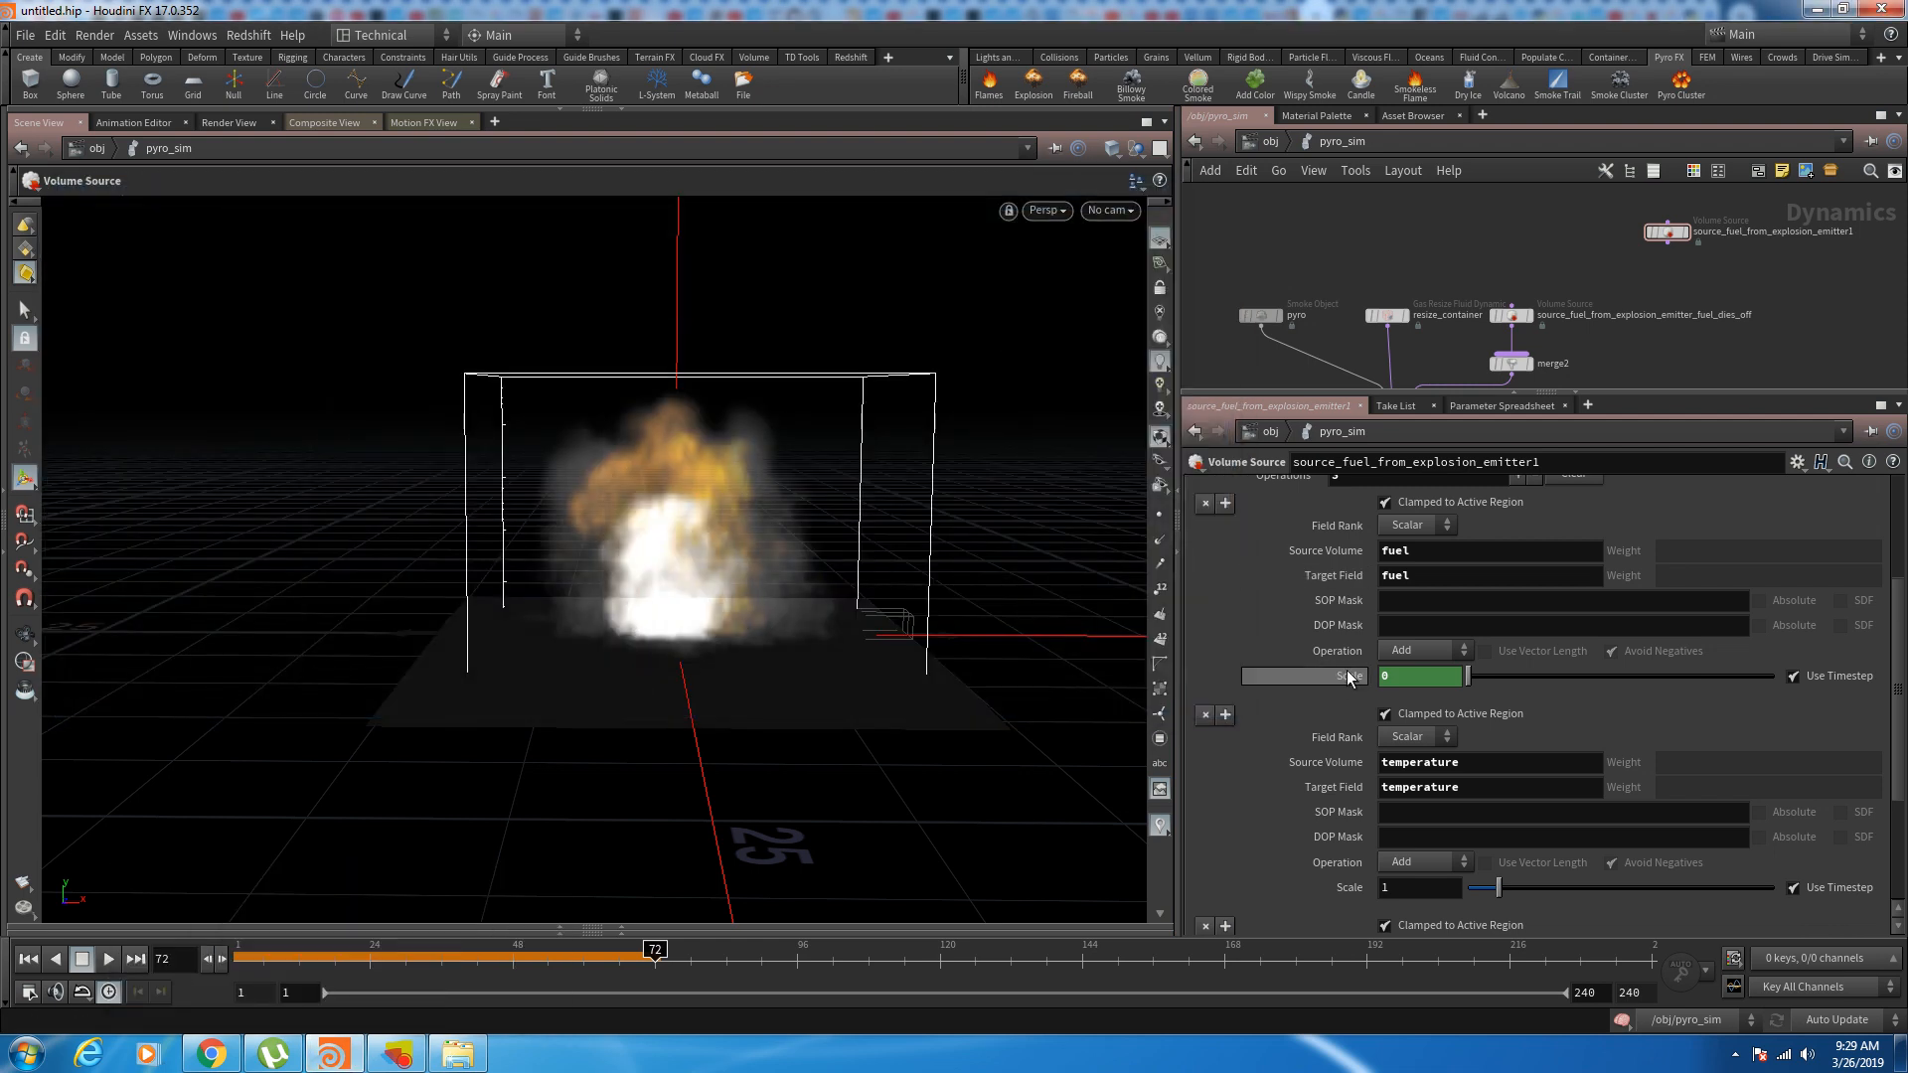
shift+click(1336, 676)
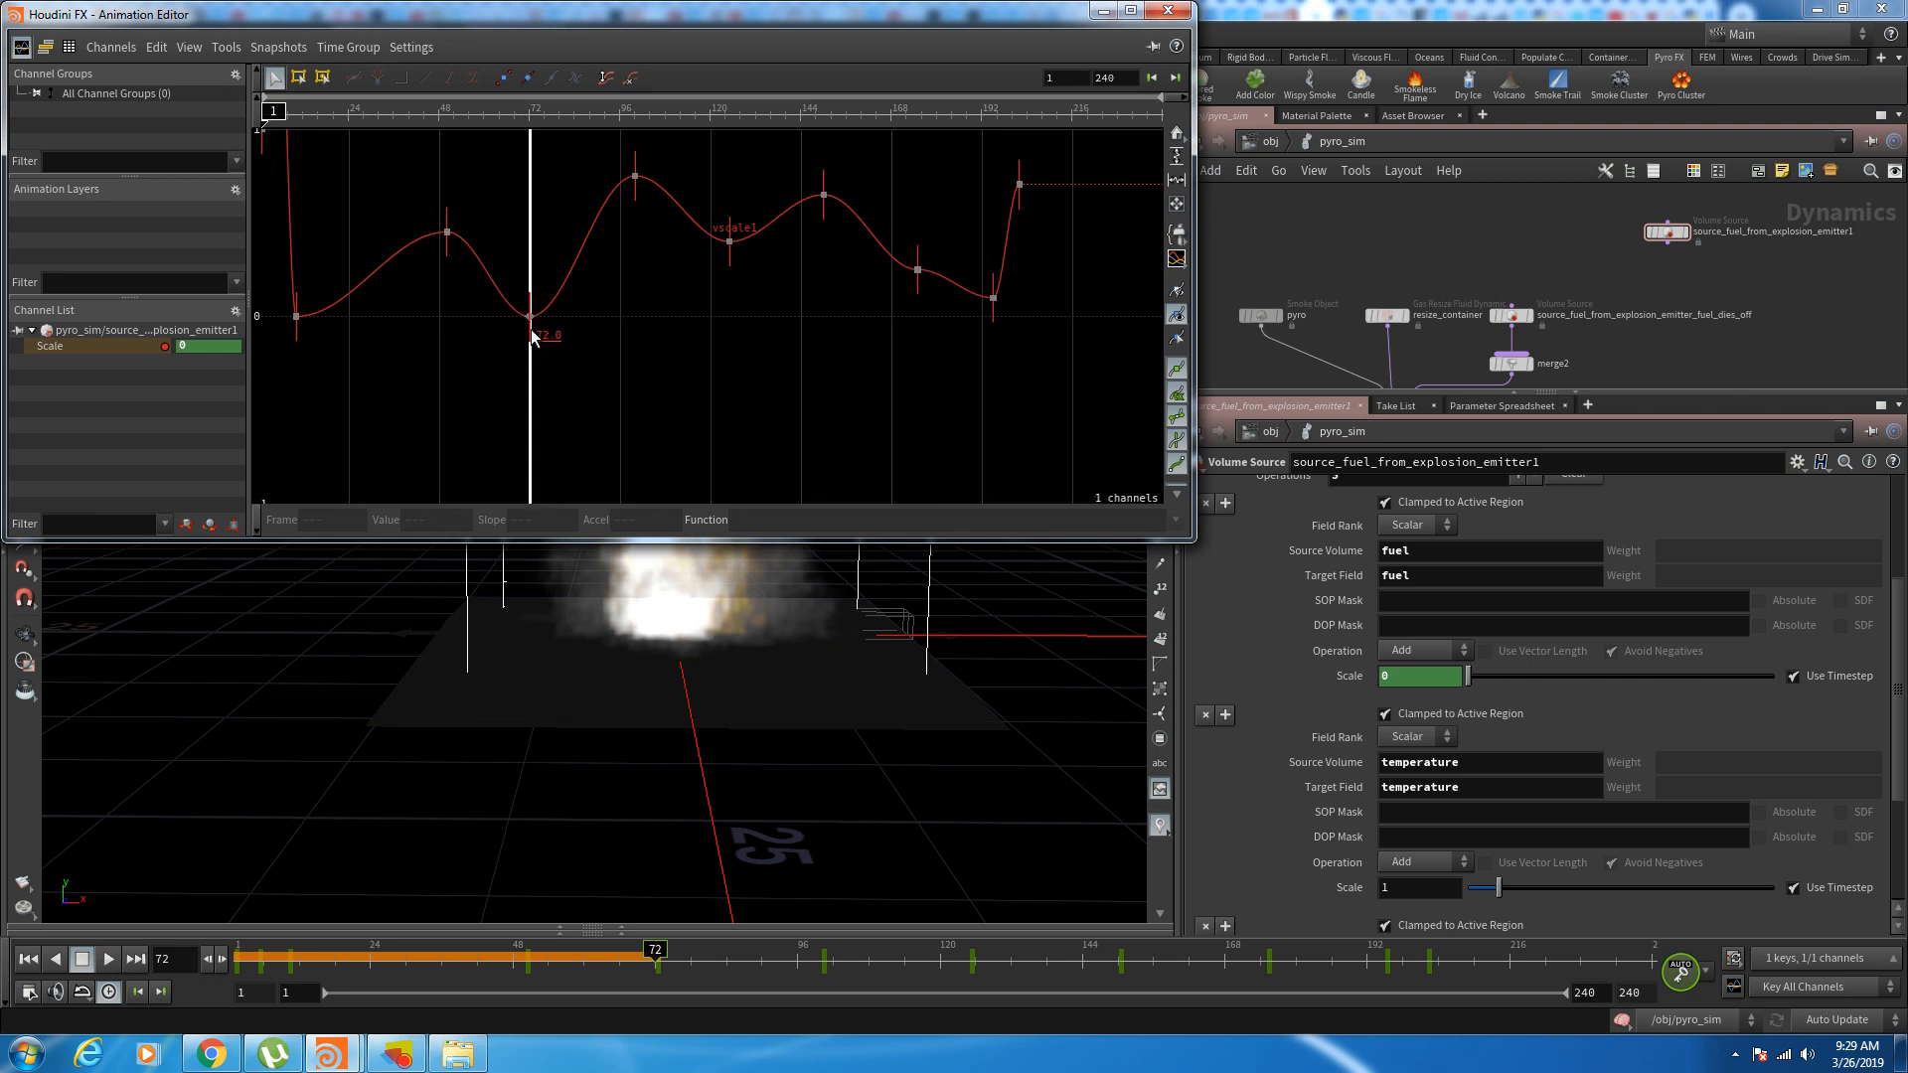
scroll(711, 288, down, 4)
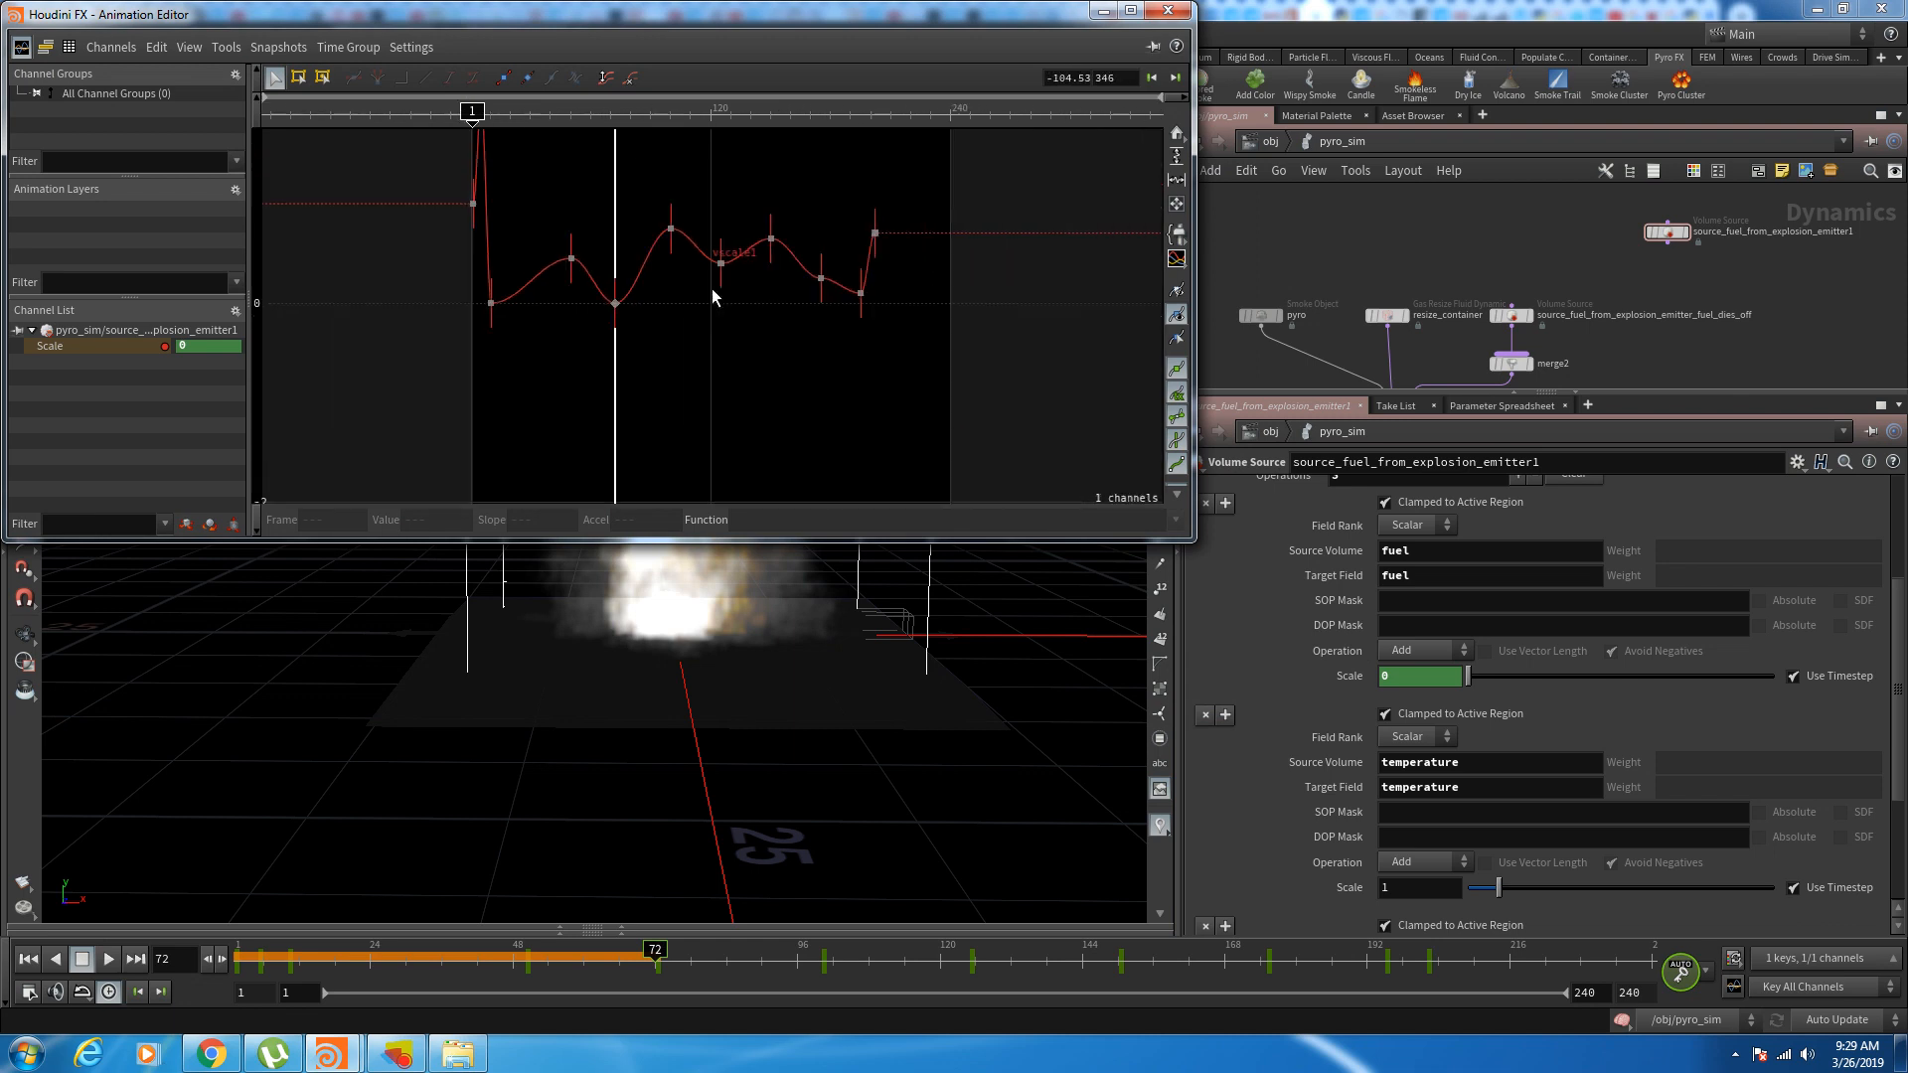
drag(635, 171, 927, 387)
click(927, 388)
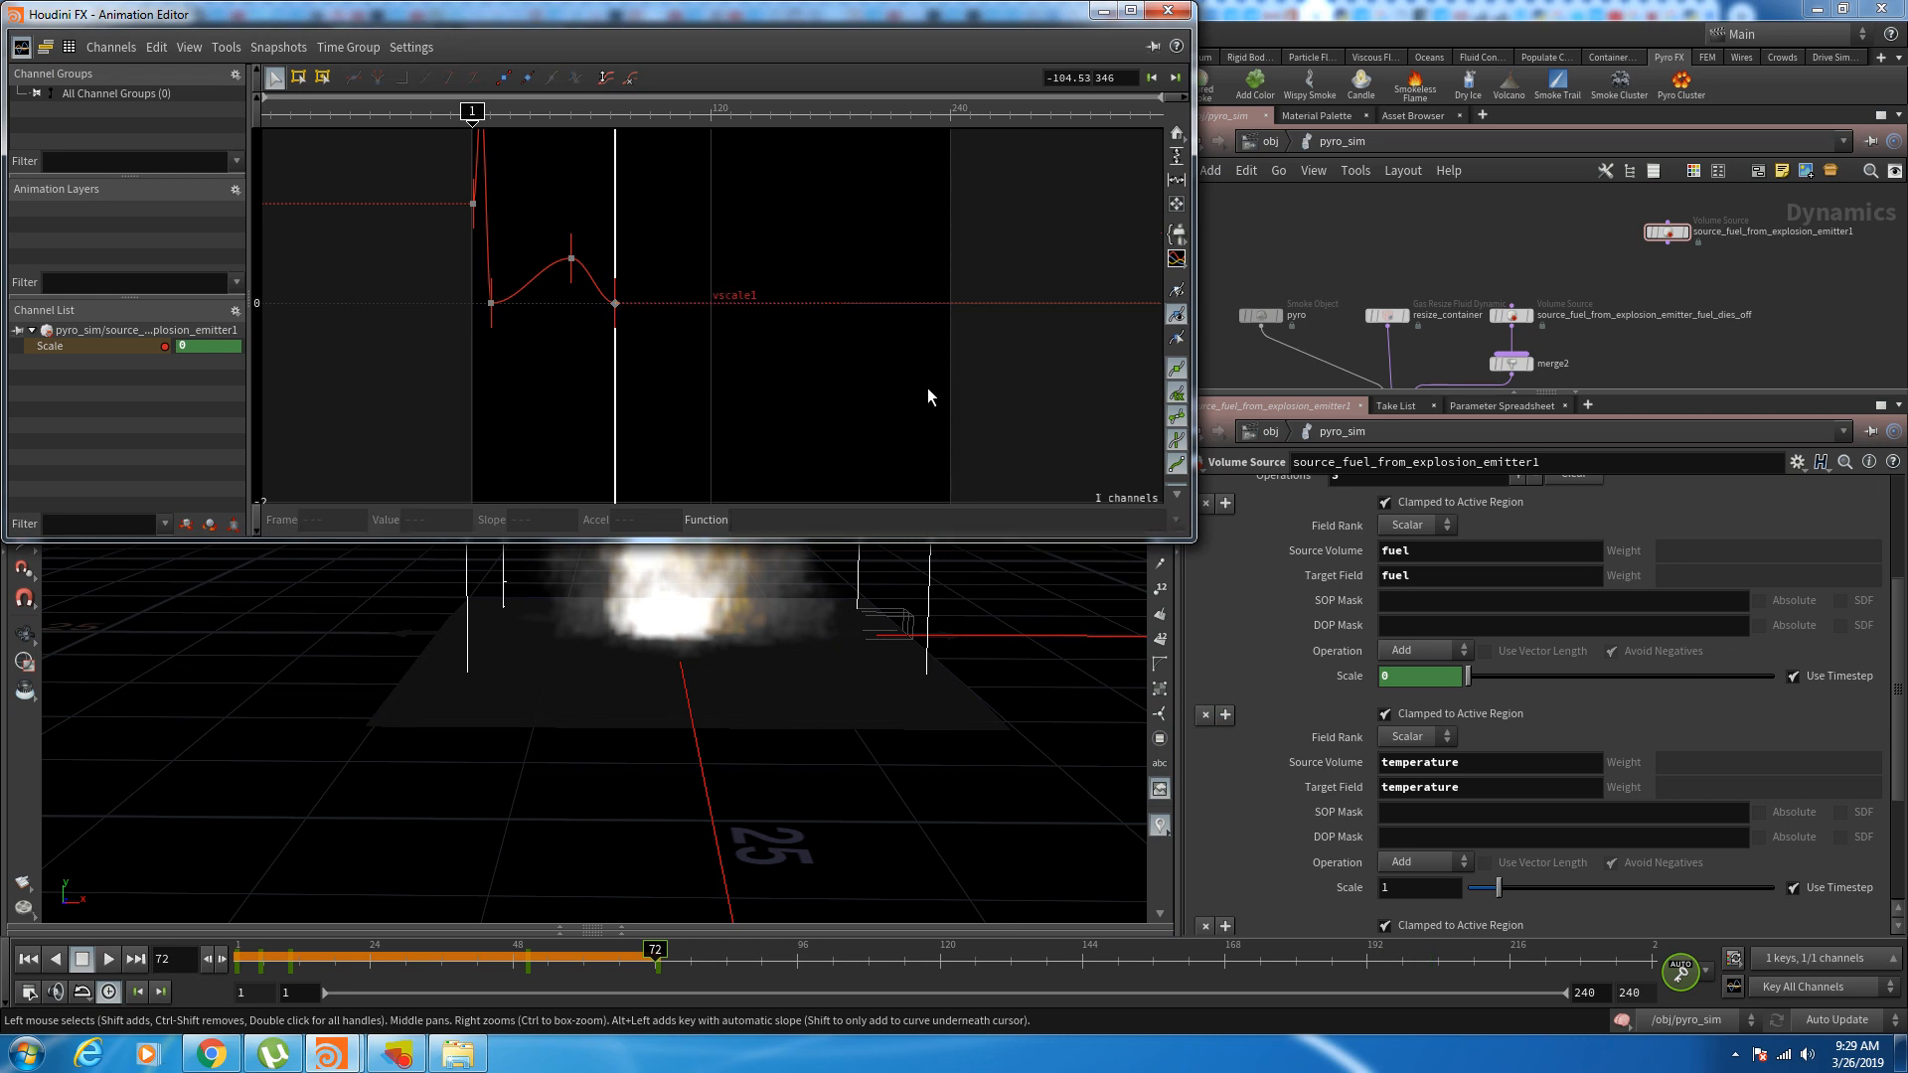
click(1103, 10)
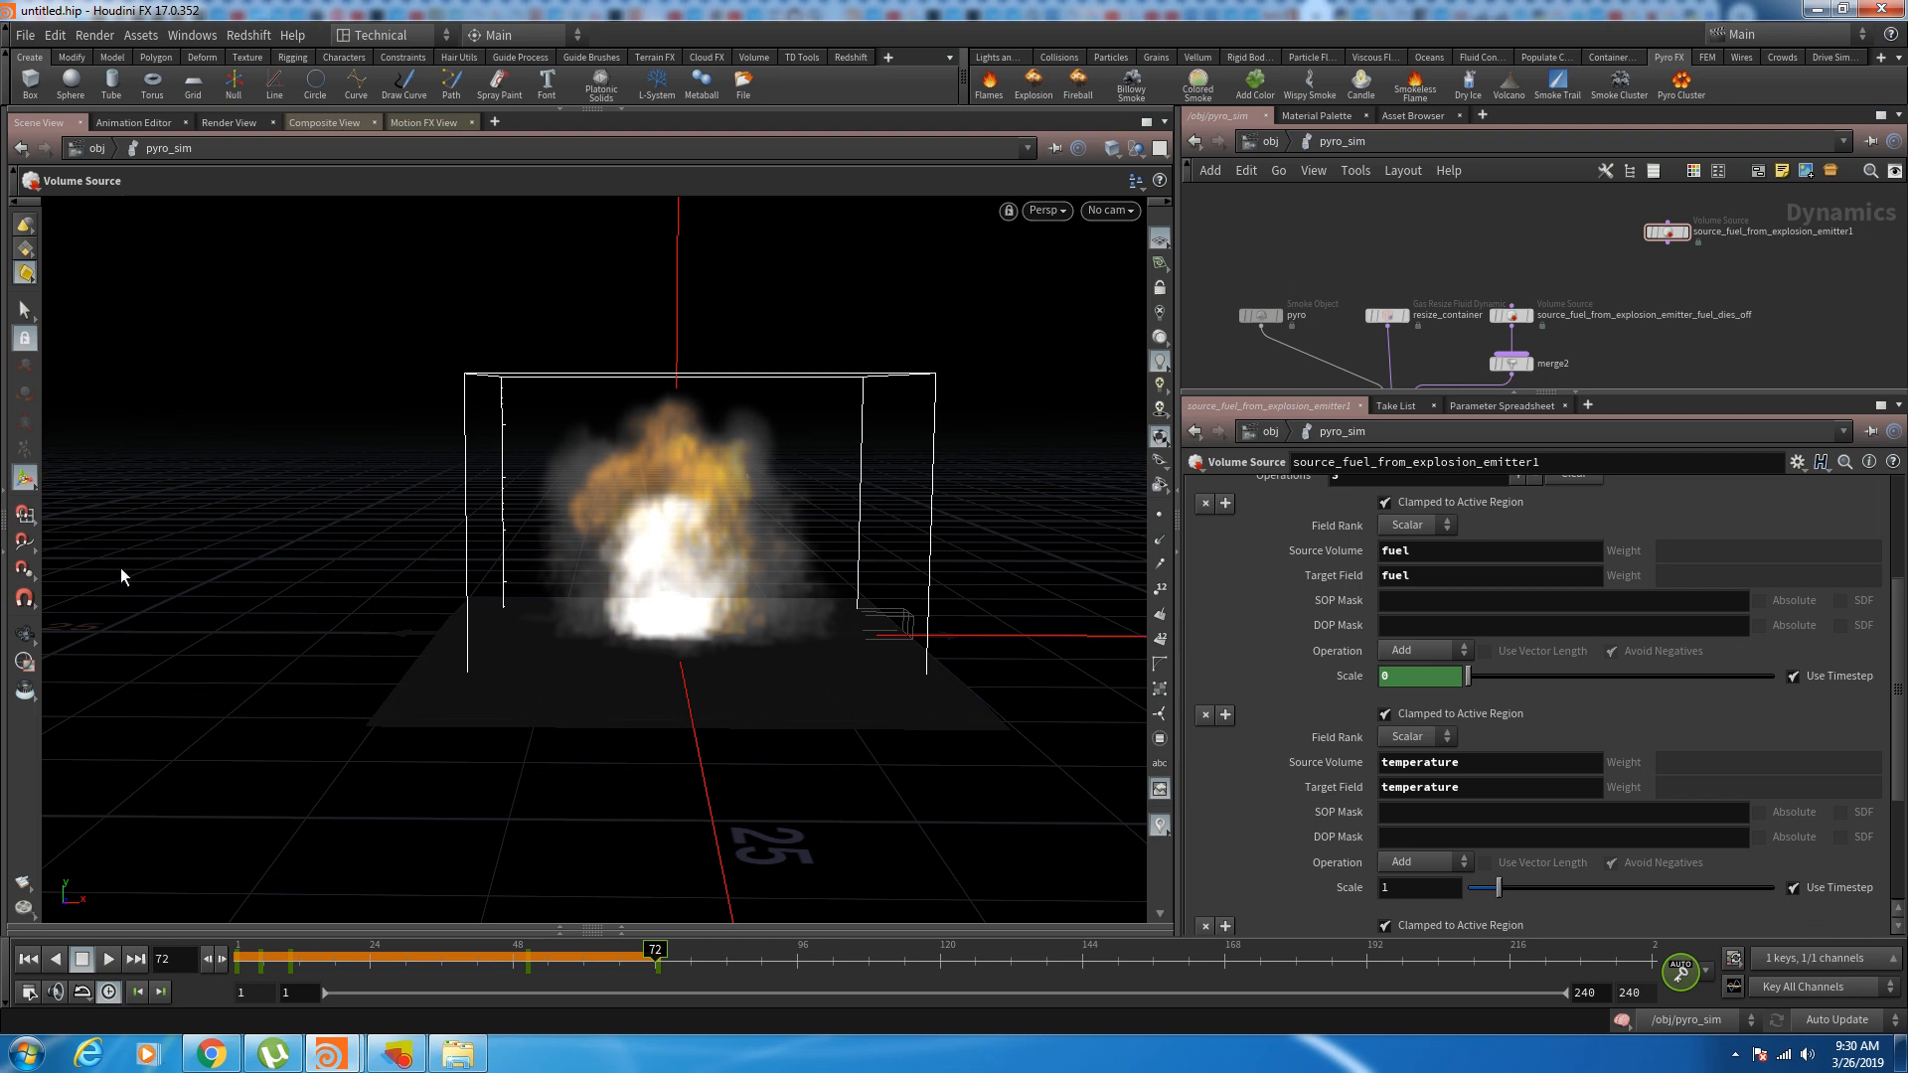
Step: Play the simulation from the first frame and review the explosion at object level from another angle
drag(263, 972, 79, 968)
click(107, 960)
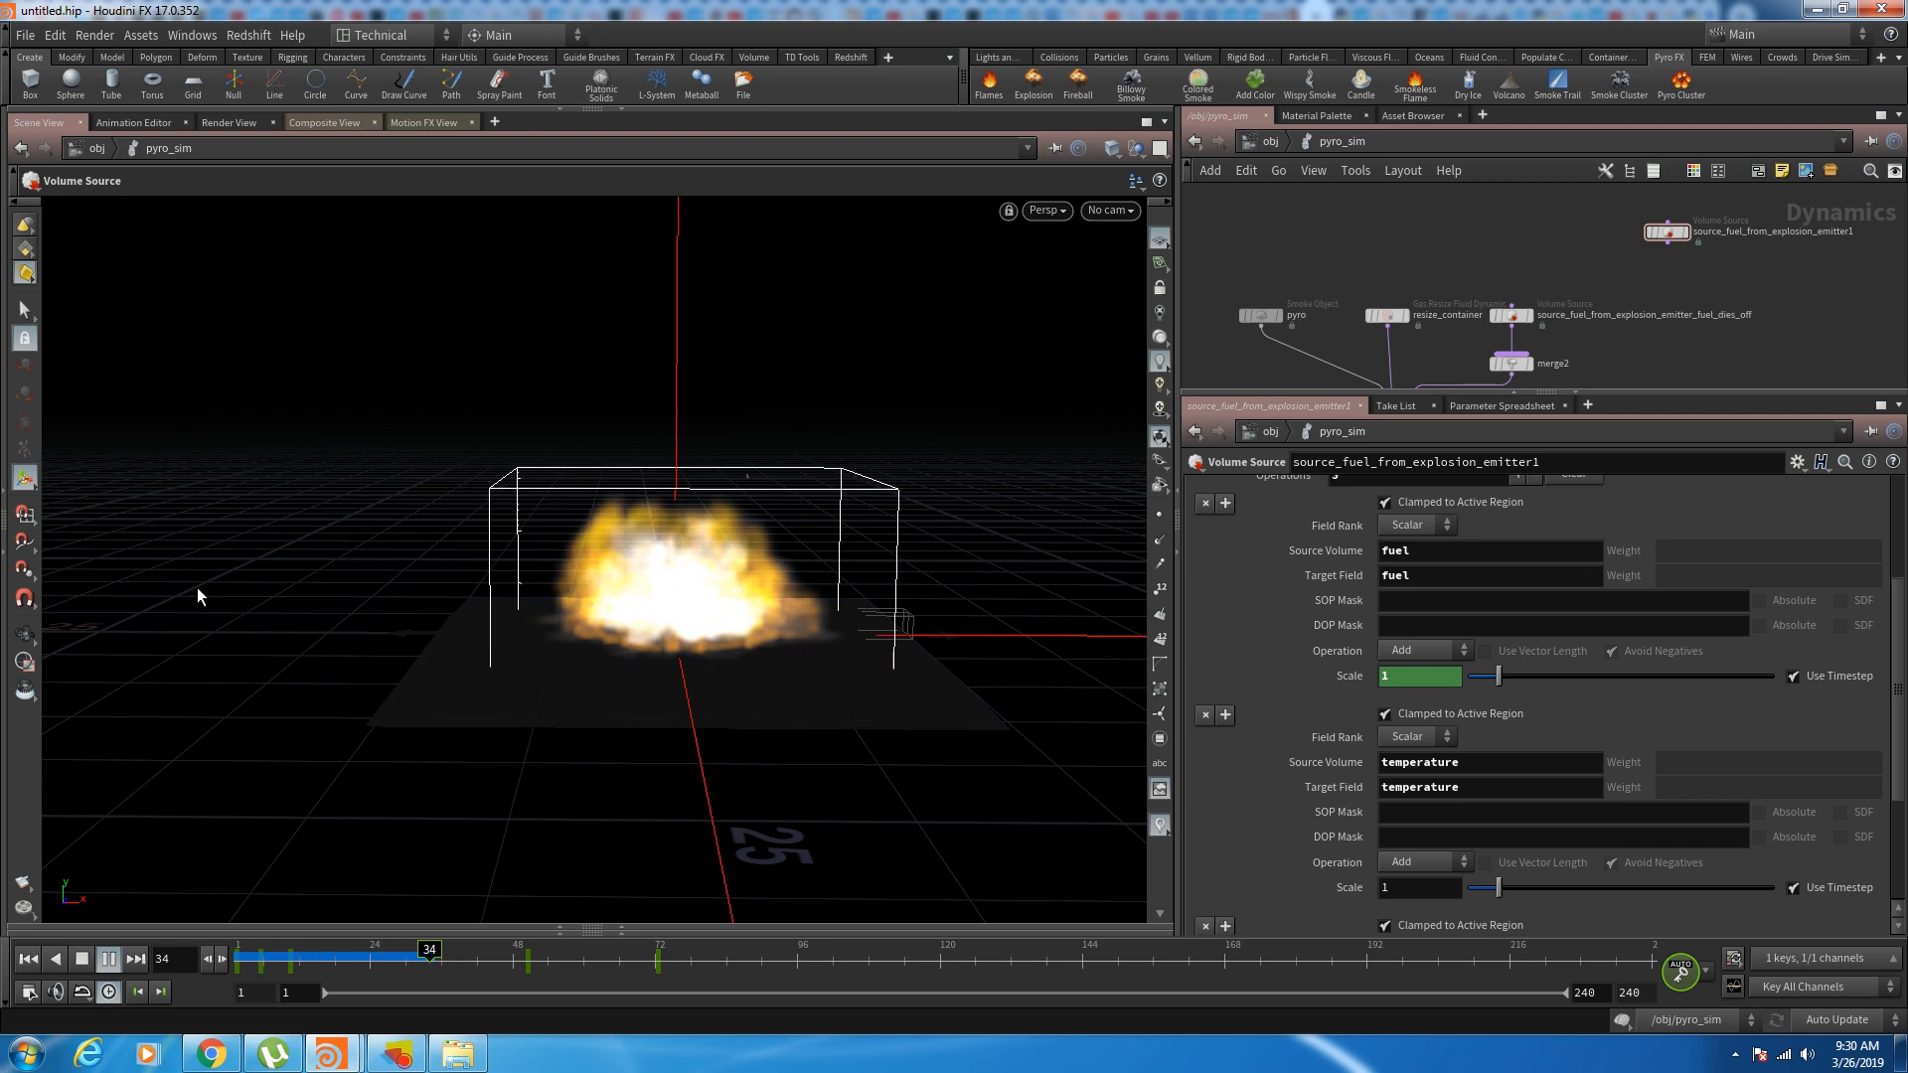
key(u)
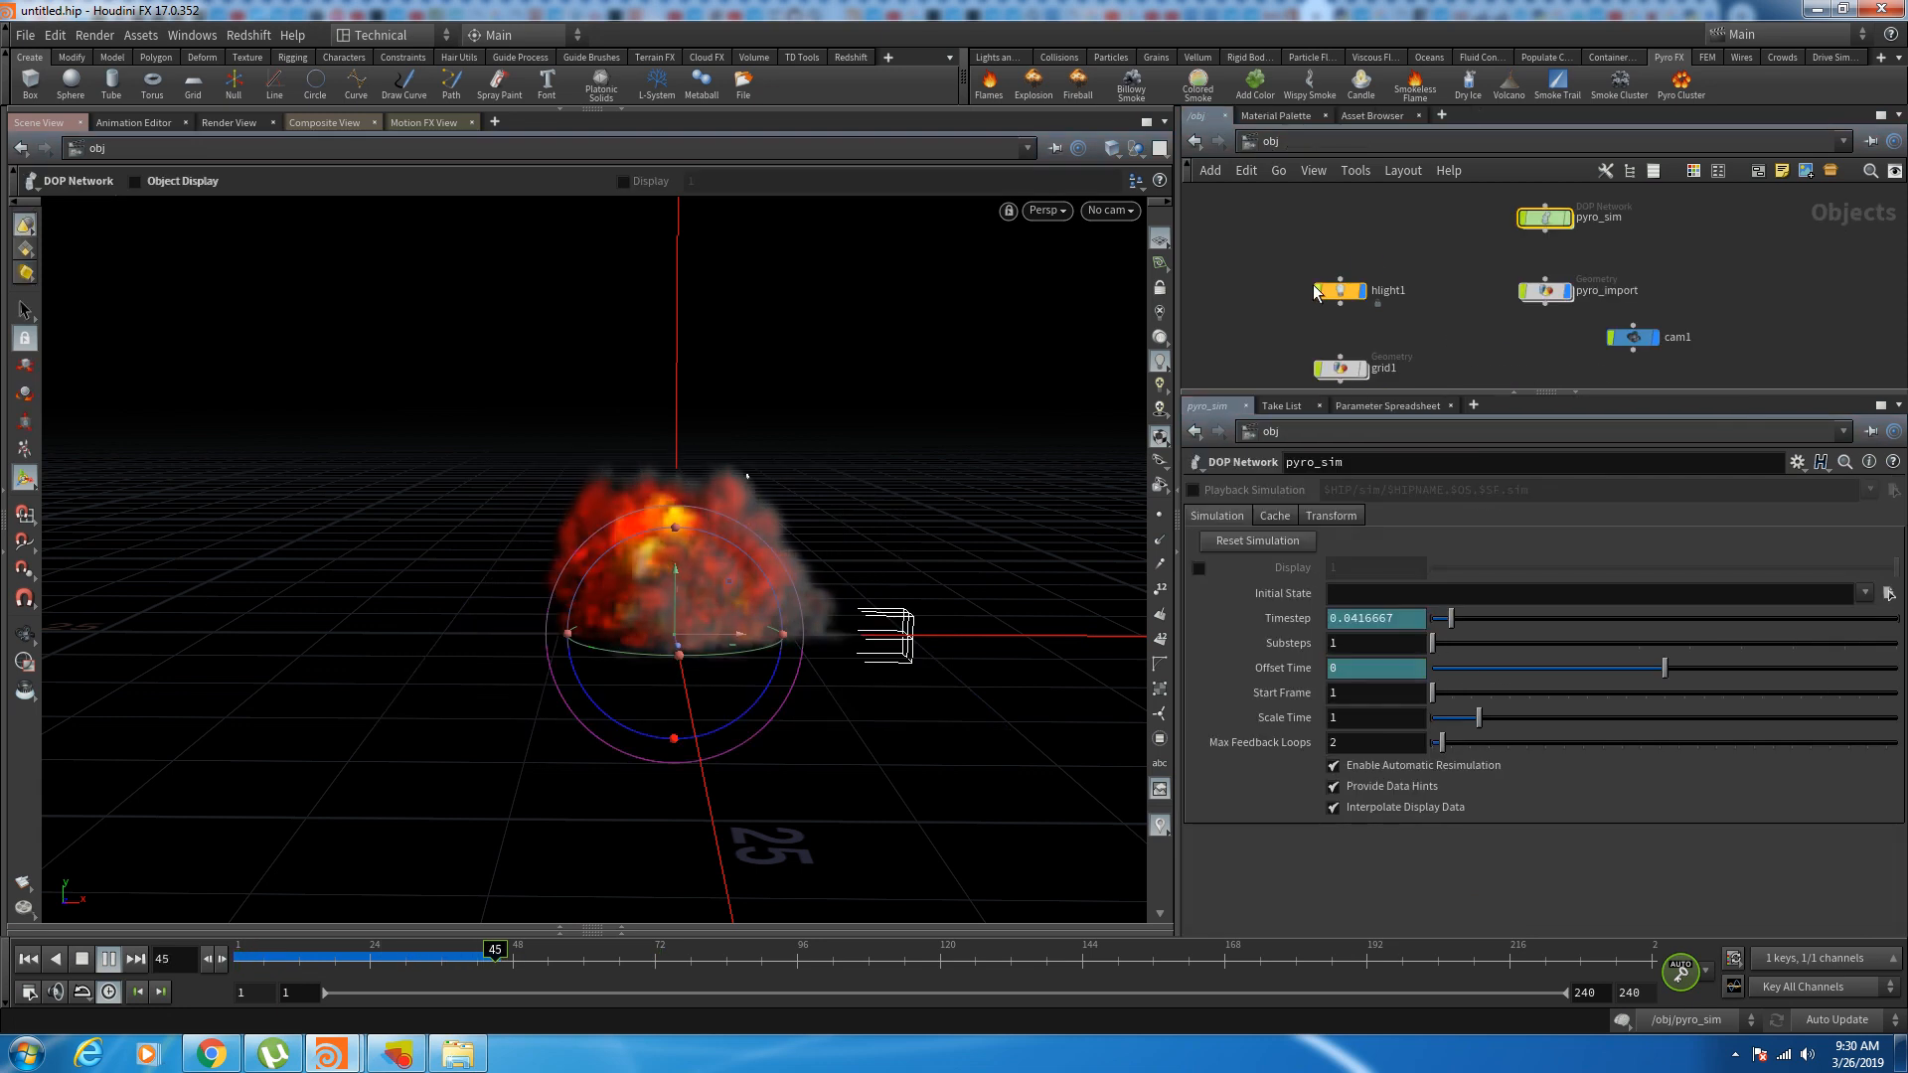
alt+drag(933, 716, 835, 681)
middle_drag(834, 682, 698, 686)
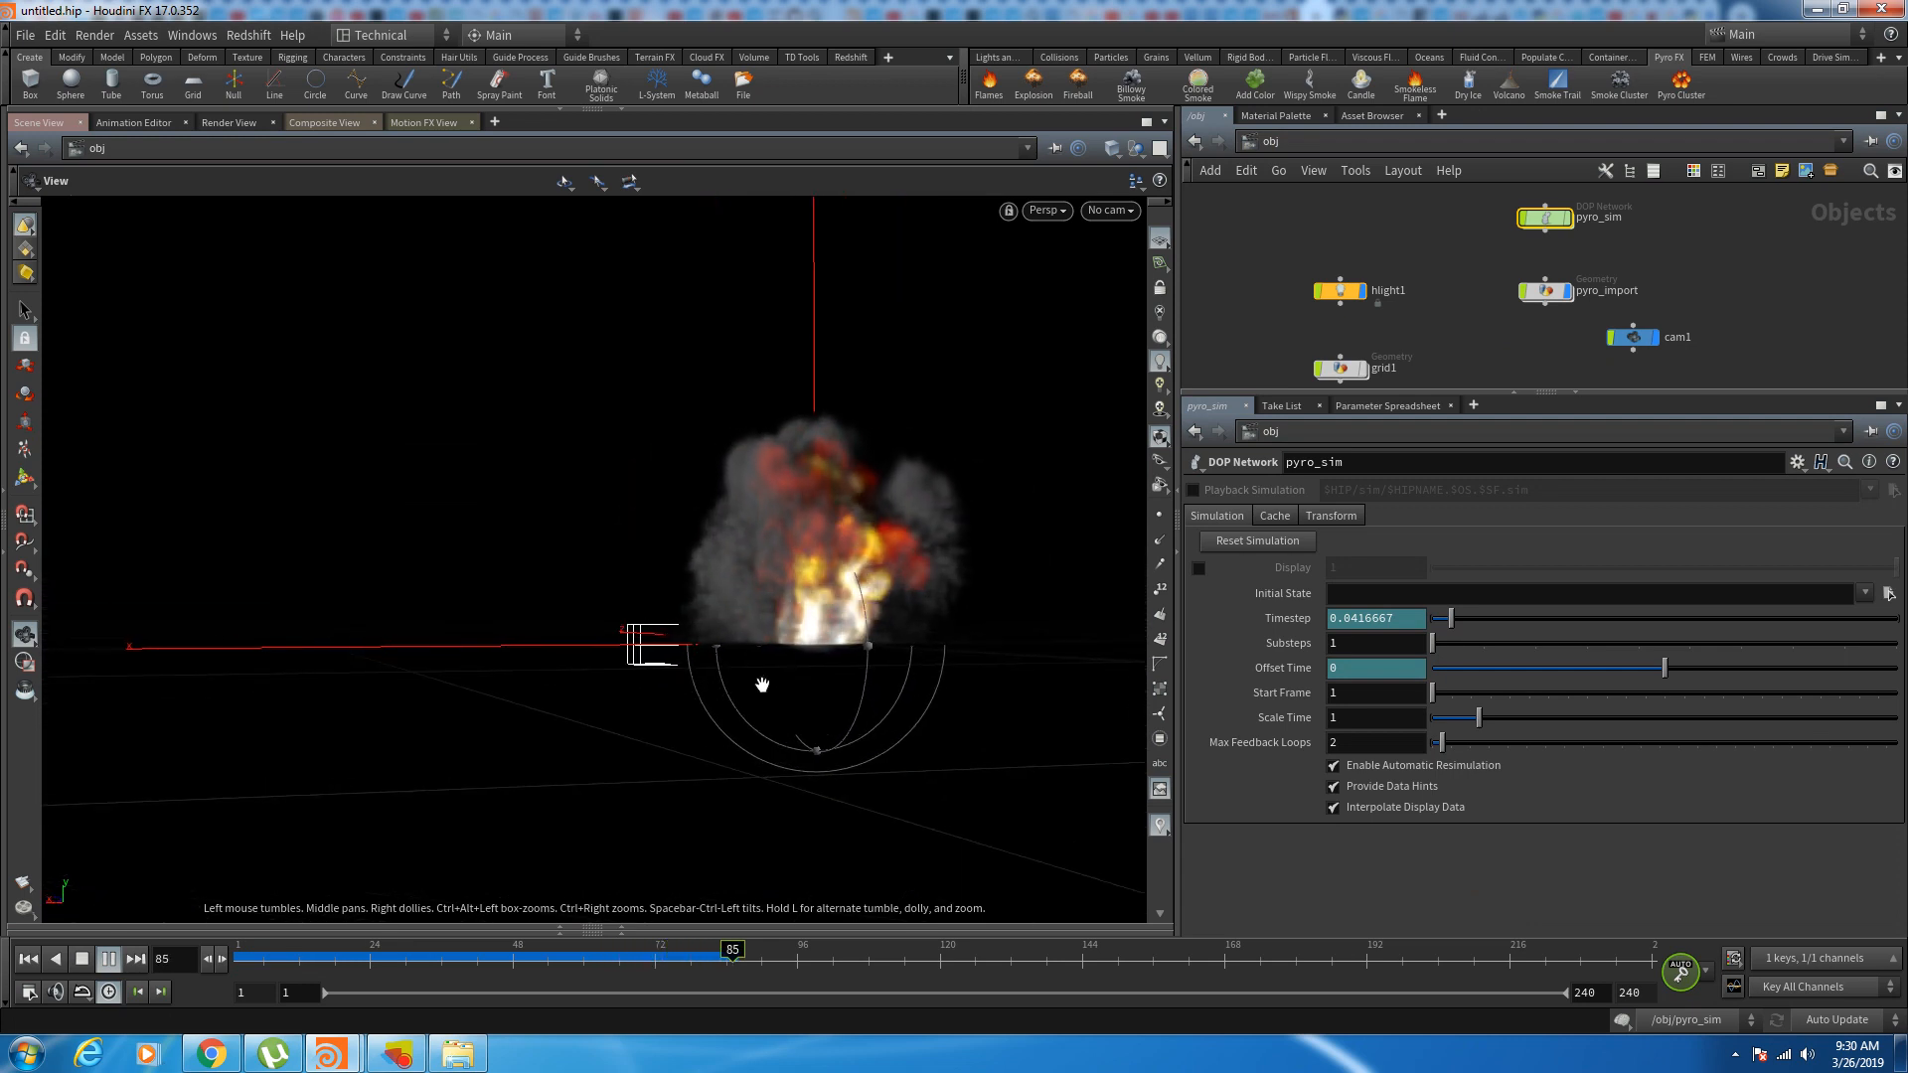
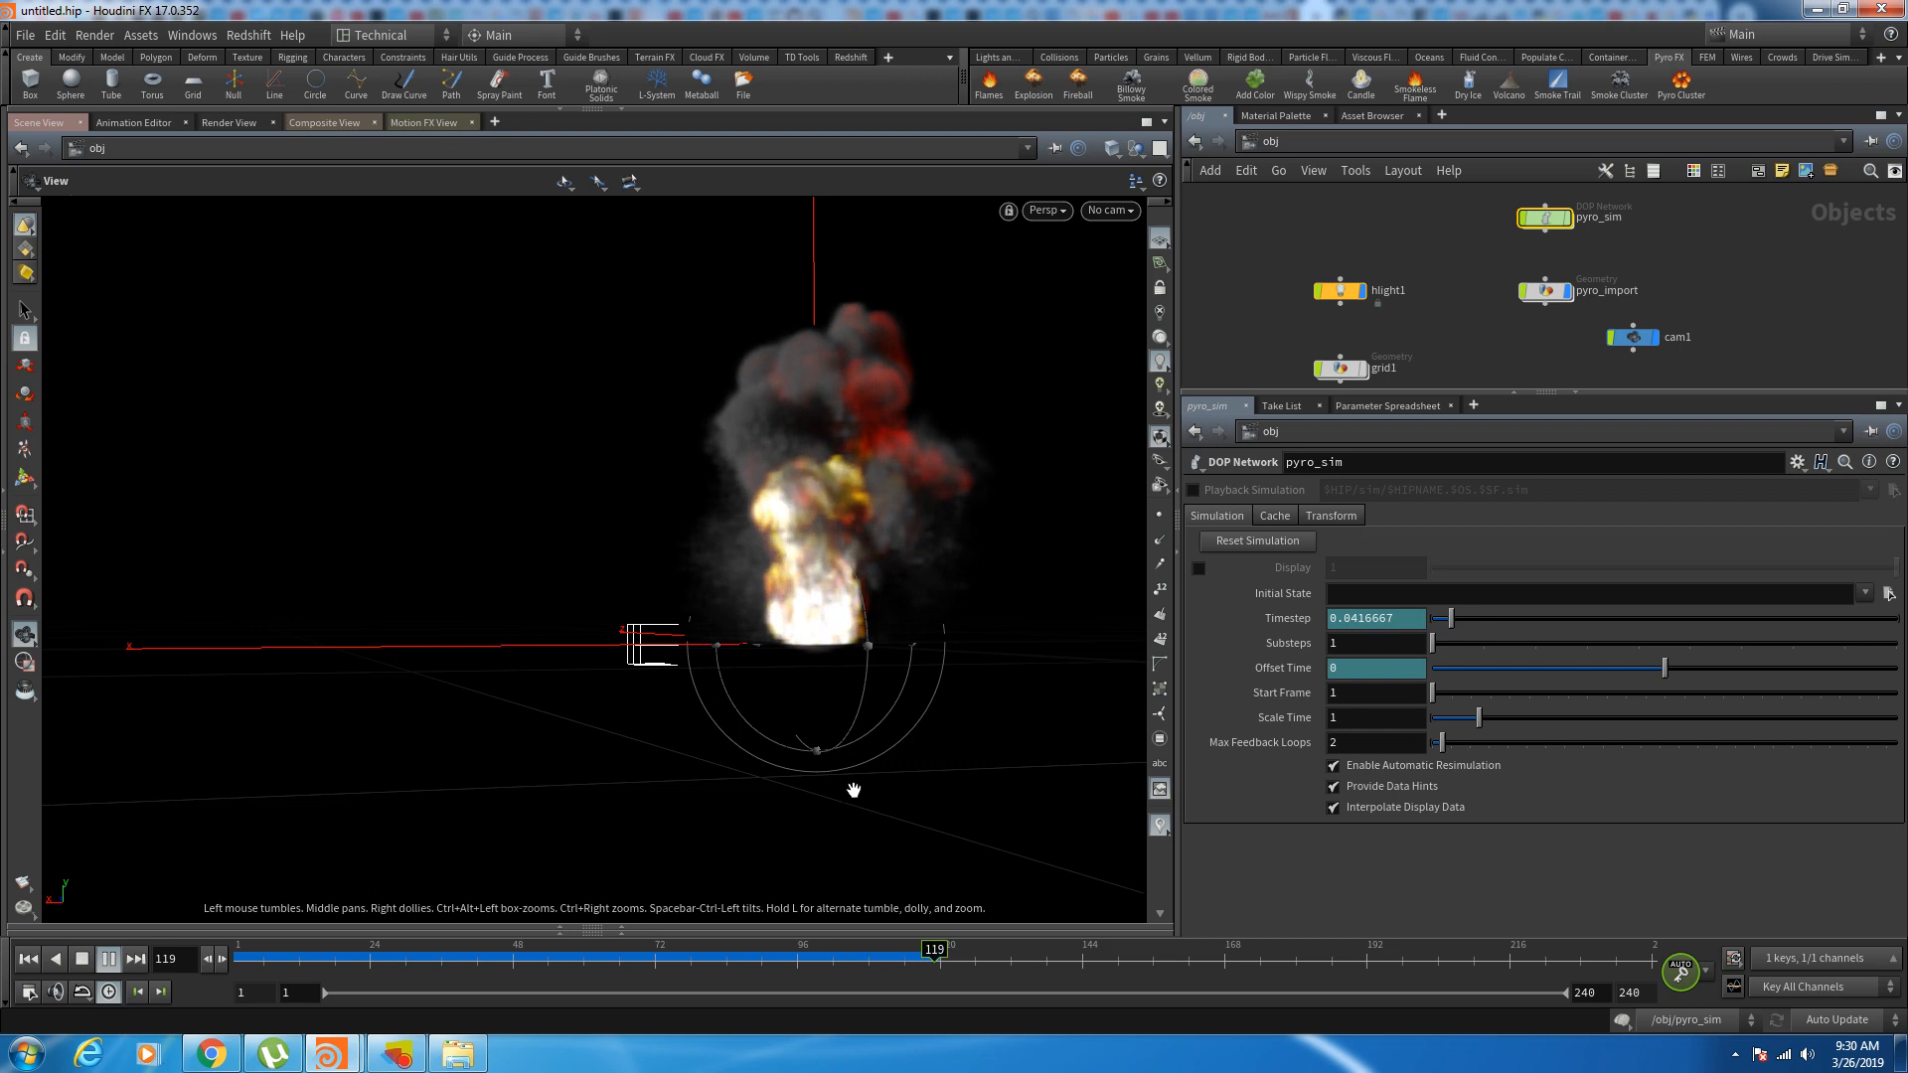
drag(481, 962, 910, 962)
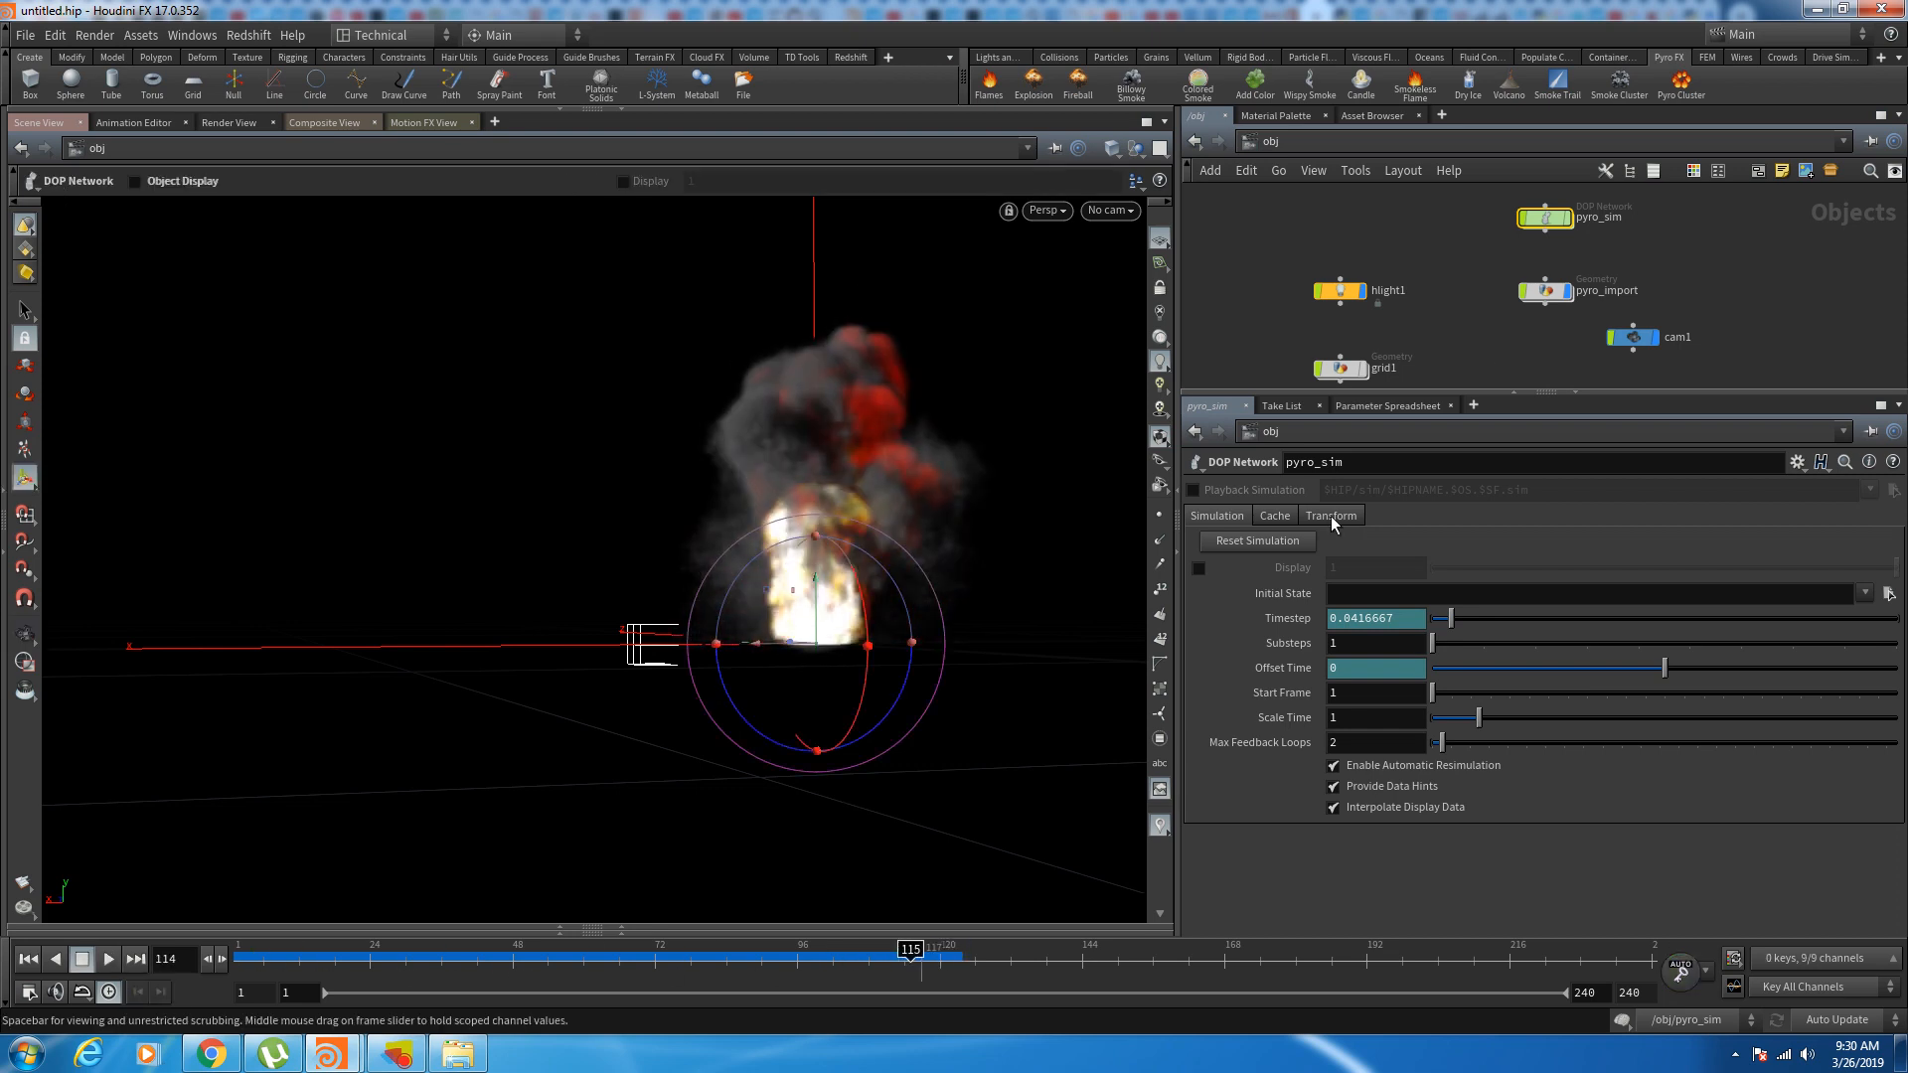
Step: Select source_fuel_from_explosion_emitter_fuel_dies_off inside pyro_sim and scrub the timeline to frame 112 to check its fuel Scale against the explosion
double_click(1545, 217)
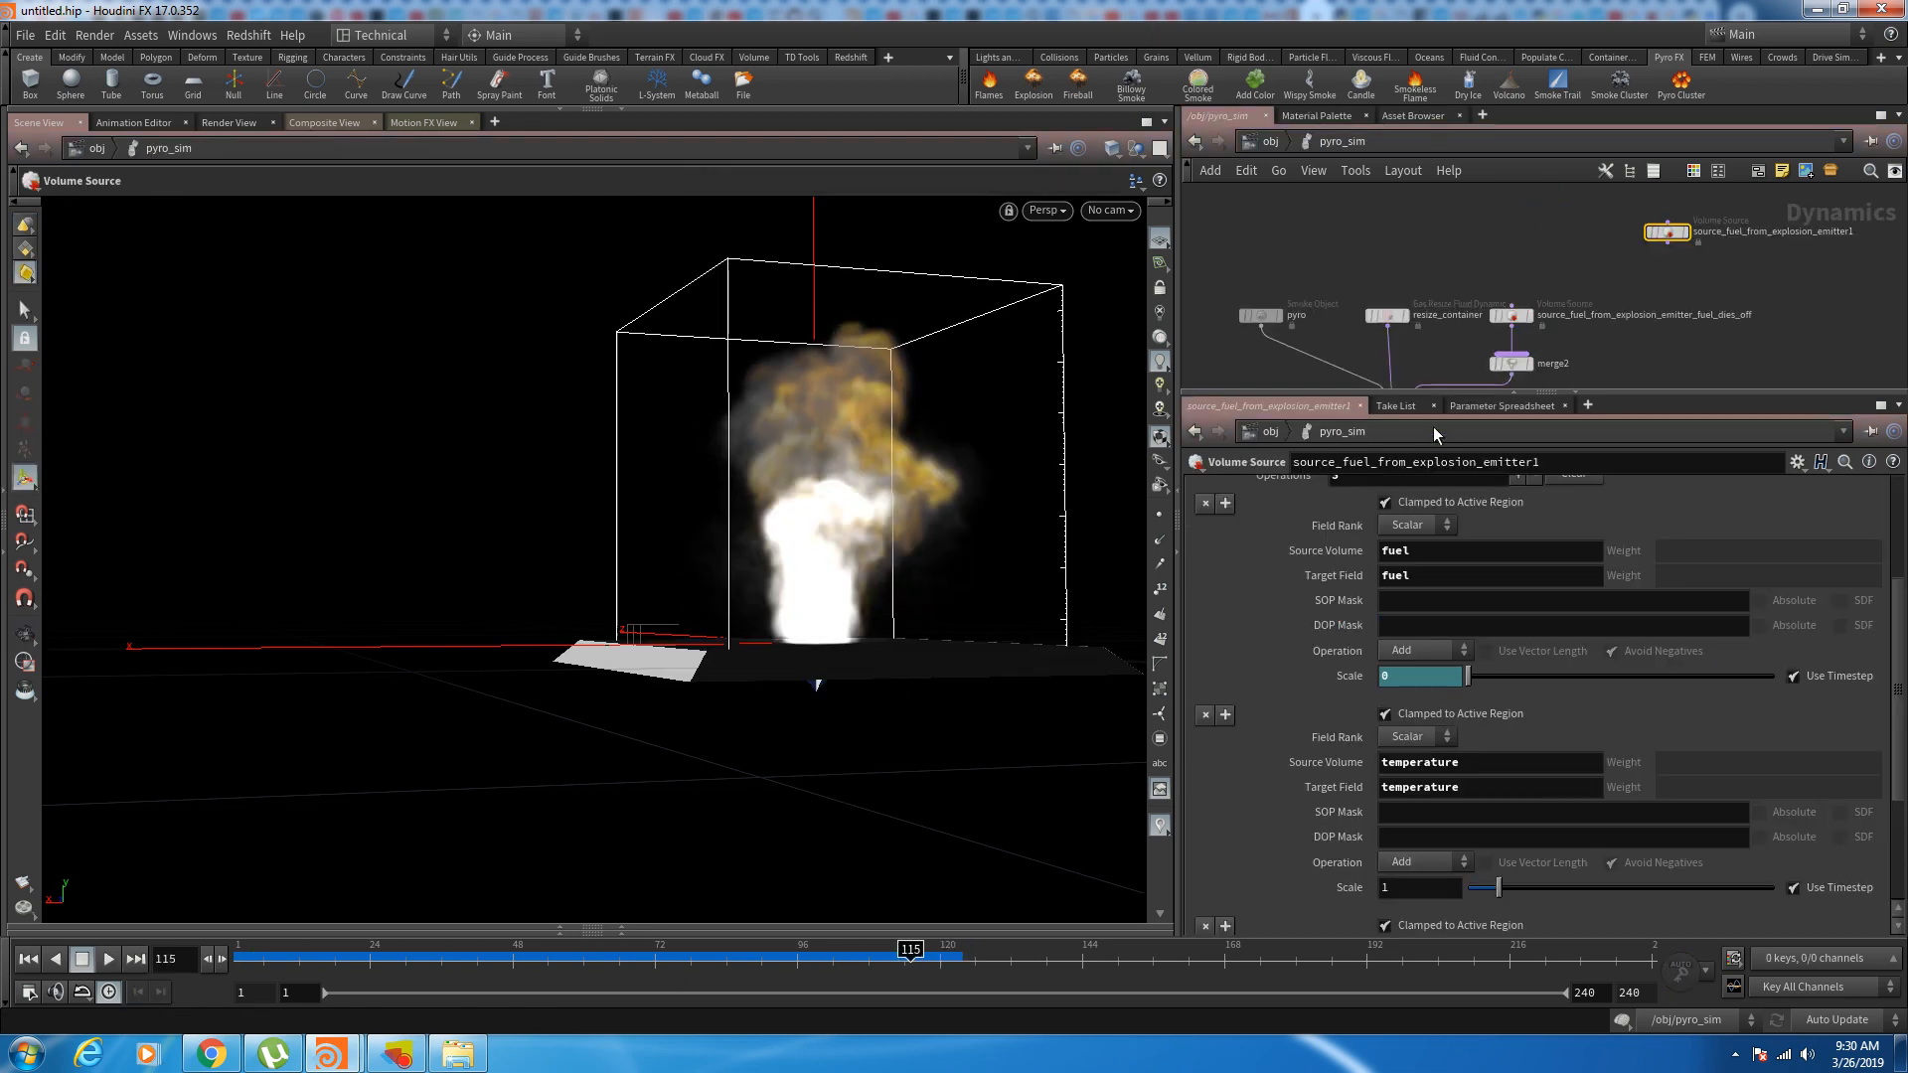
click(1508, 318)
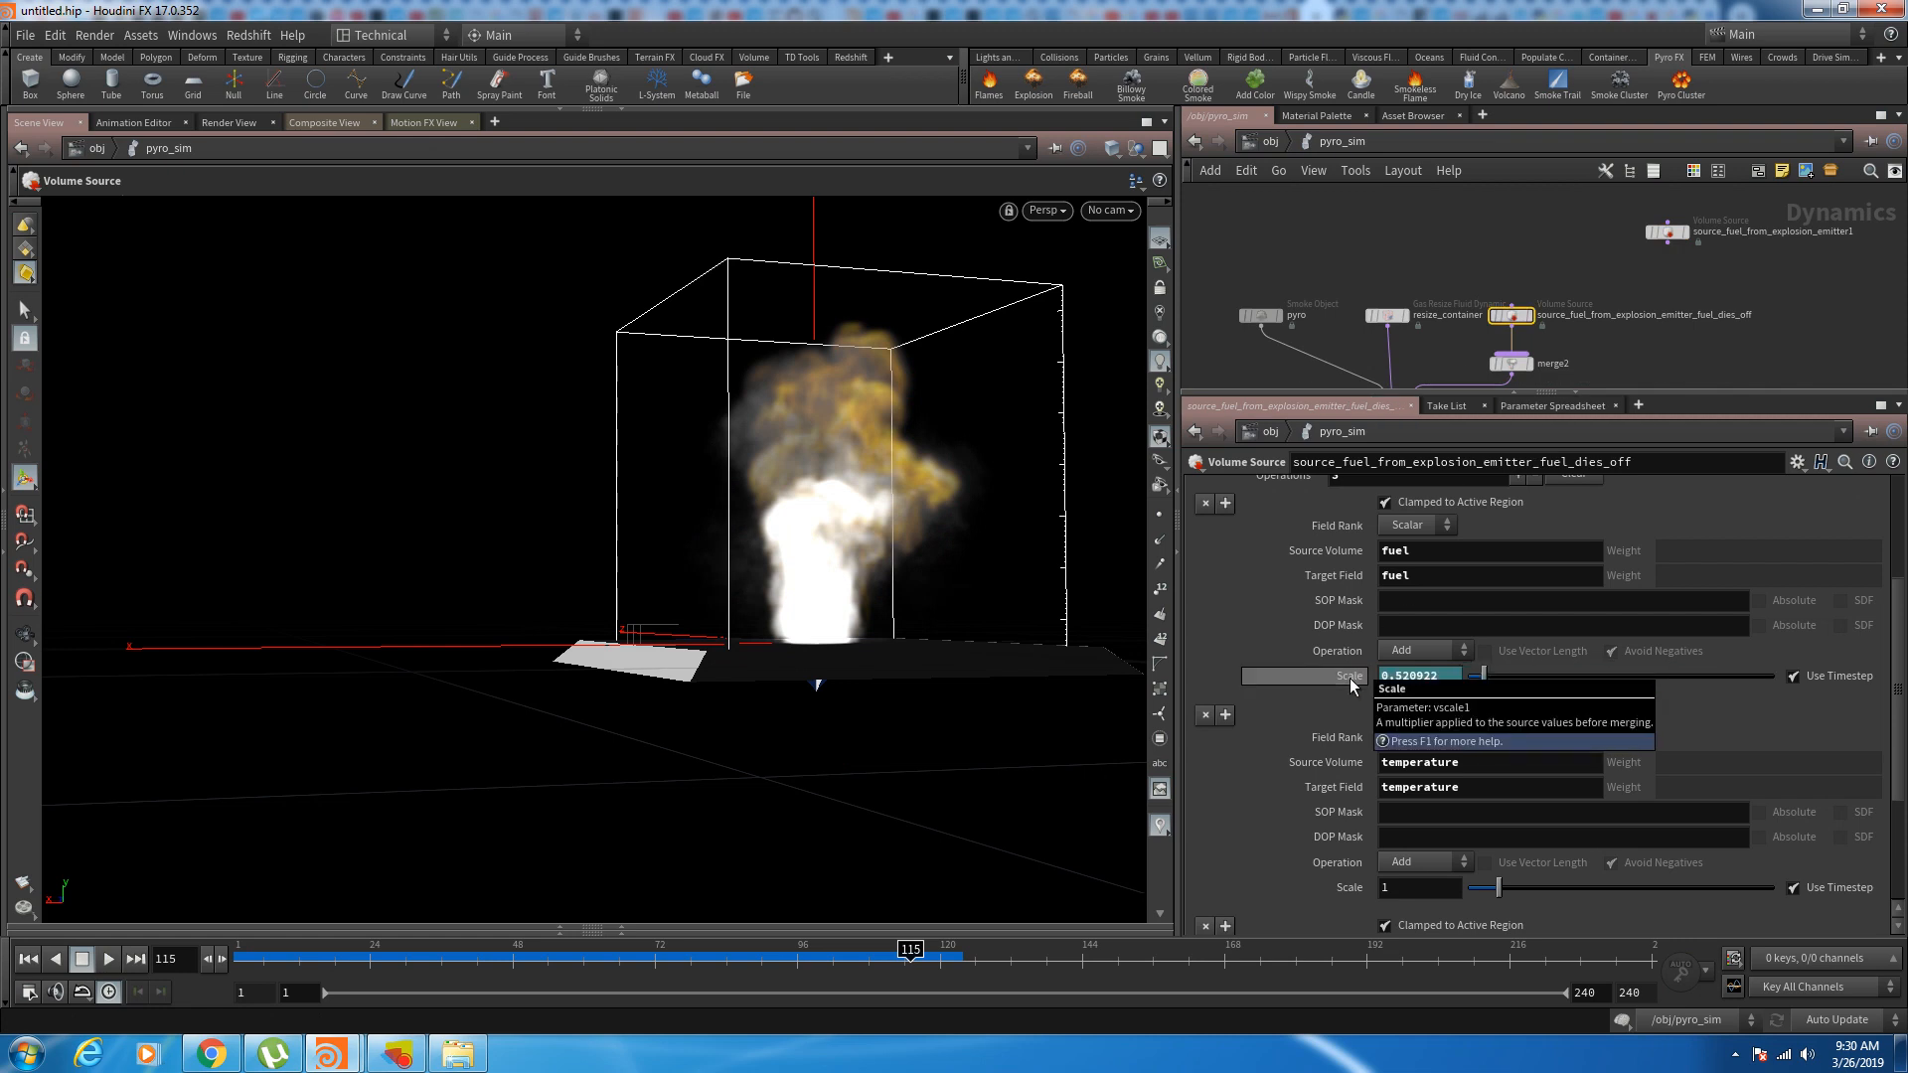
drag(898, 958, 741, 958)
drag(349, 942, 892, 971)
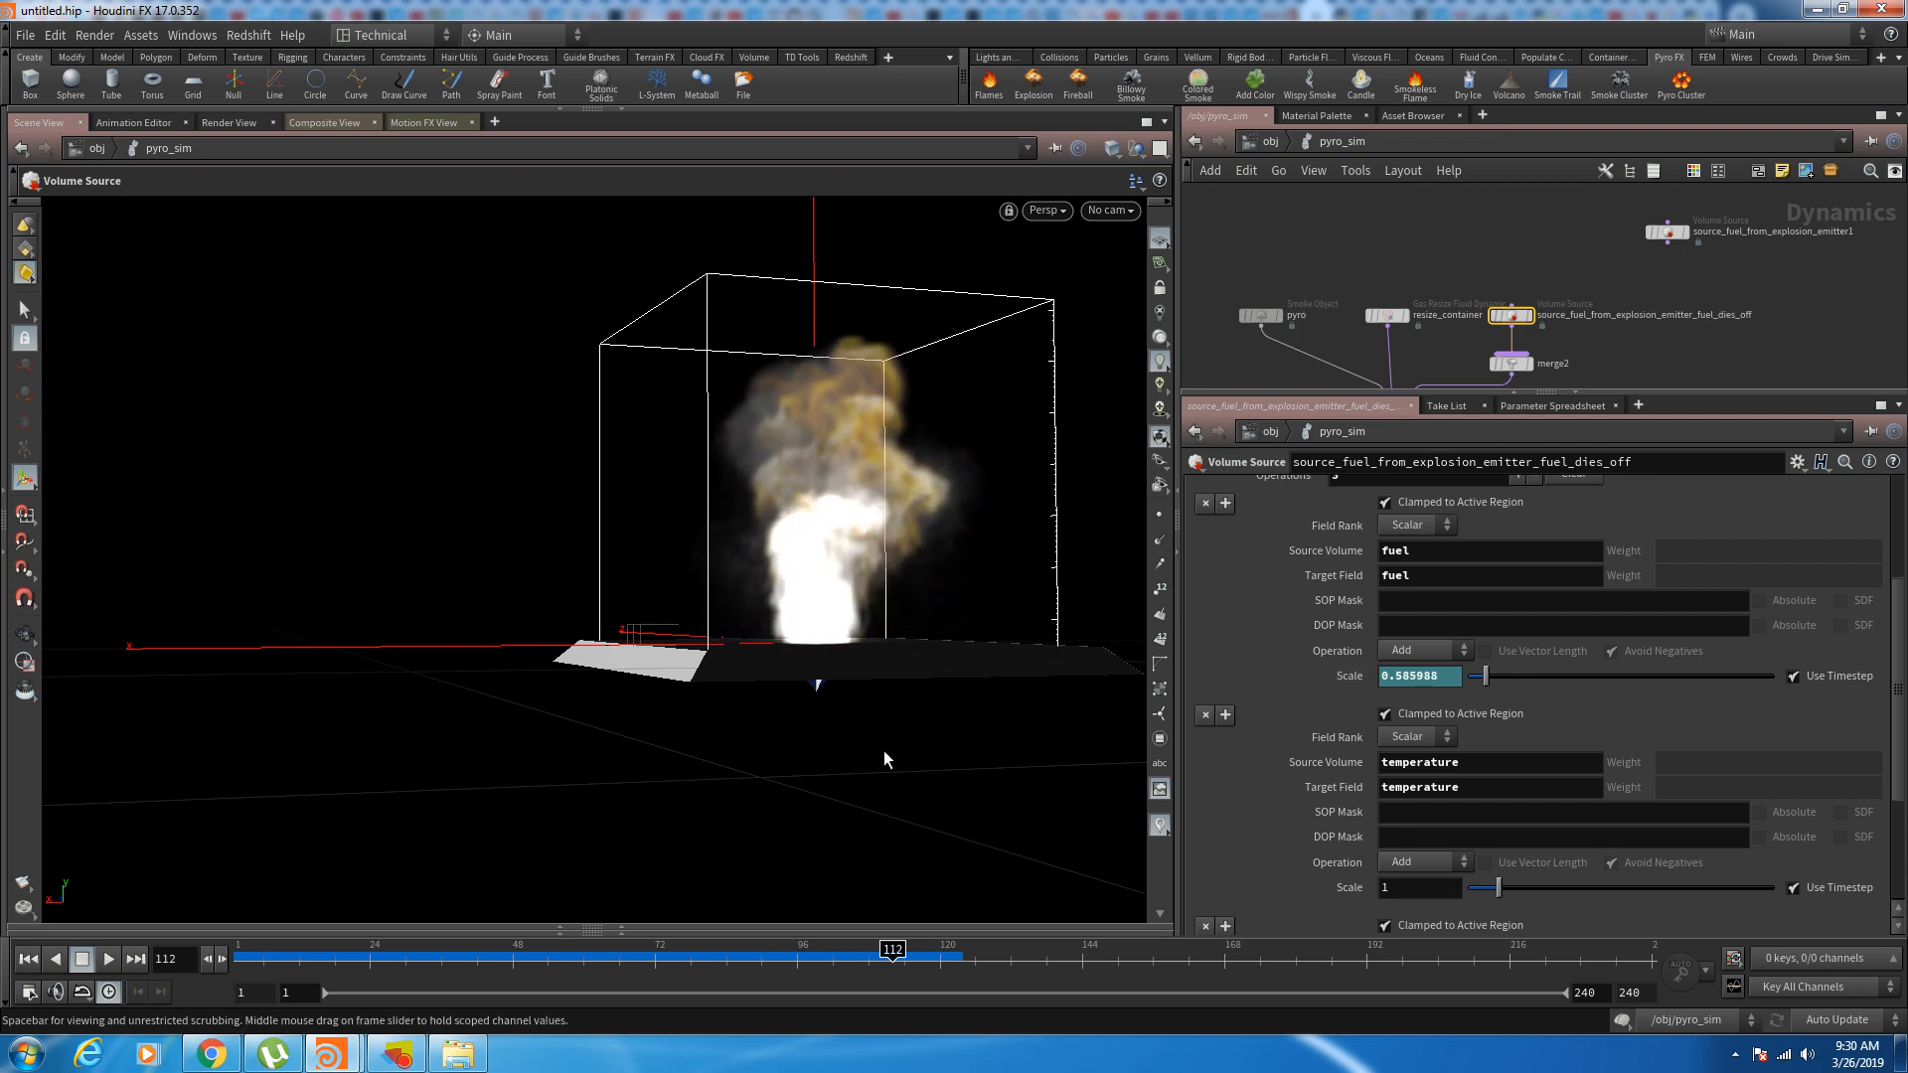
Step: Key the fuel Scale of source_fuel_from_explosion_emitter_fuel_dies_off to 0 at frame 72, using its animation curve as reference
click(1349, 678)
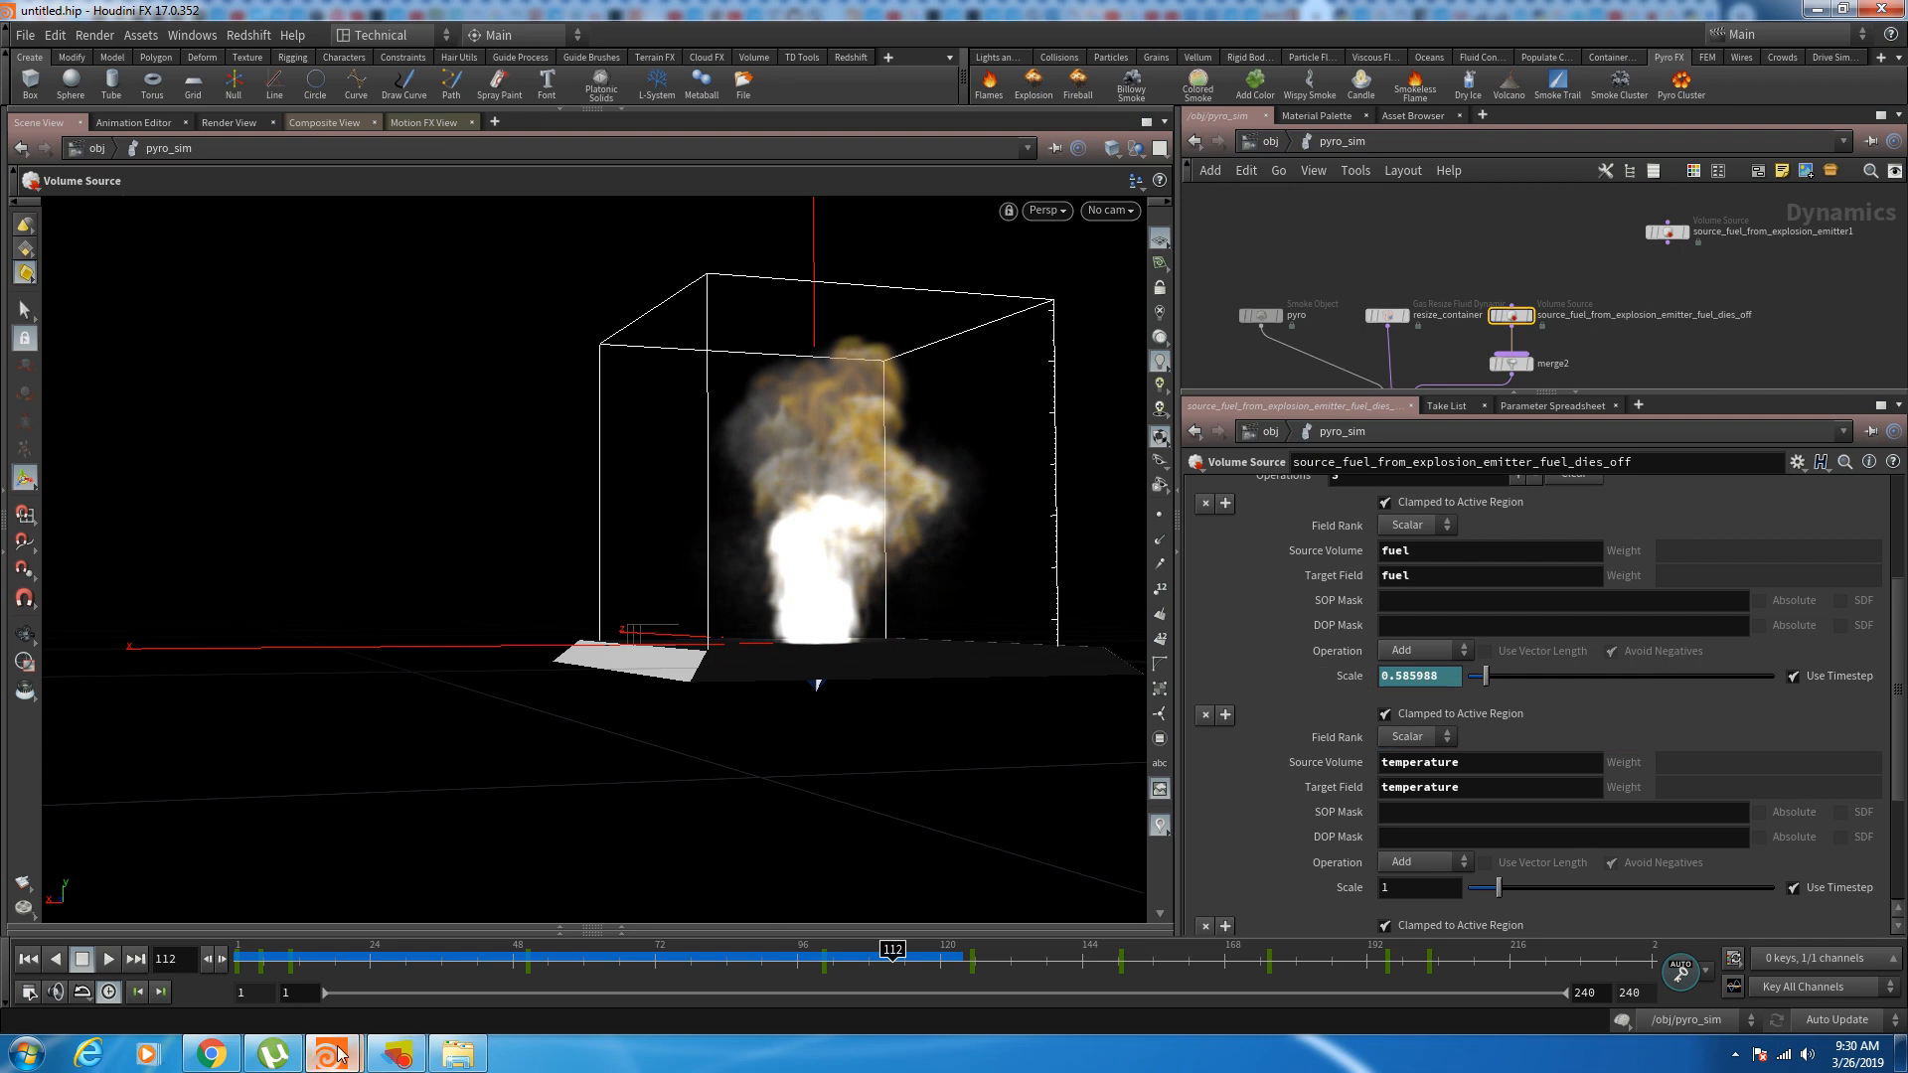
mouse_move(330, 1051)
click(395, 959)
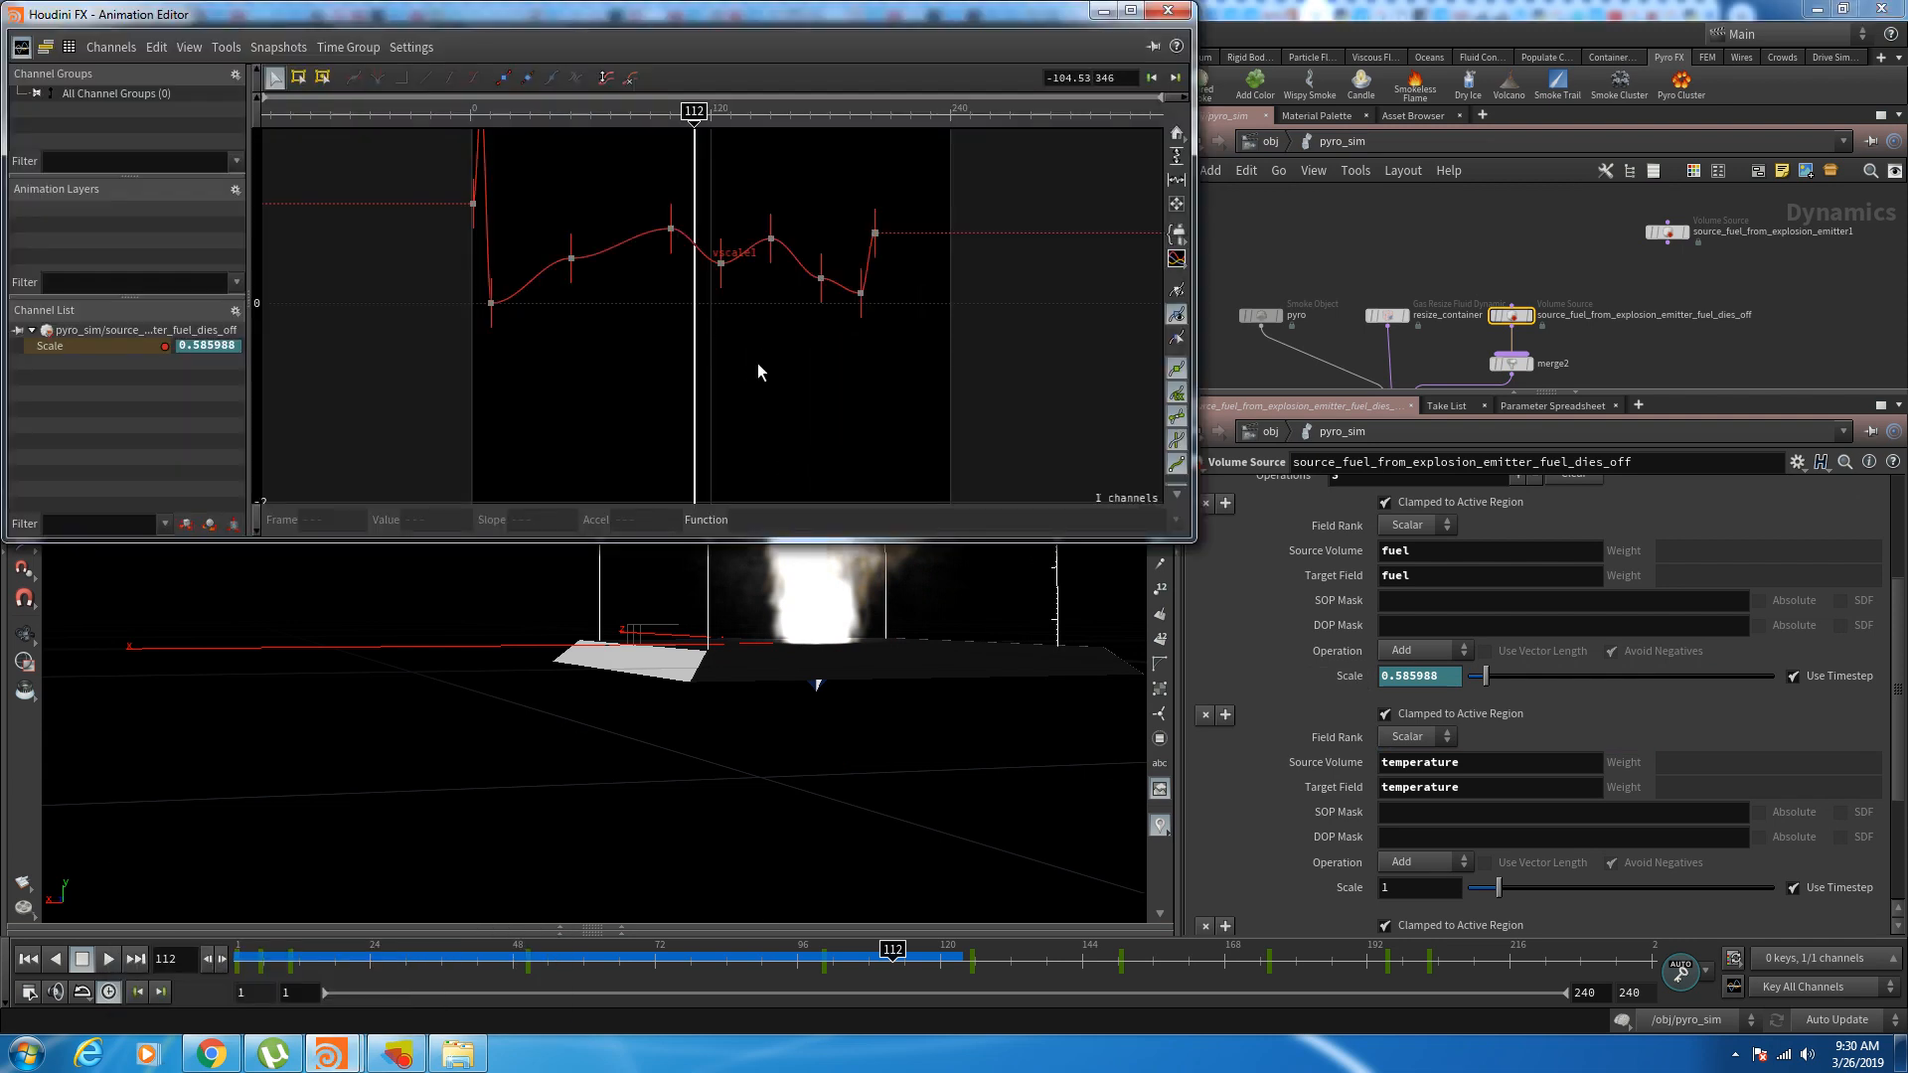
drag(695, 140, 593, 160)
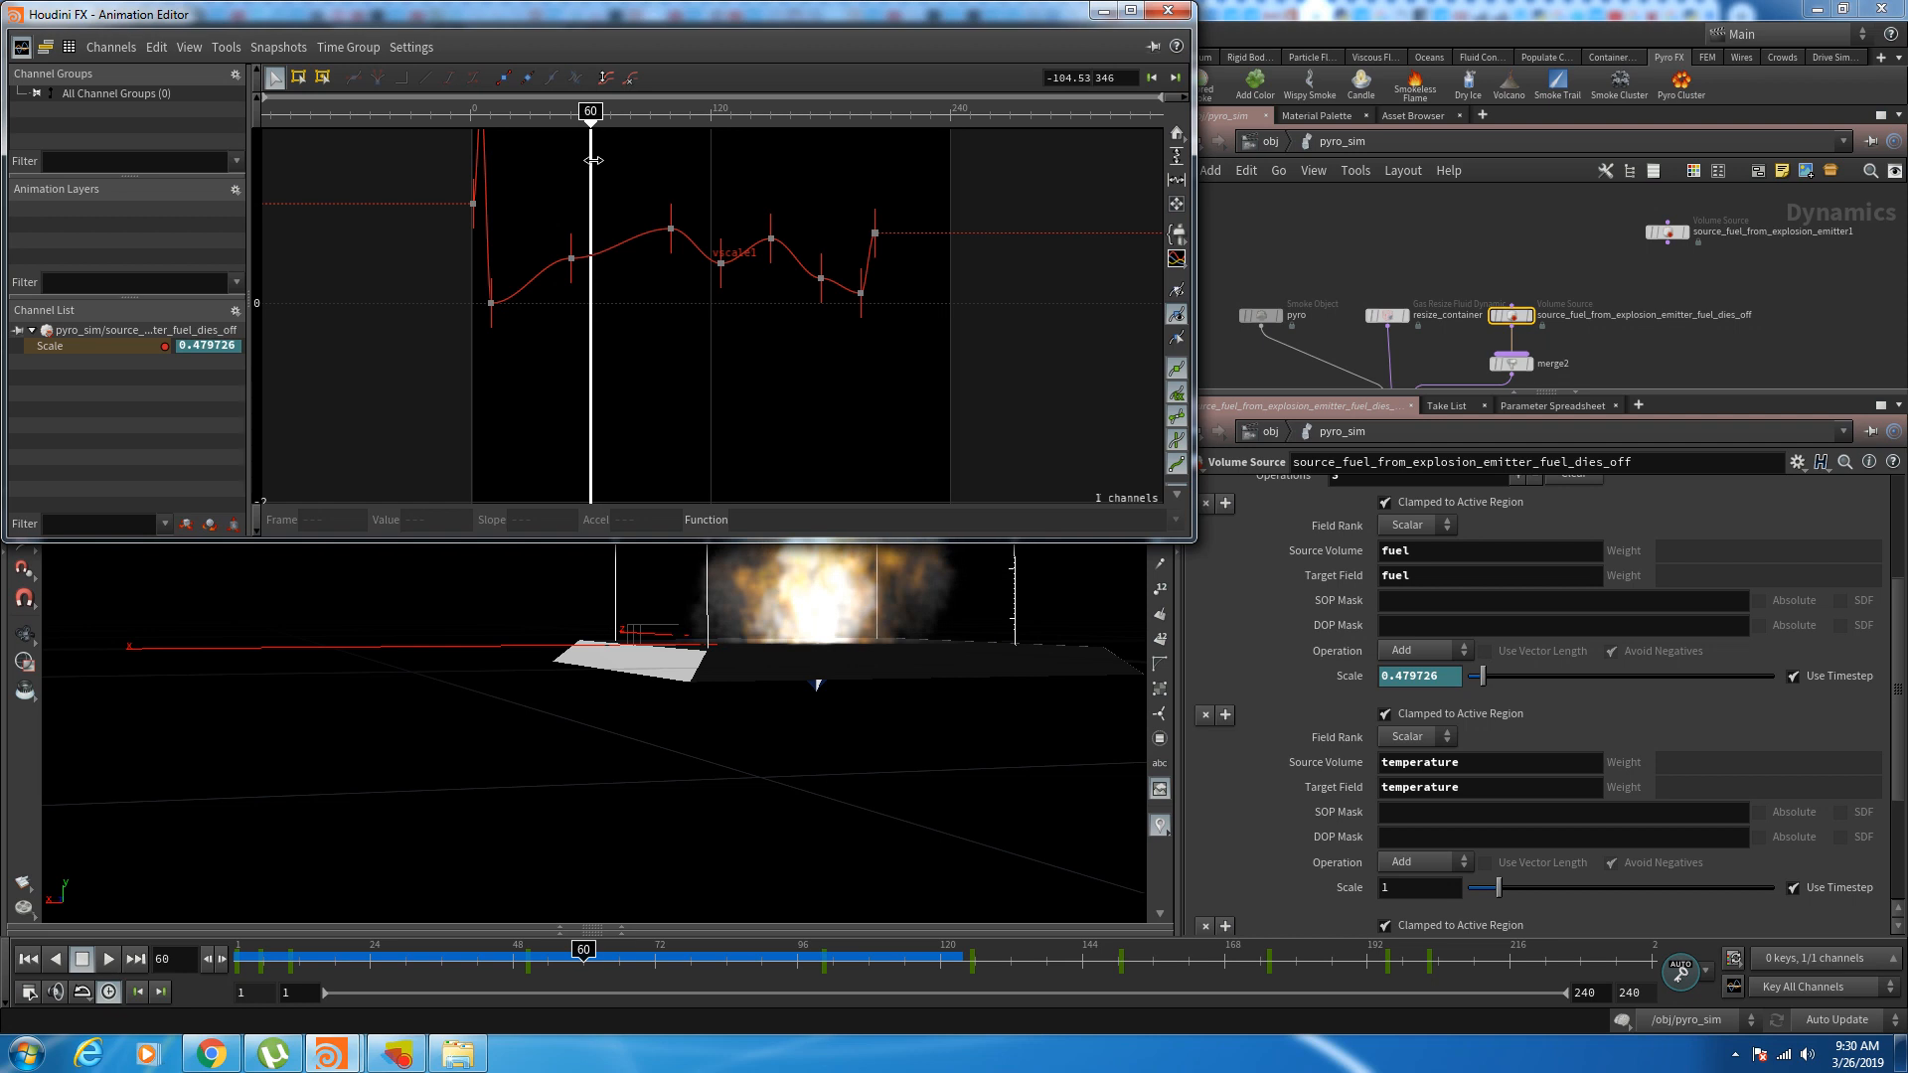
drag(594, 160, 617, 213)
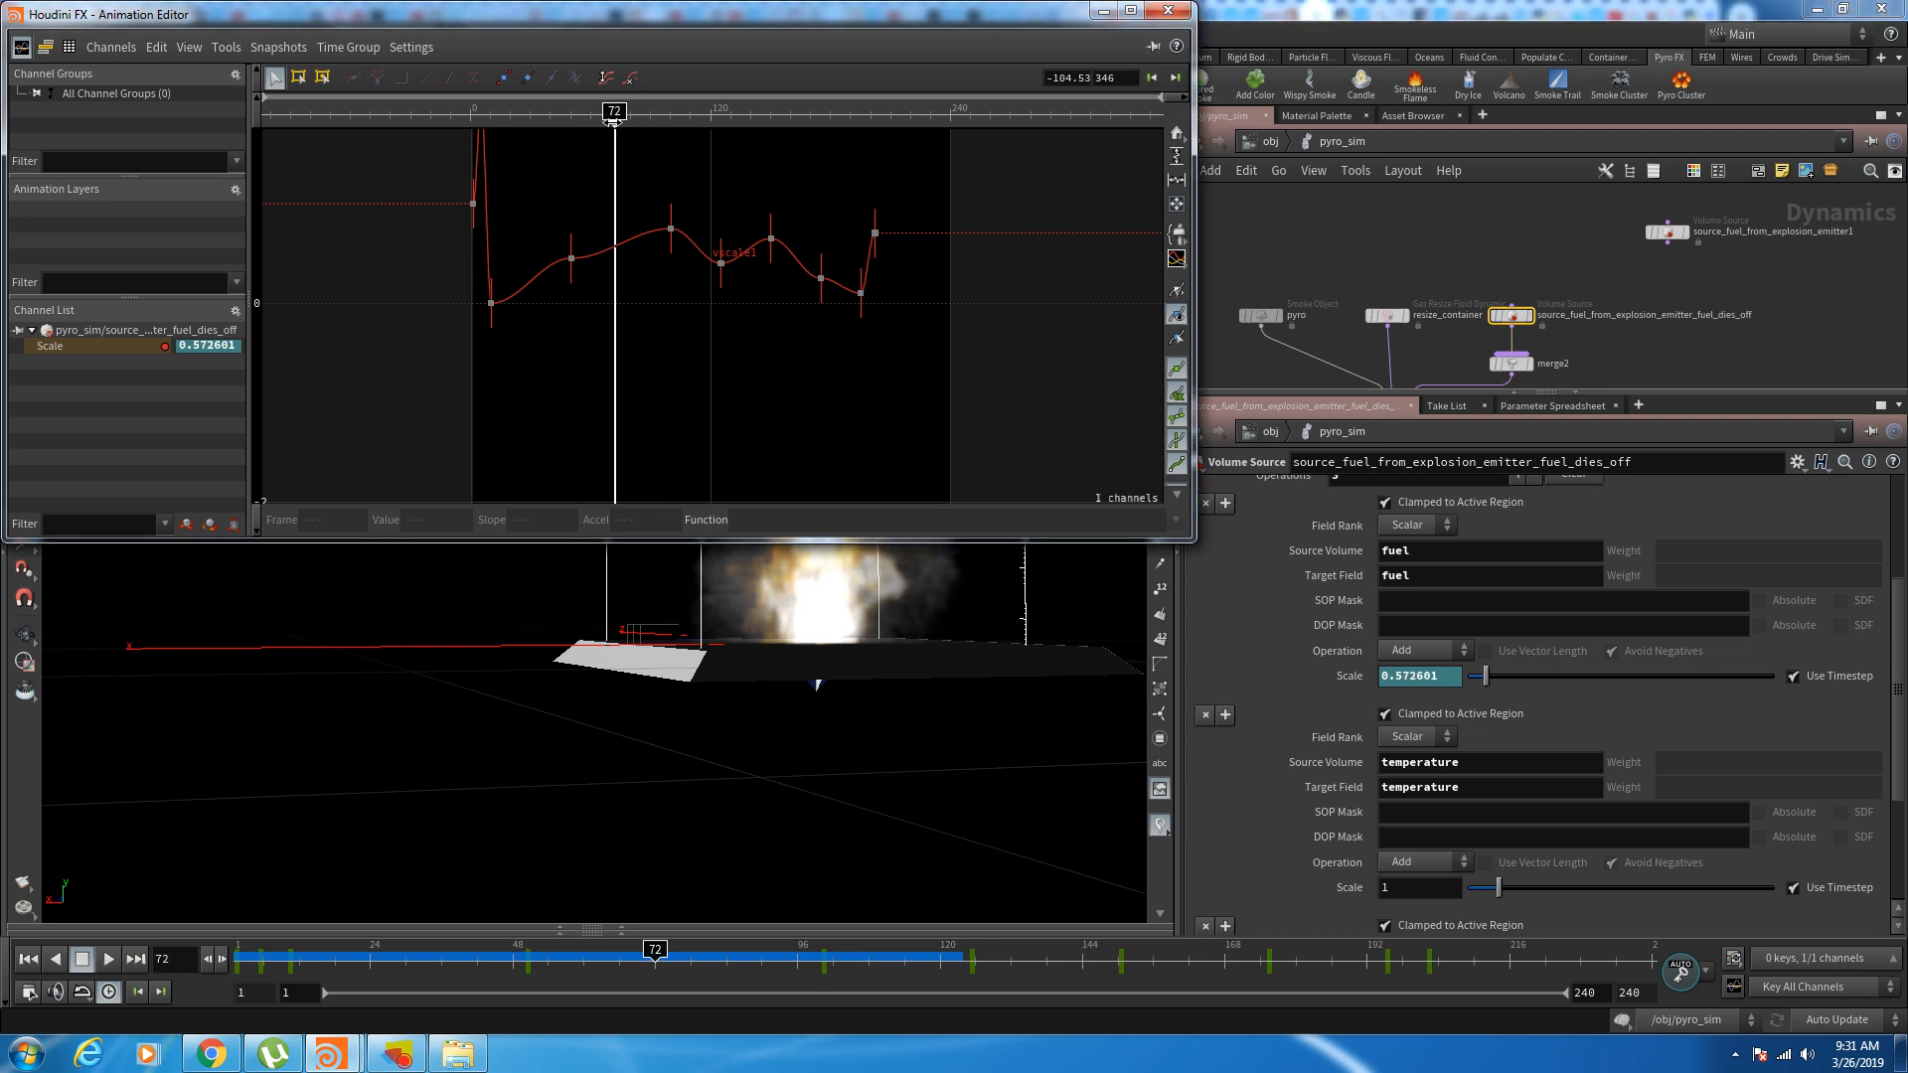
drag(603, 134, 614, 129)
key(Return)
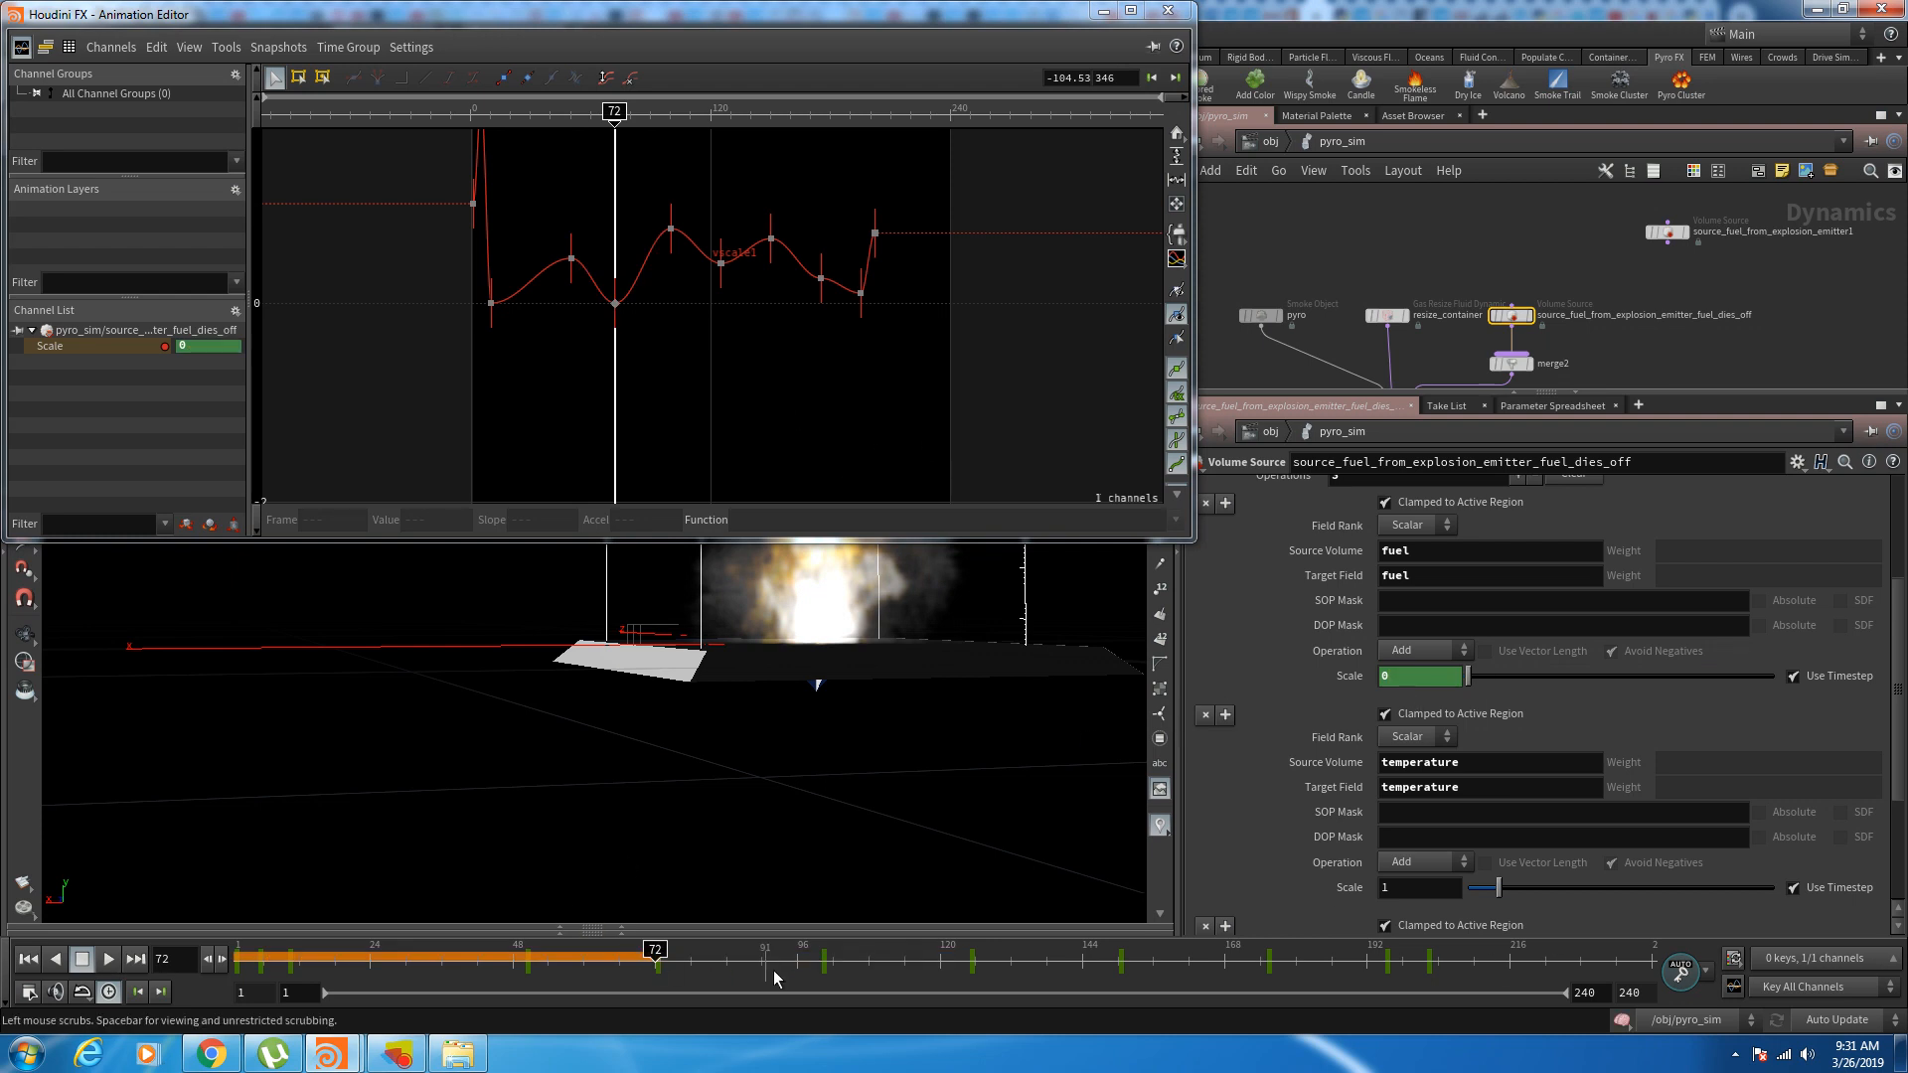
click(1168, 9)
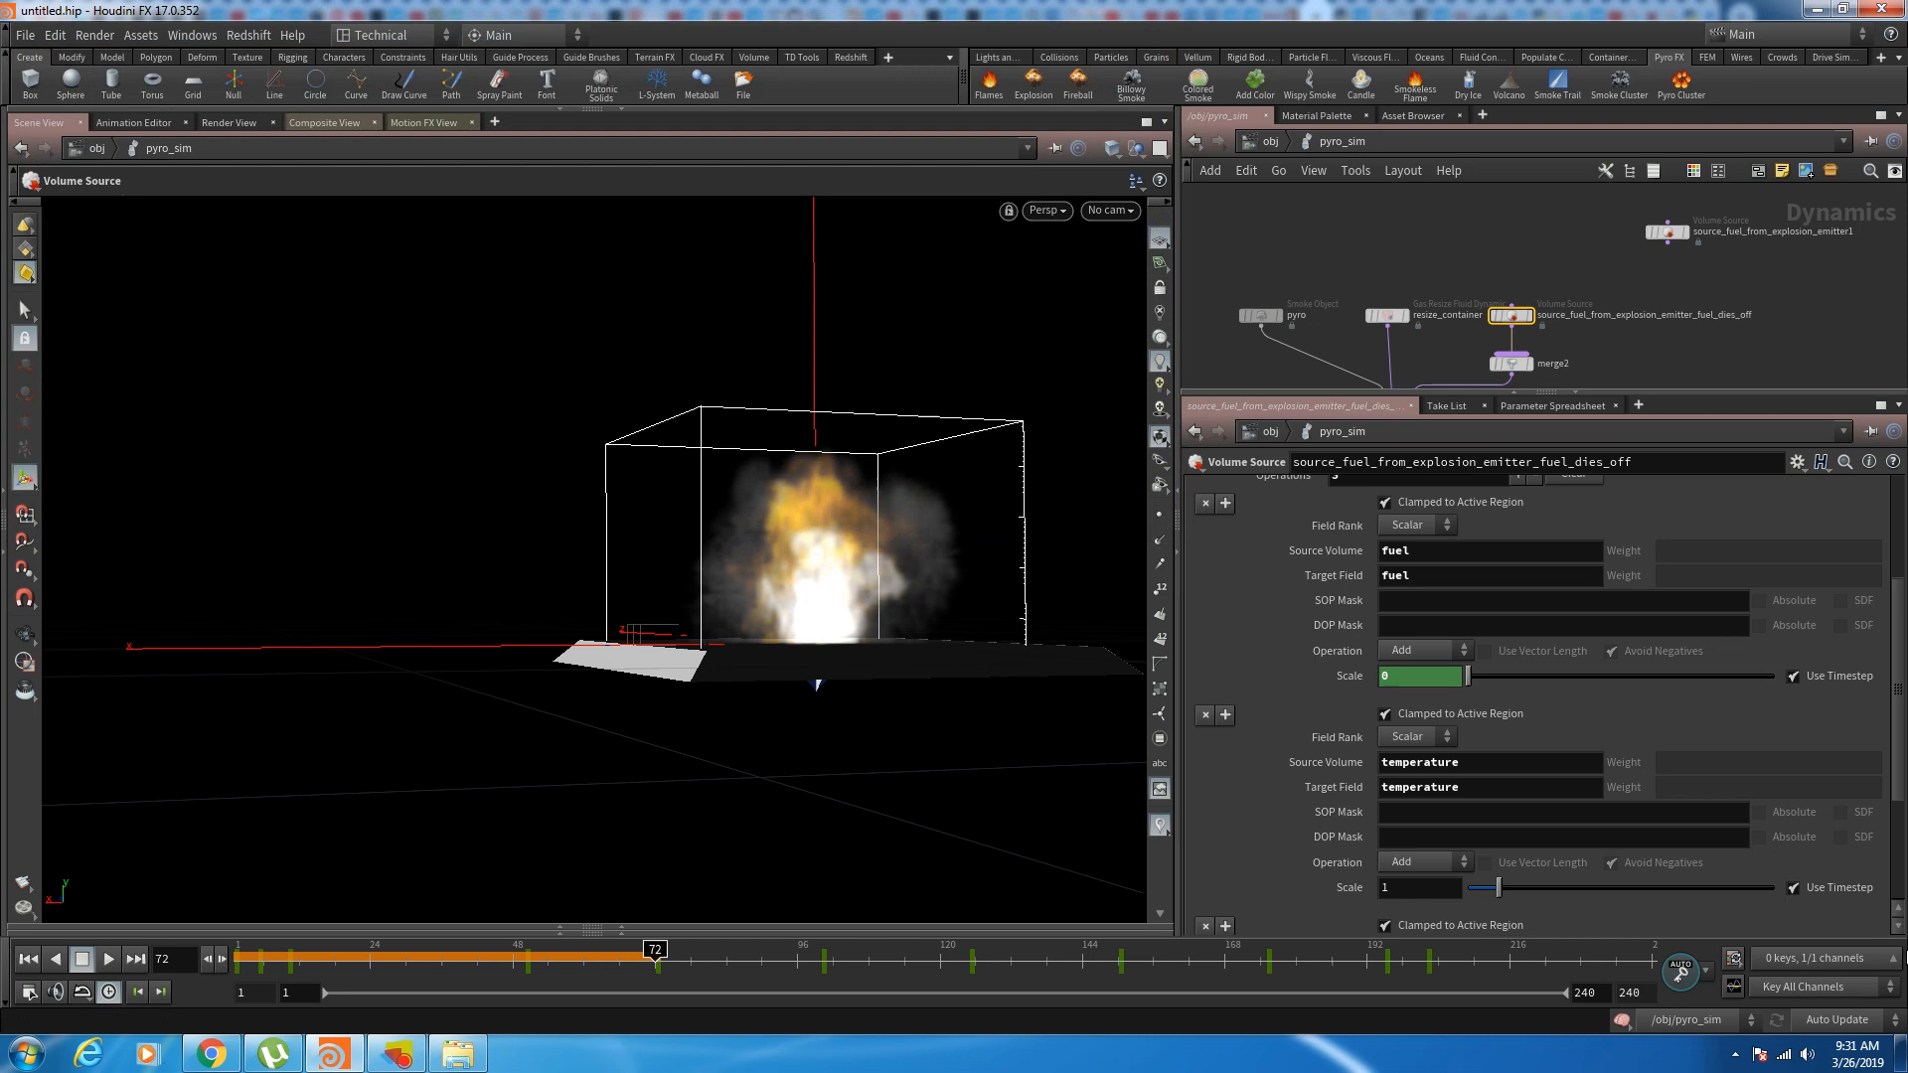
Step: Switch the scene's update mode to Manual
click(1838, 1020)
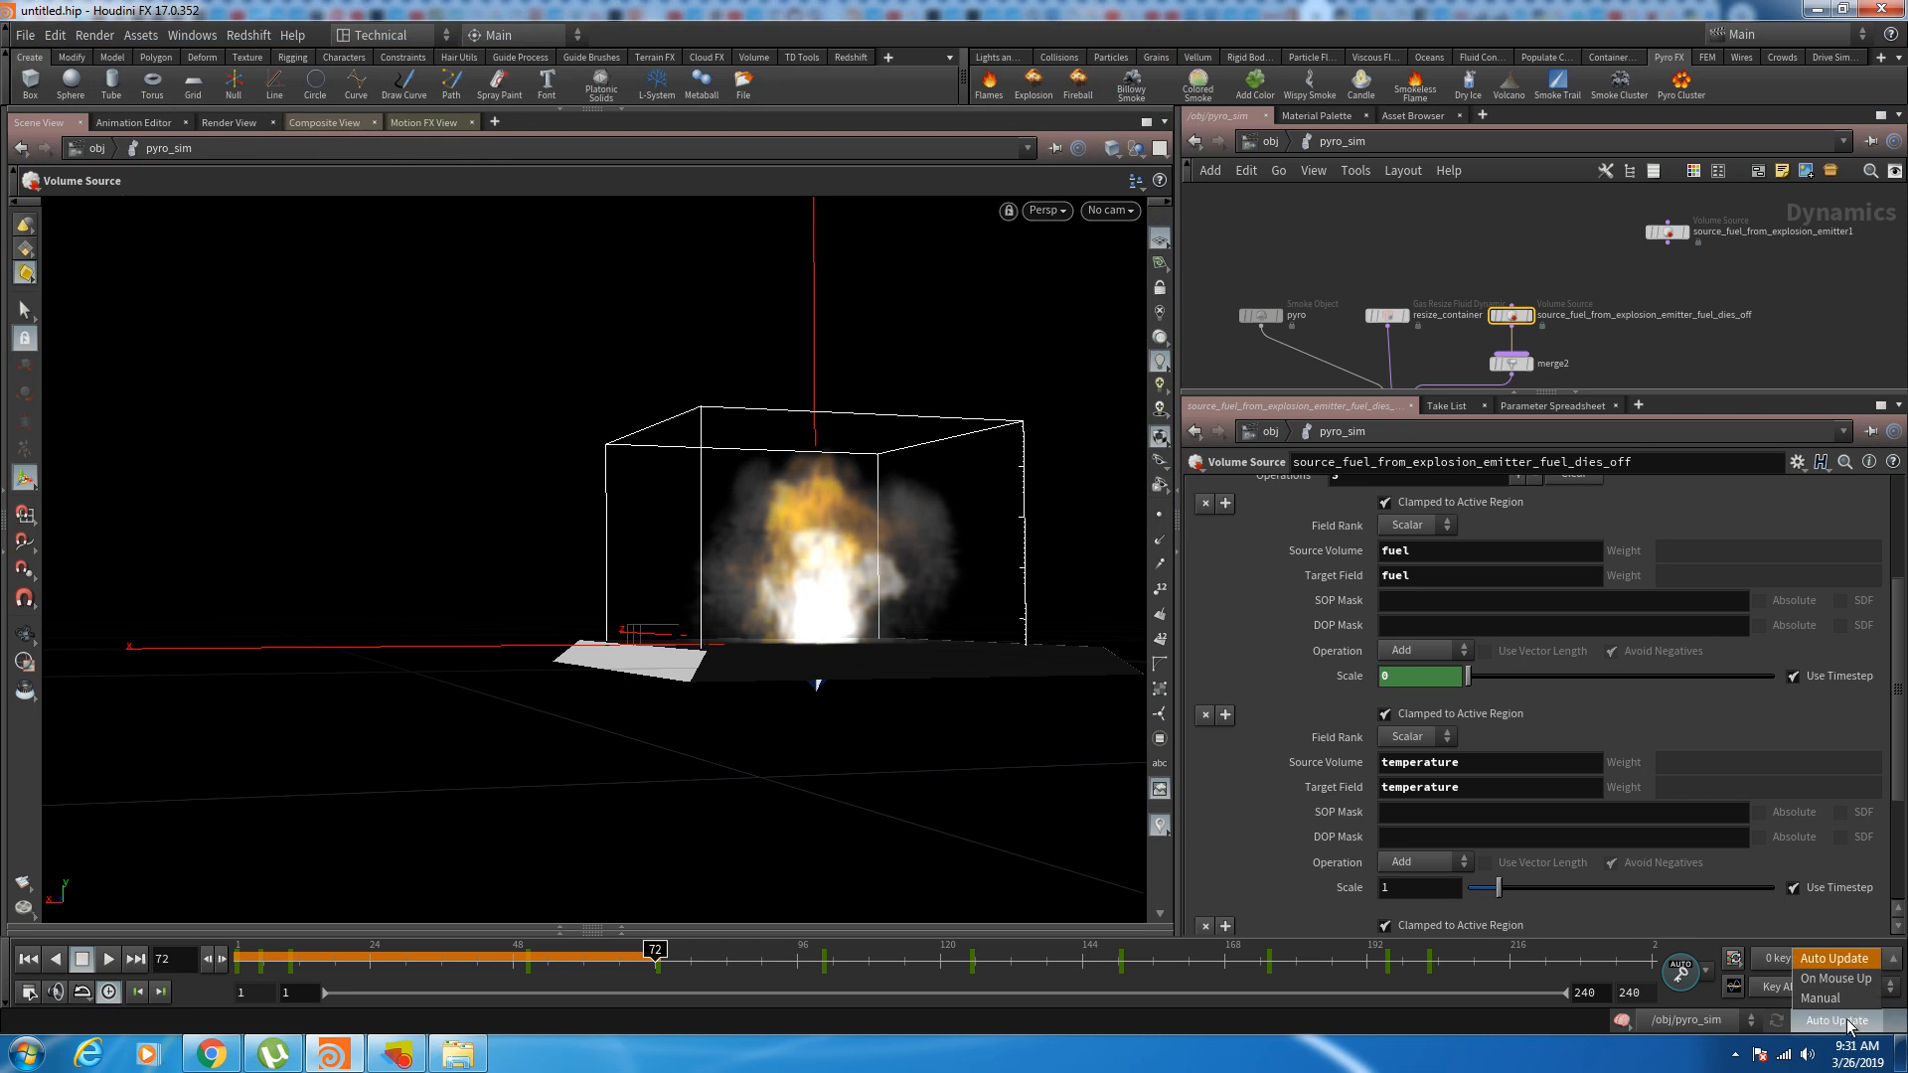
click(1848, 1024)
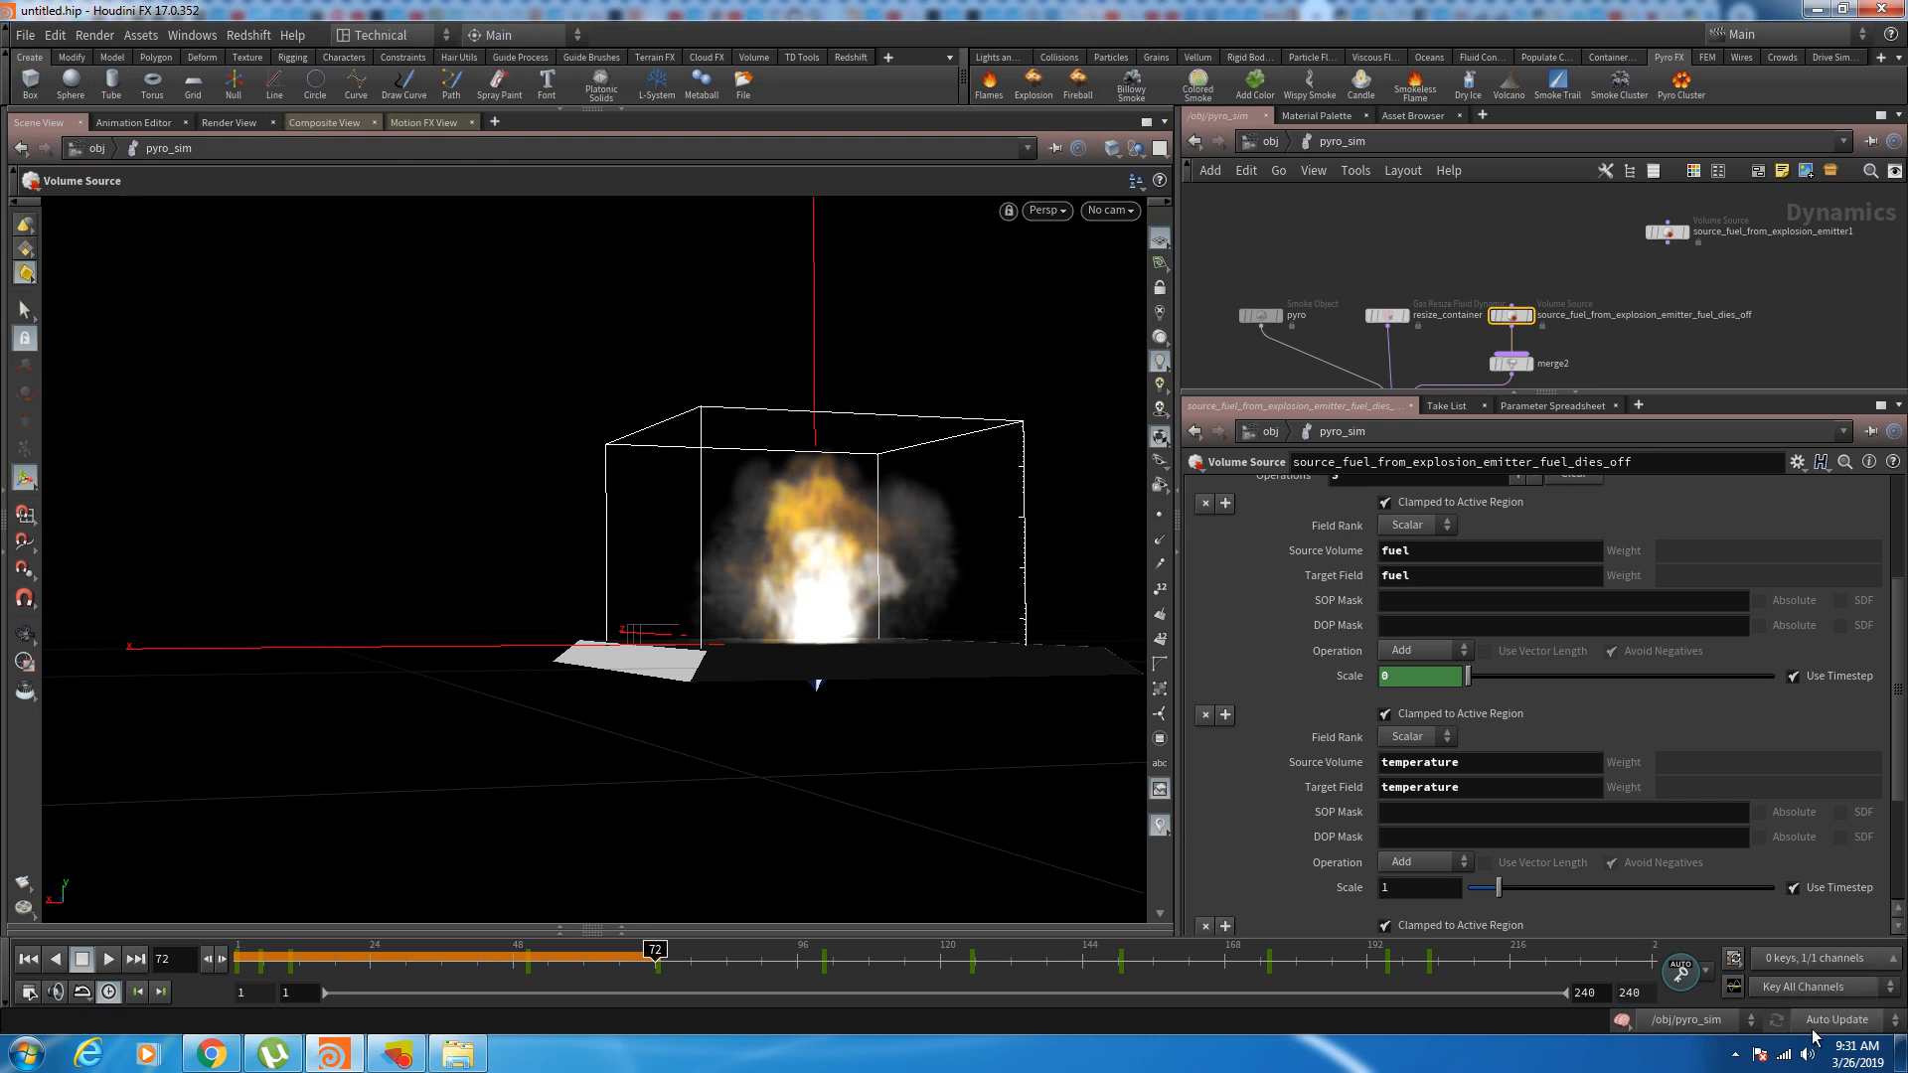
click(1835, 1021)
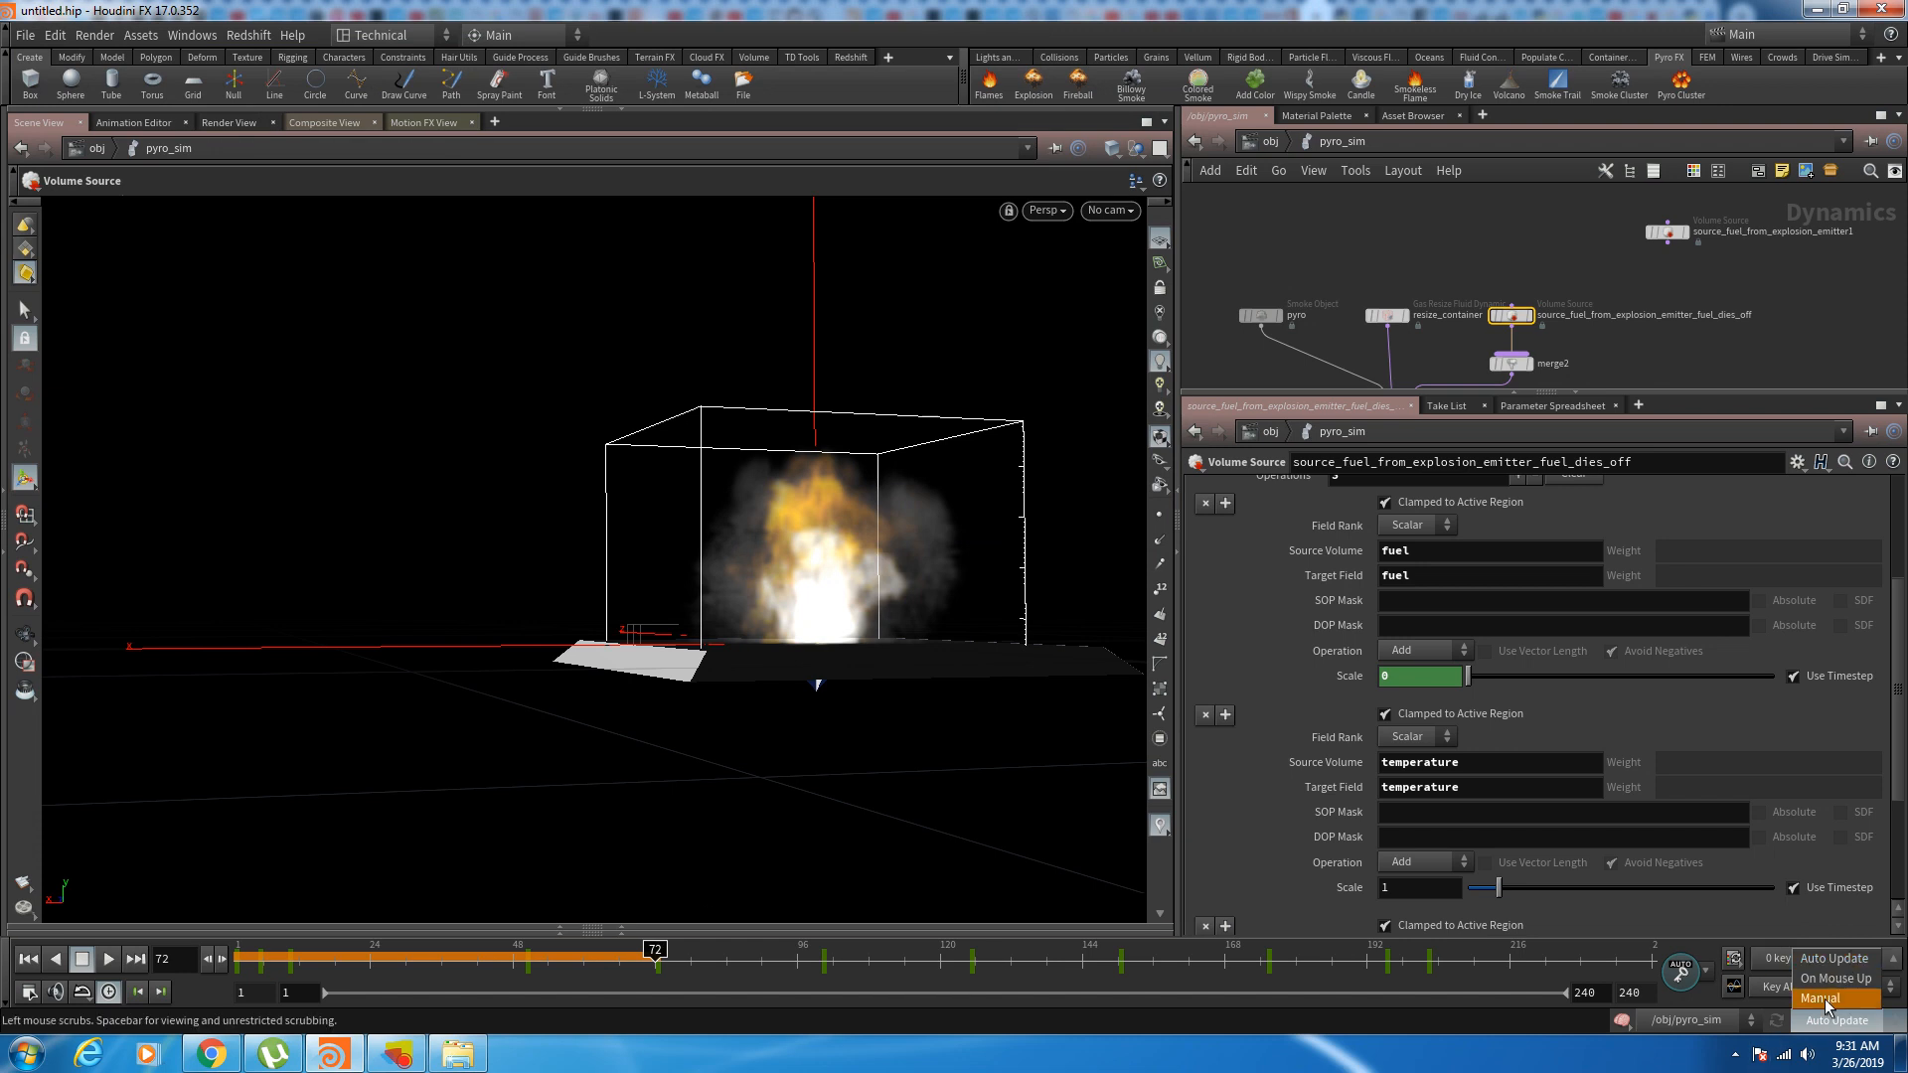
click(1826, 997)
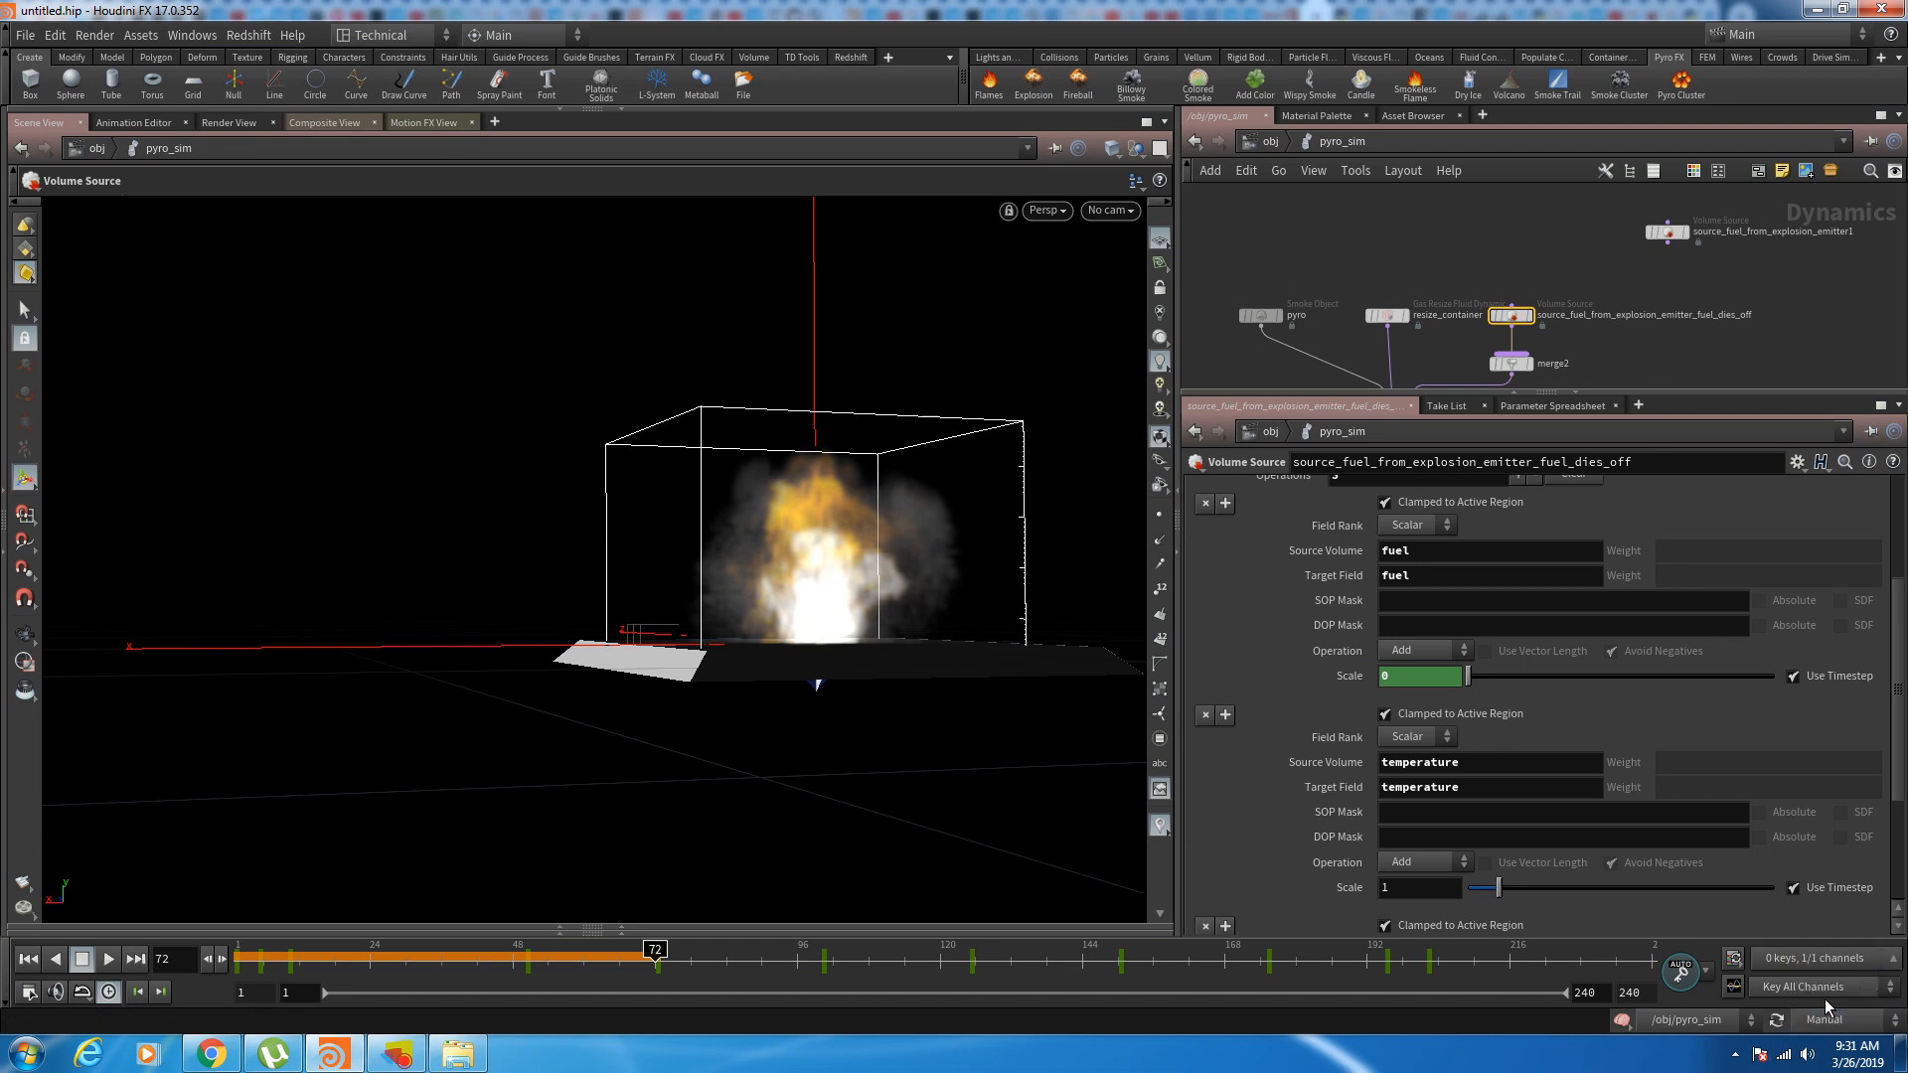
Step: Remove the fuel Scale keyframes at frames 100 and 125 from source_fuel_from_explosion_emitter_fuel_dies_off
click(825, 959)
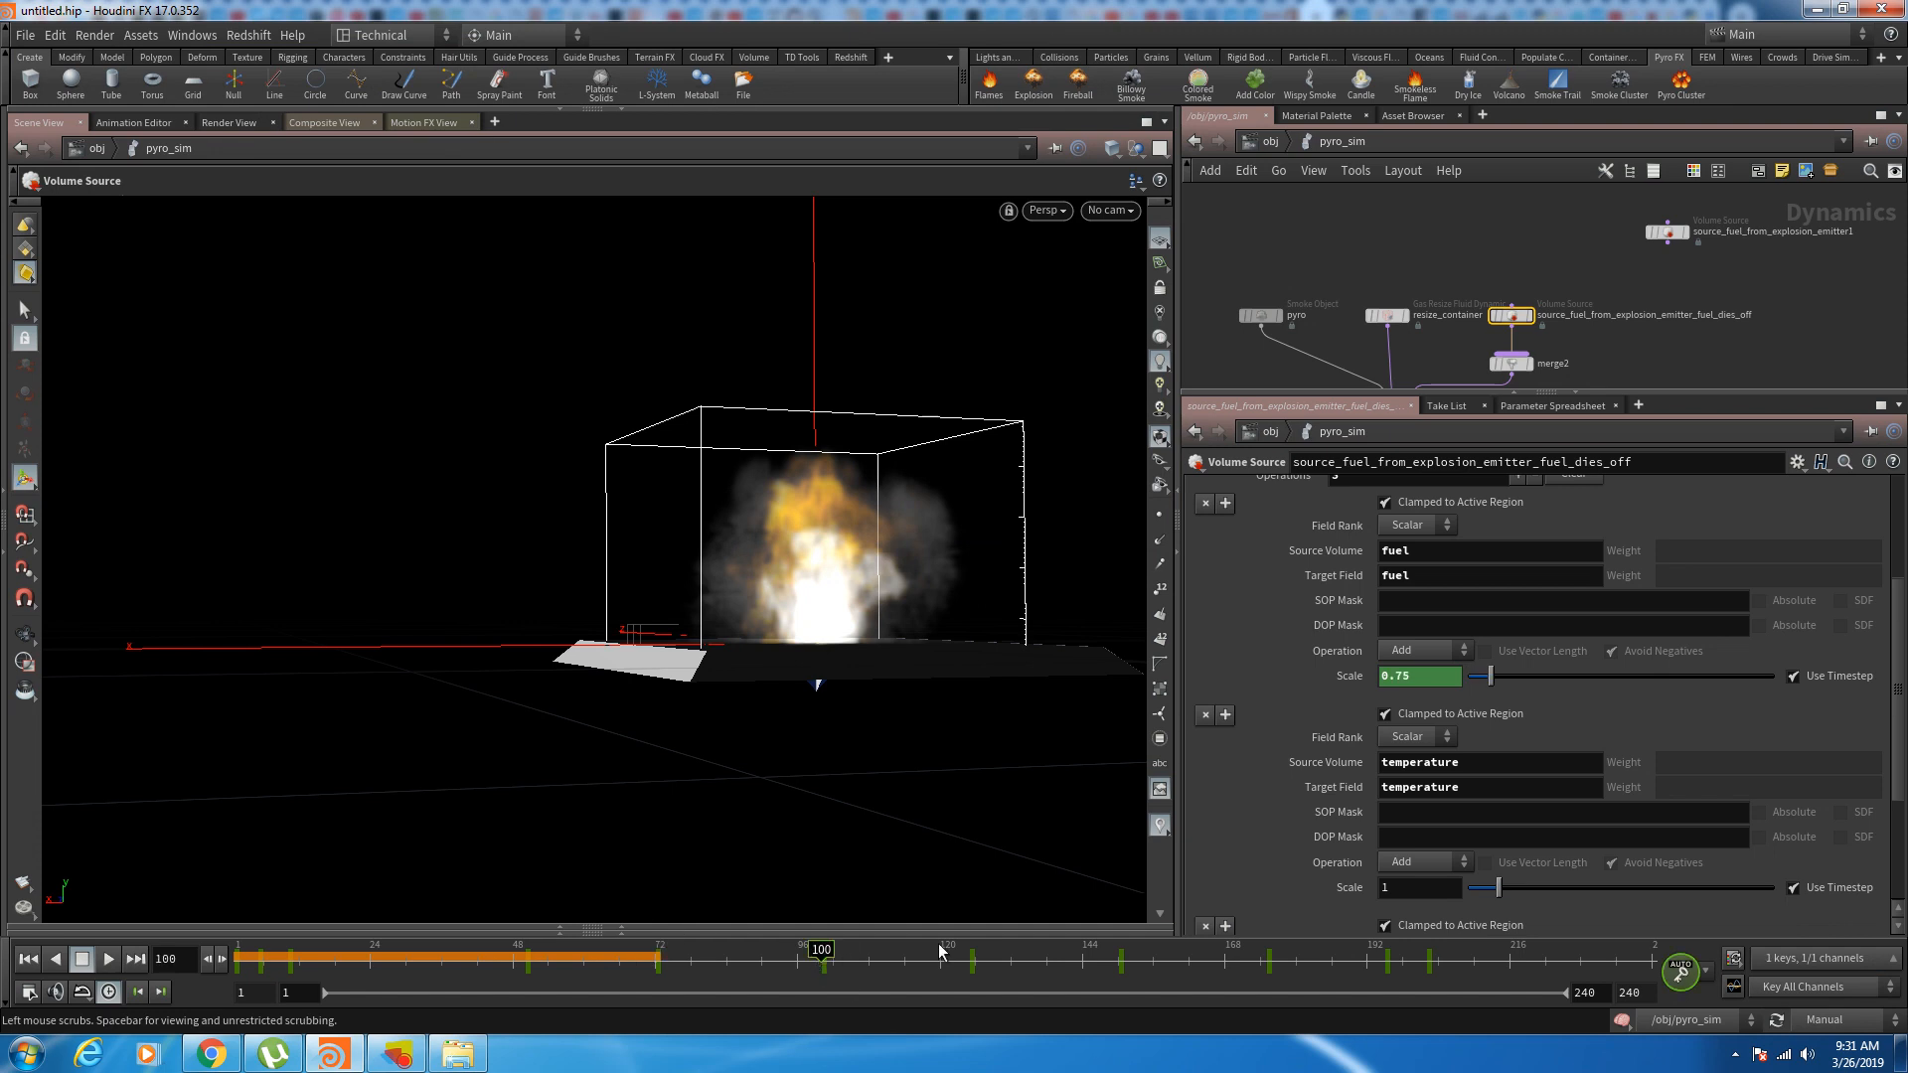
right_click(1428, 673)
mouse_move(1475, 686)
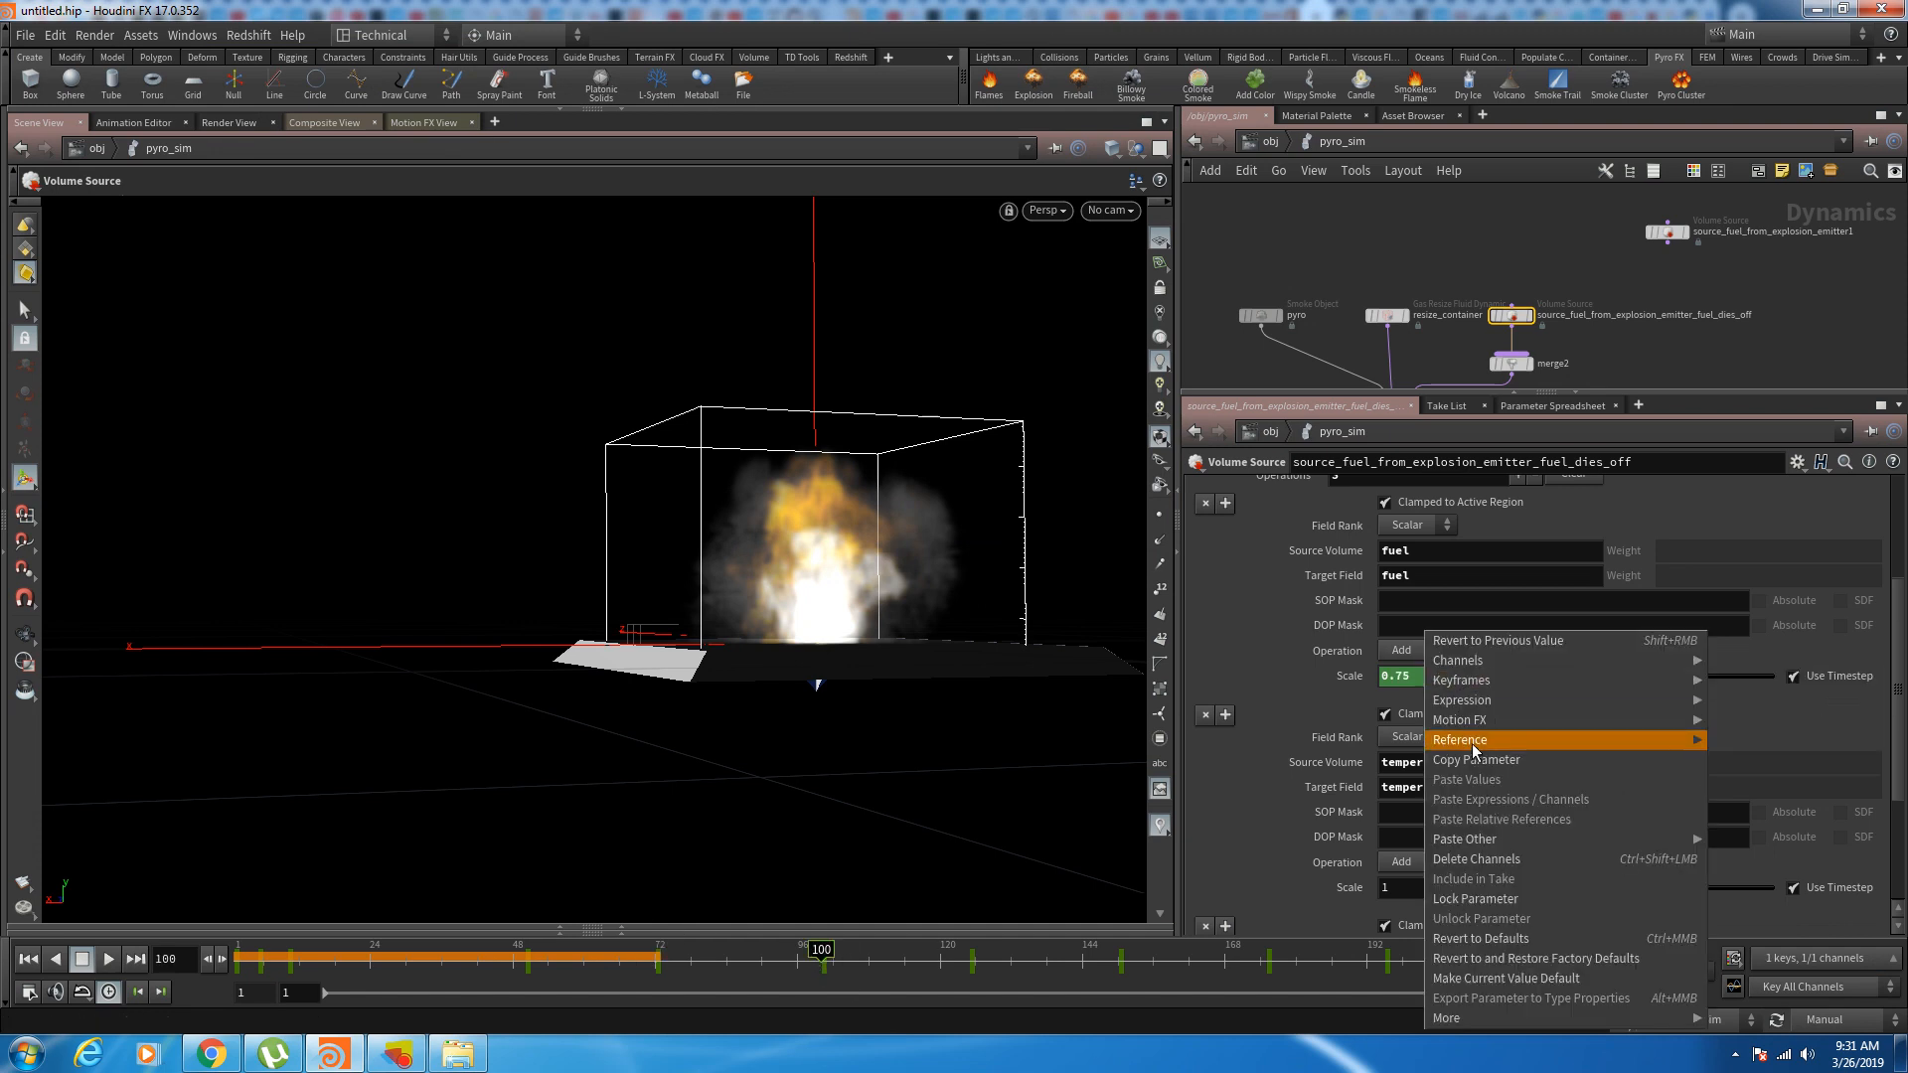
mouse_move(1484, 743)
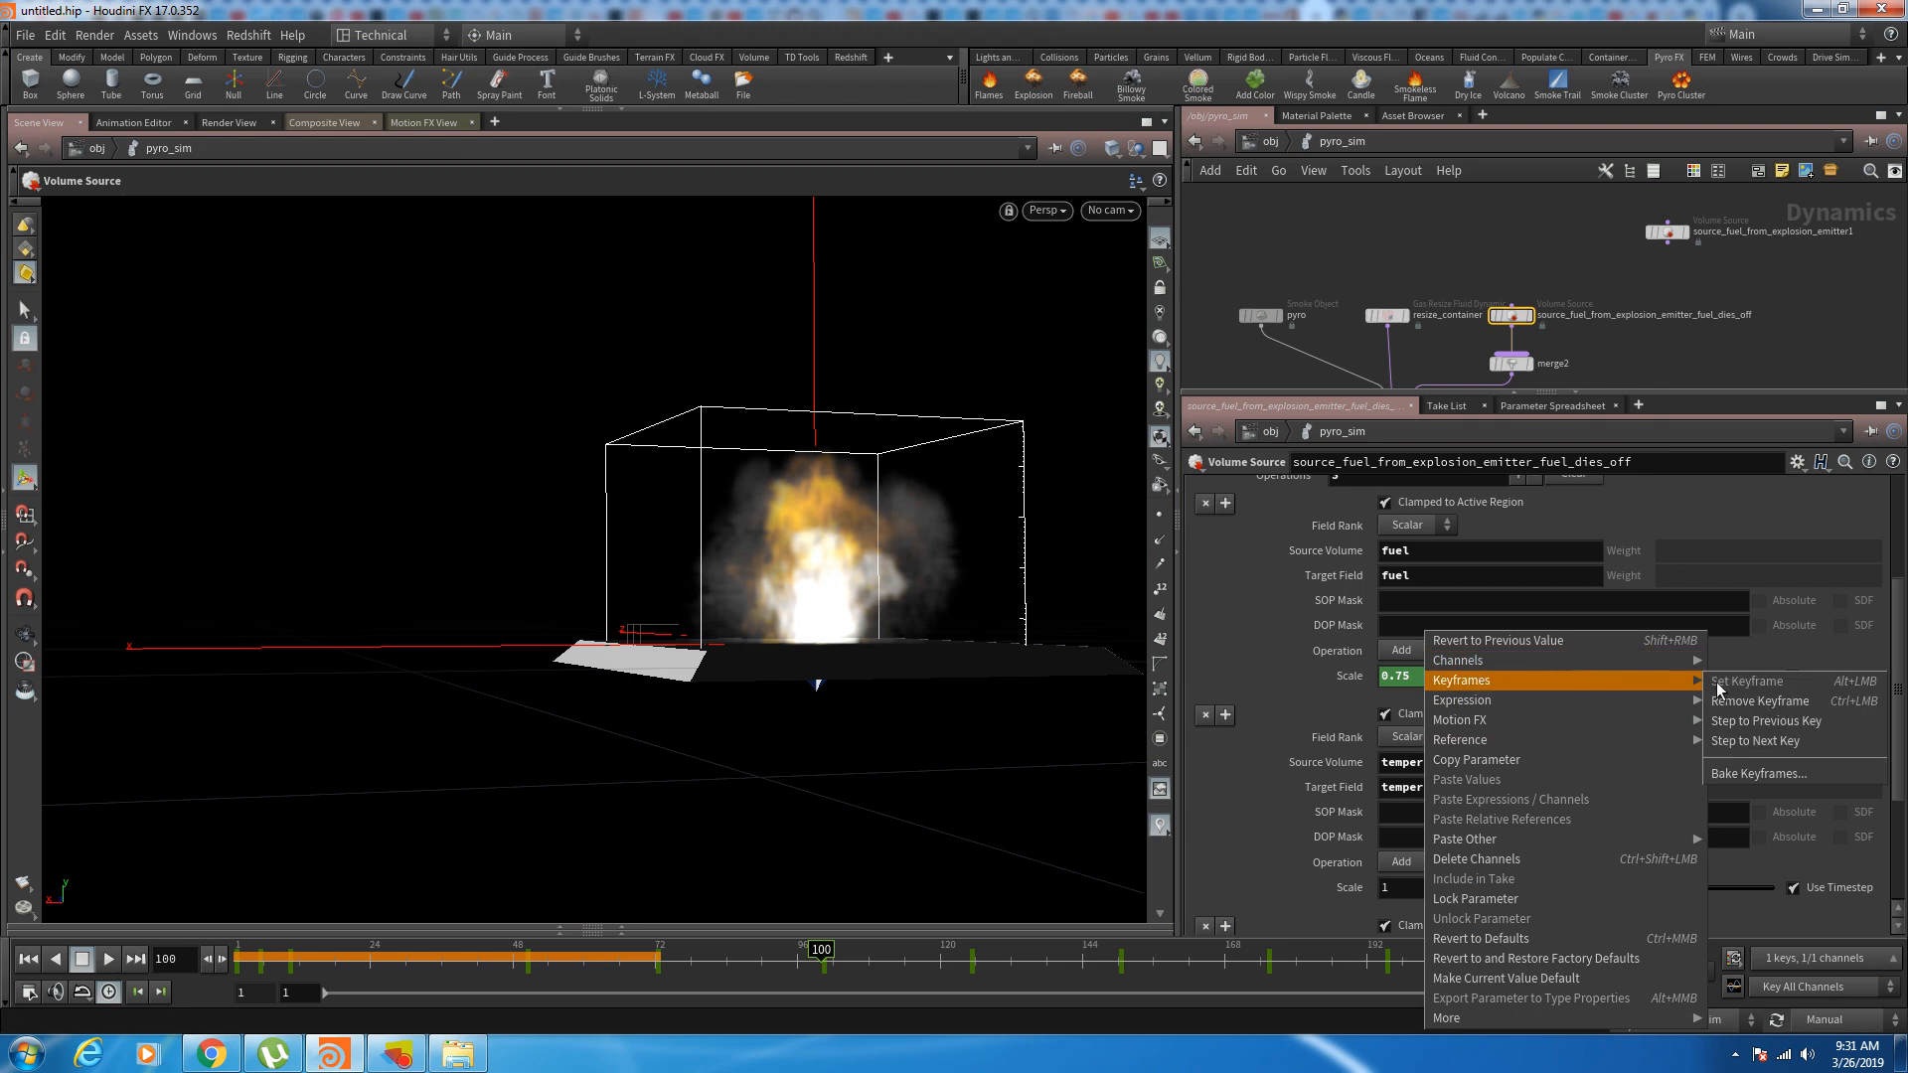
click(1726, 704)
drag(981, 966, 970, 965)
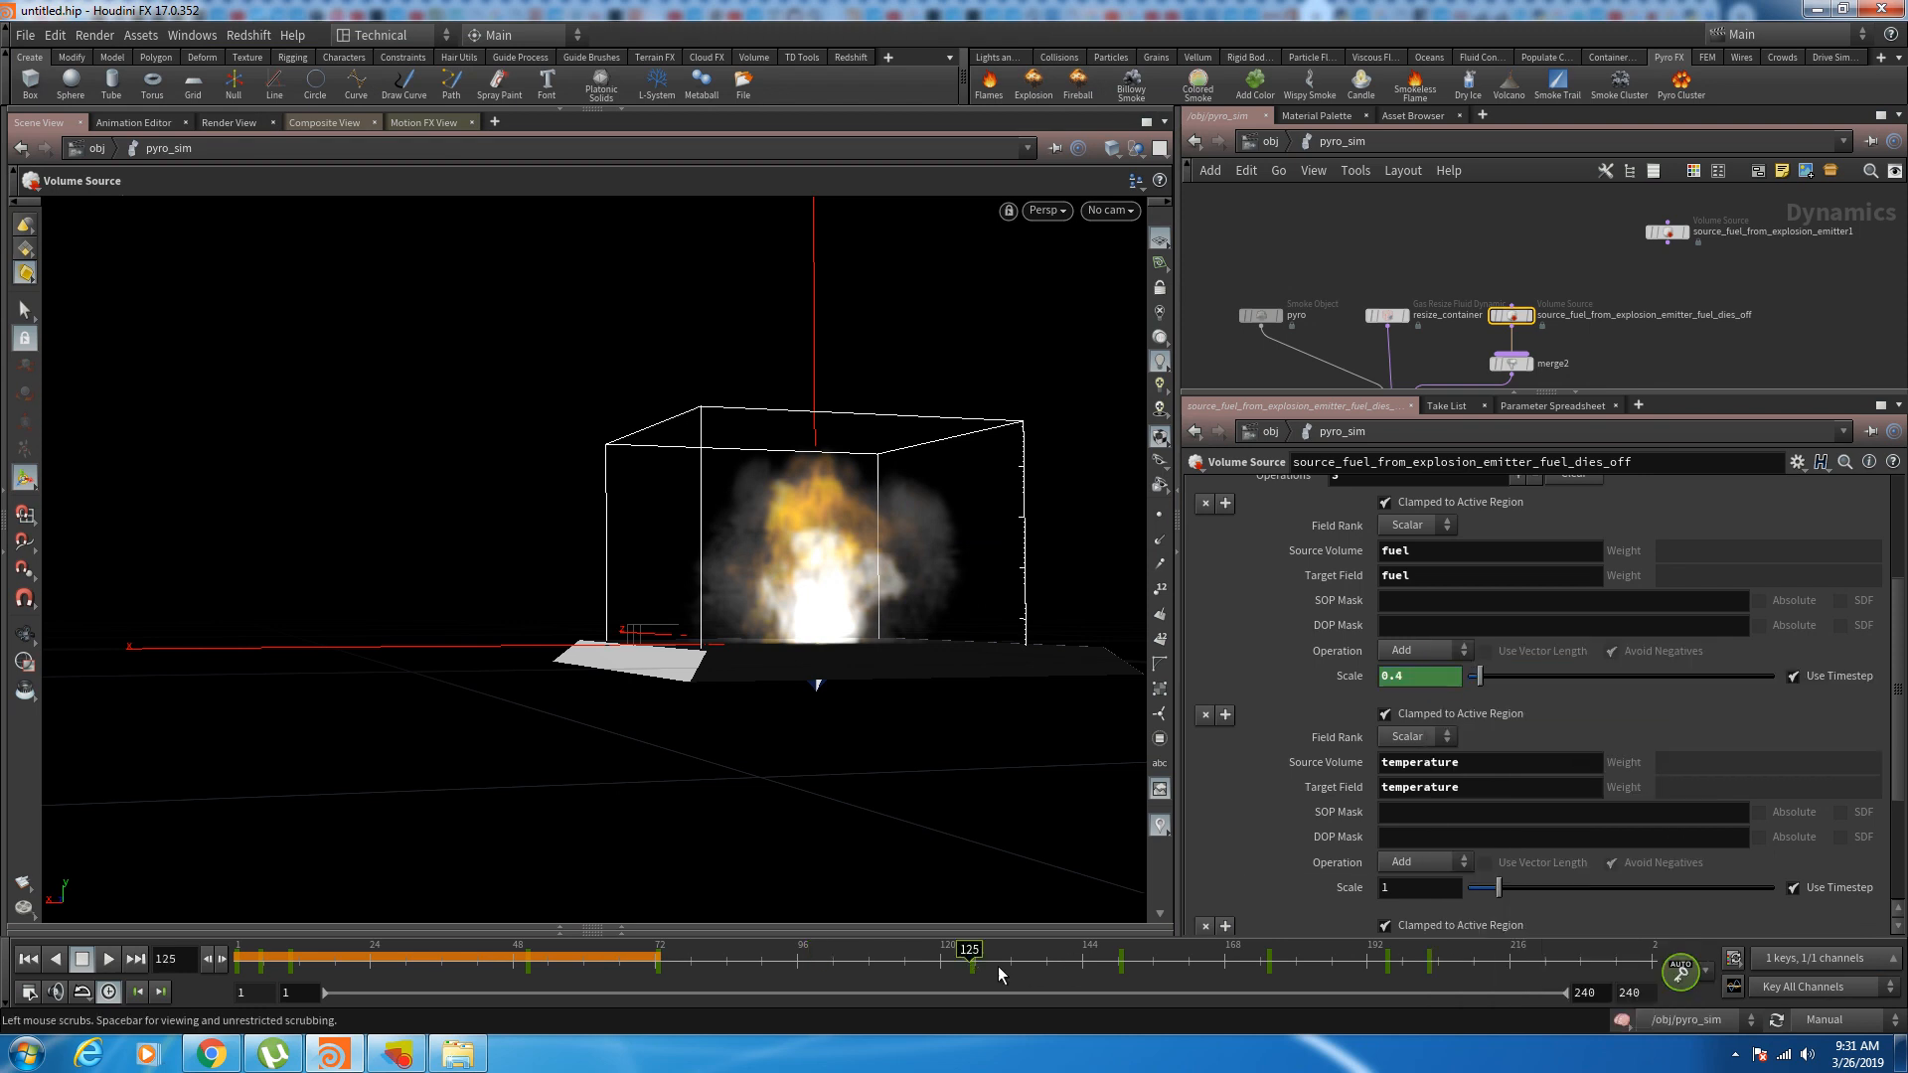
right_click(1433, 679)
mouse_move(1485, 683)
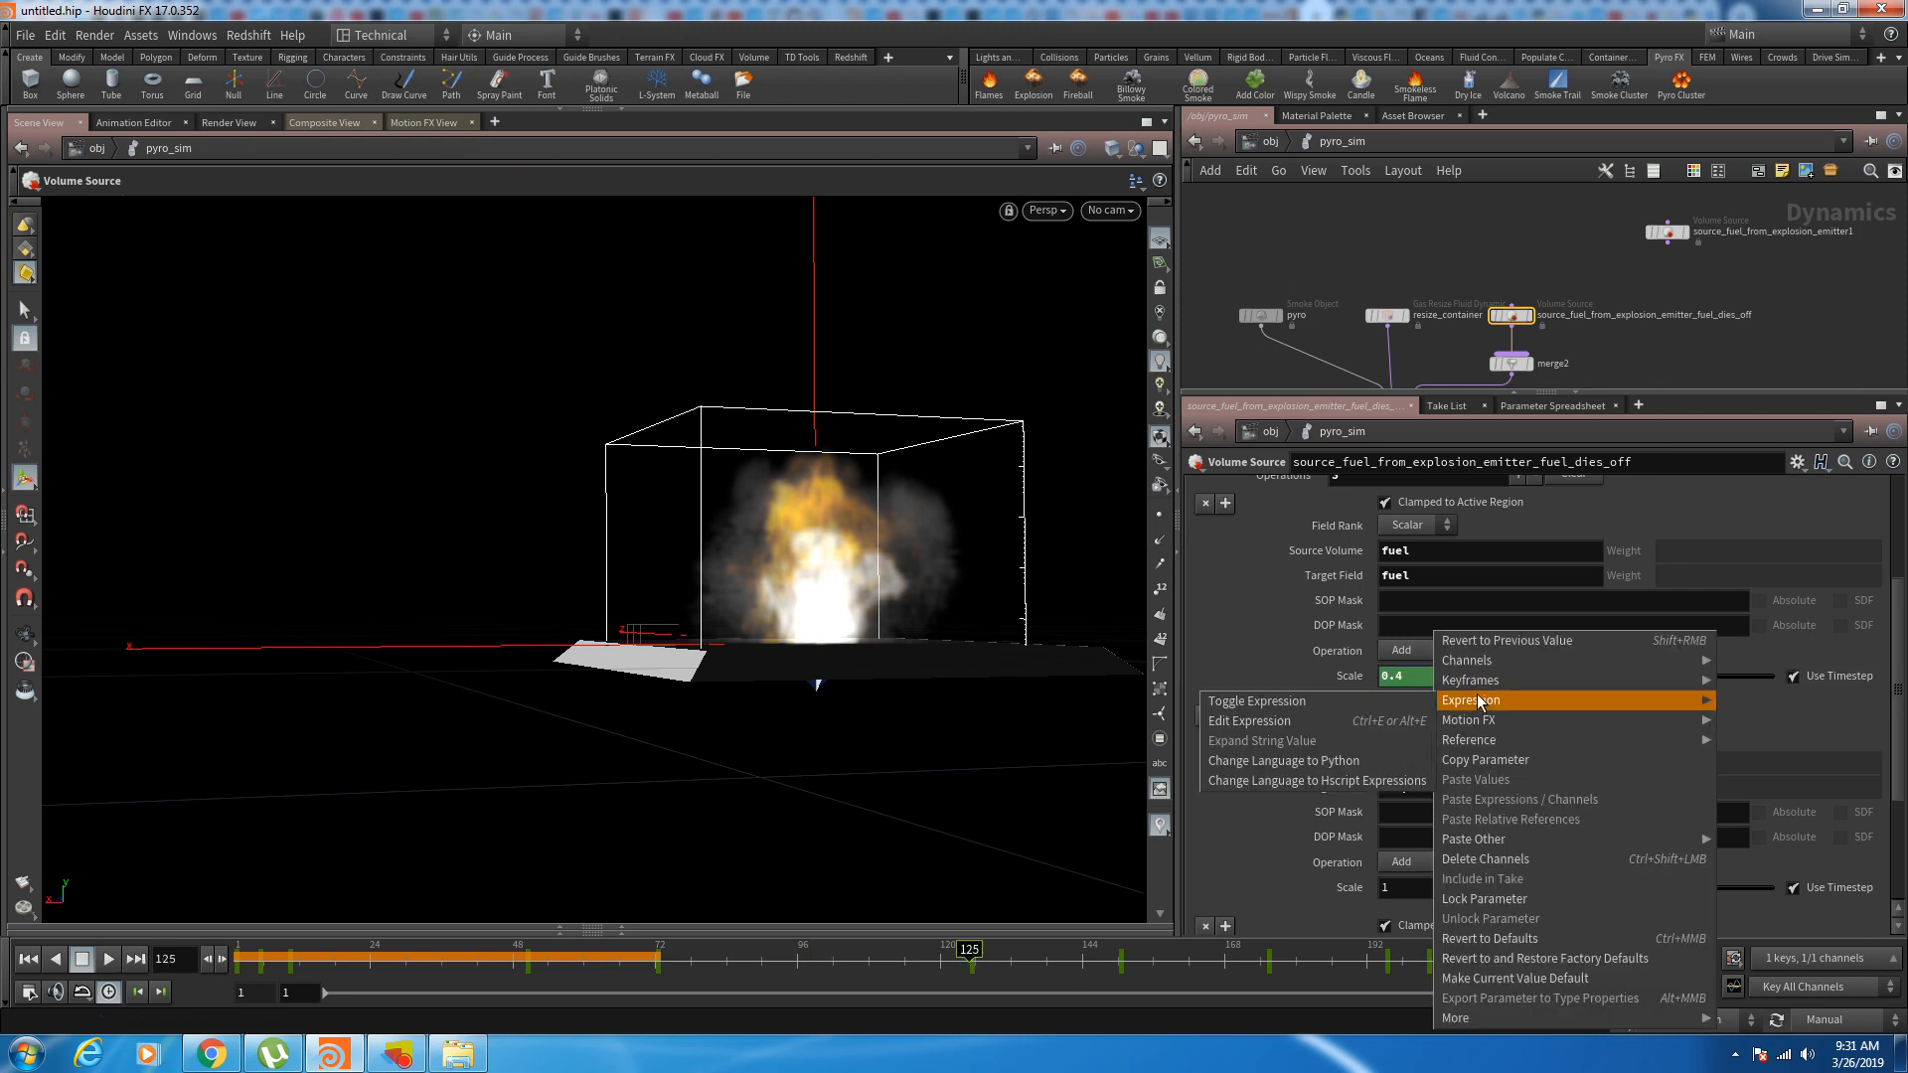
click(1757, 702)
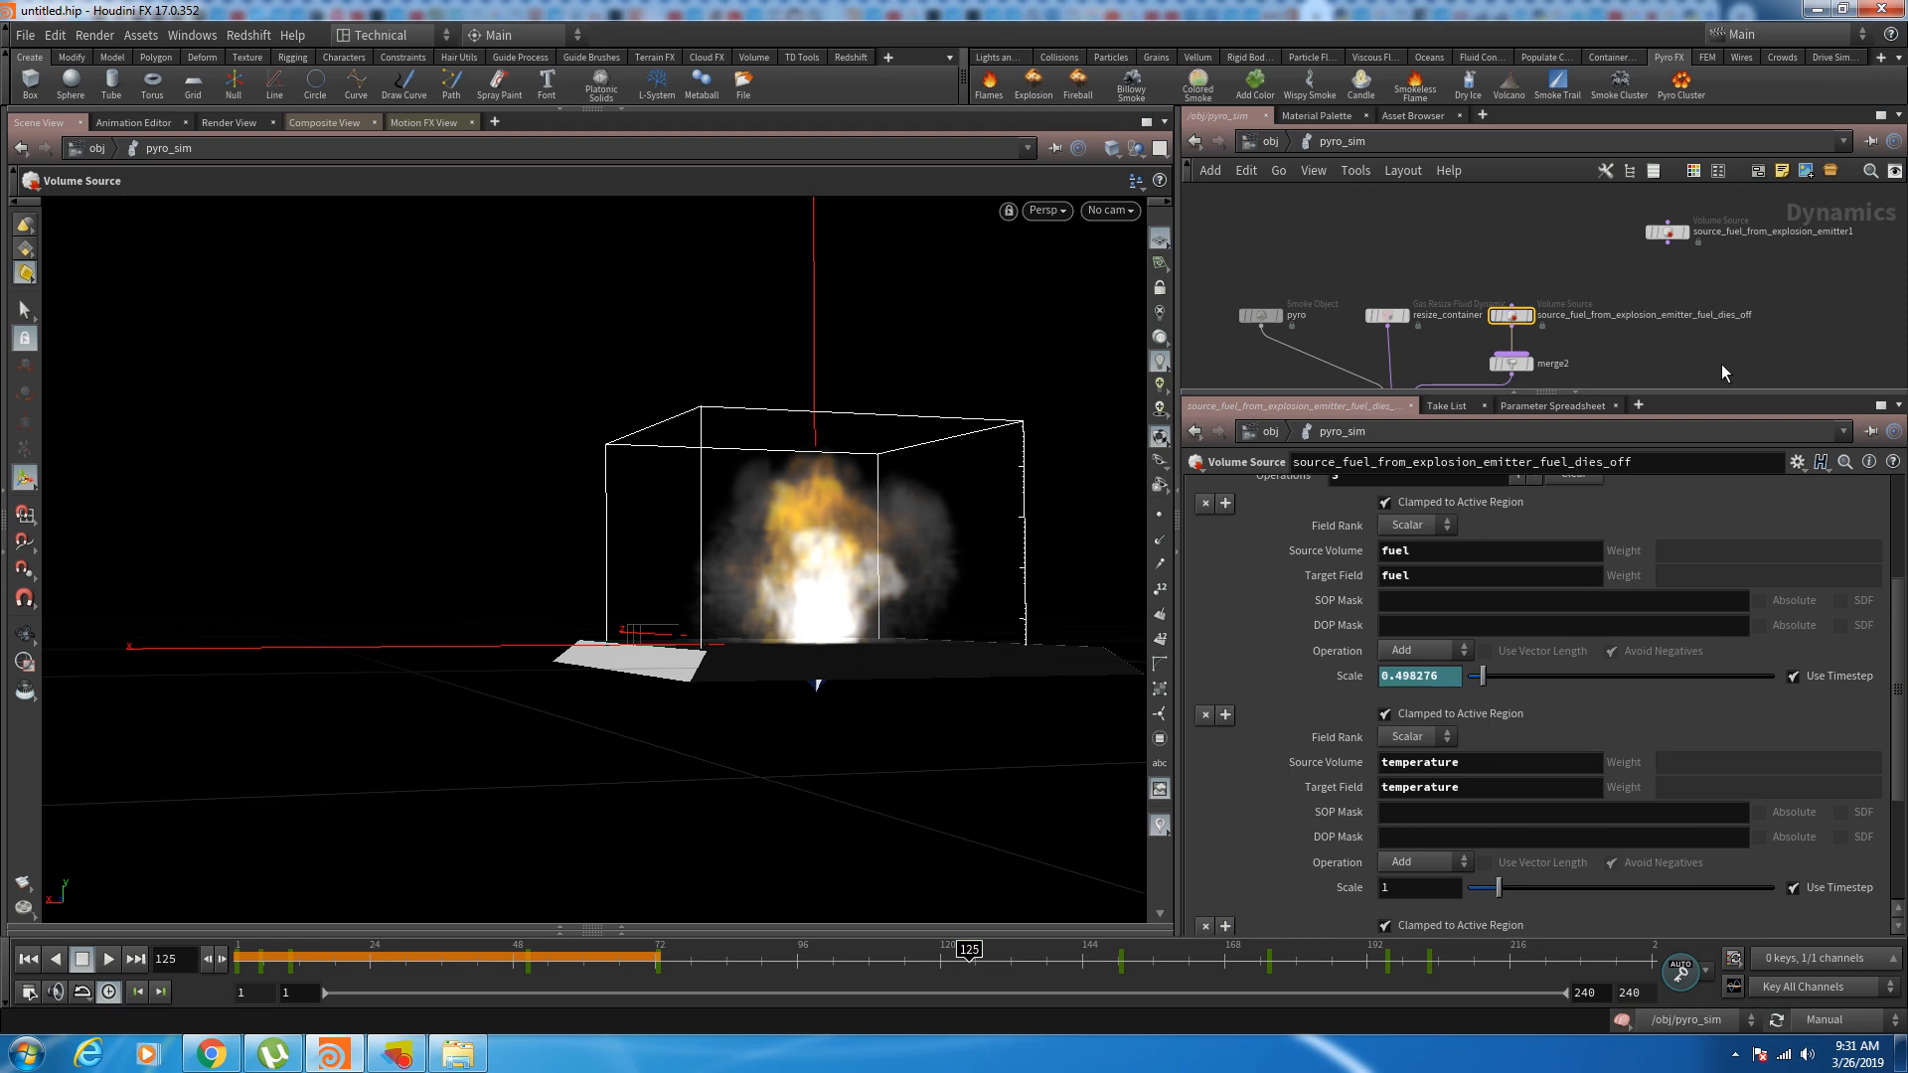
Step: Compare the fuel Scale of source_fuel_from_explosion_emitter1 and source_fuel_from_explosion_emitter_fuel_dies_off at frame 184
click(1673, 233)
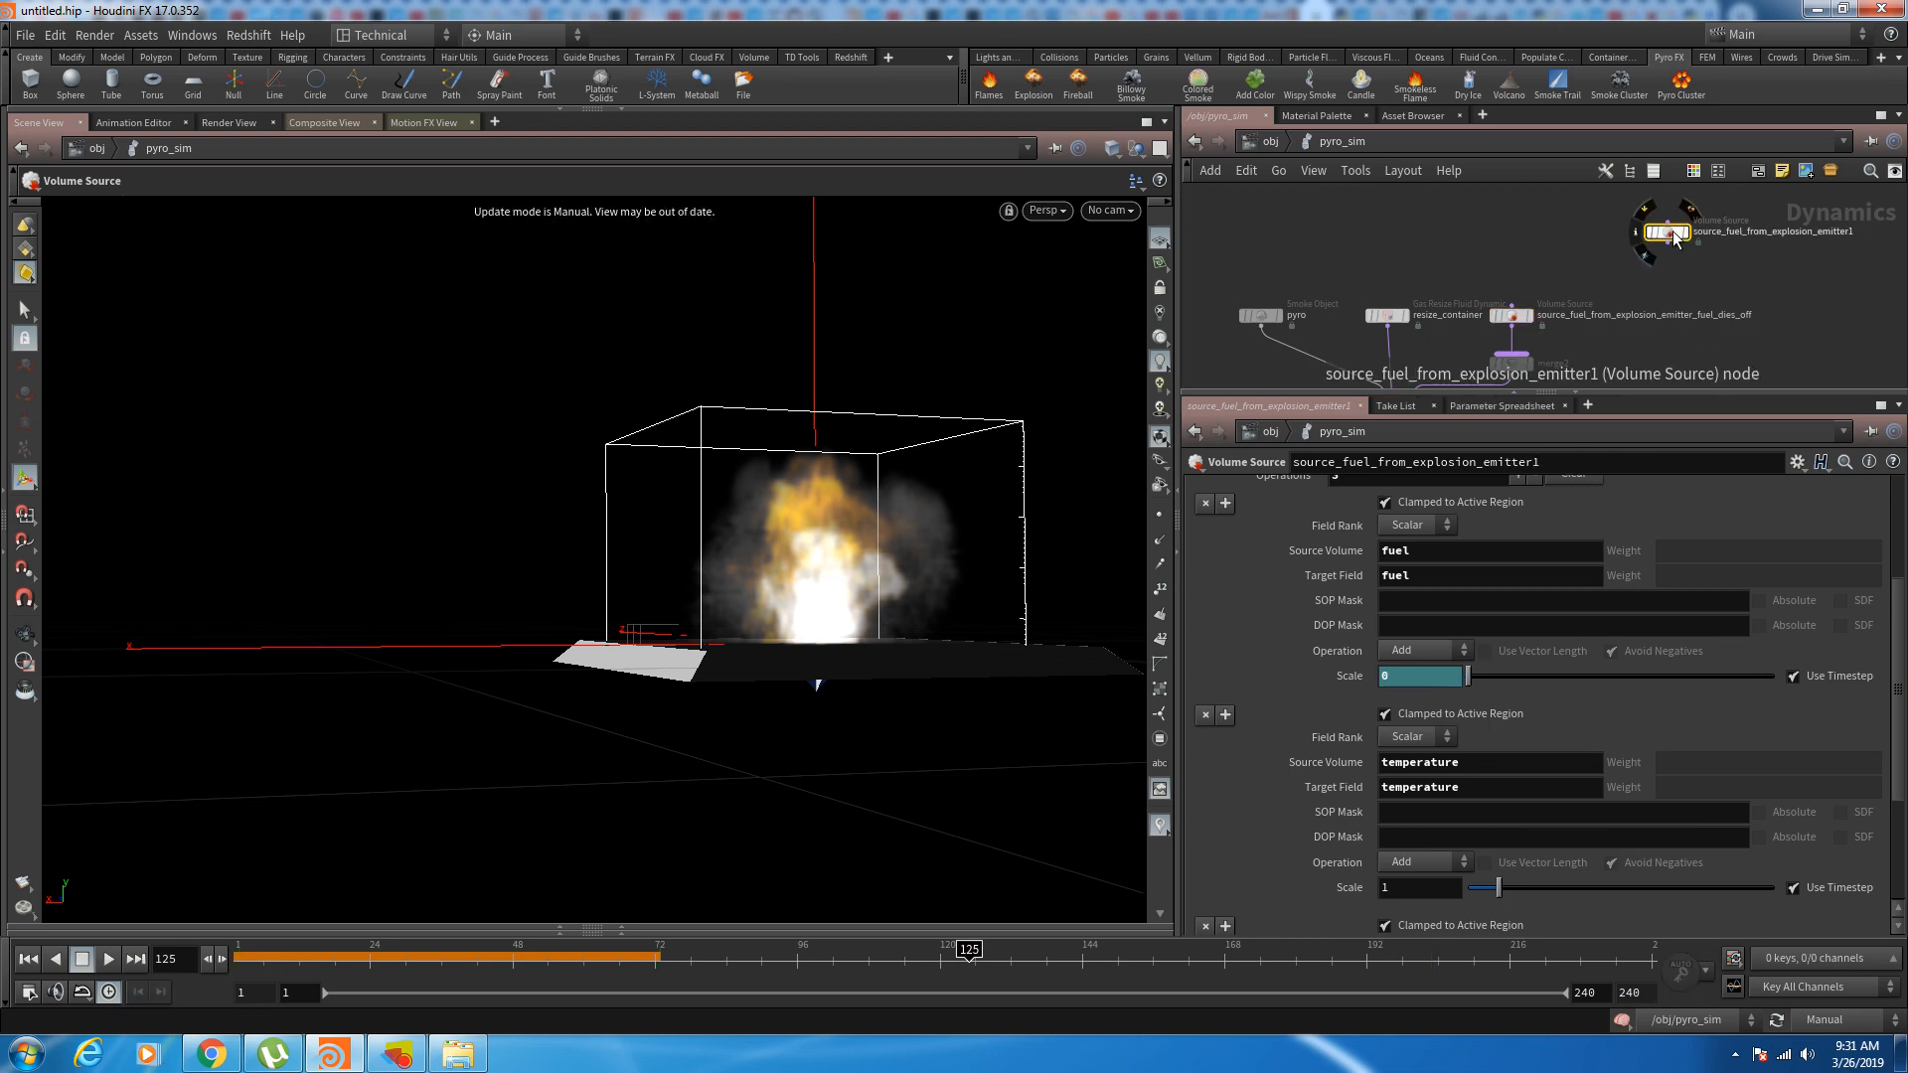
drag(968, 966, 1319, 973)
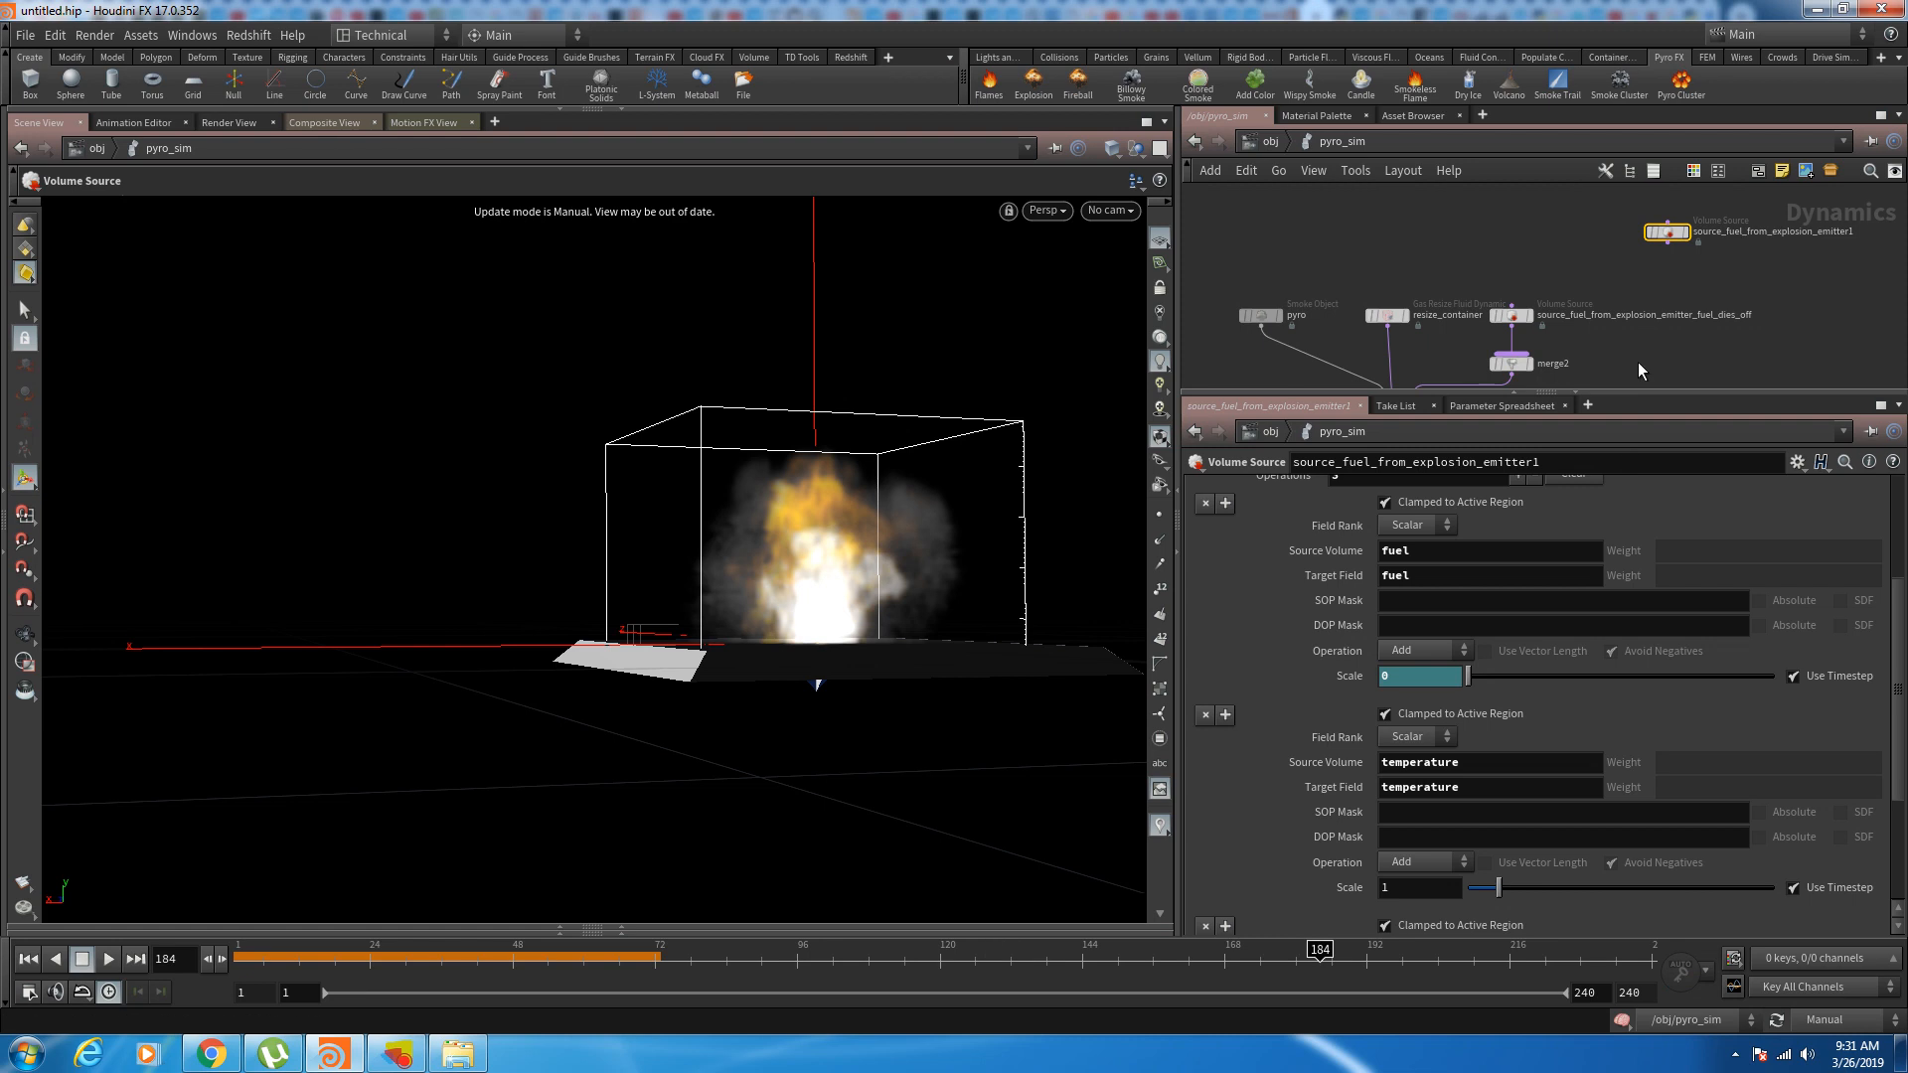
mouse_move(1672, 234)
mouse_down()
mouse_move(1649, 238)
mouse_move(1713, 283)
mouse_move(1645, 263)
mouse_move(1667, 258)
mouse_up()
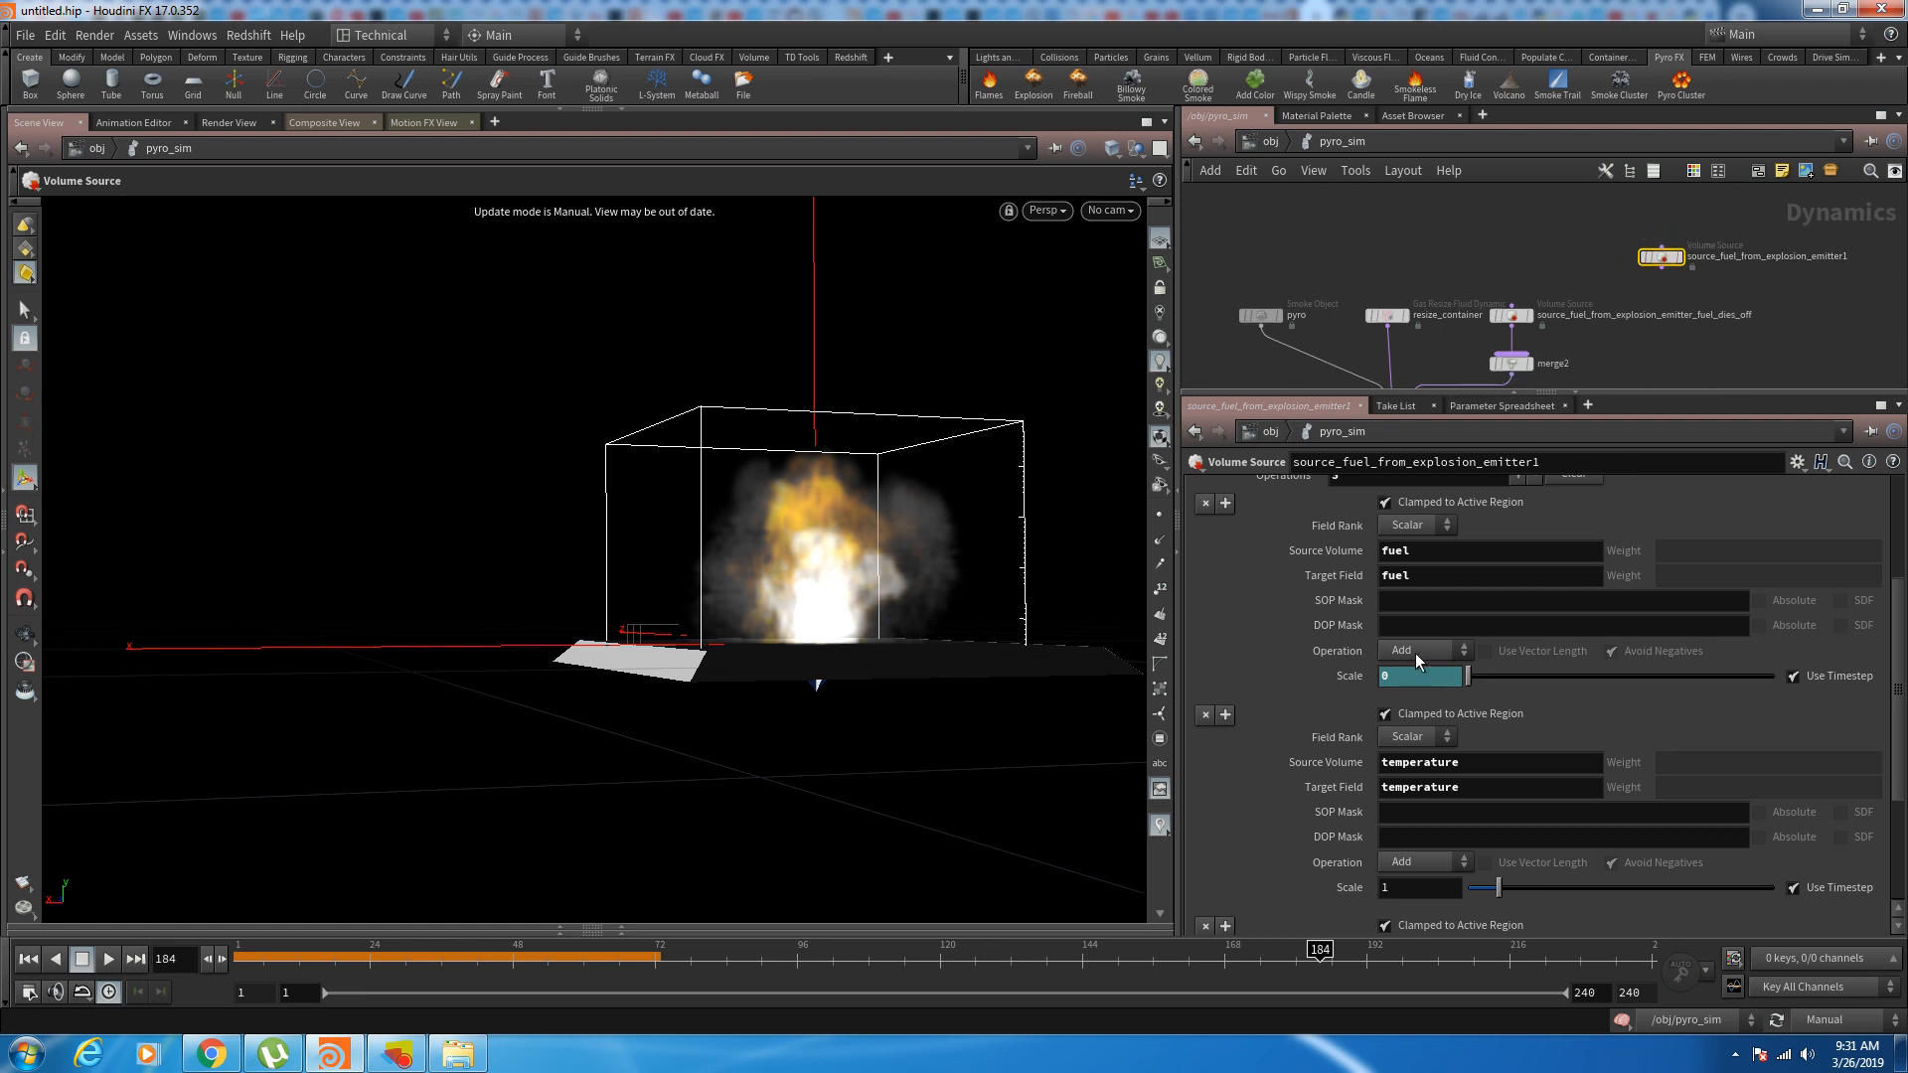
click(1510, 316)
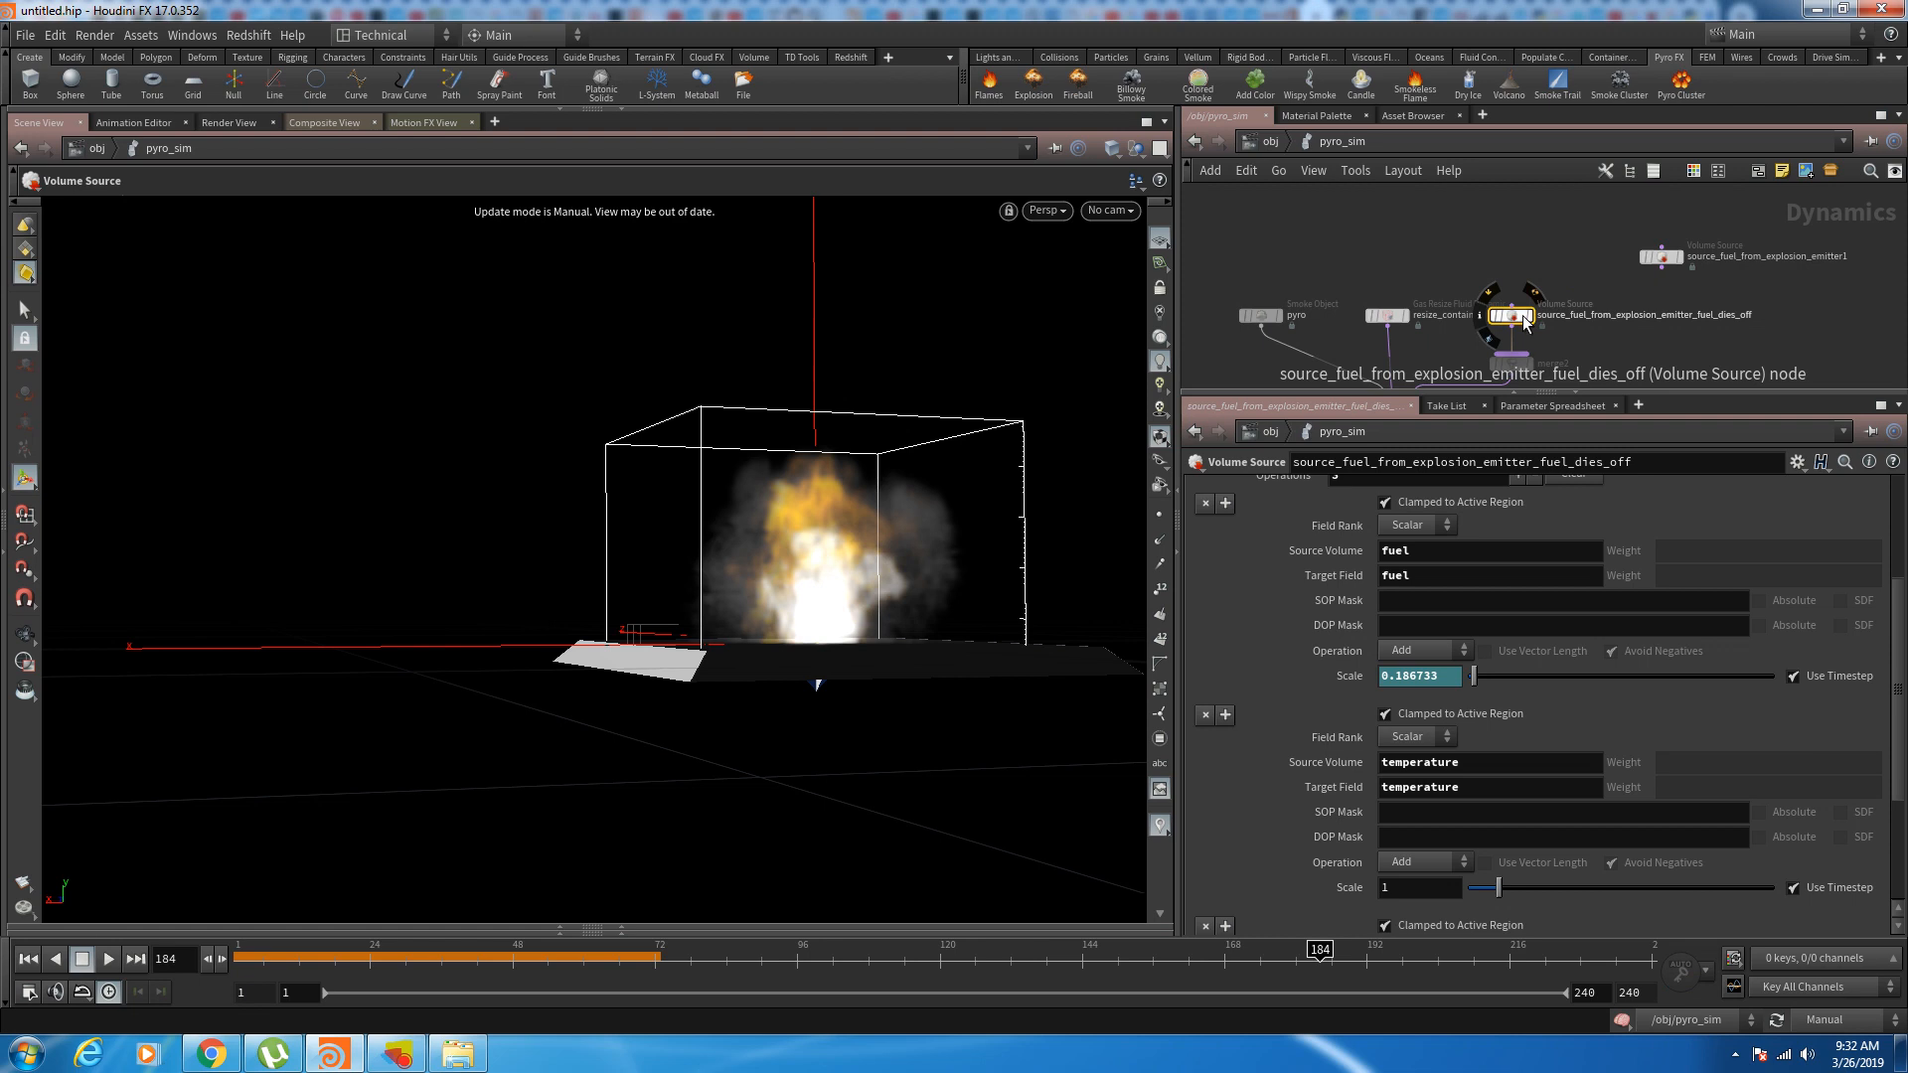
Step: Rearrange the two volume source nodes above merge2 in the network
drag(1511, 316, 1473, 256)
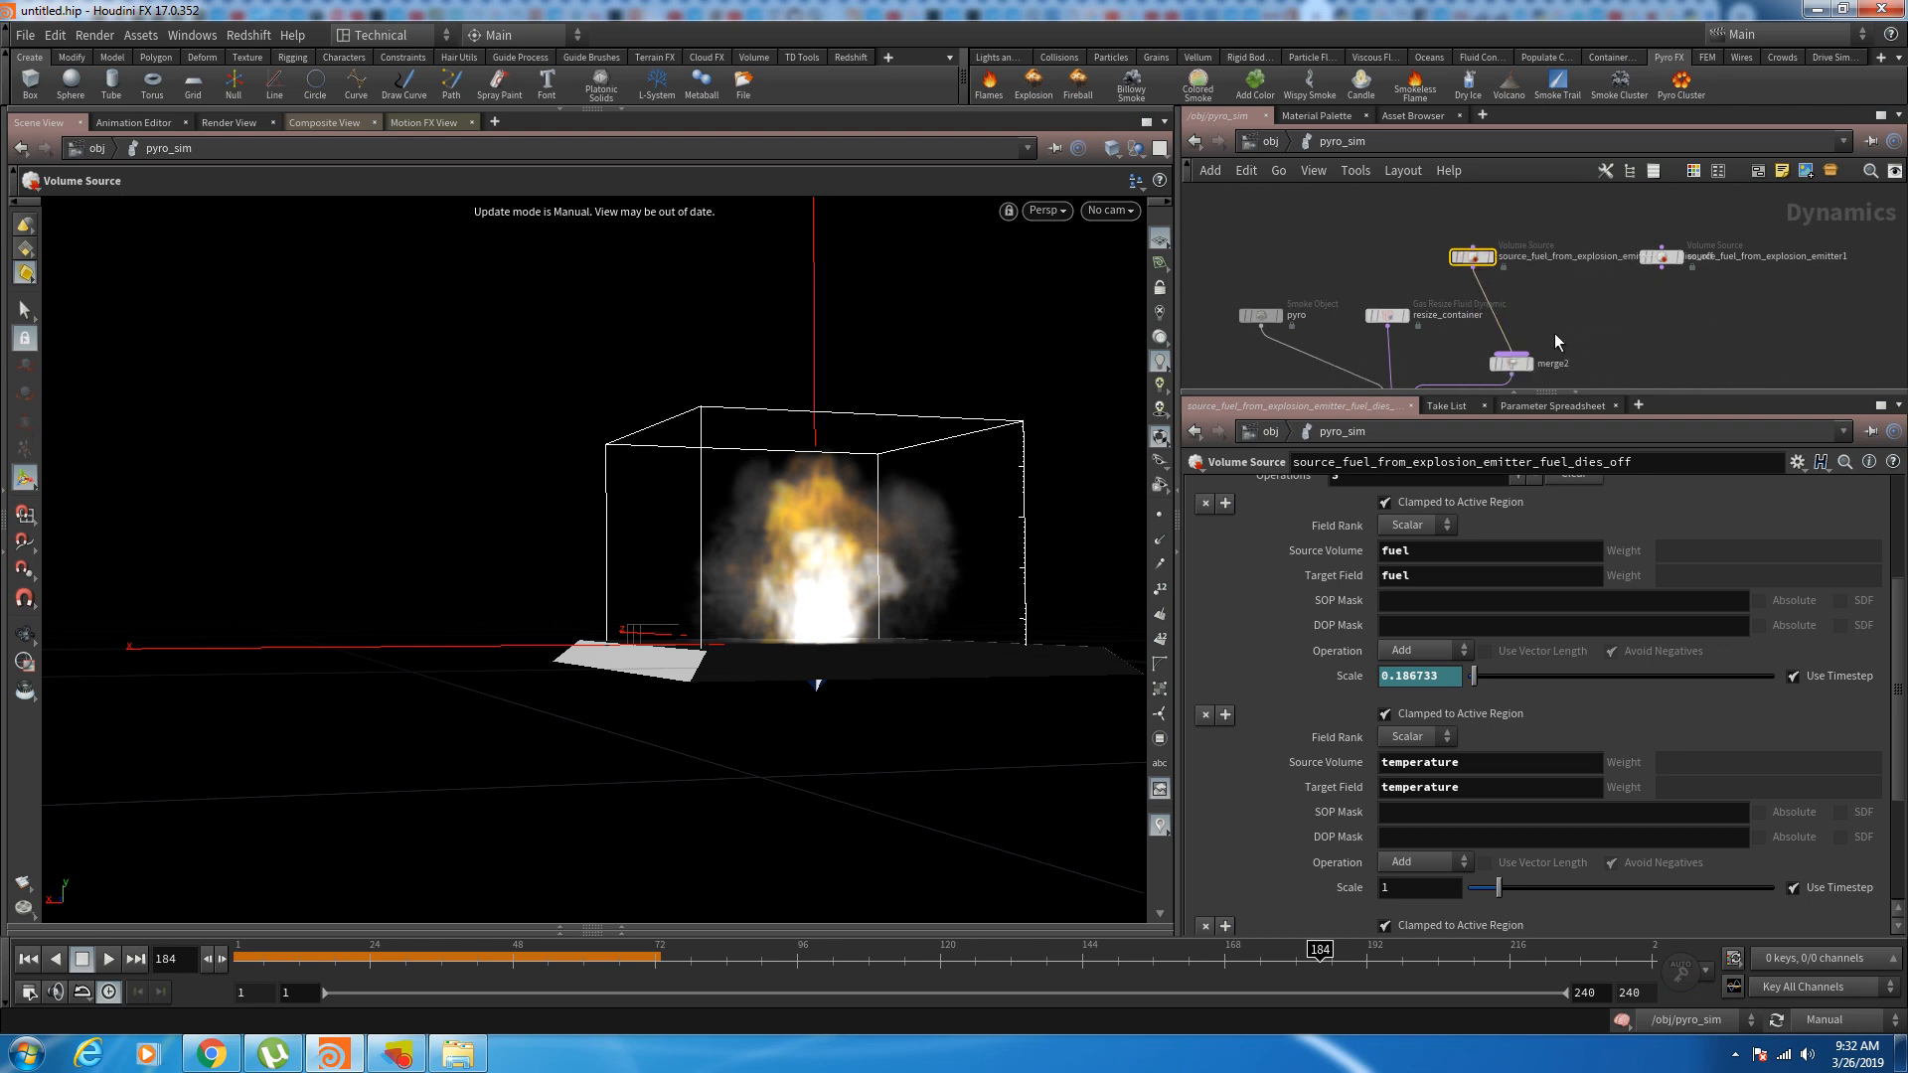
drag(1664, 268, 1589, 301)
drag(1475, 258, 1493, 258)
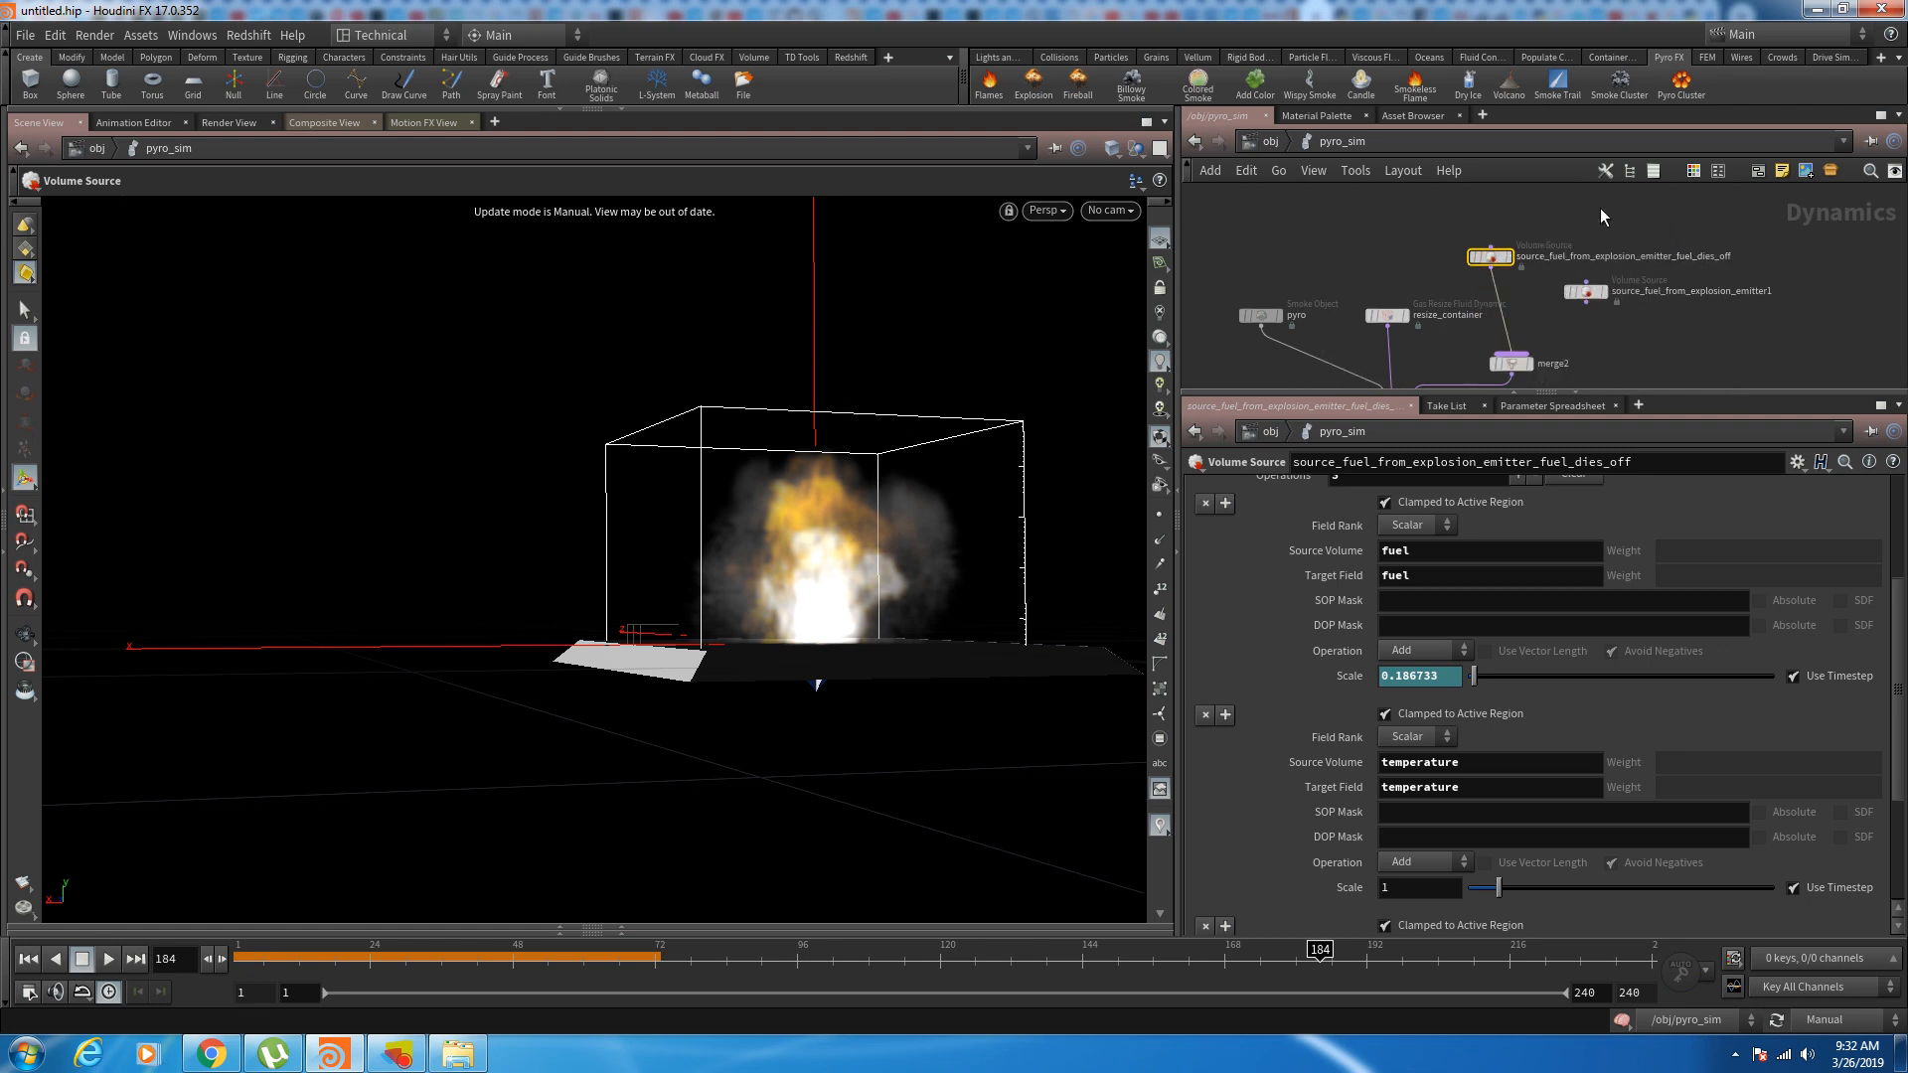
Step: Undo the node moves, the keyframe removals and the frame 72 fuel Scale key on source_fuel_from_explosion_emitter_fuel_dies_off
key(ctrl+z)
key(ctrl+z)
key(ctrl+z)
key(ctrl+z)
key(ctrl+z)
key(ctrl+z)
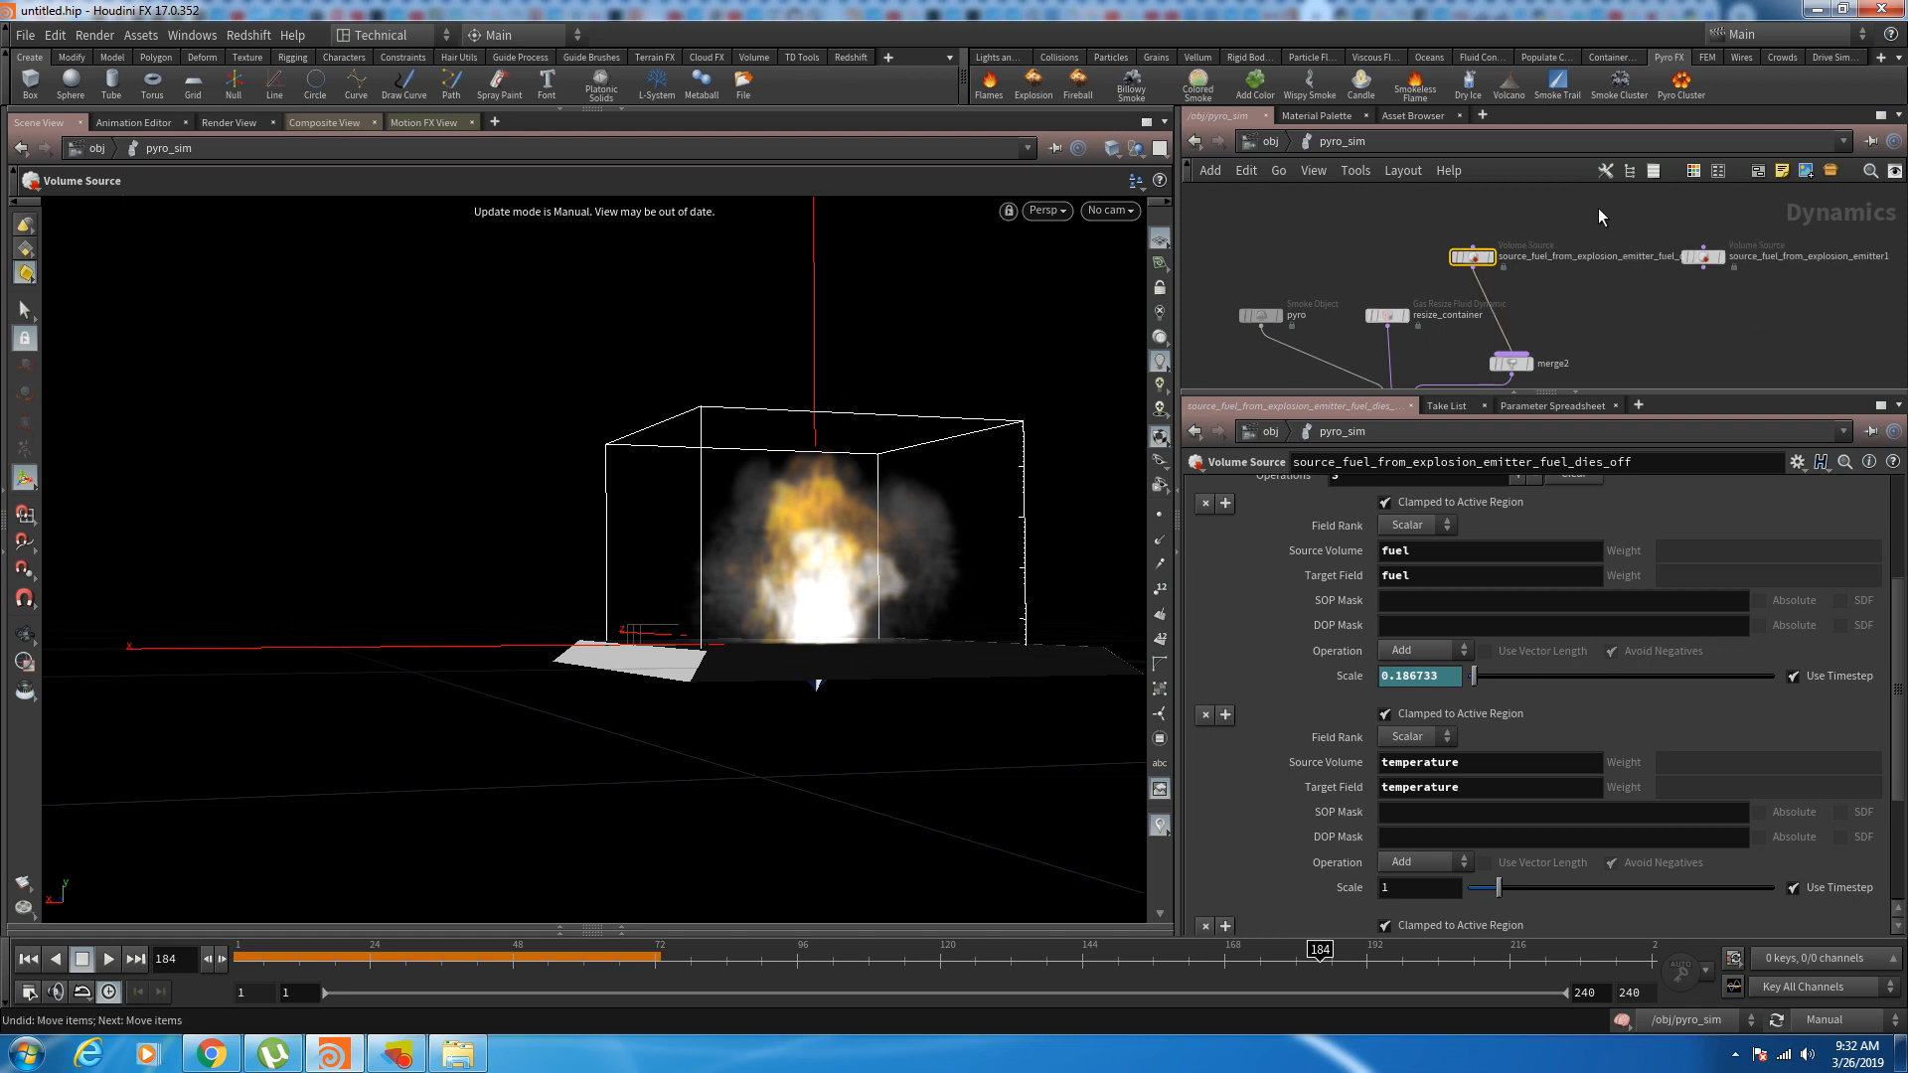
key(ctrl+z)
key(ctrl+z)
key(ctrl+z)
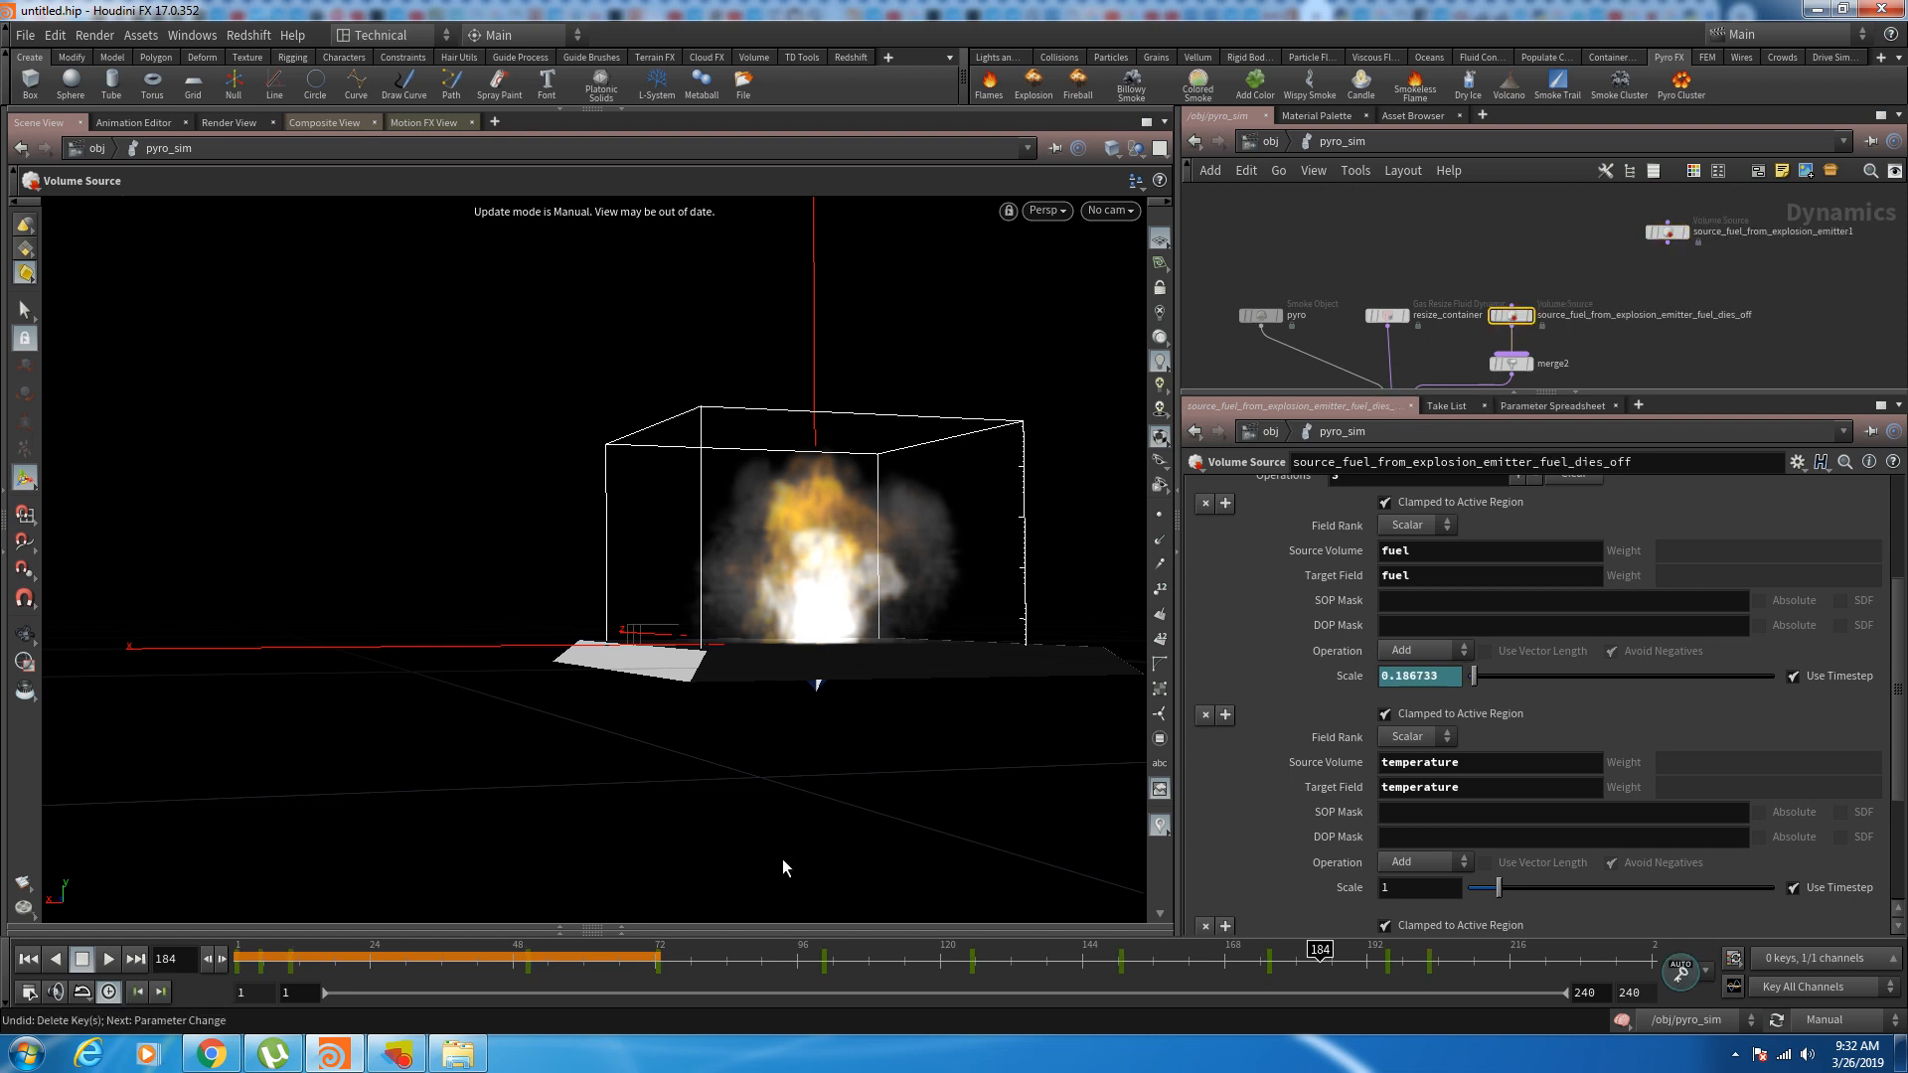
key(ctrl+z)
key(ctrl+z)
key(ctrl+z)
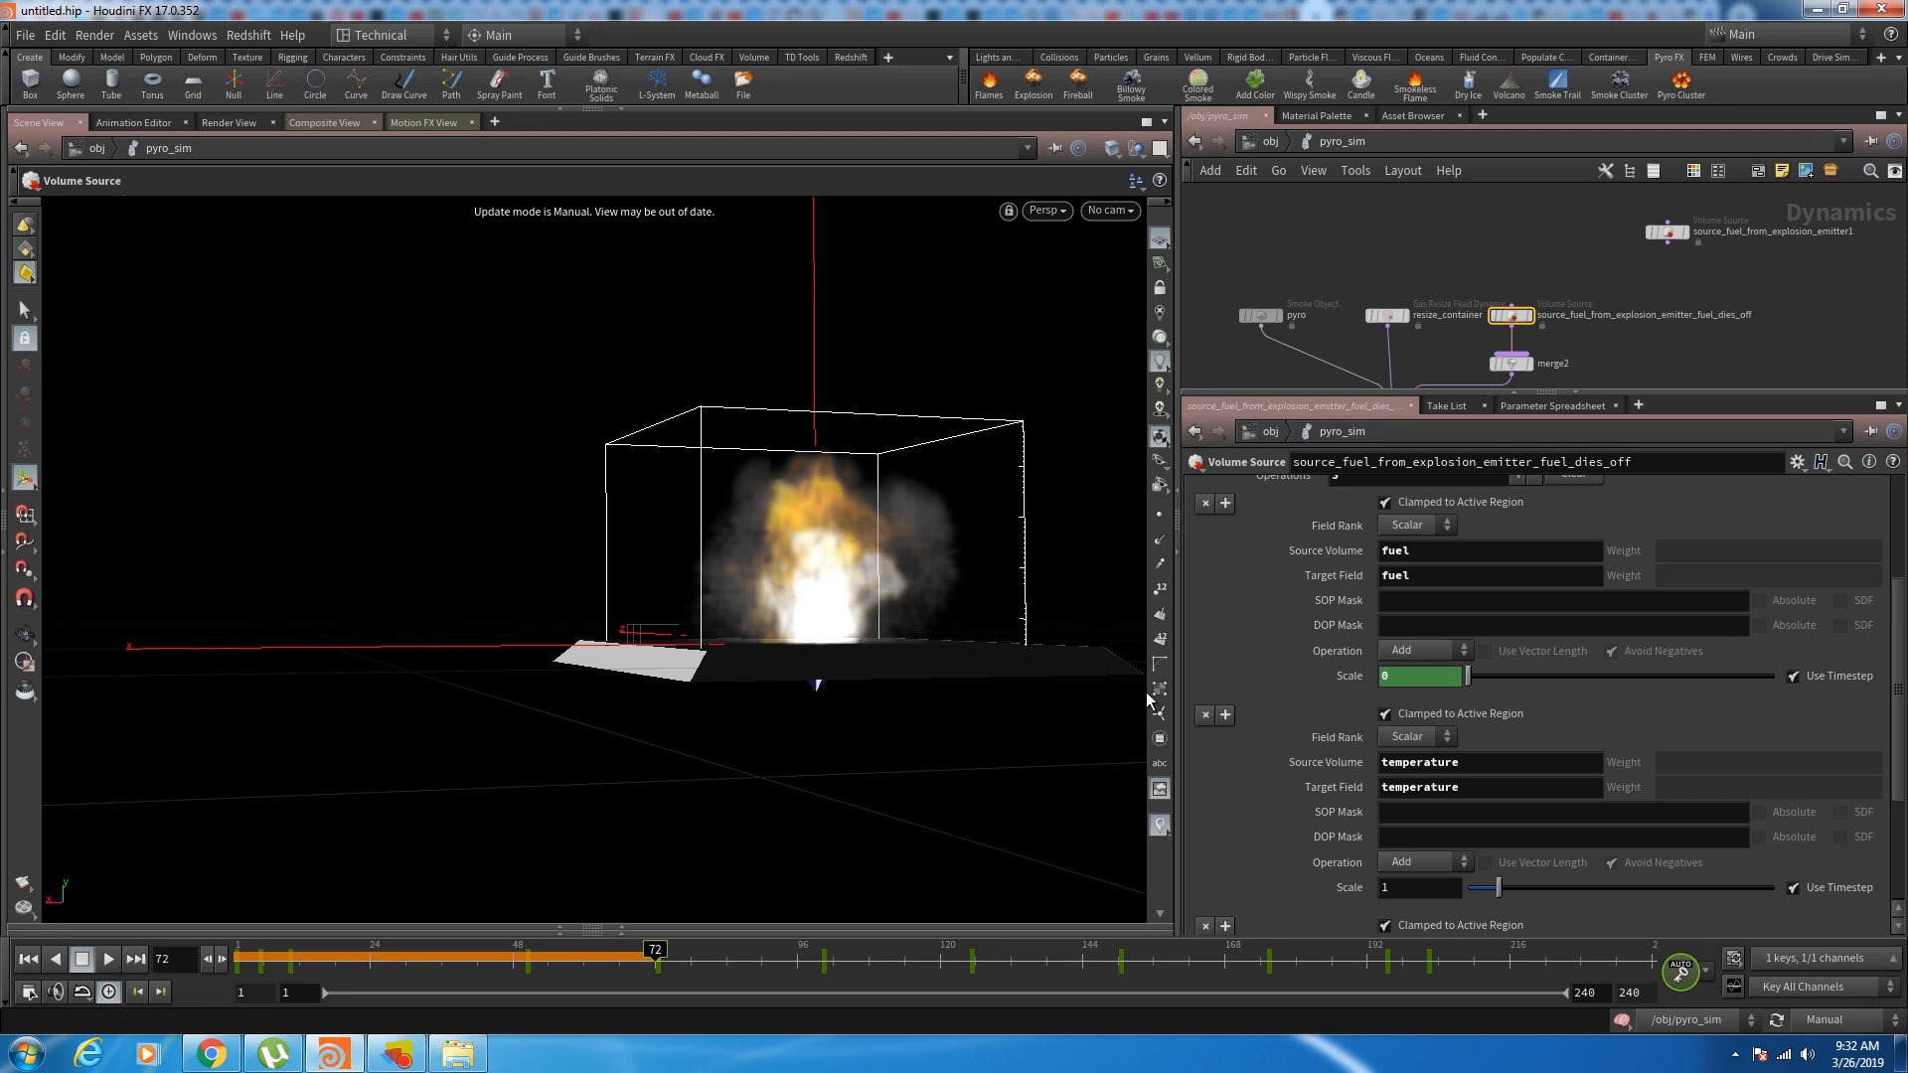
key(ctrl+z)
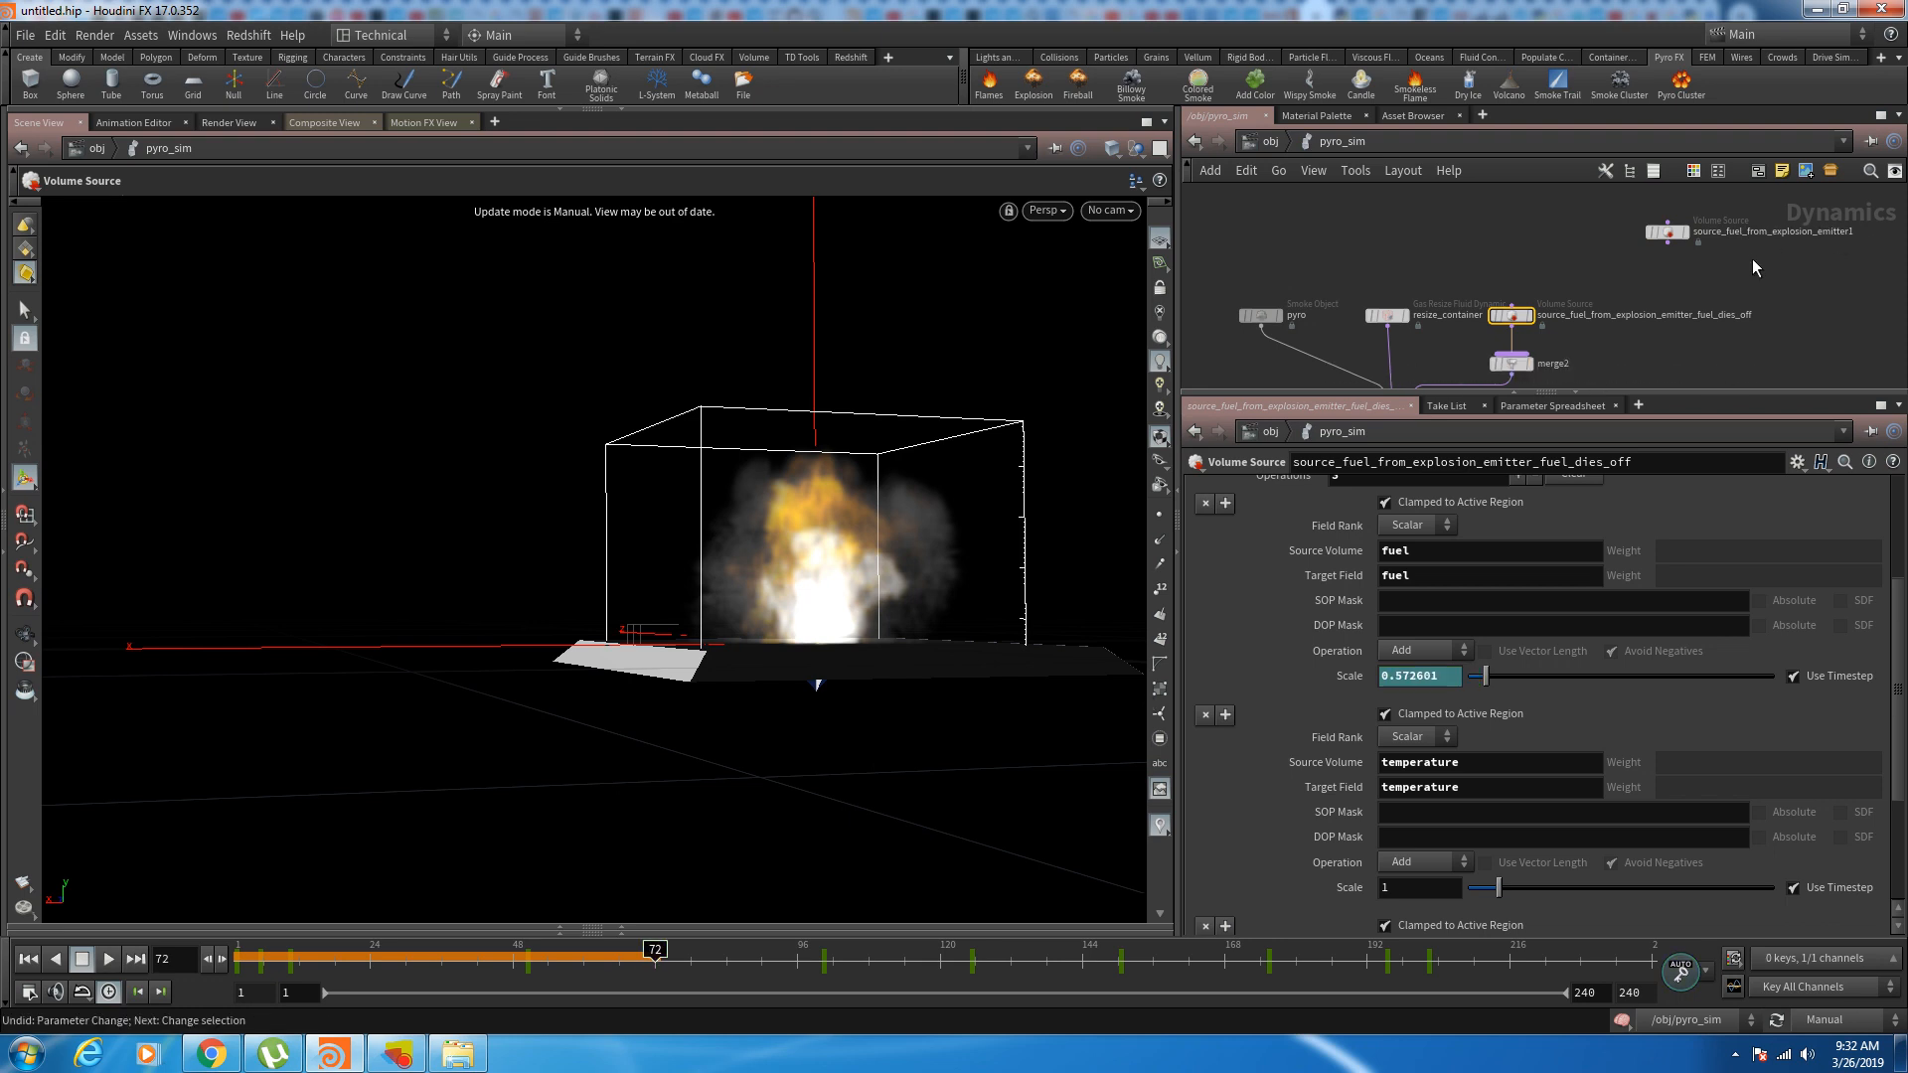
key(ctrl+z)
Step: Move source_fuel_from_explosion_emitter1 closer to merge2 and rename the volume source wired into merge2 as source_fuel_from_explosion_emitter_fuel
drag(1677, 236, 1602, 266)
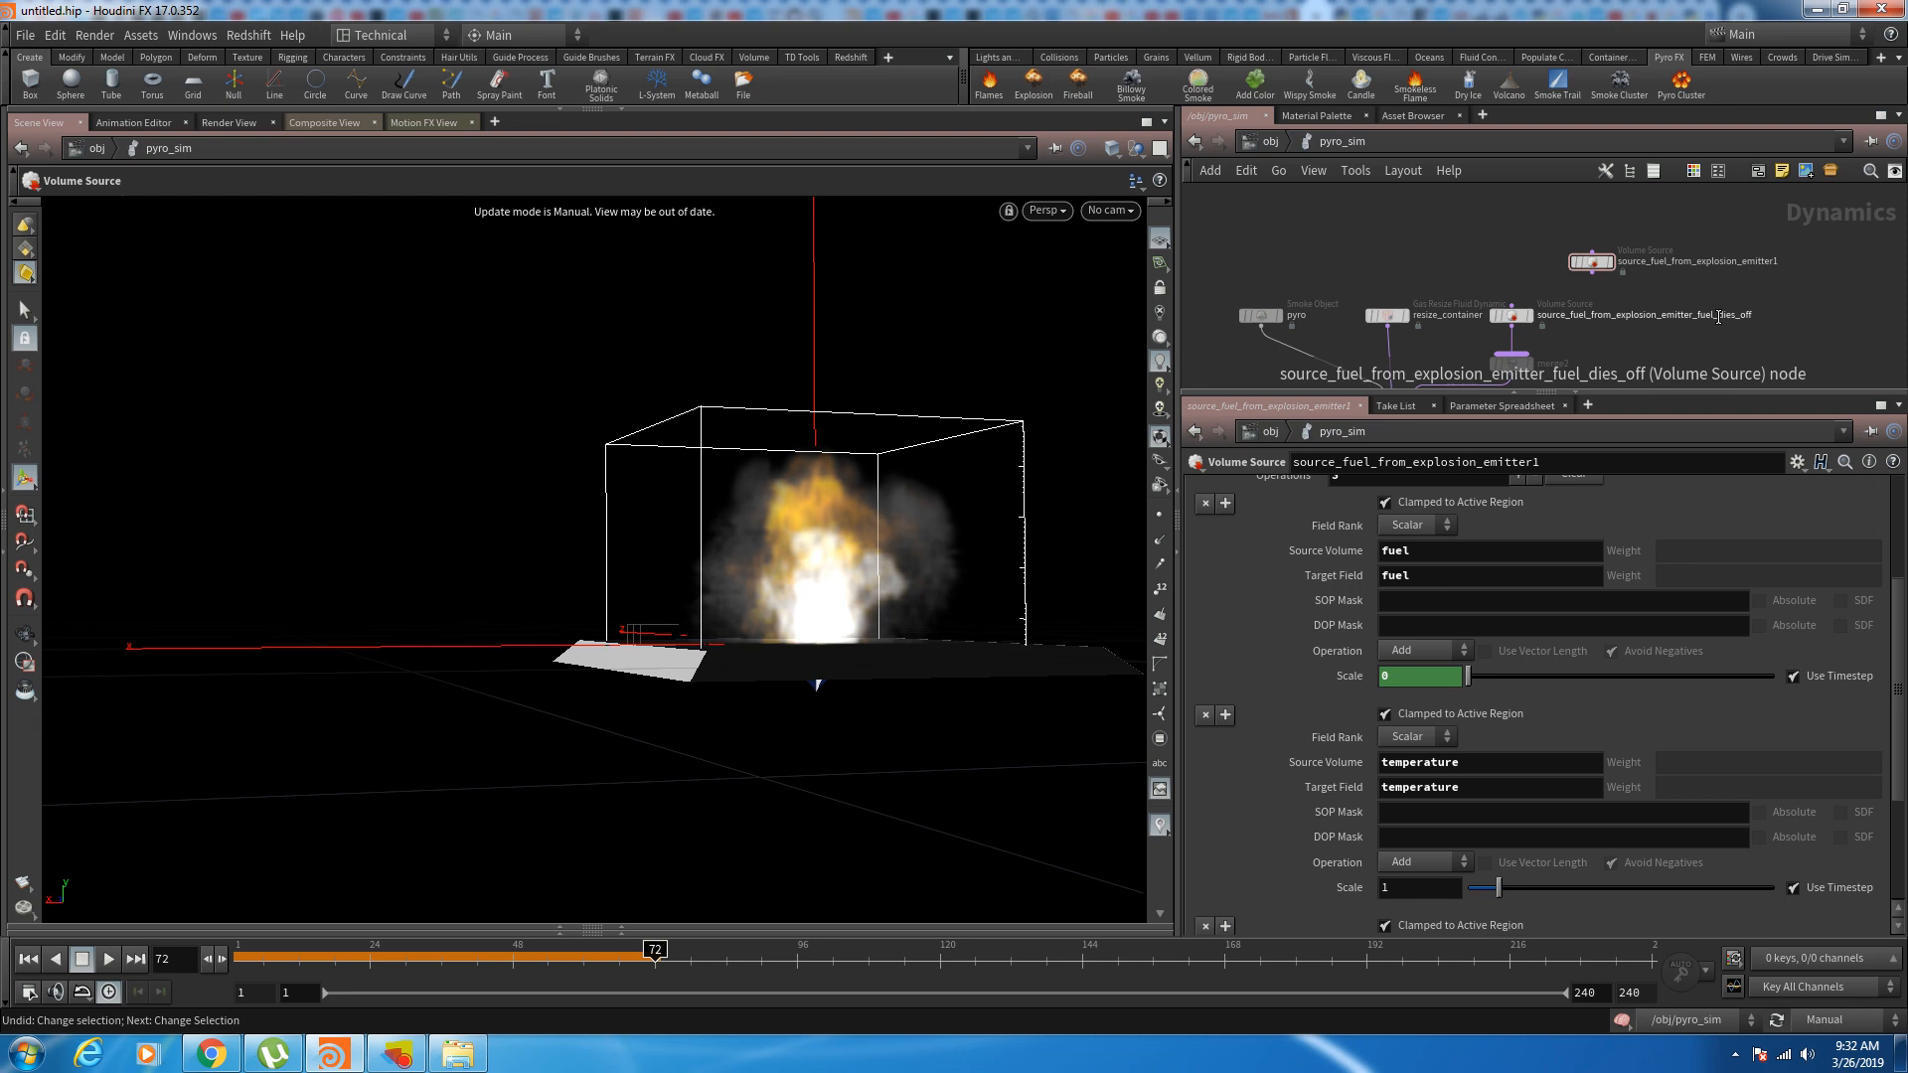
double_click(1718, 316)
key(Return)
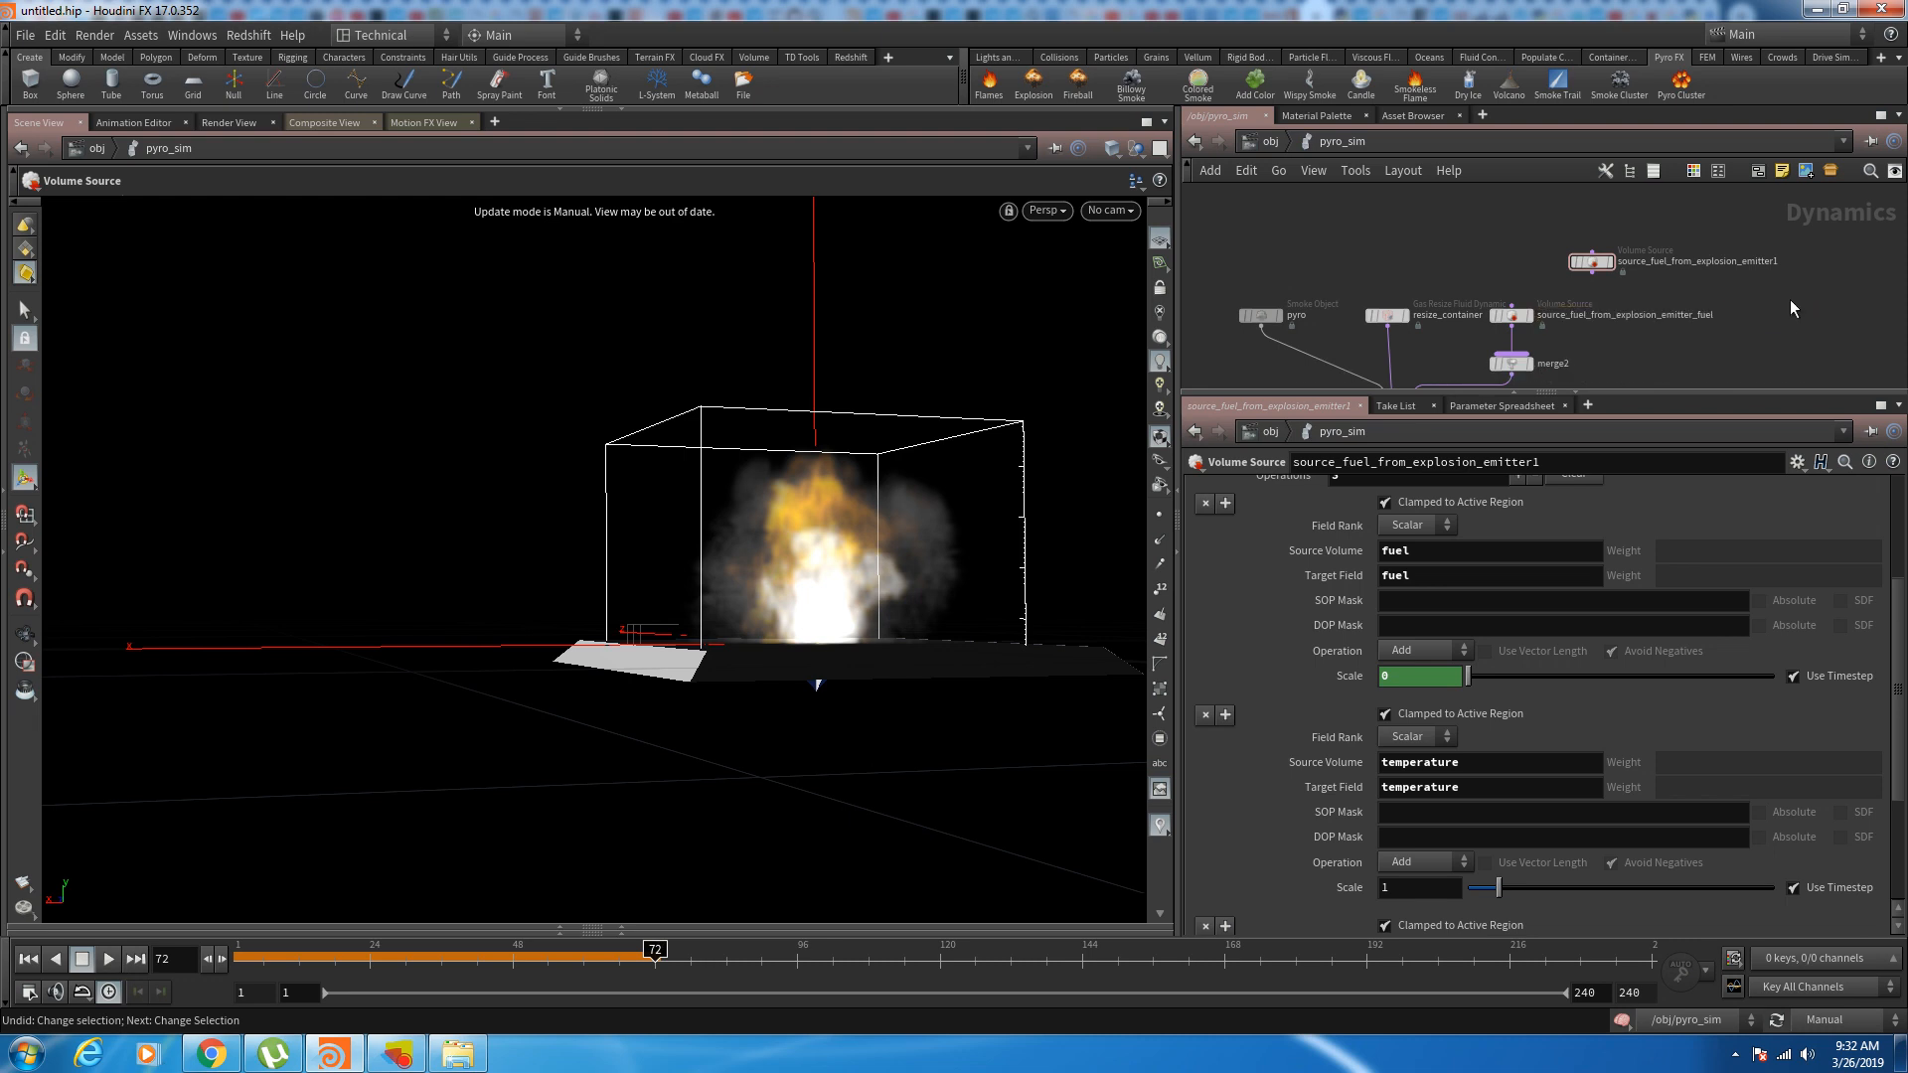
Step: Rename source_fuel_from_explosion_emitter1 as source_fuel_from_explosion_emitter_fuel_dies_off and swap it with the volume source wired into merge2
double_click(1776, 262)
double_click(1780, 265)
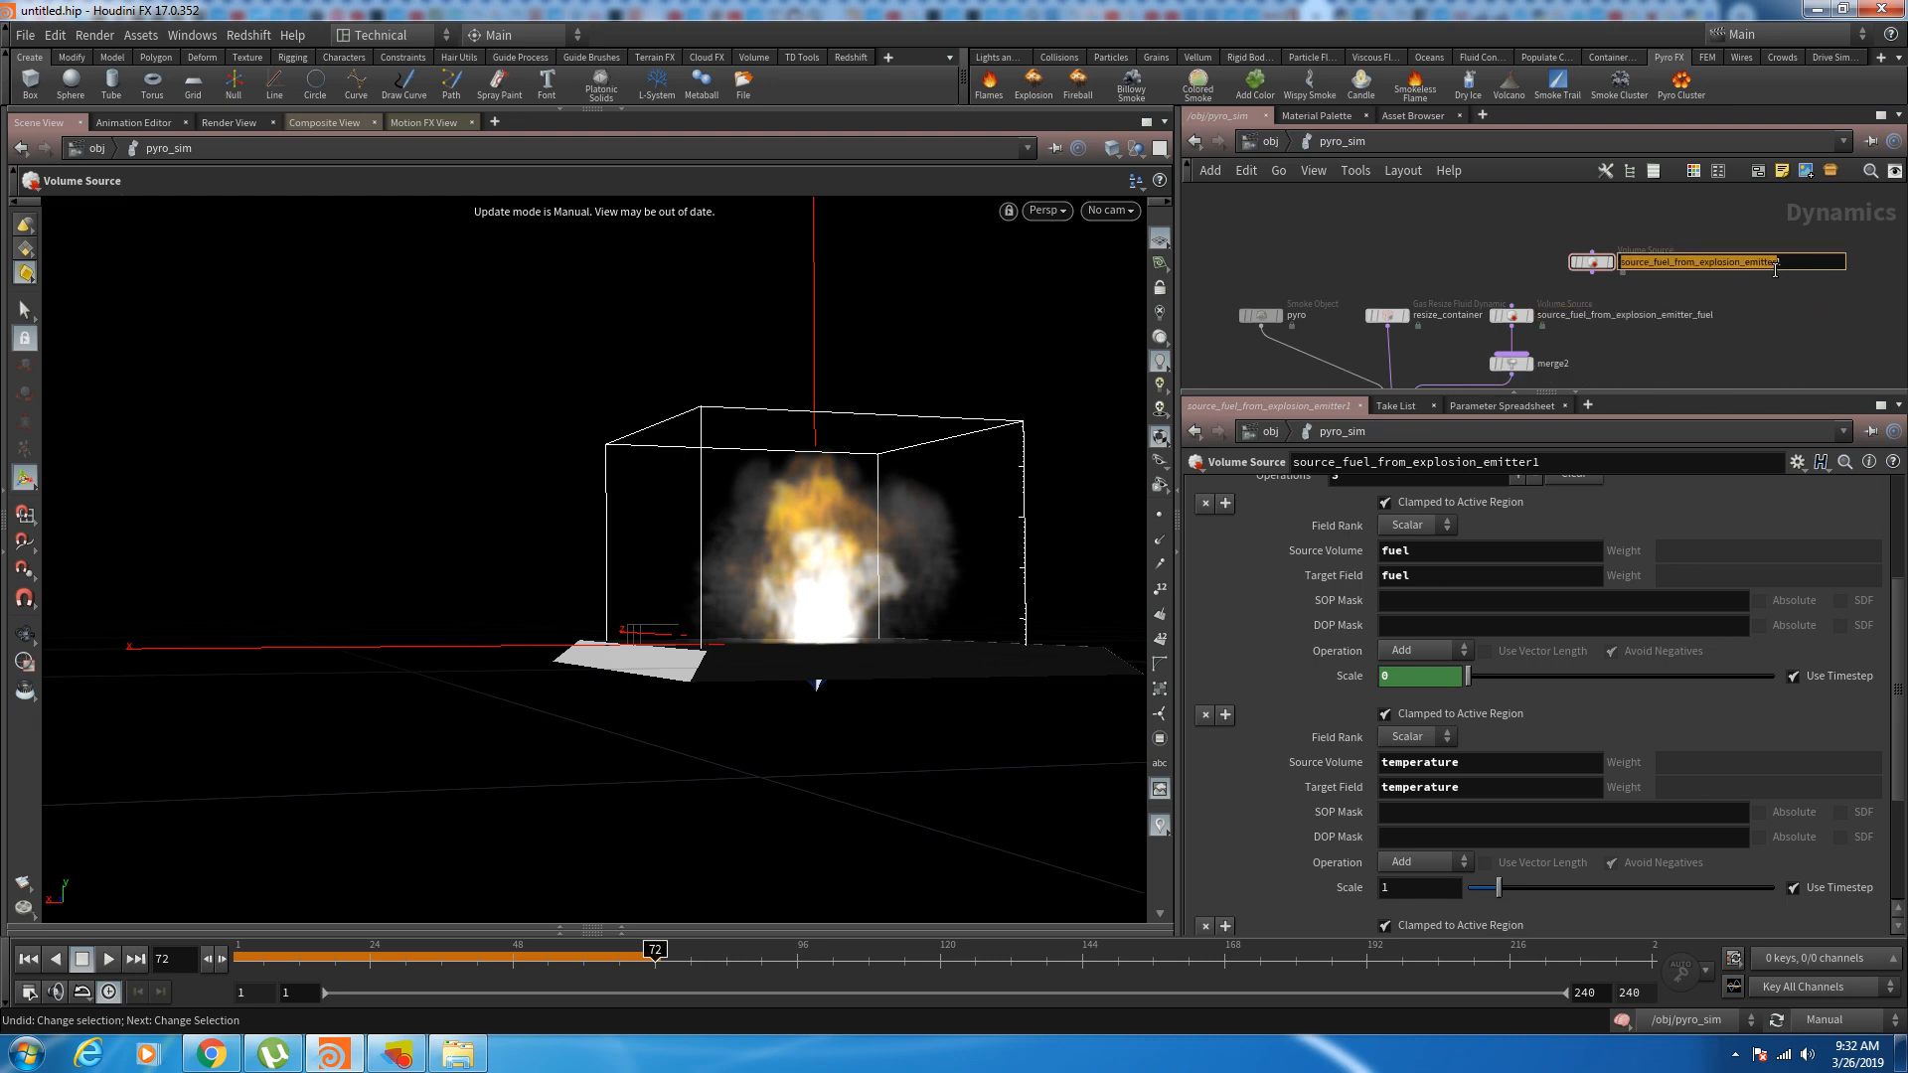
double_click(1782, 266)
click(1780, 262)
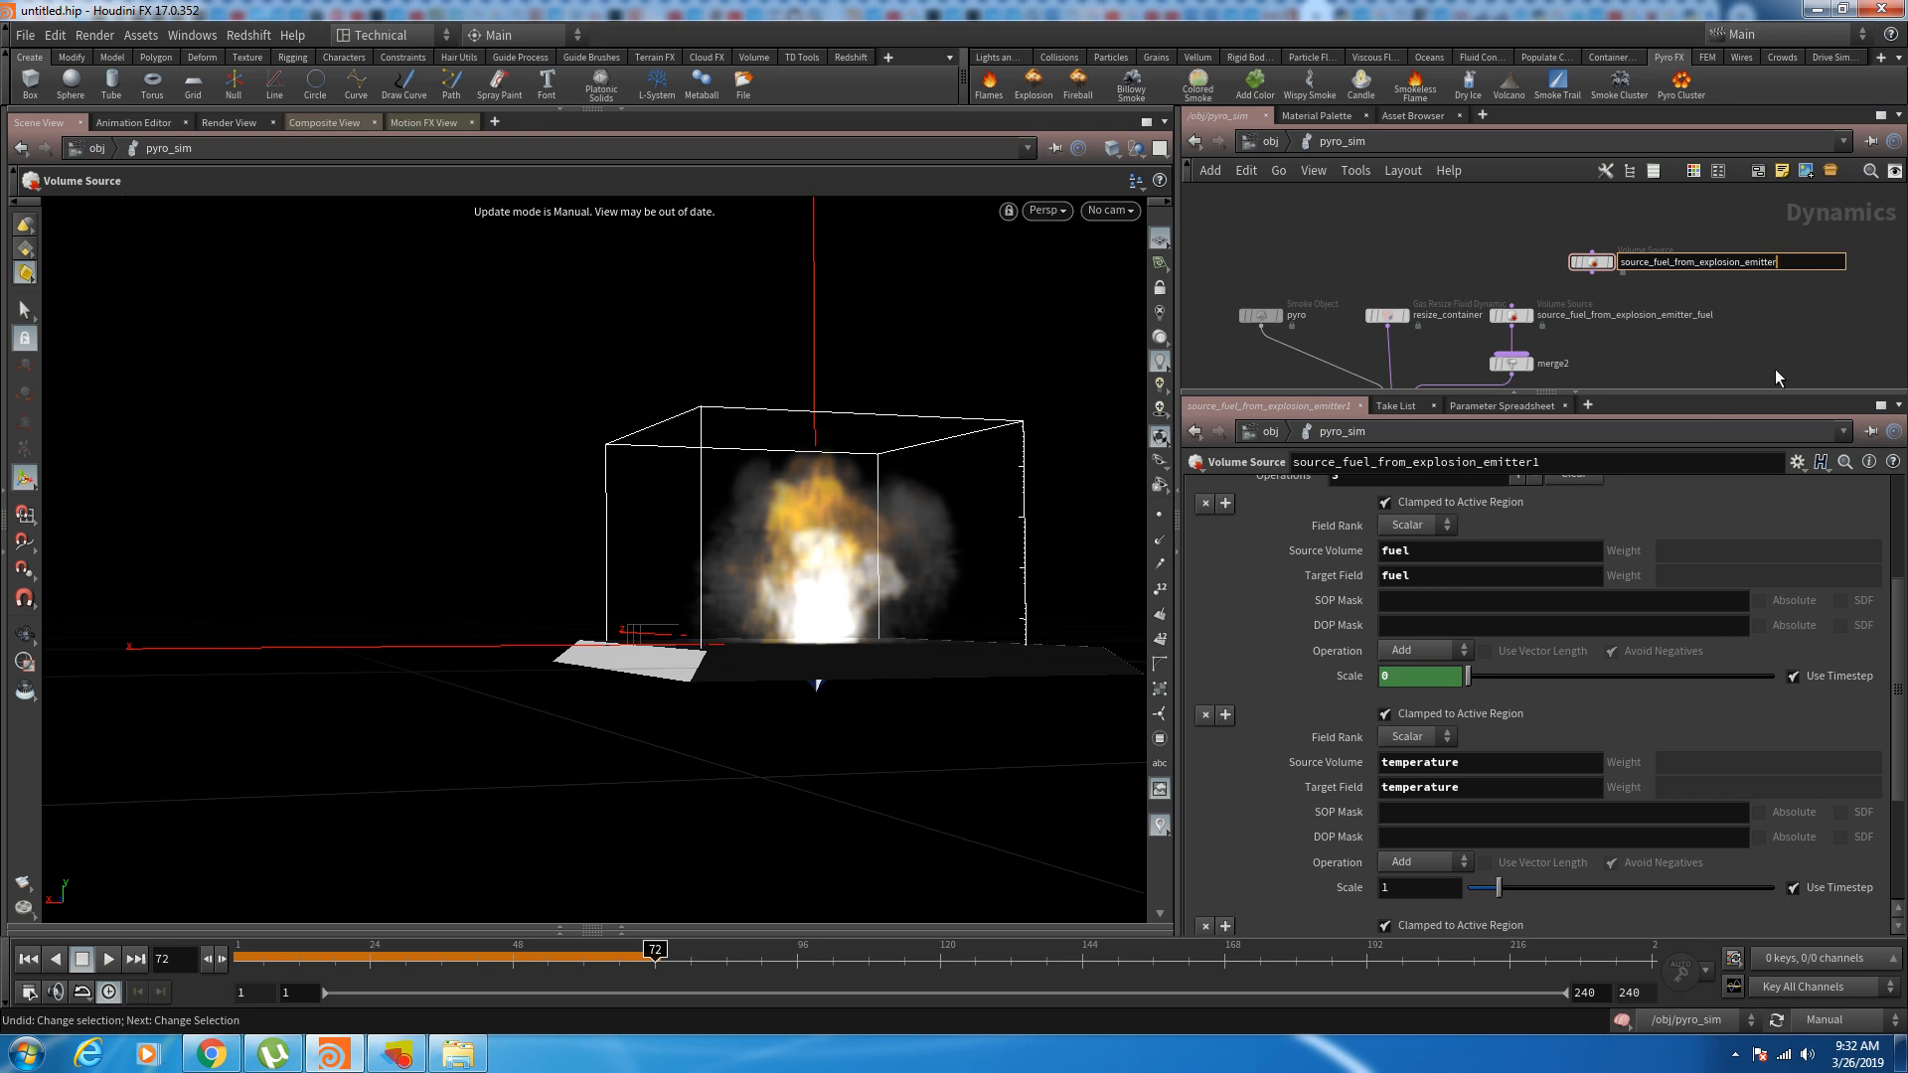
text(_fuel_dies_off)
key(Return)
drag(1504, 316, 1592, 275)
Step: Return to frame 1 and object level, then play the simulation from another angle to review the explosion
click(237, 960)
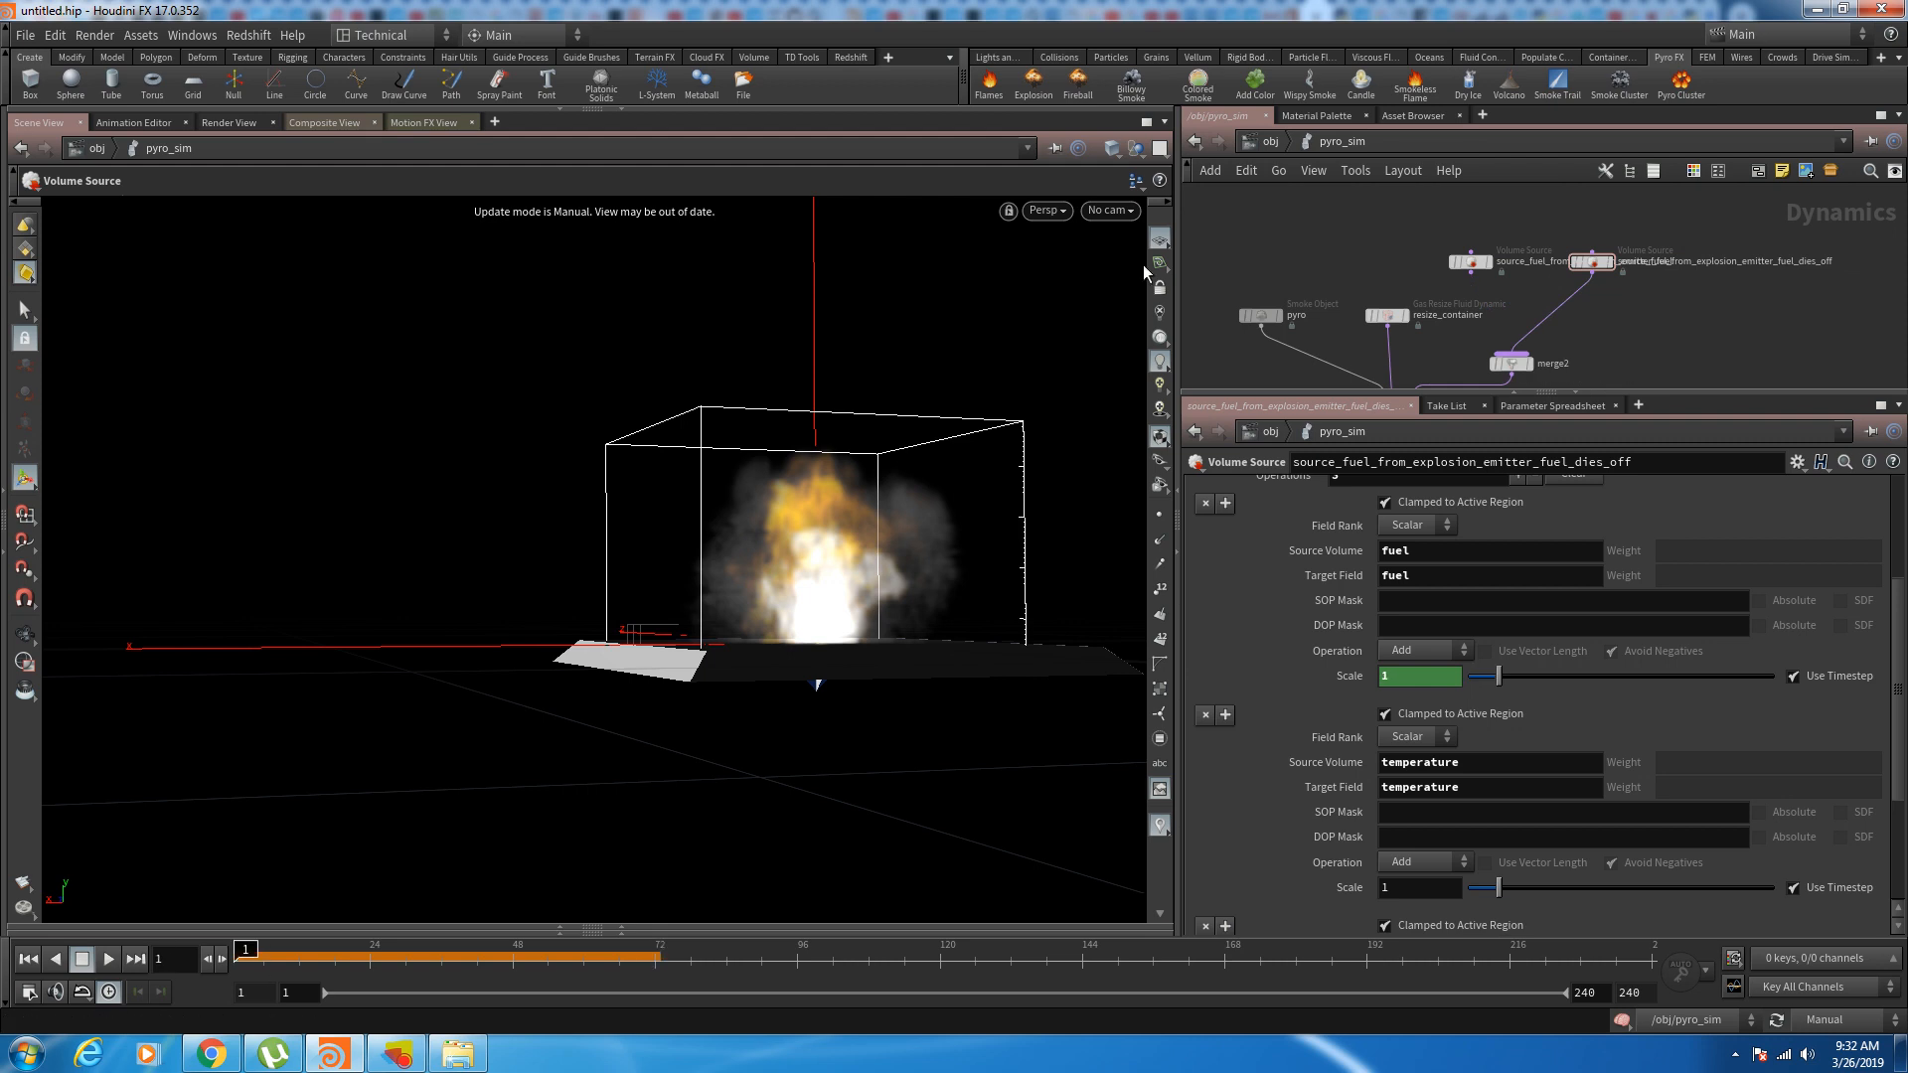
click(1268, 144)
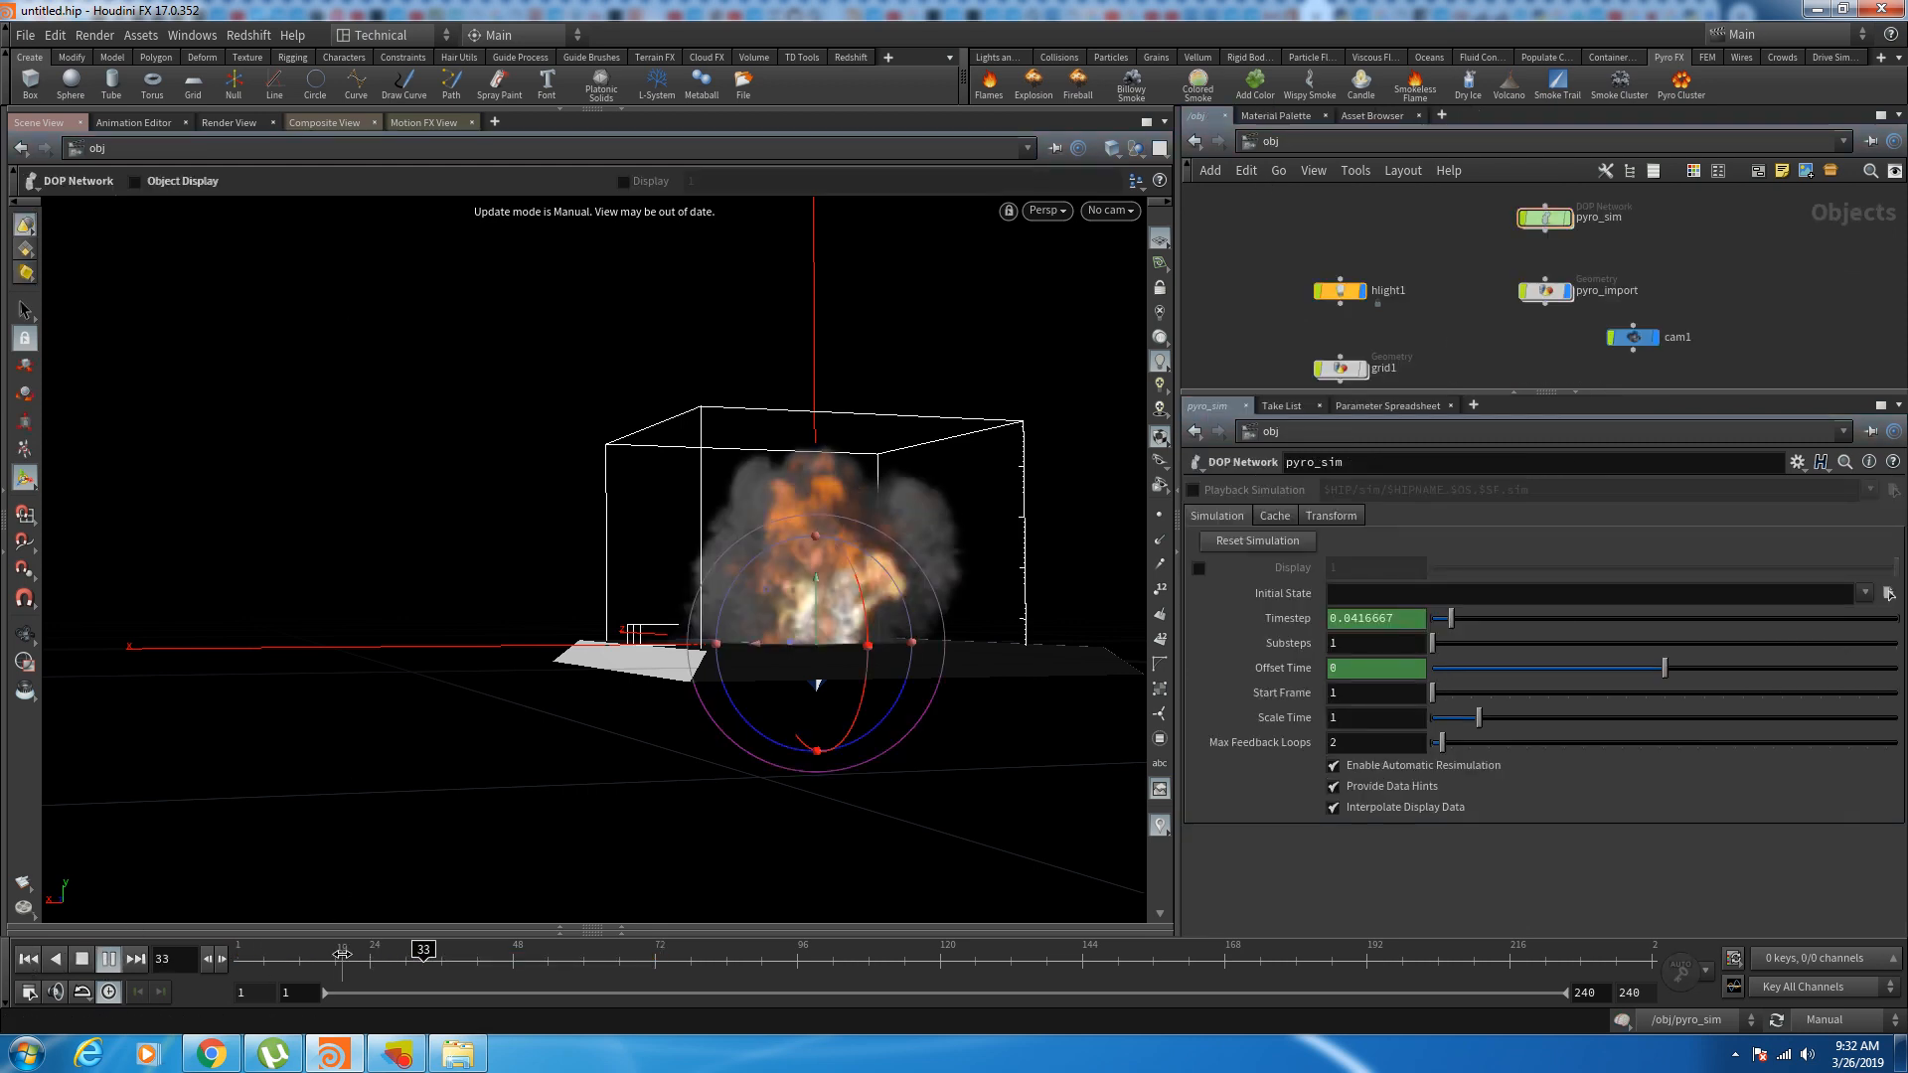
key(Escape)
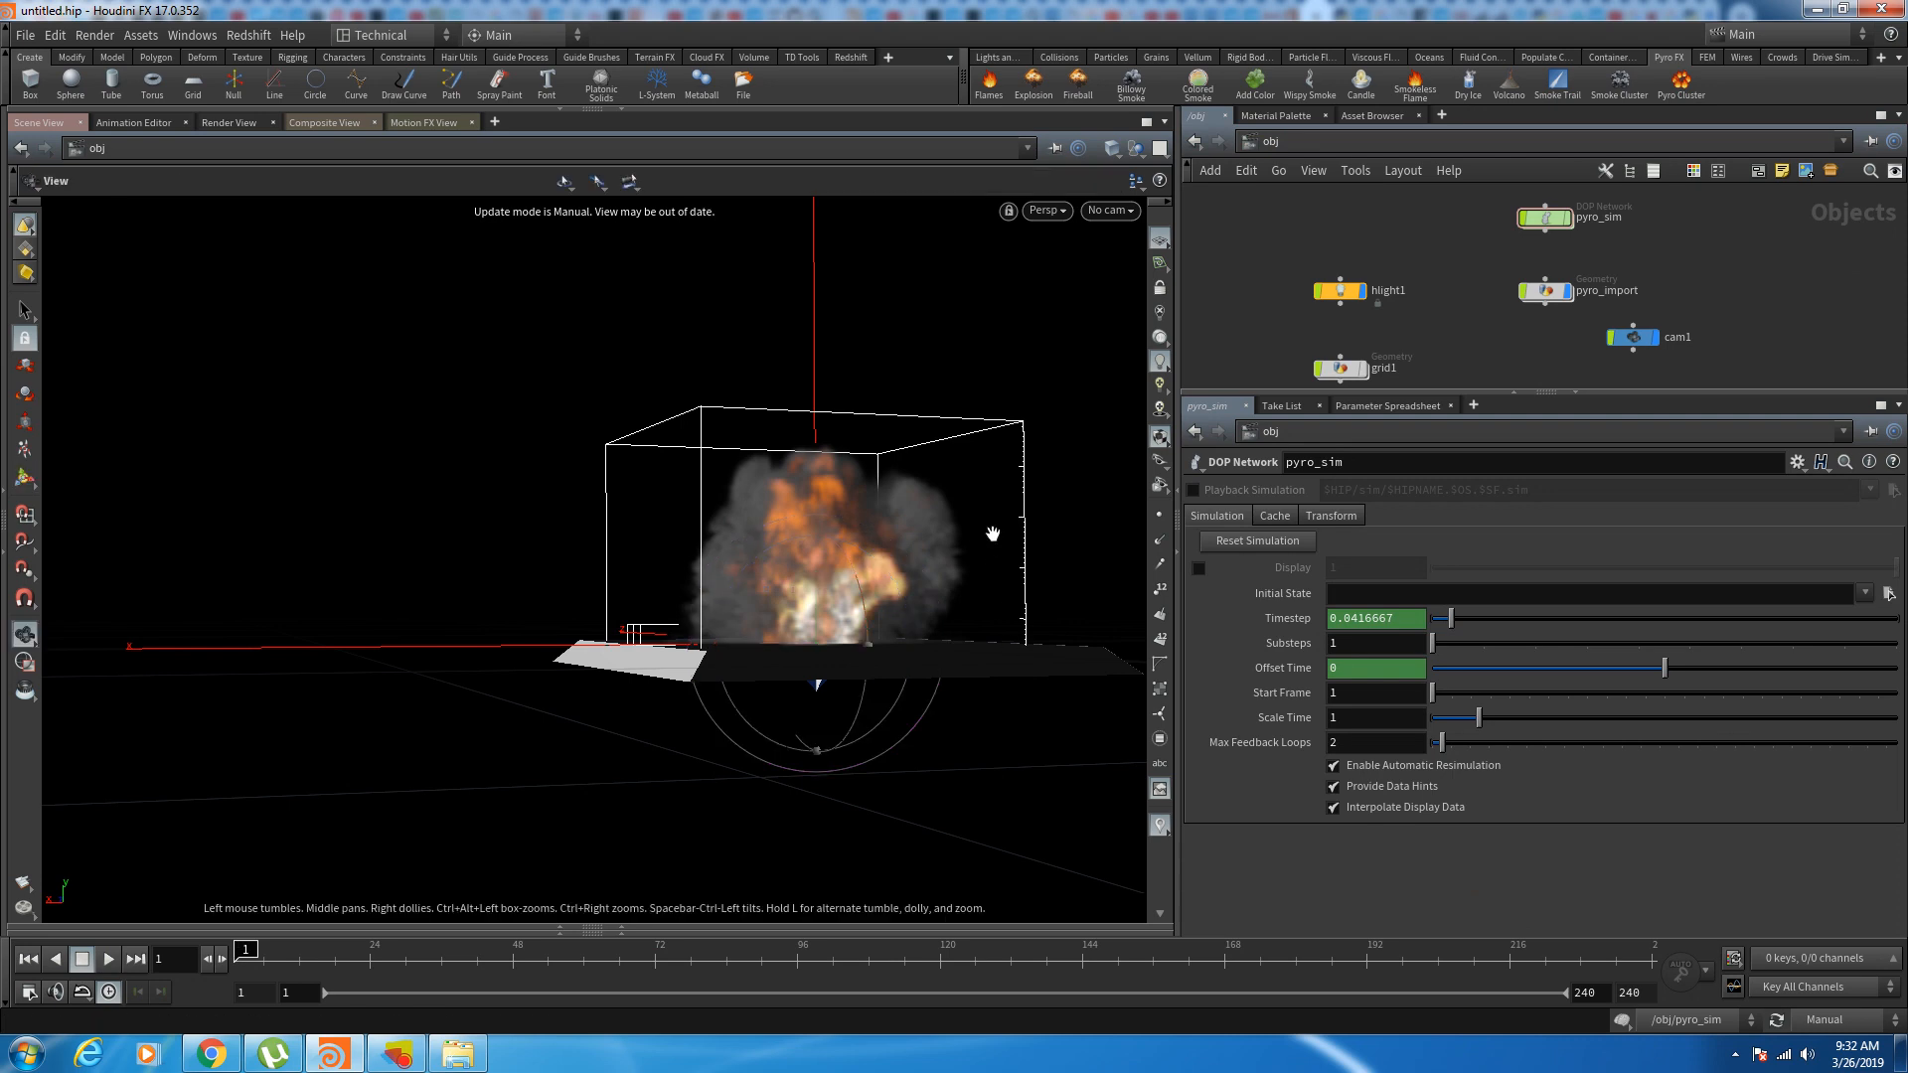
drag(988, 537, 830, 559)
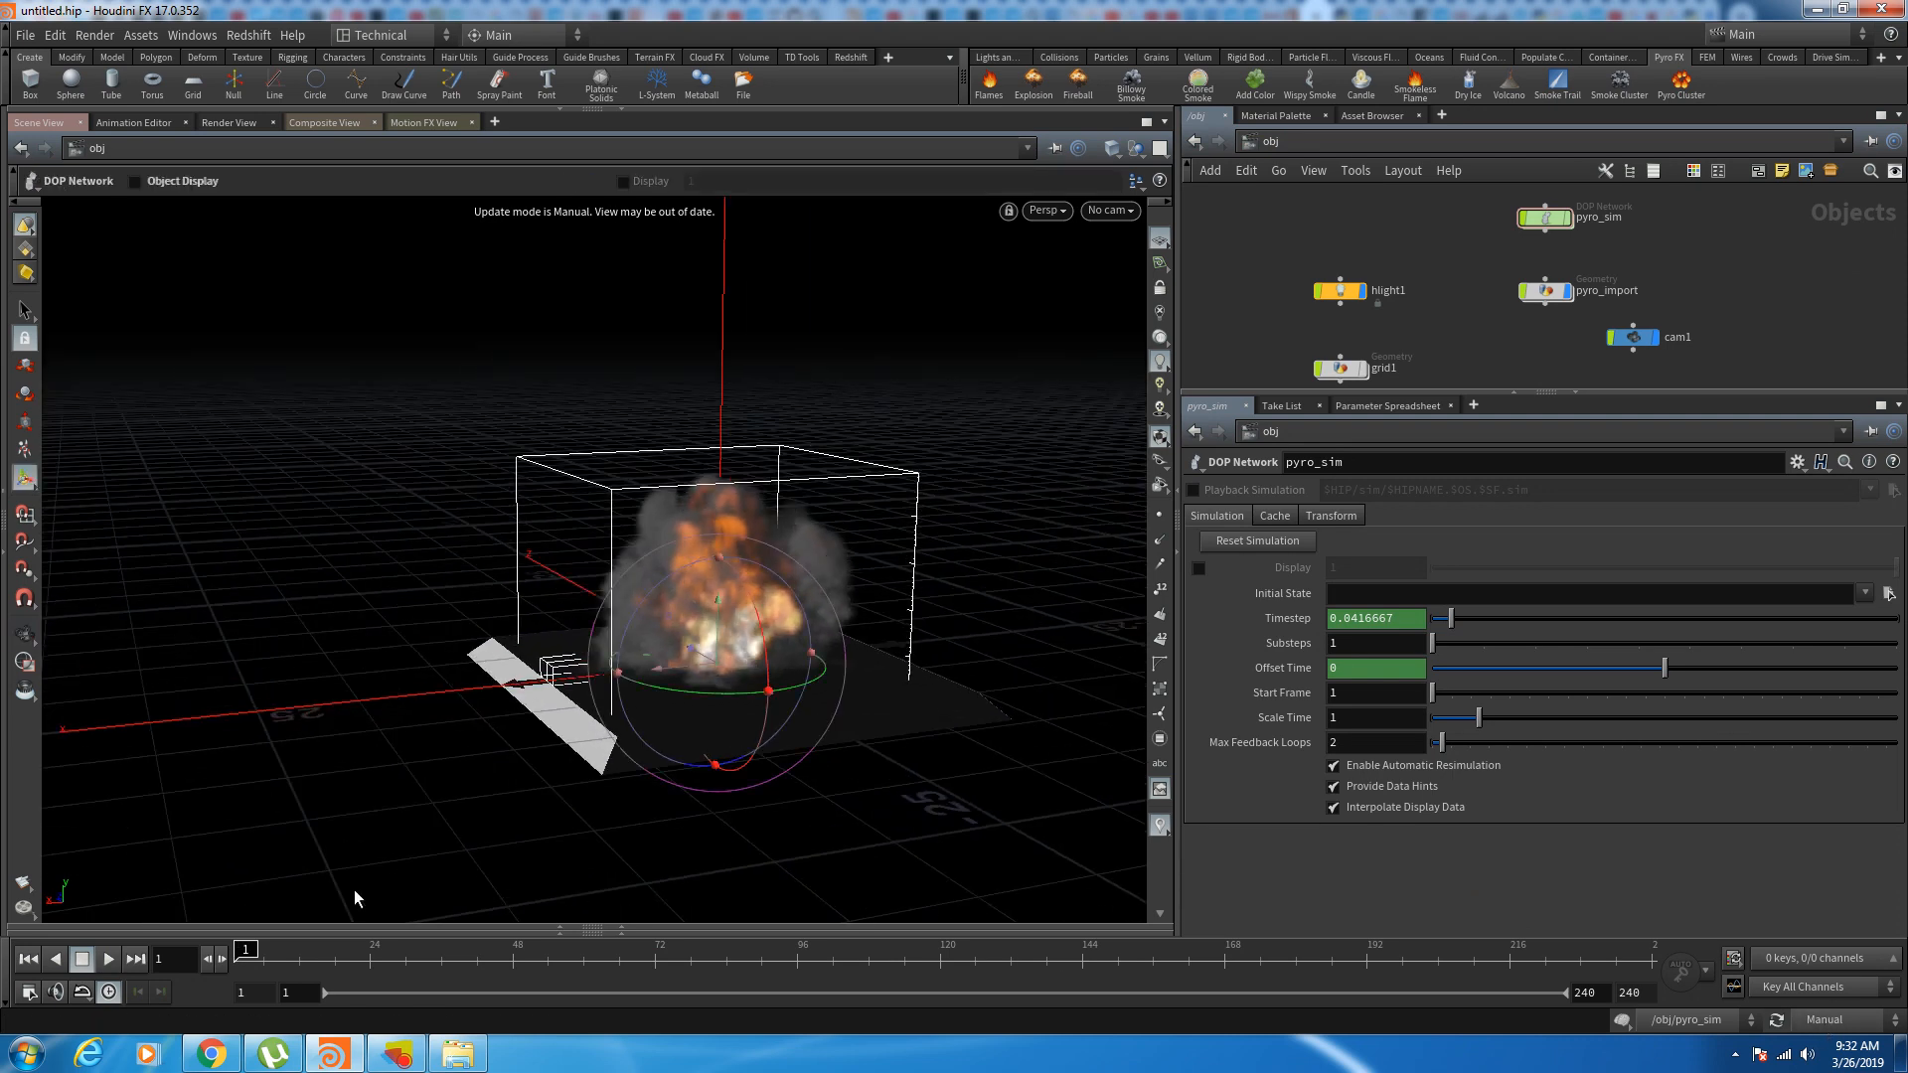
click(107, 959)
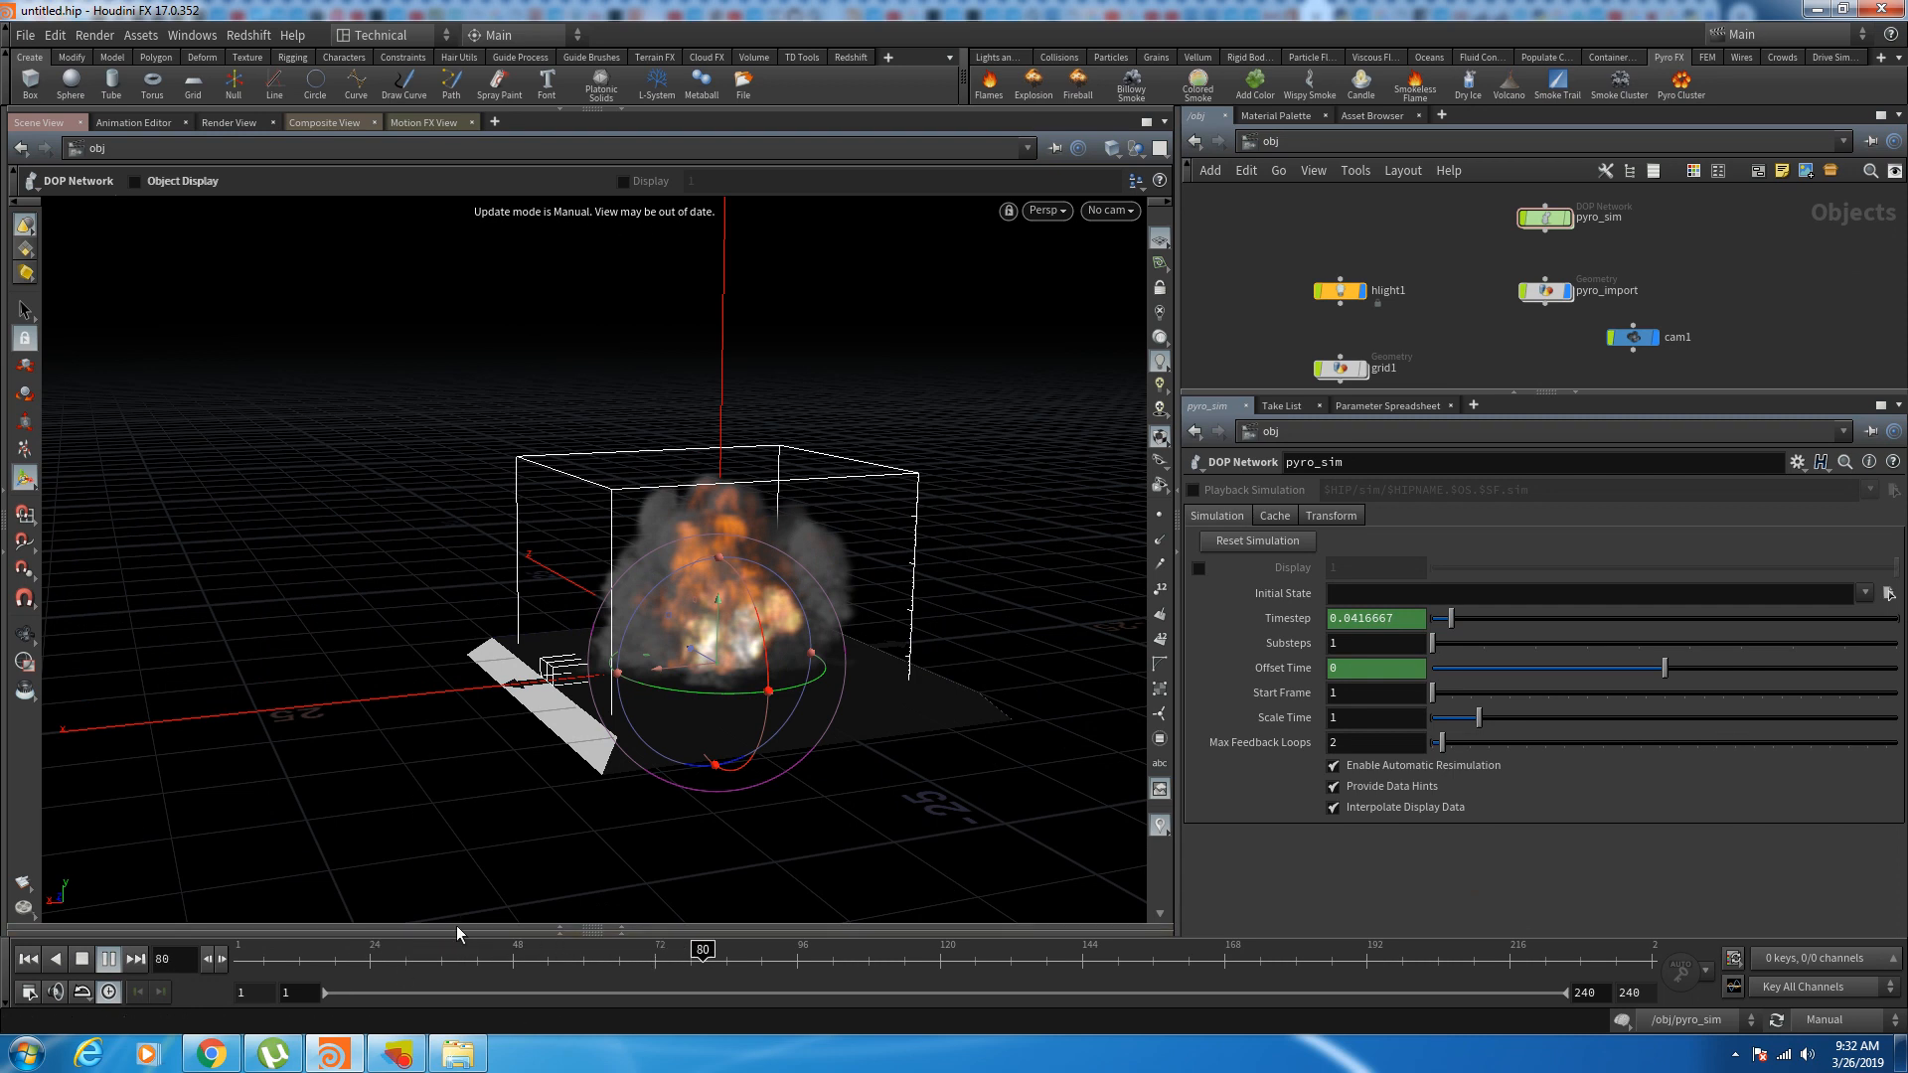
Step: Give the network editor more height and, back at frame 1, switch the update mode from Manual to Auto Update
drag(243, 957, 762, 957)
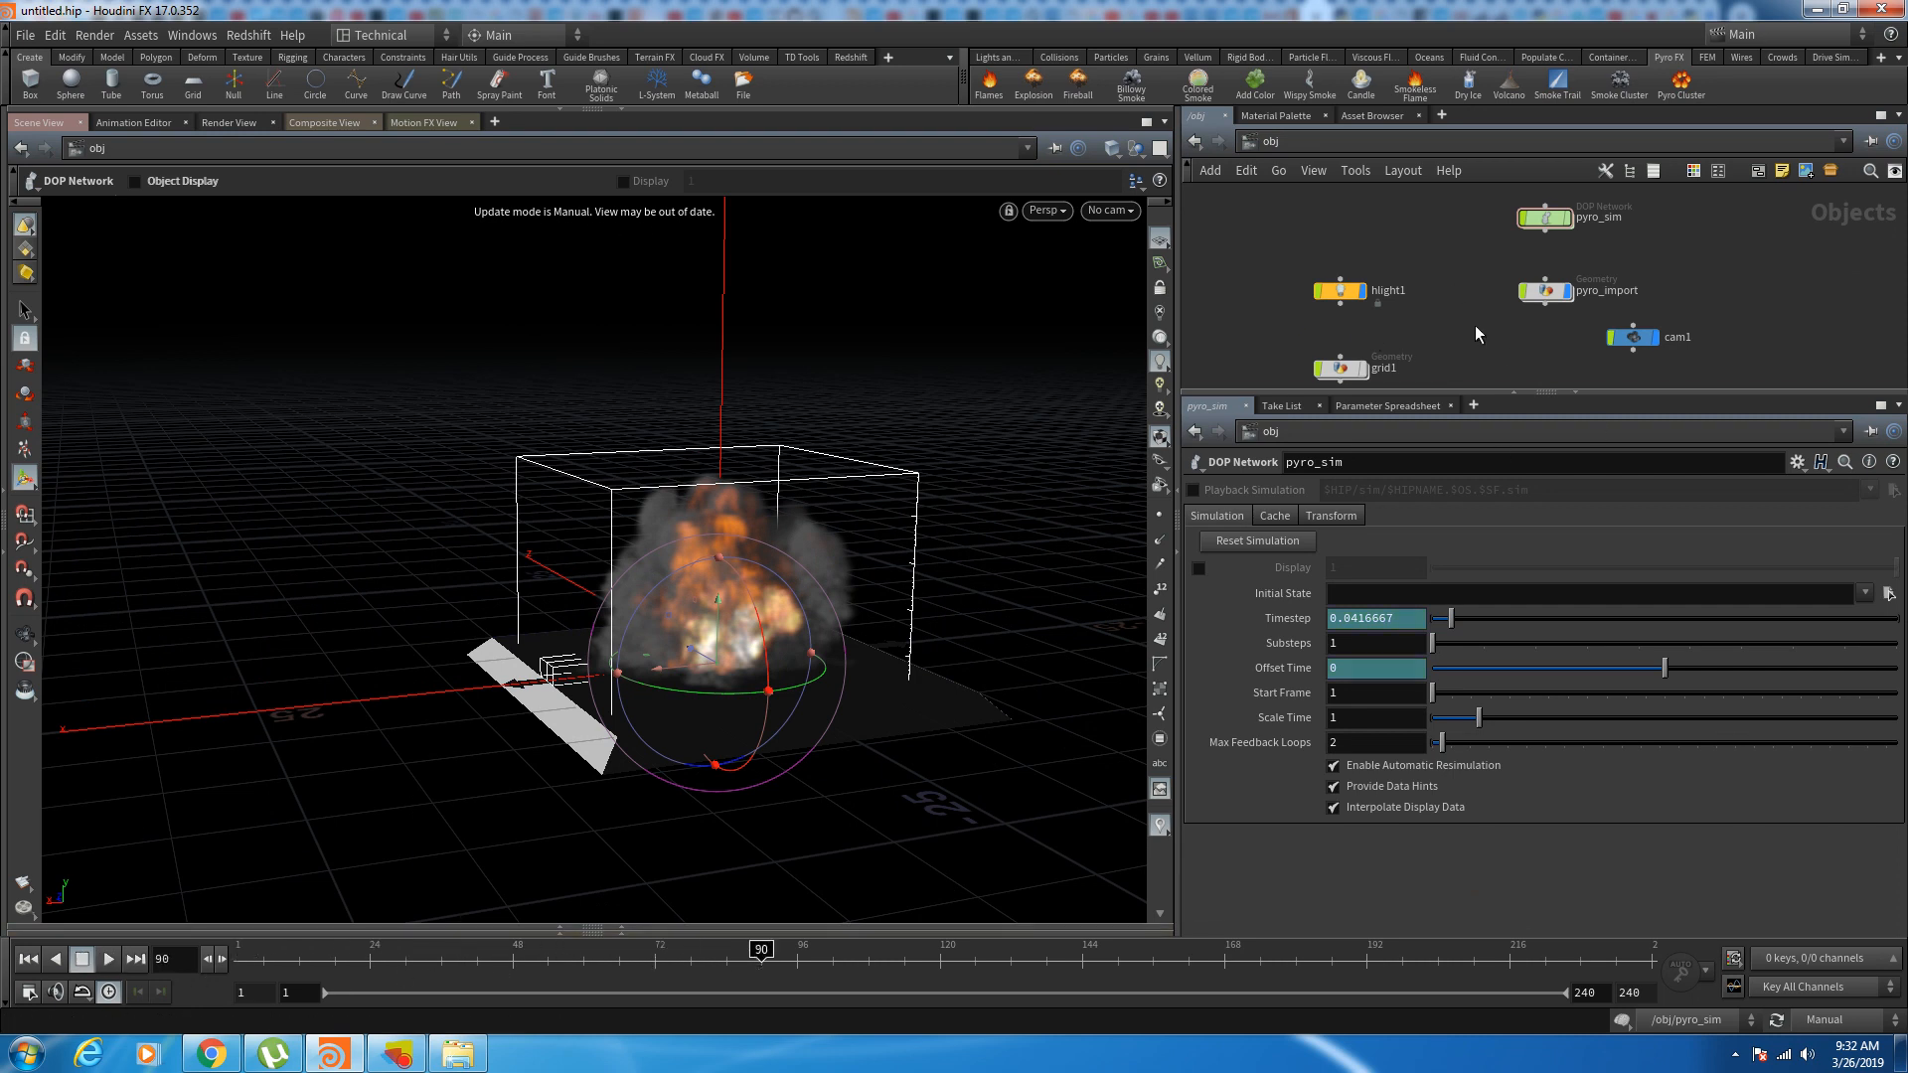
drag(1435, 396, 1689, 463)
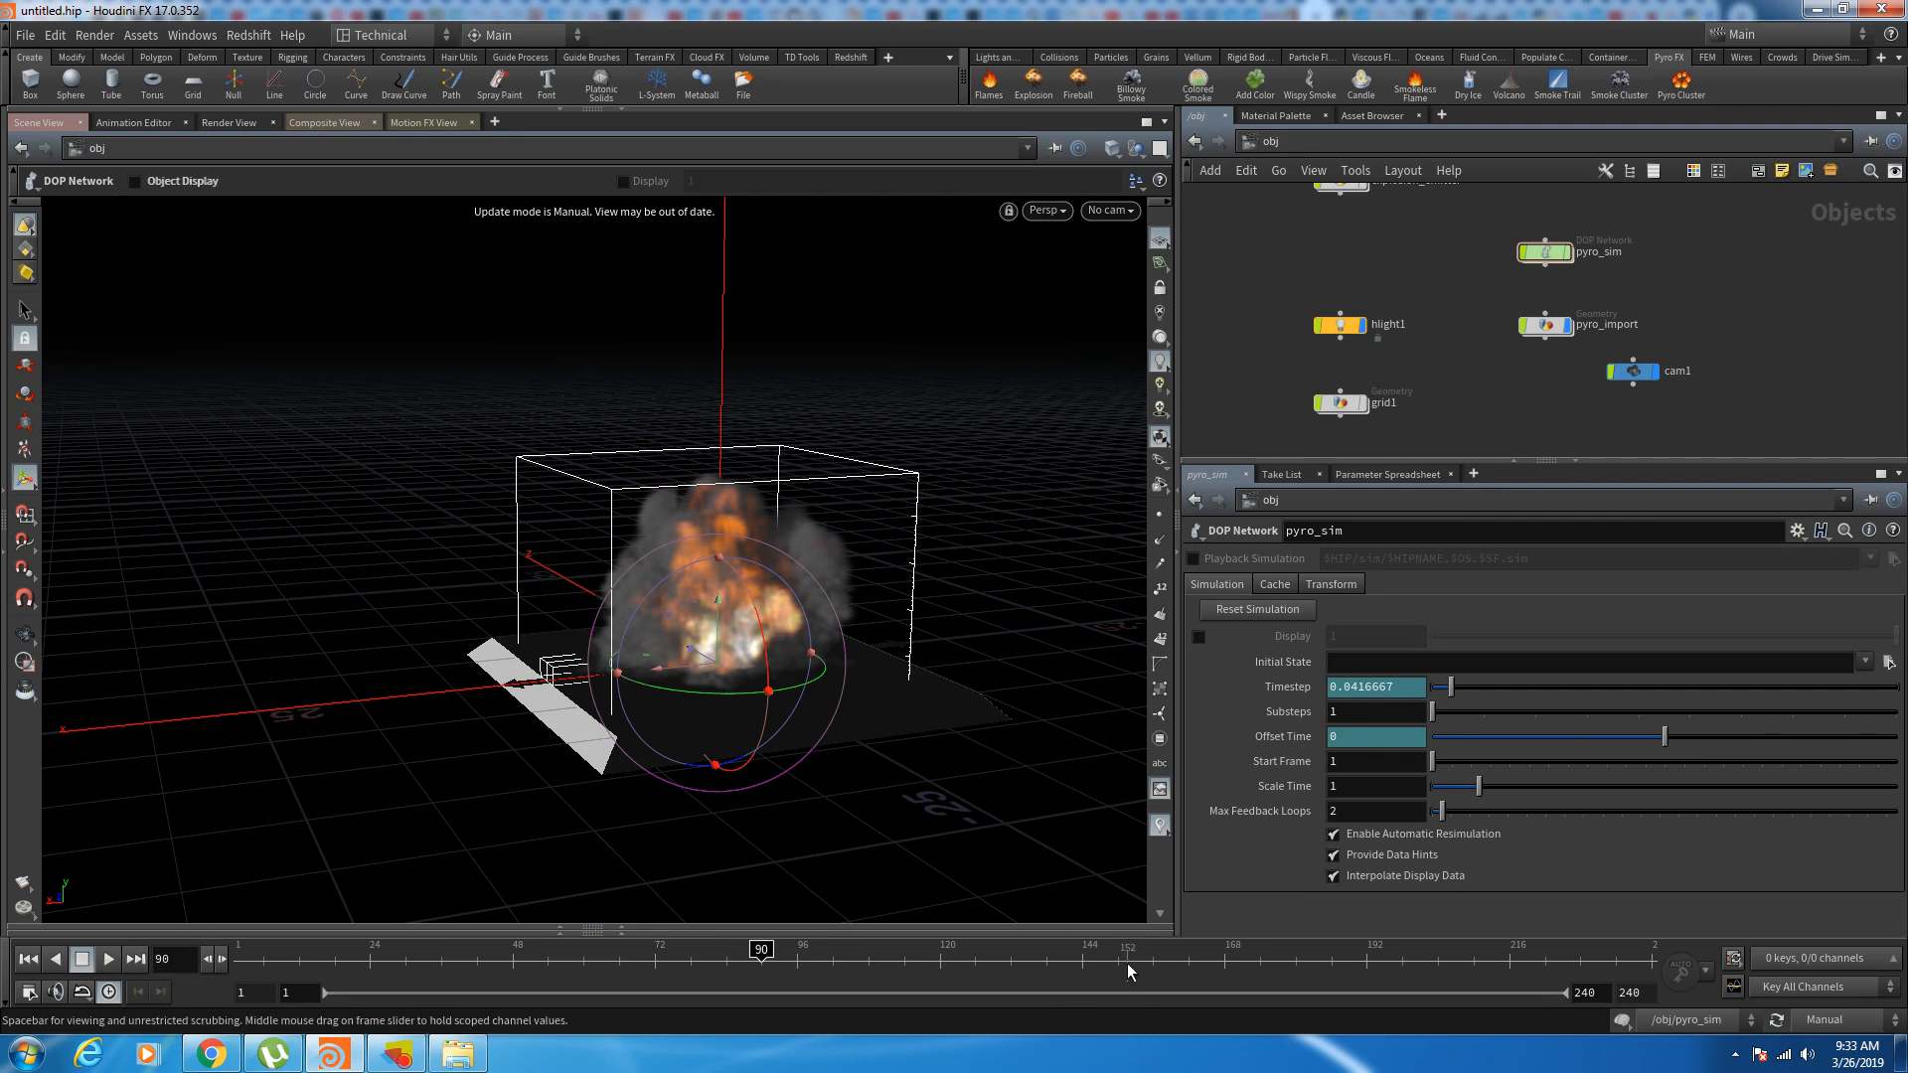
key(ctrl+Up)
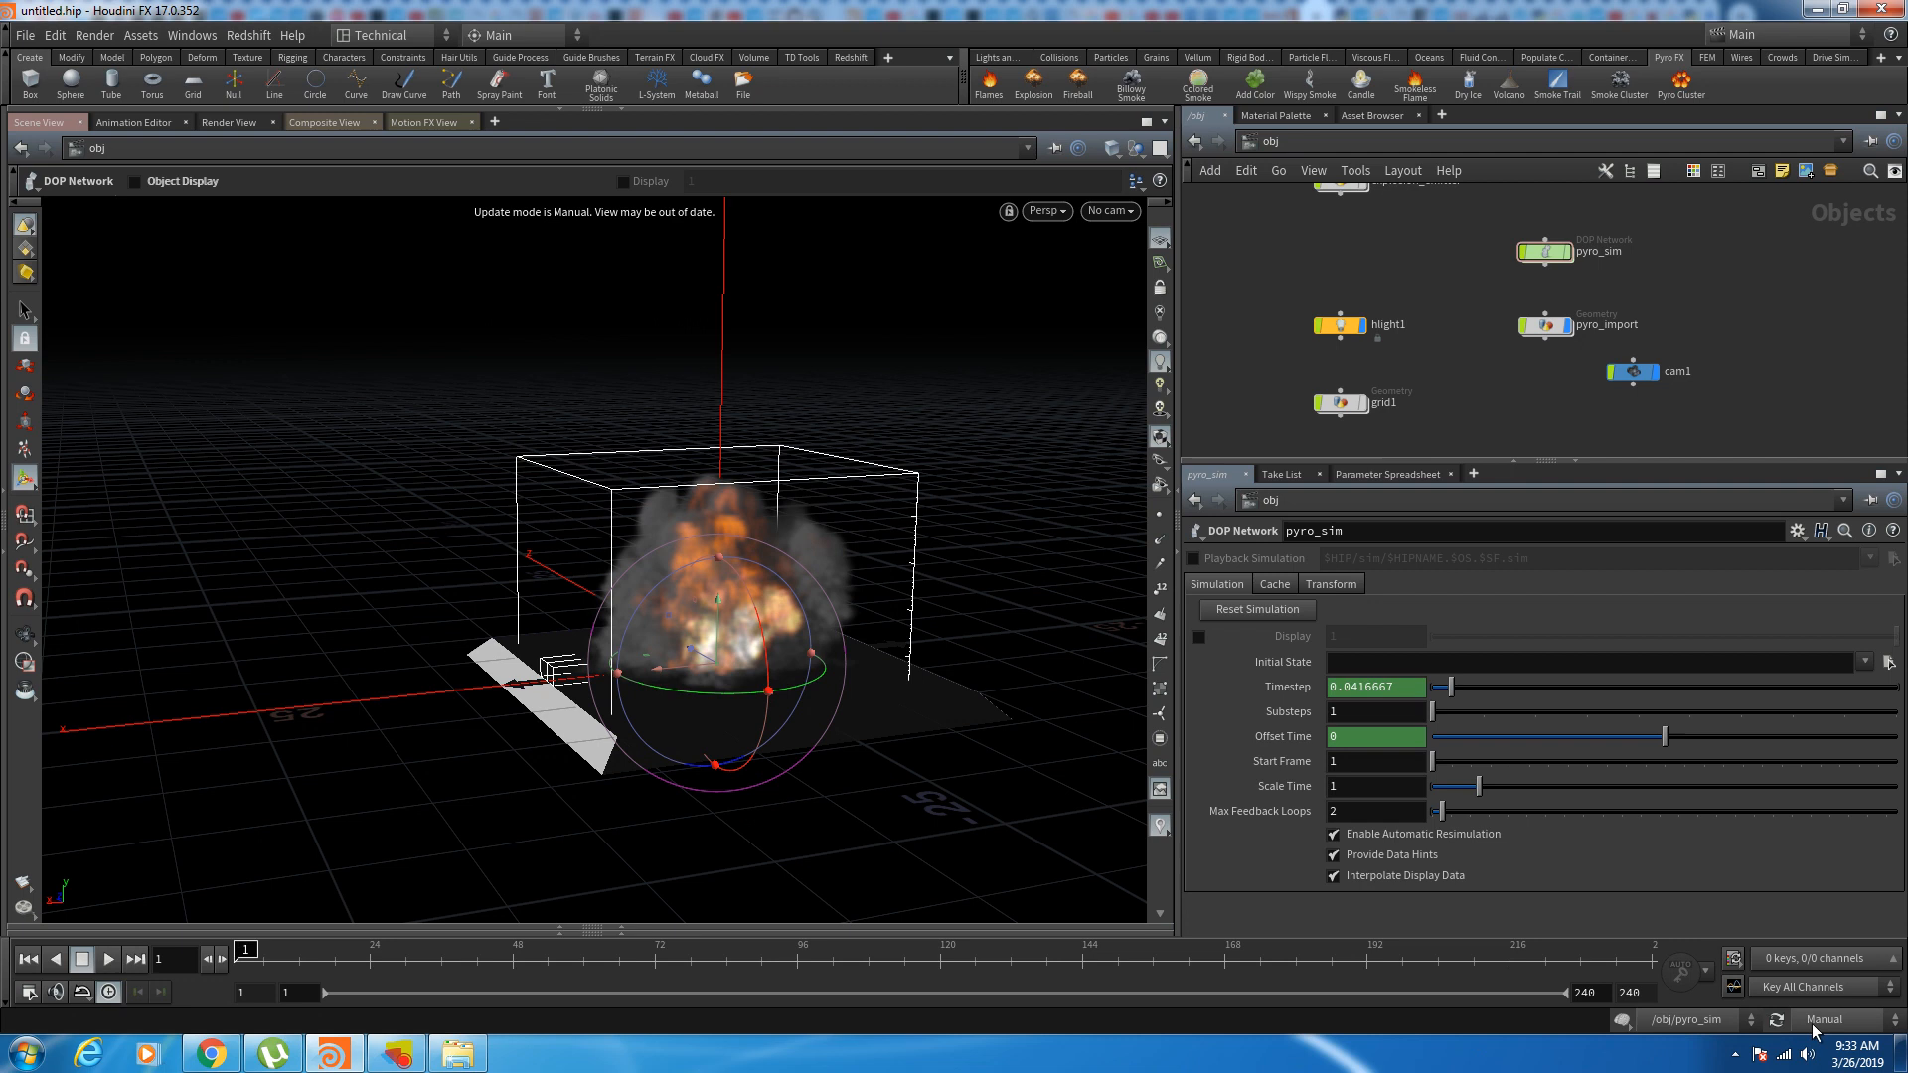
click(1818, 1020)
click(1834, 958)
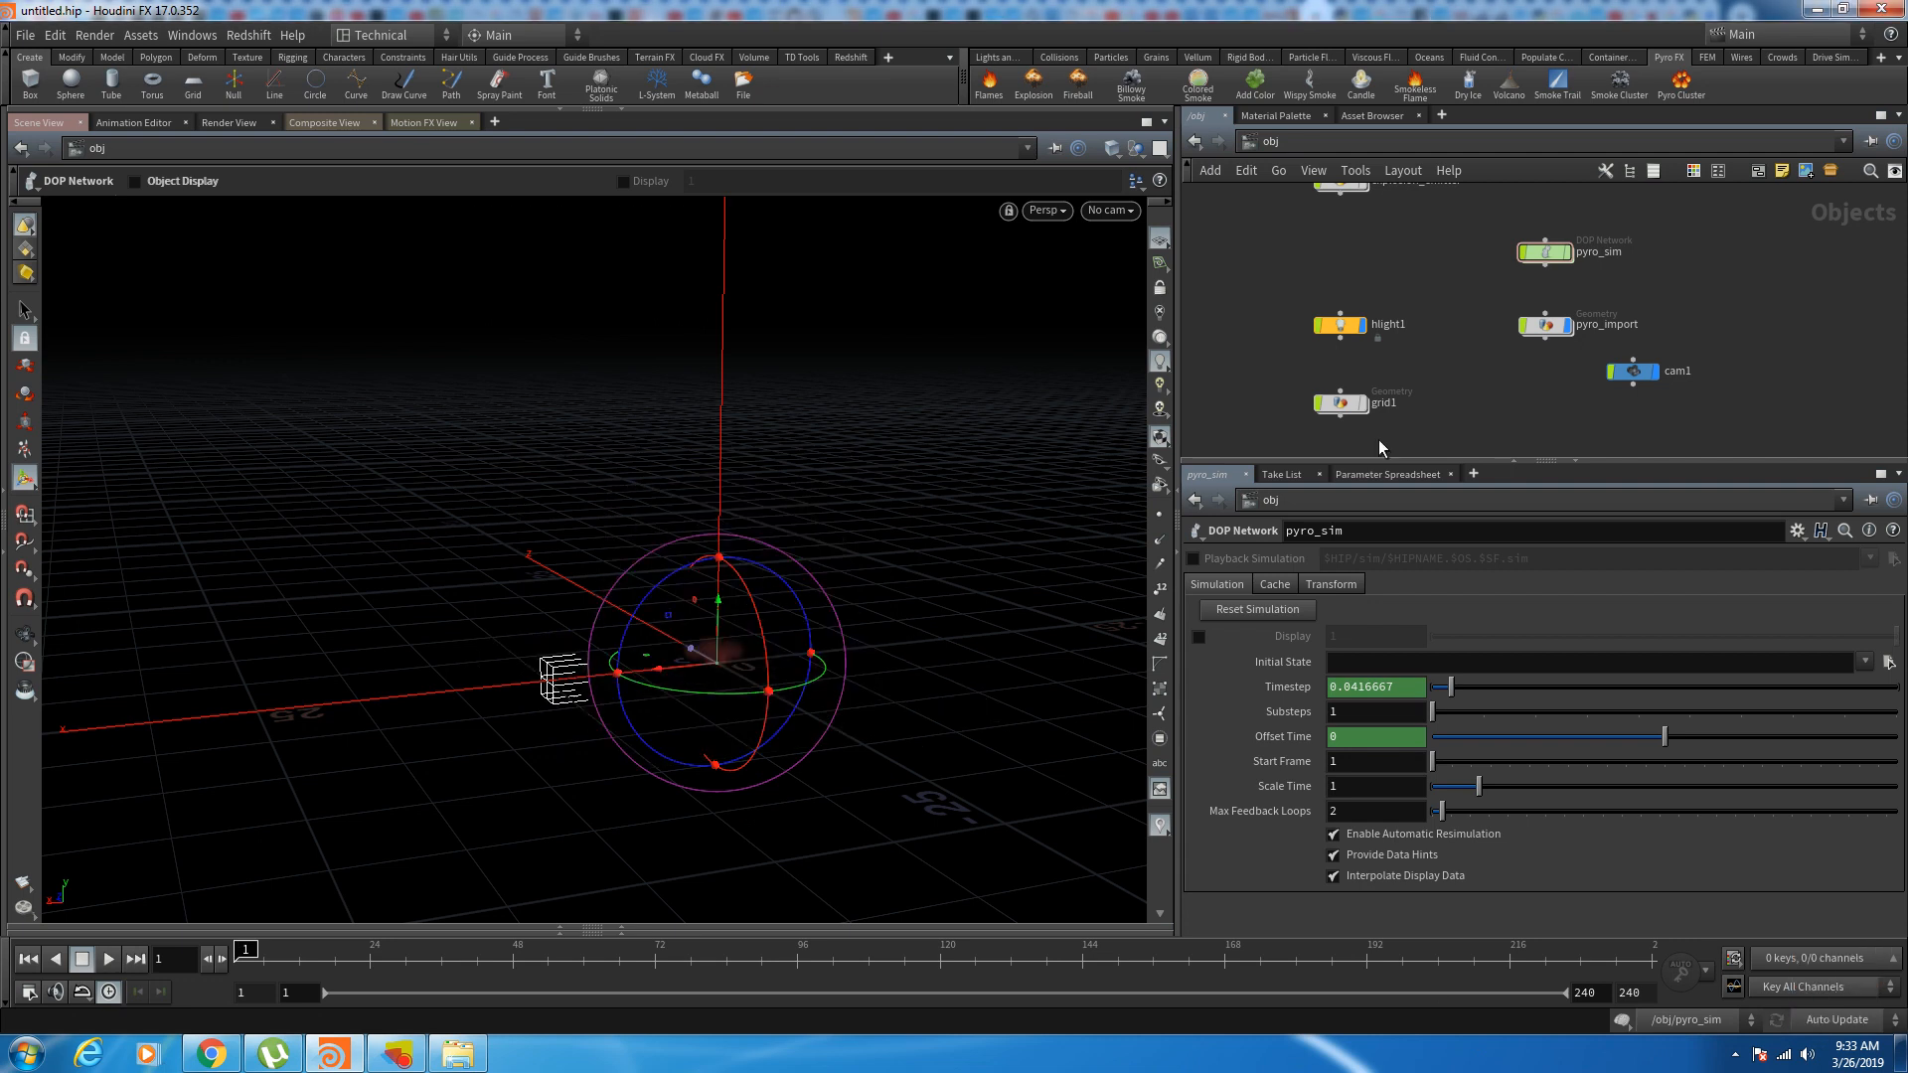
Step: Play the simulation from frame 1 and examine the explosion from several angles as it burns out
click(109, 959)
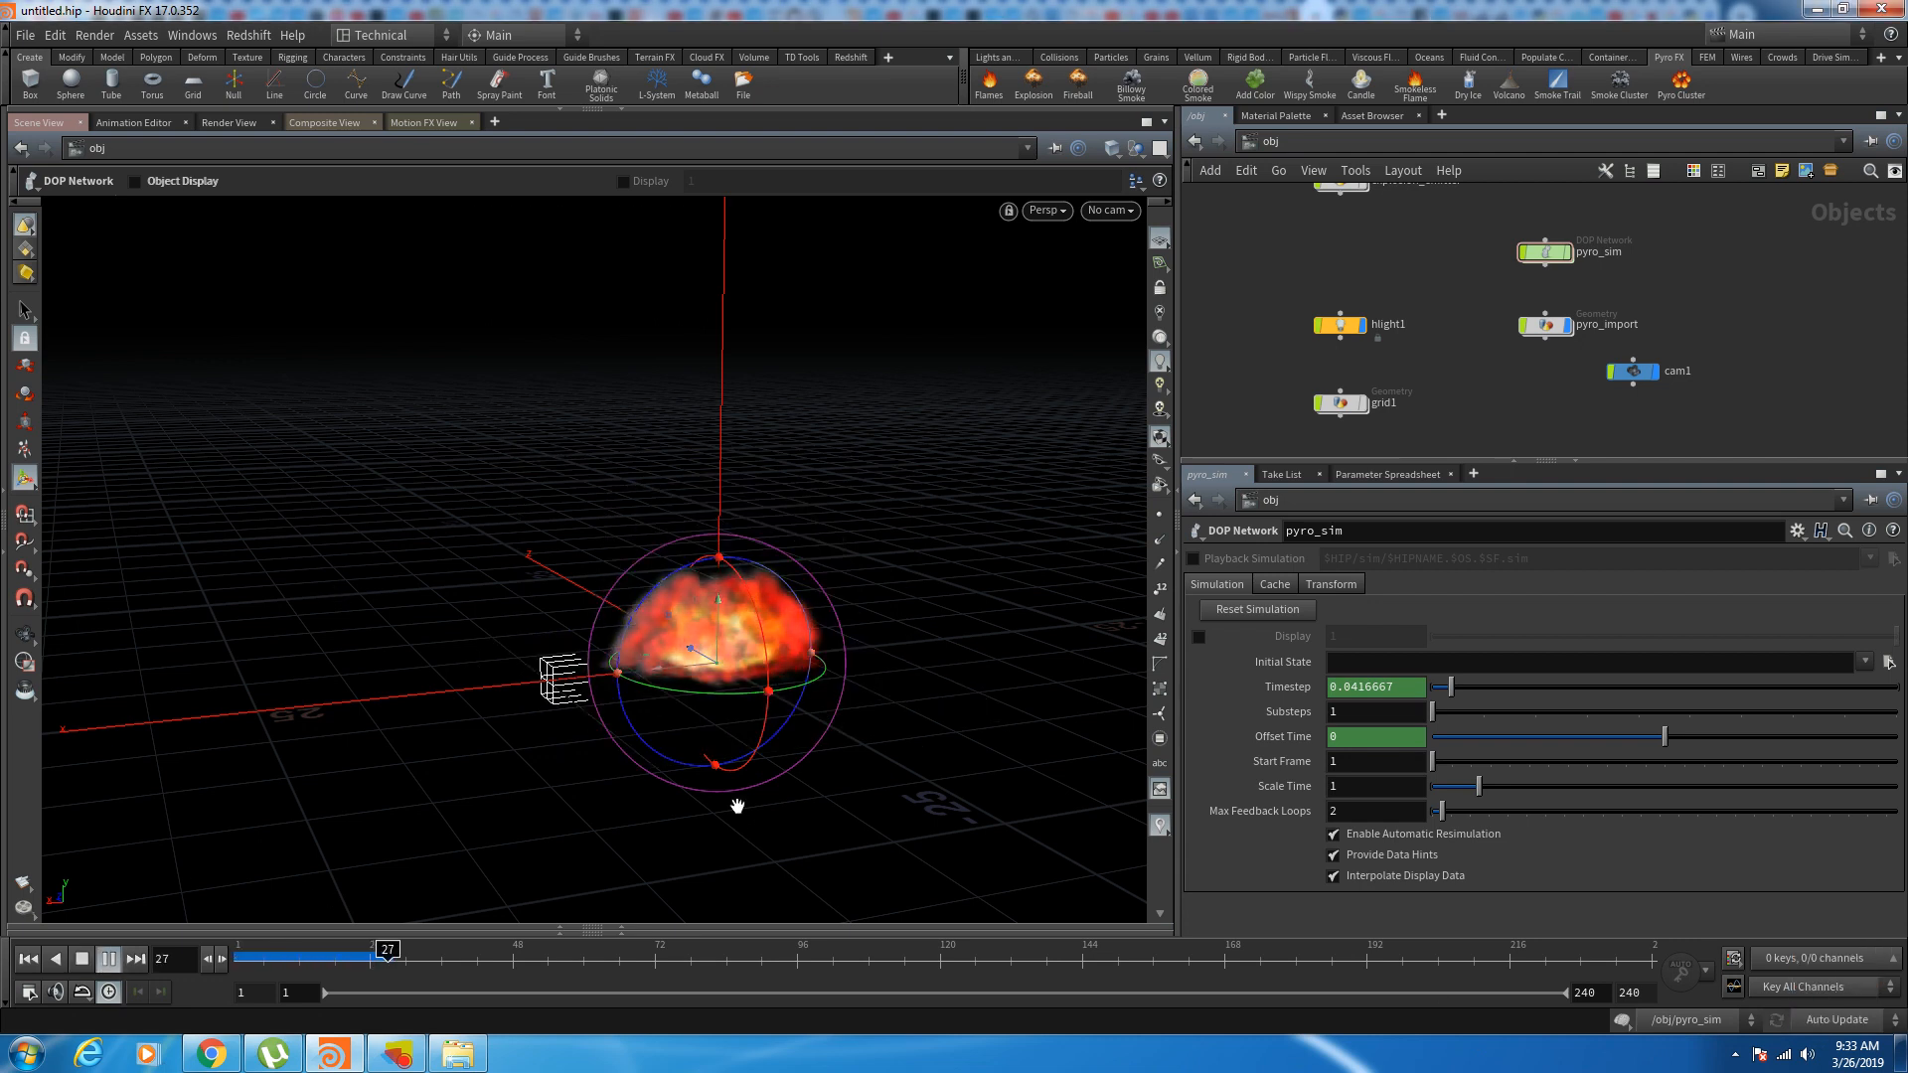
alt+right_drag(737, 805, 805, 652)
alt+drag(805, 652, 725, 647)
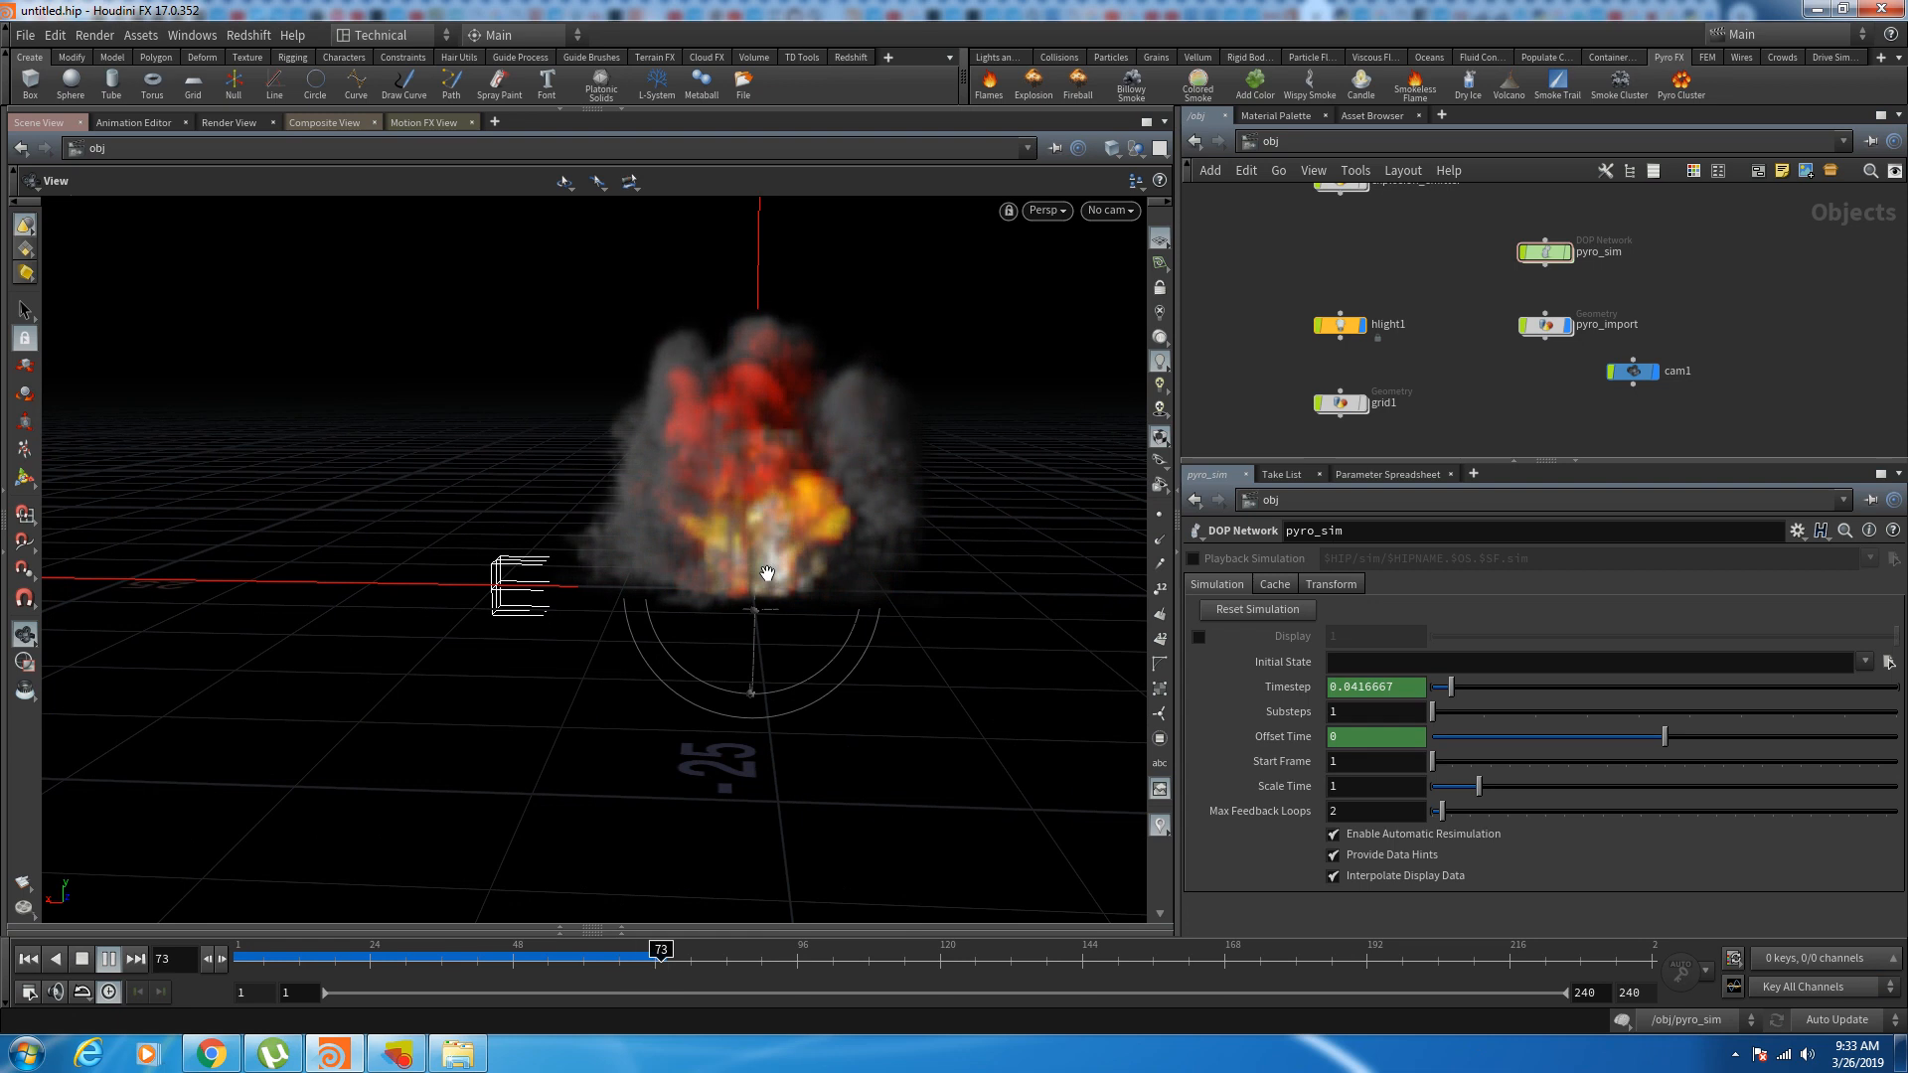
mouse_move(839, 626)
mouse_down()
mouse_move(695, 647)
mouse_move(727, 671)
mouse_move(558, 660)
mouse_move(831, 630)
mouse_move(673, 630)
mouse_move(747, 662)
mouse_move(835, 639)
mouse_up()
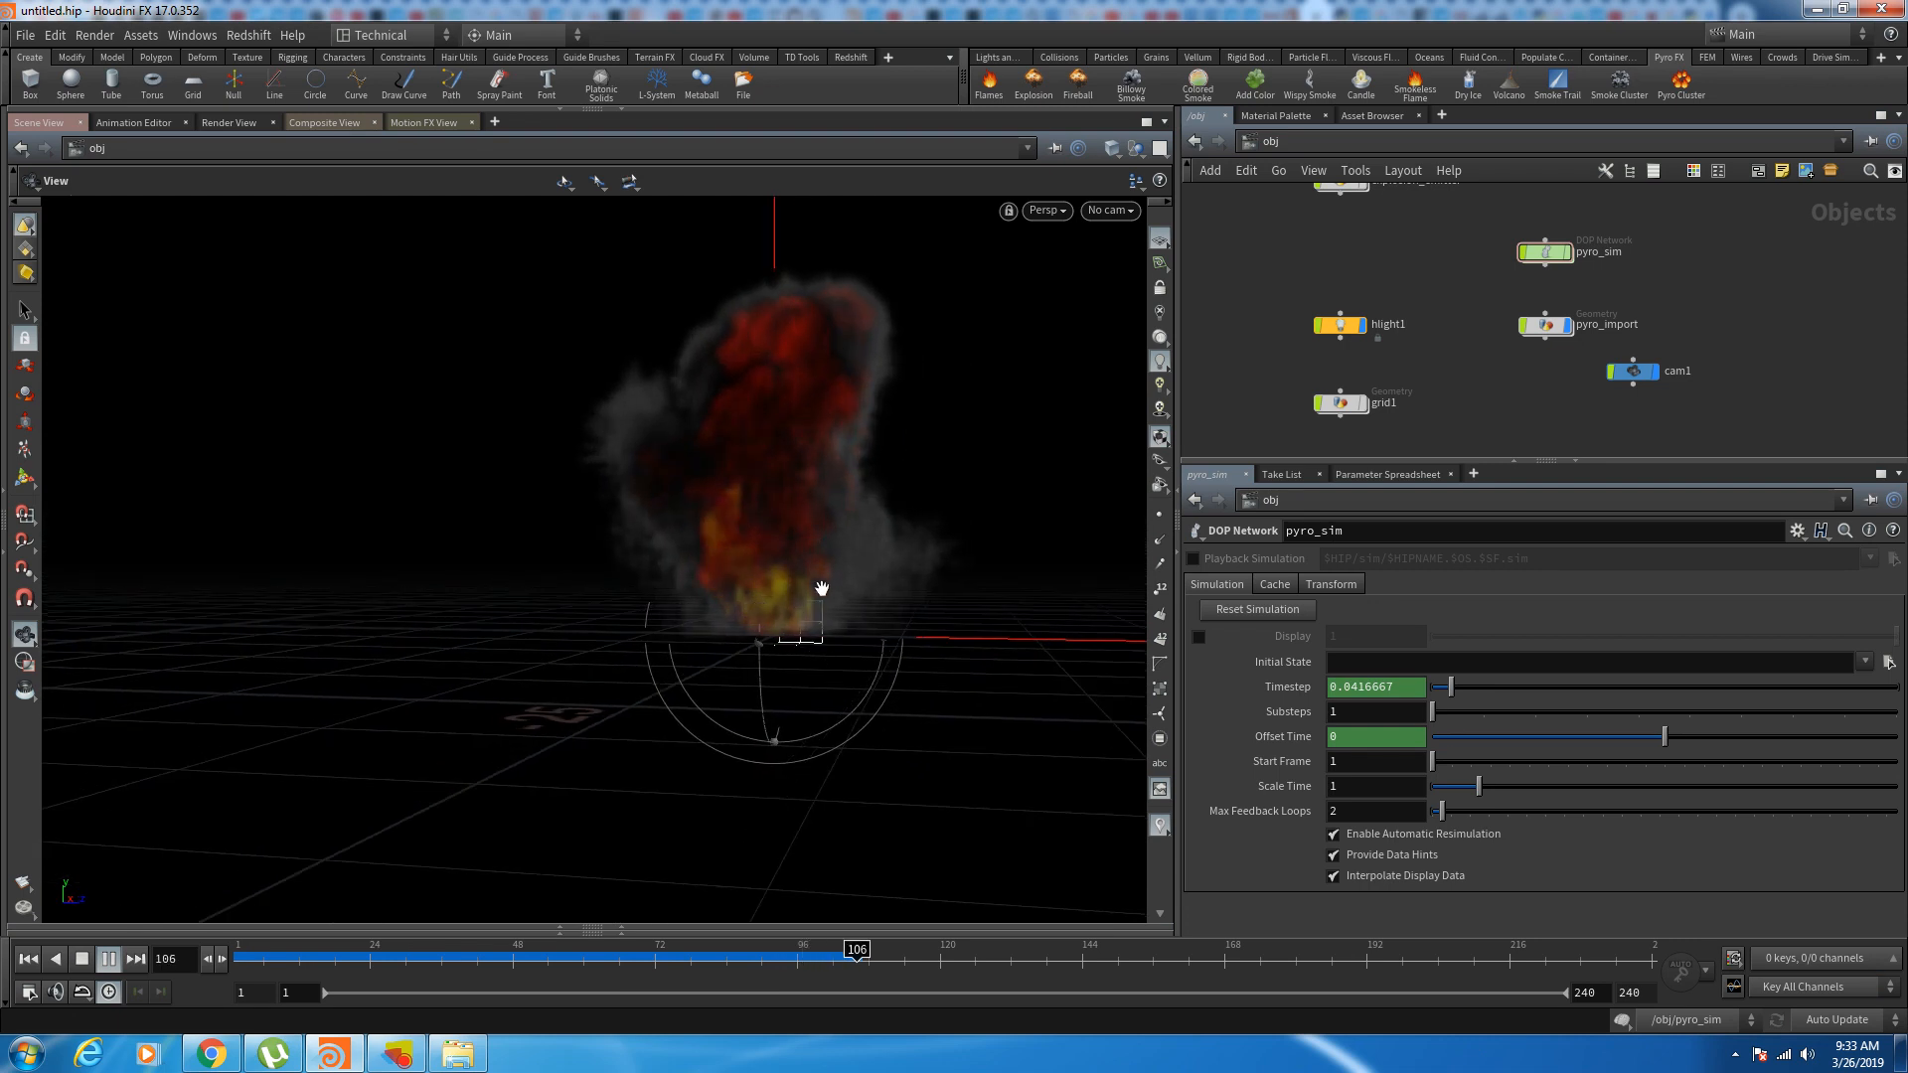
key(Return)
key(Escape)
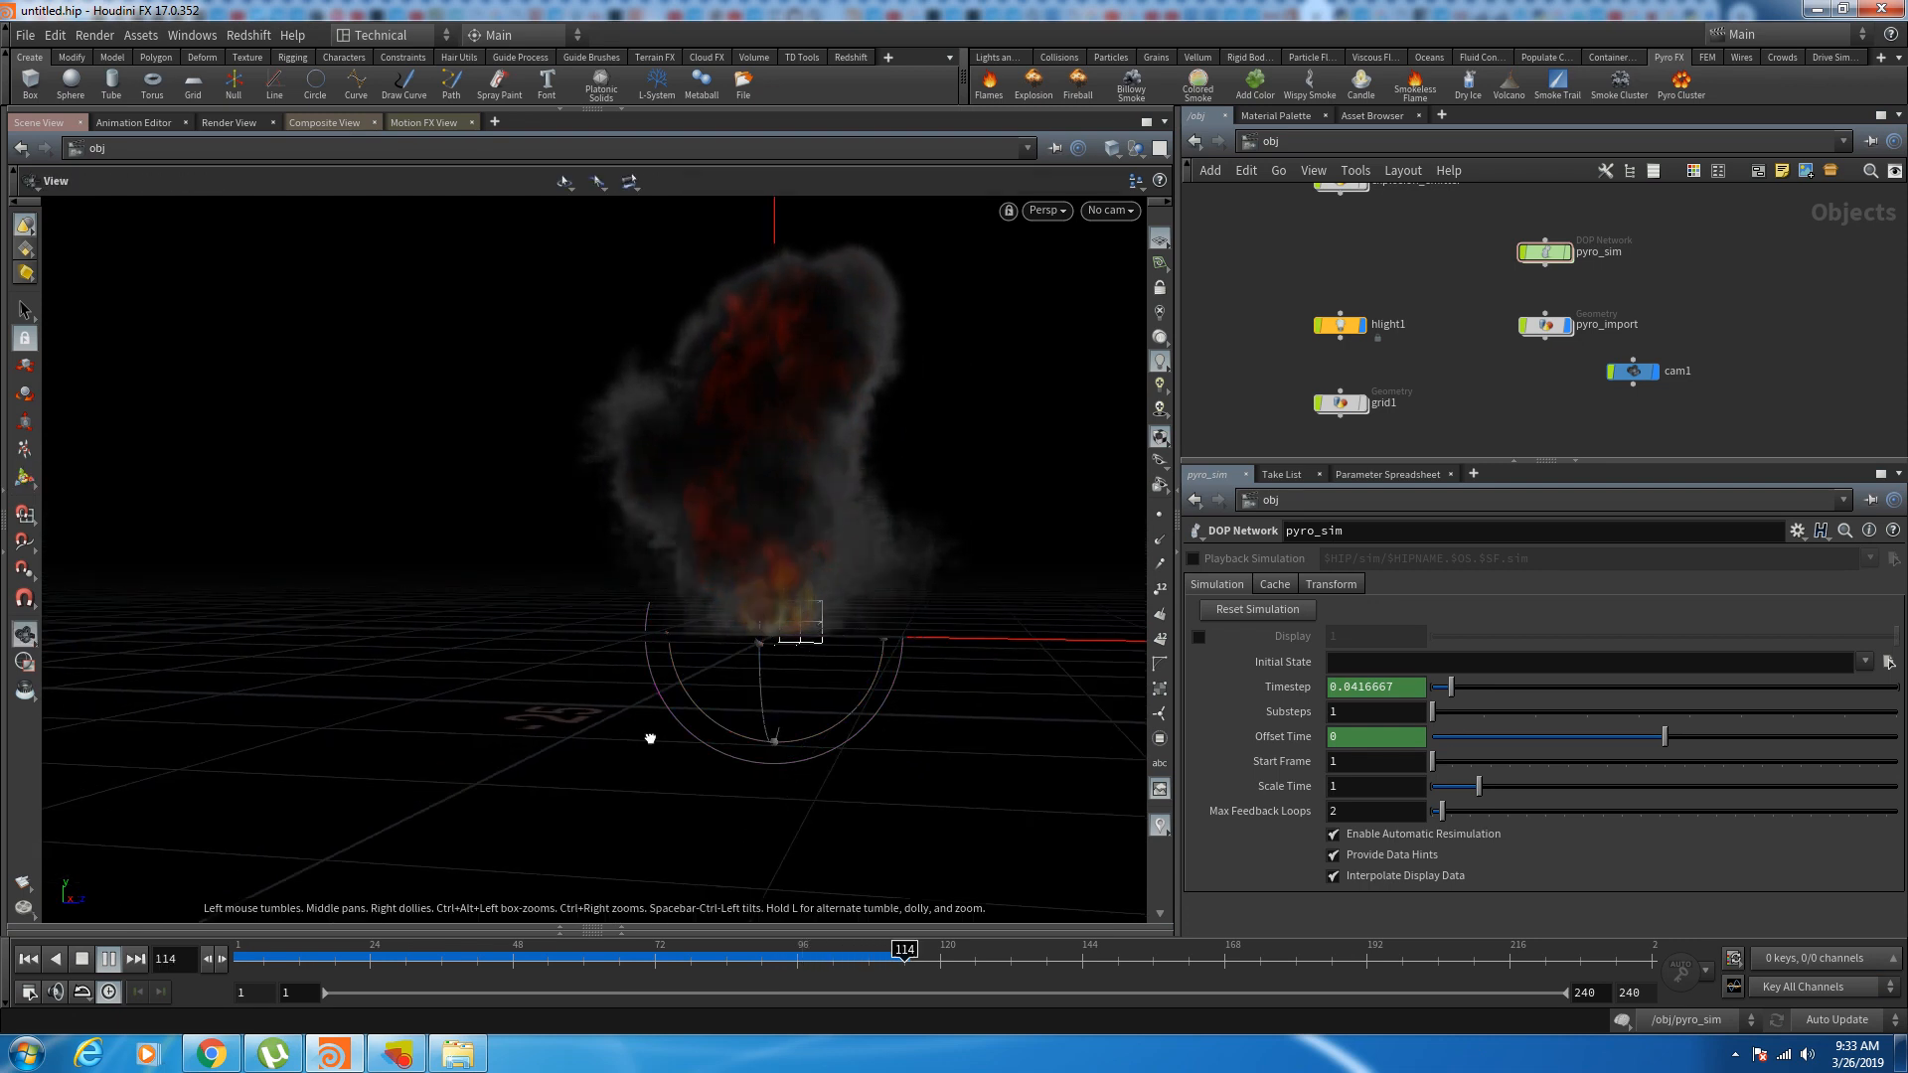
drag(647, 733, 875, 646)
key(Return)
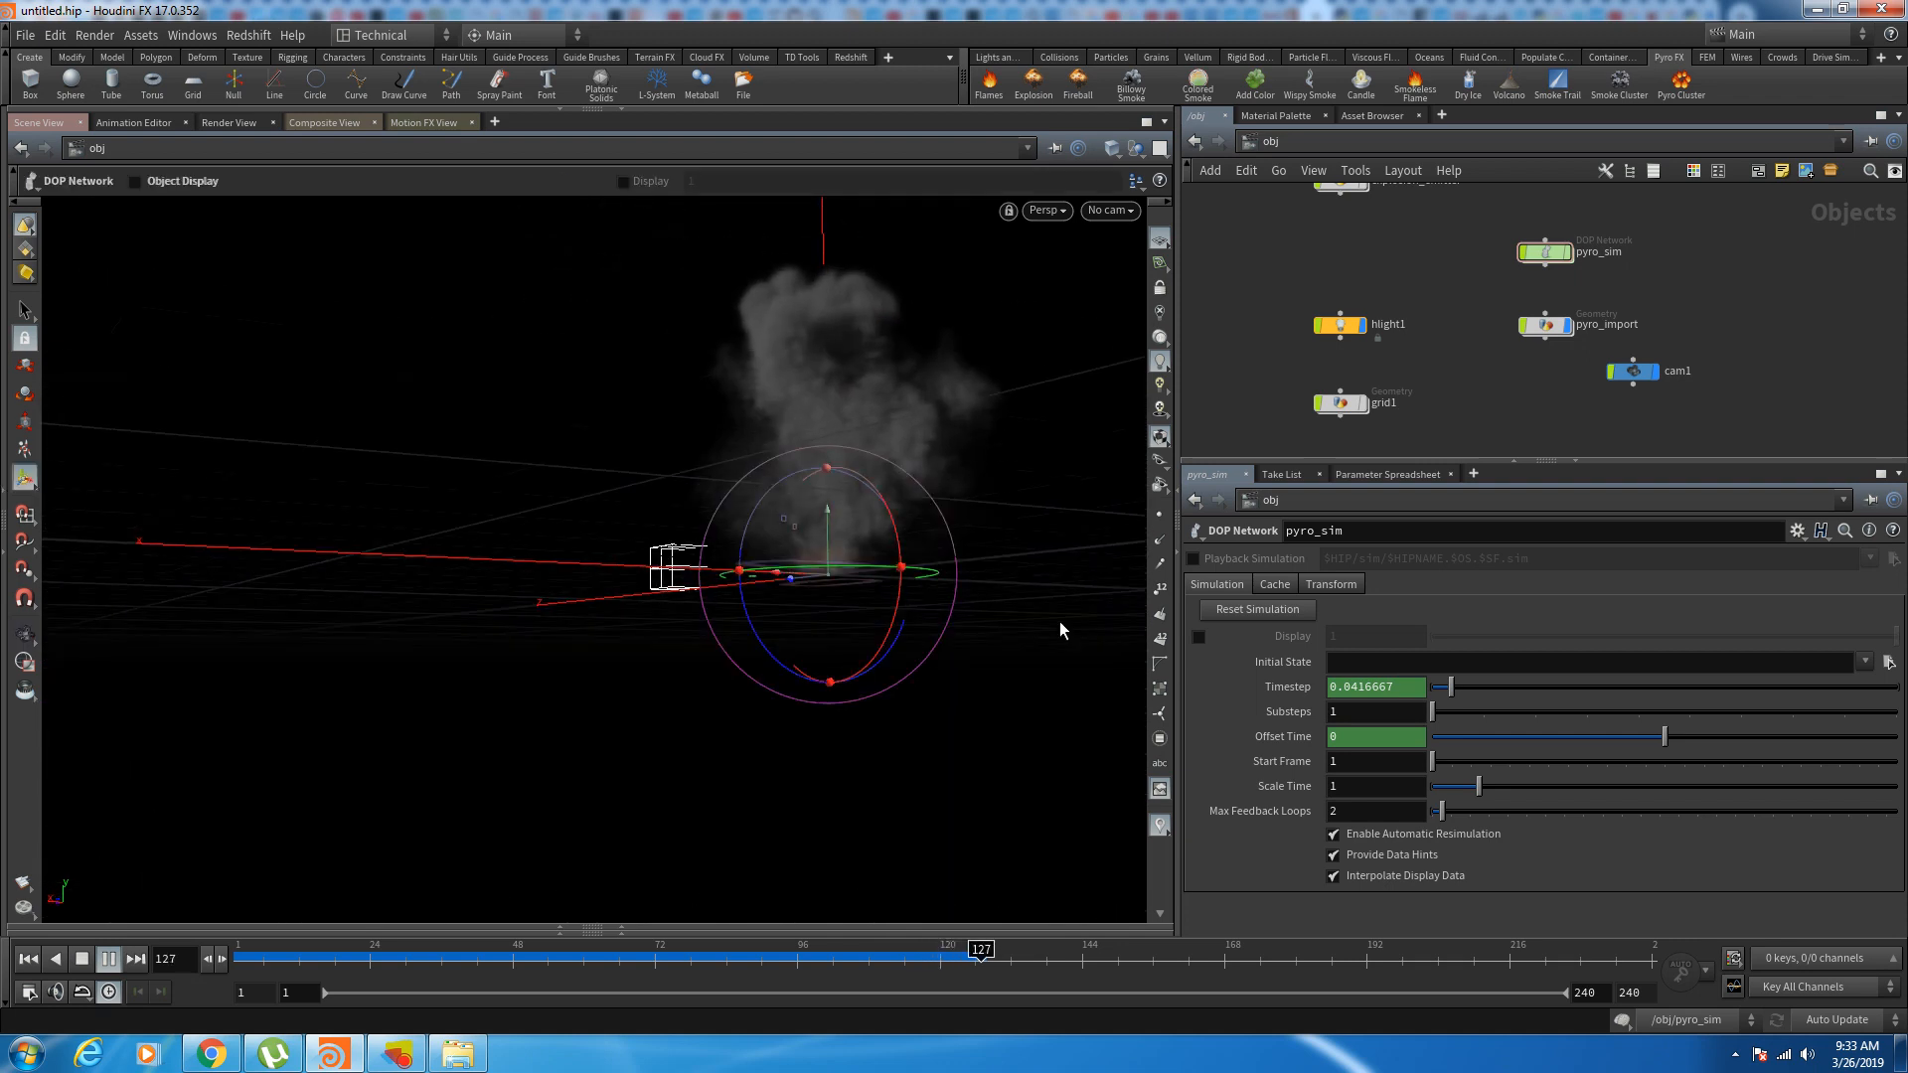
Step: Look through cam1 and scrub the cached frames to review the explosion, ending at frame 1
click(1111, 210)
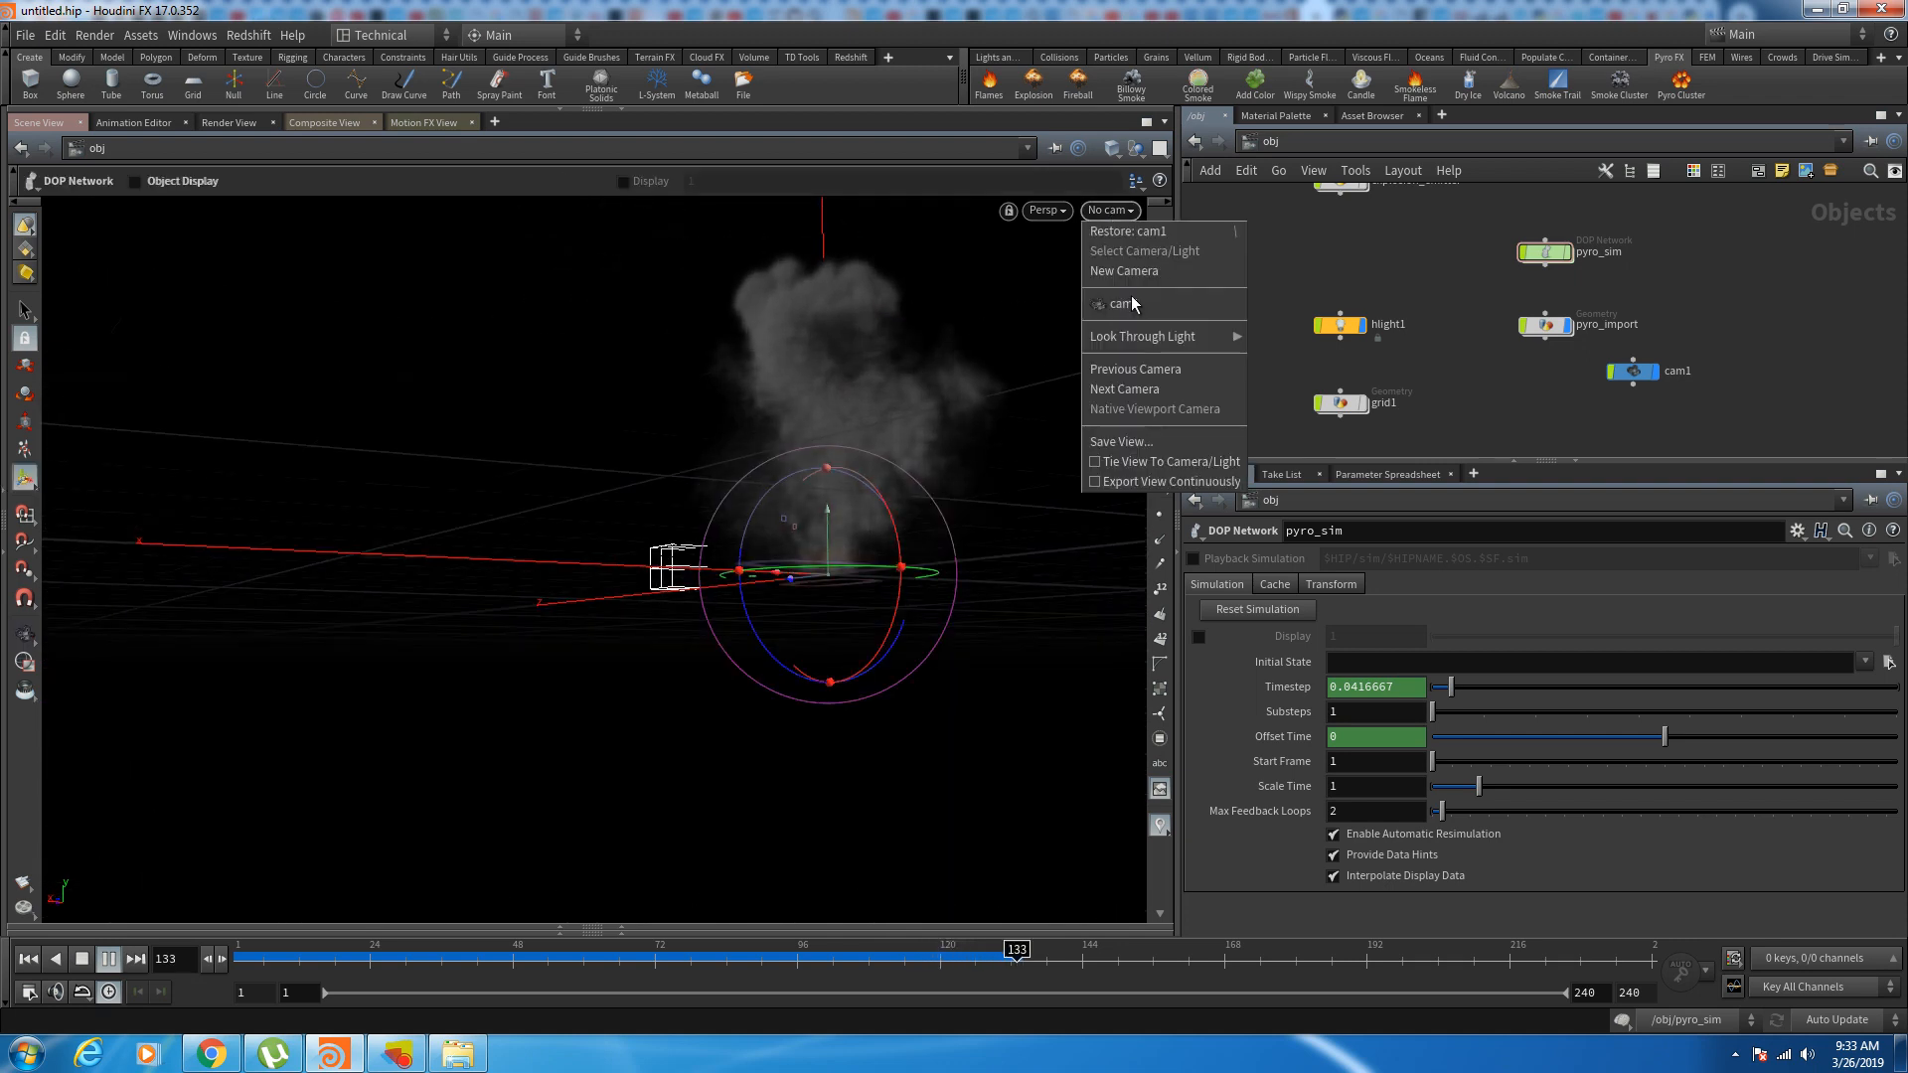
click(1131, 309)
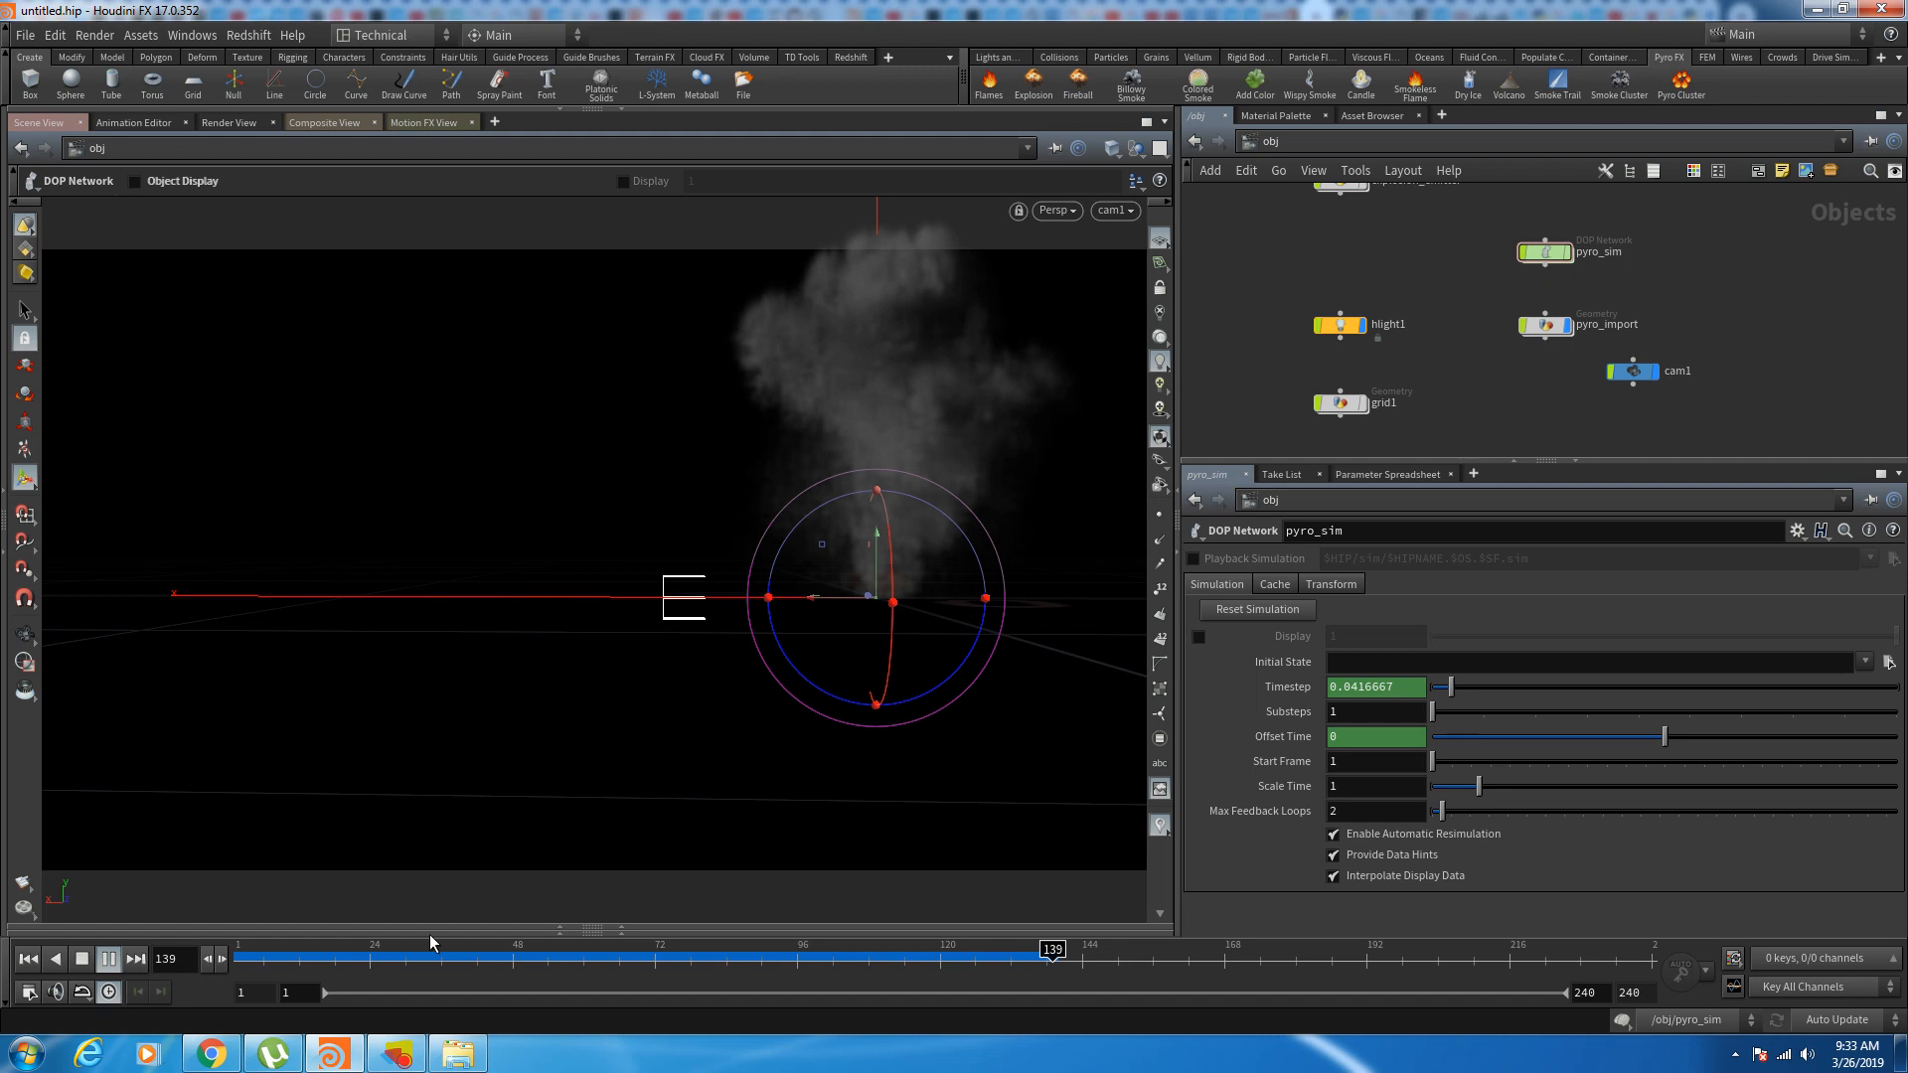
click(82, 959)
click(105, 962)
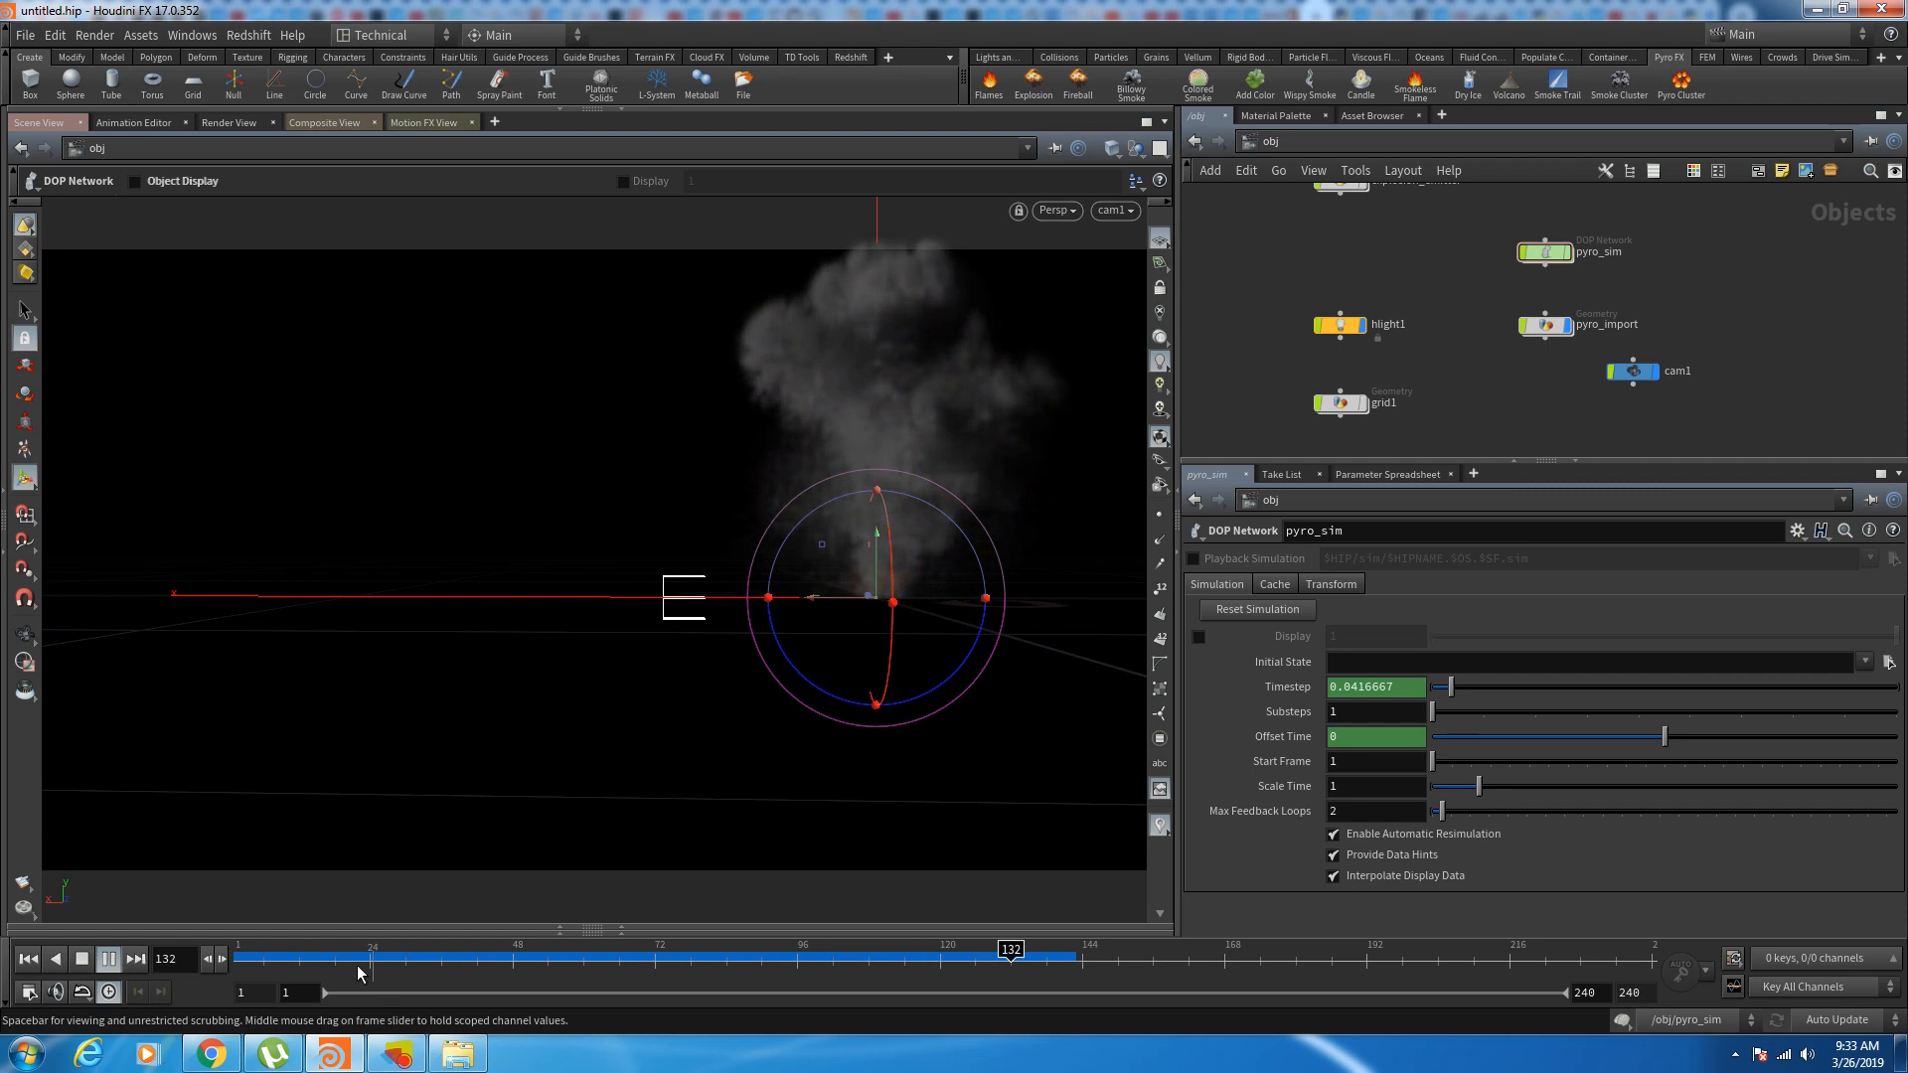
drag(244, 966, 685, 966)
click(403, 1061)
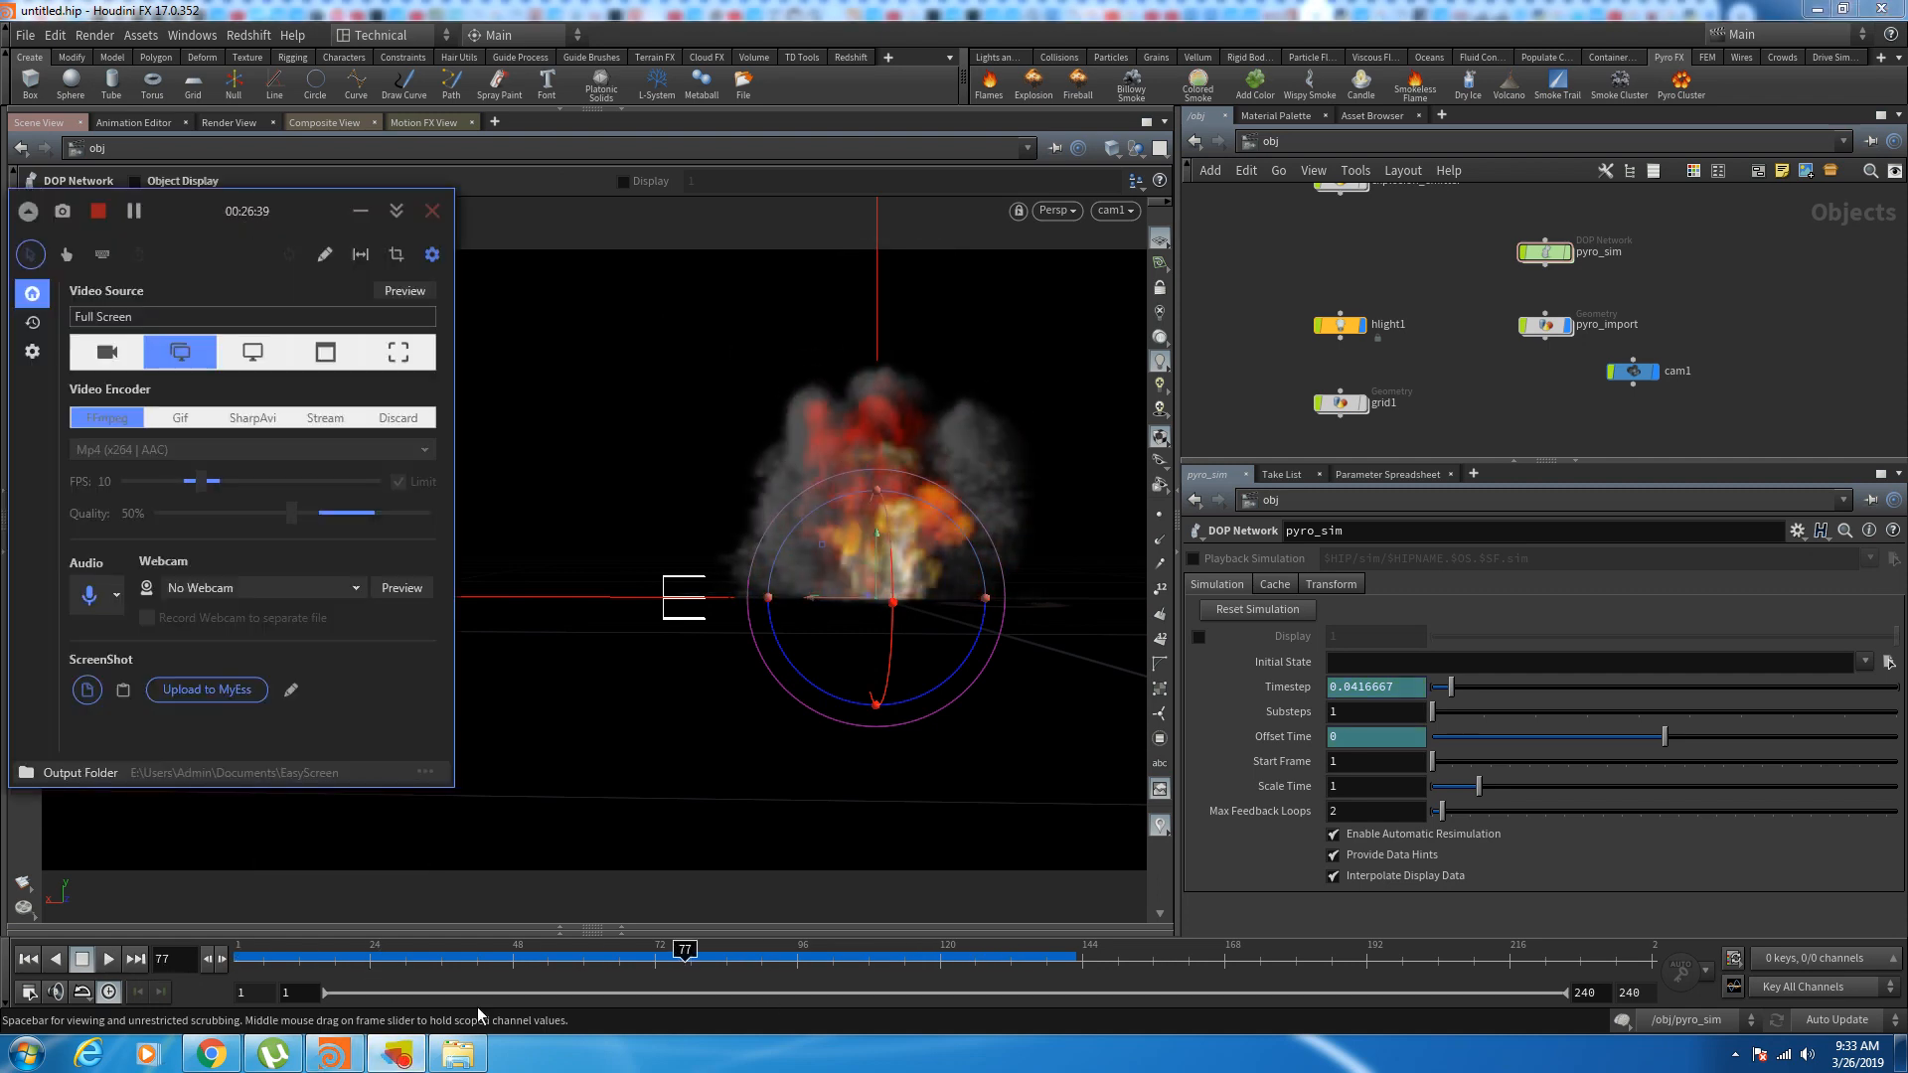
click(398, 1055)
mouse_move(364, 968)
mouse_down()
mouse_move(239, 974)
mouse_move(744, 984)
mouse_move(550, 1004)
mouse_move(903, 993)
mouse_up()
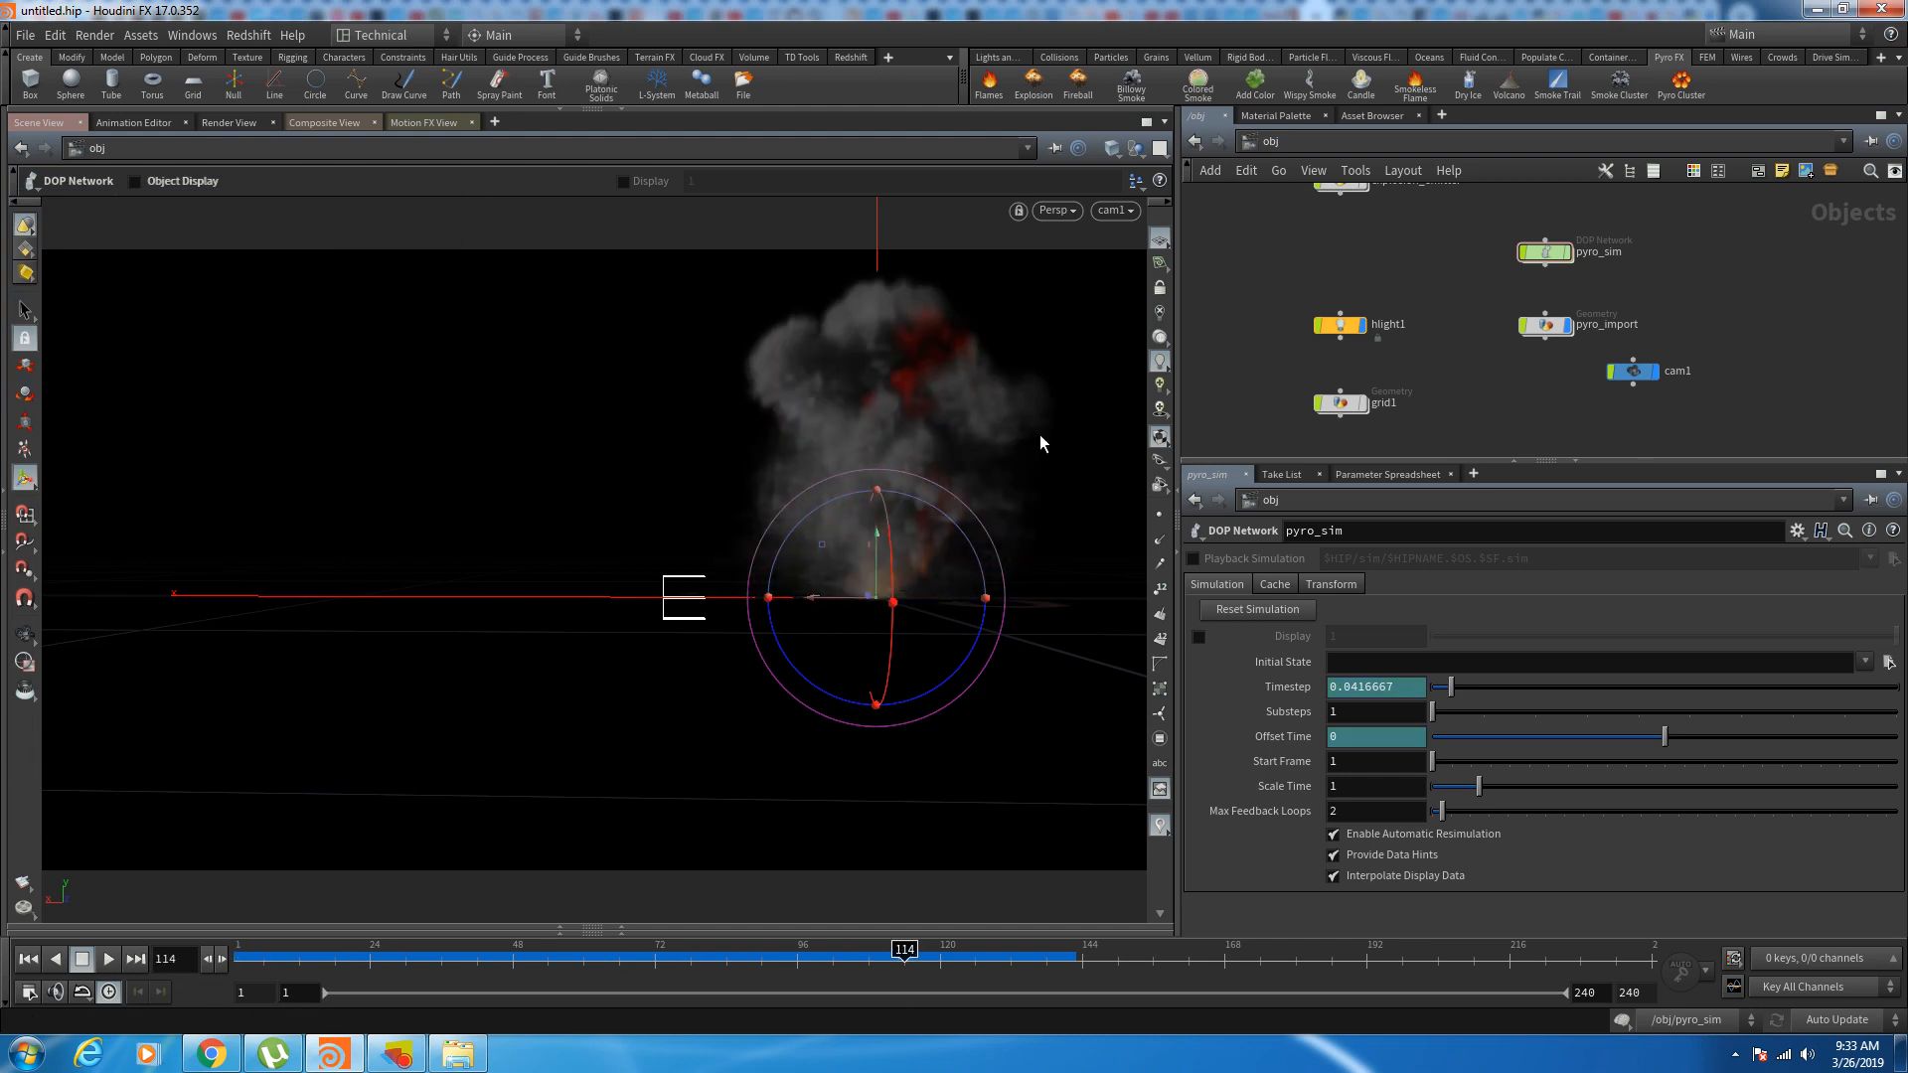
drag(306, 969, 239, 969)
Step: Inside pyro_sim, set the pyro smoke object's Division Size expression to 0.1*1
double_click(1550, 248)
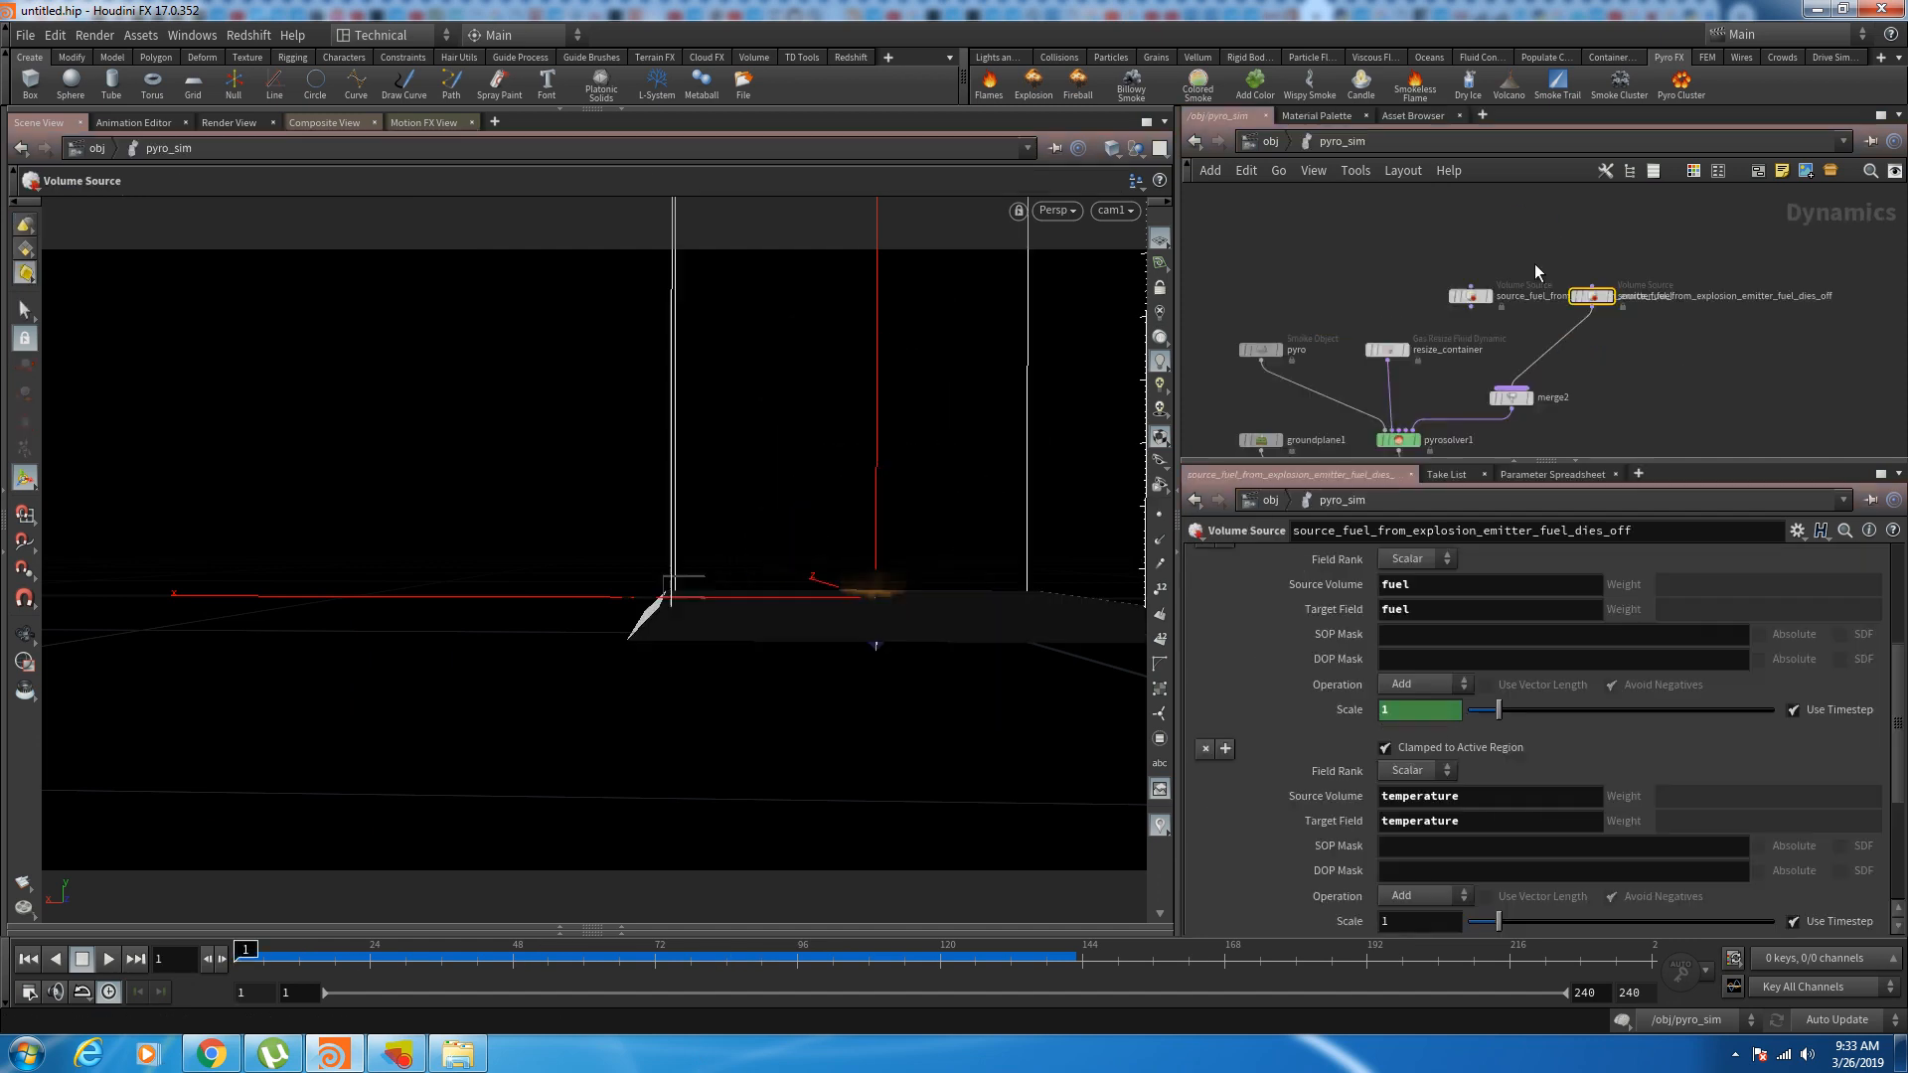
click(1256, 352)
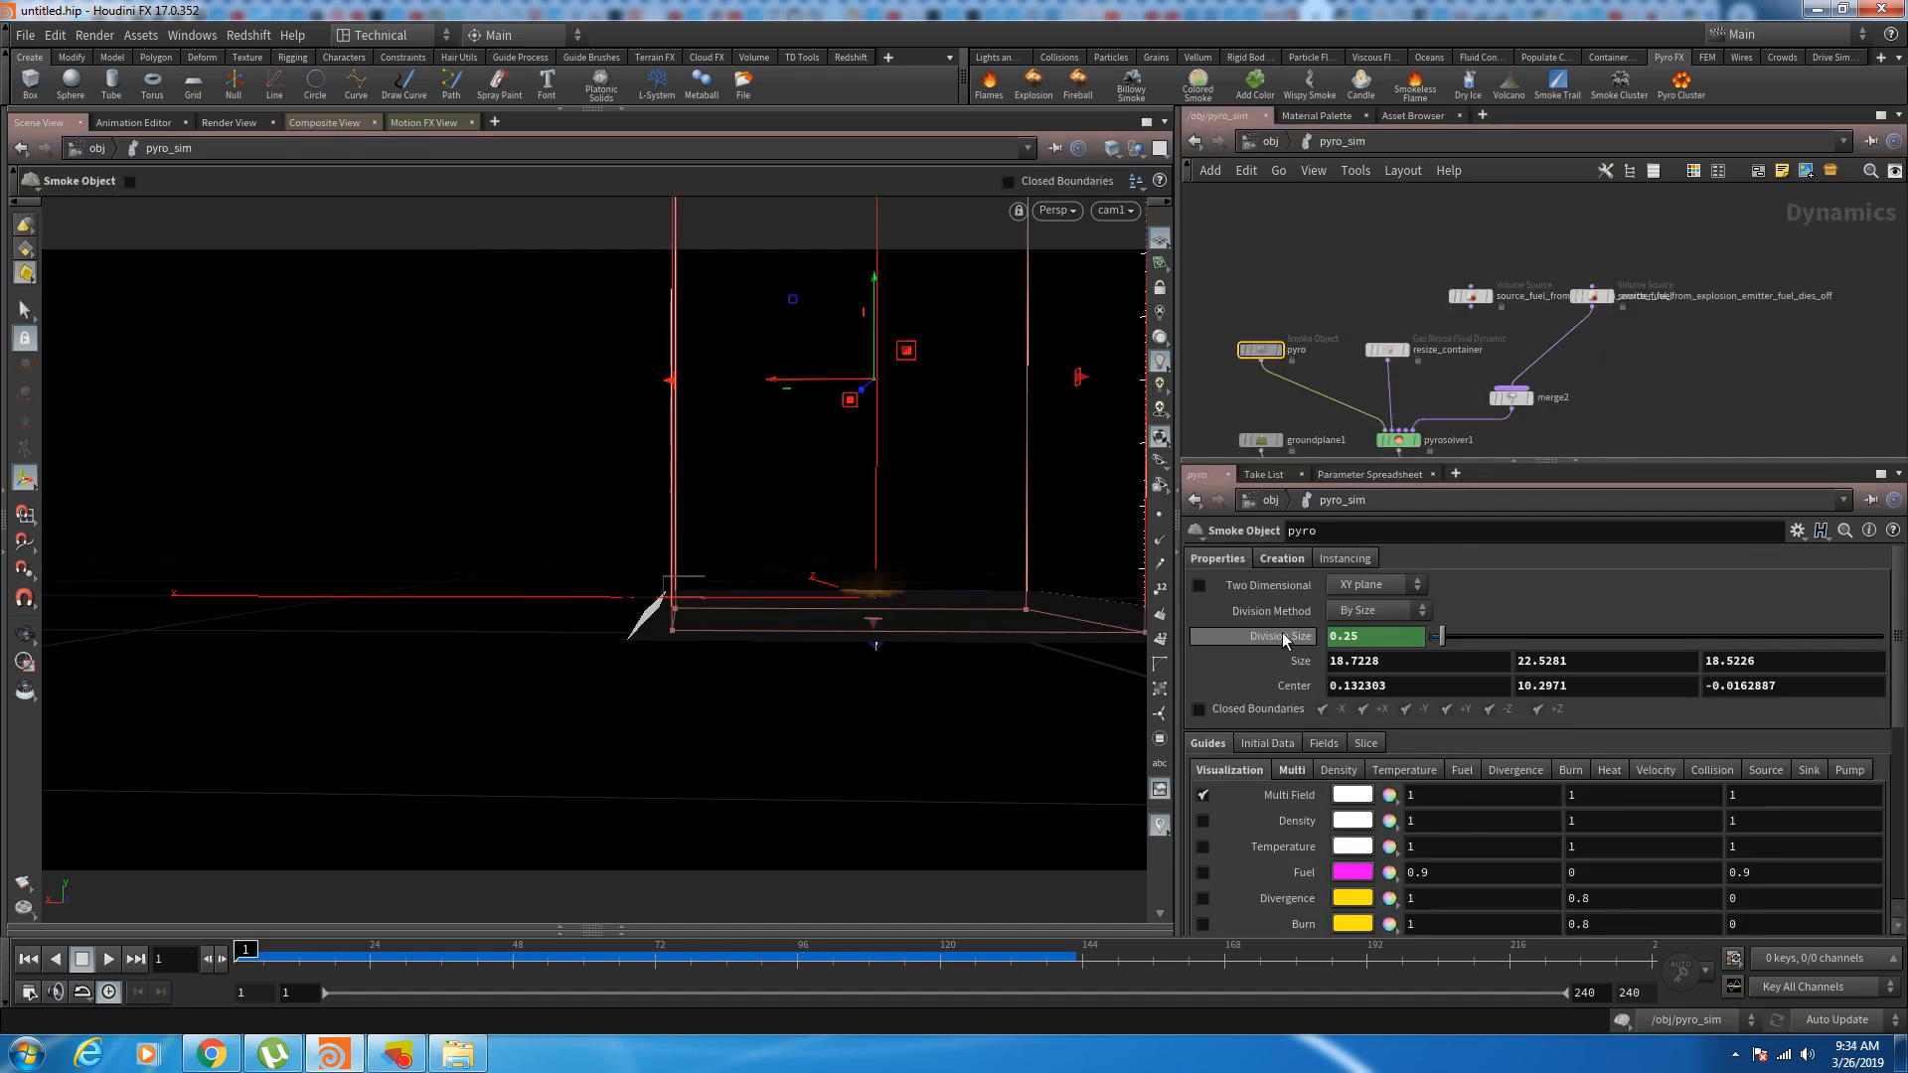
middle_click(1260, 349)
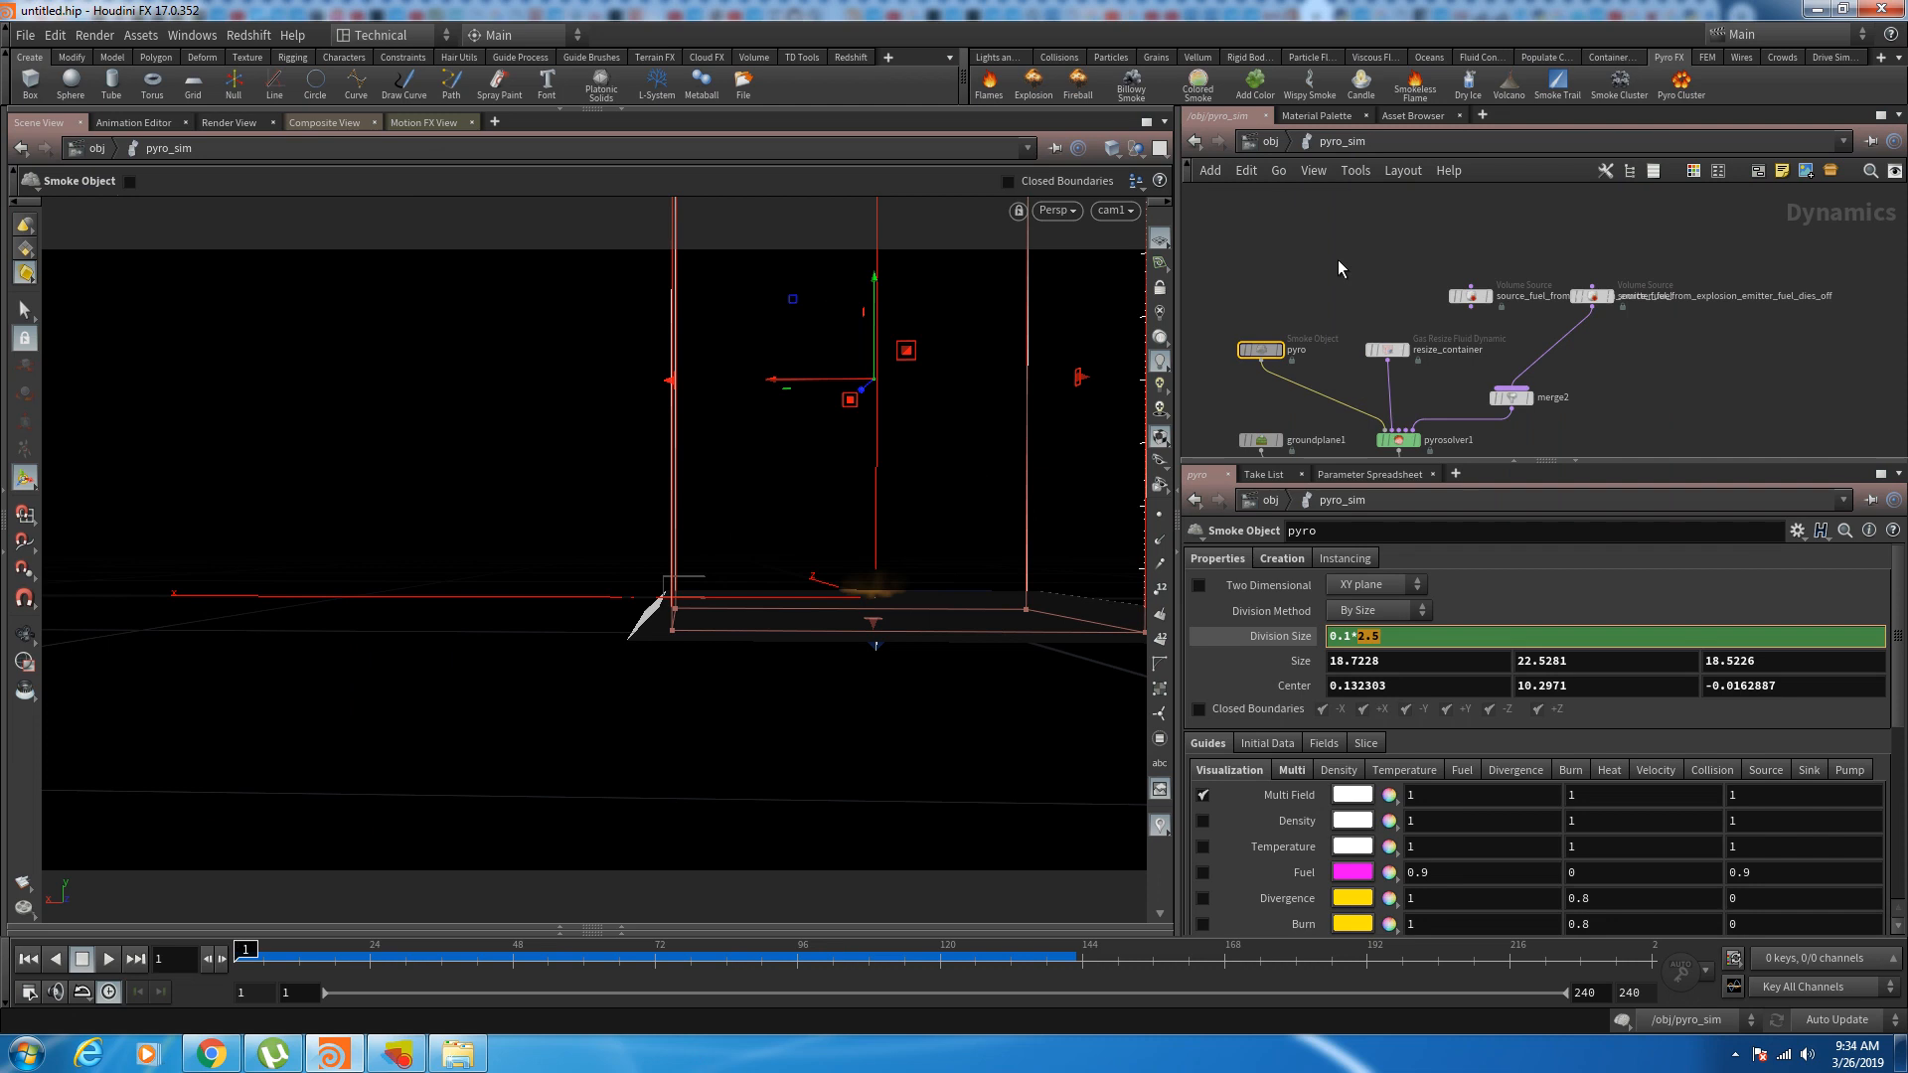
text(1)
key(Return)
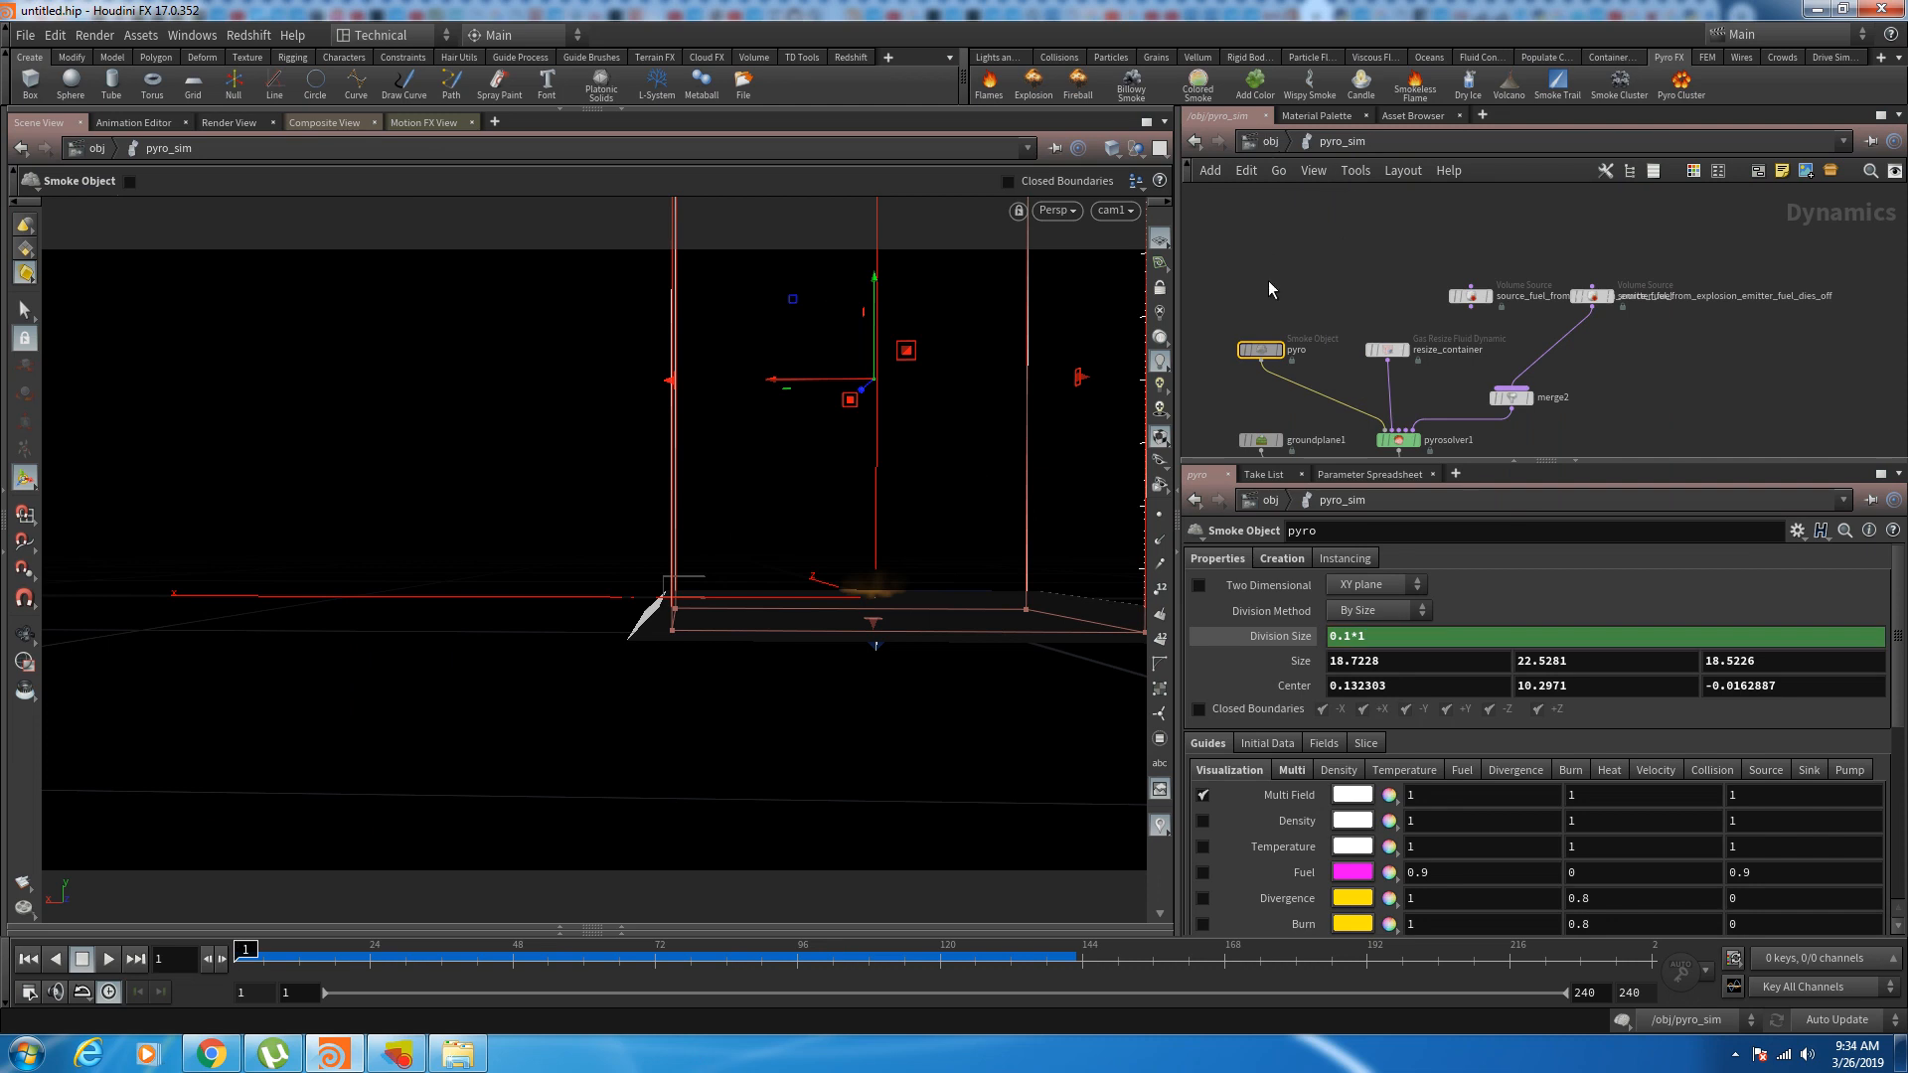
Step: Open pyro_import, play the simulation to review the explosion detail, and return to frame 1
key(u)
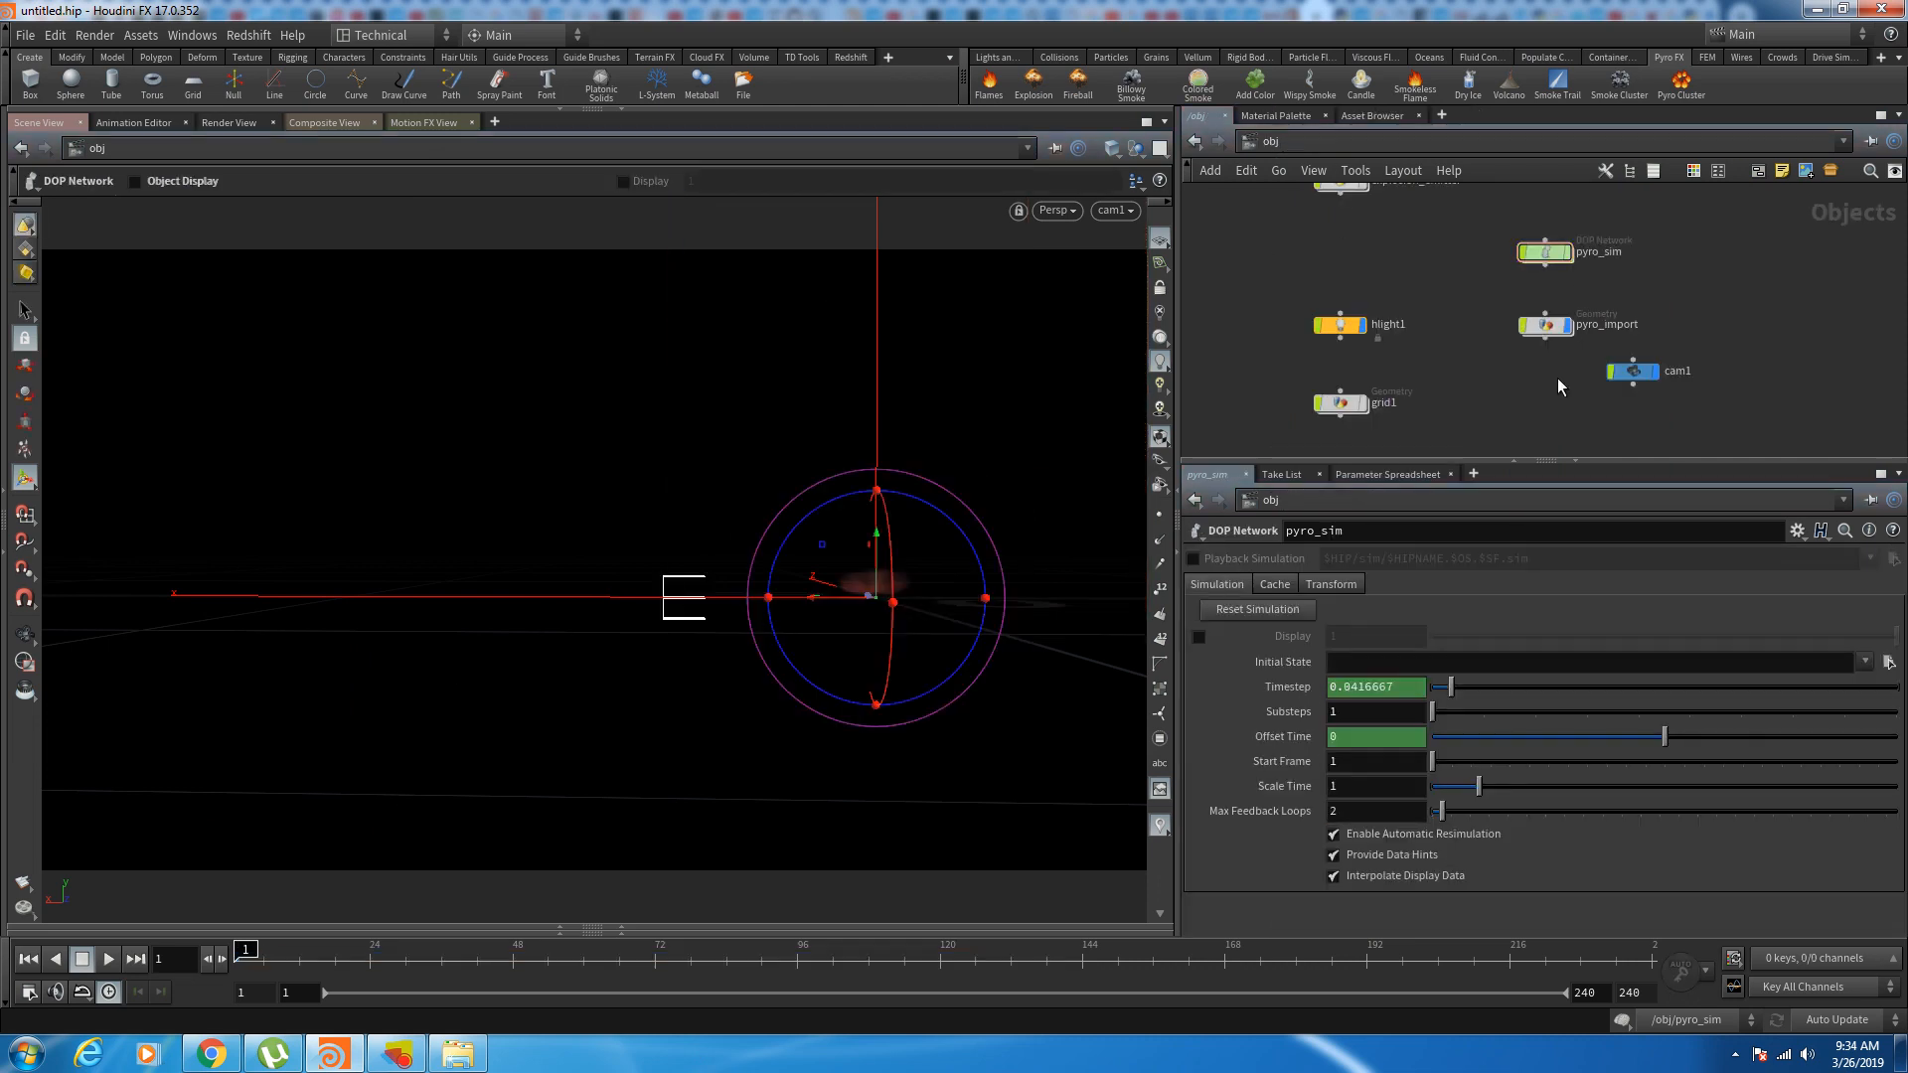
double_click(1531, 310)
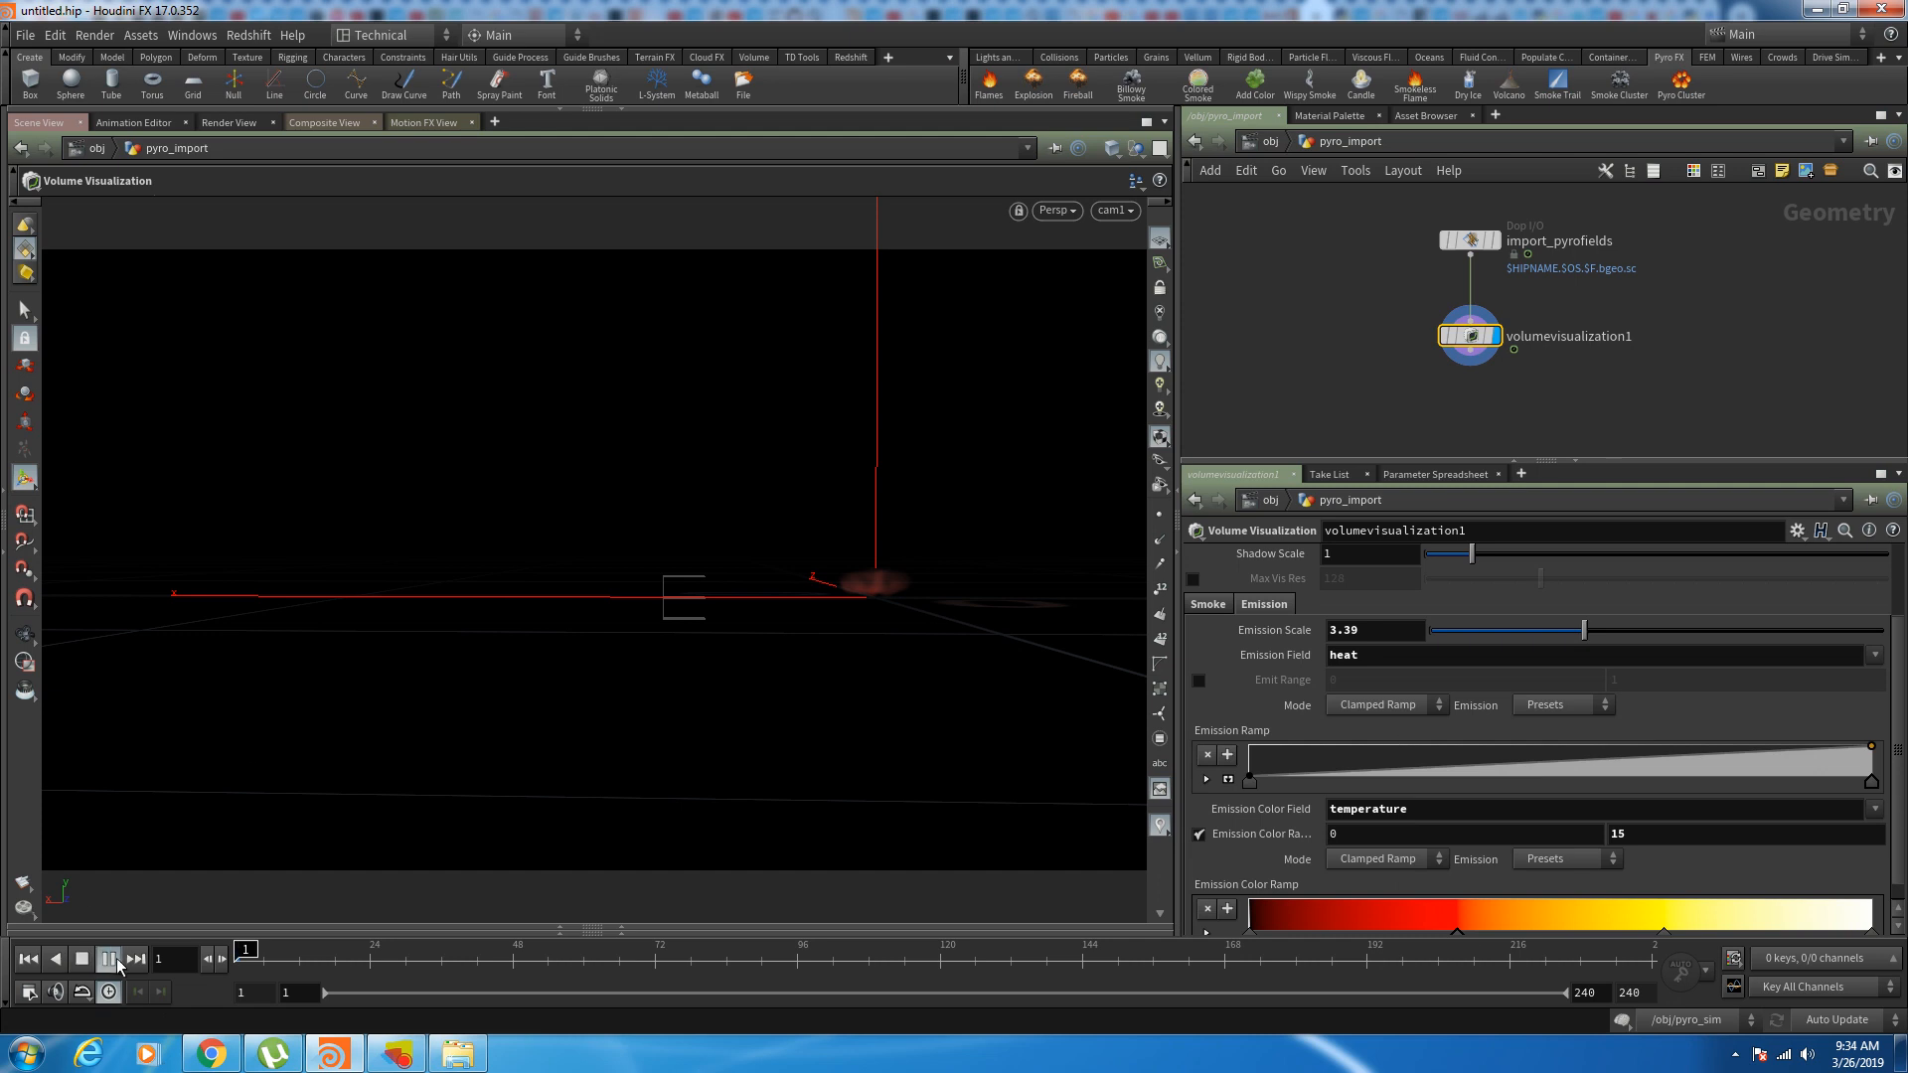
click(111, 959)
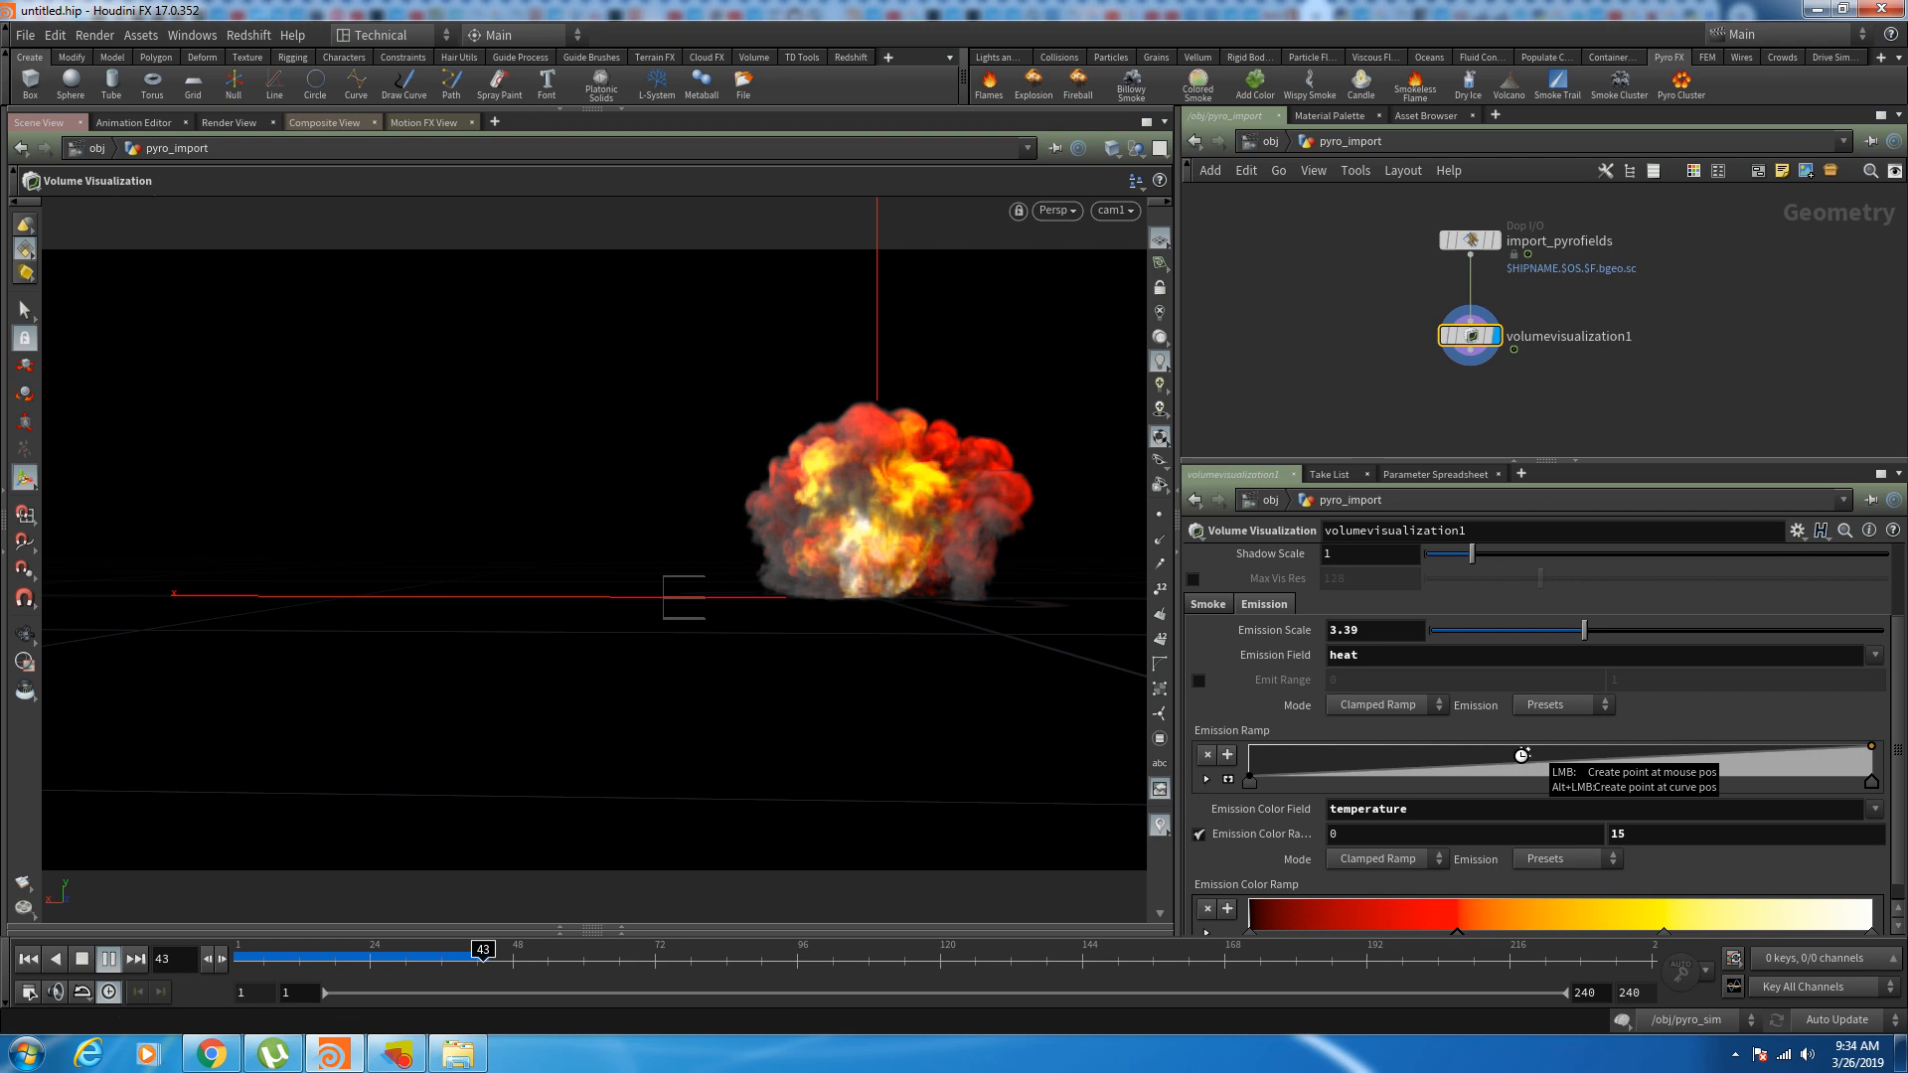
drag(243, 961, 235, 962)
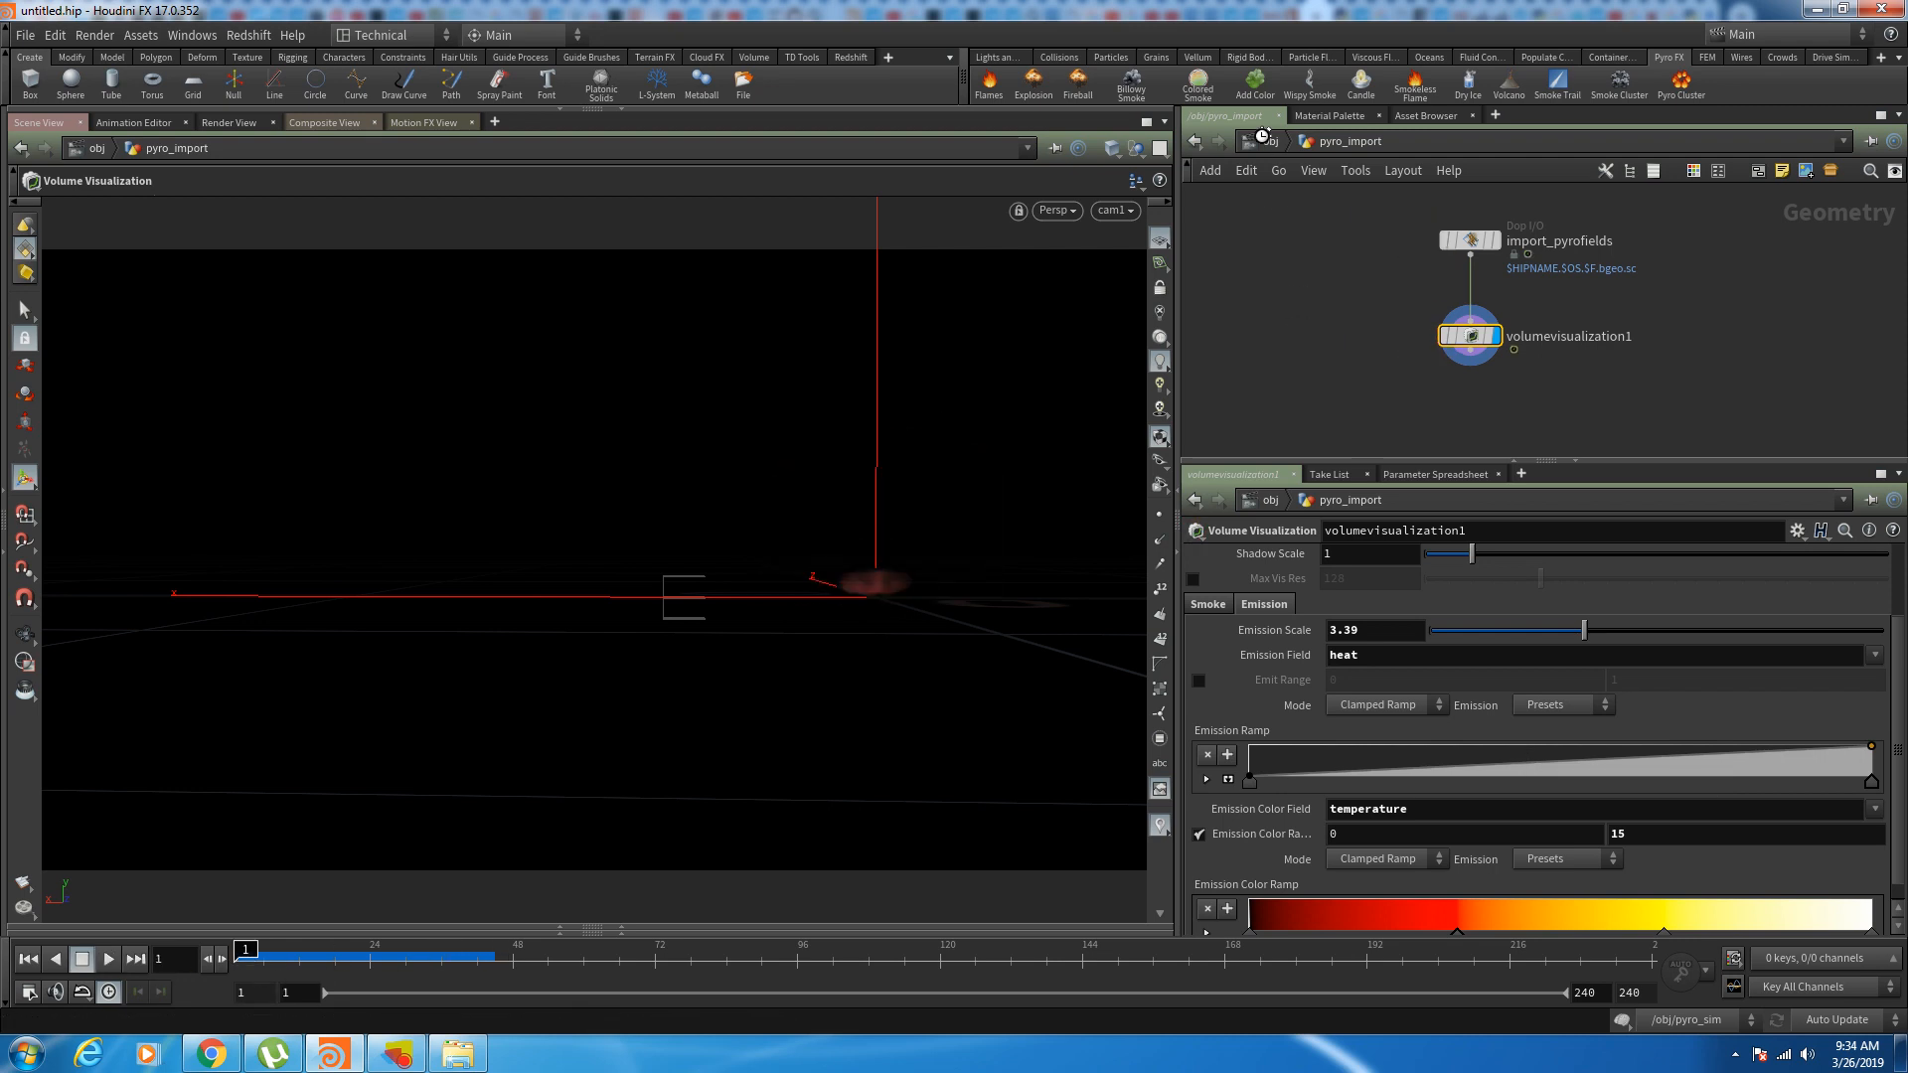
Step: Back inside pyro_sim, set the pyro smoke object's Division Size expression to 0.1*1.5
key(u)
click(1536, 226)
double_click(1540, 222)
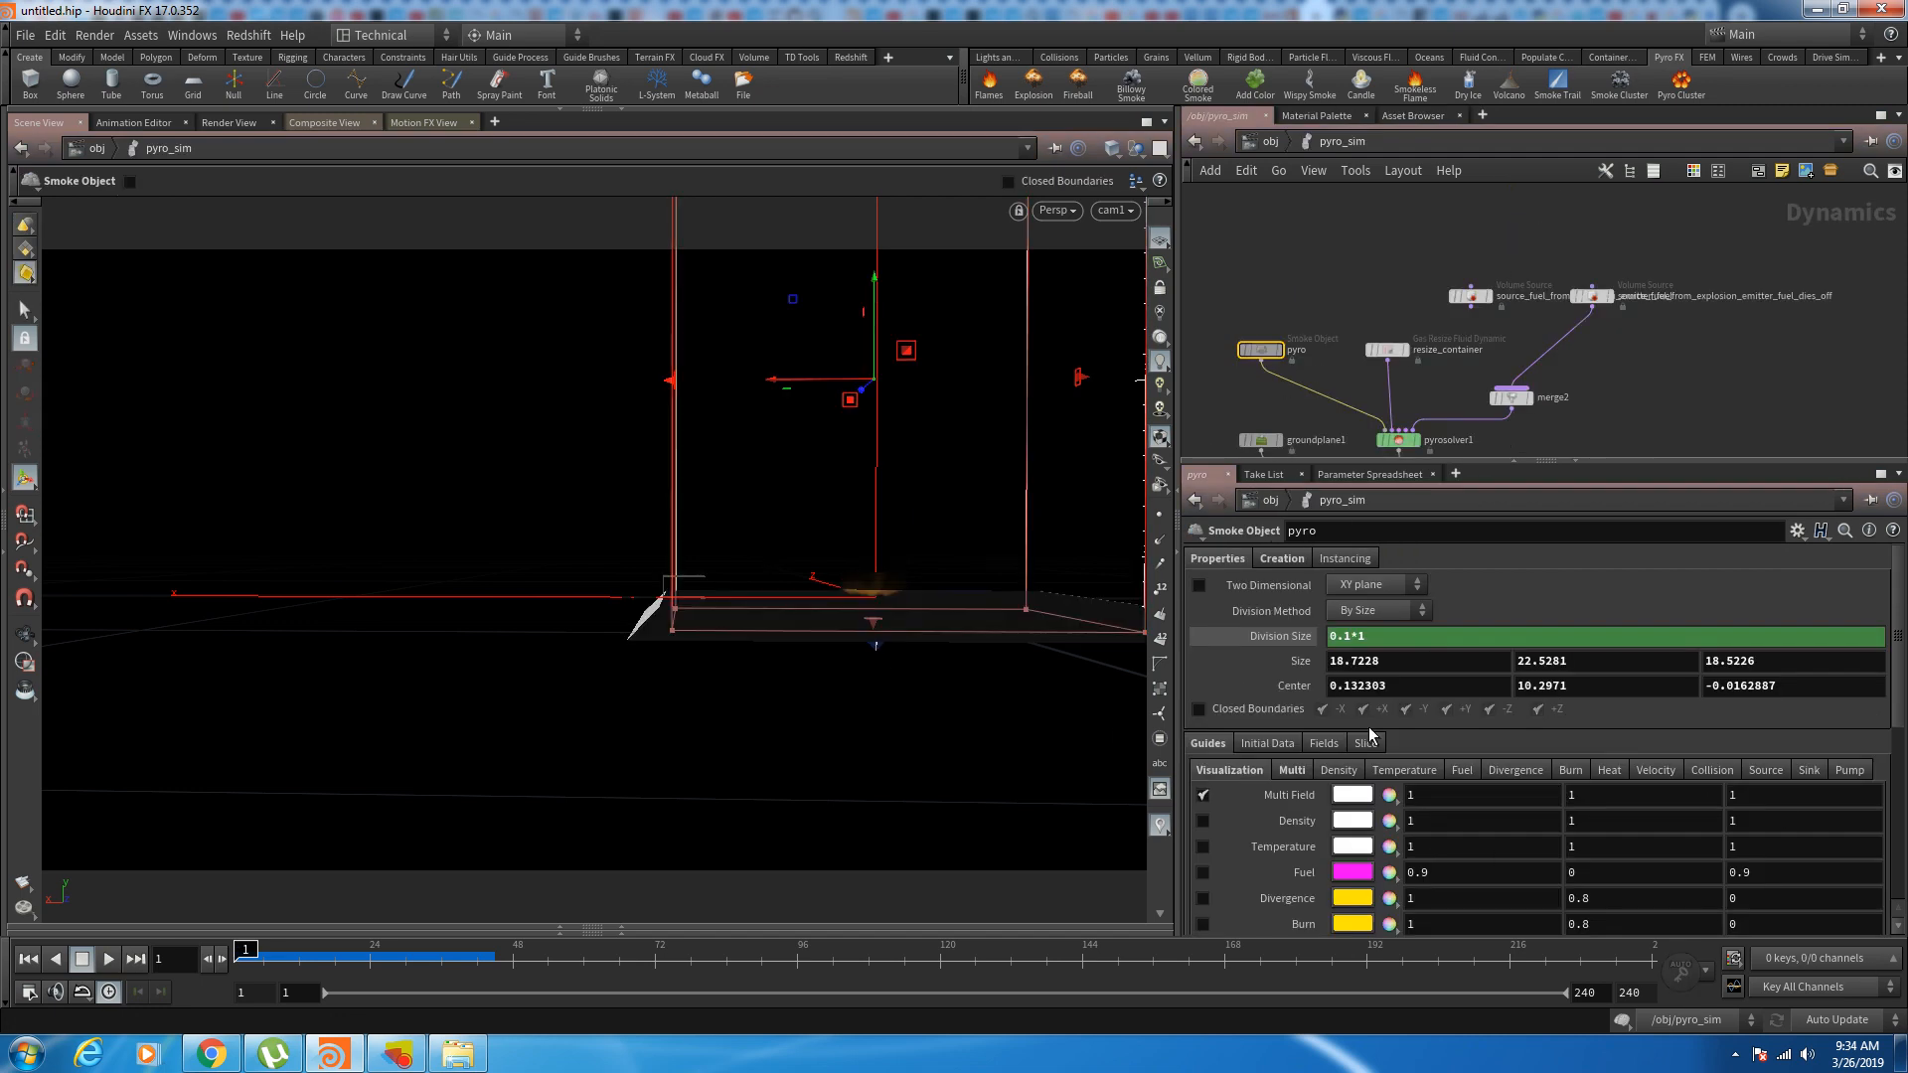
click(1373, 641)
text(.5)
key(Return)
Step: Open pyro_import at object level, play the simulation and stop at frame 43 to check the explosion
click(1274, 143)
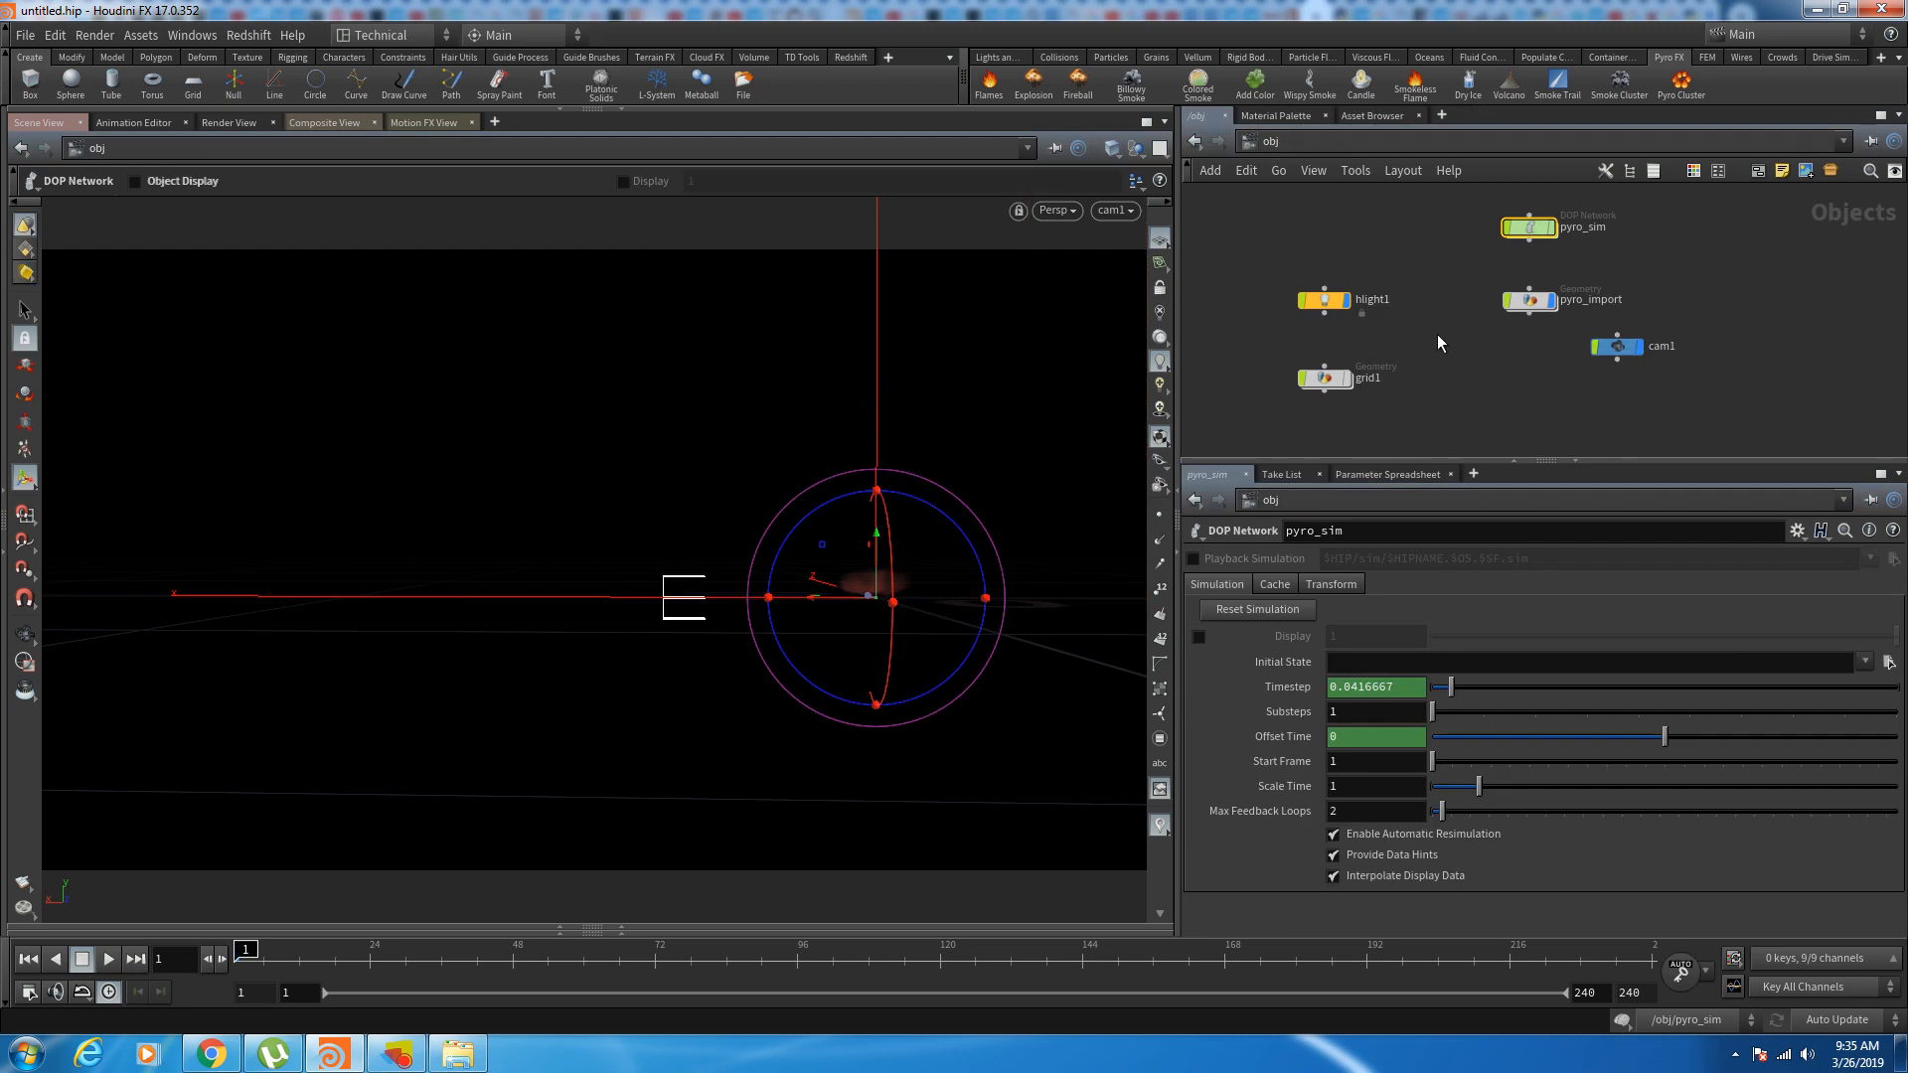
double_click(1526, 304)
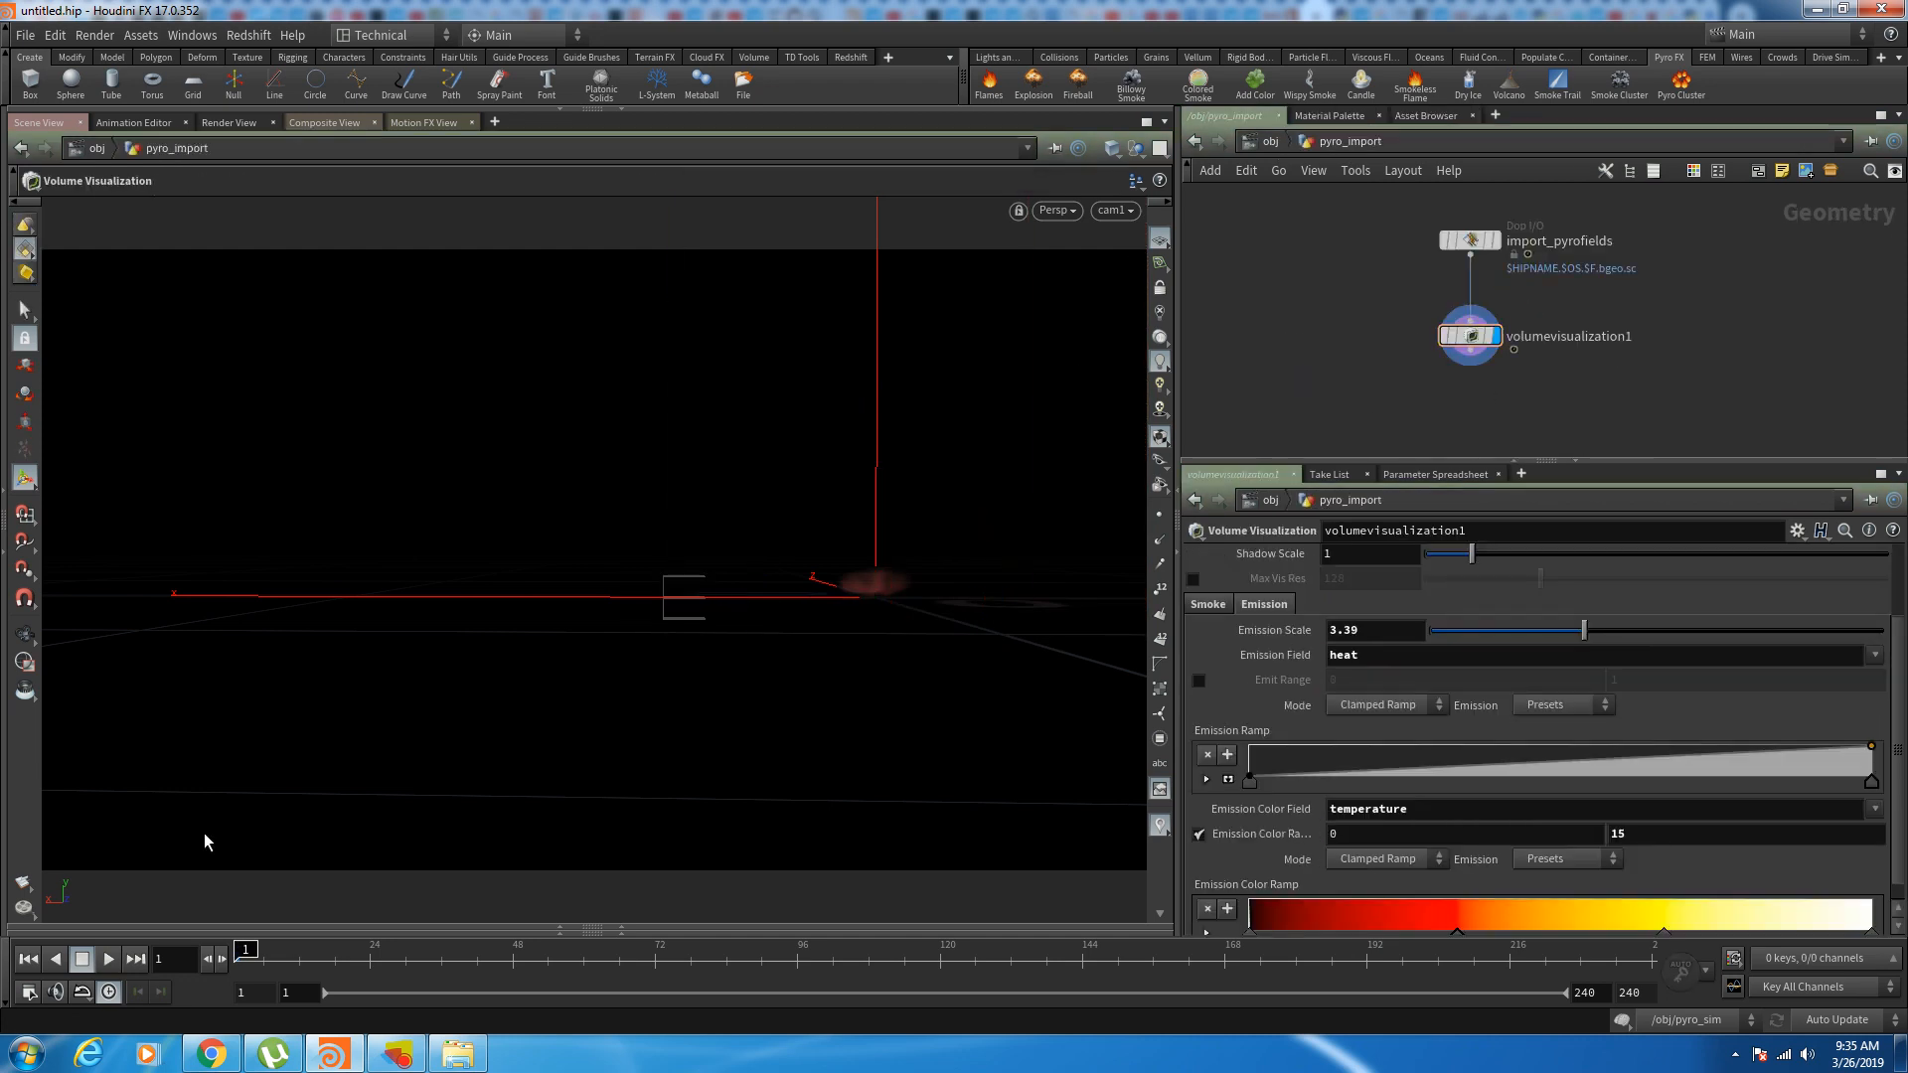
key(Up)
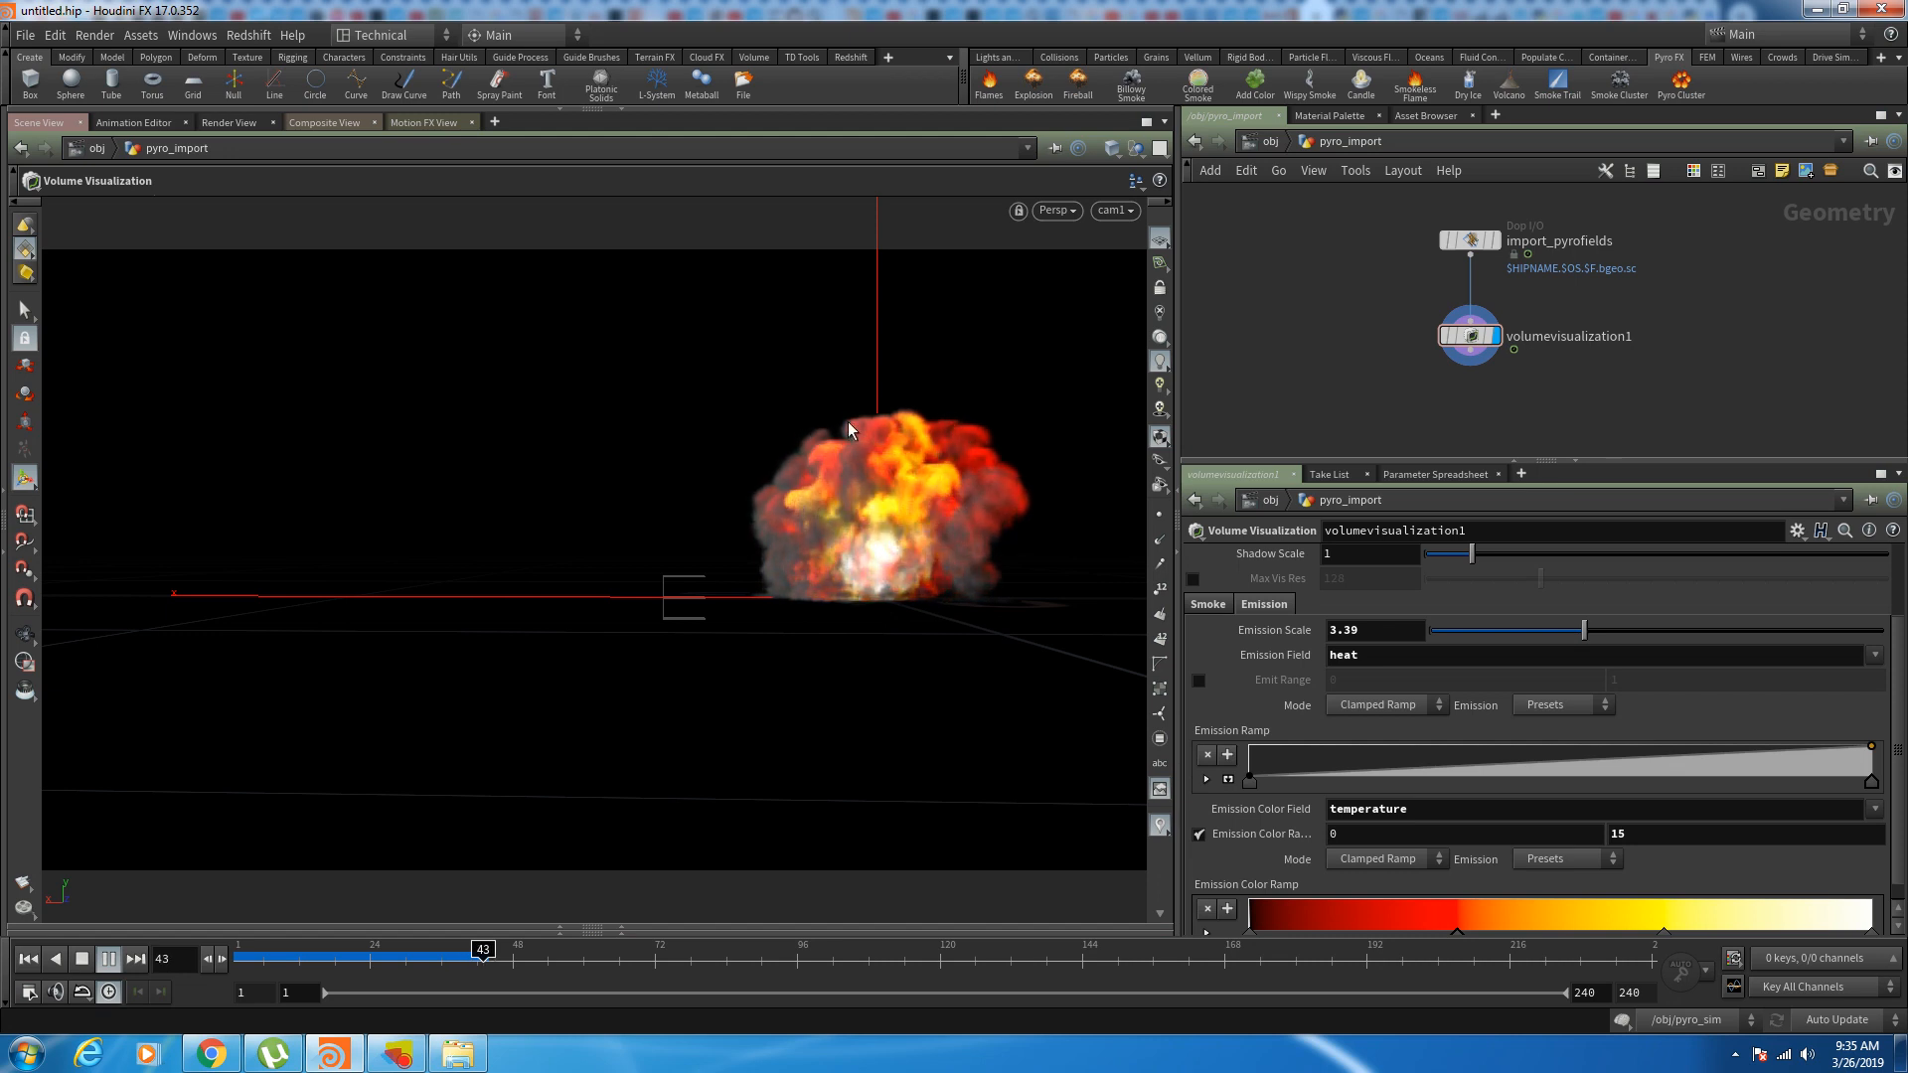
click(450, 958)
drag(450, 958, 481, 958)
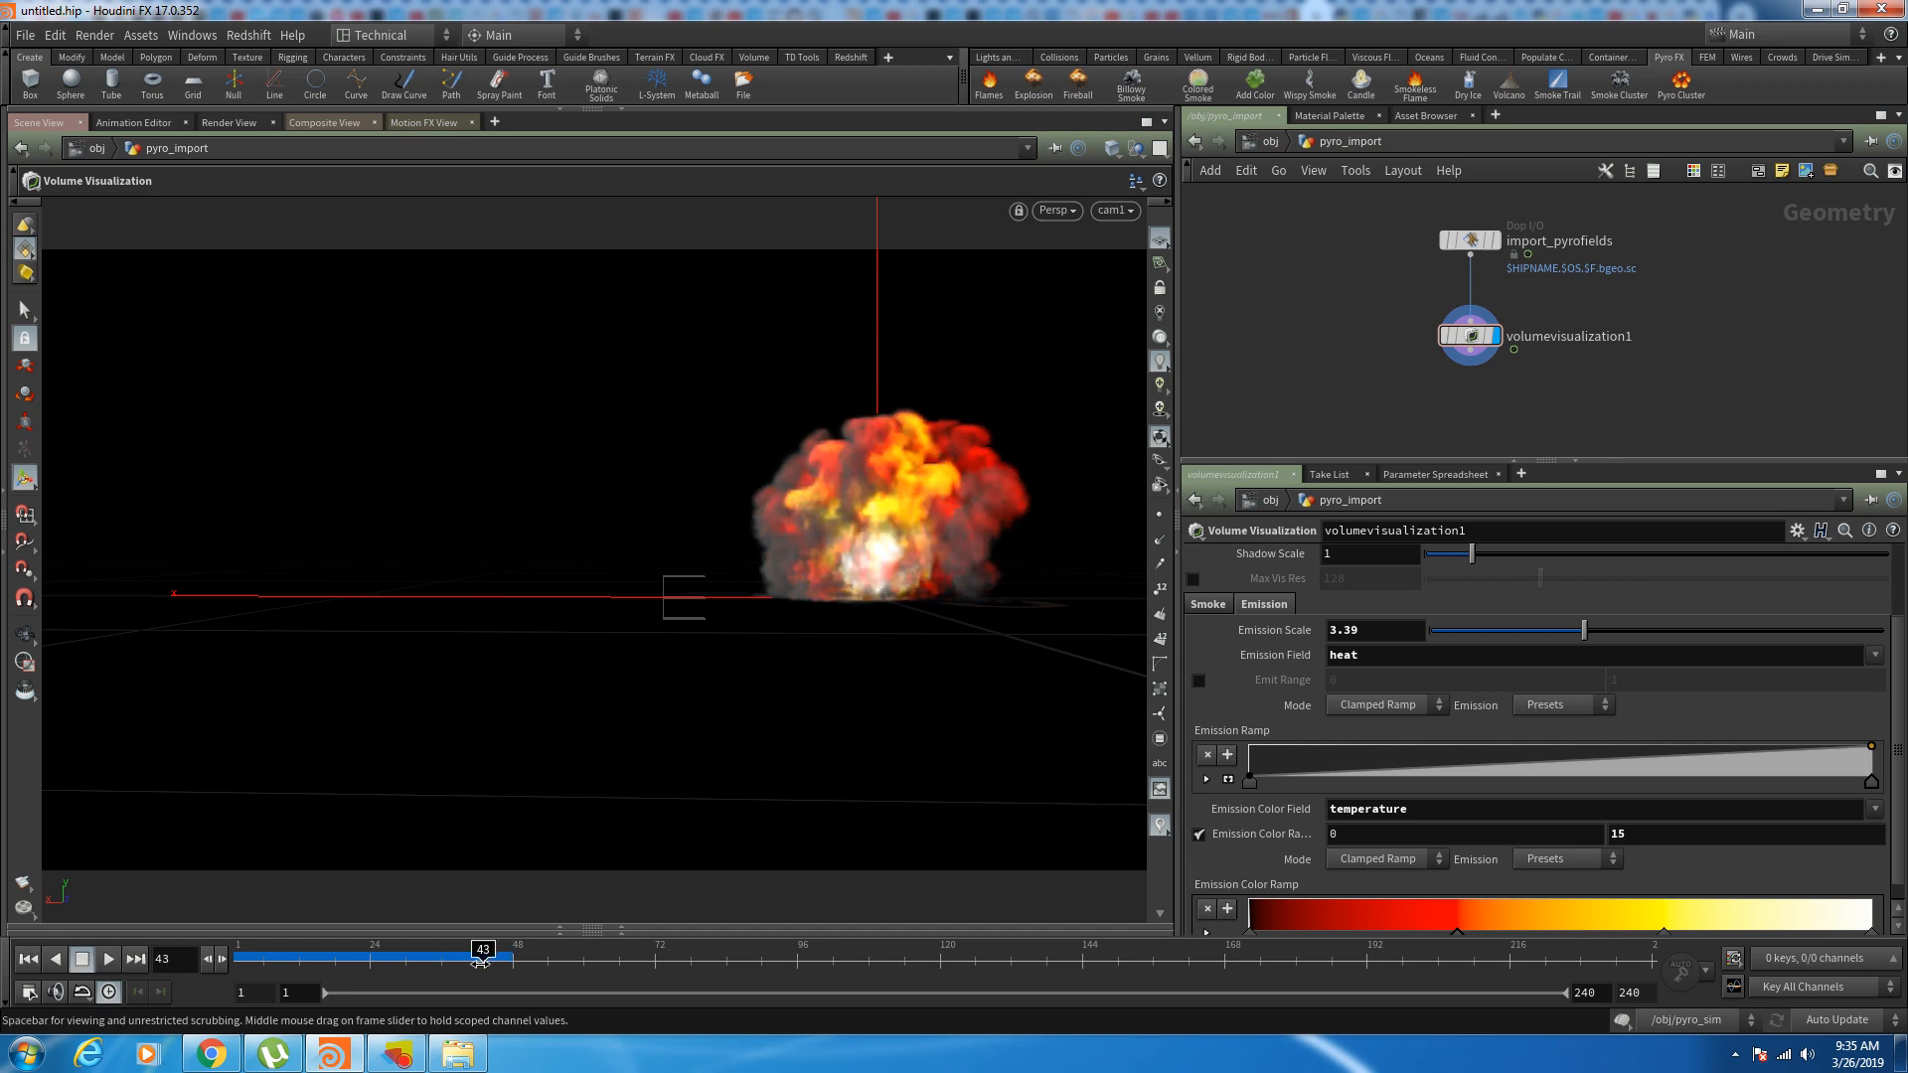
Step: Set the viewport shading to Smooth Wire Shaded and orbit slightly around the explosion
click(1112, 148)
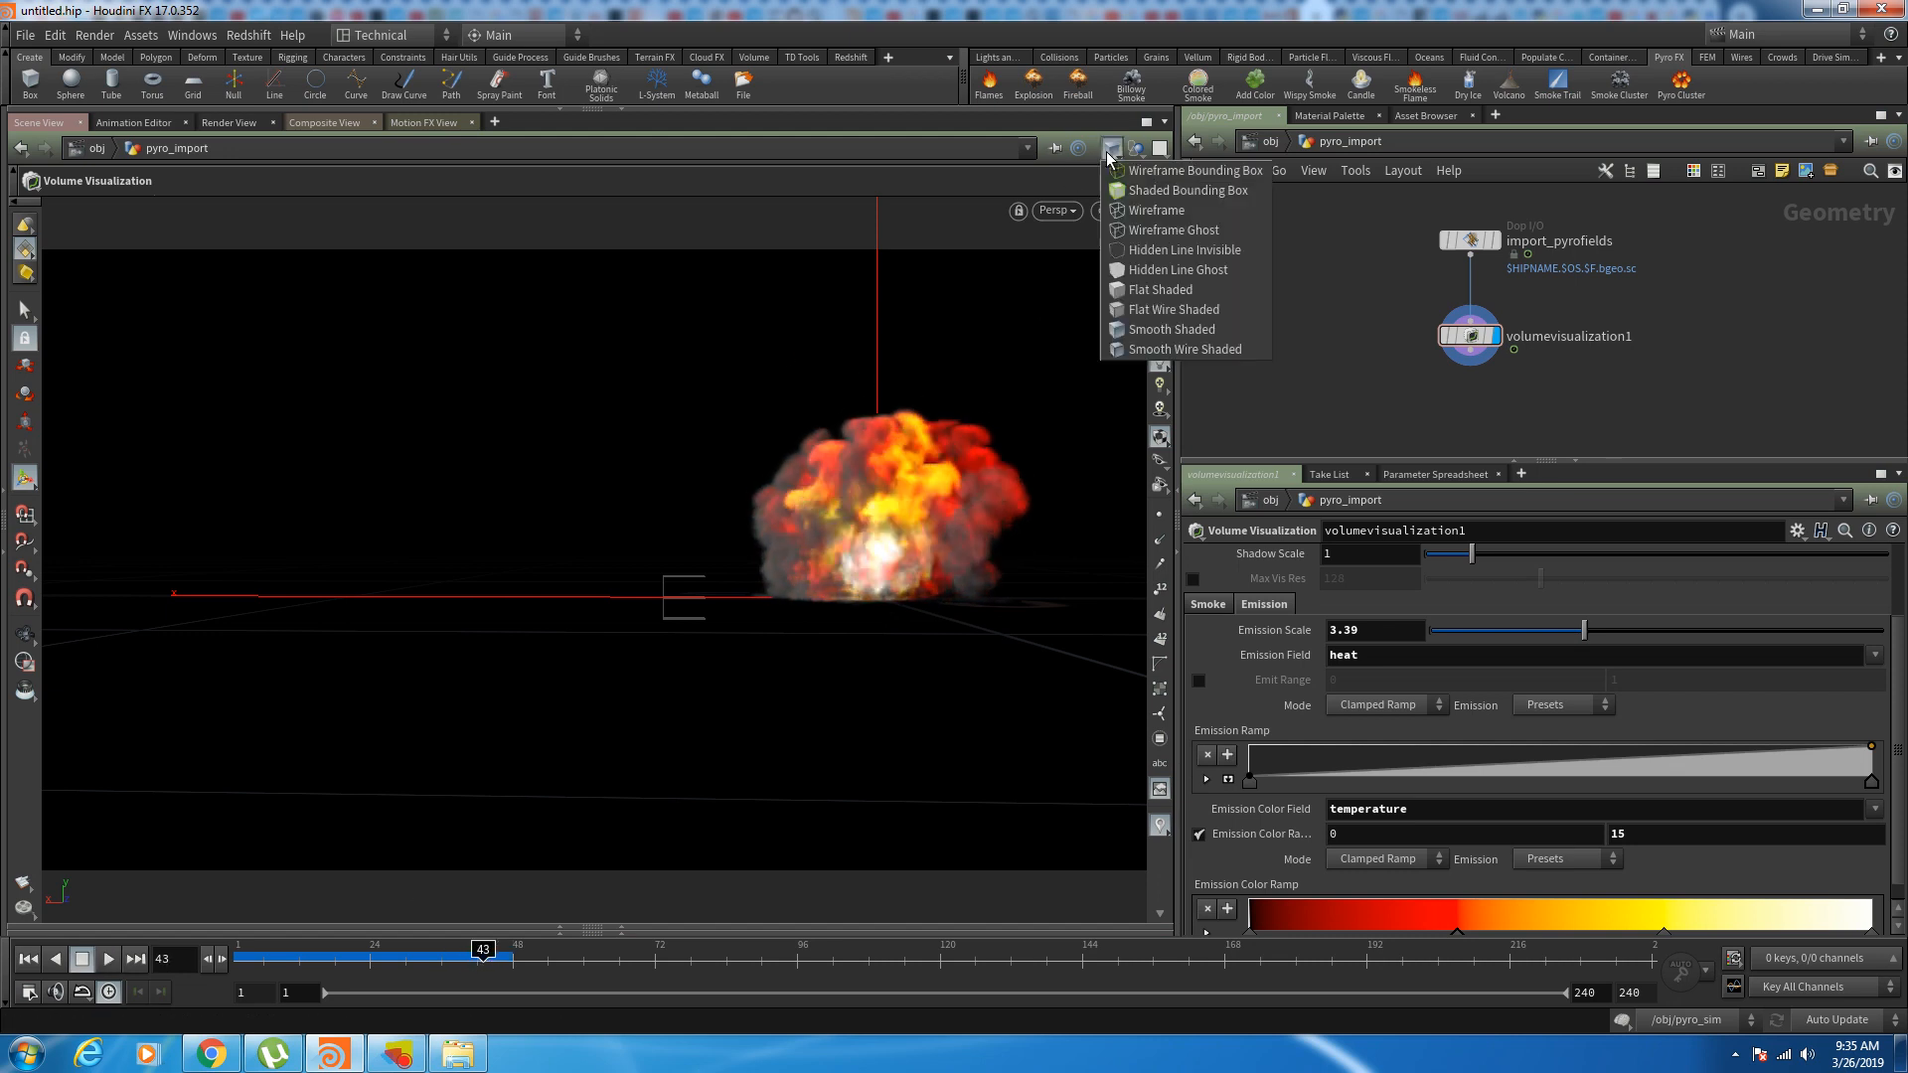
click(1119, 351)
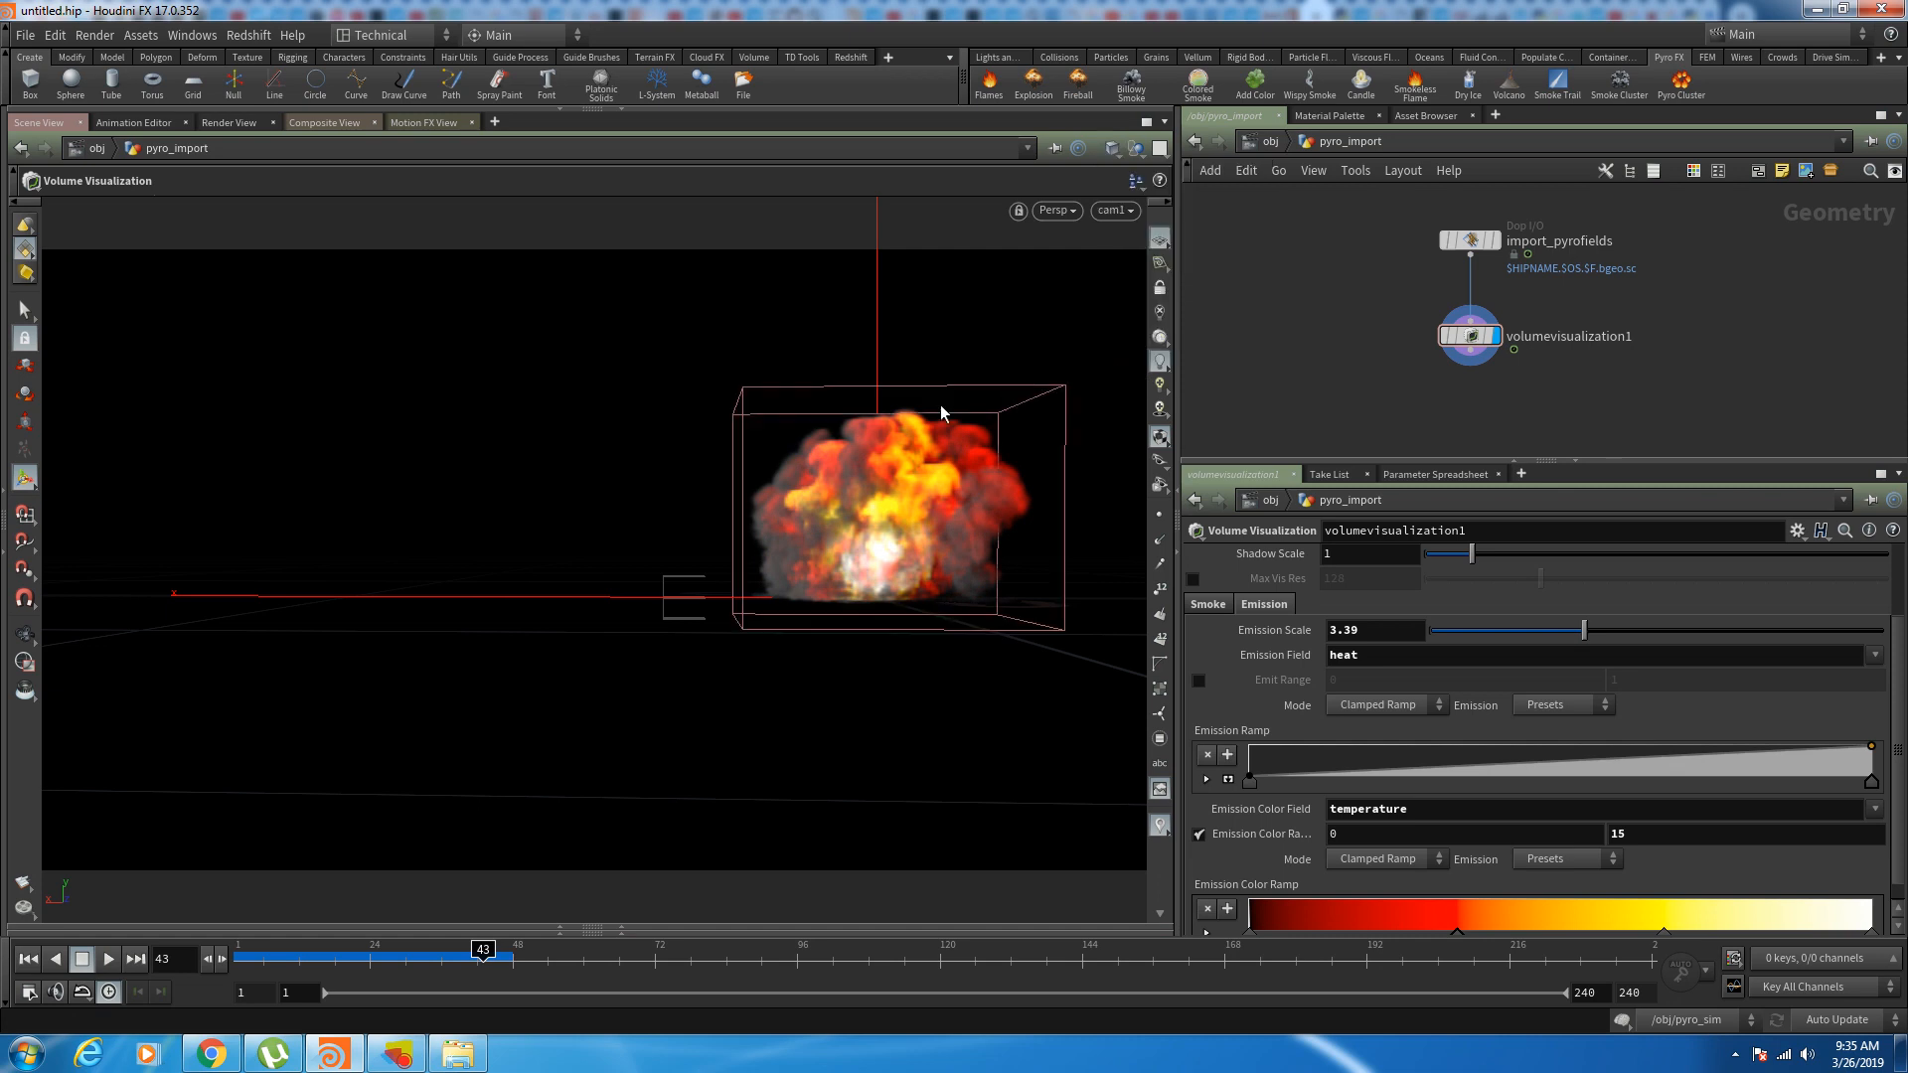
key(Escape)
drag(944, 419, 882, 425)
key(Return)
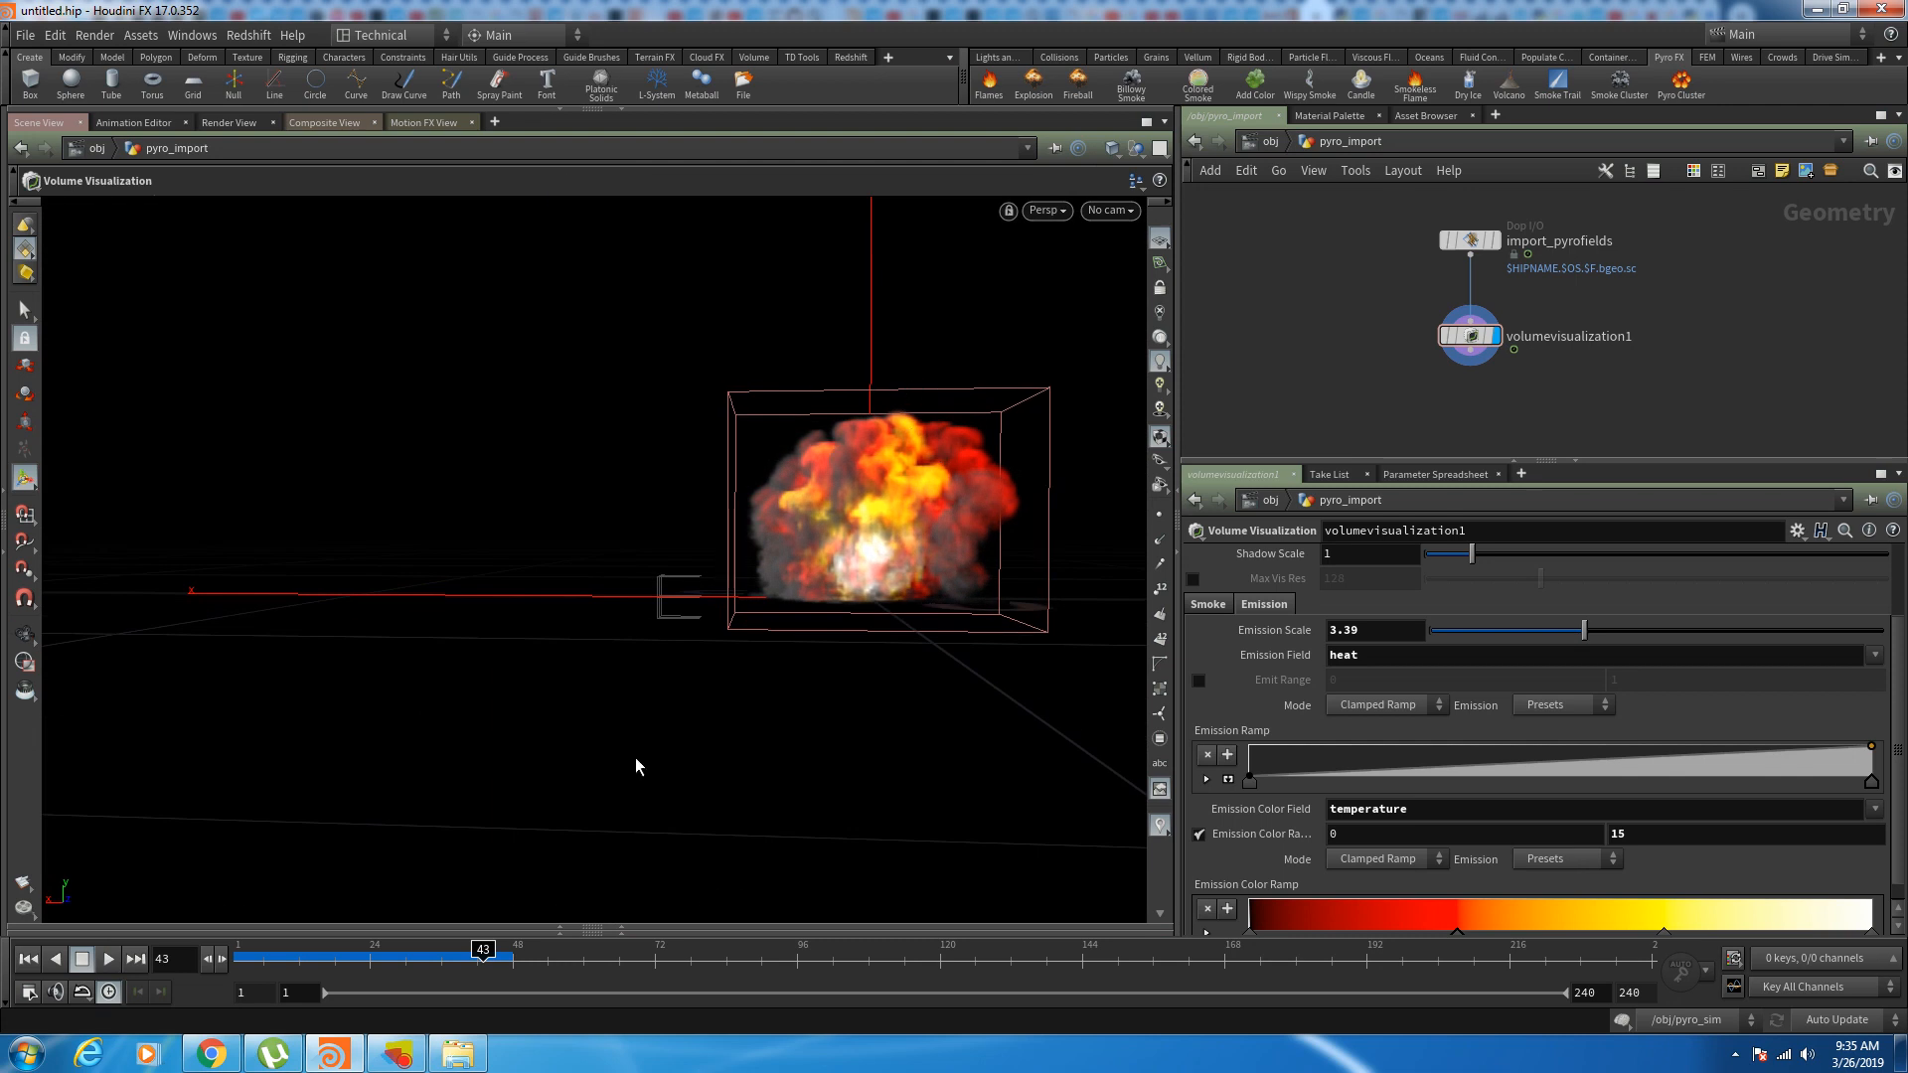
Step: Scrub the cached frames back to frame 1, replay the simulation and stop at frame 80 to examine the explosion
click(260, 958)
mouse_move(283, 990)
mouse_down()
mouse_move(358, 986)
mouse_move(264, 986)
mouse_move(477, 983)
mouse_up()
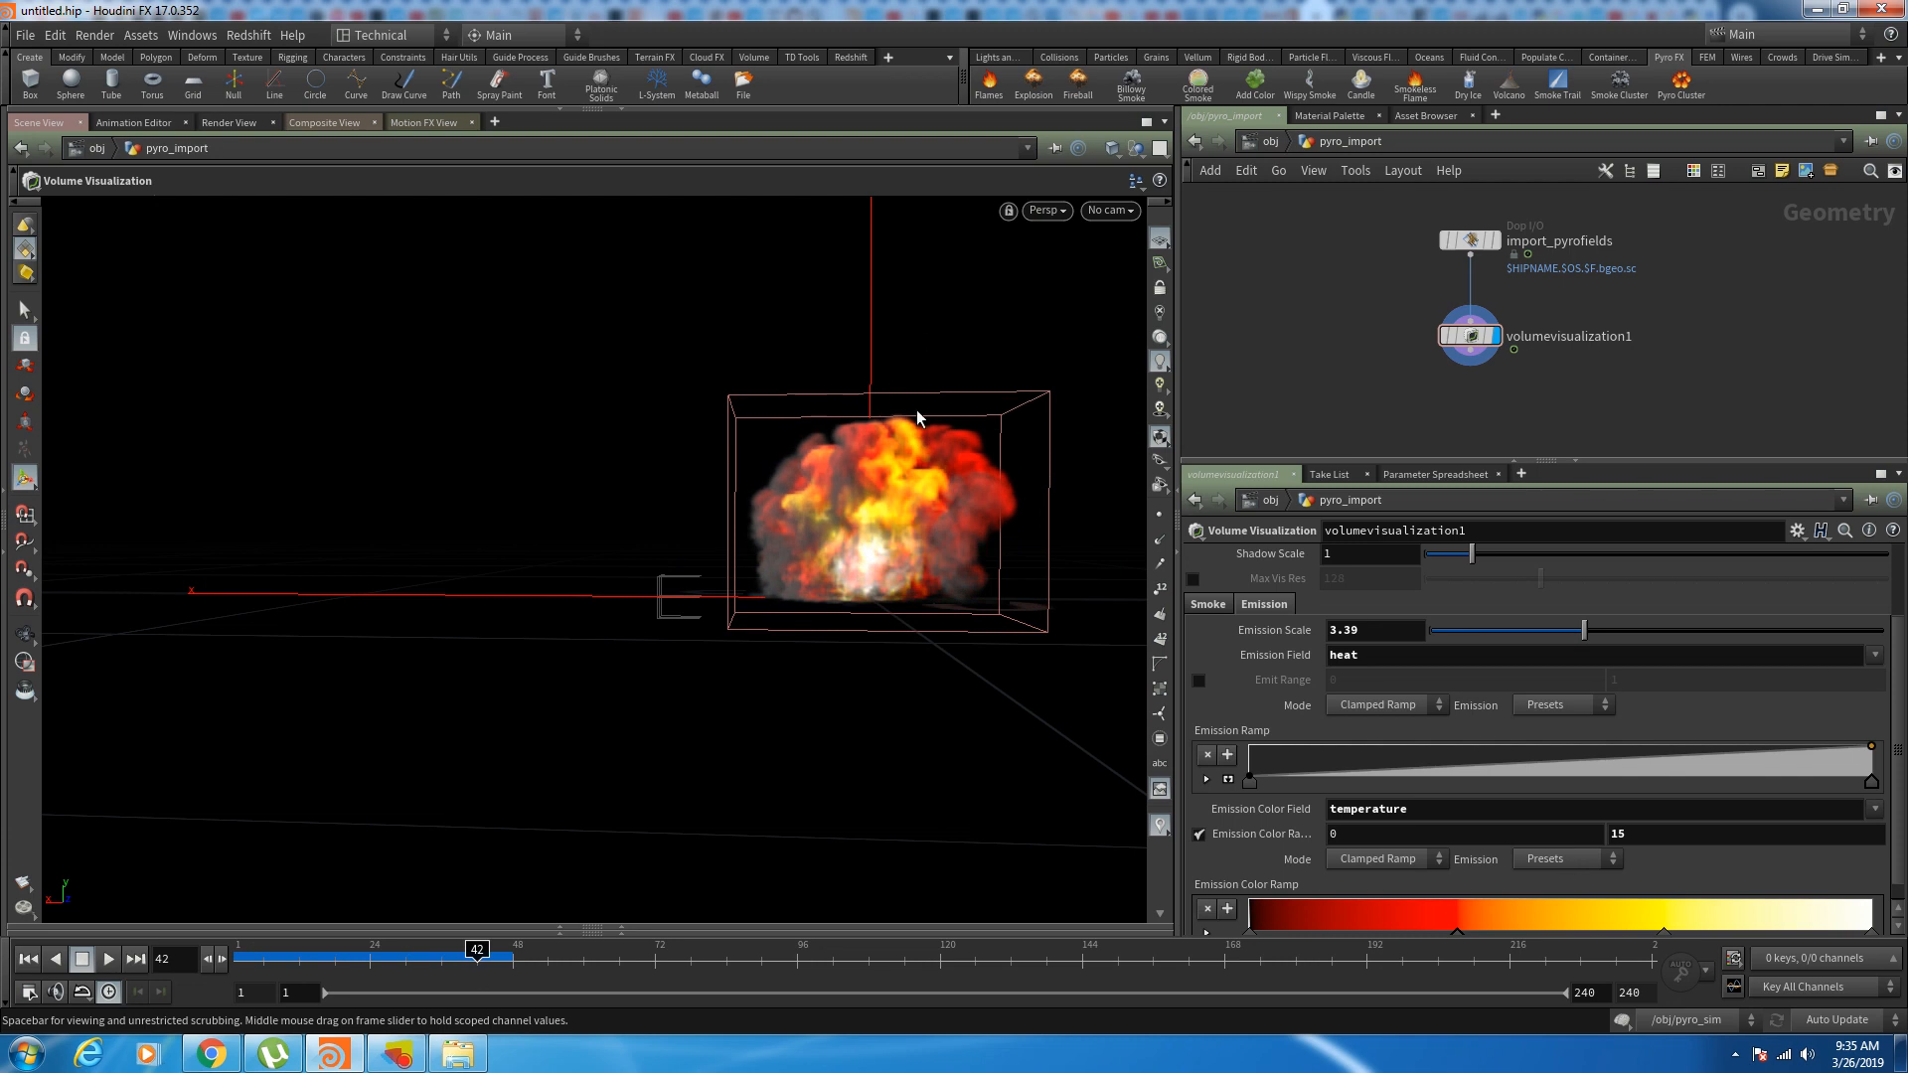
drag(310, 959, 234, 970)
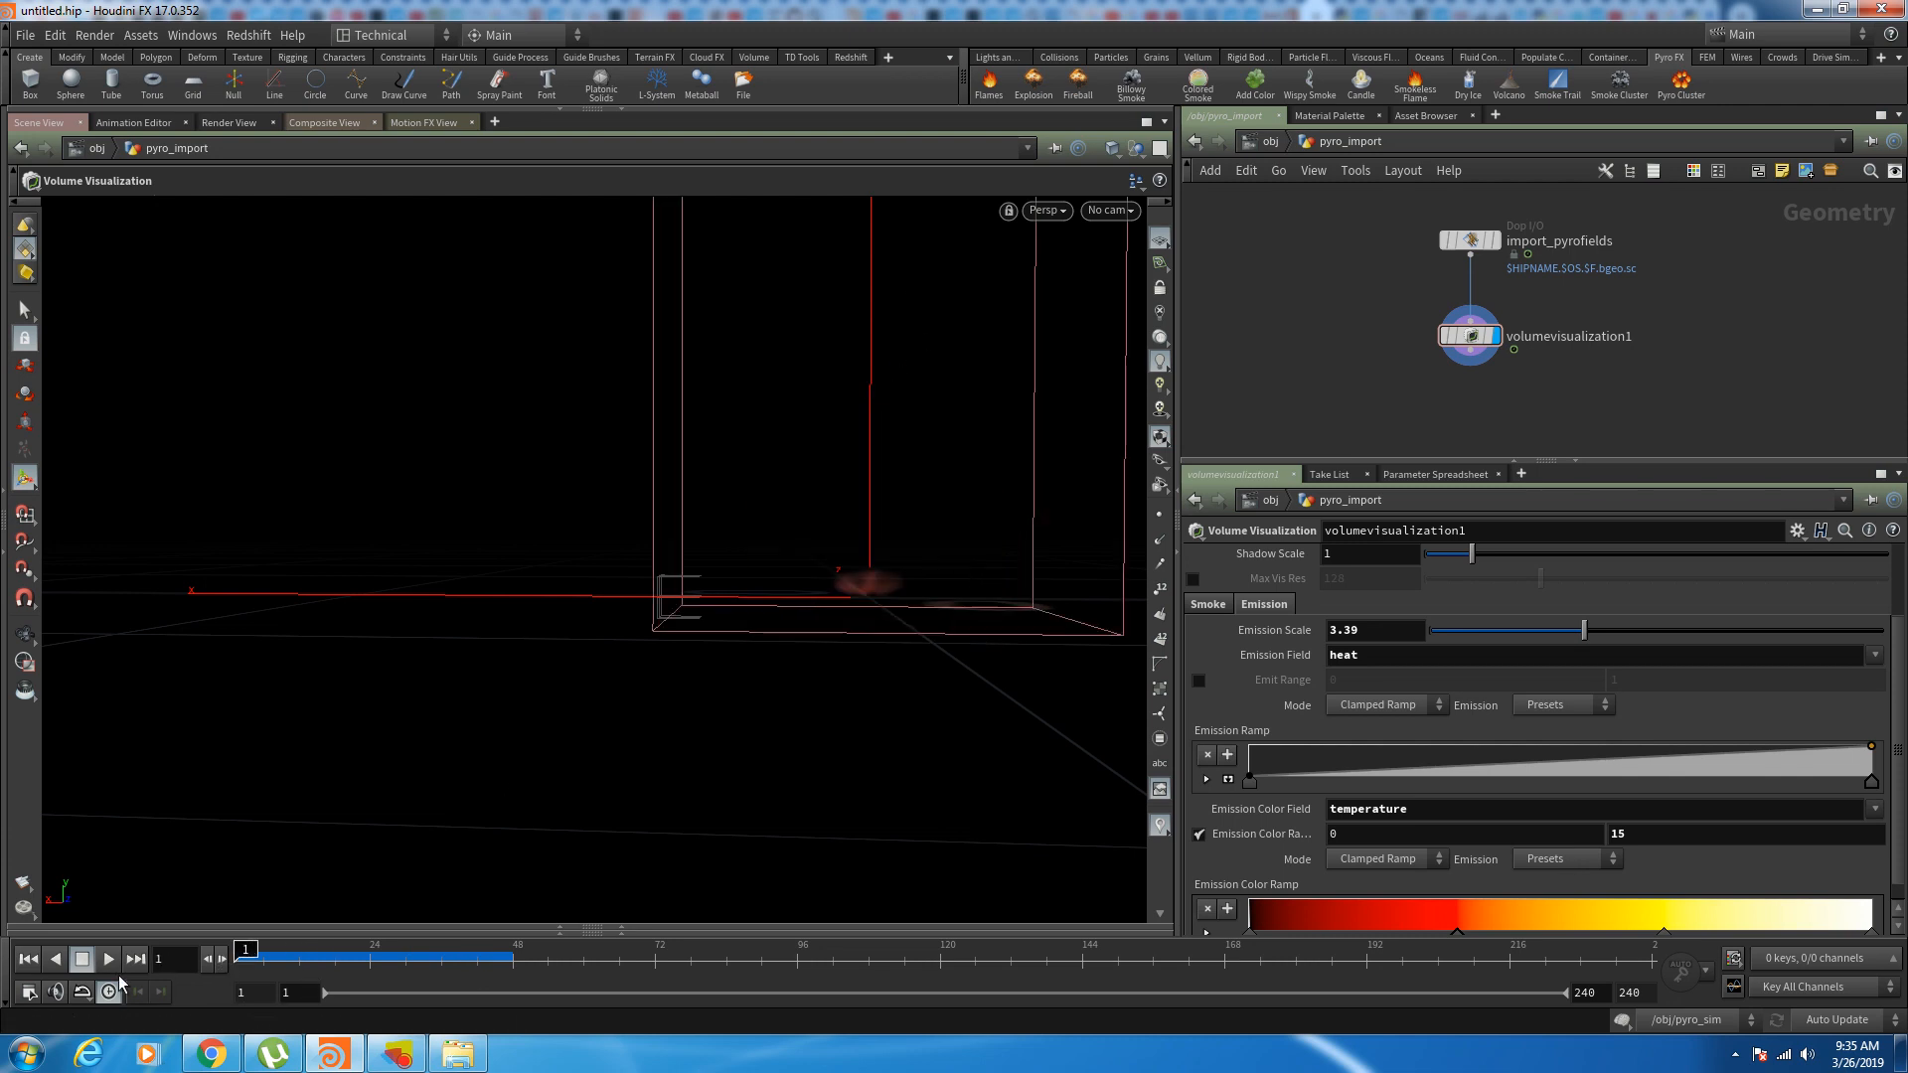
click(106, 956)
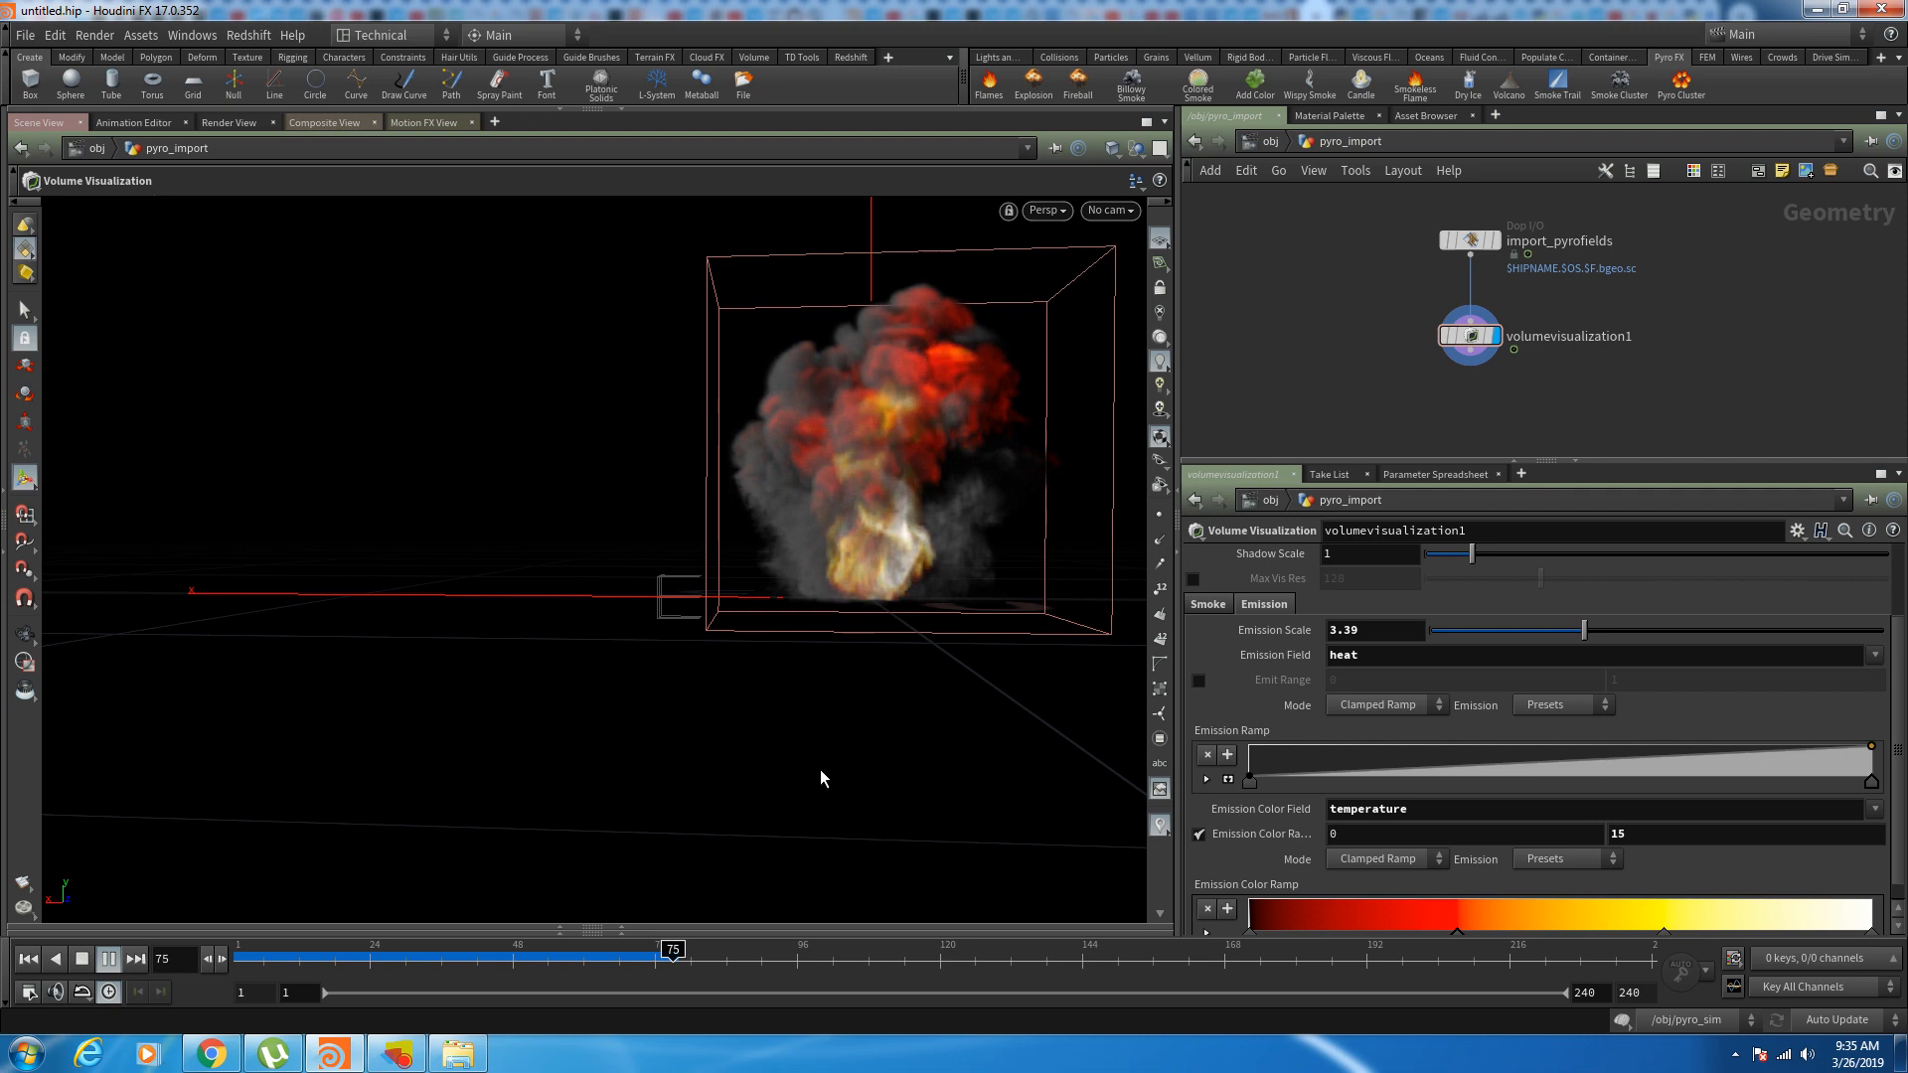
click(700, 966)
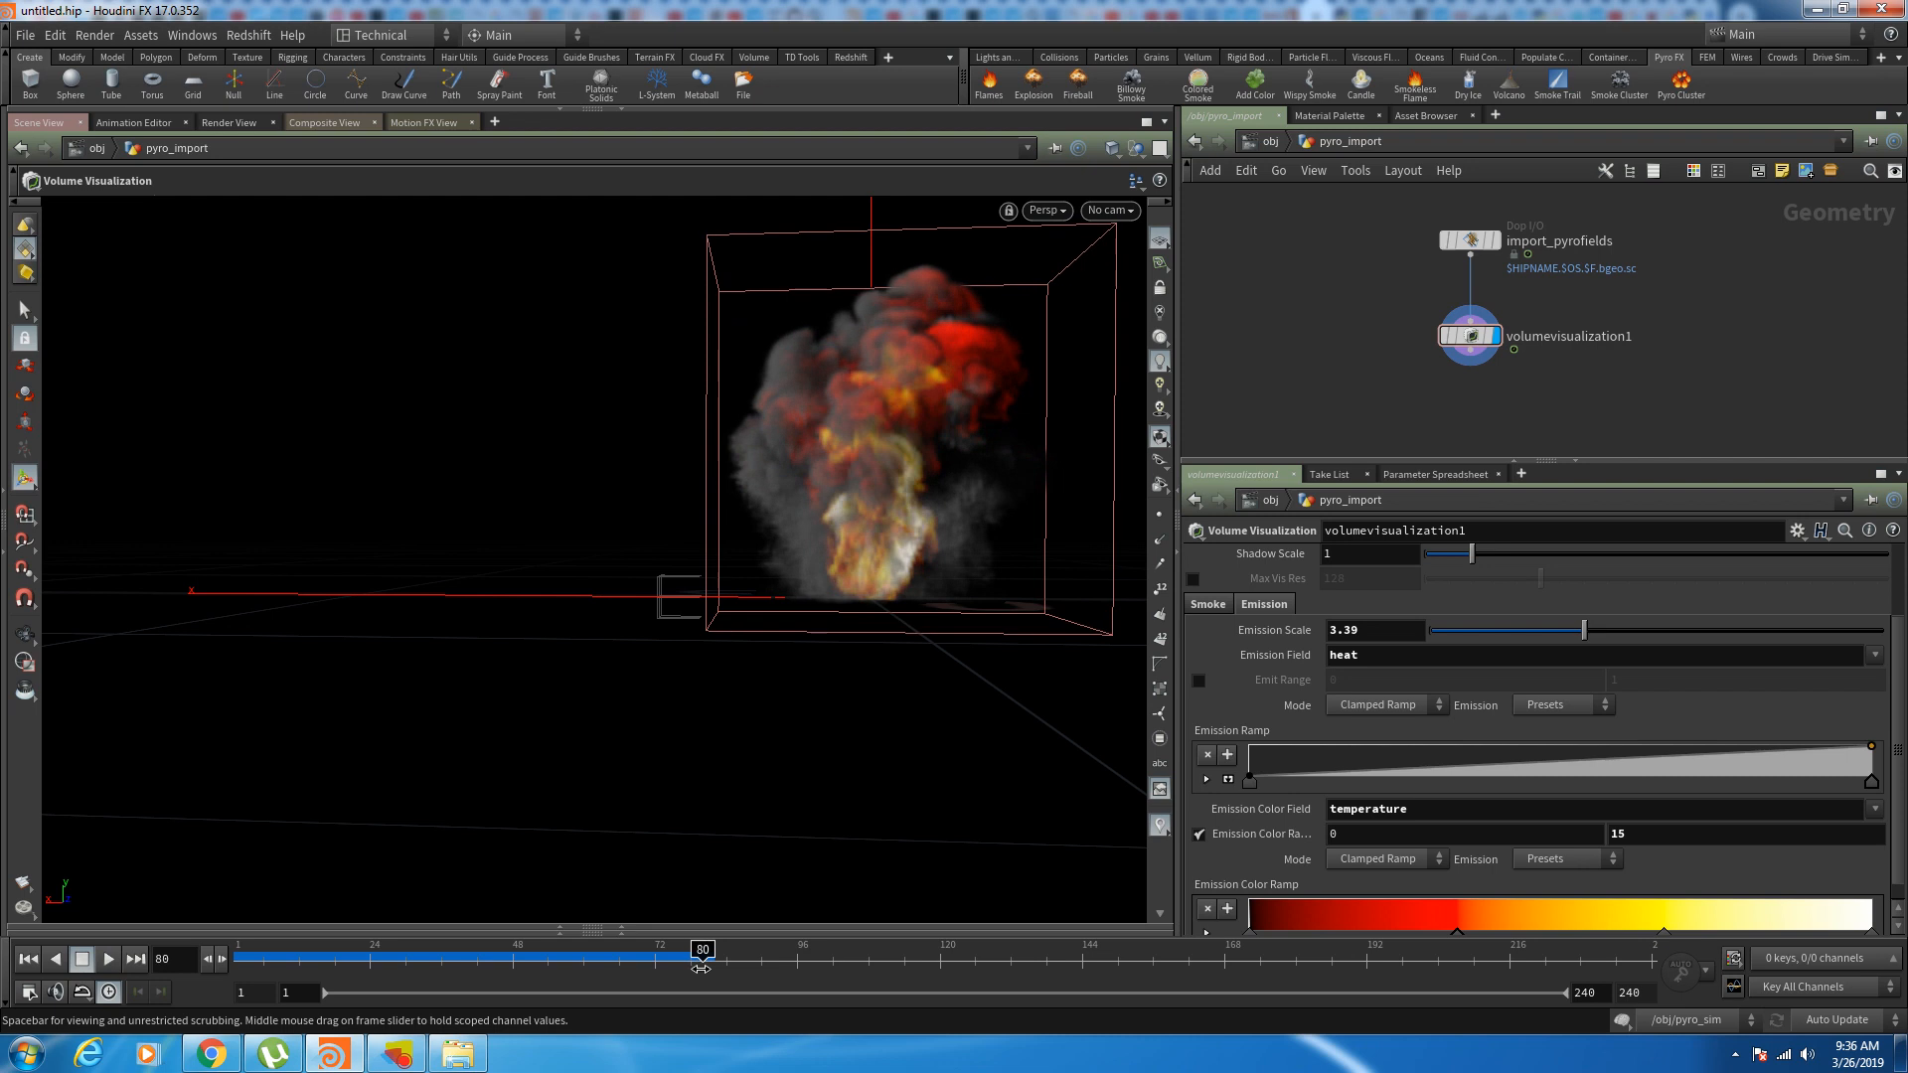
scroll(1455, 934, down, 1)
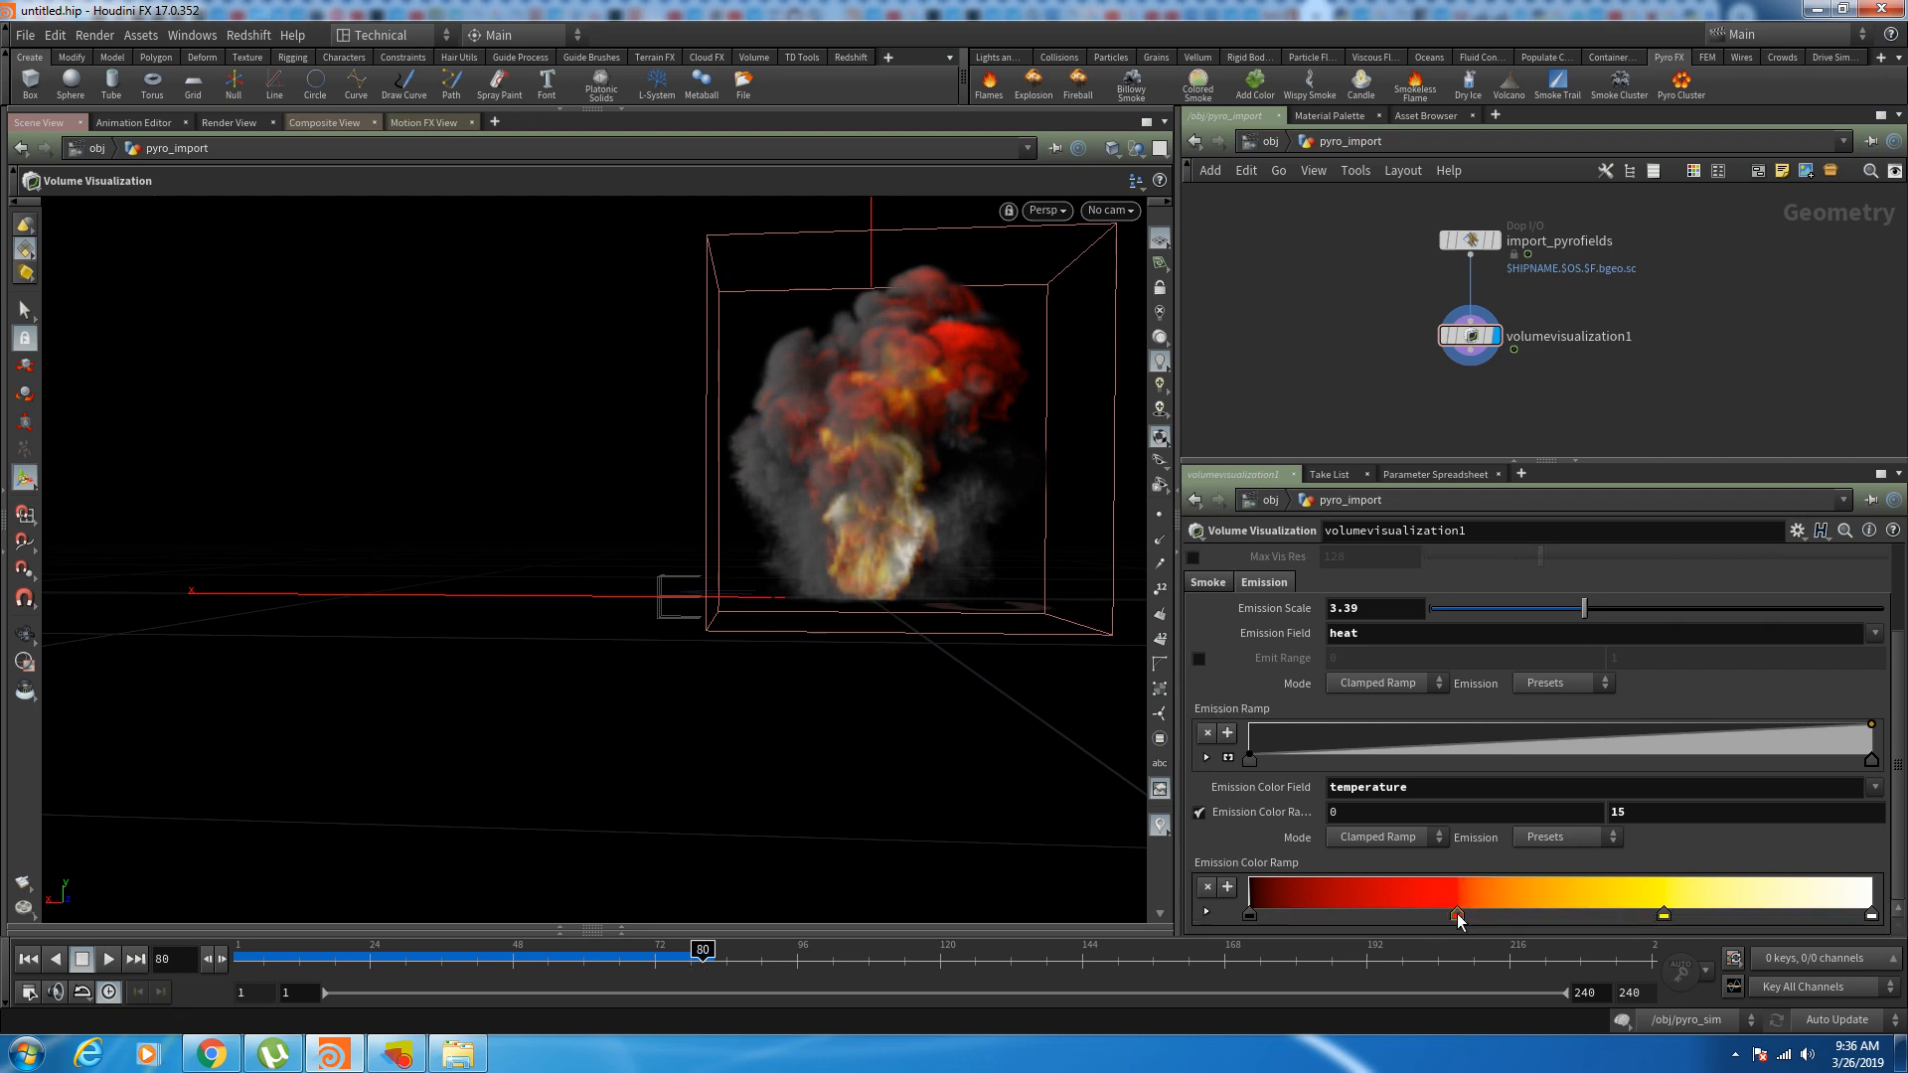
Step: Recolor the red key of the Emission Color Ramp to orange with hue 7 and saturation 0.976
double_click(1457, 918)
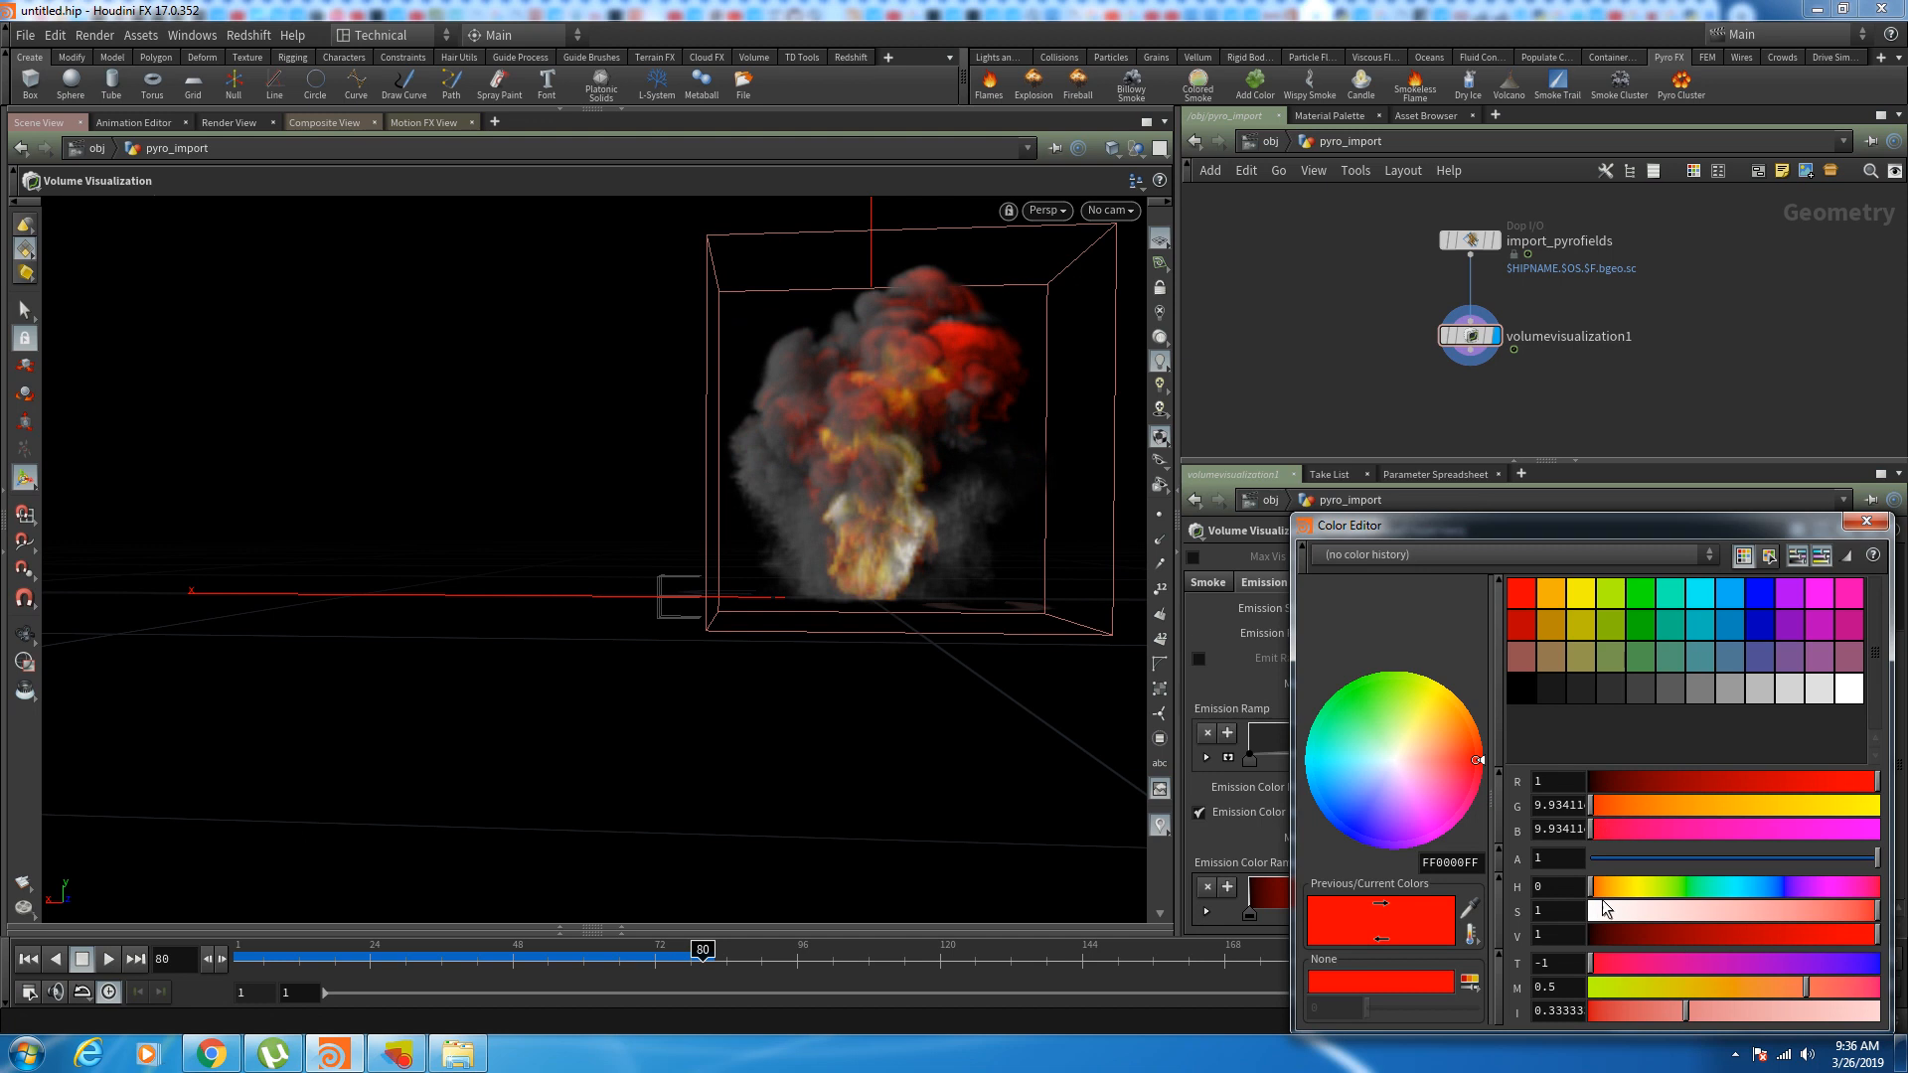
drag(1593, 891, 1601, 892)
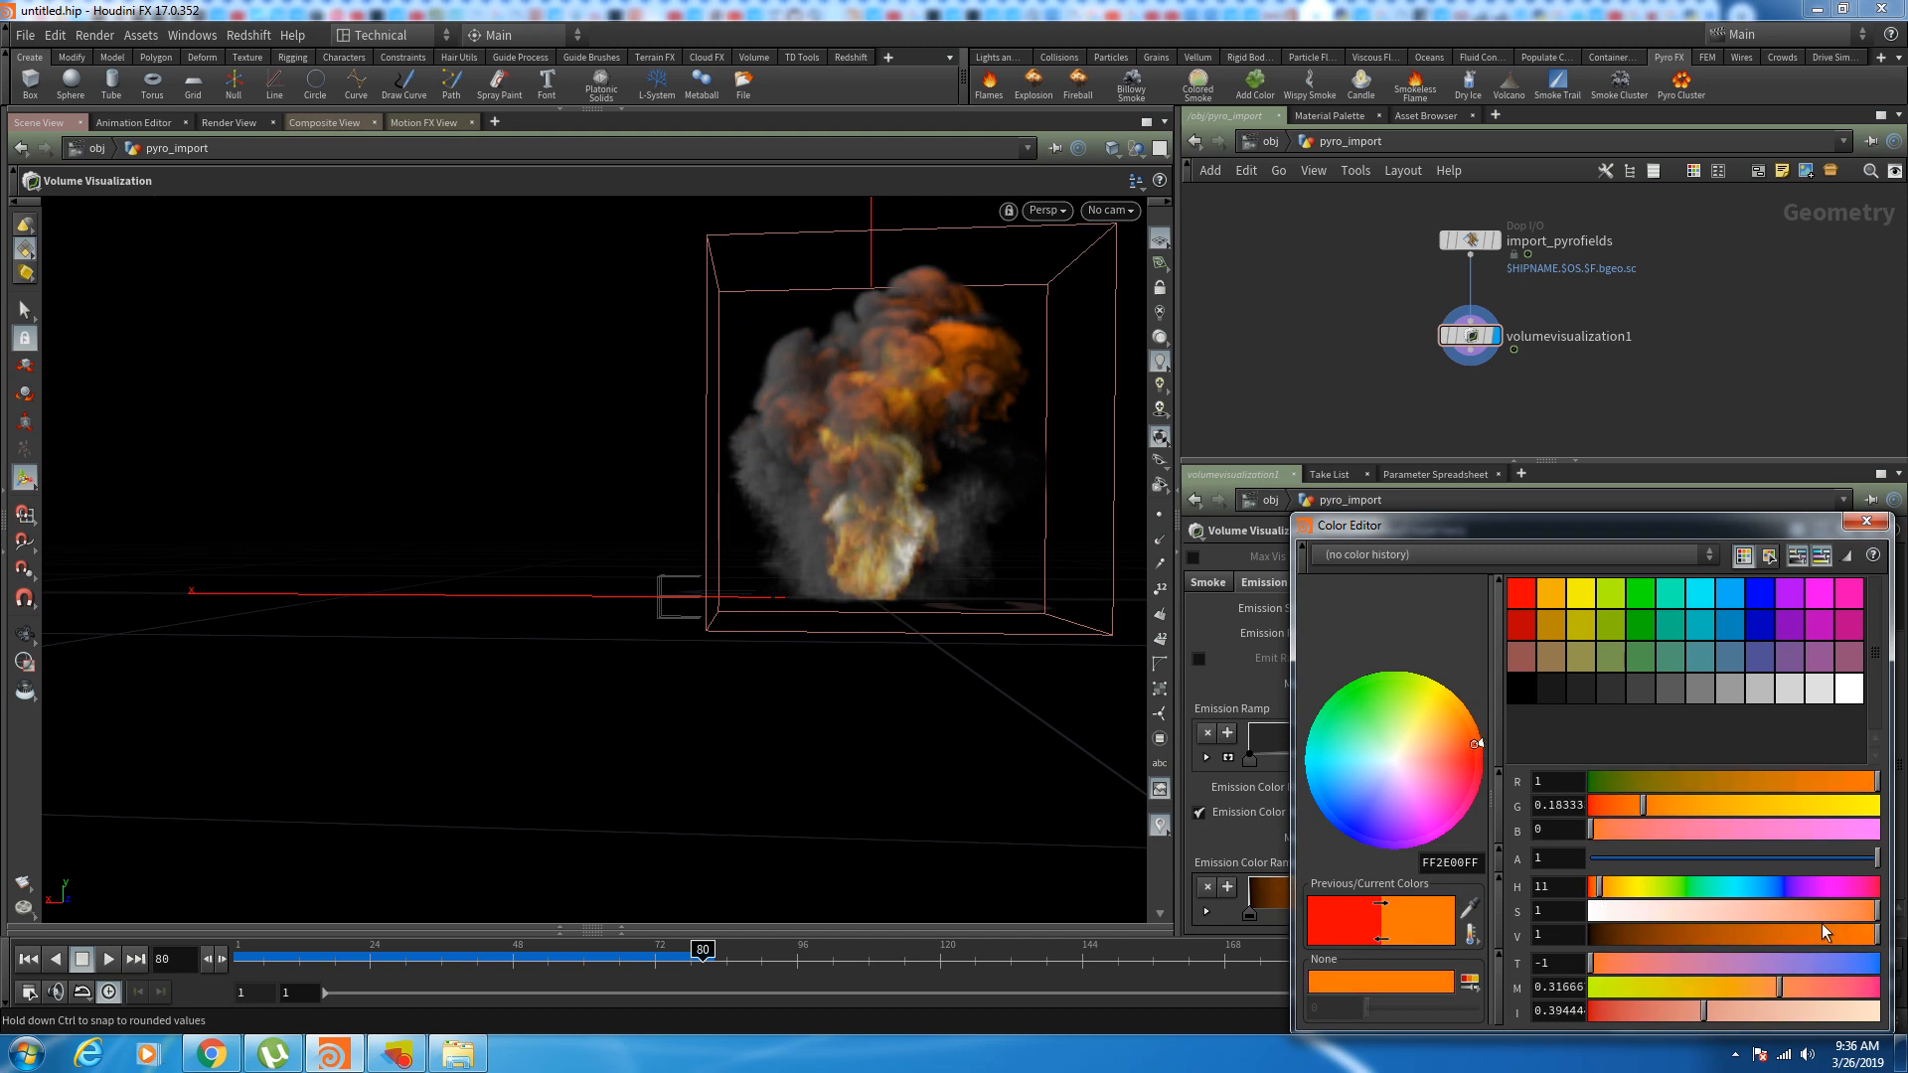
drag(1834, 912, 1871, 914)
drag(1600, 886, 1594, 886)
click(1864, 521)
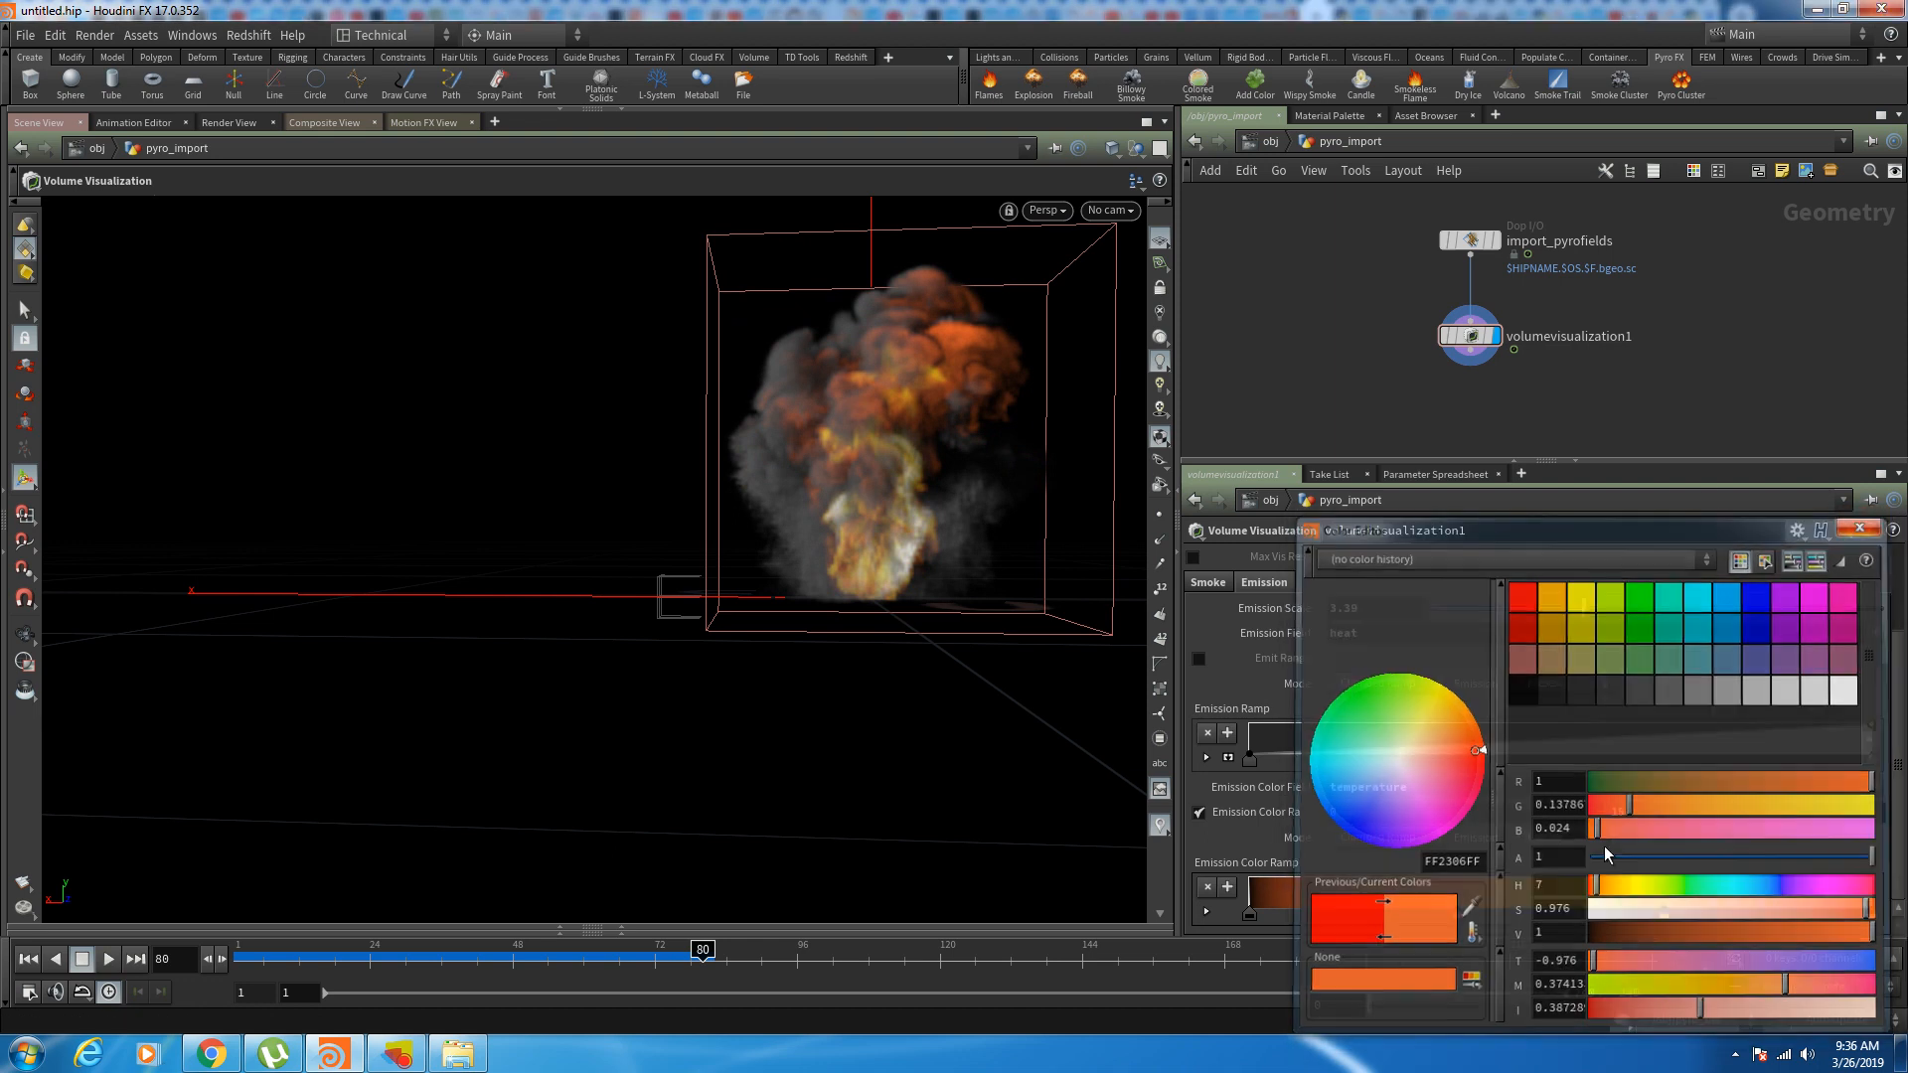
Step: Recolor the yellow key of the Emission Color Ramp to a pale yellow-orange and shift it closer to the orange key
double_click(1665, 913)
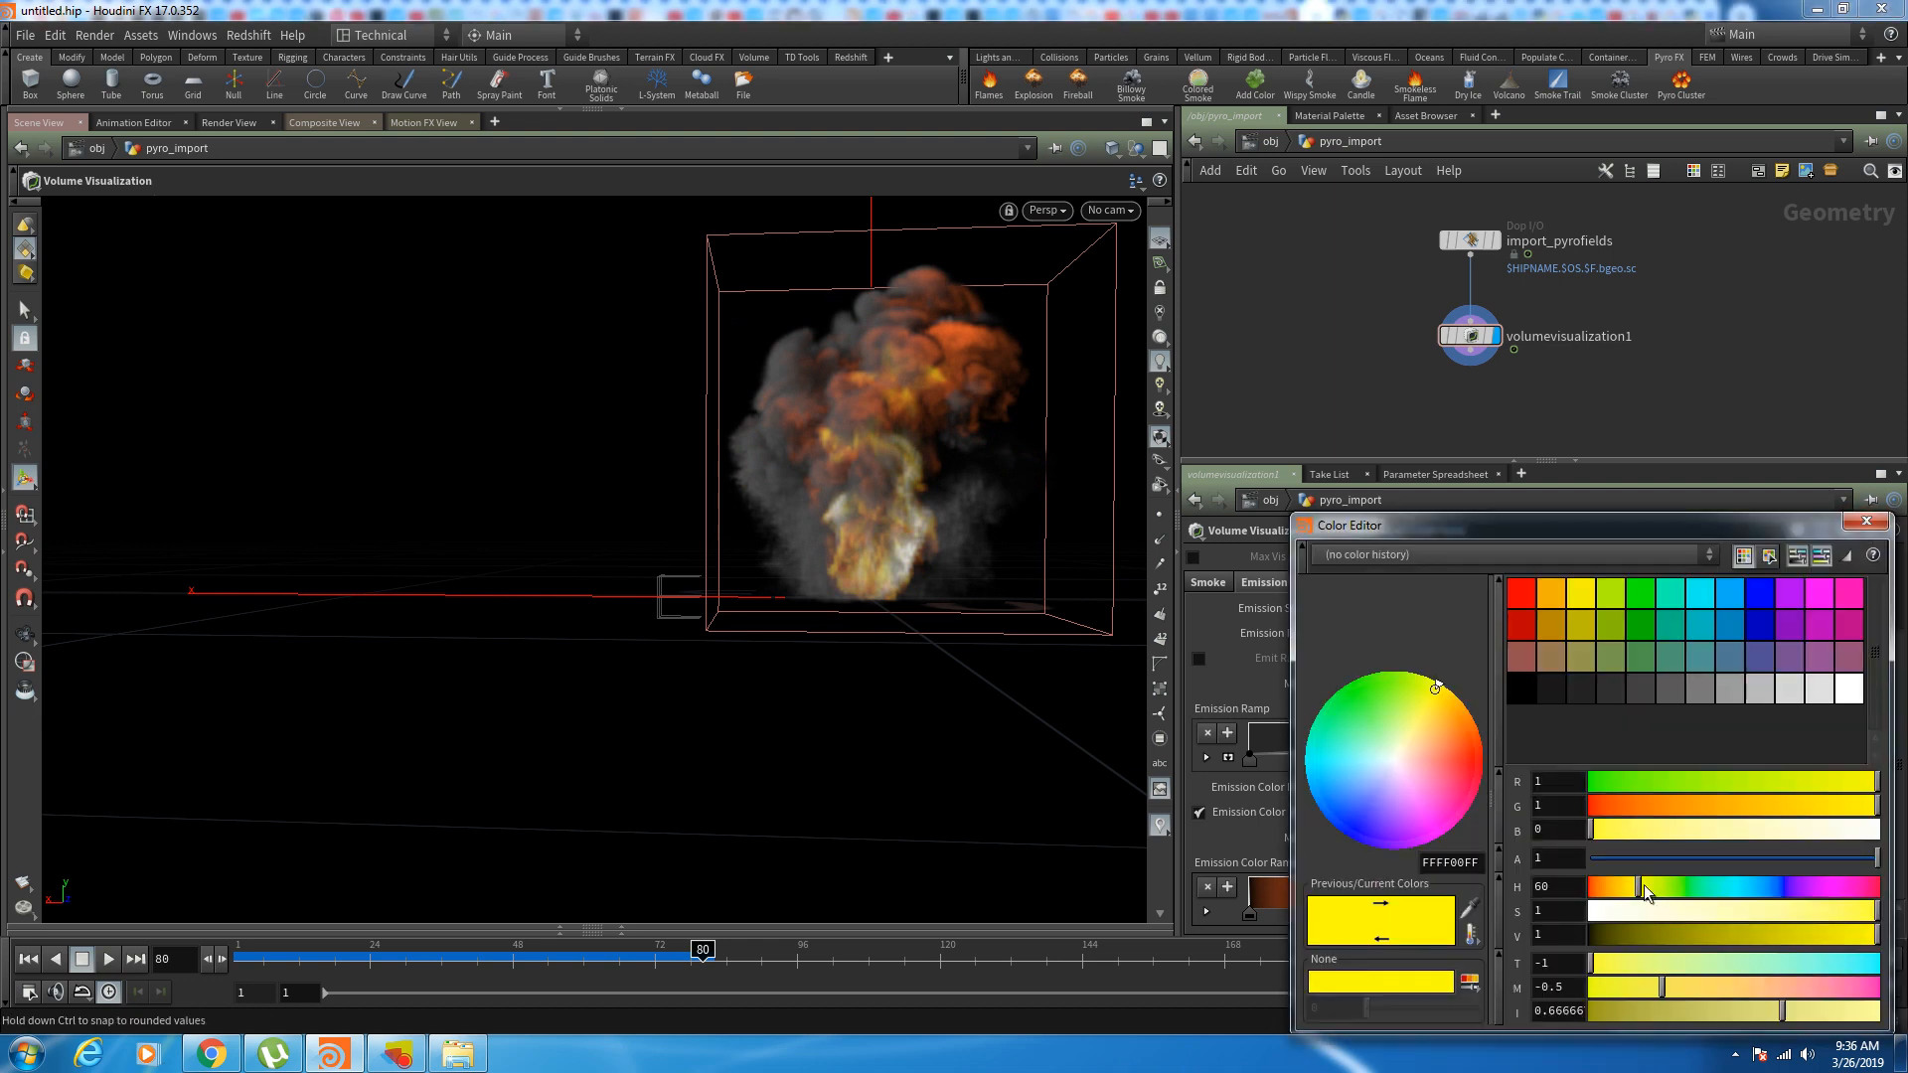
drag(1640, 886, 1619, 887)
drag(1731, 914, 1810, 912)
click(1867, 521)
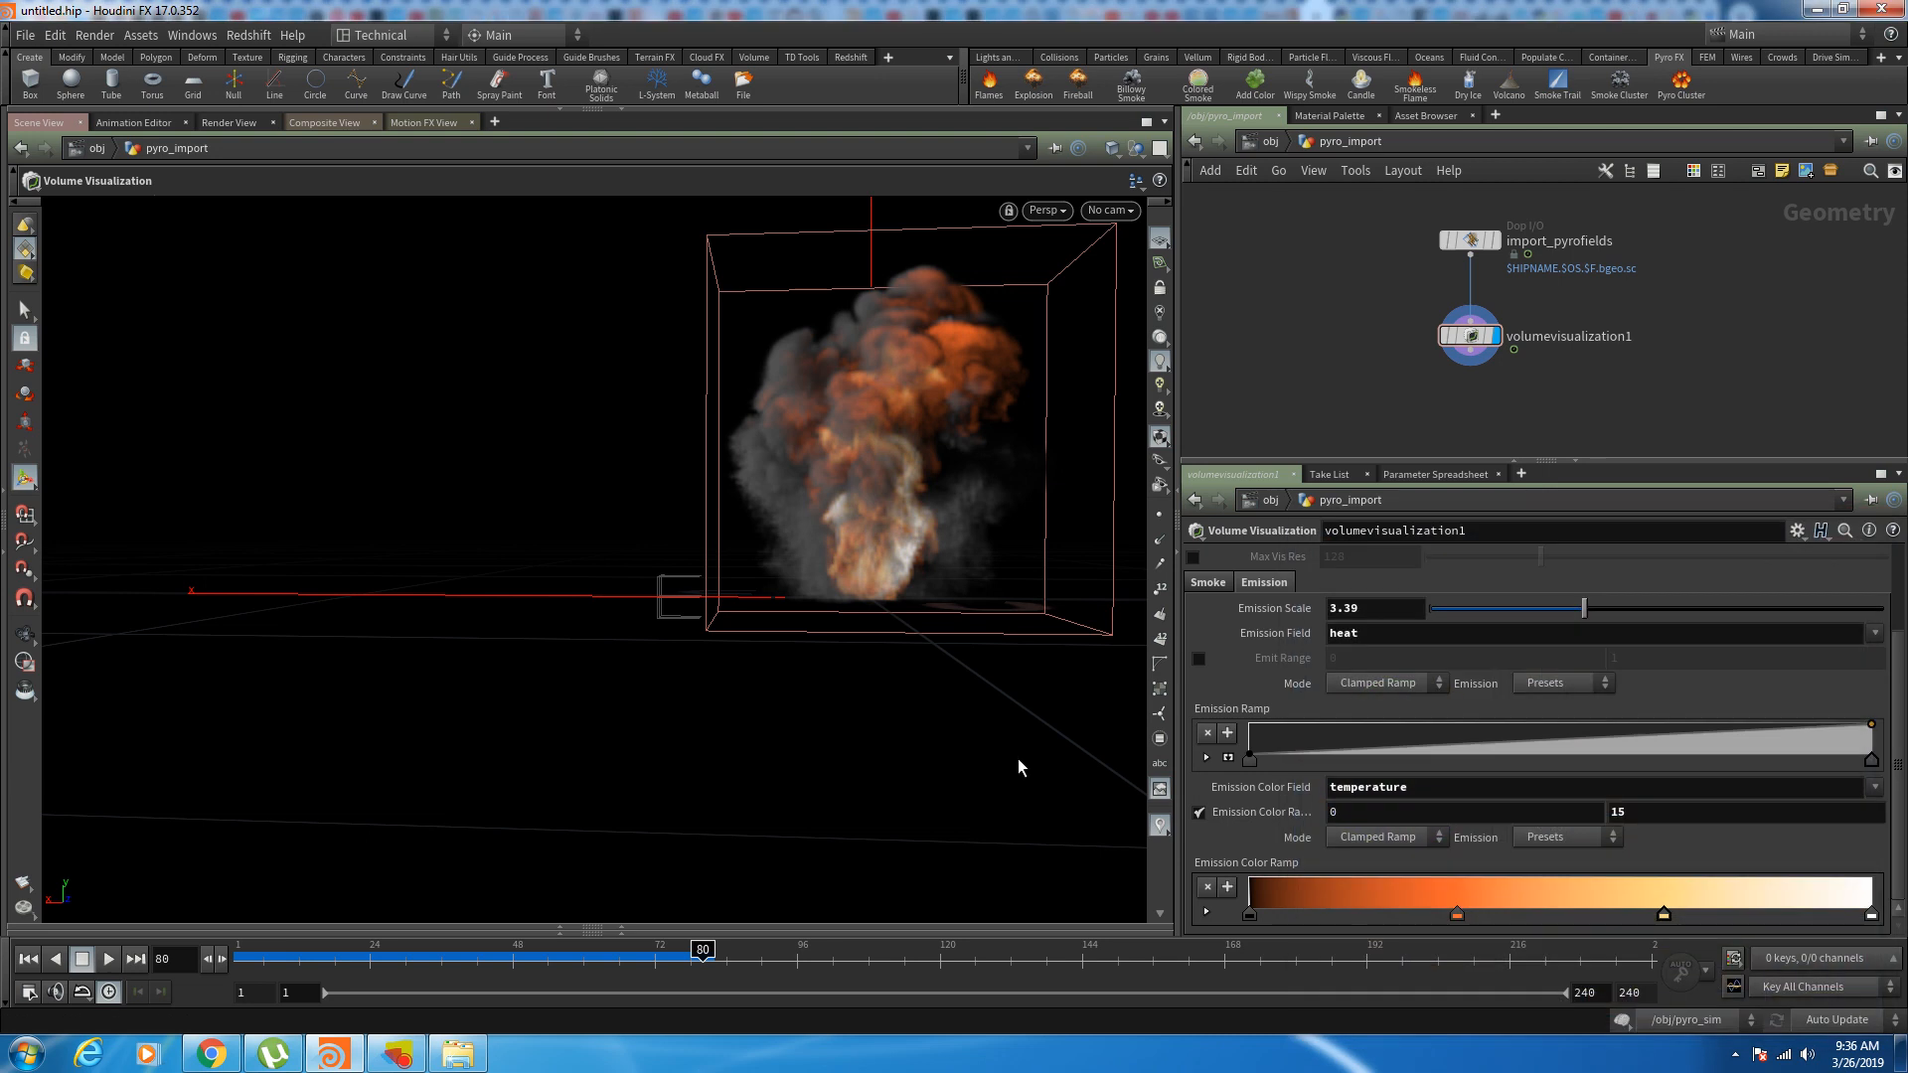
drag(1664, 912, 1594, 924)
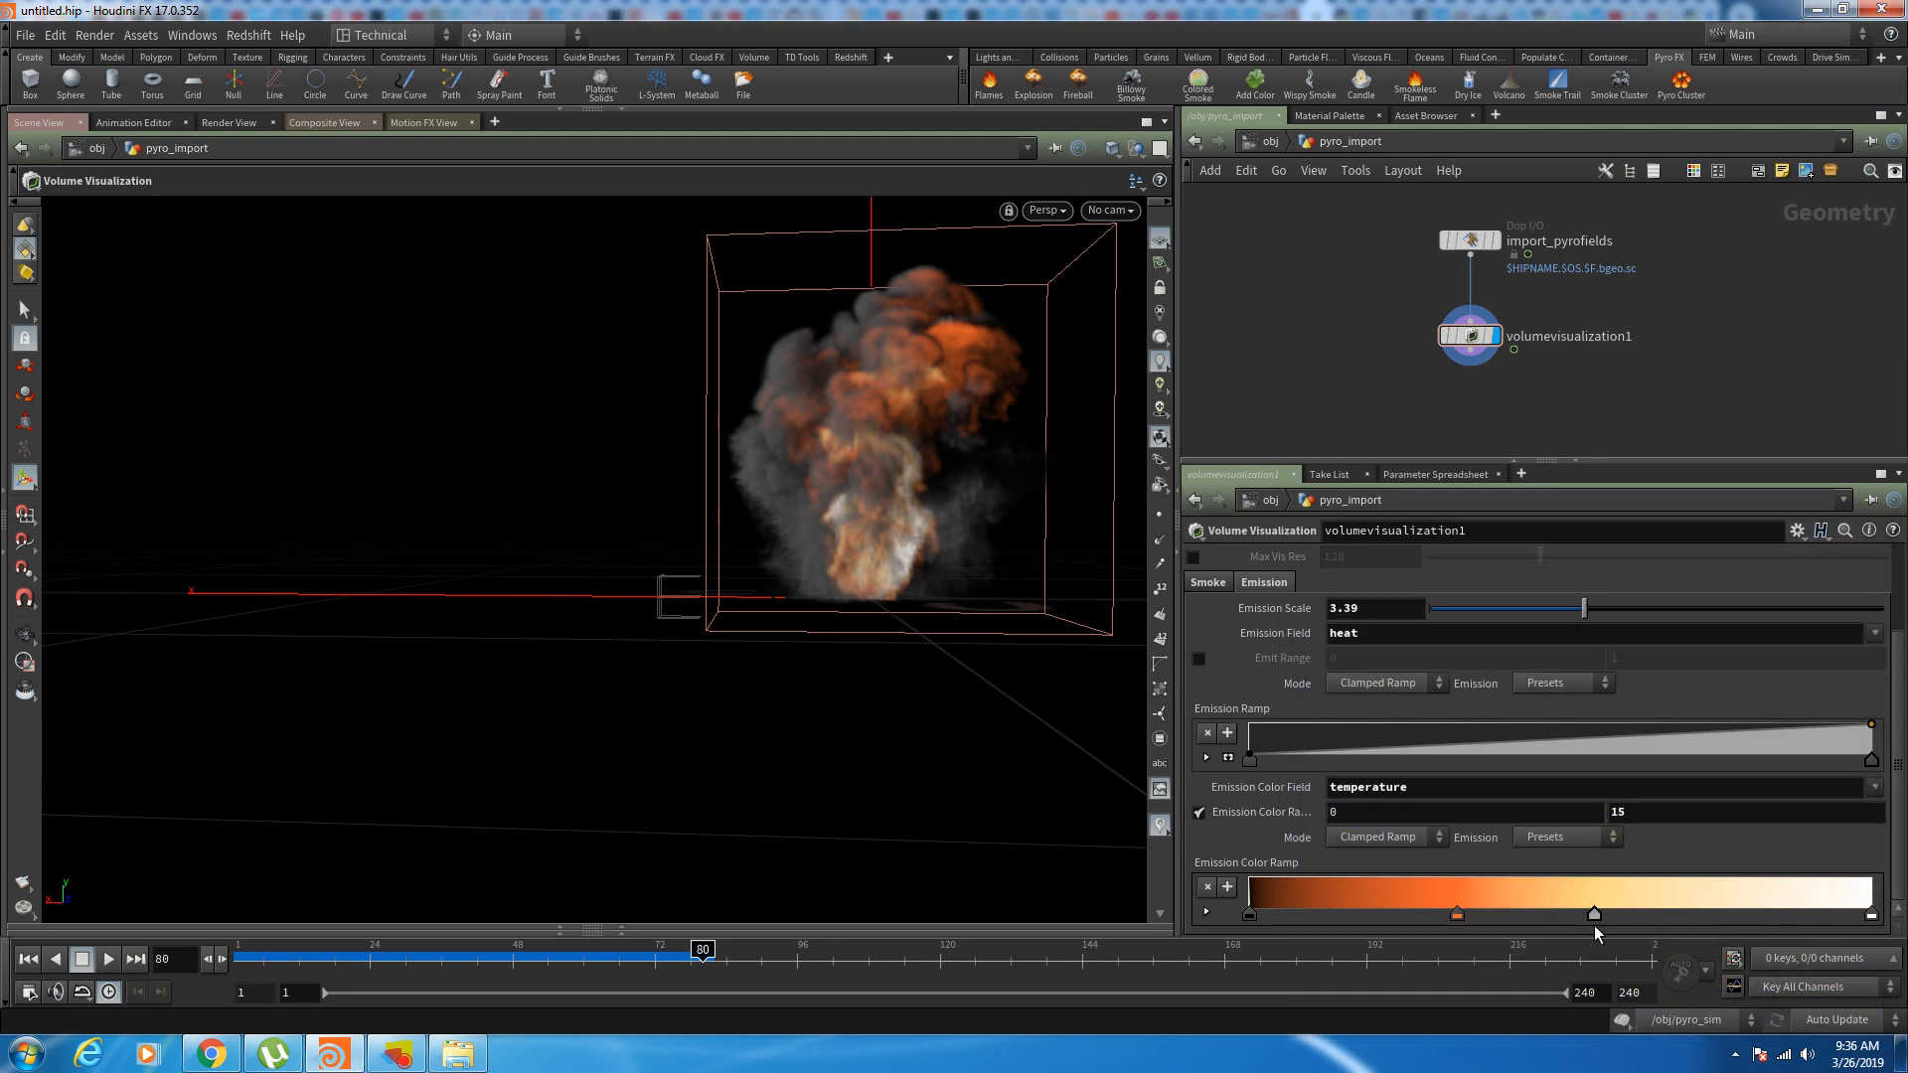
Step: Set the Emission Color Range maximum to 10 and the Emission Scale to 2
click(1611, 813)
text(10)
key(Return)
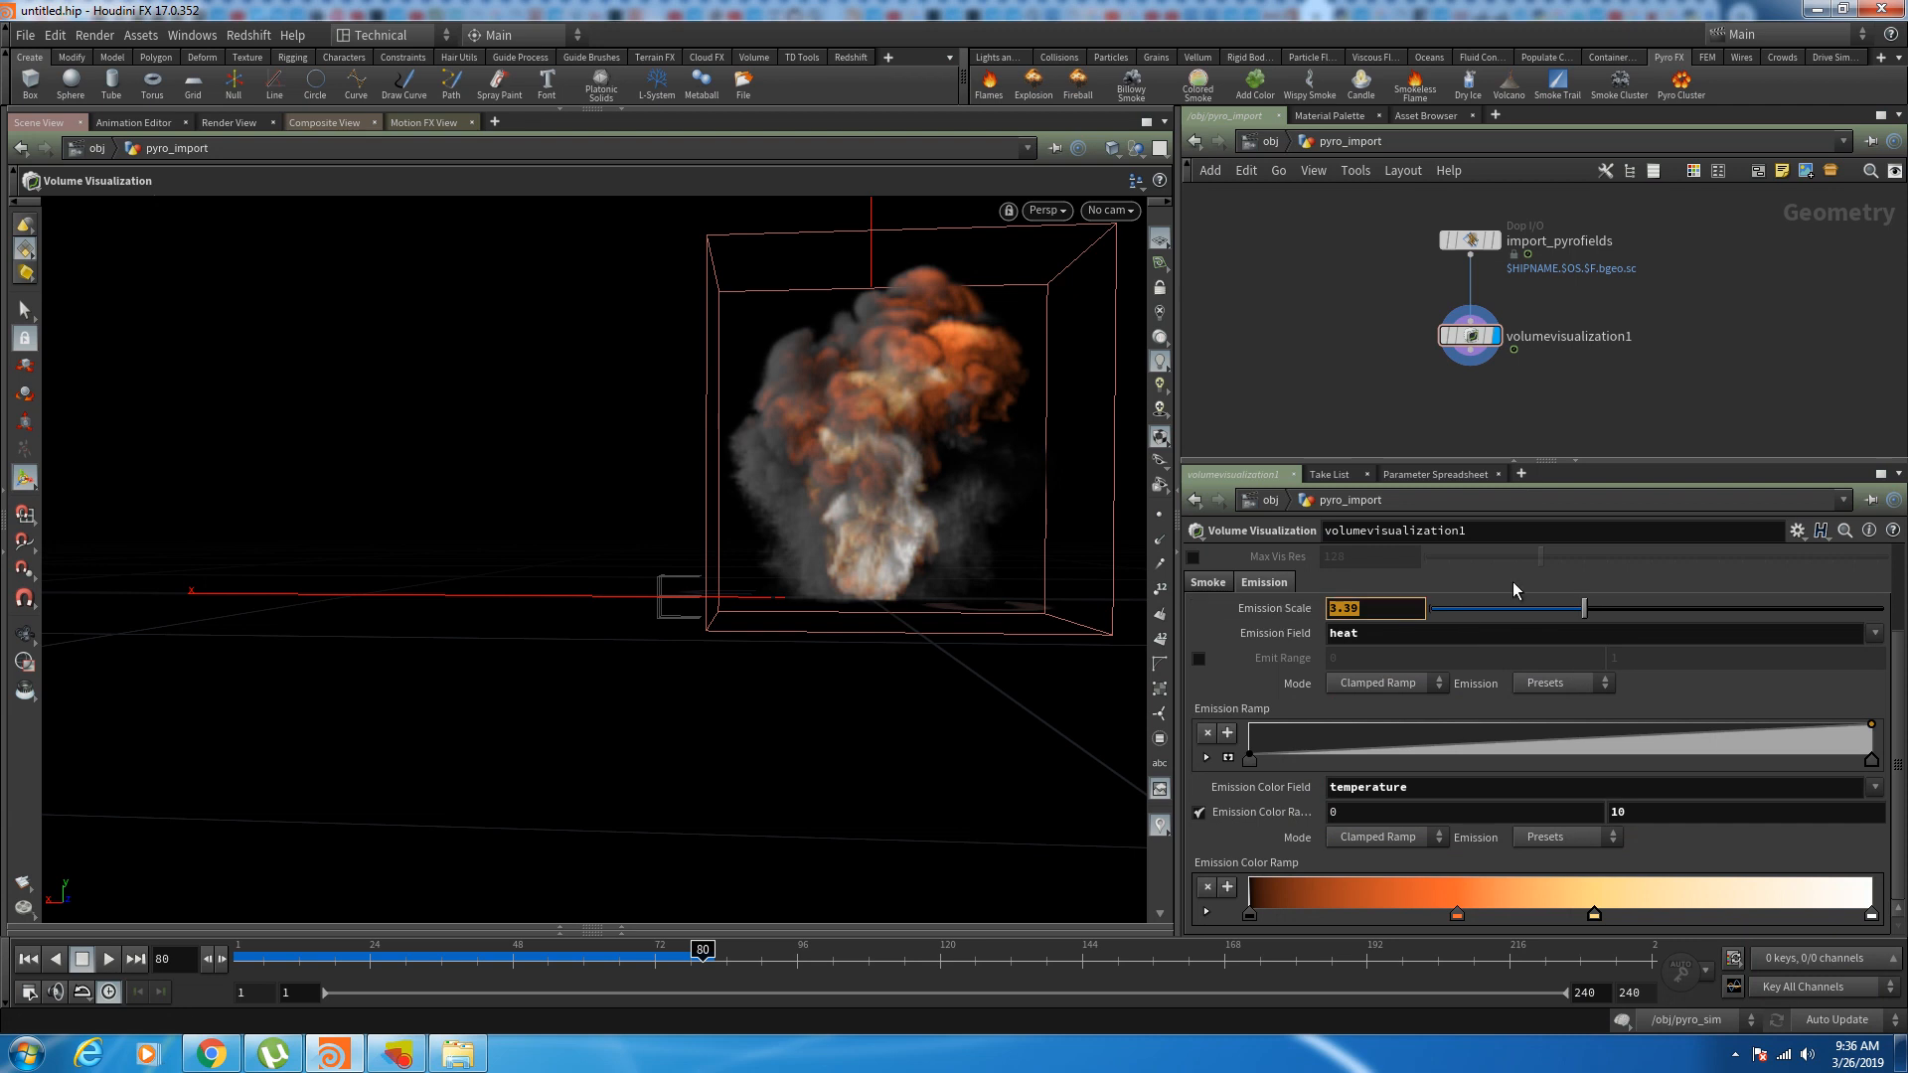
drag(1583, 610, 1530, 623)
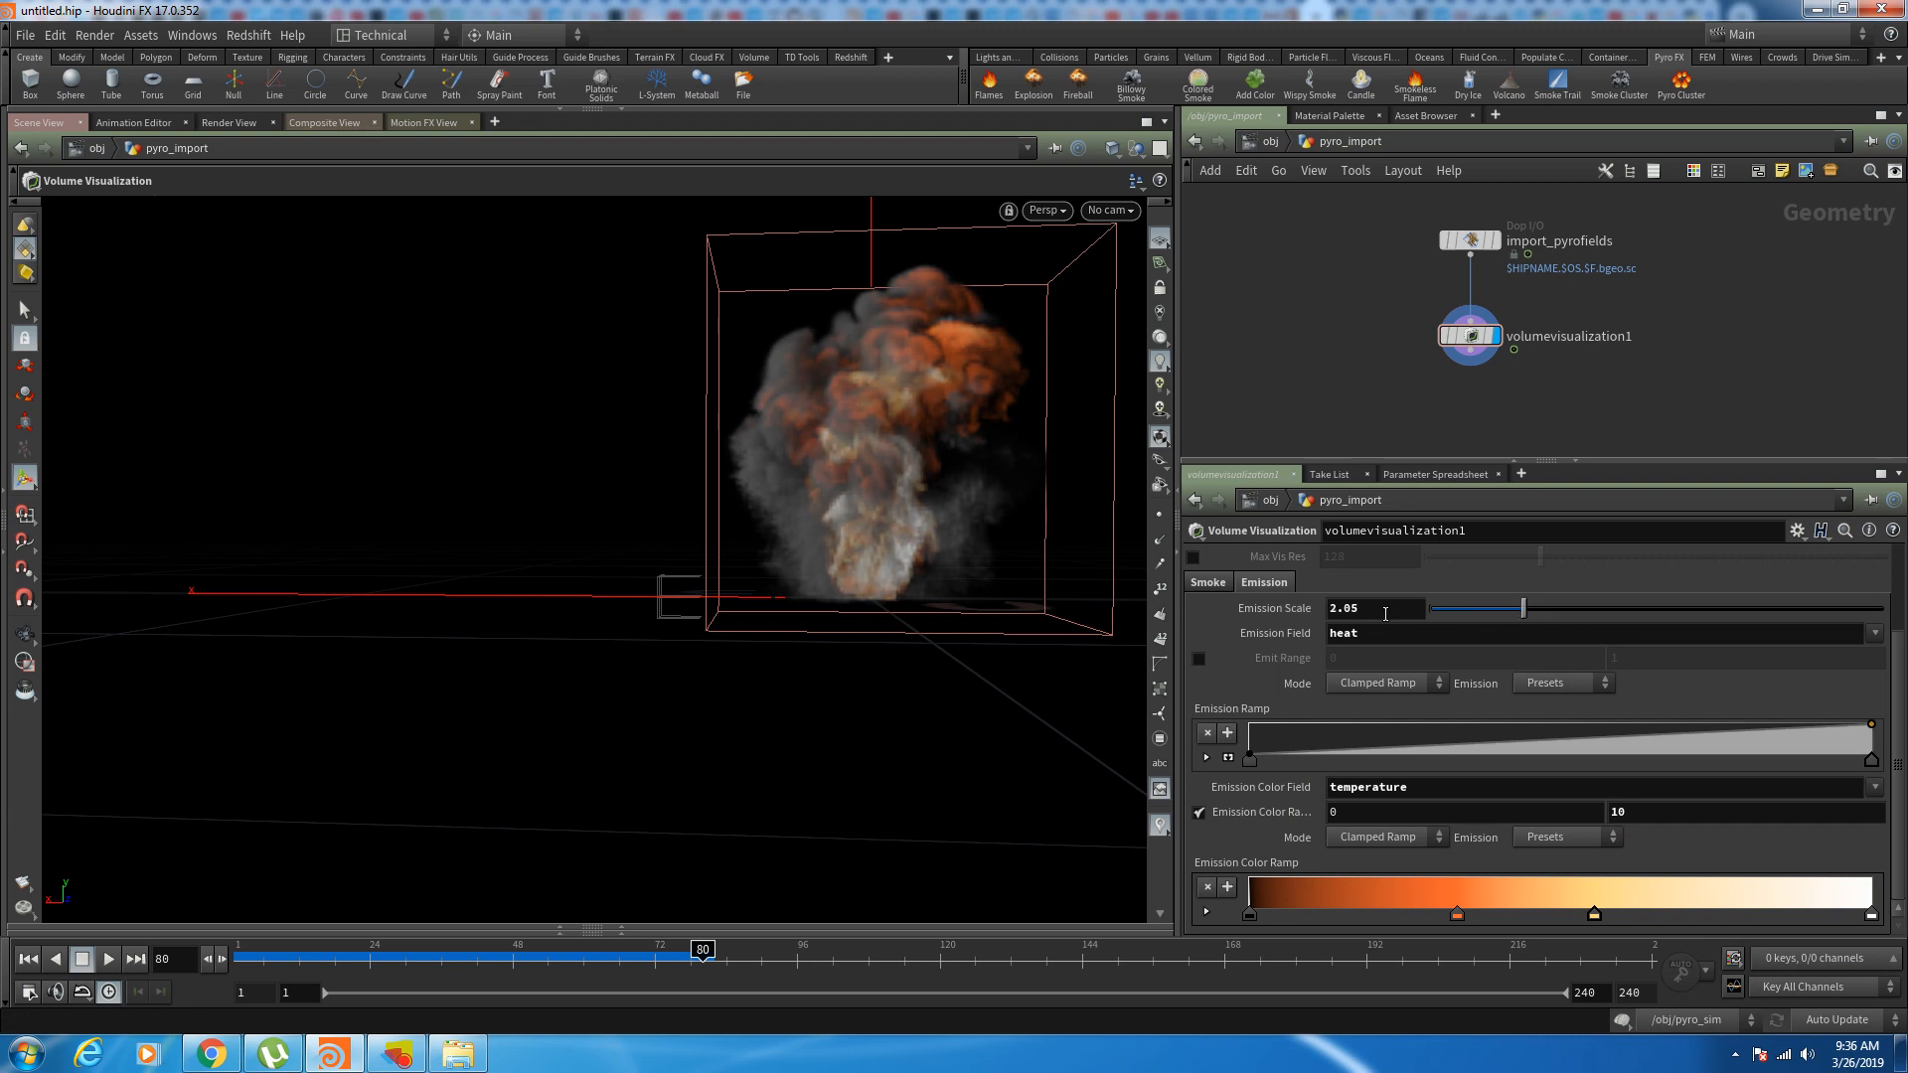
click(1371, 608)
text(2)
key(Return)
Step: Shift the Emission Color Ramp keys toward the cool end and place a black key at the hot end after the white one
drag(1871, 915, 1429, 916)
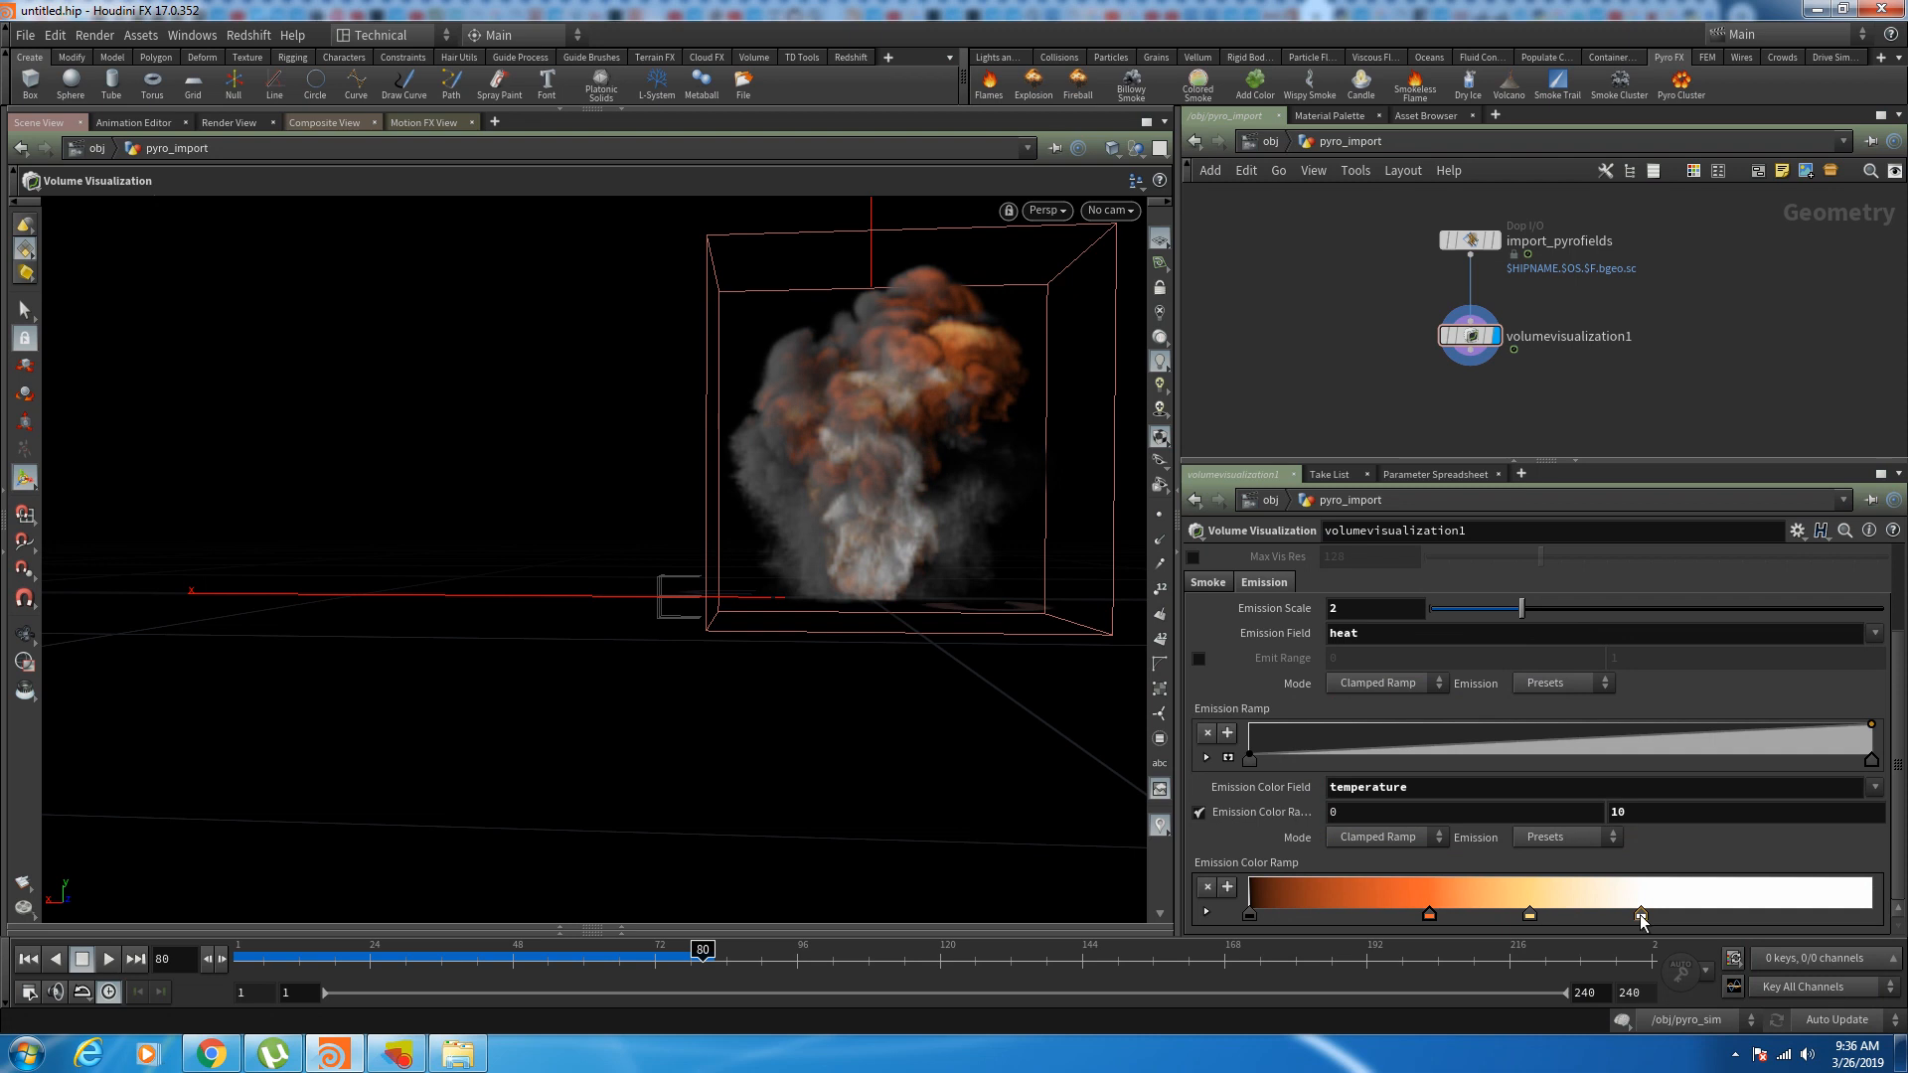
double_click(1753, 911)
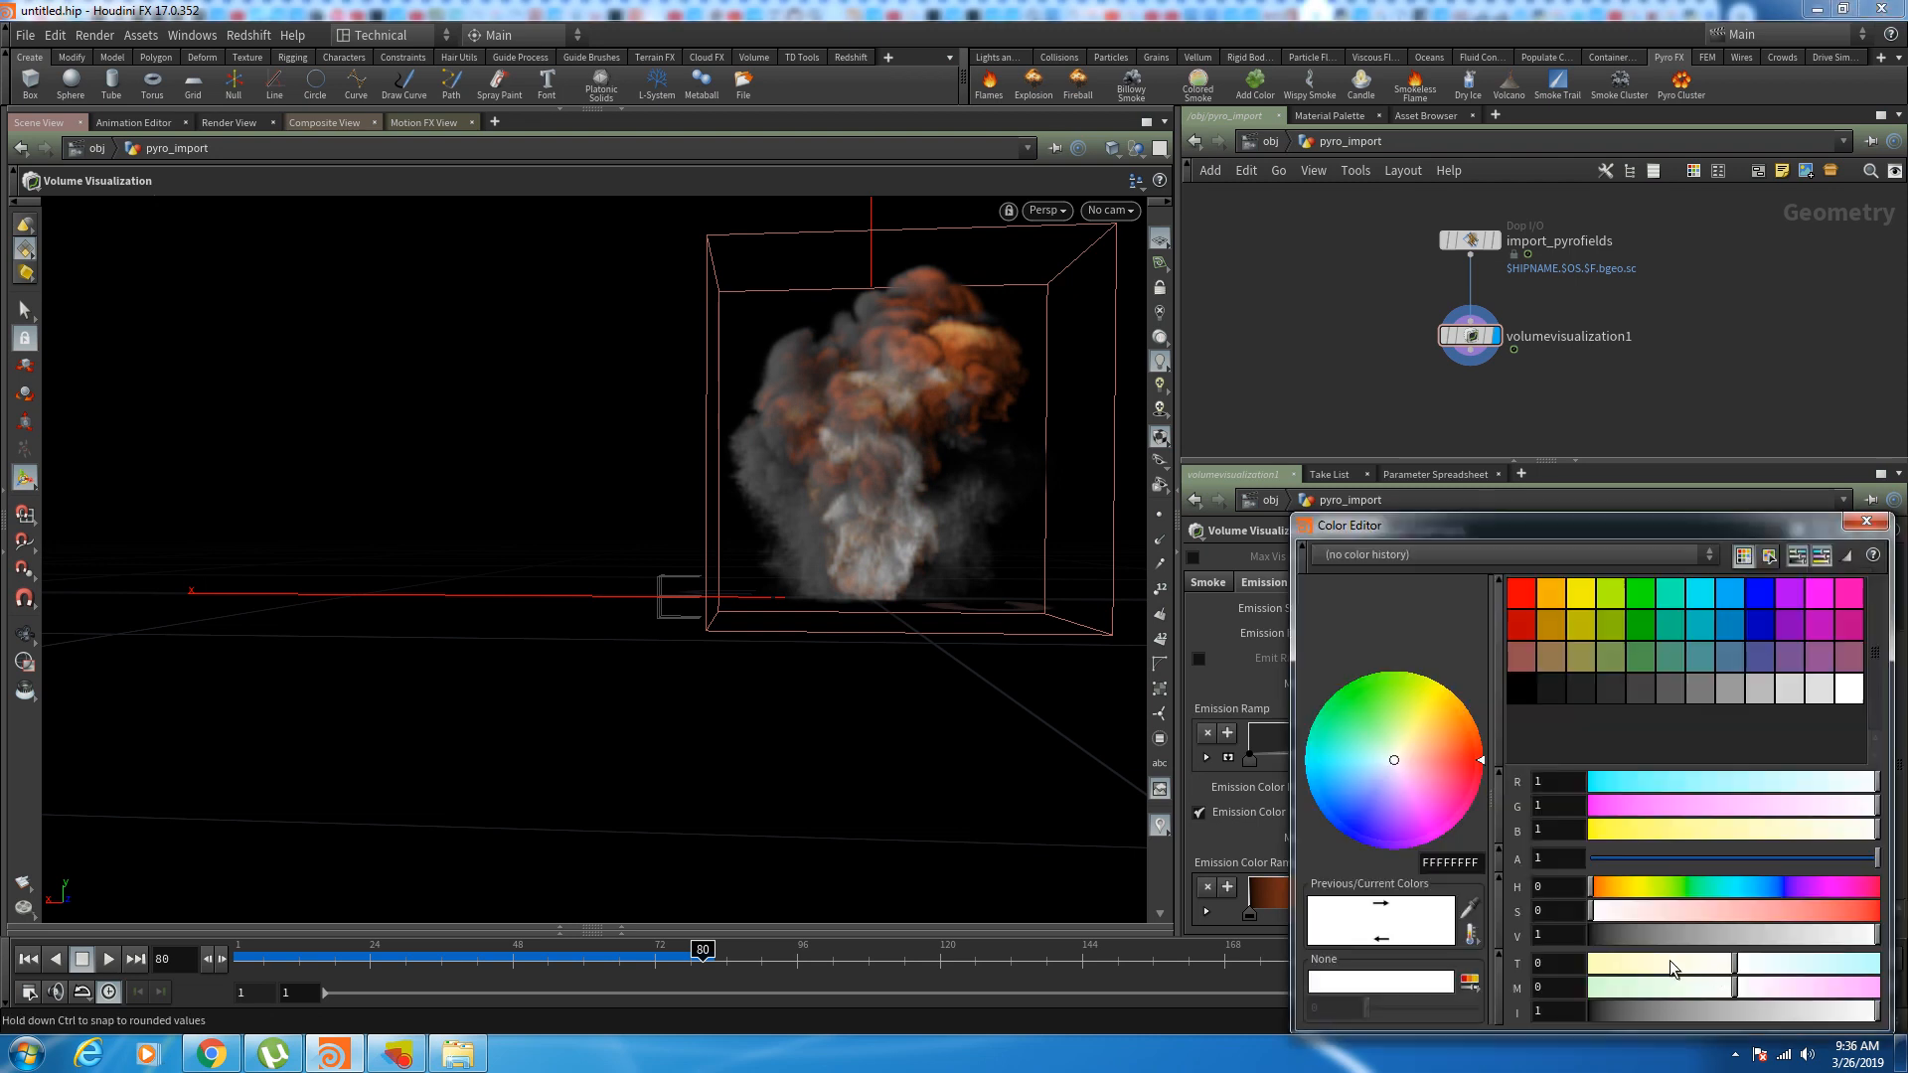
click(1525, 689)
click(1866, 521)
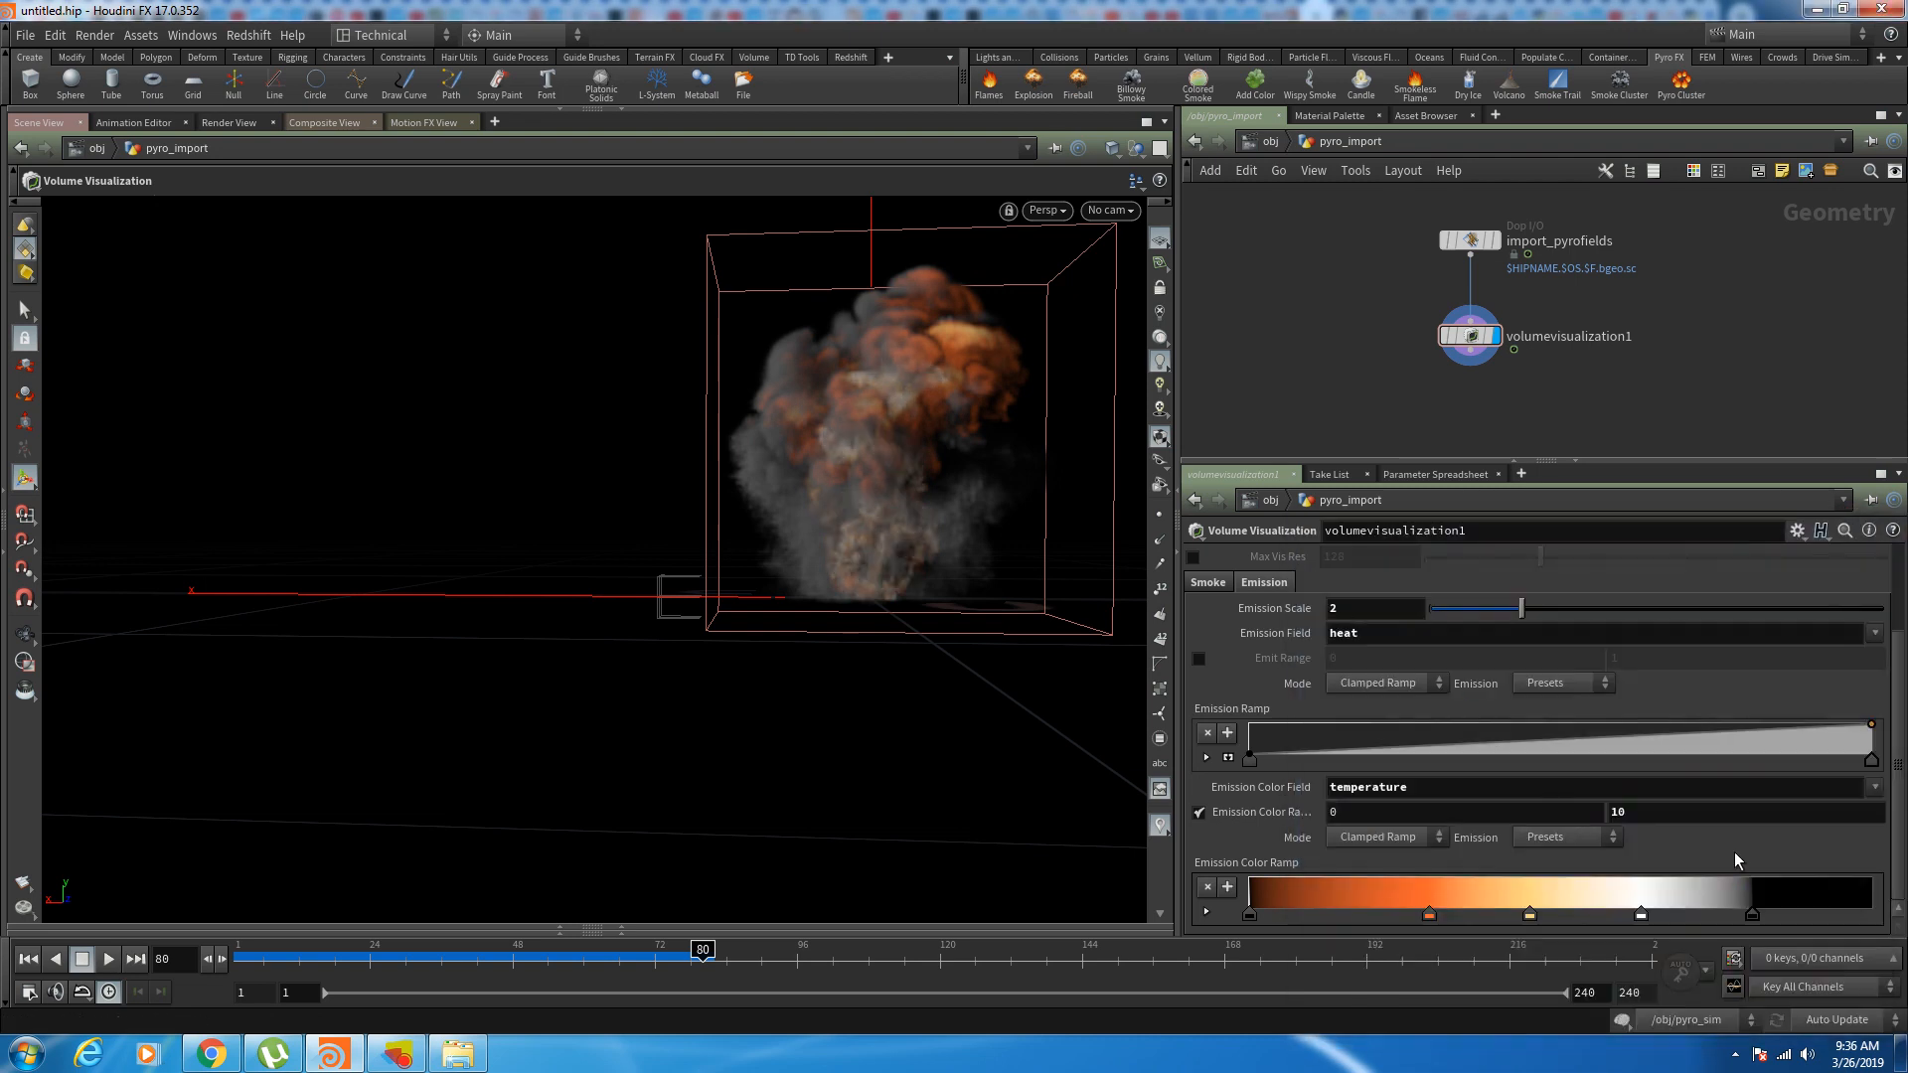
drag(1754, 913, 1901, 921)
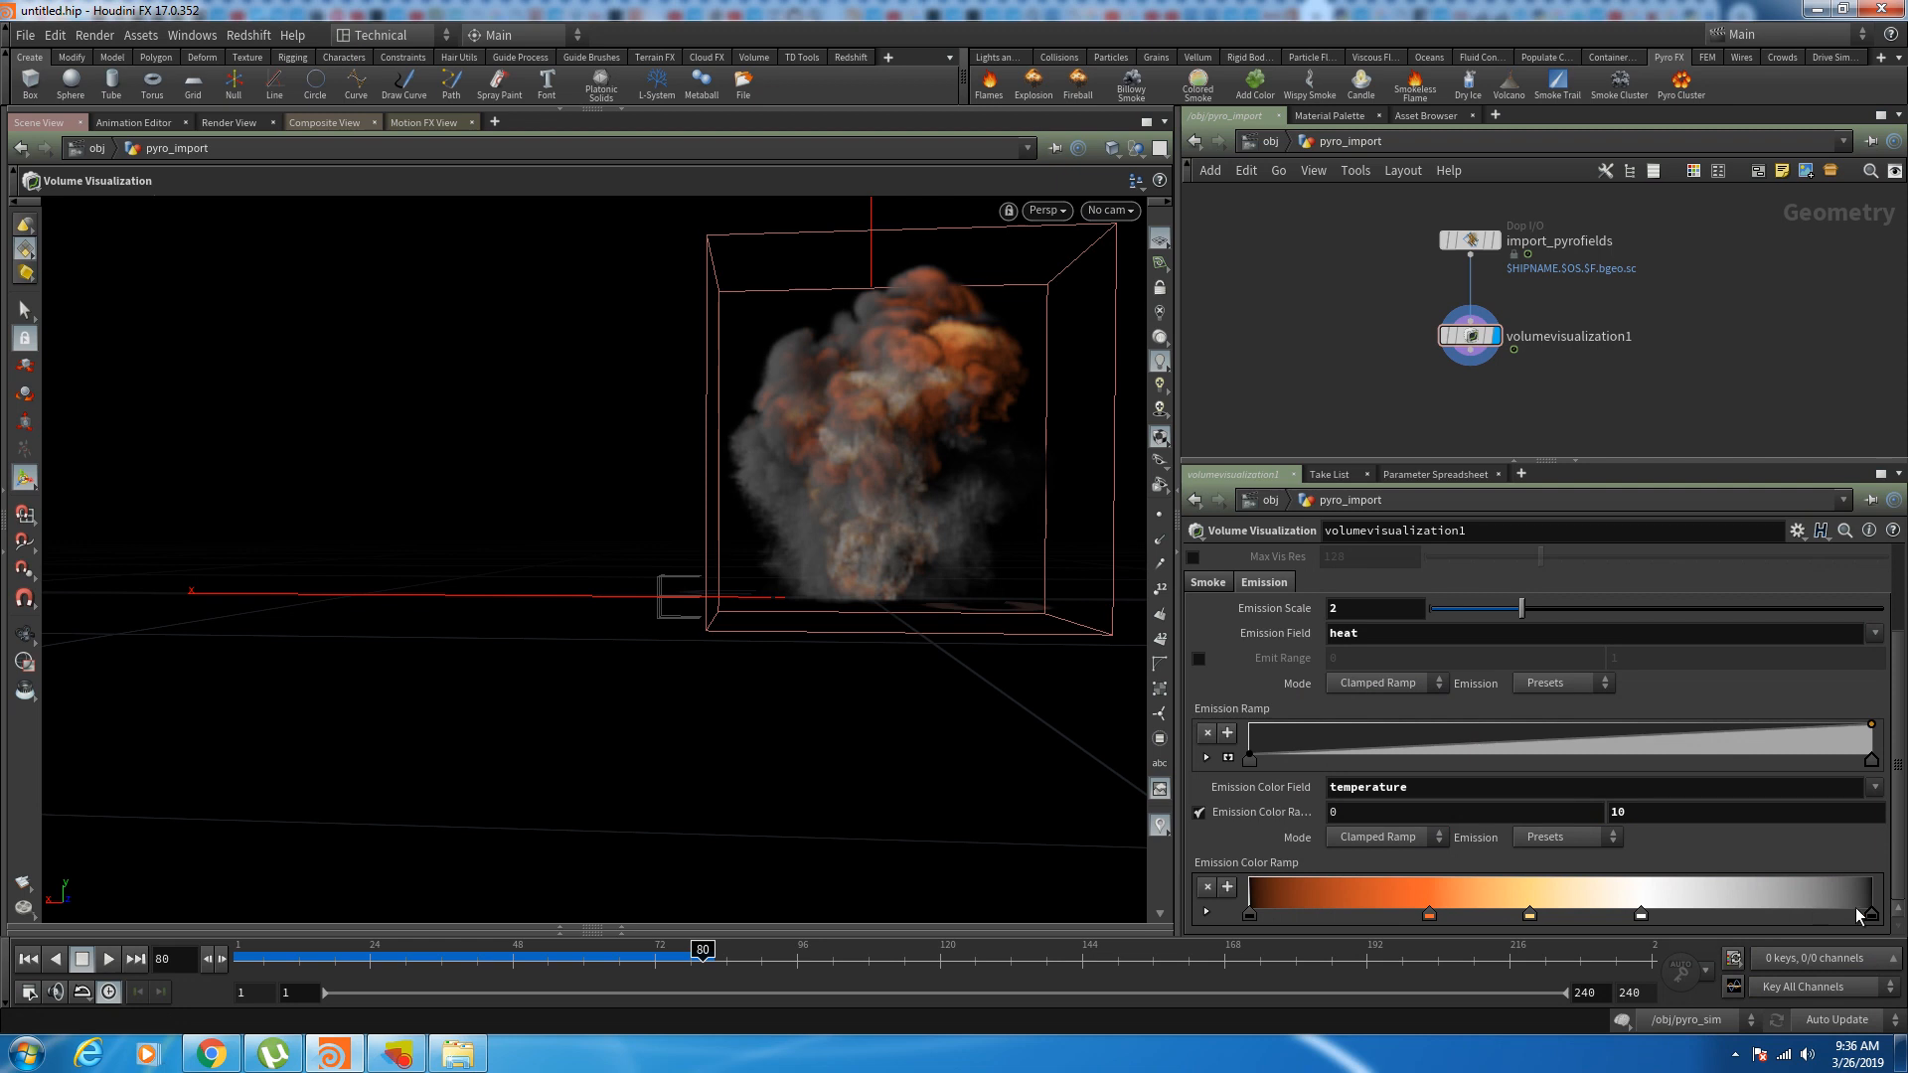
Step: Recolor the black end key of the Emission Color Ramp to a very dark red-brown with saturation 0.792 and value 0.066
double_click(1869, 914)
drag(1611, 887, 1878, 915)
click(1648, 937)
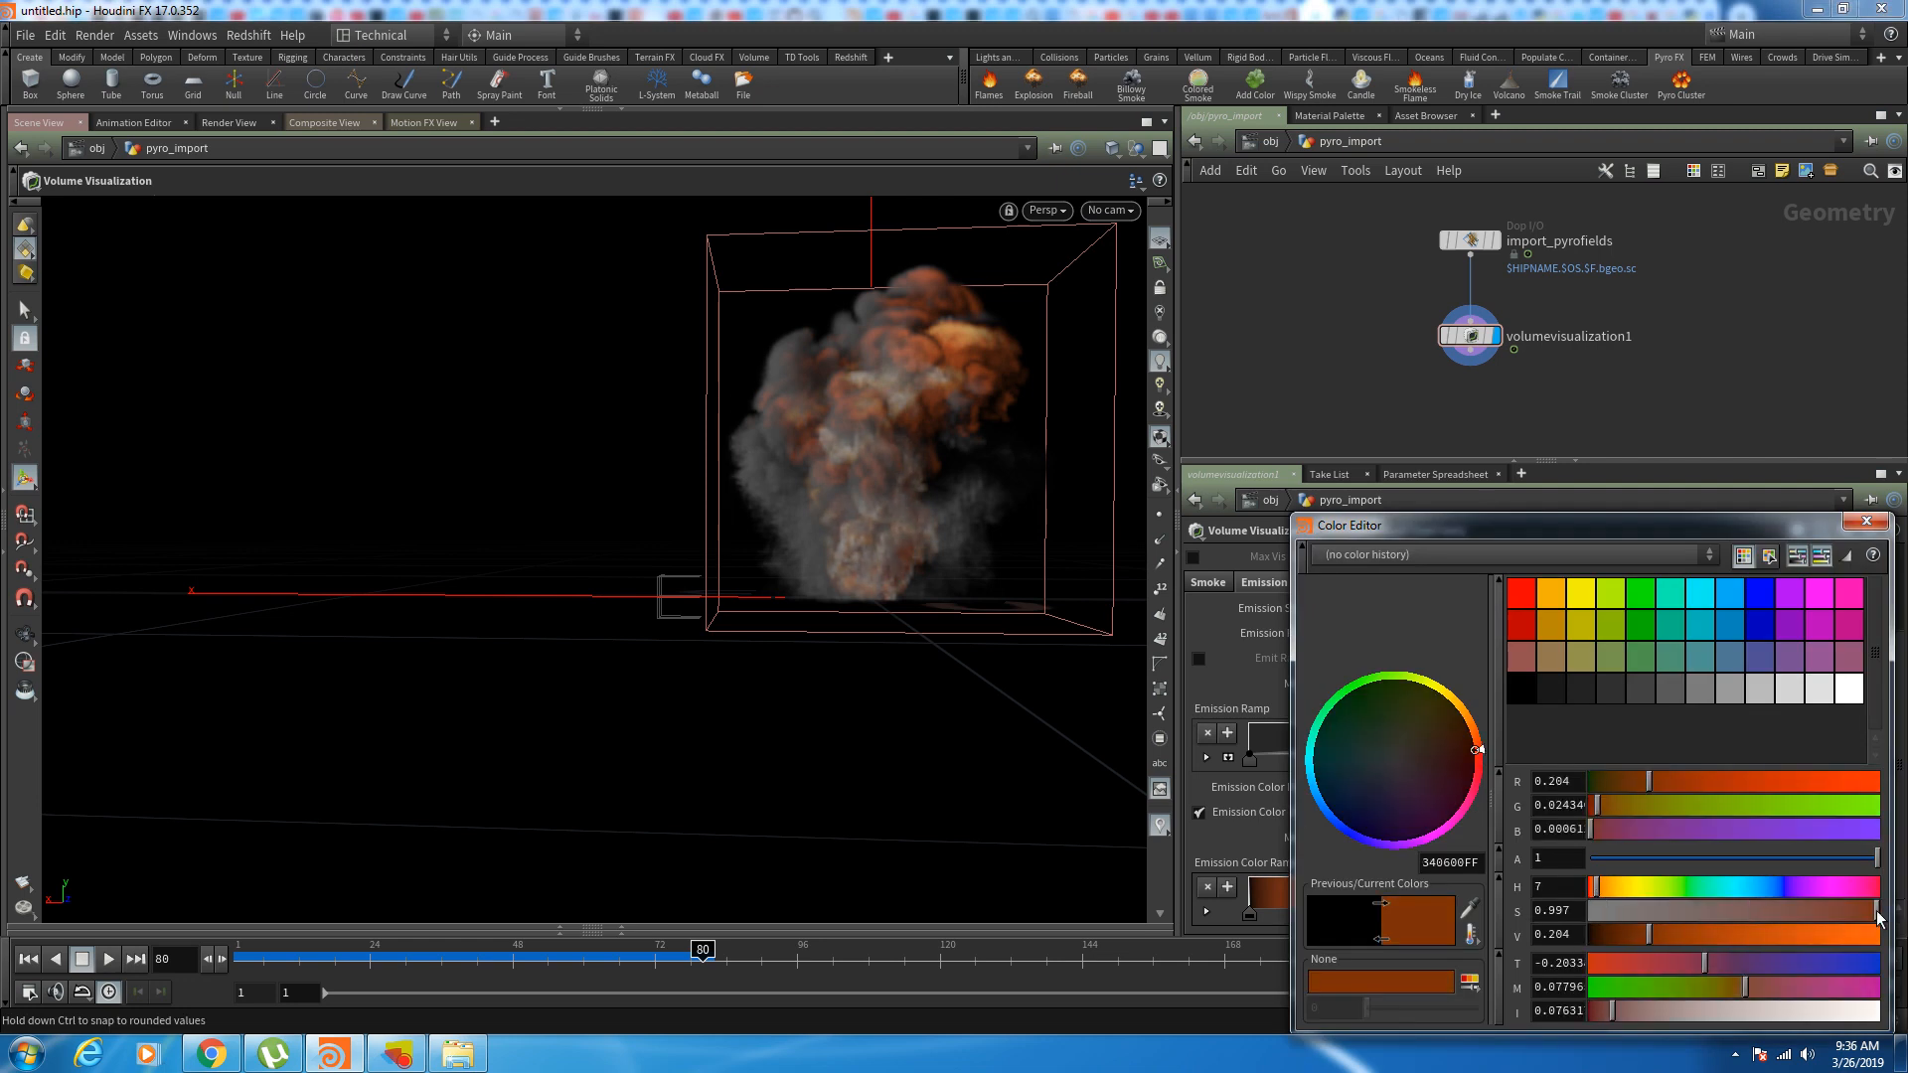
click(1611, 935)
click(1594, 892)
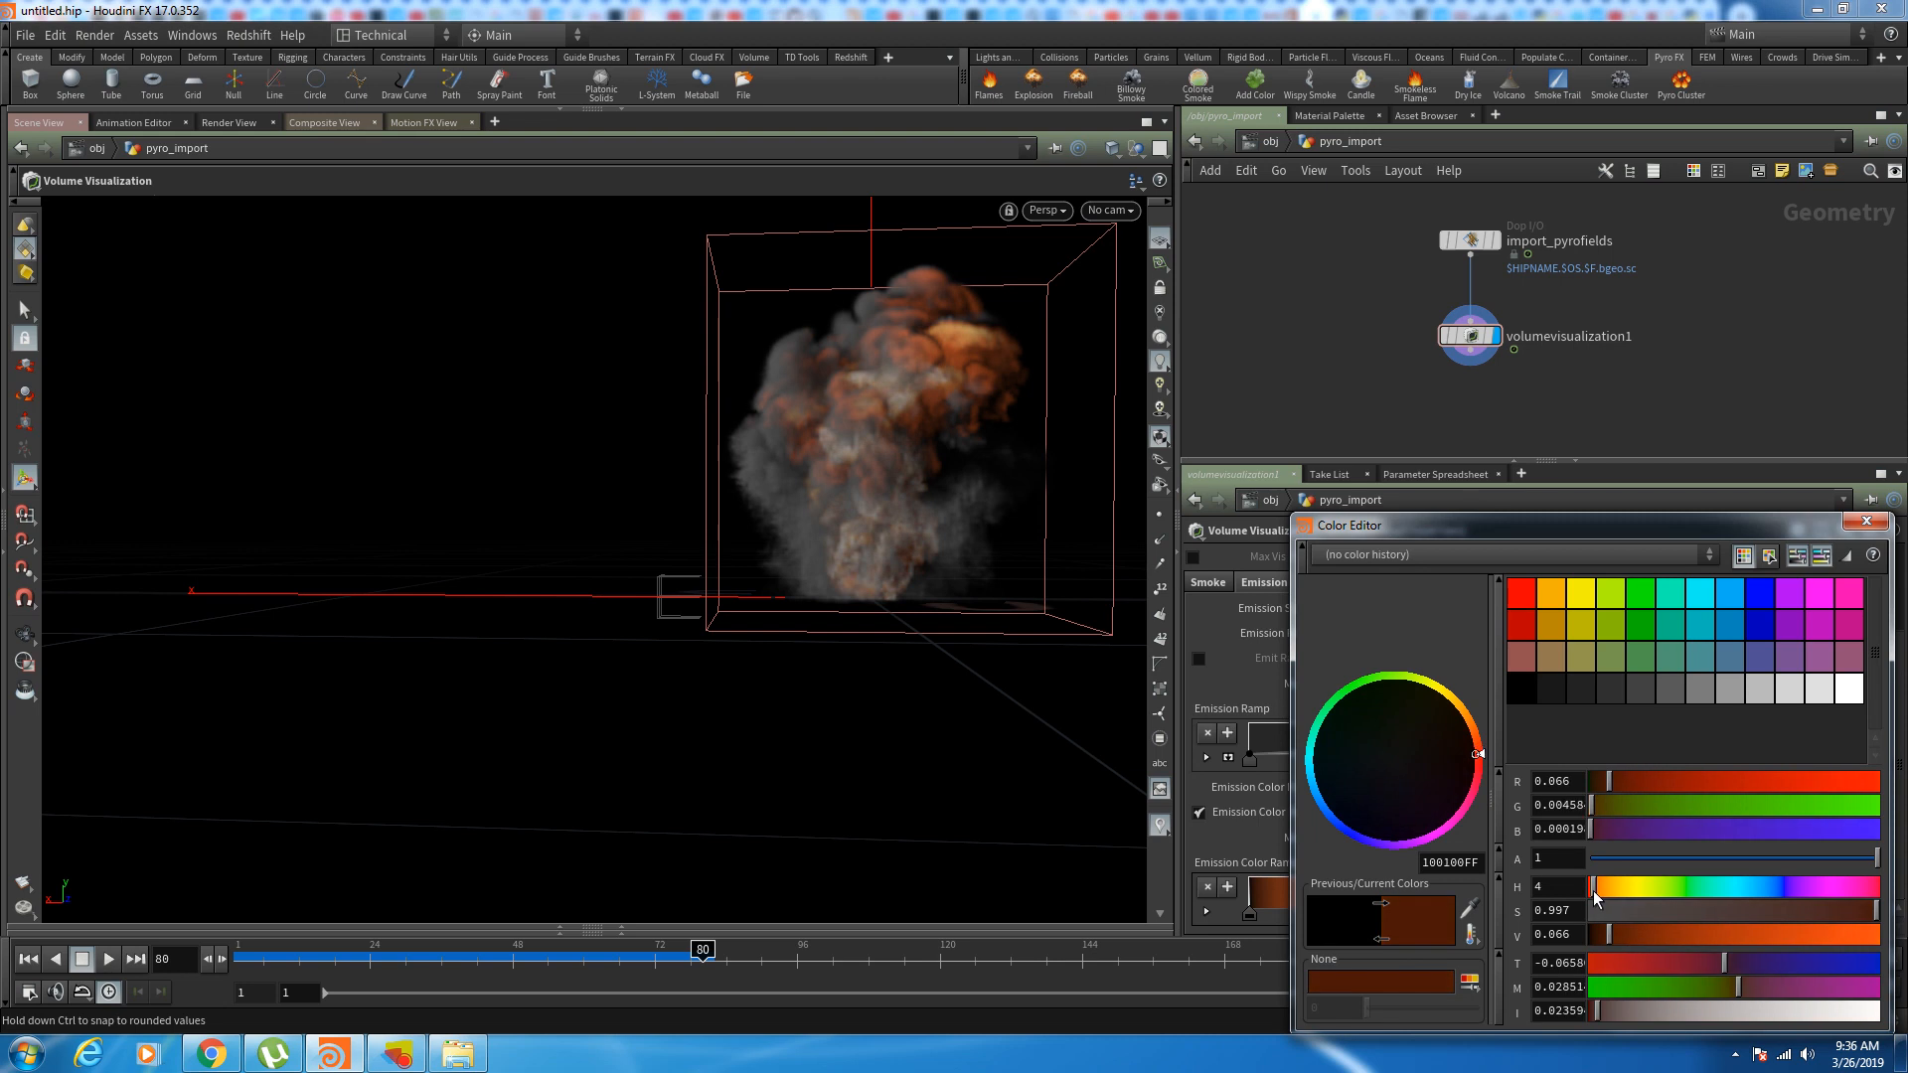
click(1590, 891)
click(1804, 911)
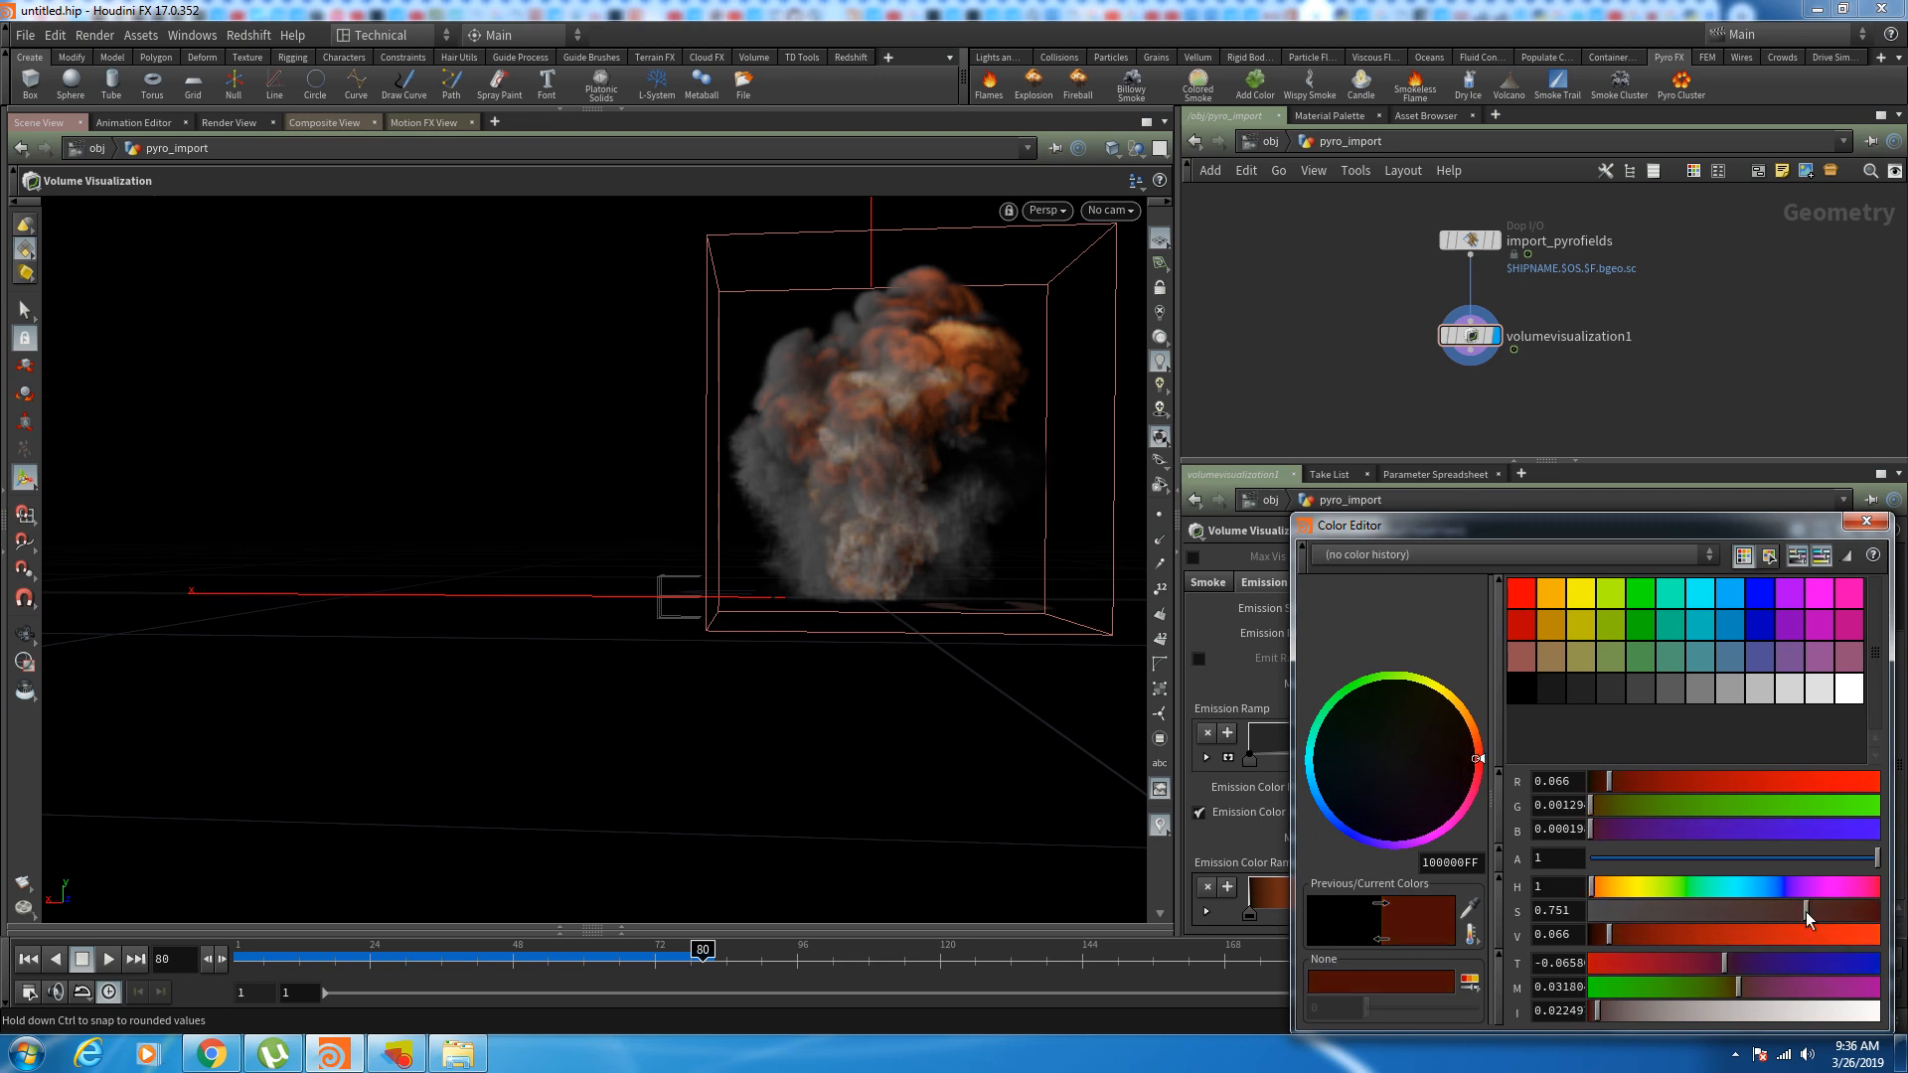
click(1816, 912)
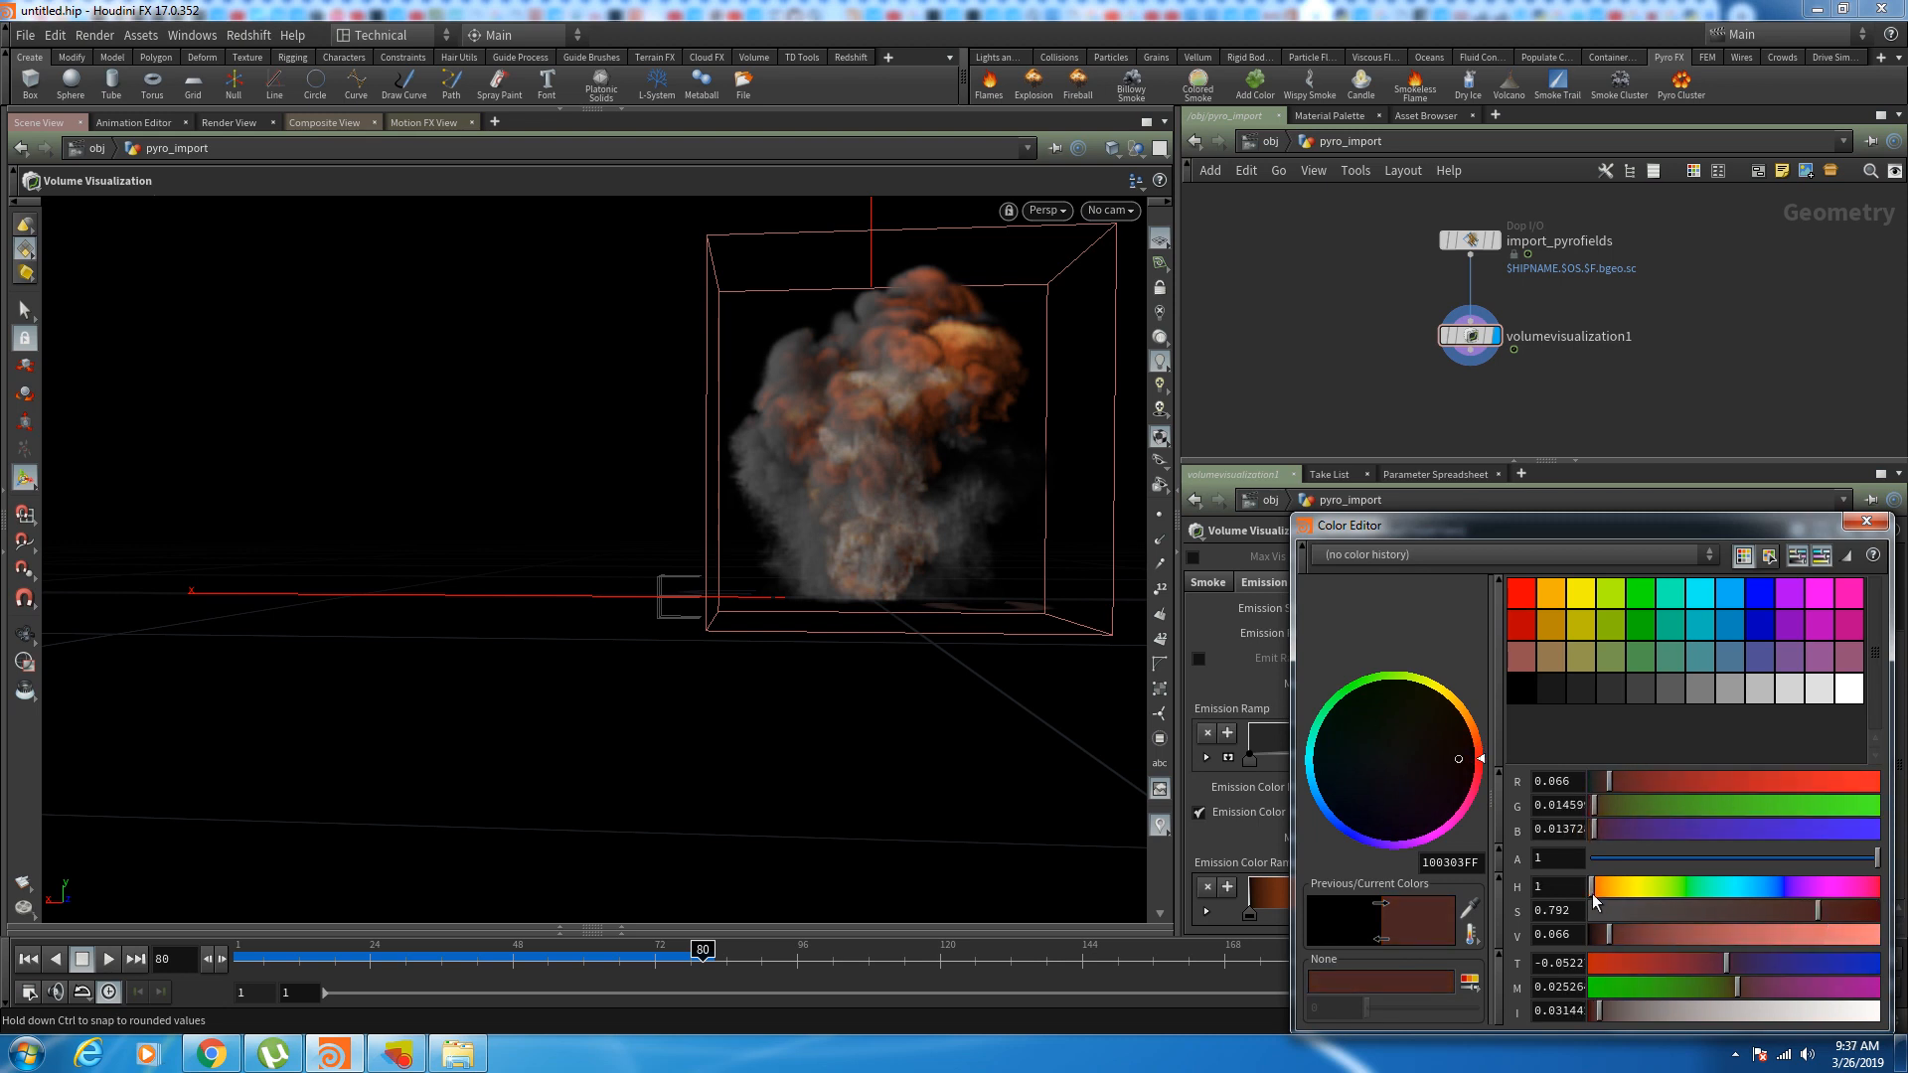
click(1596, 889)
click(1866, 521)
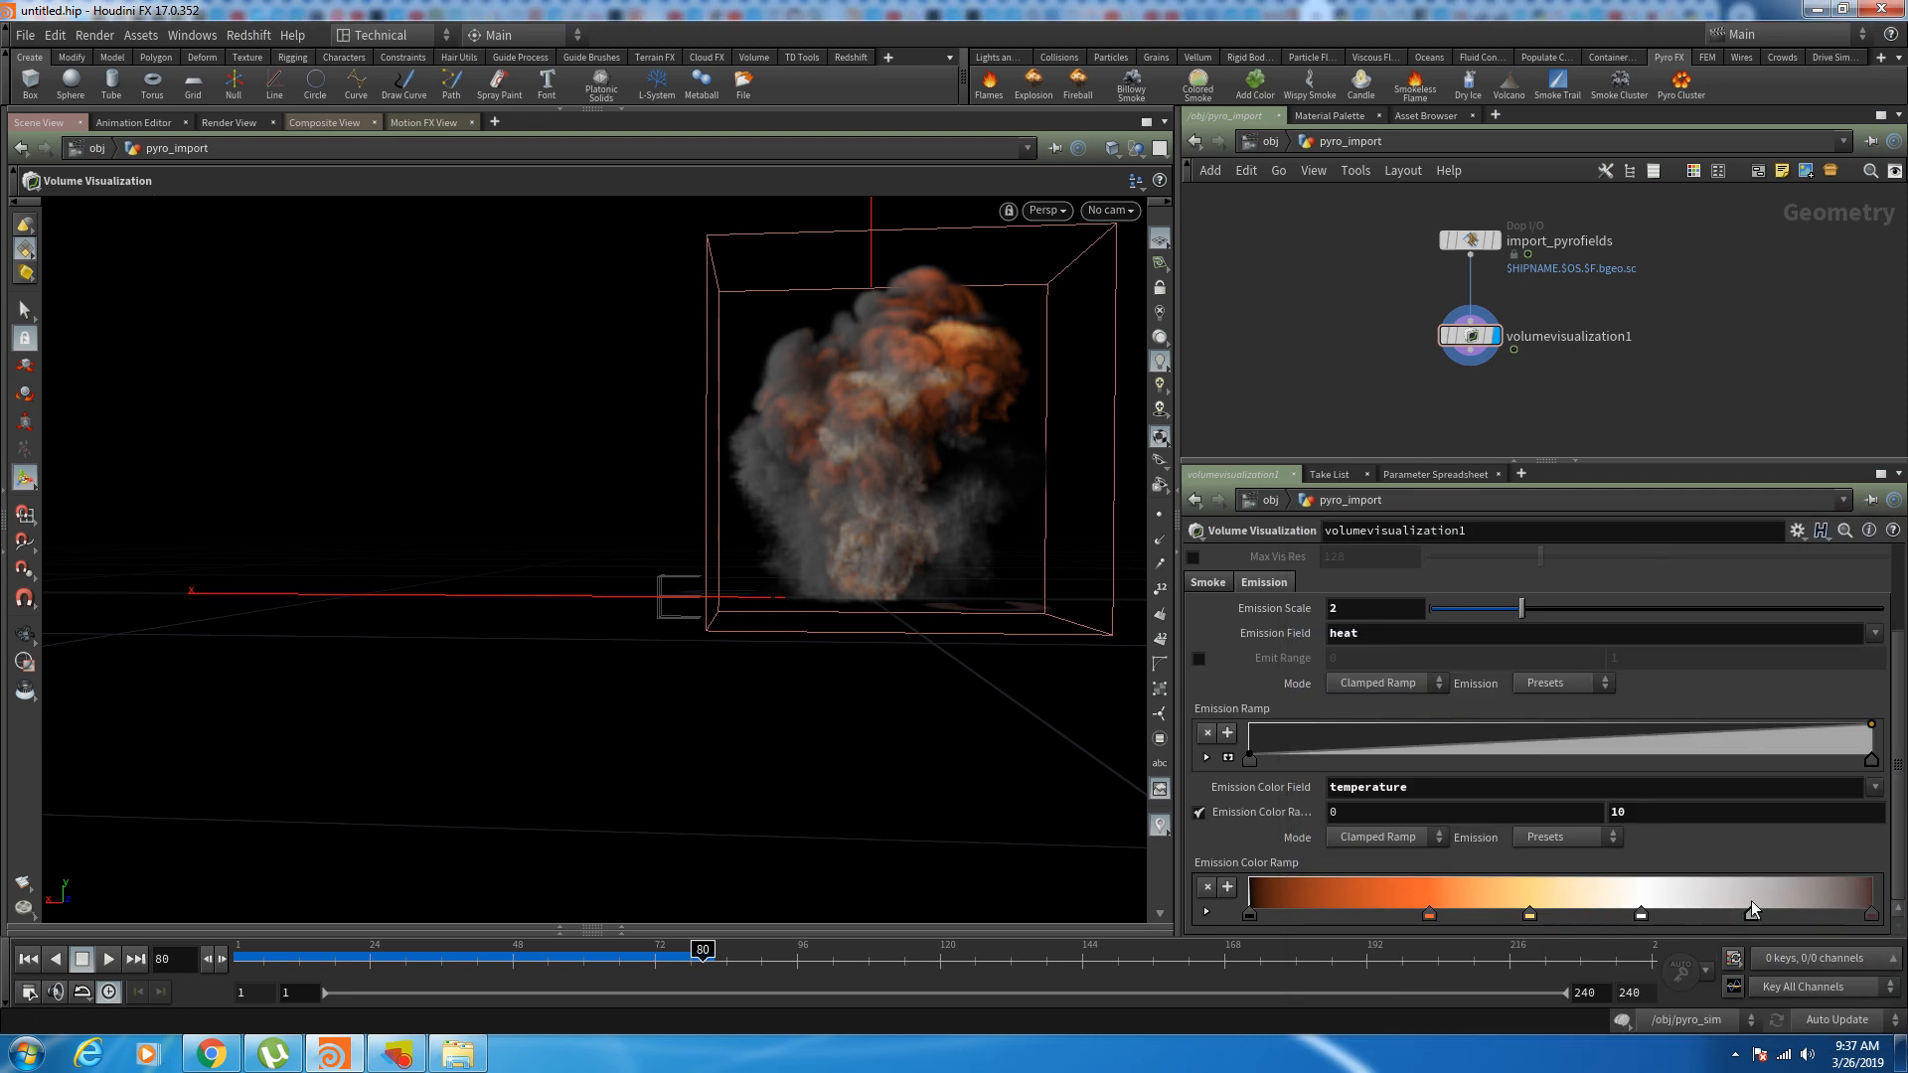
Step: Add a key between the white and dark end keys of the Emission Color Ramp, colored orange with hue 12, saturation 0.931 and value 0.685
double_click(1752, 911)
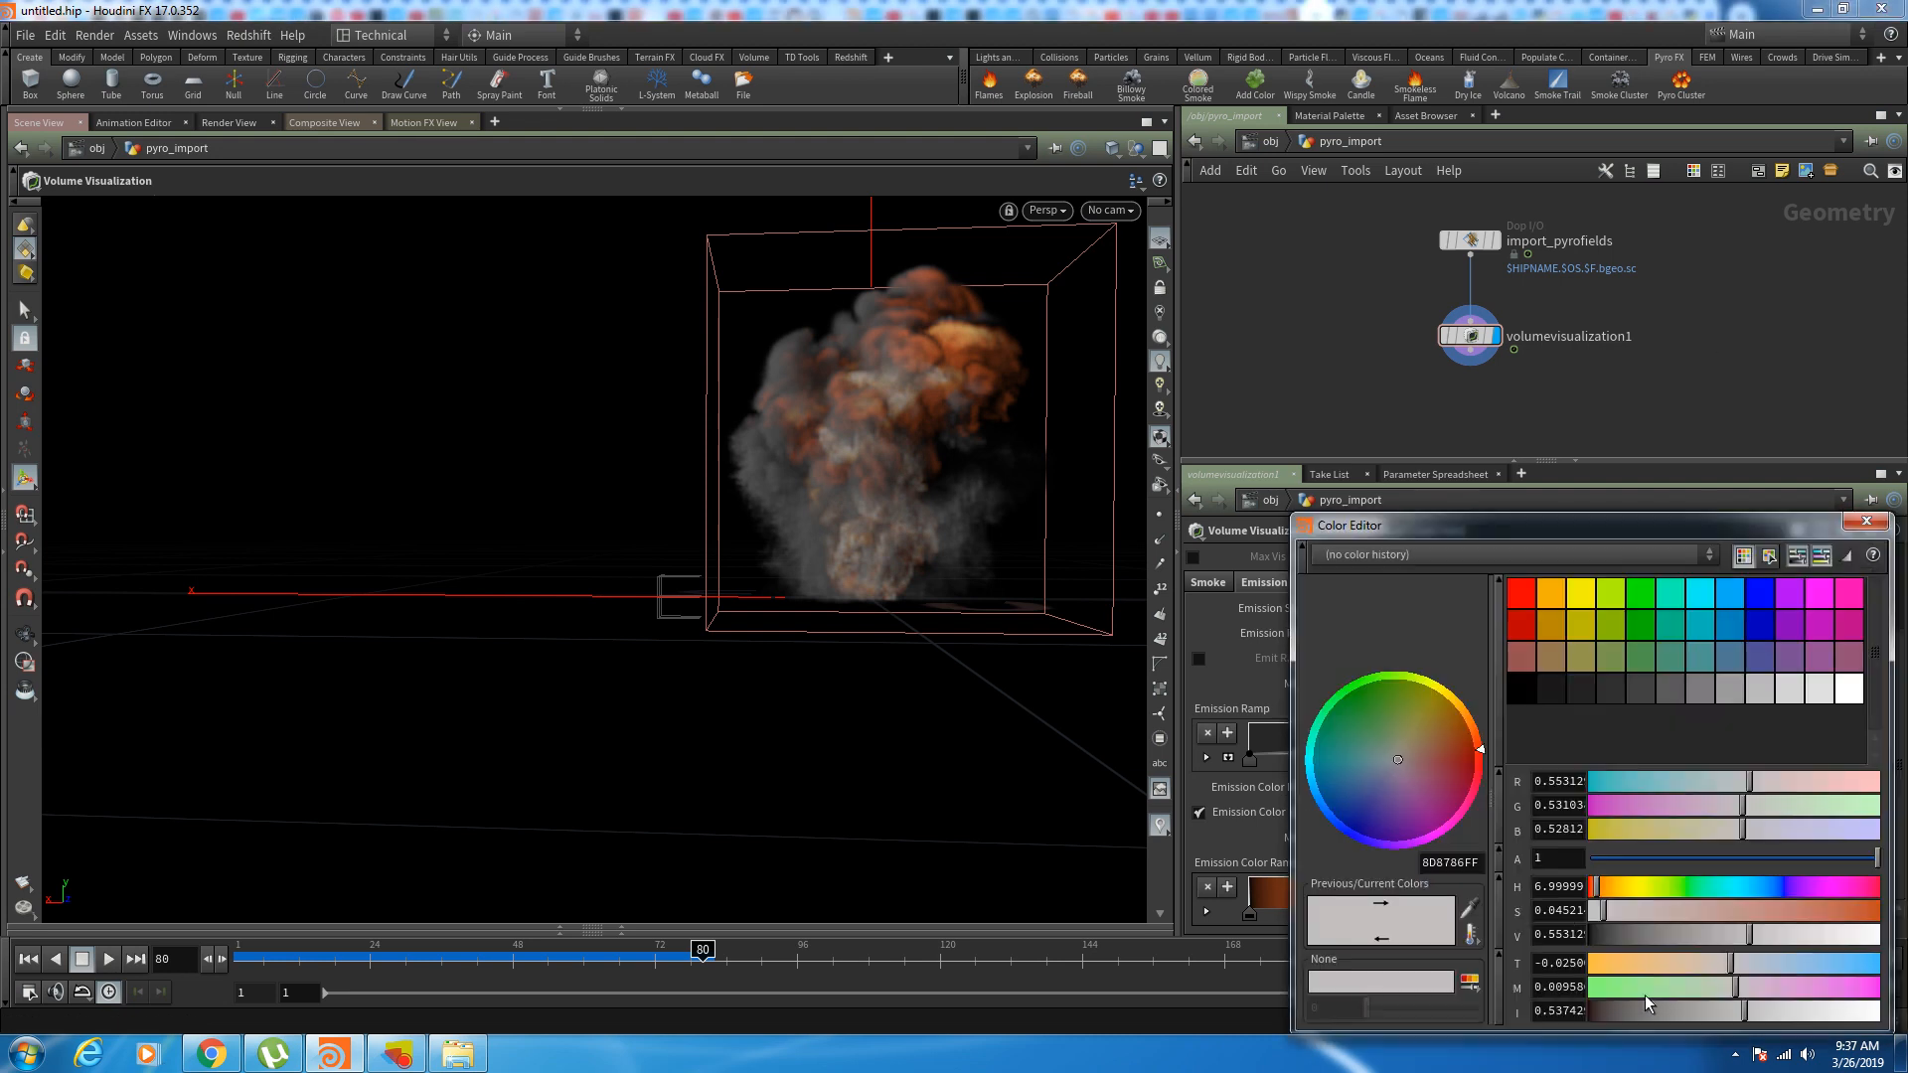
click(1530, 655)
drag(1609, 888, 1593, 891)
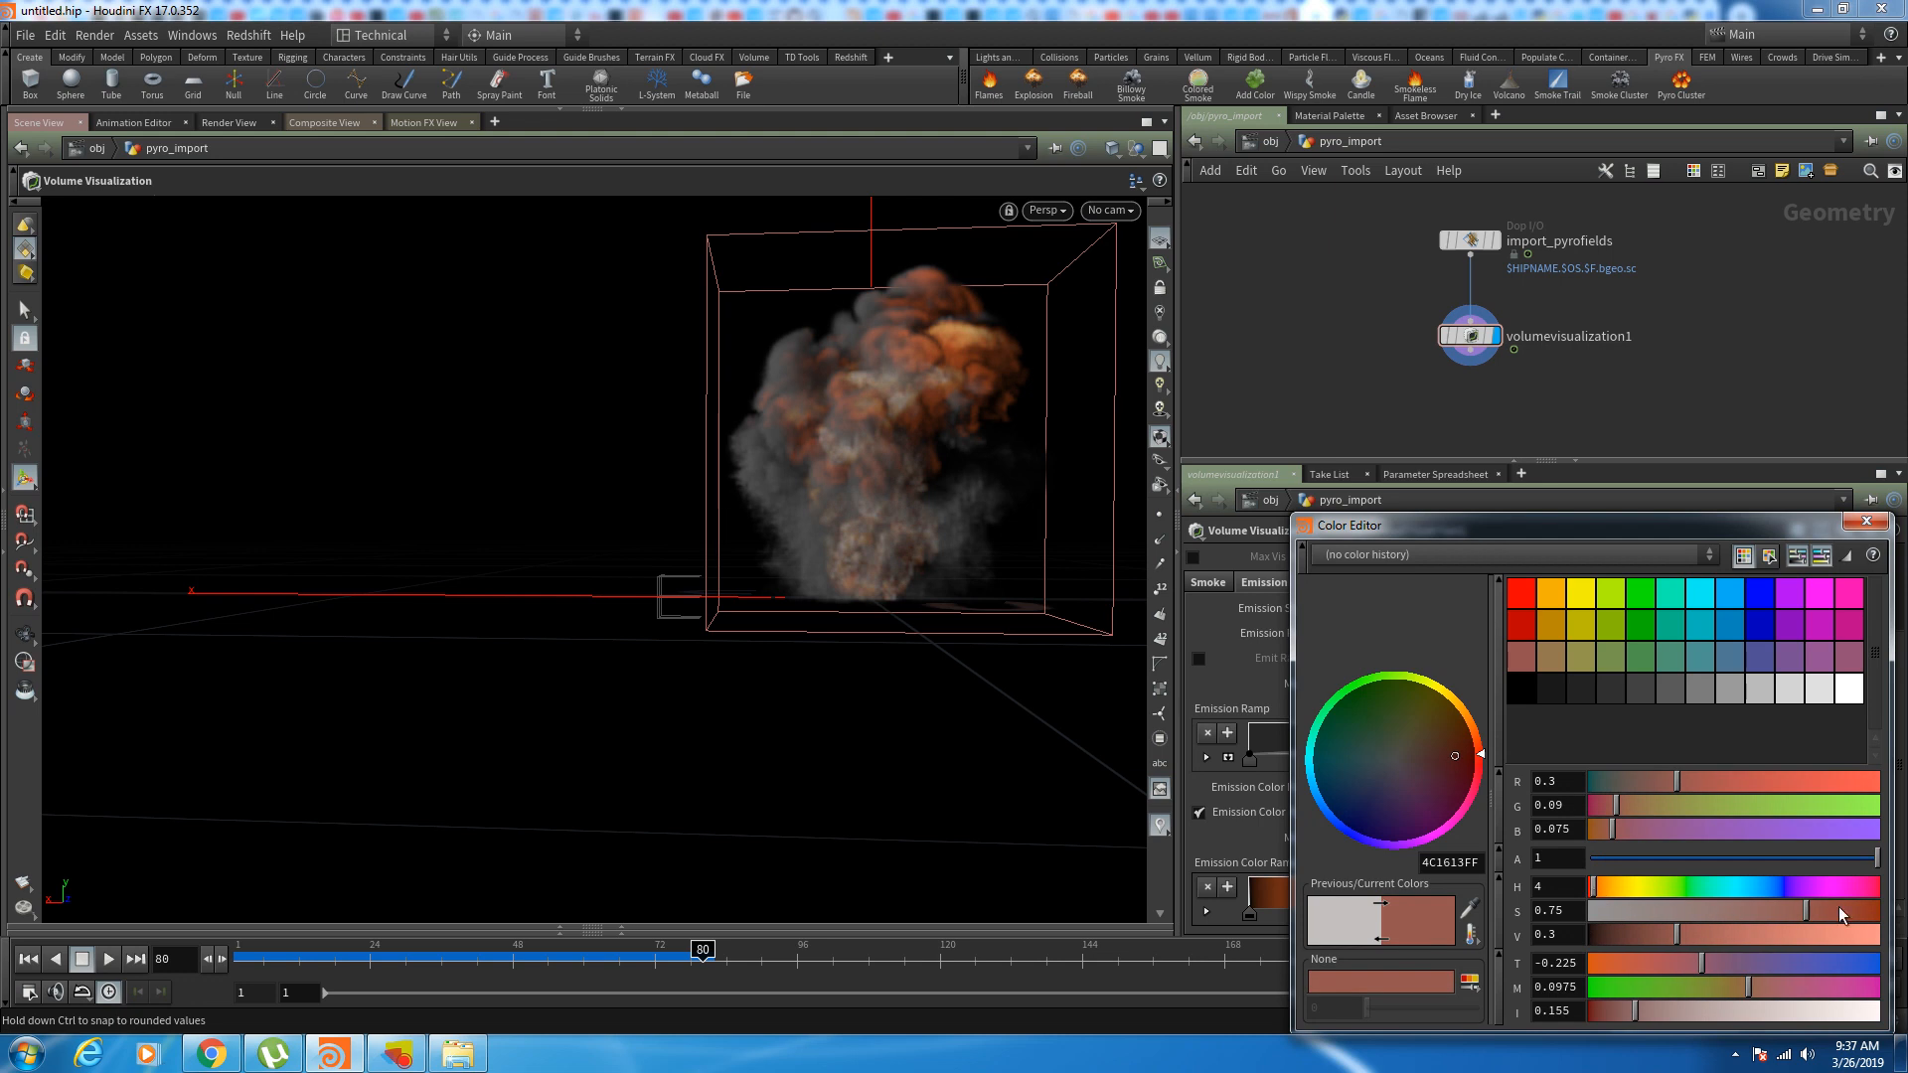
drag(1839, 911, 1860, 911)
drag(1593, 886, 1601, 886)
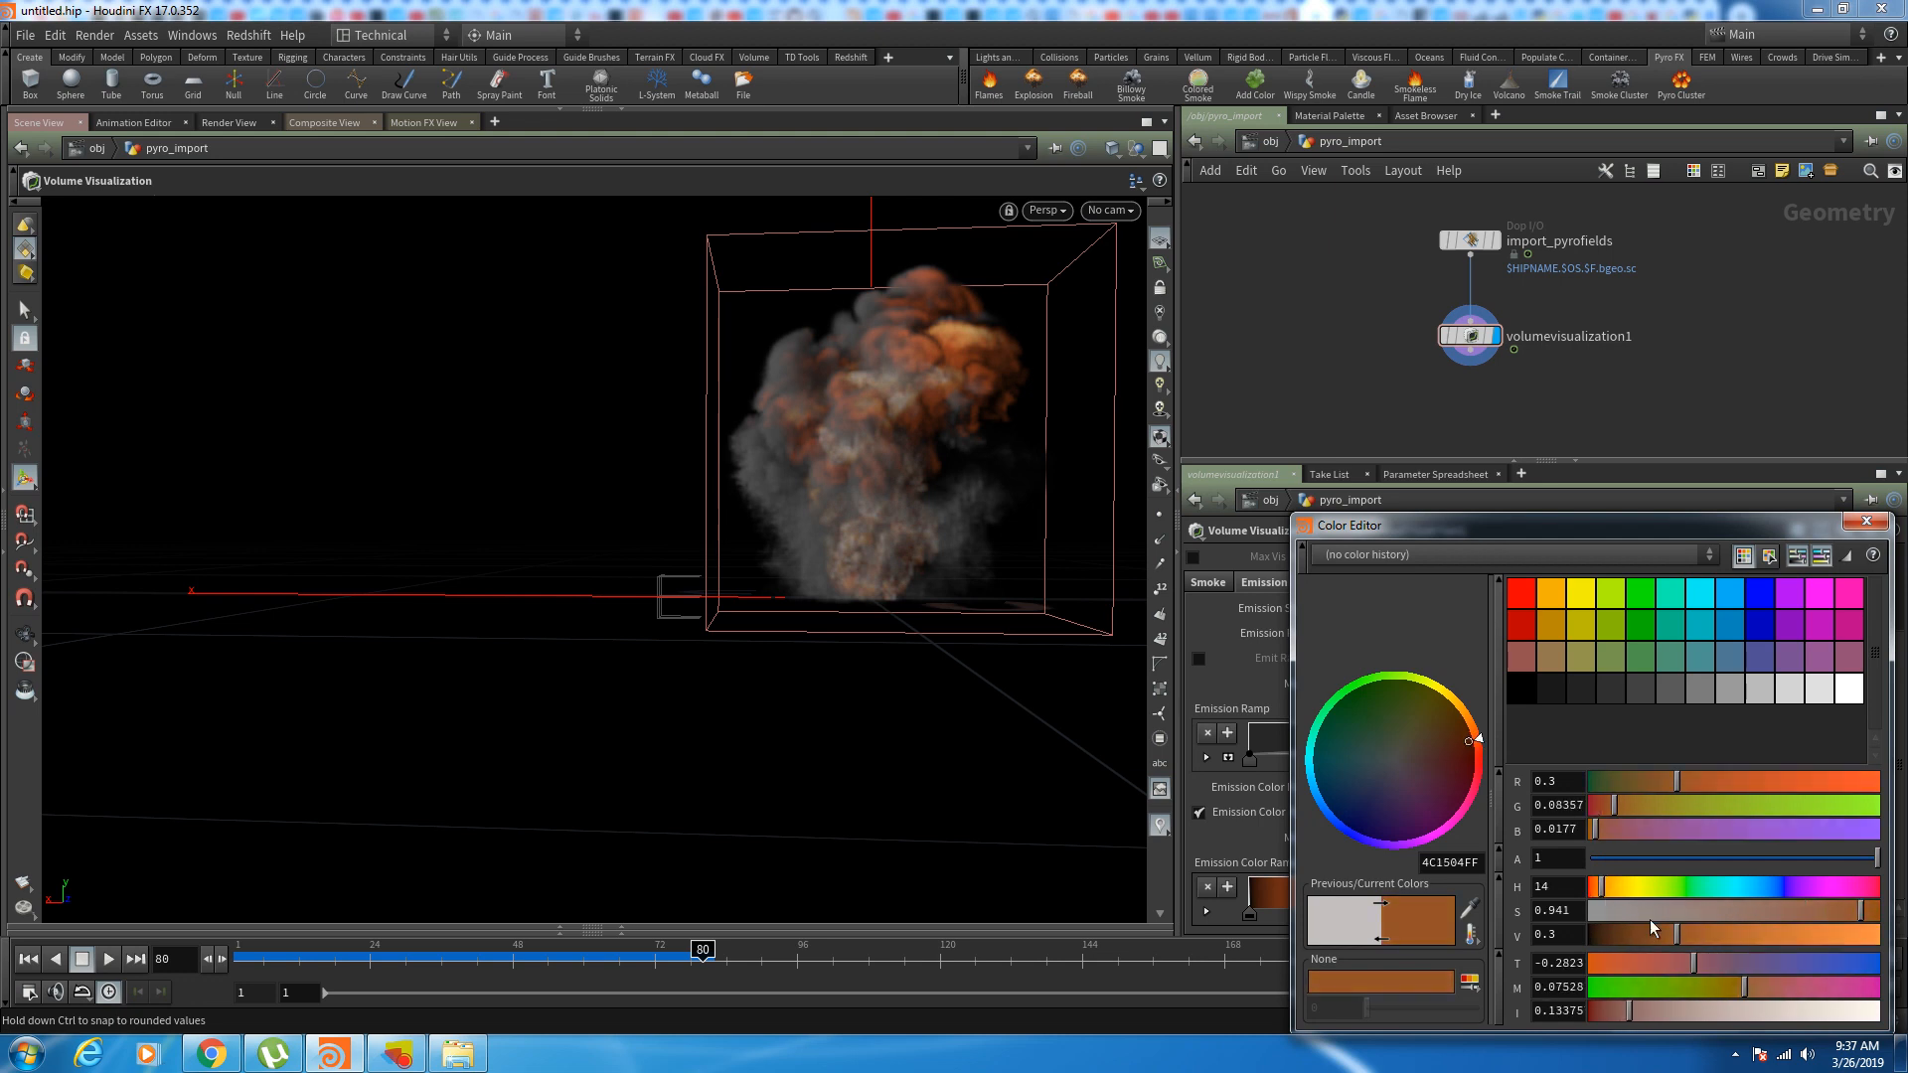
drag(1689, 934, 1846, 911)
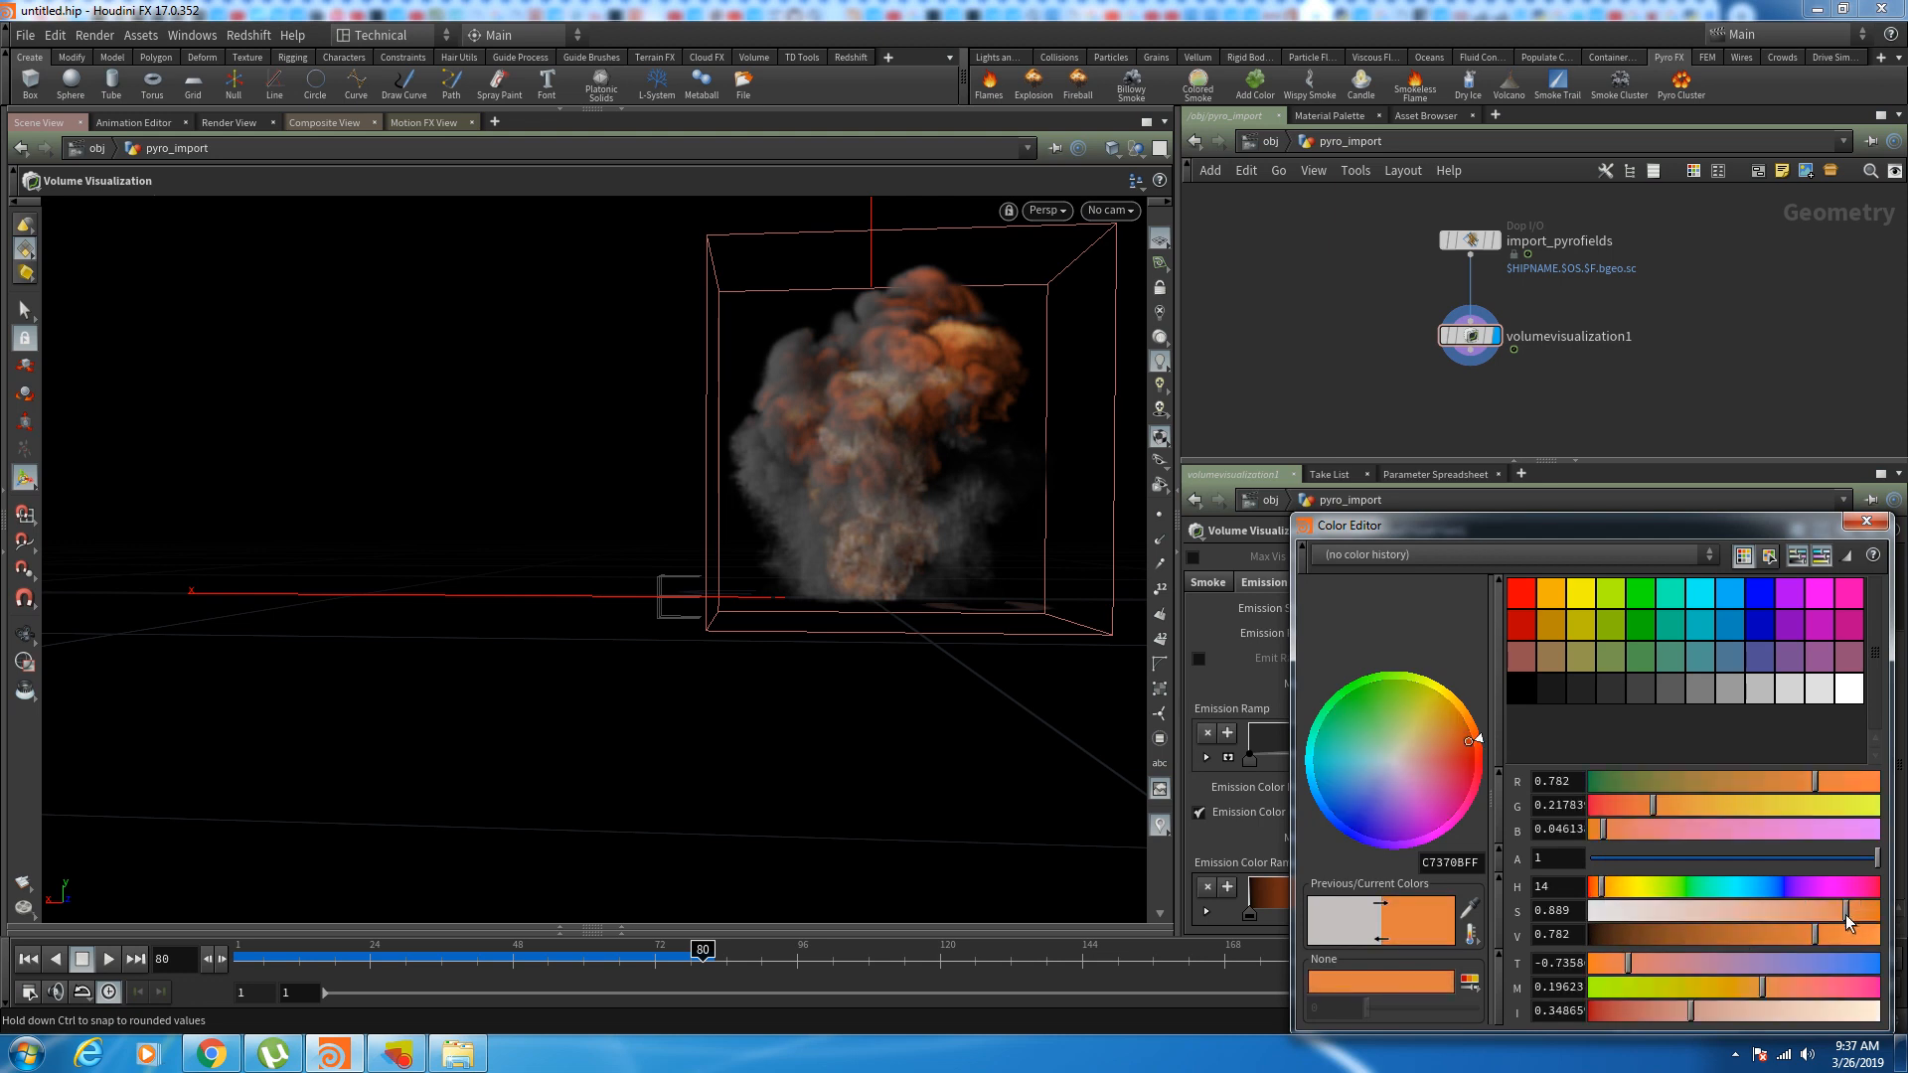
drag(1601, 887, 1601, 894)
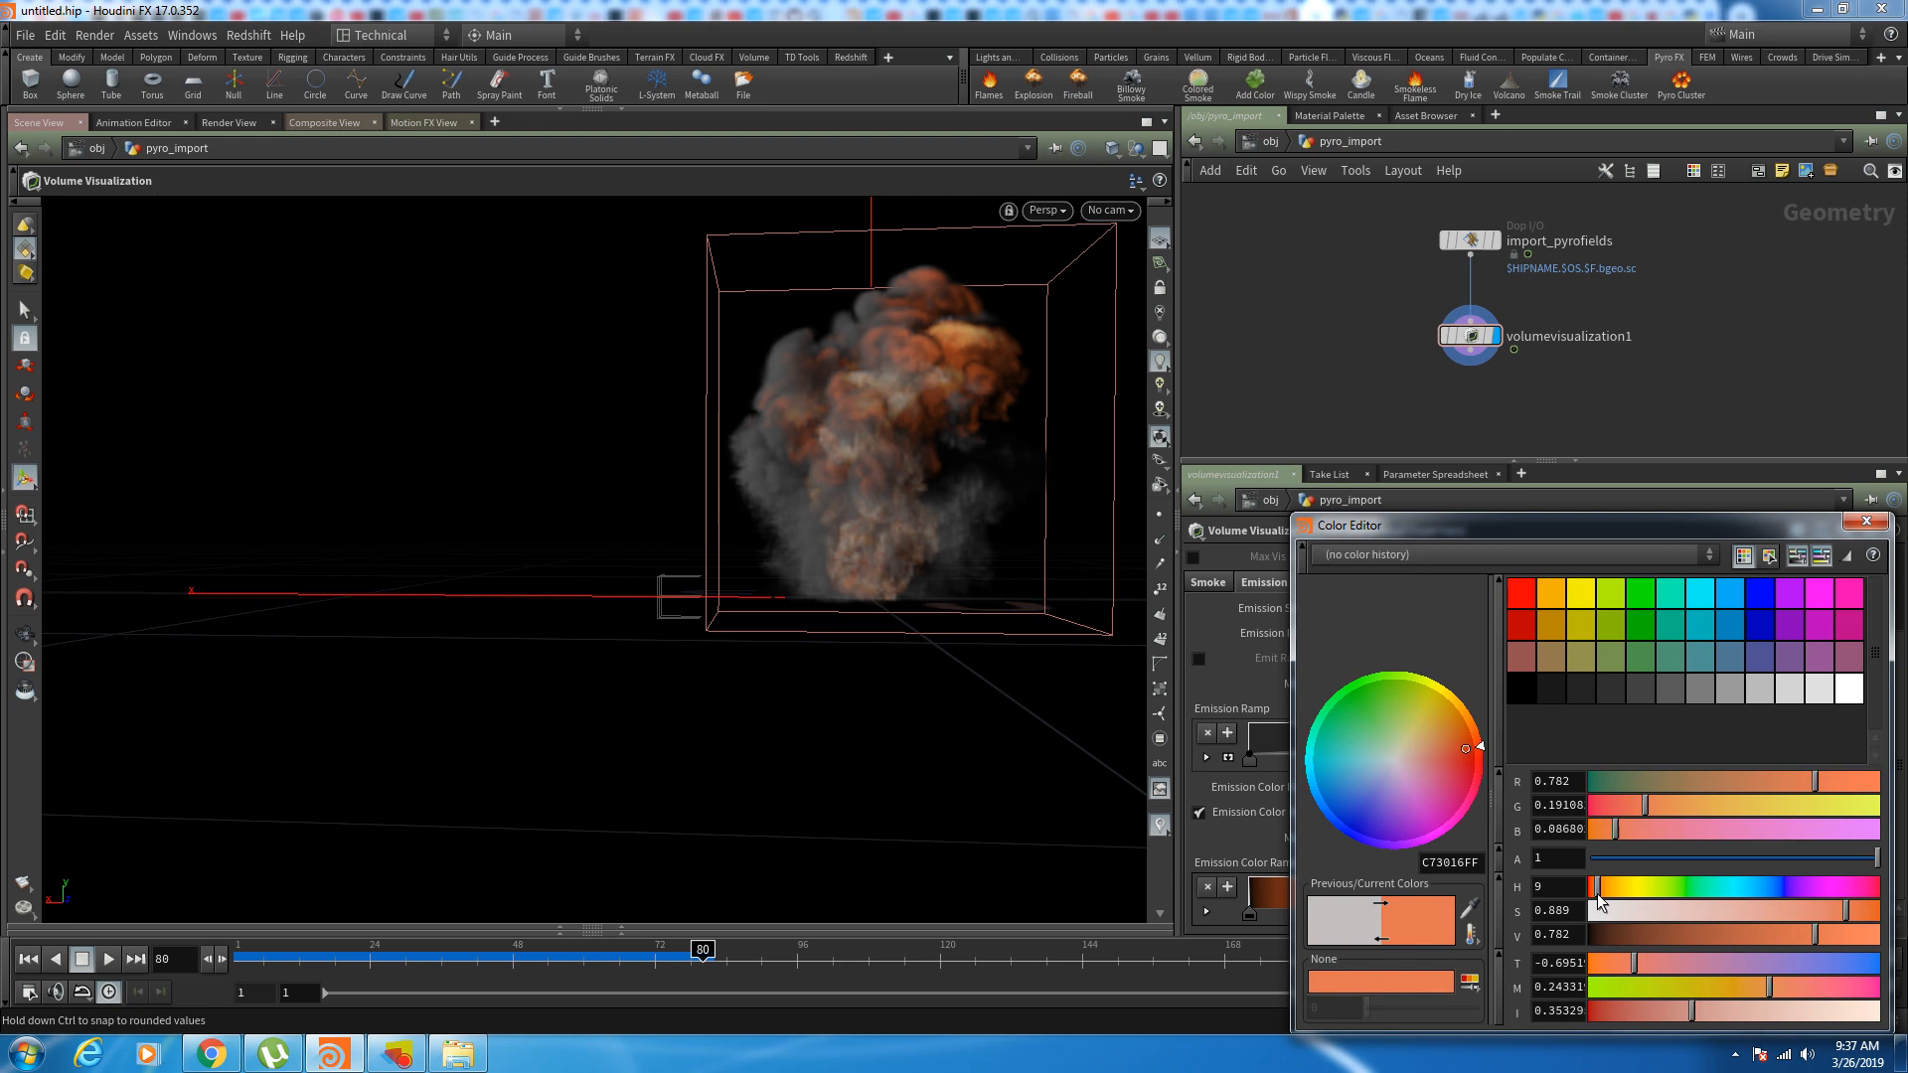
click(1644, 938)
drag(1843, 916, 1860, 914)
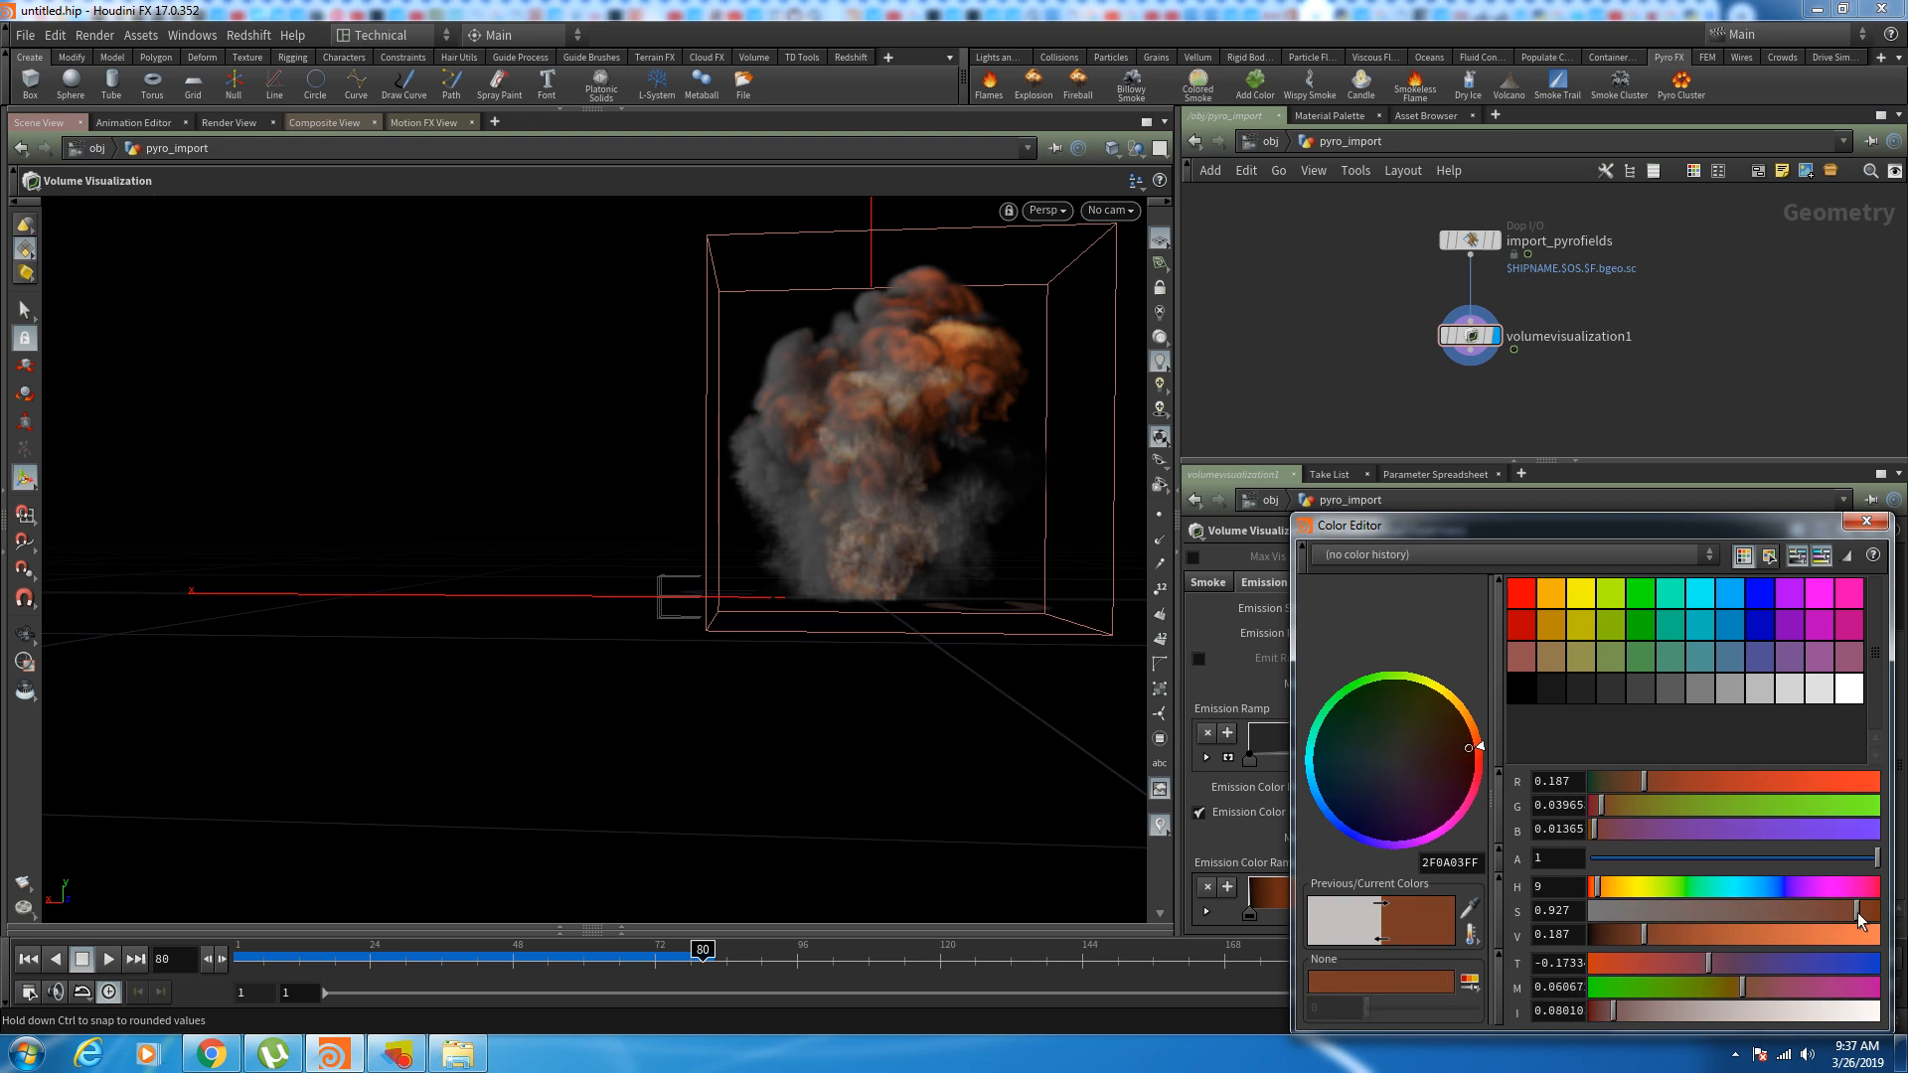
drag(1727, 938, 1786, 938)
drag(1600, 894, 1604, 892)
click(1866, 520)
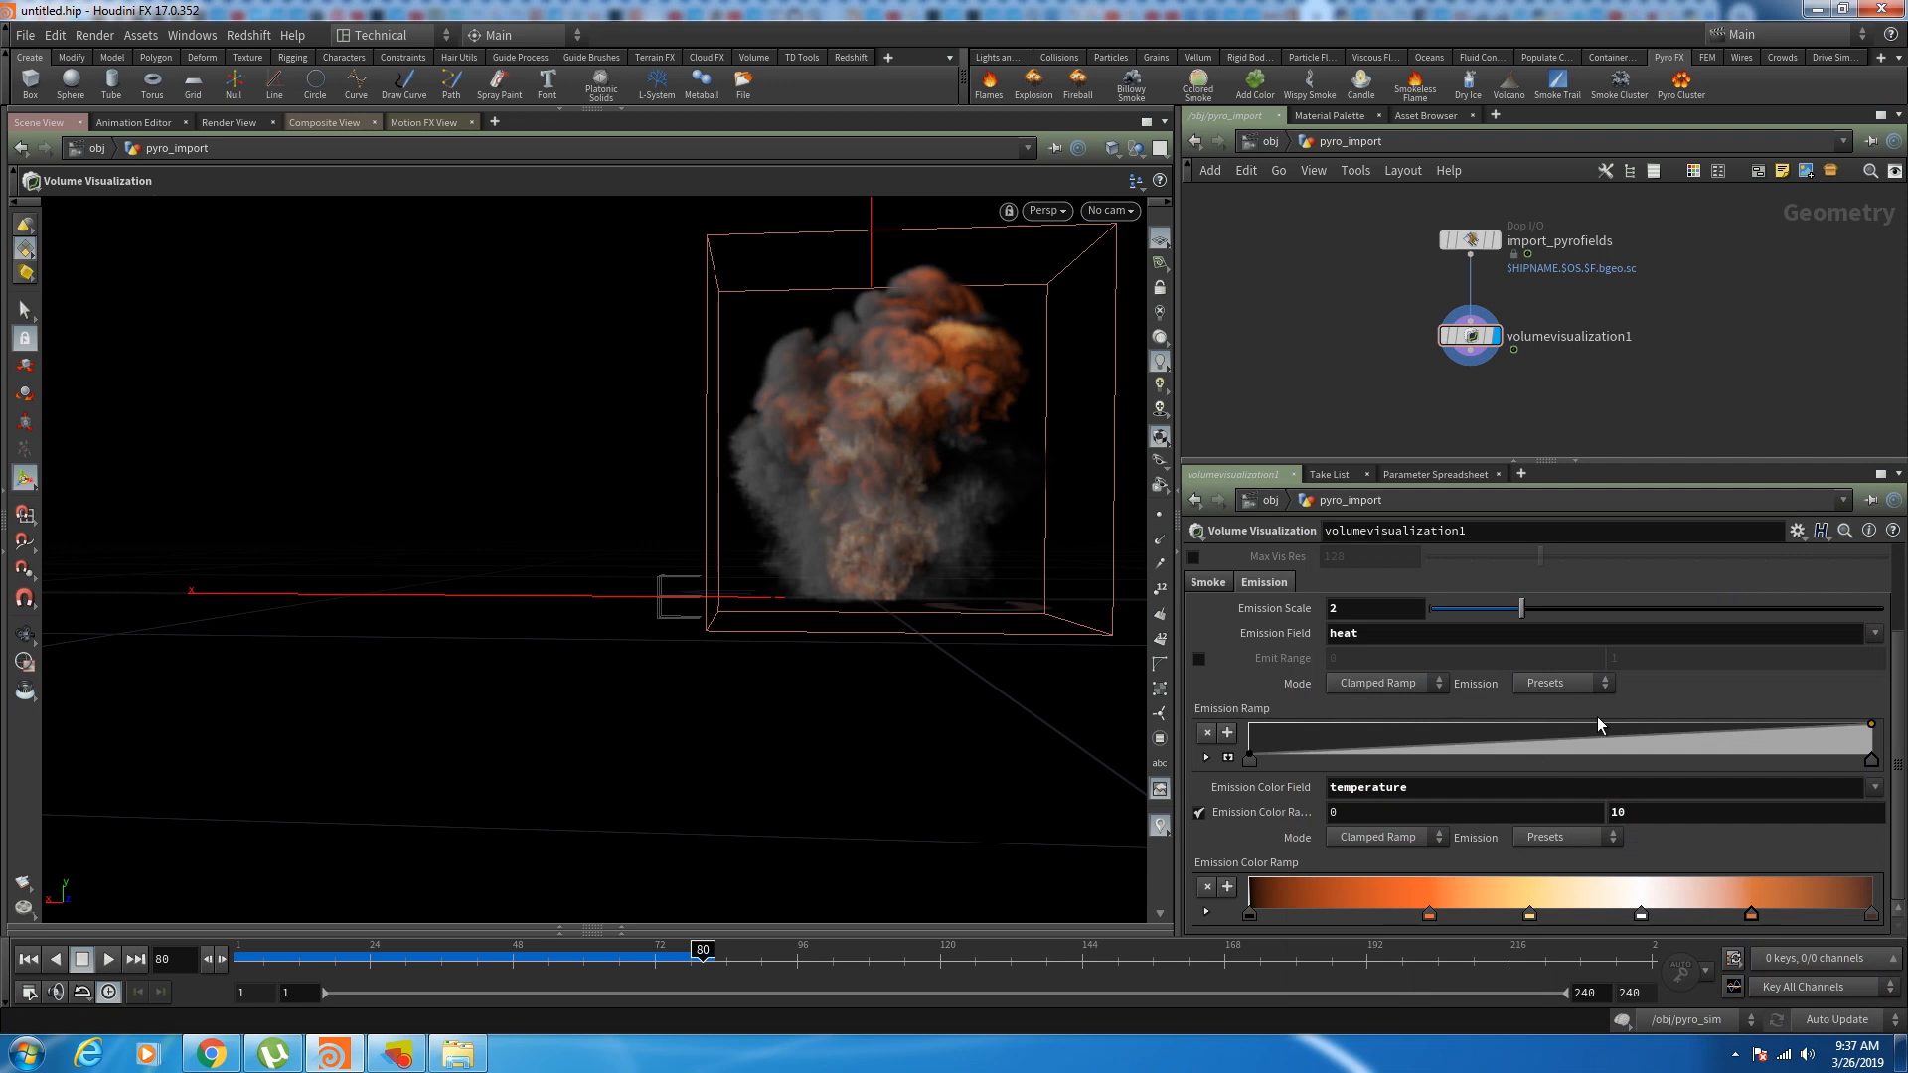
Step: Set the Emission Scale to 10 and the Density Scale to 5, scrubbing to frame 65 to check the look
drag(1525, 608, 1800, 609)
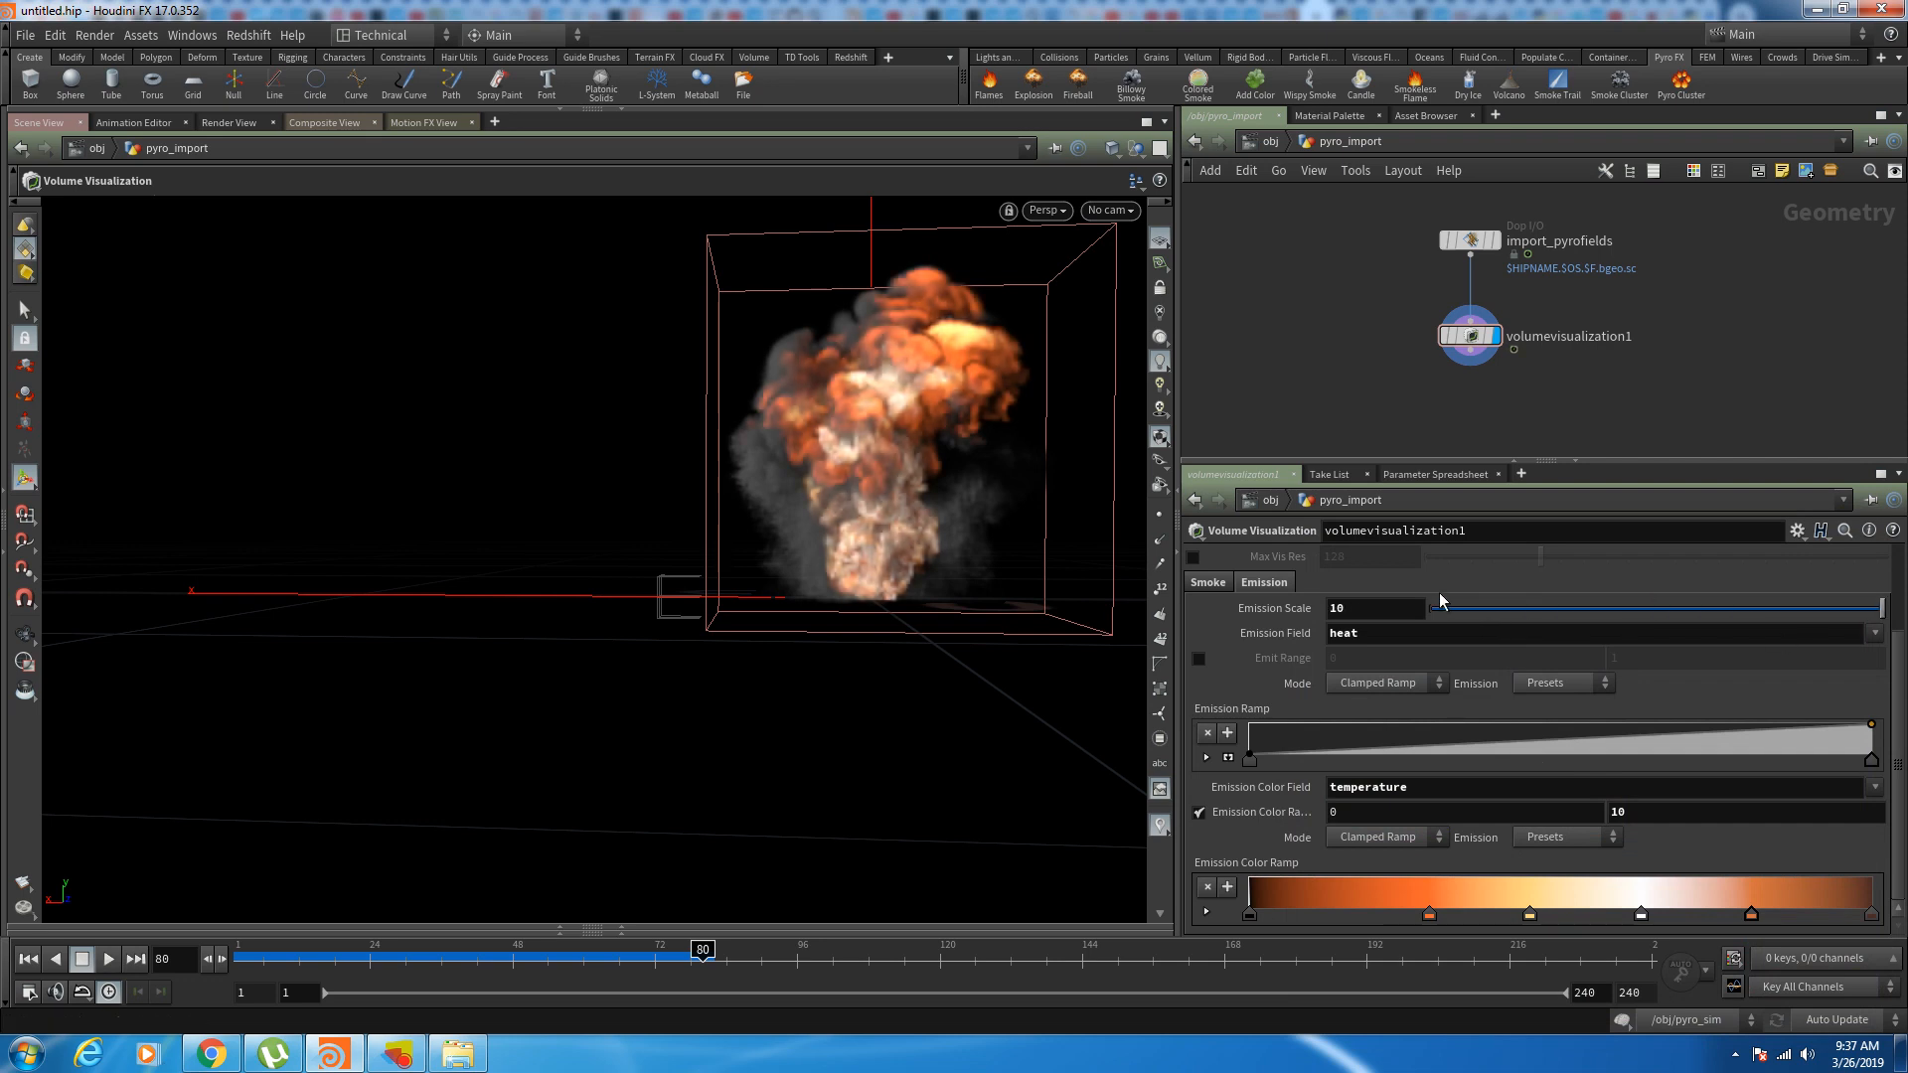
scroll(1234, 683, up, 3)
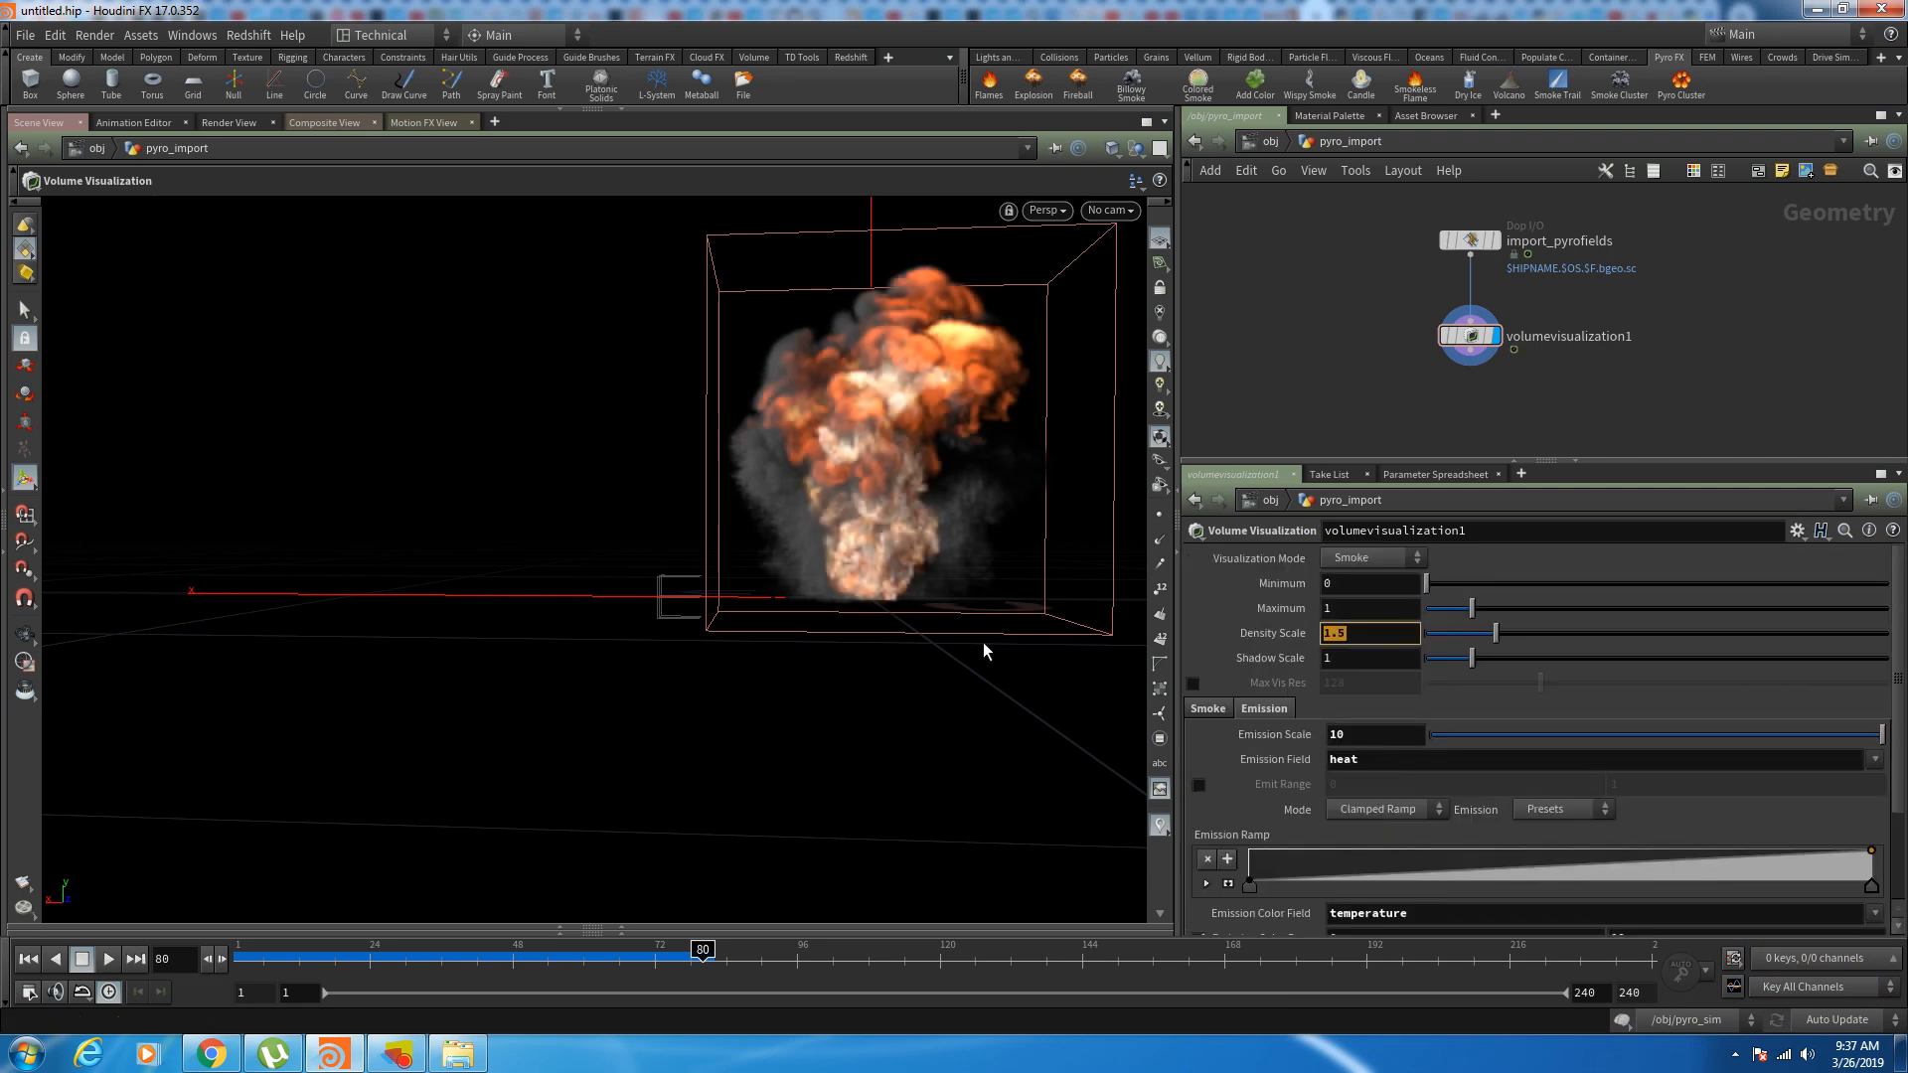
key(Return)
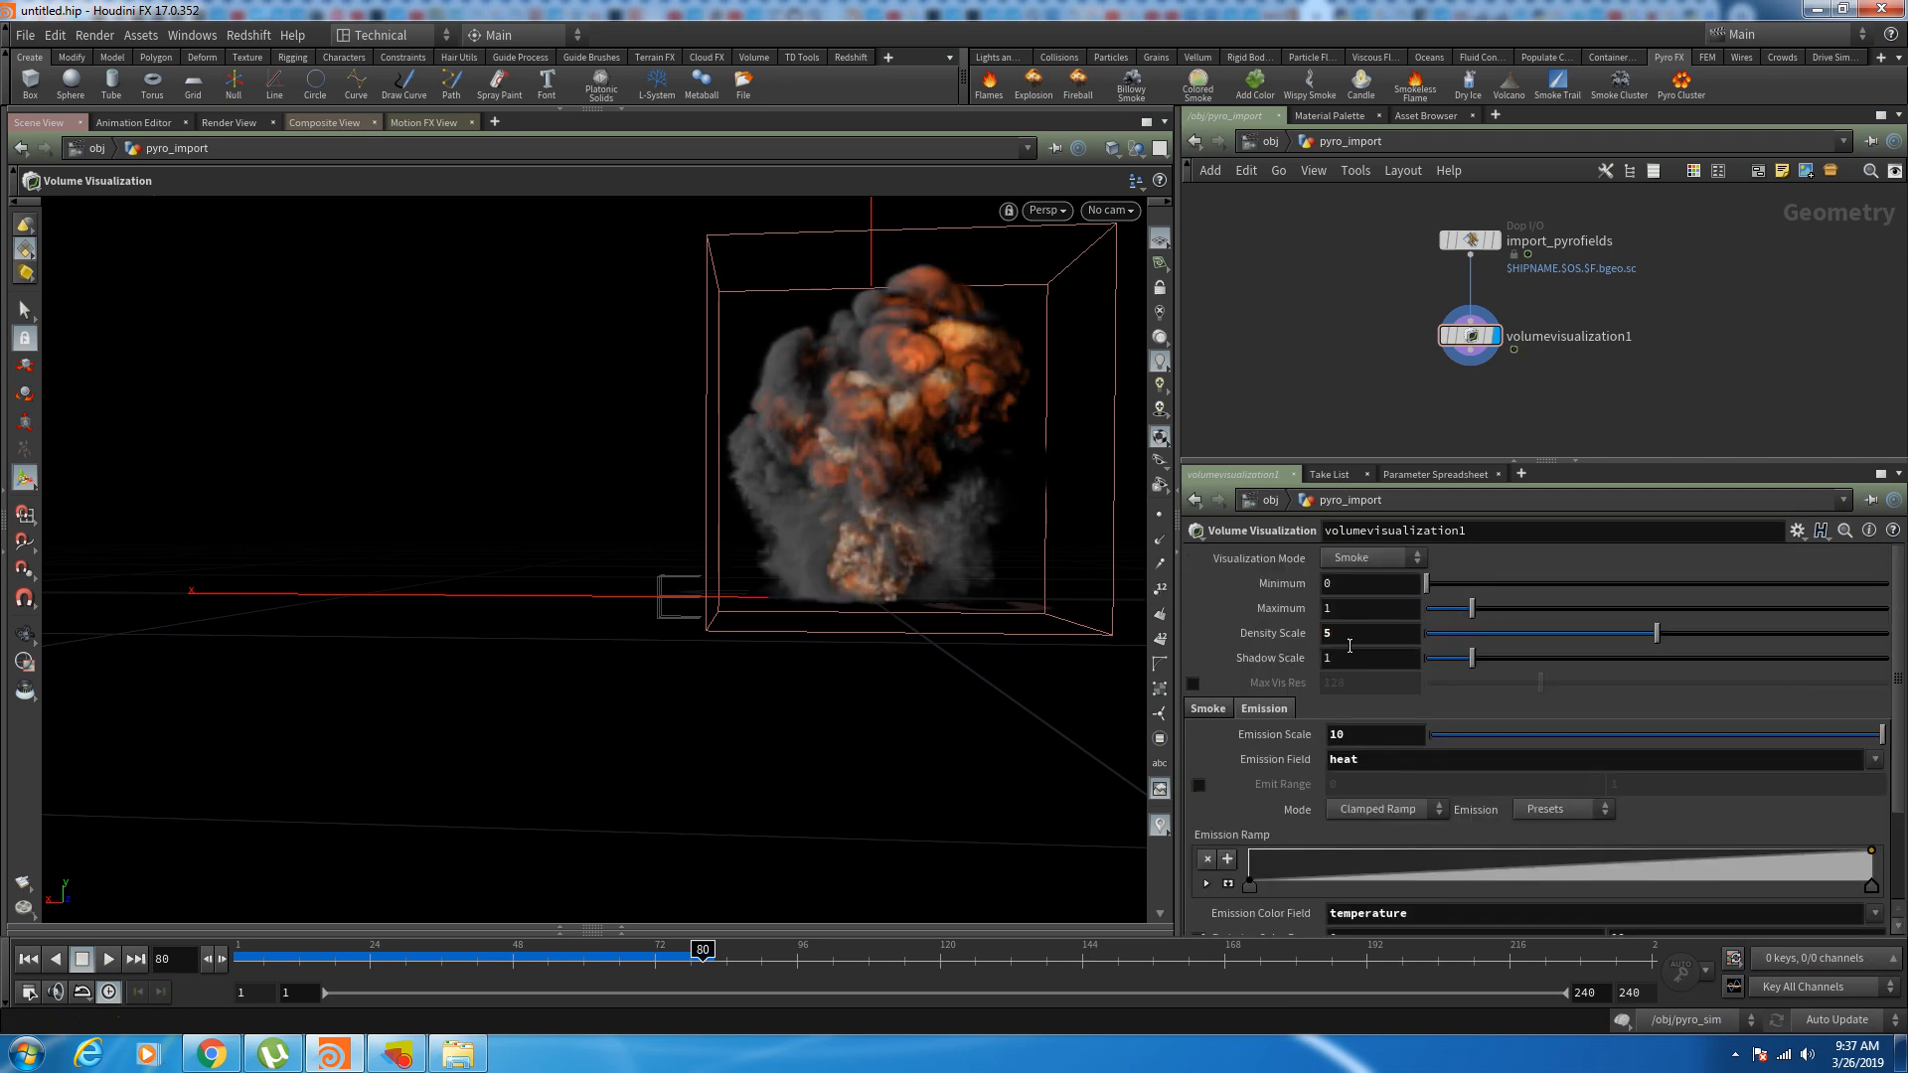
drag(266, 969, 612, 982)
Step: Try an Emission Color Range maximum of 5 and scrub the explosion to frame 66
scroll(1517, 875, down, 3)
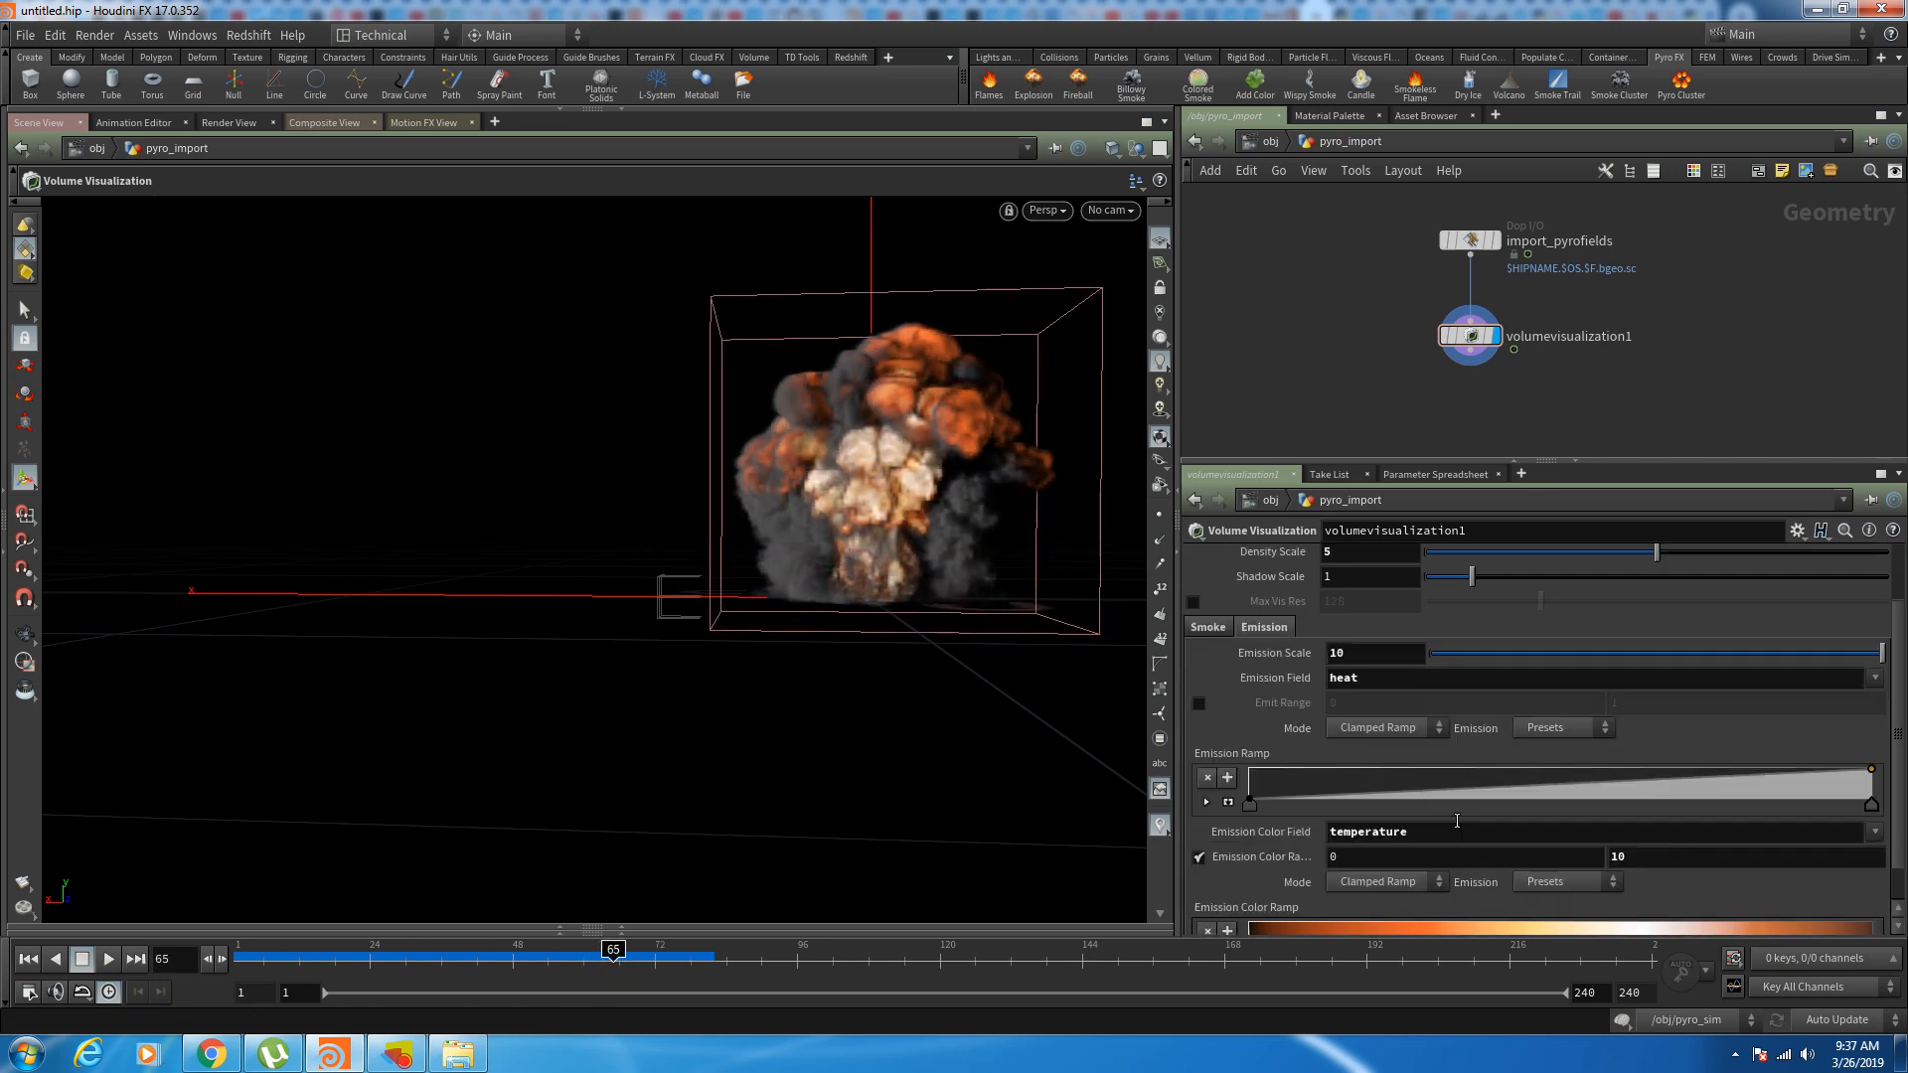
text(5)
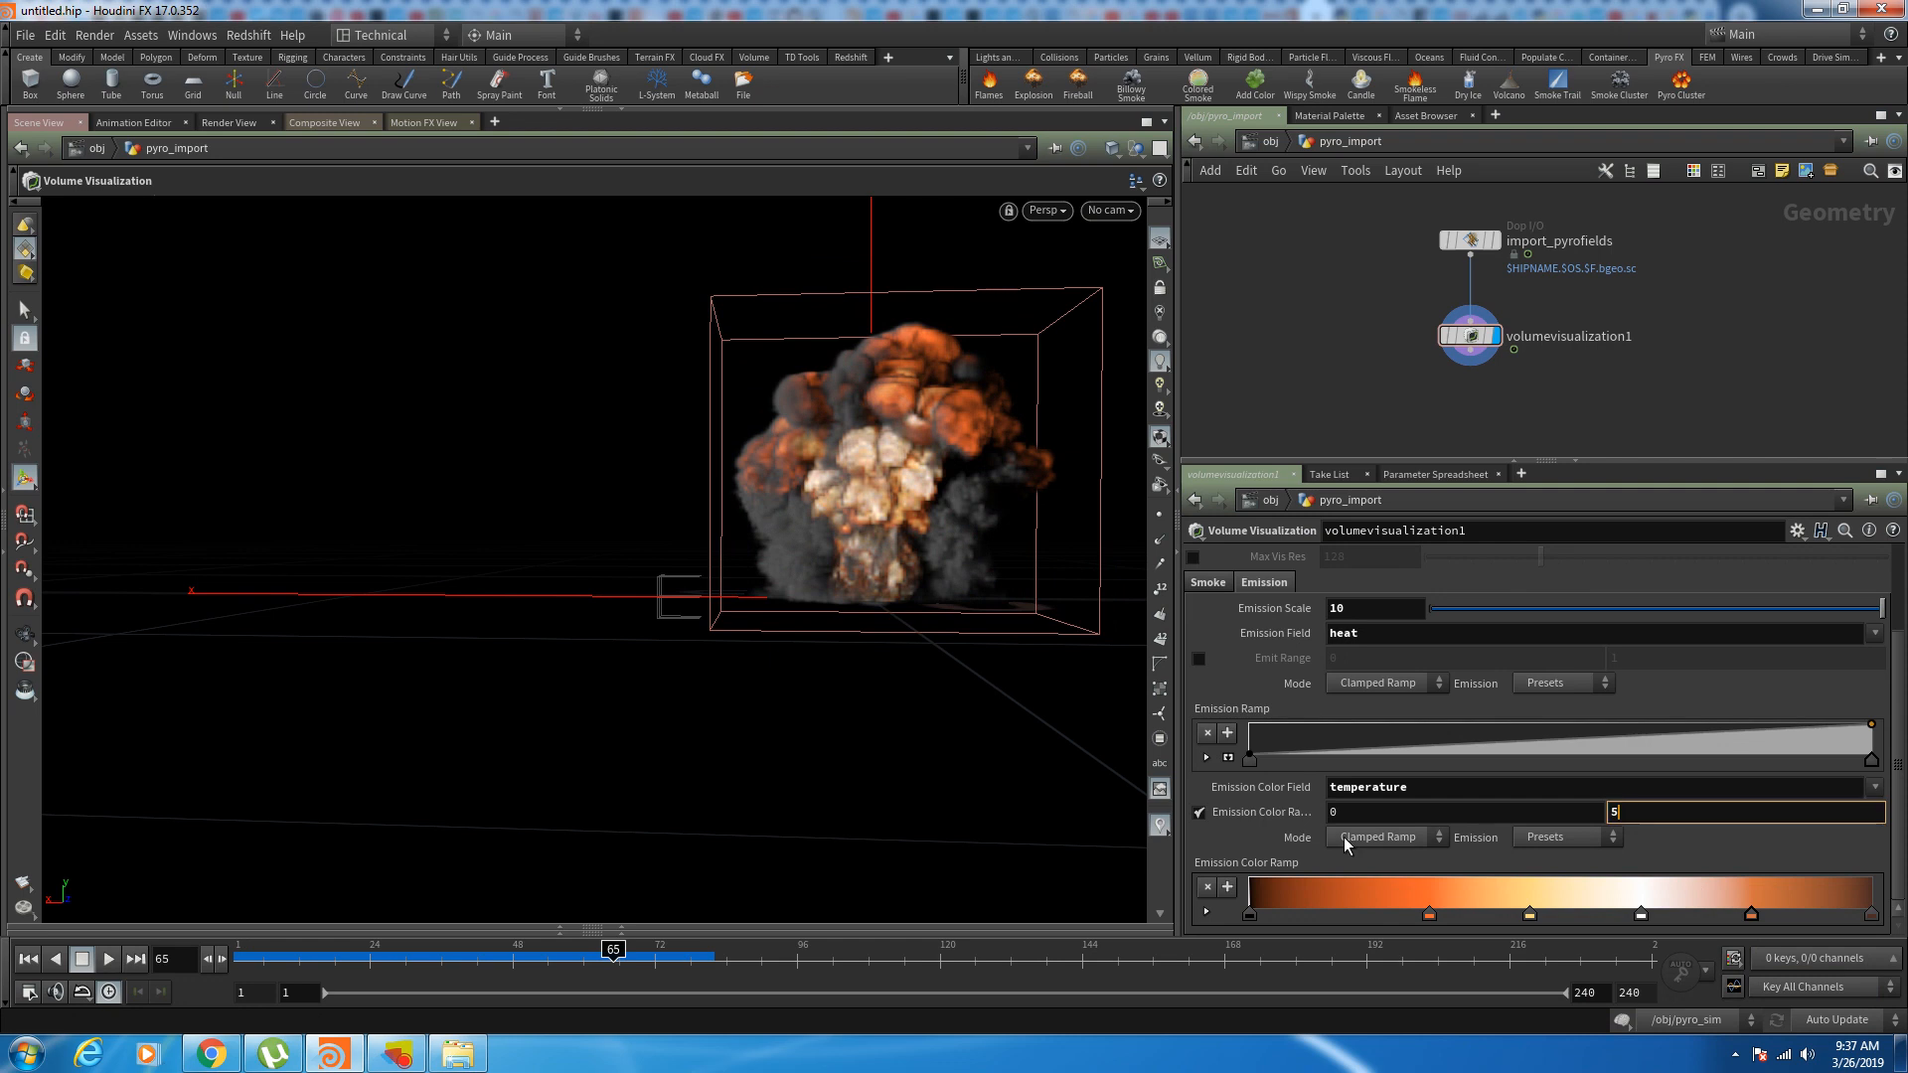
key(Return)
drag(520, 956, 621, 956)
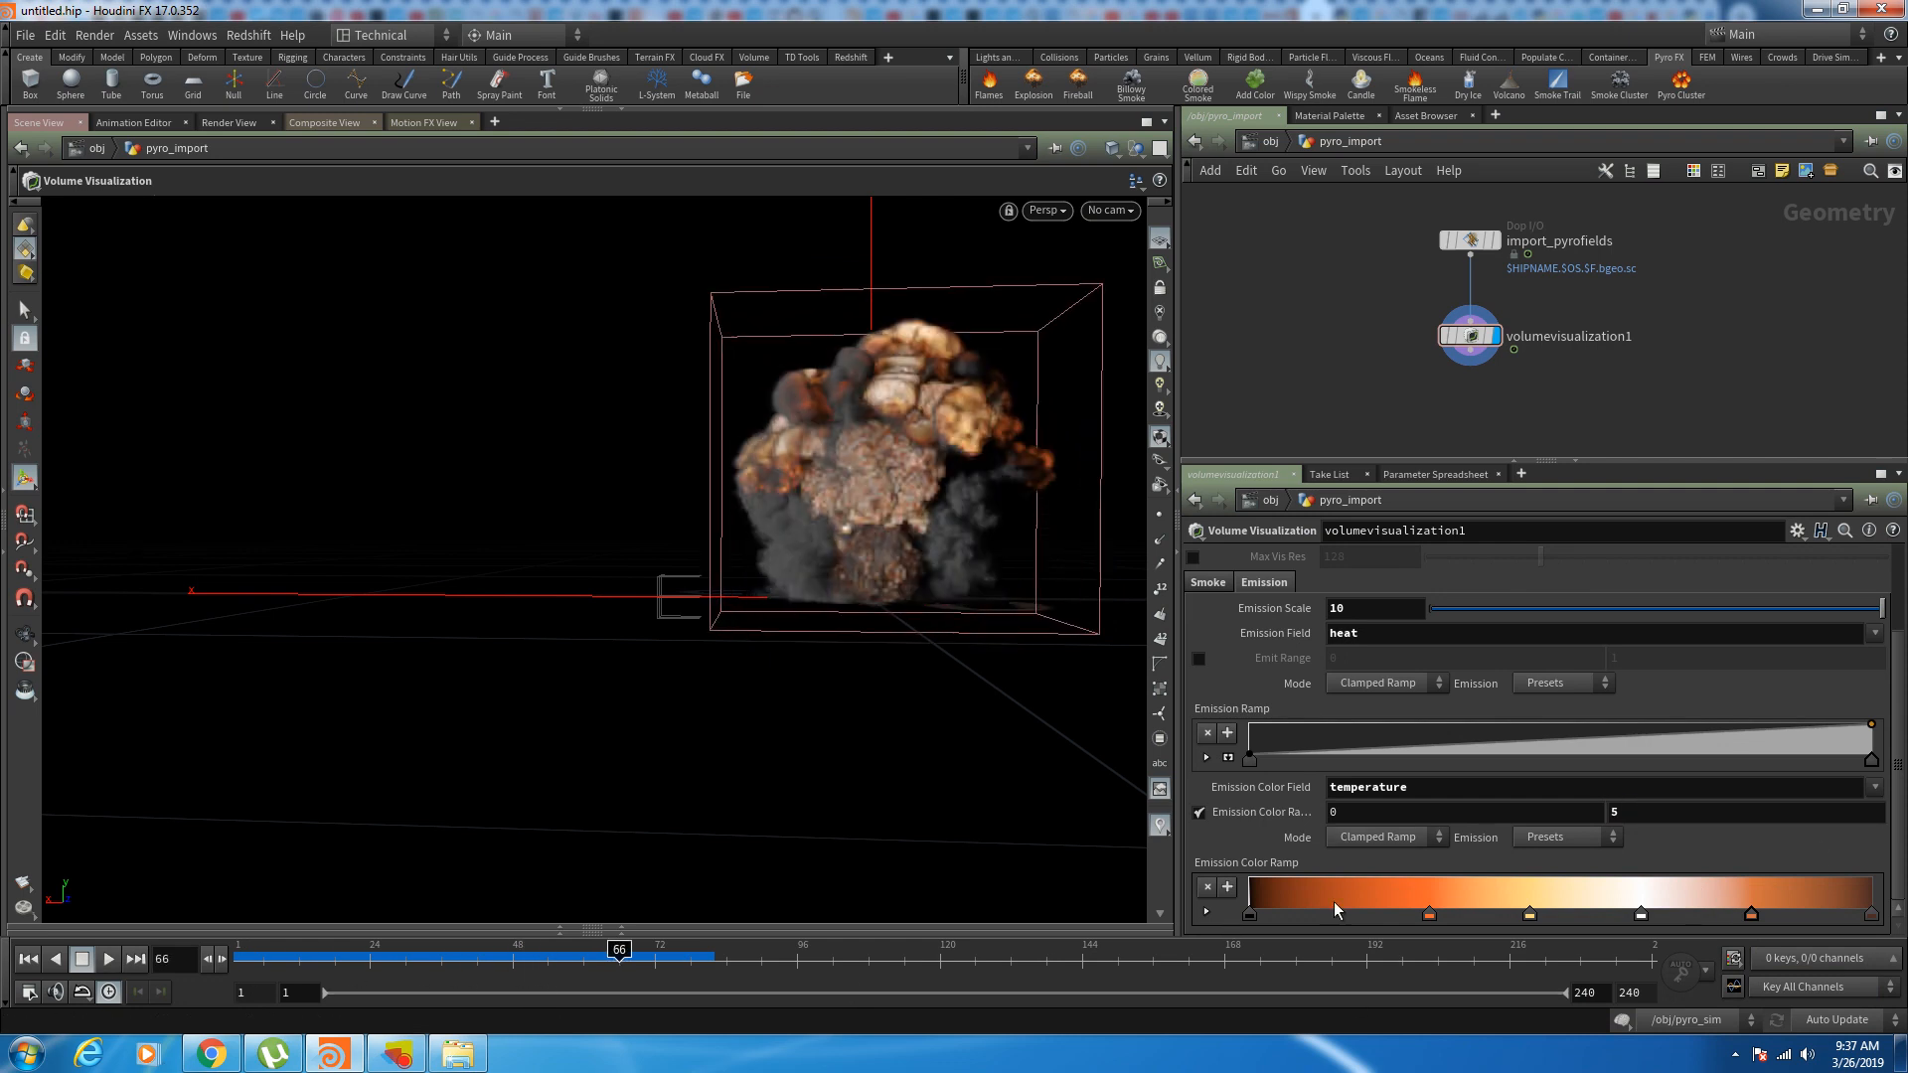
Step: Set the Emission Color Range maximum to 20
middle_drag(1652, 811, 1476, 795)
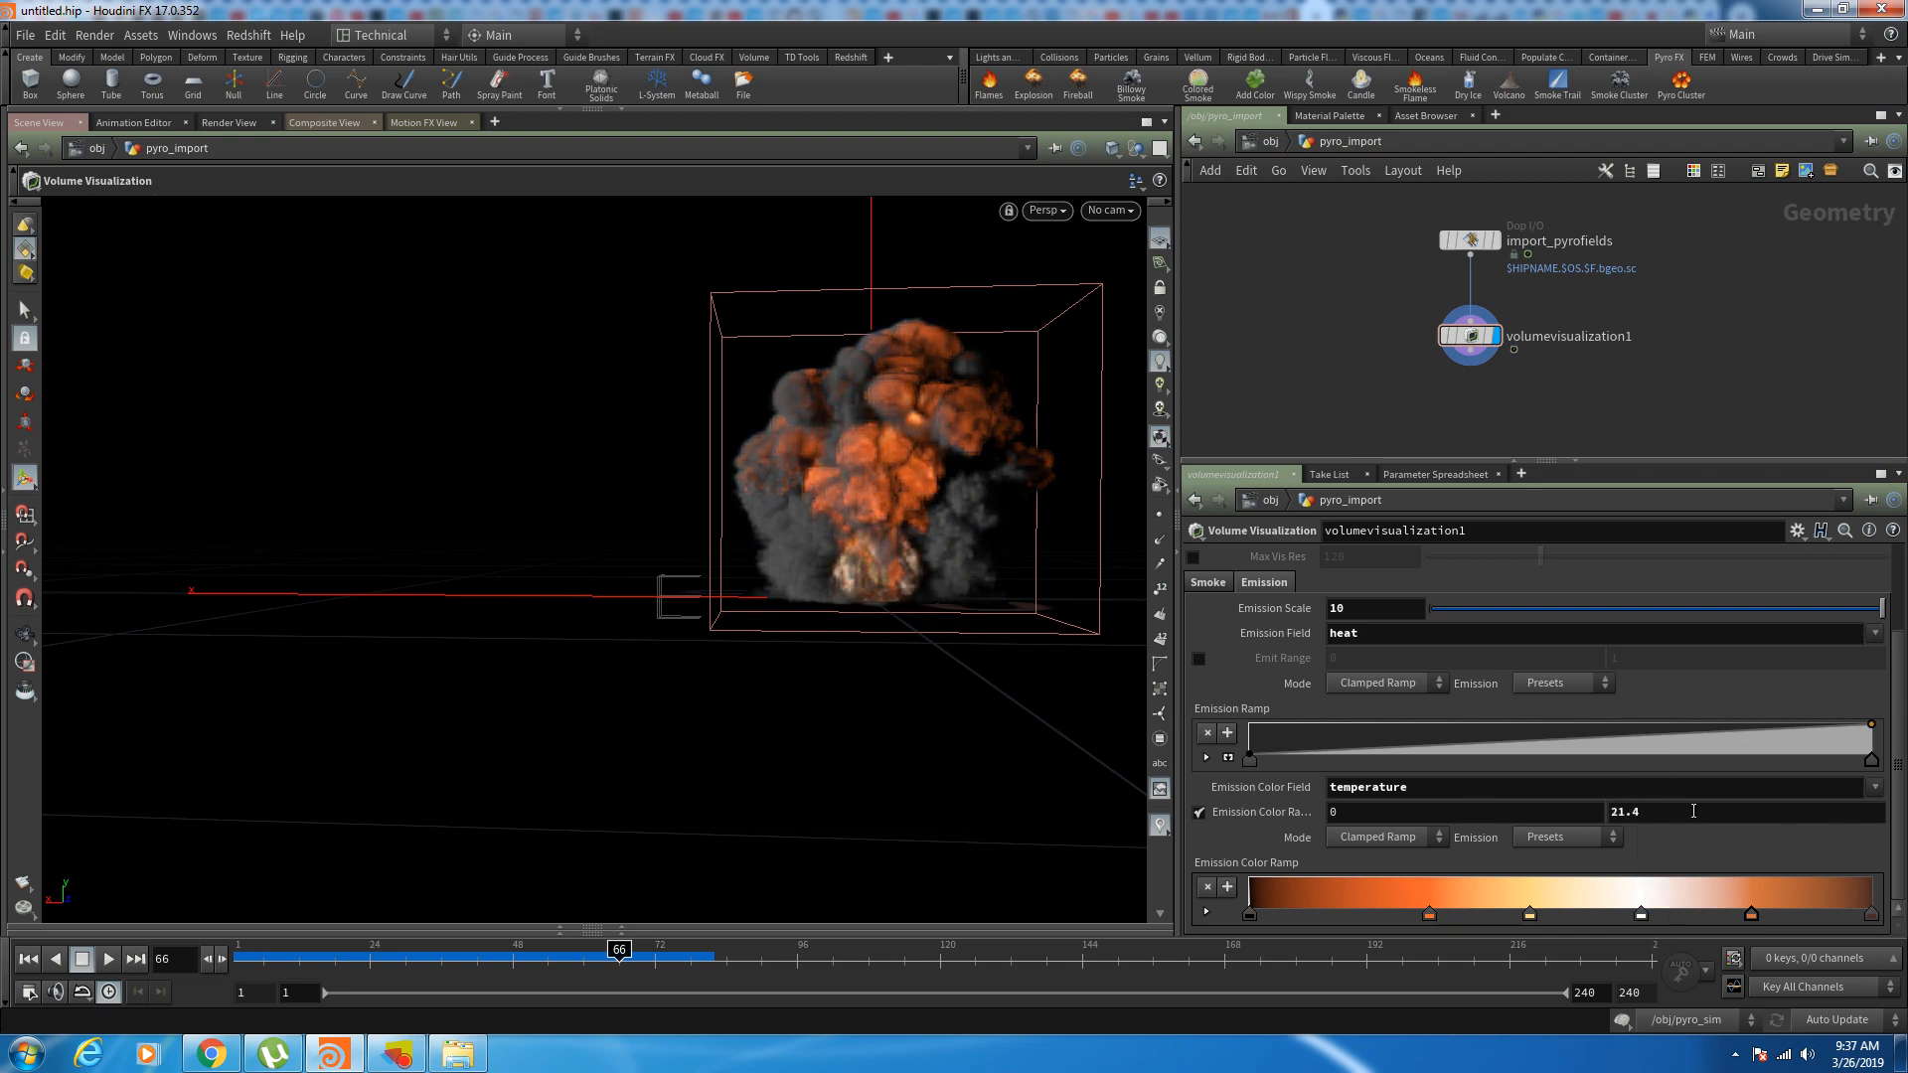
text(20)
key(Return)
Step: Shift the orange key after white toward the hot end and recolor both orange Emission Color Ramp keys with the 1,700K Match flame preset
double_click(1778, 915)
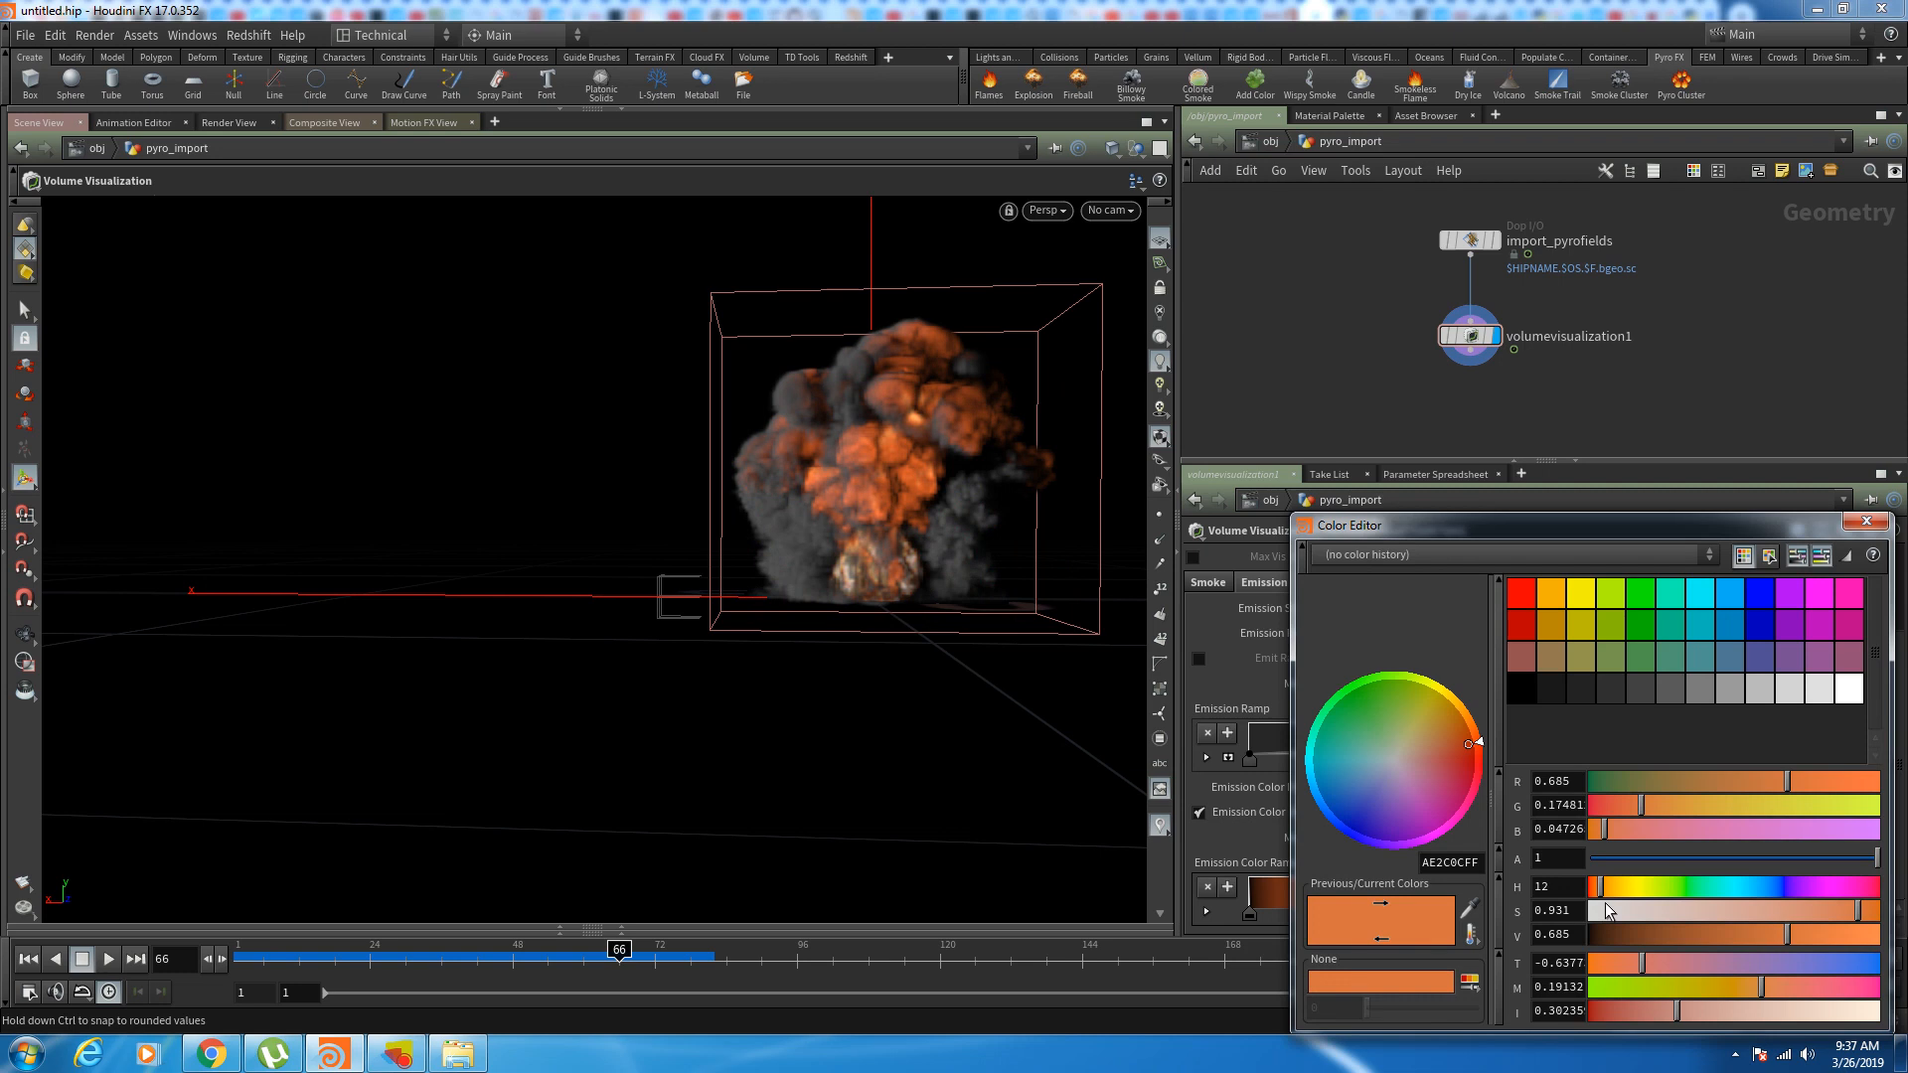
click(1473, 935)
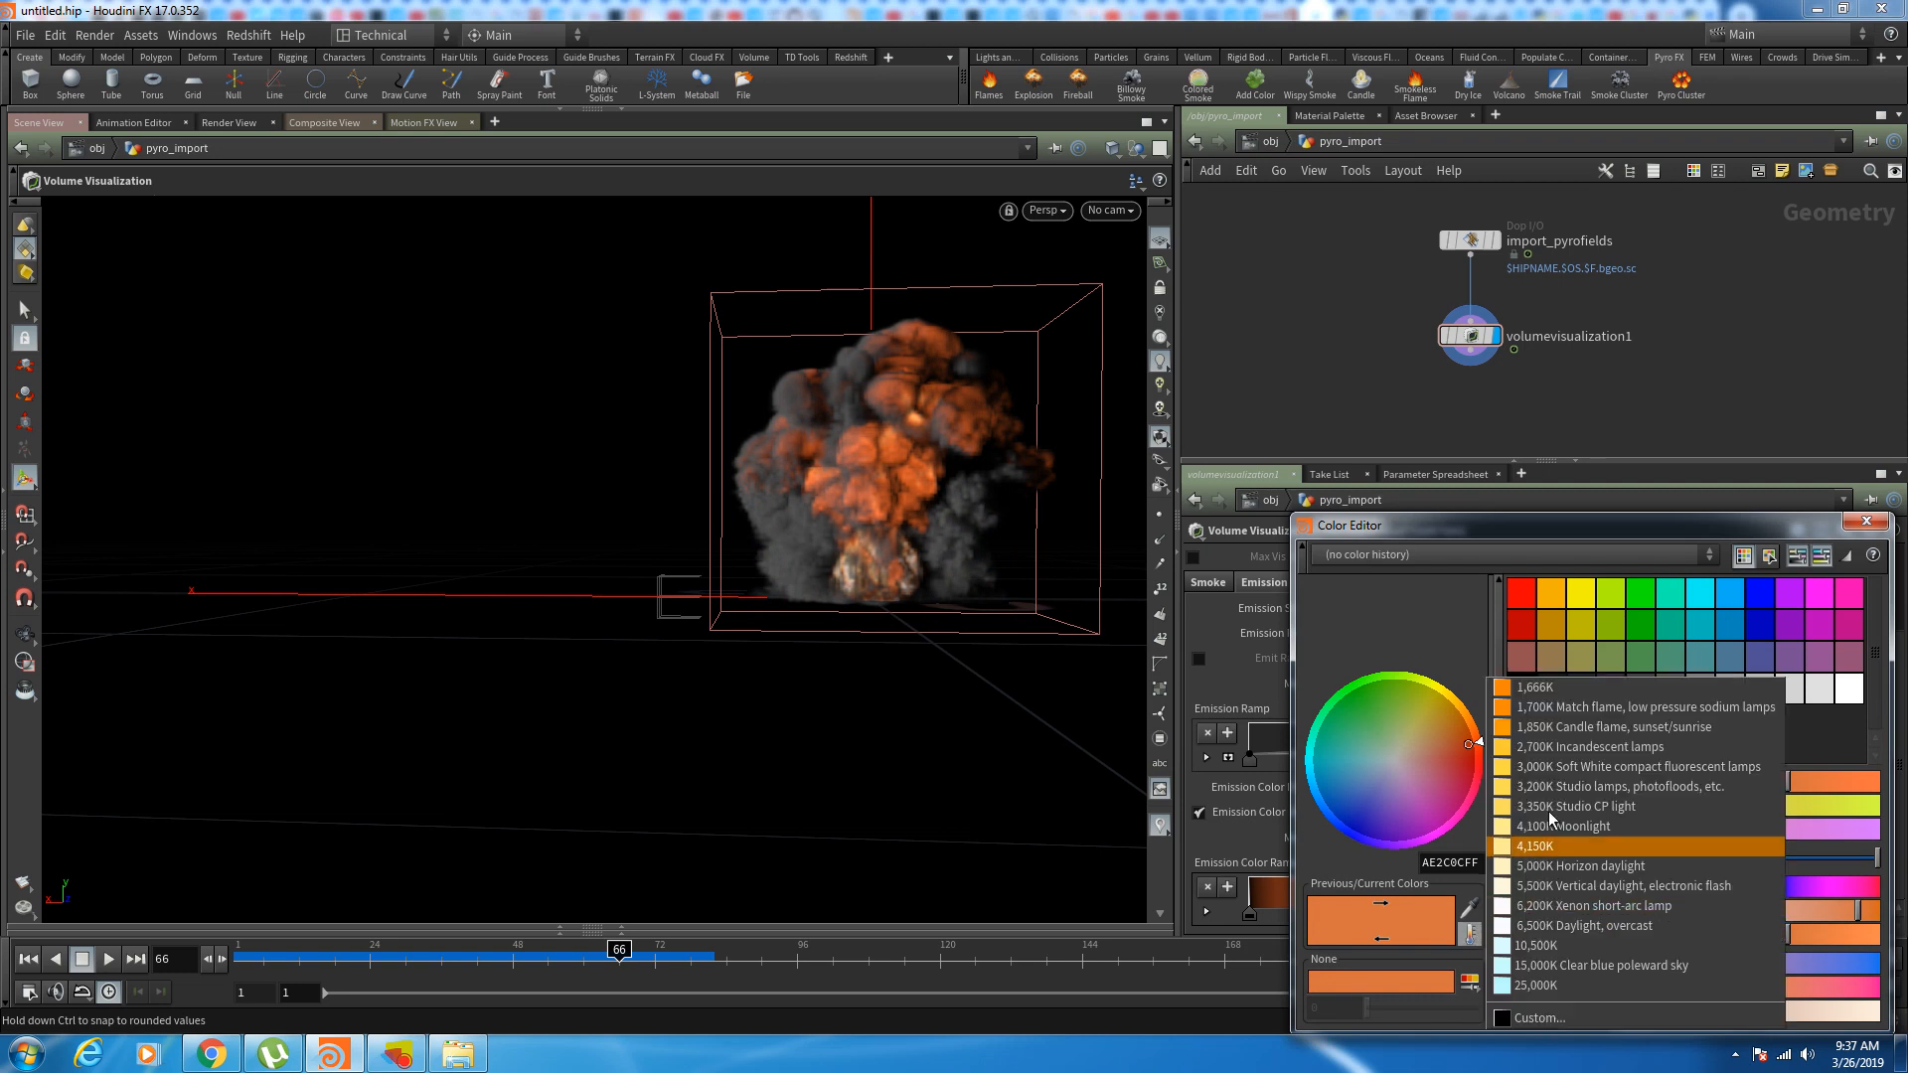
click(1562, 710)
click(1866, 521)
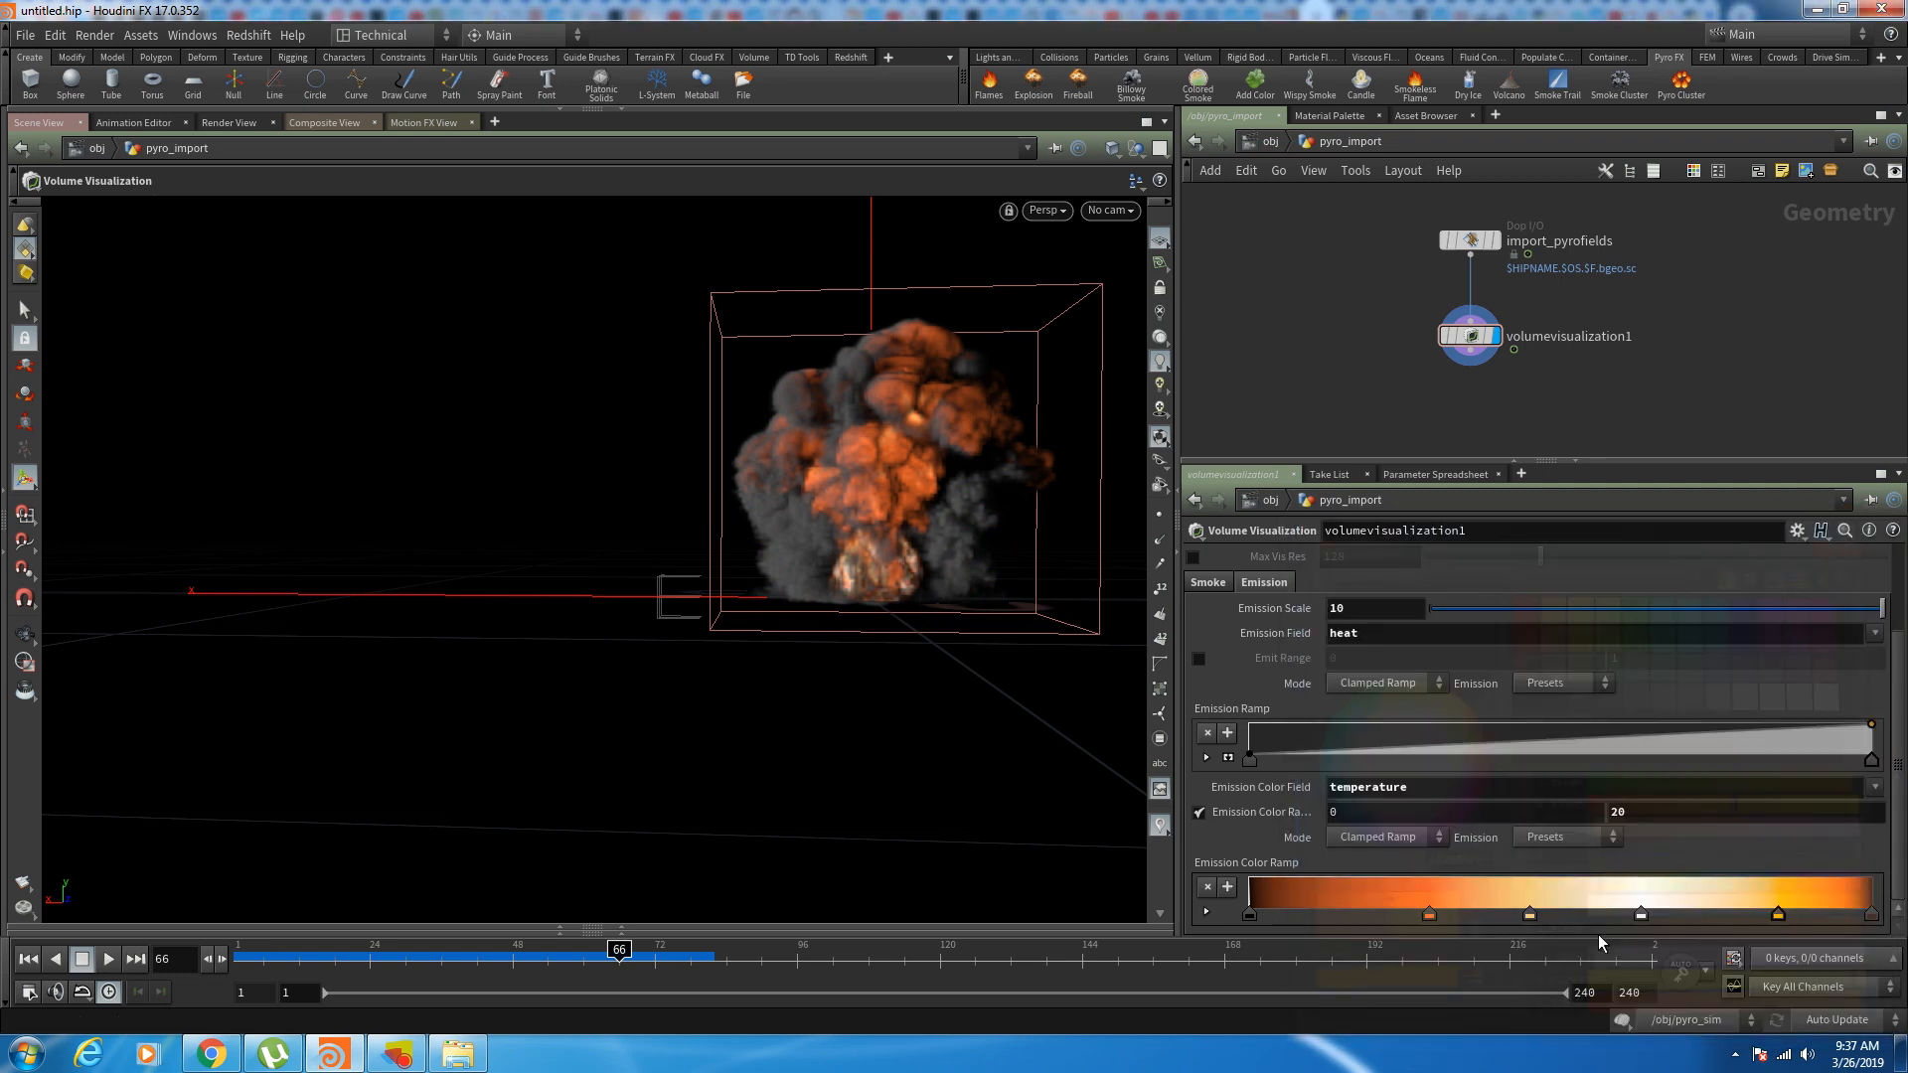
double_click(1428, 915)
click(1472, 935)
click(1562, 709)
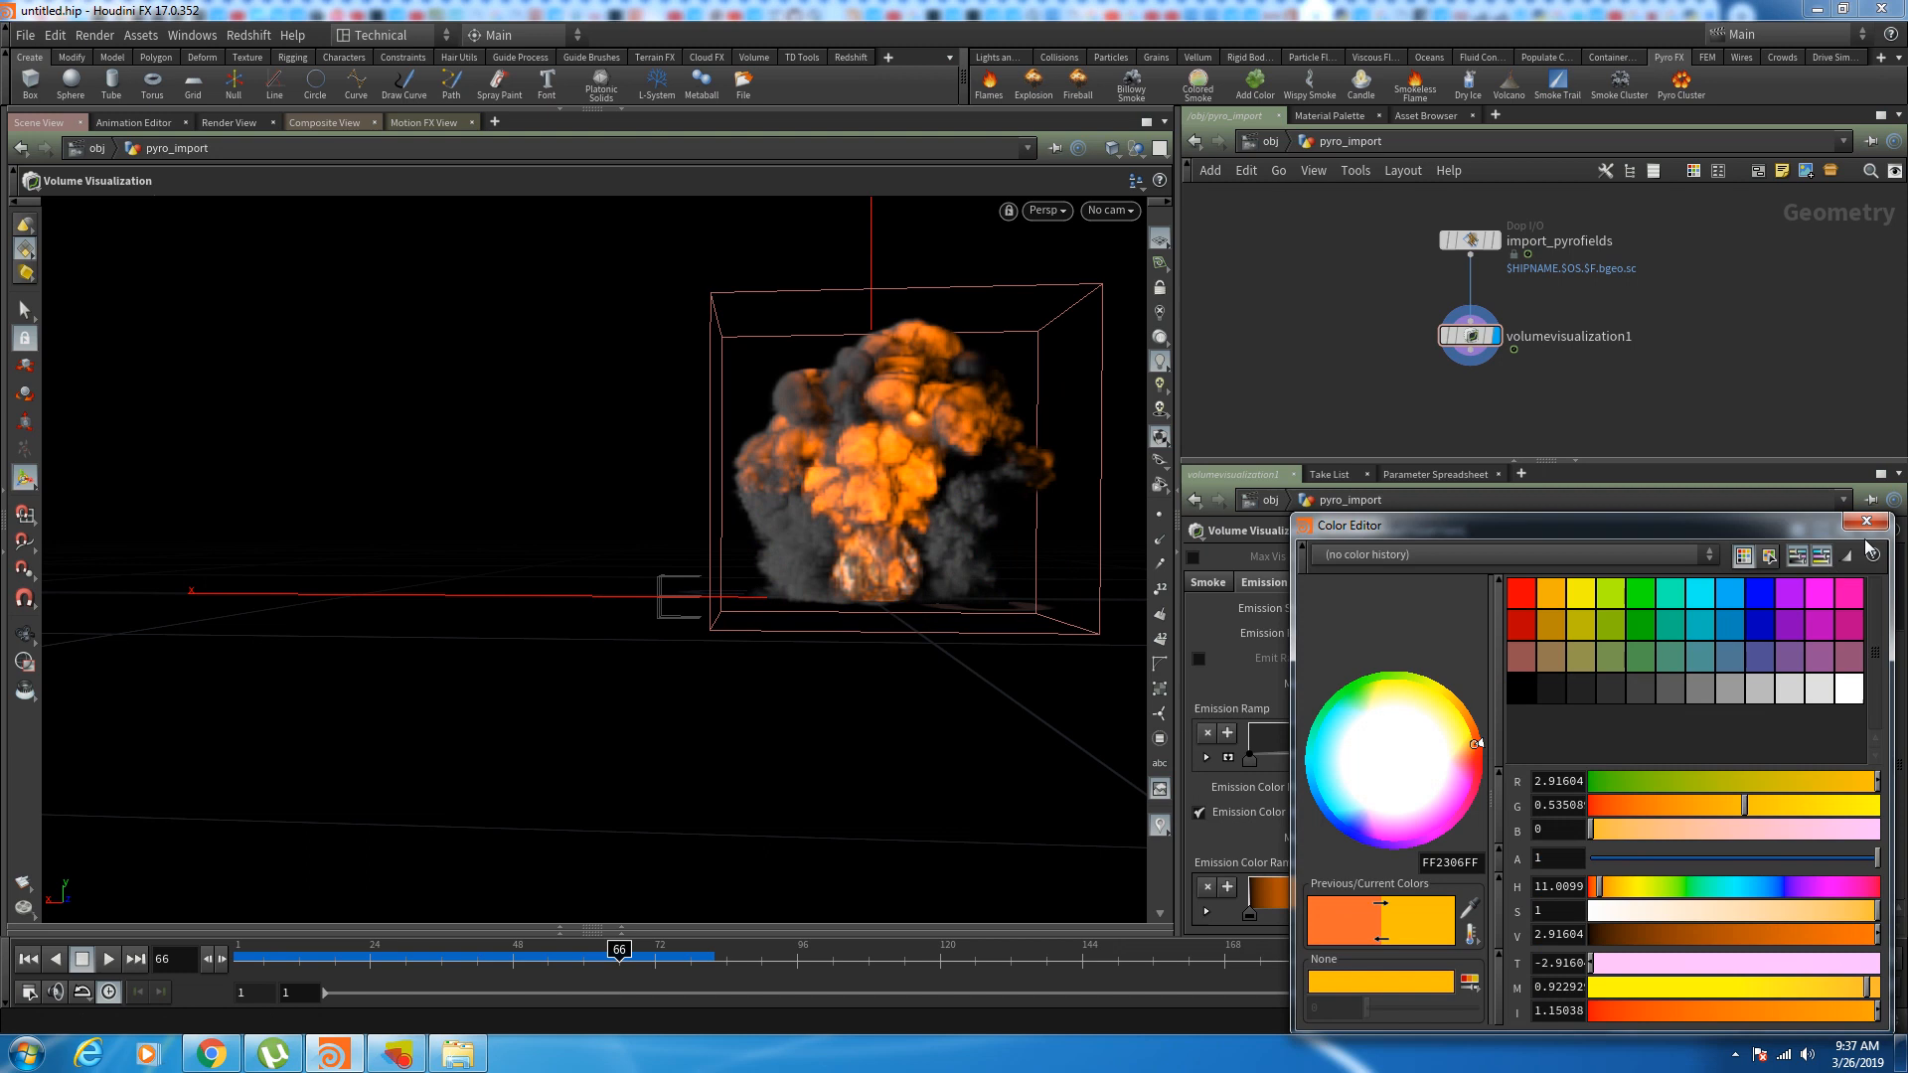
Step: Scrub the explosion to frame 83, set the Emission Color Range maximum to 15, and scrub back to frame 74
click(1866, 521)
drag(318, 954, 717, 951)
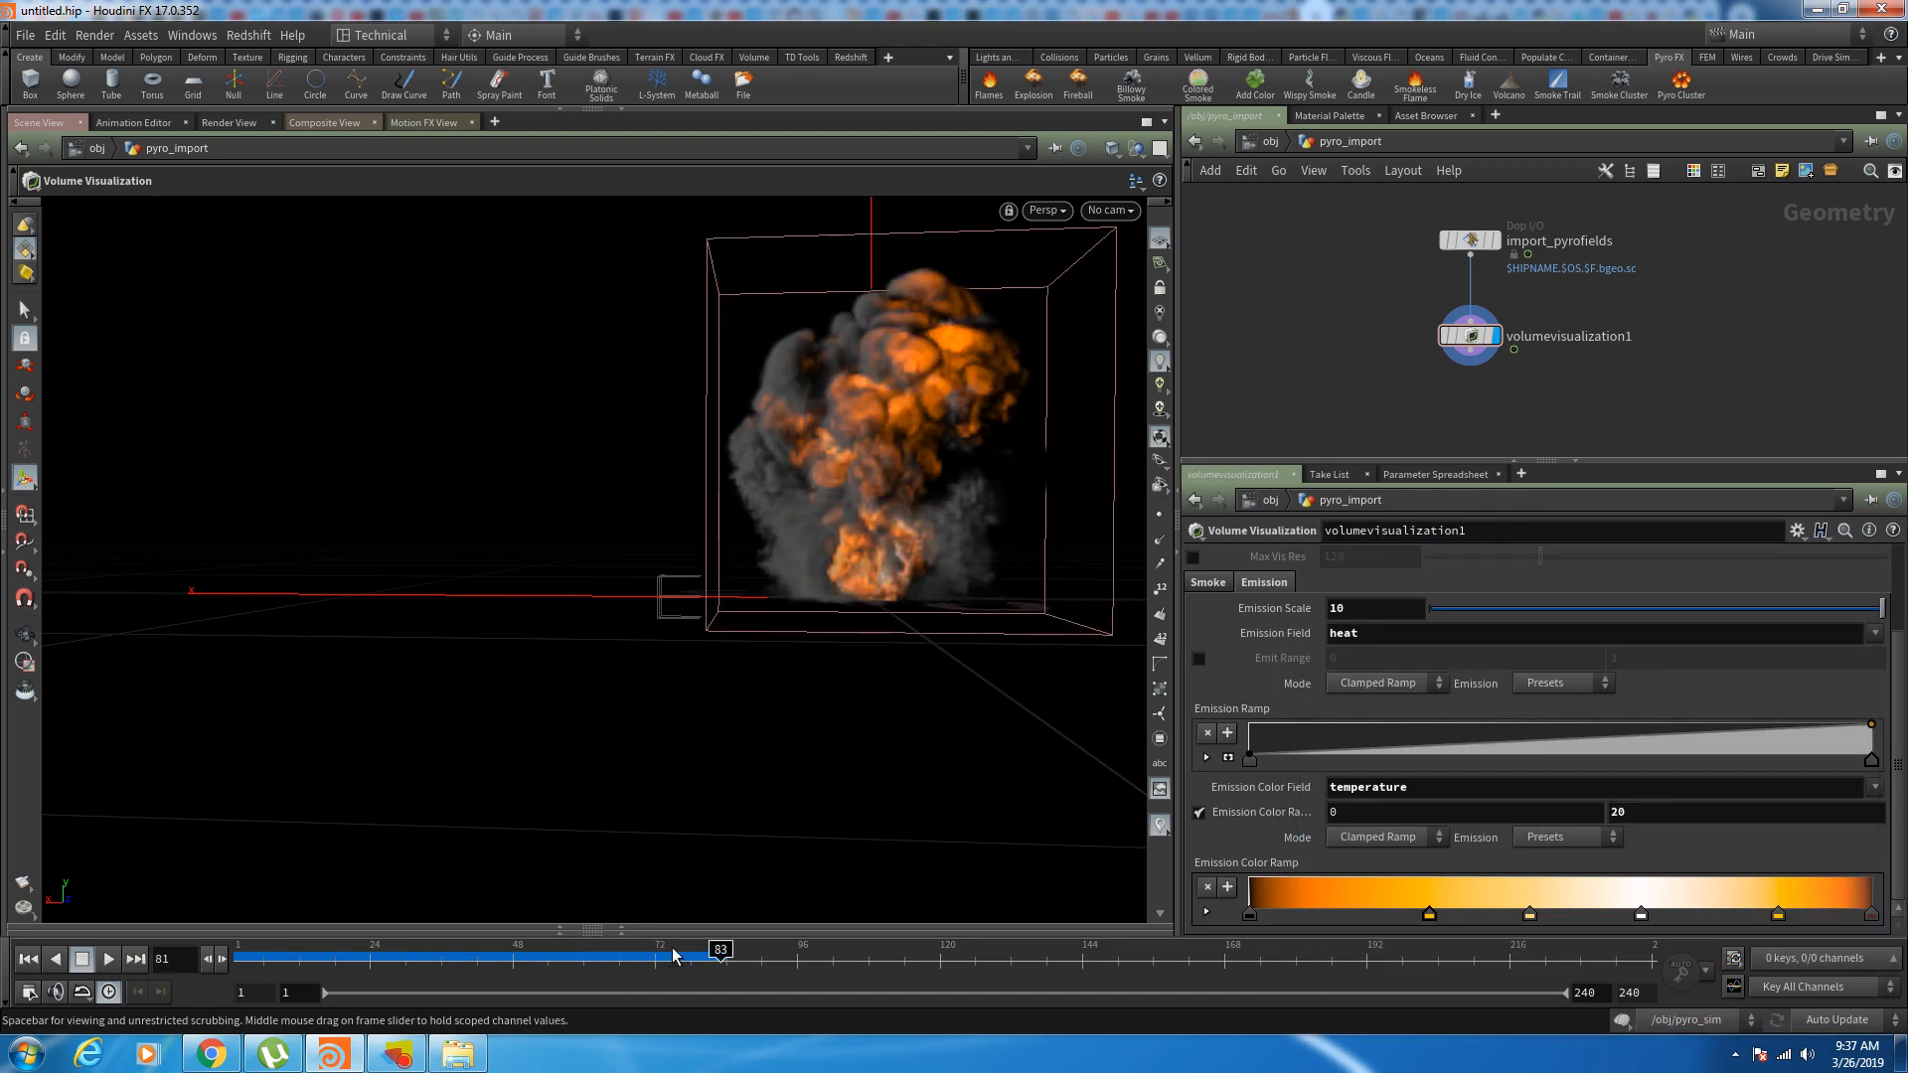
drag(1639, 812, 1540, 808)
text(1)
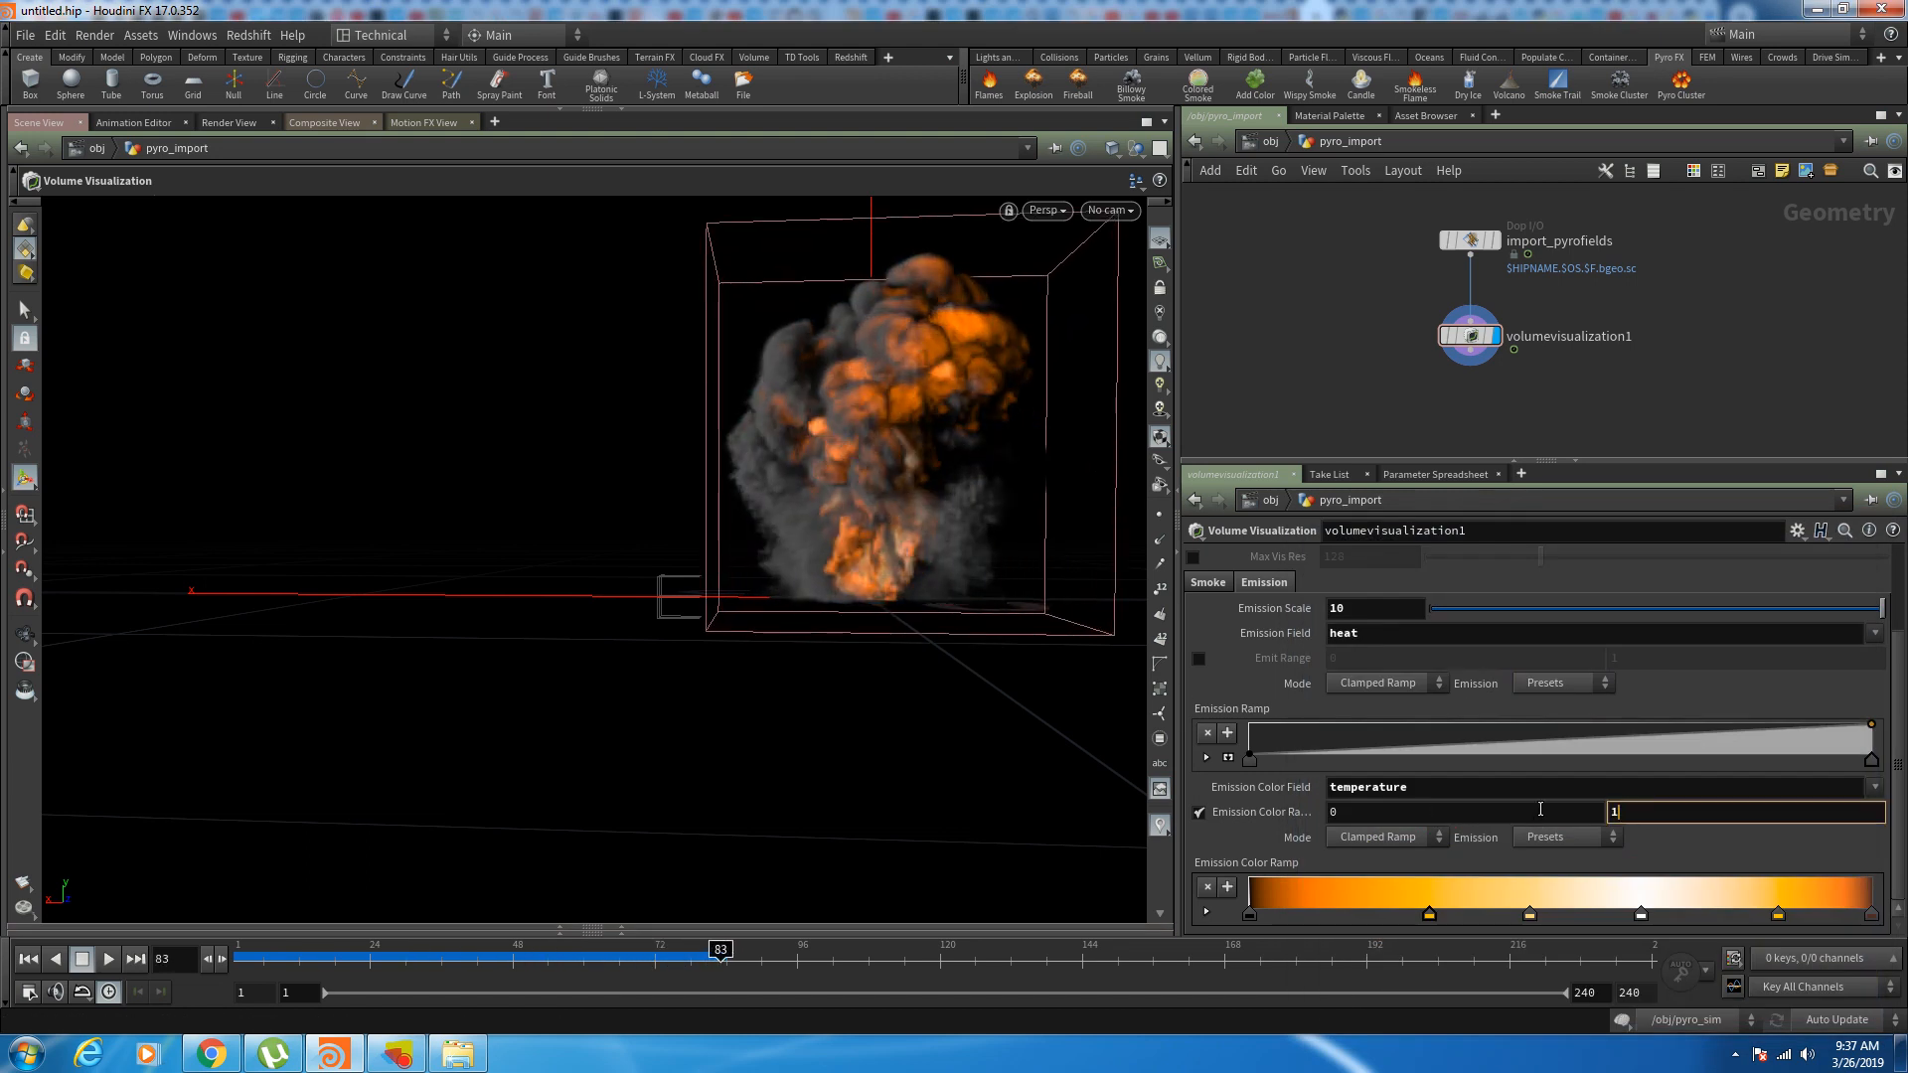
text(5)
key(Return)
drag(361, 966, 229, 965)
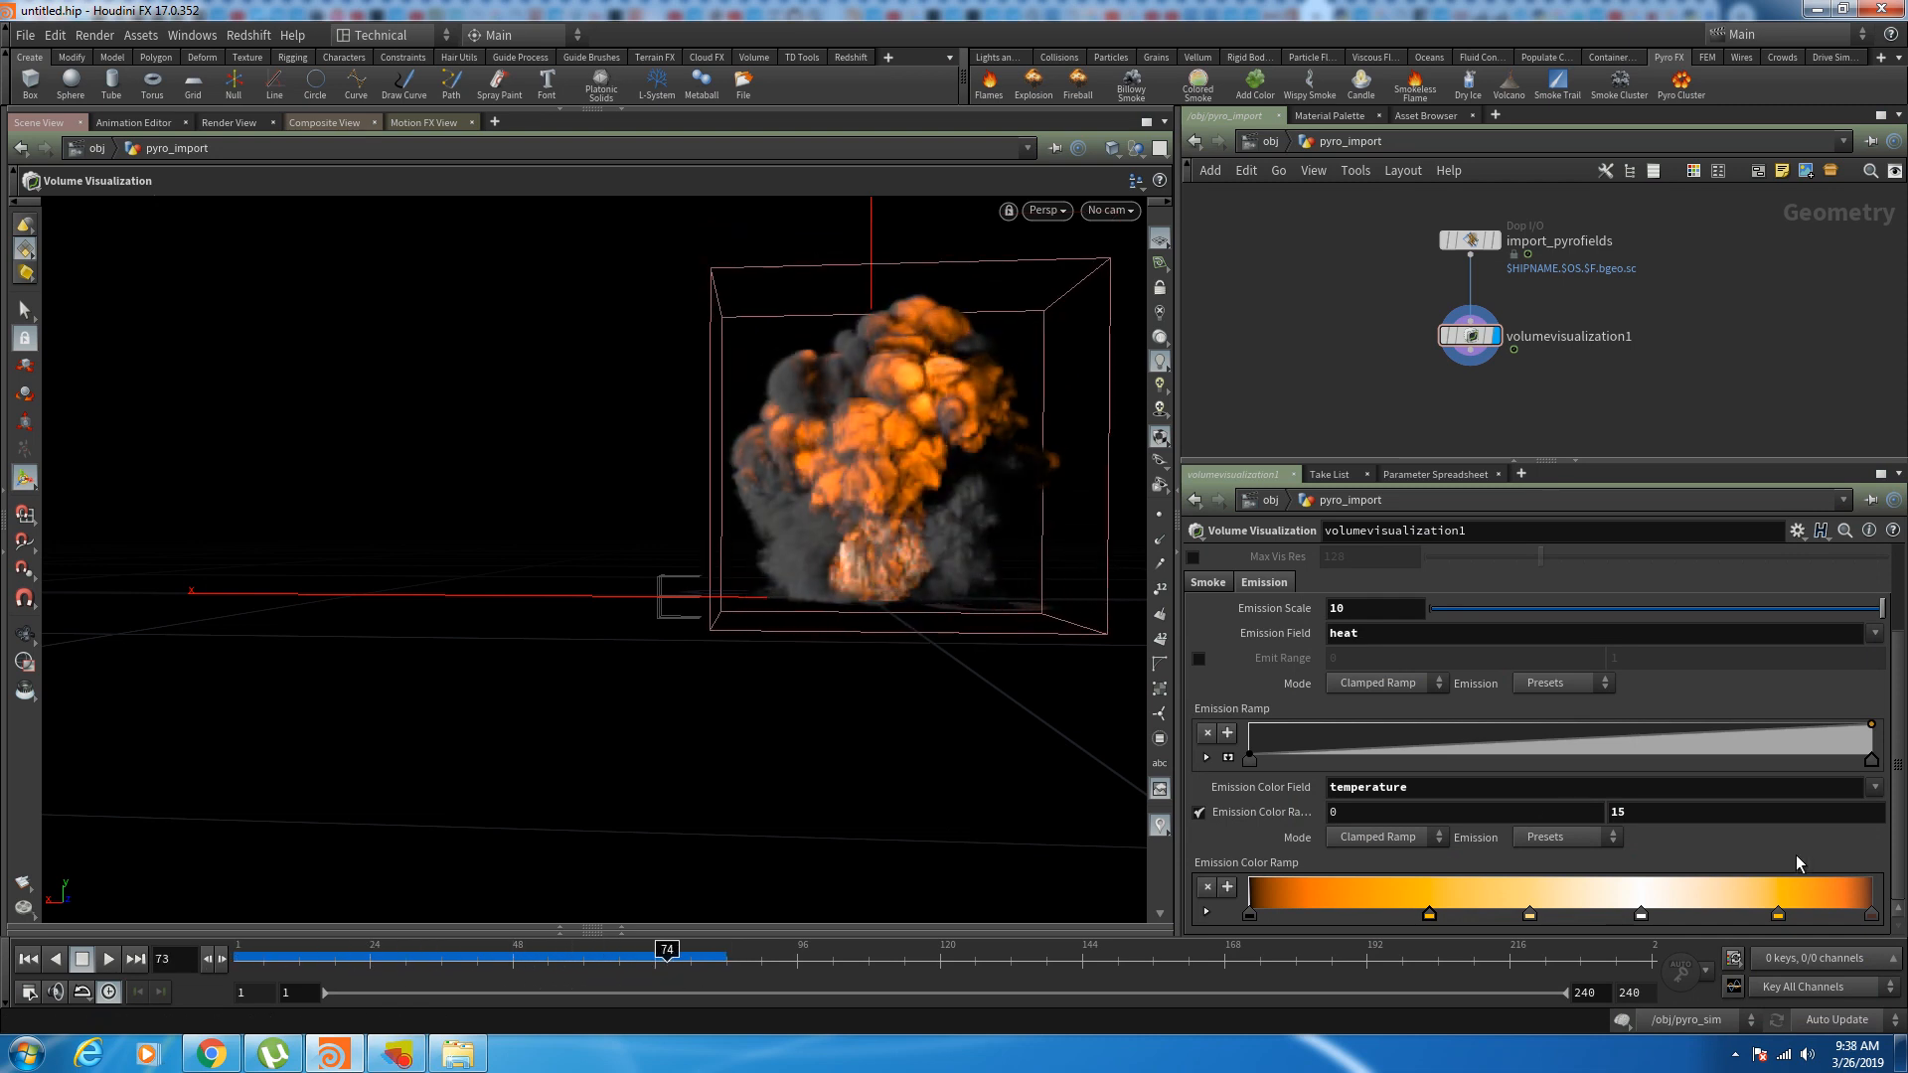
Step: Try a brighter reddish brown with hue 4, saturation 0.74 and value 0.135 on the last Emission Color Ramp key
double_click(1874, 915)
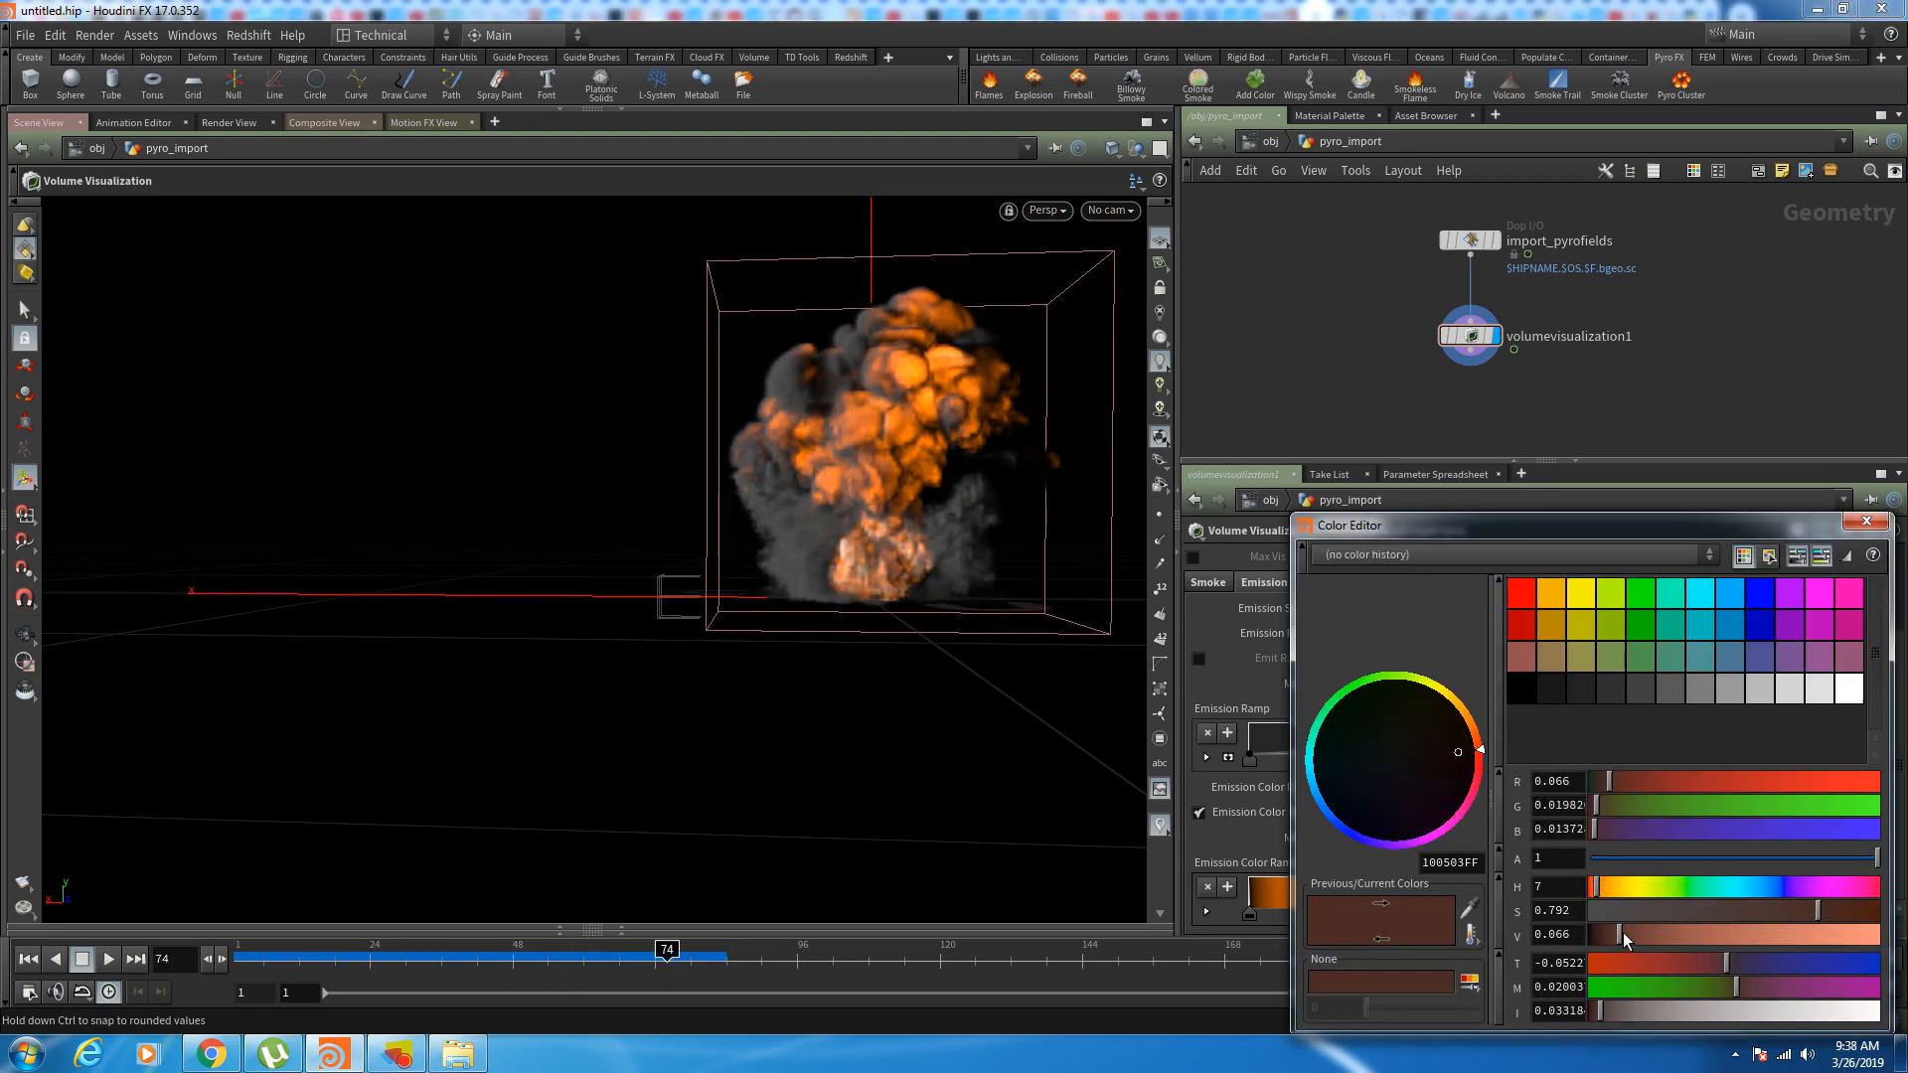
drag(1624, 932, 1601, 896)
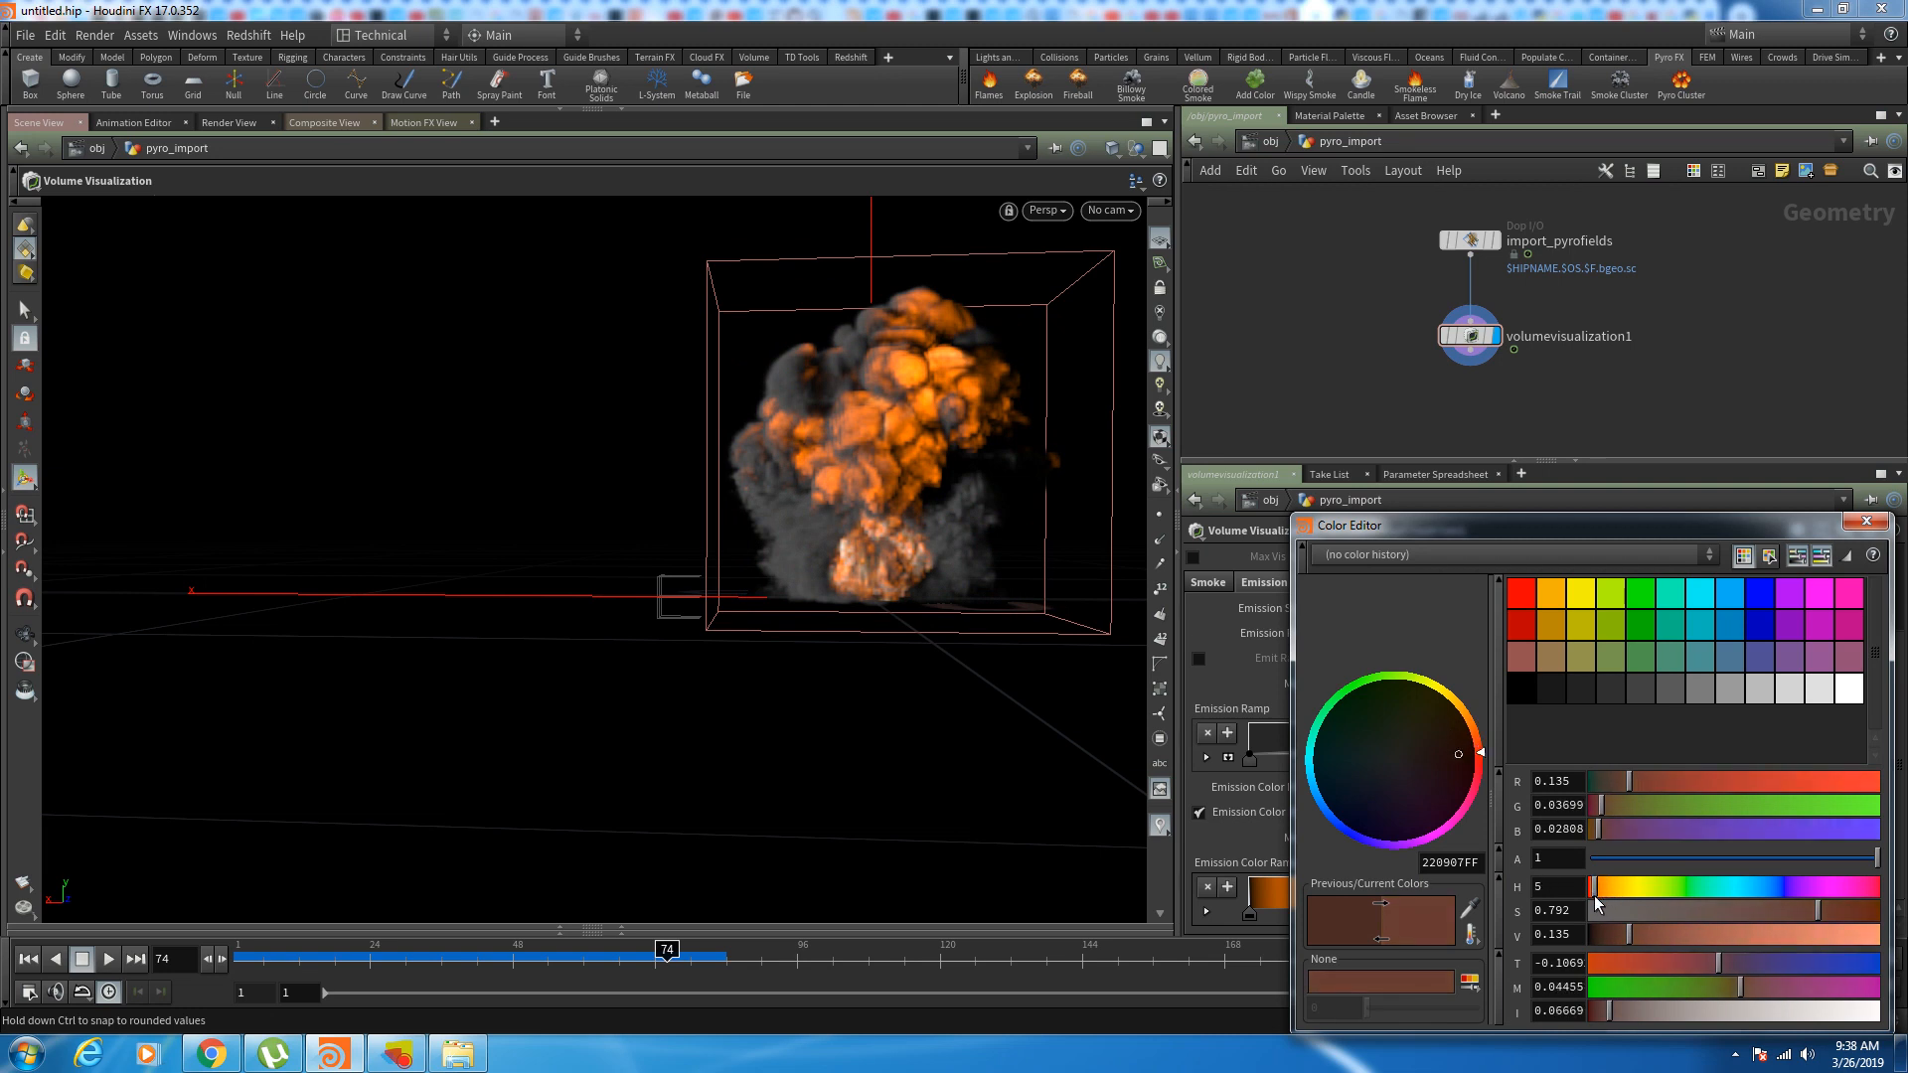
drag(1845, 924, 1783, 924)
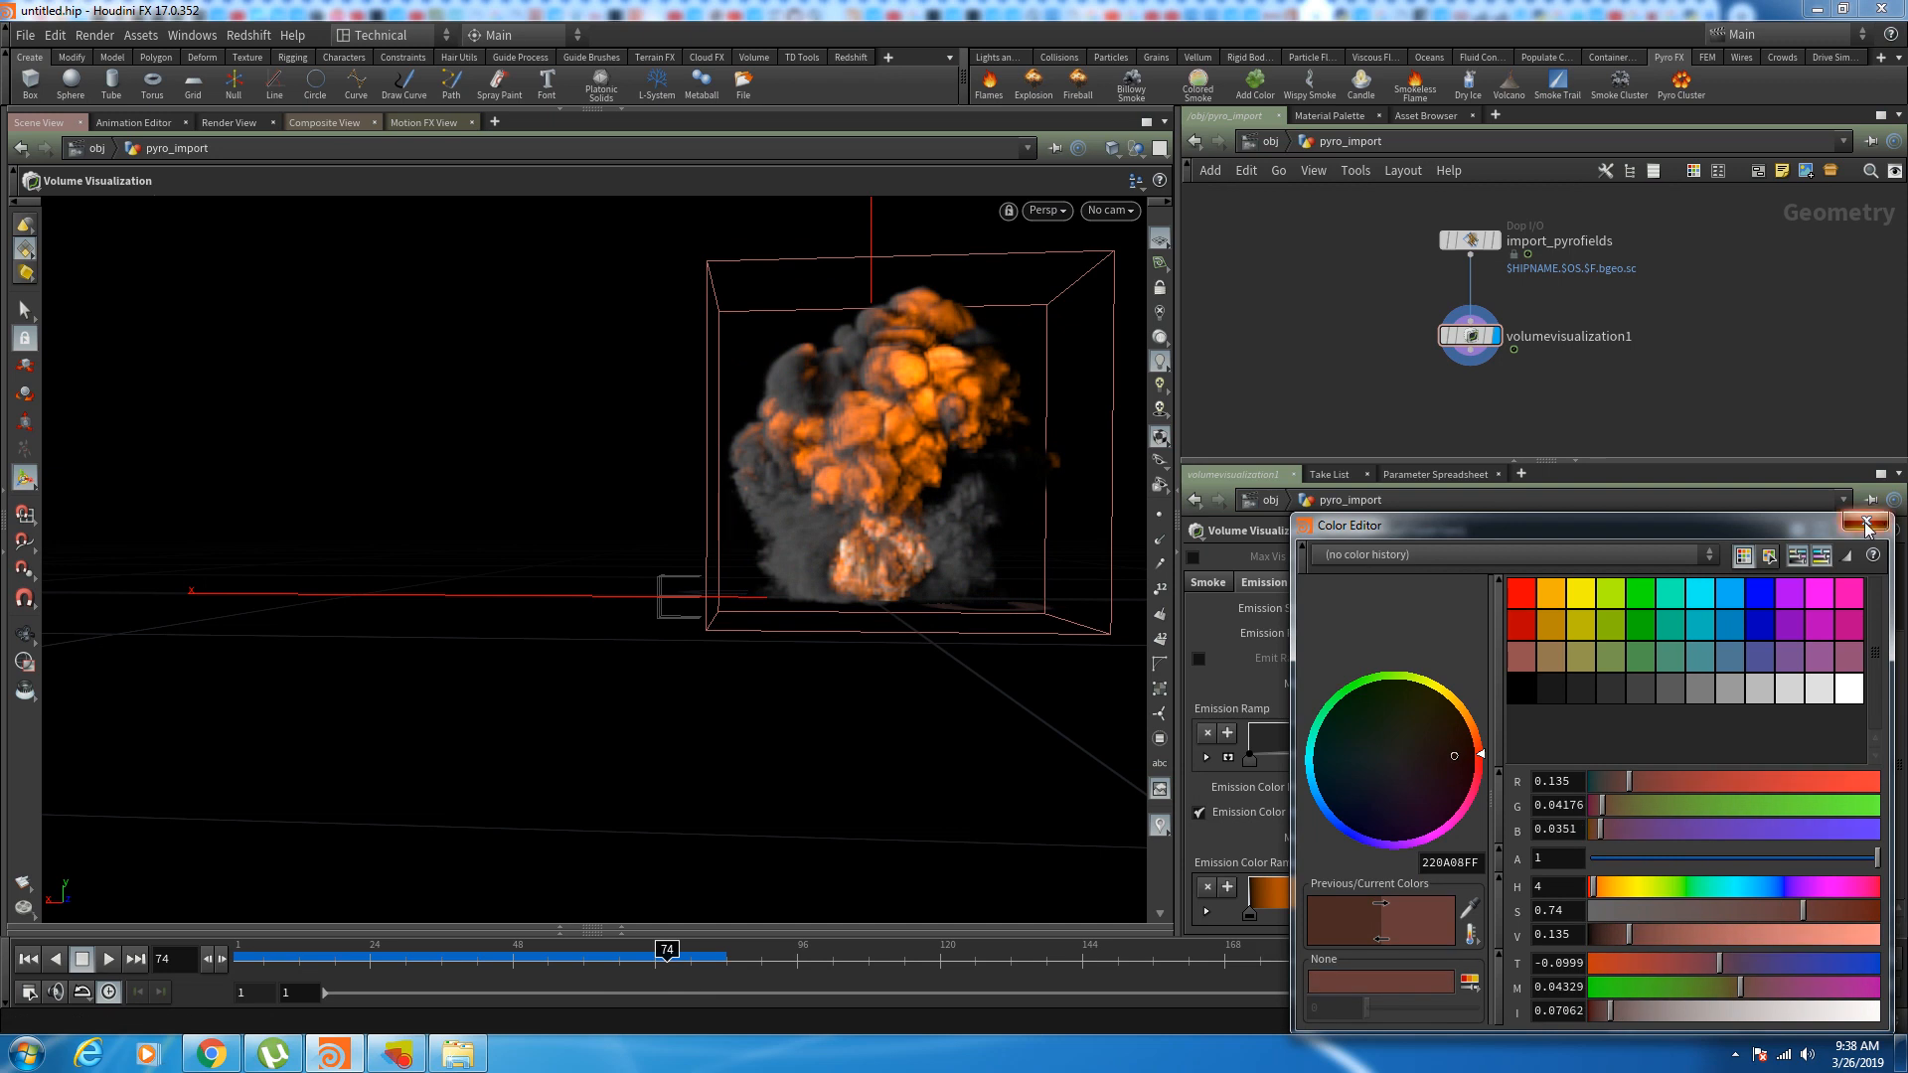
click(1866, 523)
Step: Remove the ramp keys beyond white, then spread the white, pale yellow and orange keys toward the hot end
drag(1777, 912, 1738, 1000)
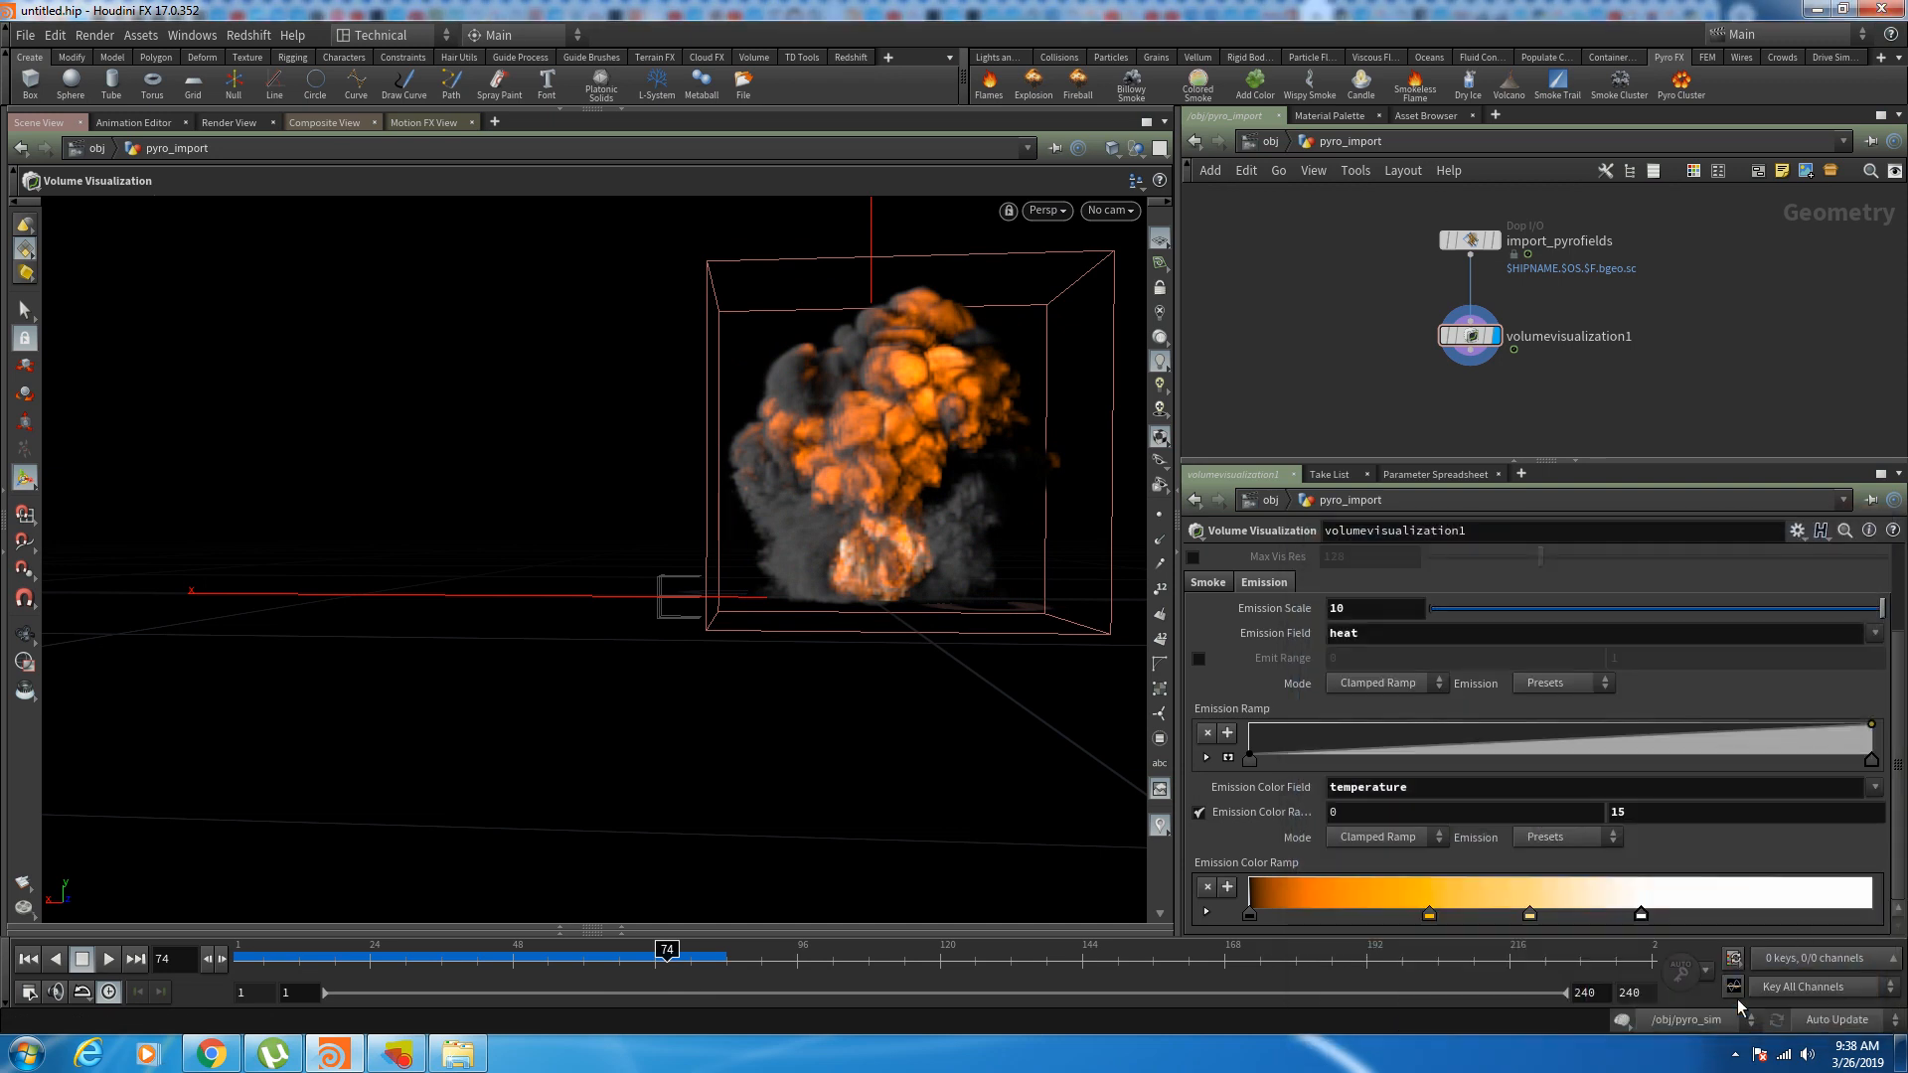
drag(1642, 915, 1867, 914)
drag(1531, 923, 1770, 919)
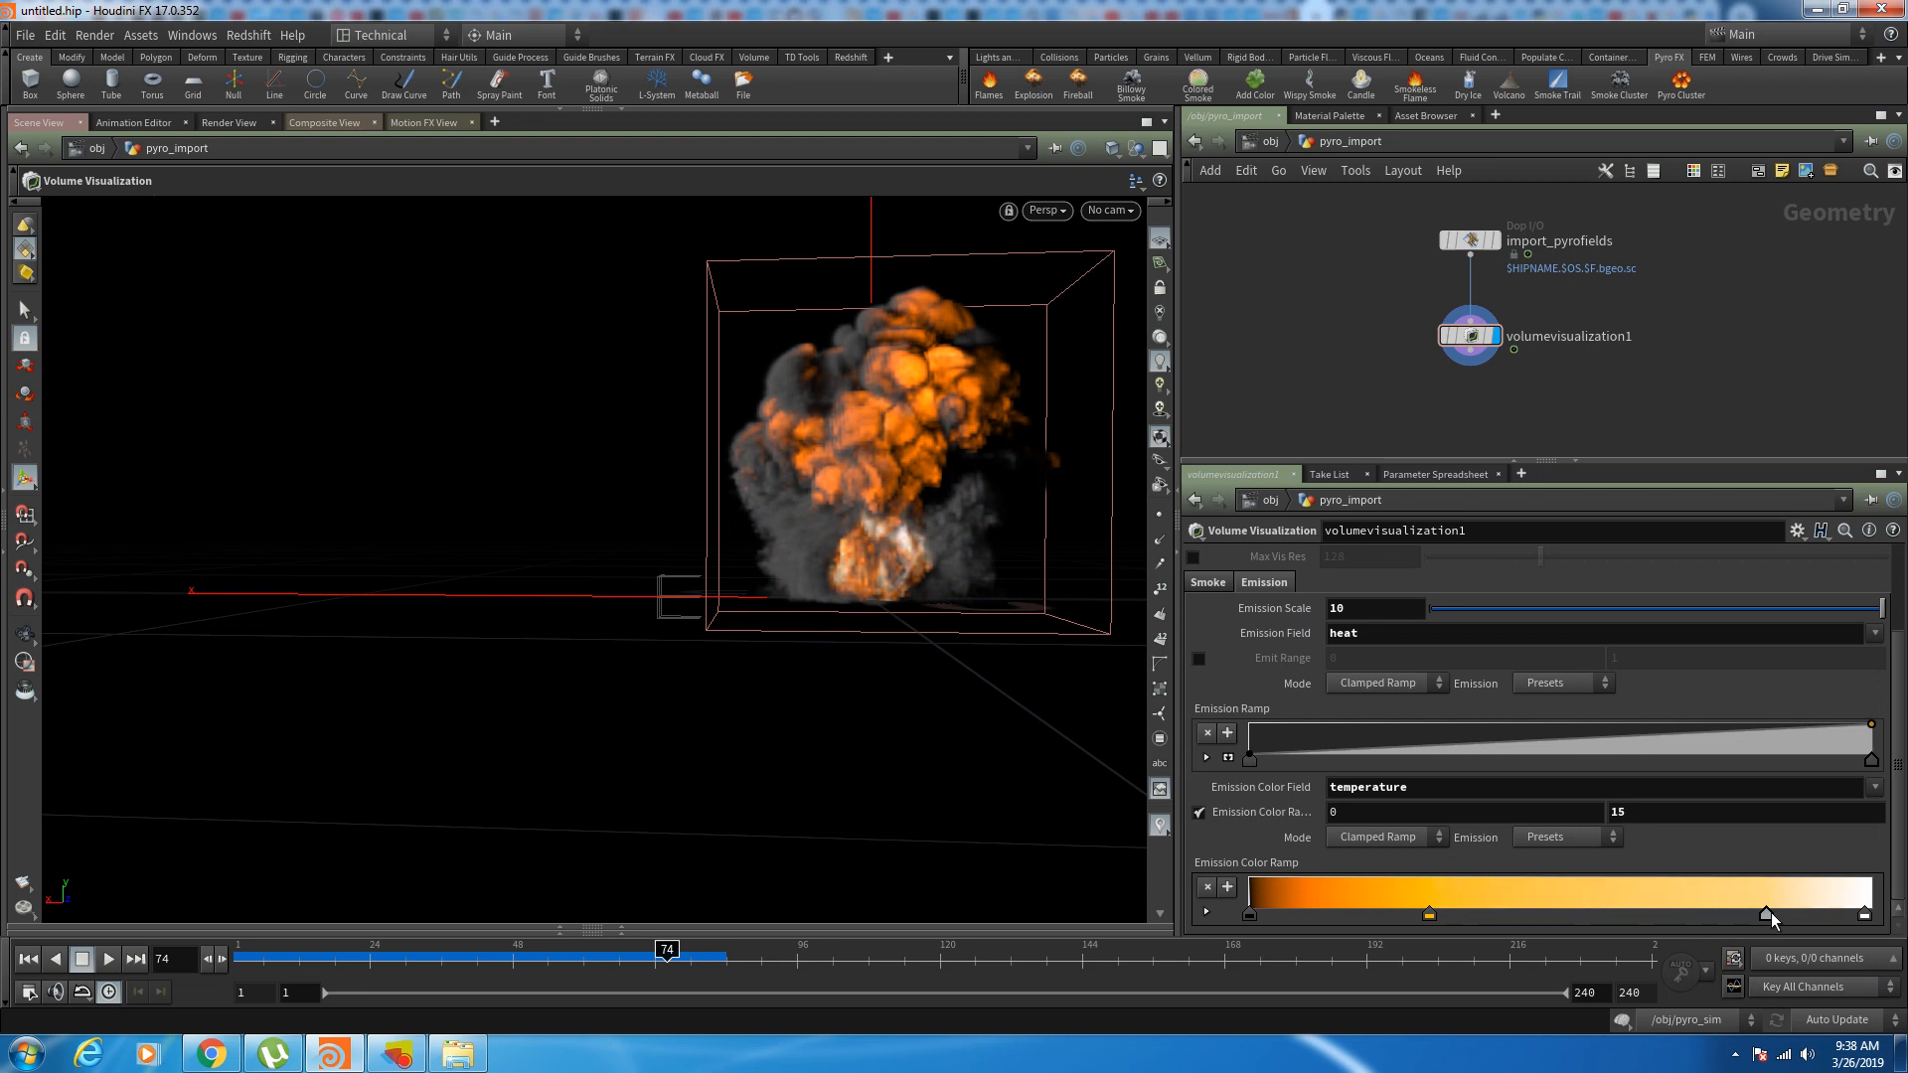
drag(1430, 916, 1678, 917)
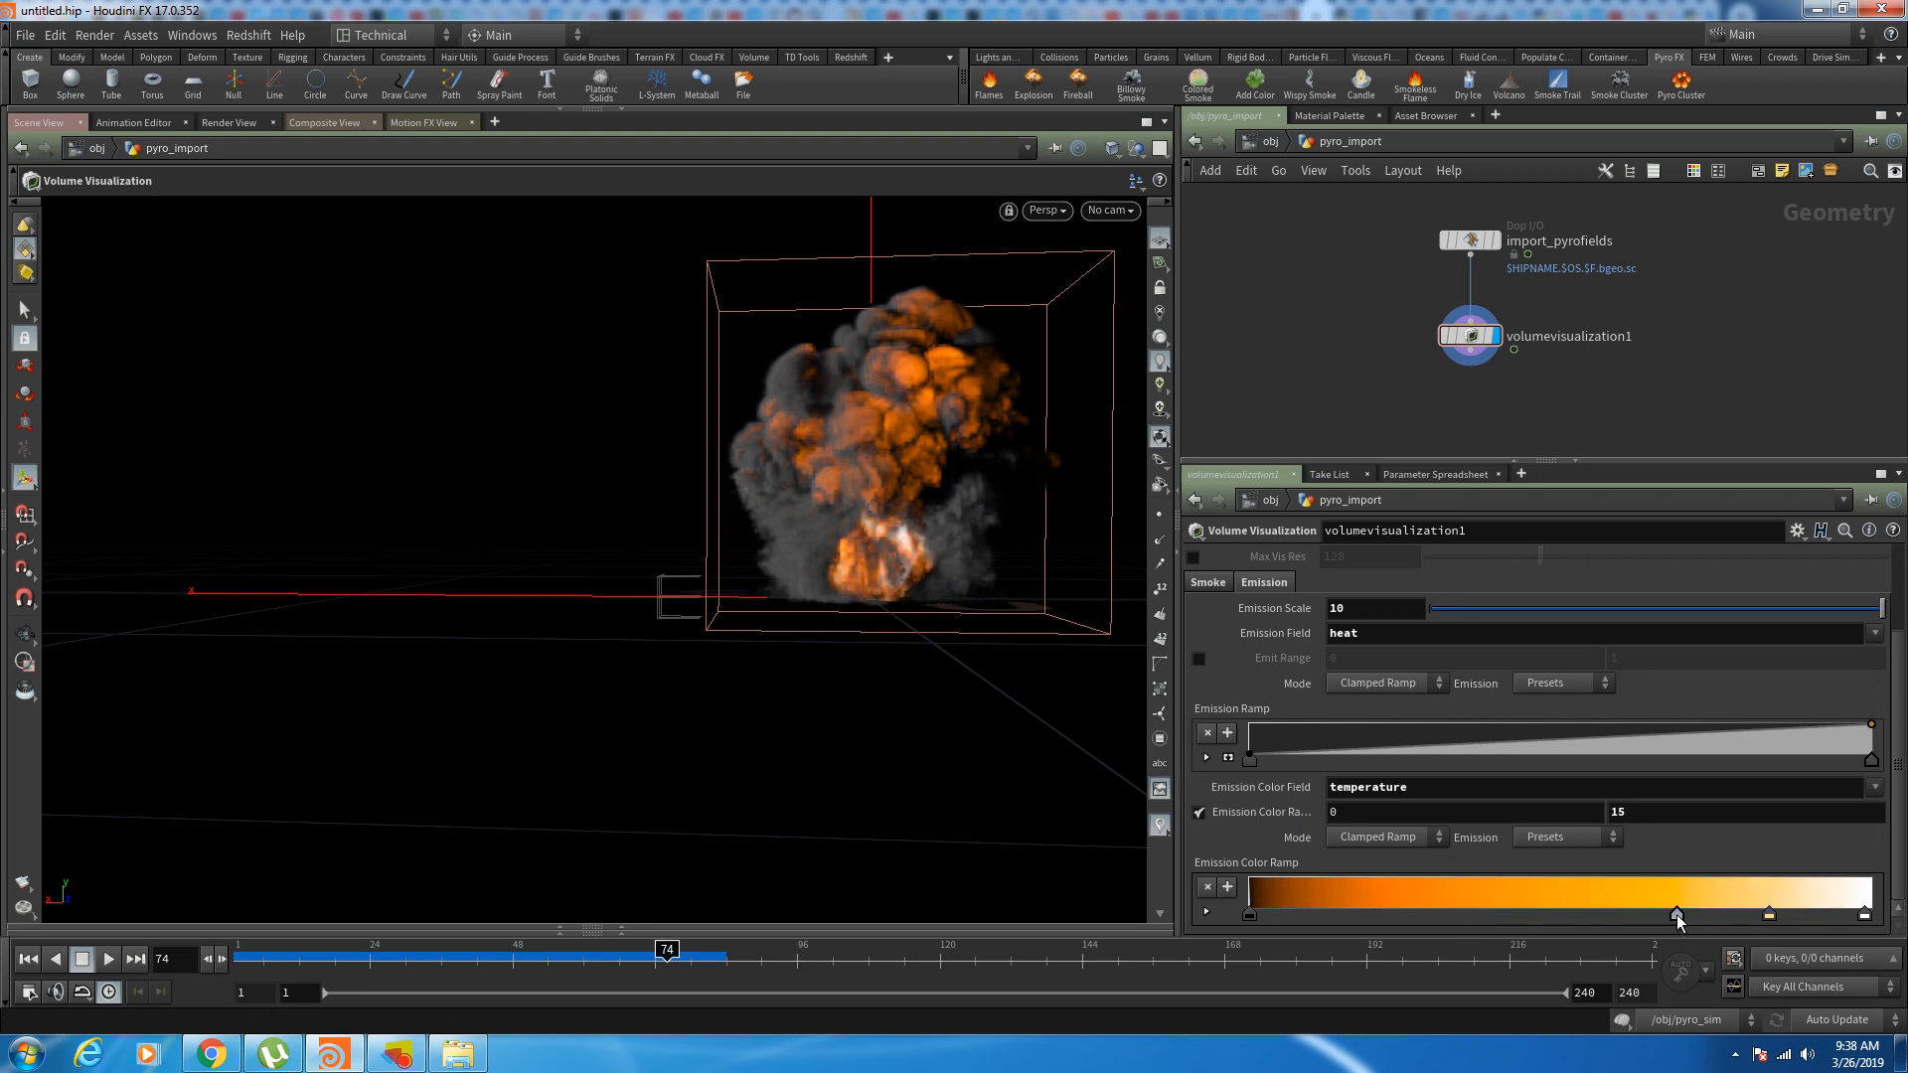
Step: Play the explosion from frame 1 to check the revised emission colors, stopping at frame 79
drag(363, 960, 236, 970)
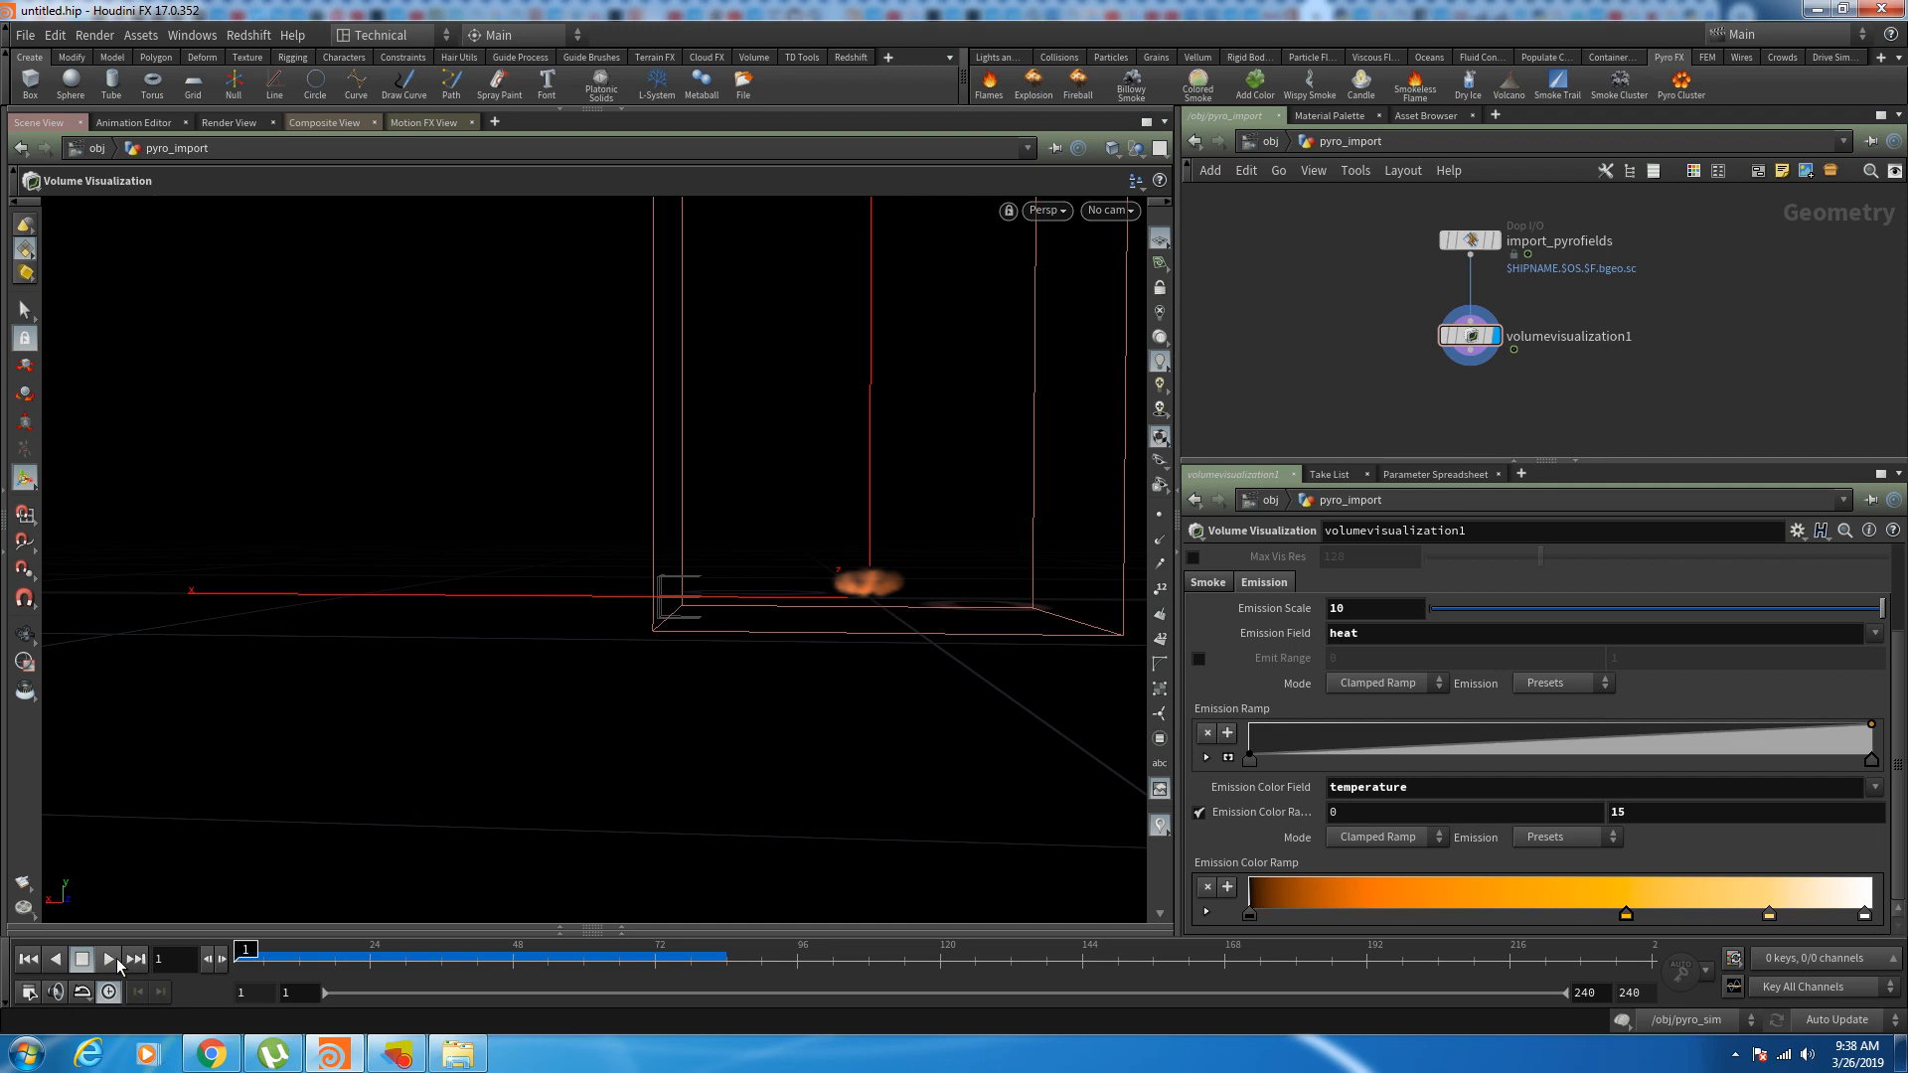
click(110, 959)
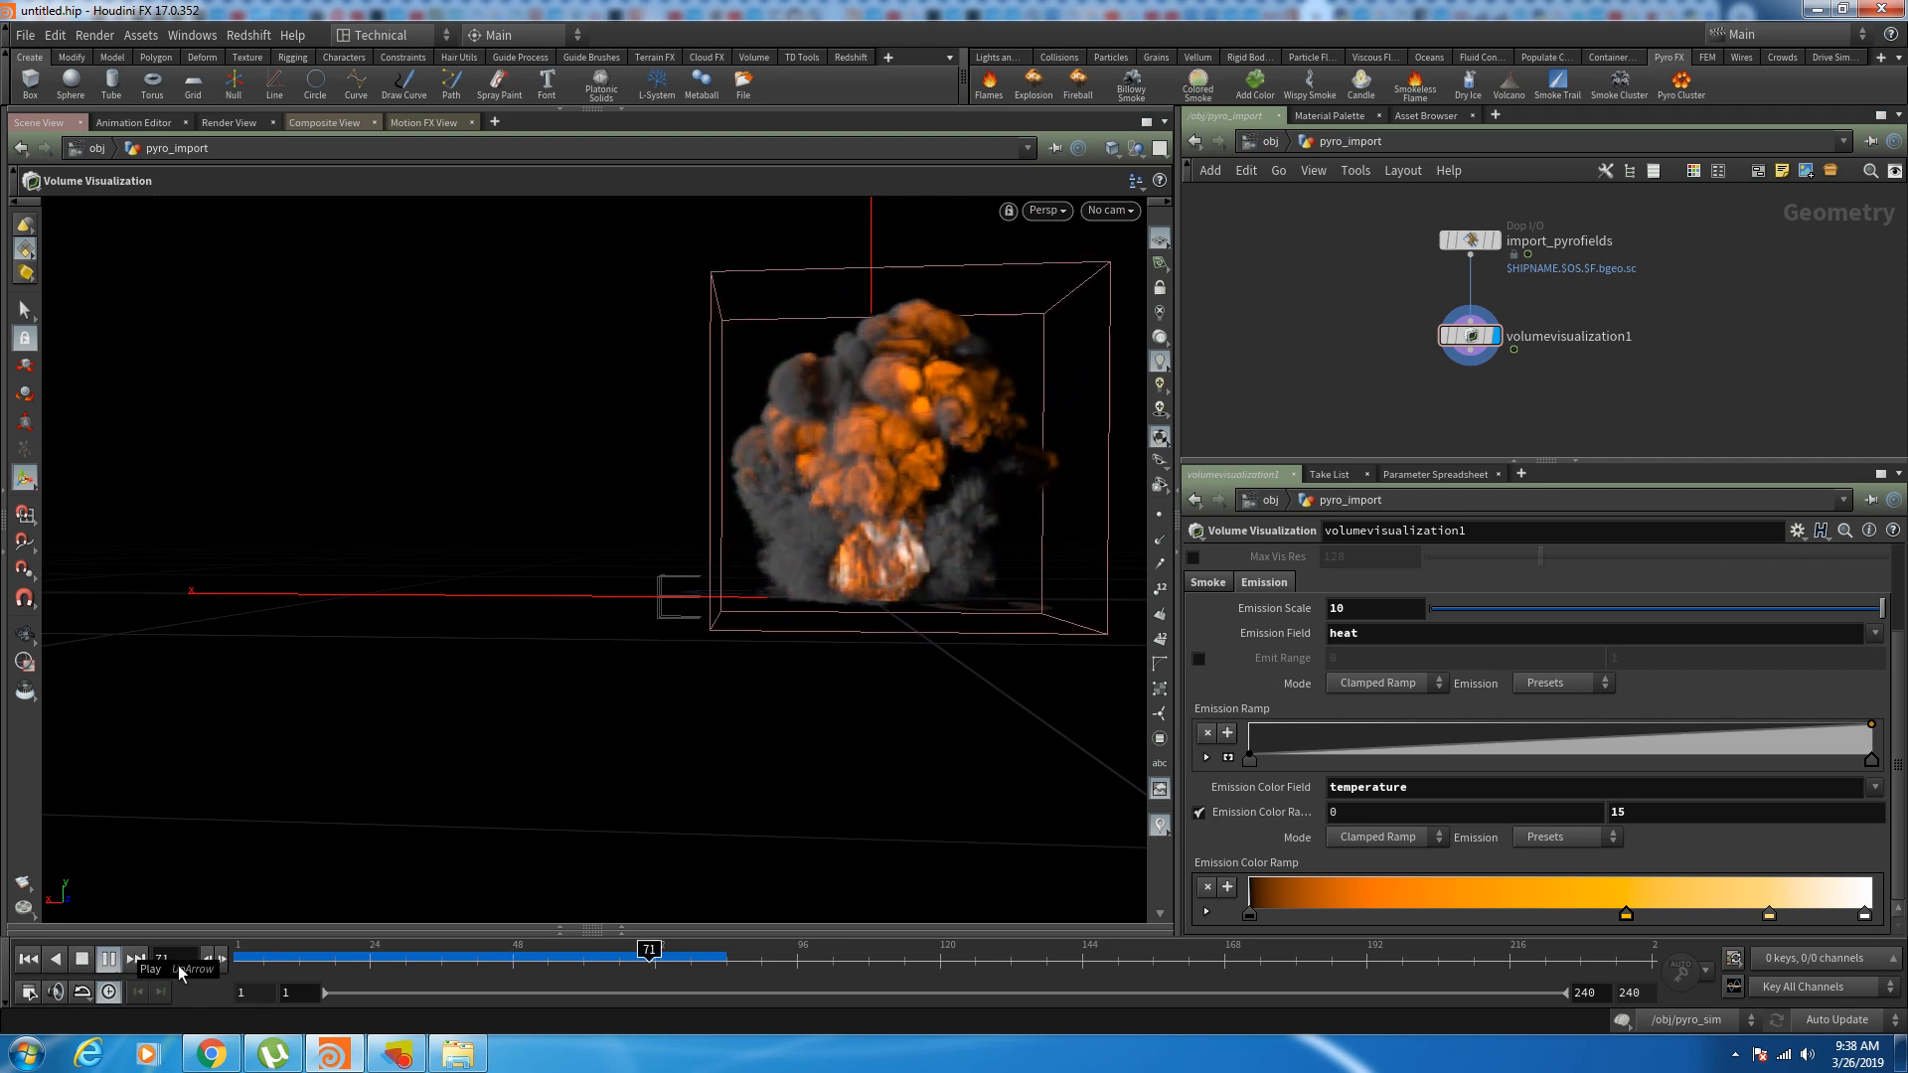
key(Escape)
Step: Frame the explosion from another side and create a new camera from that view
drag(895, 605, 937, 583)
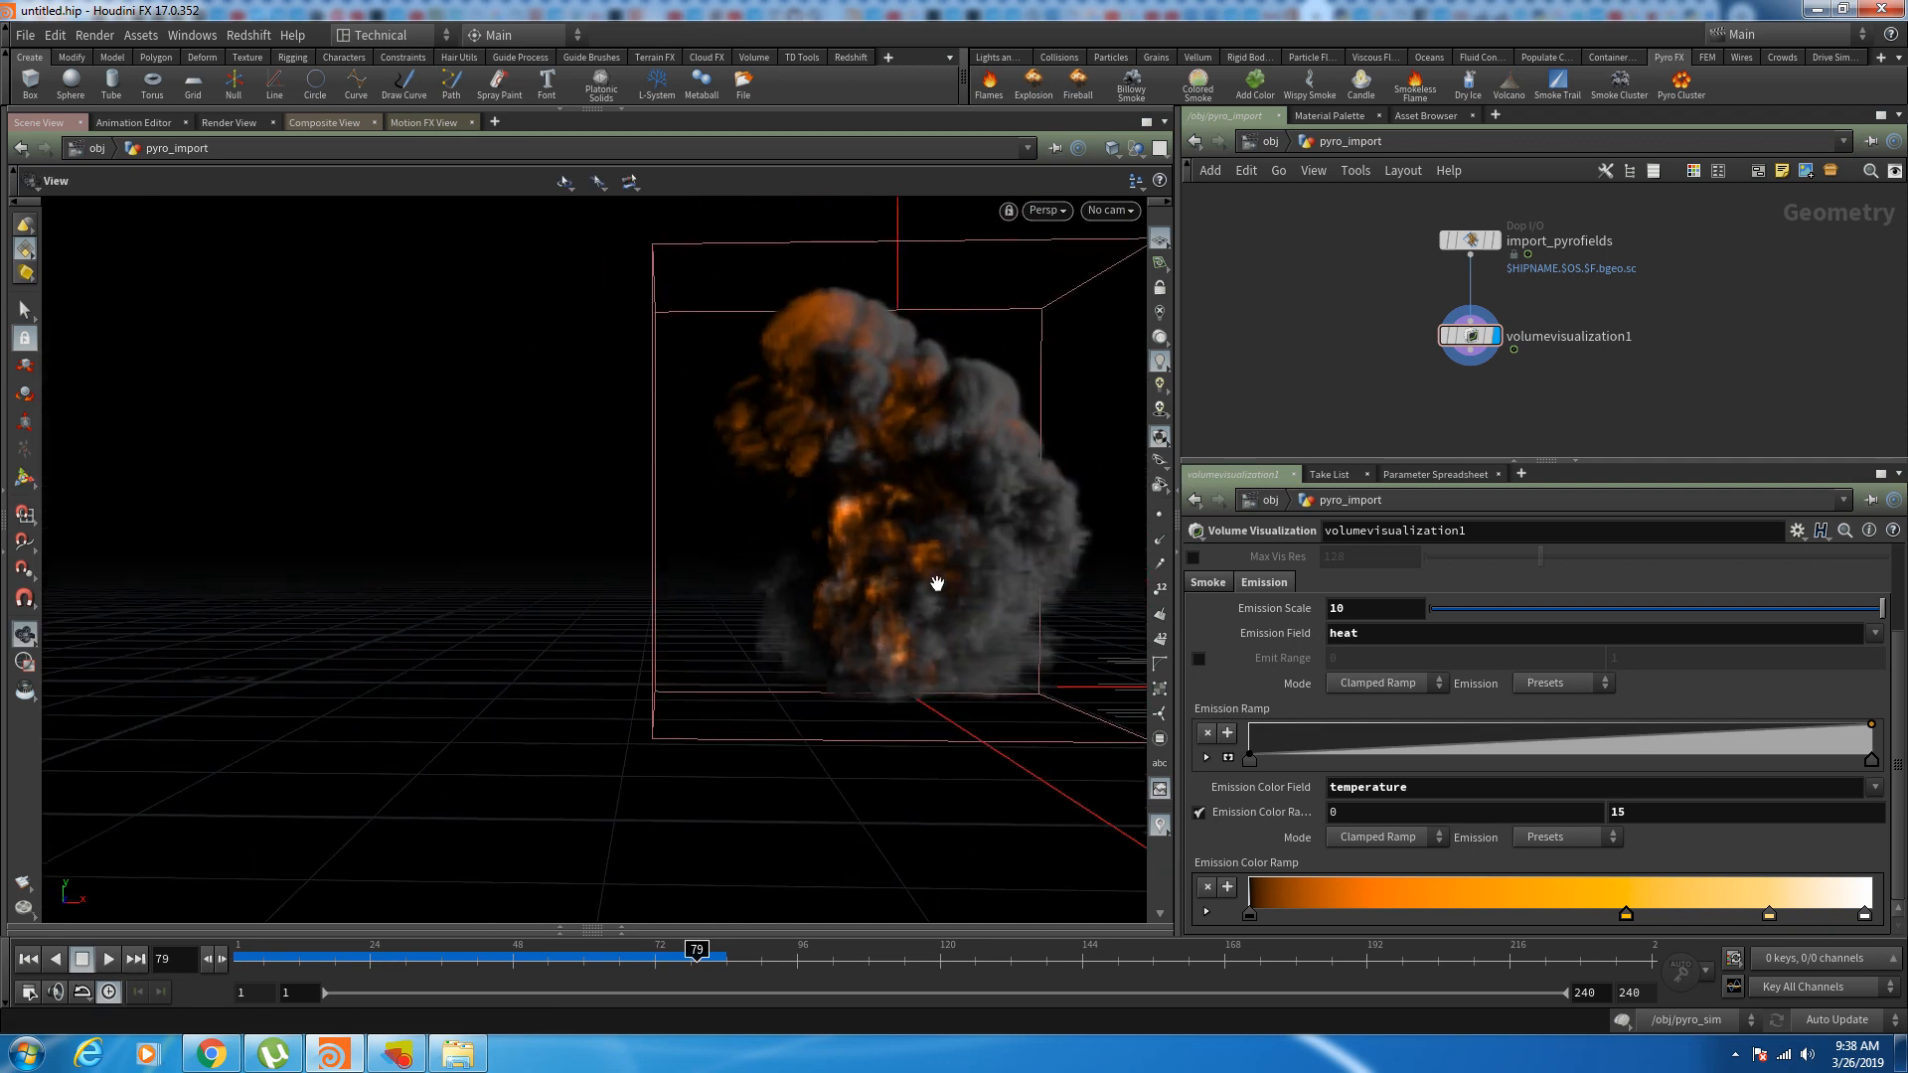
right_drag(937, 583, 933, 646)
drag(933, 645, 954, 596)
click(1108, 209)
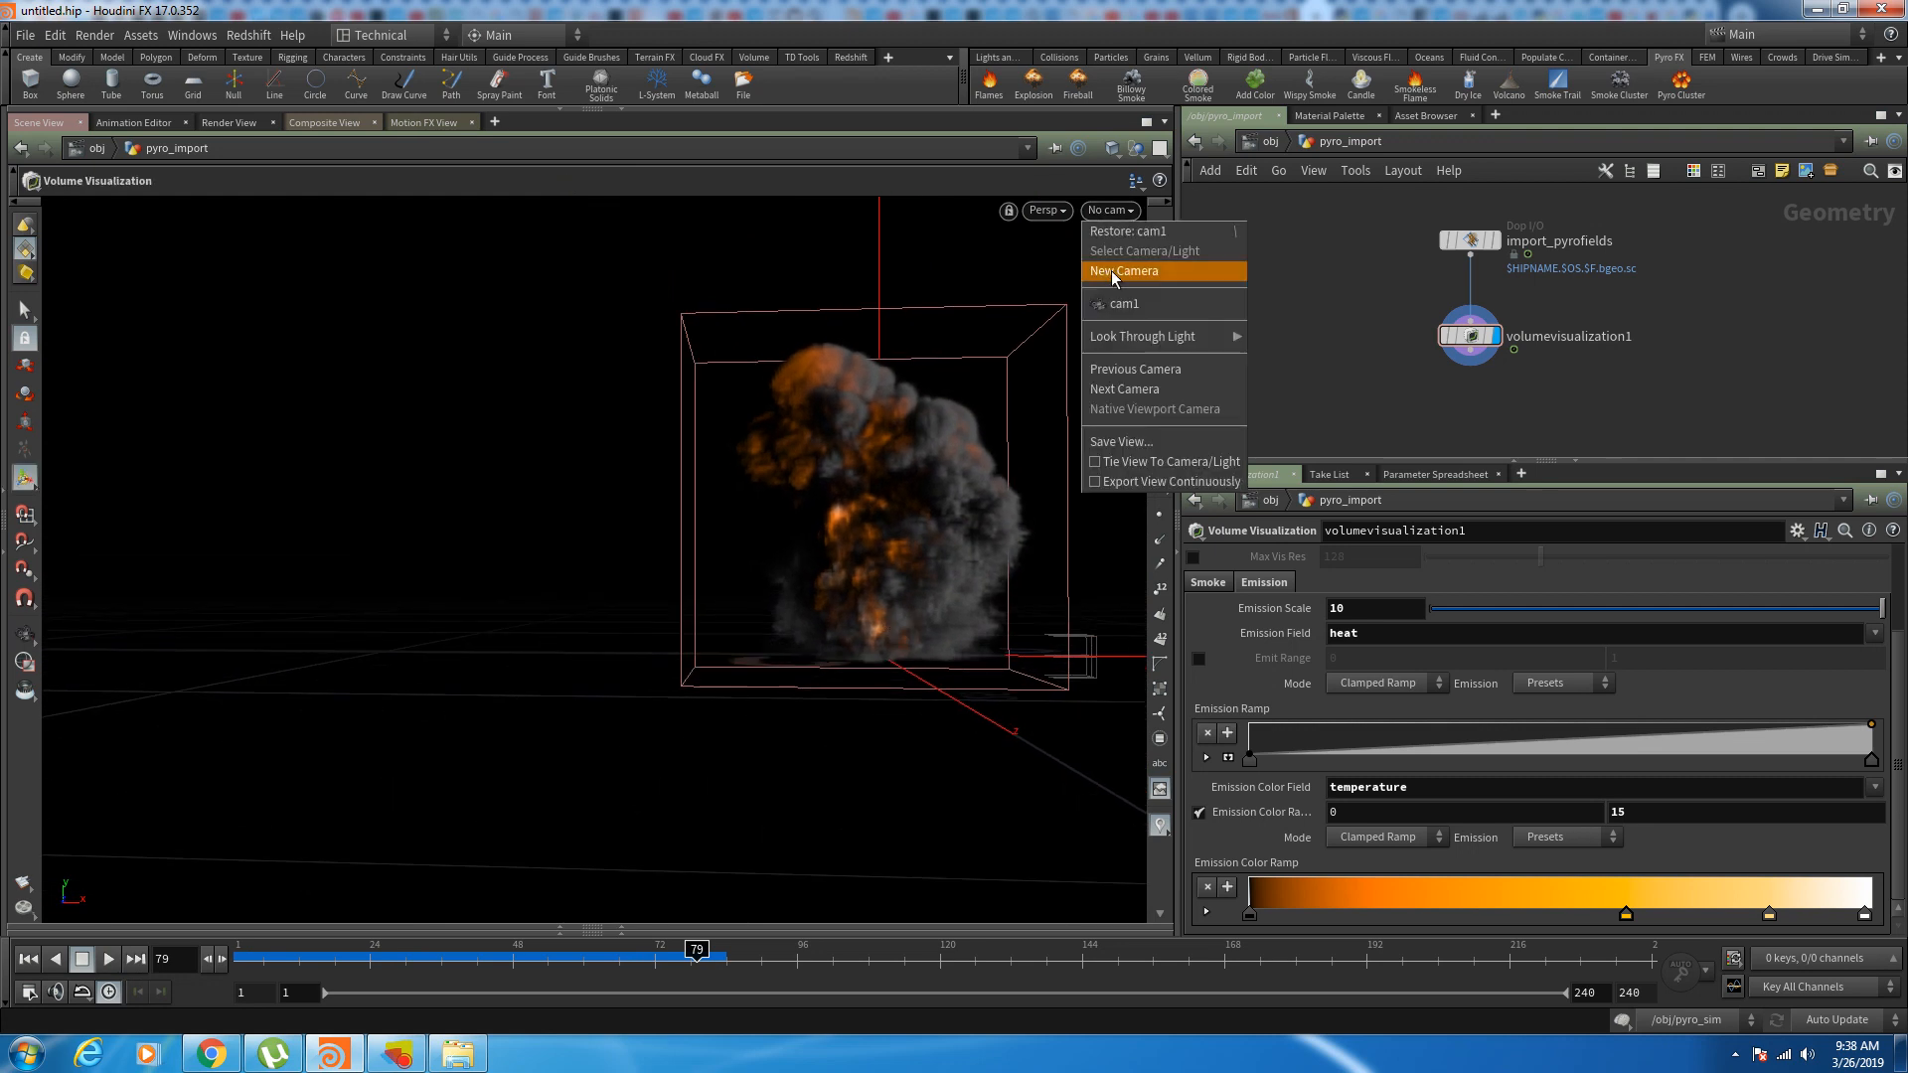
click(1118, 270)
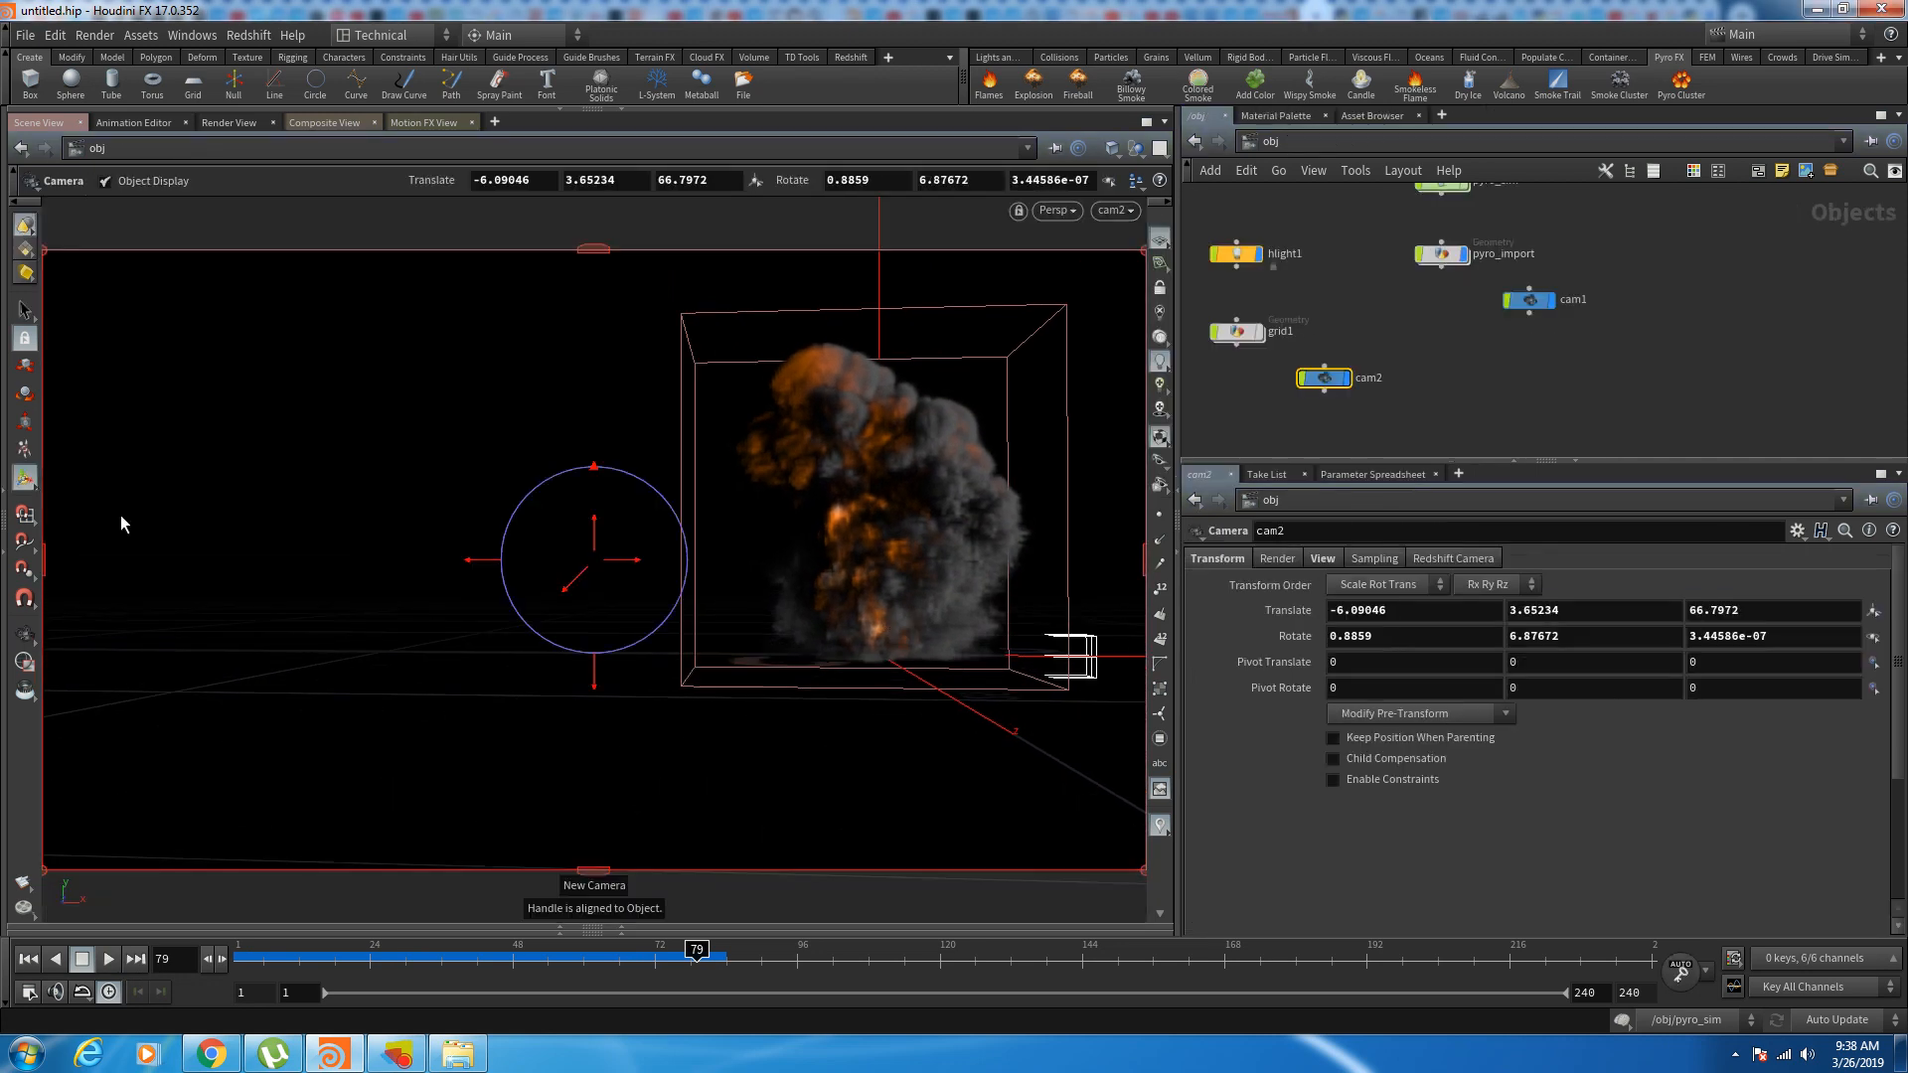
Step: Play the explosion through the new camera from frame 1 and park the timeline at frame 81
drag(291, 957, 235, 957)
click(108, 960)
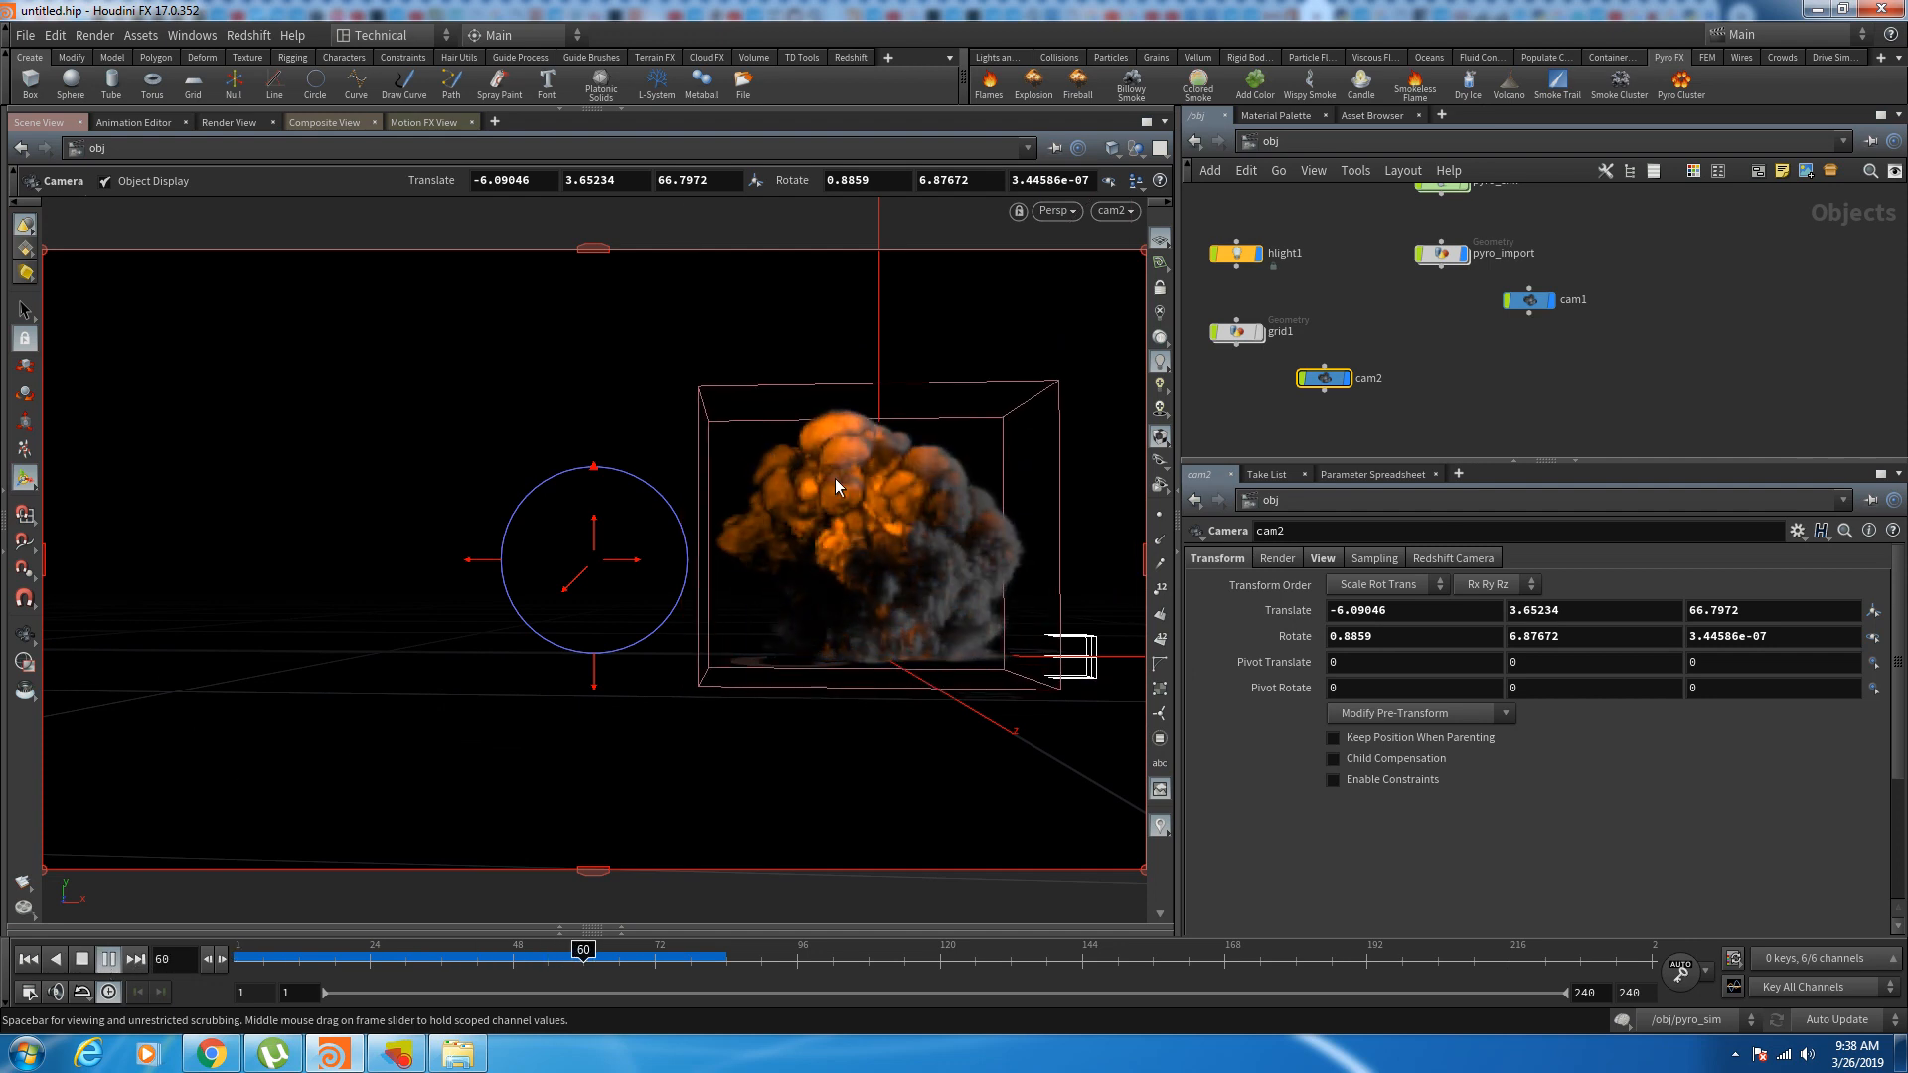
click(708, 960)
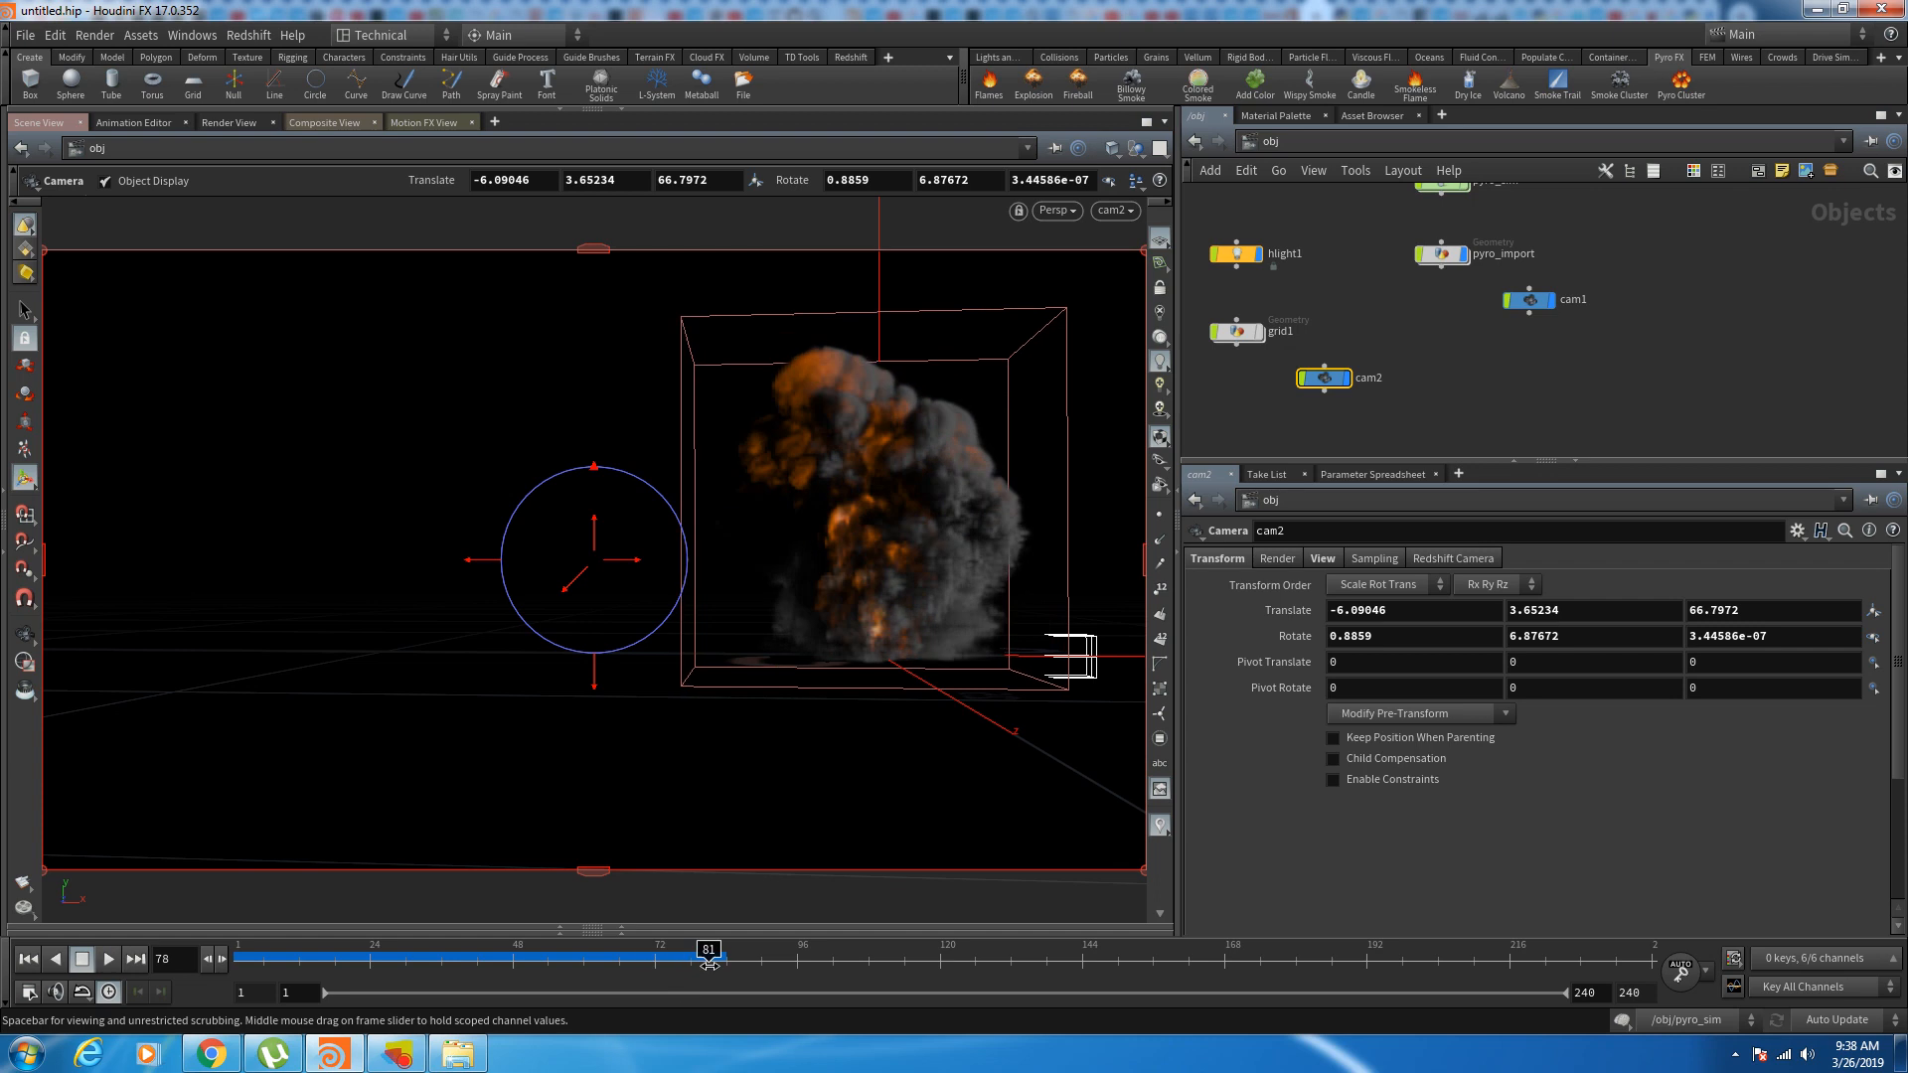
Step: Duplicate the distant light hlight1 and set the copy's Y rotation to -90
key(h)
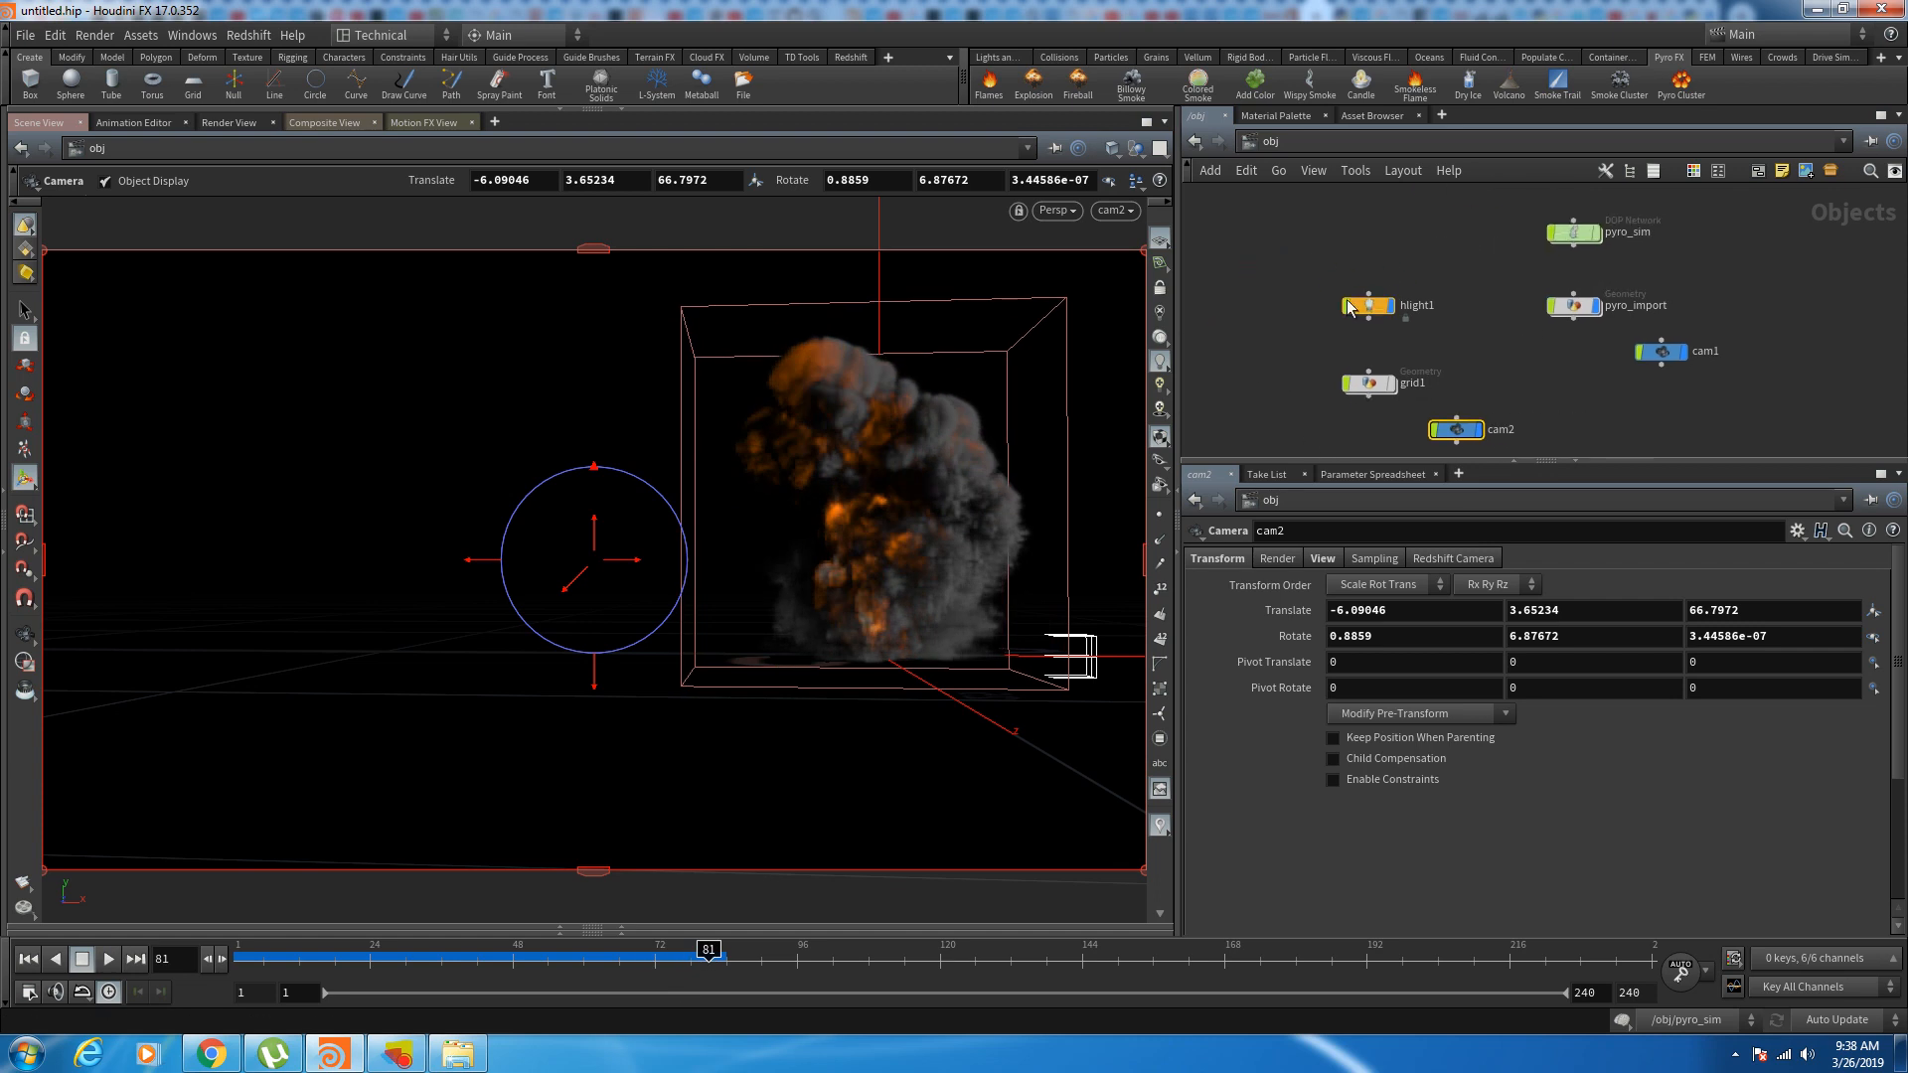
drag(1349, 306, 1369, 342)
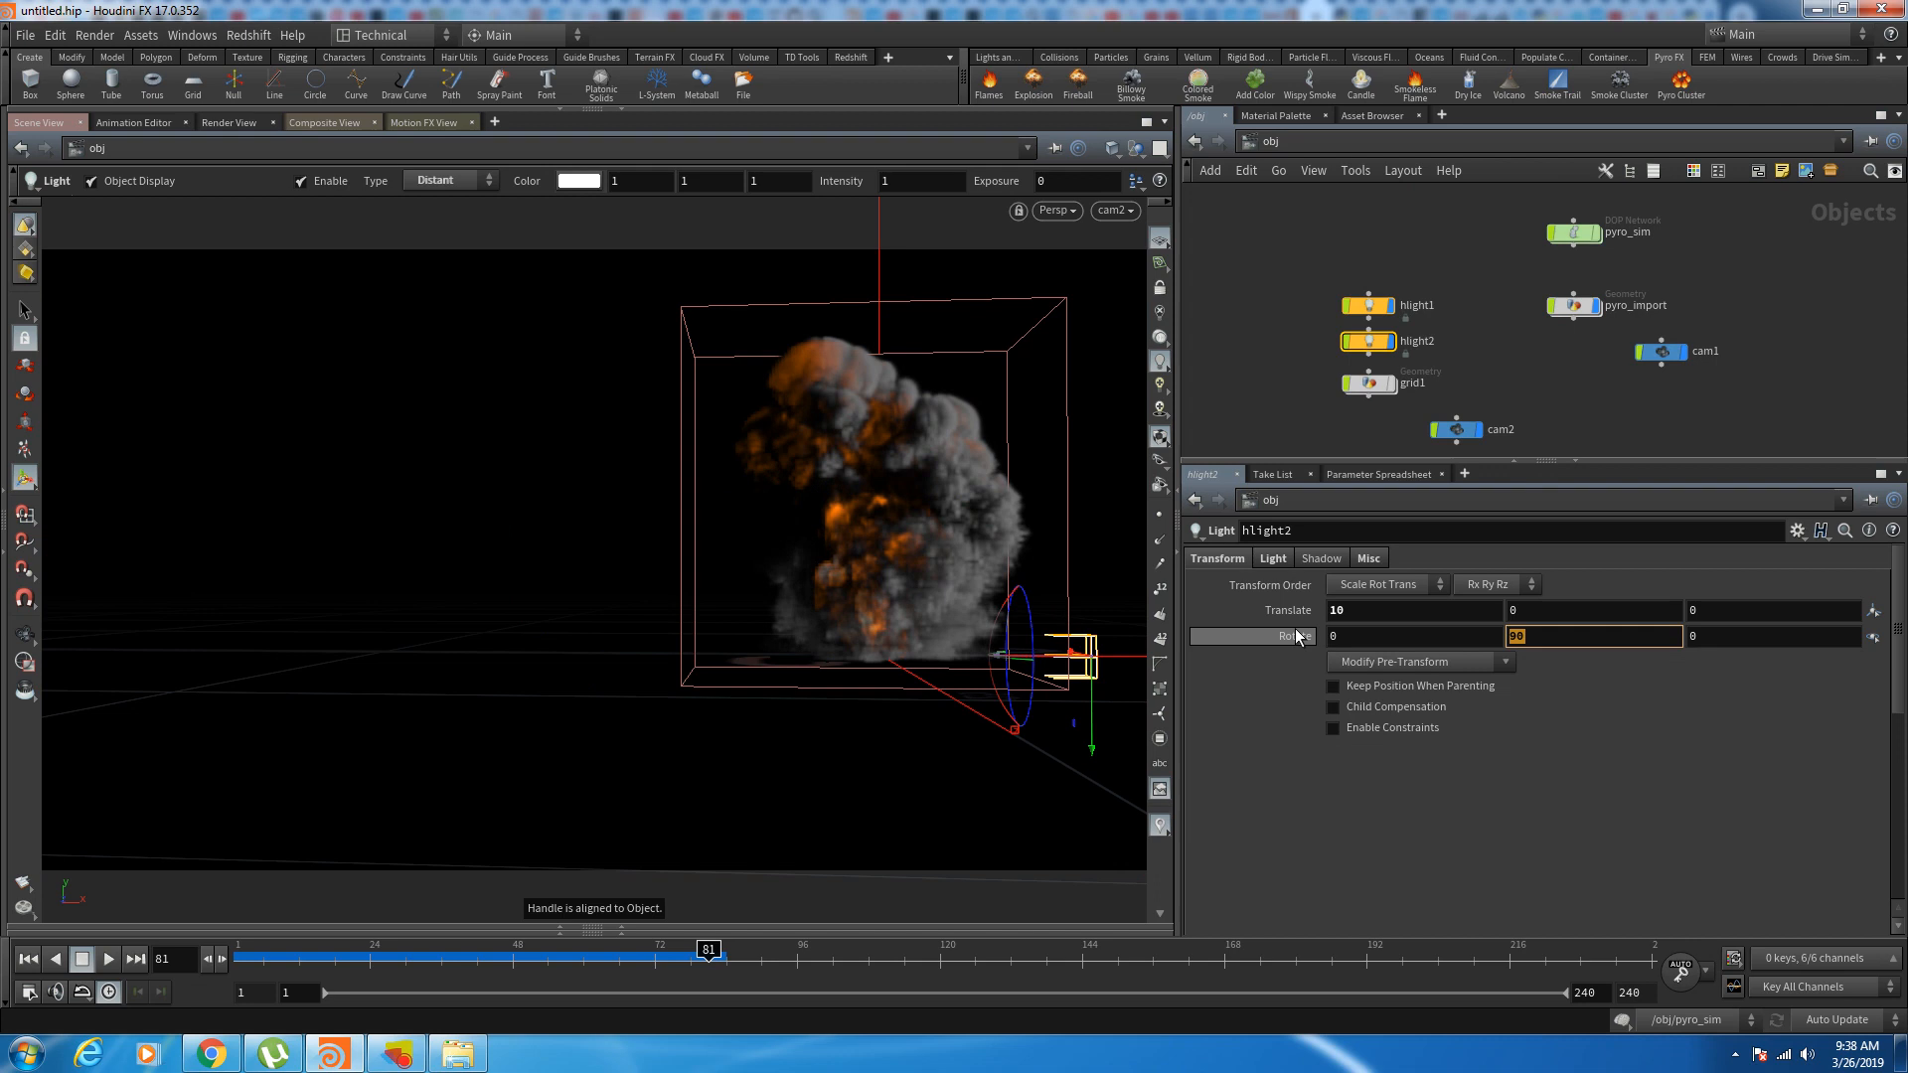
key(Return)
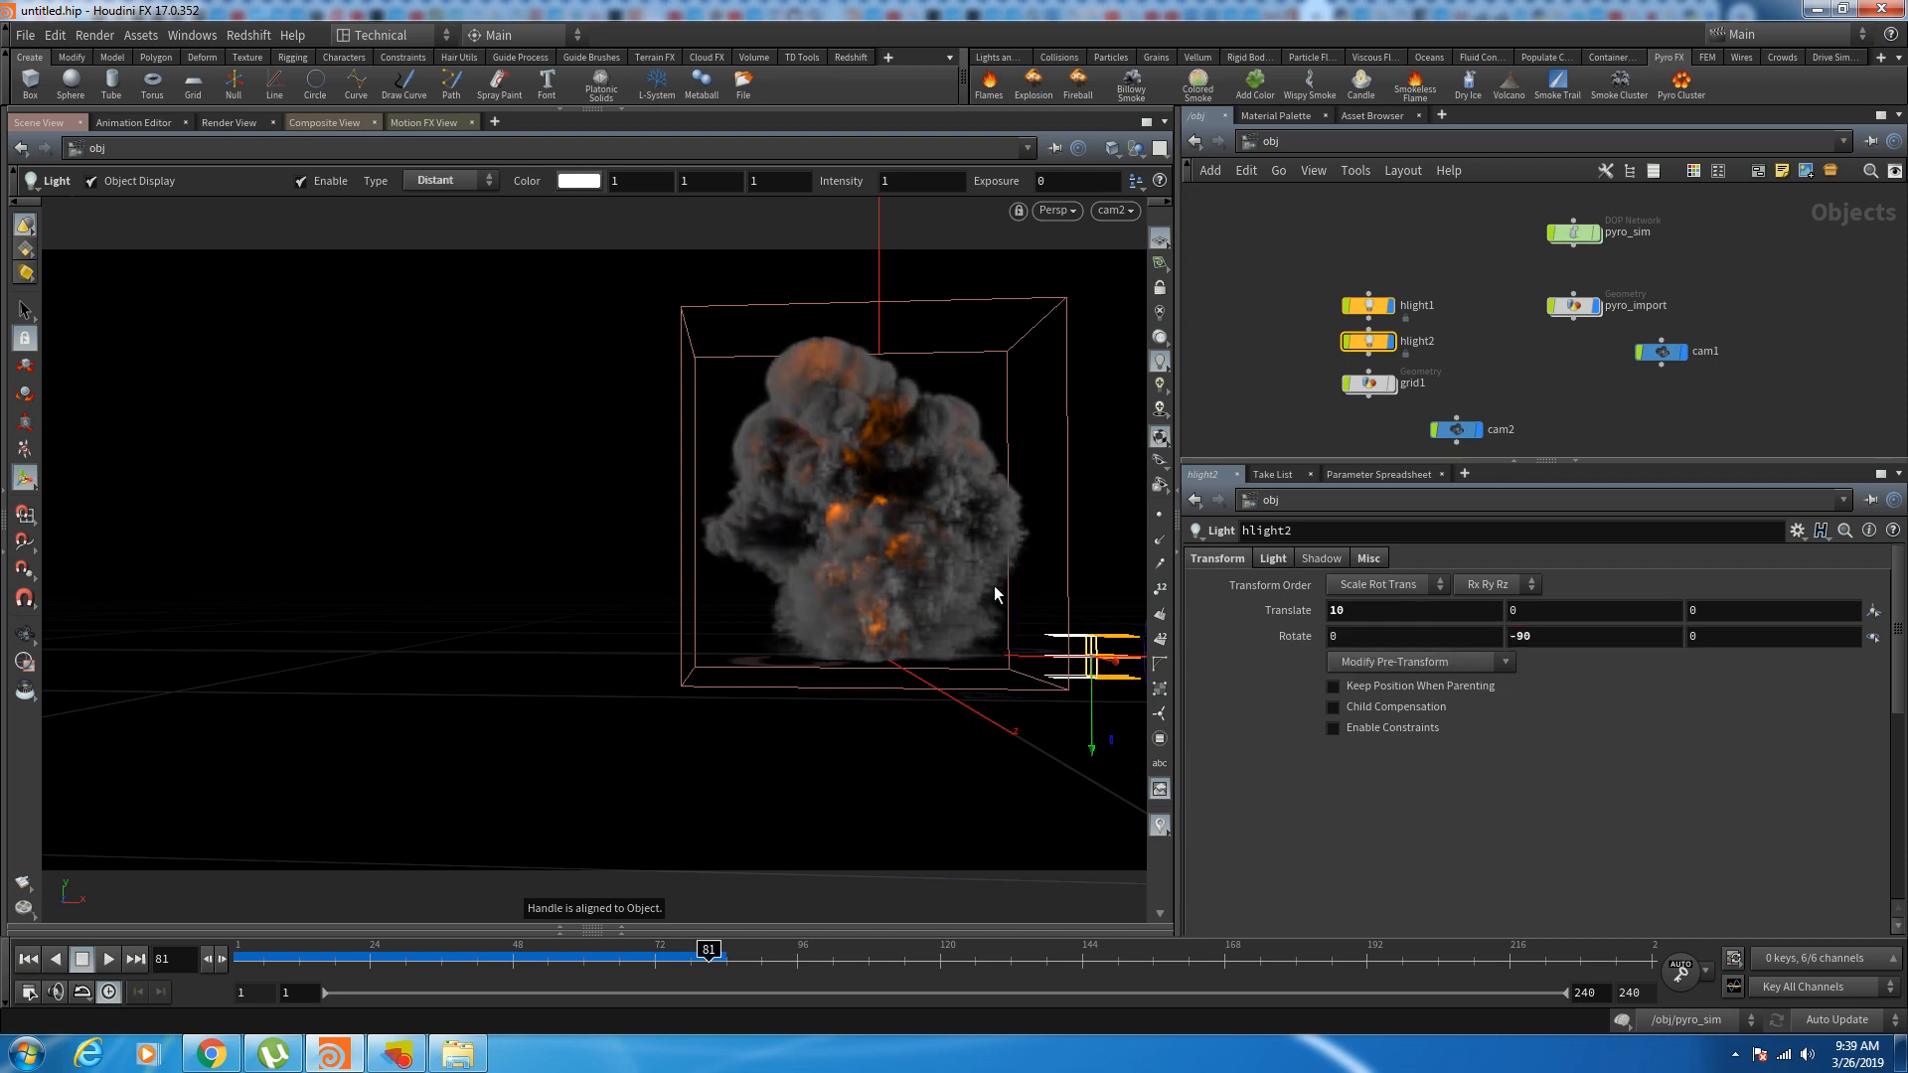
Step: Color hlight2 with the 15,000K Clear blue poleward sky preset and lower its Intensity to about 0.42
click(1274, 562)
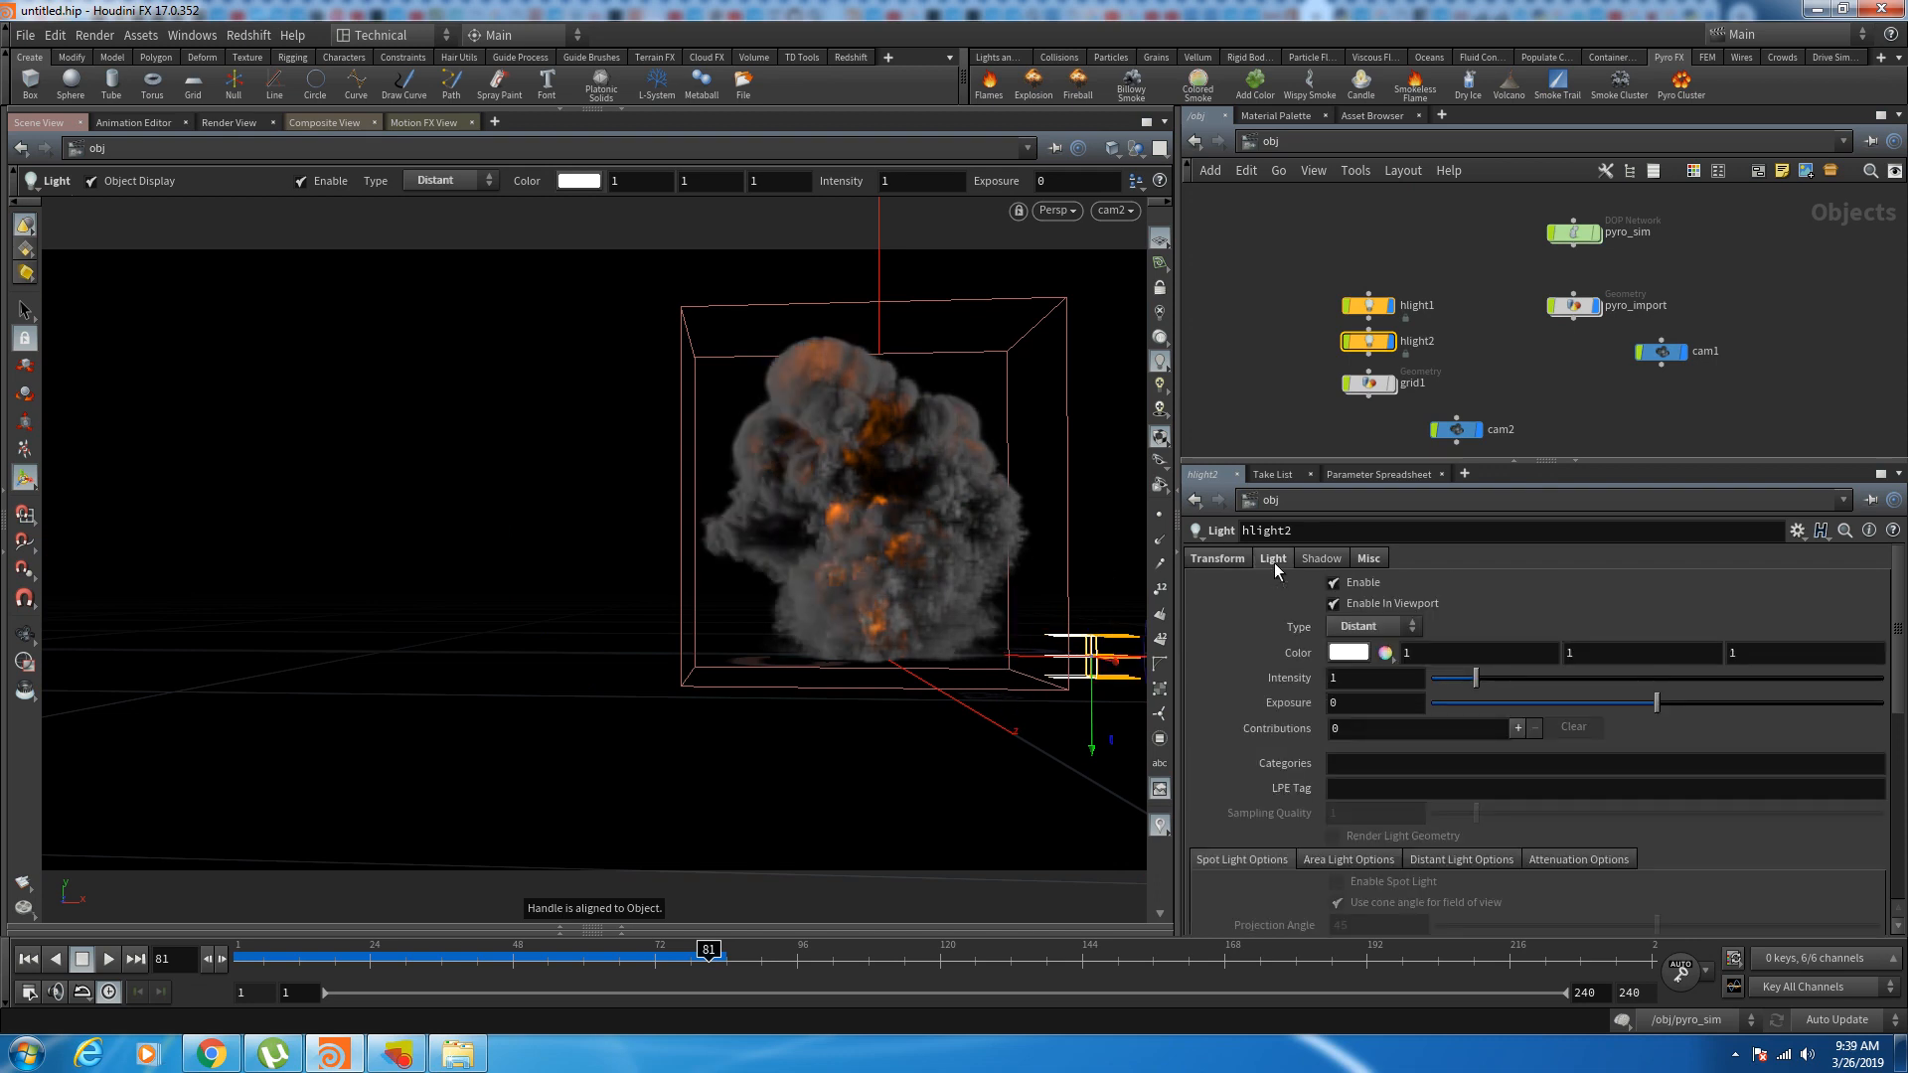
click(1348, 653)
click(1472, 939)
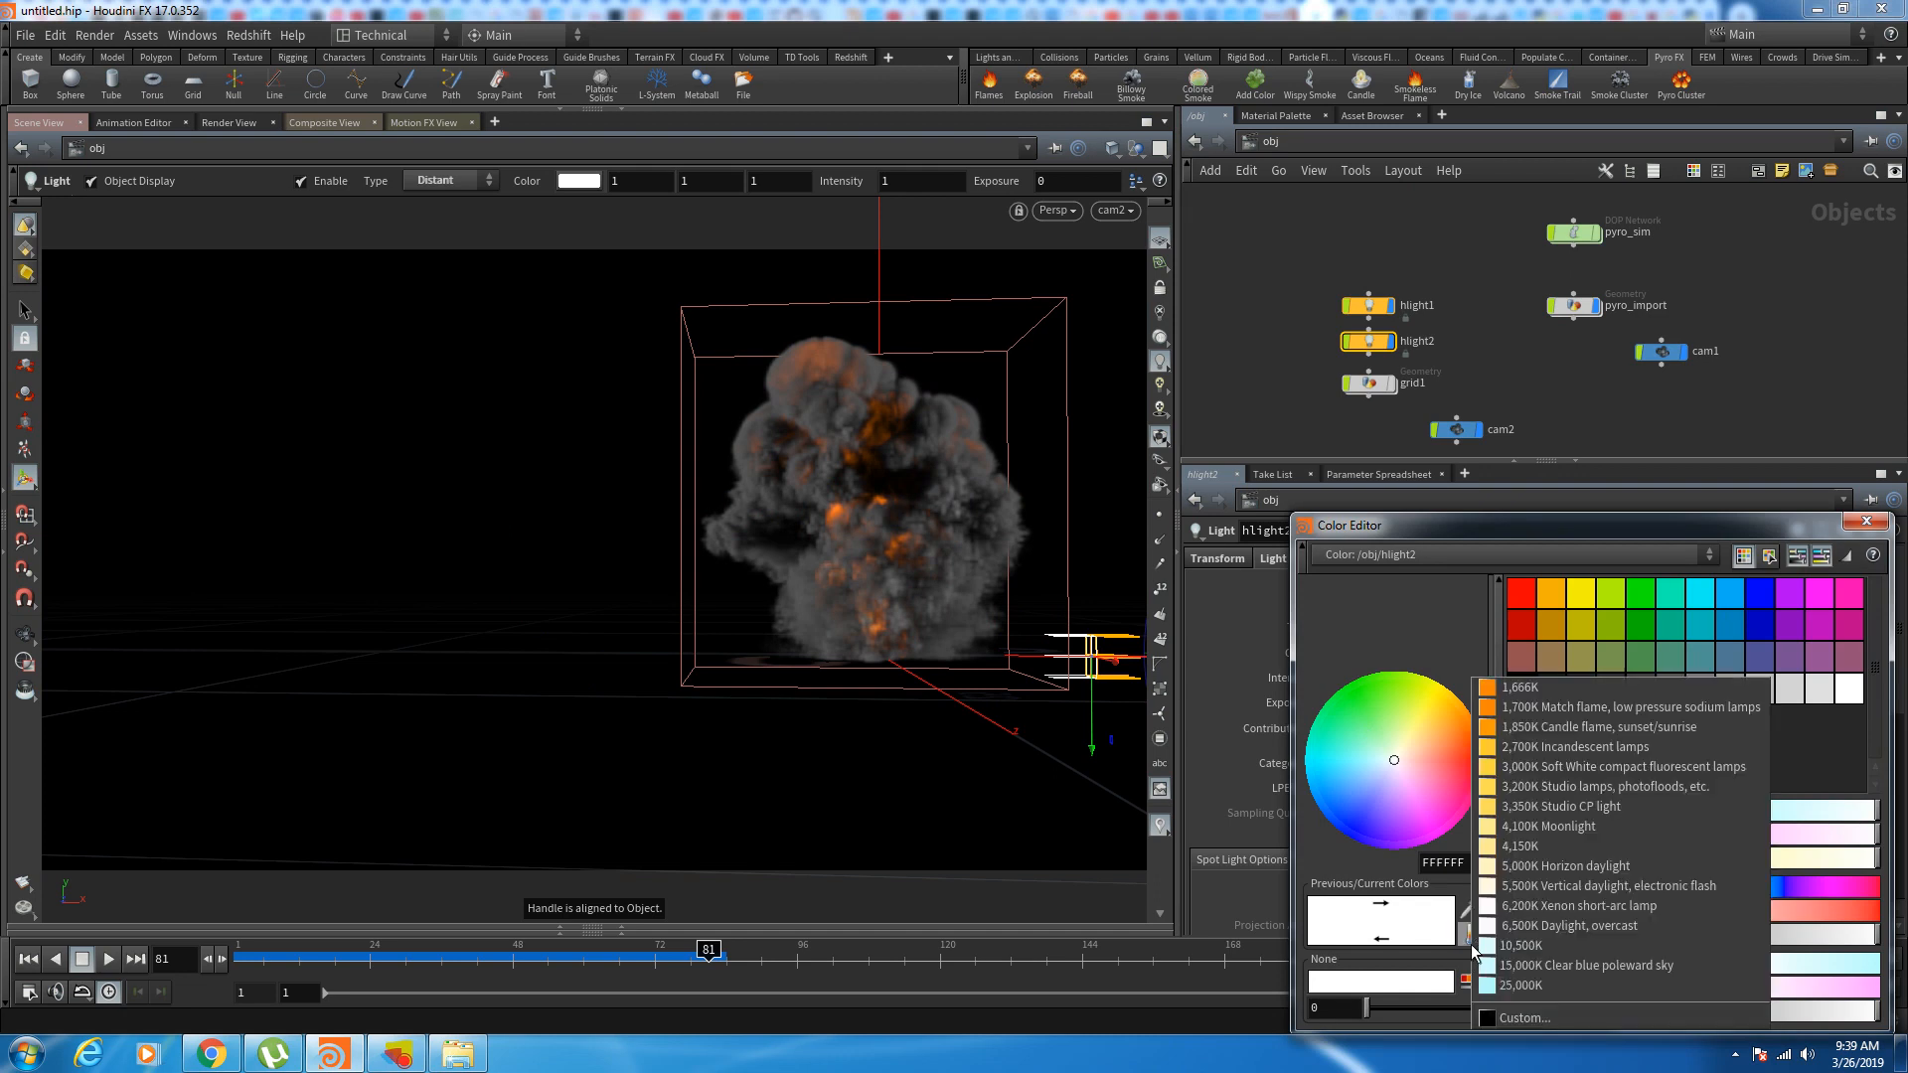
click(1530, 974)
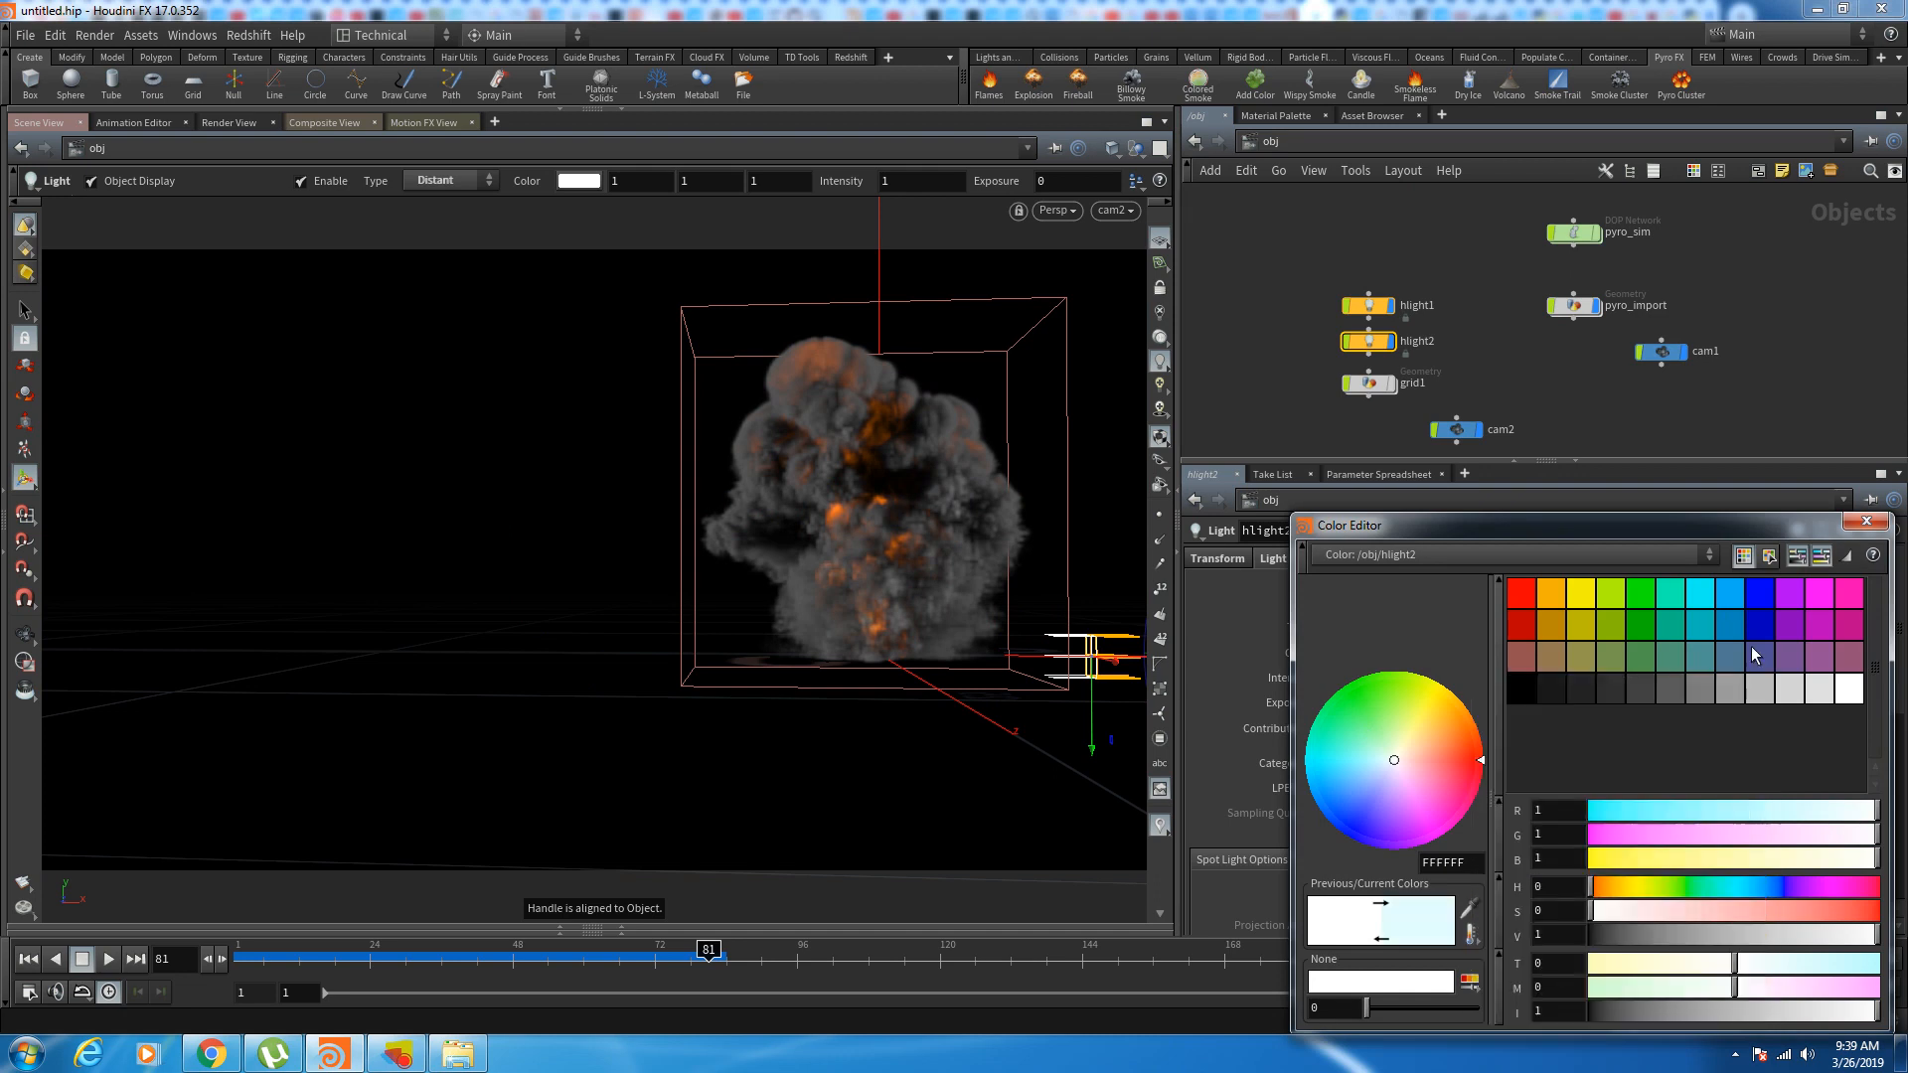
click(1867, 521)
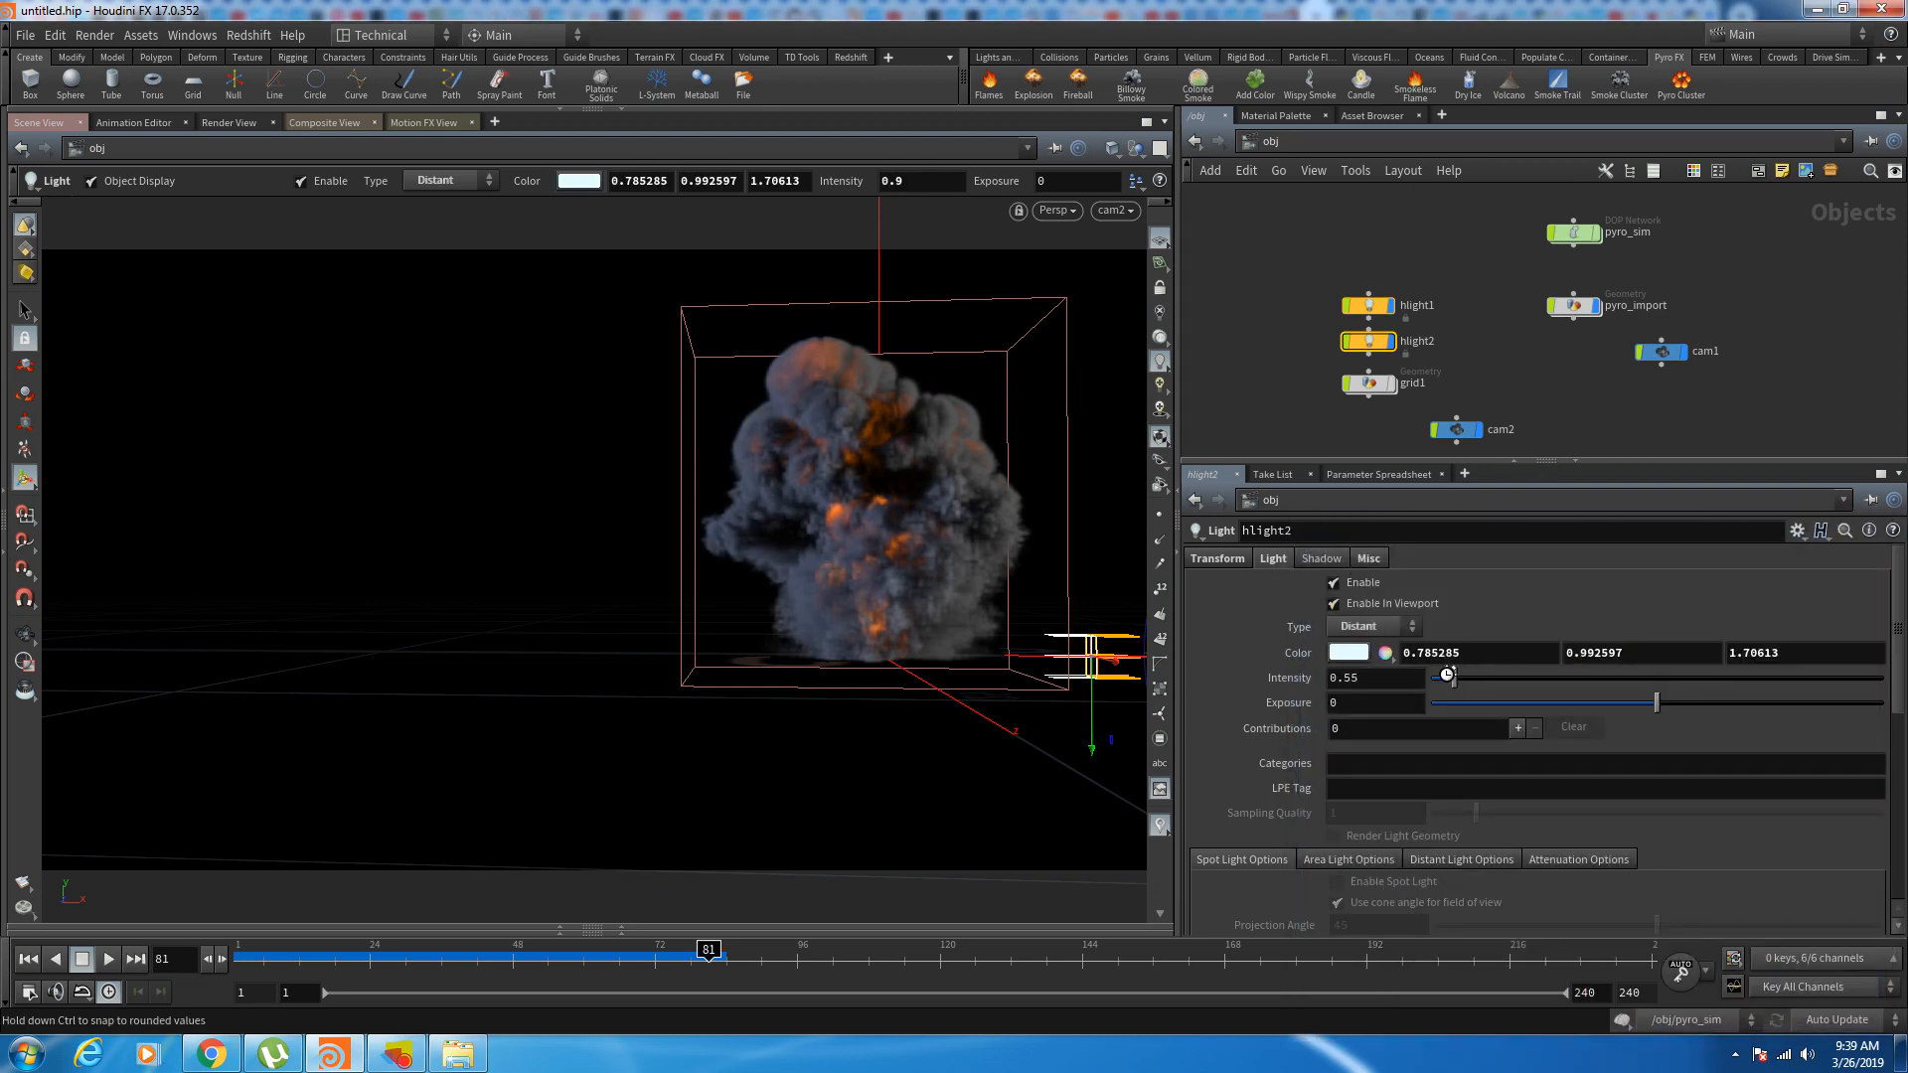
drag(1448, 676, 1445, 675)
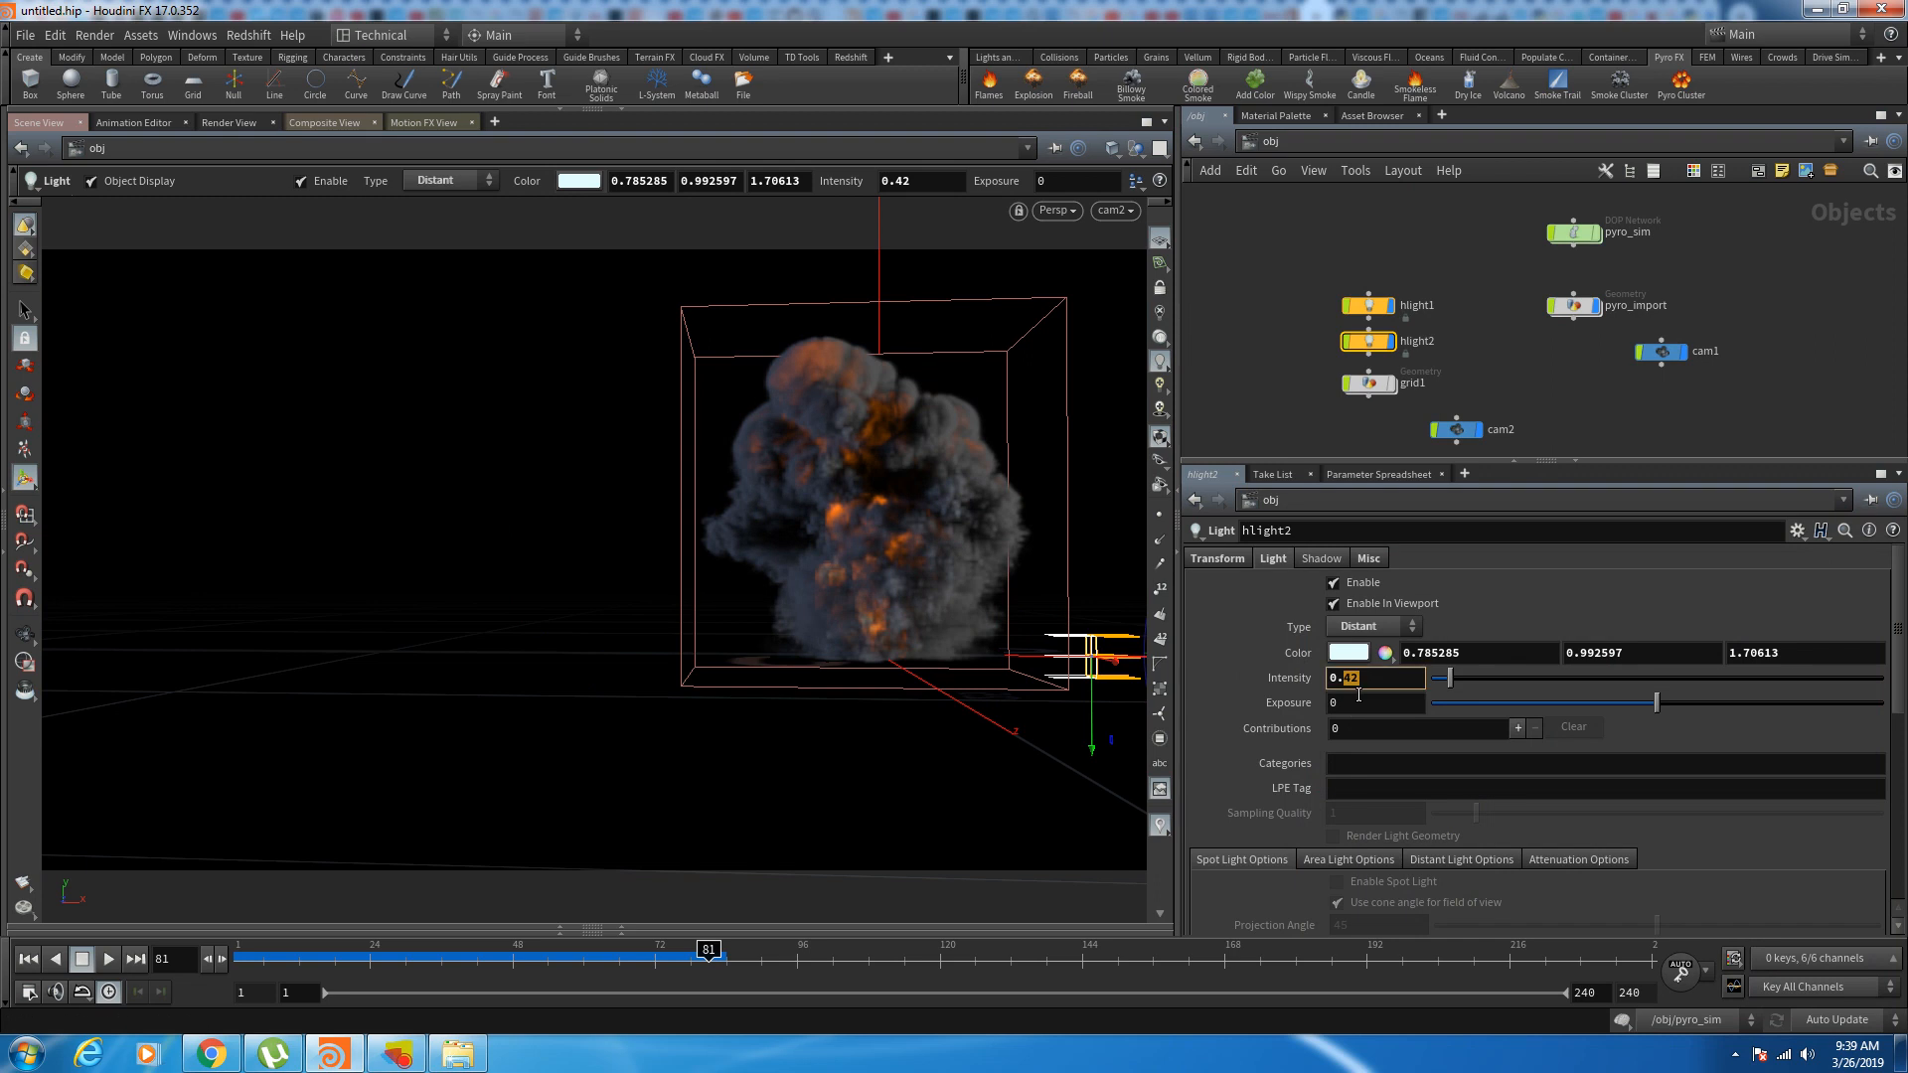
Step: Tint hlight1 a pale warm cream (RGB 1.21232, 0.960889, 0.762854) using a color temperature preset
click(1368, 308)
click(1272, 558)
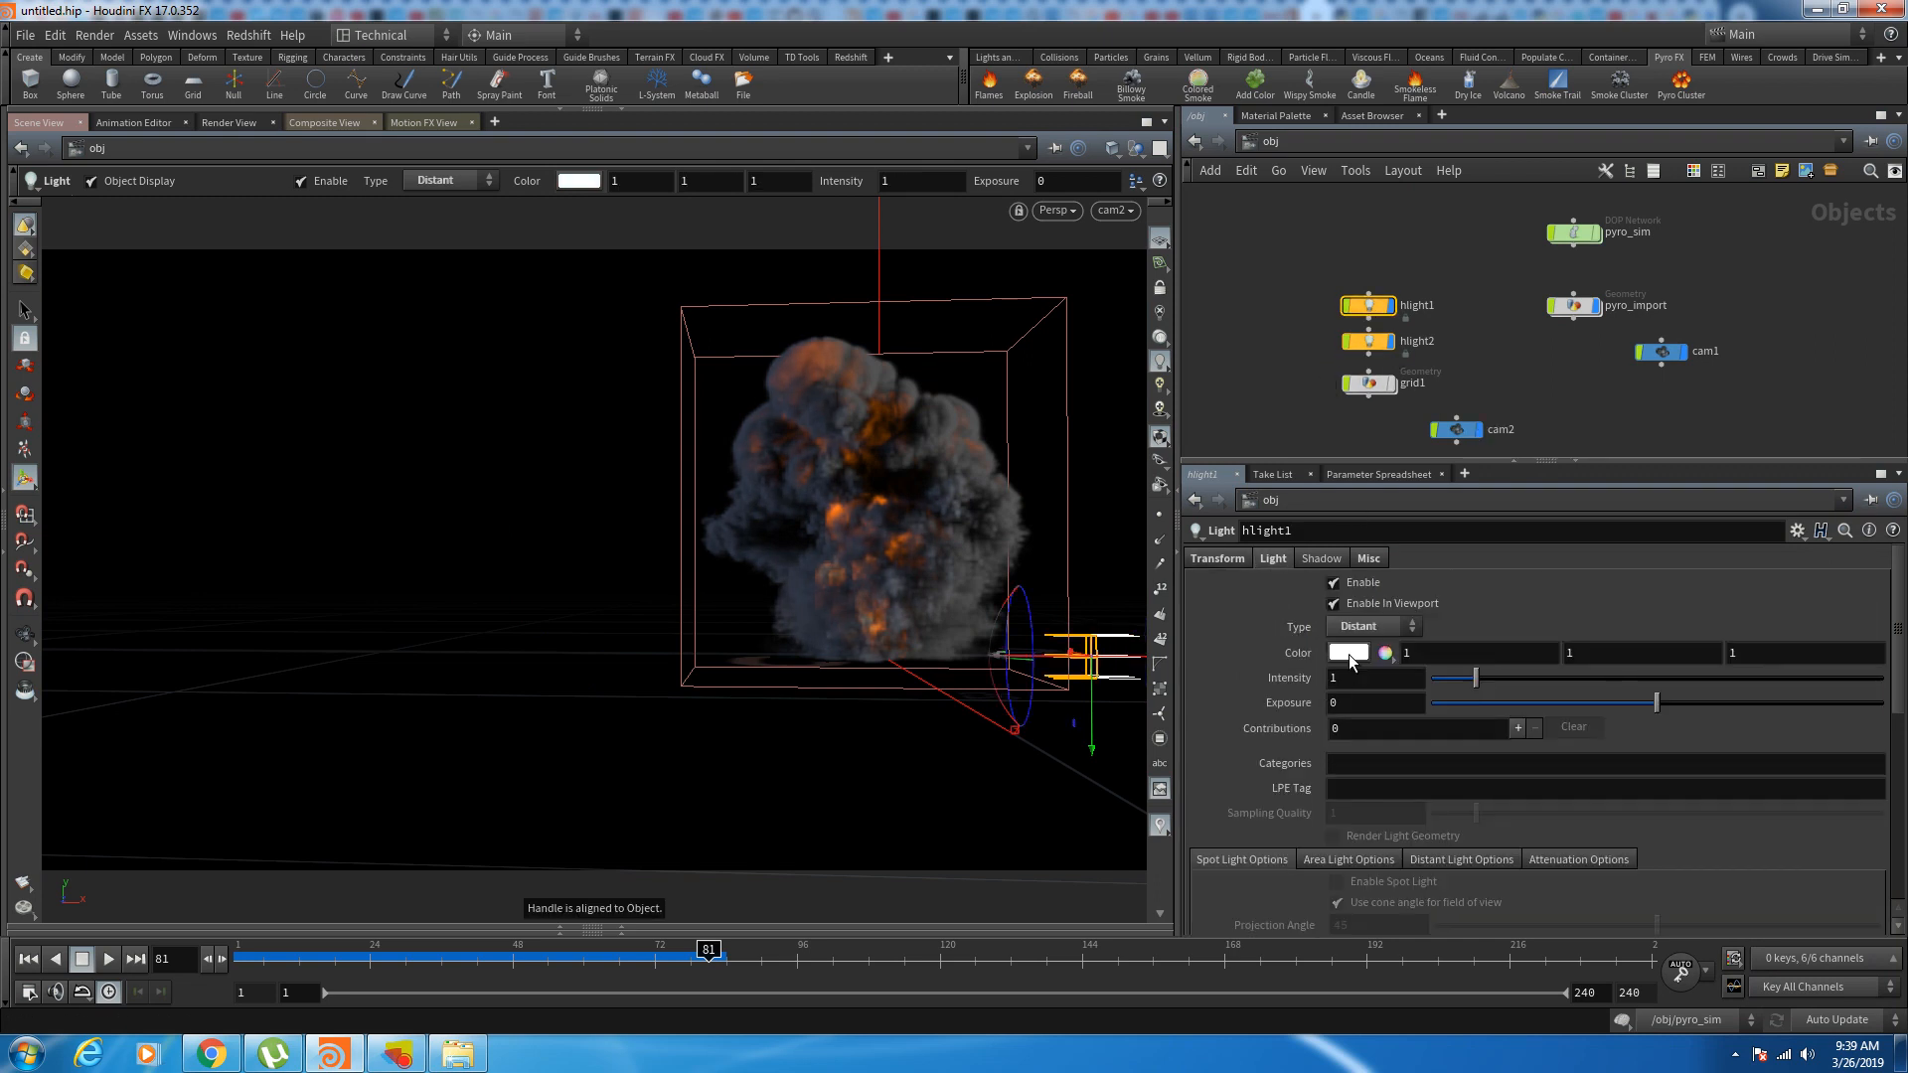
click(1348, 652)
click(1477, 938)
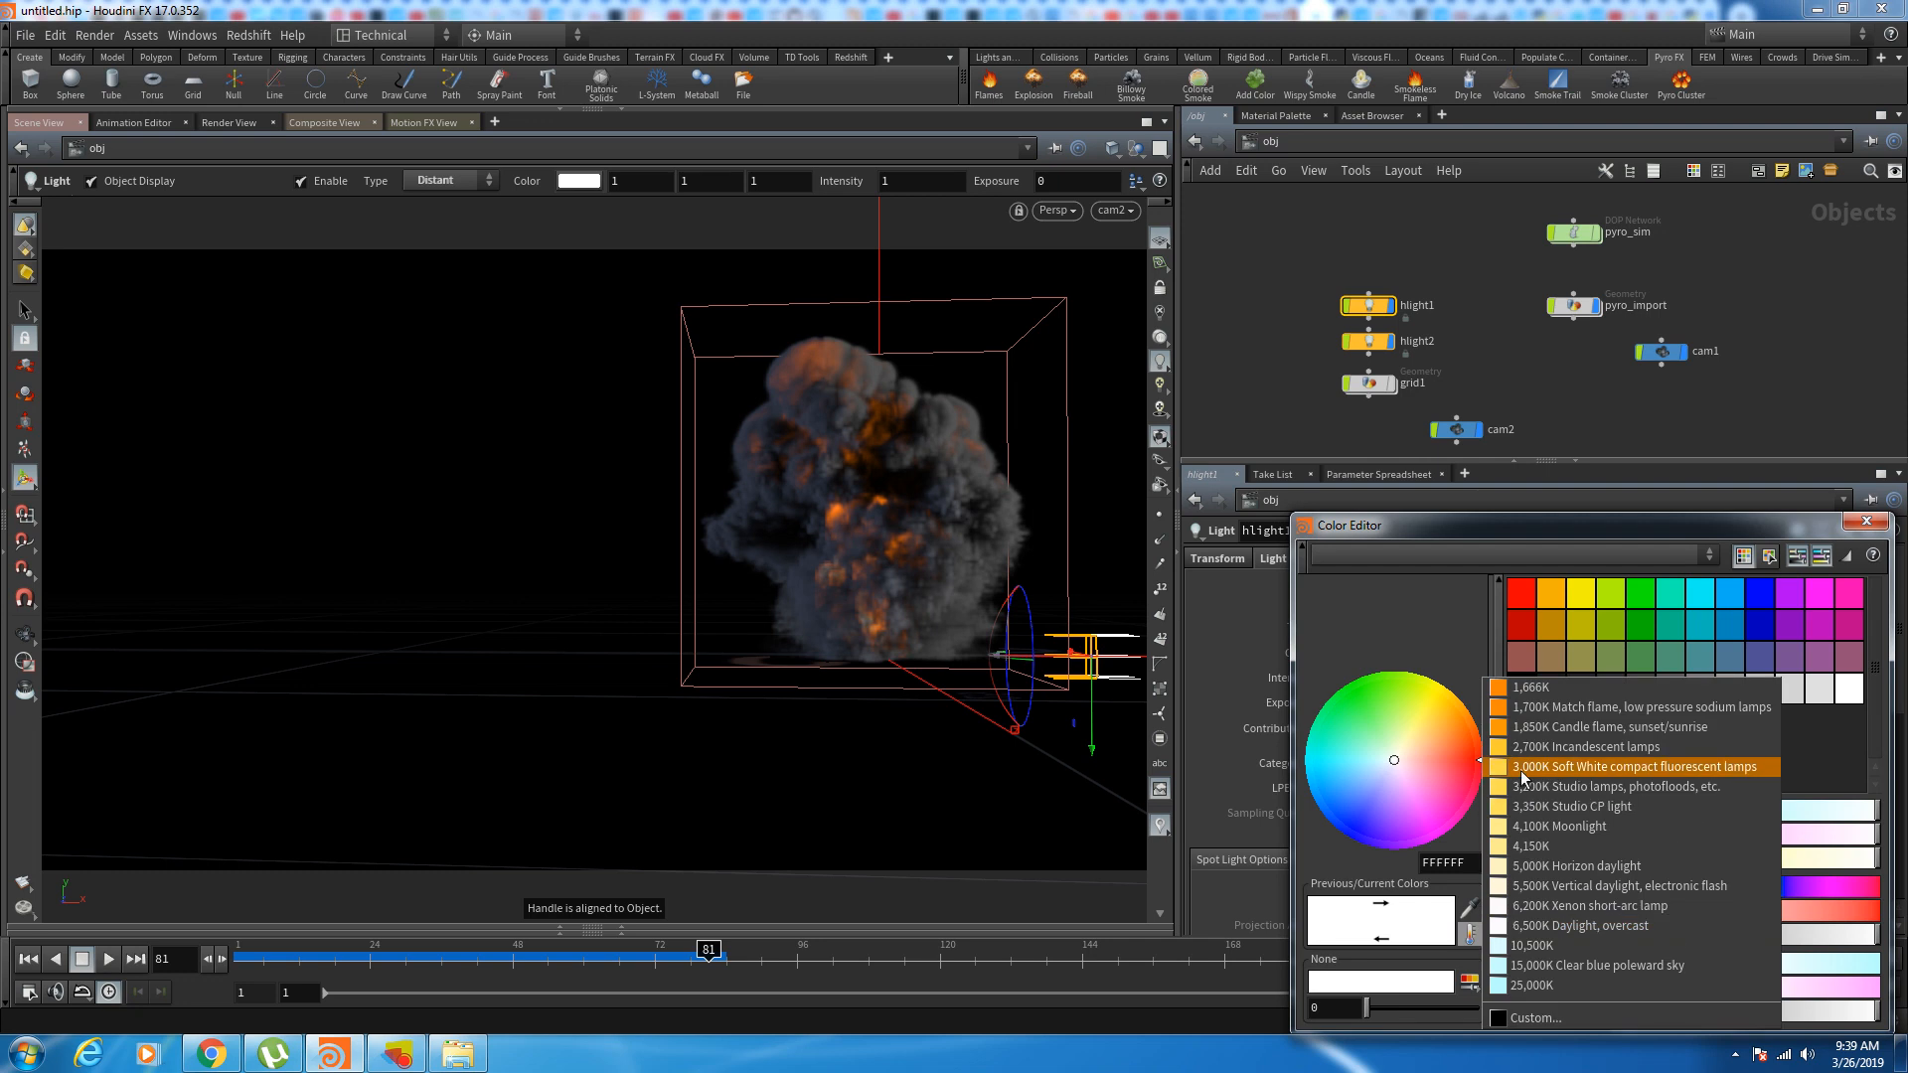
click(1534, 847)
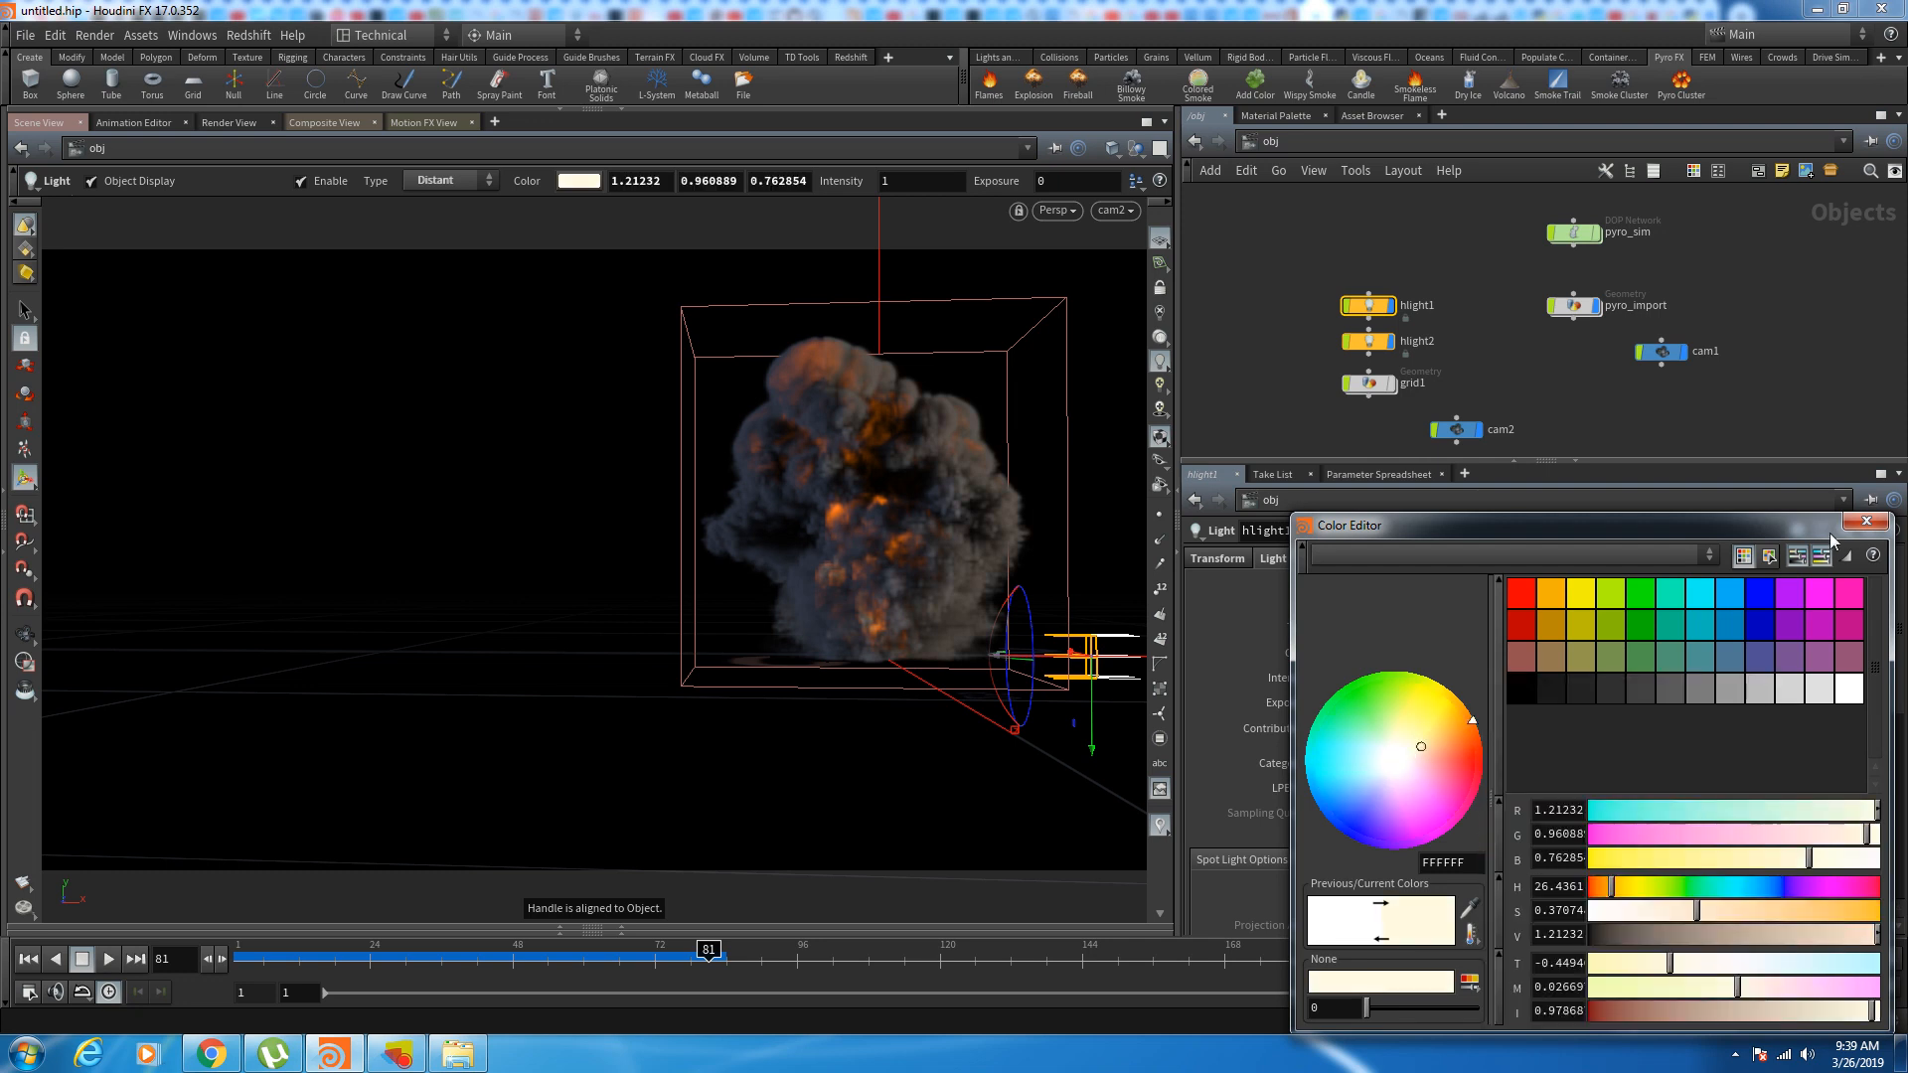
click(1865, 521)
Step: Play the relit explosion from the start and turn on the display of the grid1 ground plane
click(239, 957)
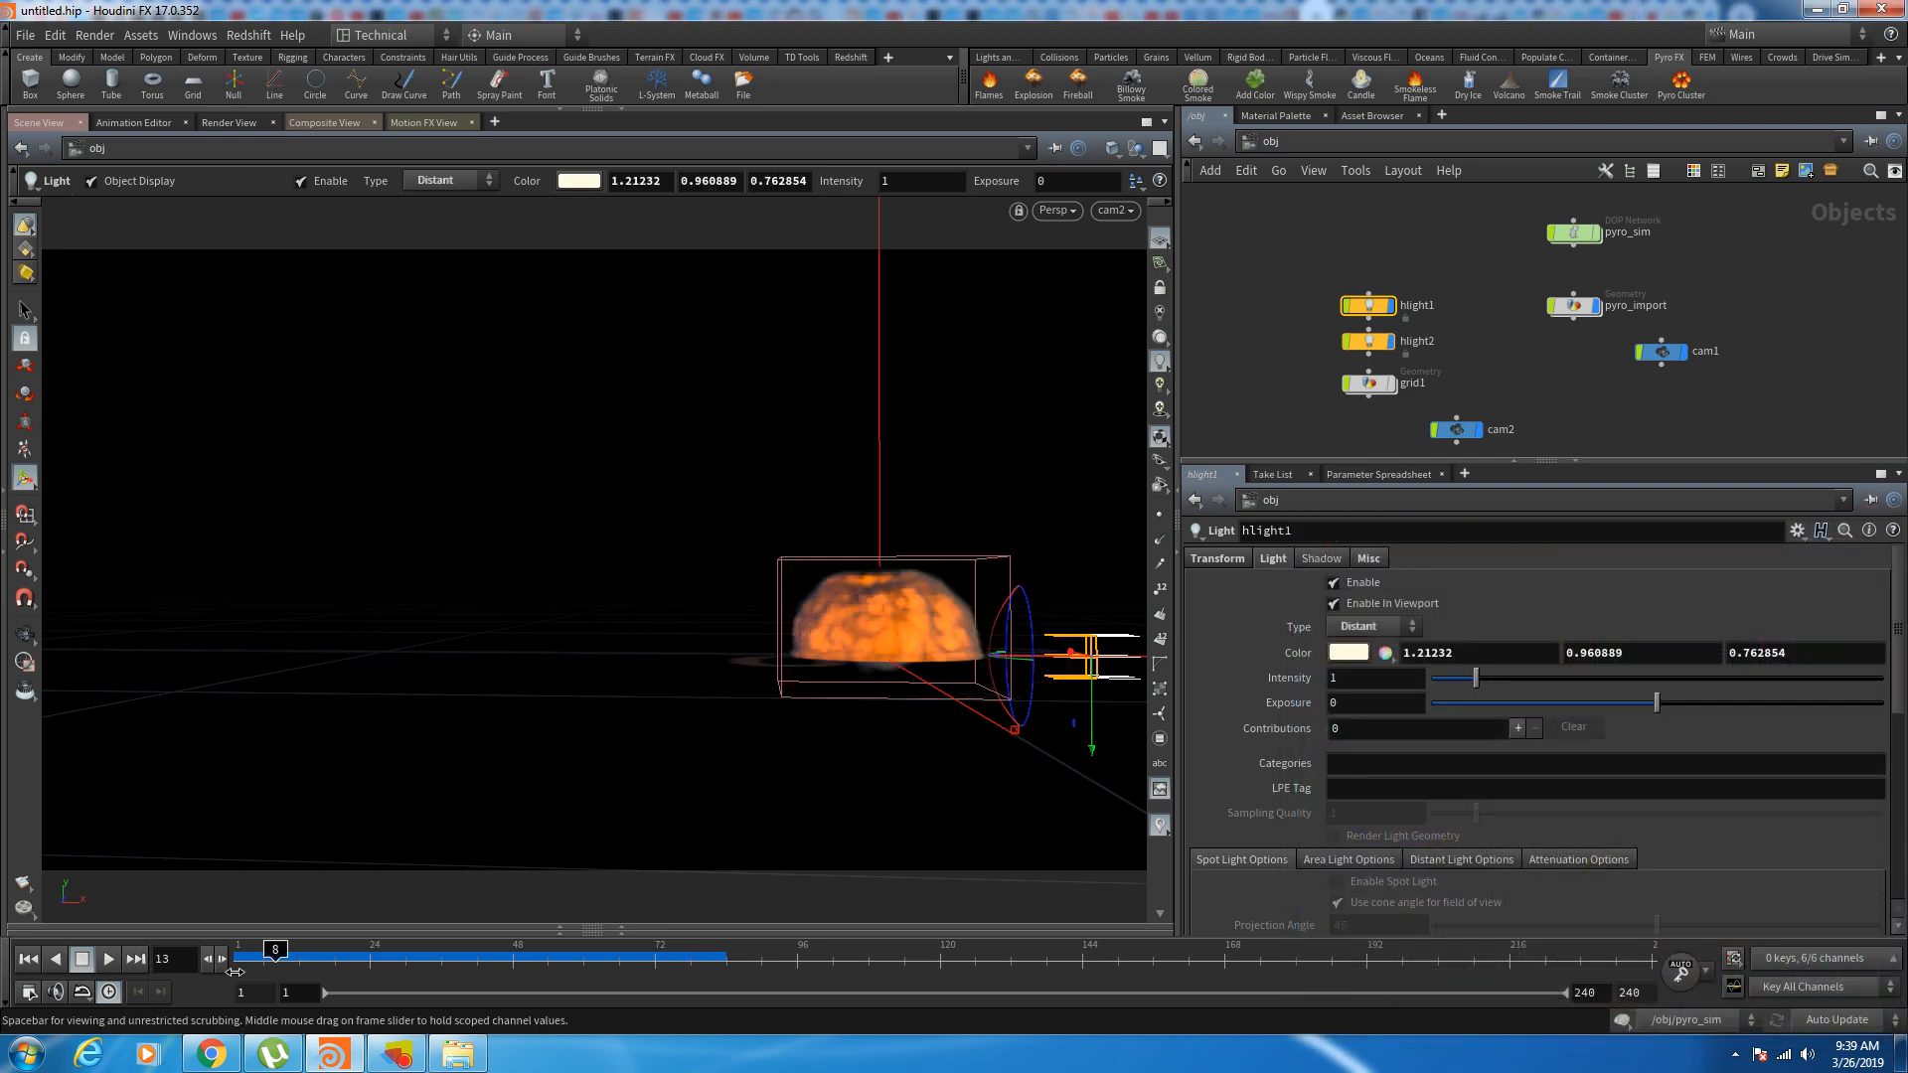
click(118, 962)
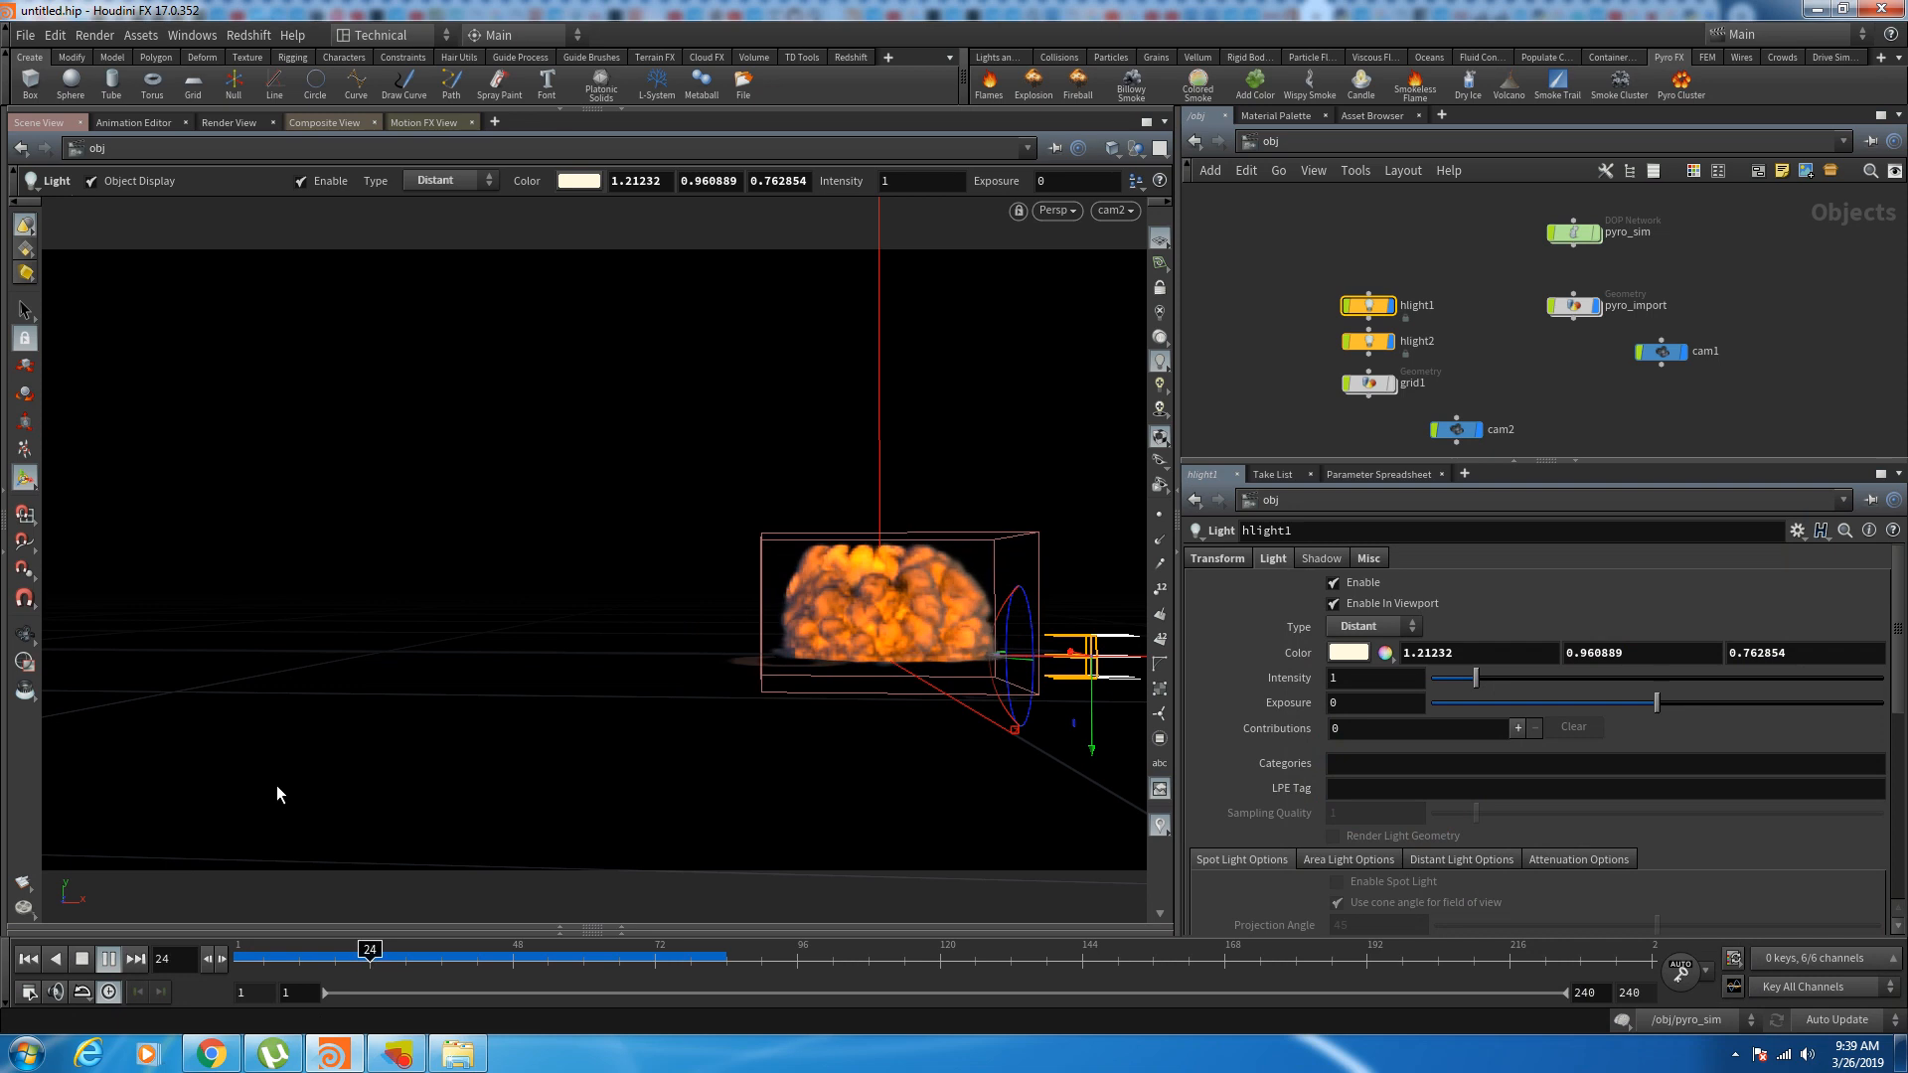
click(1390, 384)
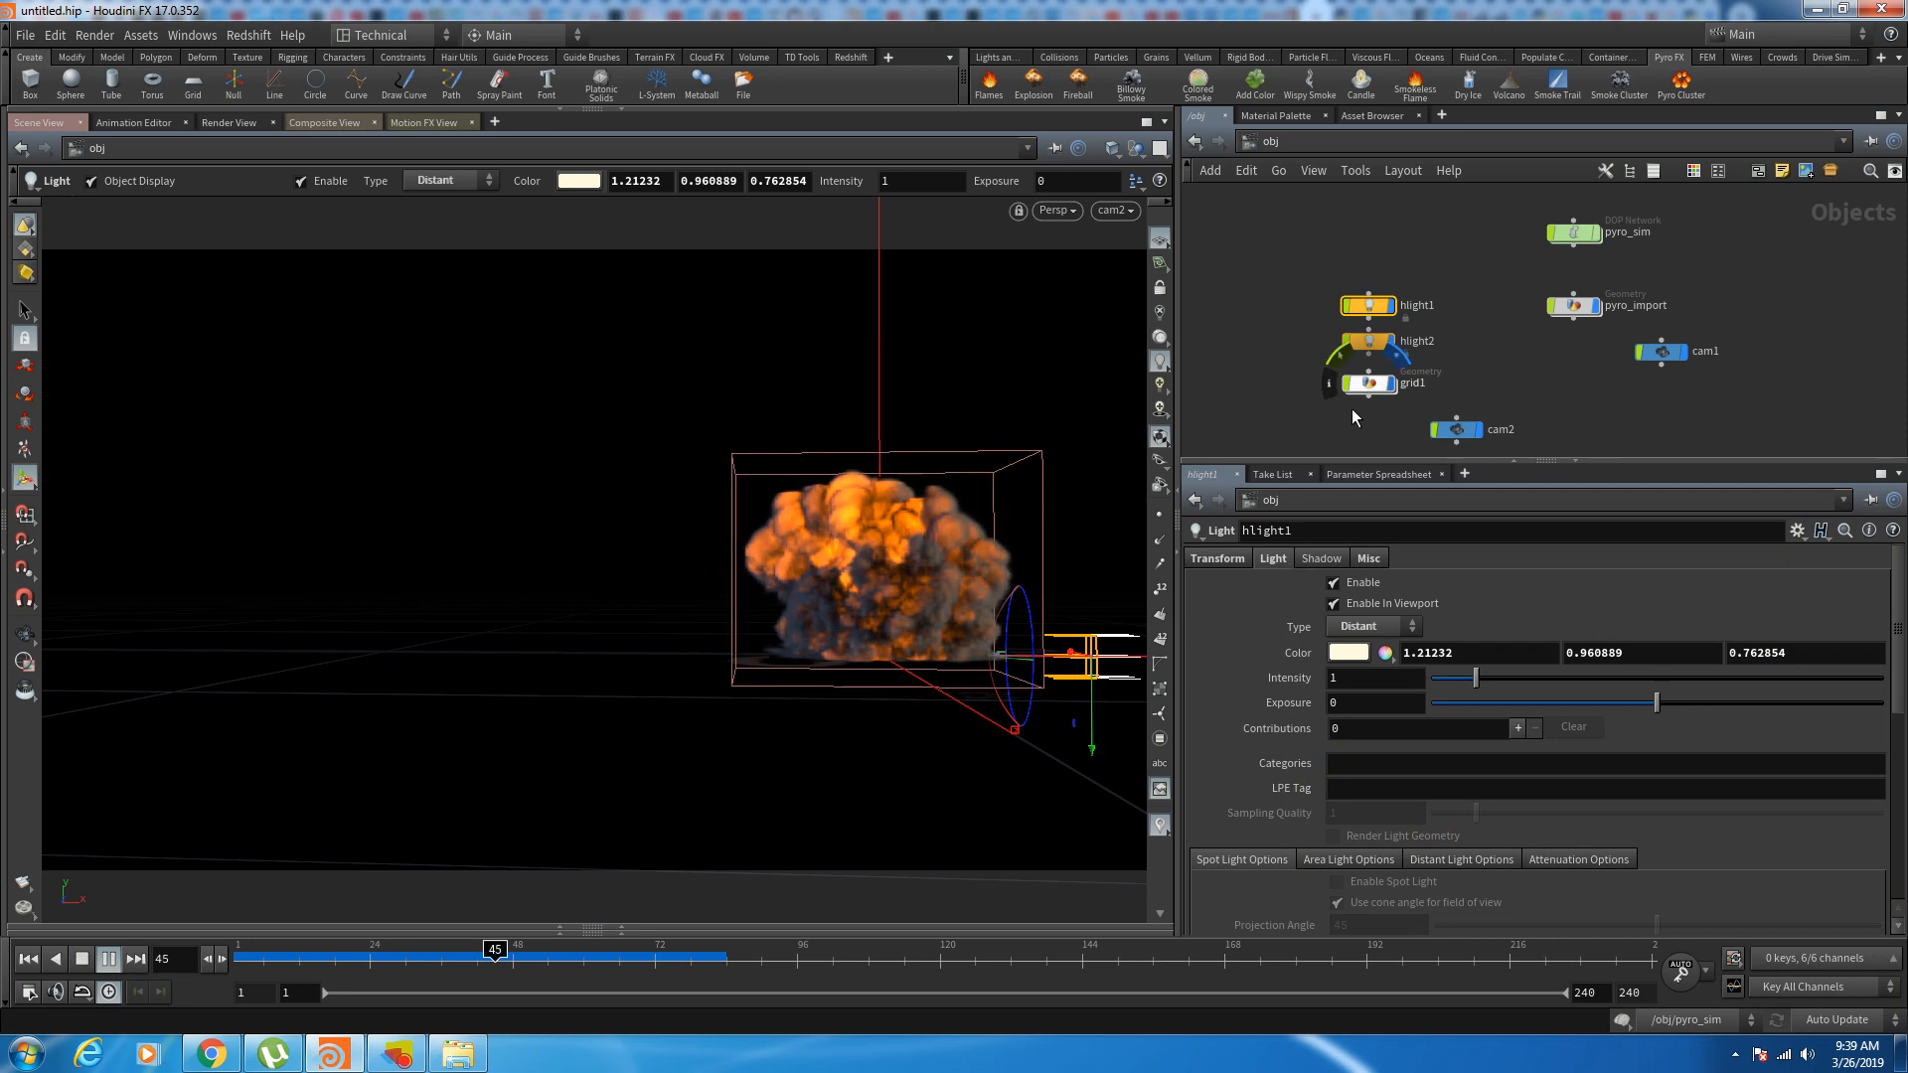
Step: Play and scrub the explosion above the ground plane to check the lighting, ending at frame 81
click(117, 958)
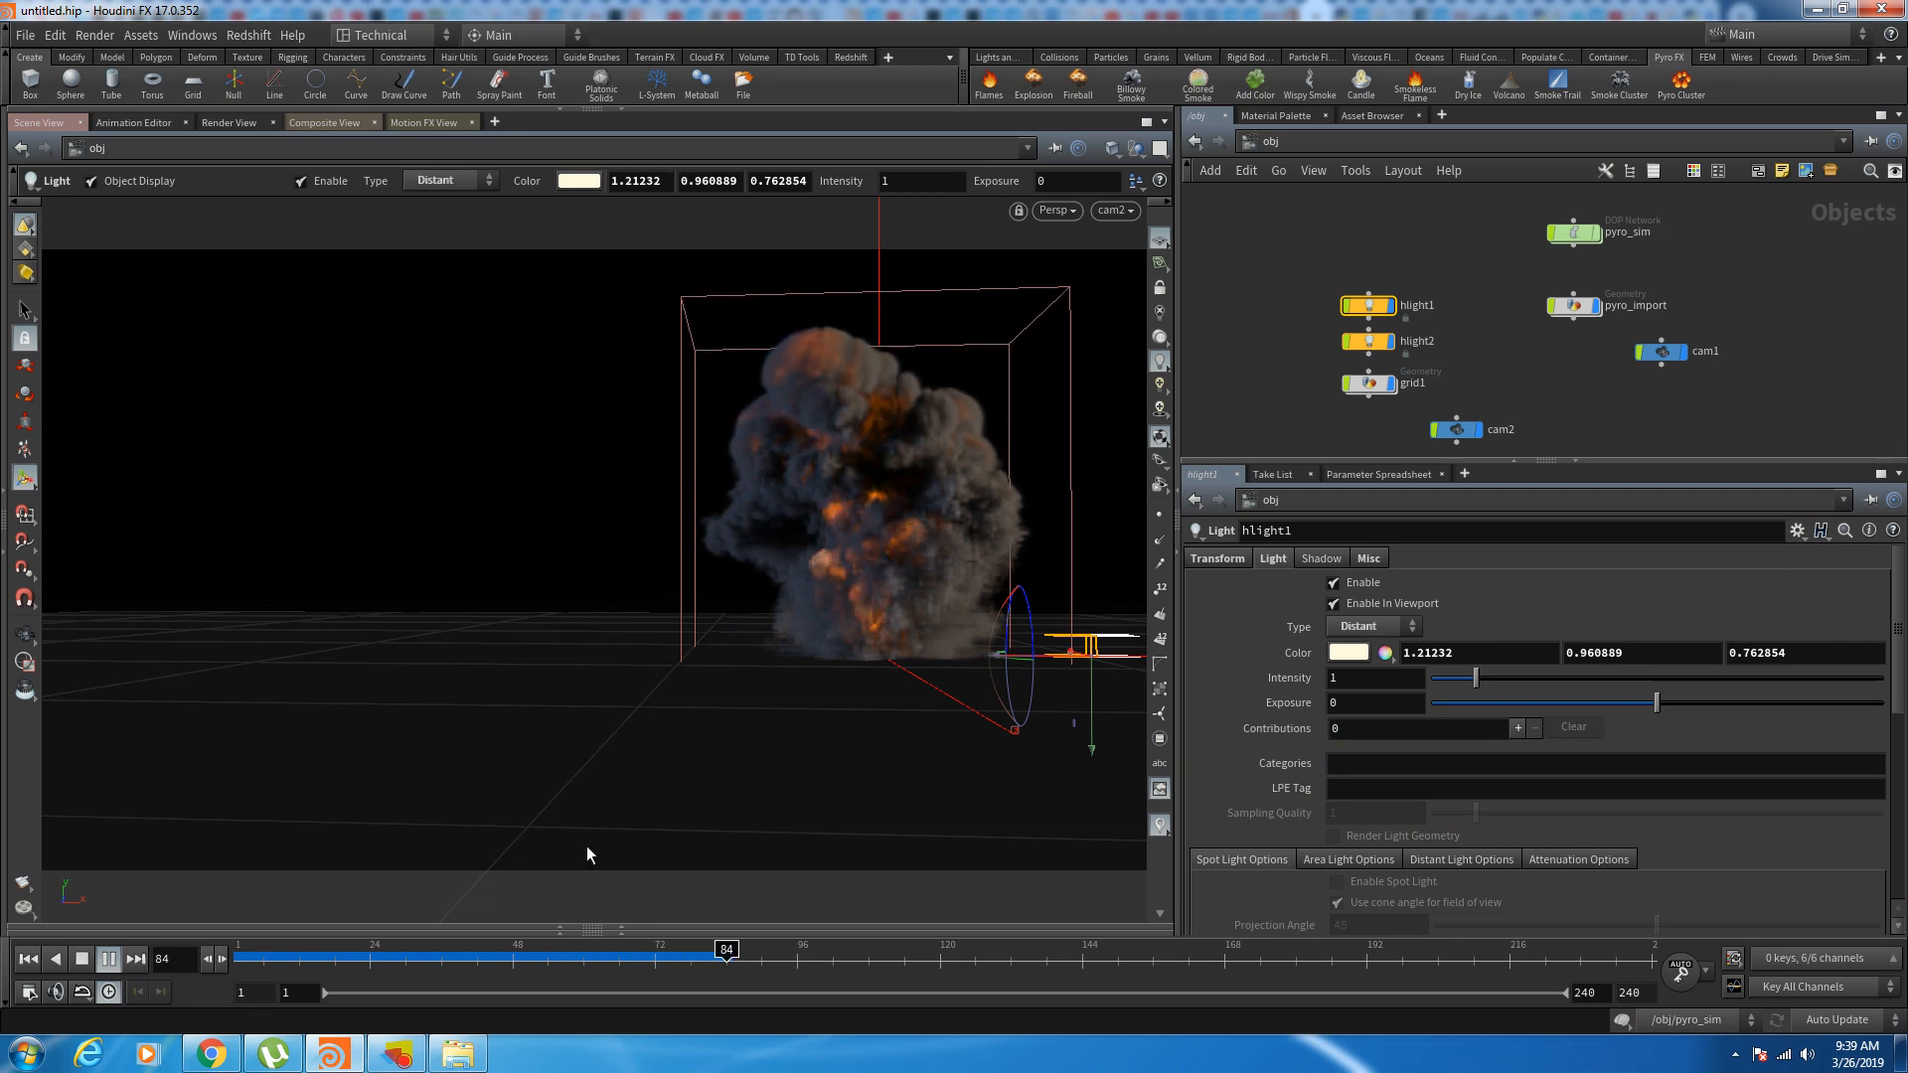
drag(250, 956, 714, 960)
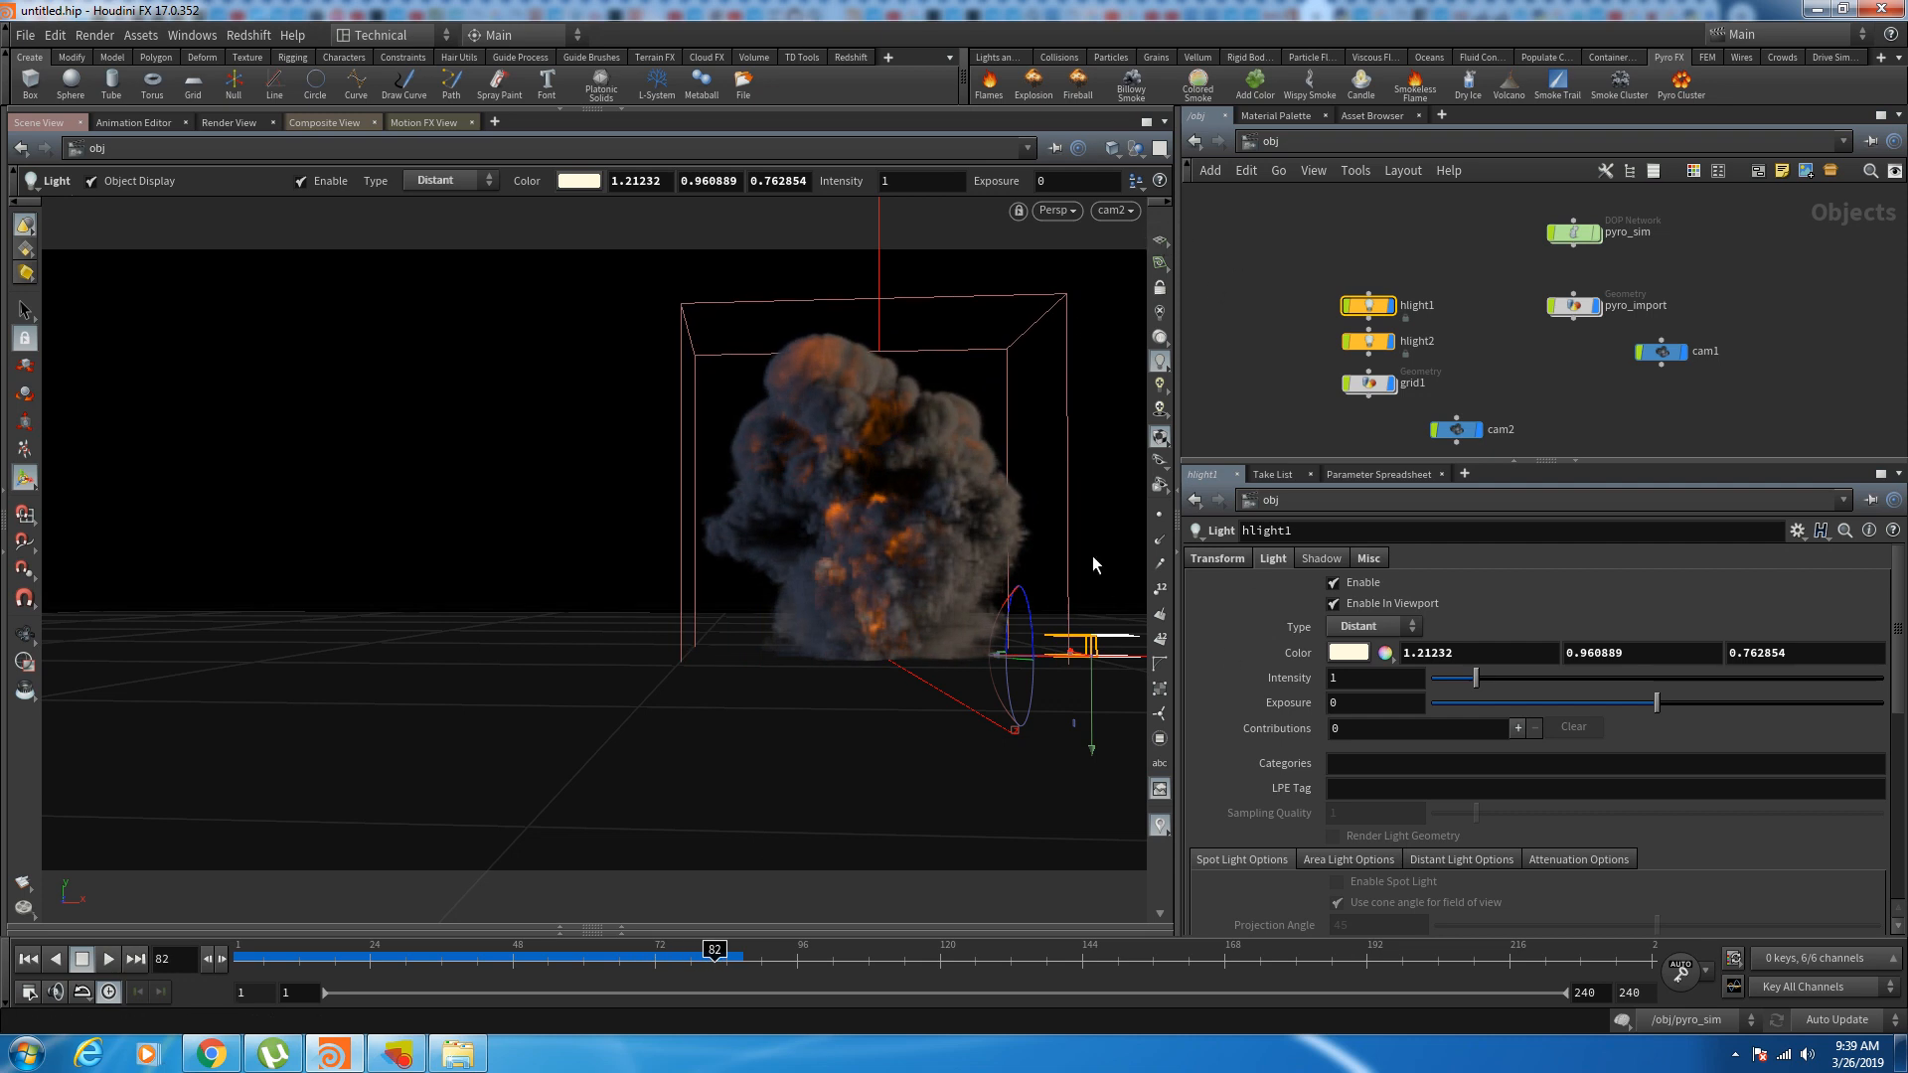
drag(256, 964, 696, 982)
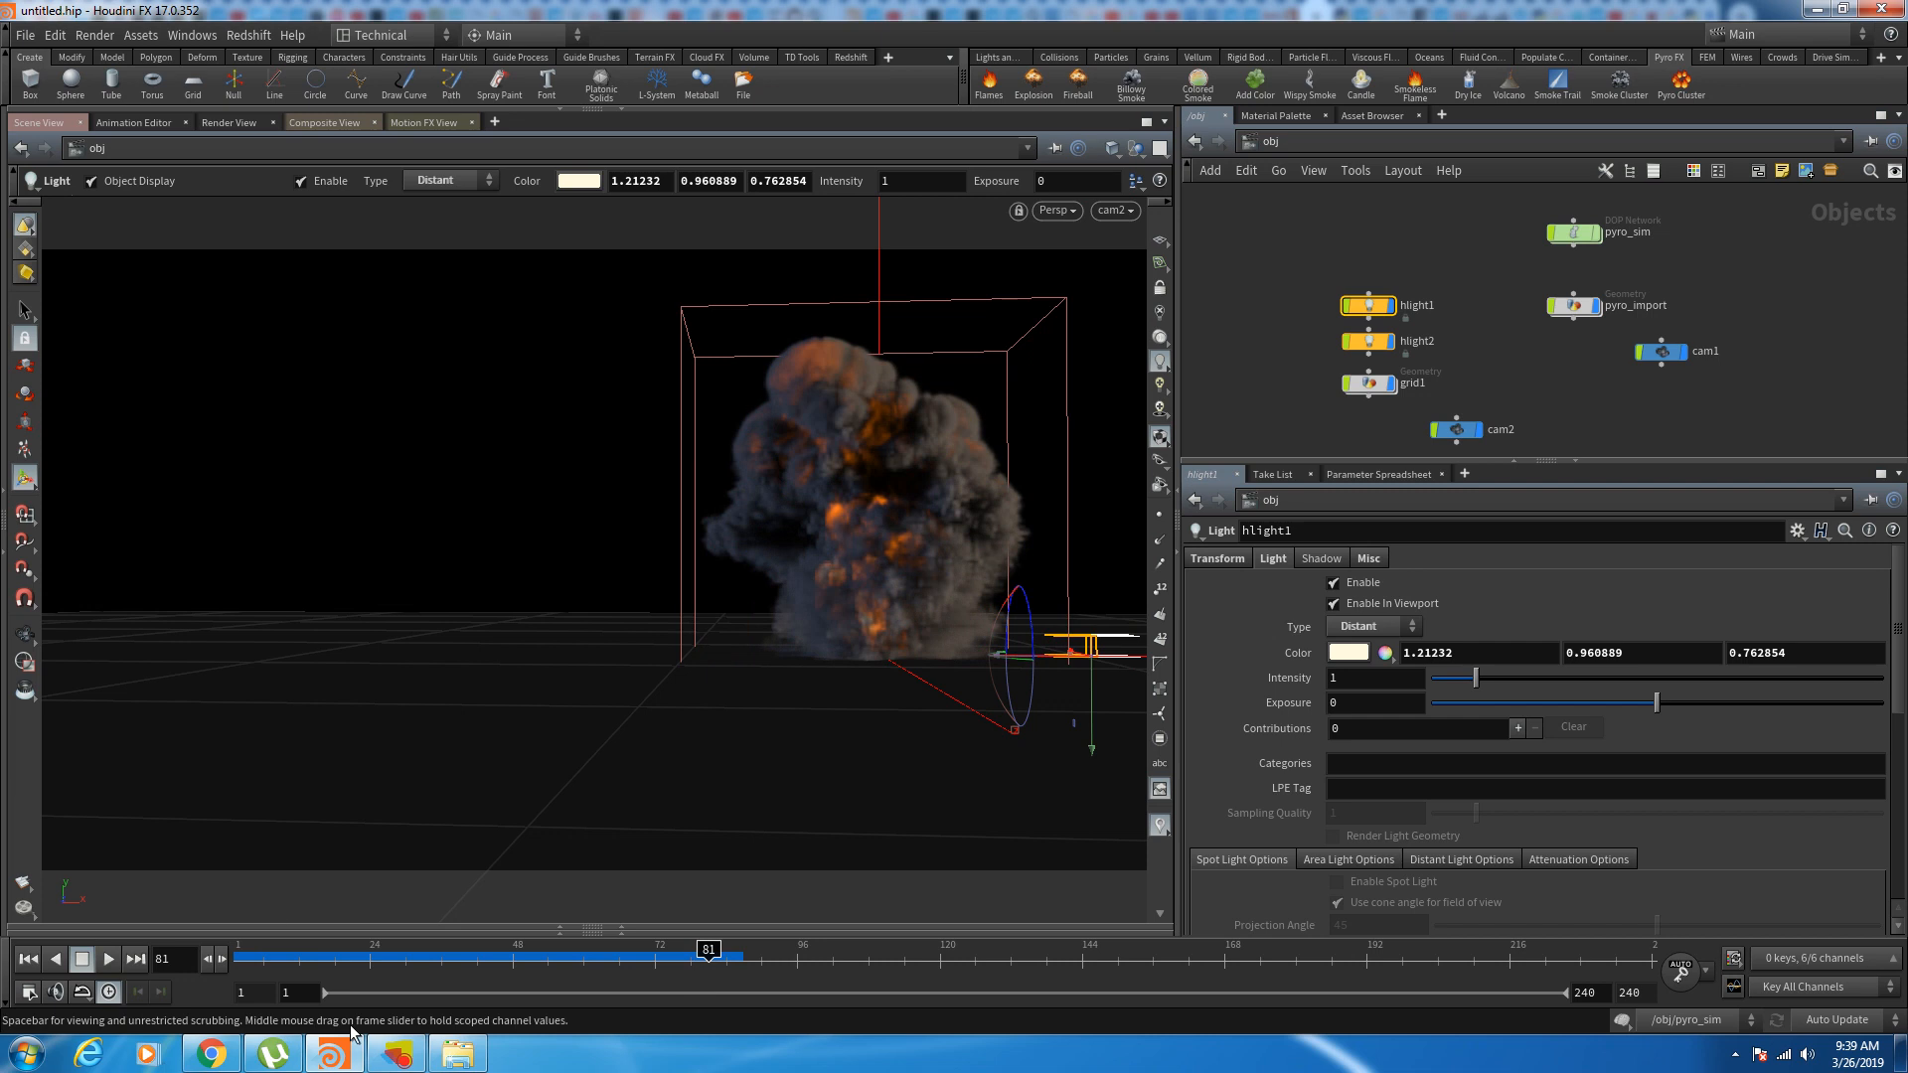
click(397, 1053)
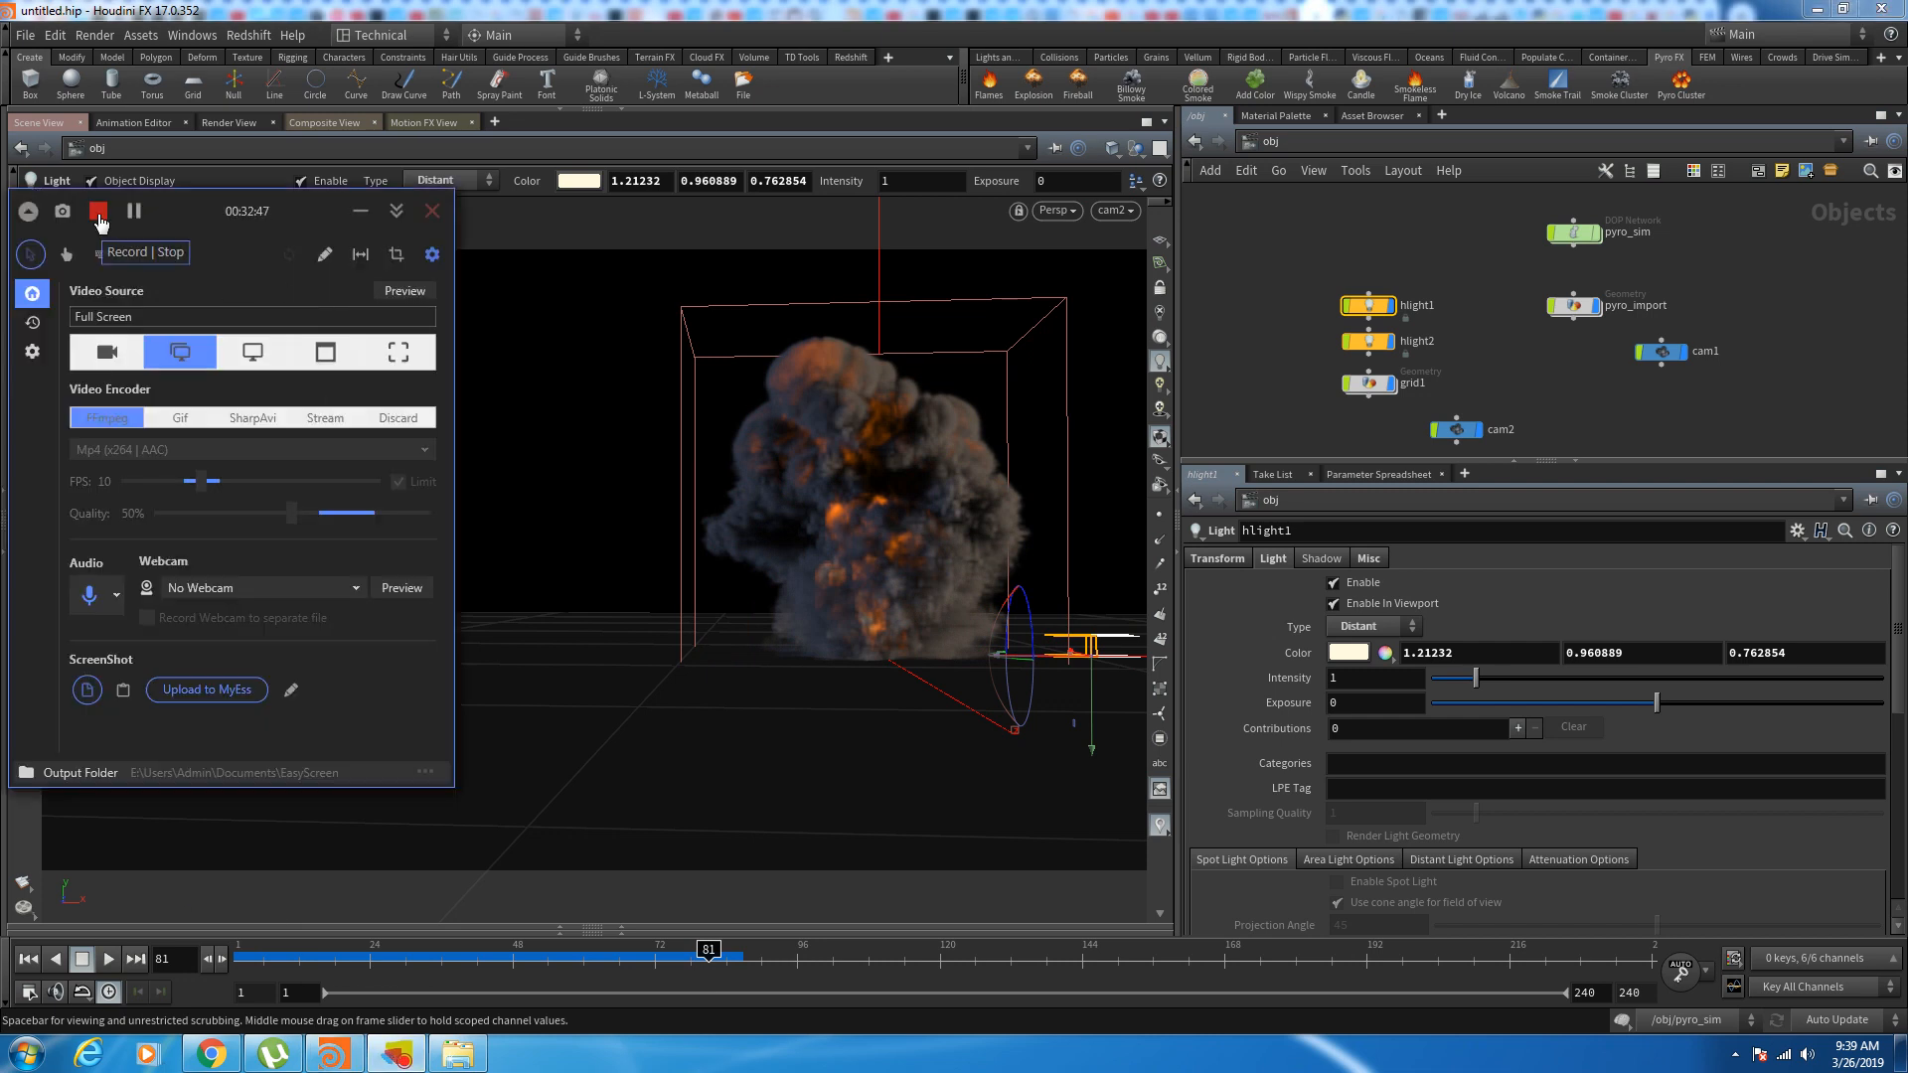